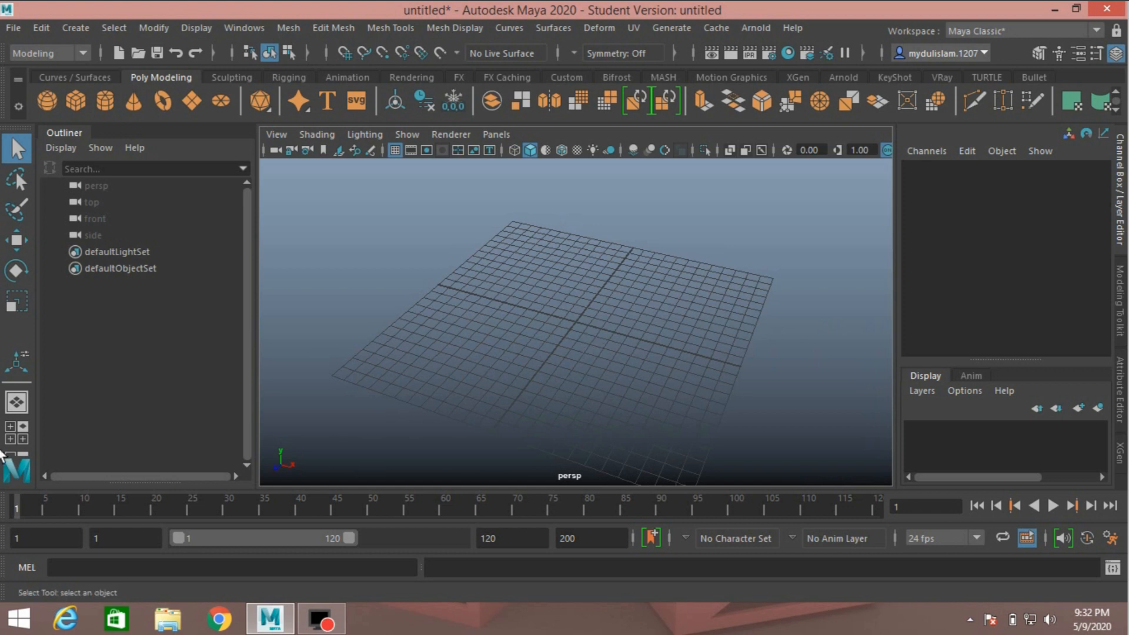
Create a polygon cube at the centre of the grid.
click(79, 29)
mouse_move(143, 108)
mouse_move(211, 86)
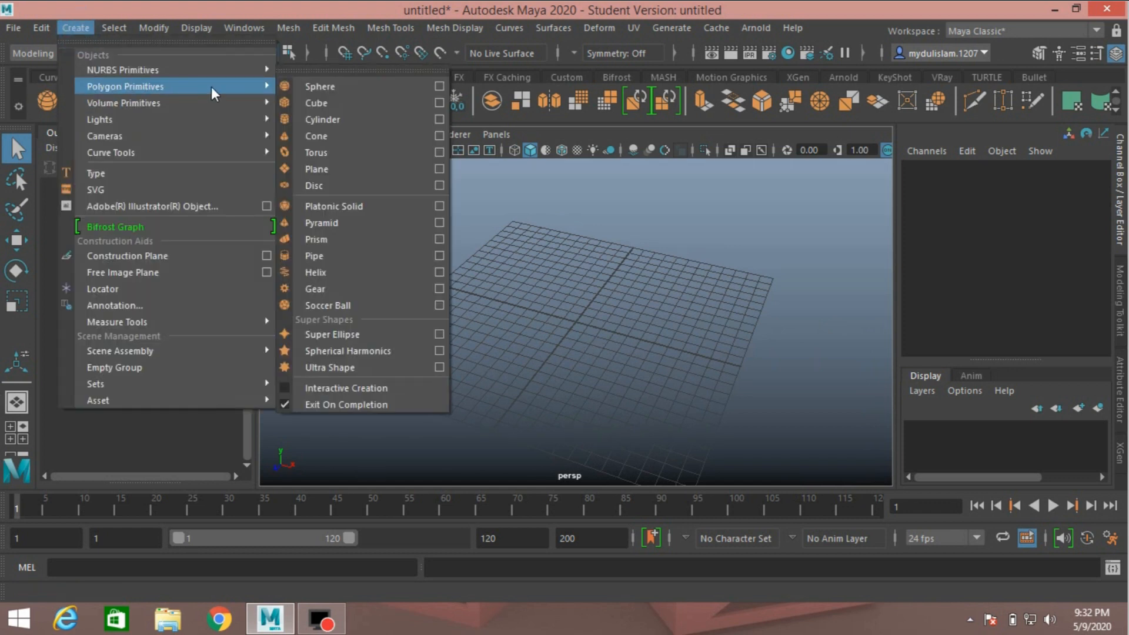
click(311, 103)
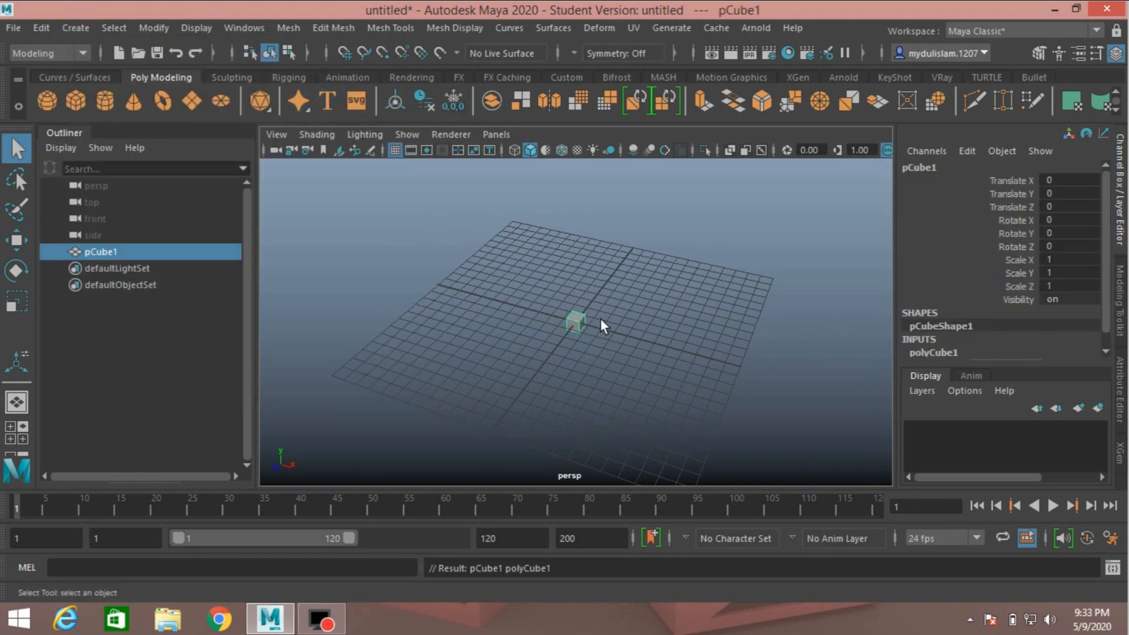
key(f)
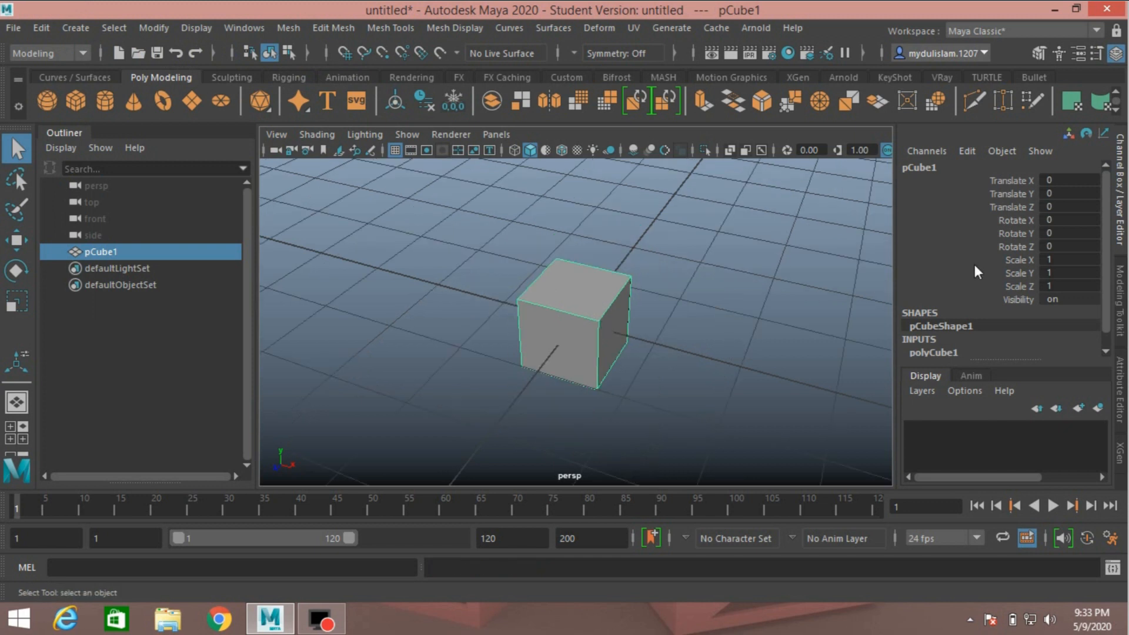
Set the cube's Scale Y to 0.5 and Scale Z to 14, making a long bar.
double_click(1047, 272)
key(Return)
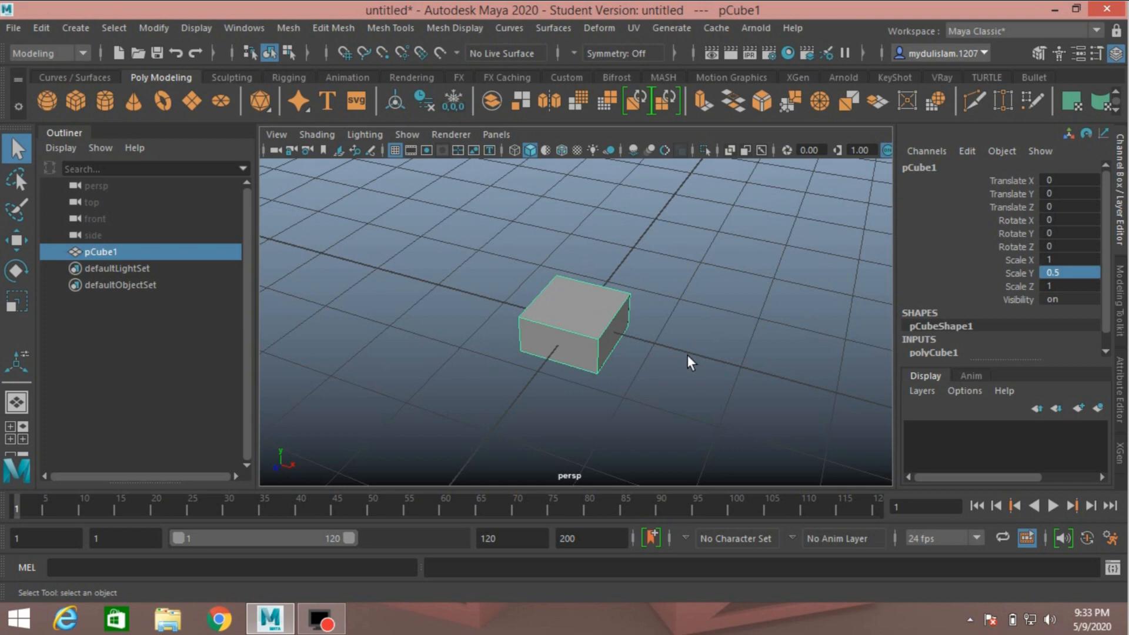
alt+drag(695, 355, 585, 341)
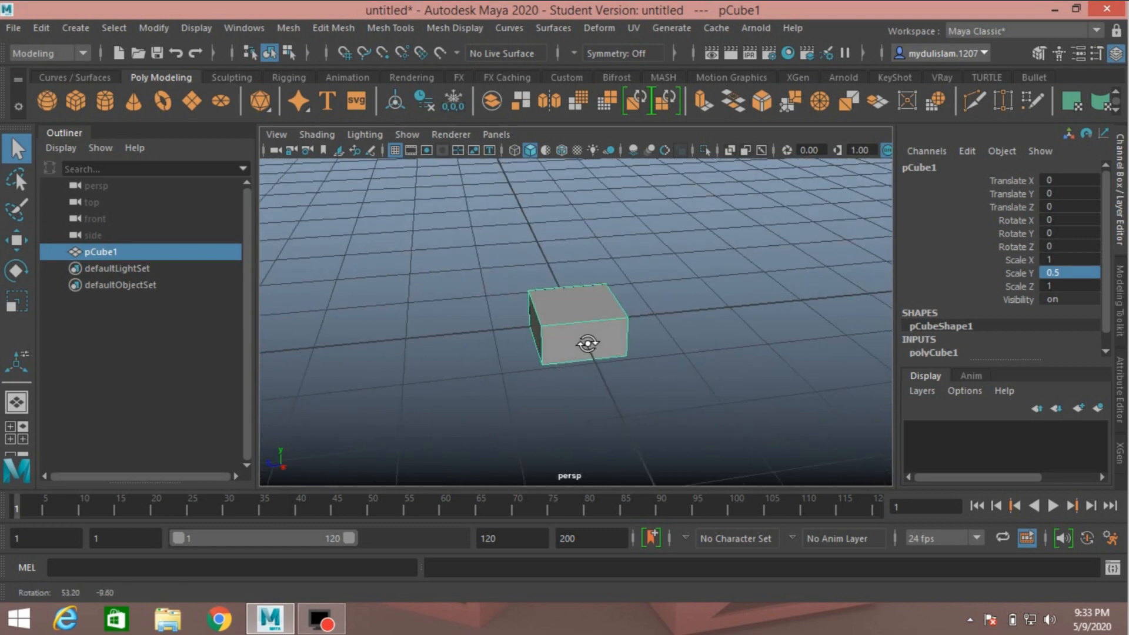
double_click(1052, 286)
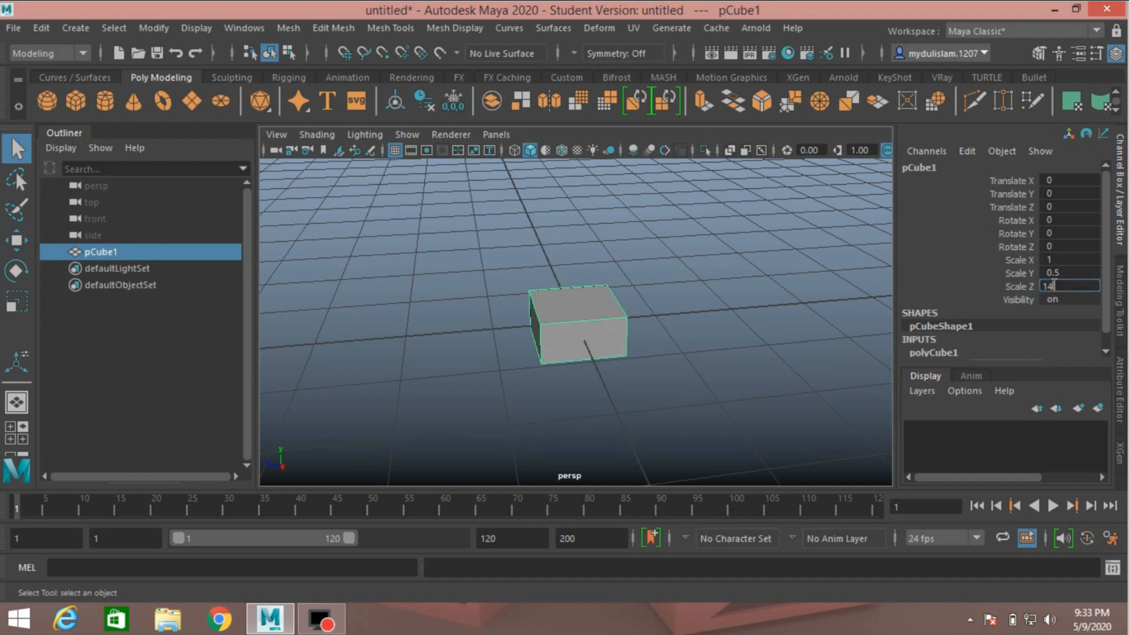
text(14)
key(Return)
key(f)
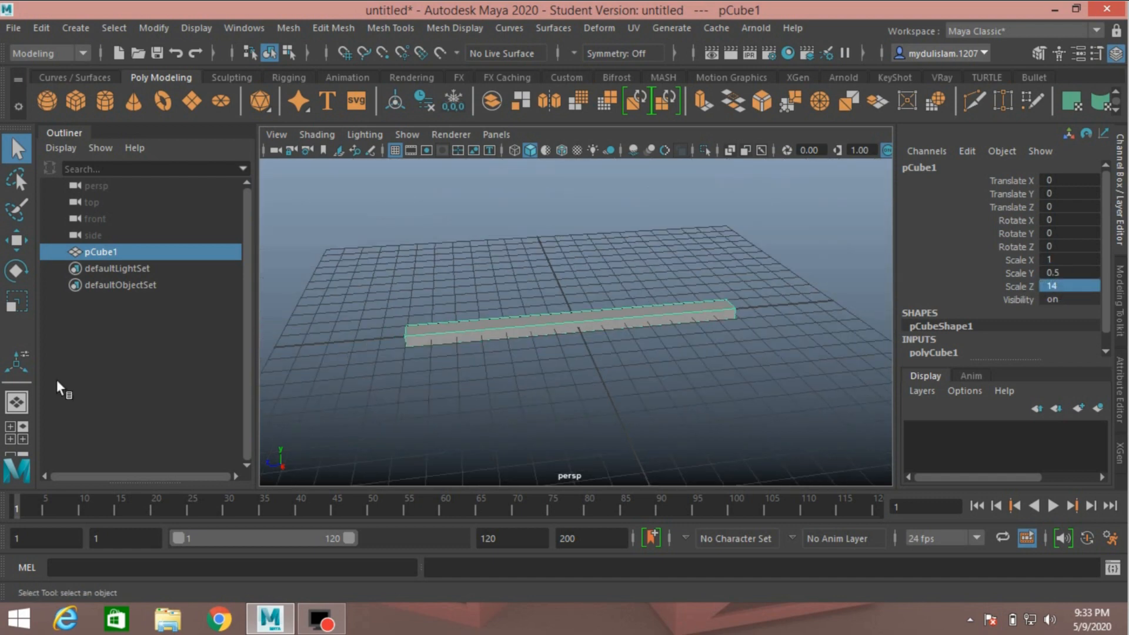
Flatten the bar along its height with the Scale tool to a Scale Y of about 0.283.
click(20, 310)
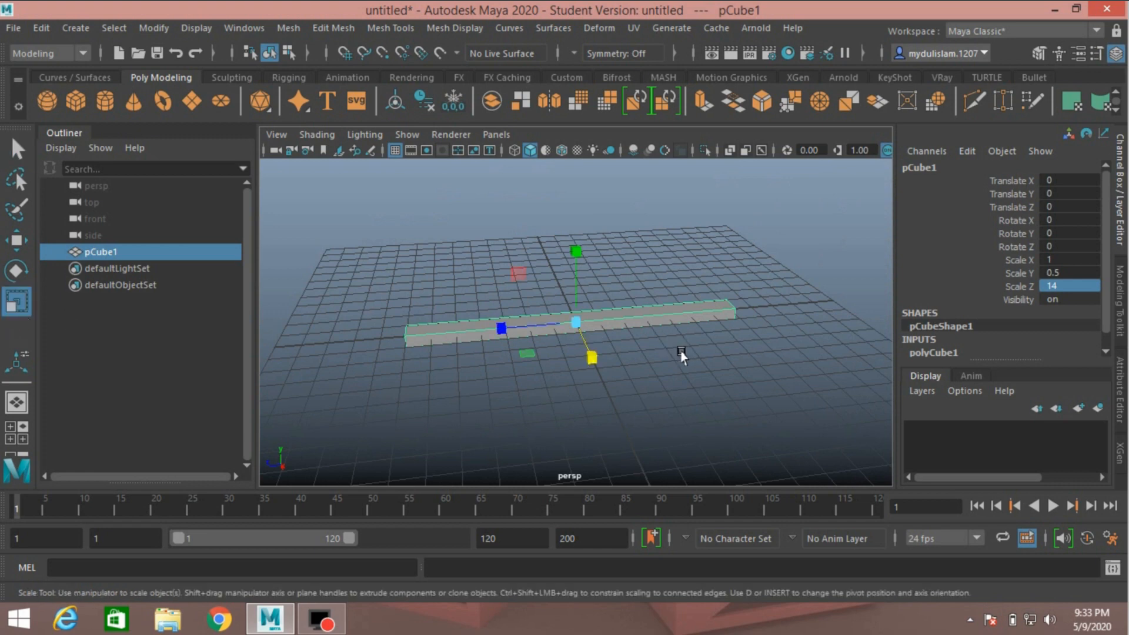
scroll(682, 352, up, 5)
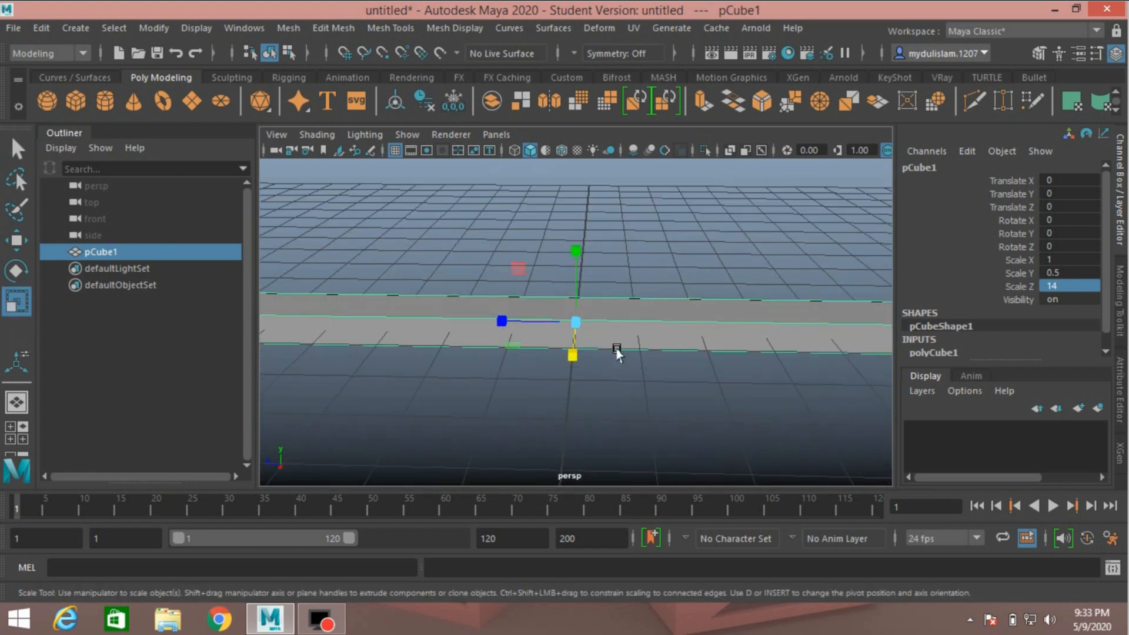
alt+drag(615, 350, 600, 315)
drag(575, 252, 576, 364)
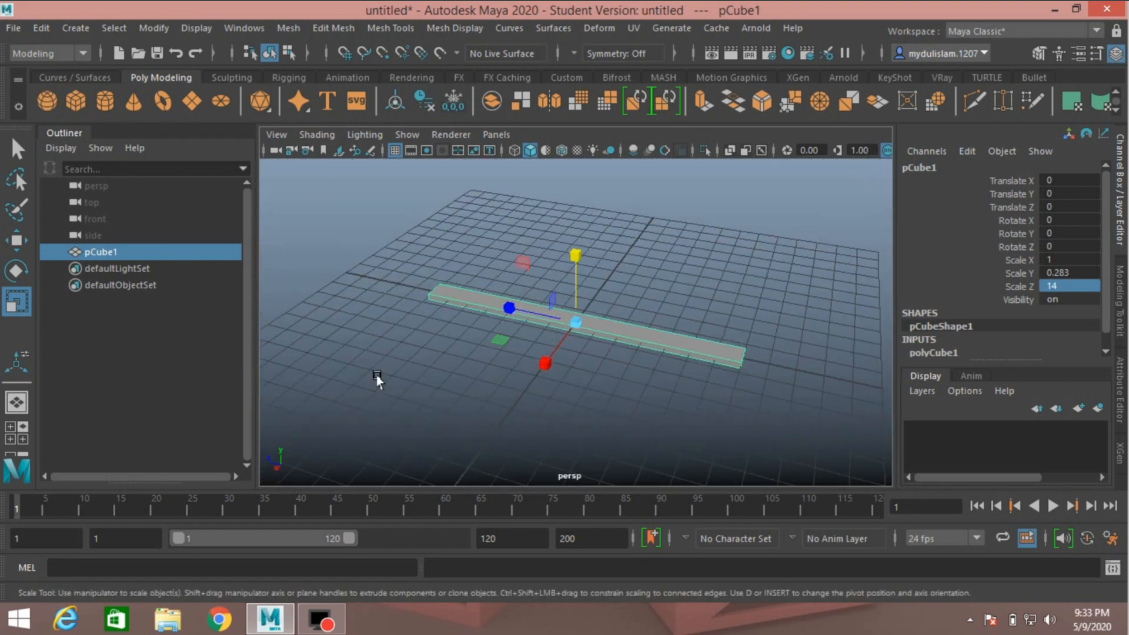
Raise the bar onto the grid with the Move tool, to a Translate Y of about 0.193.
alt+drag(377, 381, 708, 349)
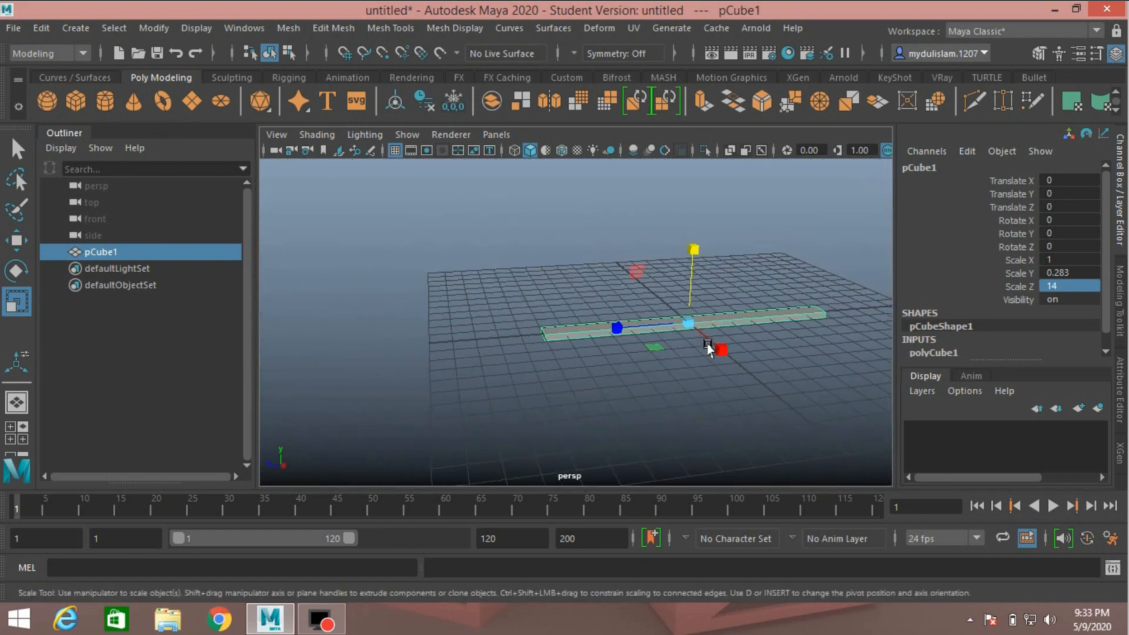
alt+middle_drag(636, 369, 477, 396)
scroll(477, 396, up, 4)
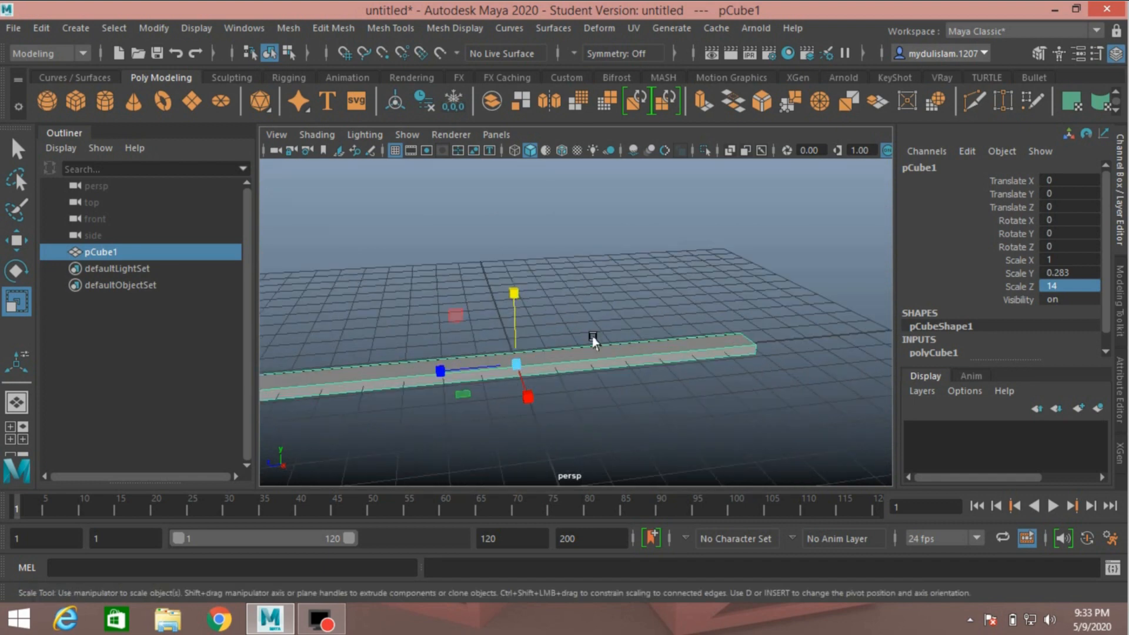
alt+middle_drag(420, 409, 552, 383)
alt+drag(546, 378, 533, 381)
click(26, 243)
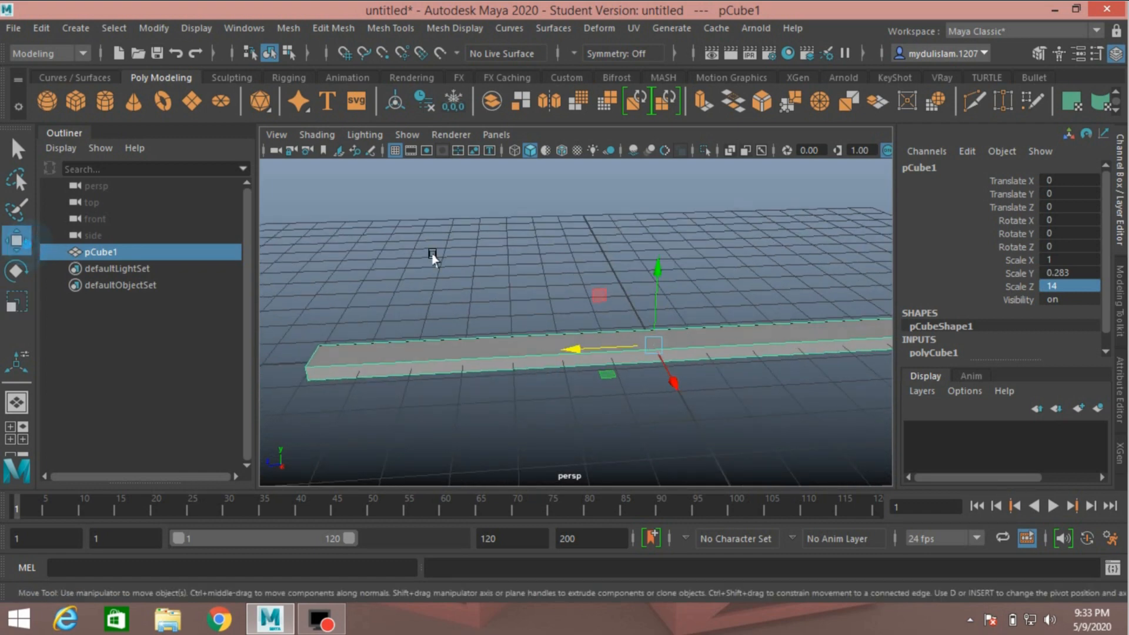
drag(655, 278, 670, 317)
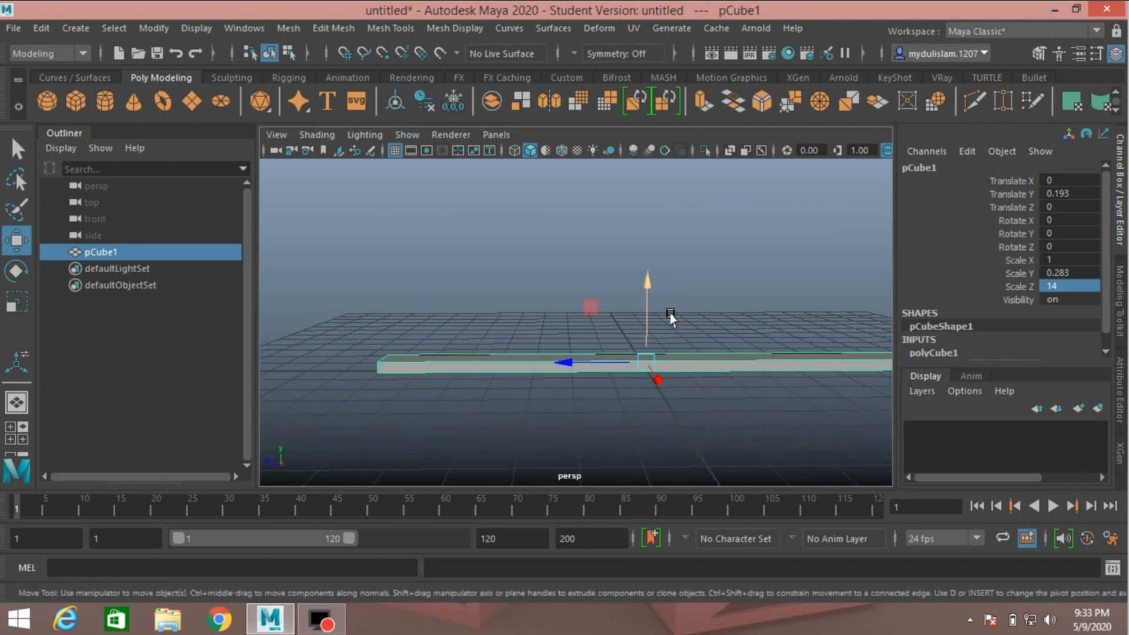
Duplicate the bar and shorten the copy along its length to a Scale Z of about 3.551.
key(ctrl+d)
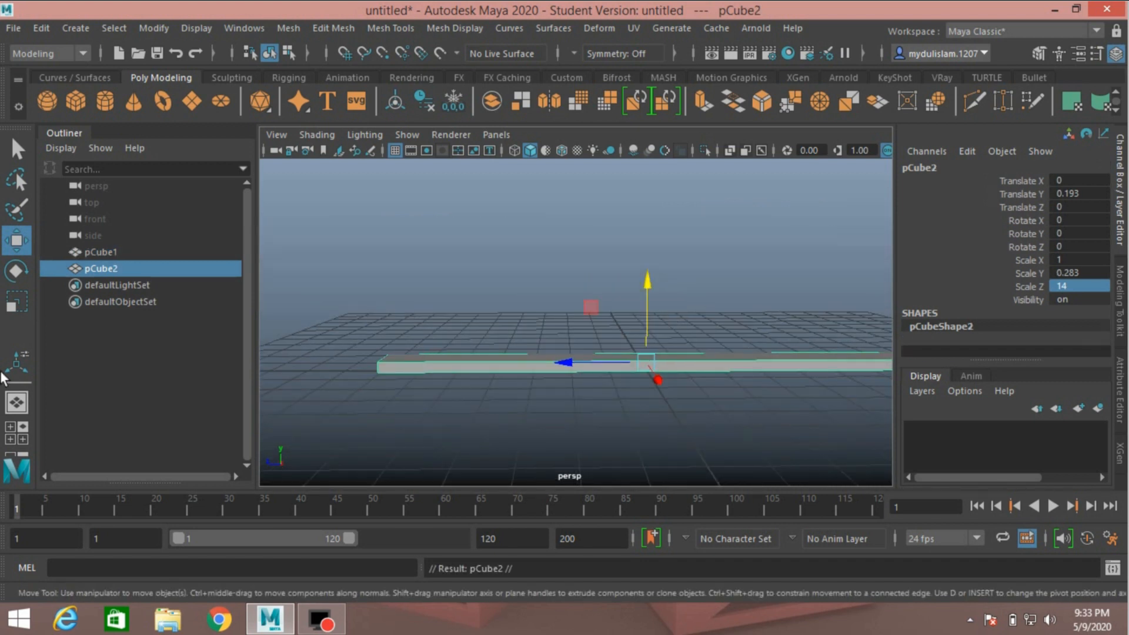
click(26, 301)
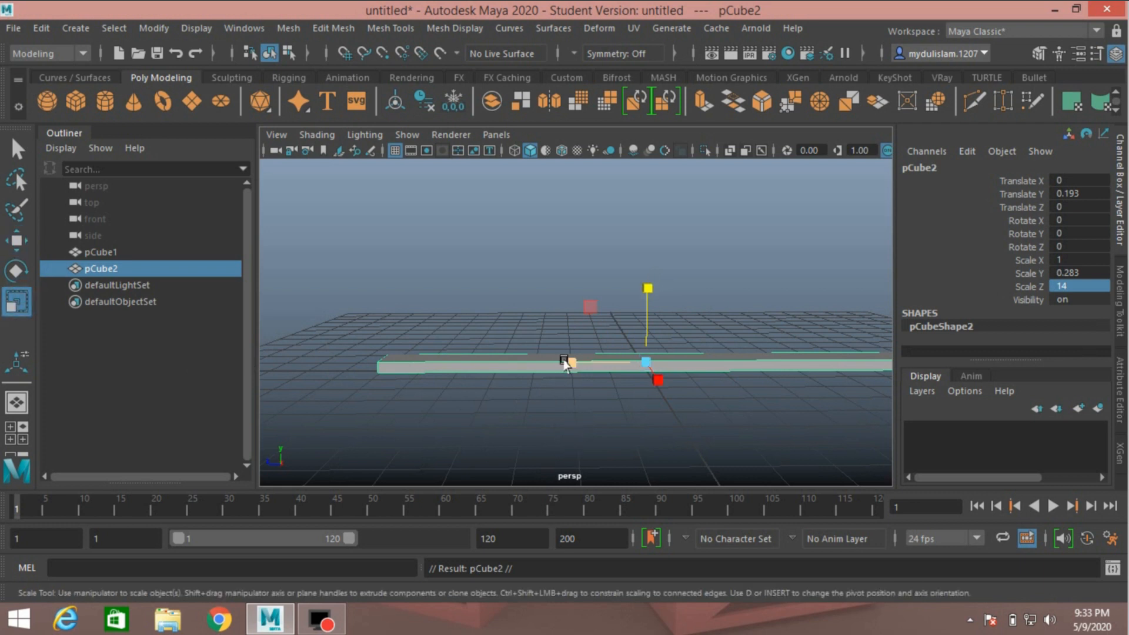
drag(571, 363, 615, 377)
alt+drag(650, 416, 647, 458)
drag(573, 319, 586, 327)
In the side view, move the short bar above one end of the long bar, to about Translate Y 3.958 and Translate Z 5.216.
key(space)
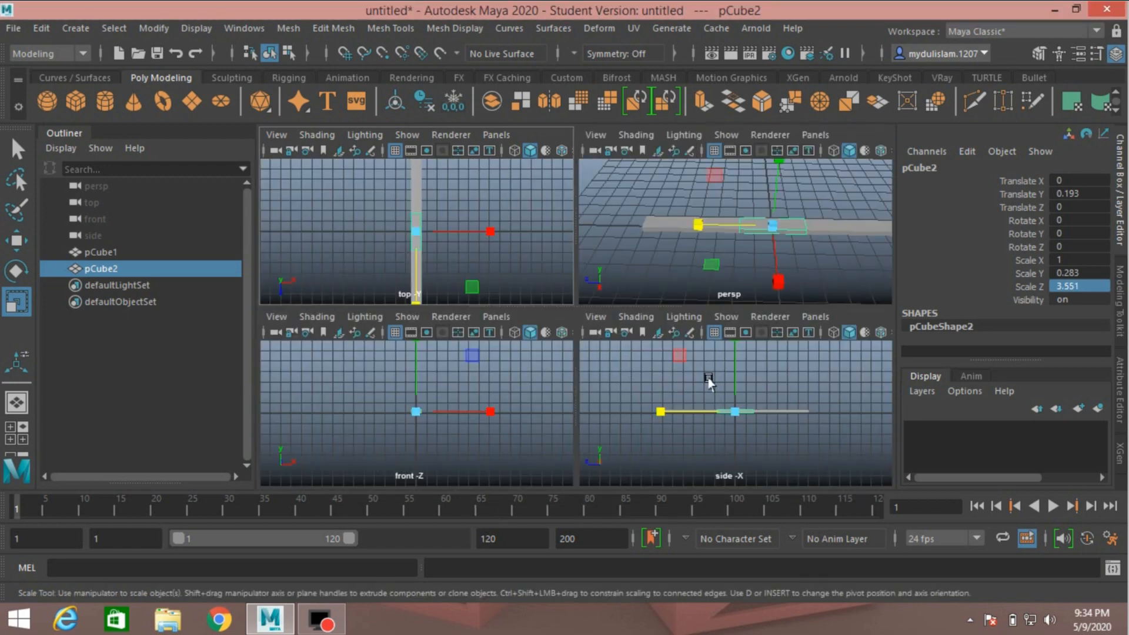
key(space)
click(16, 241)
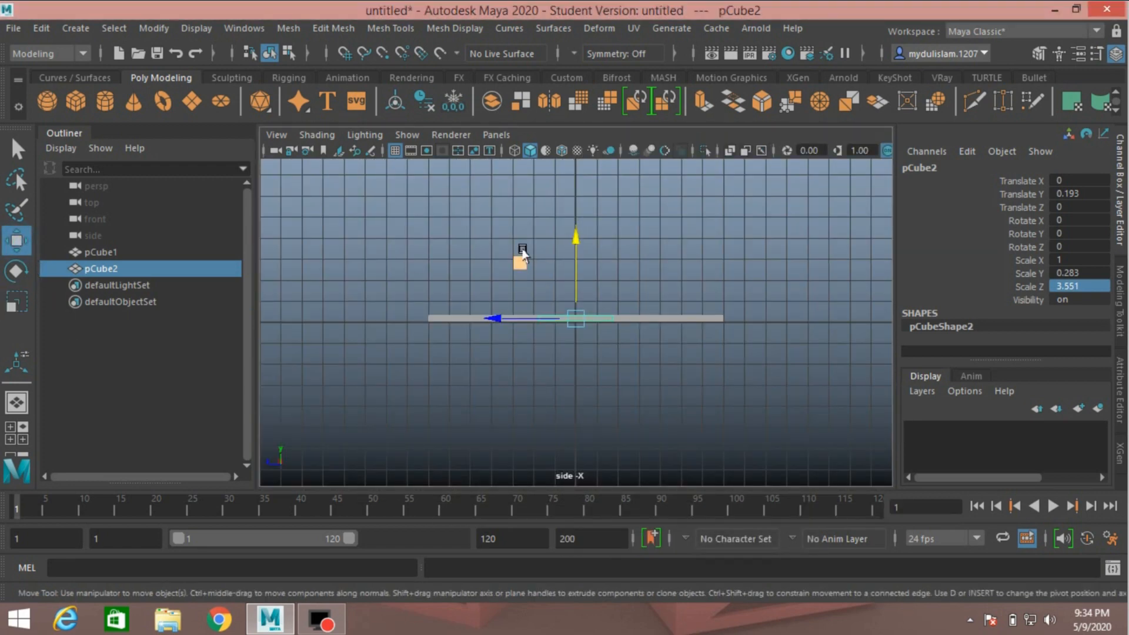
drag(572, 242, 568, 170)
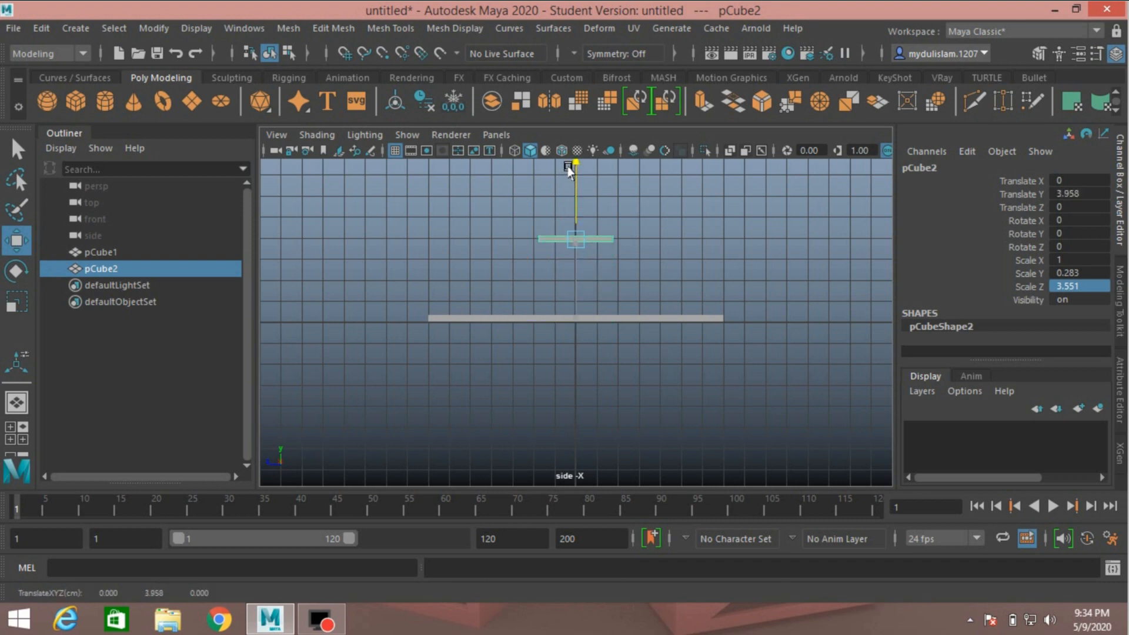
drag(499, 242, 396, 263)
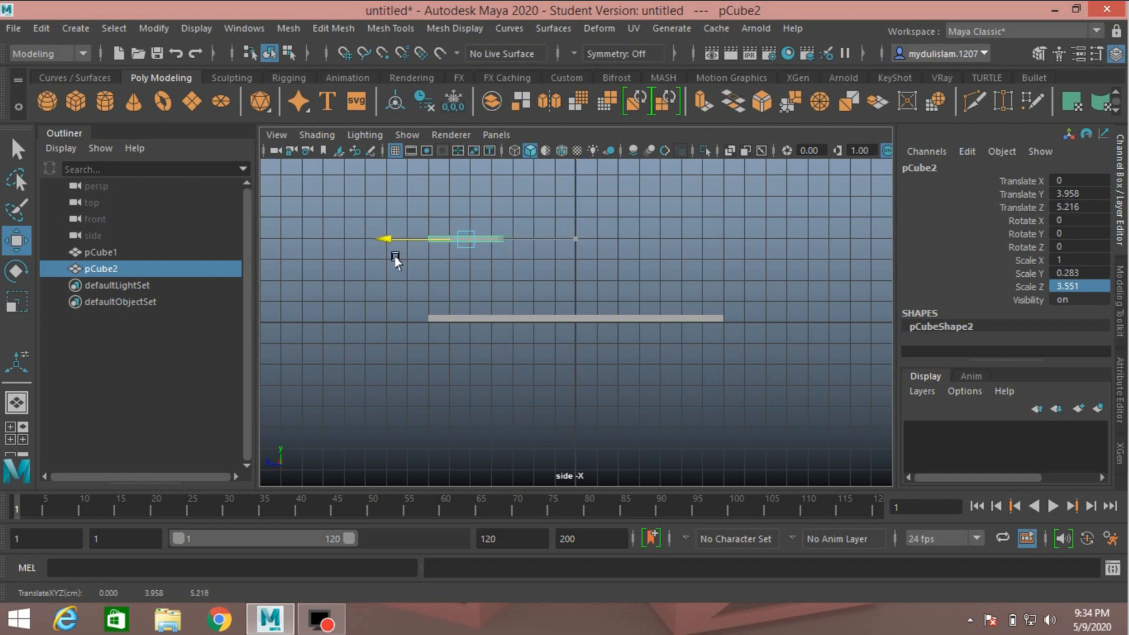
Select both bars and freeze their transformations.
drag(306, 221, 576, 405)
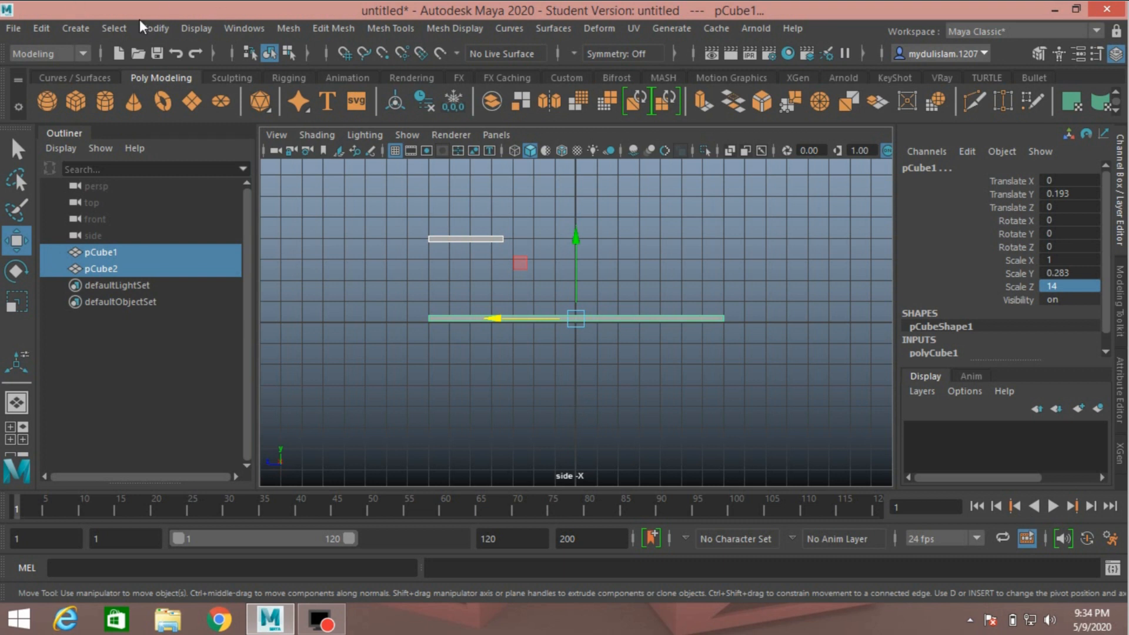
click(153, 28)
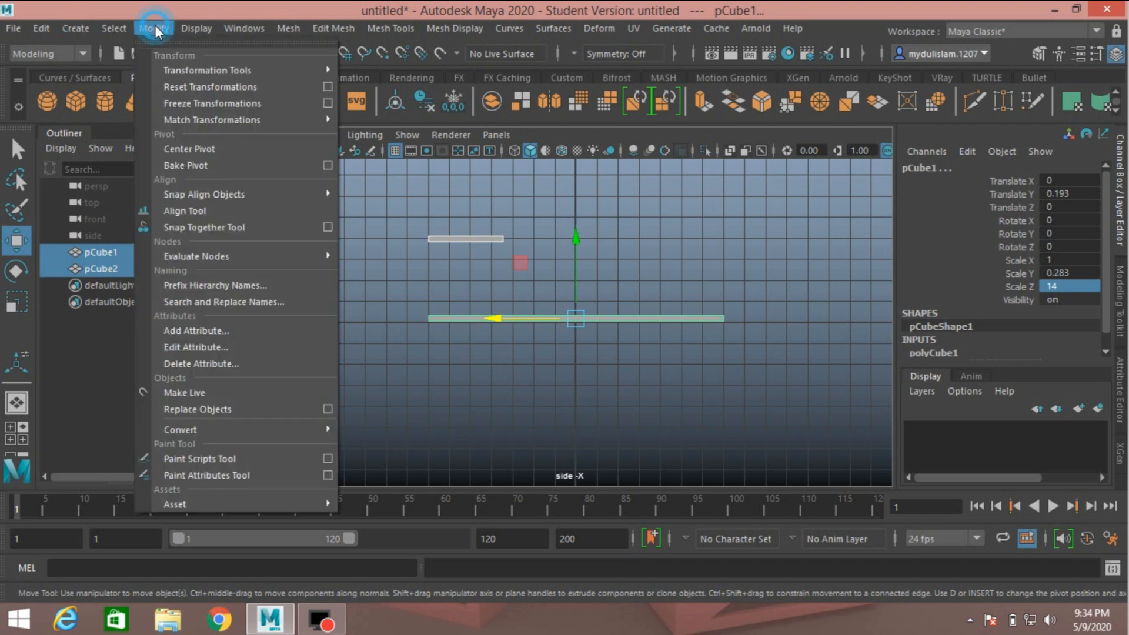
click(192, 100)
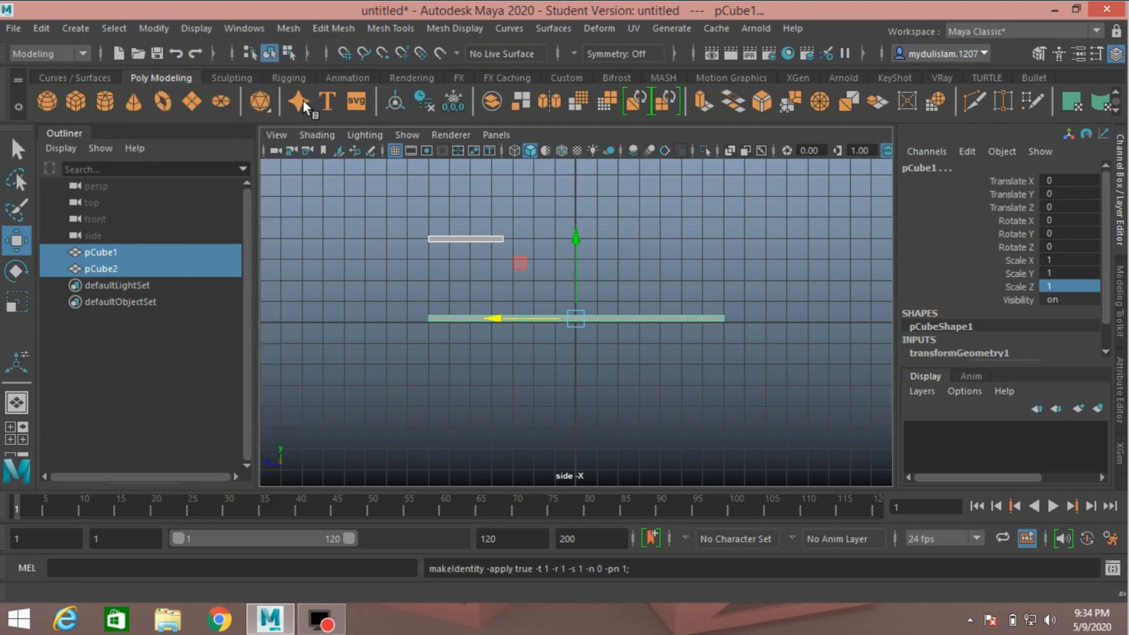
Combine the two bars into one mesh and delete its history.
click(295, 32)
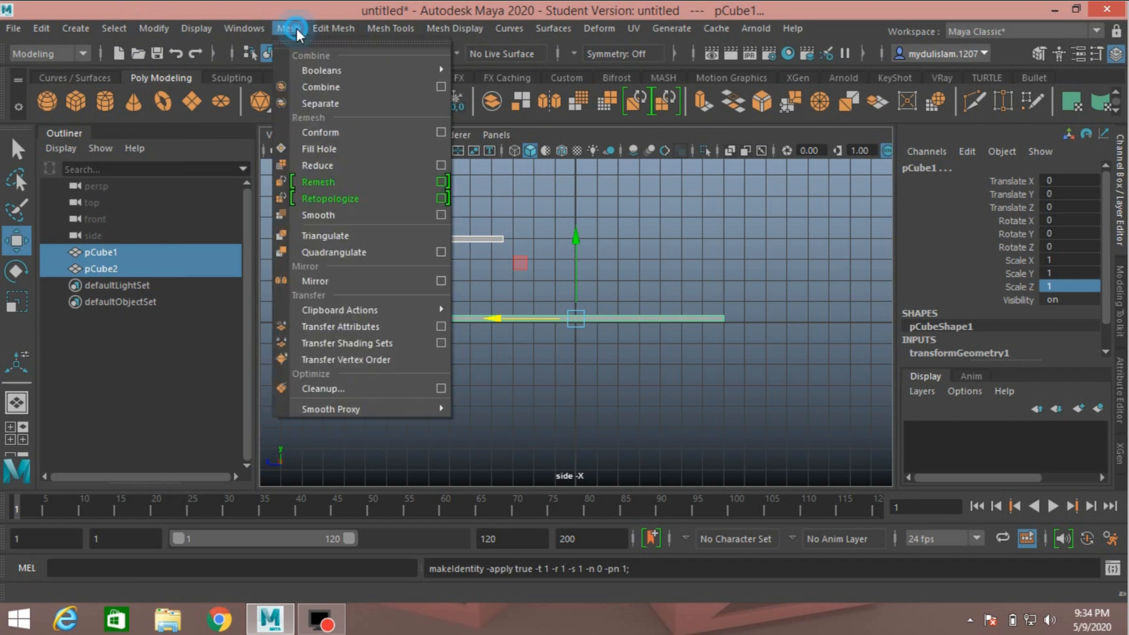
click(312, 86)
click(45, 27)
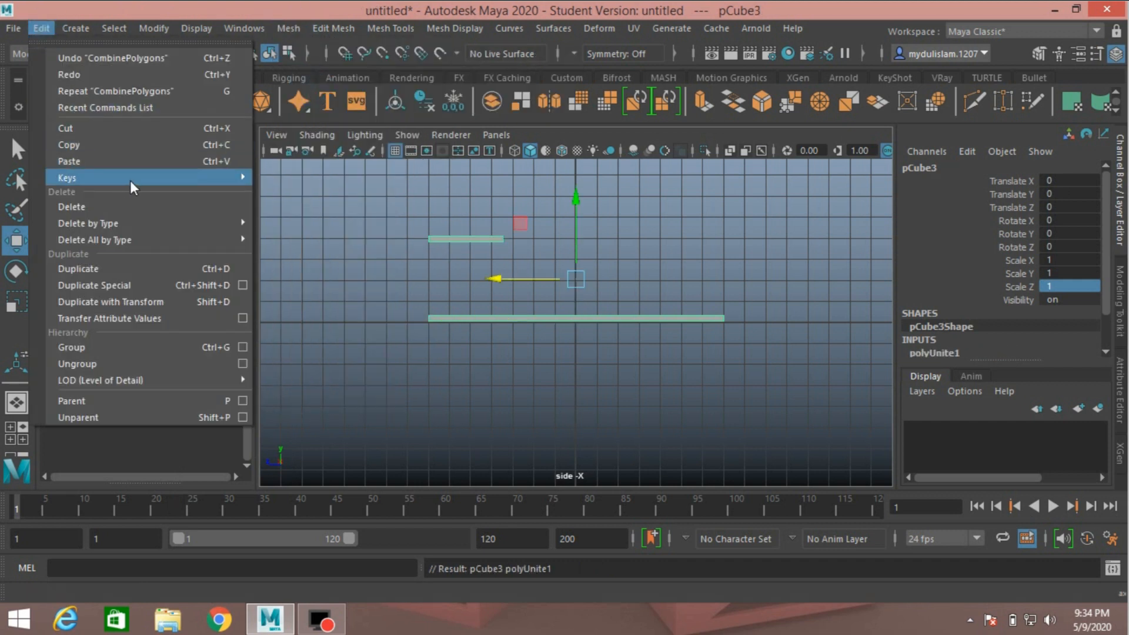
mouse_move(224, 227)
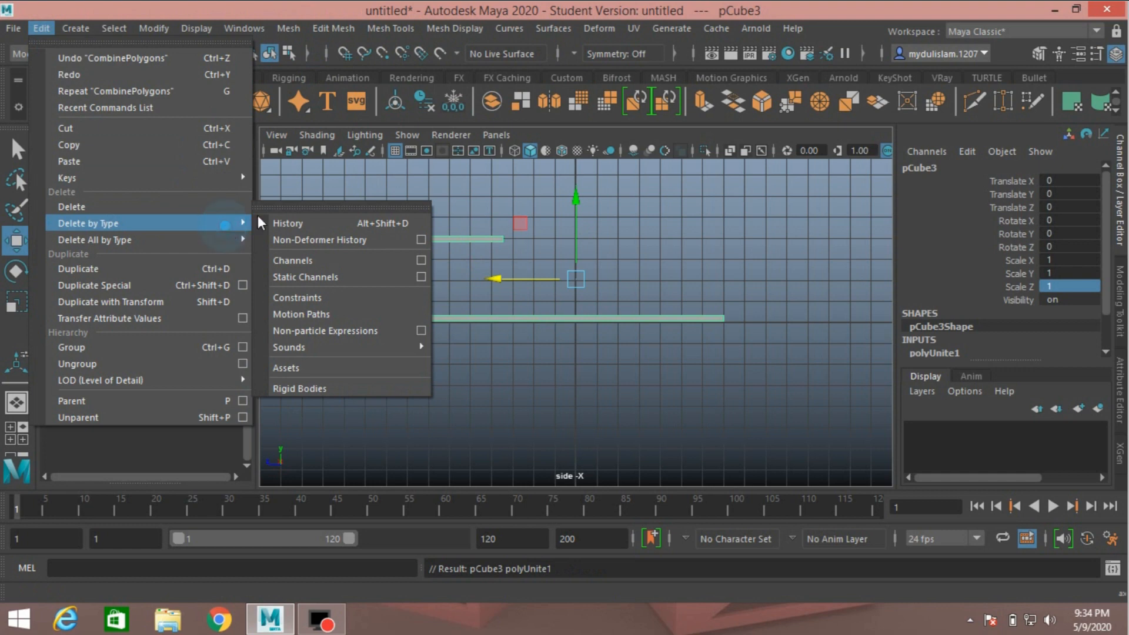
click(302, 222)
In the perspective view, select the aligned end faces of the short and long bars in face selection mode.
key(space)
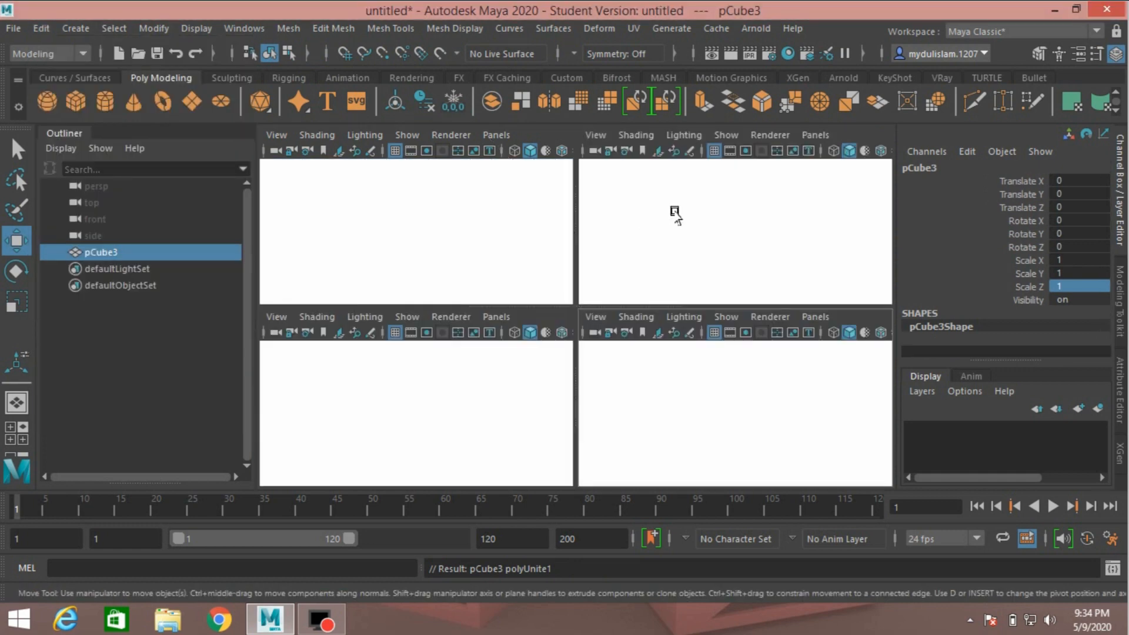
key(space)
scroll(553, 323, down, 2)
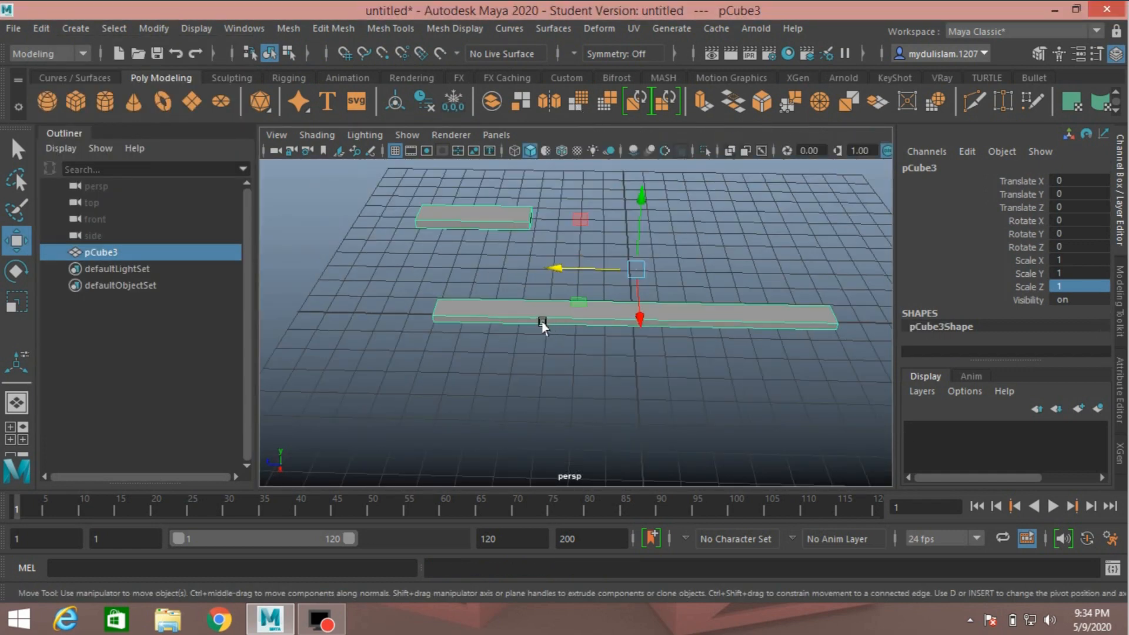
alt+drag(542, 326, 676, 288)
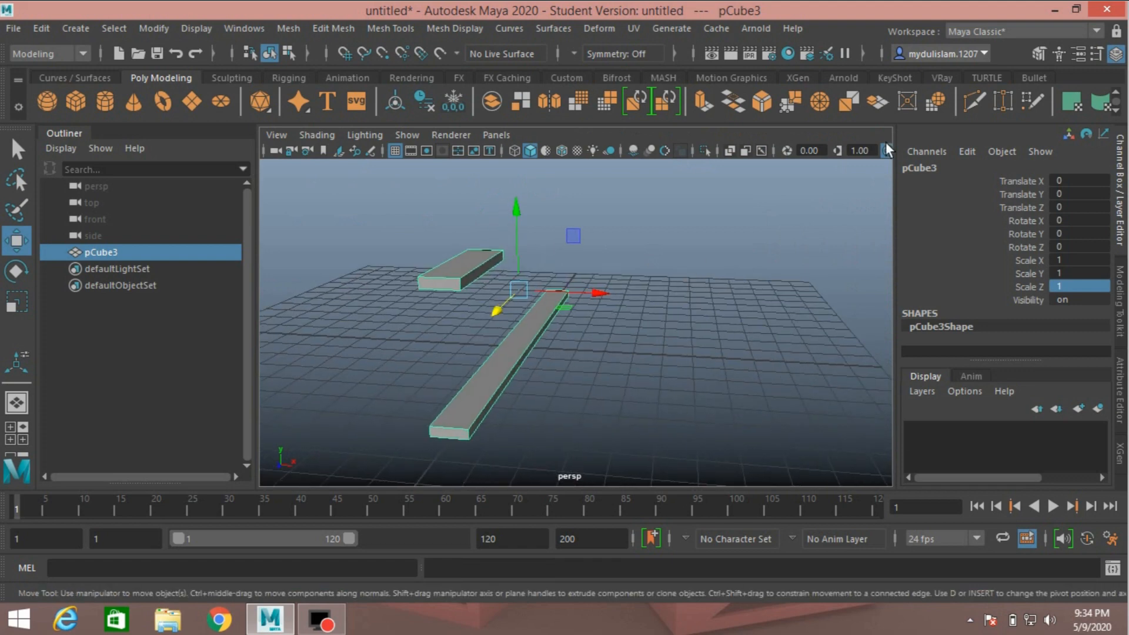
click(1037, 53)
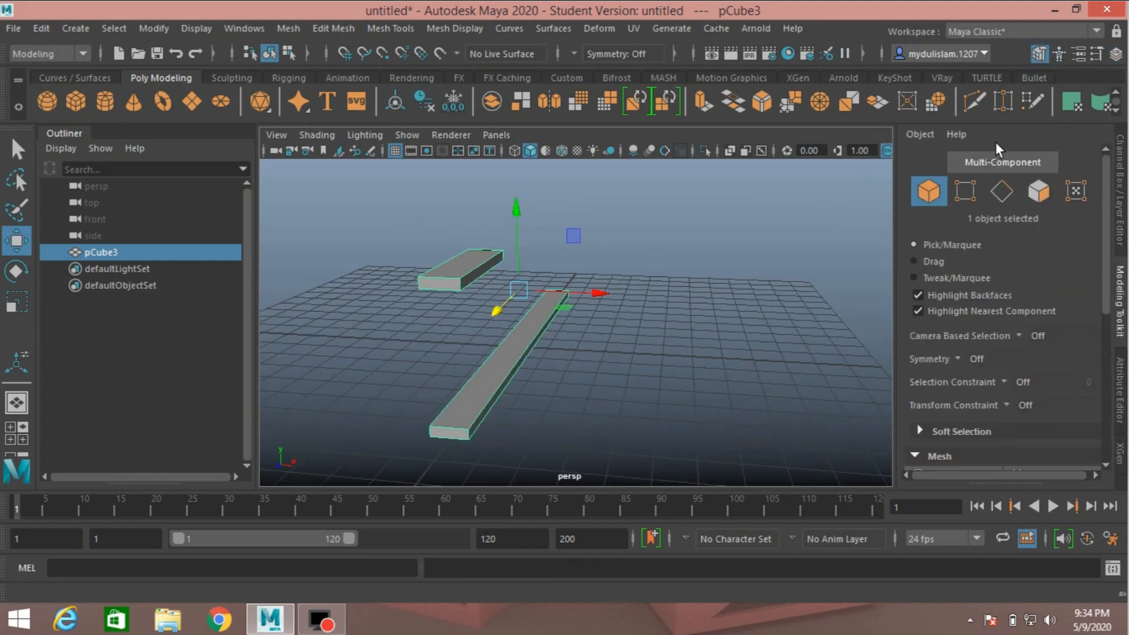
click(1037, 191)
alt+drag(745, 280, 448, 281)
click(456, 261)
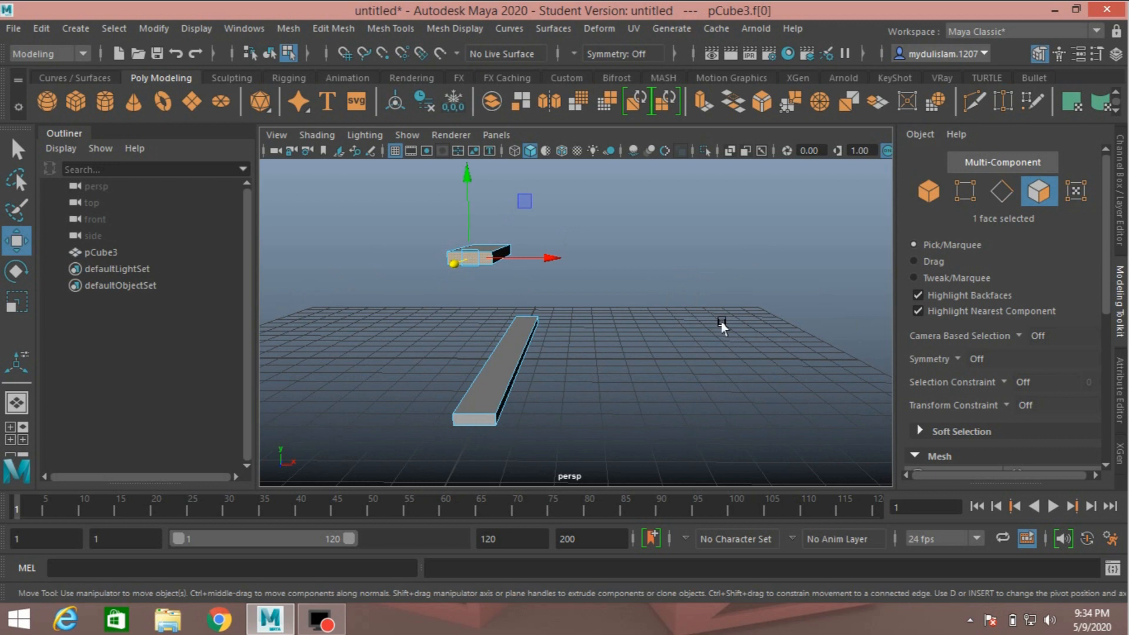
shift+click(493, 421)
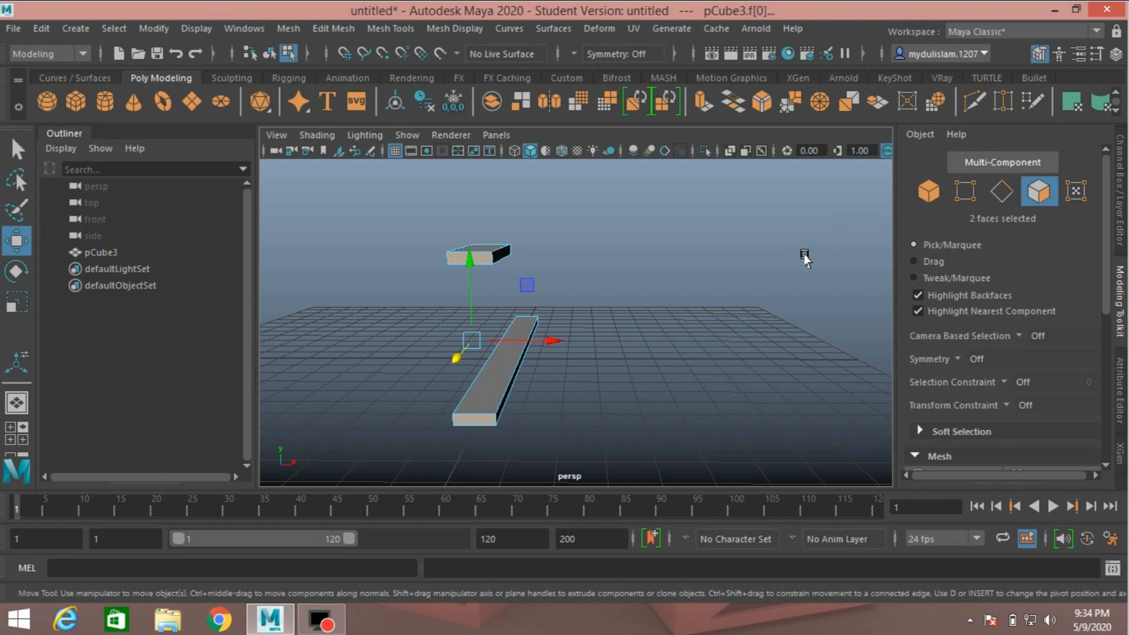
Return to object selection and separate the combined mesh into its two bars.
click(921, 196)
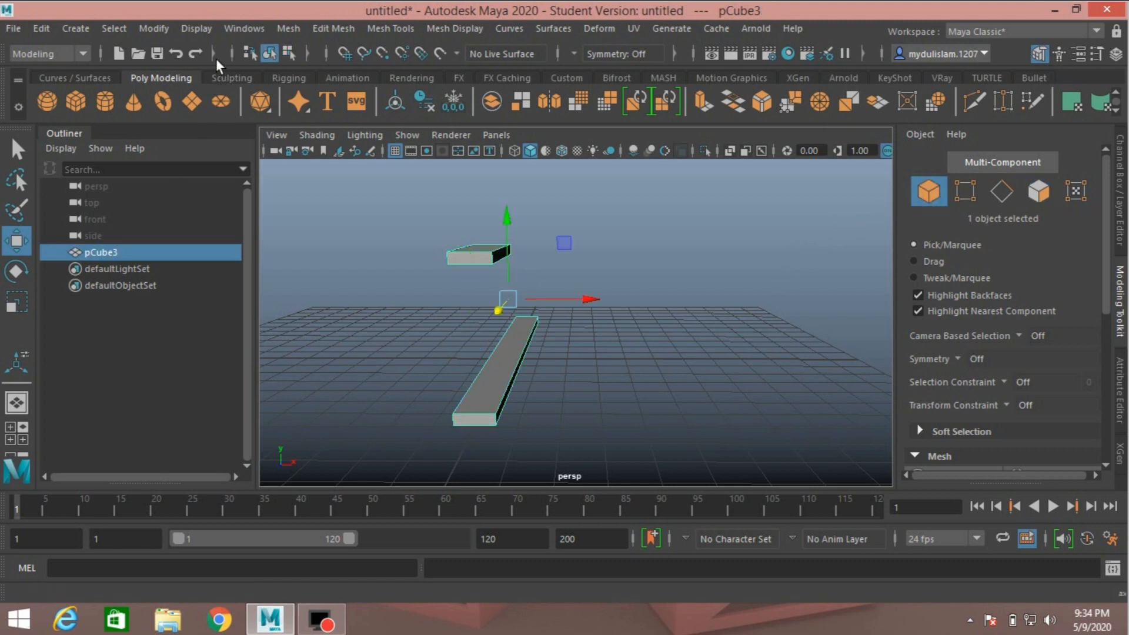
click(277, 27)
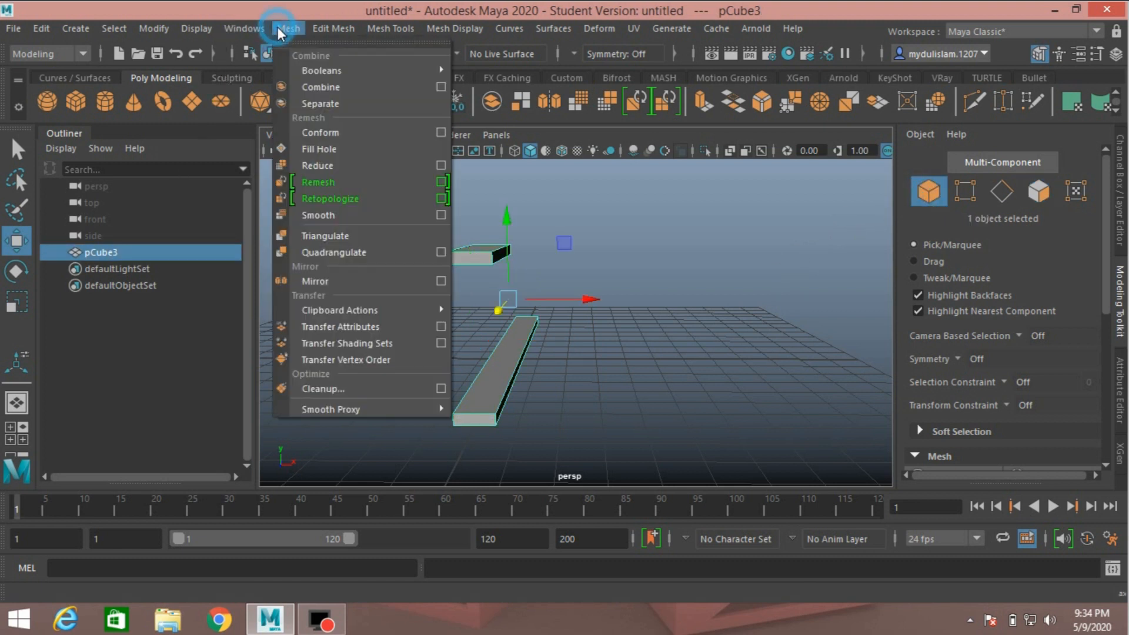
click(316, 108)
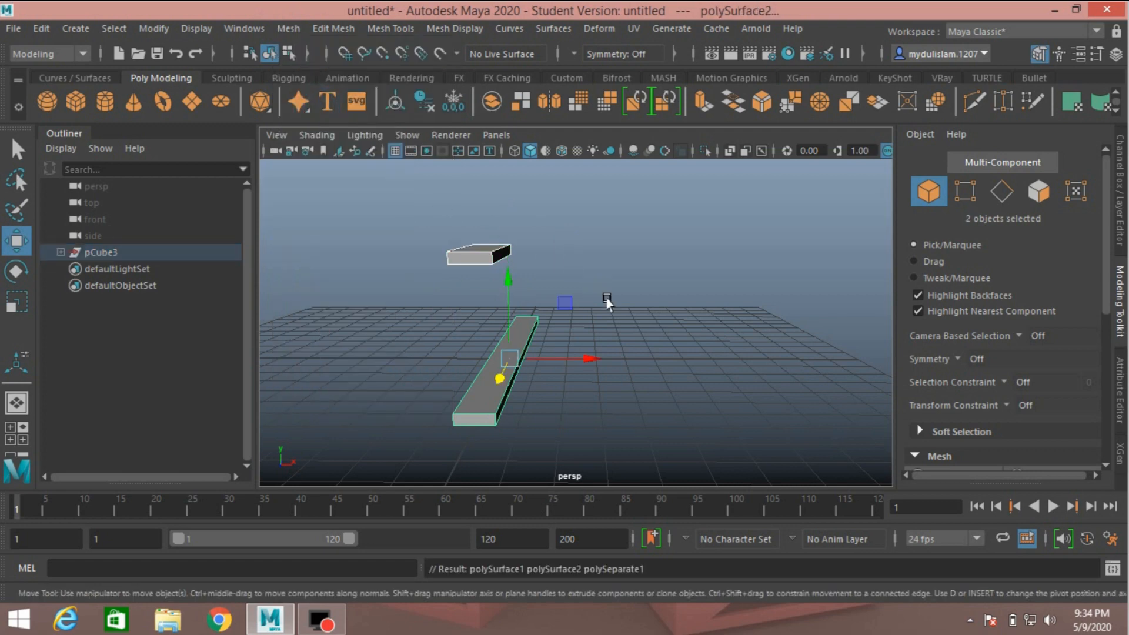
Duplicate the long bar and move the copy about 5.03 units along the X axis.
alt+drag(629, 305, 513, 335)
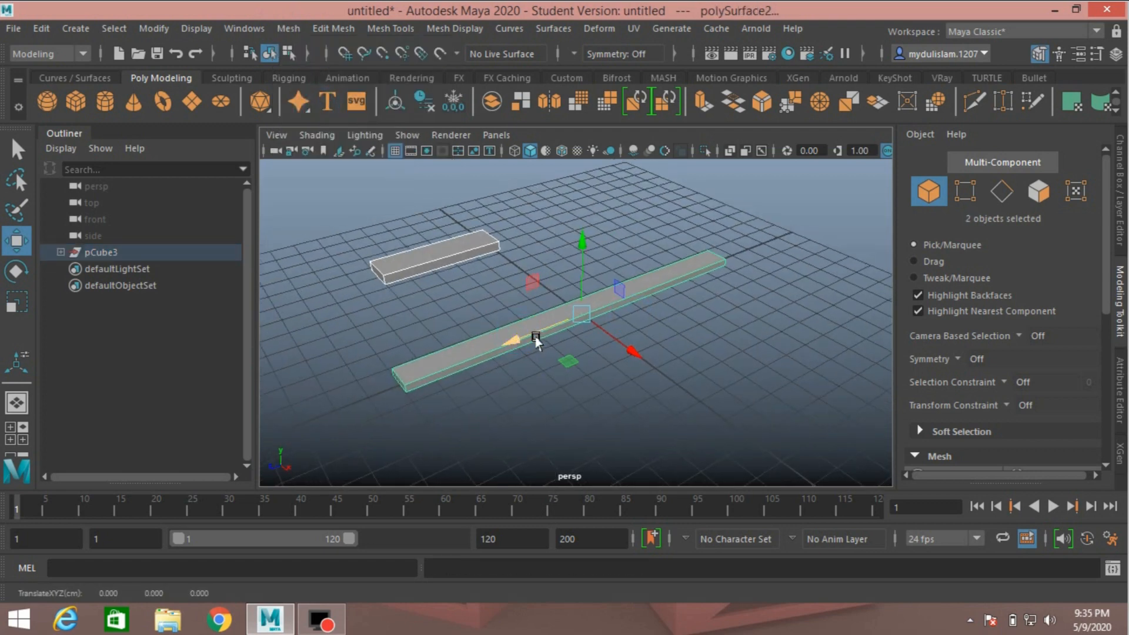
click(419, 363)
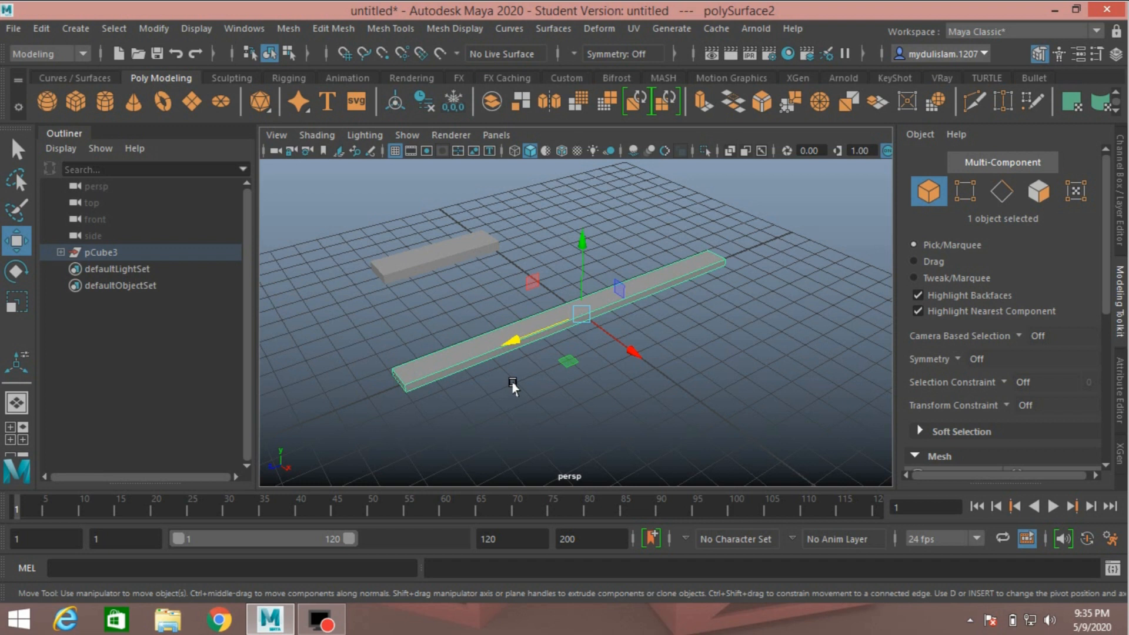
key(ctrl+d)
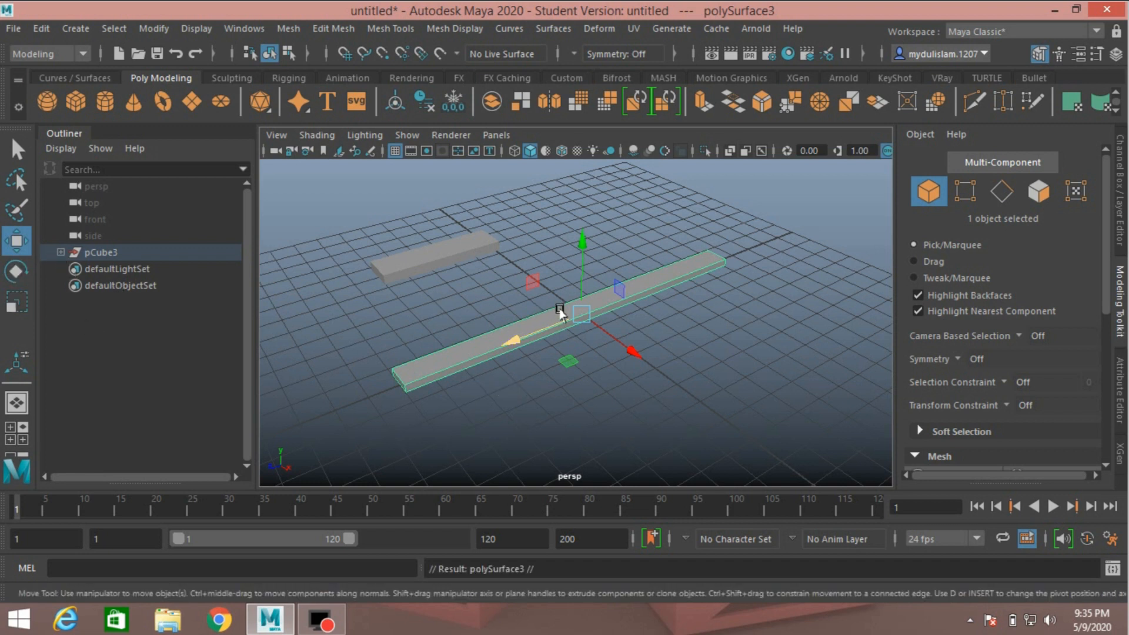
drag(630, 348, 761, 425)
click(1119, 194)
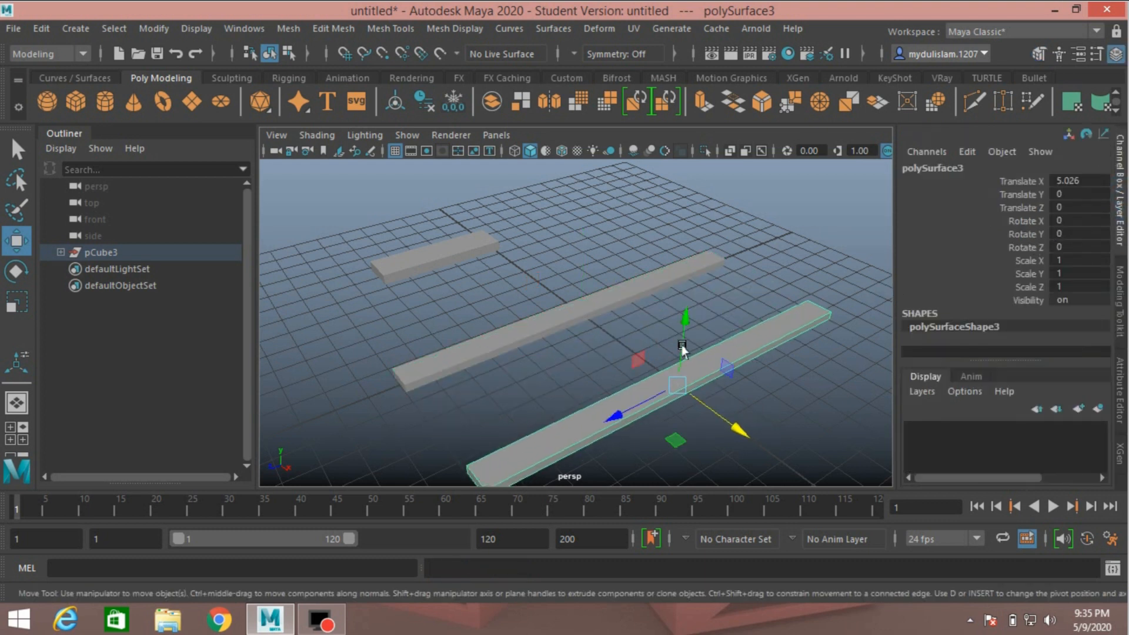
Combine the original long bar and the short bar into one mesh and delete its history.
drag(298, 233, 549, 429)
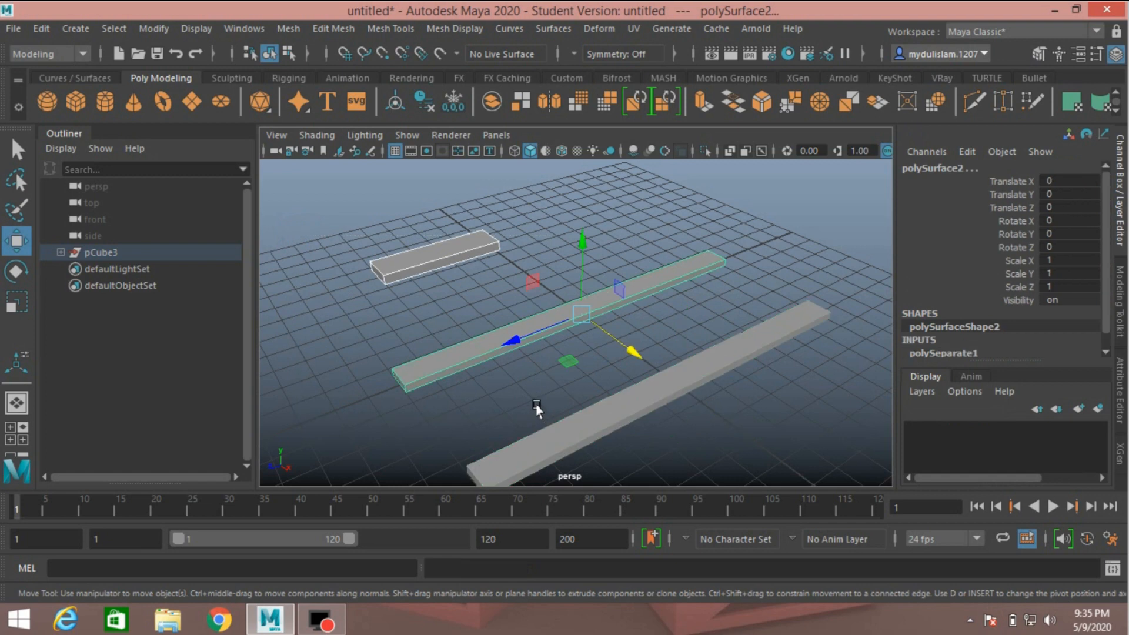
click(274, 30)
click(310, 93)
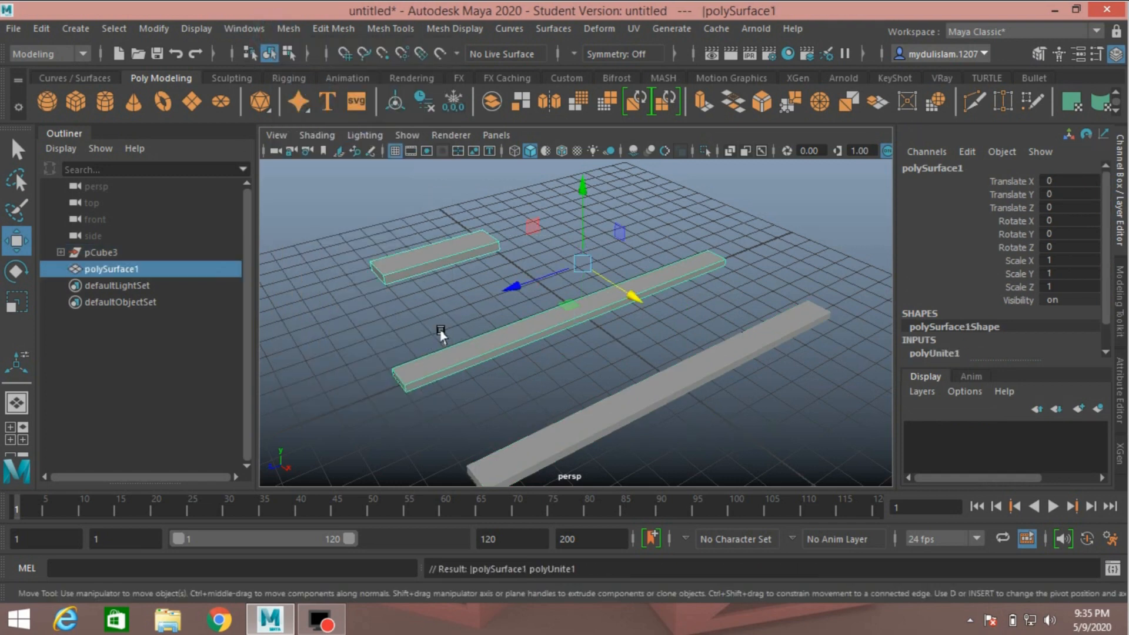
click(41, 28)
click(210, 224)
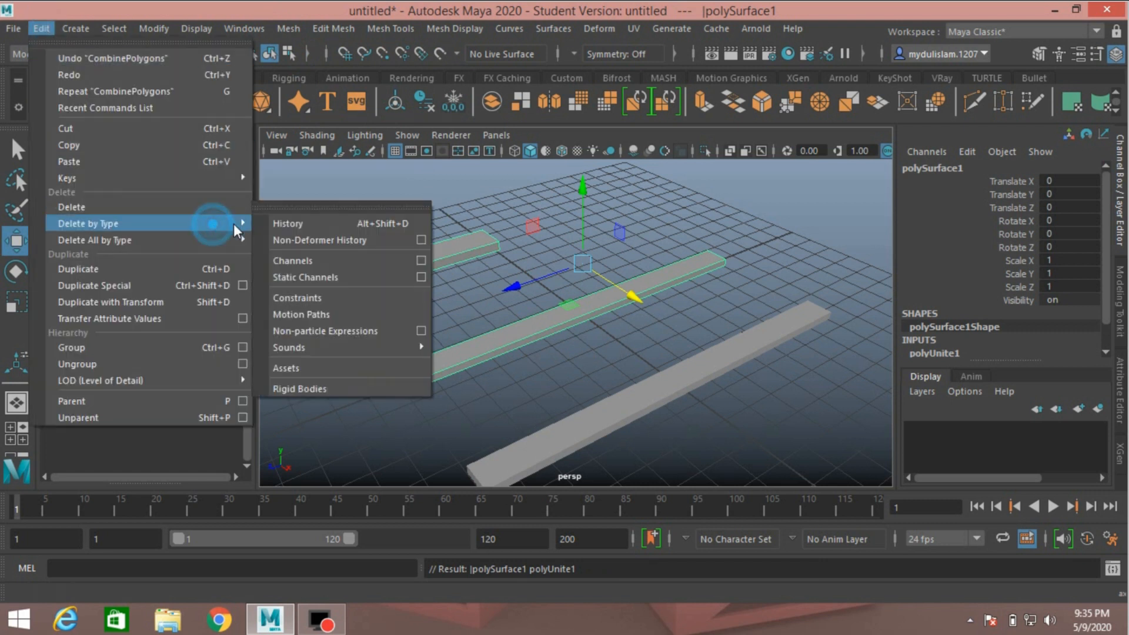
click(312, 222)
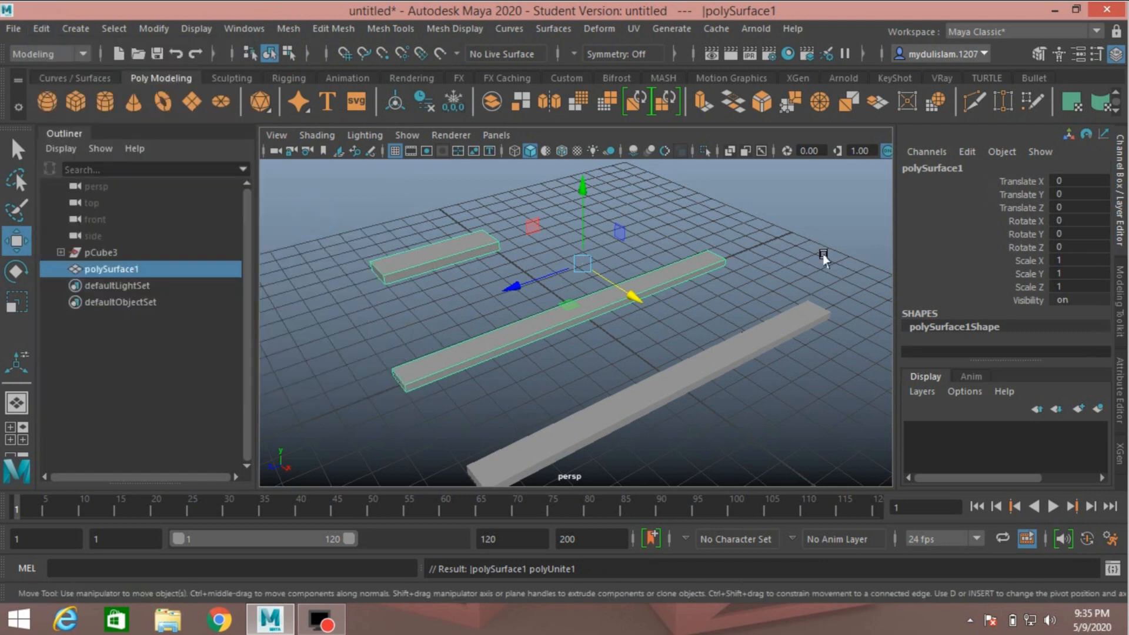
Delete the aligned end faces of the short and long bars in face selection mode.
click(1038, 55)
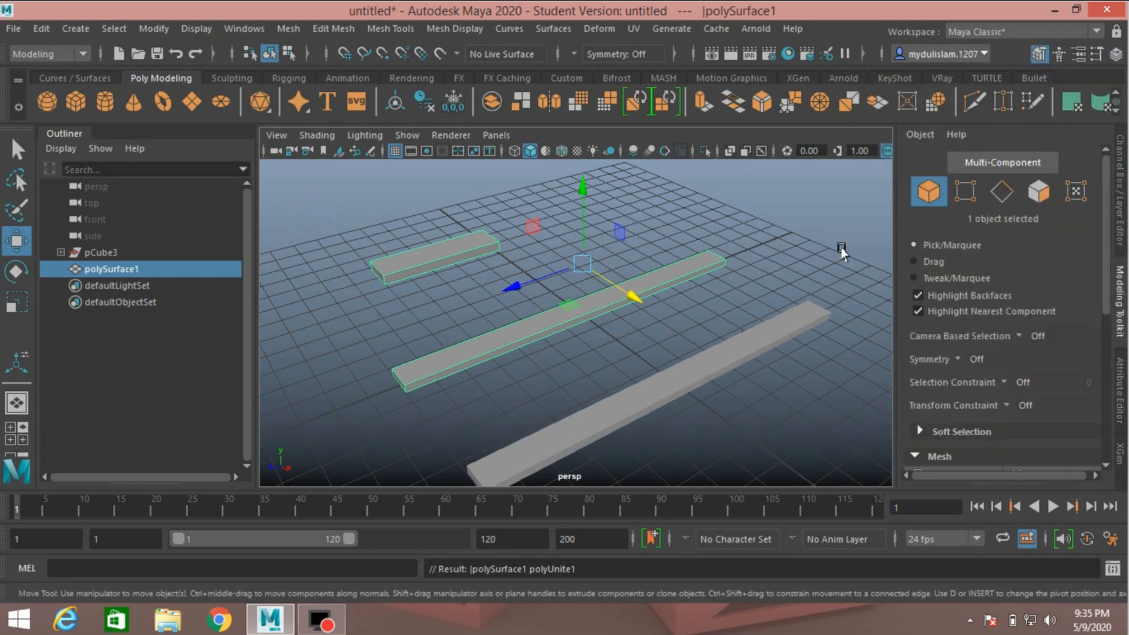
click(1040, 195)
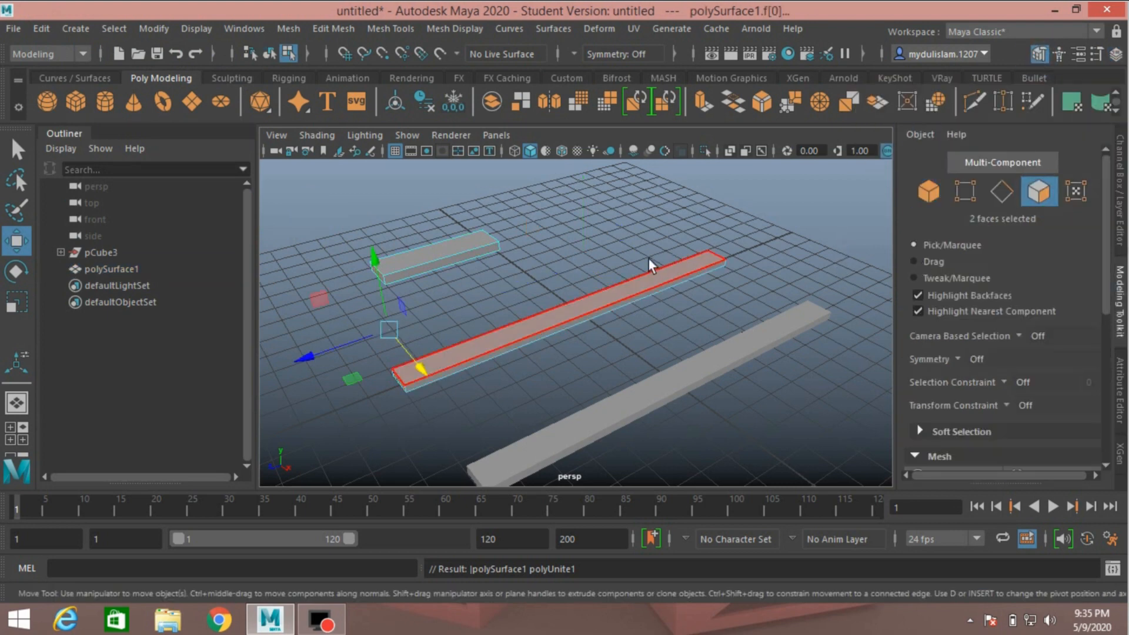
mouse_move(591, 266)
alt+mouse_down()
mouse_move(730, 236)
mouse_move(710, 233)
alt+mouse_up()
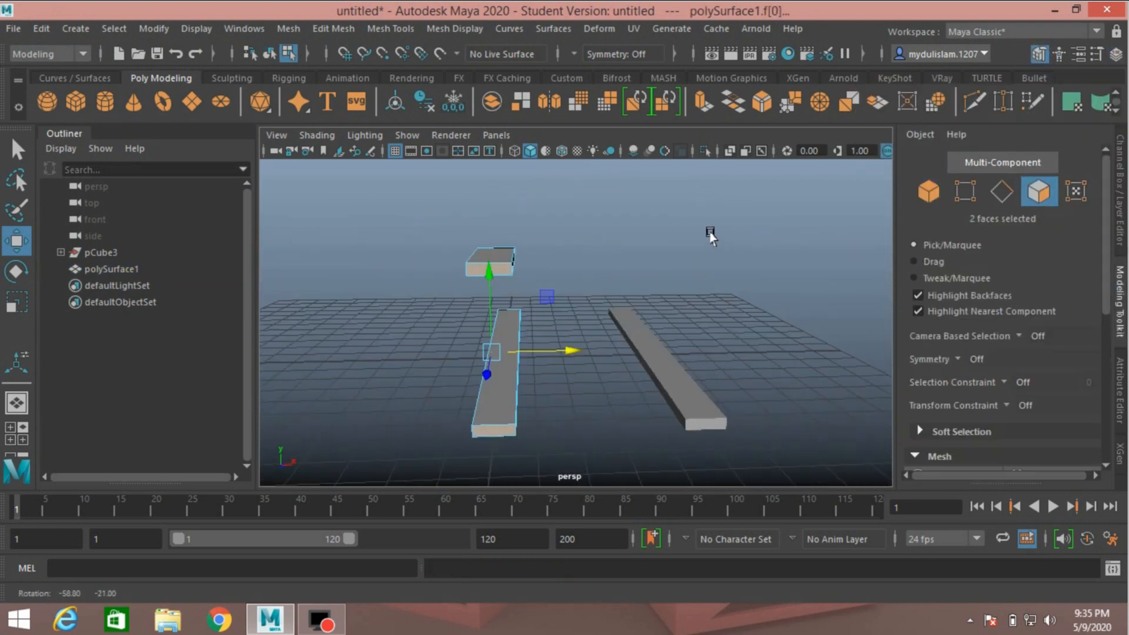
click(500, 439)
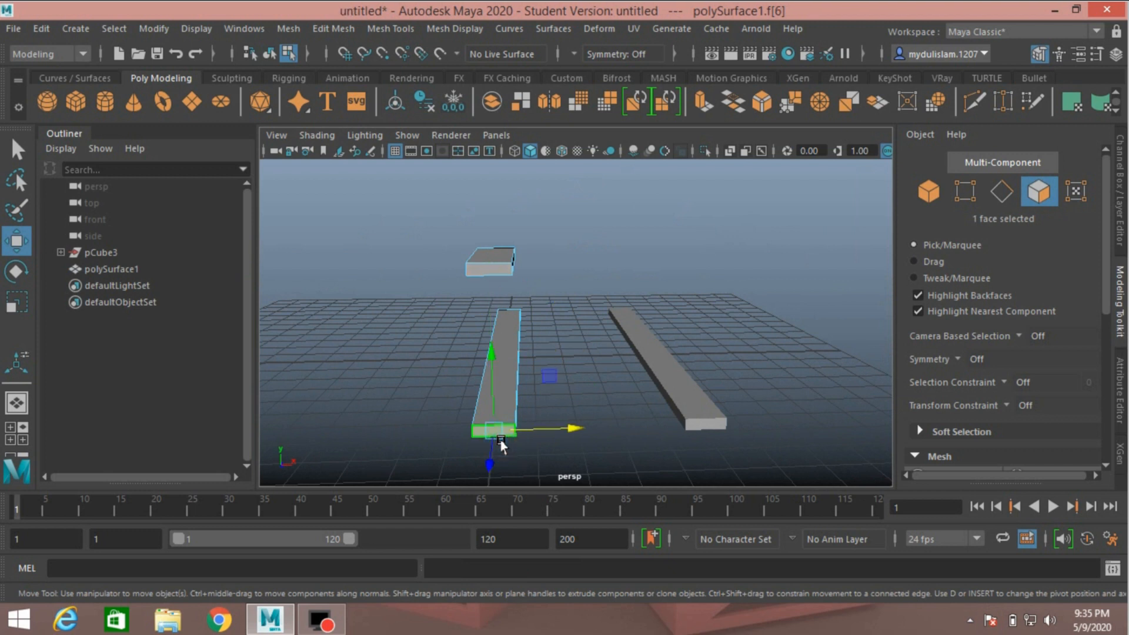
shift+click(487, 269)
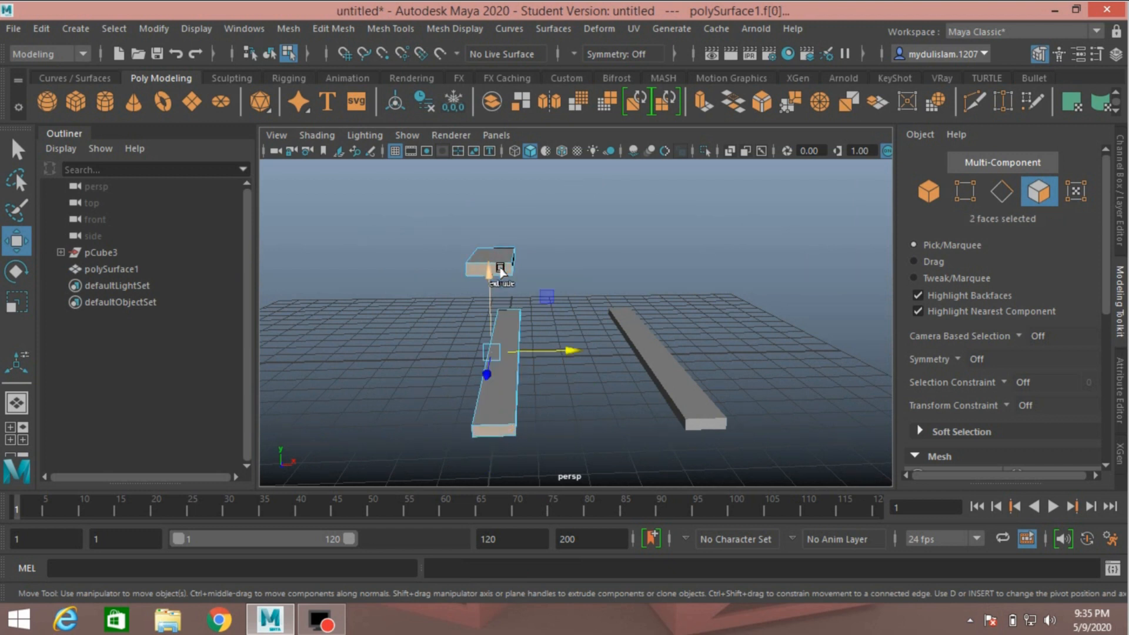
click(585, 272)
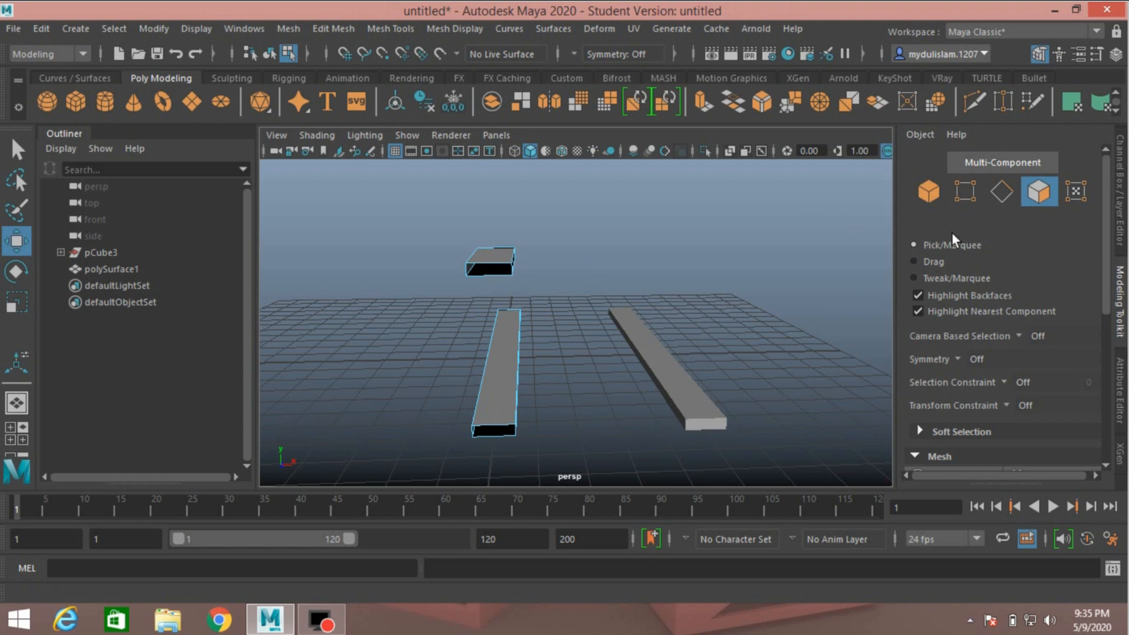
Select the border edges around both open bar ends and bridge them.
click(995, 196)
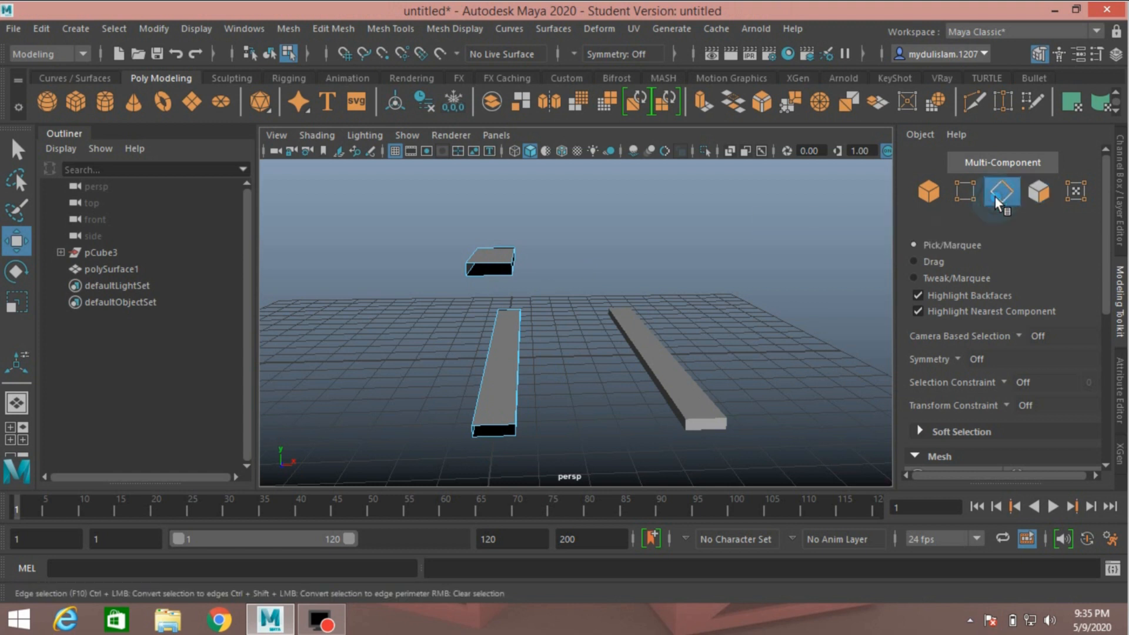
double_click(489, 434)
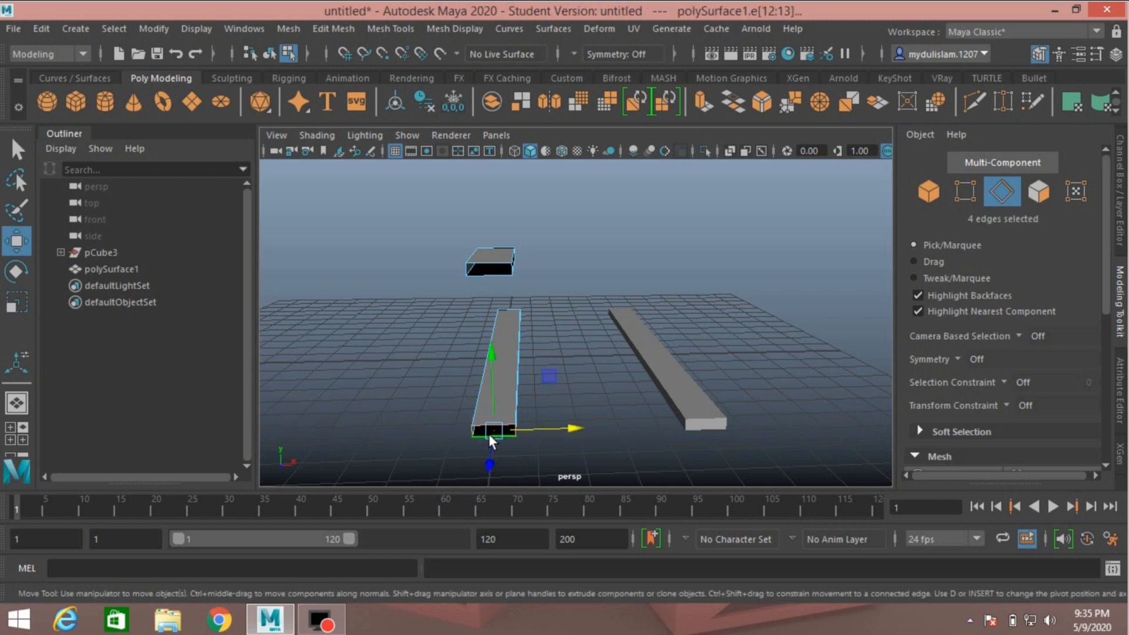
shift+double_click(489, 278)
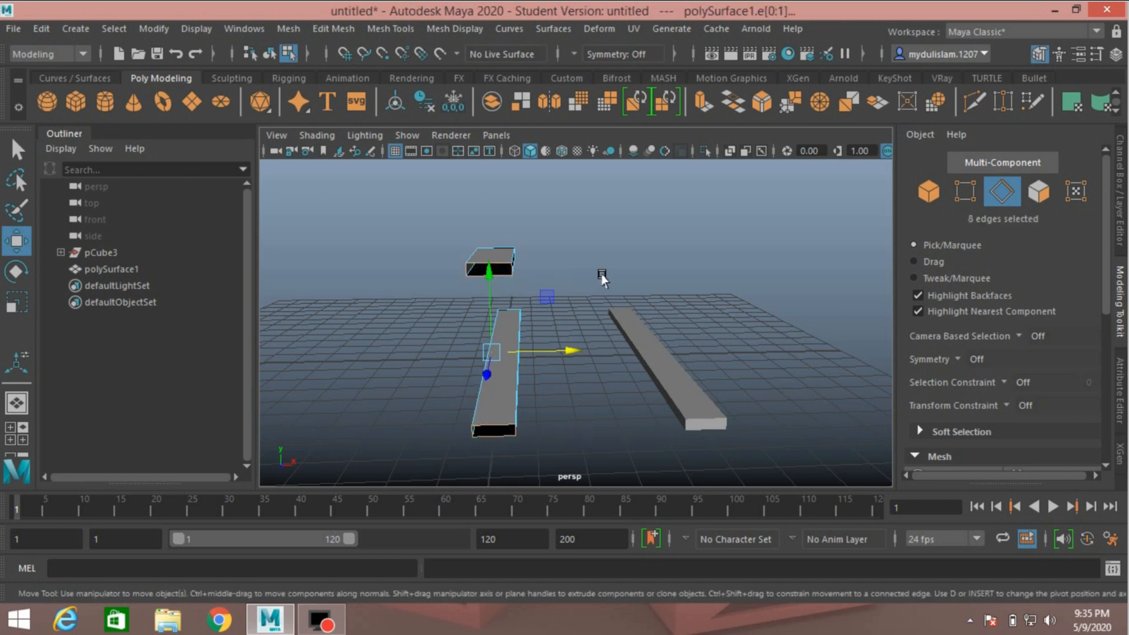
alt+drag(648, 257, 516, 273)
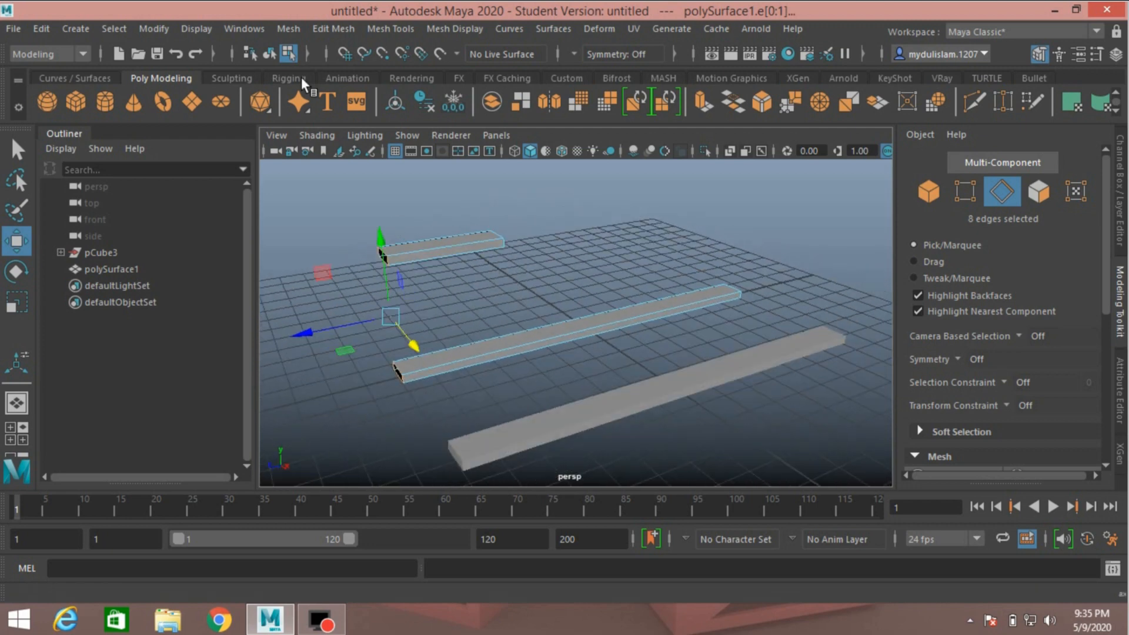
click(315, 30)
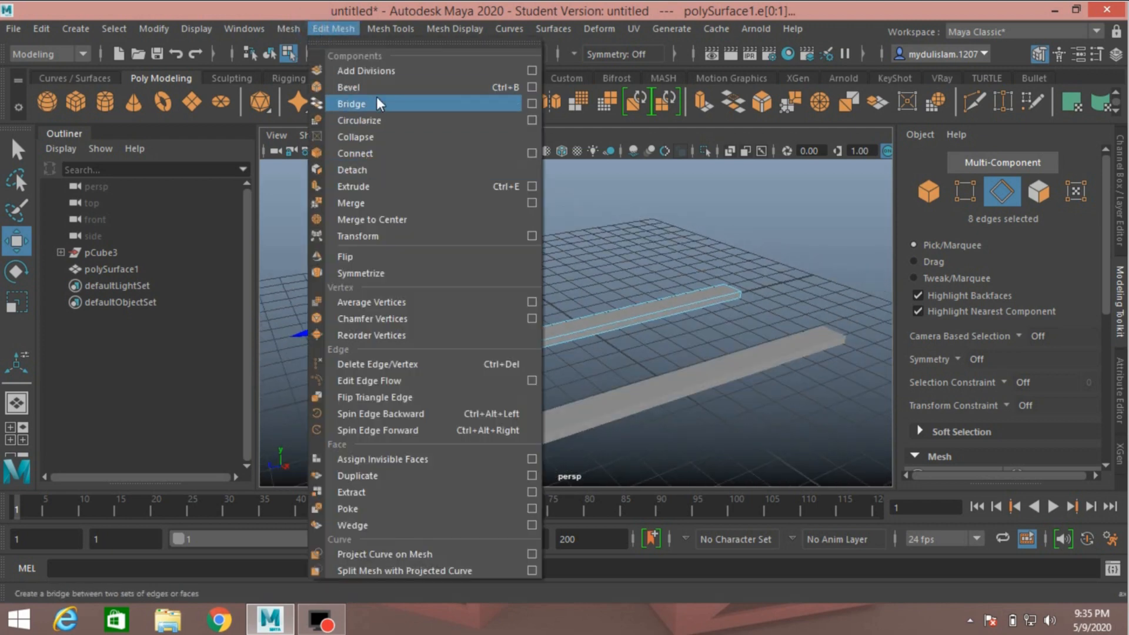
click(392, 104)
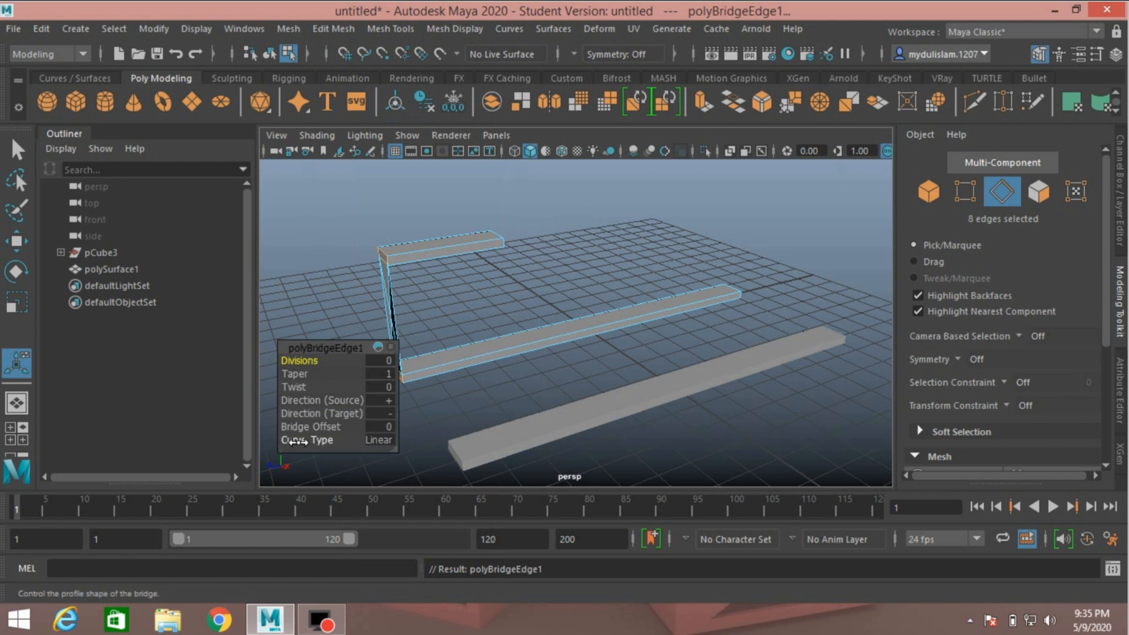
Set the bridge's curve type to Blend, target direction to + and divisions to 10.
click(376, 438)
click(402, 464)
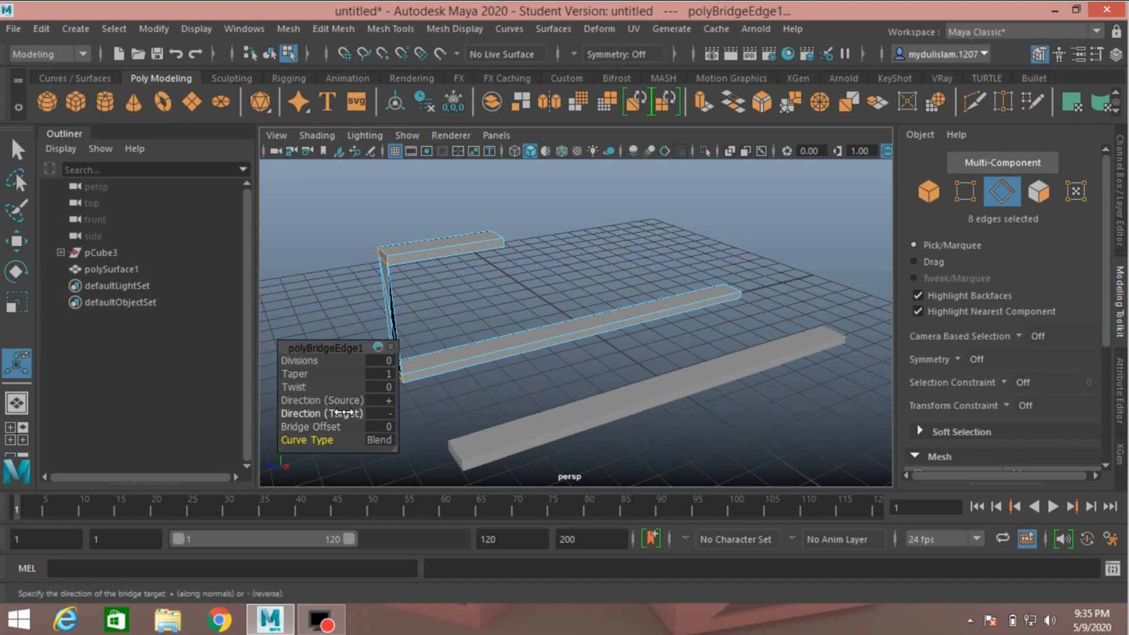
click(388, 413)
click(404, 418)
click(298, 361)
drag(298, 363, 384, 367)
click(383, 361)
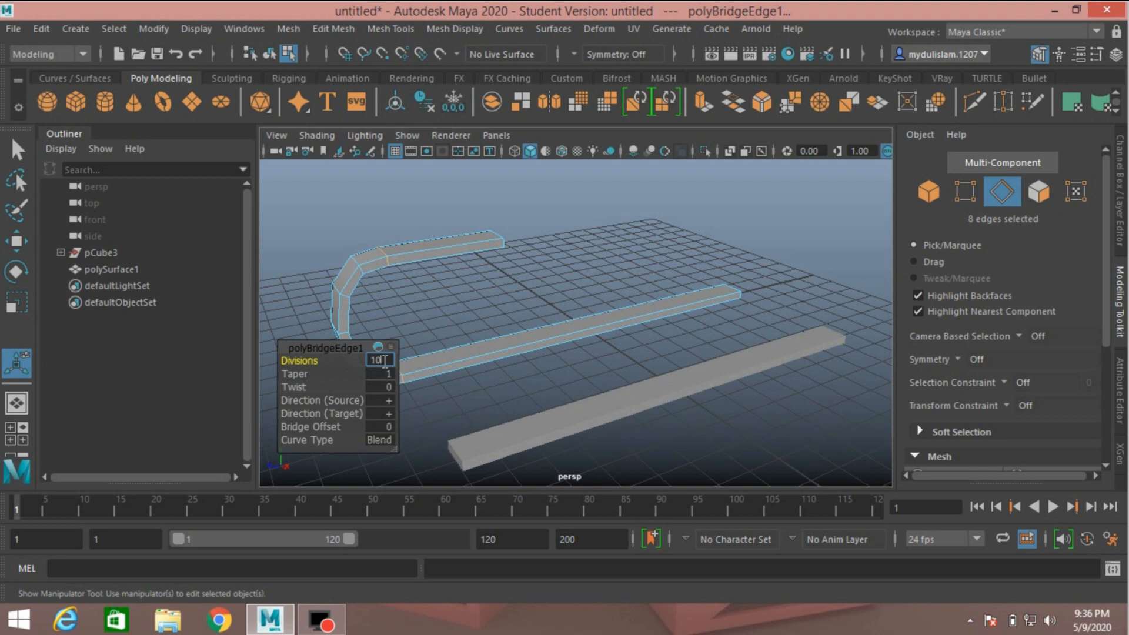
key(Return)
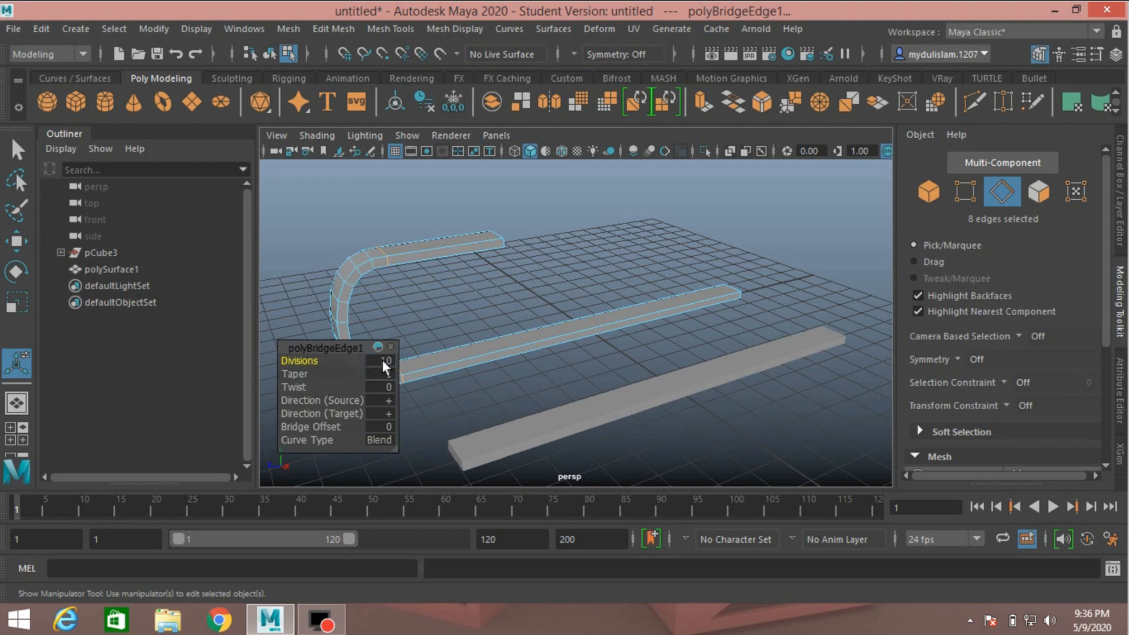
Return to object selection and delete the history of the bridged, curved mesh.
click(919, 199)
click(482, 312)
click(365, 251)
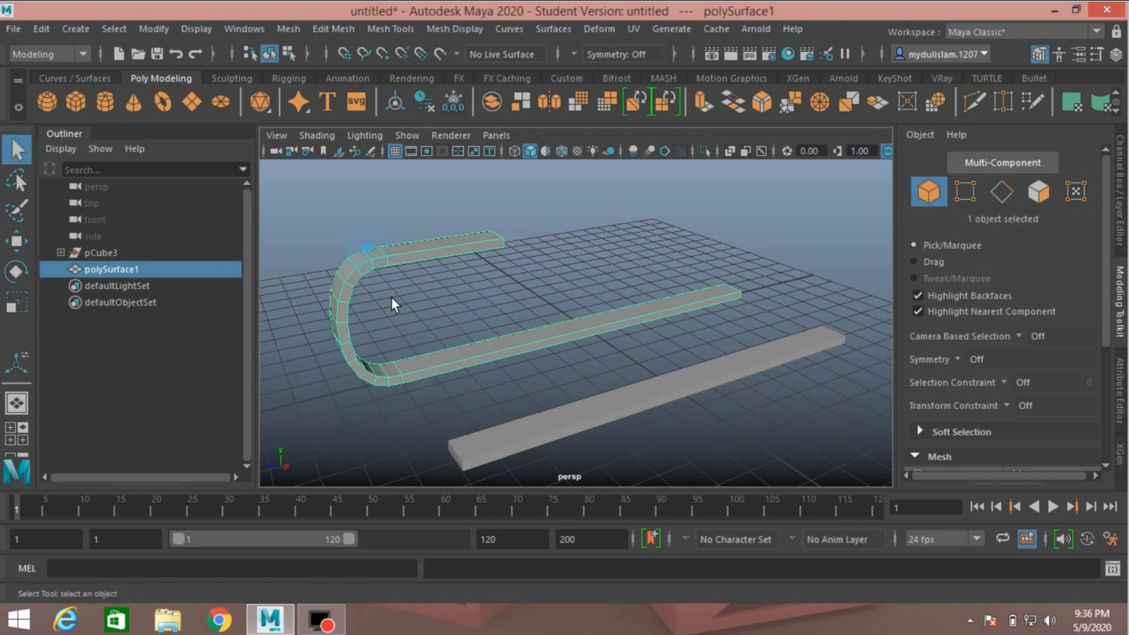
click(40, 28)
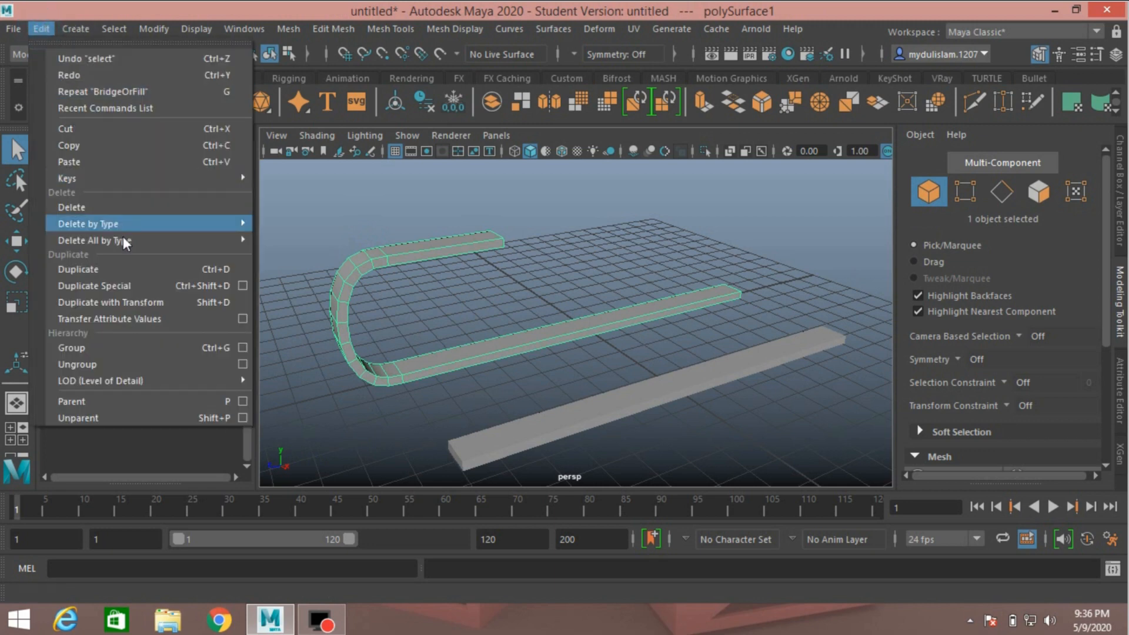
click(237, 224)
click(272, 223)
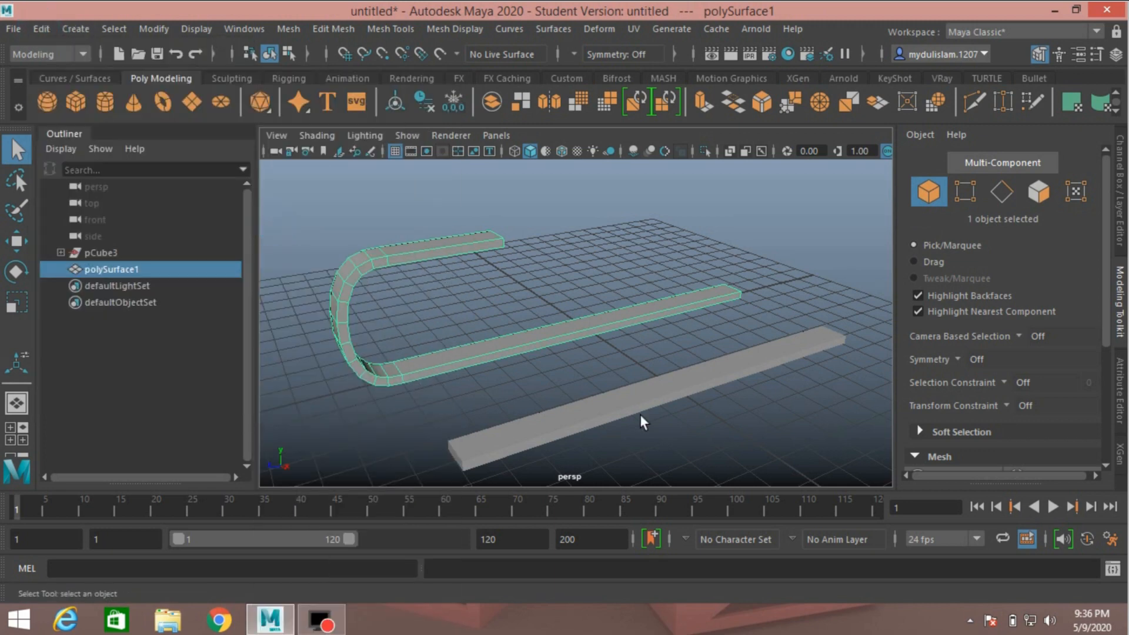
Set the duplicated long bar's Translate X to 0.
click(622, 409)
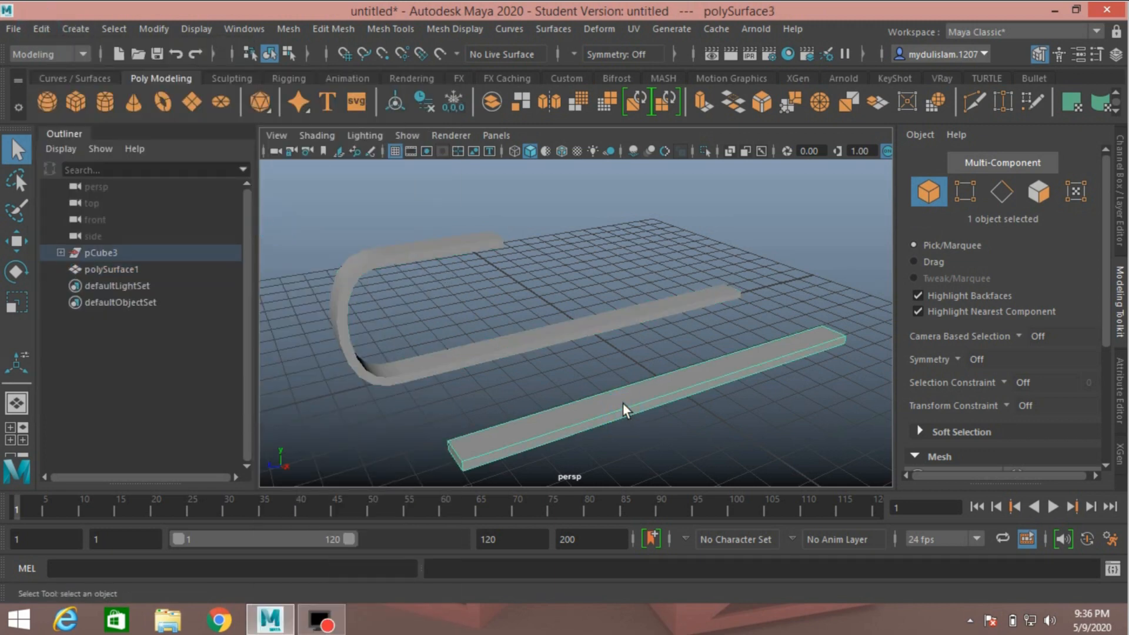
click(1119, 185)
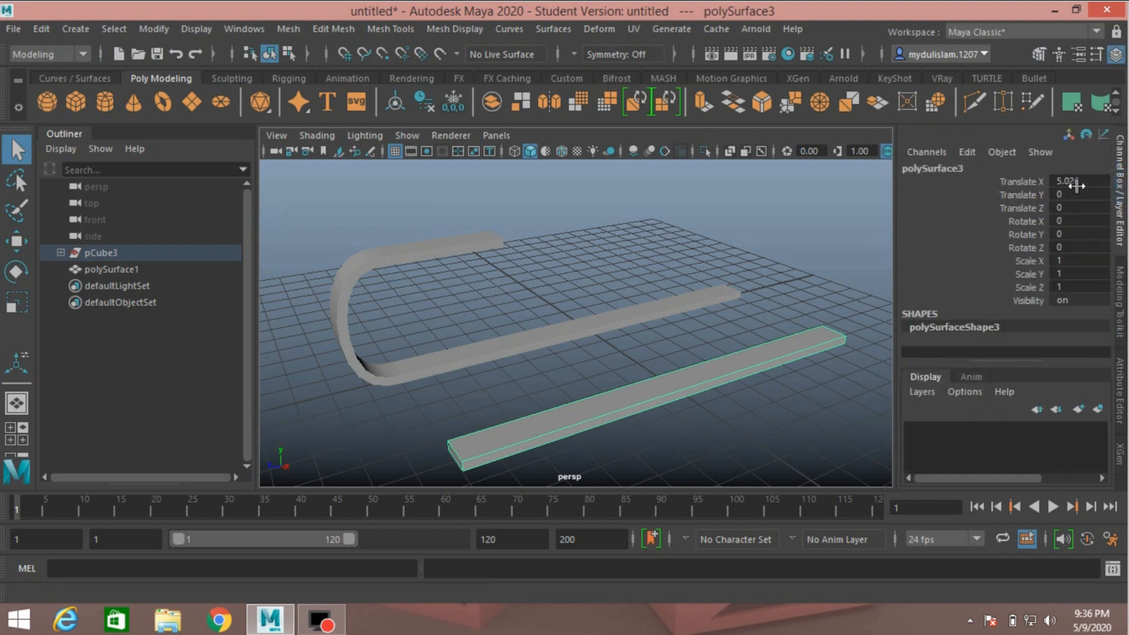
click(1077, 182)
key(Return)
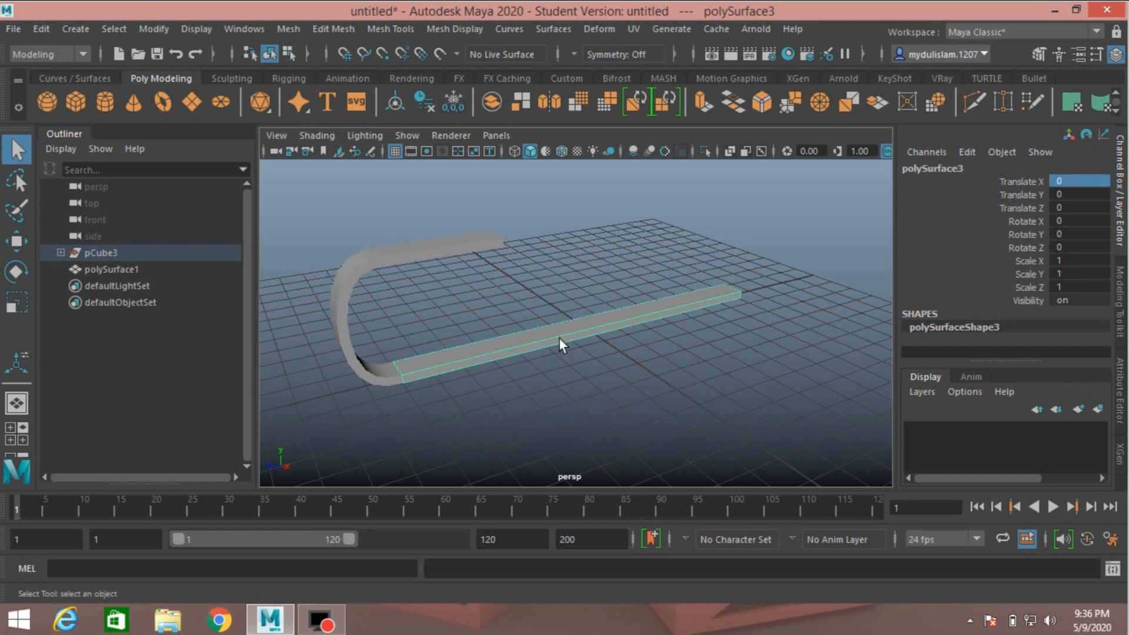
In the top view, scale the duplicated bar along X to about 0.47.
alt+drag(559, 337, 373, 358)
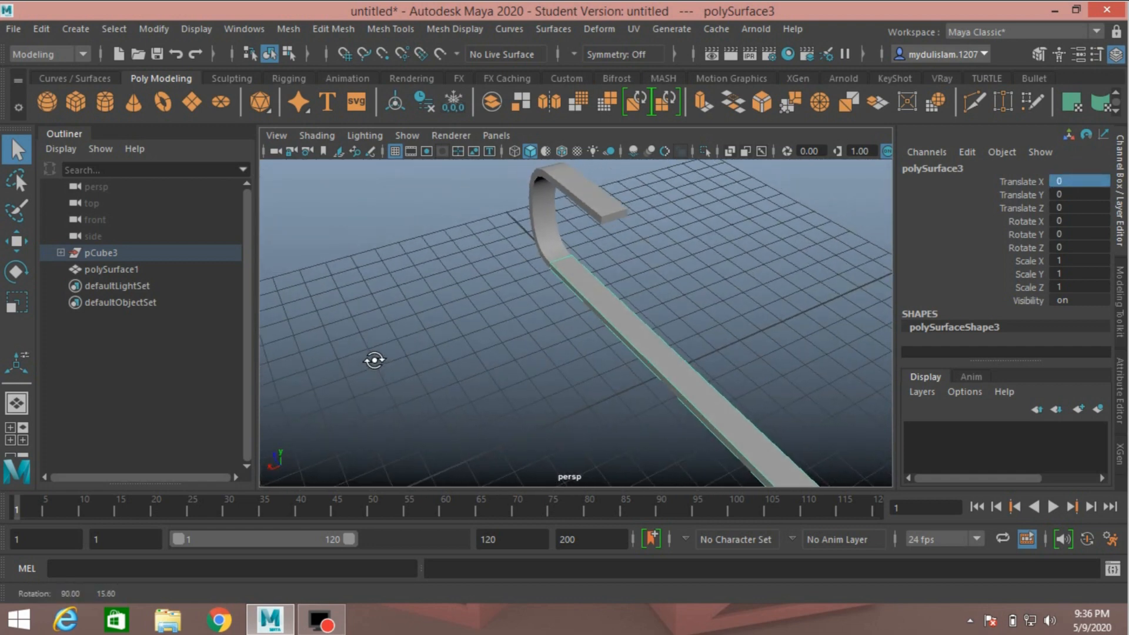
key(space)
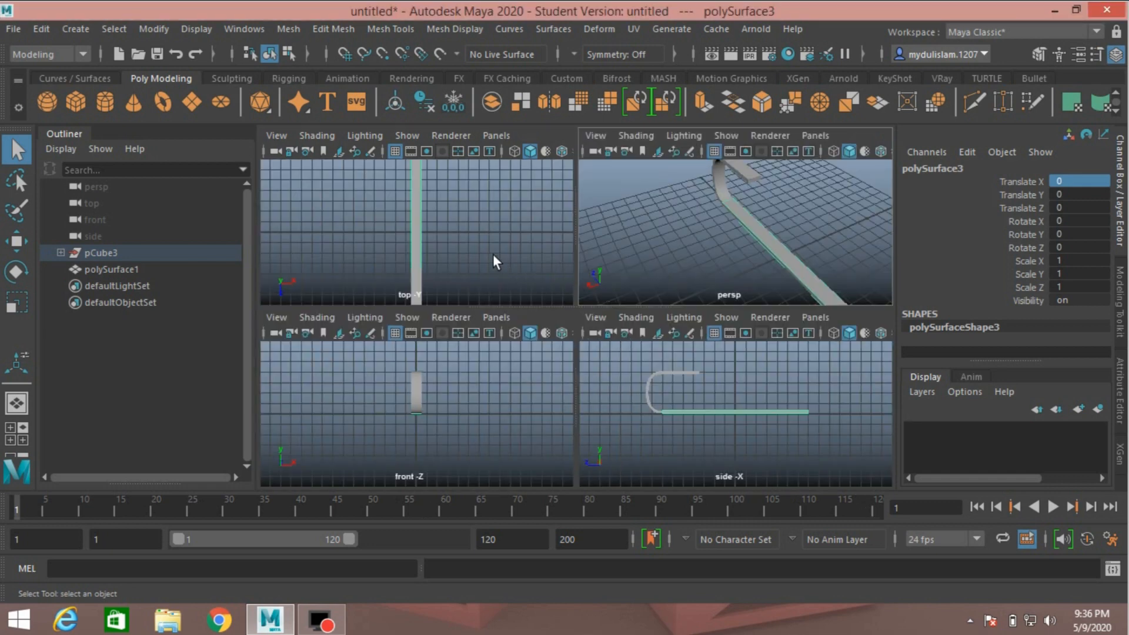
key(space)
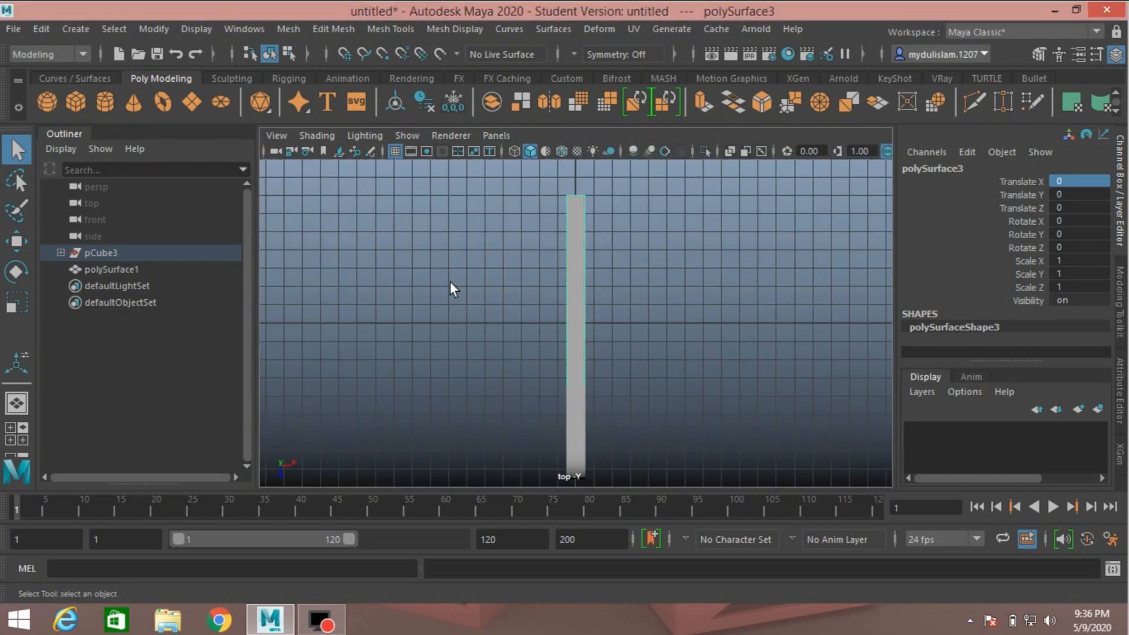
click(24, 307)
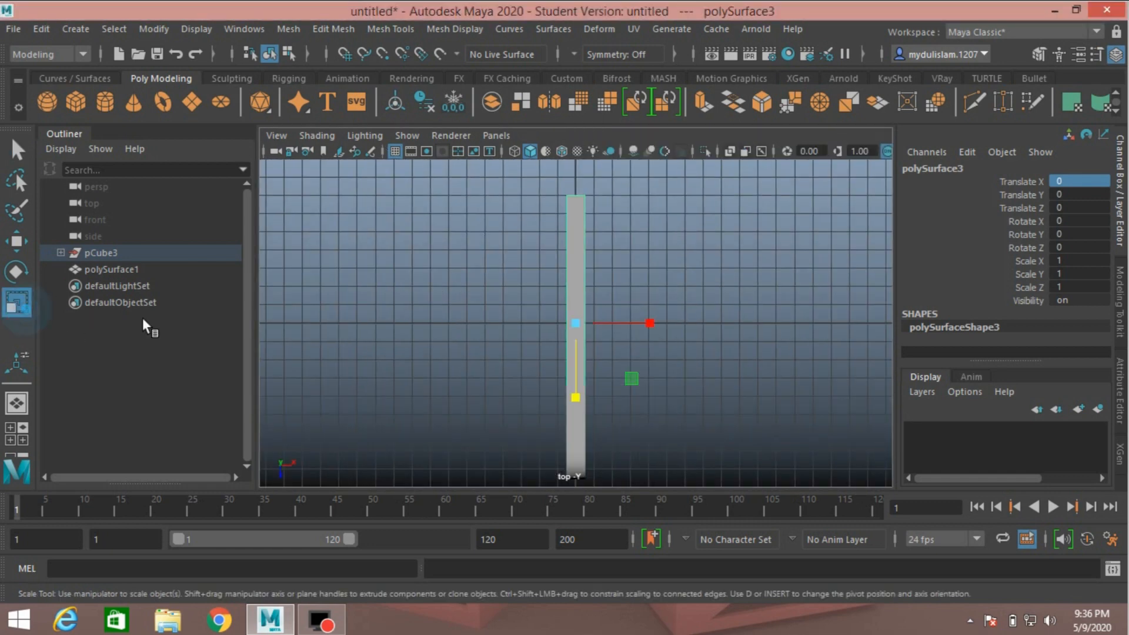
drag(653, 322, 617, 329)
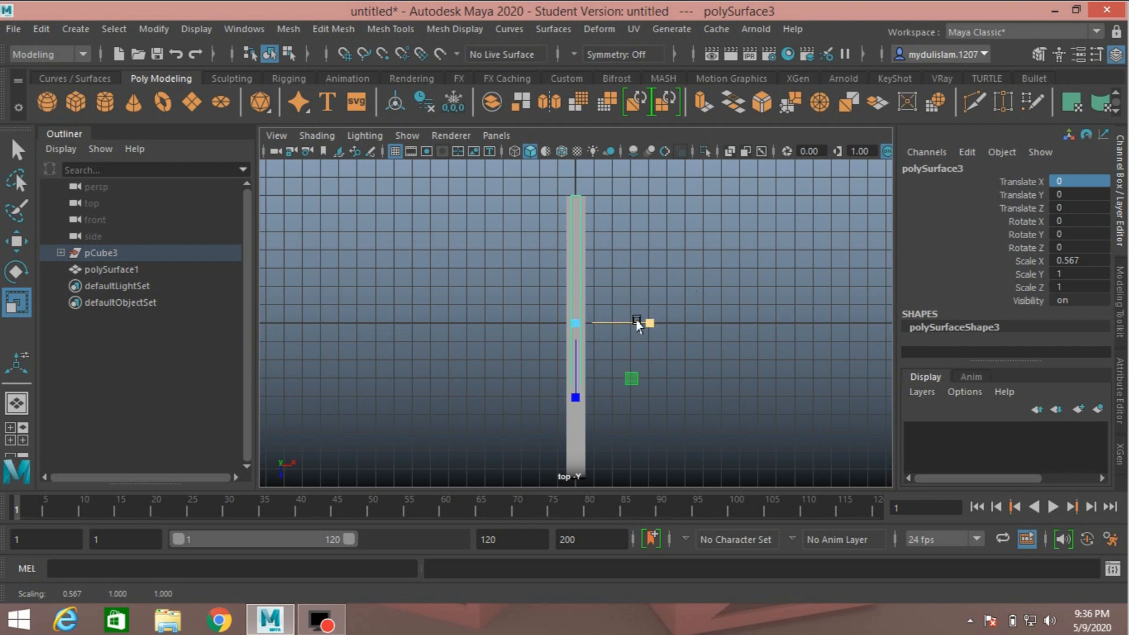
scroll(637, 322, up, 3)
drag(645, 327, 634, 334)
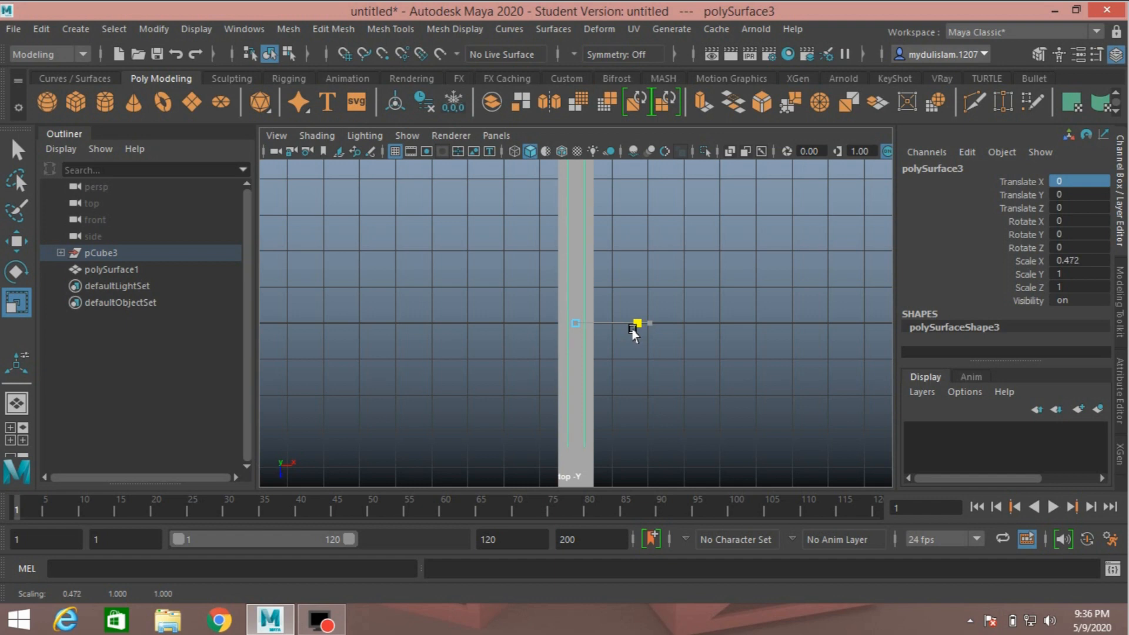
Raise the narrower duplicate bar above the long bar in the side view and set its Translate Y to 1.2.
key(space)
key(space)
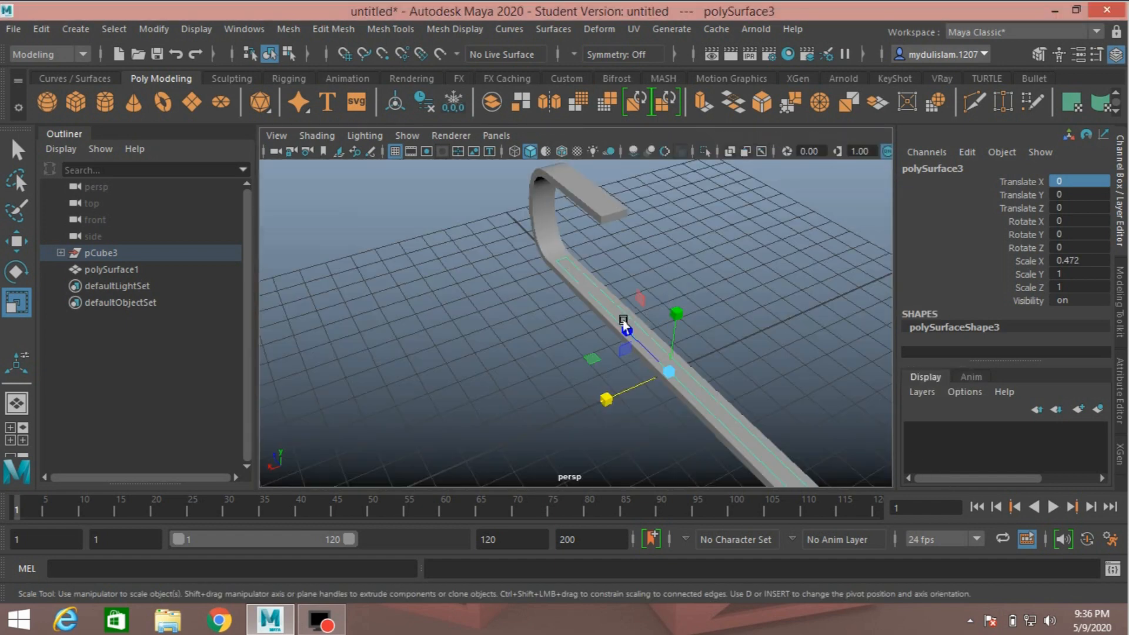
alt+drag(593, 329, 466, 305)
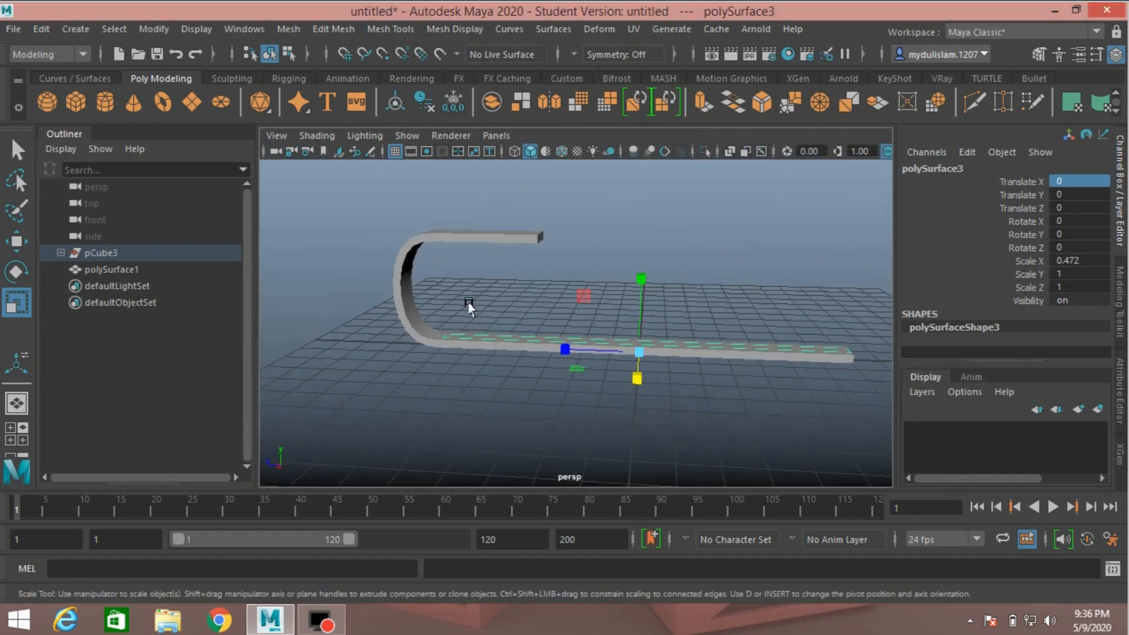
click(24, 249)
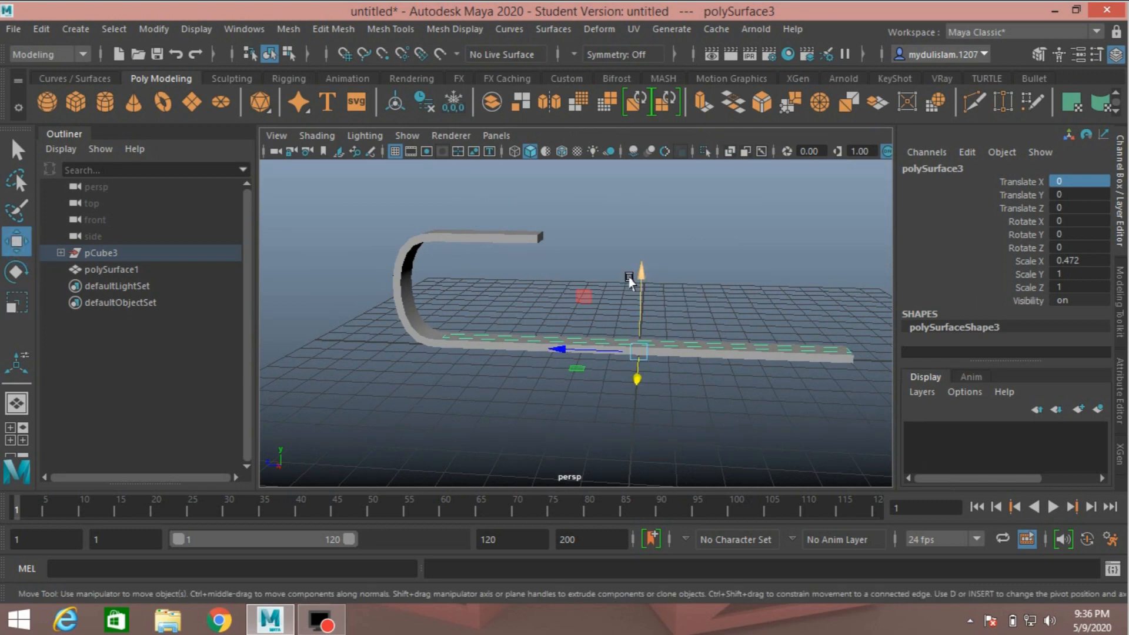
key(space)
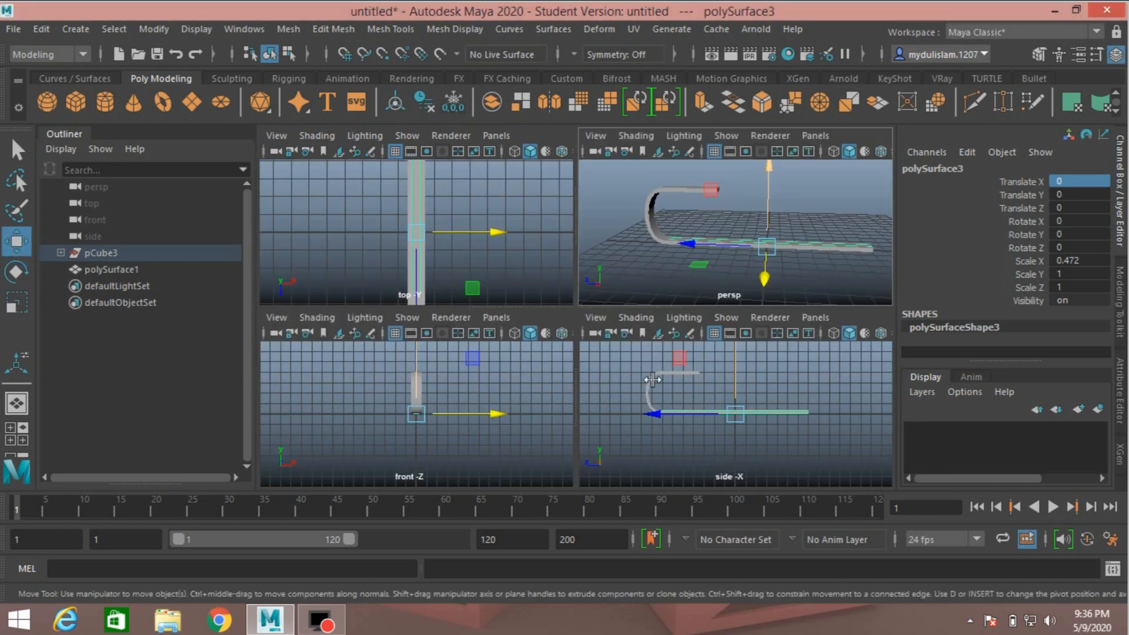
key(space)
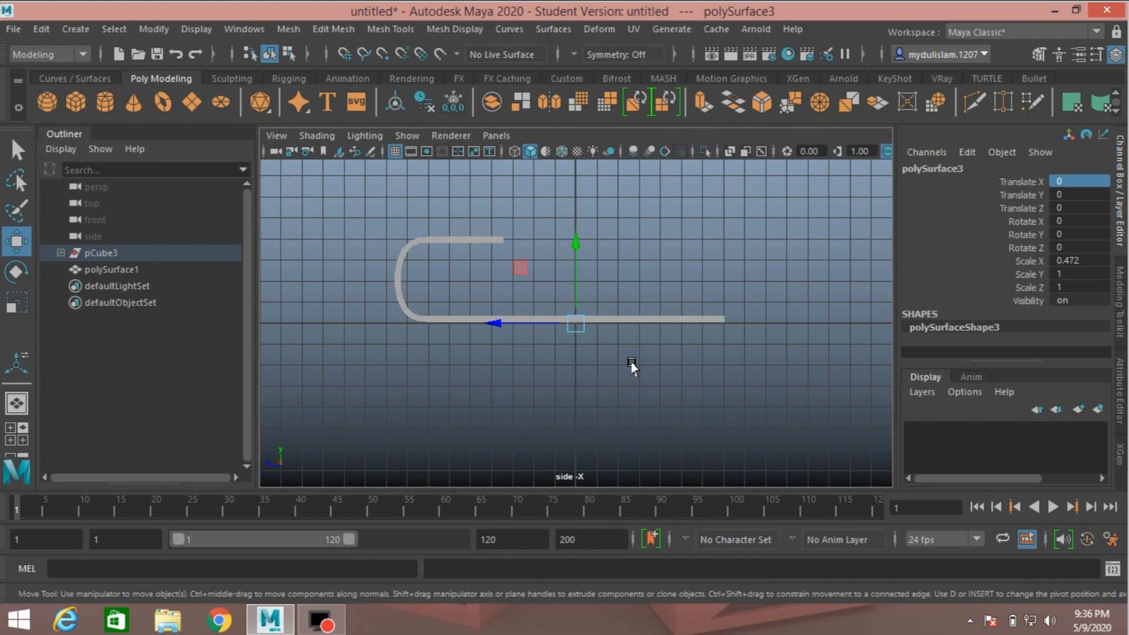
drag(575, 262, 576, 236)
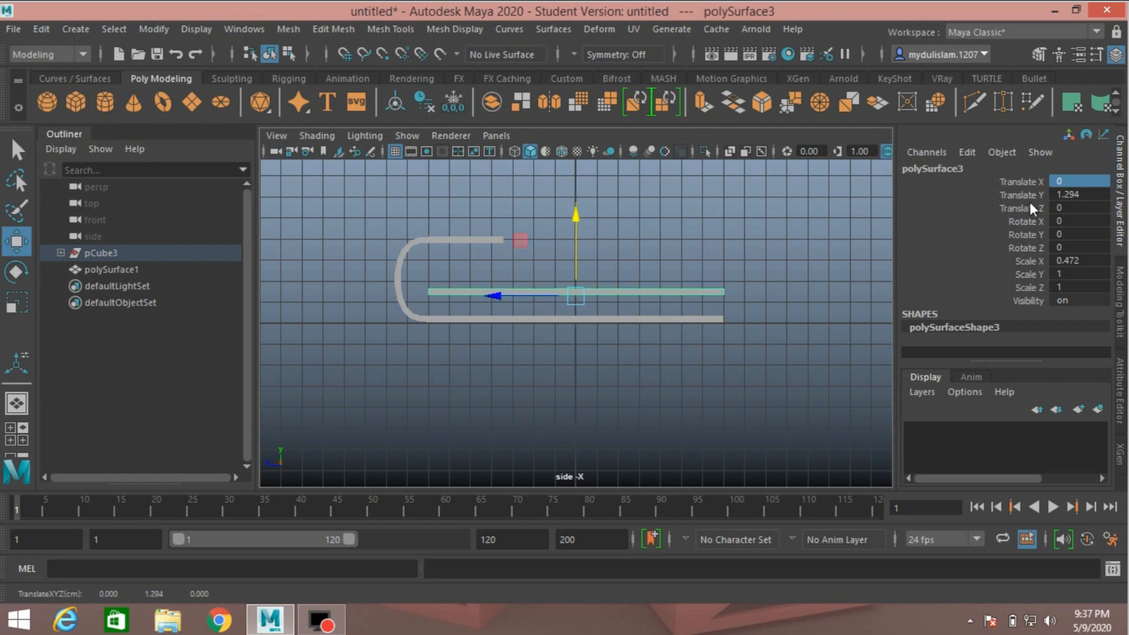
double_click(1065, 194)
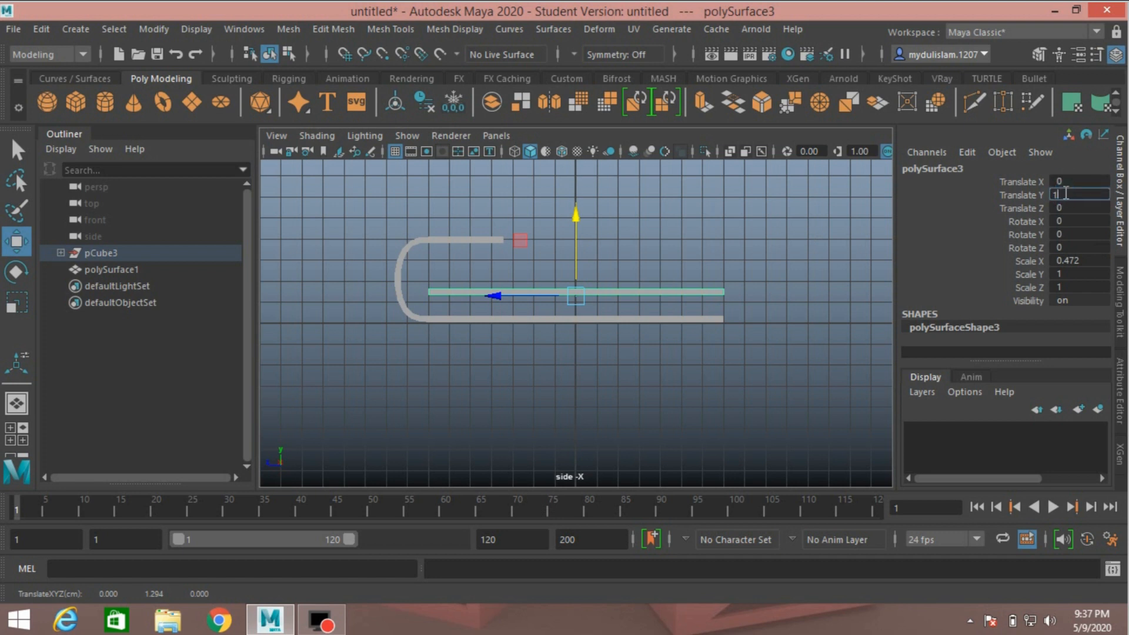
text(1.2)
key(Return)
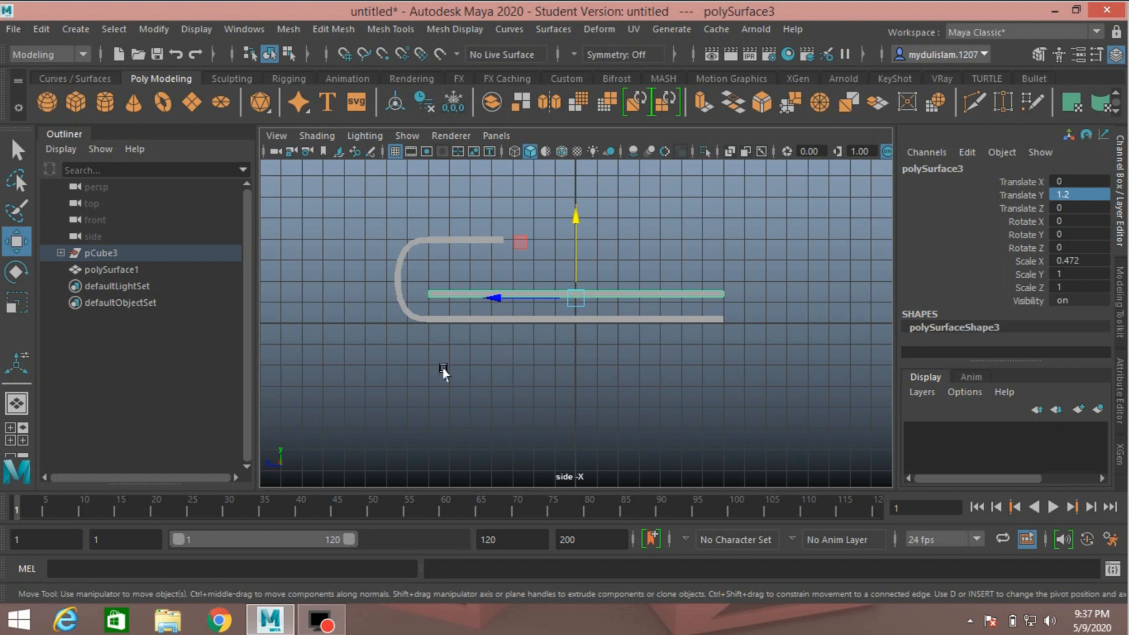
click(1039, 54)
click(958, 199)
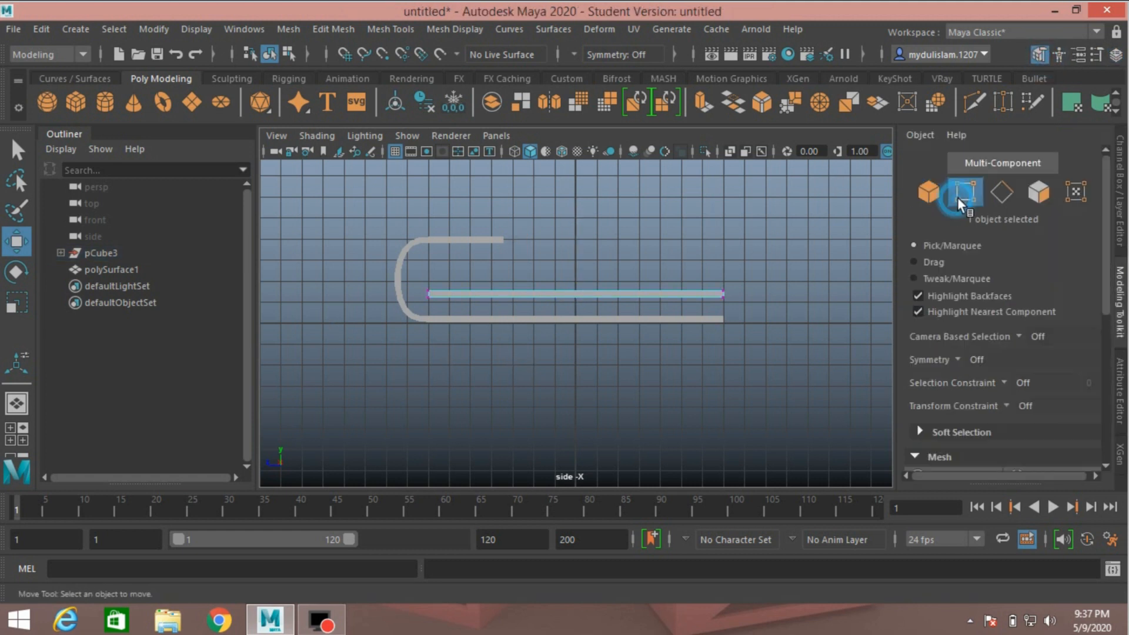
drag(372, 267, 440, 356)
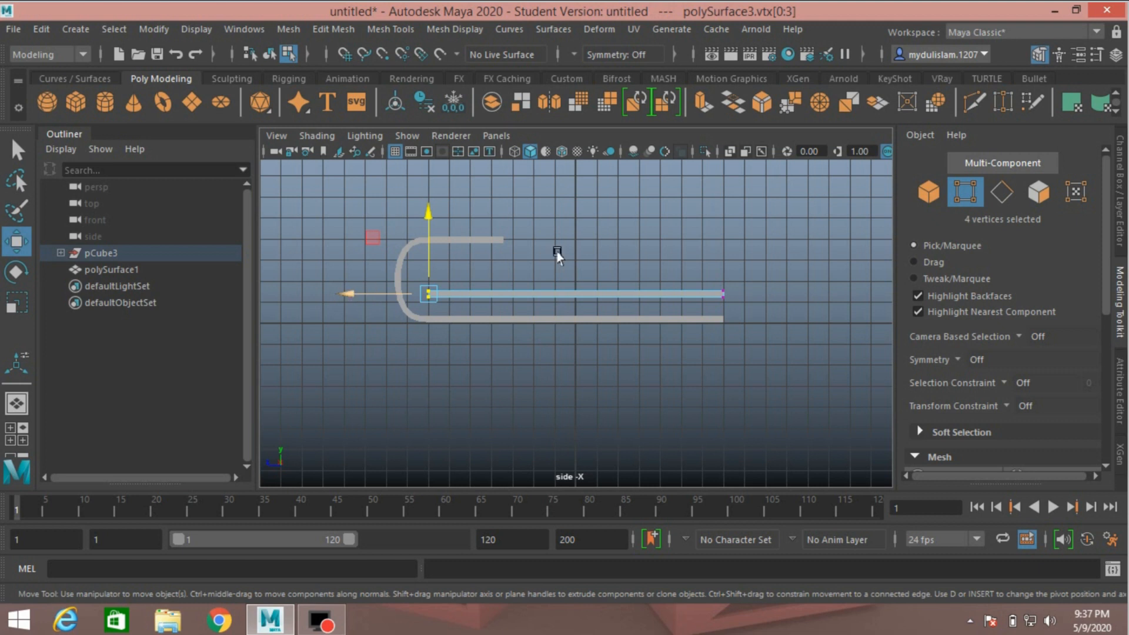
click(928, 192)
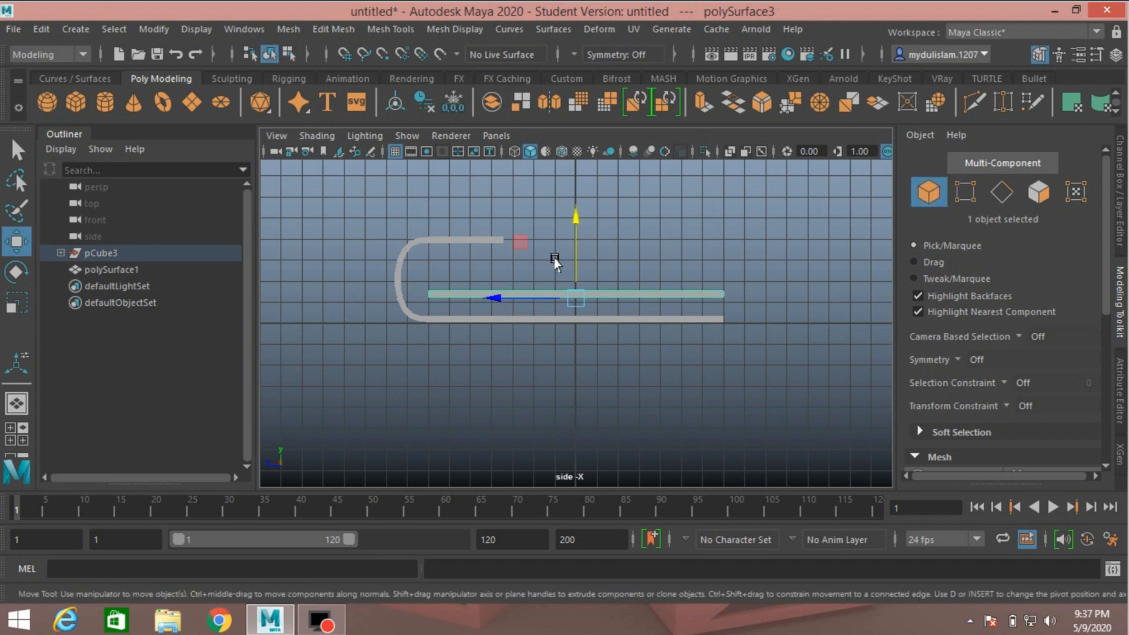
Duplicate the narrower bar, freeze the copy's transformations, and move the copy along Z to about -17.06, clear of the curved shape.
key(ctrl+d)
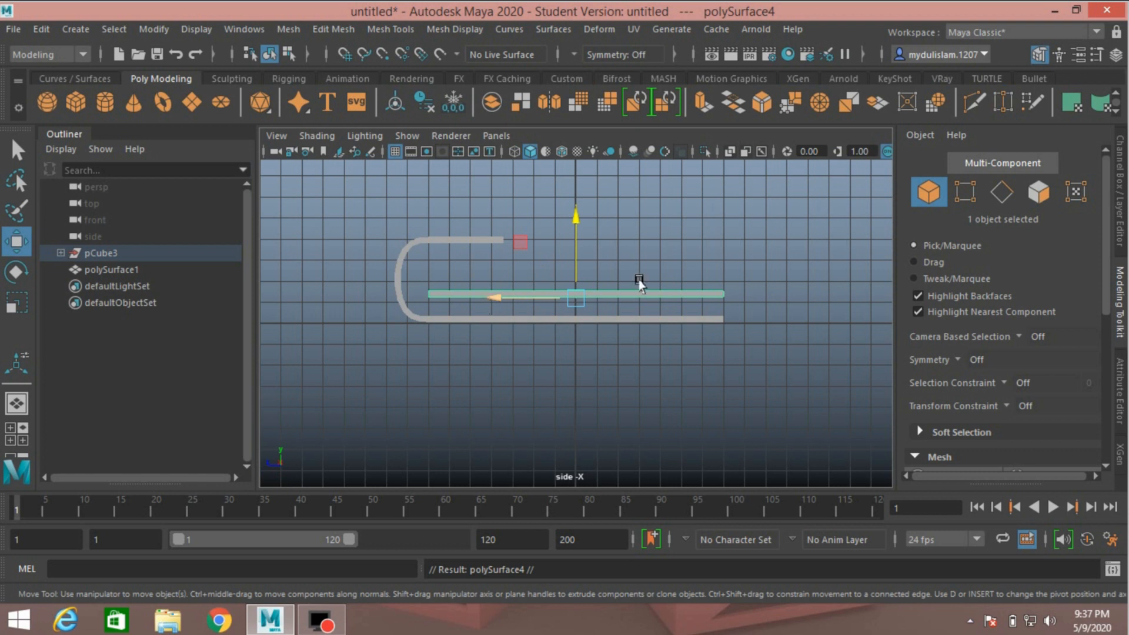
click(1120, 190)
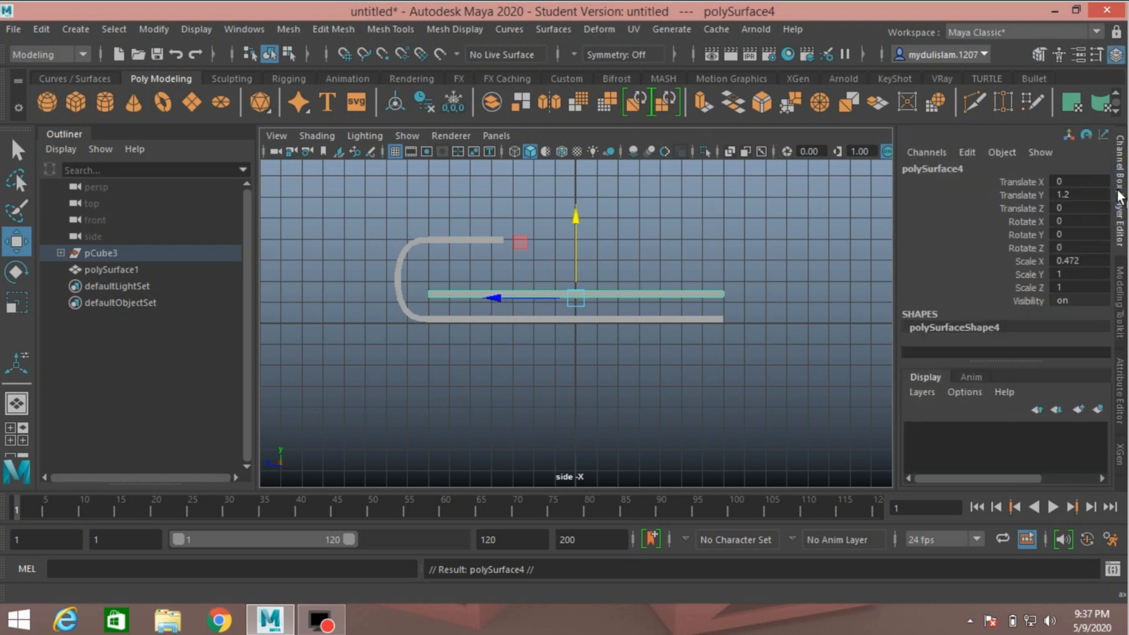
click(160, 31)
click(188, 104)
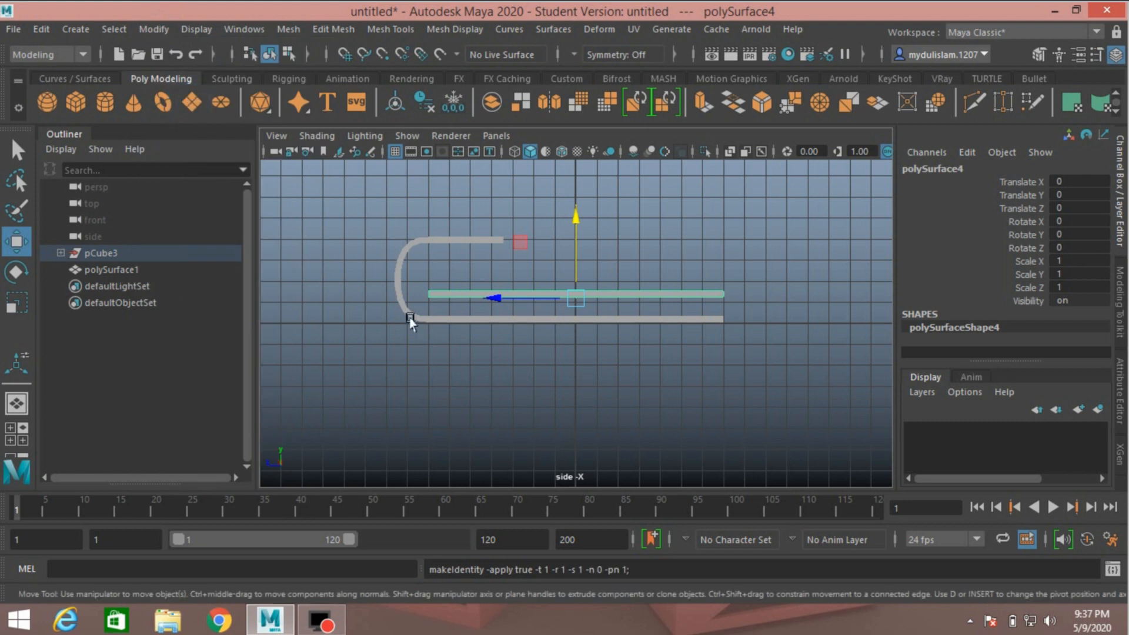
drag(493, 304, 849, 320)
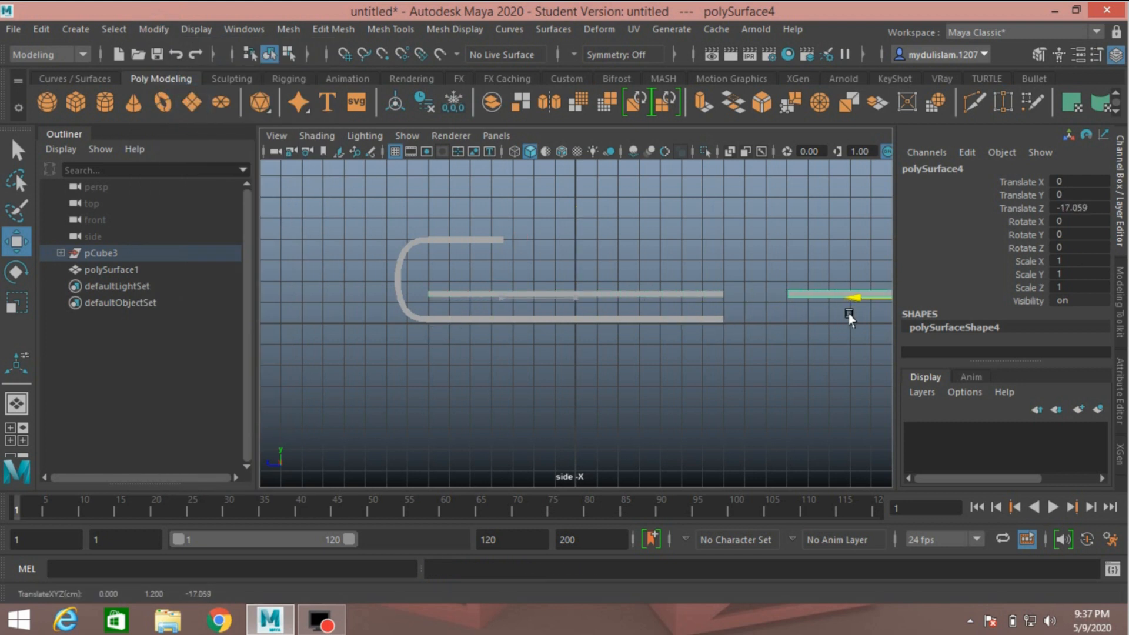
Extend the original narrow bar to the curved end by moving its four end vertices along Z to about 8.37, with wireframe on shaded enabled.
click(530, 294)
click(1036, 59)
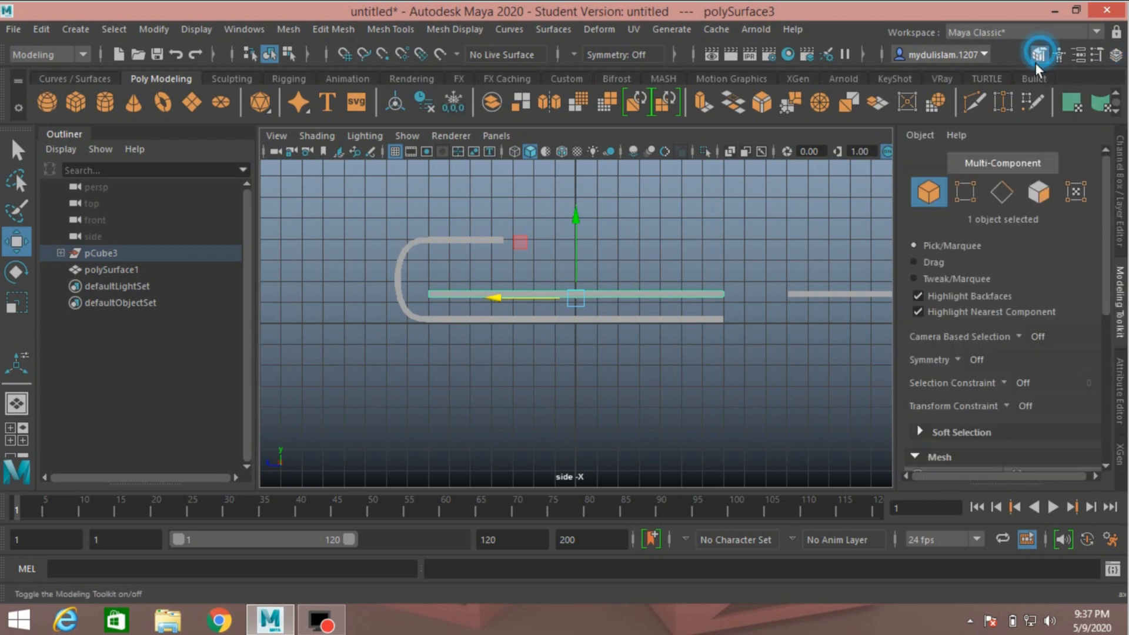
click(968, 199)
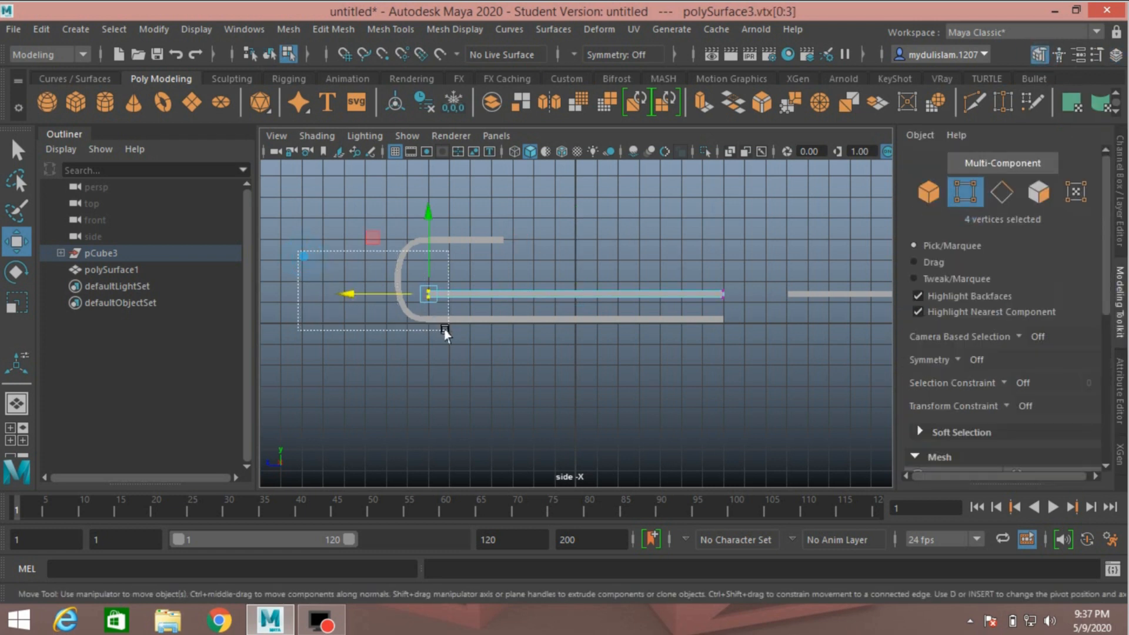
drag(345, 300, 318, 304)
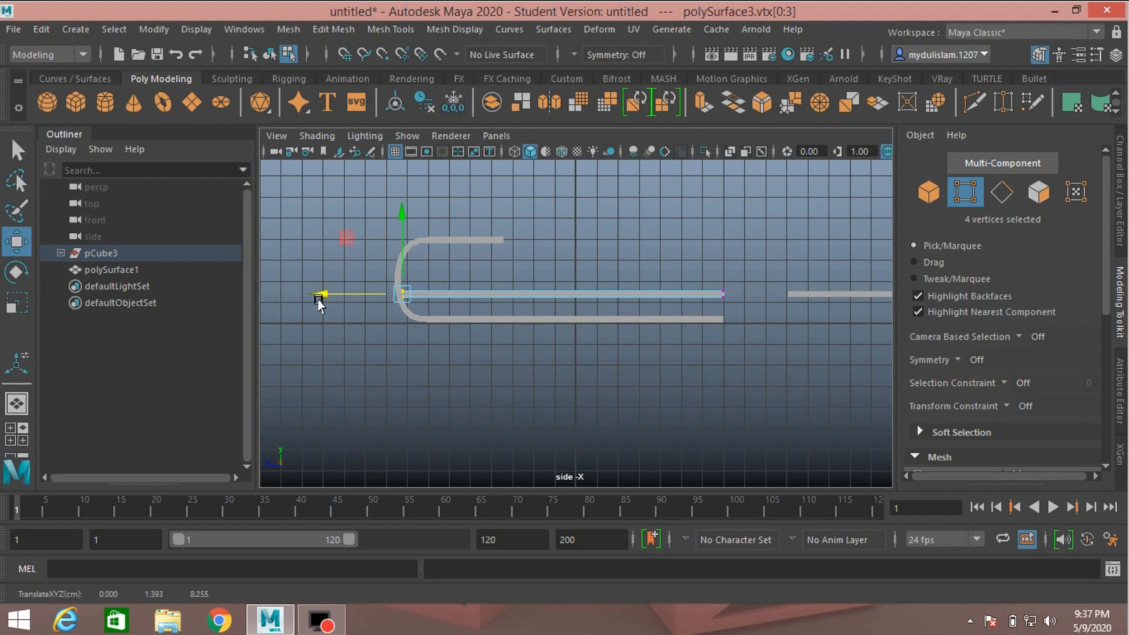
click(562, 152)
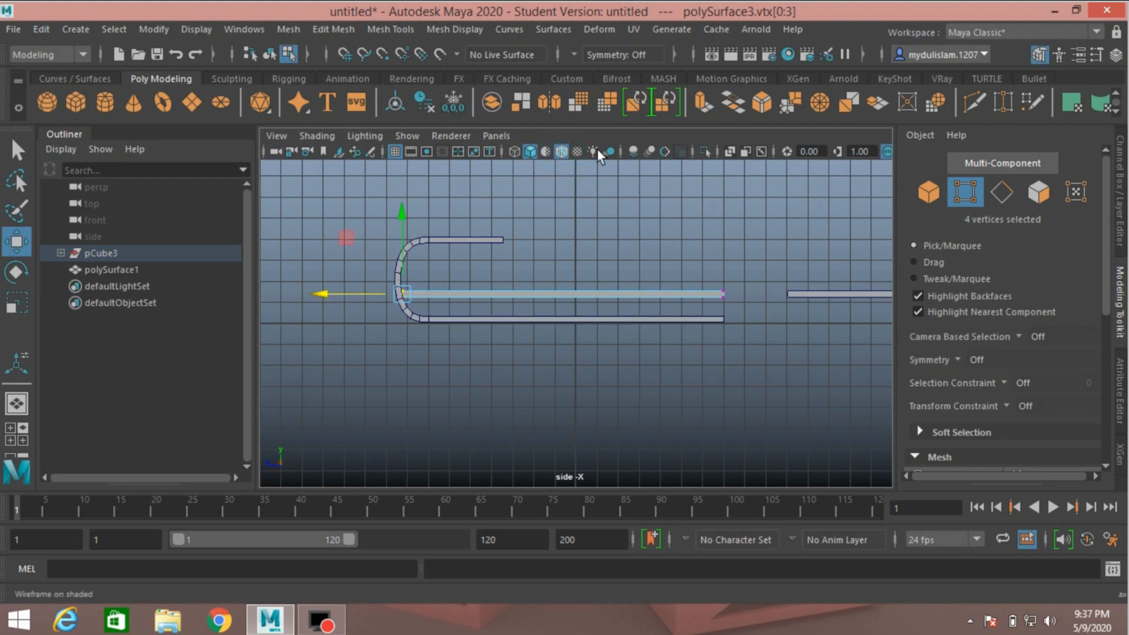
click(325, 296)
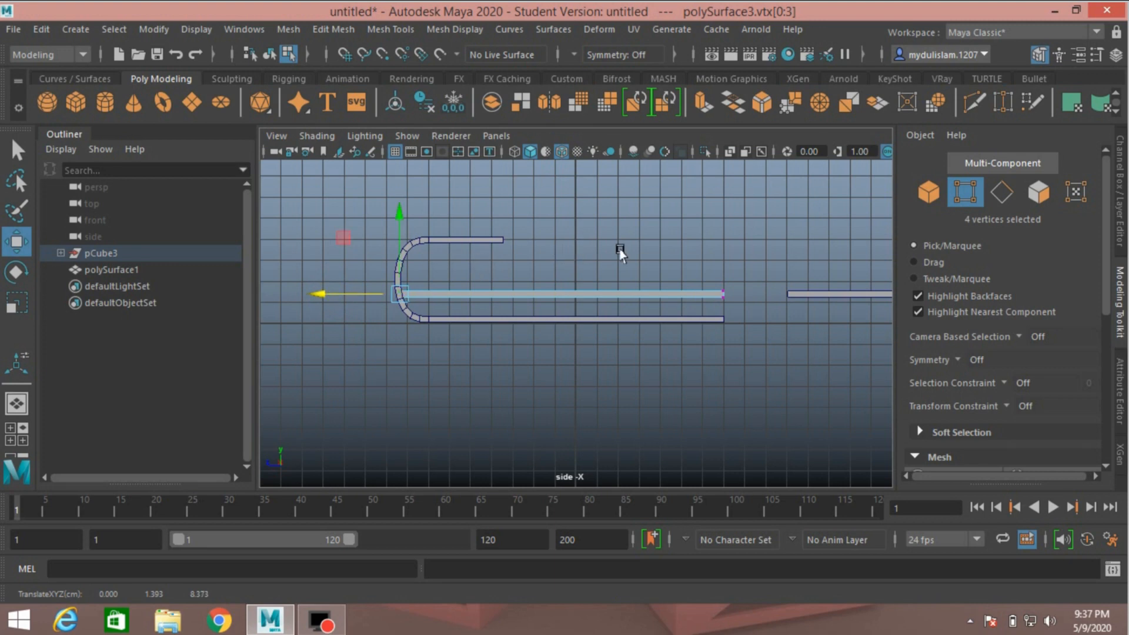
Turn on wireframe on shaded in the perspective view and inspect where the narrow bar meets the curve.
key(space)
key(space)
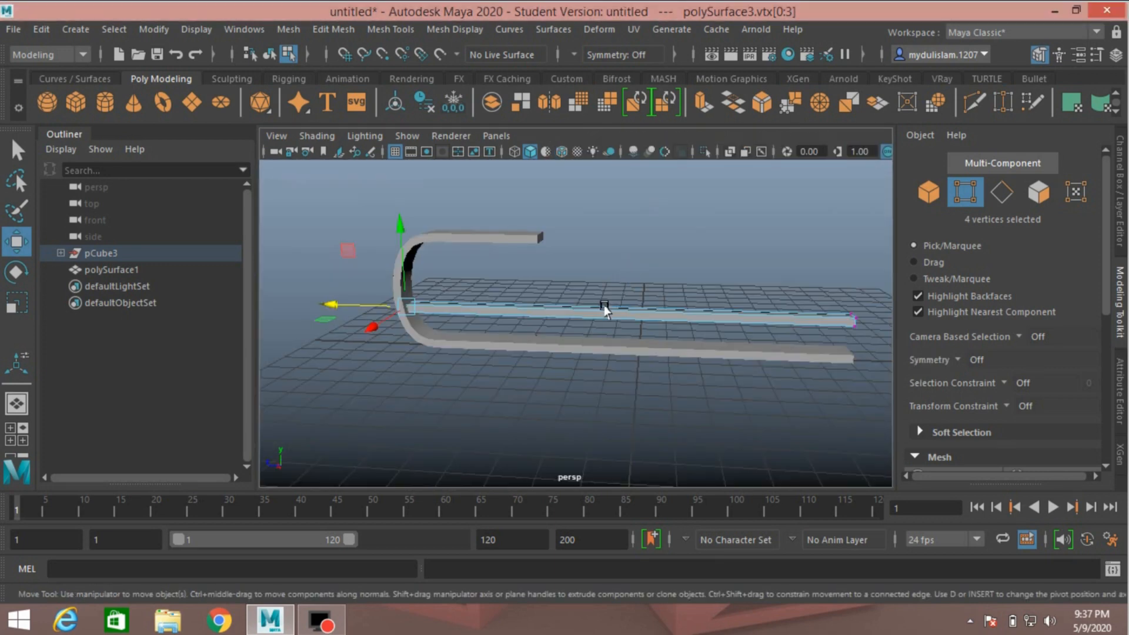
alt+drag(556, 263, 647, 283)
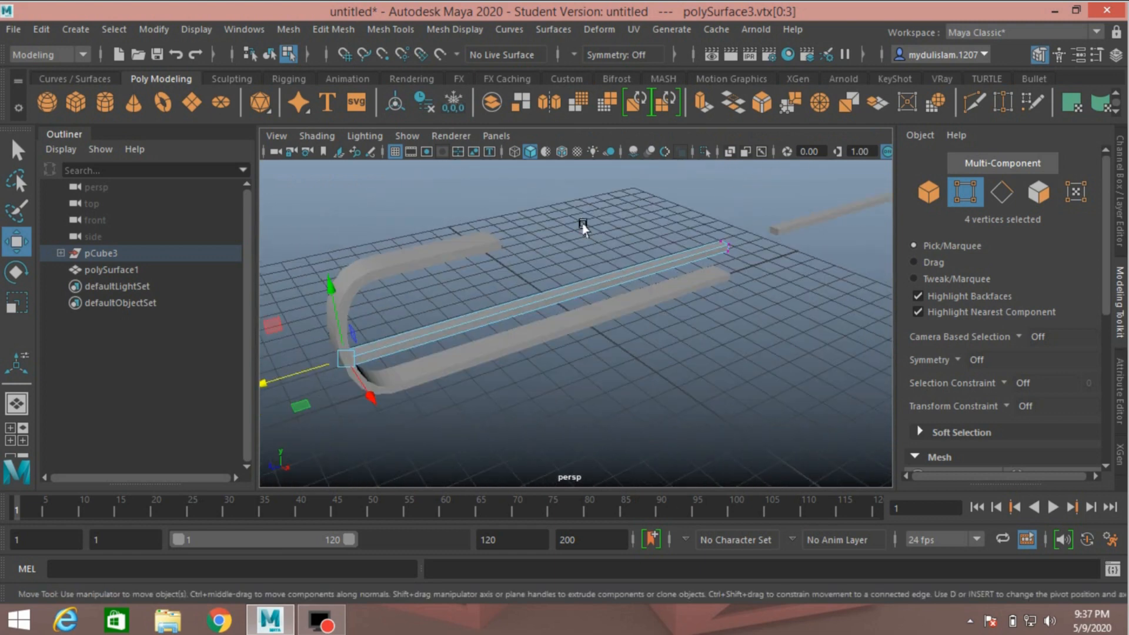
click(561, 154)
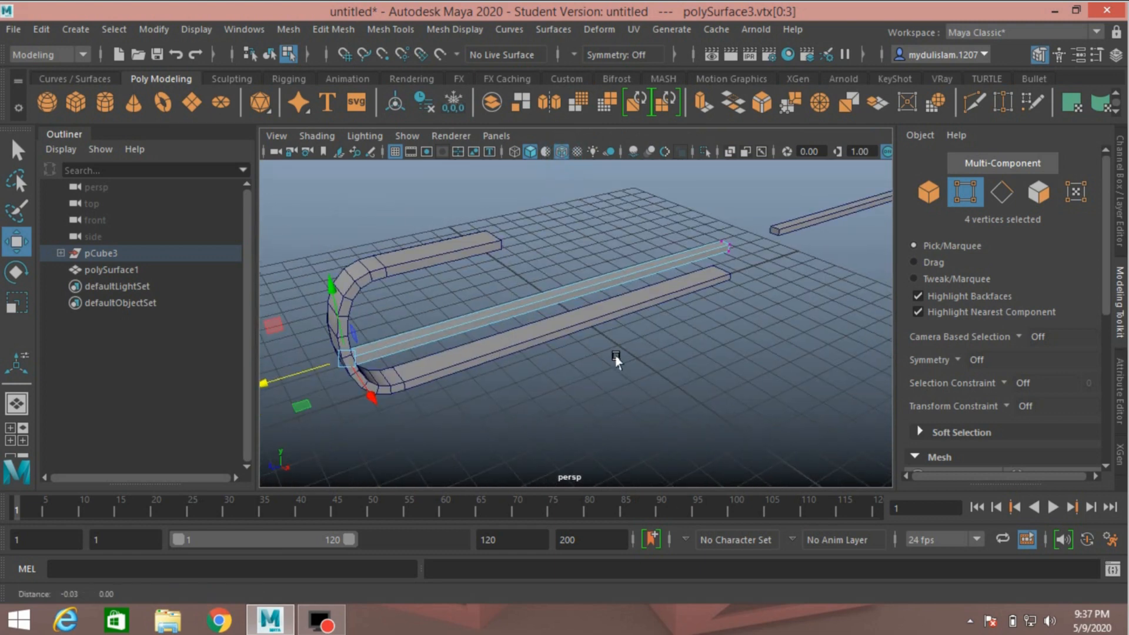
alt+middle_drag(617, 358, 707, 351)
alt+drag(676, 353, 468, 284)
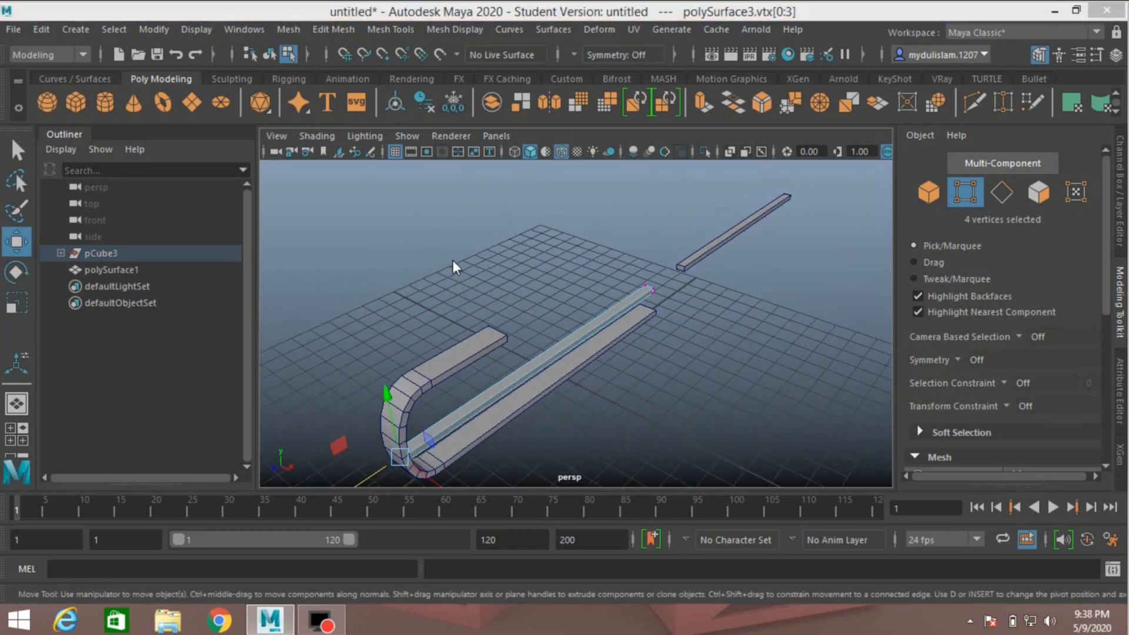
Return to object selection and move the curved shape and the narrow bar together about 3.5 units along positive X in the top view.
key(space)
key(space)
scroll(410, 241, down, 5)
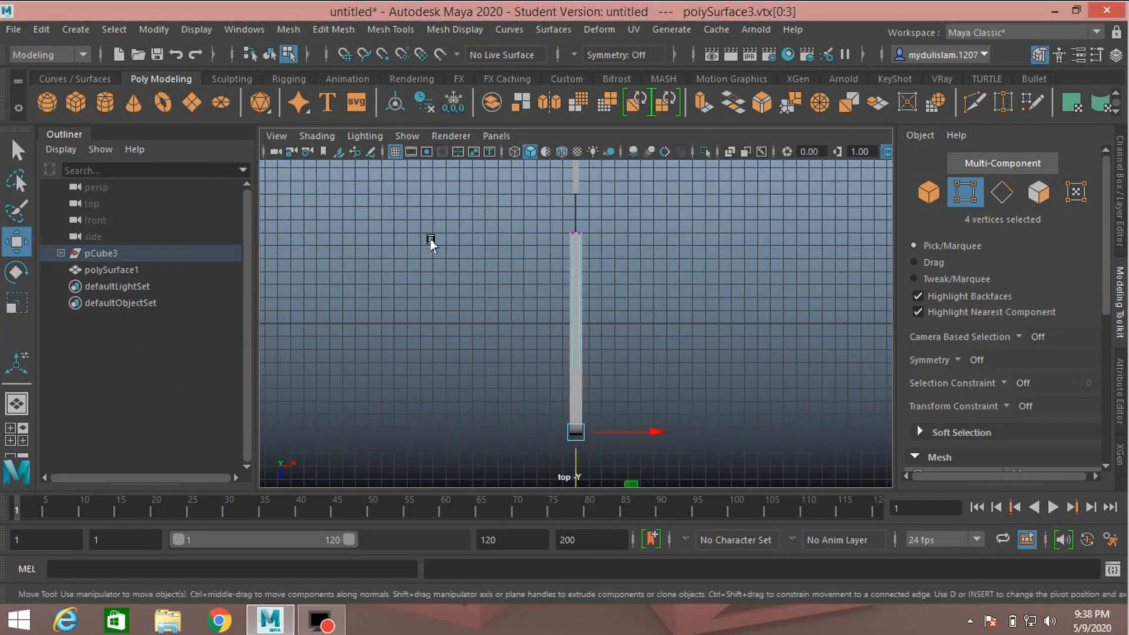
click(924, 190)
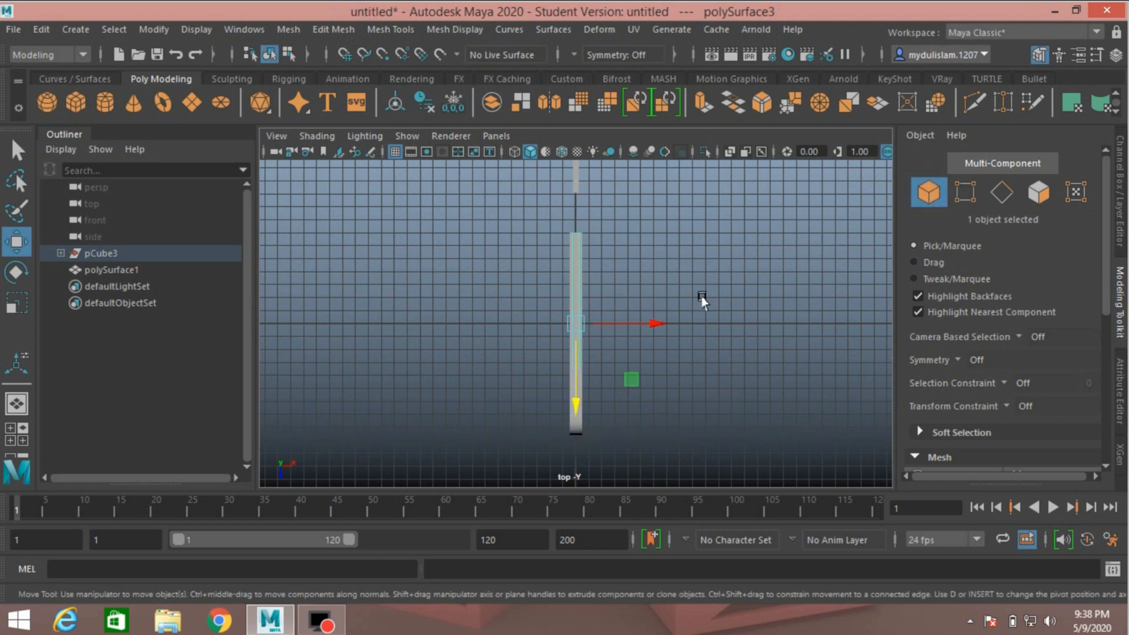
alt+middle_drag(700, 296, 709, 339)
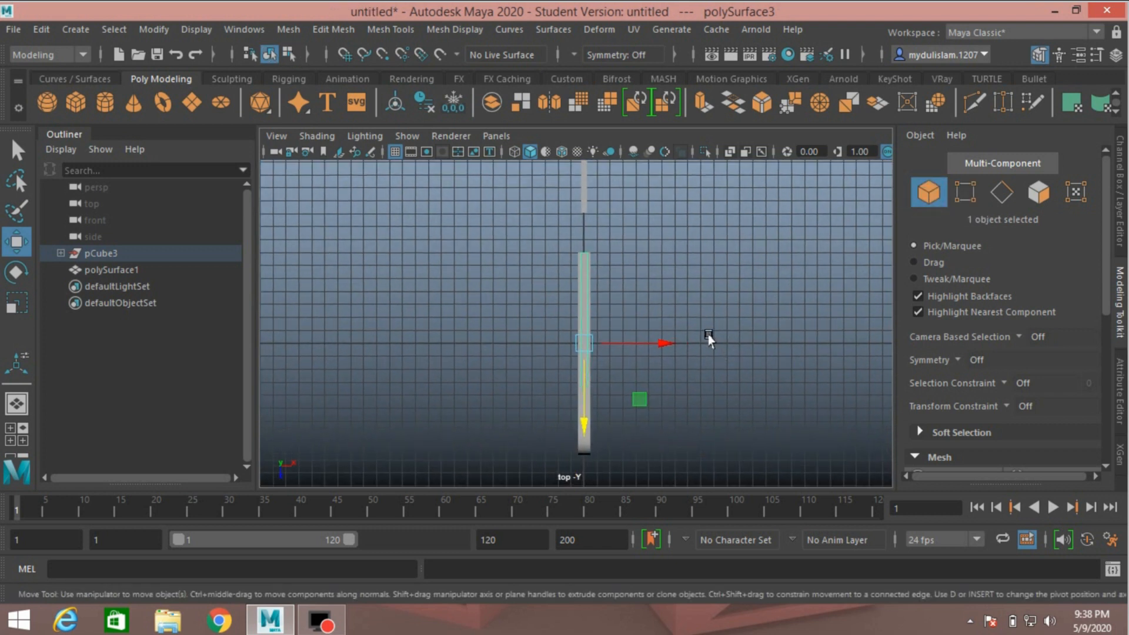
drag(470, 285, 700, 352)
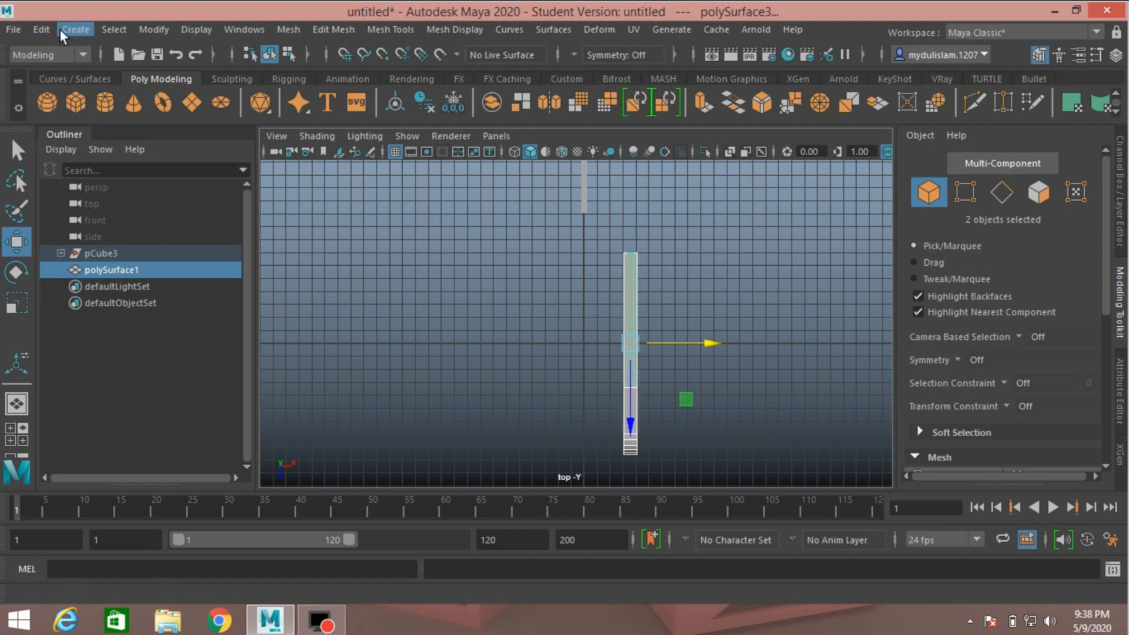
Create a polygon cube and place it at the open end of the bars, at about X 3.51 and Z -6.38.
click(68, 100)
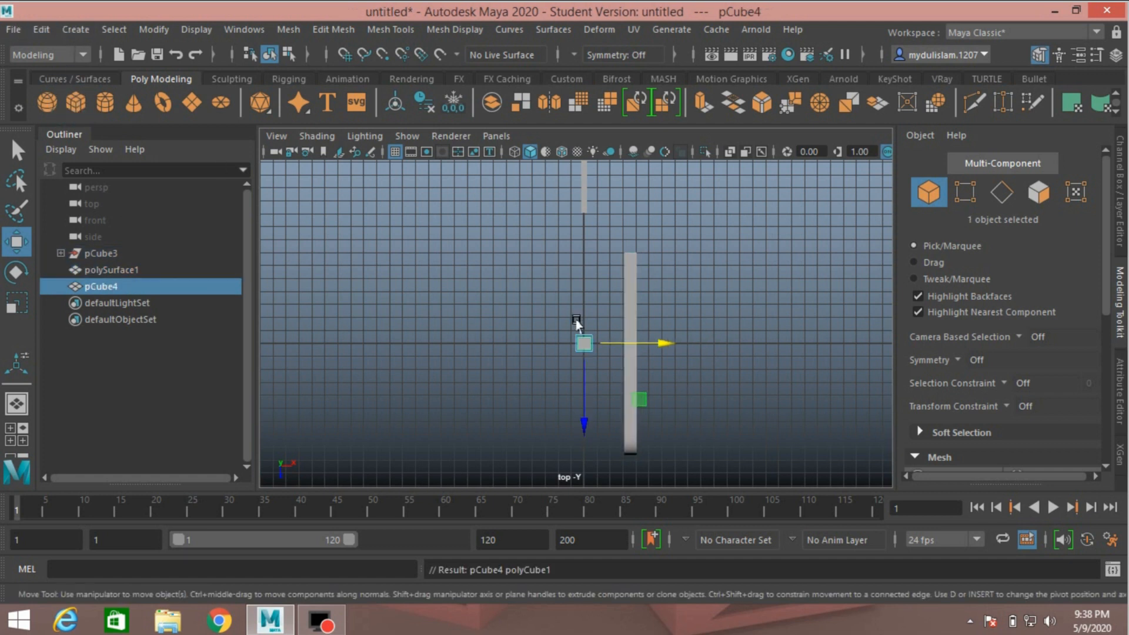
drag(580, 420, 578, 347)
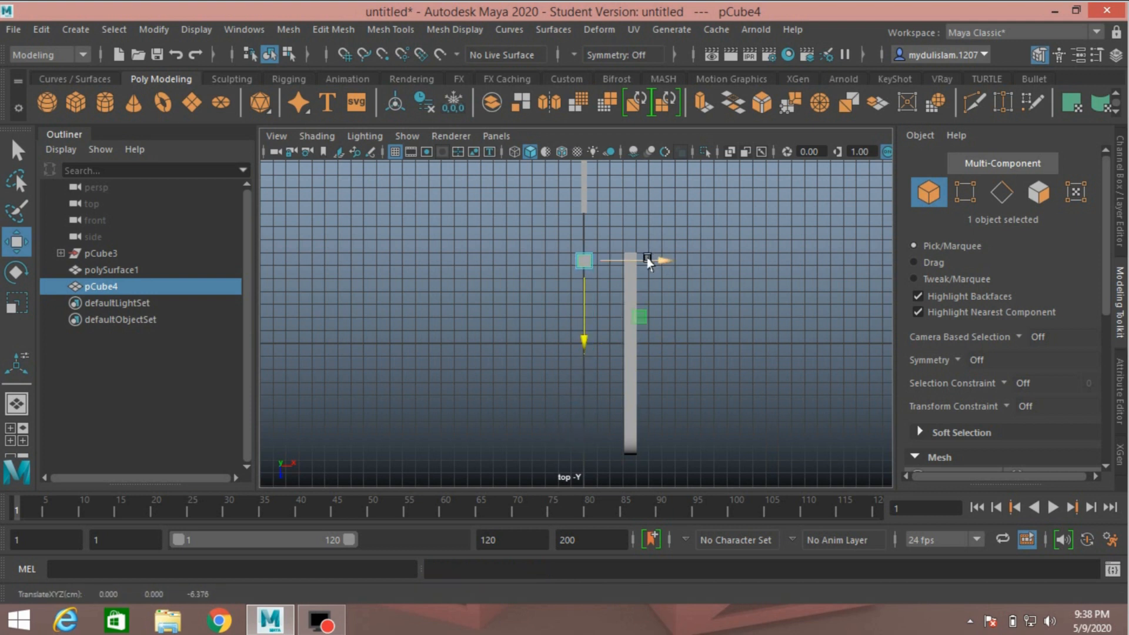
drag(647, 262, 692, 270)
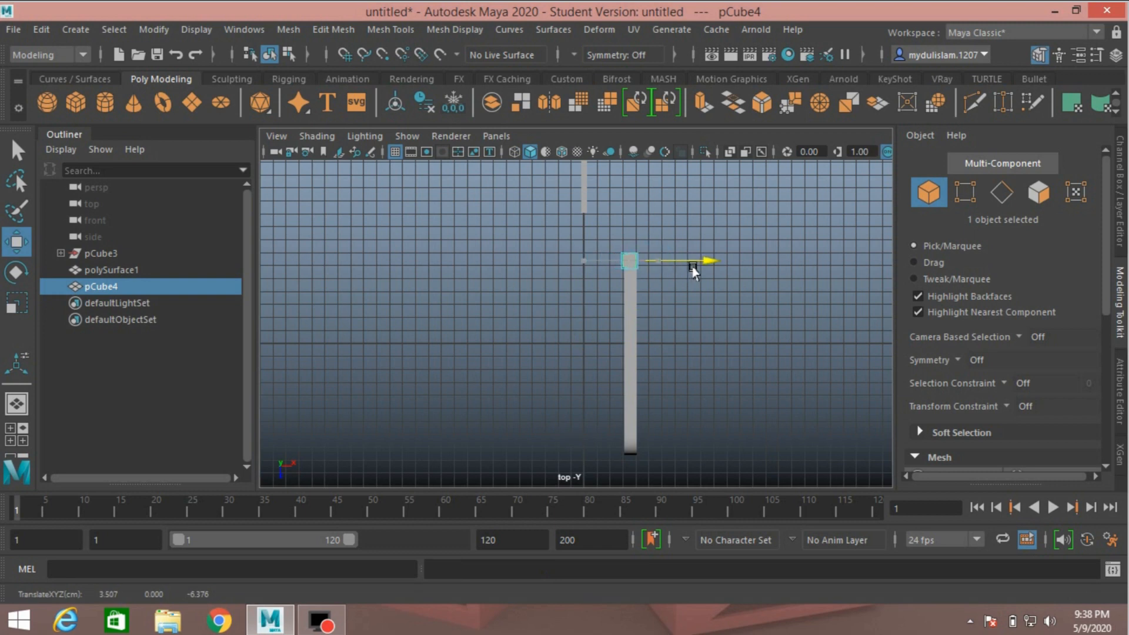
Raise the cube along Y in the perspective view until it sits well above the ends of the bars.
key(space)
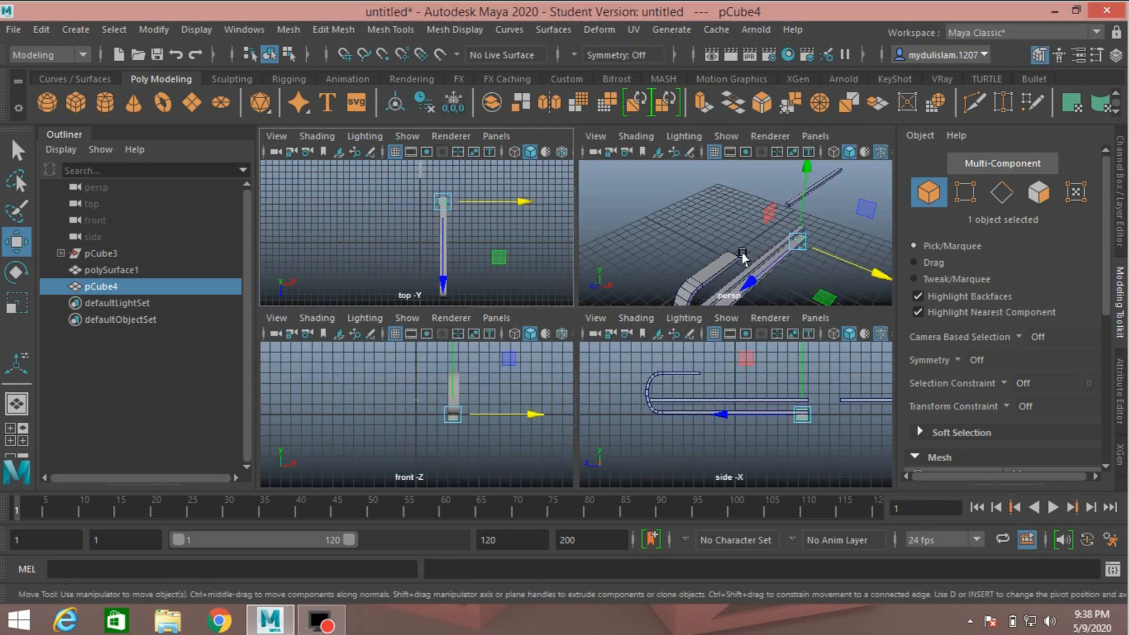
key(space)
alt+drag(715, 391, 613, 363)
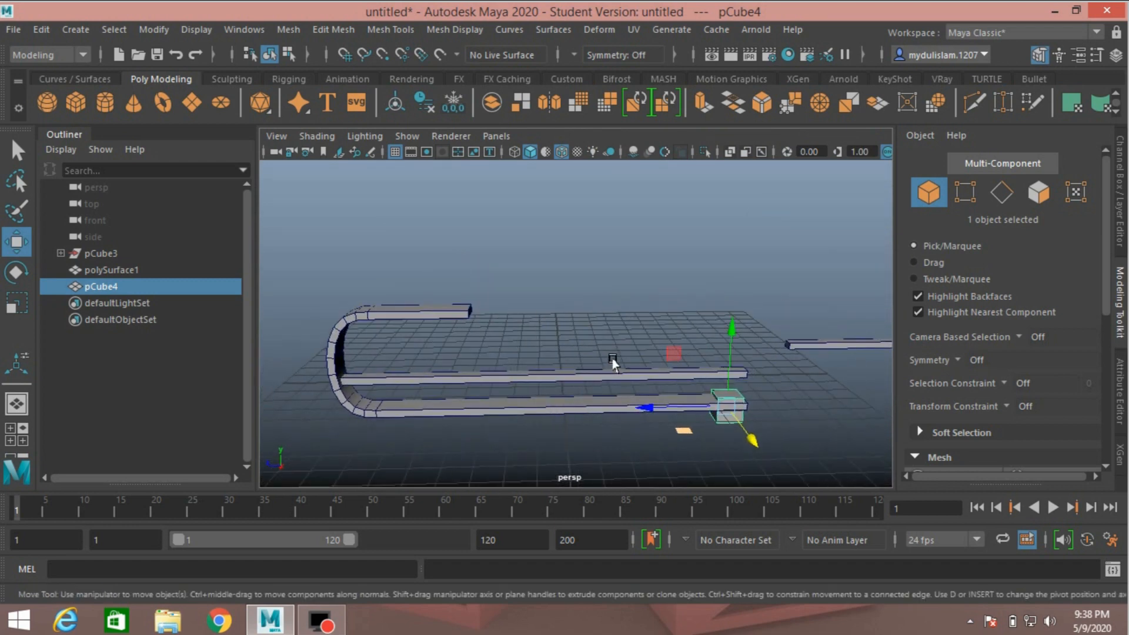
drag(733, 328, 738, 179)
Select the spare copy of the narrow bar beyond the curved shape and hide it.
alt+drag(592, 307, 635, 310)
click(756, 310)
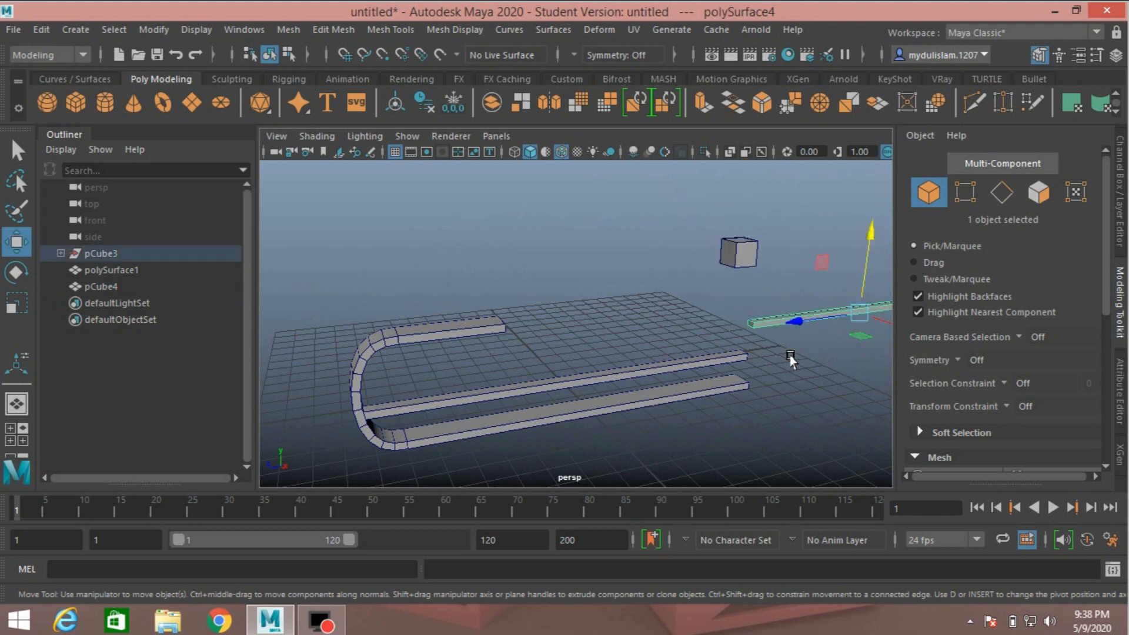
key(ctrl+h)
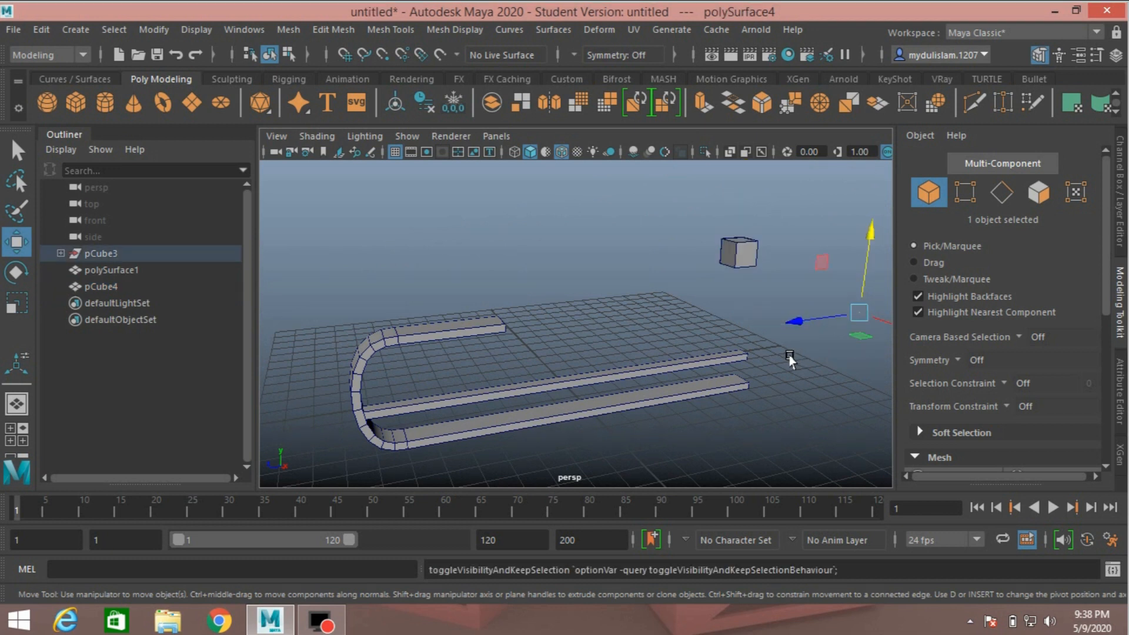
Select the raised cube and scale it along X to about 0.246, leaving Y and Z at 1.
drag(681, 240, 745, 301)
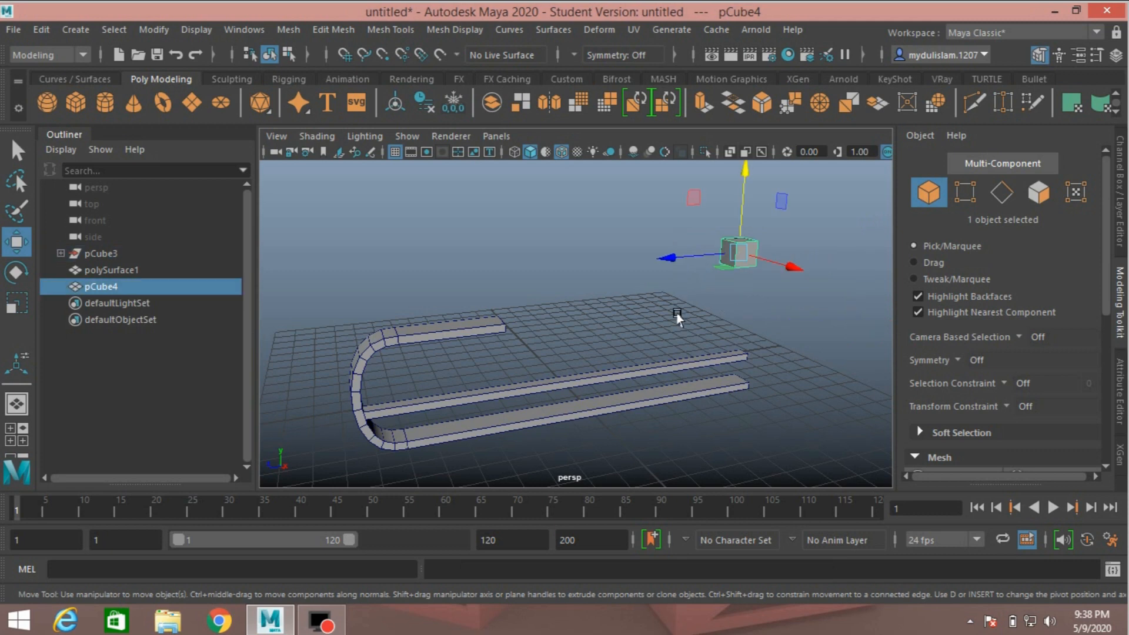
alt+drag(650, 318, 765, 345)
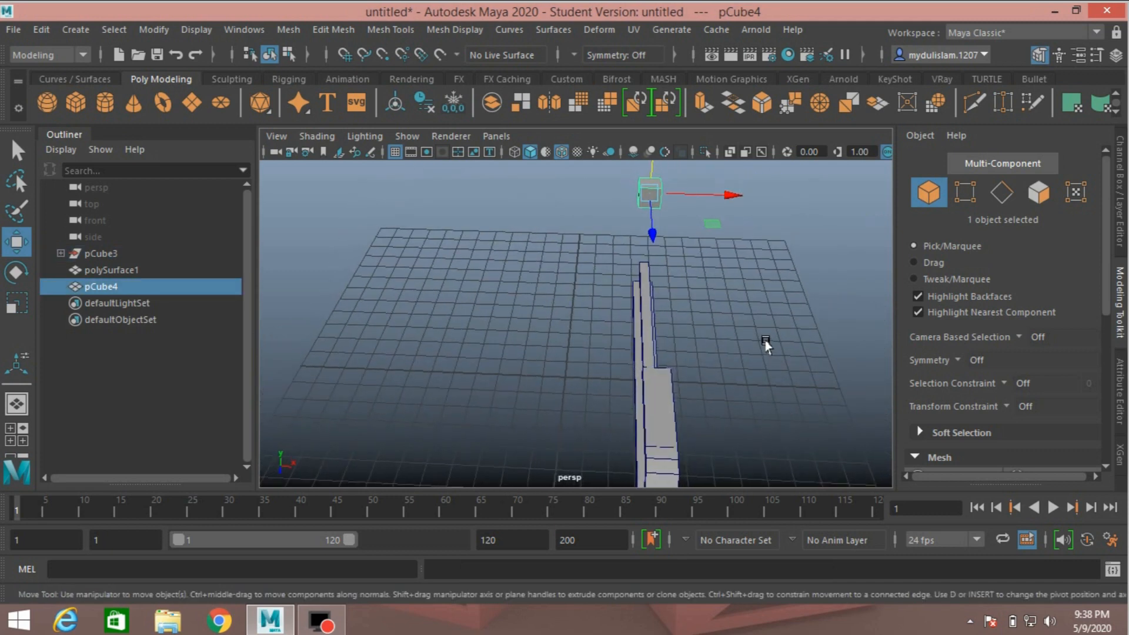
key(f)
scroll(691, 376, down, 5)
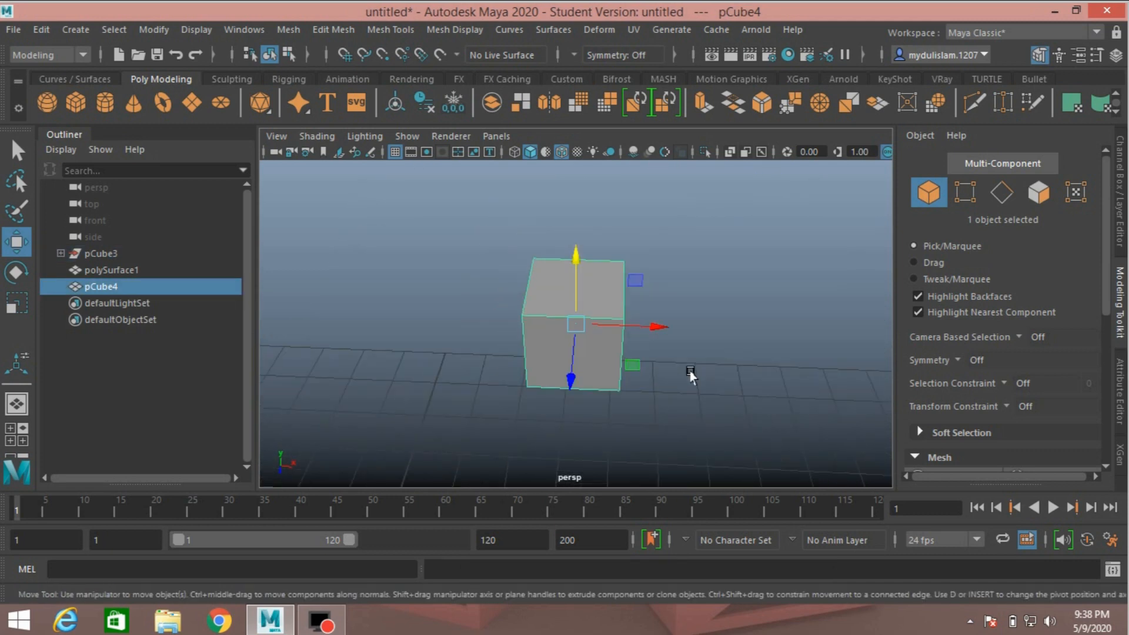
alt+drag(690, 376, 623, 323)
click(13, 309)
click(1120, 194)
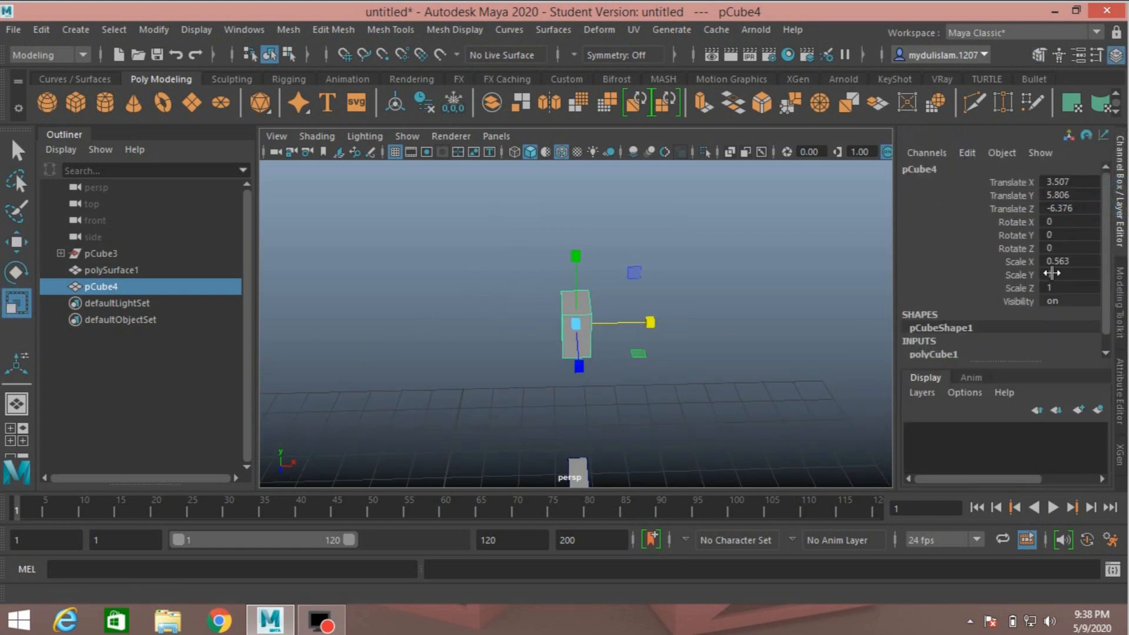
drag(658, 329, 615, 341)
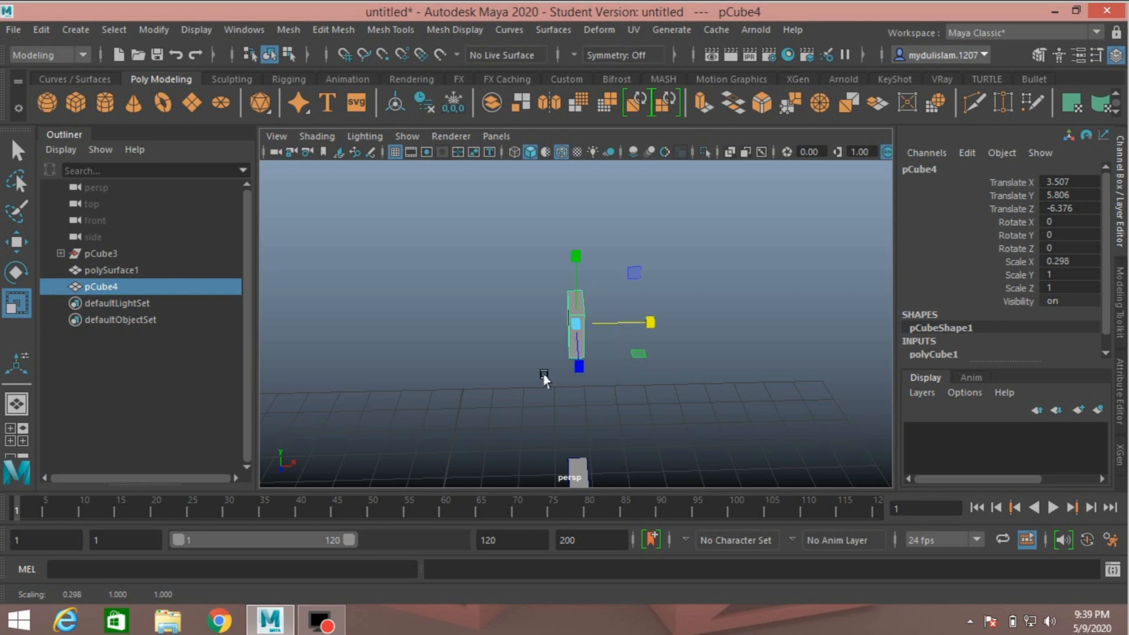
alt+drag(469, 383, 522, 370)
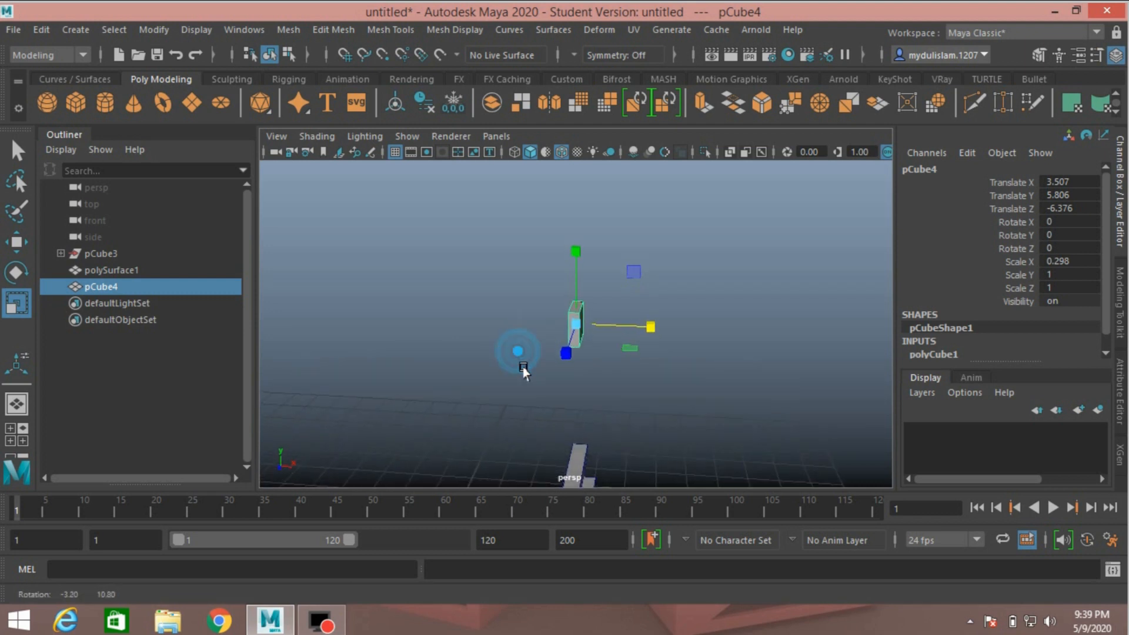
drag(650, 324, 718, 372)
In the side view, move the thin cube along Z to about -6.57, in line with the open ends of the bars.
key(space)
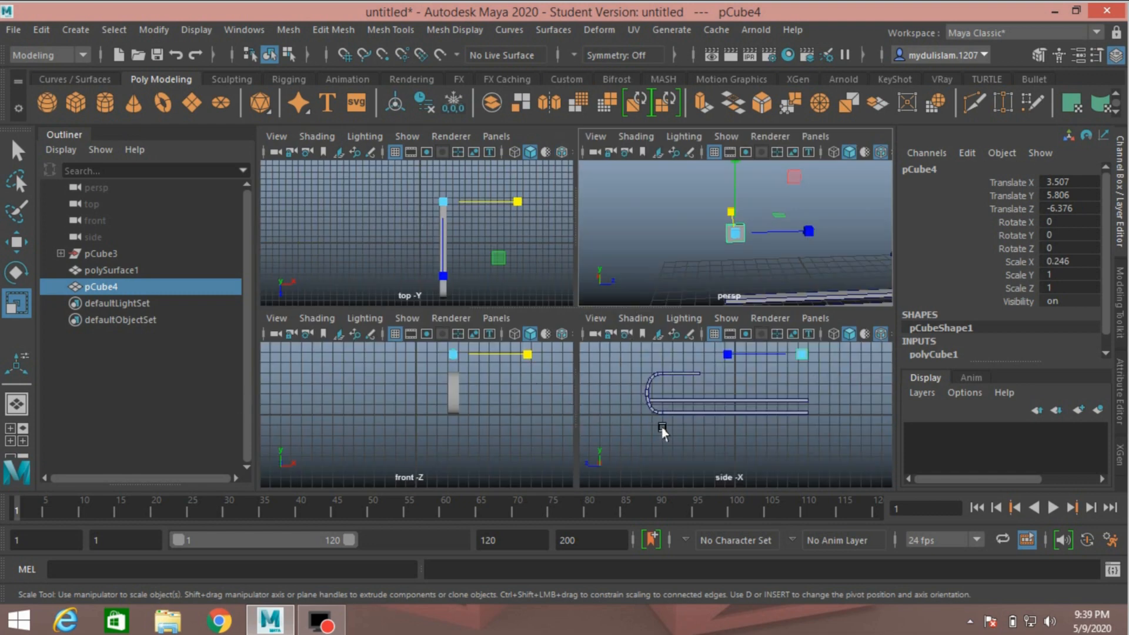
key(space)
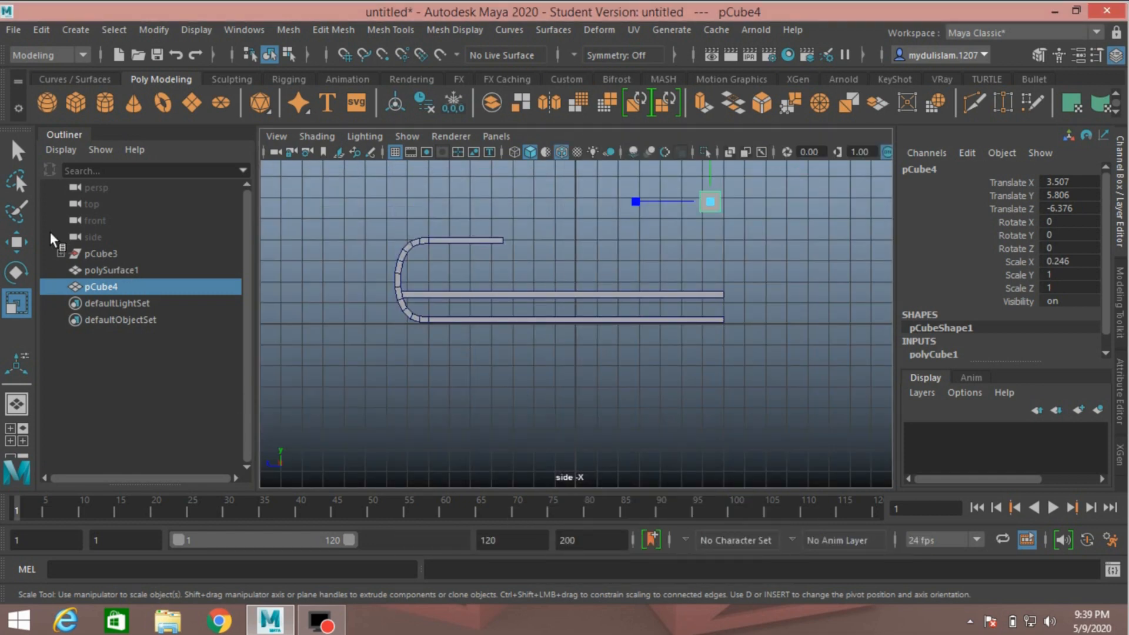
click(24, 245)
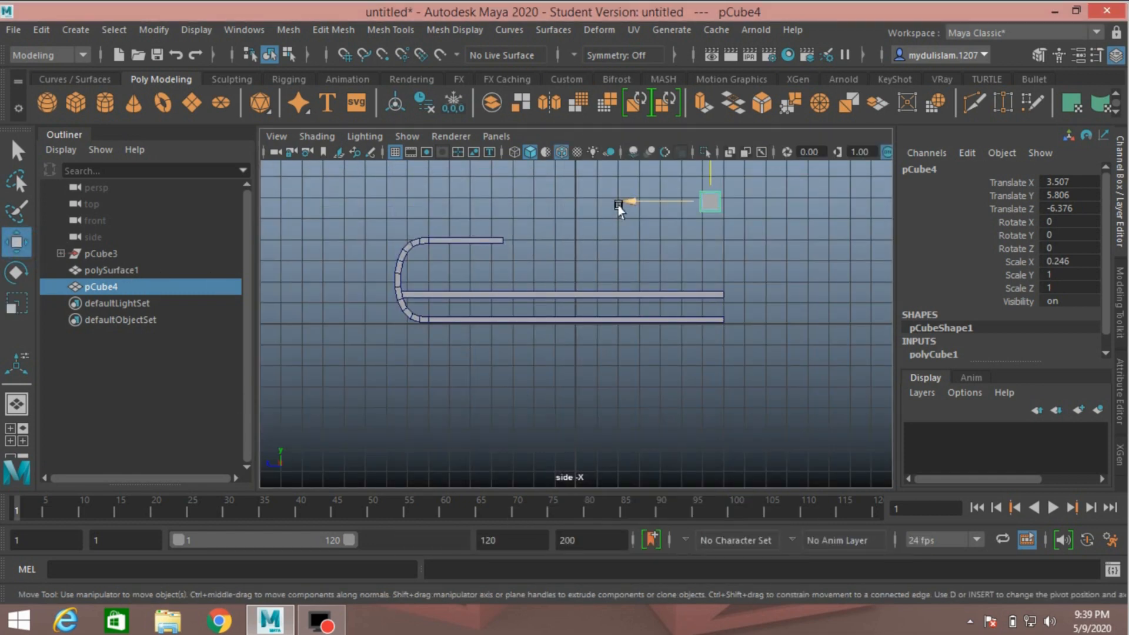
drag(618, 203, 623, 207)
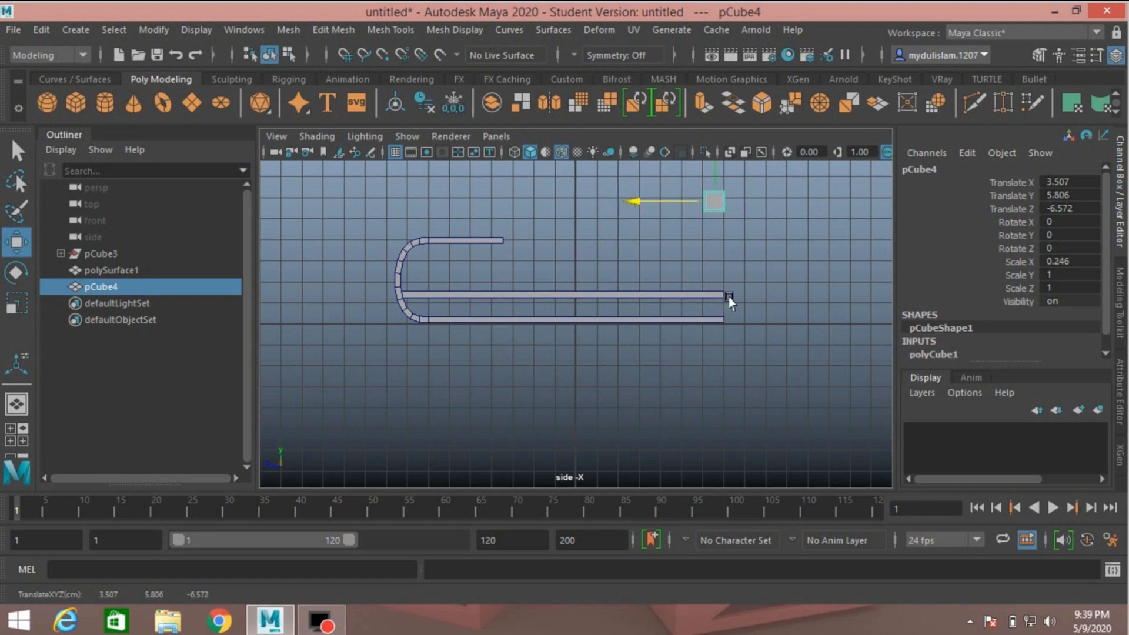
Stretch the thin cube into a bar by moving its four vertices facing the curved end along Z to about 0.
click(1038, 56)
click(964, 192)
drag(620, 171, 711, 255)
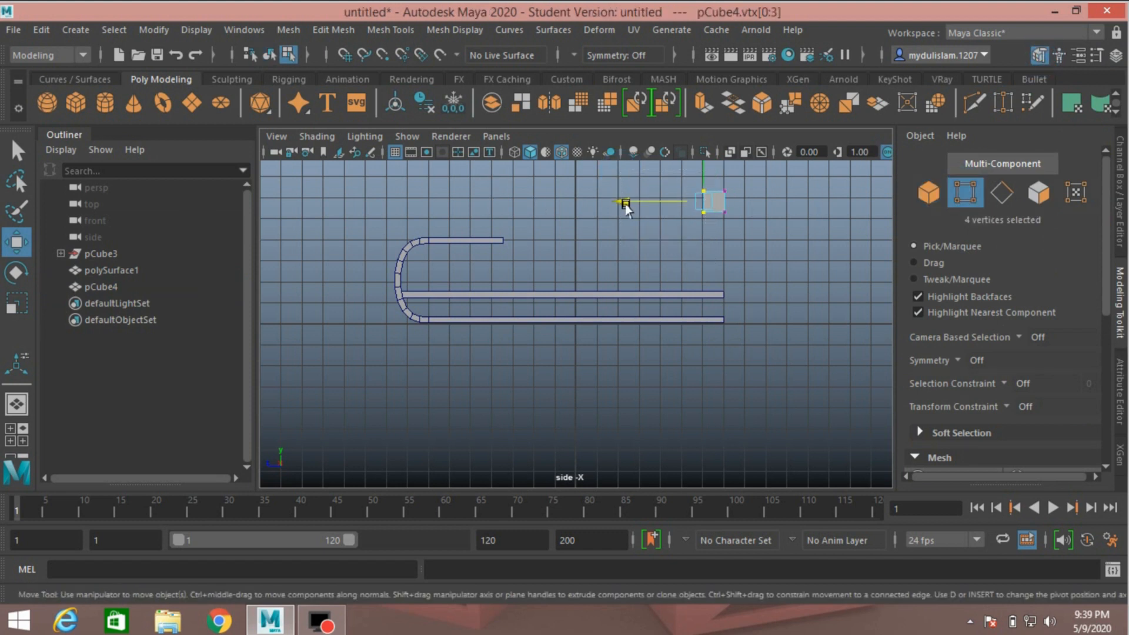
drag(626, 203, 555, 203)
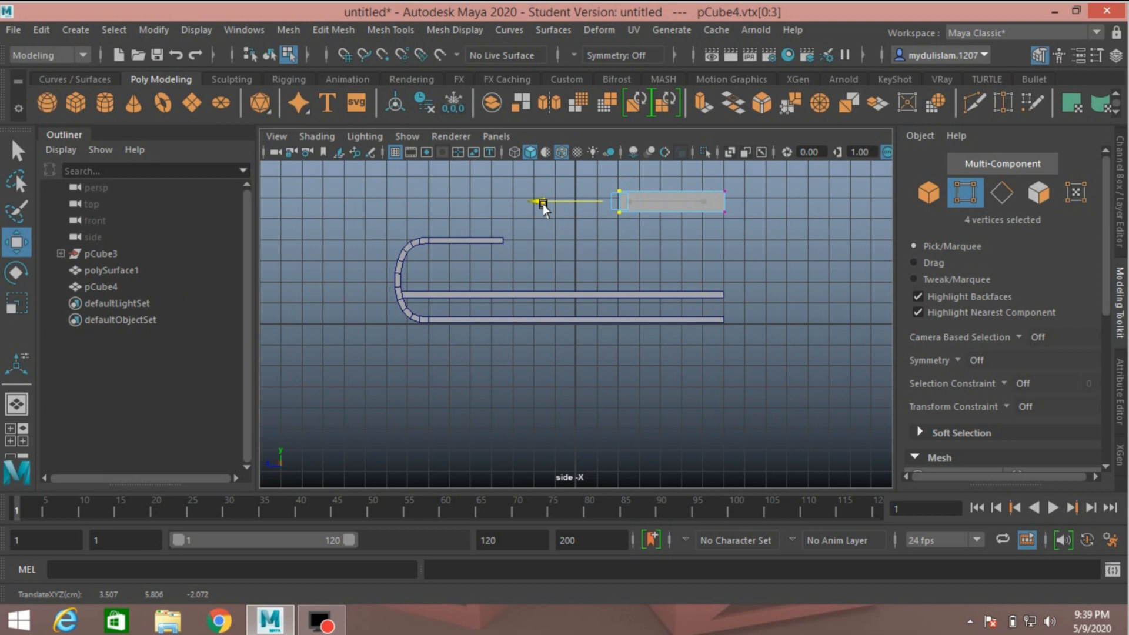
drag(543, 206, 500, 207)
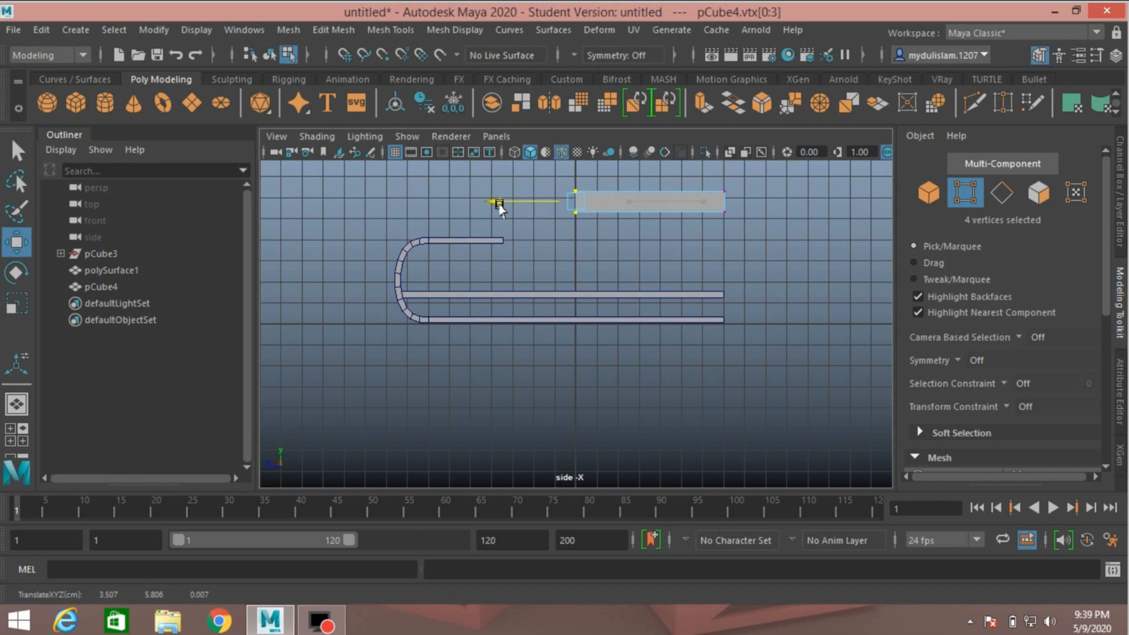
Return to object selection, duplicate the thin bar in the top view and move the copy along X to about -4.85.
key(space)
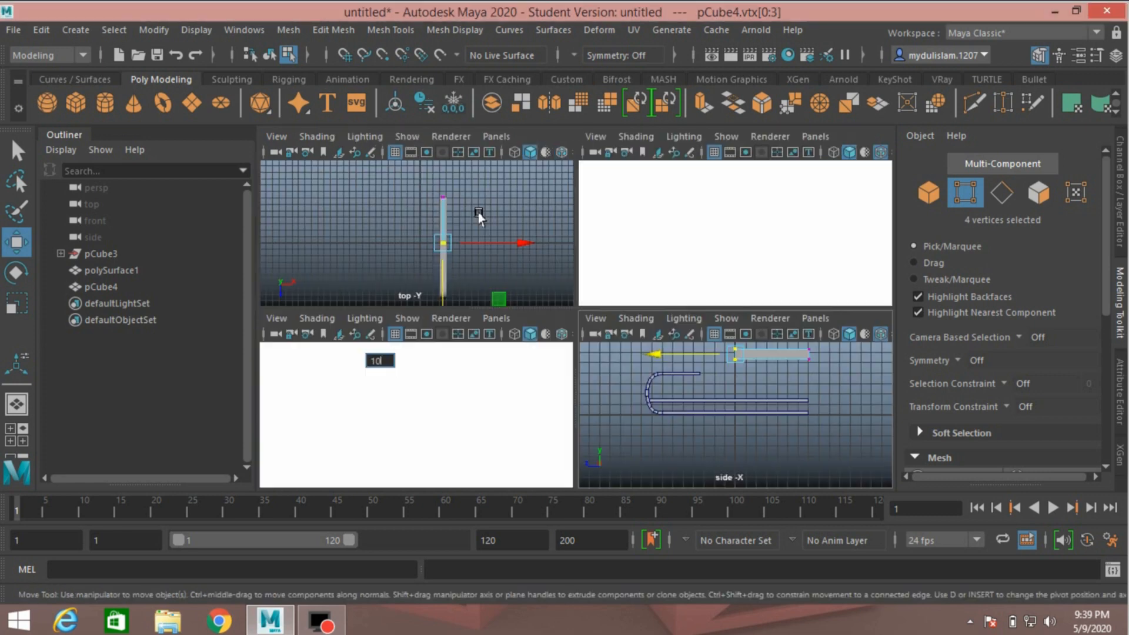
key(space)
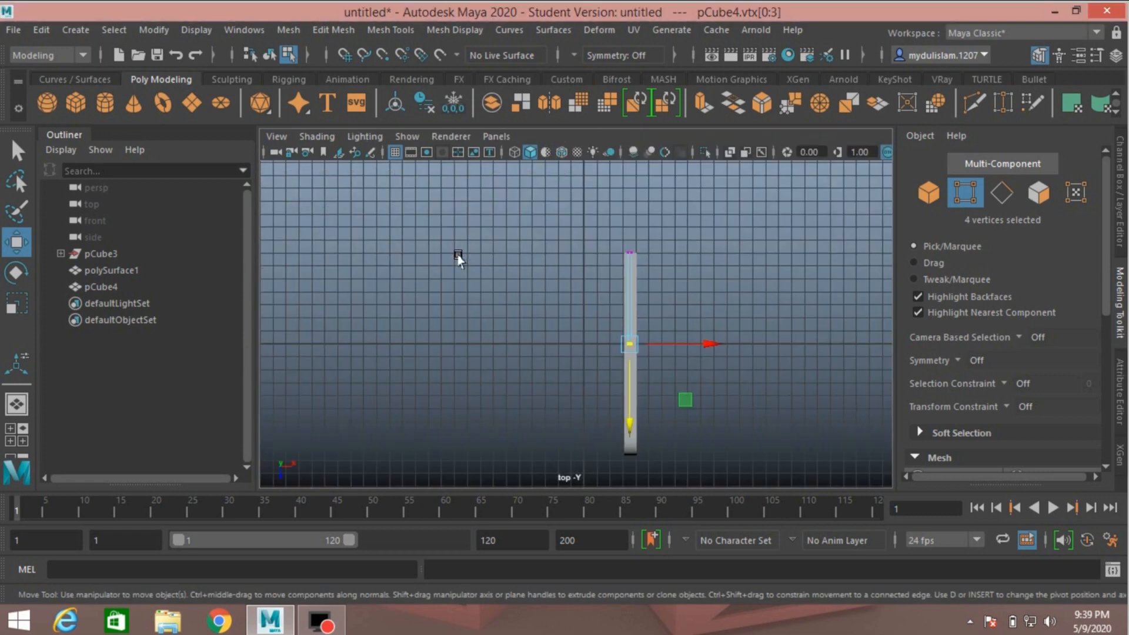
click(915, 193)
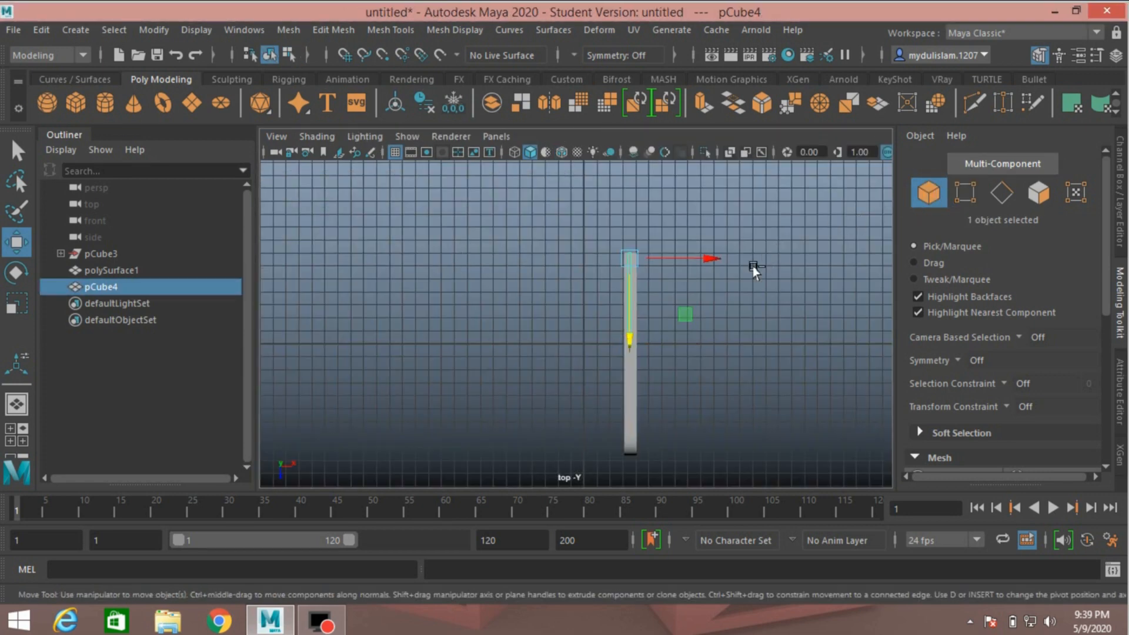
key(ctrl+d)
drag(702, 259, 618, 276)
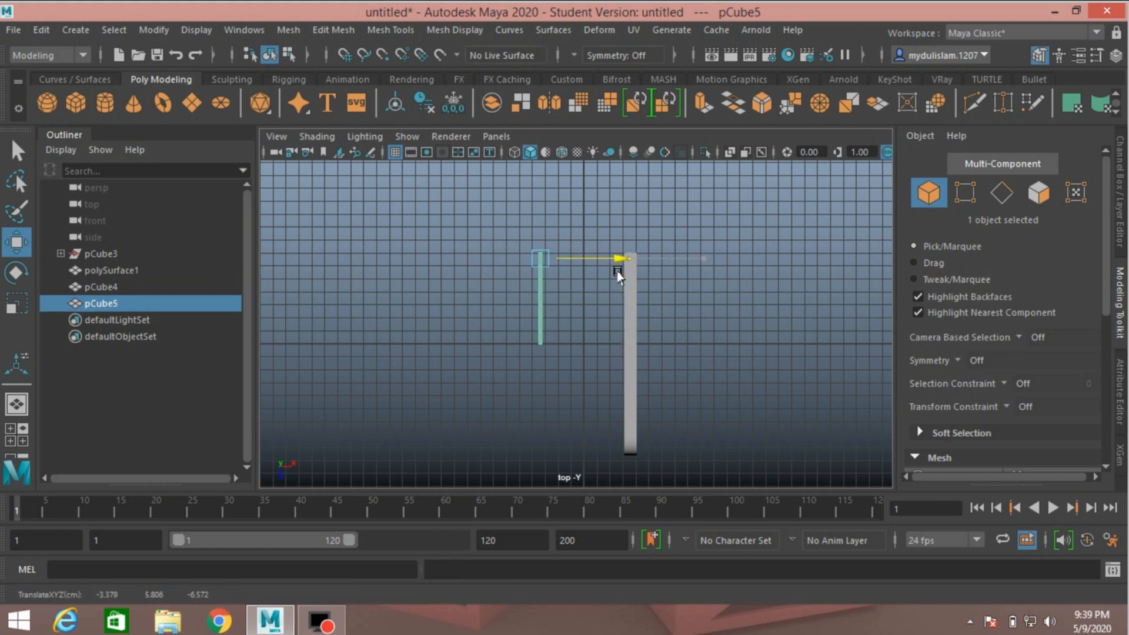
drag(617, 259, 594, 262)
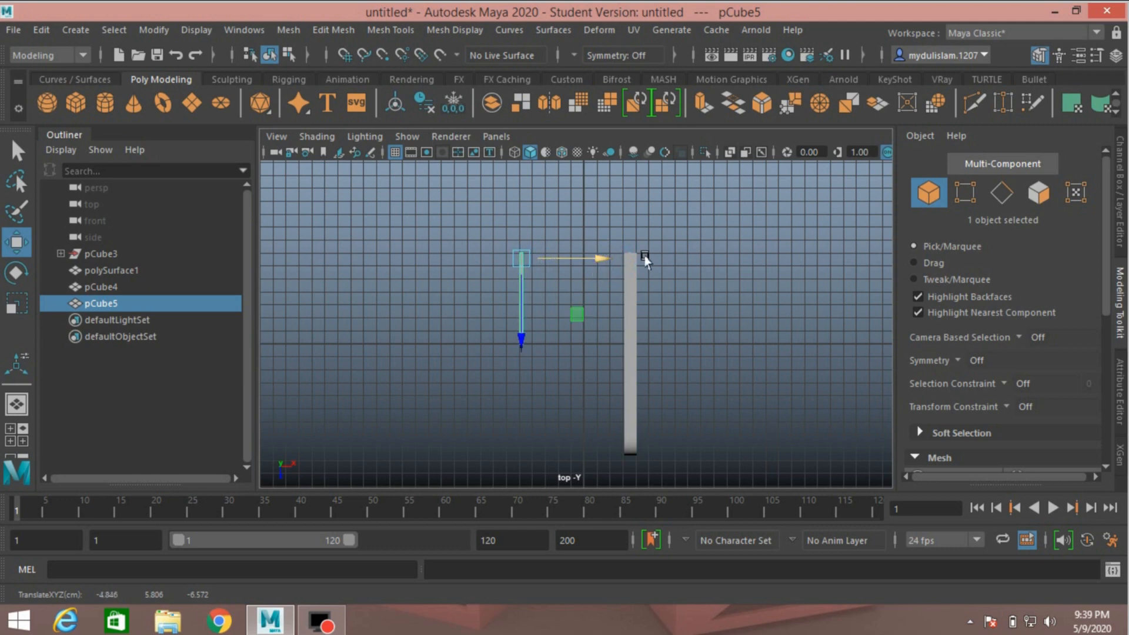
Select both thin bars in the perspective view, combine them into one mesh and delete its history.
key(space)
key(space)
scroll(711, 282, down, 4)
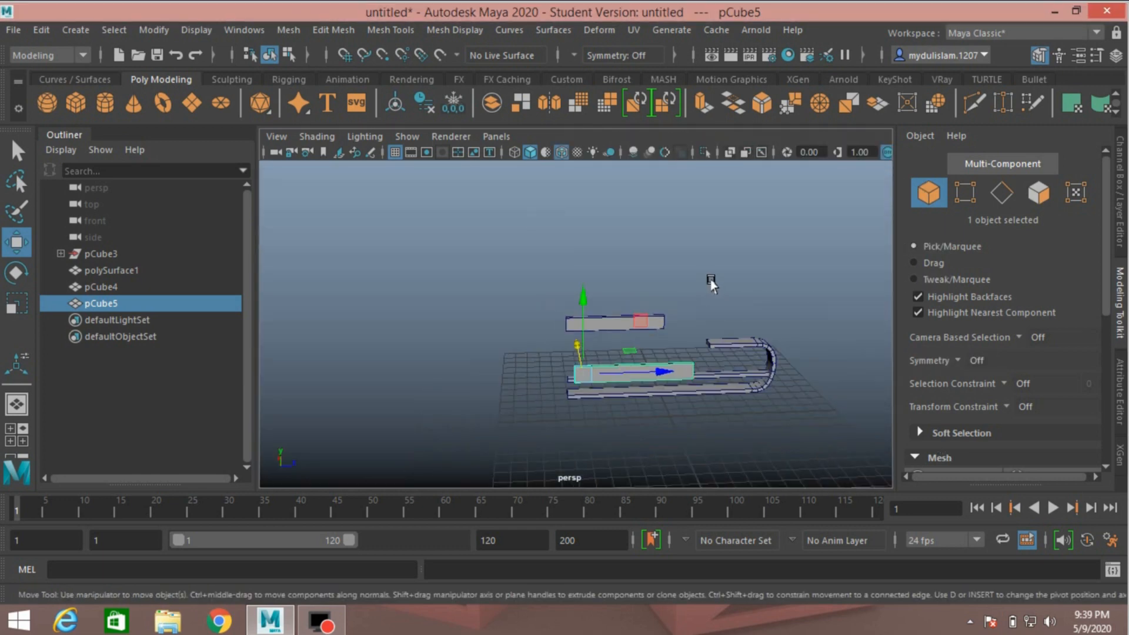
alt+drag(712, 283, 573, 350)
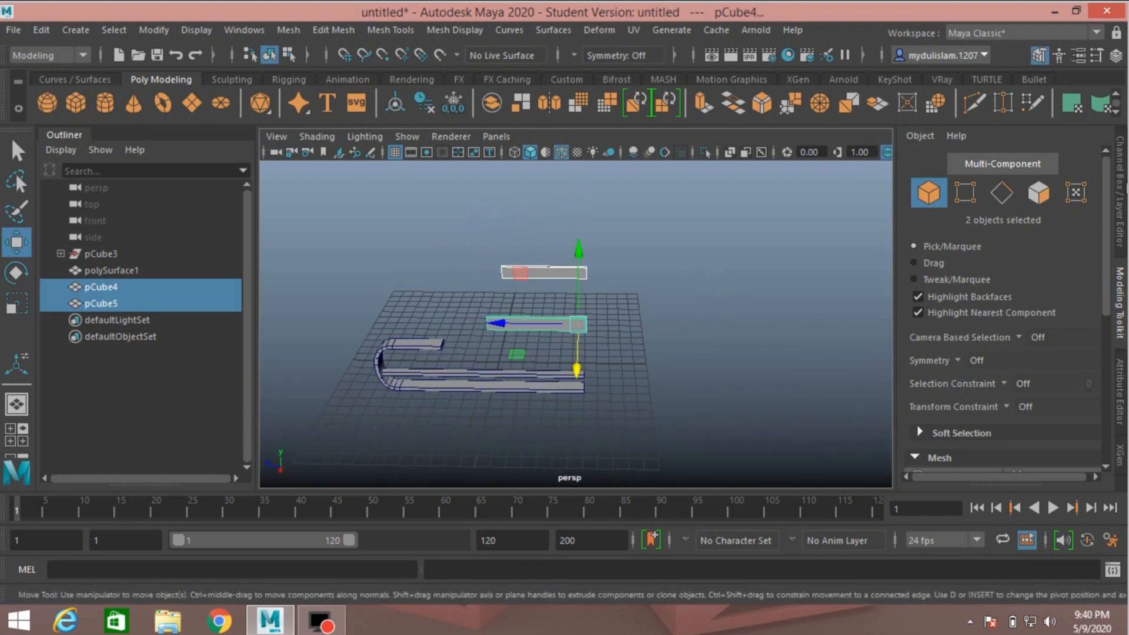
click(287, 34)
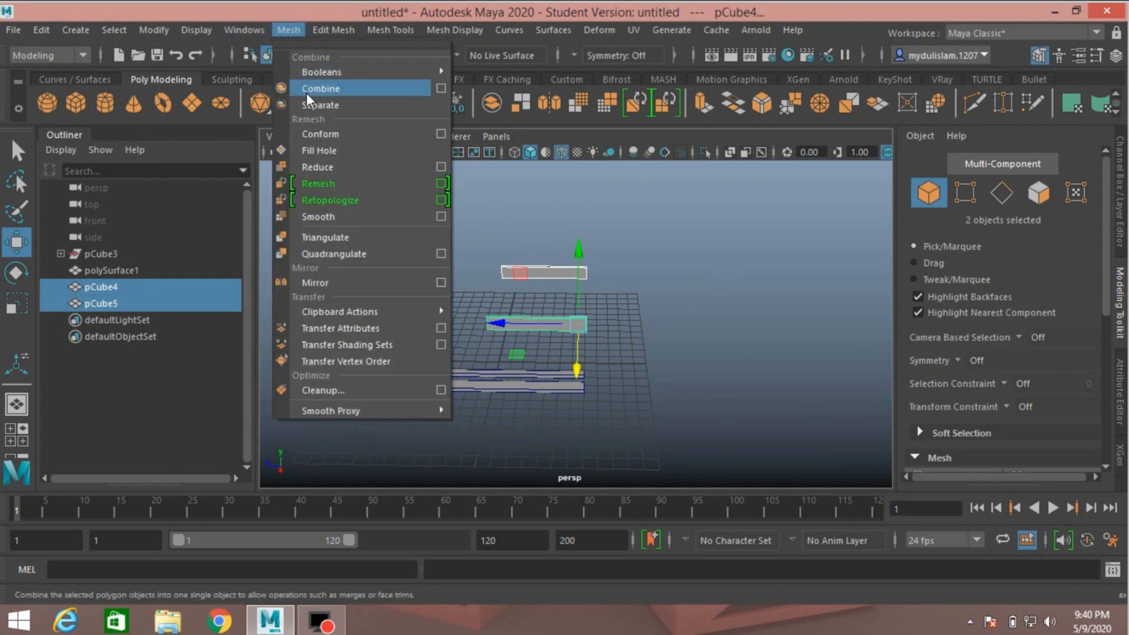
click(306, 93)
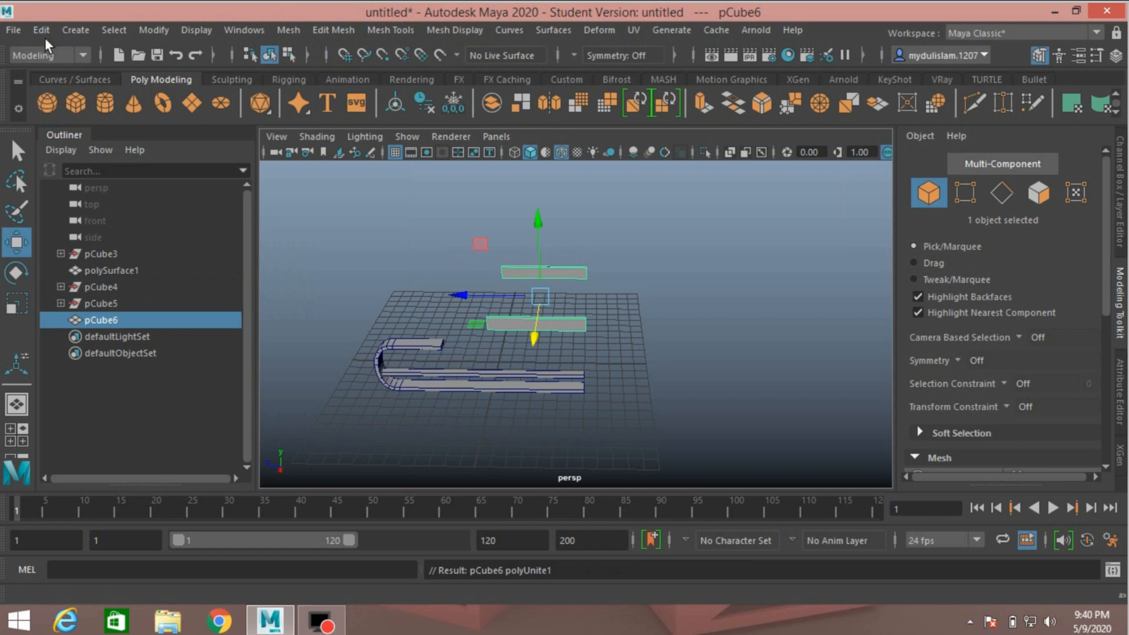
click(44, 37)
mouse_move(217, 224)
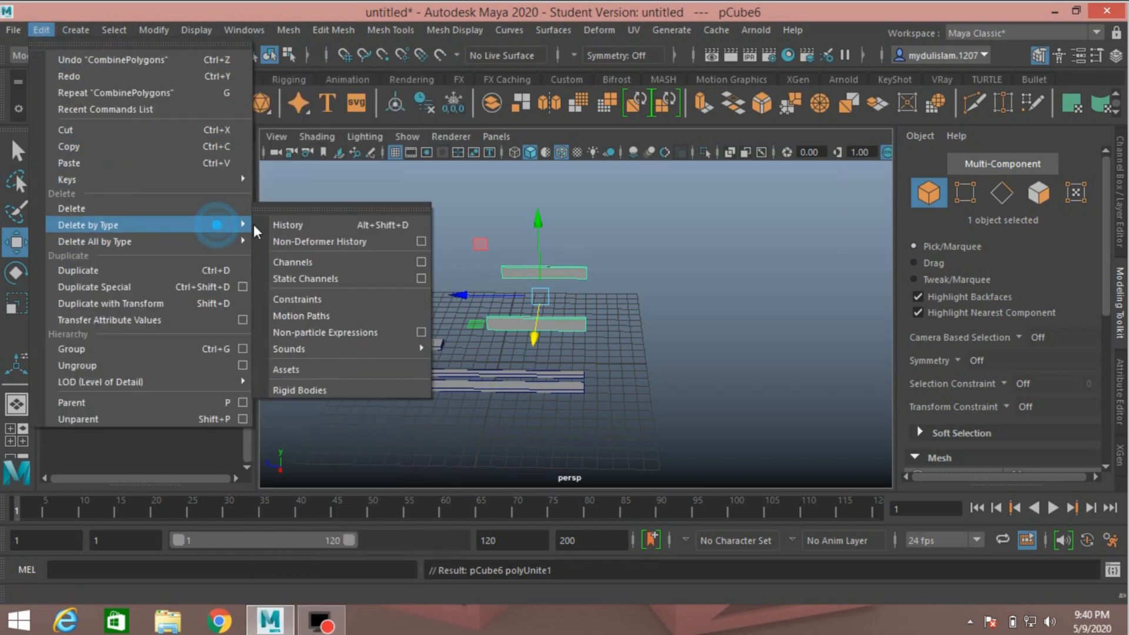
click(281, 226)
Delete the end face of each thin bar on the side of the curved shape's open end.
alt+drag(667, 270, 632, 315)
click(1039, 194)
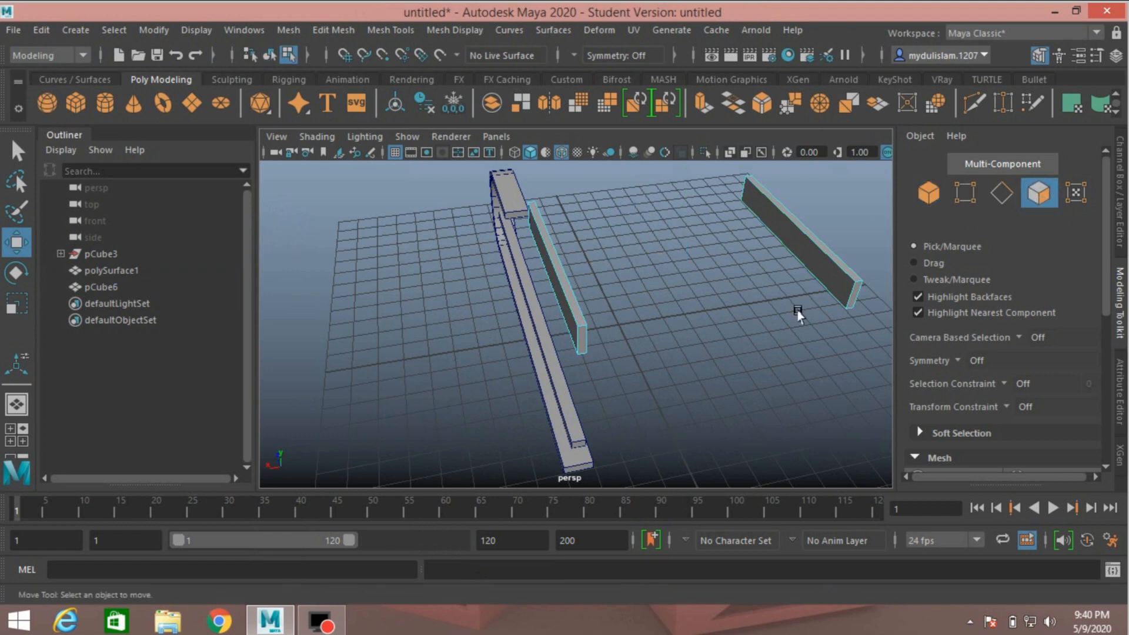
alt+drag(796, 315, 650, 320)
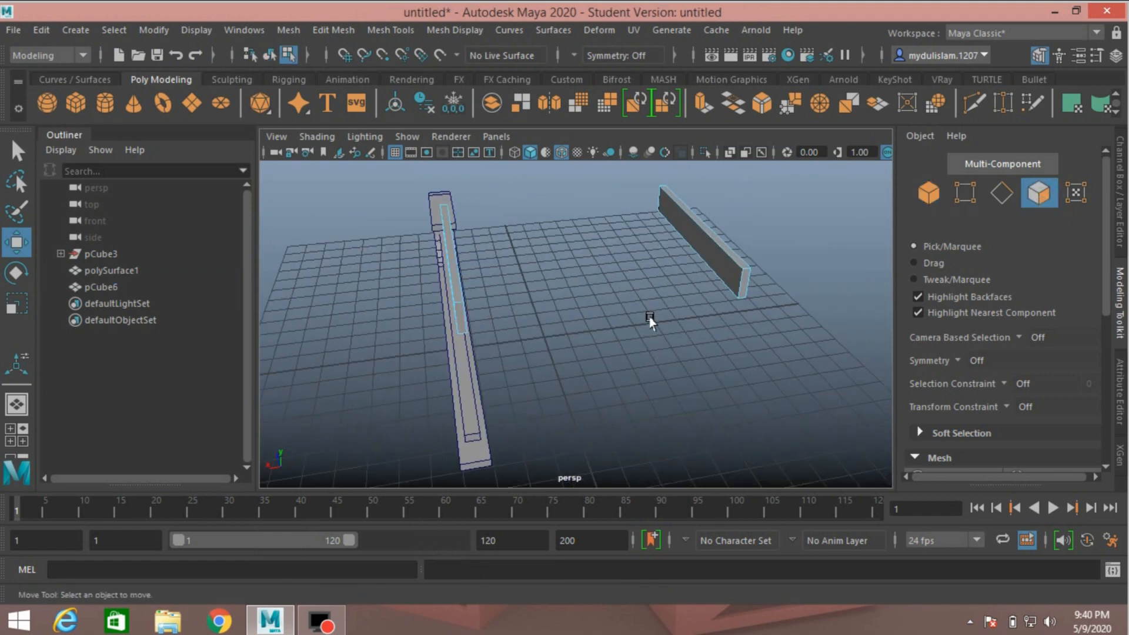
click(742, 282)
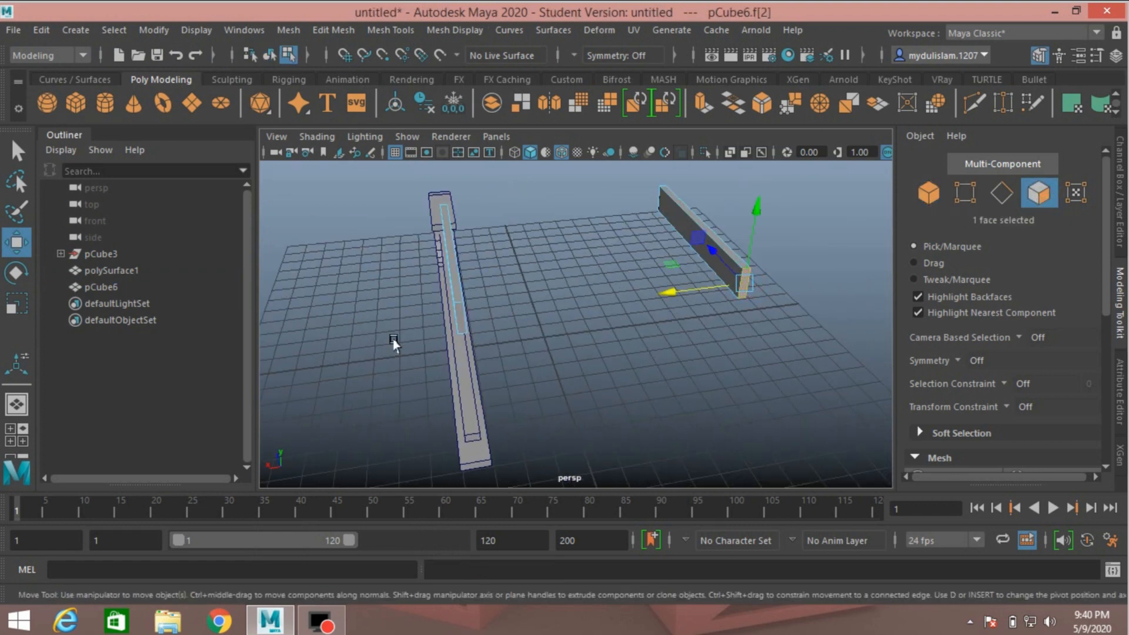
click(13, 153)
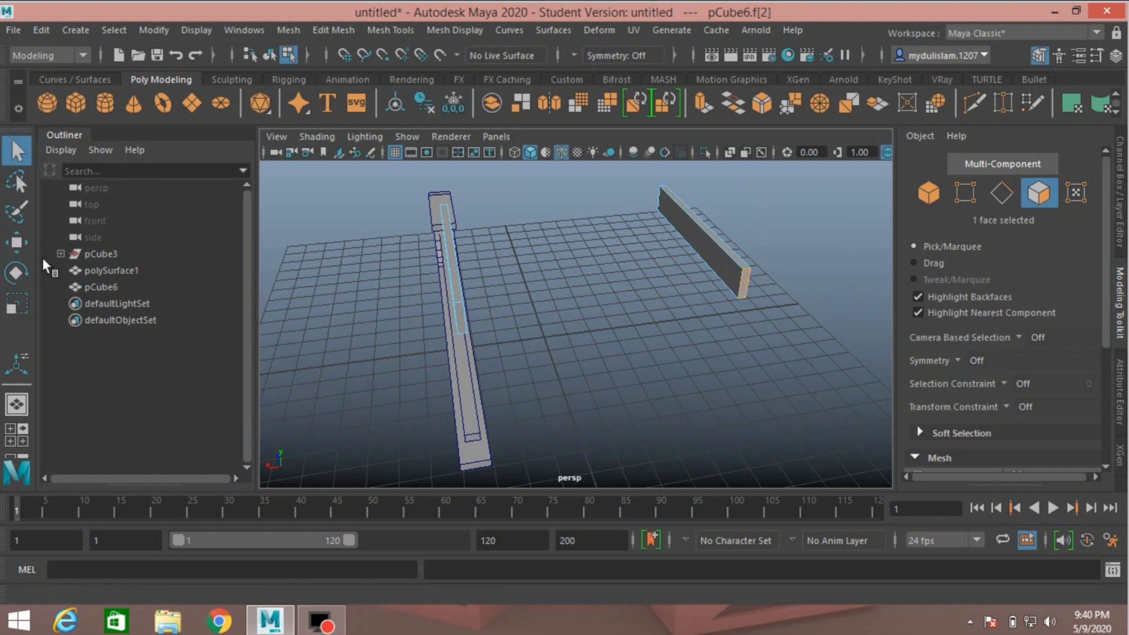
shift+click(463, 321)
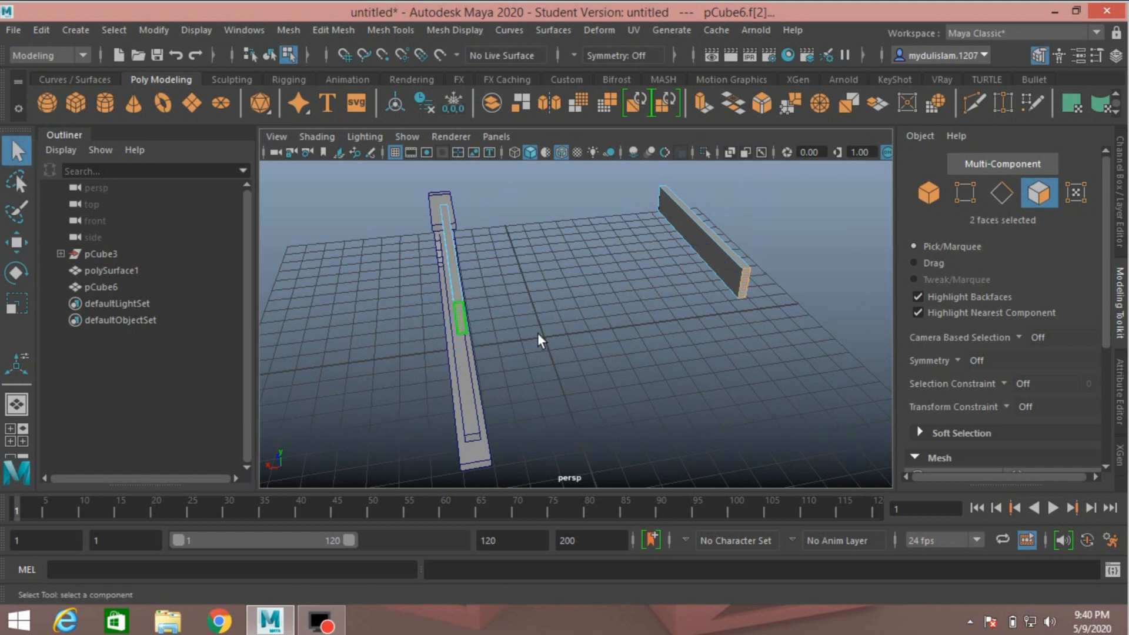
key(Delete)
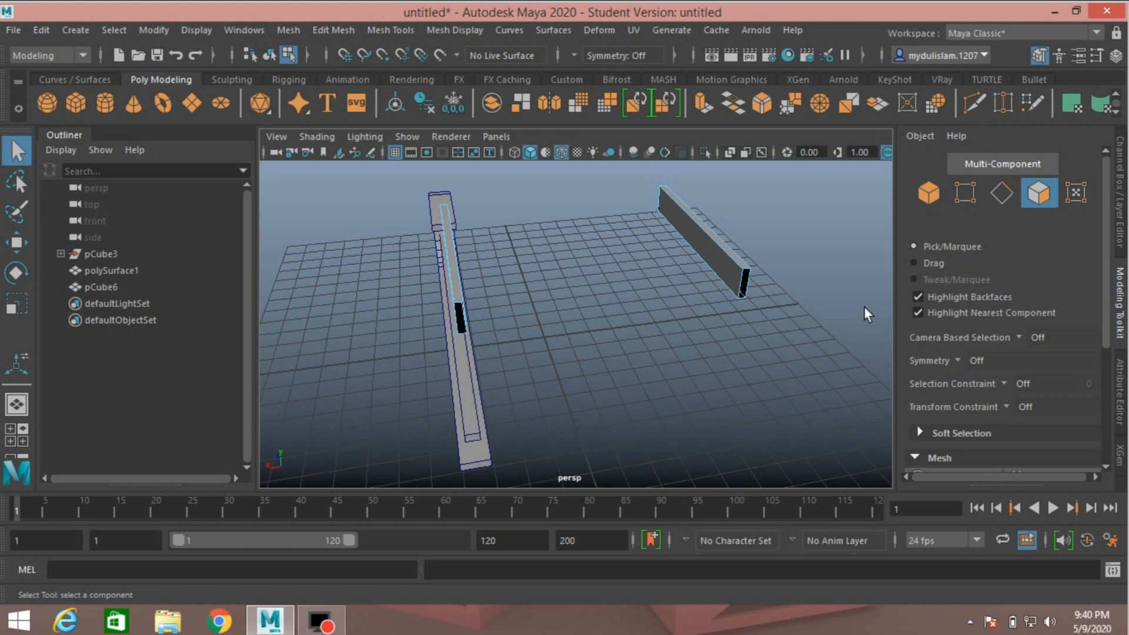
Bridge the border edges of the two open bar ends and set the bridge's curve type to Blend.
click(1001, 194)
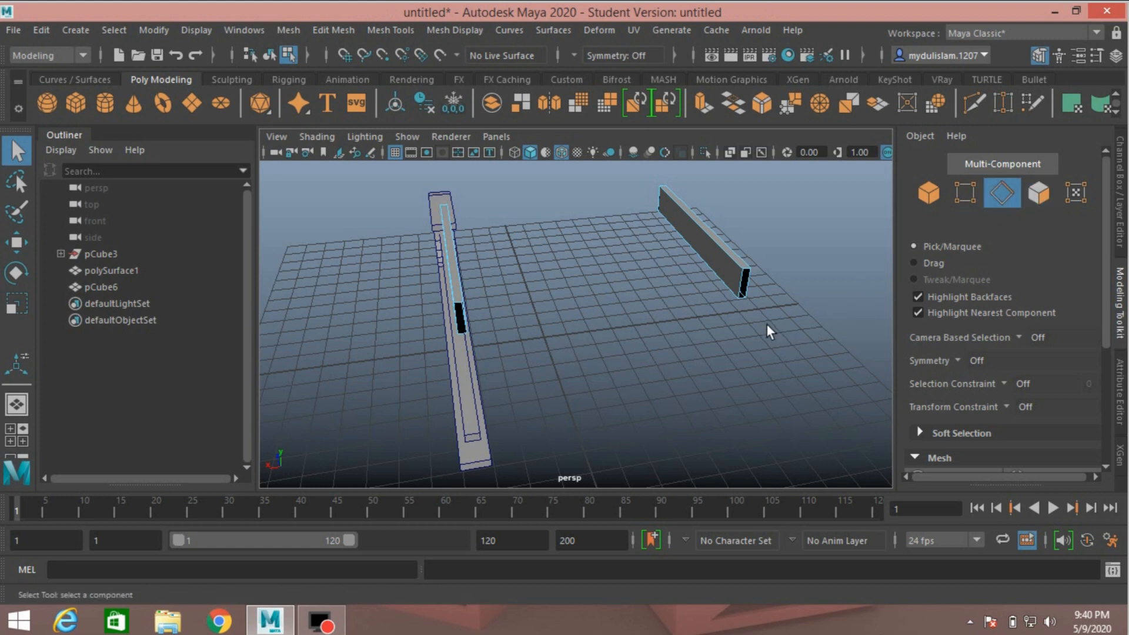
double_click(739, 301)
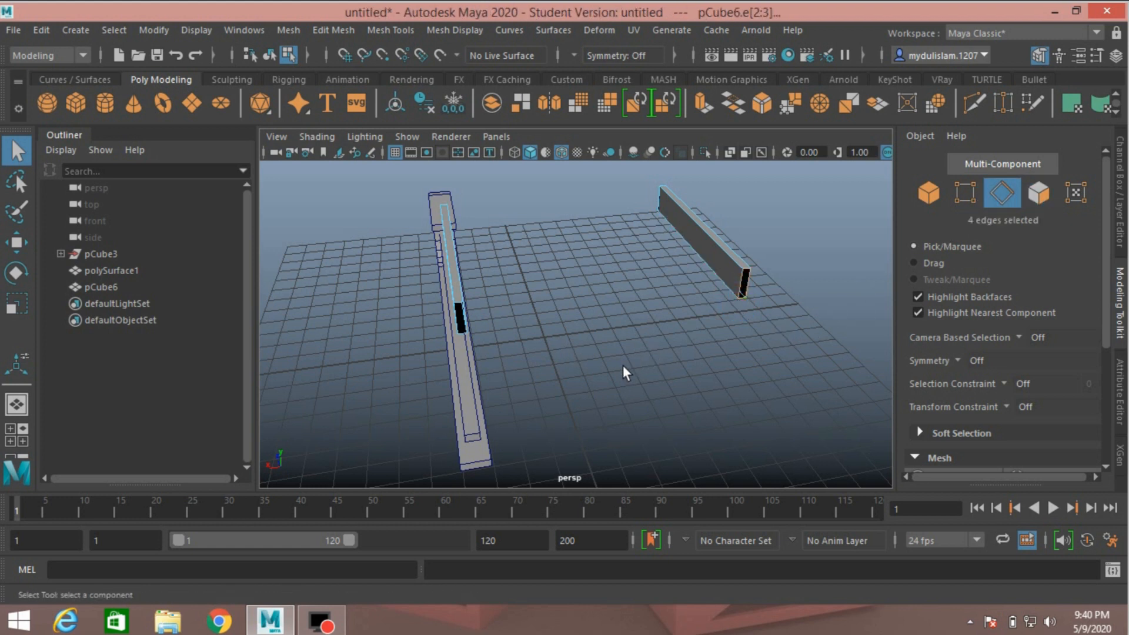
alt+drag(604, 374, 641, 351)
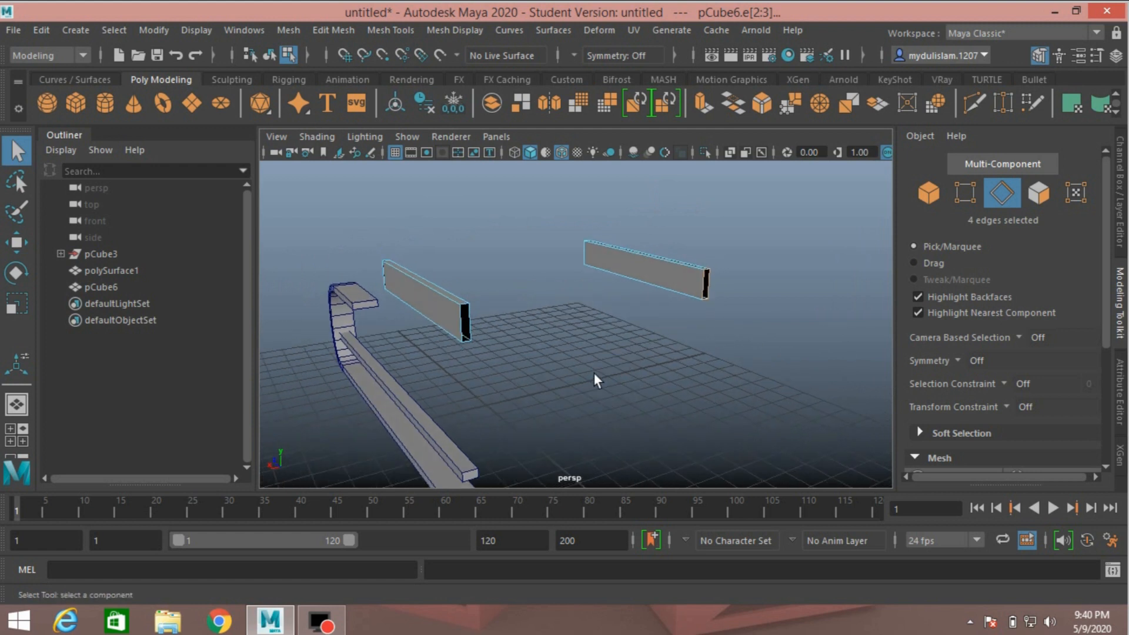
shift+double_click(467, 340)
click(344, 31)
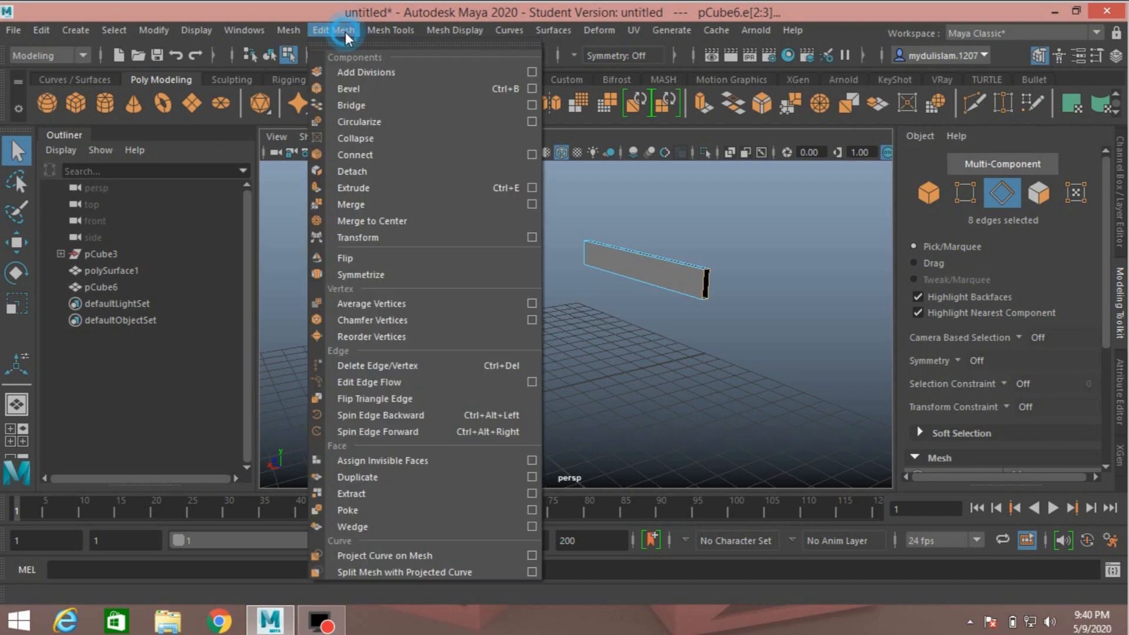
click(378, 107)
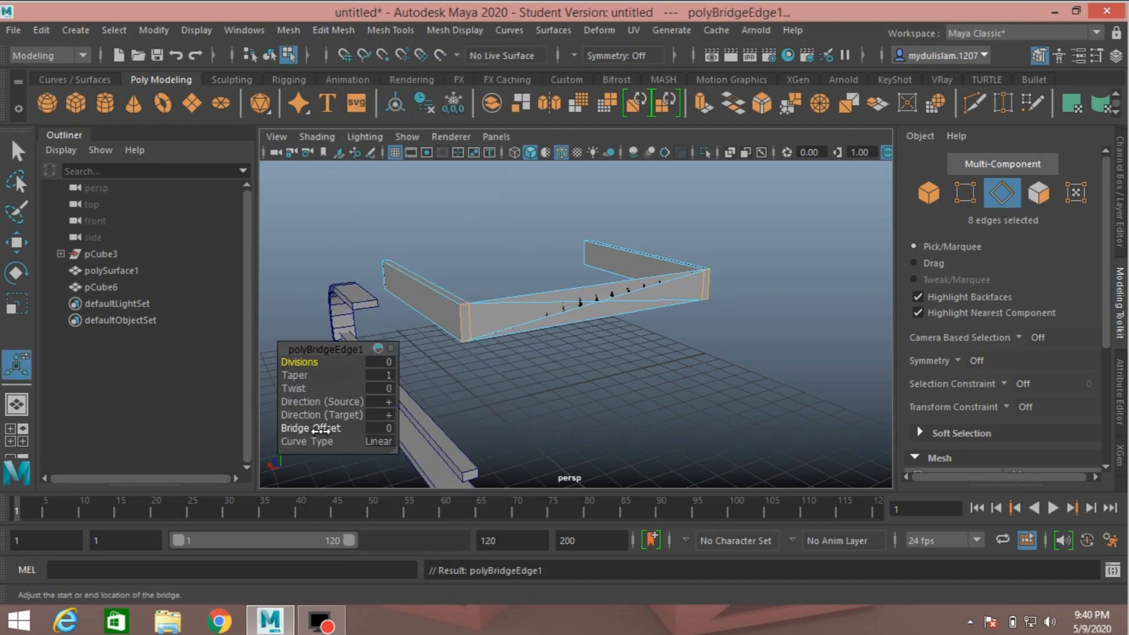
click(372, 441)
click(407, 470)
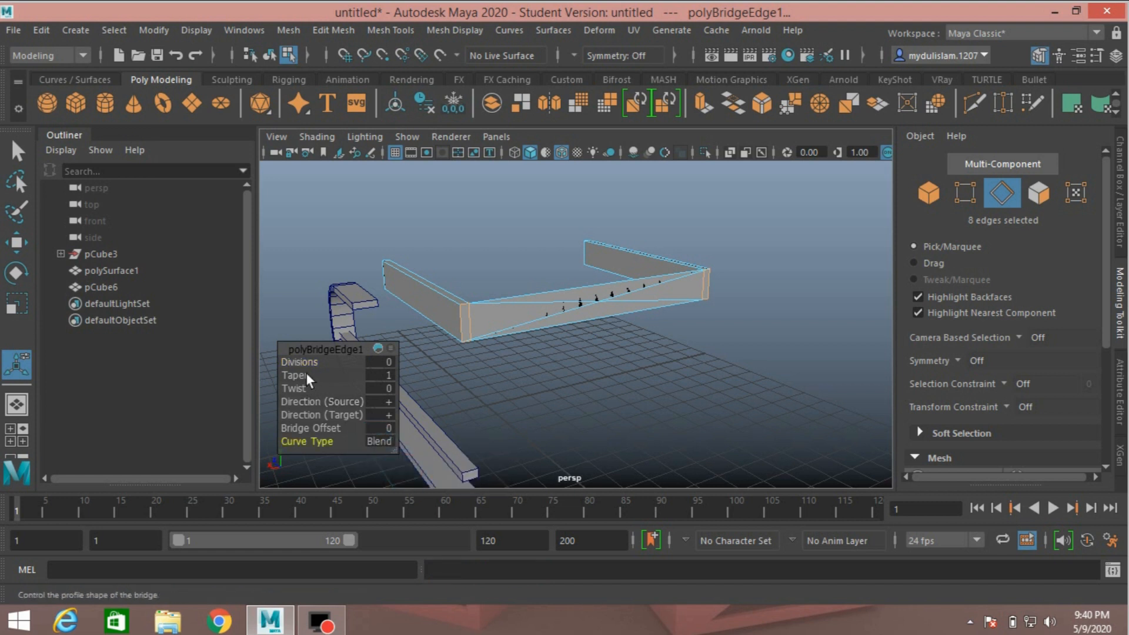
Set the divisions of the bridge between the two thin bars to 8.
drag(298, 364, 365, 375)
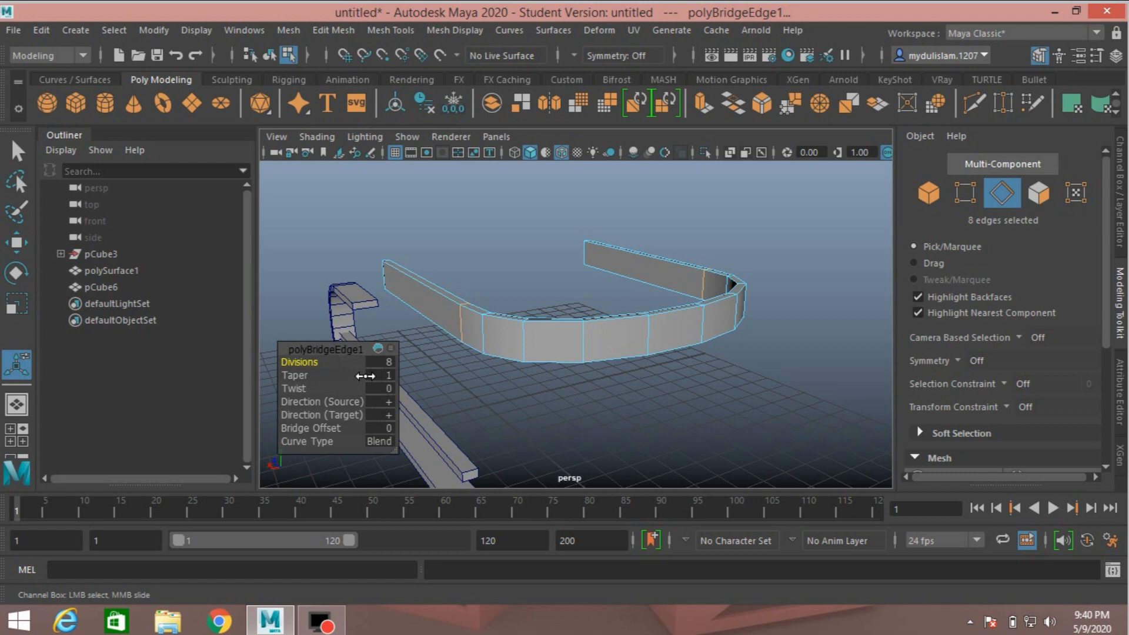
scroll(563, 296, down, 4)
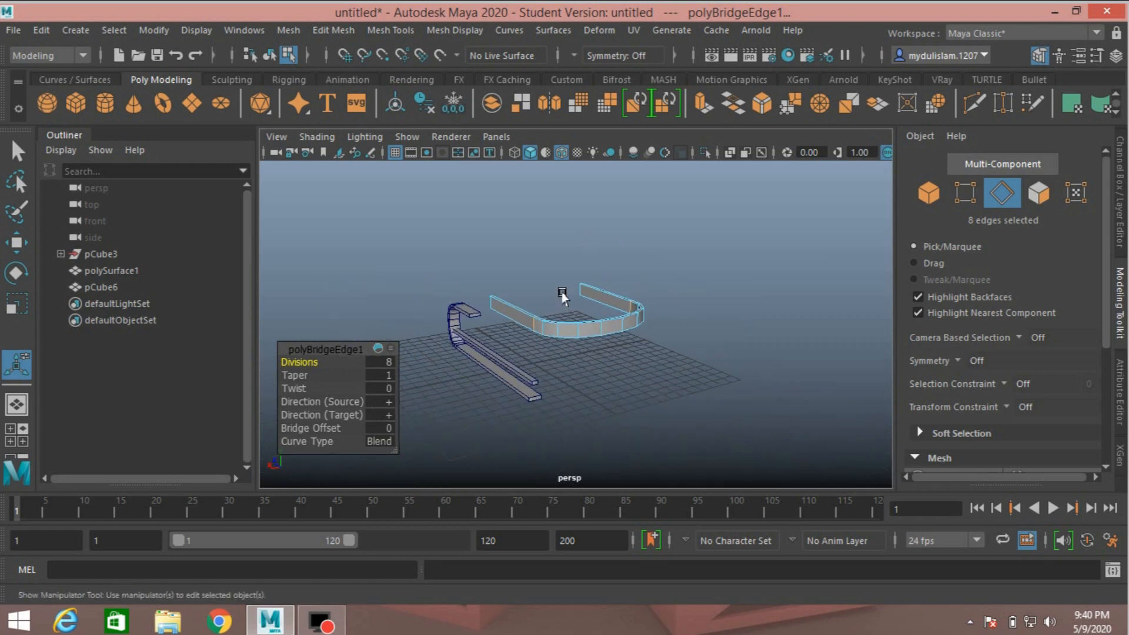
alt+drag(562, 294, 489, 305)
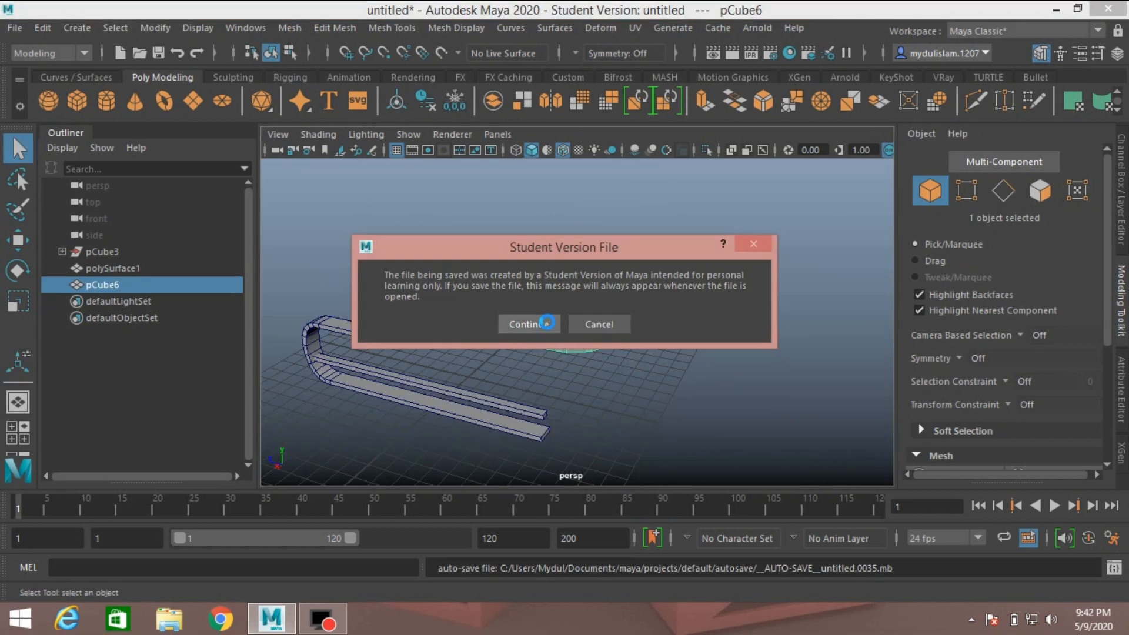
Accept the Student Version File notice and set the bridge's divisions to 9.
click(542, 322)
alt+drag(655, 298, 724, 304)
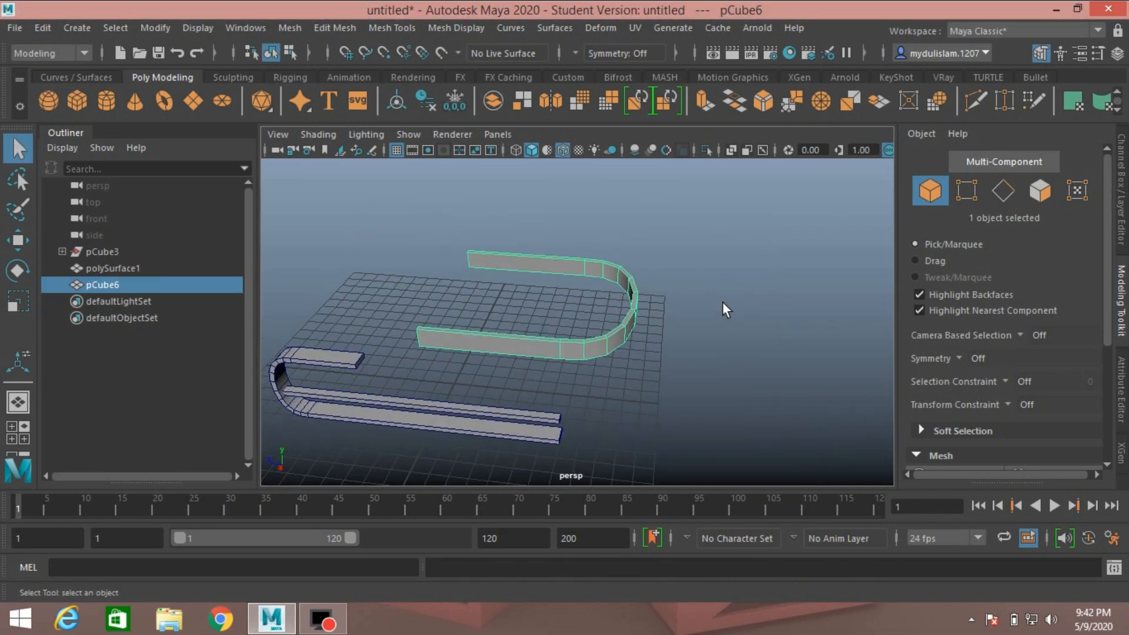
key(t)
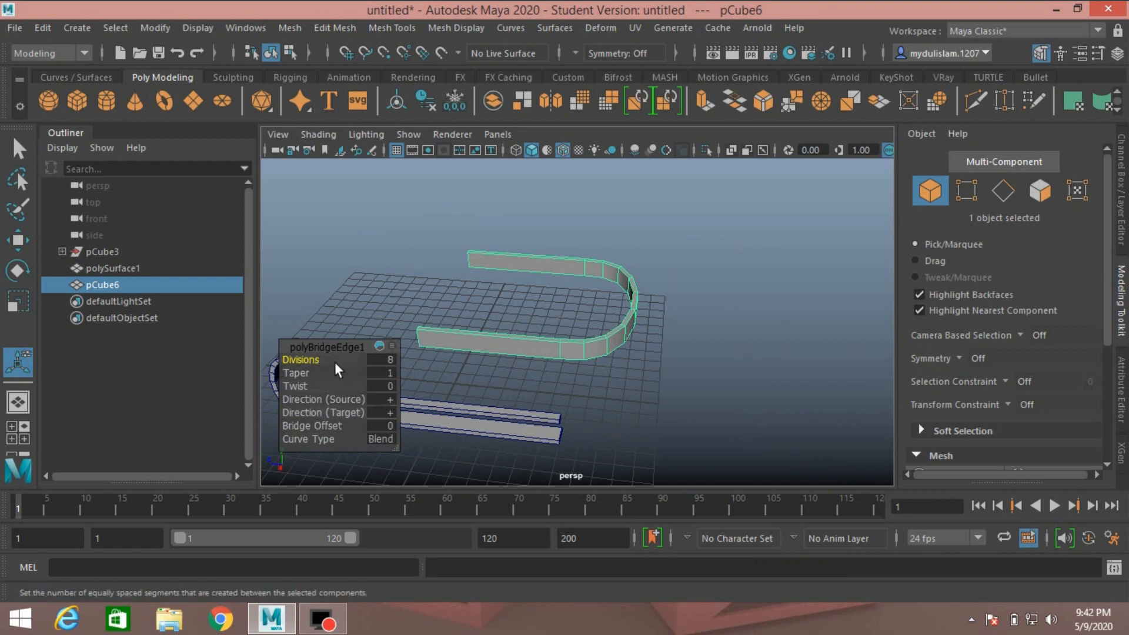
click(382, 359)
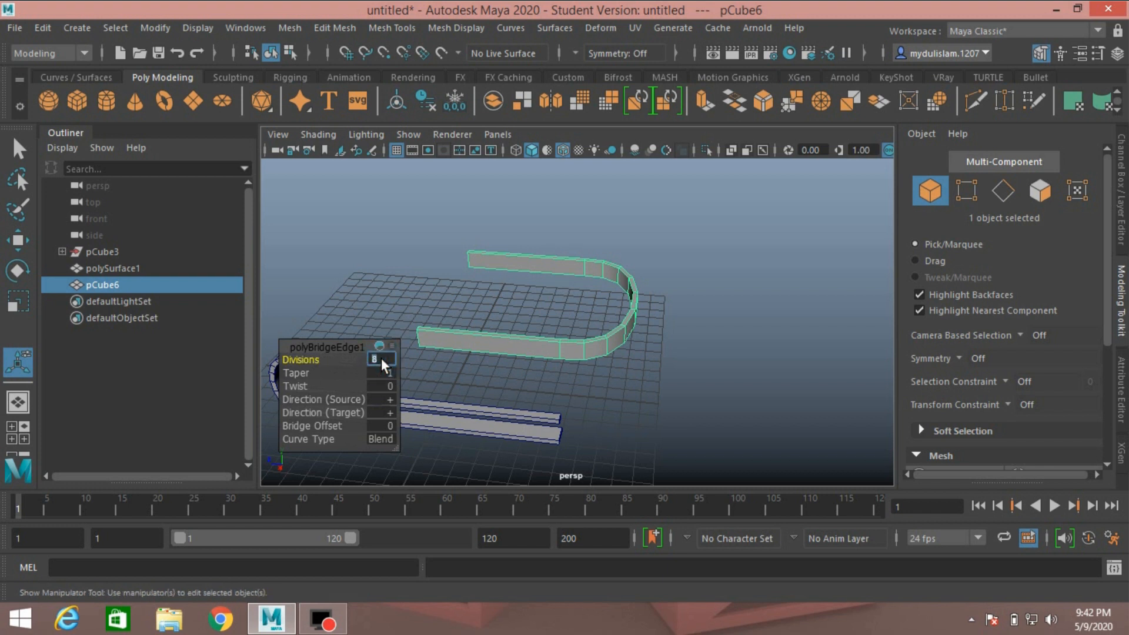
text(9)
key(Return)
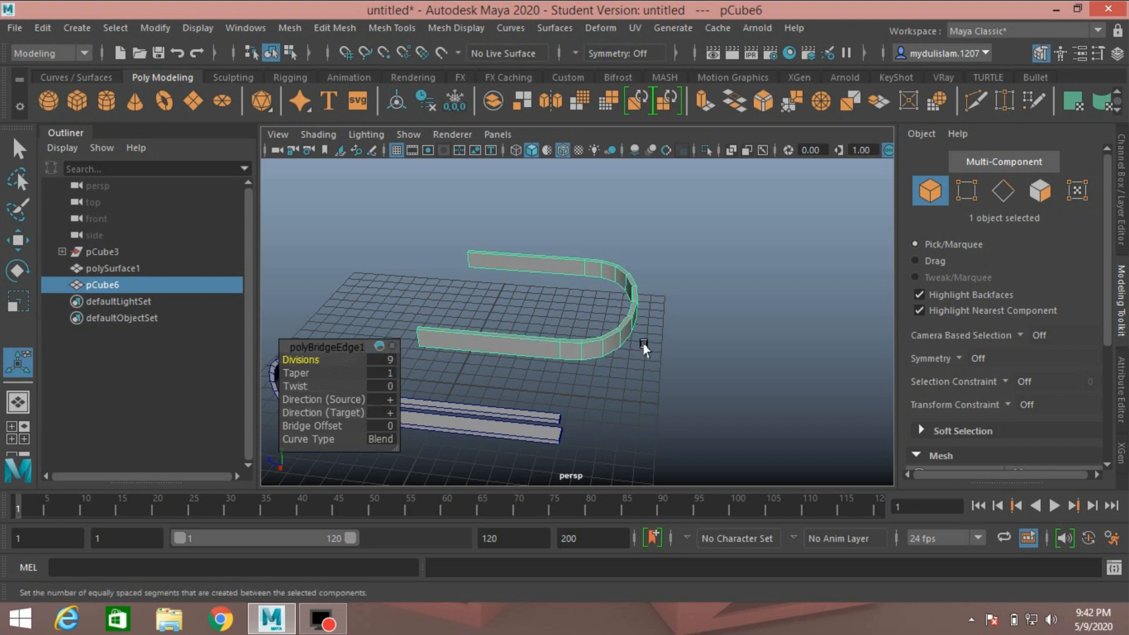
Delete the faces of the U-shaped piece's half away from the curved bars in the top view, then return to object selection.
alt+drag(596, 298, 798, 323)
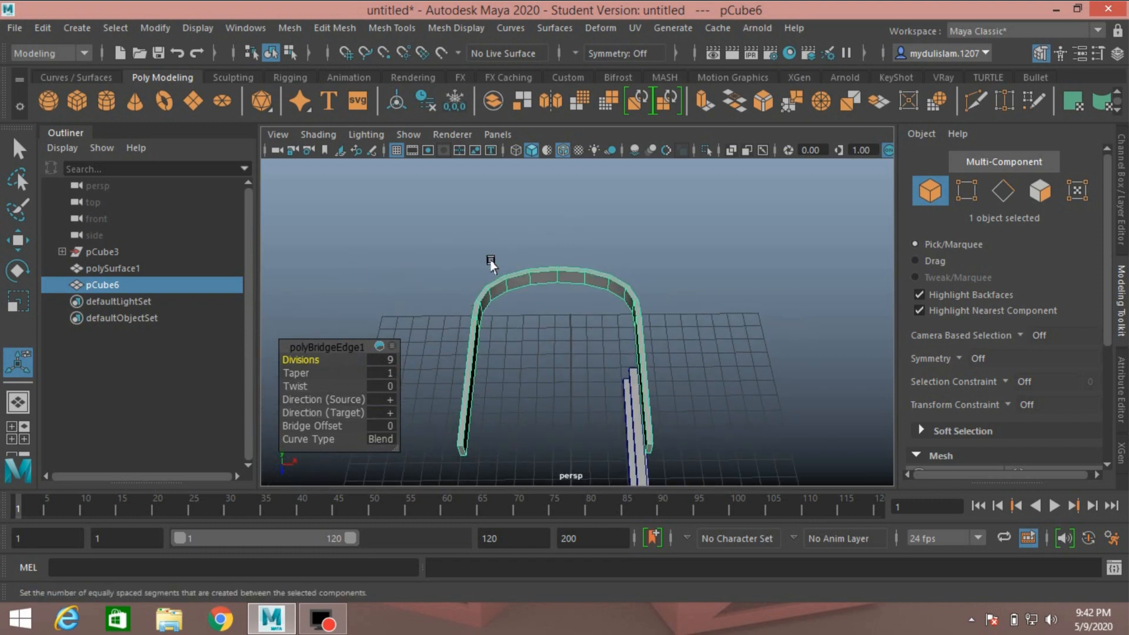
key(space)
key(space)
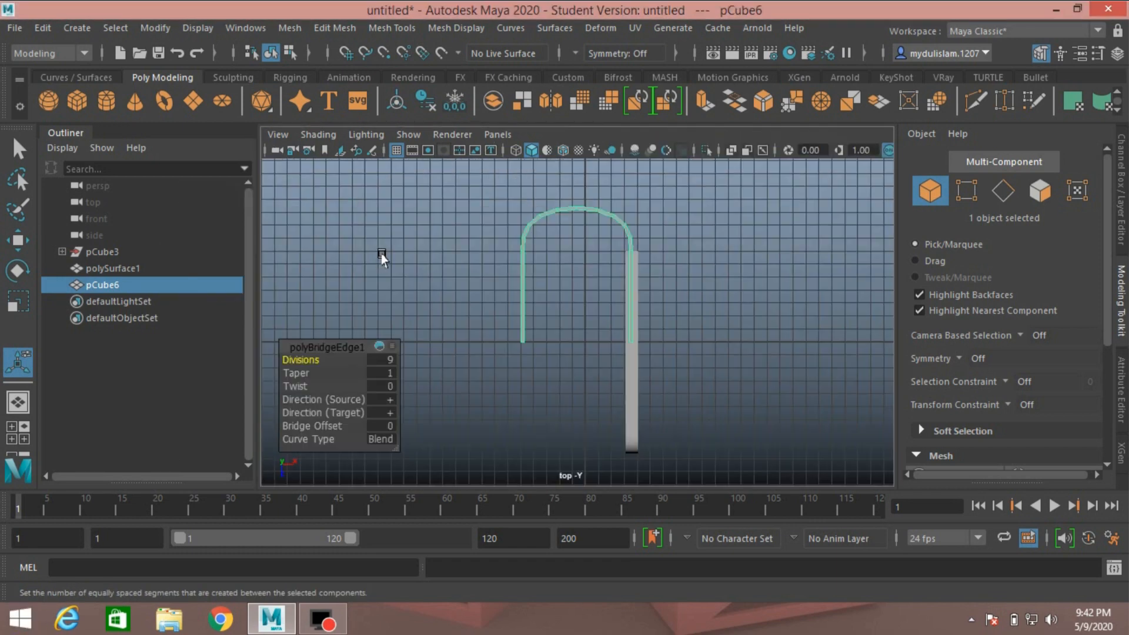
click(923, 194)
click(923, 194)
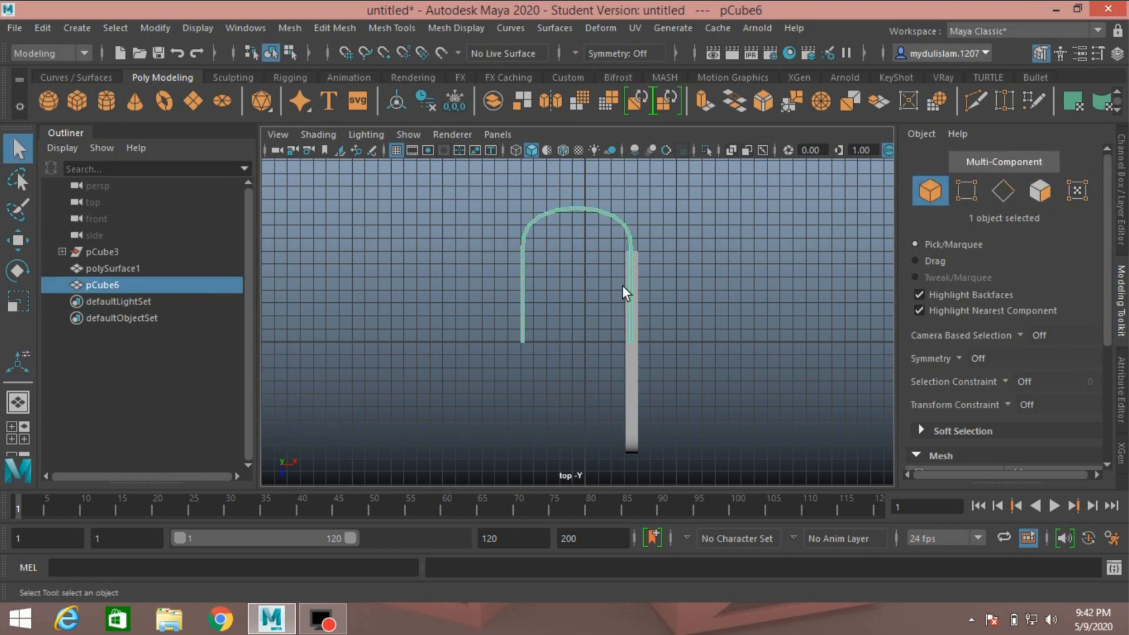
key(f)
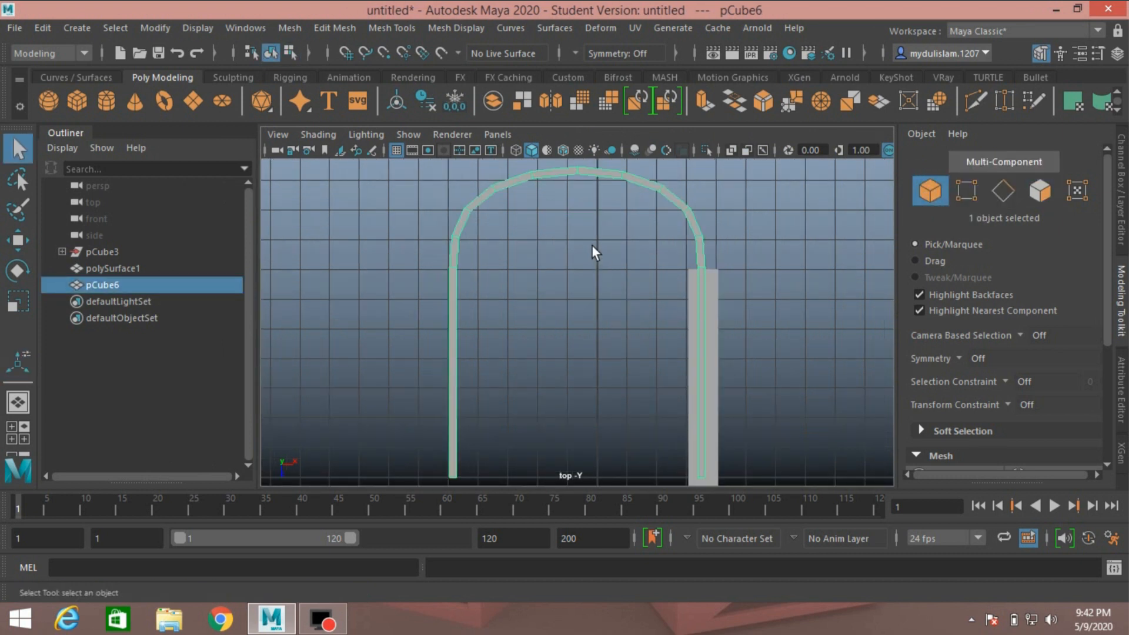
alt+middle_drag(592, 316, 594, 357)
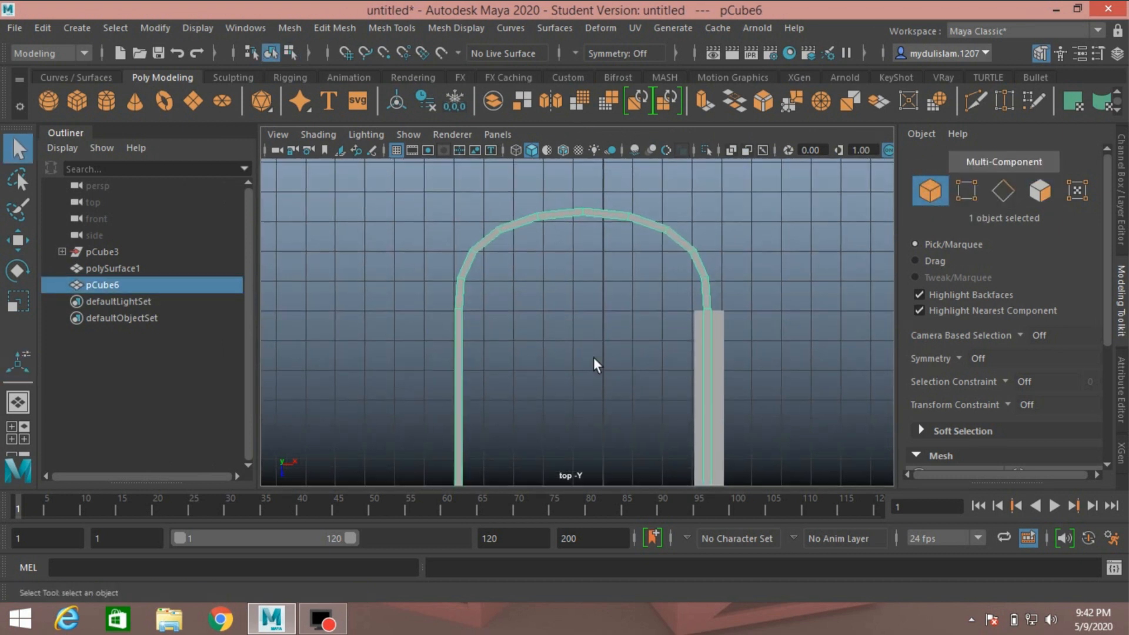
click(1039, 194)
drag(309, 177, 581, 523)
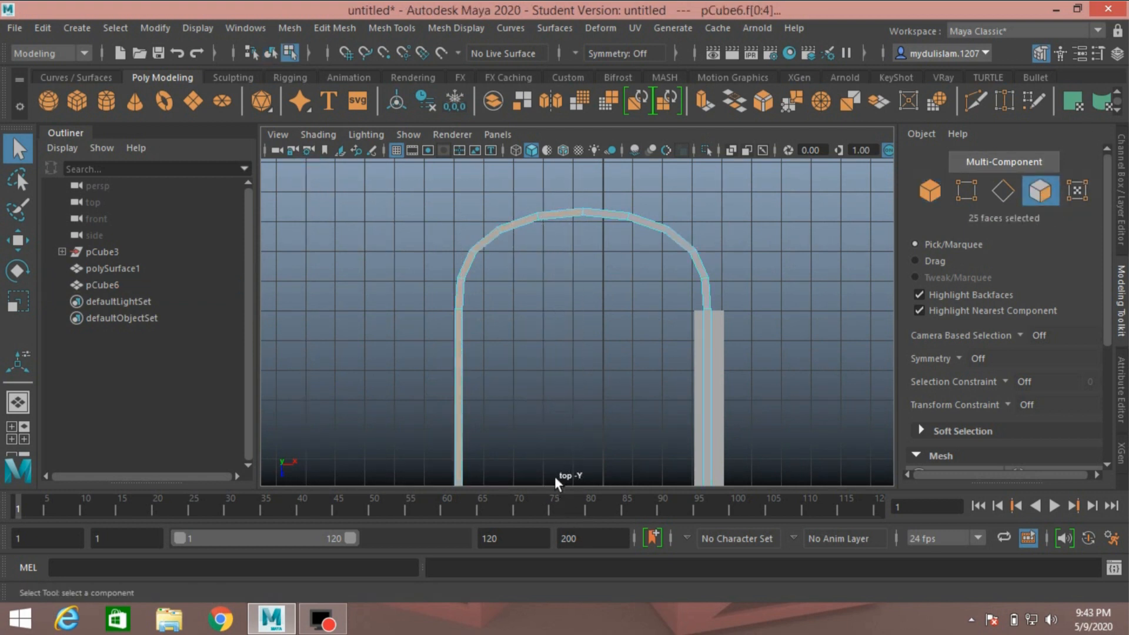
key(Delete)
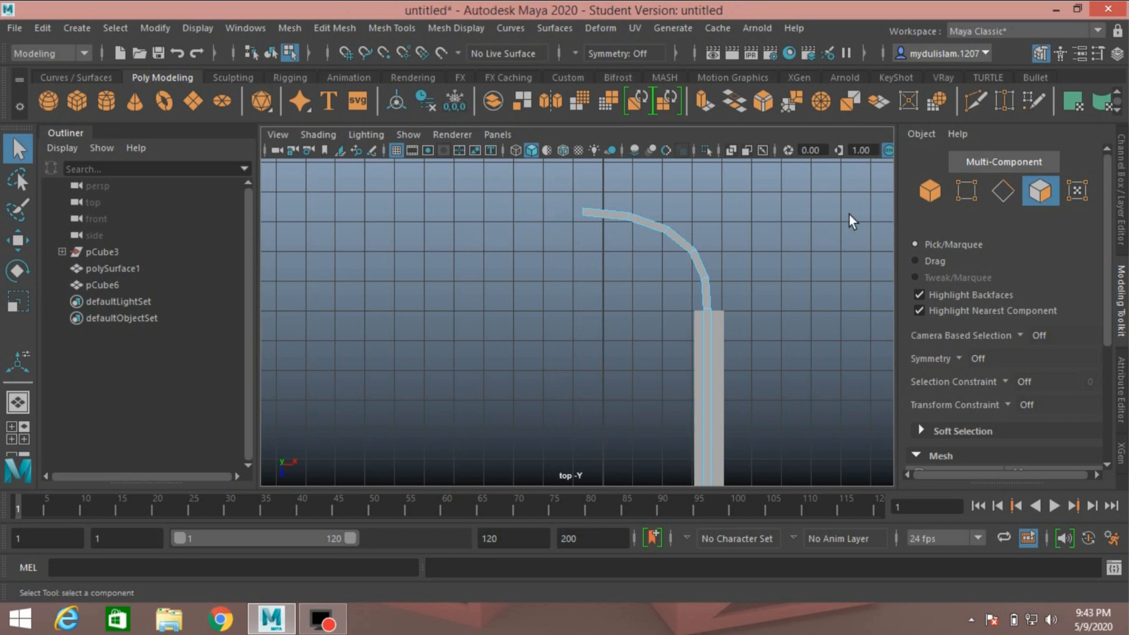
click(930, 192)
Check the remaining half piece in perspective and display wireframe on shaded in the top view.
key(space)
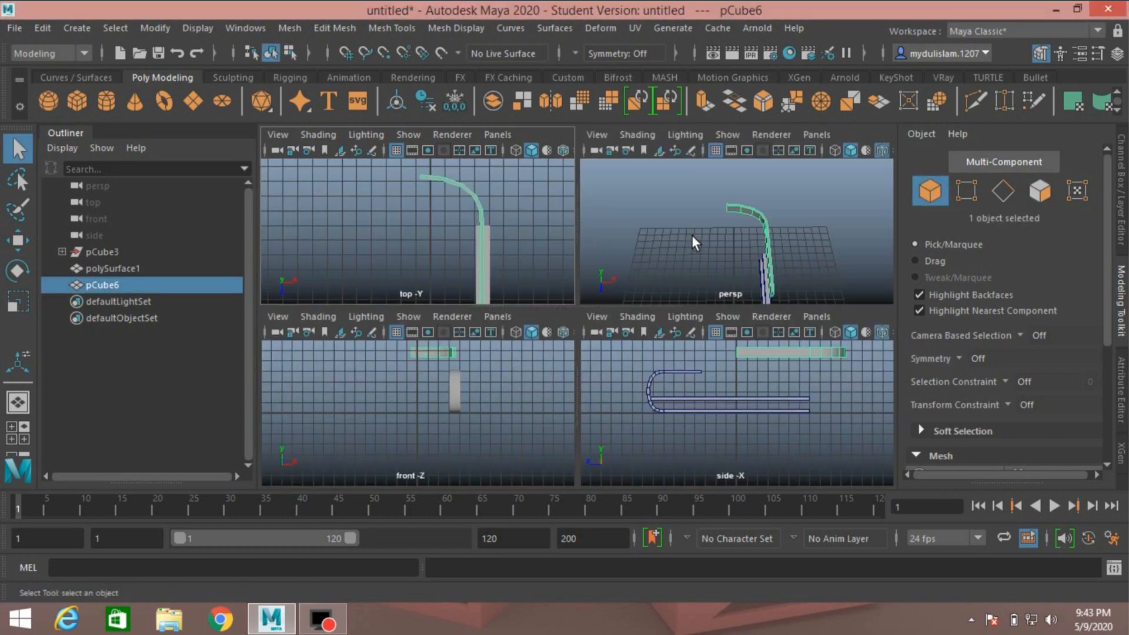
key(space)
alt+drag(698, 252, 405, 241)
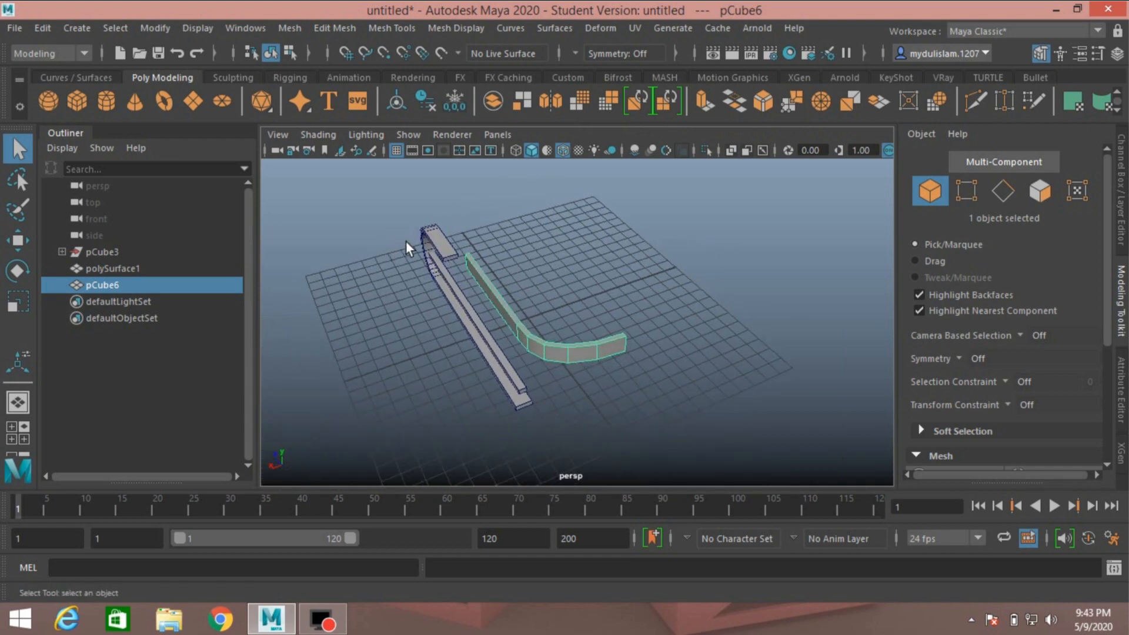
key(space)
key(space)
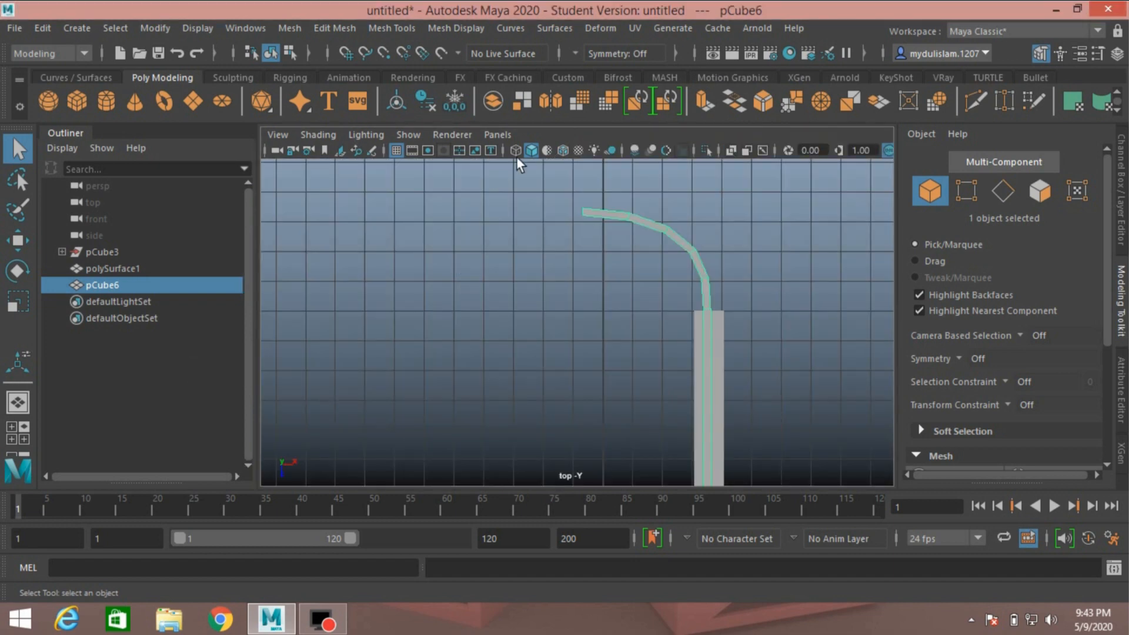
click(563, 150)
scroll(553, 247, down, 3)
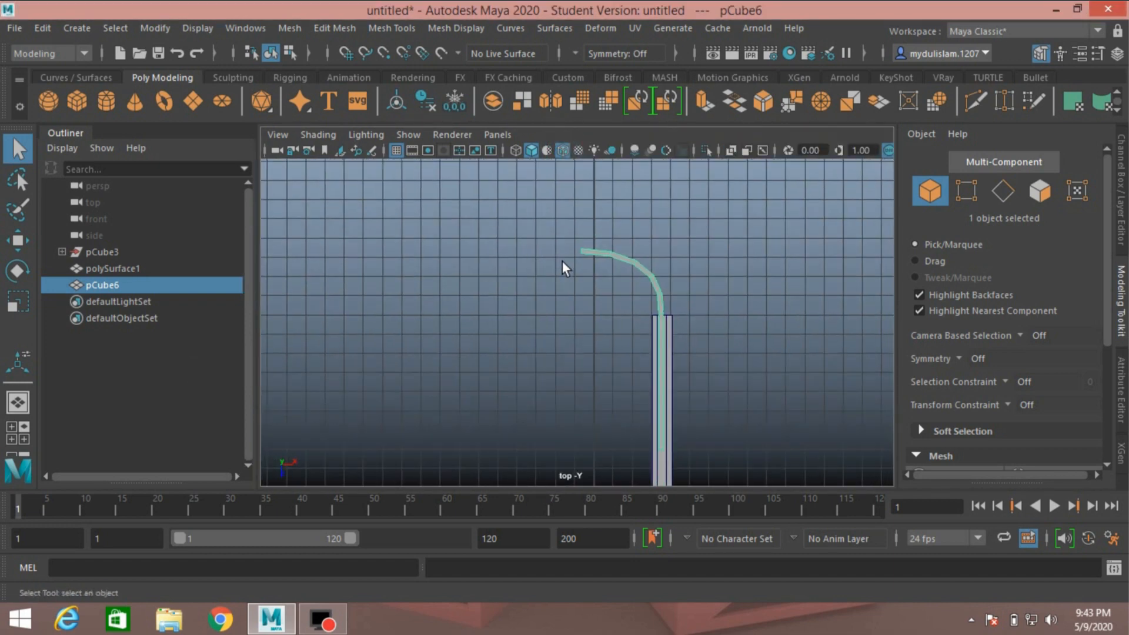
Move the half piece along X to about -0.576 so its straight bar is centred over the curved shape's bars.
scroll(570, 322, up, 2)
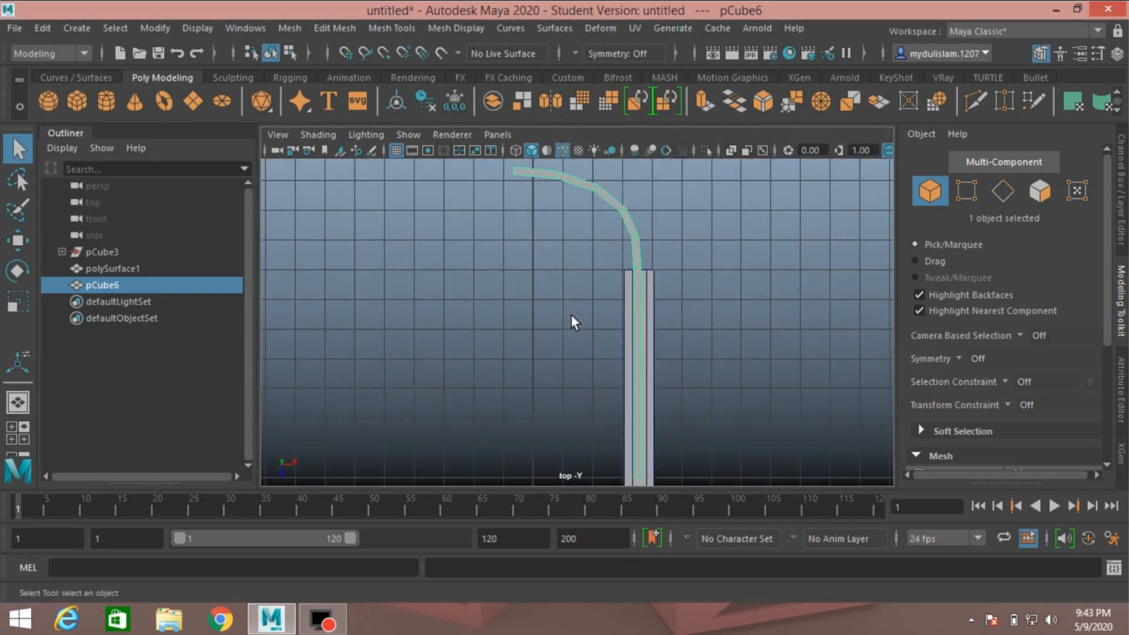
scroll(478, 319, up, 2)
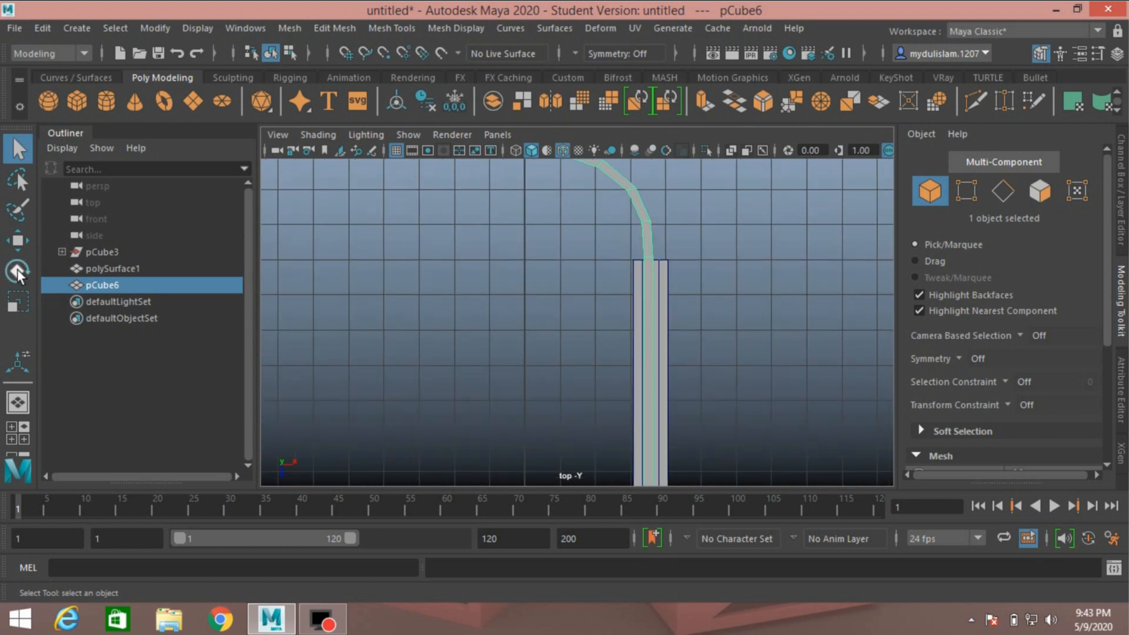
click(19, 246)
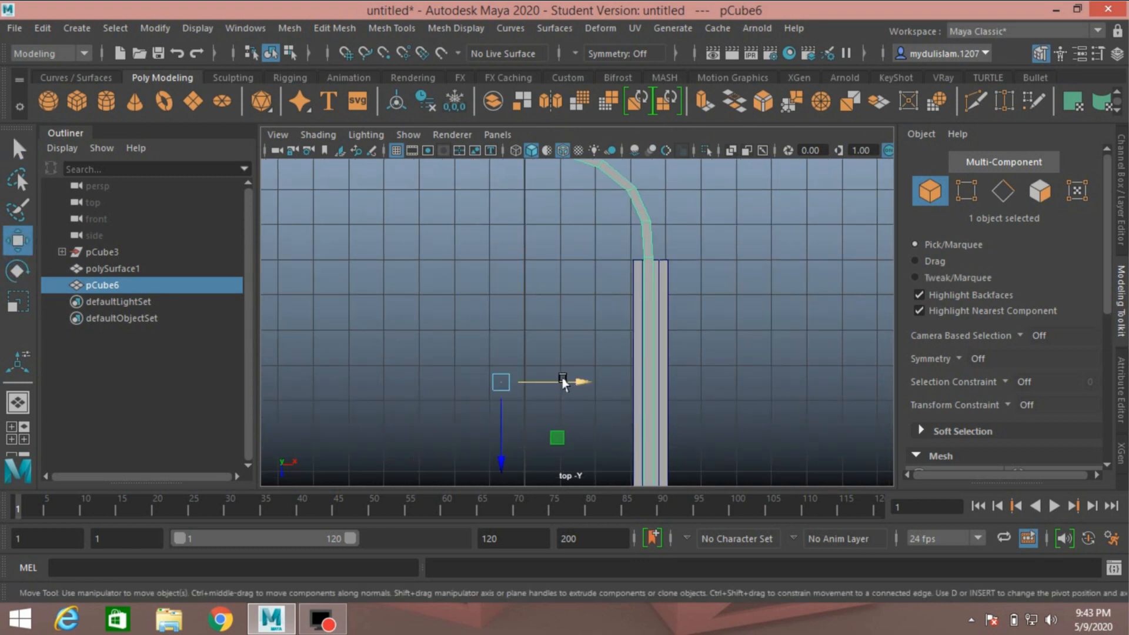
drag(567, 382, 568, 381)
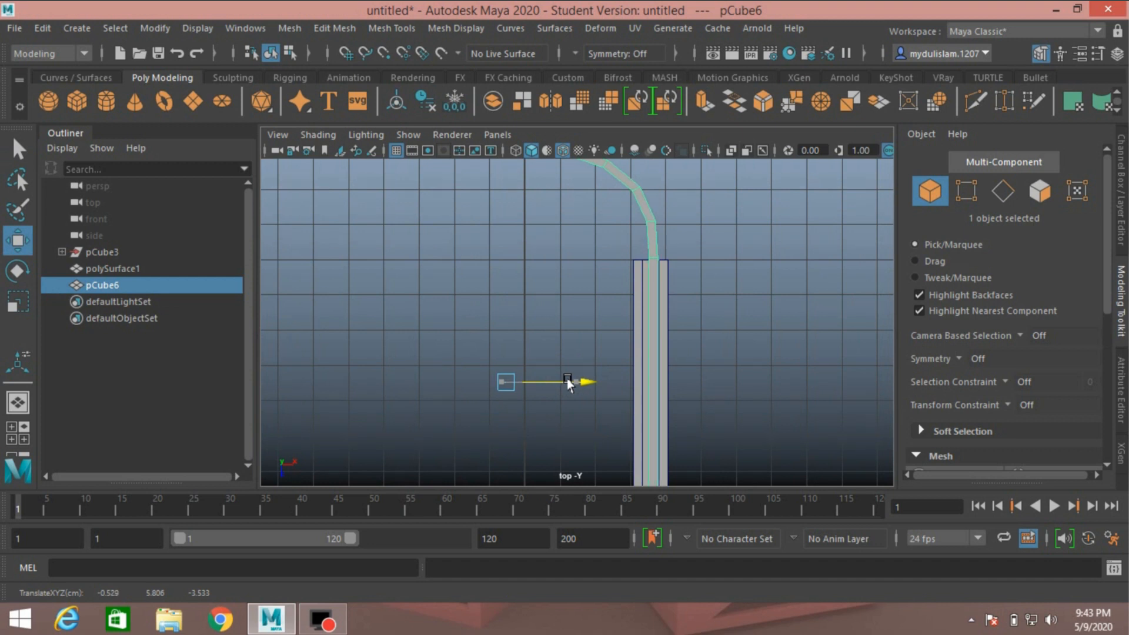
key(ctrl+z)
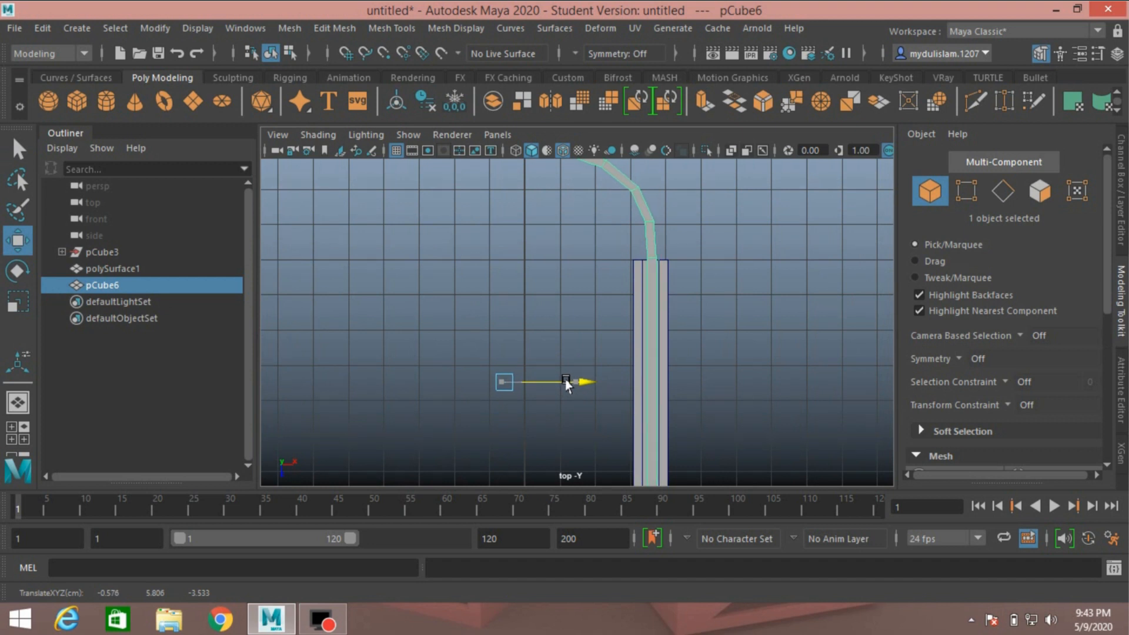
Examine the half piece's placement relative to the curved bars in the perspective, side and front views.
key(space)
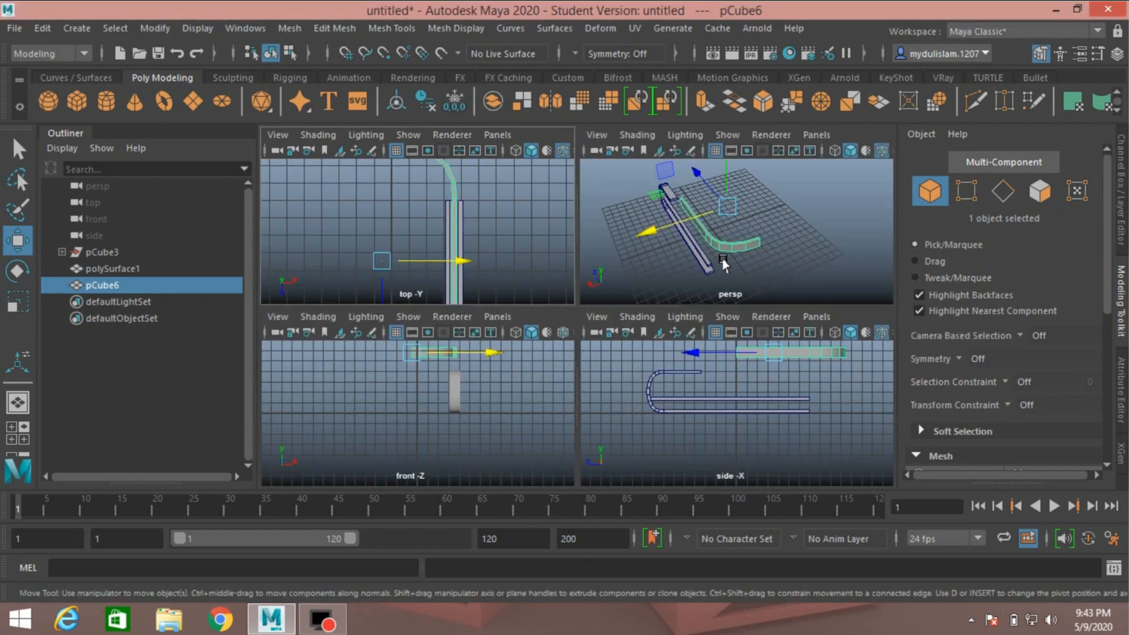
key(space)
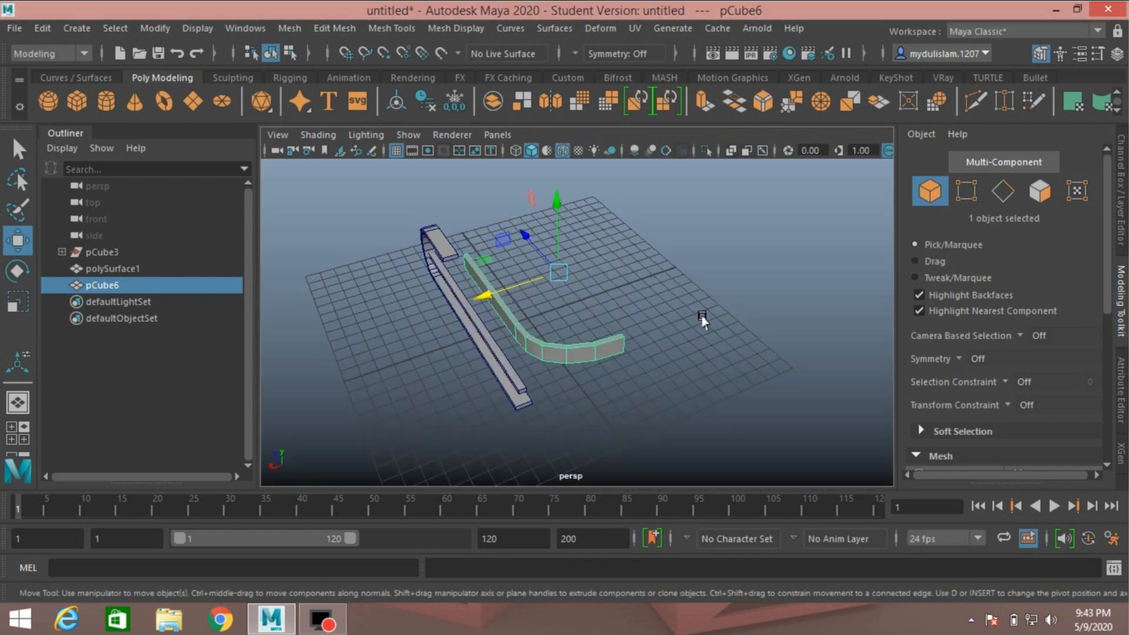
alt+drag(701, 317, 633, 309)
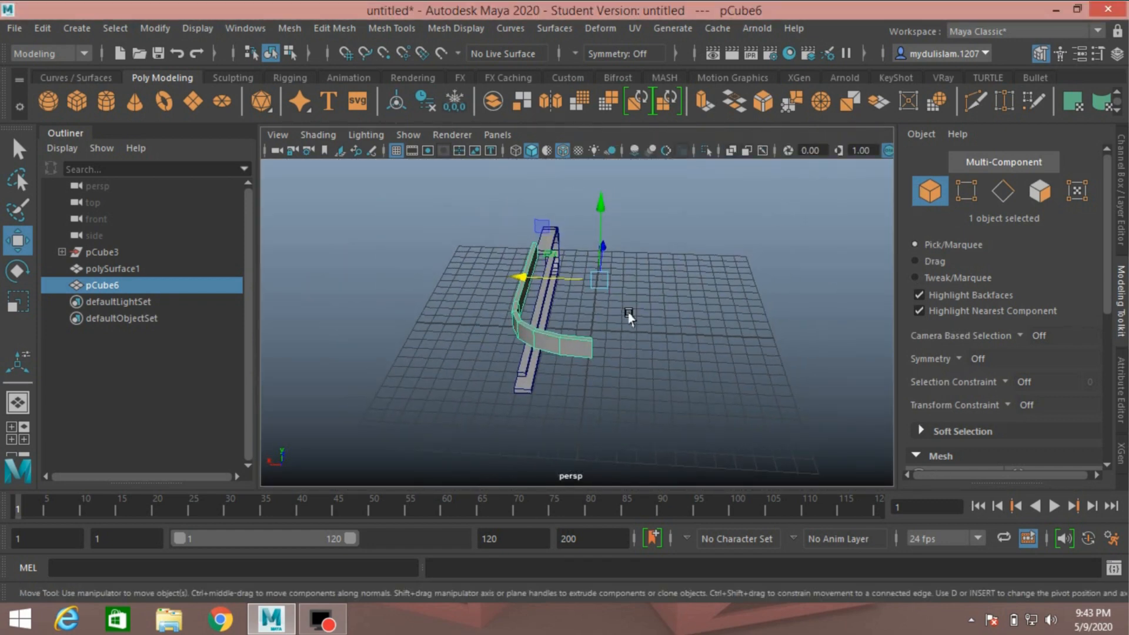
alt+drag(612, 383, 765, 340)
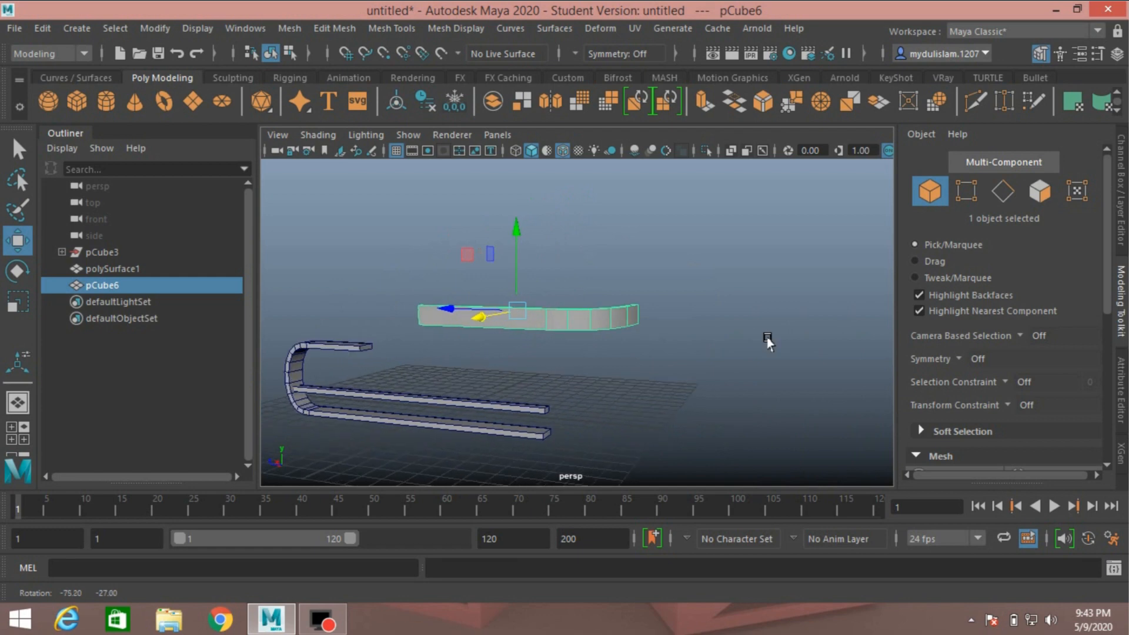
key(space)
key(space)
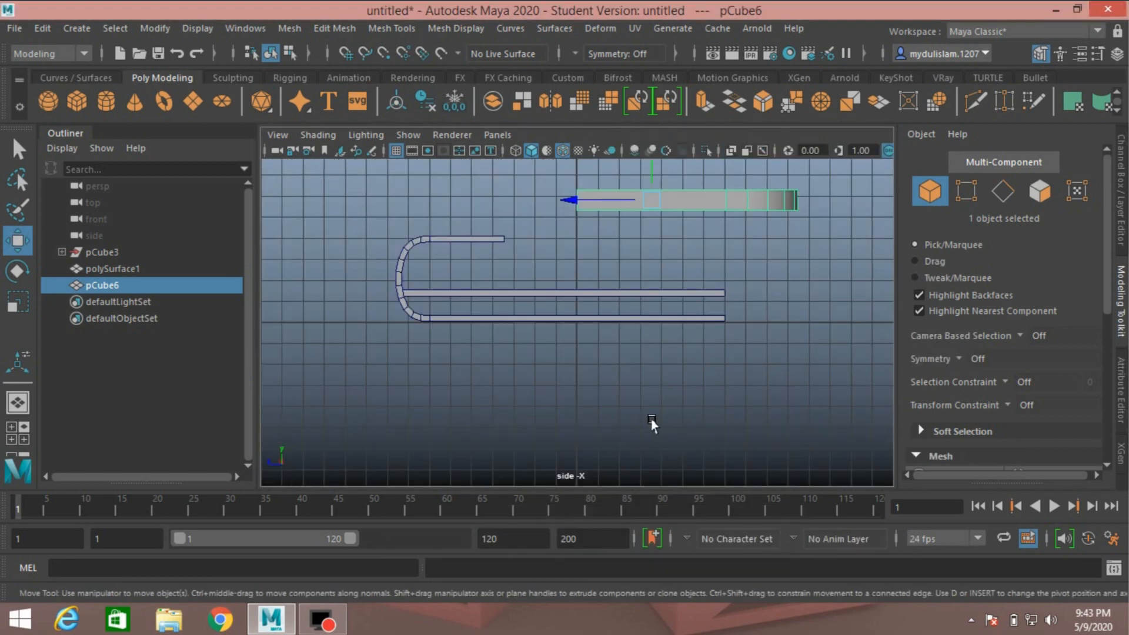
key(space)
key(space)
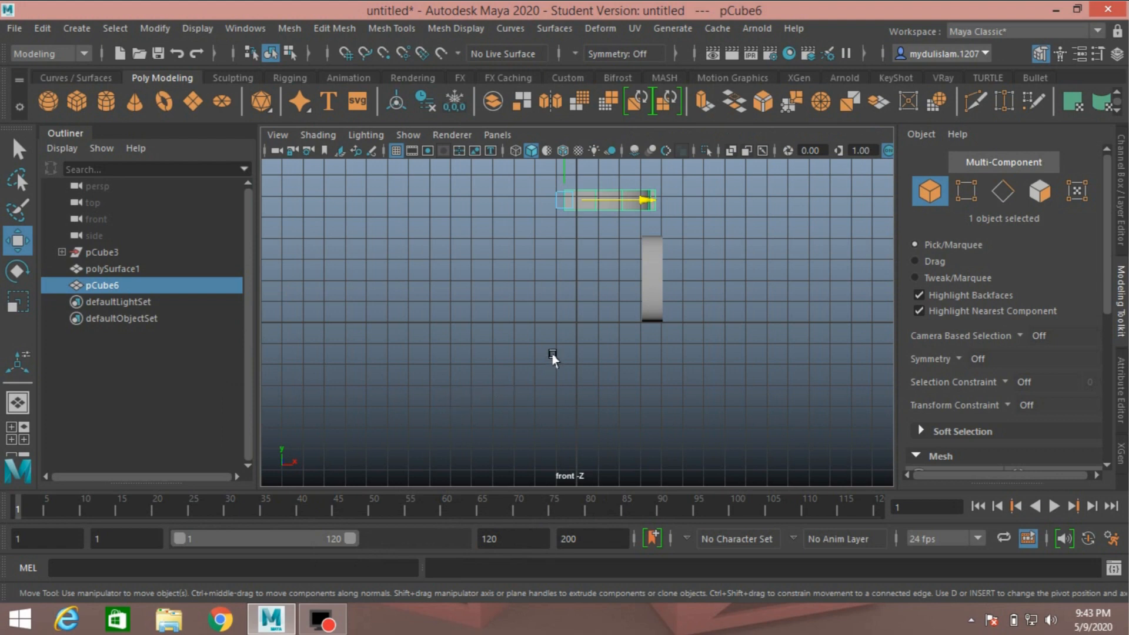
key(space)
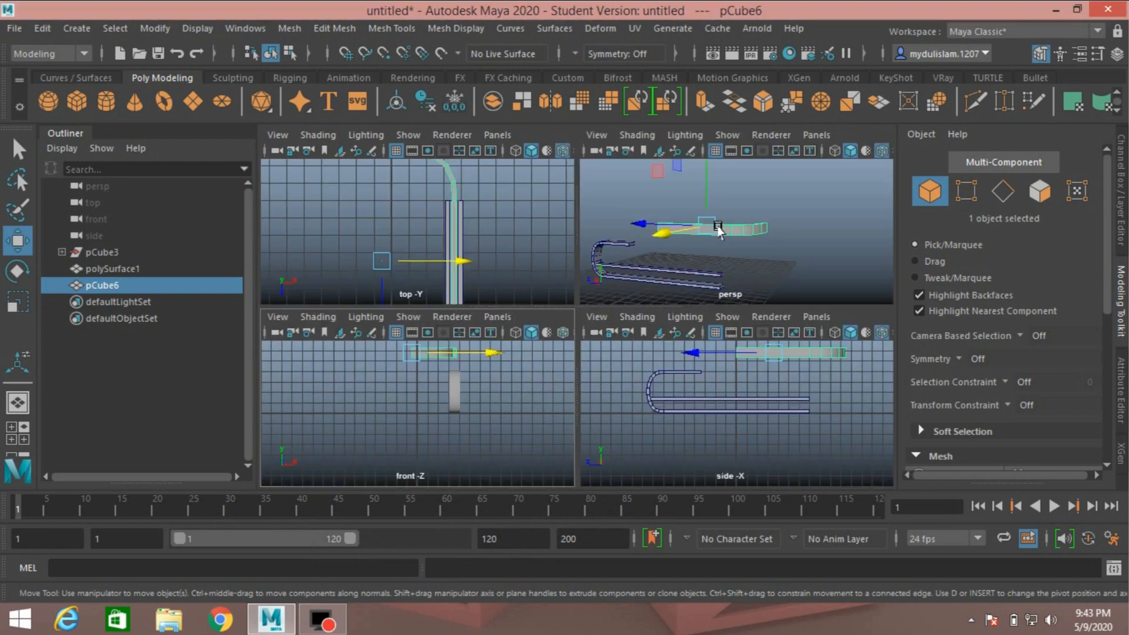
key(space)
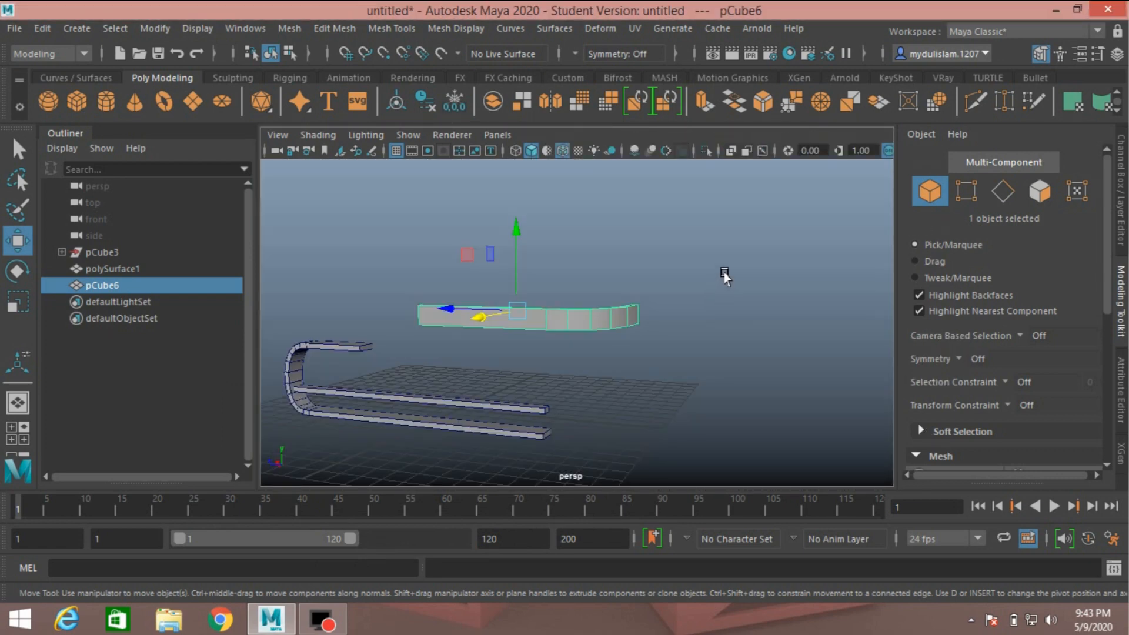
alt+drag(724, 302, 498, 222)
alt+drag(676, 294, 678, 351)
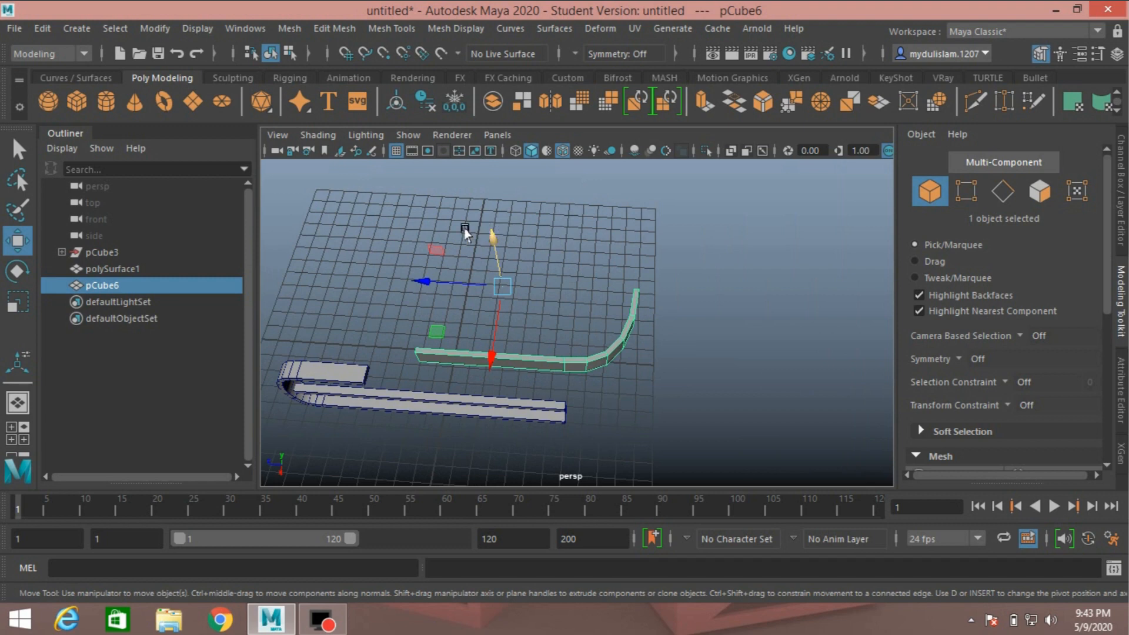
Move the half piece along Z to about -0.251 in the top view, lining its curved end up with the bars' ends.
key(space)
key(space)
scroll(458, 238, down, 5)
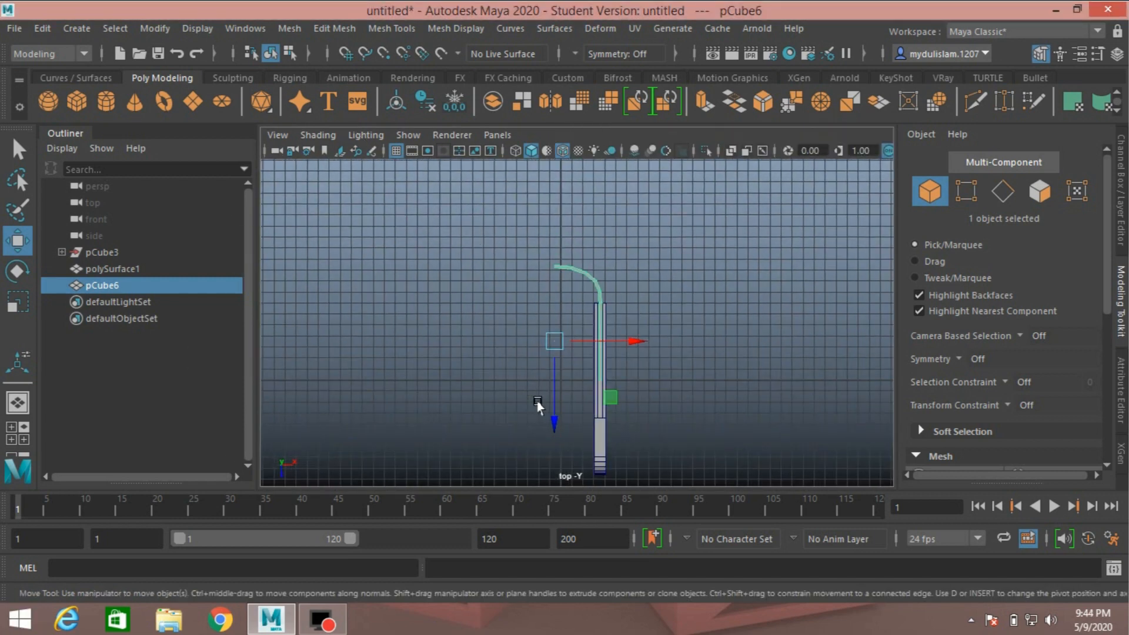
scroll(537, 404, up, 2)
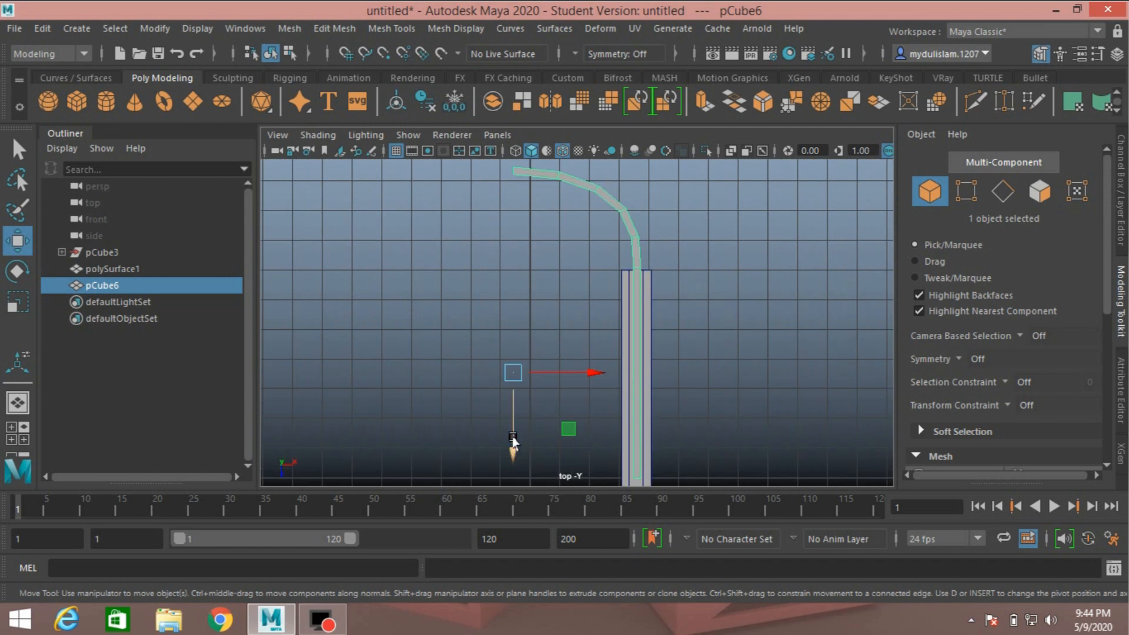
drag(513, 448, 542, 539)
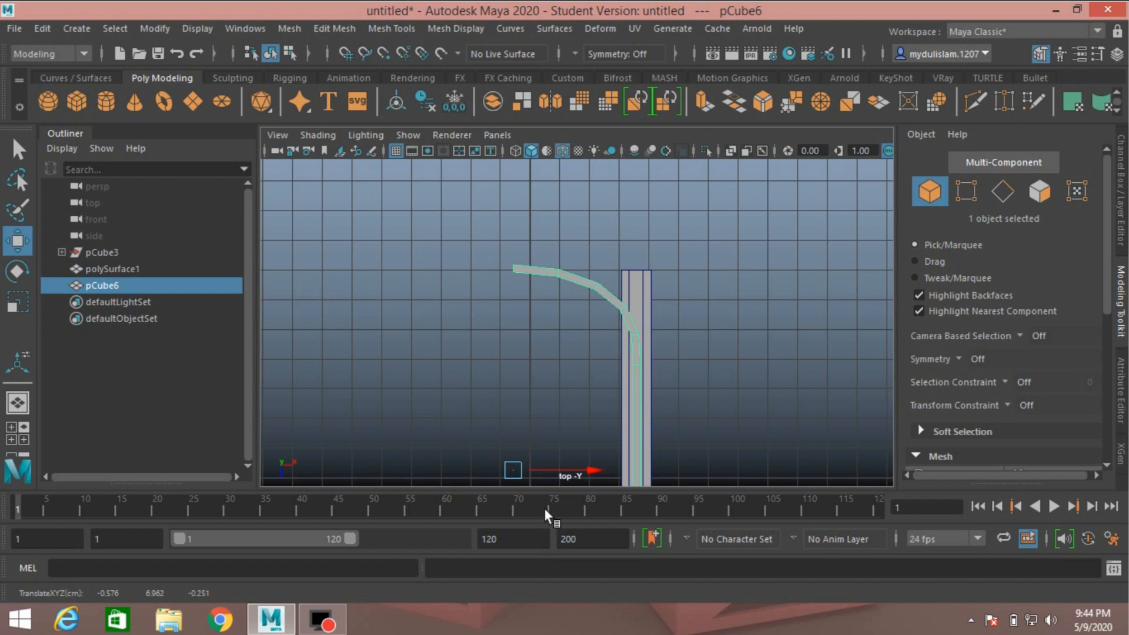
Expand the pCube3 group in the Outliner and unhide the hidden bar polySurface4.
key(space)
key(space)
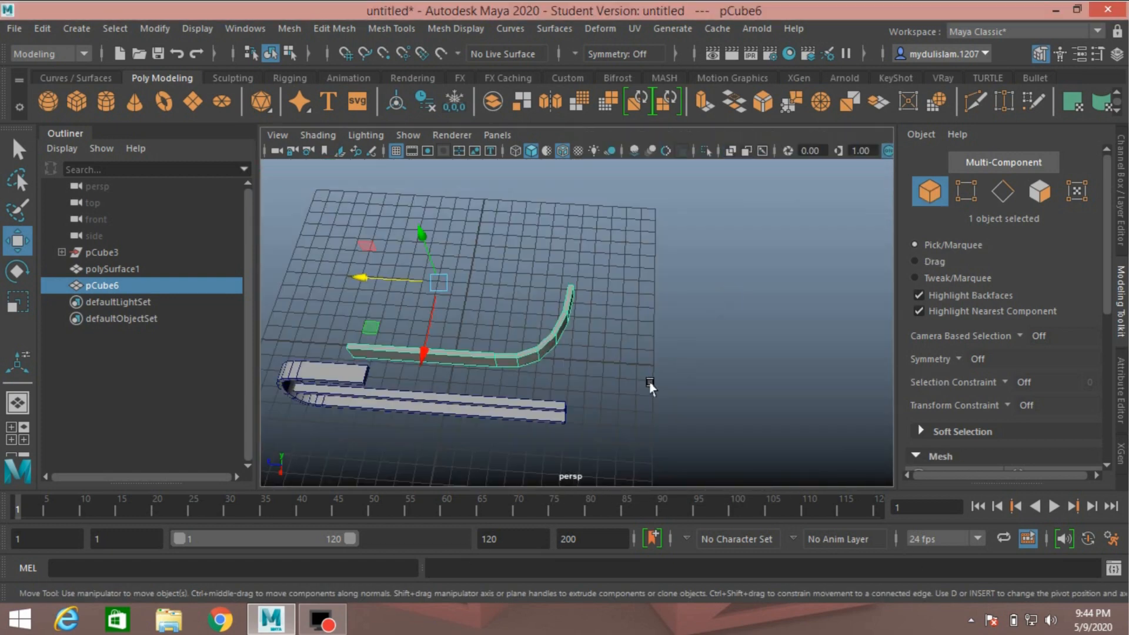
alt+drag(660, 378, 661, 322)
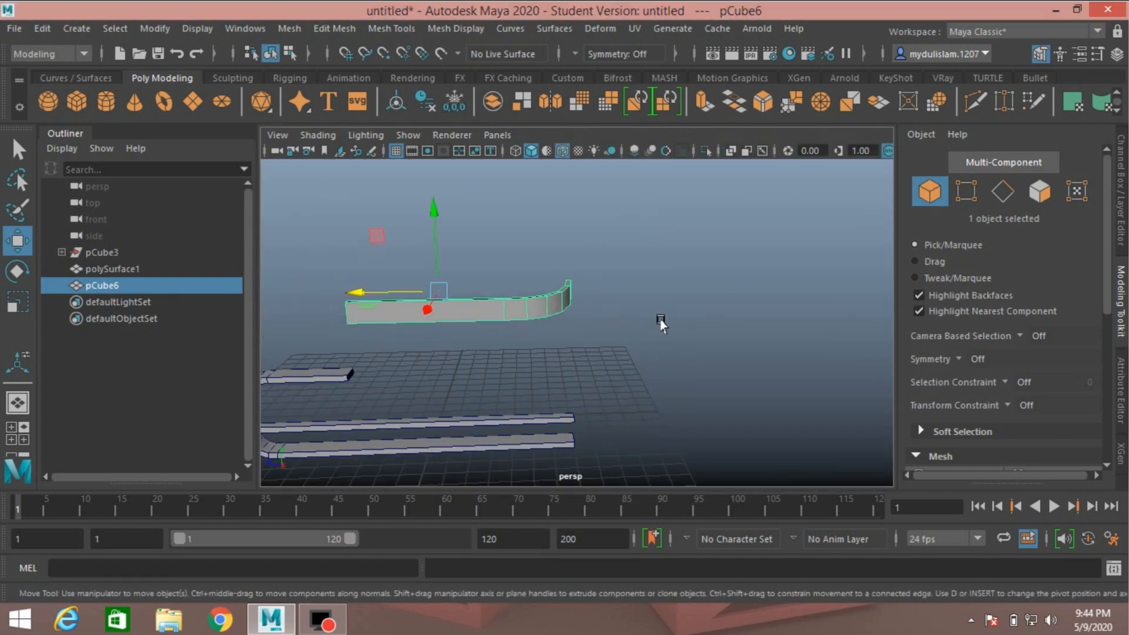
alt+drag(476, 382, 663, 347)
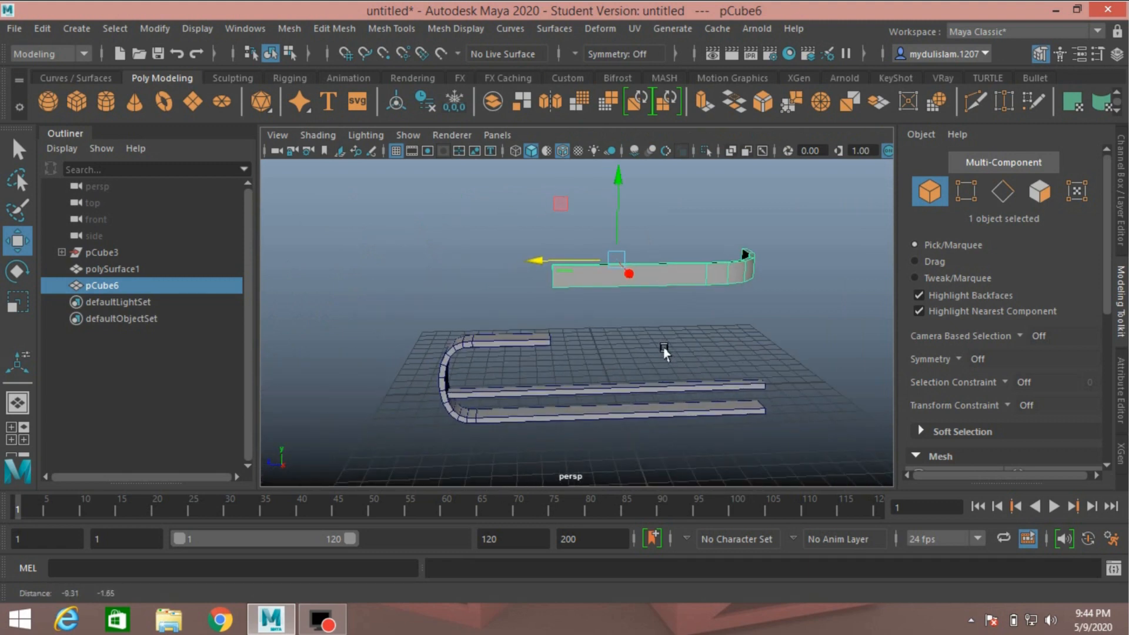
mouse_move(562, 335)
alt+mouse_down()
mouse_move(548, 365)
mouse_move(547, 345)
alt+mouse_up()
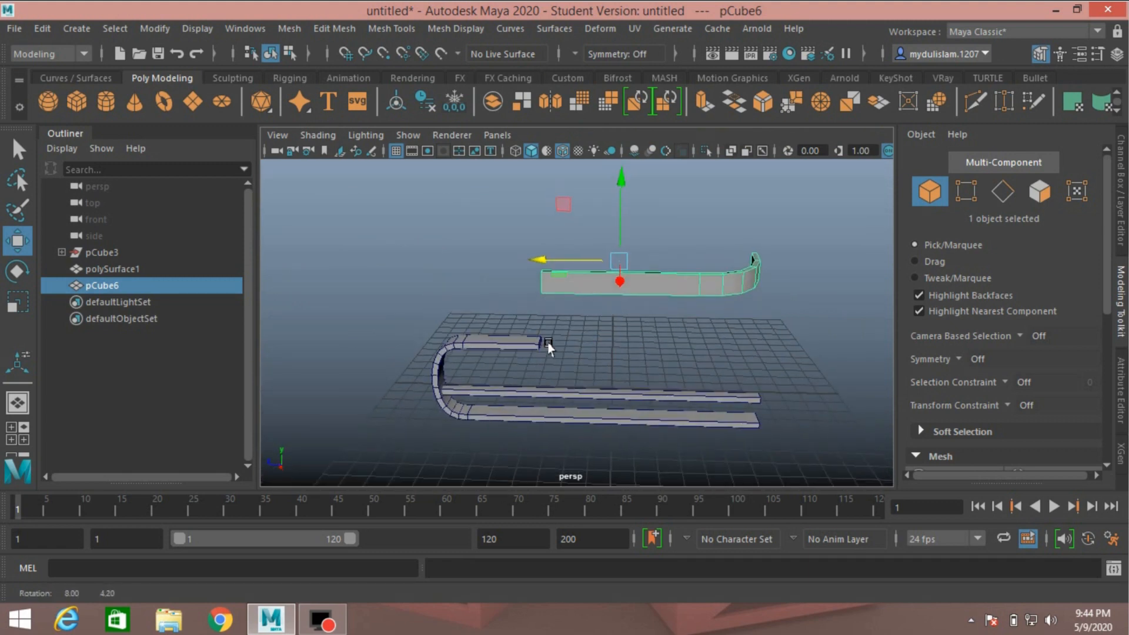
click(587, 393)
alt+drag(616, 360, 563, 364)
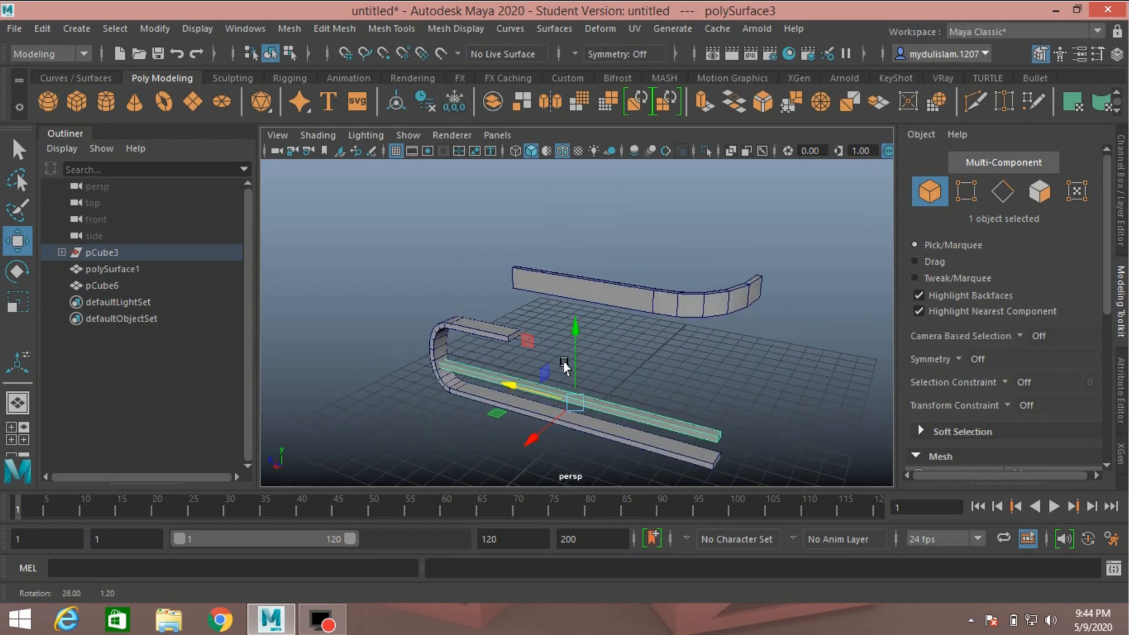
click(59, 252)
click(130, 286)
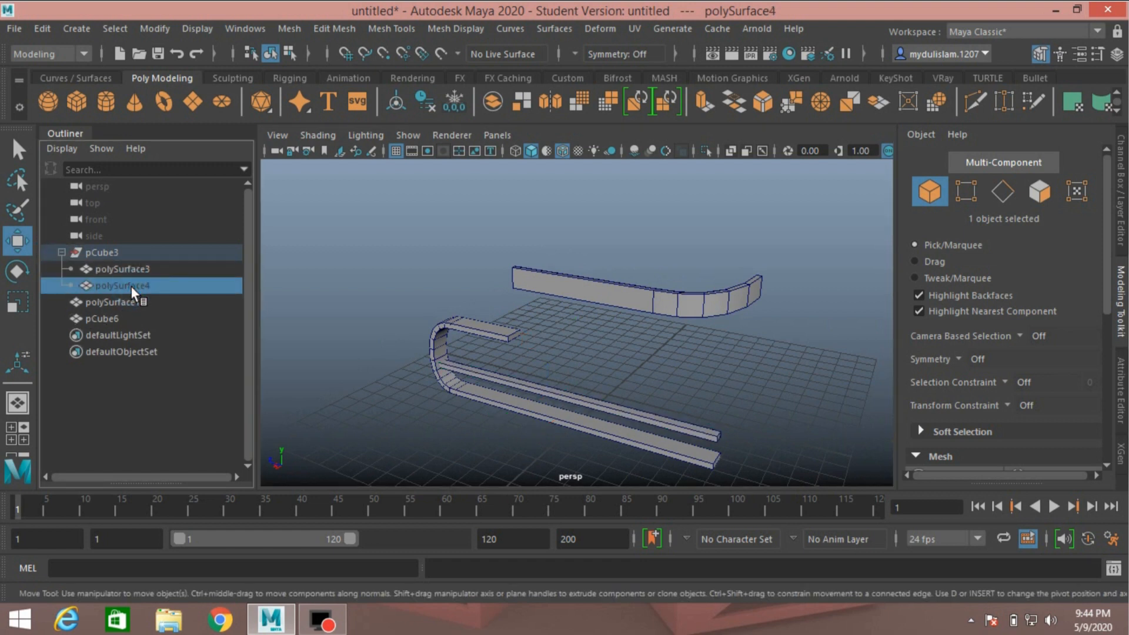
key(h)
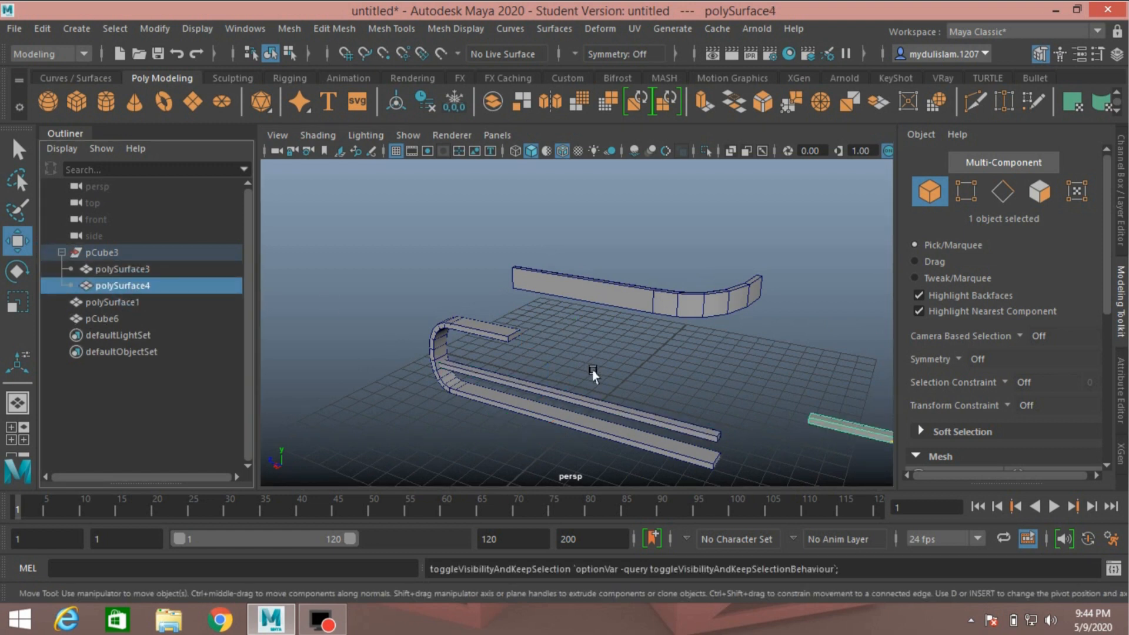
Set the unhidden bar's Translate Z to 0 and move it along X to about 2.697, close beside the bridged bars.
click(1120, 241)
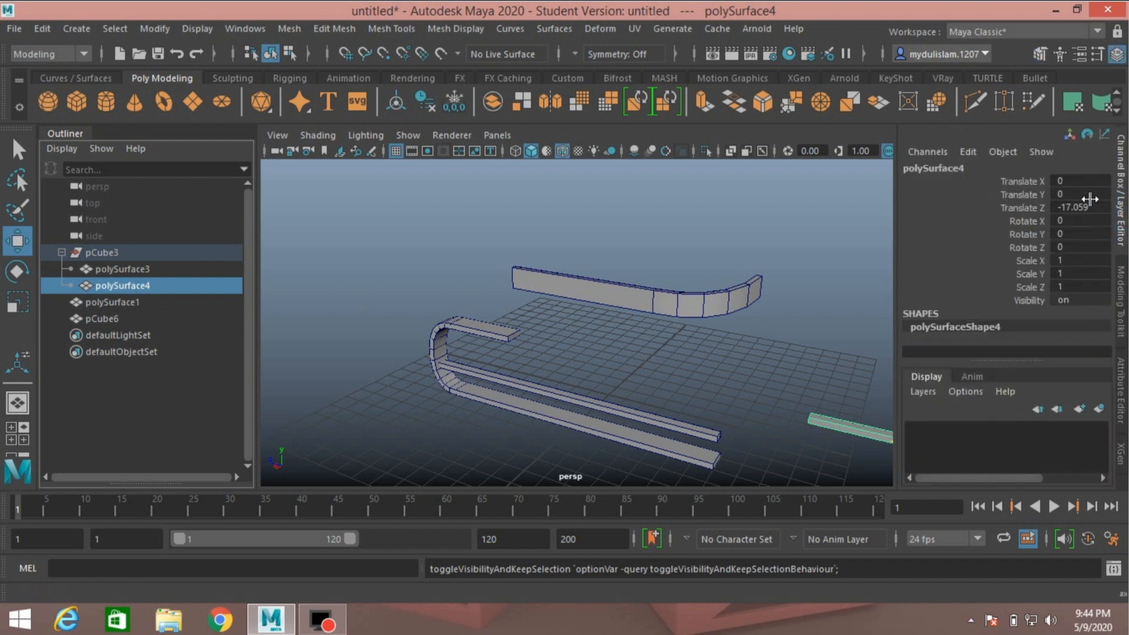
double_click(1089, 208)
key(Return)
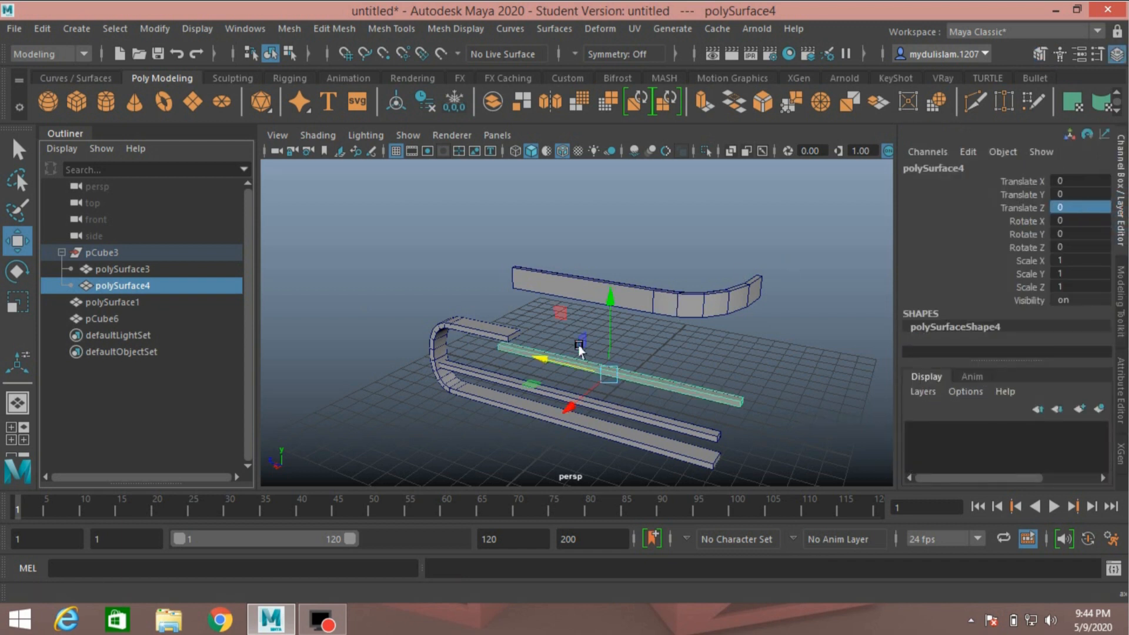
alt+drag(507, 357, 410, 345)
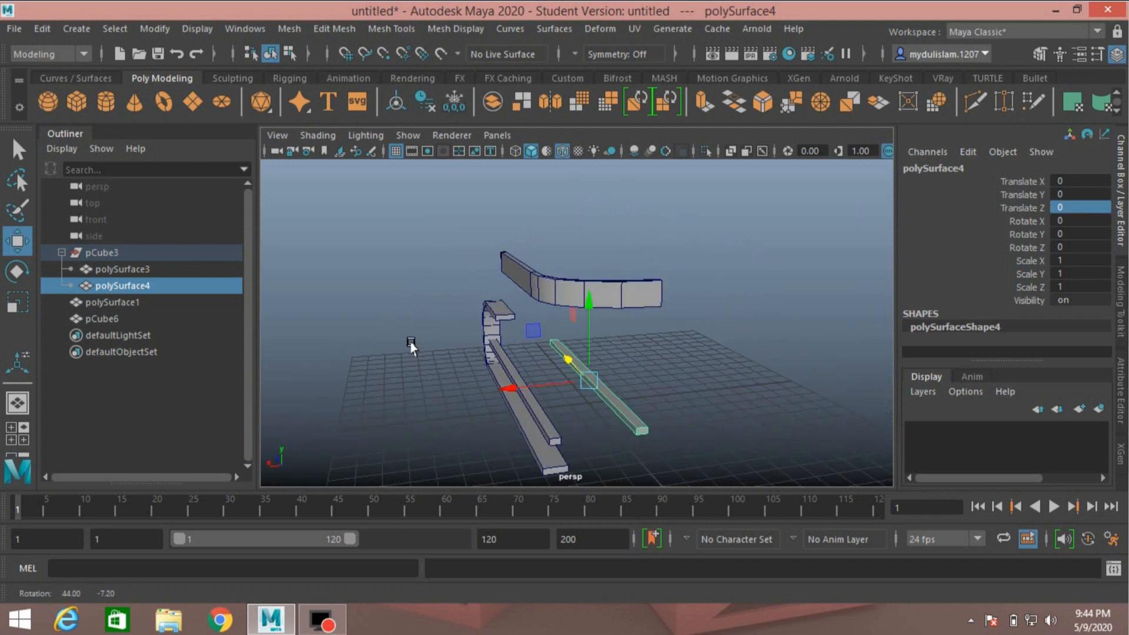
drag(526, 389, 454, 398)
alt+drag(576, 385, 811, 379)
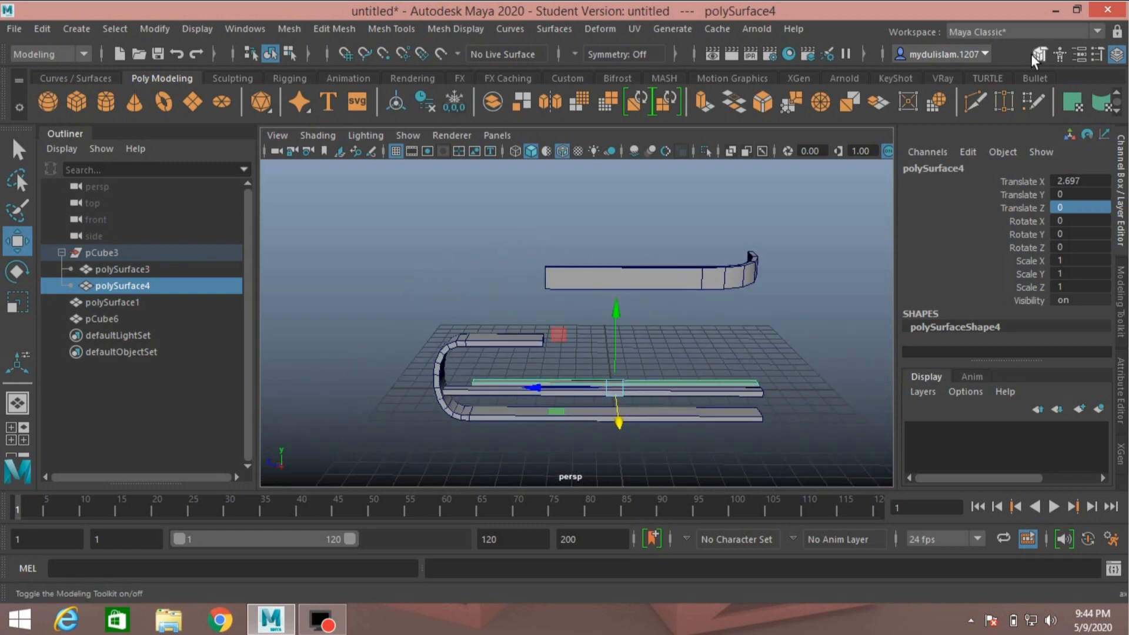
Shorten the bar in the side view by moving its four end vertices nearest the curve along Z to about 2.882.
click(1033, 53)
click(966, 191)
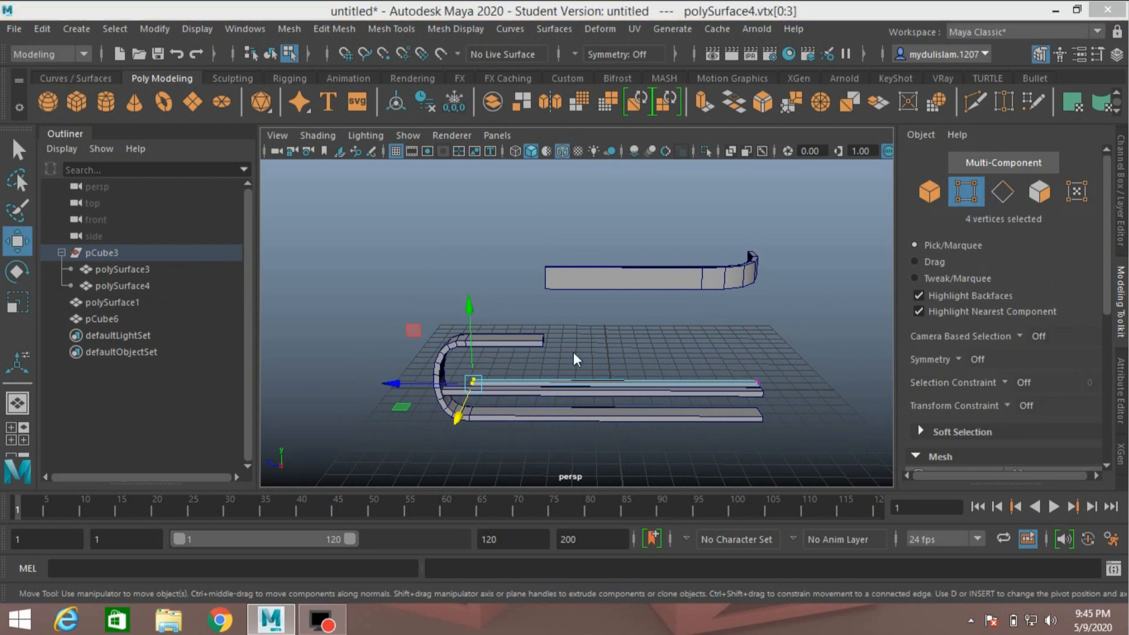
key(space)
key(space)
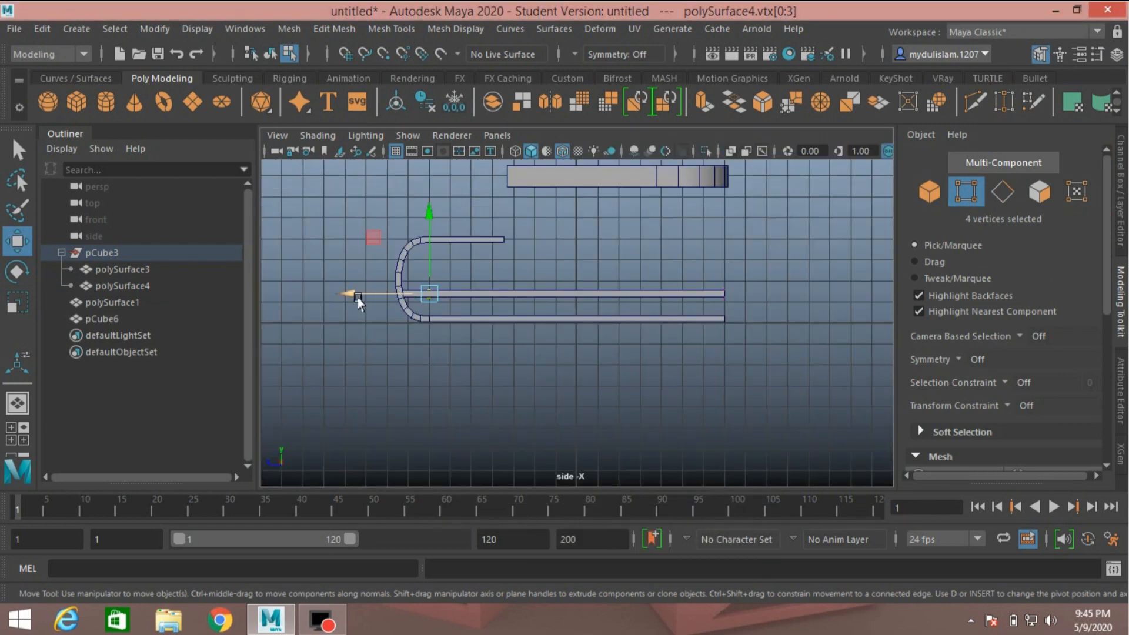
drag(349, 297, 435, 320)
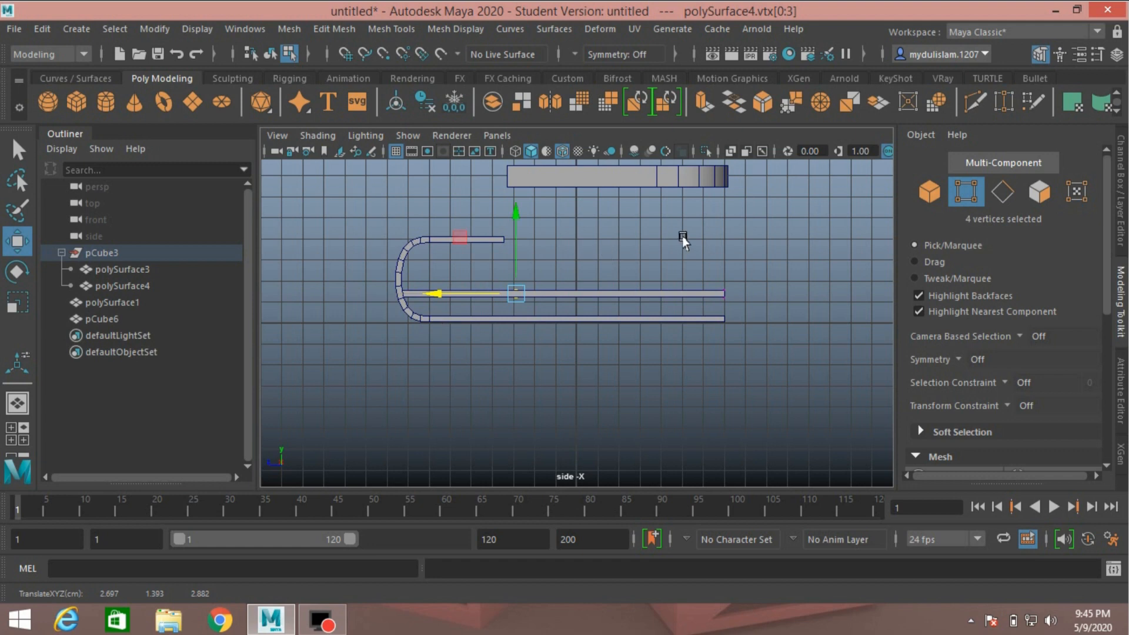
Widen the bar in the top view by moving the four vertices of its outer long side along X, away from the curved bars.
key(space)
key(space)
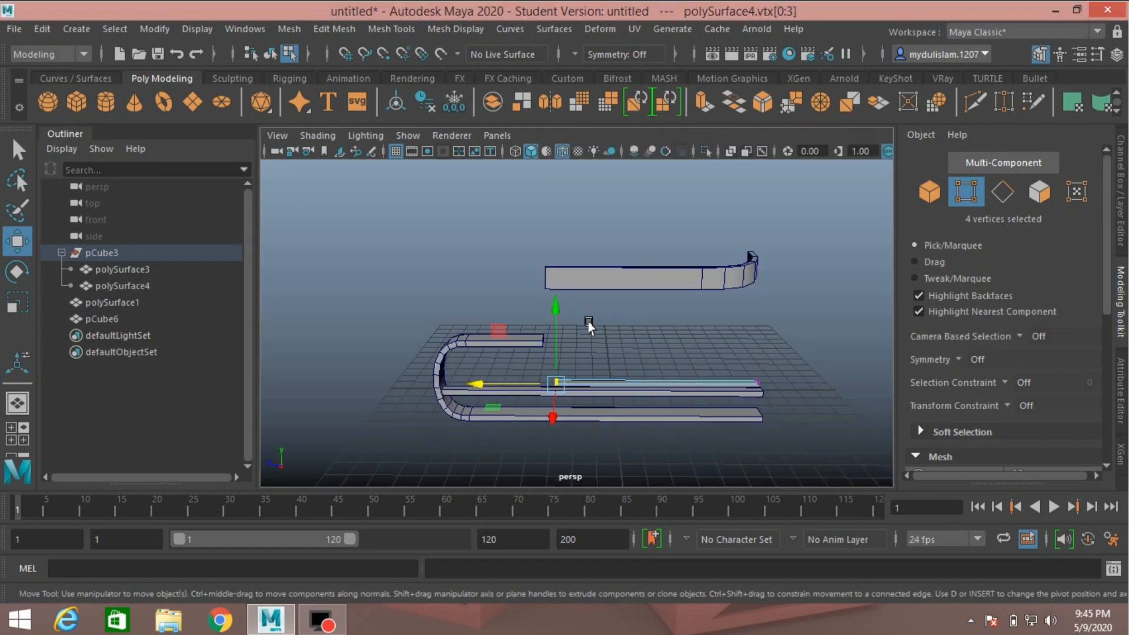
alt+drag(556, 289, 761, 390)
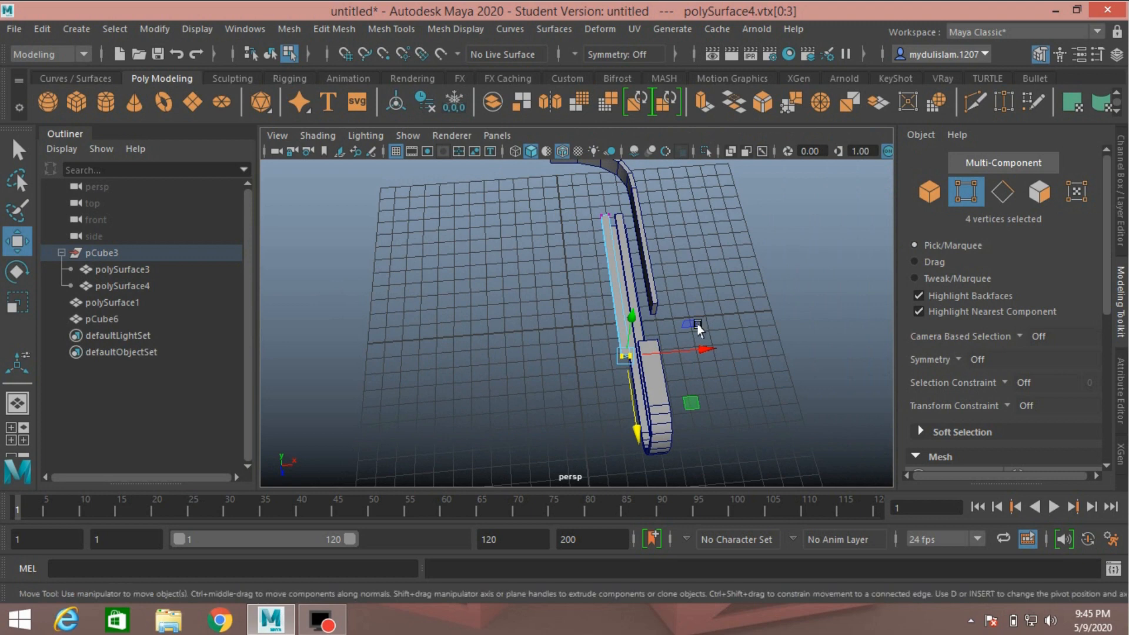
key(space)
key(space)
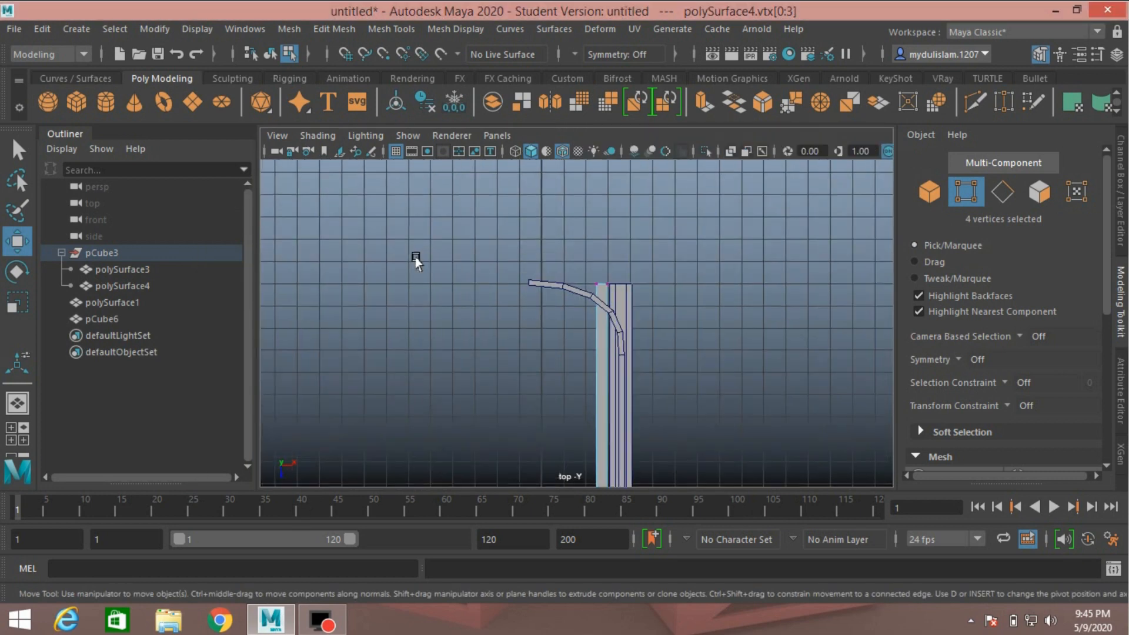
alt+middle_drag(494, 406, 501, 321)
drag(505, 191, 592, 417)
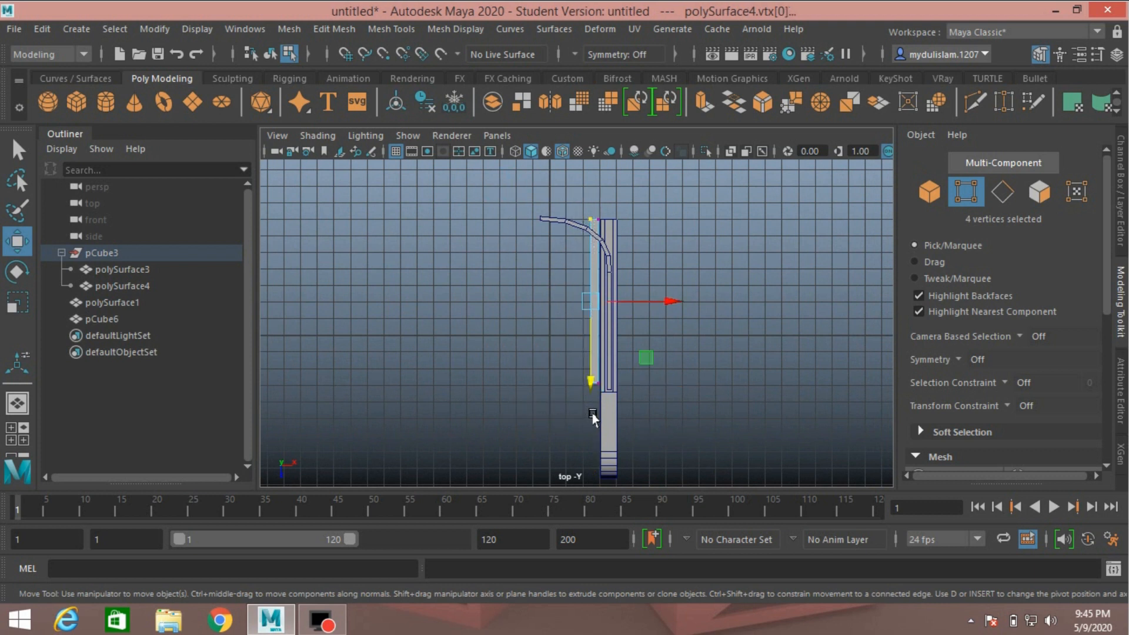
drag(670, 300, 658, 316)
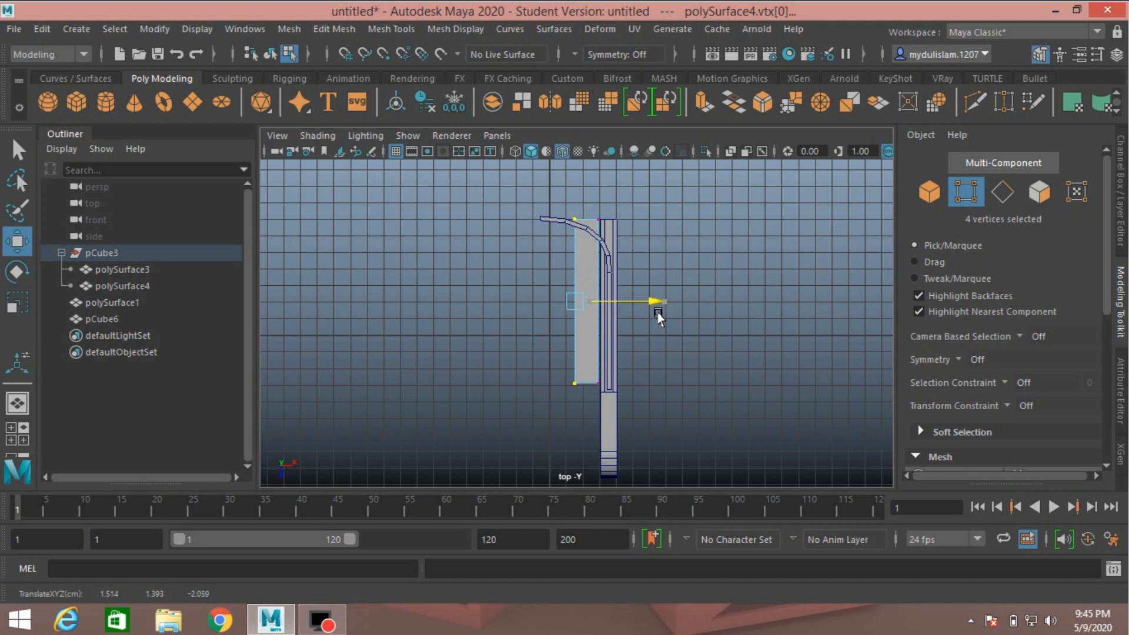
drag(659, 317, 653, 316)
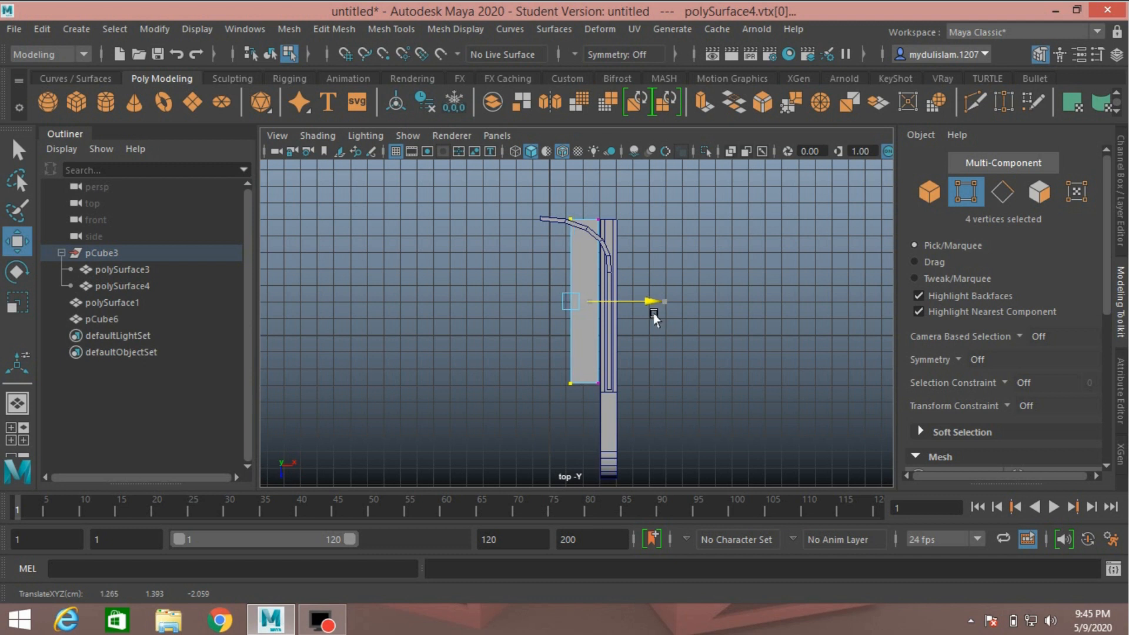
drag(654, 315, 654, 316)
Return to object selection and examine the widened bar against the curved bars from several perspective angles.
click(917, 196)
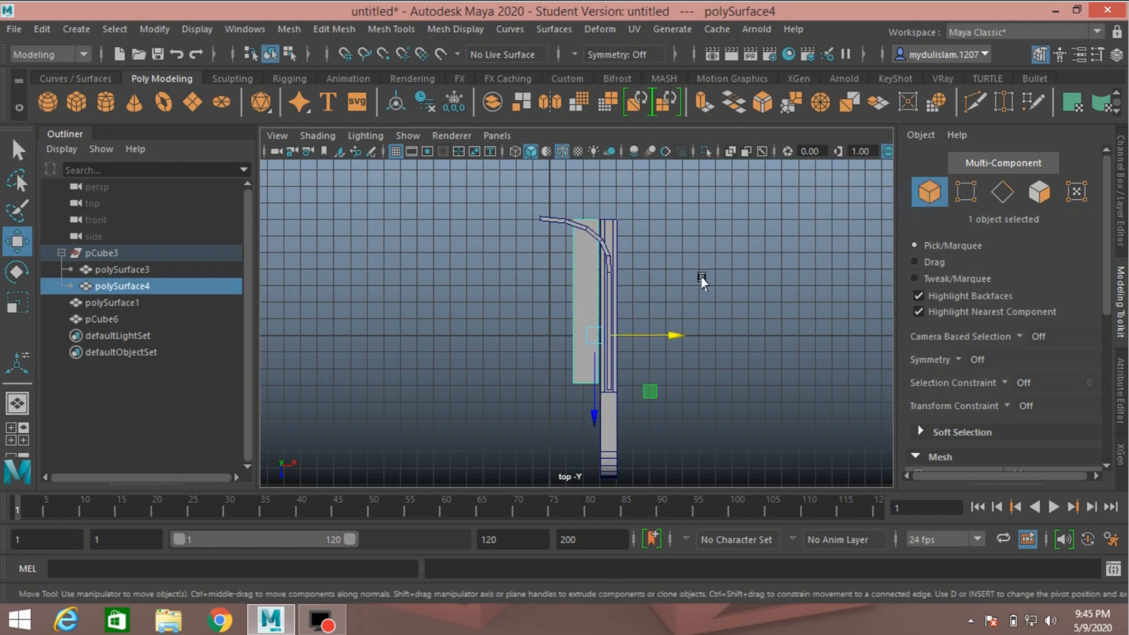
alt+click(764, 272)
key(space)
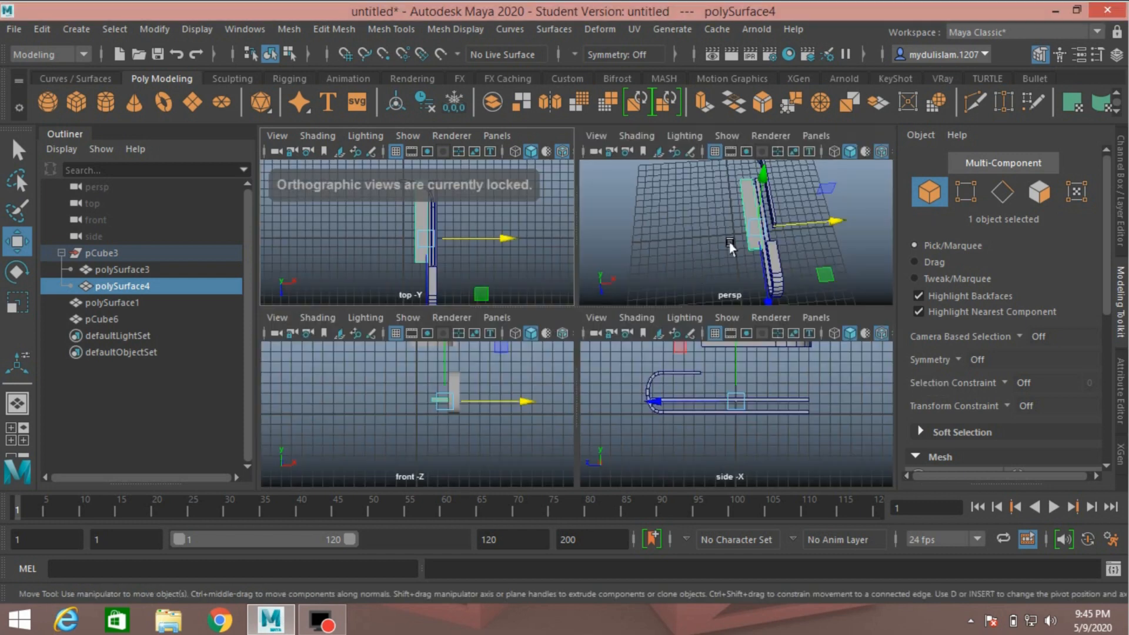
key(space)
mouse_move(694, 307)
alt+mouse_down()
mouse_move(651, 314)
mouse_move(542, 272)
mouse_move(539, 244)
alt+mouse_up()
scroll(579, 318, up, 5)
alt+middle_drag(579, 317, 580, 253)
scroll(580, 253, down, 3)
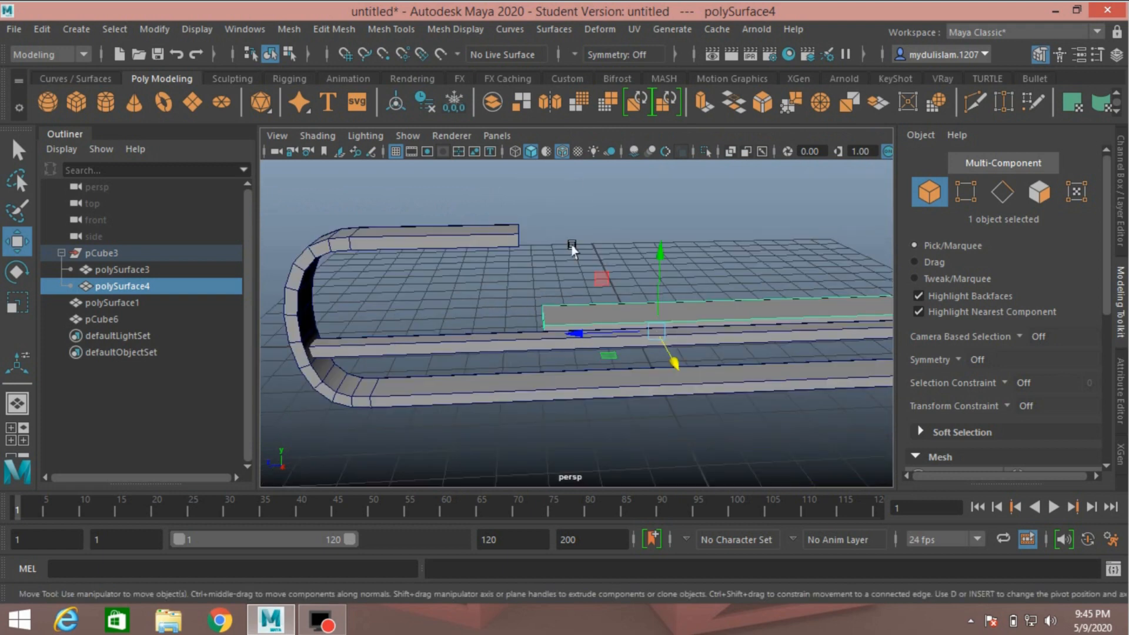
alt+drag(574, 245, 783, 235)
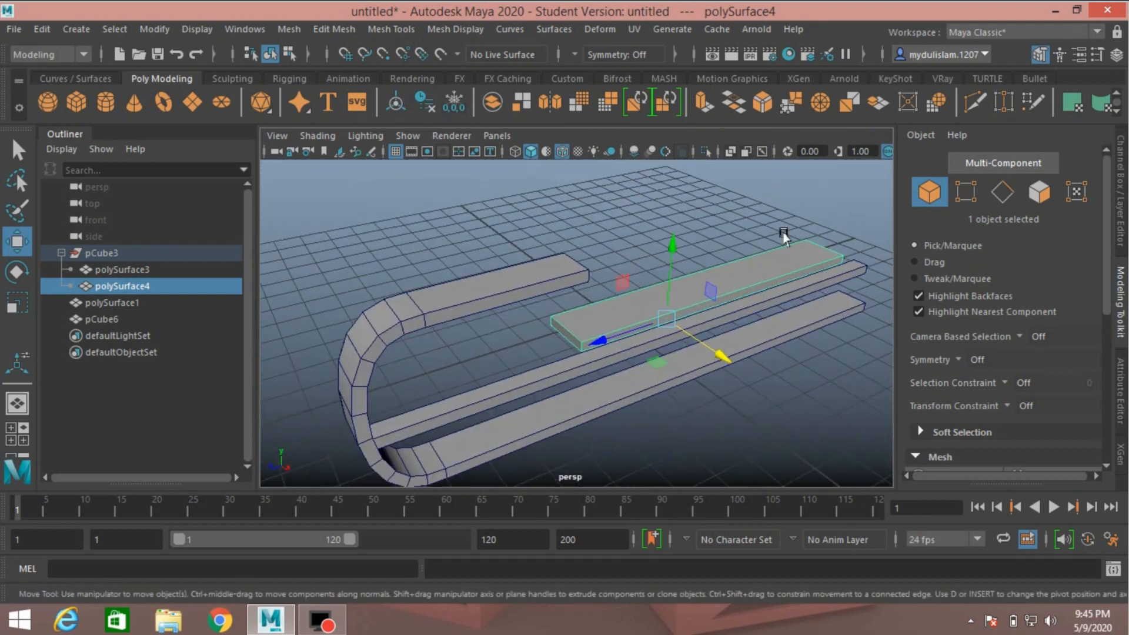
Bevel the widened bar's four vertical corner edges and increase the bevel segments to round the corners.
click(1001, 192)
click(577, 347)
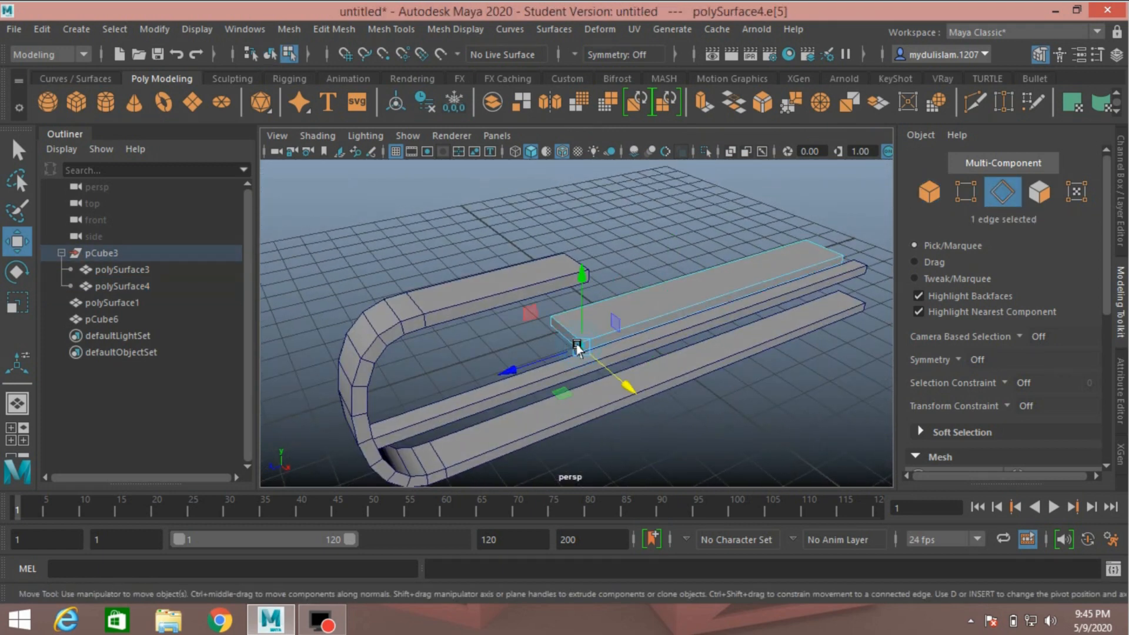
alt+drag(470, 352, 665, 355)
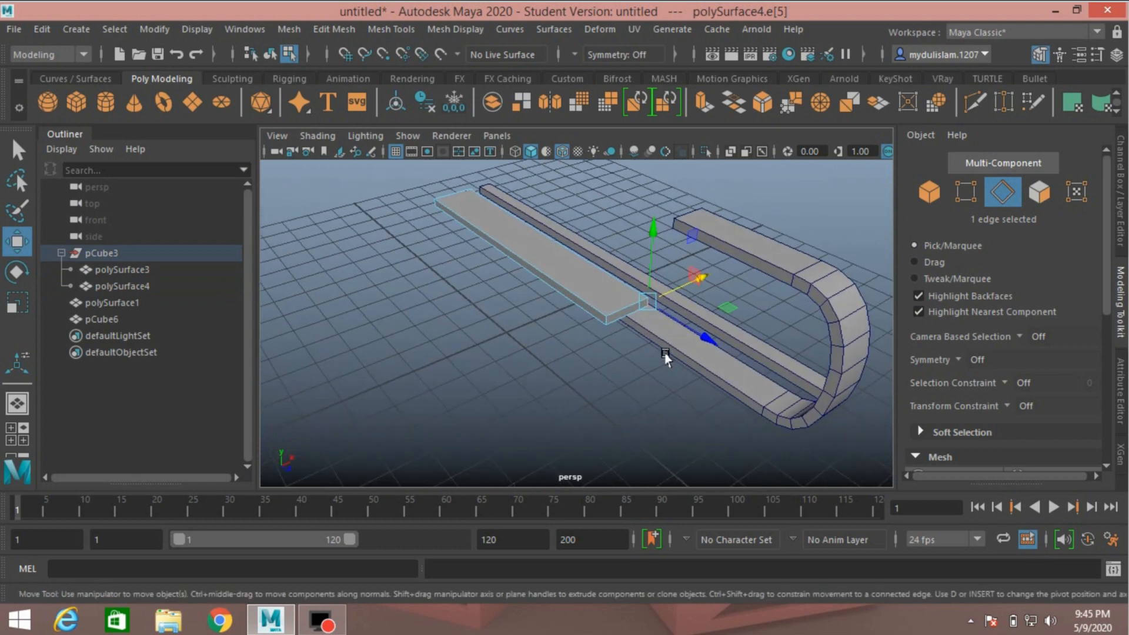
shift+click(604, 318)
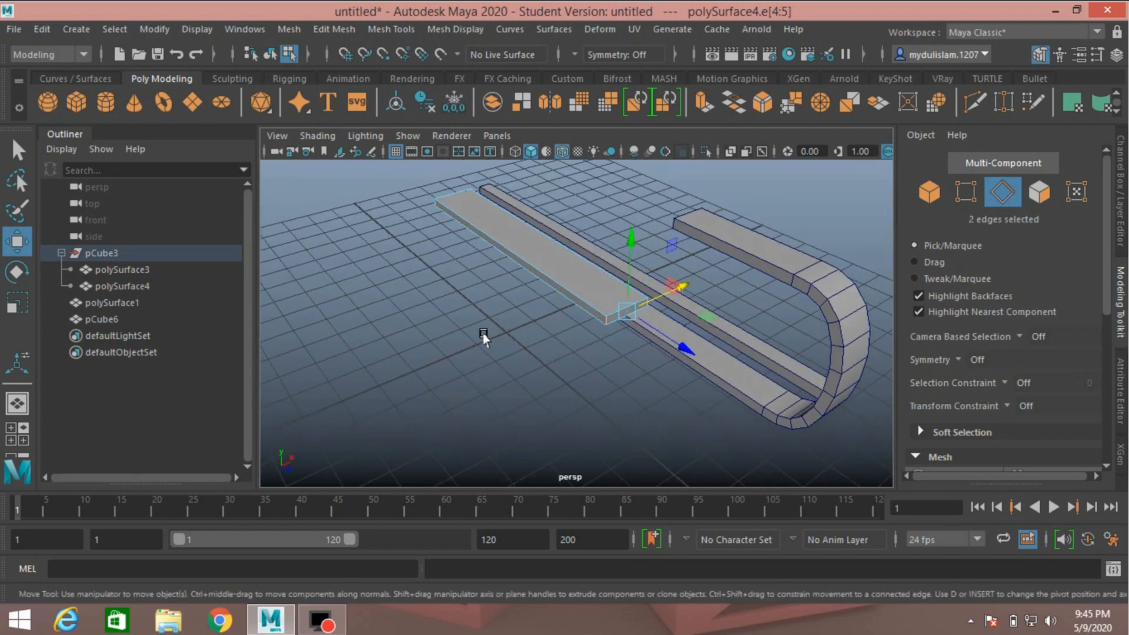
alt+drag(483, 337, 774, 302)
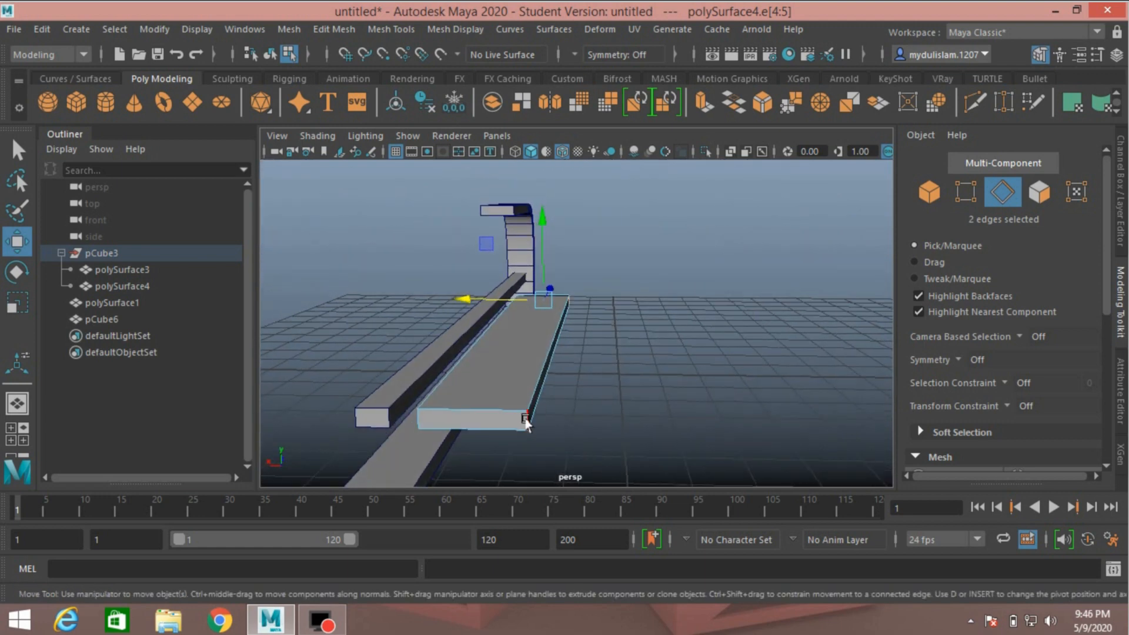
shift+click(526, 419)
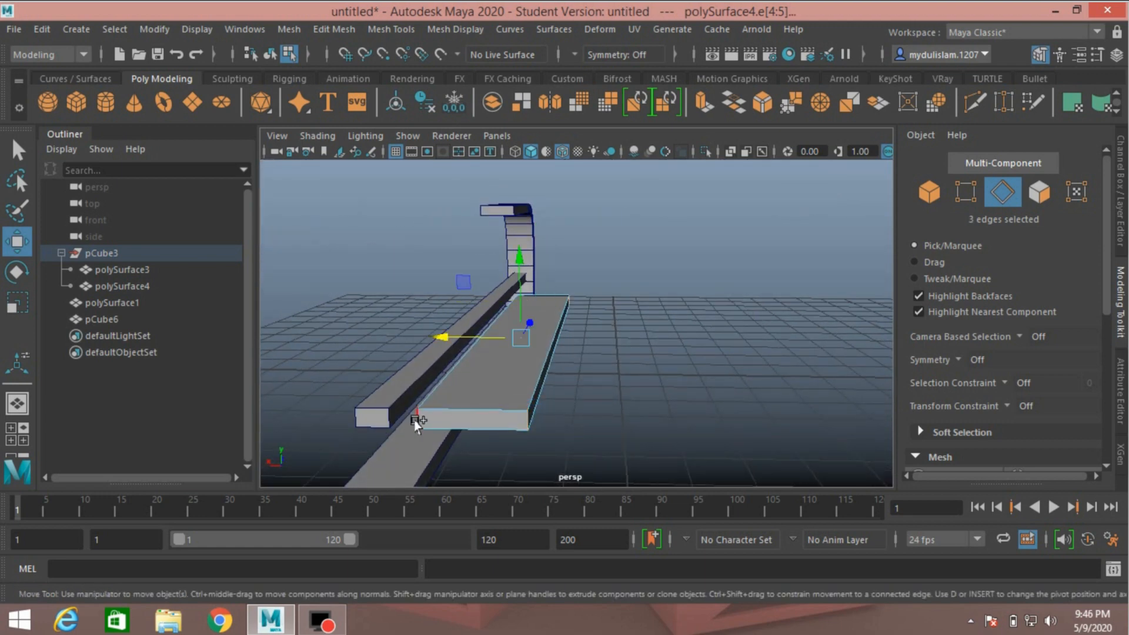
click(345, 27)
click(351, 94)
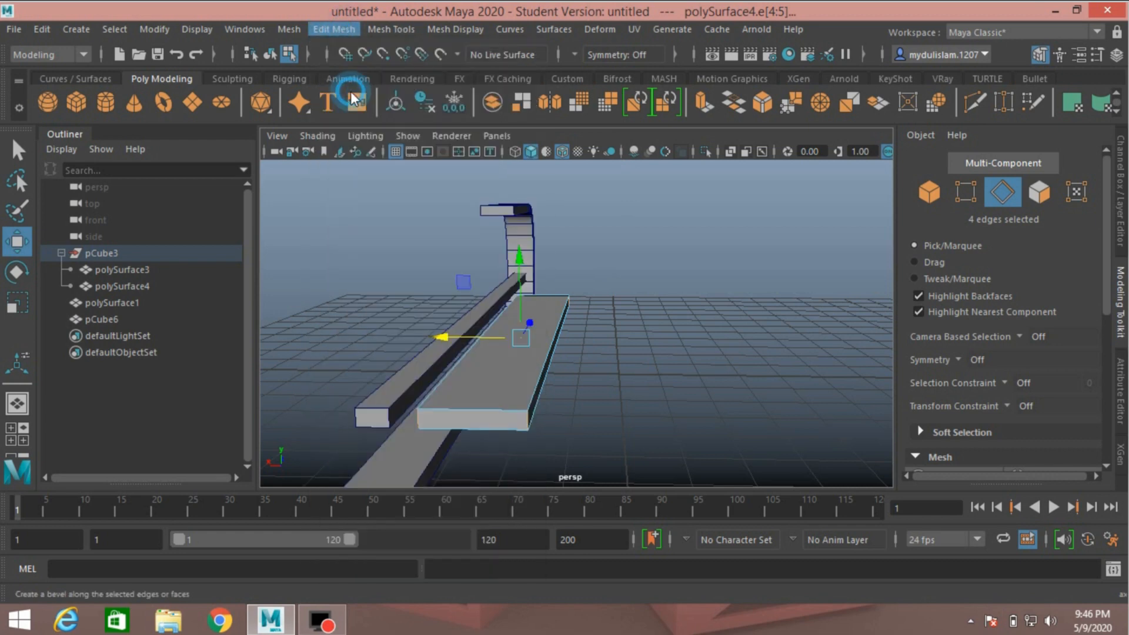
alt+drag(685, 335, 397, 347)
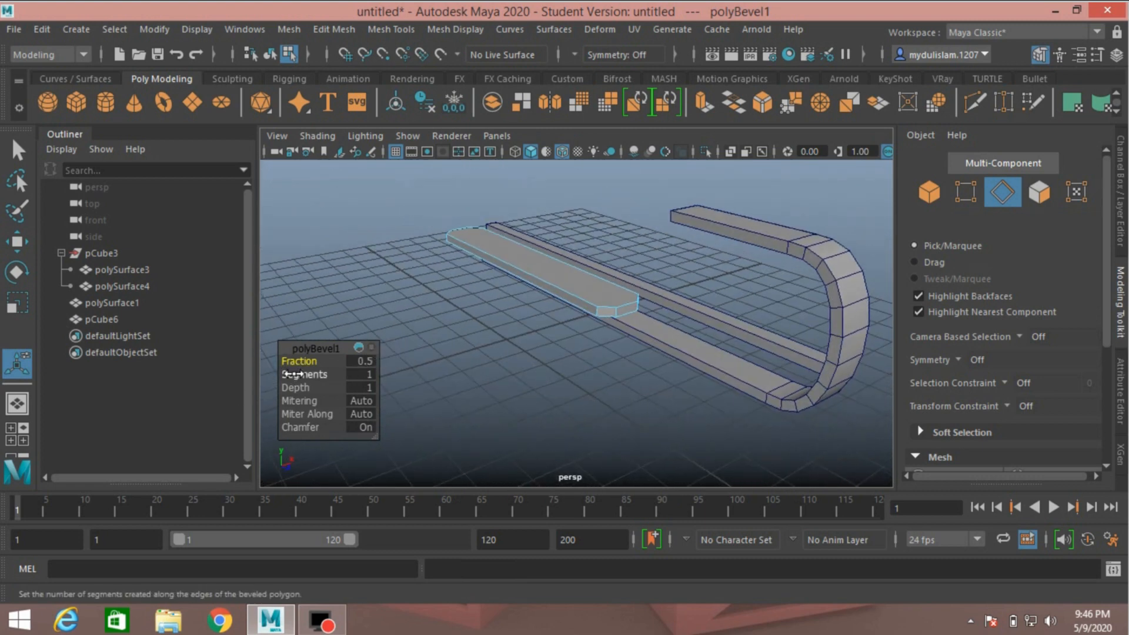
drag(293, 374, 304, 375)
Return to object selection and delete the construction history of the rounded bar.
click(930, 194)
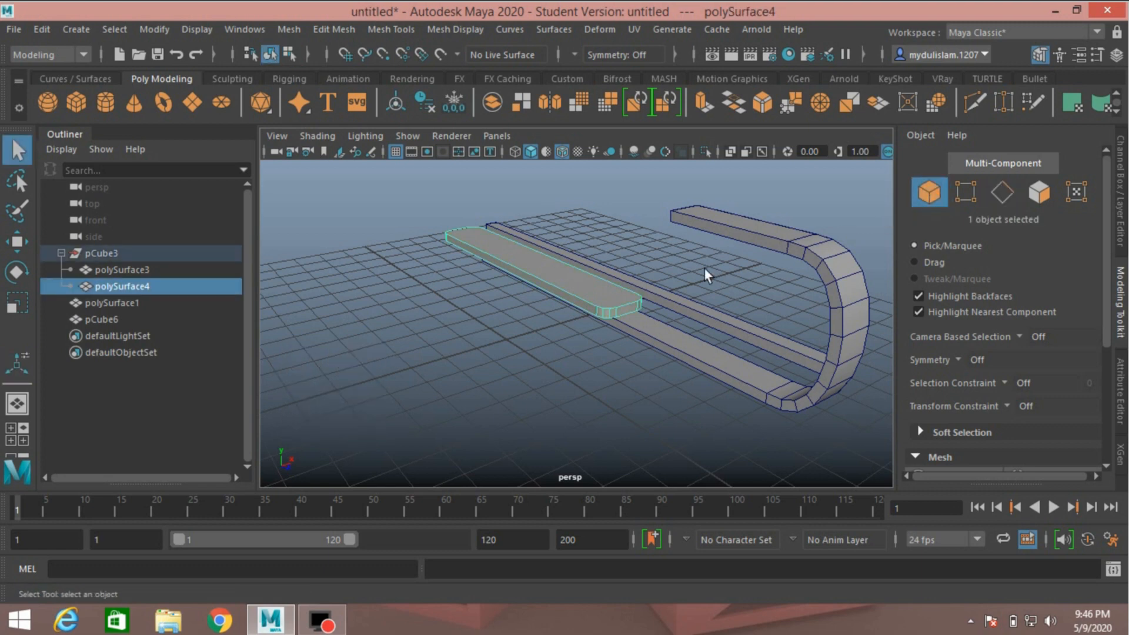
alt+drag(703, 267, 624, 292)
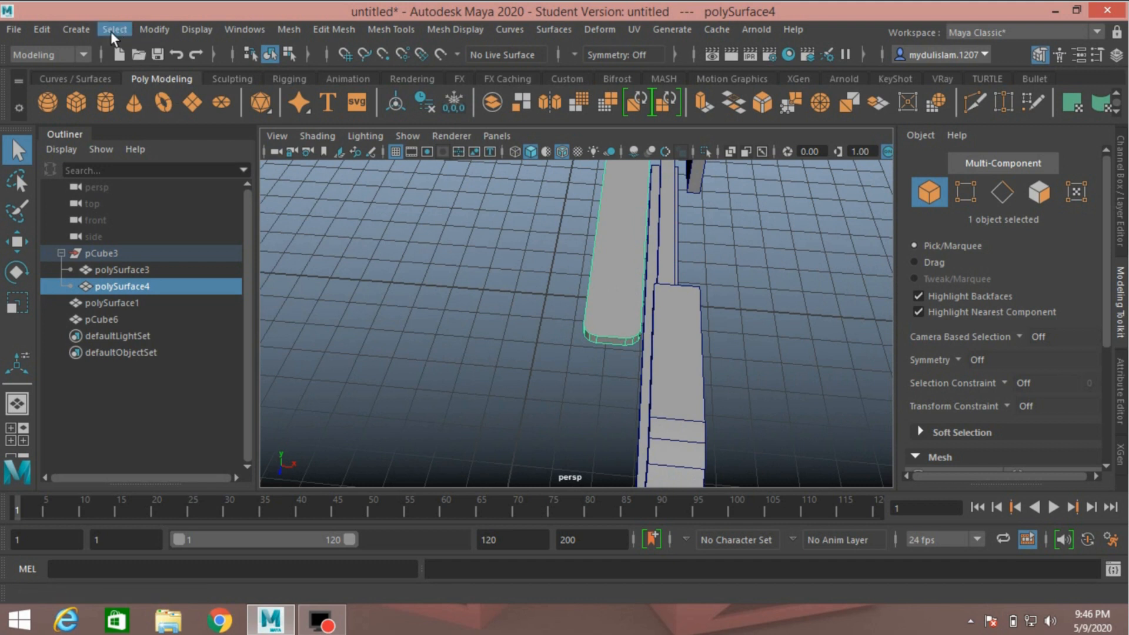
click(38, 30)
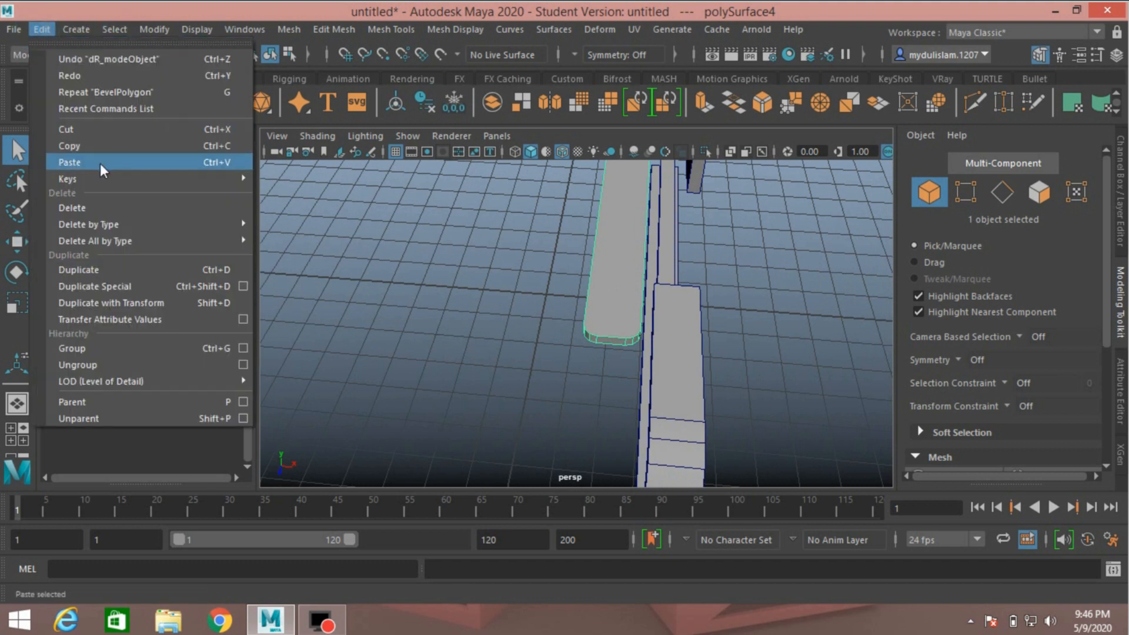
mouse_move(210, 223)
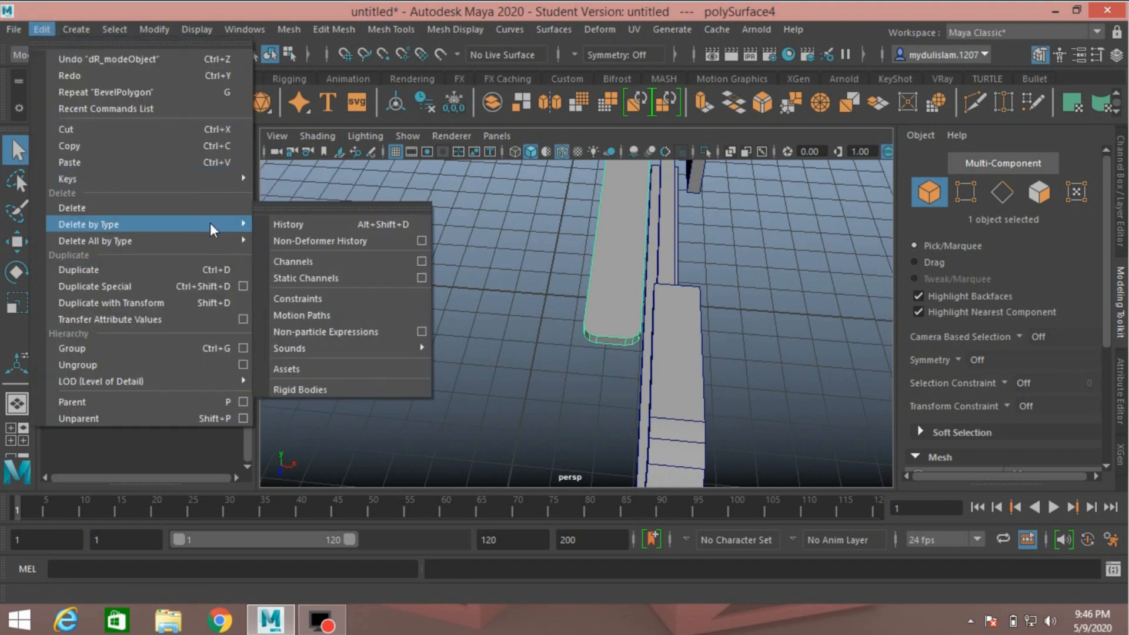
click(277, 224)
Duplicate the rounded bar and move the copy along X to about 0.903 in the top view, leaving a narrow gap between them.
key(space)
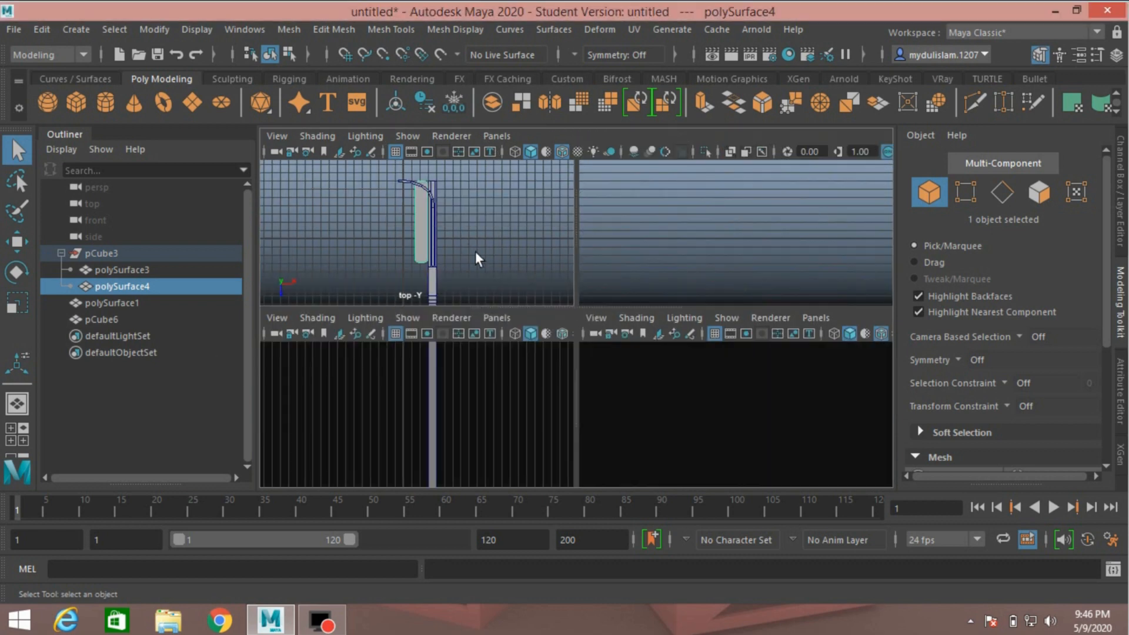
key(space)
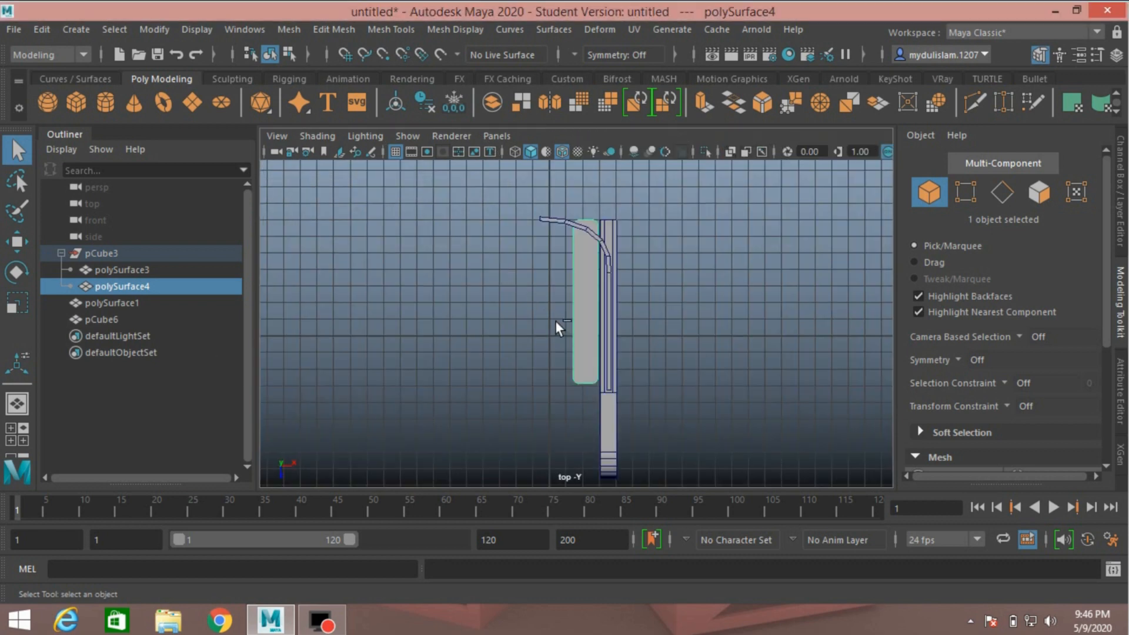
key(ctrl+d)
click(17, 241)
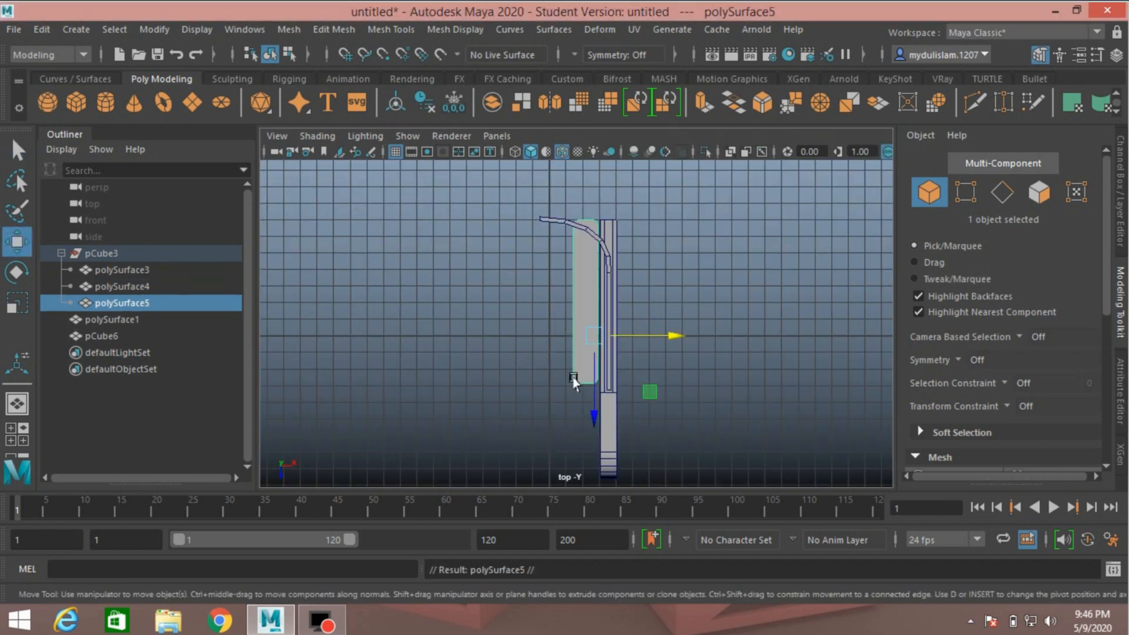
drag(668, 343, 643, 351)
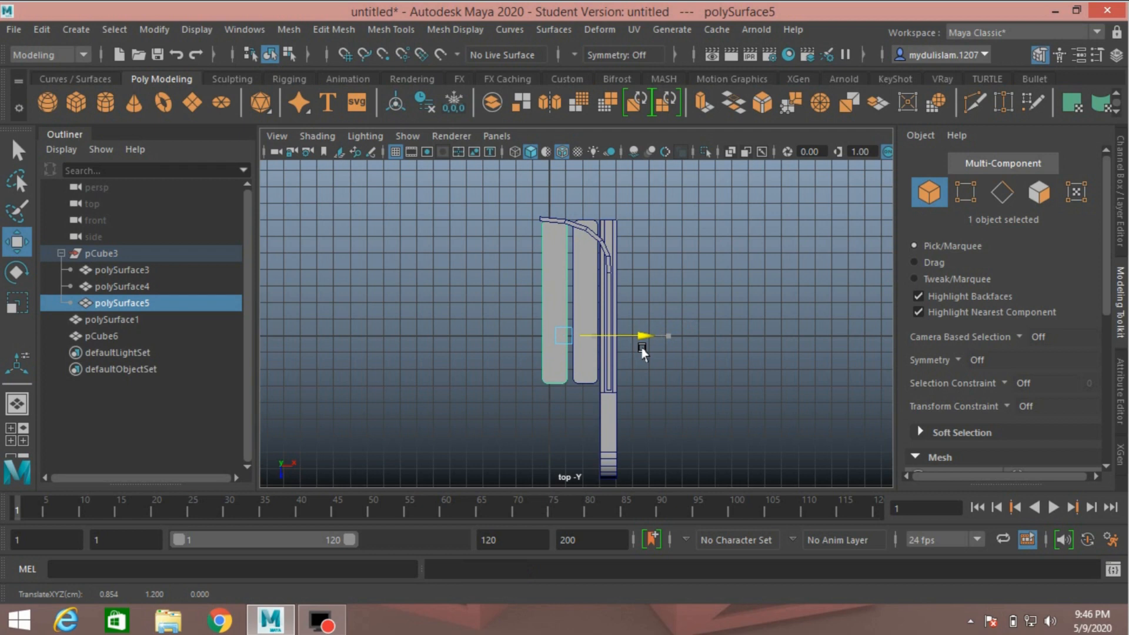
drag(643, 352, 643, 353)
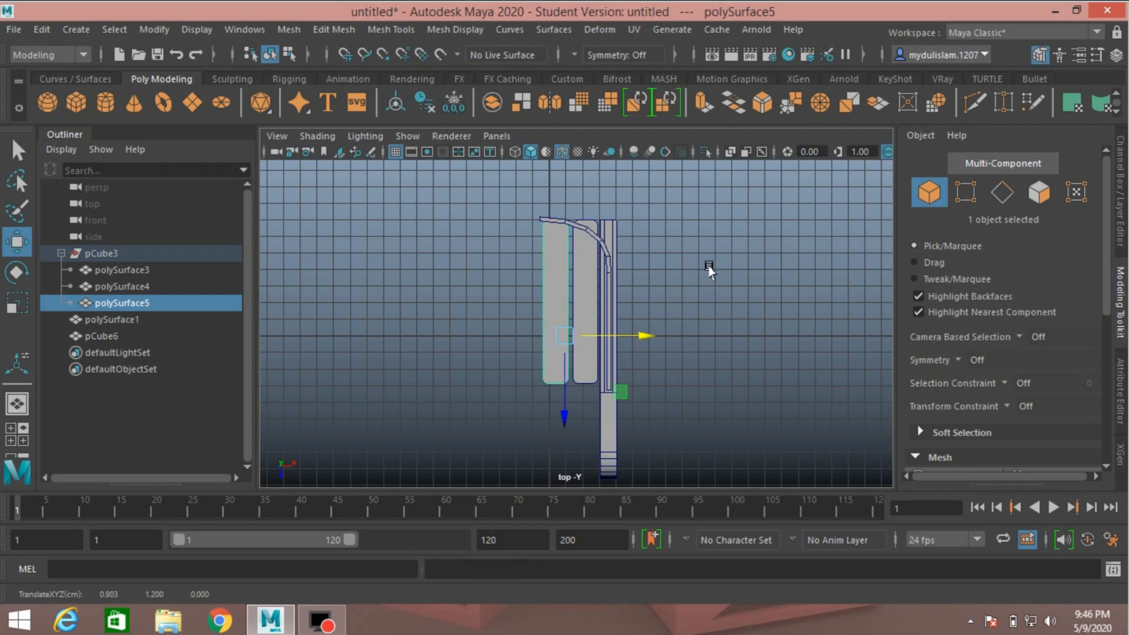
key(space)
key(space)
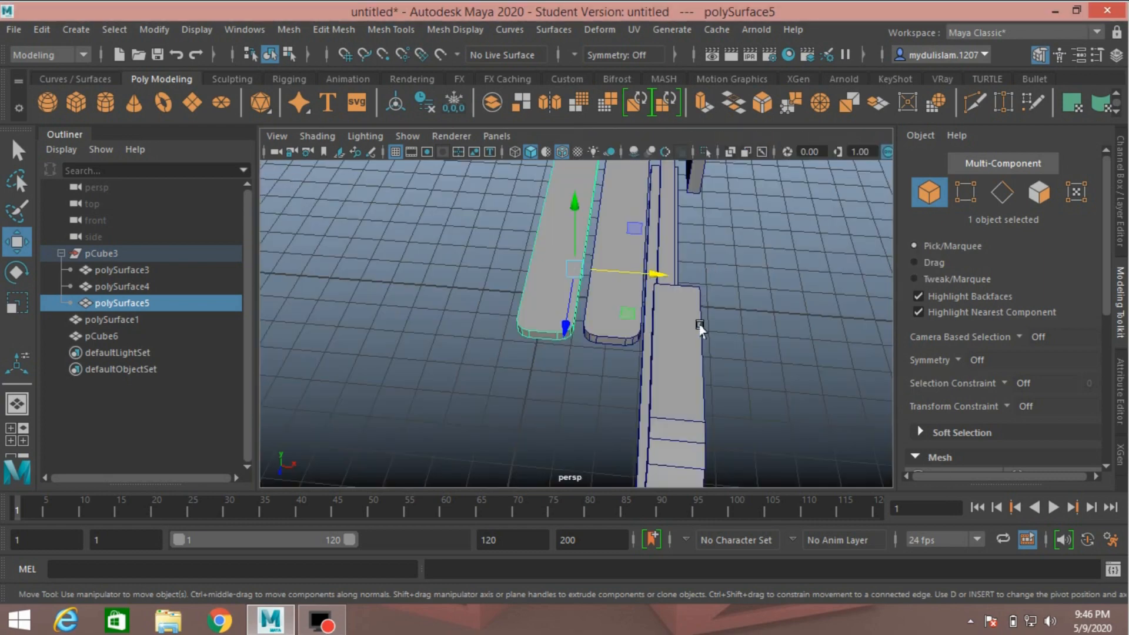
Bevel the four vertical corner edges at both ends of the large curved bar and increase the bevel segments.
alt+drag(715, 333, 611, 305)
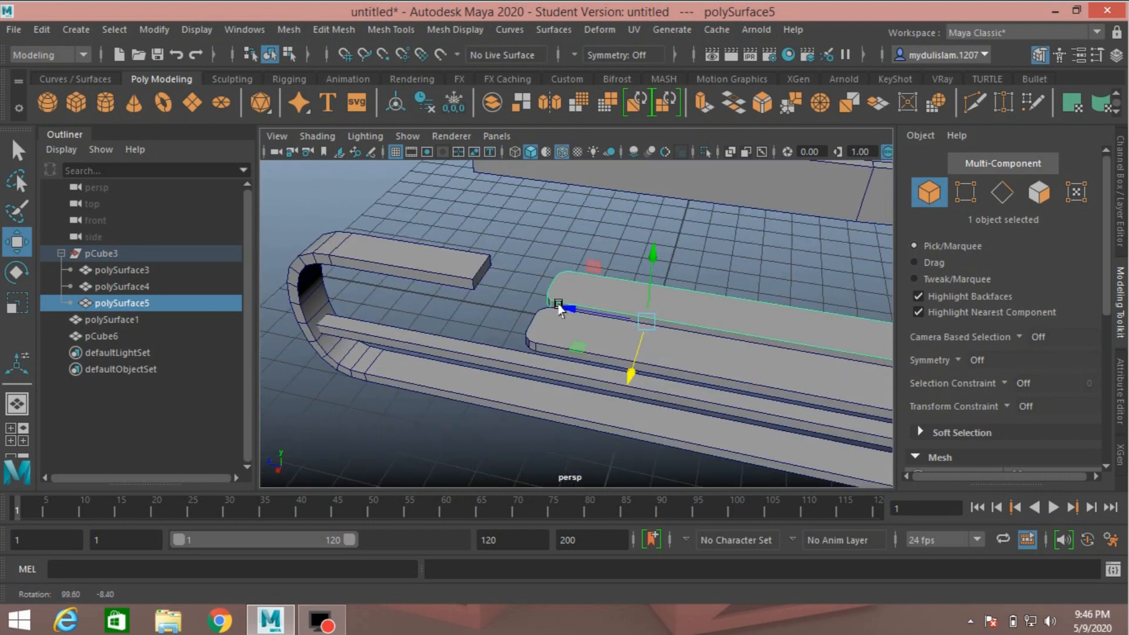
click(371, 268)
click(1001, 193)
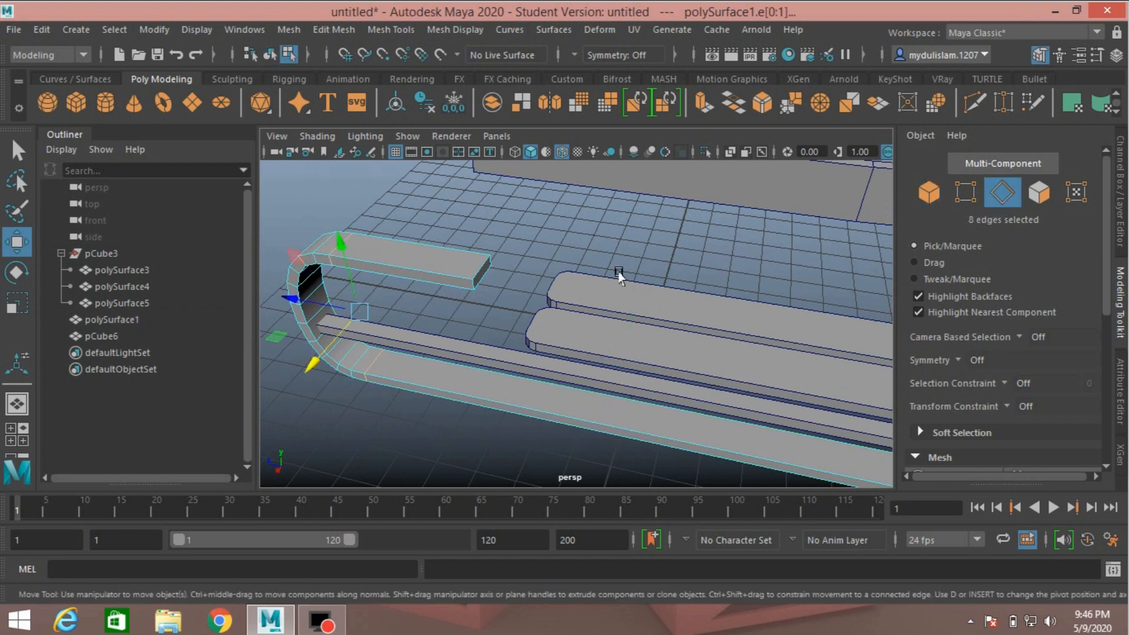
click(479, 281)
alt+drag(479, 281, 516, 270)
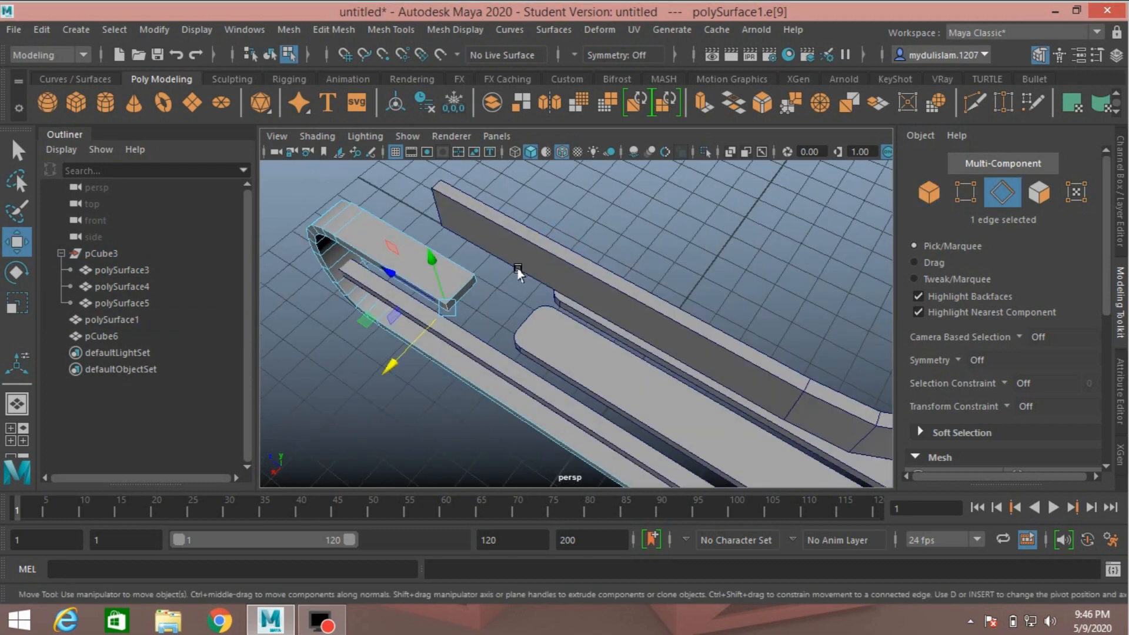
shift+click(473, 278)
scroll(501, 357, down, 3)
scroll(539, 357, down, 3)
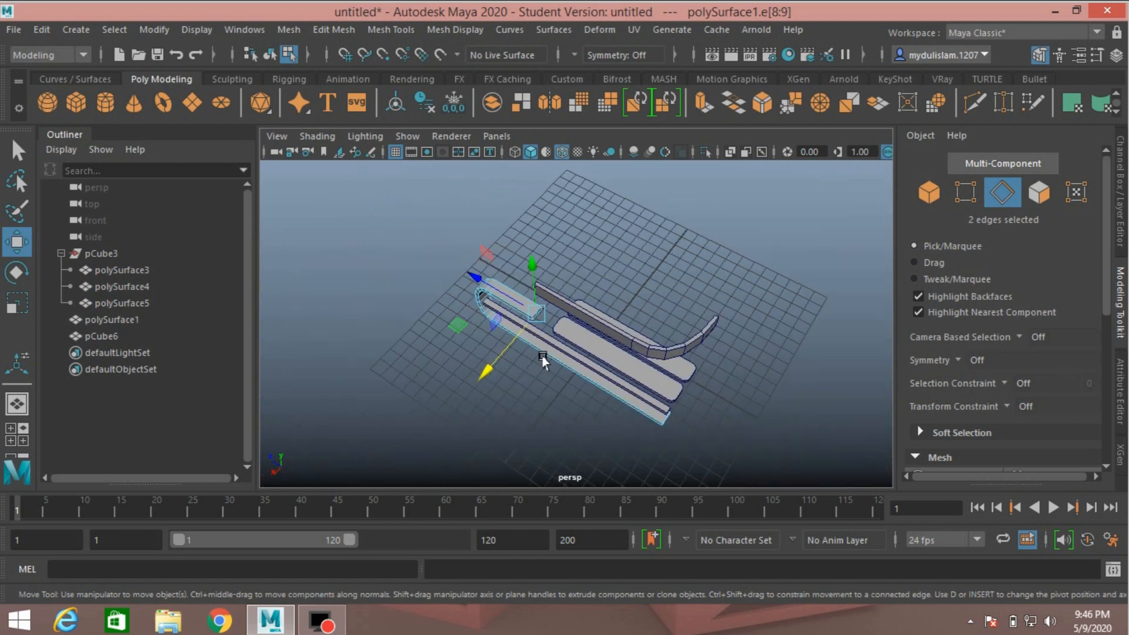
alt+drag(542, 353, 594, 353)
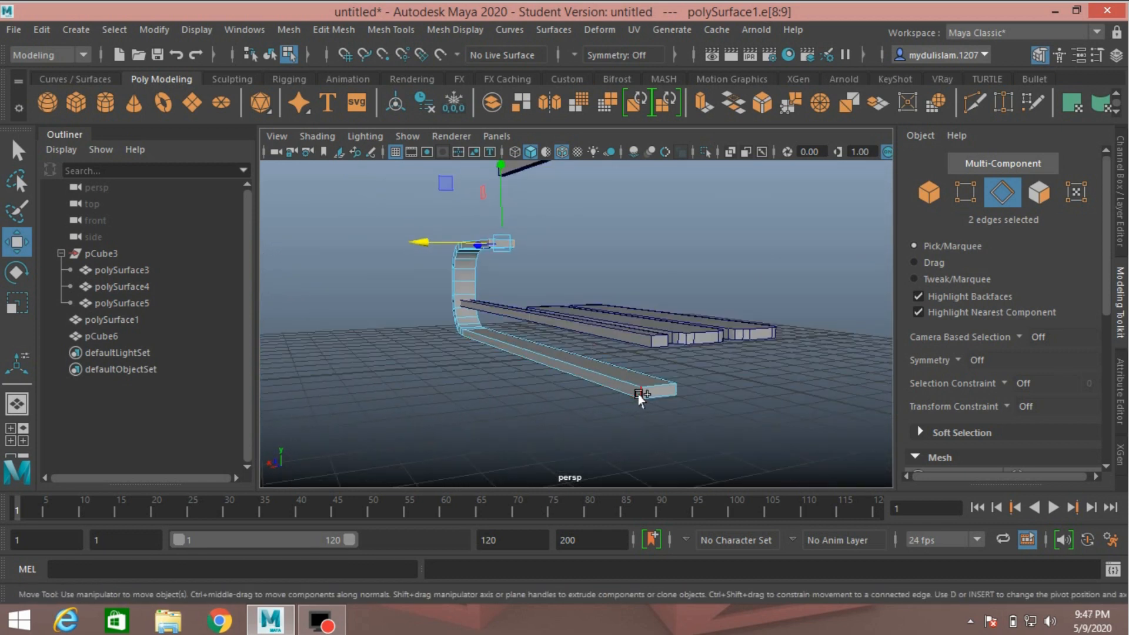
shift+click(679, 392)
shift+click(674, 390)
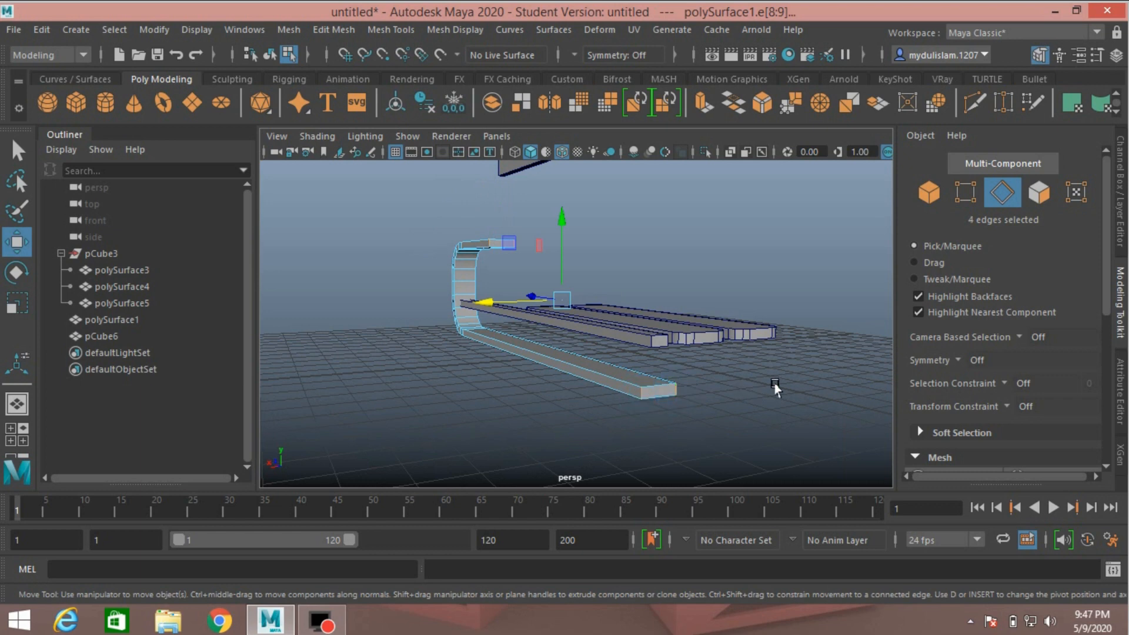
alt+drag(407, 399, 458, 397)
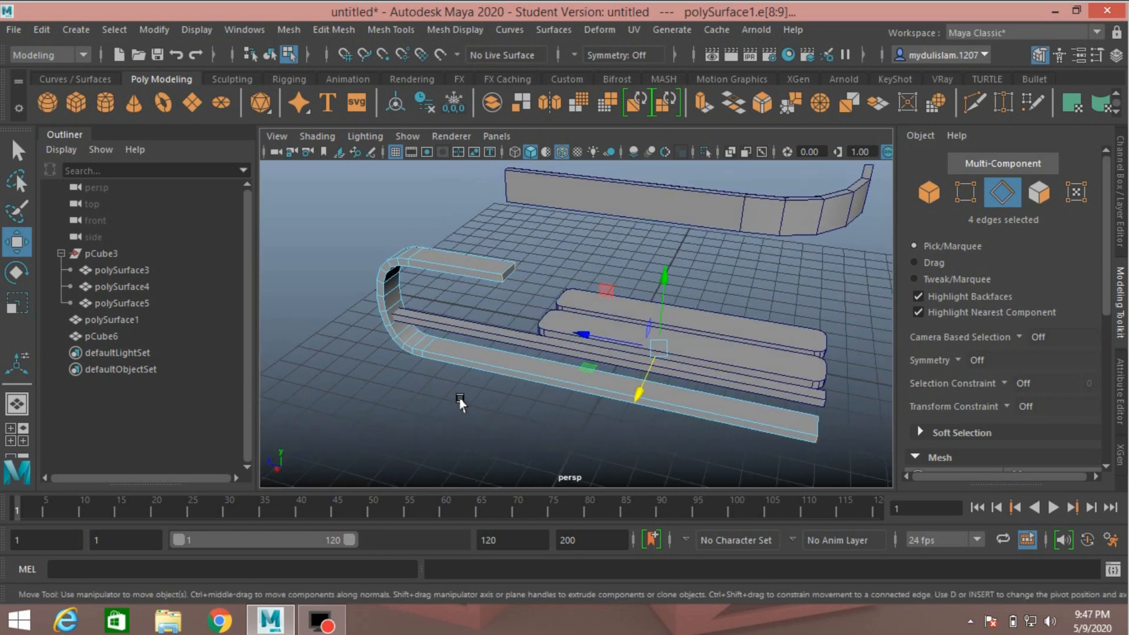
click(345, 30)
click(352, 87)
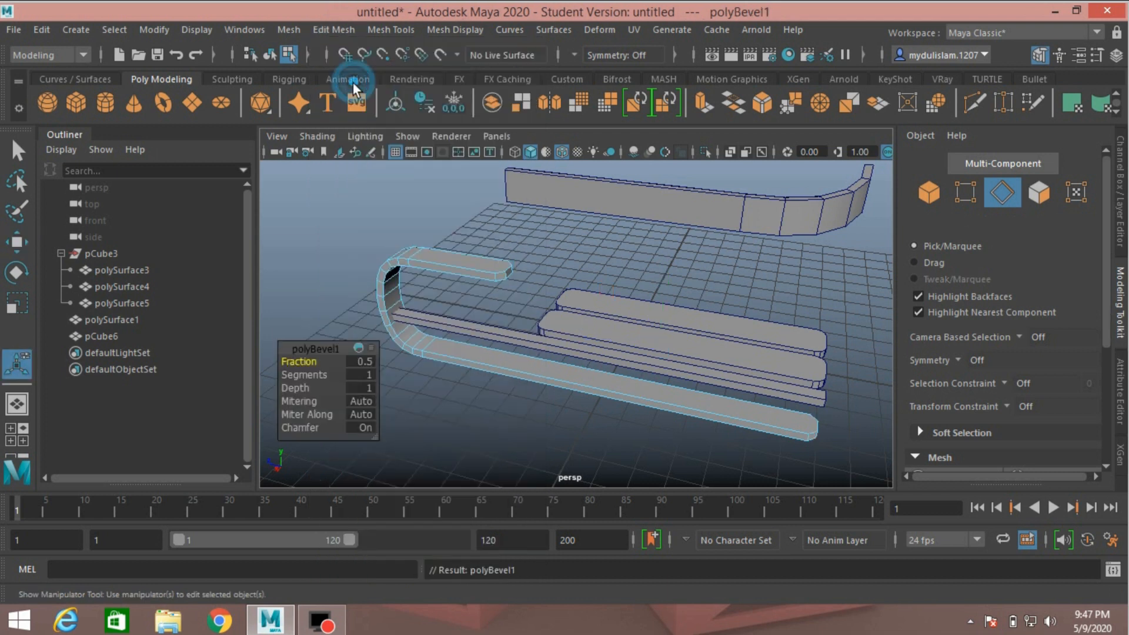
click(355, 374)
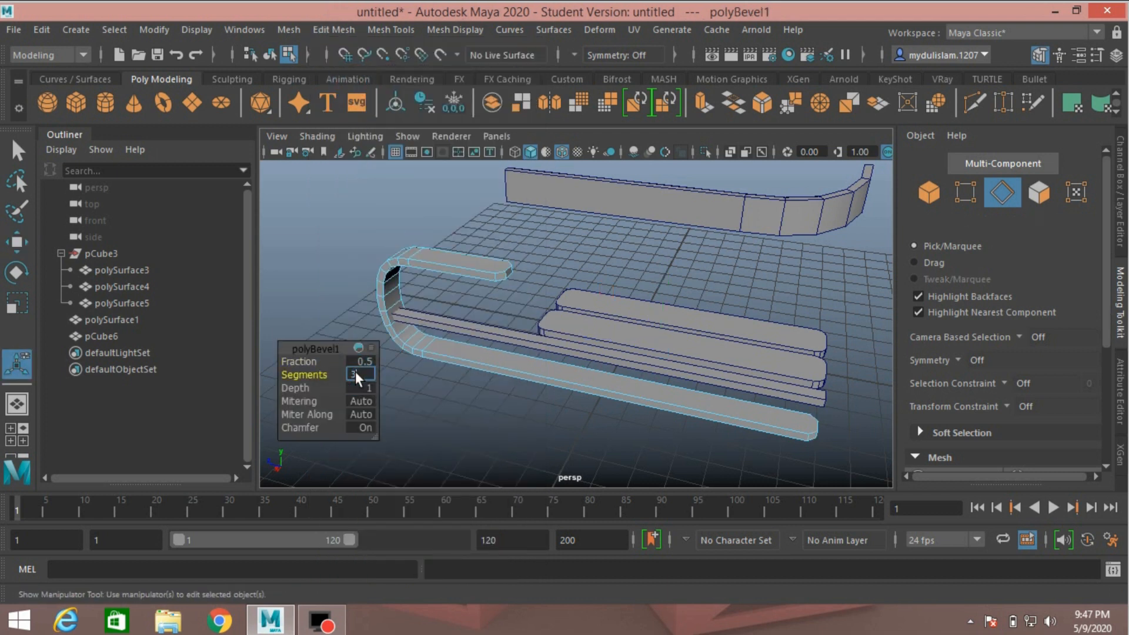
Return to object selection and delete the construction history of the beveled curved bar.
click(42, 30)
click(928, 193)
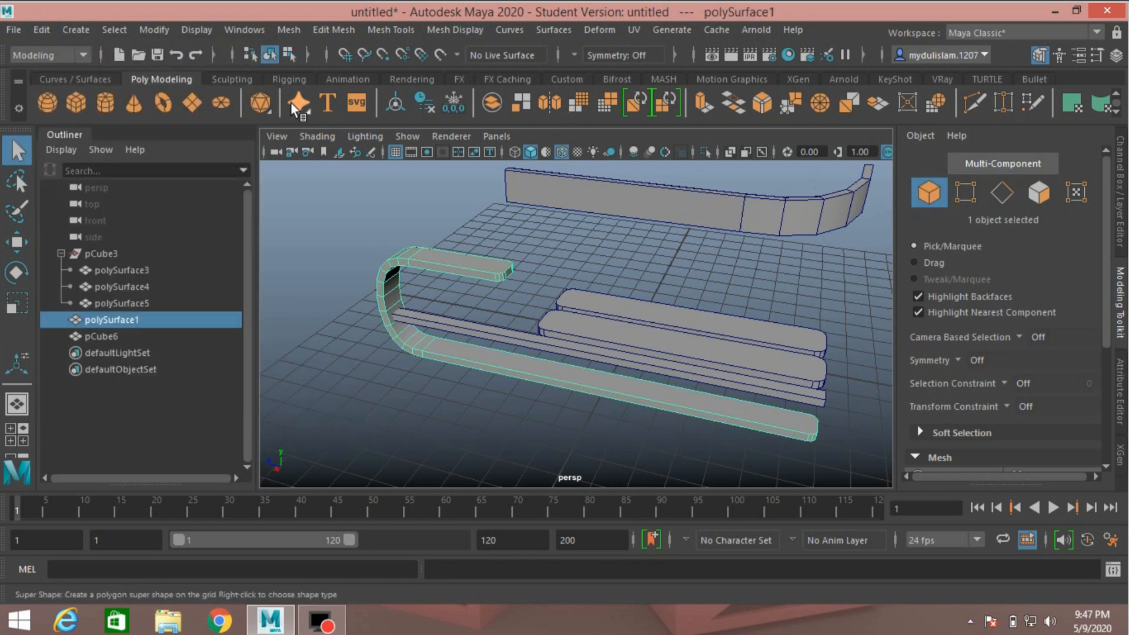
click(42, 30)
click(221, 224)
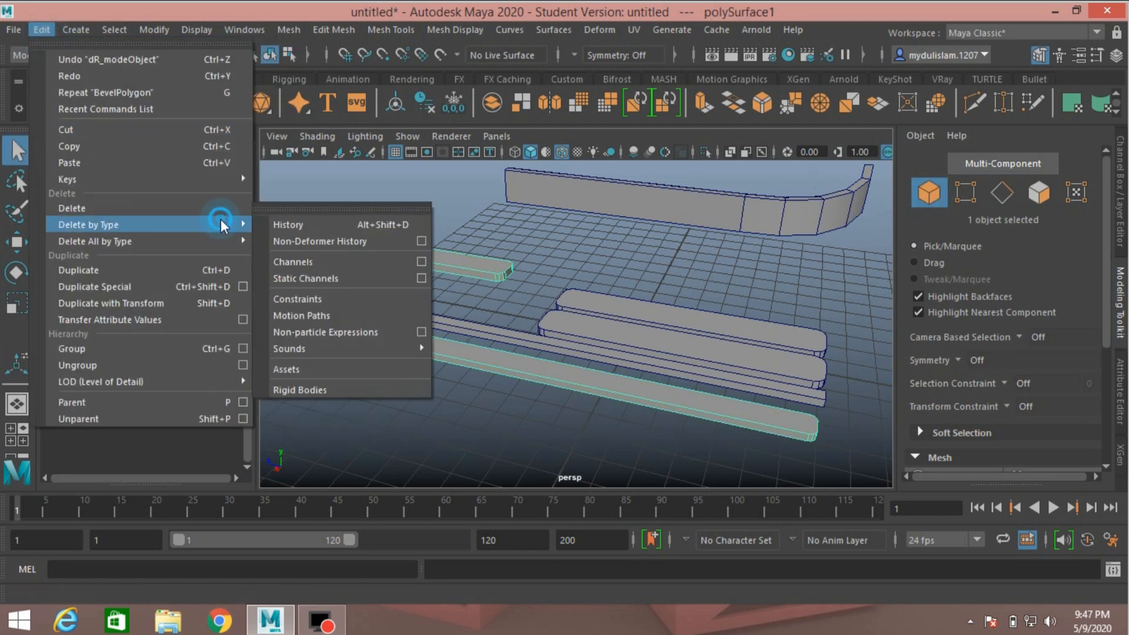
click(291, 224)
Duplicate the narrow straight bar that meets the curve and shorten the copy to a Z scale of 0.355.
alt+drag(476, 278, 504, 254)
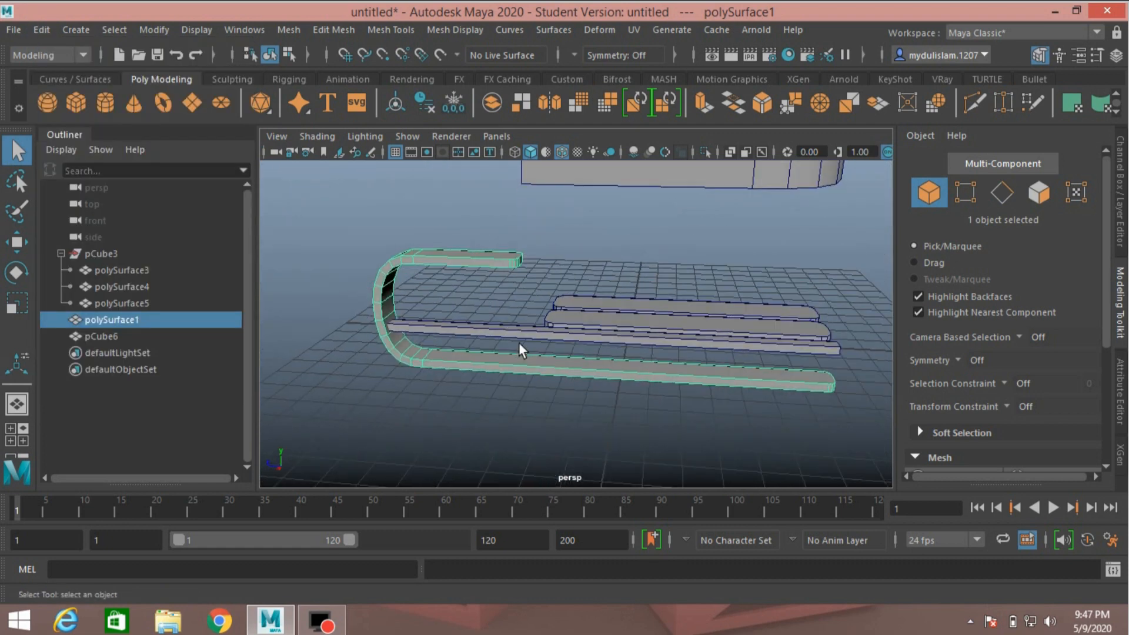
alt+drag(517, 344, 559, 340)
click(543, 333)
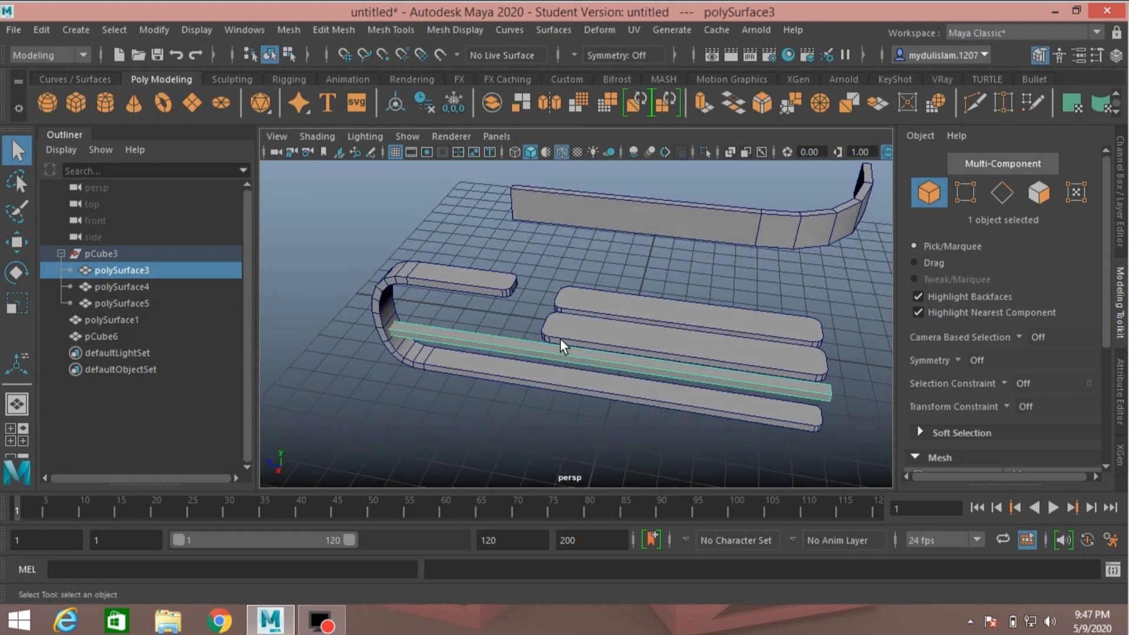
key(ctrl+d)
click(24, 304)
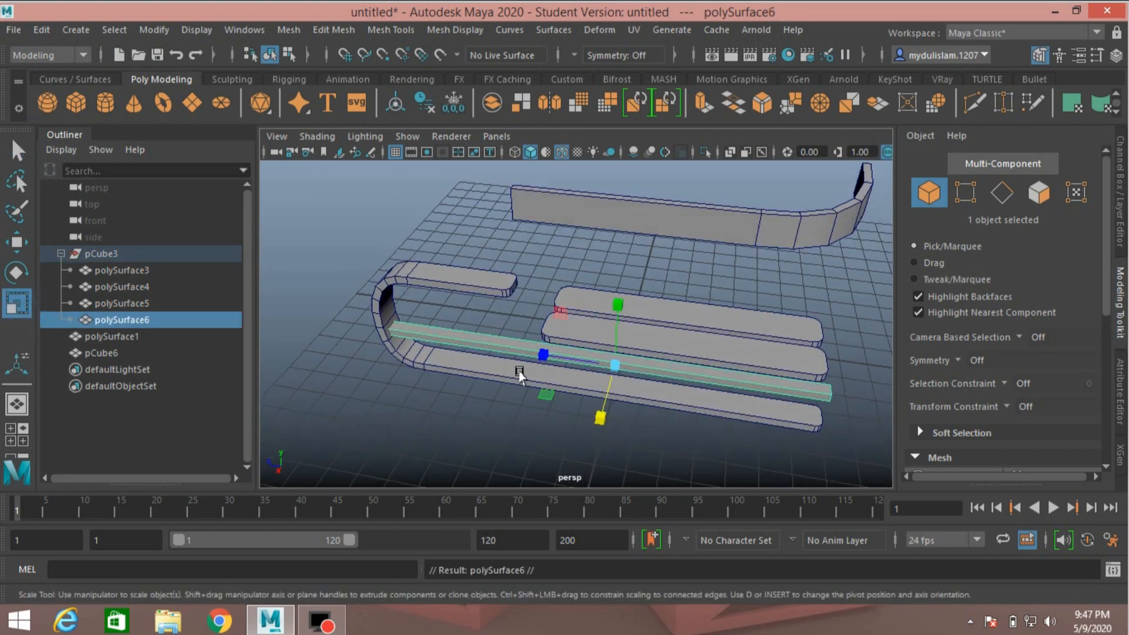
drag(538, 353, 588, 376)
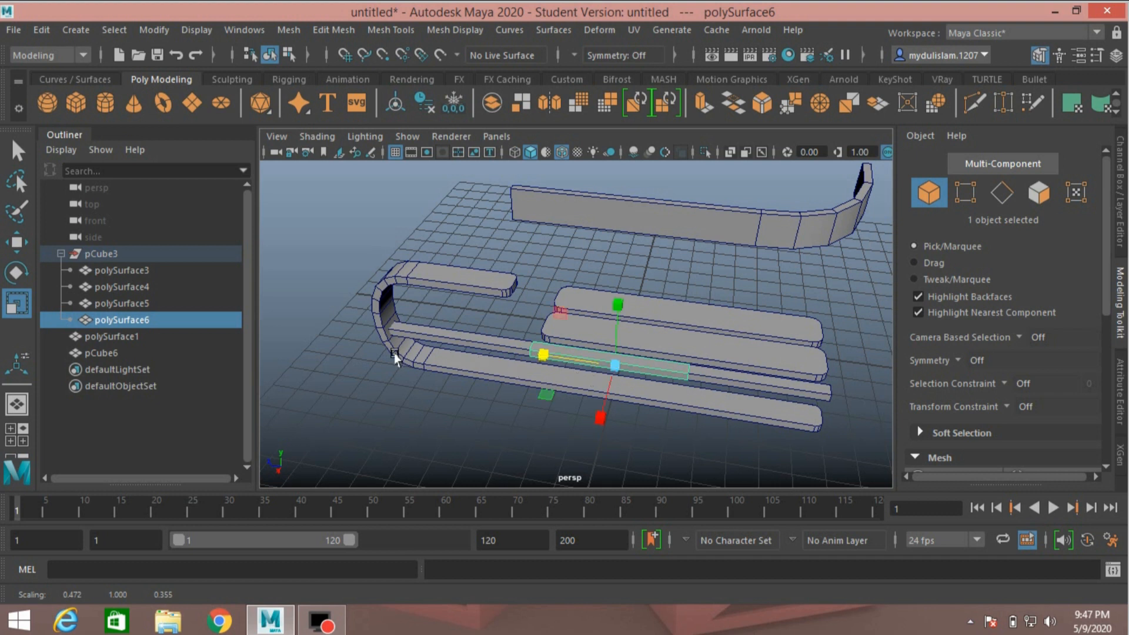
Stand the shortened copy upright by setting its X rotation to 90.
click(7, 274)
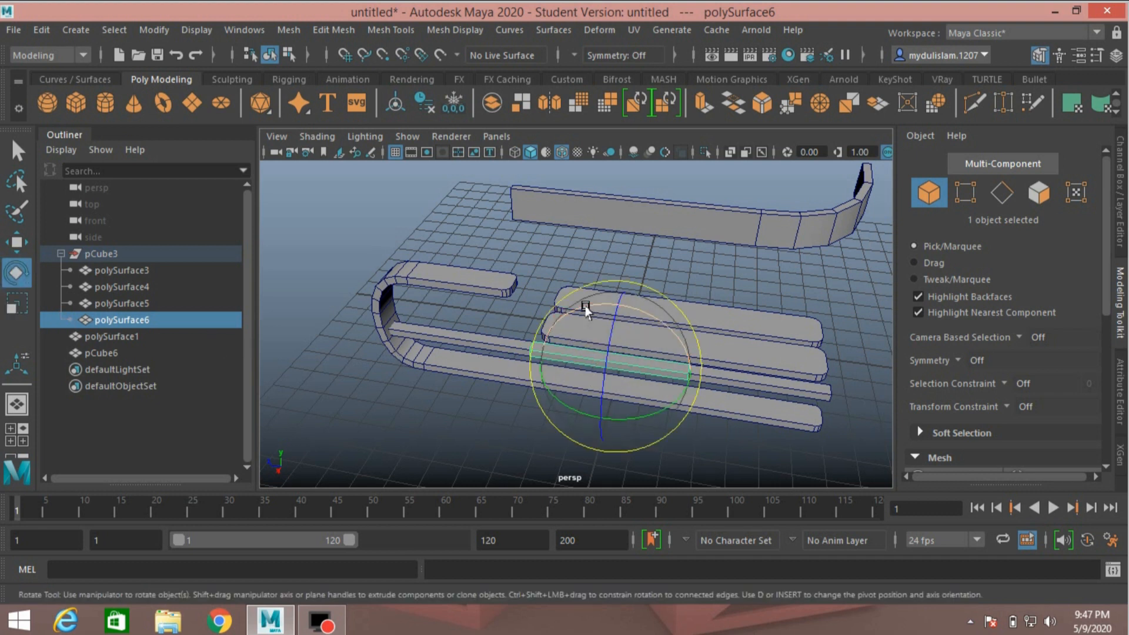
drag(585, 308, 685, 317)
click(1120, 194)
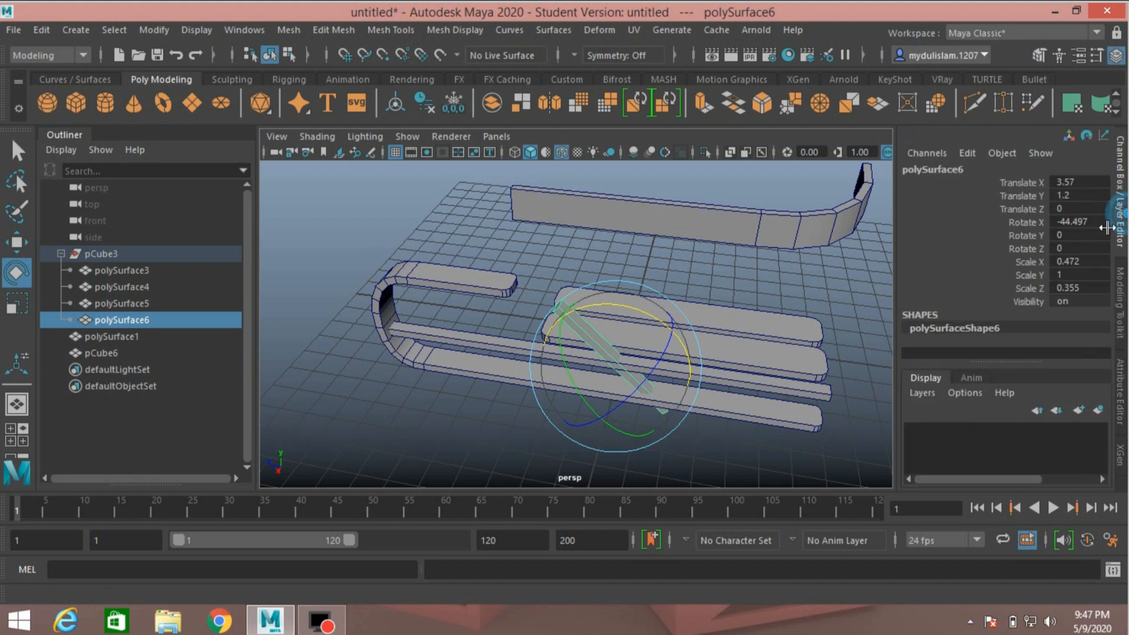
double_click(1084, 222)
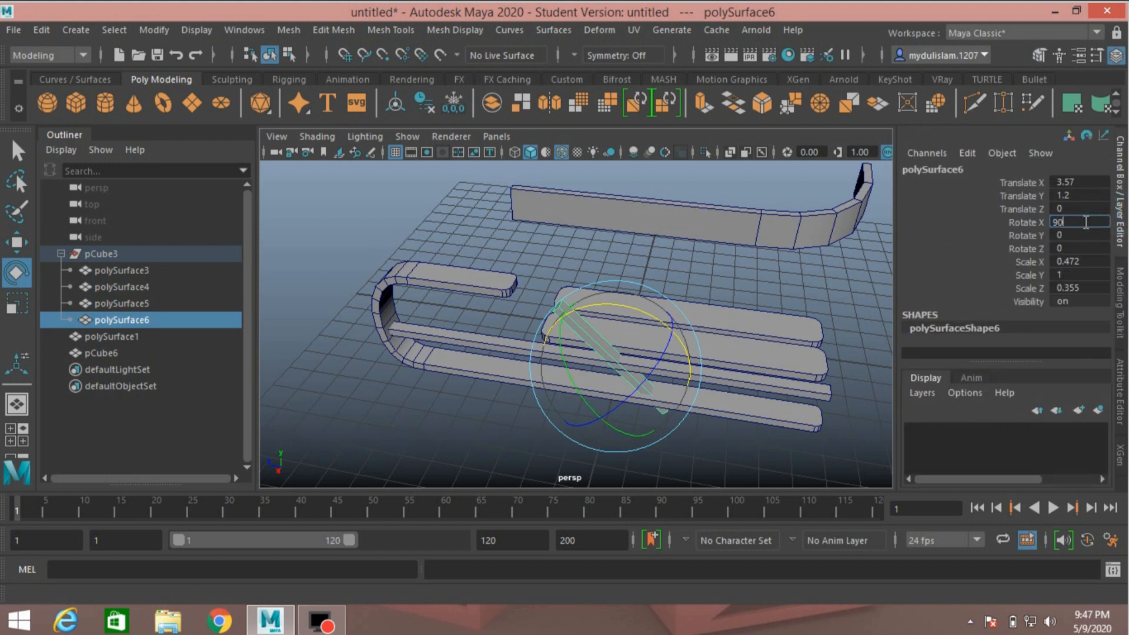
text(90)
key(Return)
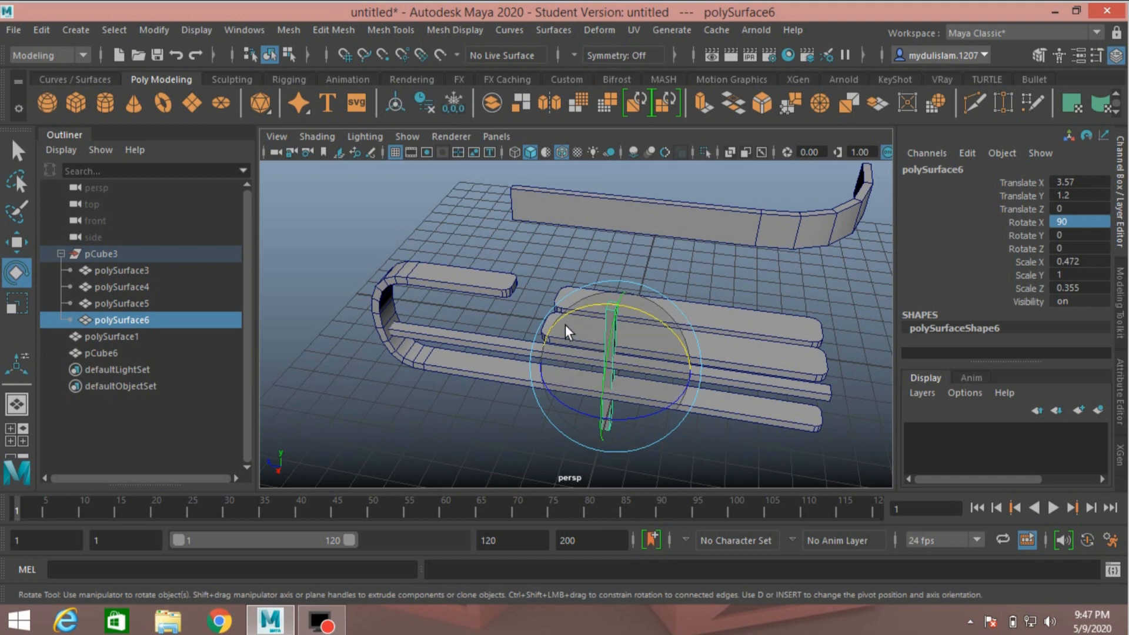
Raise the upright bar along Y to about 4.483 in the side view so its lower end rests on the narrow straight bar.
alt+drag(565, 324, 559, 290)
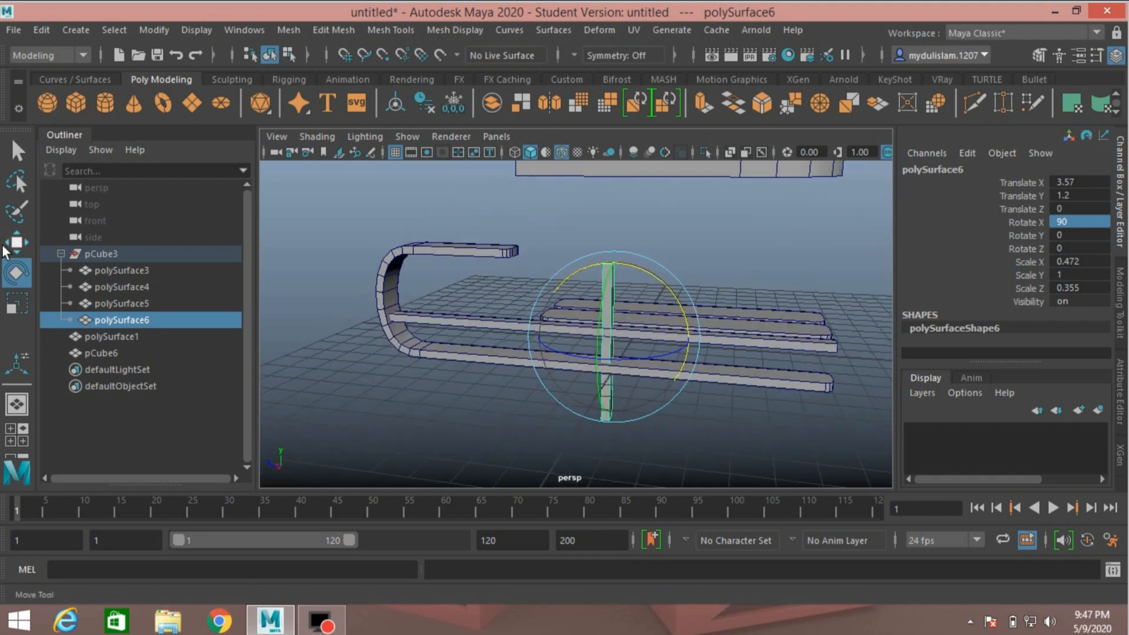
key(space)
key(space)
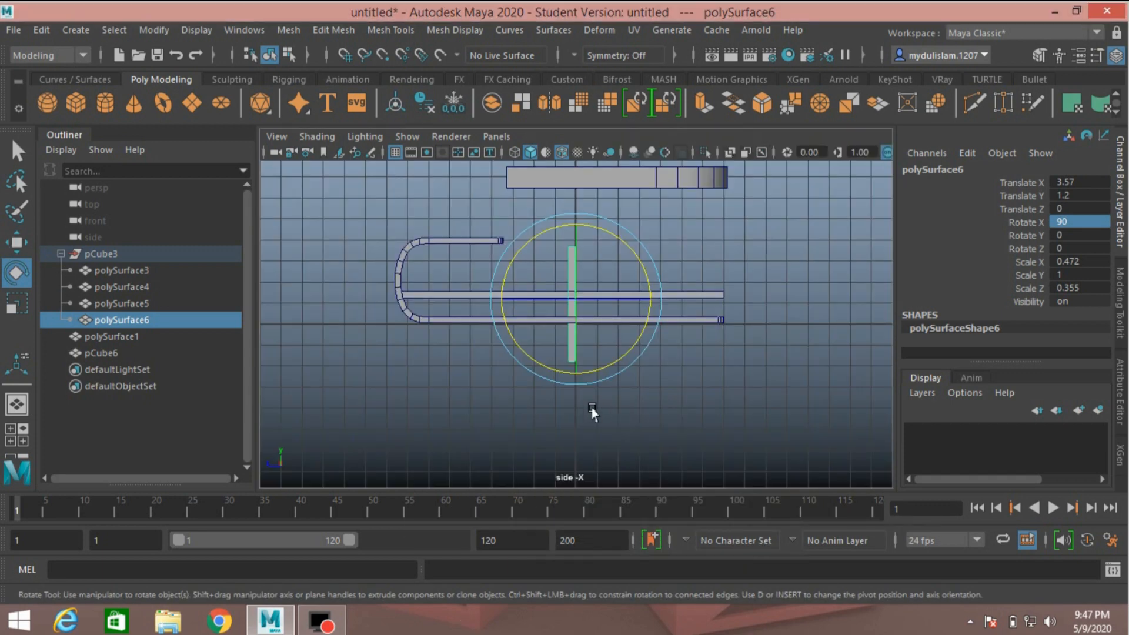
key(f)
scroll(592, 412, down, 3)
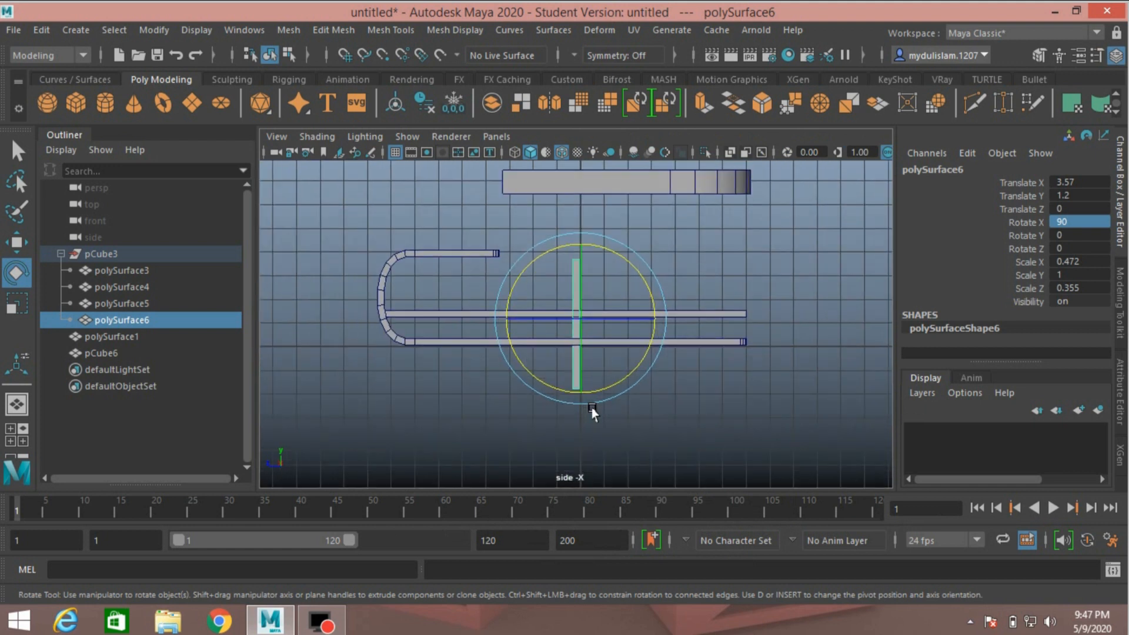
click(17, 242)
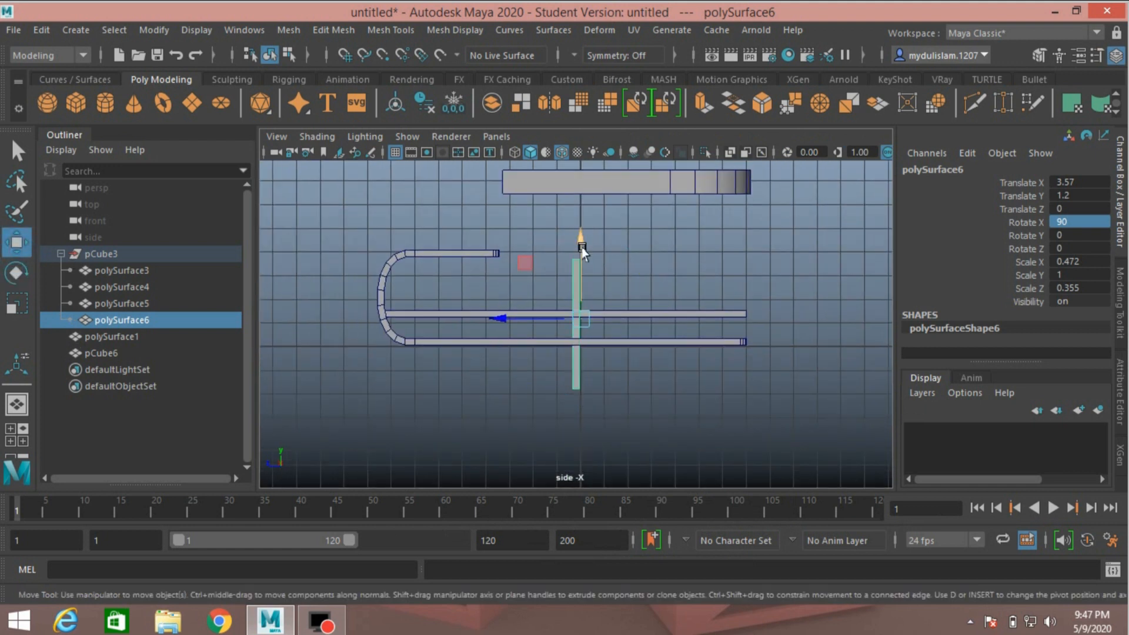
drag(580, 245, 587, 190)
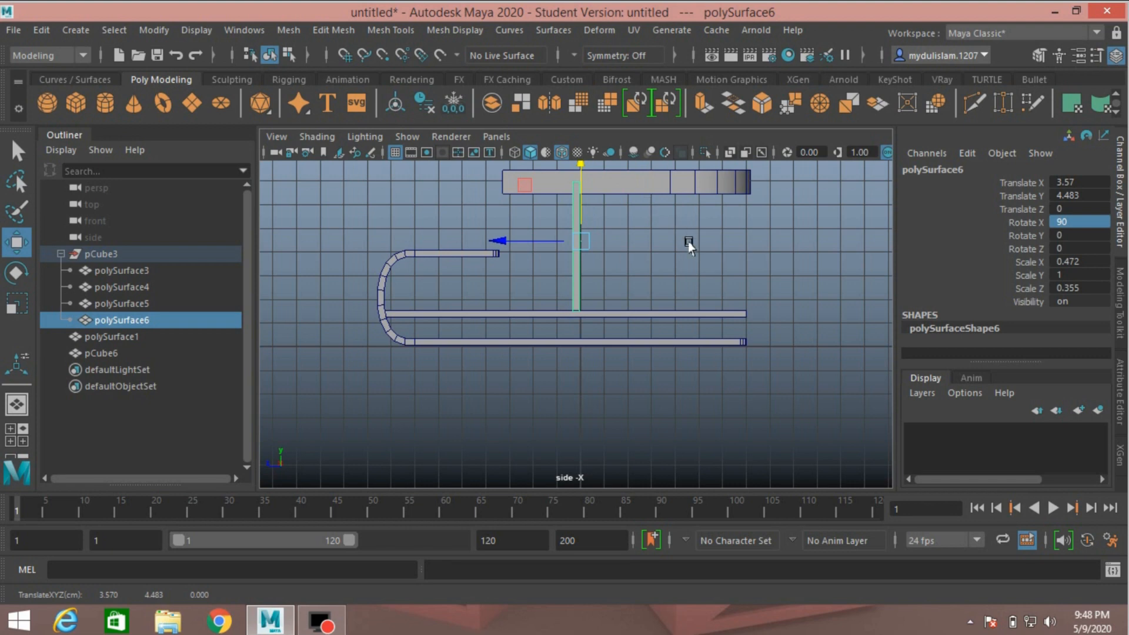
key(space)
key(space)
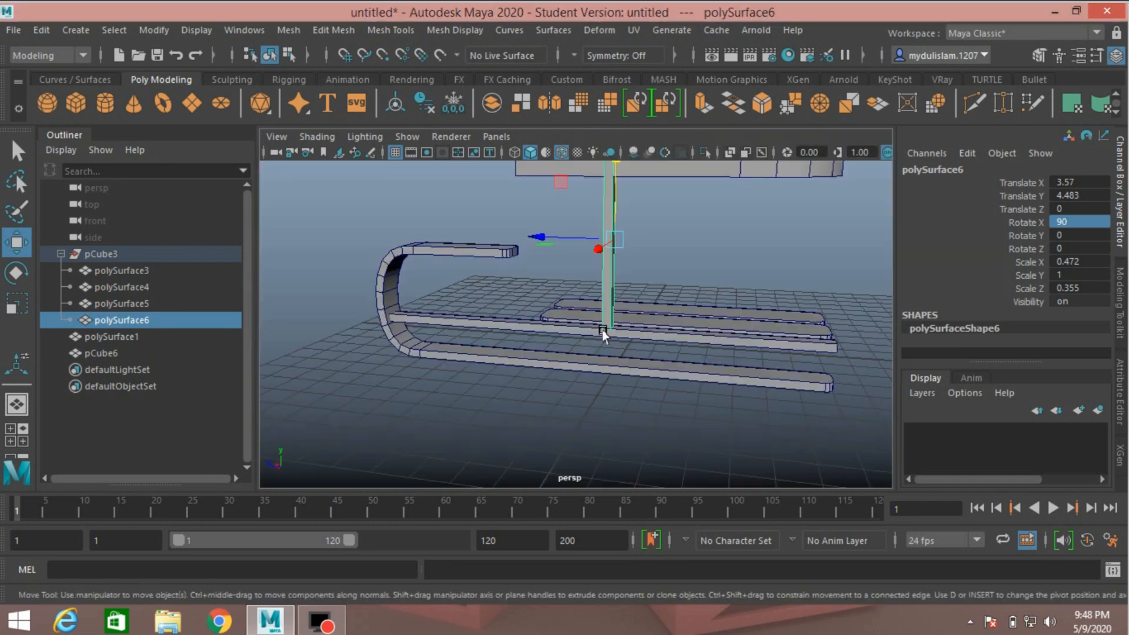
Rotate the upright support bar about its own axis by setting its Y rotation to 90.
scroll(603, 334, down, 3)
alt+drag(597, 328, 639, 345)
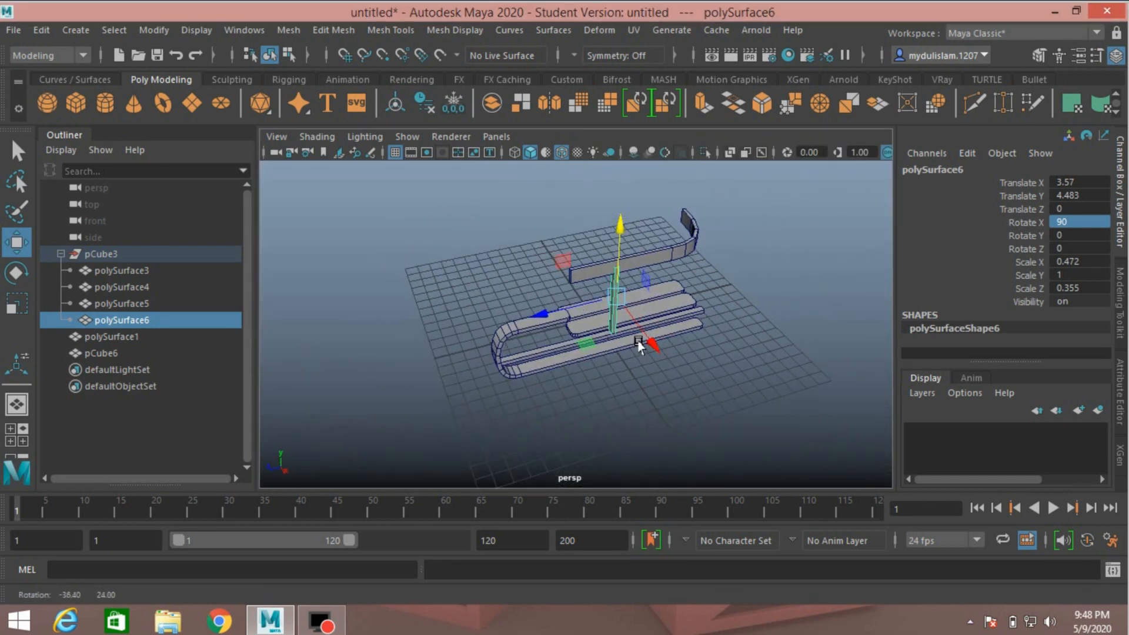
scroll(639, 346, up, 3)
alt+middle_drag(622, 314, 564, 405)
alt+drag(703, 343, 744, 348)
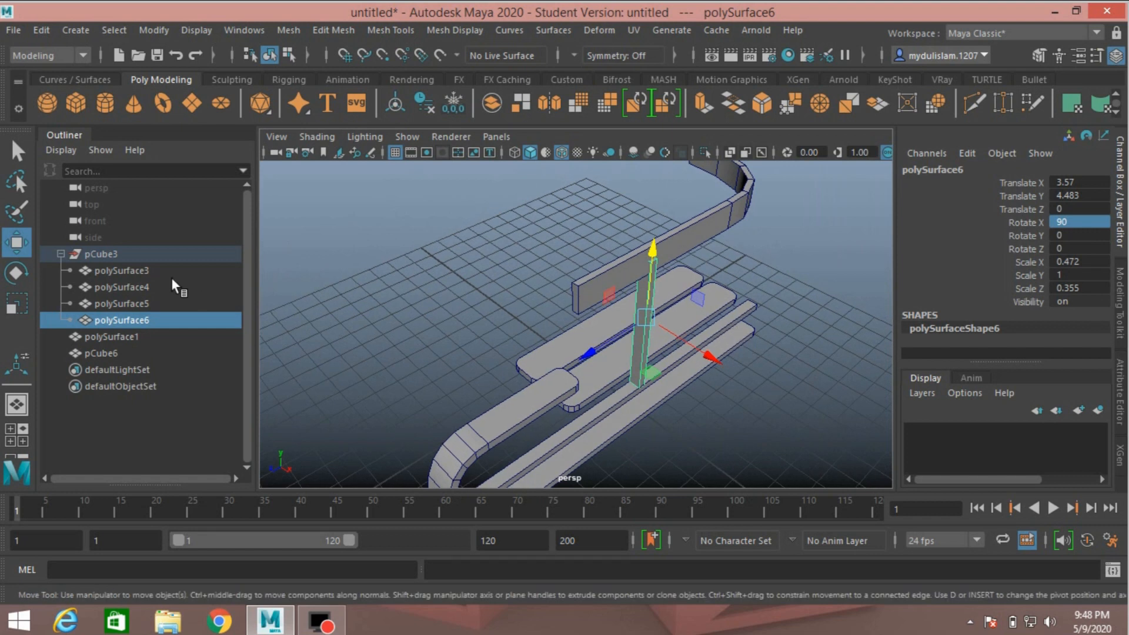
click(15, 274)
drag(666, 378, 631, 374)
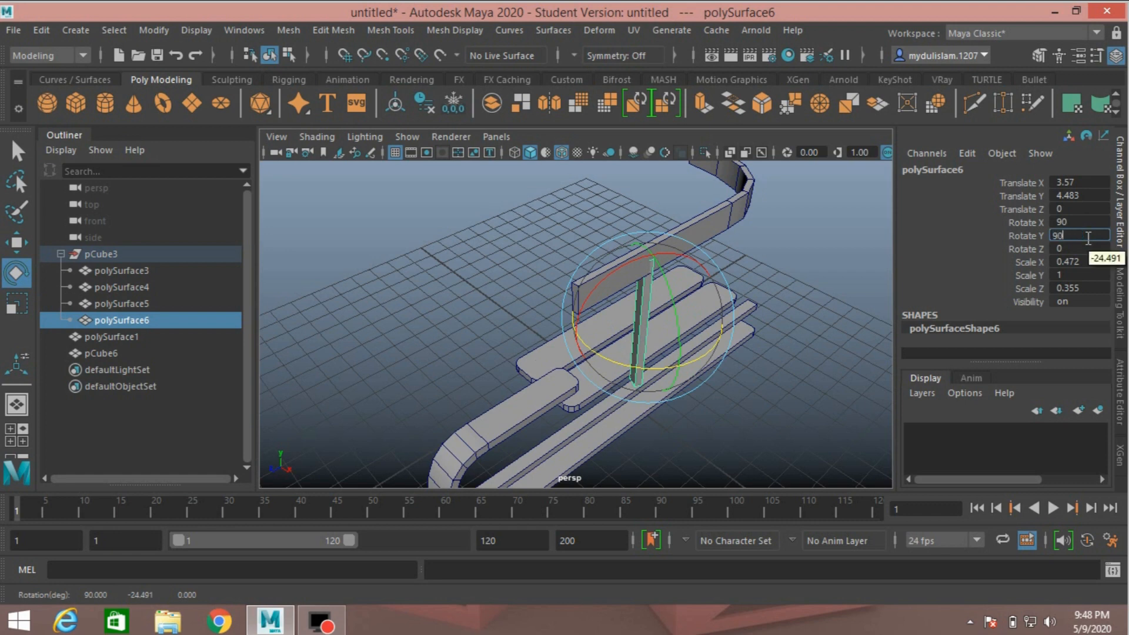
key(Return)
Move the upright bar along X to about 3.661 so it lines up with the narrow straight bar beneath it.
alt+drag(718, 332, 507, 288)
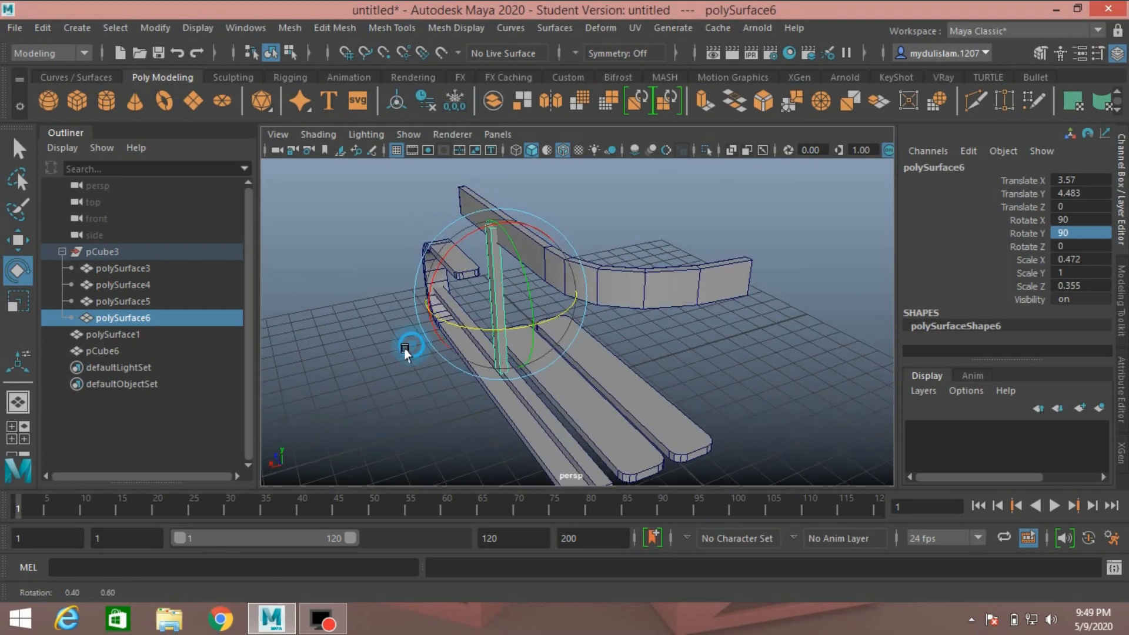
alt+drag(405, 350, 417, 352)
scroll(417, 353, up, 3)
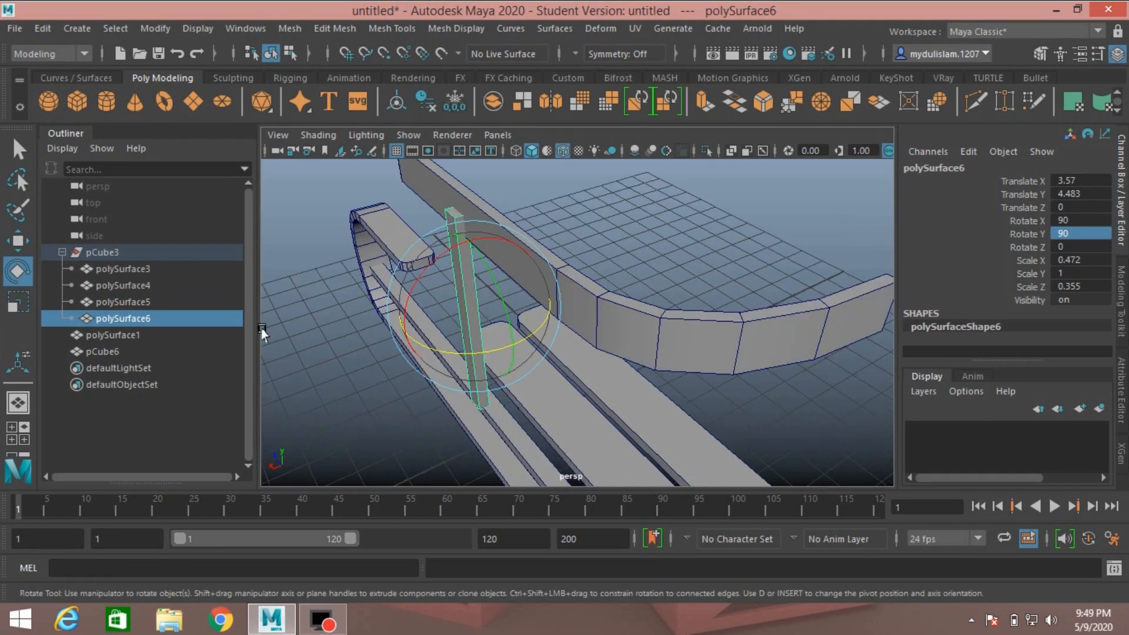
click(18, 248)
drag(414, 337, 412, 341)
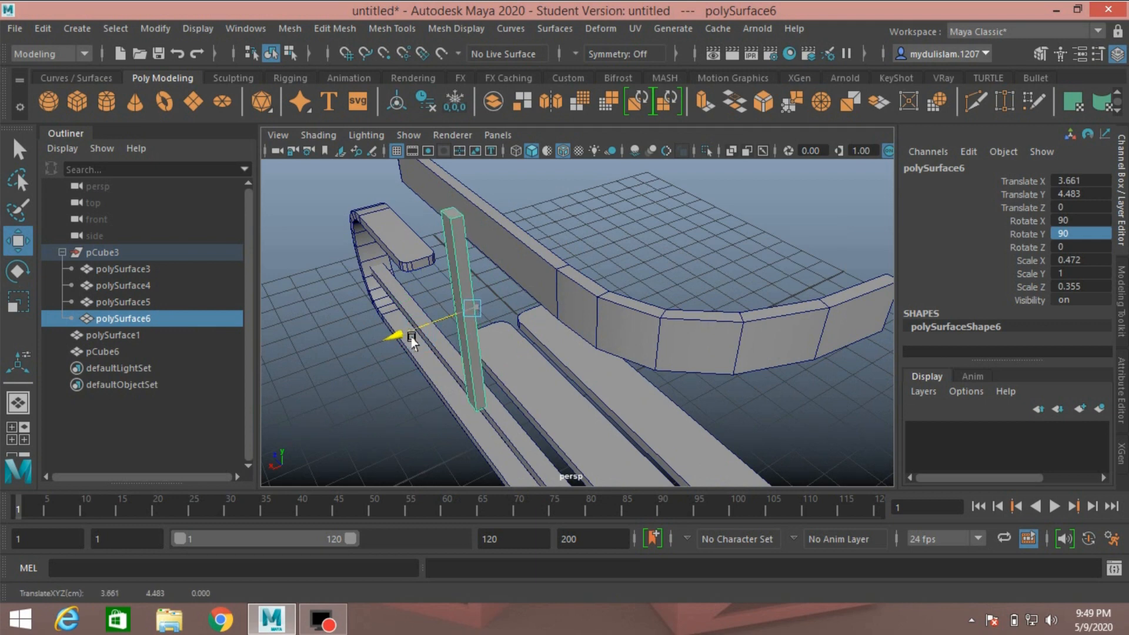
drag(413, 341, 411, 344)
Select the raised half U-shaped piece together with the upright bar and move them along X, bringing the piece's Translate X to -0.199.
alt+drag(499, 333, 522, 251)
alt+drag(811, 218, 684, 239)
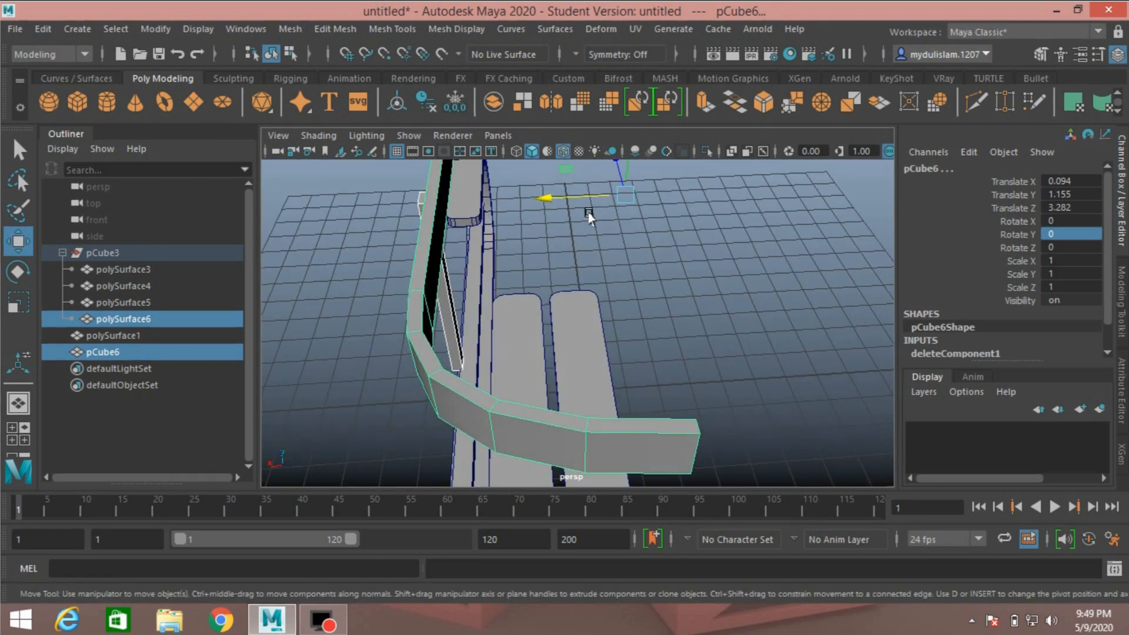
drag(550, 200, 562, 199)
Raise the upright bar's four top vertices to about 7.407 in Y, level with the raised piece's top edge, and return to object selection.
alt+drag(482, 272, 614, 294)
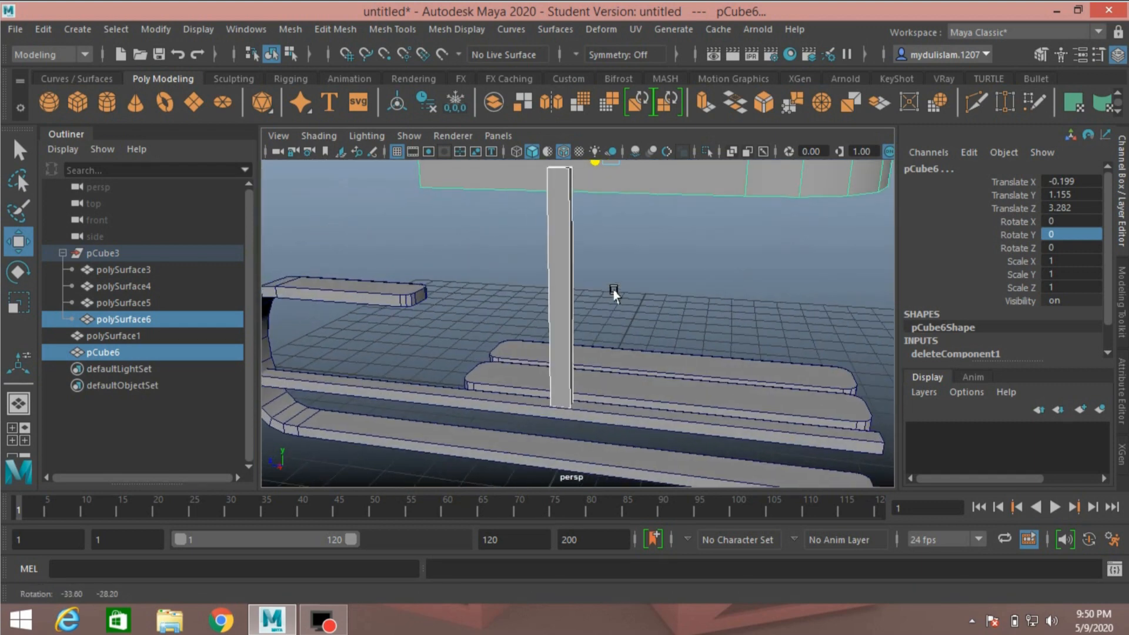
click(1040, 54)
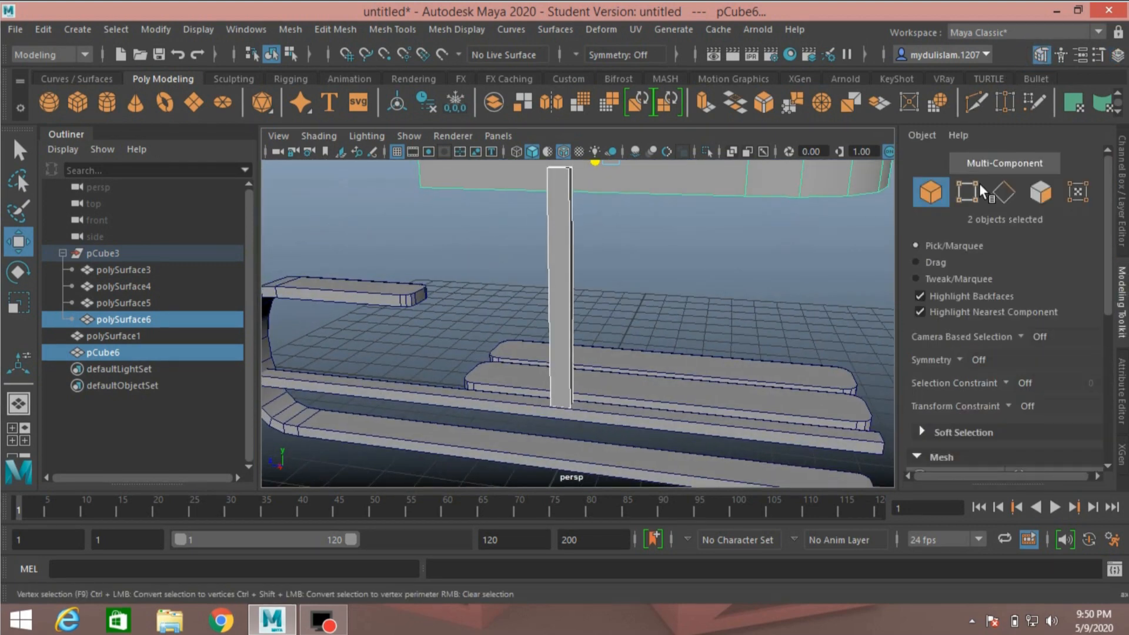
click(966, 194)
scroll(776, 247, down, 3)
alt+drag(688, 291, 549, 255)
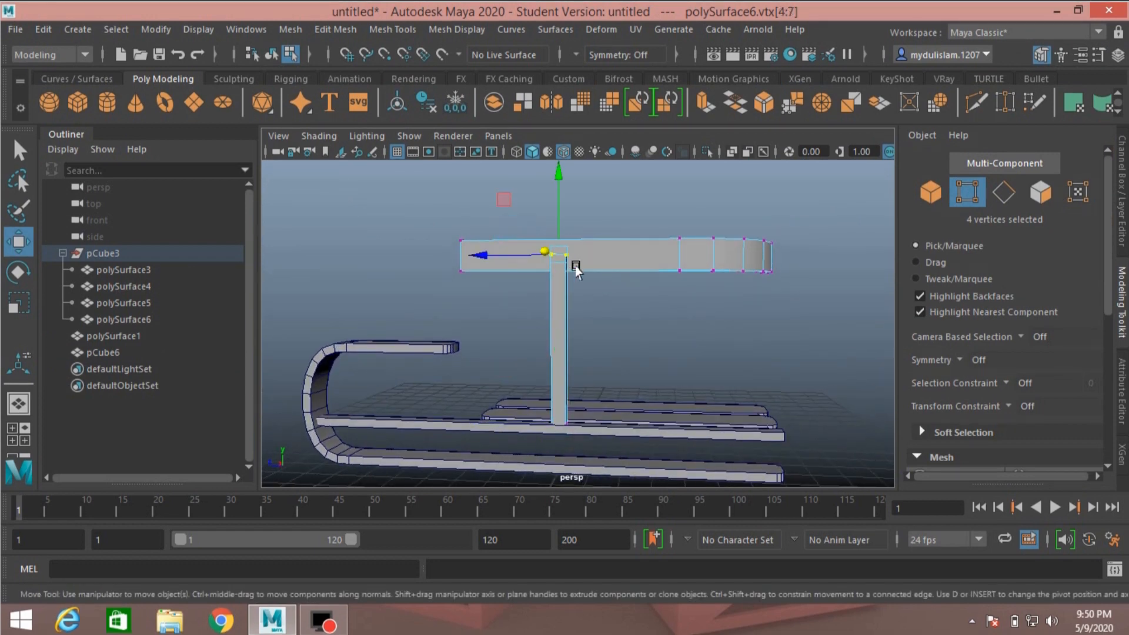
click(556, 210)
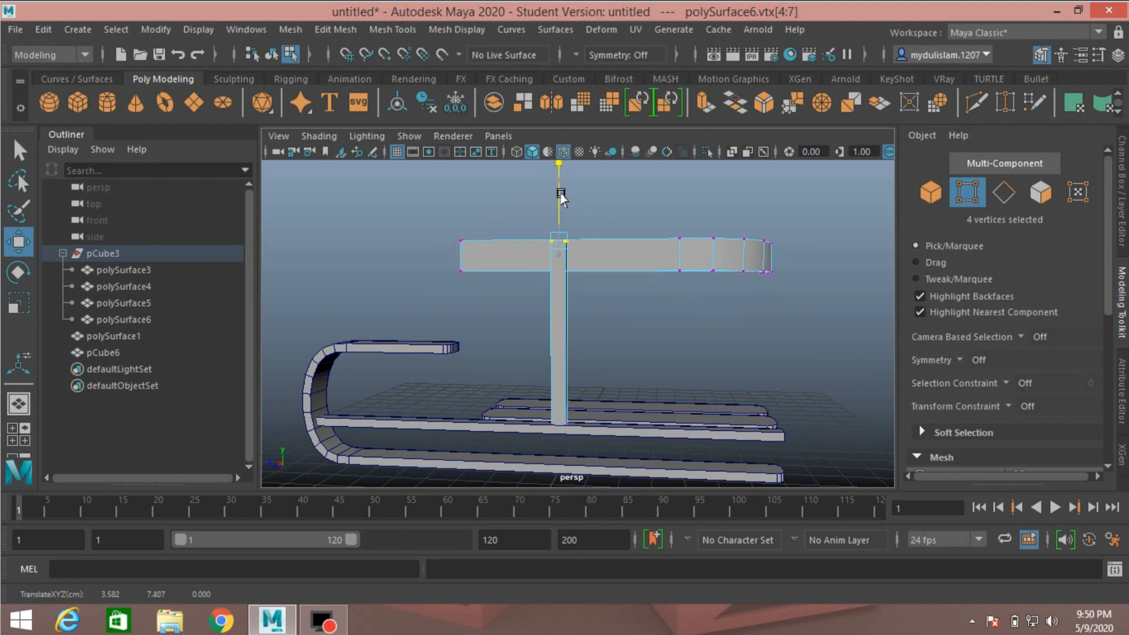
alt+drag(561, 199, 564, 278)
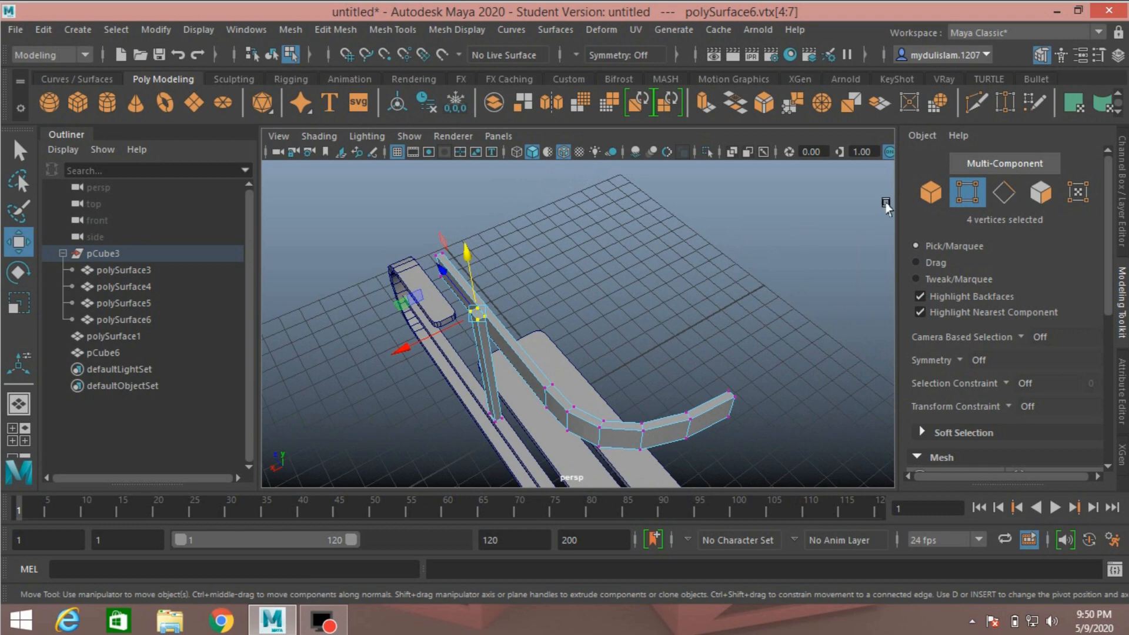
click(924, 196)
alt+drag(731, 277, 673, 294)
scroll(662, 299, up, 5)
alt+drag(500, 325, 628, 258)
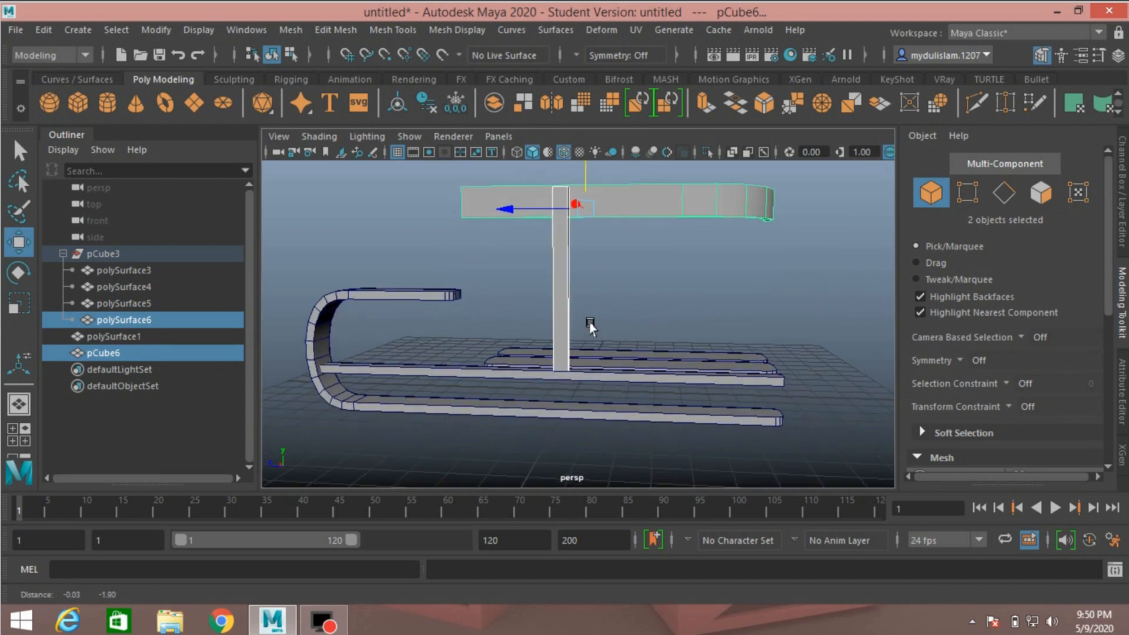
Create a polygon cube and raise it along Y to about 0.741, between the narrow straight bar and the lowest bar.
alt+drag(594, 327, 699, 406)
click(73, 110)
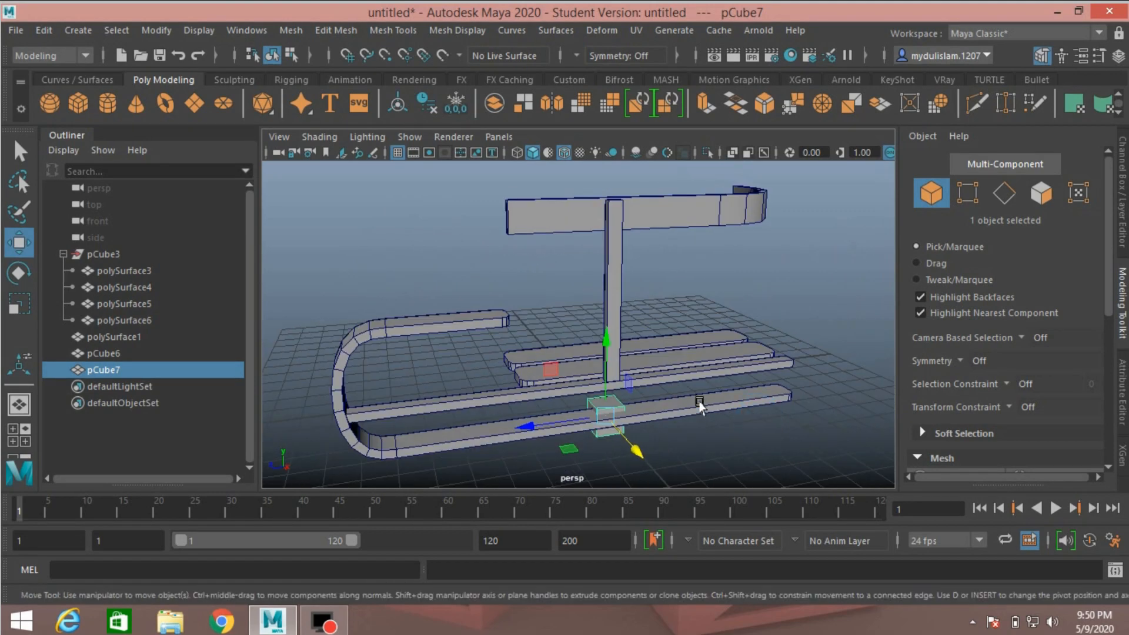
key(f)
scroll(686, 398, down, 5)
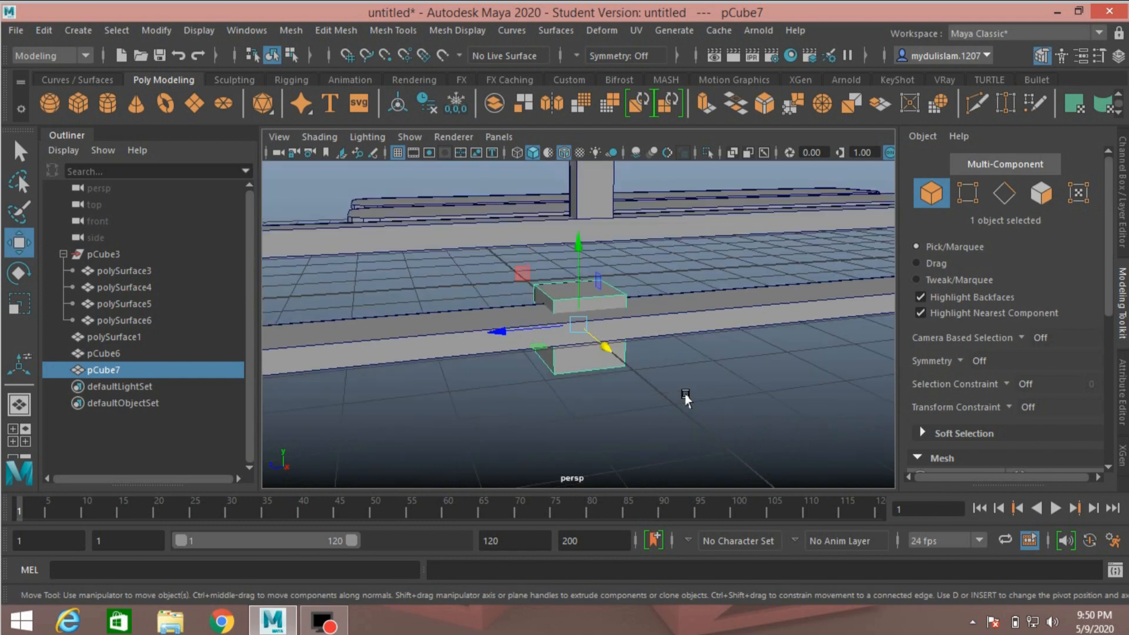
drag(579, 279, 579, 226)
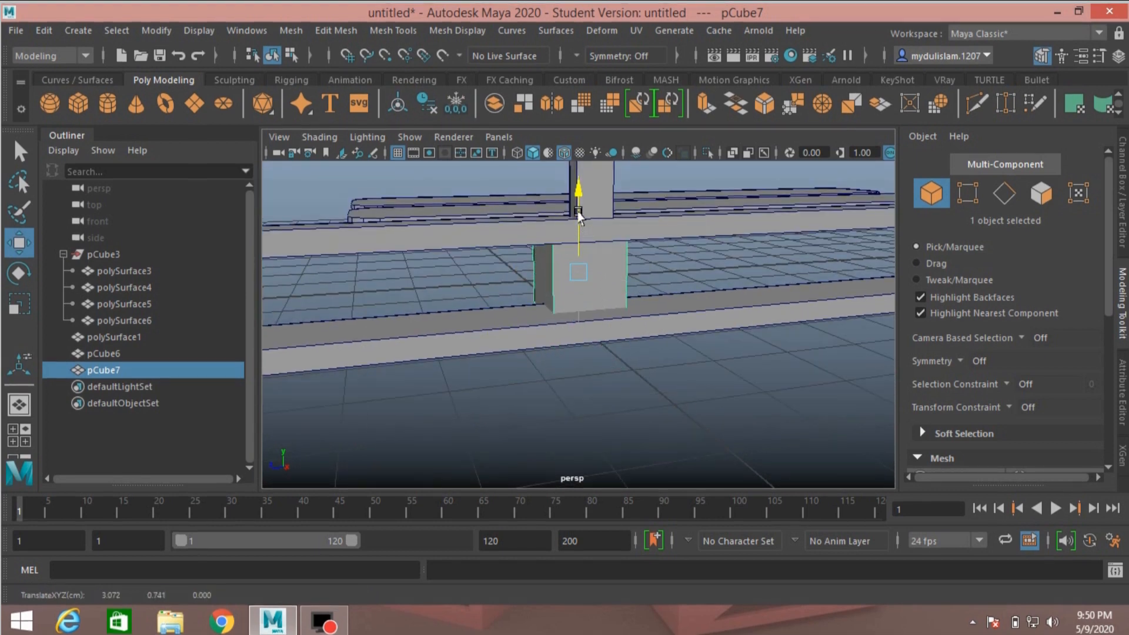
Move the new cube along X to about 3.539 so it sits directly below the upright bar.
alt+drag(566, 332, 647, 343)
drag(648, 284, 650, 285)
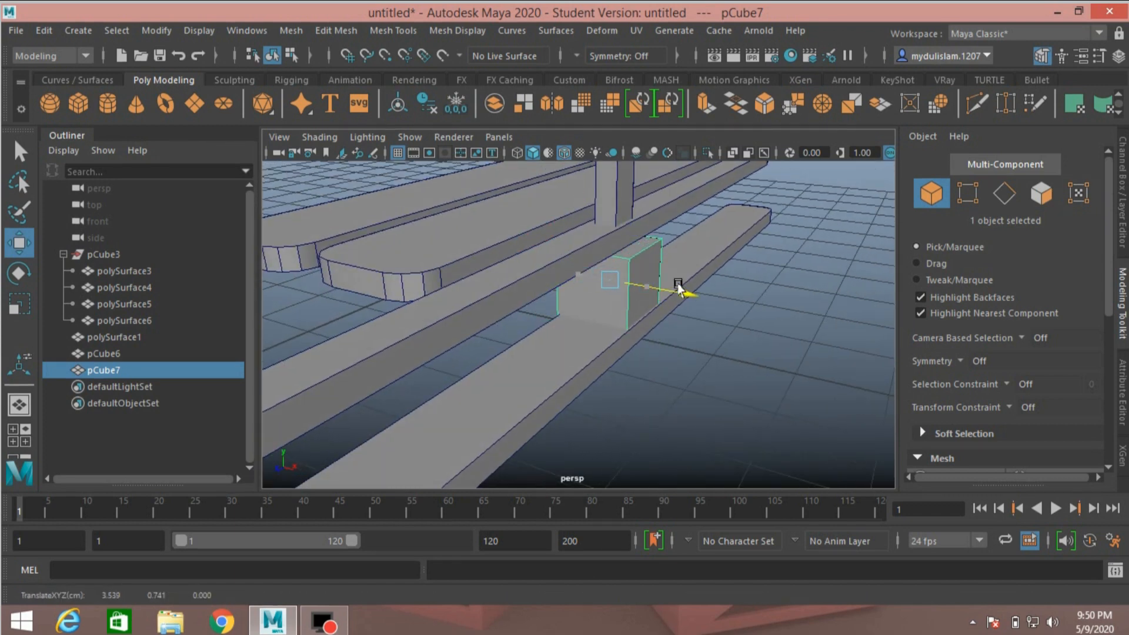
alt+drag(739, 302, 629, 253)
drag(589, 218, 566, 352)
scroll(565, 352, down, 2)
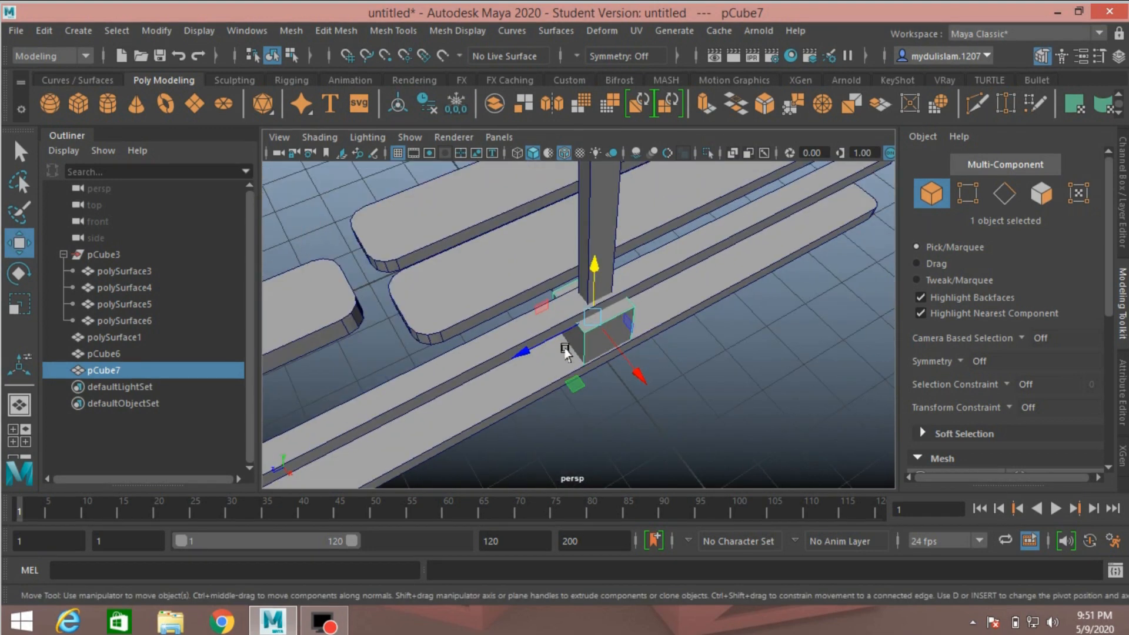
scroll(565, 351, down, 3)
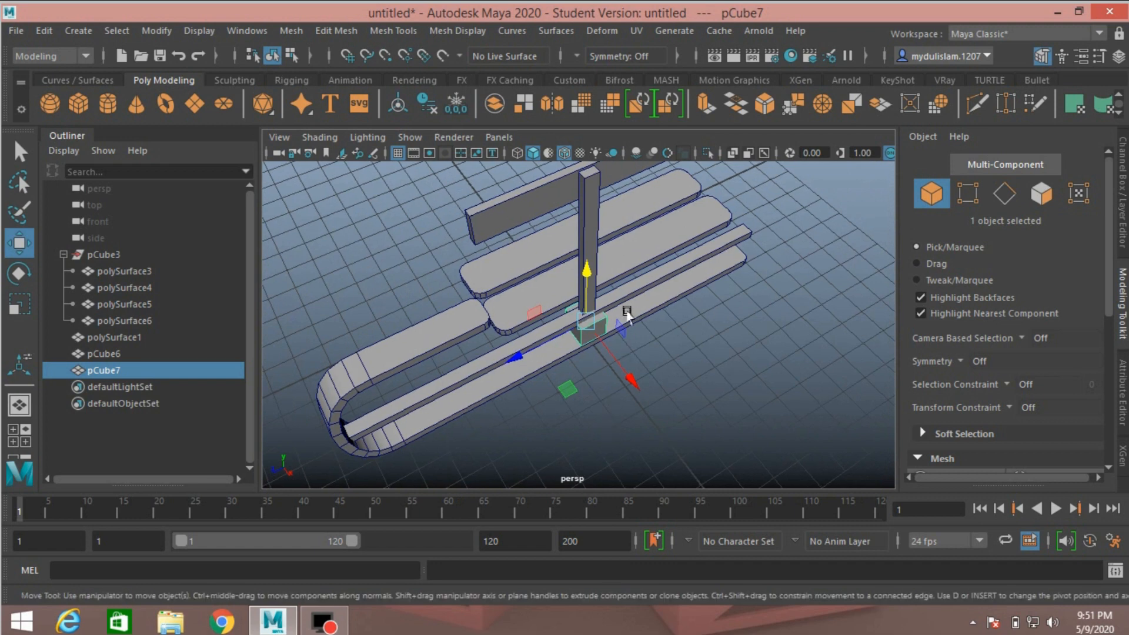
Narrow the cube along Z to a scale of about 0.363 to match the width of the upright bar.
alt+drag(624, 318, 577, 335)
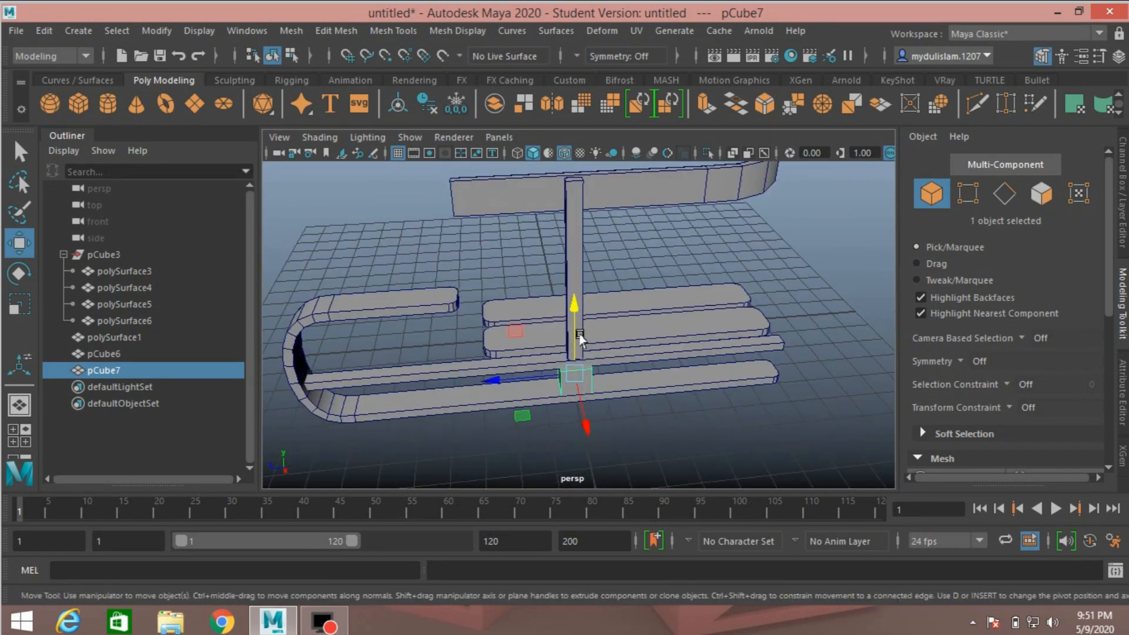
scroll(582, 333, down, 3)
alt+middle_drag(589, 348, 594, 386)
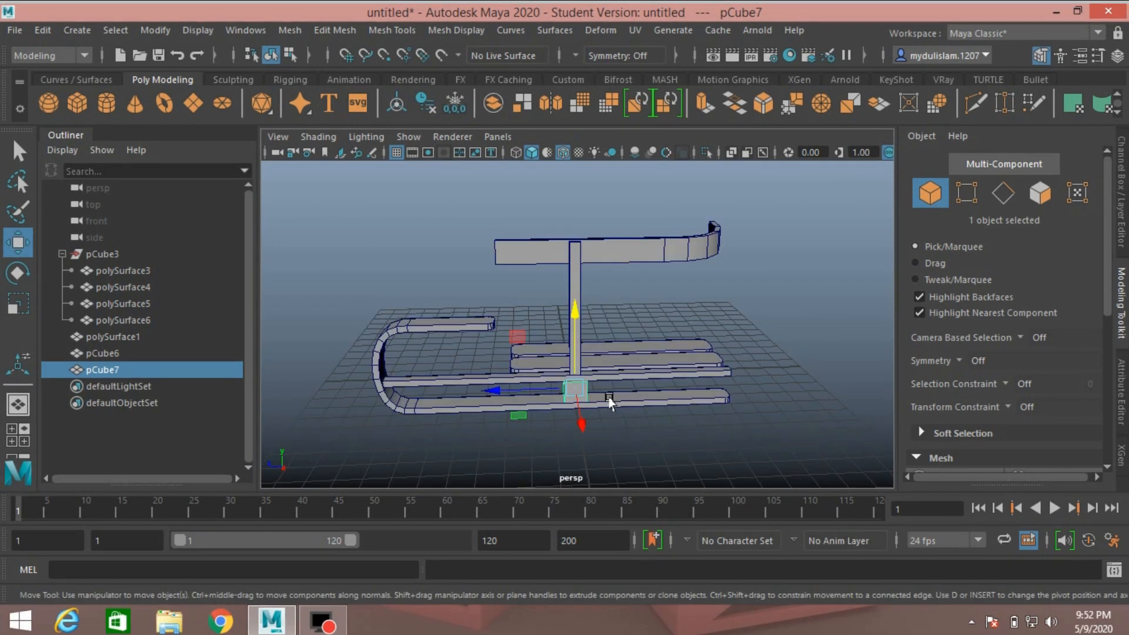
alt+drag(609, 398, 642, 383)
scroll(642, 382, up, 4)
alt+middle_drag(642, 381, 642, 275)
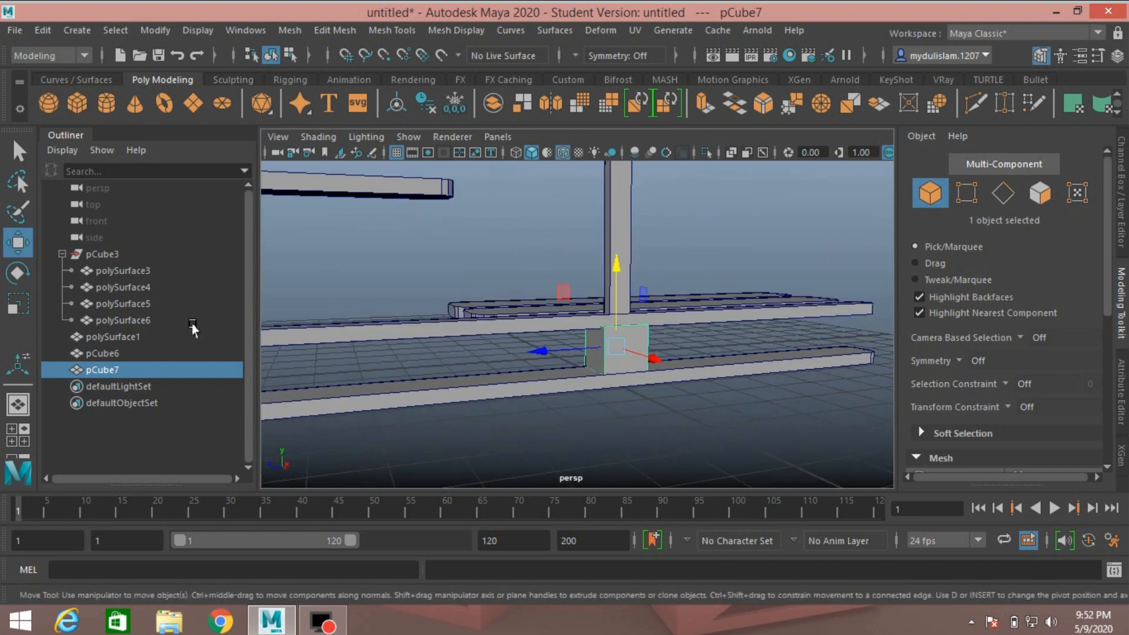
click(17, 304)
alt+drag(529, 352, 527, 381)
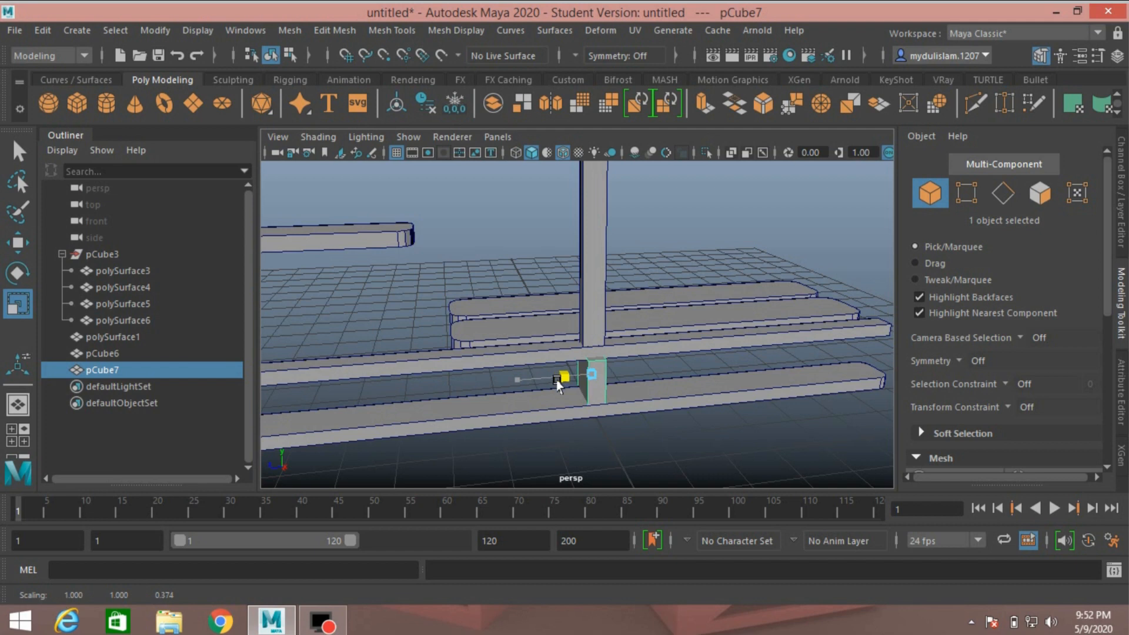
alt+drag(581, 405, 573, 375)
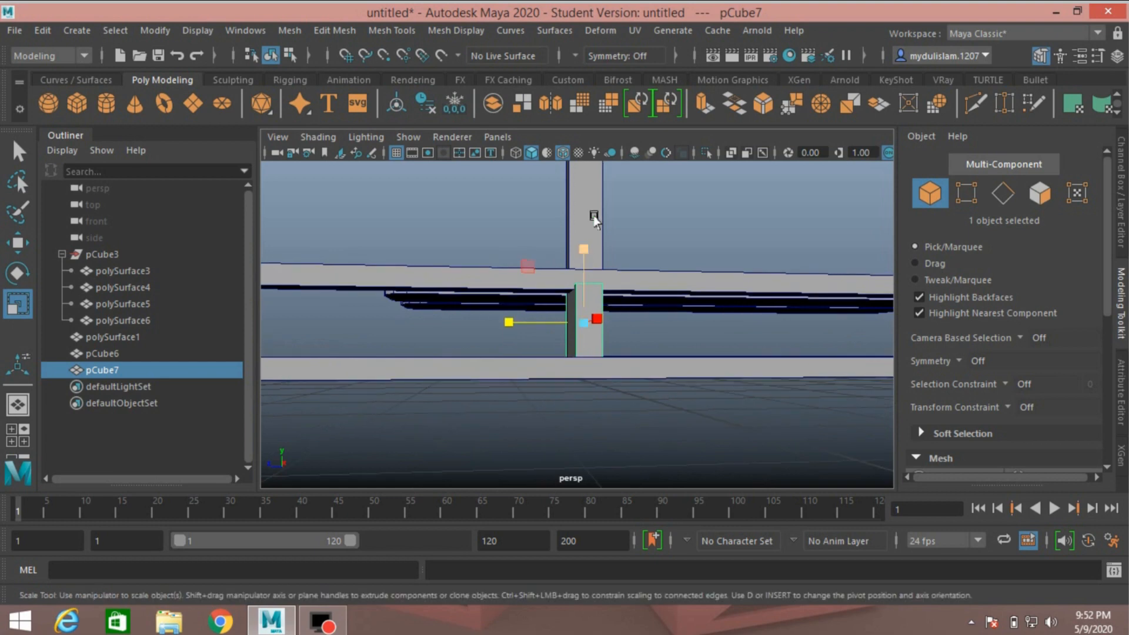
Reduce the block's Y scale to about 0.956 in wireframe, continuing through the student version notice, and restore shaded display.
click(516, 153)
mouse_move(600, 229)
alt+mouse_down()
mouse_move(572, 247)
mouse_move(535, 238)
mouse_move(542, 227)
mouse_move(569, 232)
mouse_move(528, 265)
alt+mouse_up()
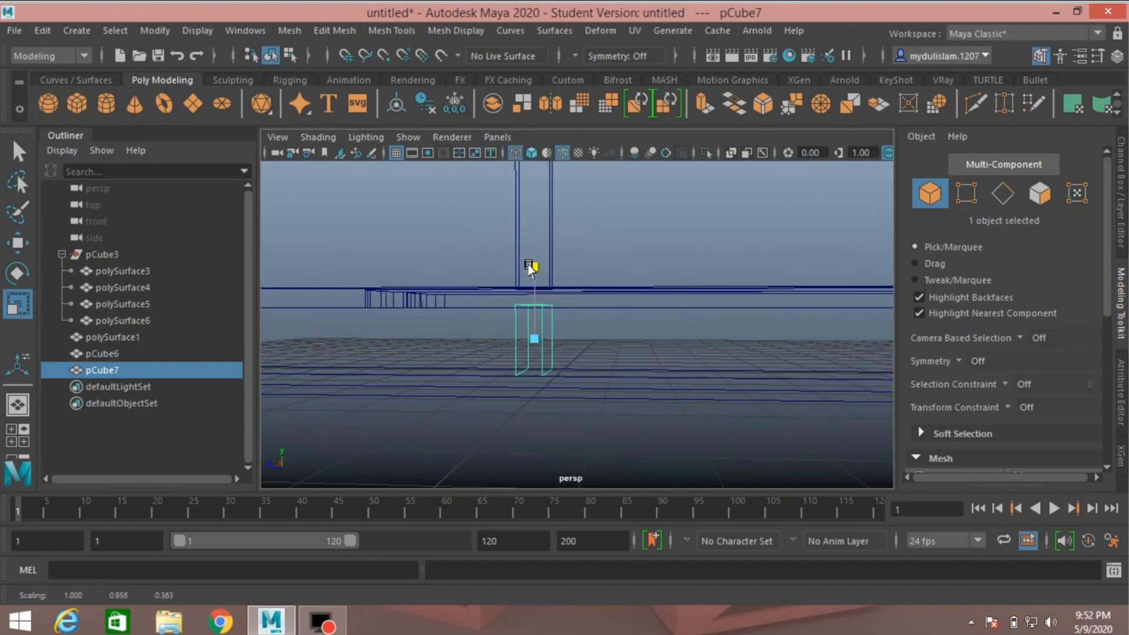
alt+drag(593, 293, 774, 320)
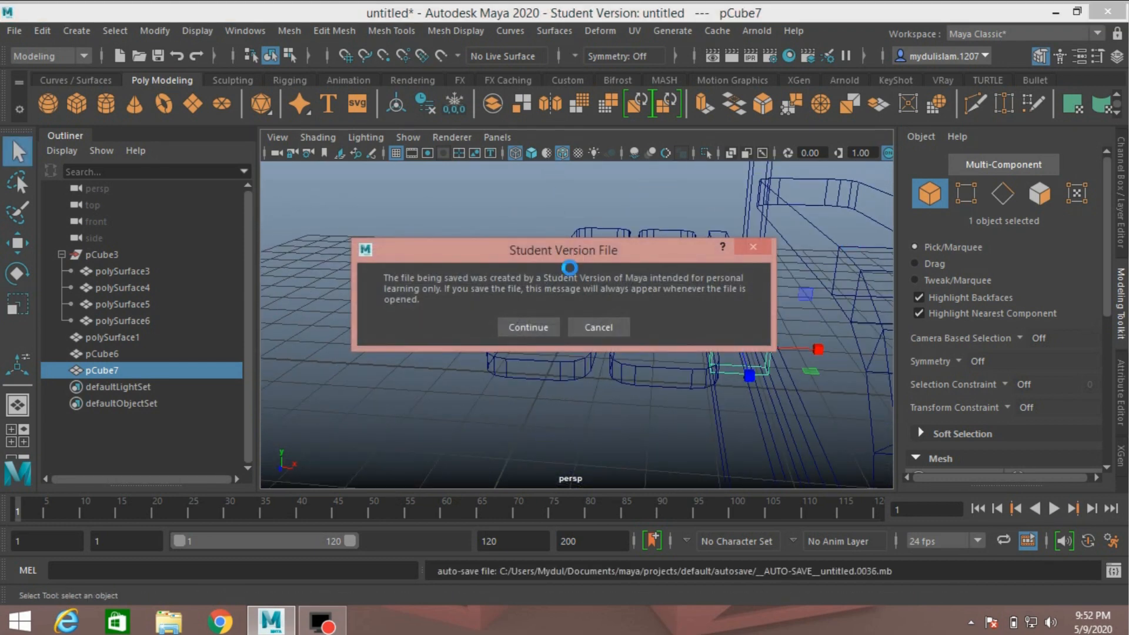
click(522, 327)
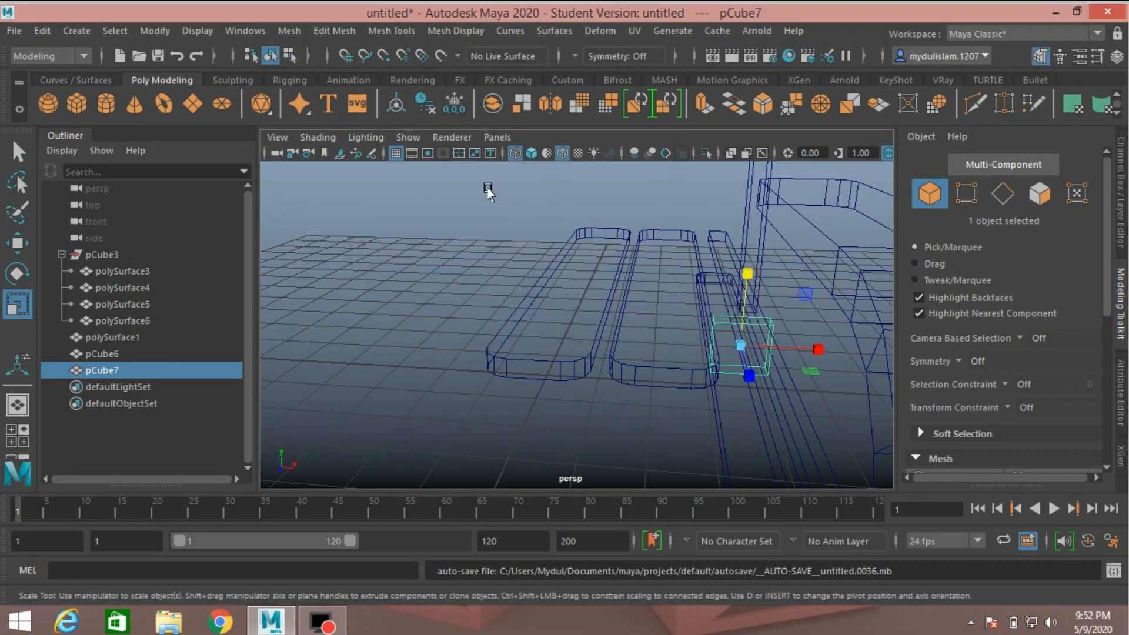
click(530, 153)
Extrude the block's side face toward the rounded flat bars with a Local Translate Z of about 0.974.
alt+drag(492, 272, 540, 250)
alt+middle_drag(633, 286, 496, 340)
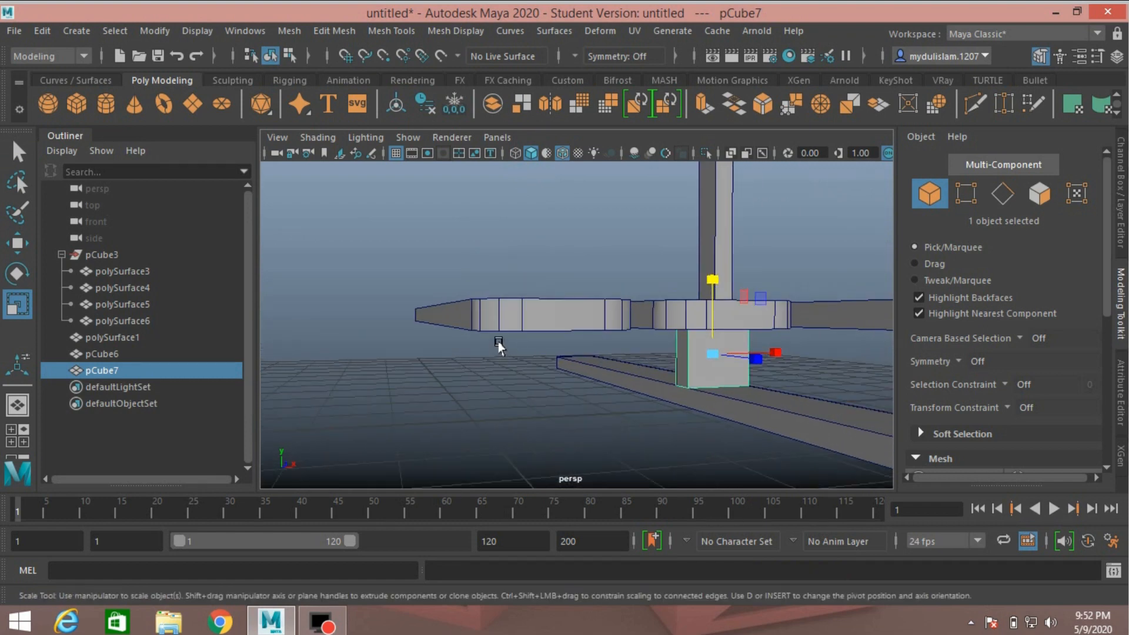
alt+drag(497, 340, 540, 324)
click(1039, 196)
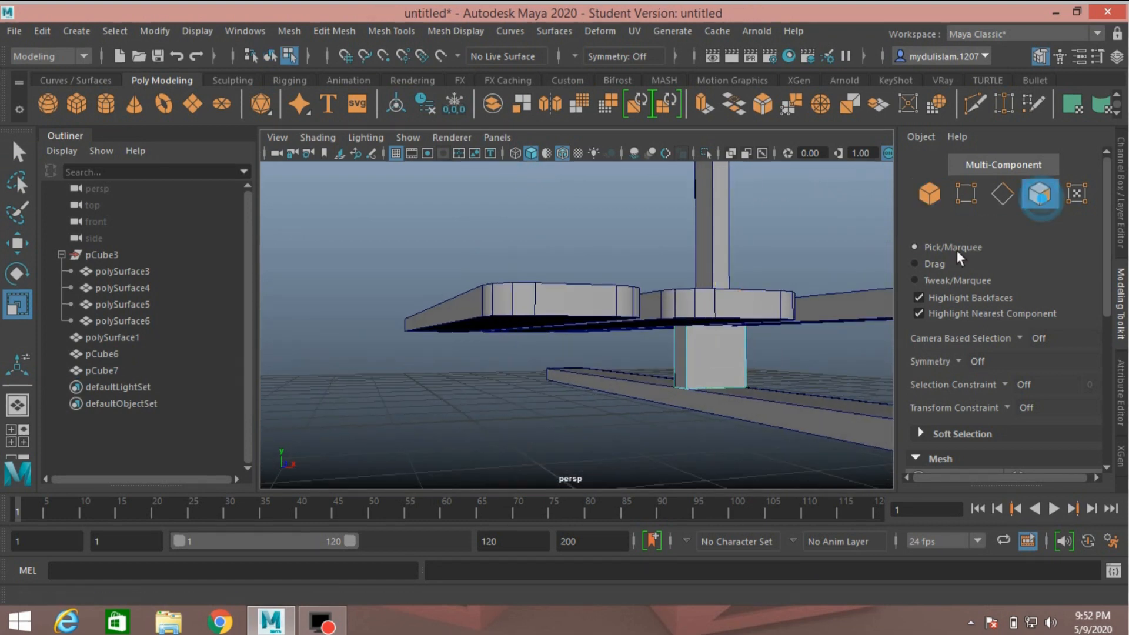
click(682, 362)
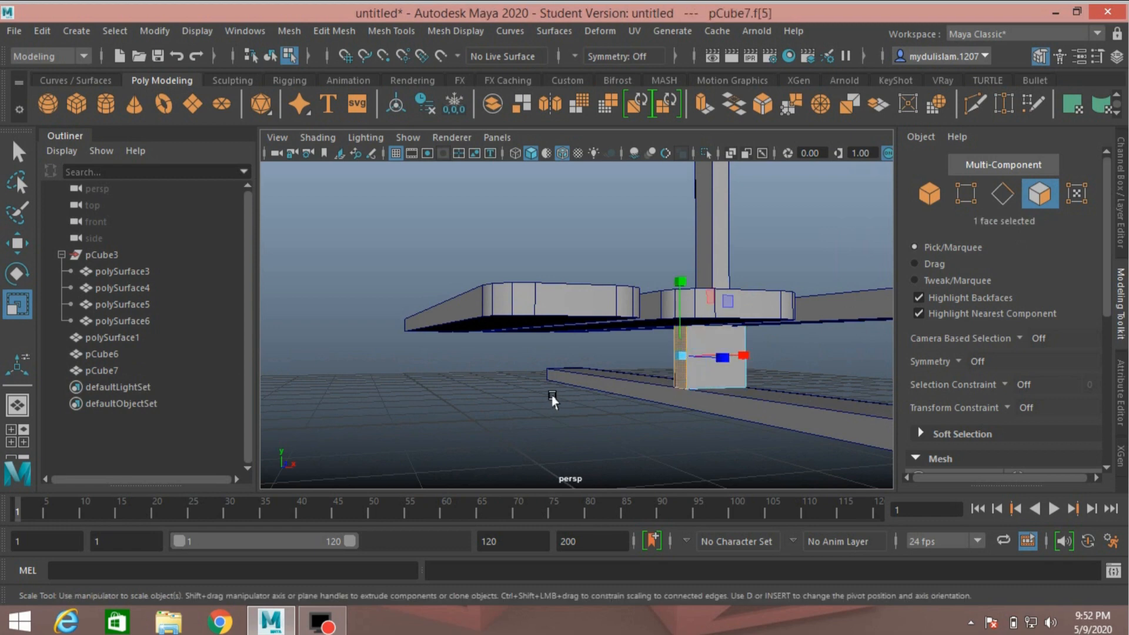
alt+drag(552, 395, 549, 390)
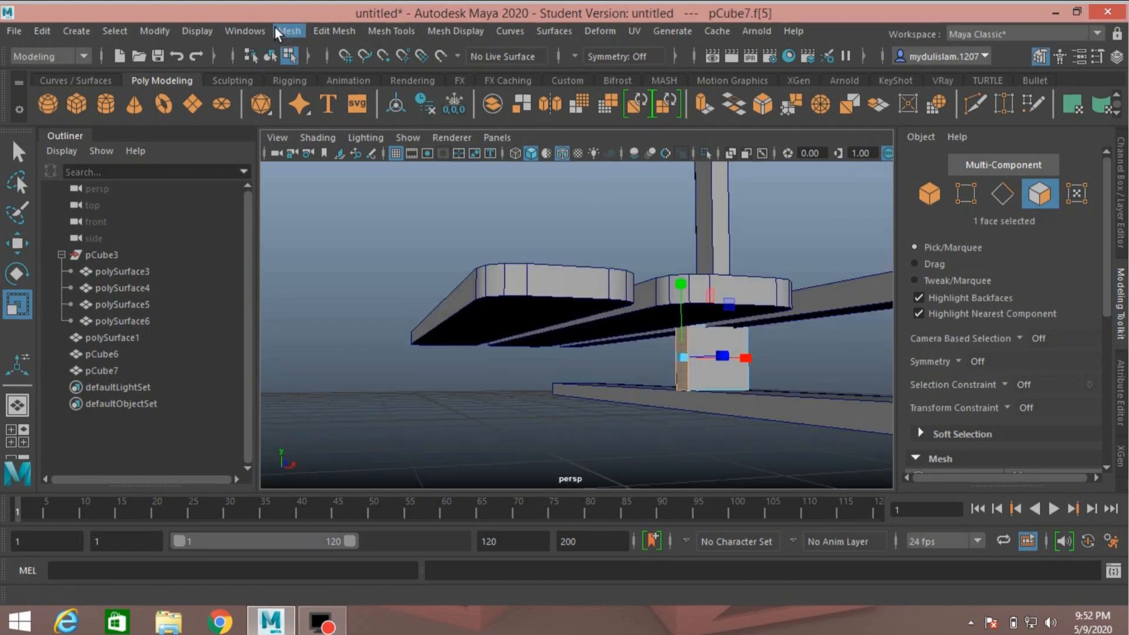
click(320, 31)
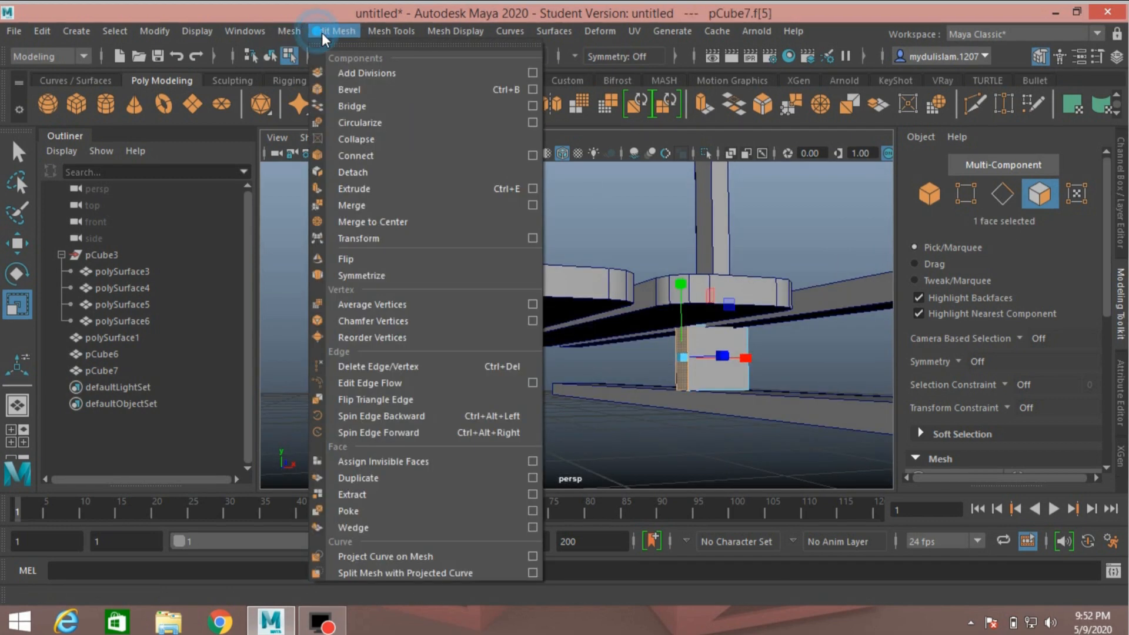
click(402, 192)
alt+drag(573, 226, 572, 229)
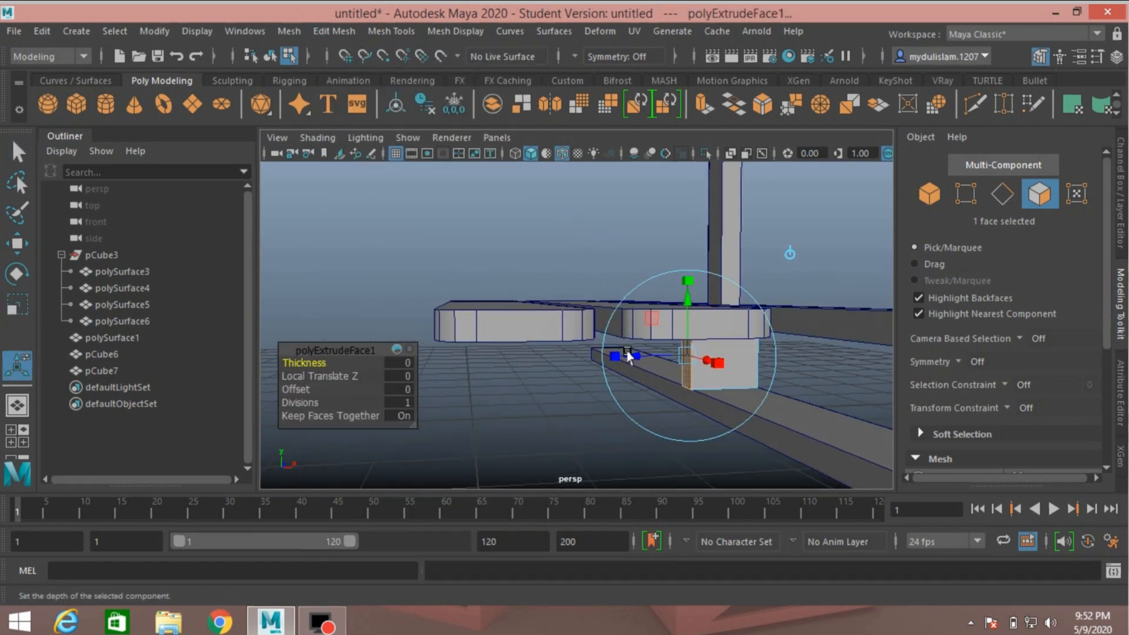
drag(639, 362, 635, 365)
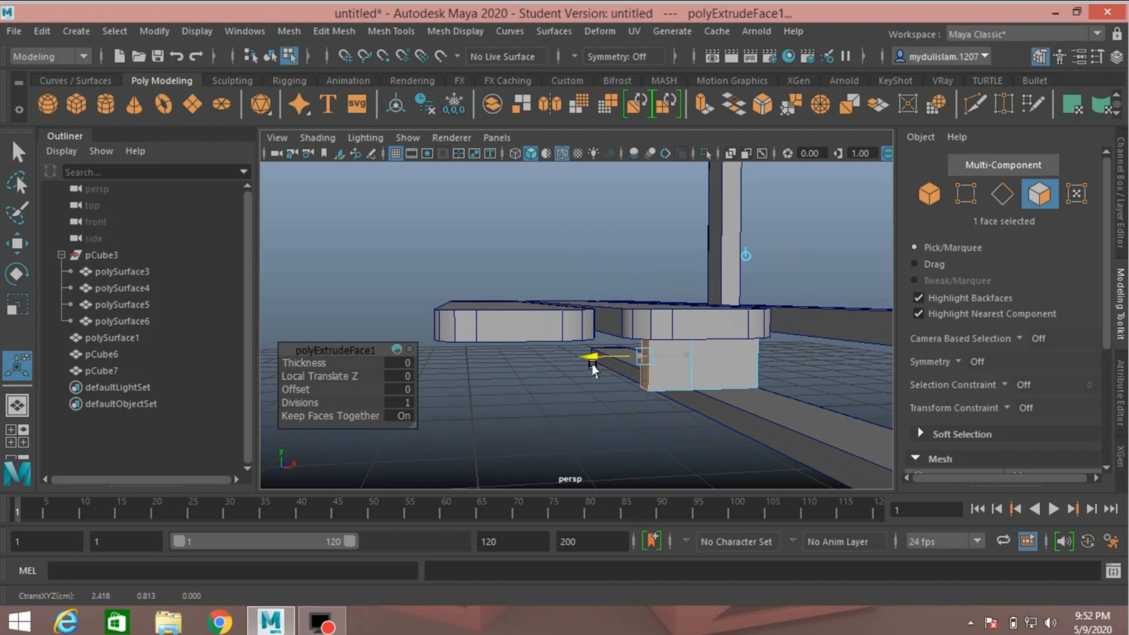
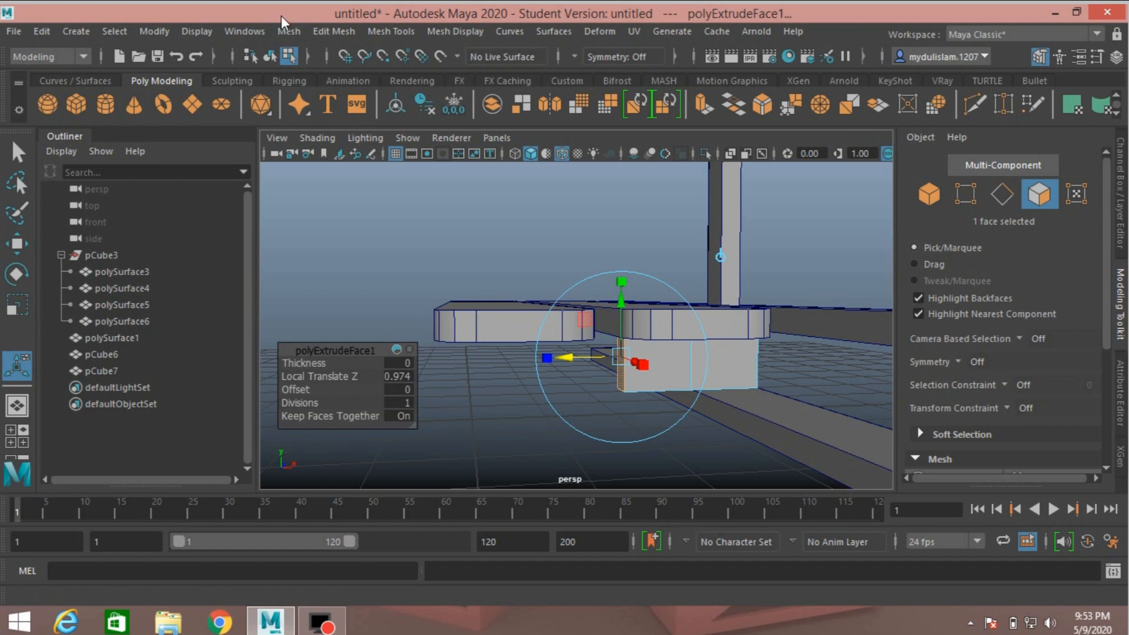
Extrude the block's end face again toward the rounded flat bars, to about 1.110 along X.
click(318, 31)
click(379, 186)
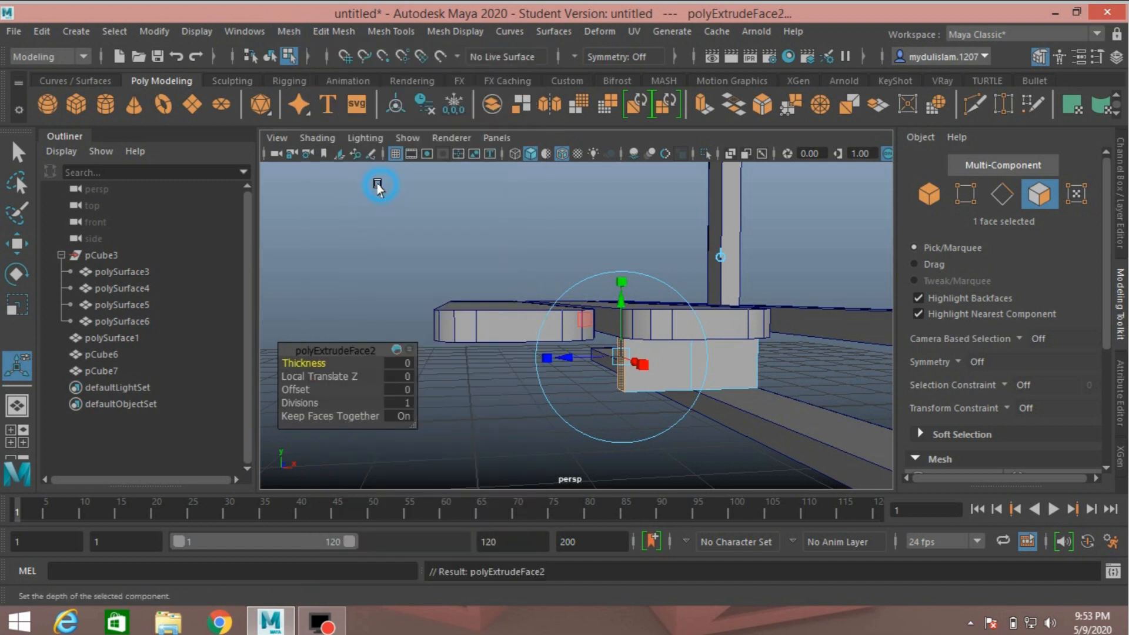
drag(567, 364, 528, 368)
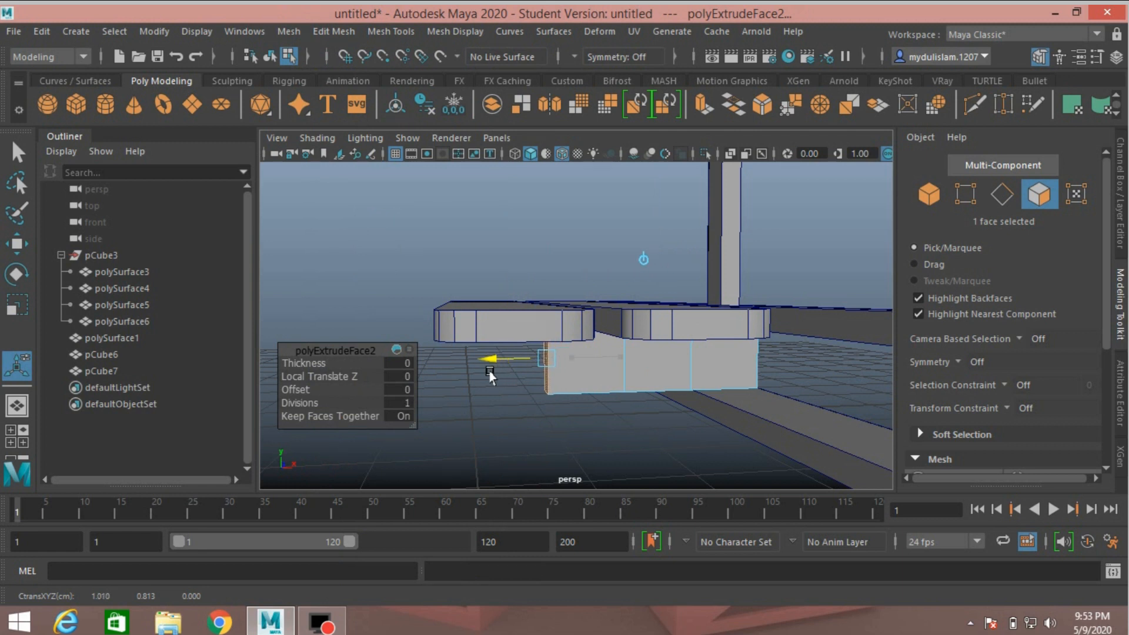
drag(496, 367, 499, 367)
Raise the two lower vertices at the block's extruded end to a Y position of about 0.871, then return to object selection.
click(962, 199)
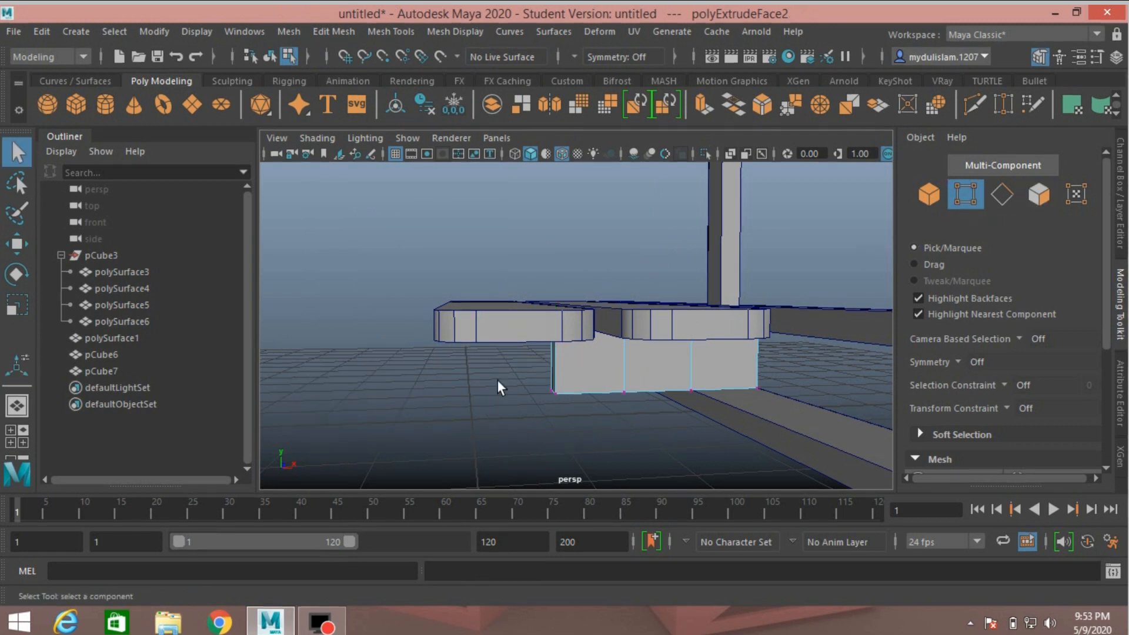
drag(595, 422, 594, 420)
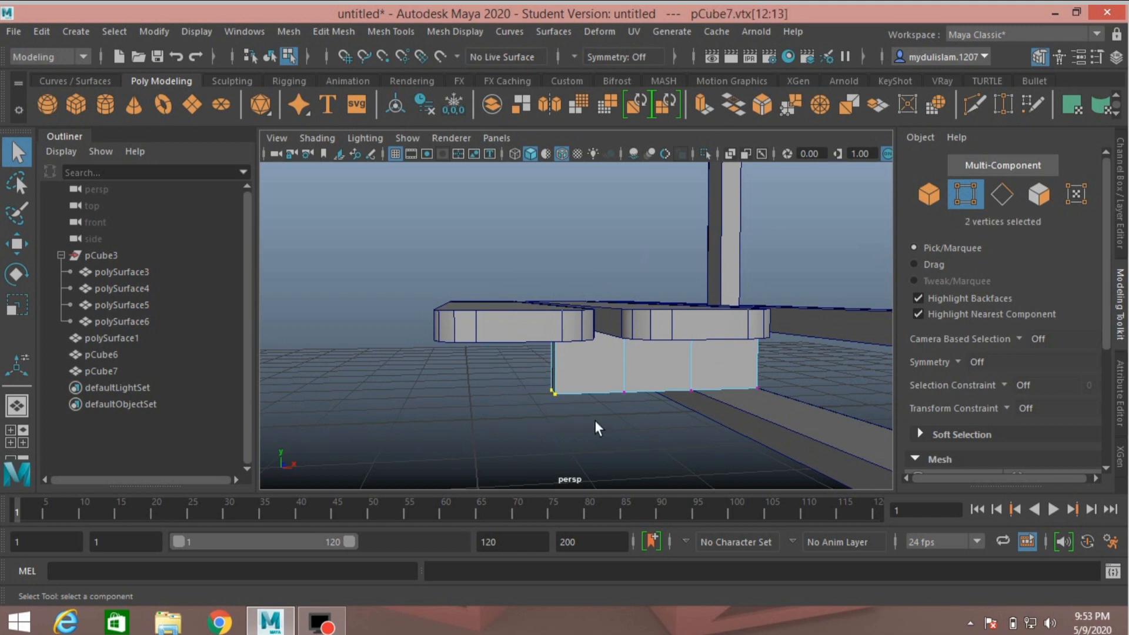
click(16, 243)
drag(552, 306, 563, 268)
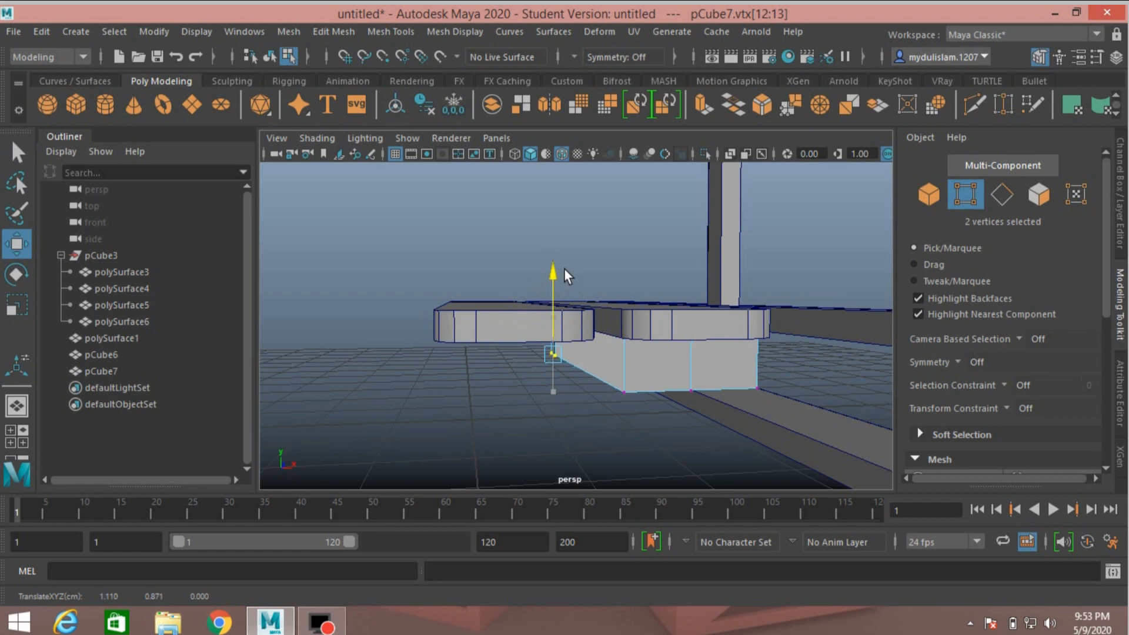
alt+drag(537, 327, 549, 352)
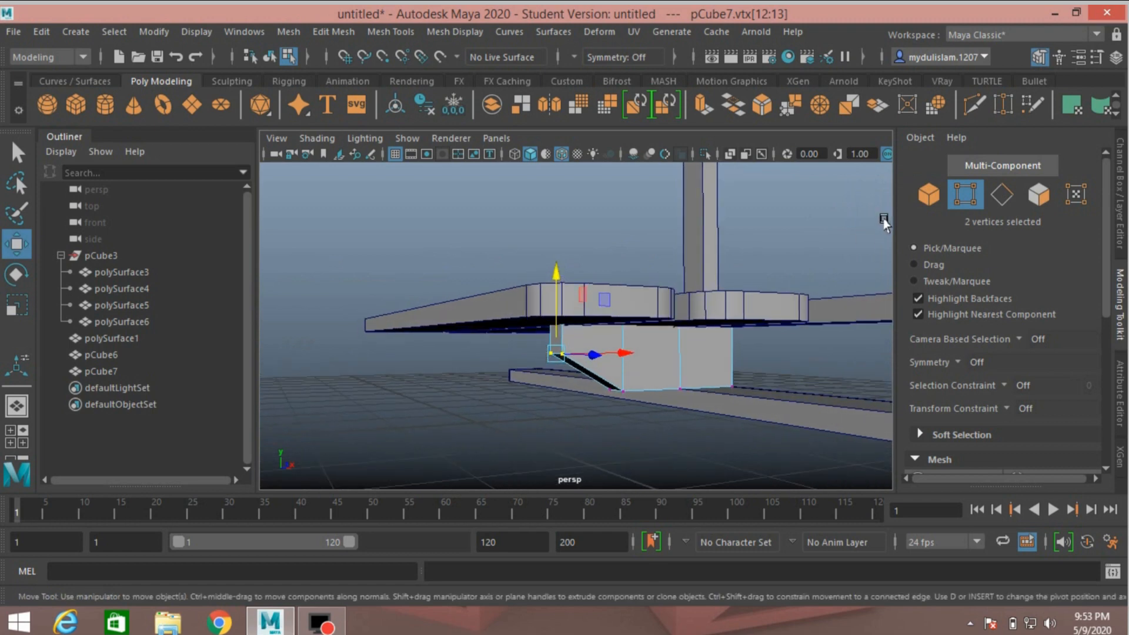
click(934, 196)
Move the tapered block along X to about 3.274, checking its alignment with the upright bar in the top view.
alt+drag(713, 273, 670, 279)
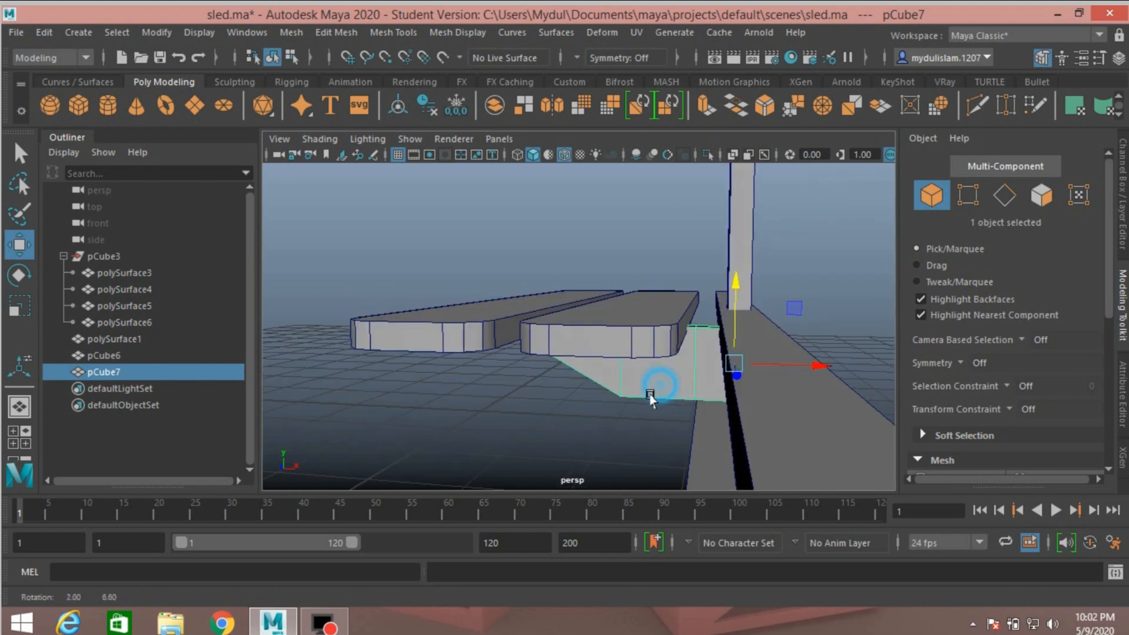
alt+drag(650, 396, 799, 389)
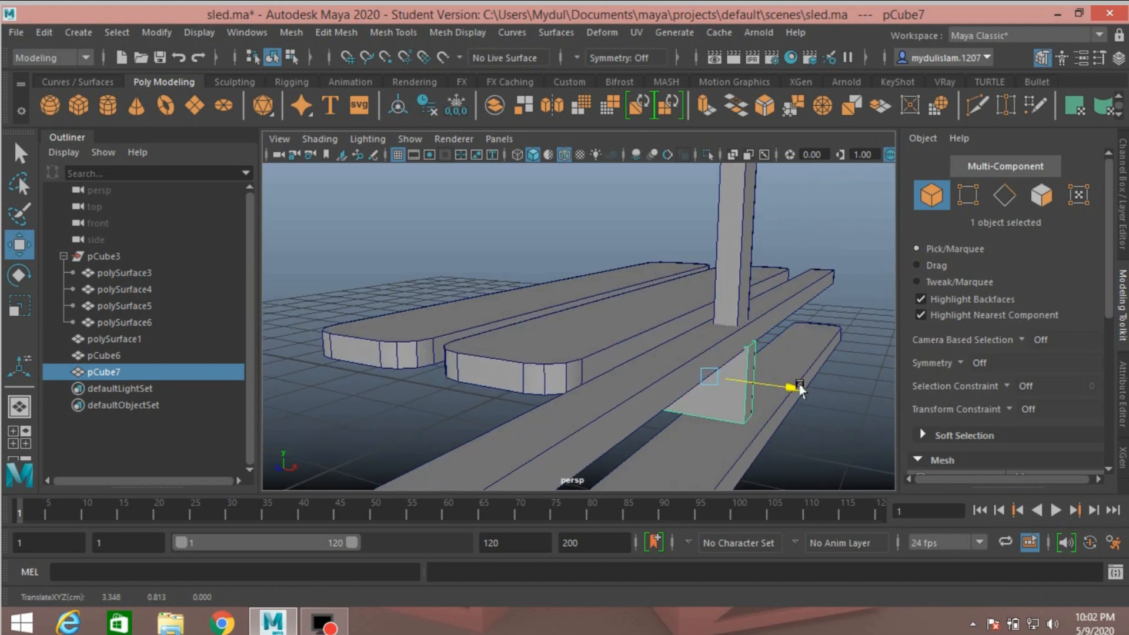
key(space)
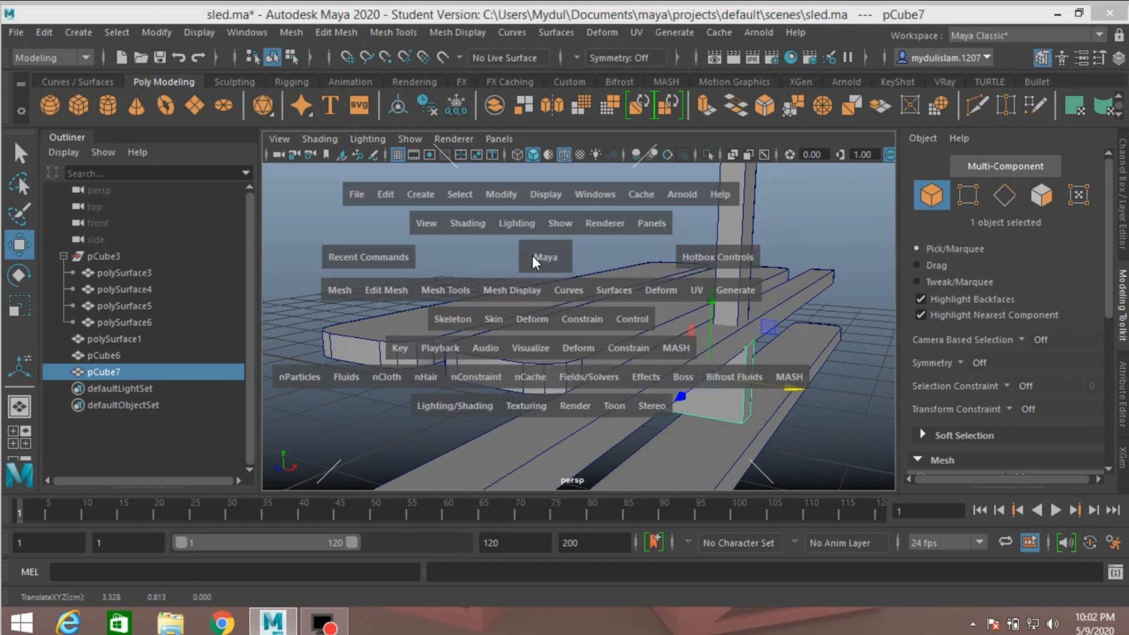
key(space)
scroll(486, 258, up, 4)
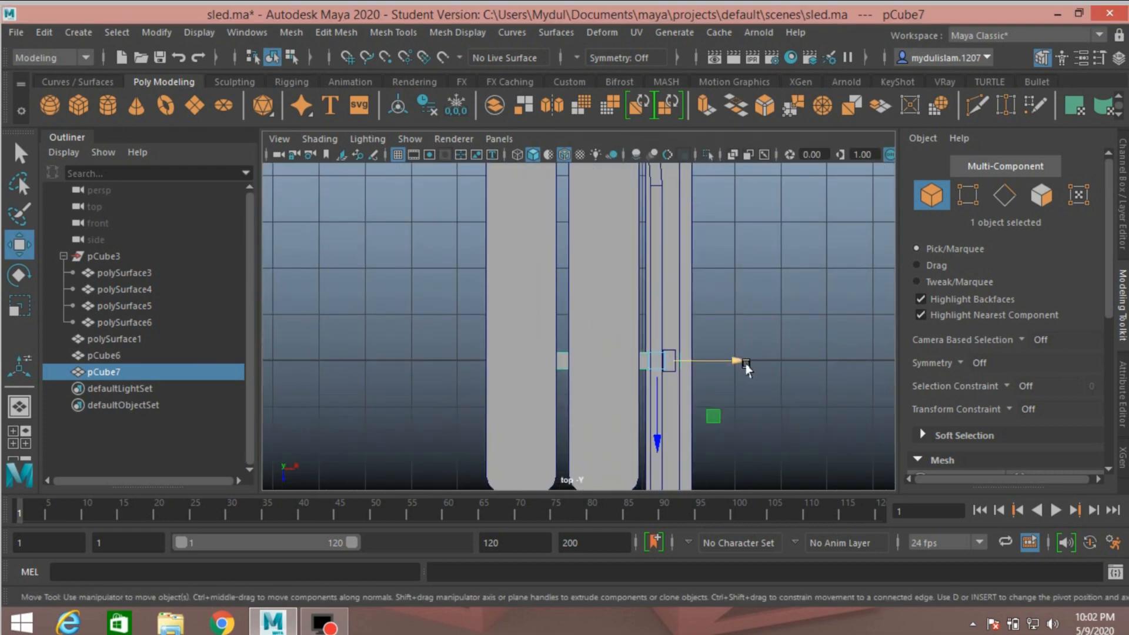
drag(744, 366, 742, 367)
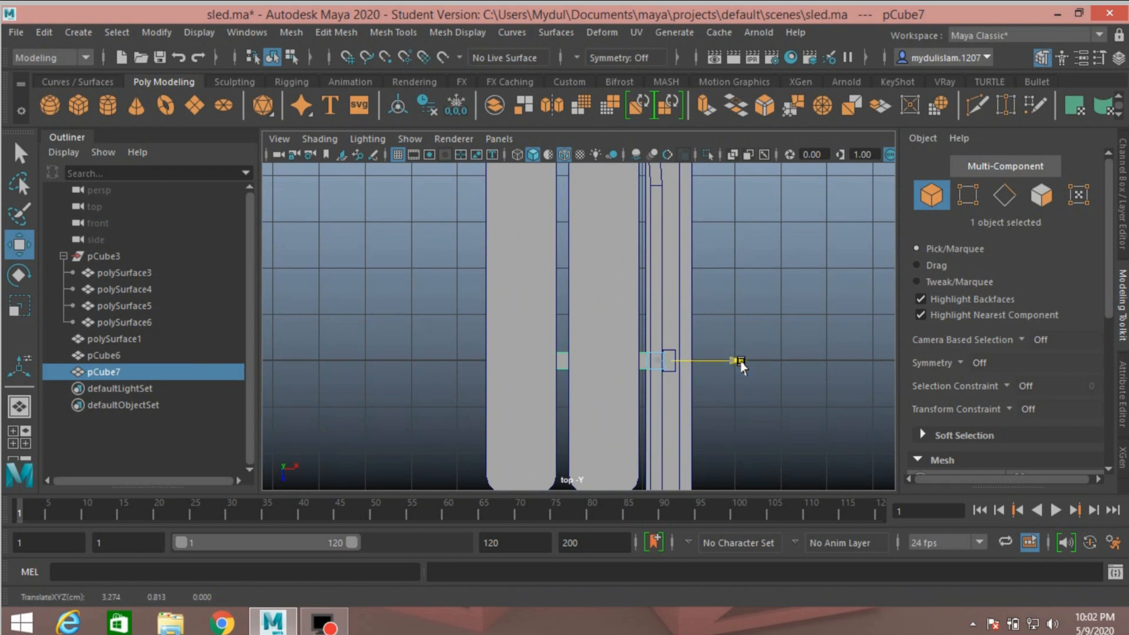
key(space)
key(space)
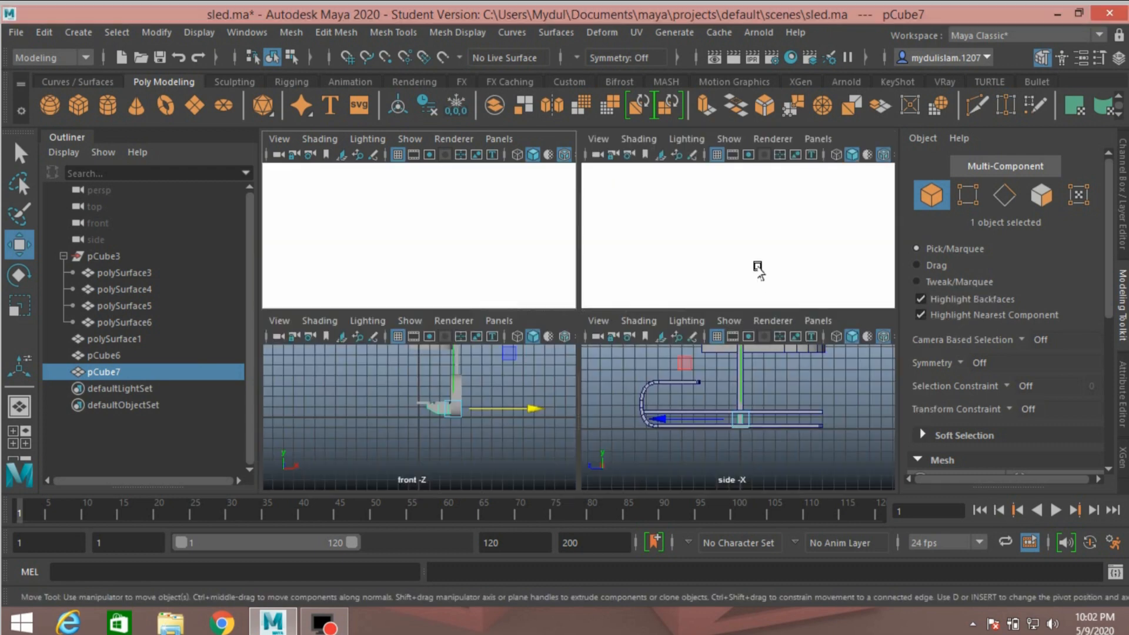
Shift the block's vertical edge loop nearest the upright bar along X to about 3.068.
mouse_move(581, 351)
alt+mouse_down()
mouse_move(567, 330)
mouse_move(573, 294)
mouse_move(597, 340)
alt+mouse_up()
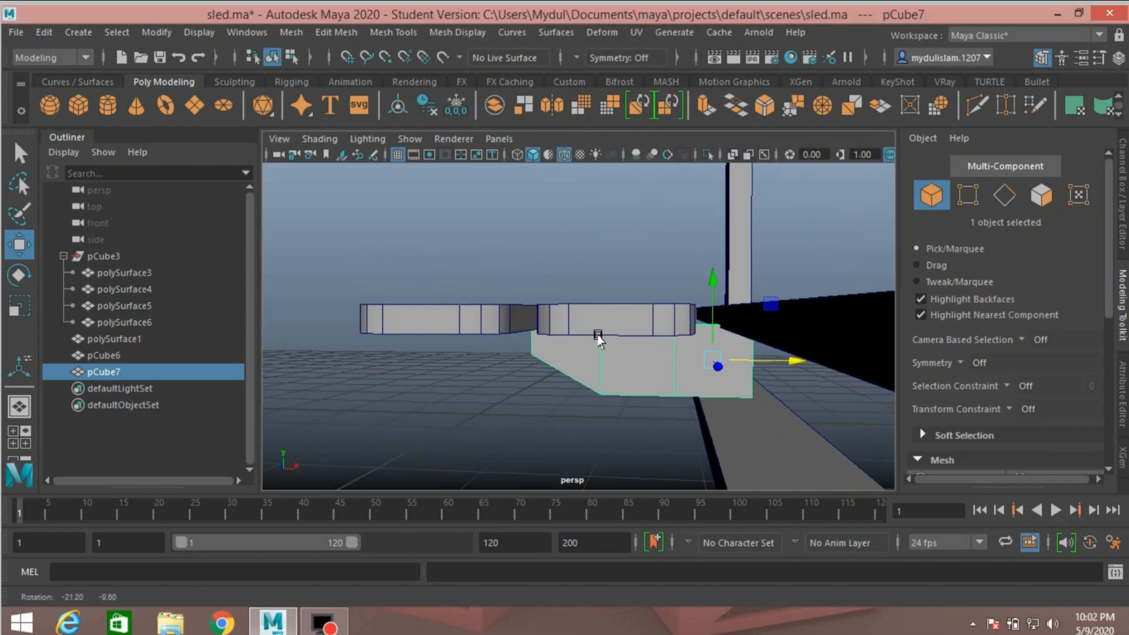
click(1000, 197)
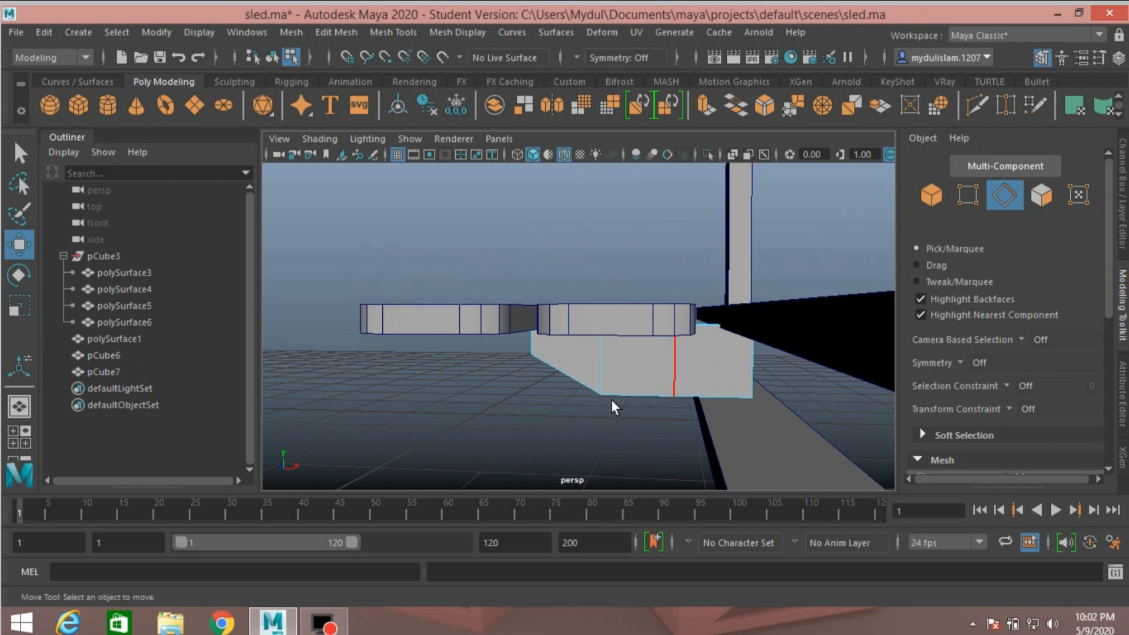
double_click(680, 381)
alt+drag(622, 434, 635, 428)
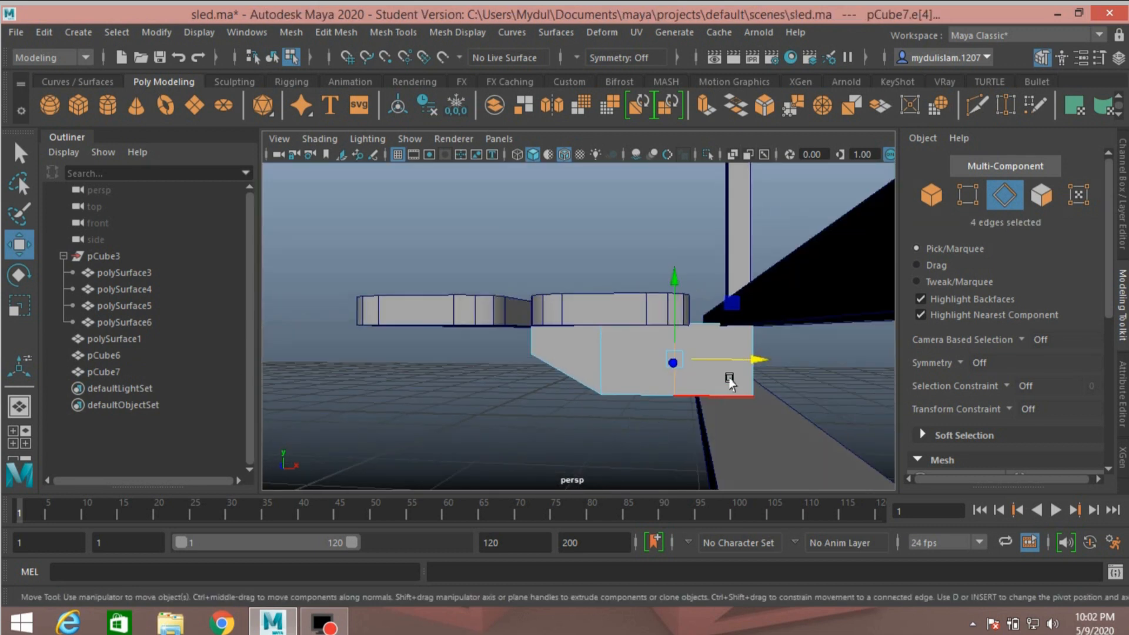
drag(750, 359, 753, 363)
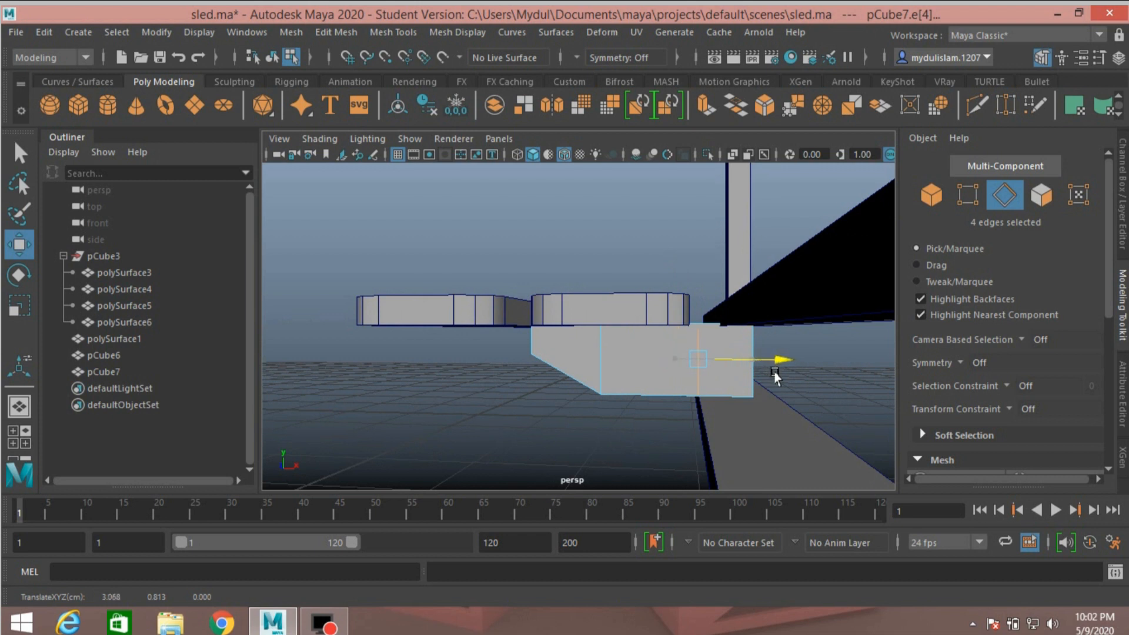
Raise the two lower vertices midway along the block to a Y position of about 0.635 to smooth the taper, and return to object selection.
click(961, 199)
drag(551, 378, 606, 400)
drag(598, 315, 612, 294)
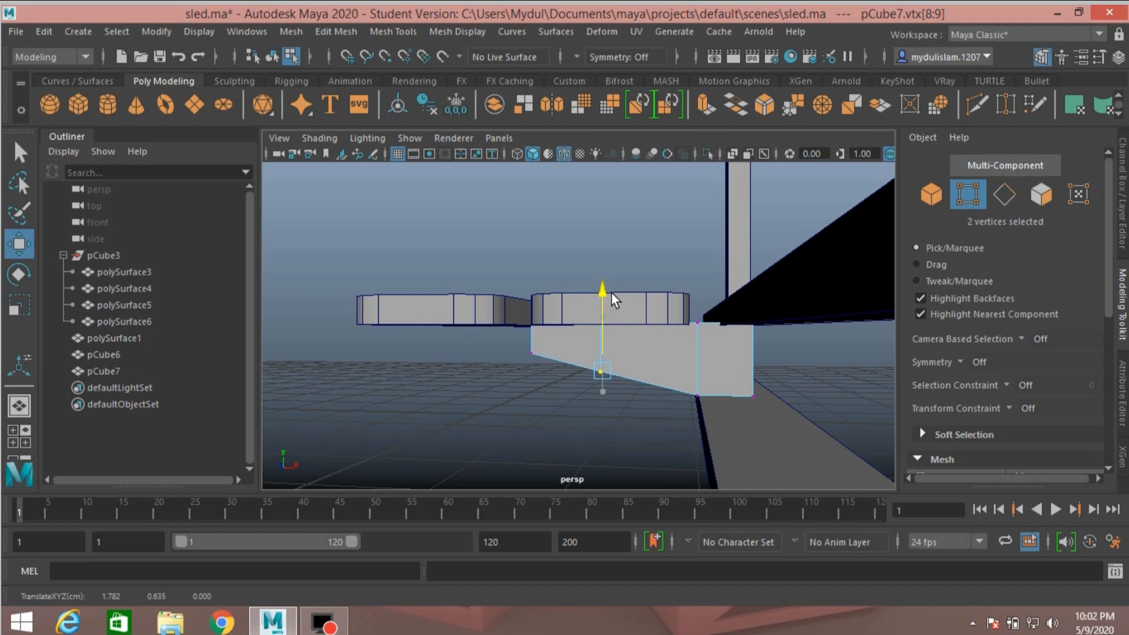
click(481, 411)
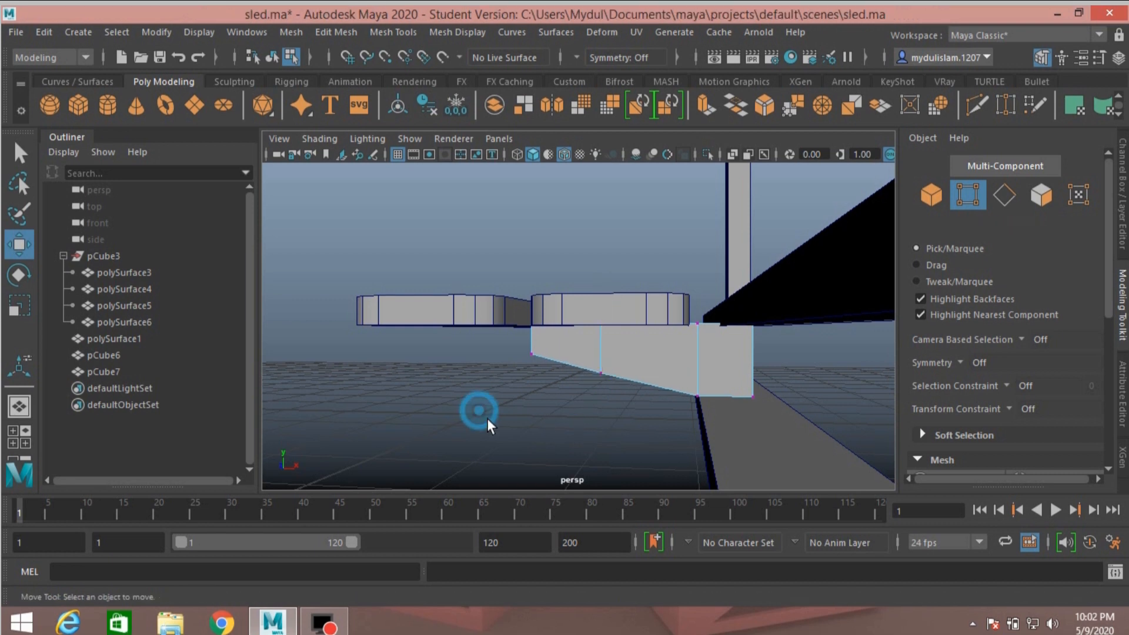
alt+drag(487, 417, 506, 433)
click(926, 200)
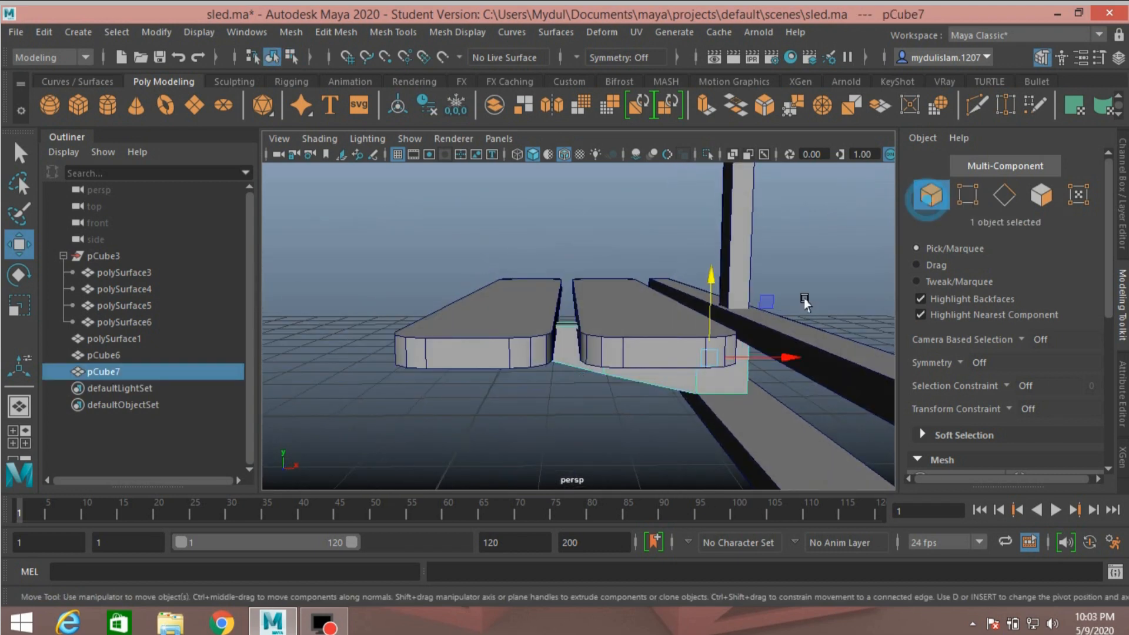
Extrude the block's narrow end face under the outer flat bar, moving it in wireframe top view to about -0.228 along X.
alt+drag(803, 298, 421, 390)
click(1039, 195)
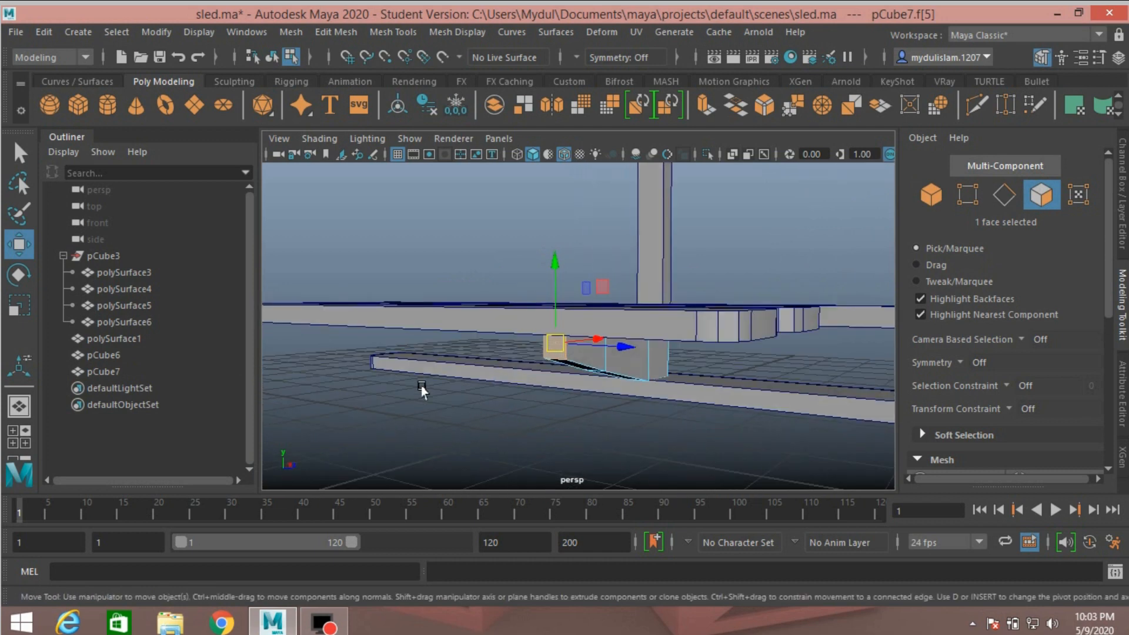
click(322, 33)
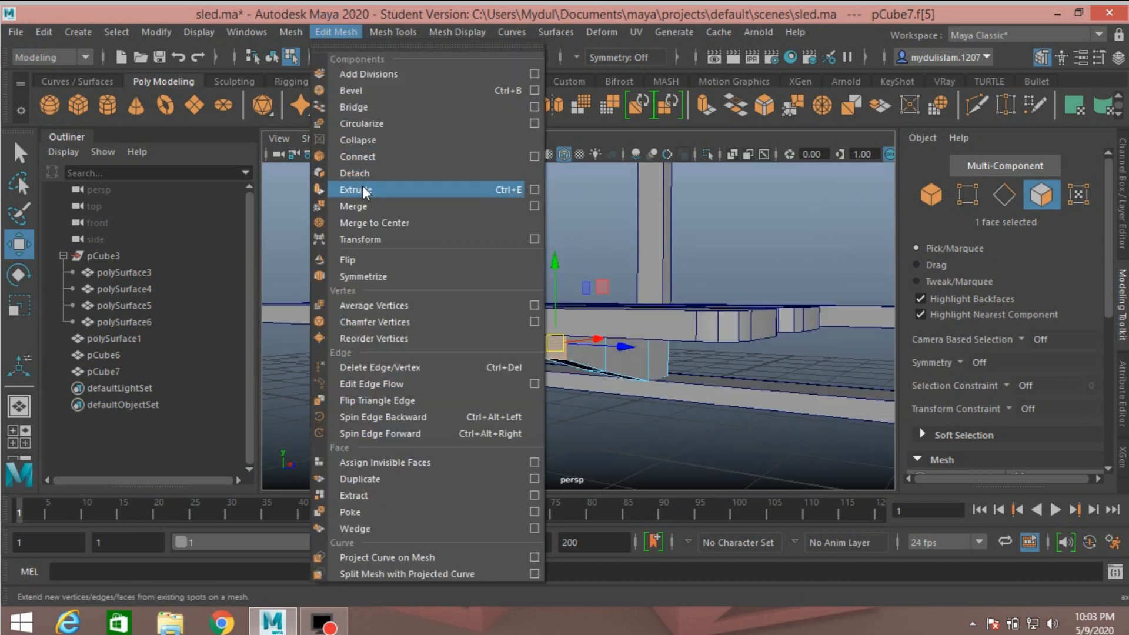
click(360, 183)
key(space)
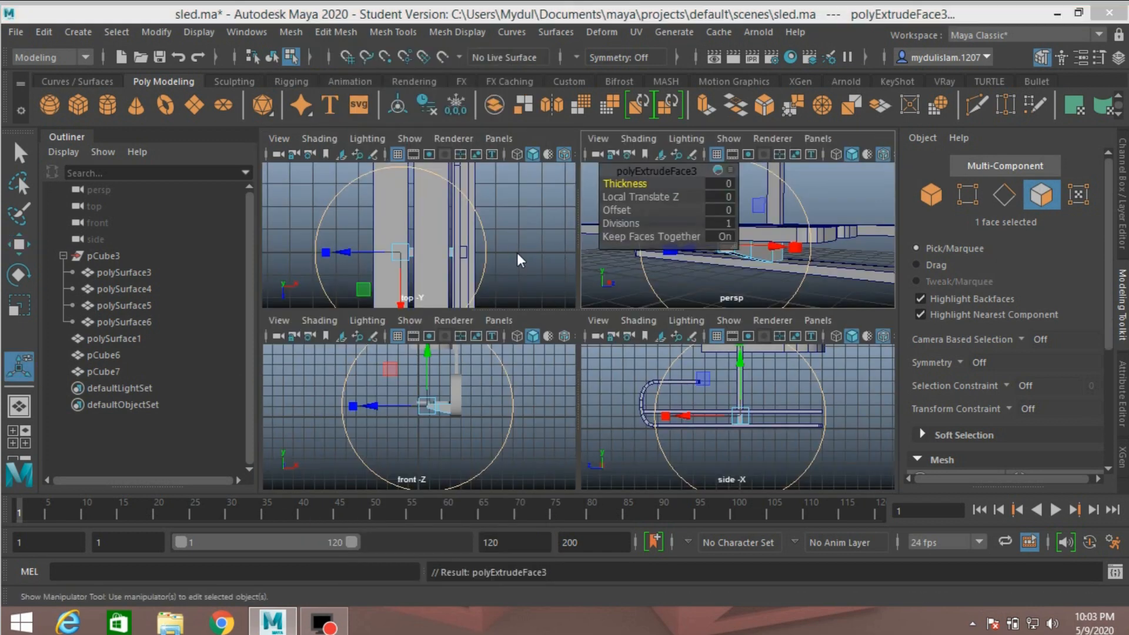
key(space)
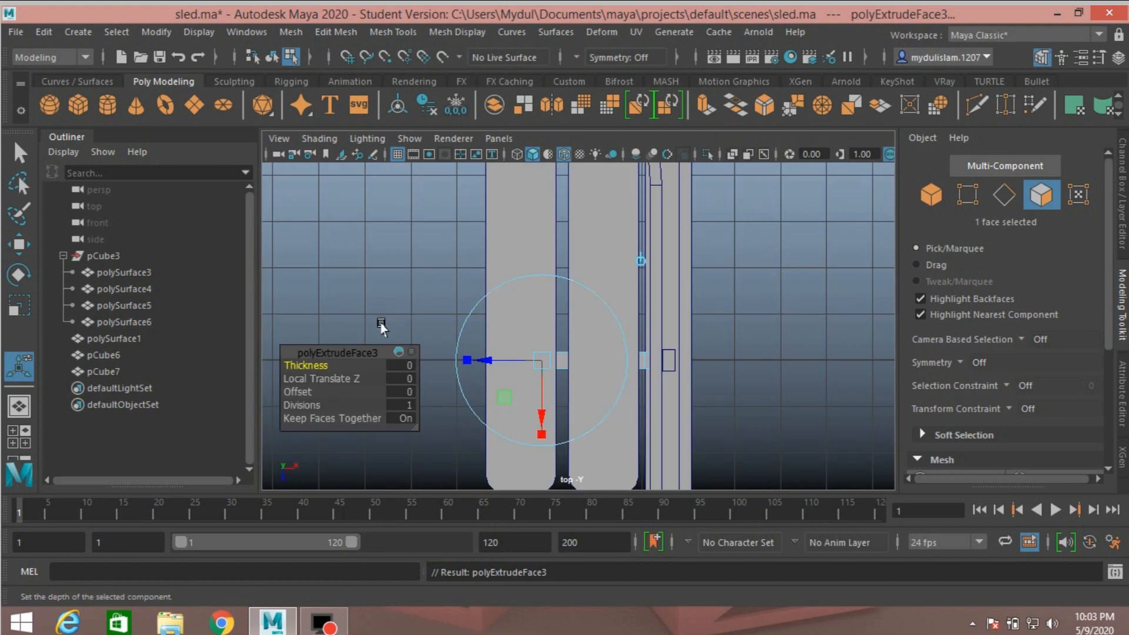
click(517, 154)
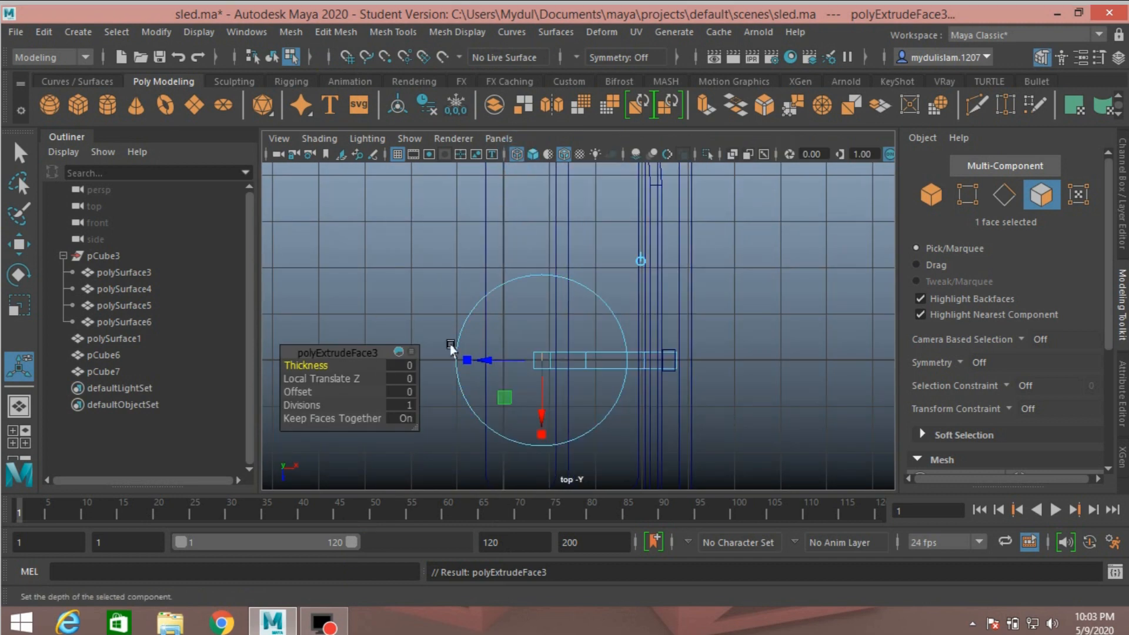
click(22, 251)
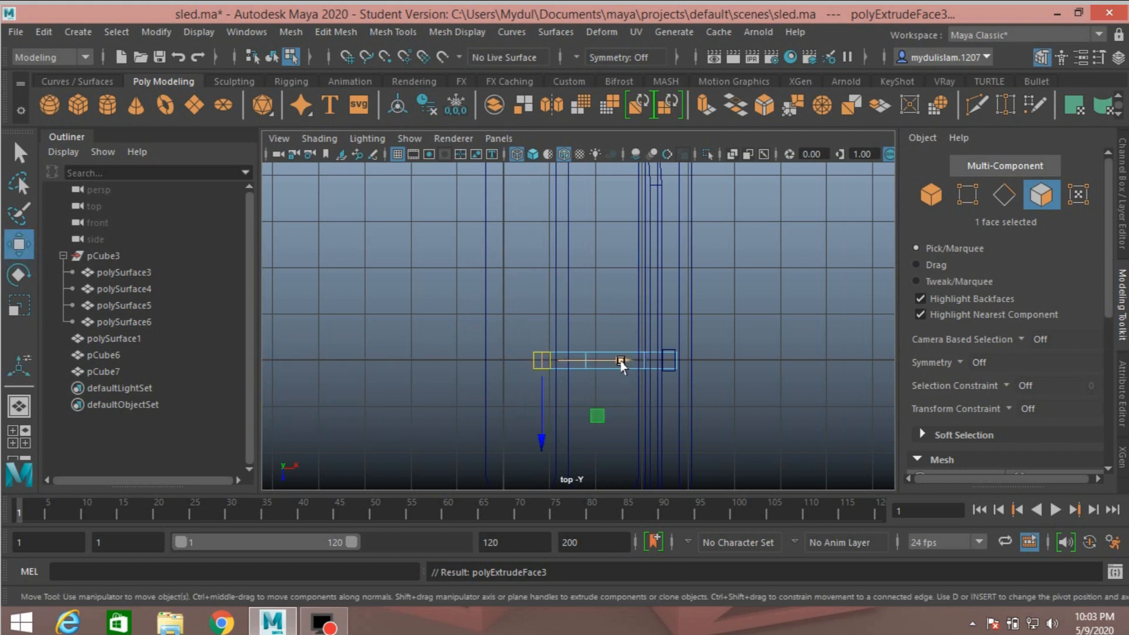
drag(620, 361, 575, 371)
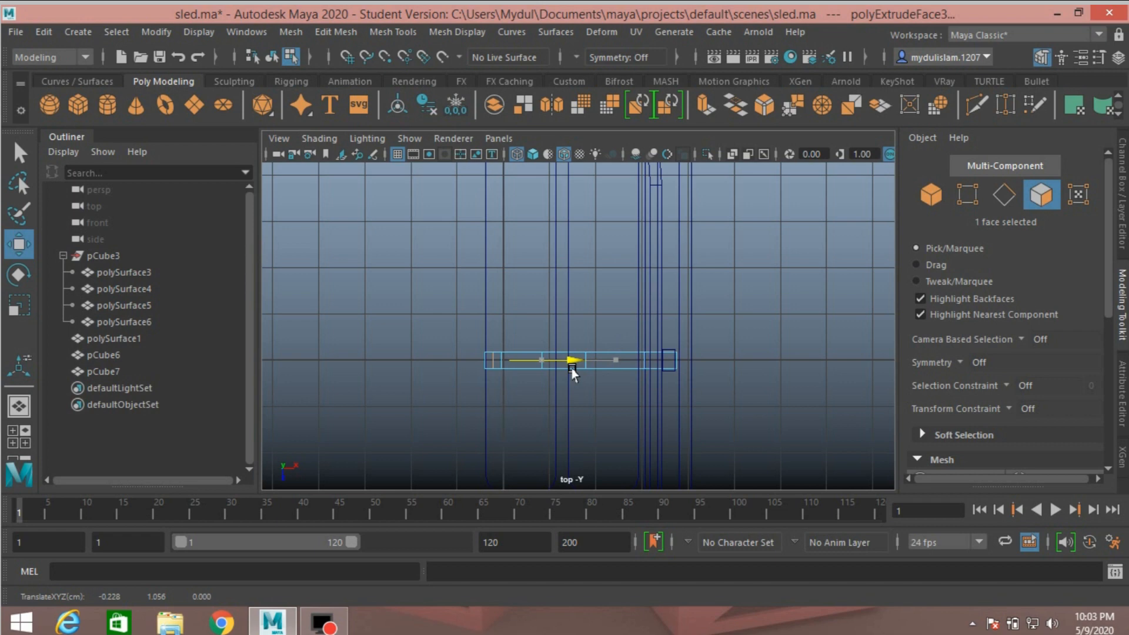
Move the extruded end face to about -0.387 along X, in line with the outer flat bar's far edge.
key(space)
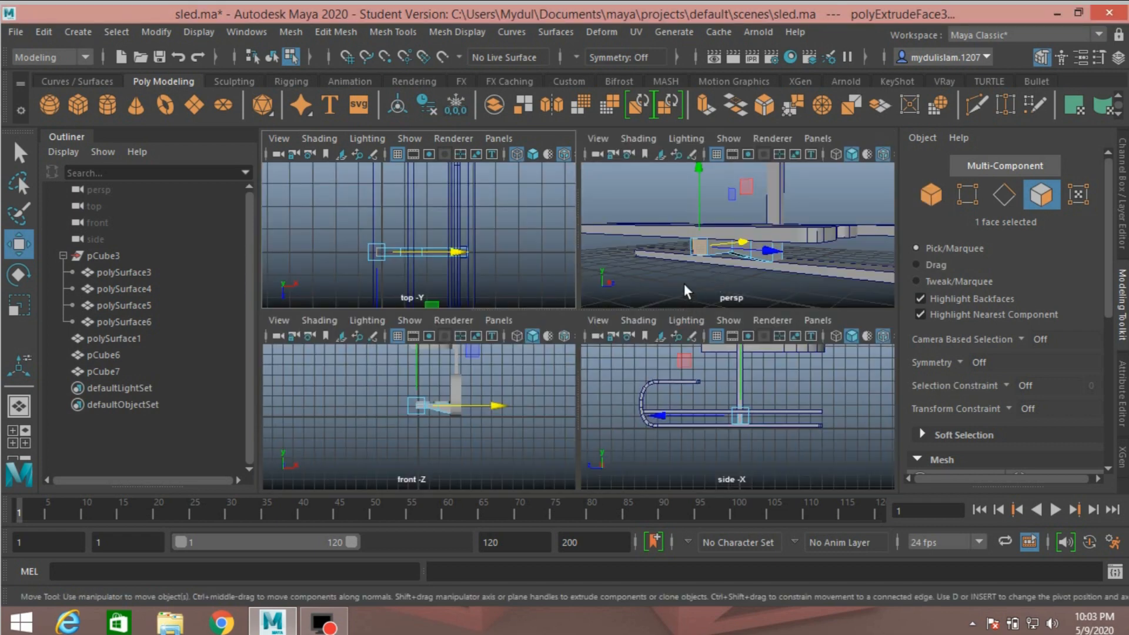
key(space)
alt+drag(546, 402, 486, 390)
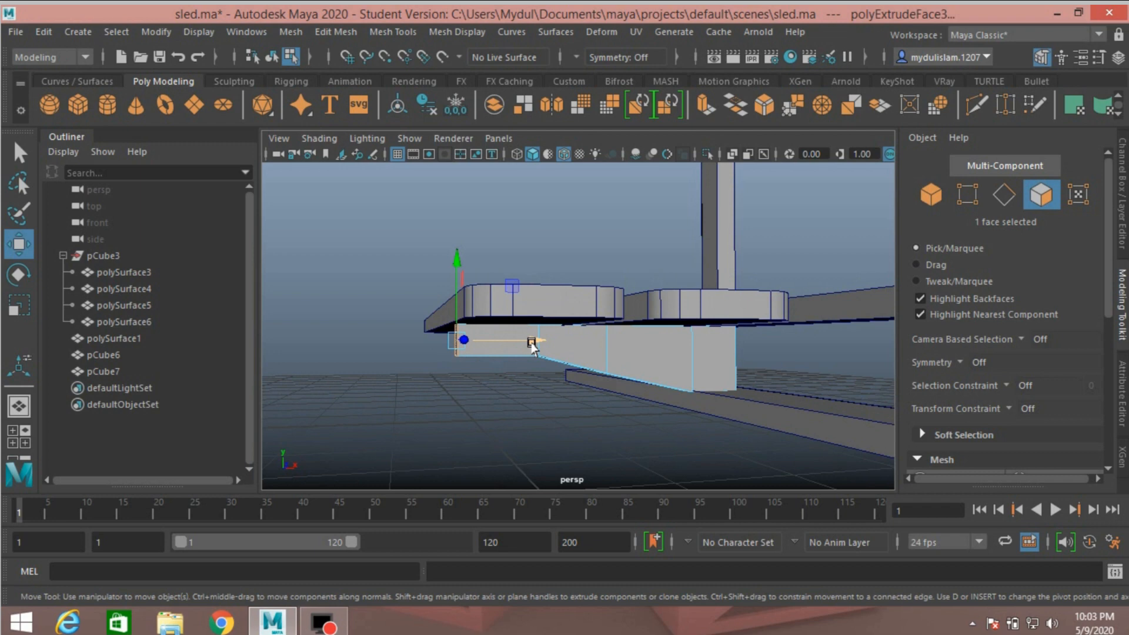
drag(532, 347, 529, 347)
key(space)
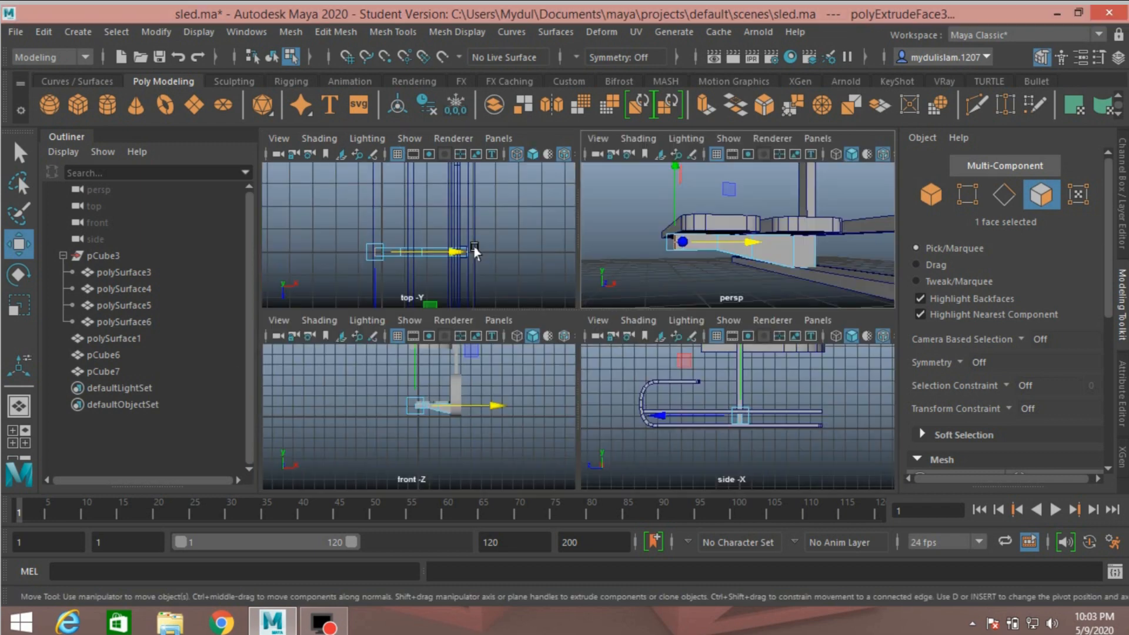
key(space)
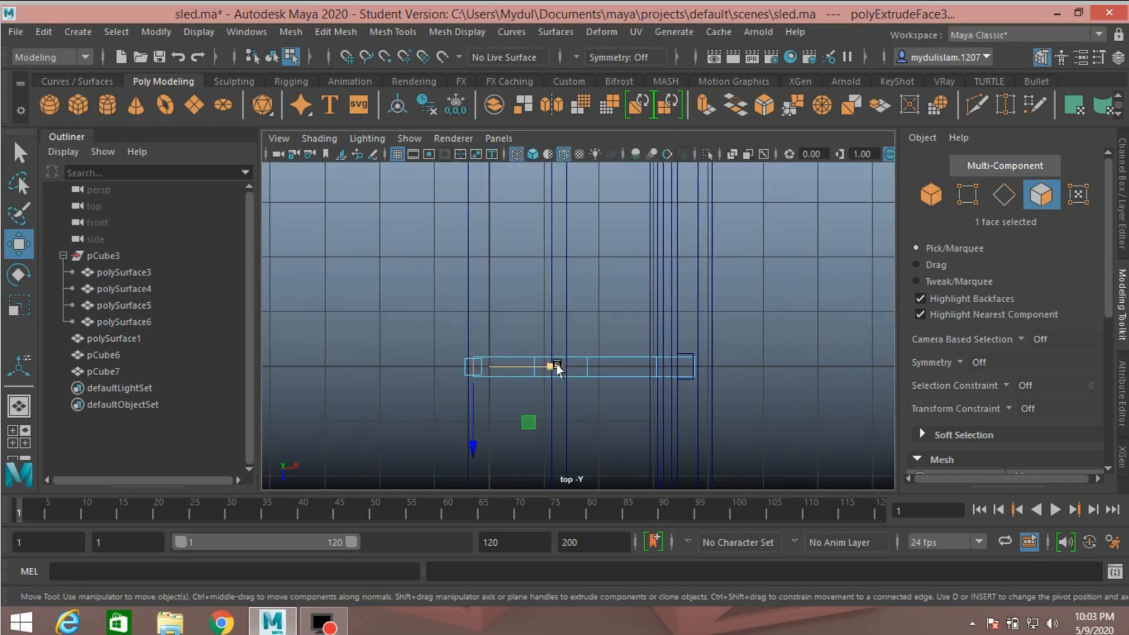
drag(550, 365, 552, 367)
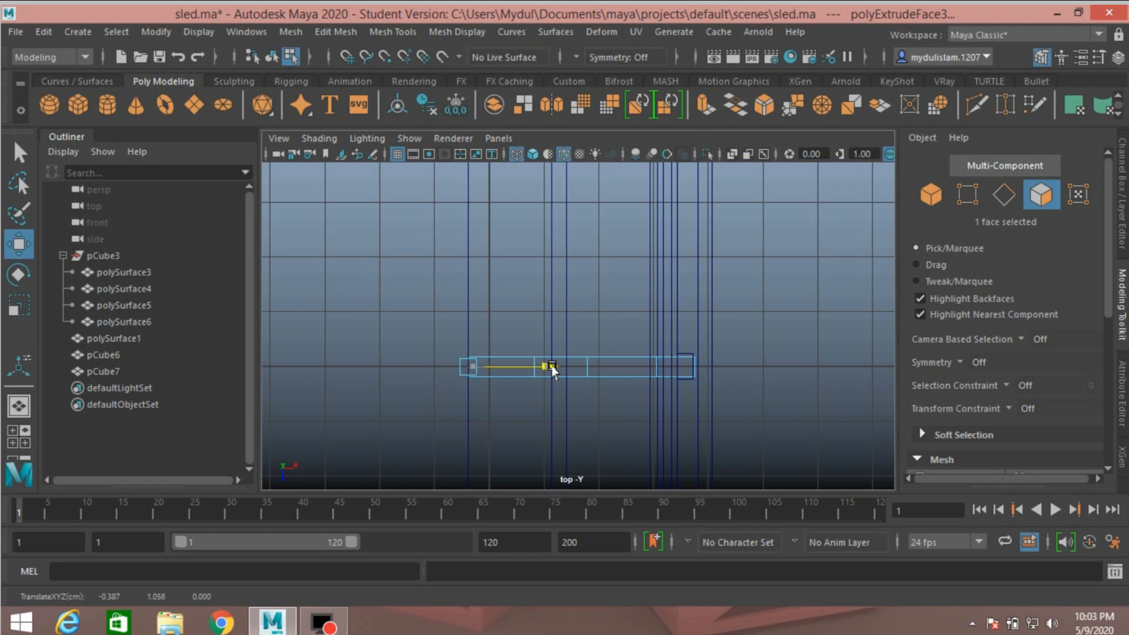
Return to object selection and delete the connecting block's construction history.
click(932, 195)
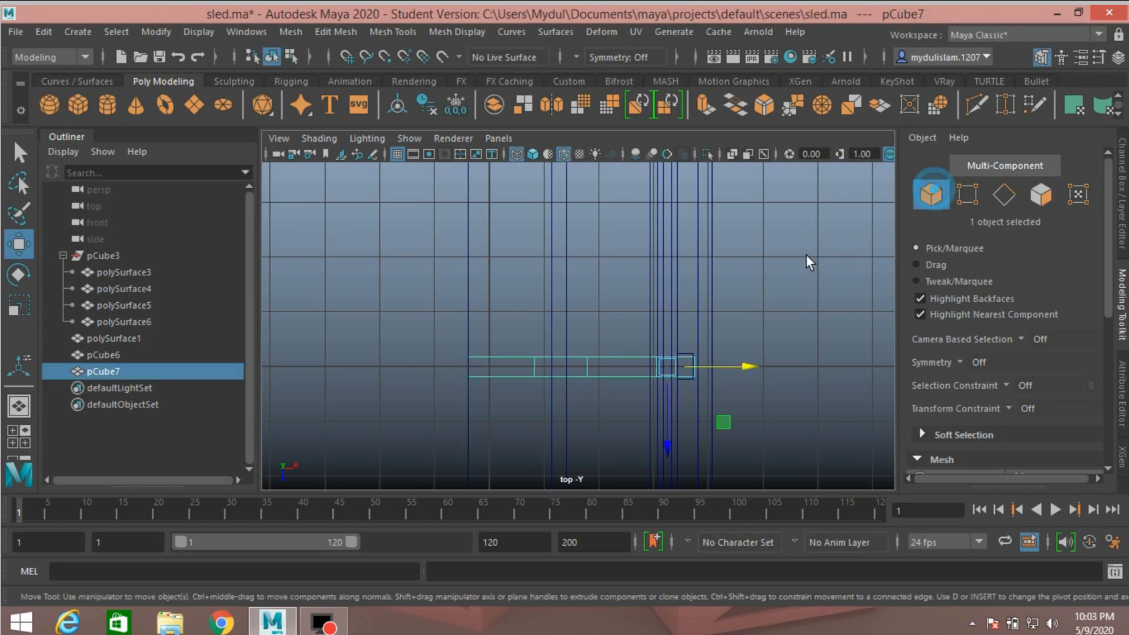
click(45, 32)
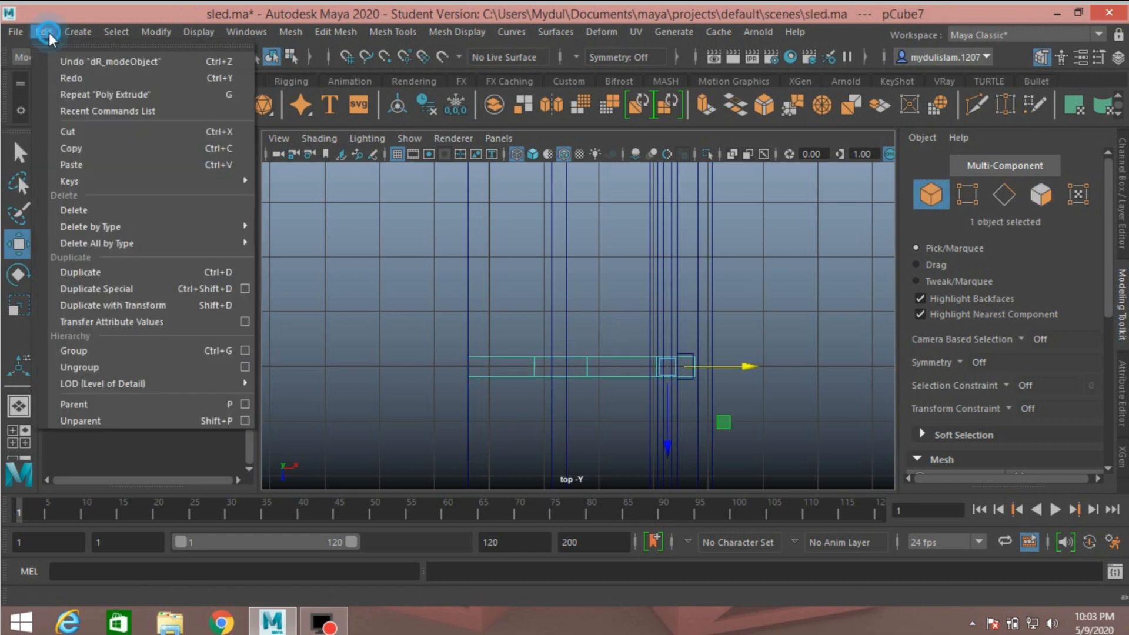
click(190, 226)
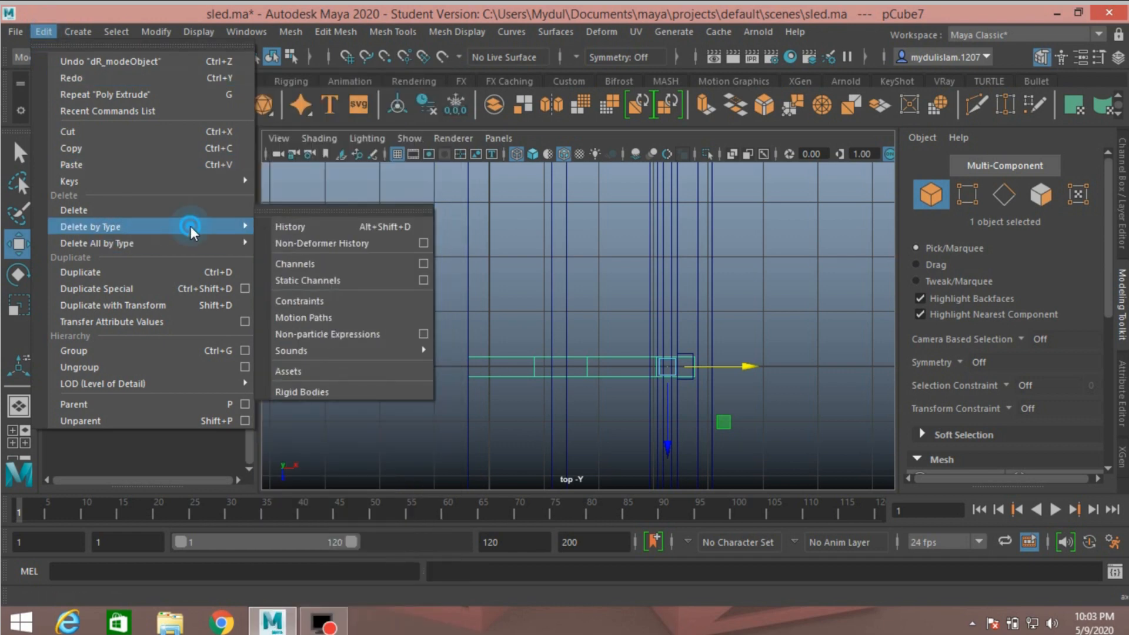
click(298, 227)
key(space)
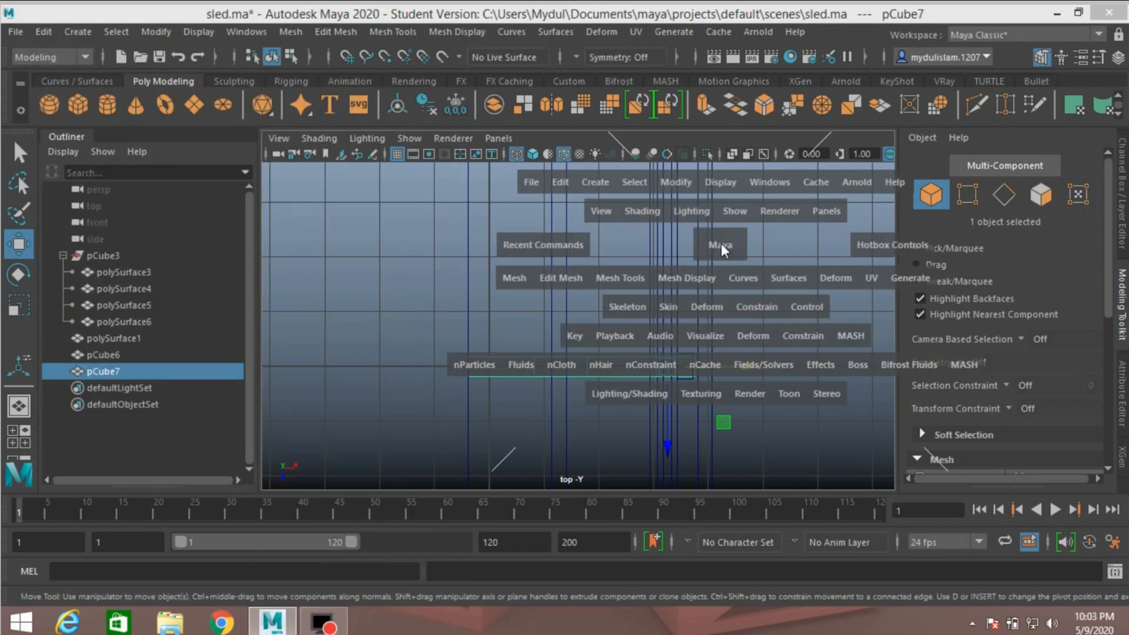
Return to the perspective view, duplicate the upright support bar and move the copy along Z toward the sled's rear end.
key(space)
scroll(695, 328, down, 6)
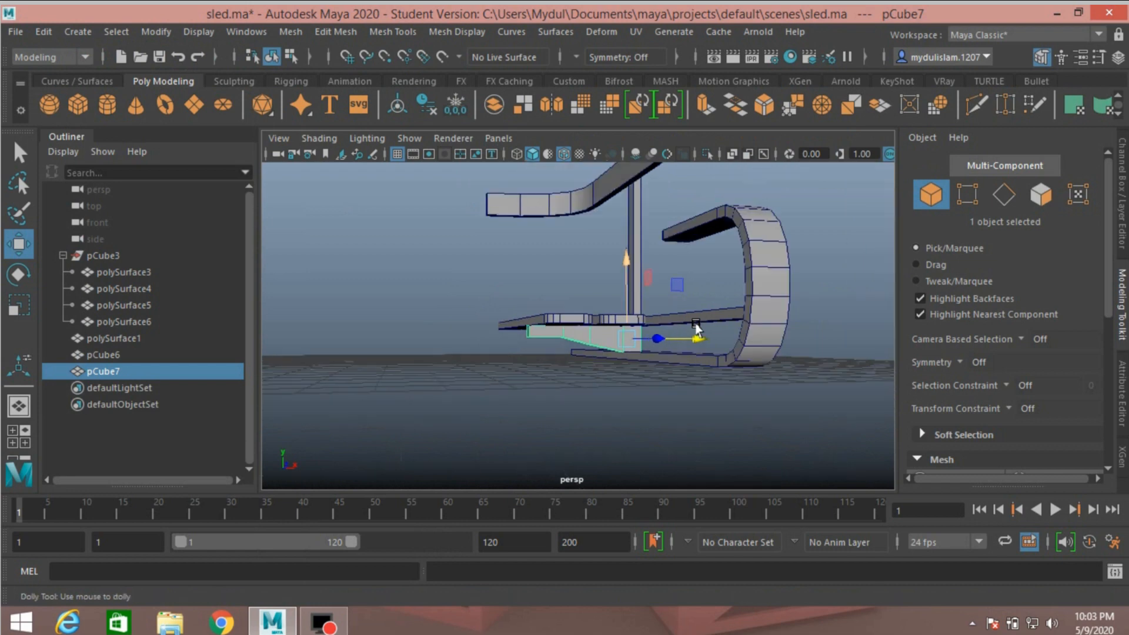
alt+drag(731, 318, 525, 330)
scroll(525, 329, up, 2)
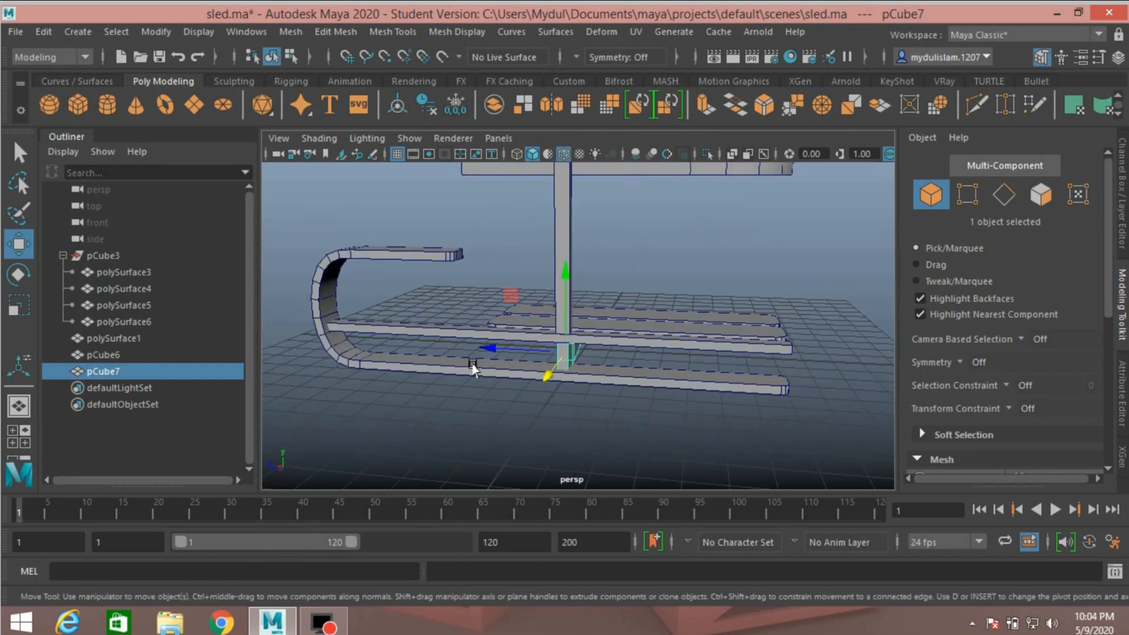
alt+drag(472, 368, 546, 234)
click(547, 233)
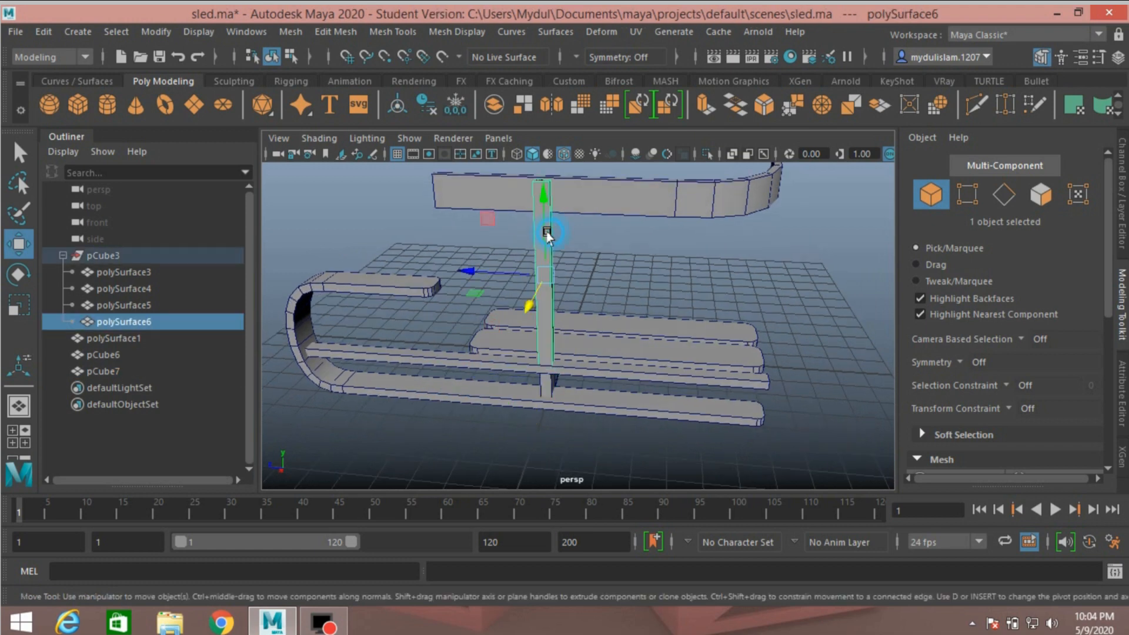
alt+drag(665, 253, 673, 264)
drag(470, 284, 584, 298)
key(ctrl+d)
alt+drag(475, 281, 524, 253)
alt+middle_drag(443, 331, 516, 332)
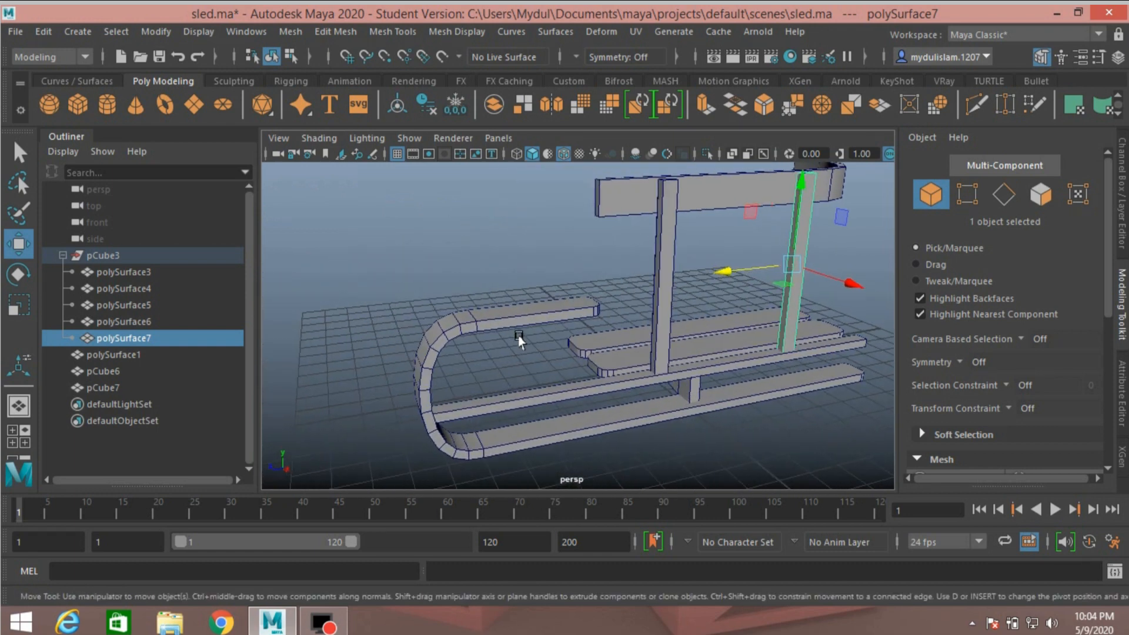
Move the tapered connecting block along Z toward the curved front of the runner.
scroll(516, 333, up, 2)
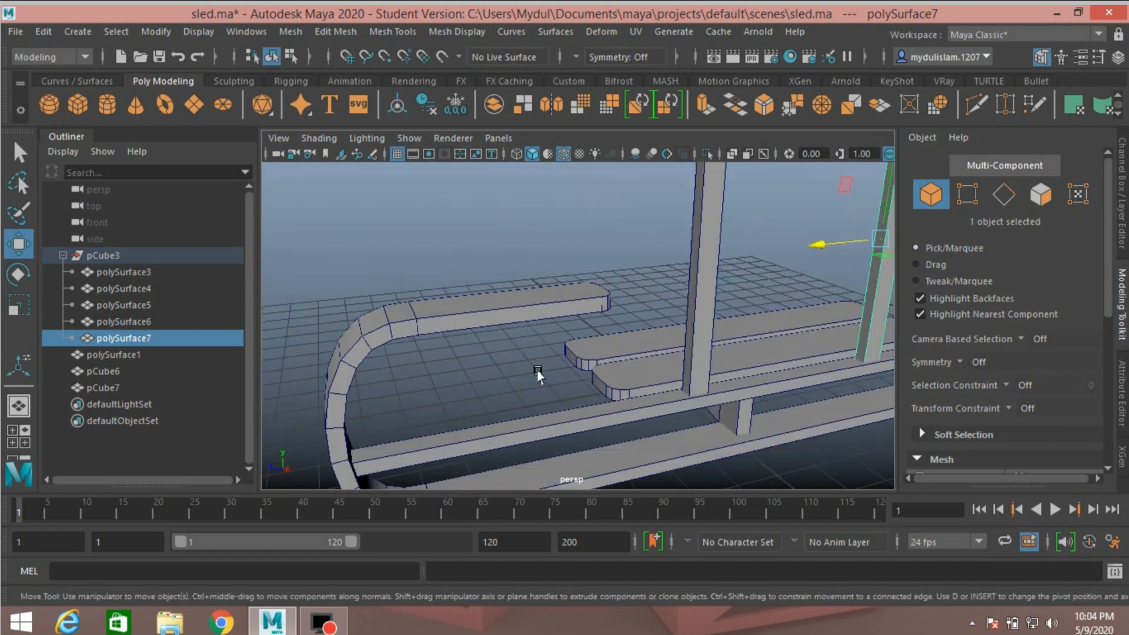
click(533, 324)
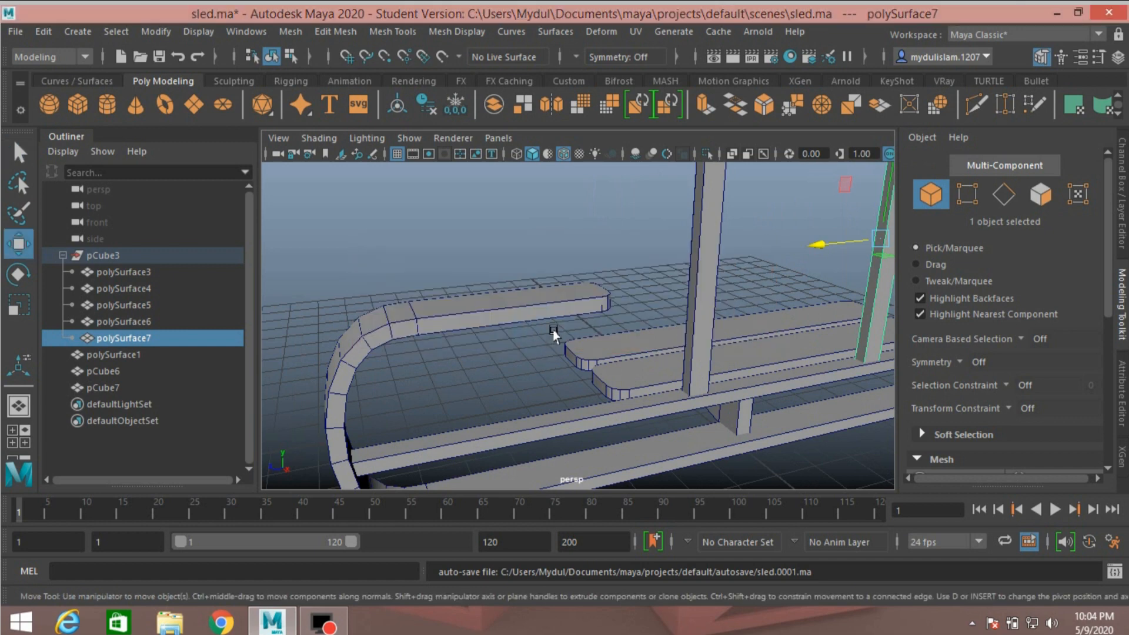
alt+drag(572, 289, 554, 275)
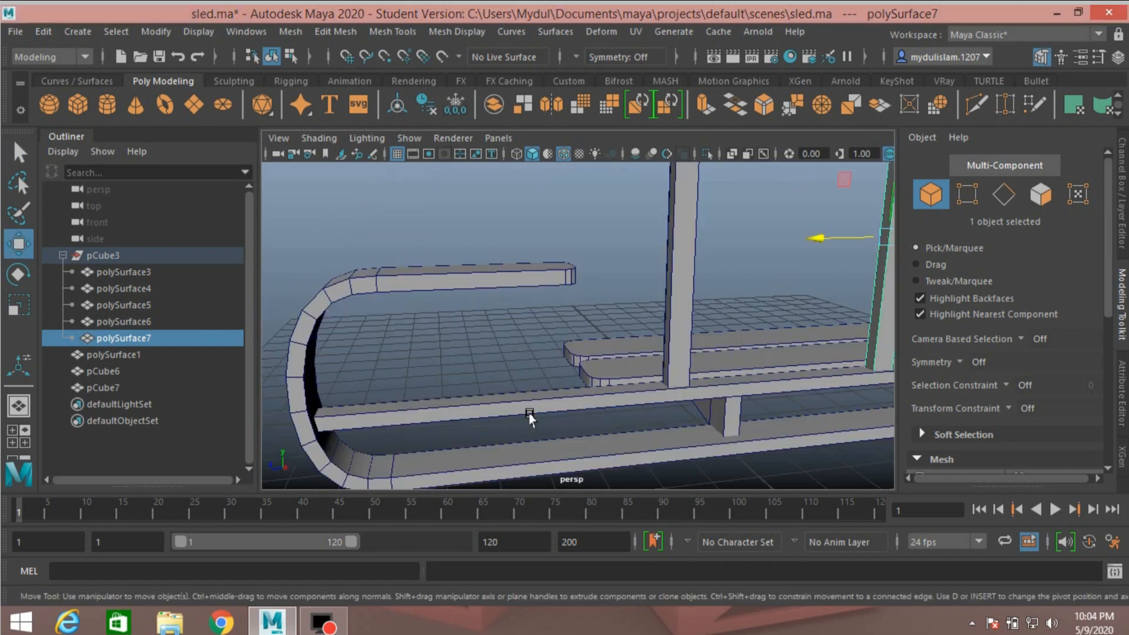
alt+middle_drag(527, 410, 580, 304)
alt+drag(580, 310, 462, 331)
alt+drag(548, 322, 585, 319)
click(742, 348)
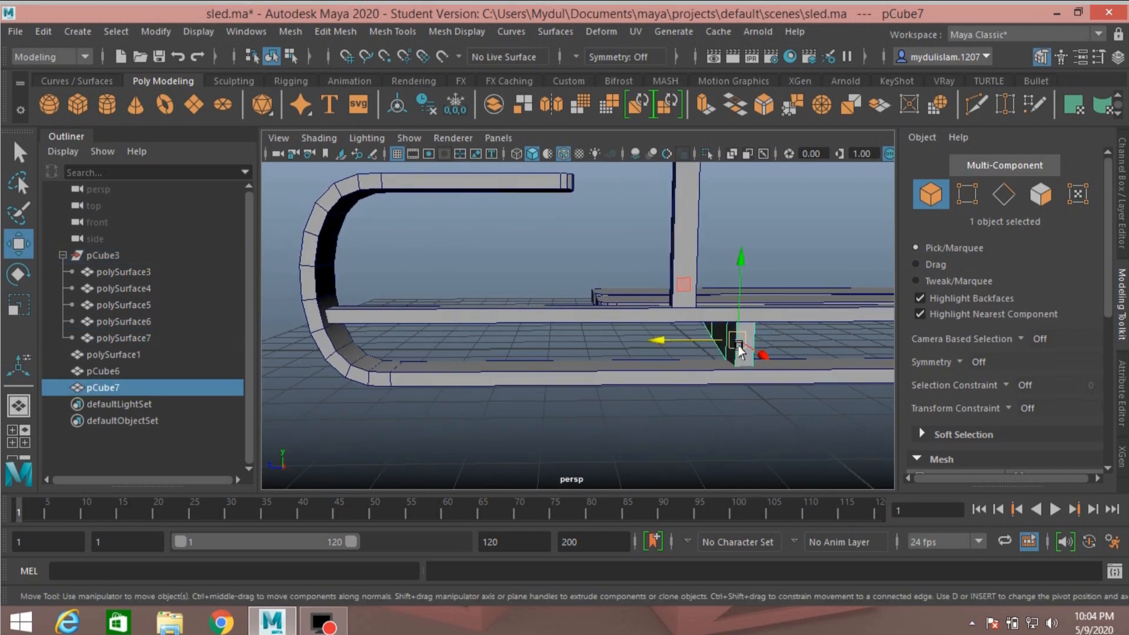
drag(670, 338, 640, 368)
Shift both upright bars rearward along Z, the front one to about 0.285 and the rear one to about -3.987.
scroll(641, 367, down, 5)
alt+middle_drag(699, 353, 510, 395)
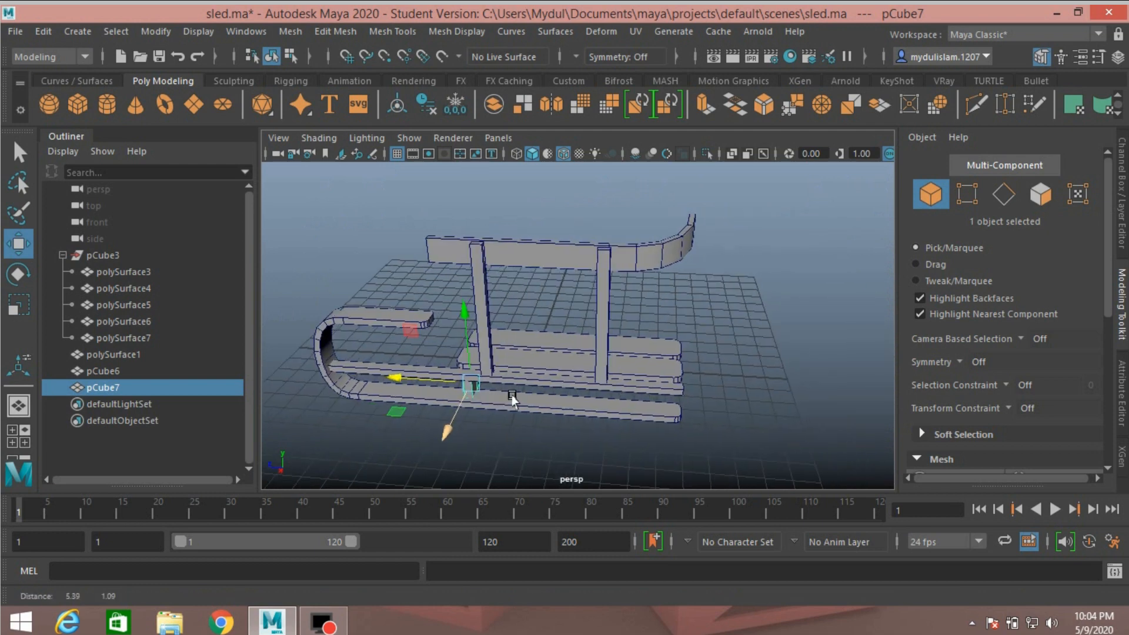
alt+drag(516, 391, 528, 380)
click(496, 293)
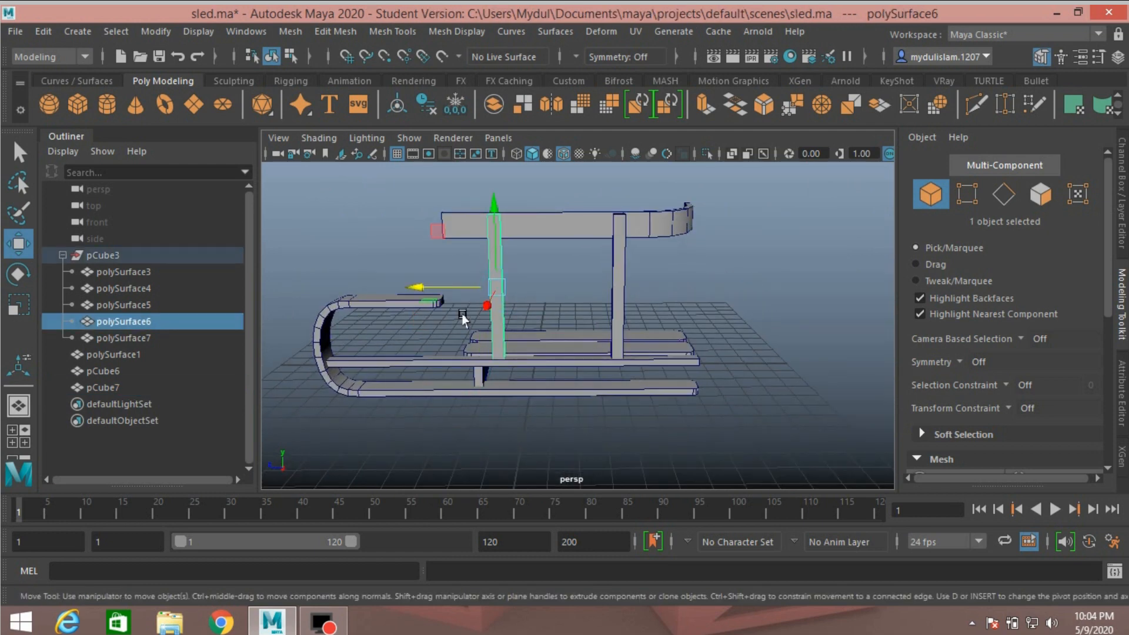
drag(431, 288, 455, 298)
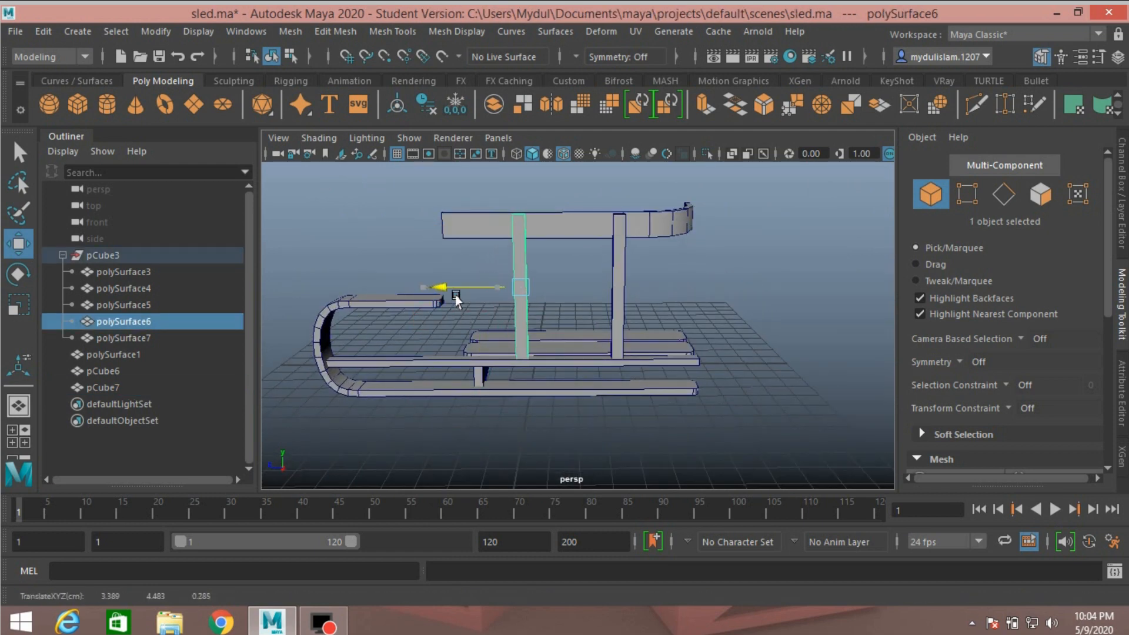
click(617, 307)
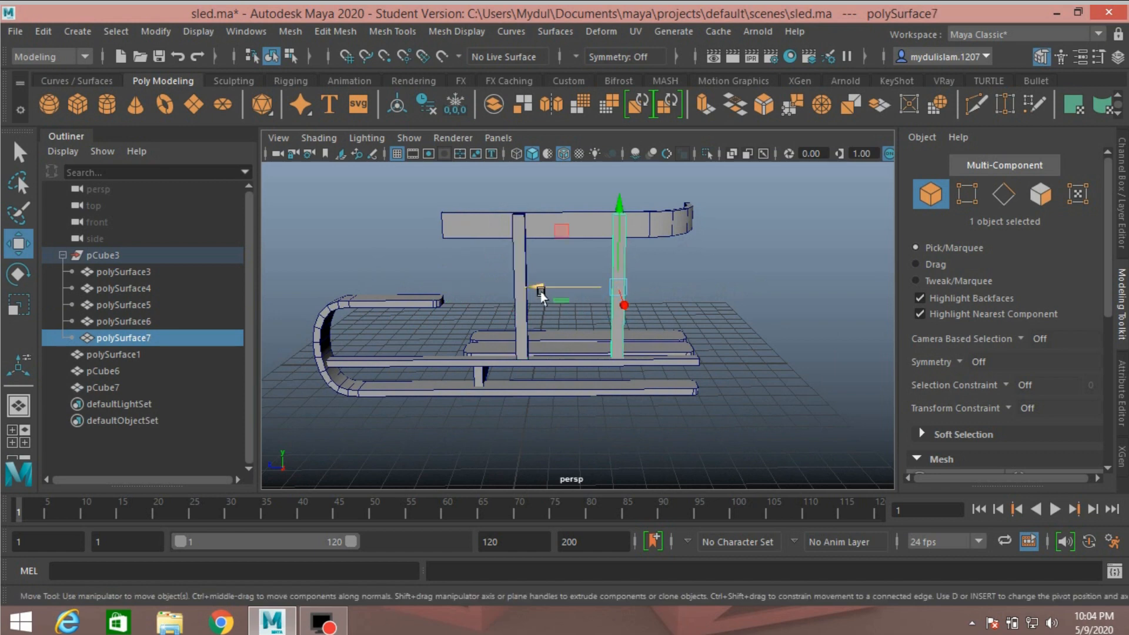
drag(540, 292, 548, 311)
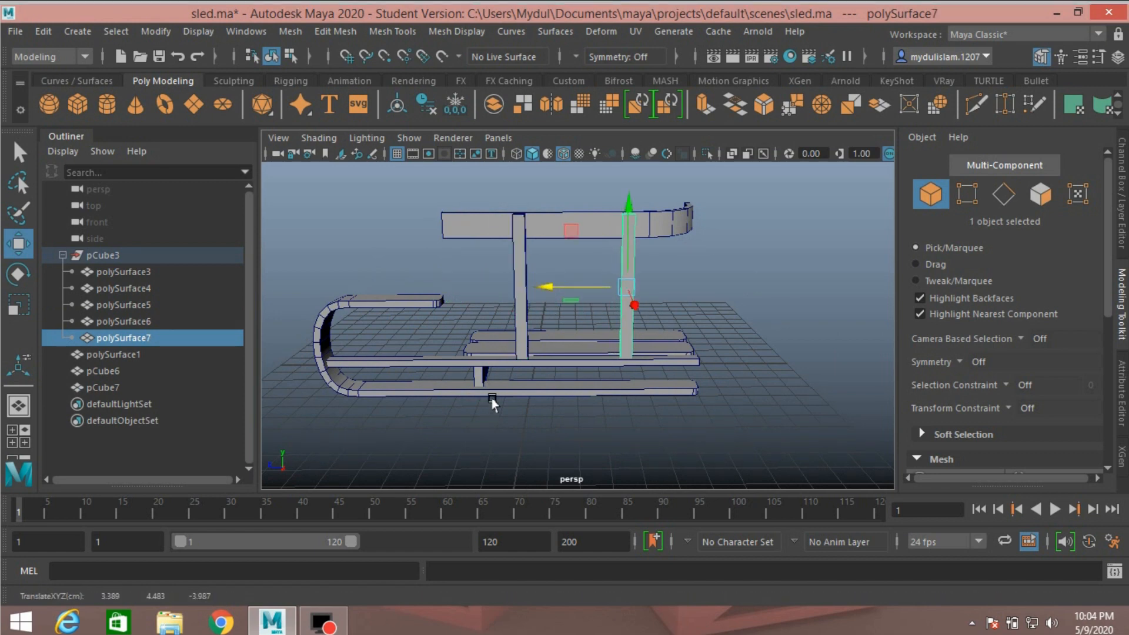
Nudge the connecting block rearward, then duplicate it and move the copy to about -5.018 along Z, near the rear upright.
scroll(504, 390, up, 5)
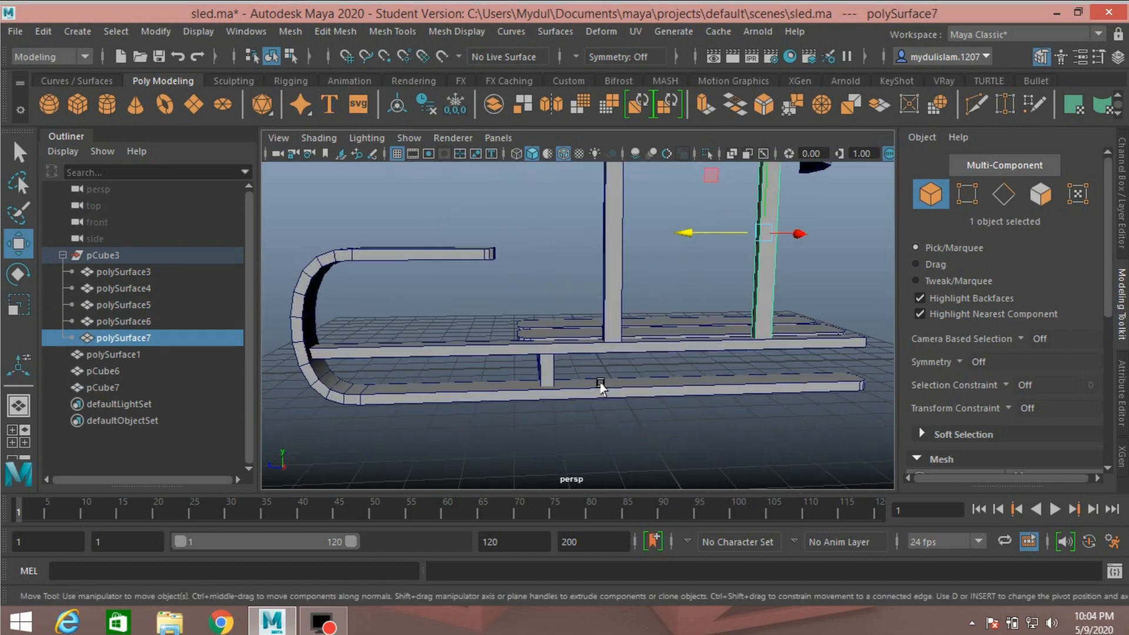
click(549, 369)
drag(455, 369, 479, 368)
alt+drag(600, 383, 586, 396)
key(ctrl+d)
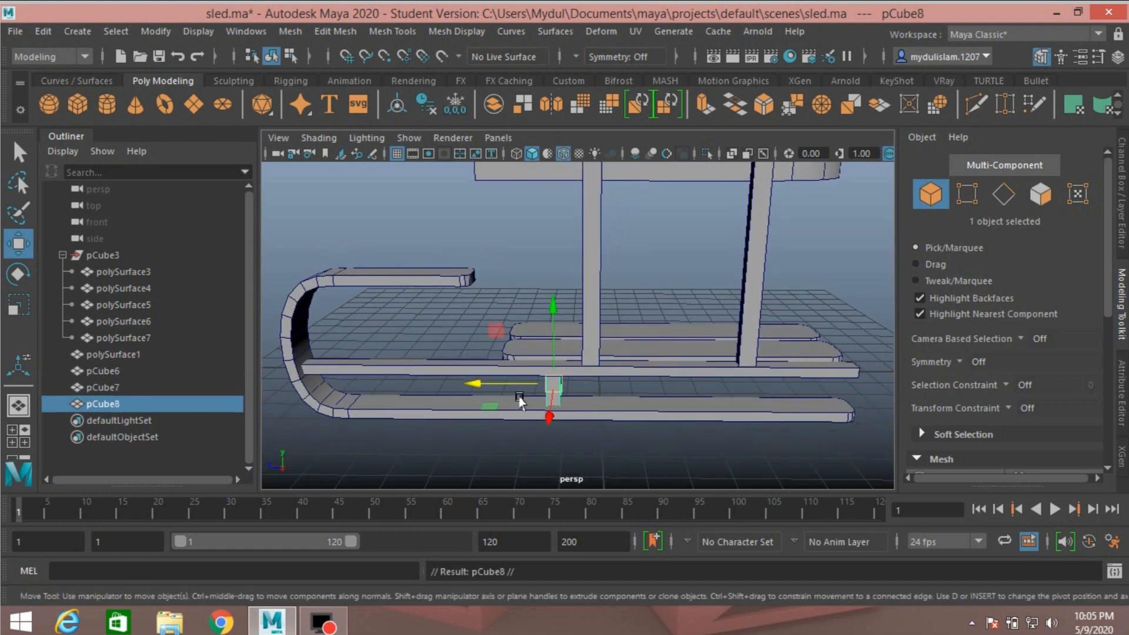
drag(459, 388, 694, 411)
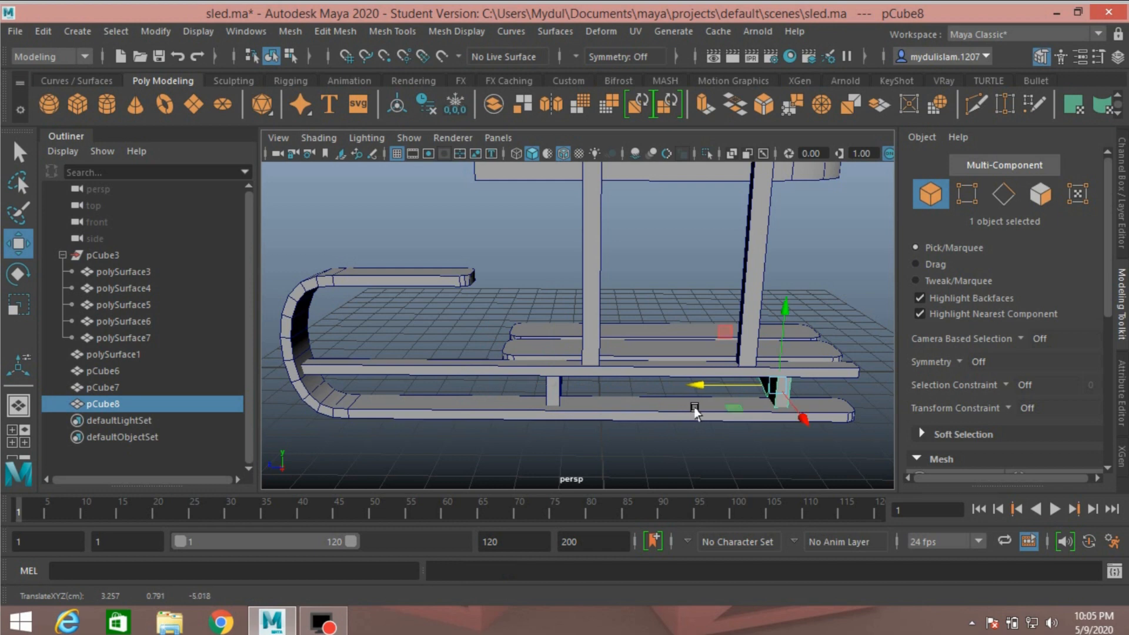
Duplicate the outer flat bar above the runner and scale the copy to 0.200 along Z.
alt+drag(539, 406, 648, 360)
alt+drag(745, 290, 544, 385)
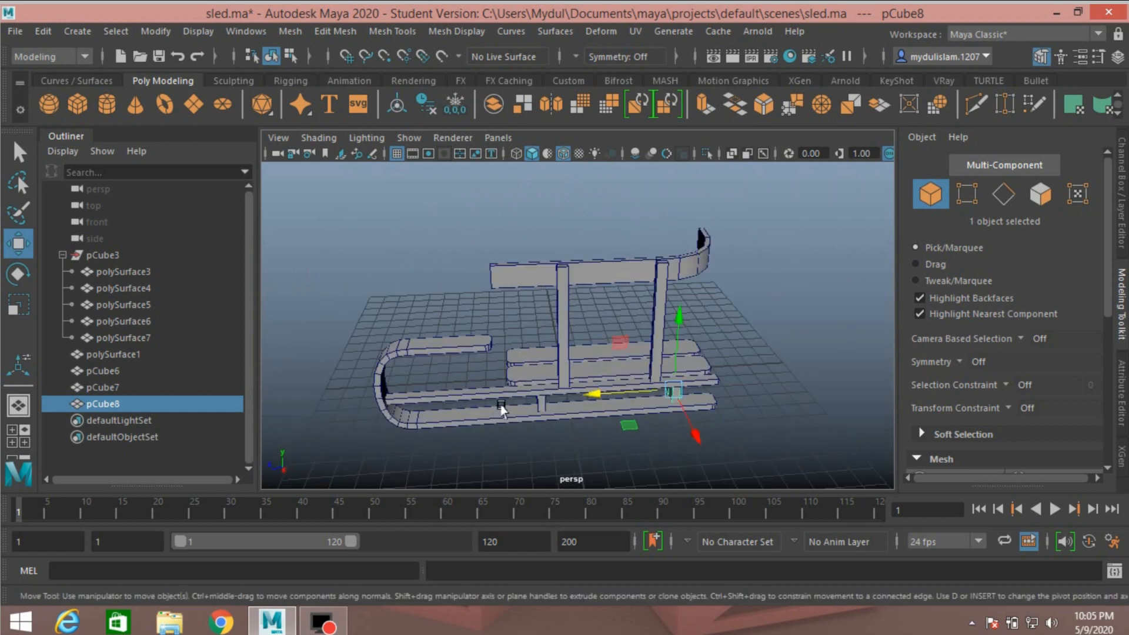
alt+middle_drag(501, 405, 596, 354)
scroll(596, 354, up, 5)
click(532, 341)
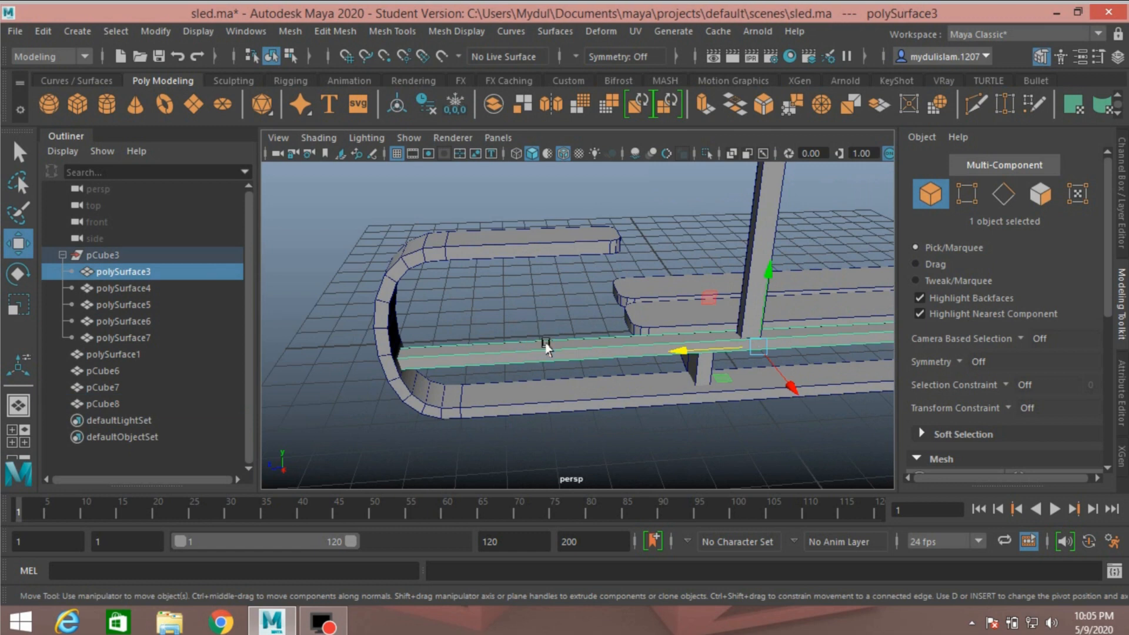
alt+drag(545, 348, 541, 346)
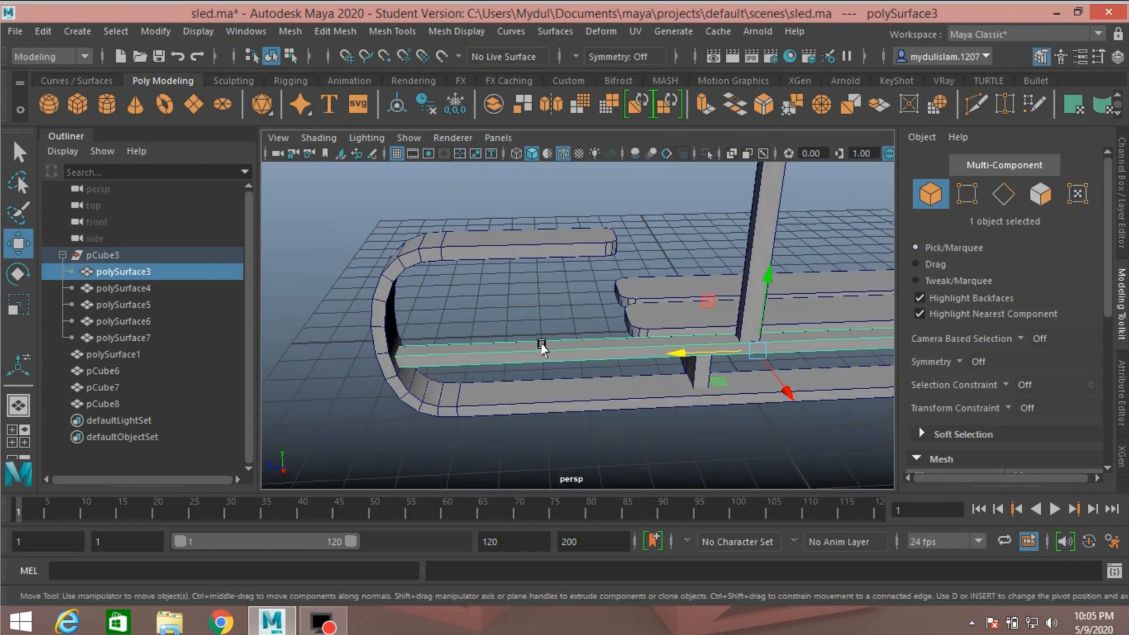
key(ctrl+d)
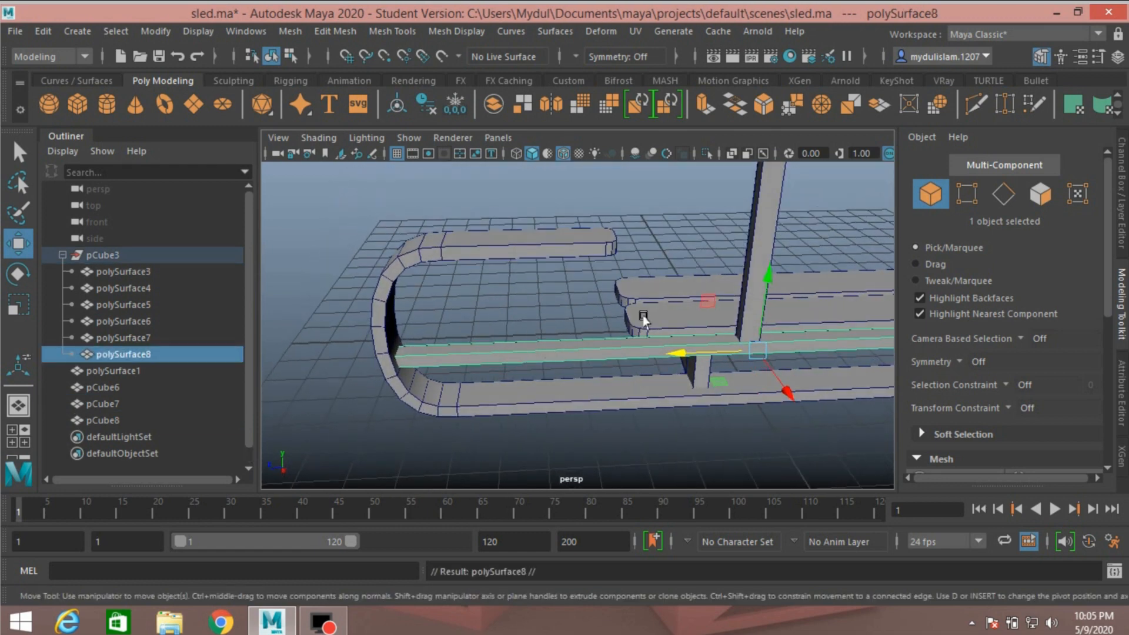
click(19, 305)
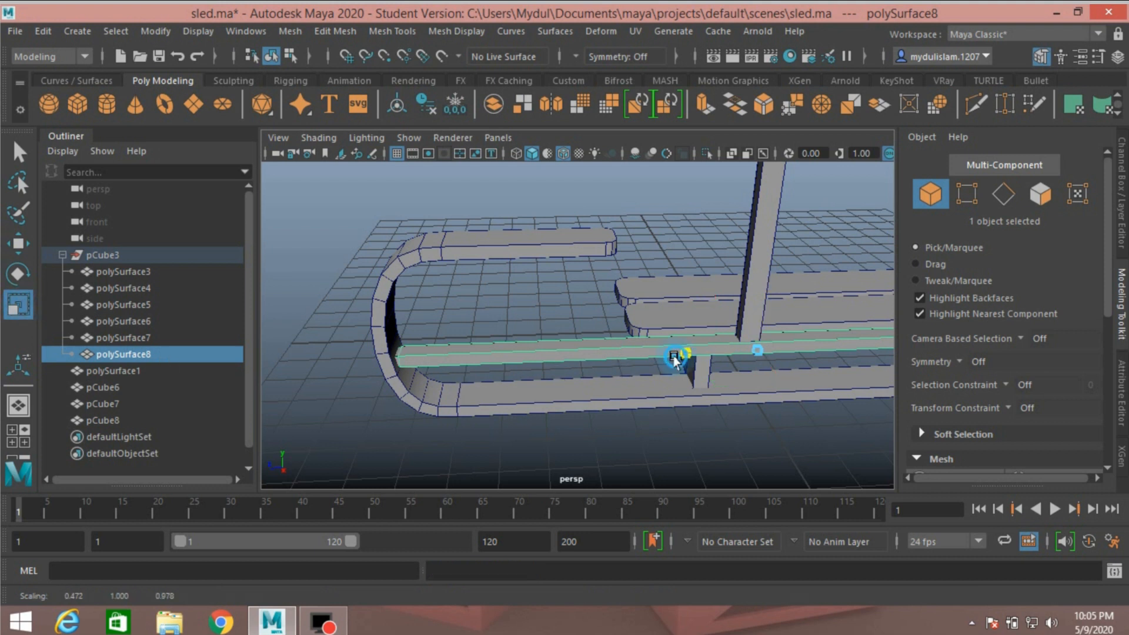
drag(676, 355, 732, 369)
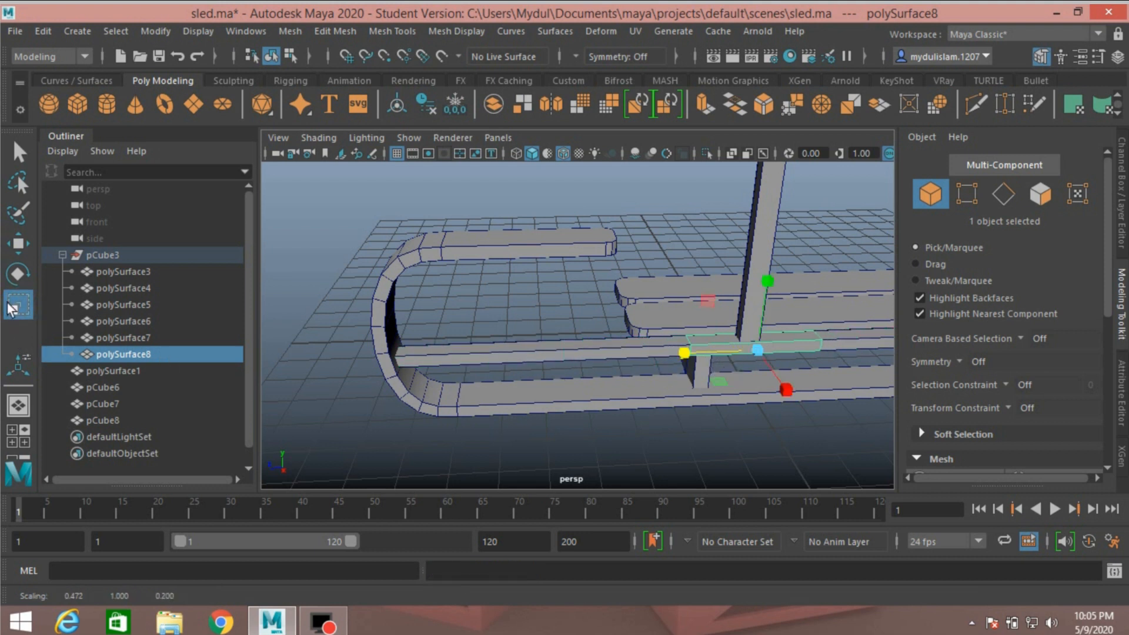
Move the shortened bar copy to about 4.404 along Z, toward the curved runner end, and check its placement in top view.
key(w)
drag(674, 354, 482, 403)
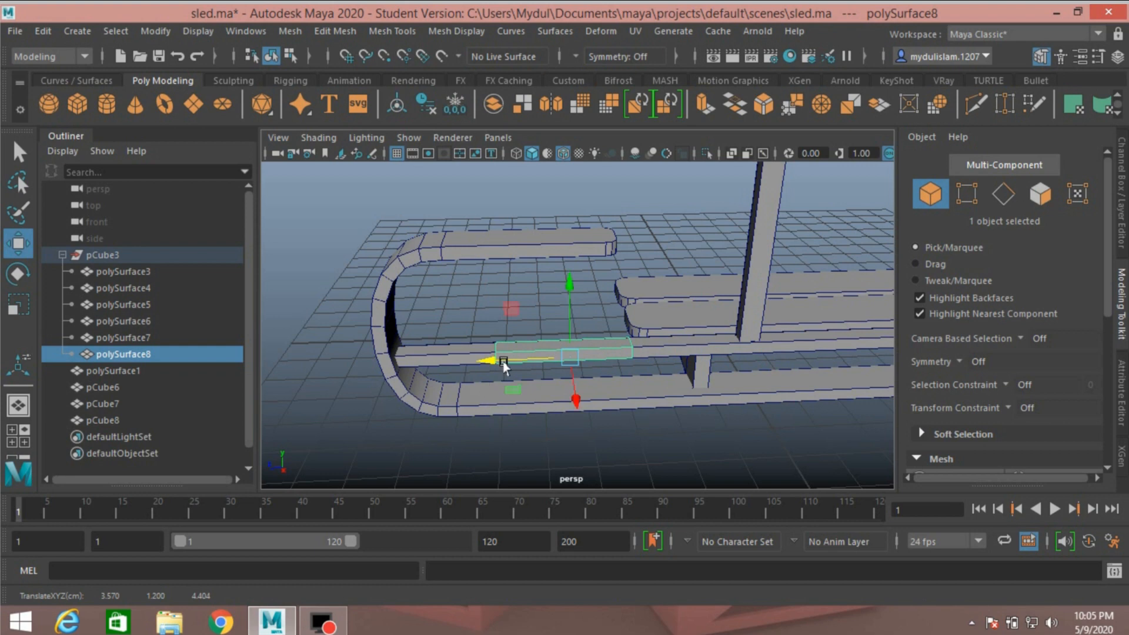
key(space)
key(space)
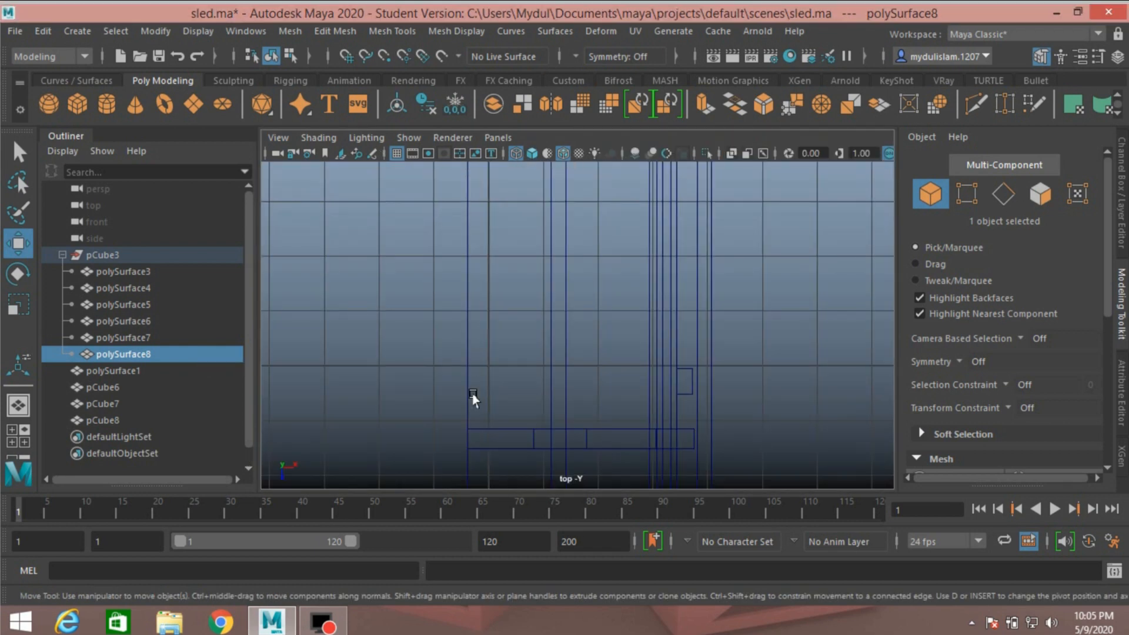
scroll(472, 395, down, 5)
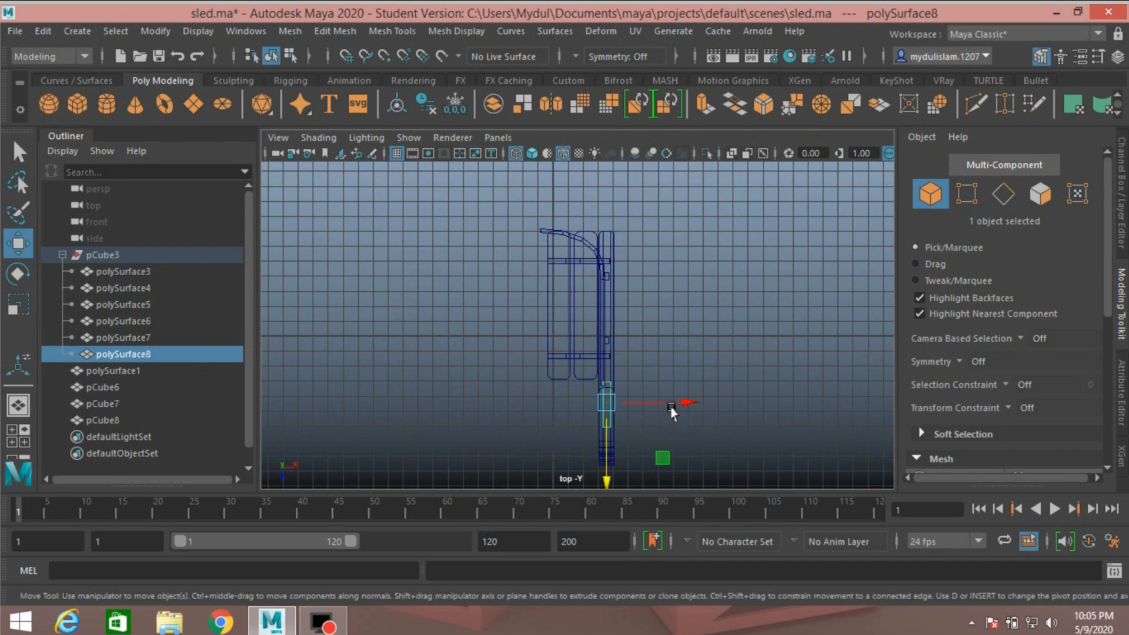
alt+middle_drag(667, 425, 525, 304)
scroll(668, 357, up, 5)
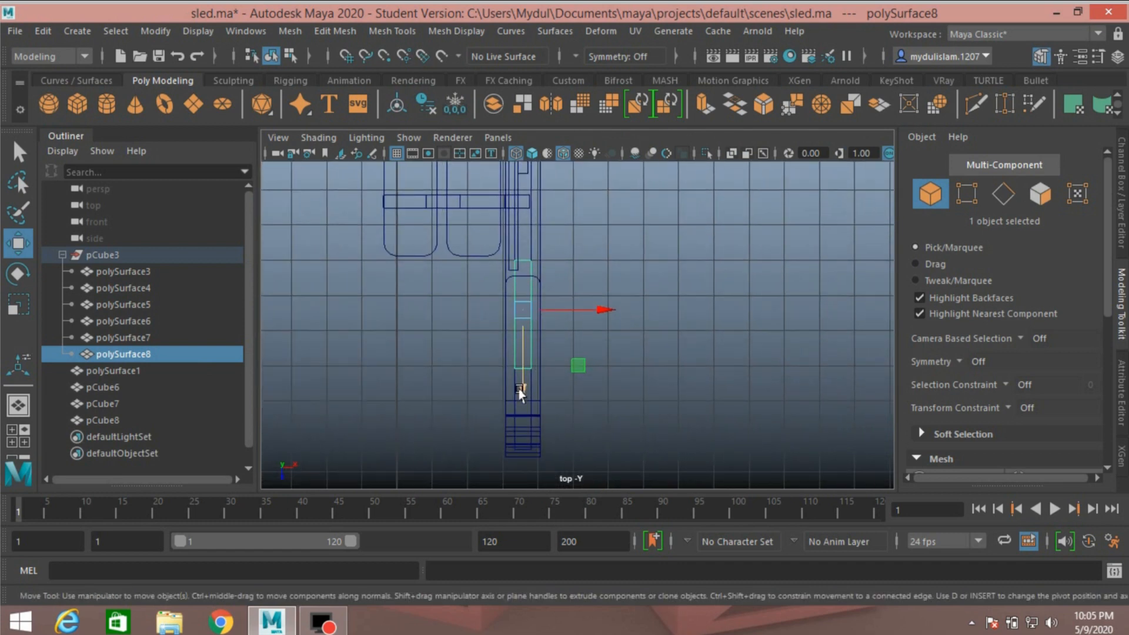
Slide the small block along the side rail toward the runner's curved end to Z about 4.87, and raise it slightly above the rail.
drag(521, 392, 524, 407)
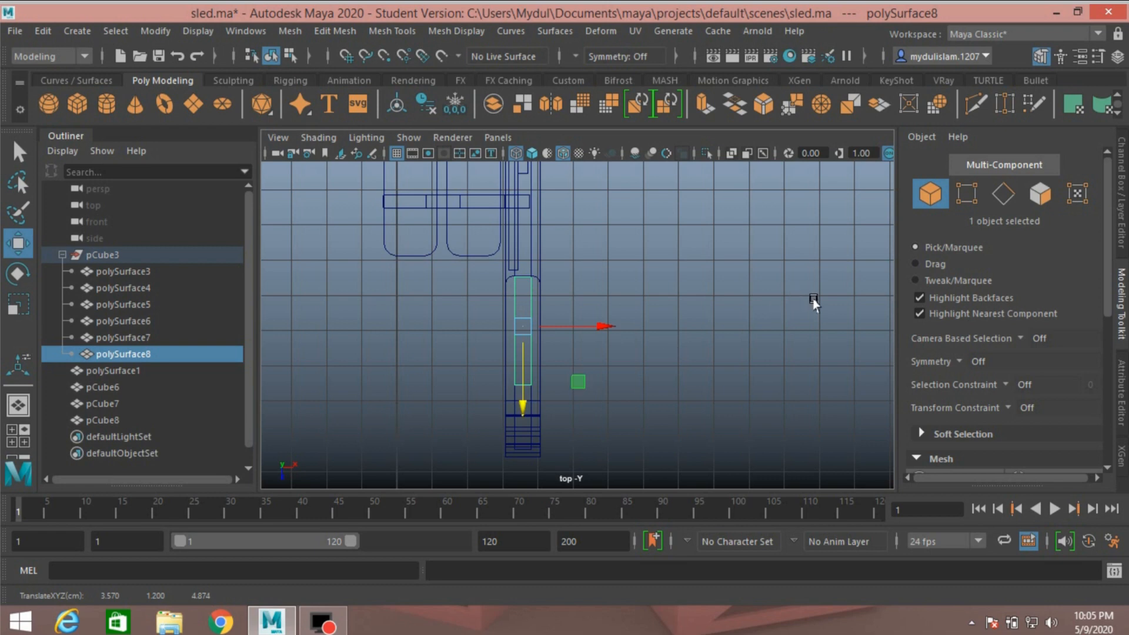
key(space)
key(space)
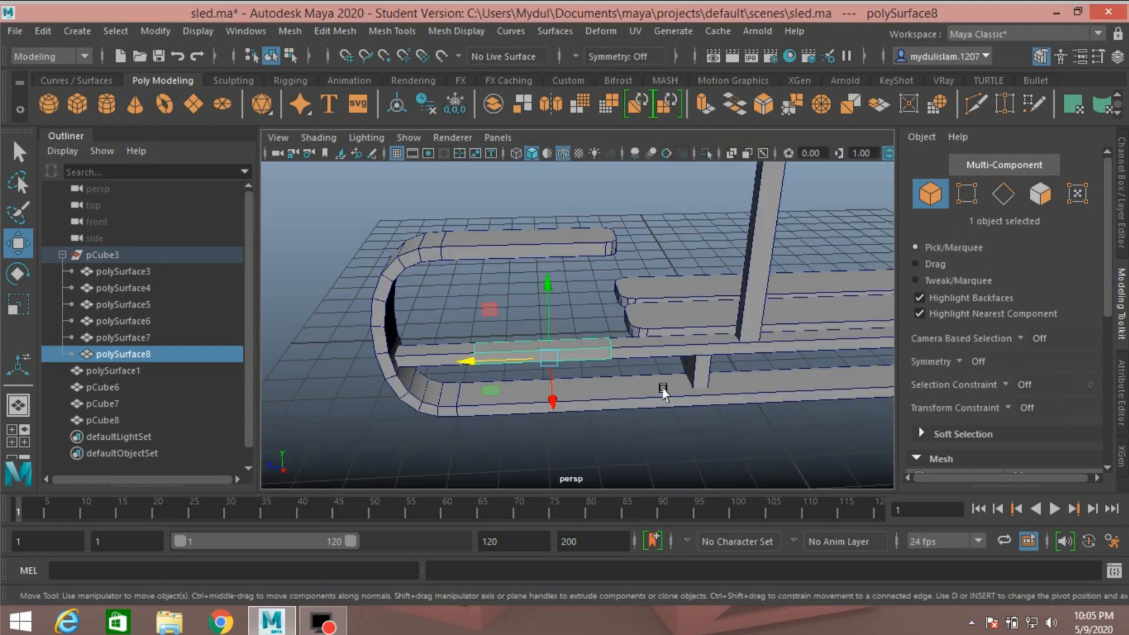
alt+drag(662, 393, 553, 271)
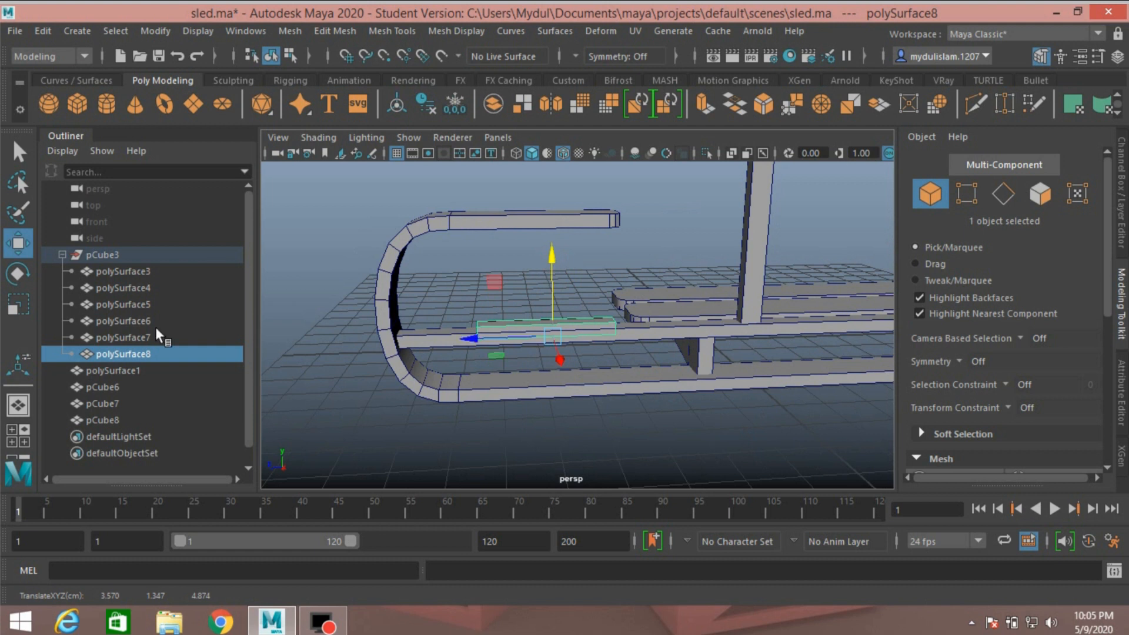
Flatten the block vertically and raise it to Y about 1.48 over the side rail.
click(17, 305)
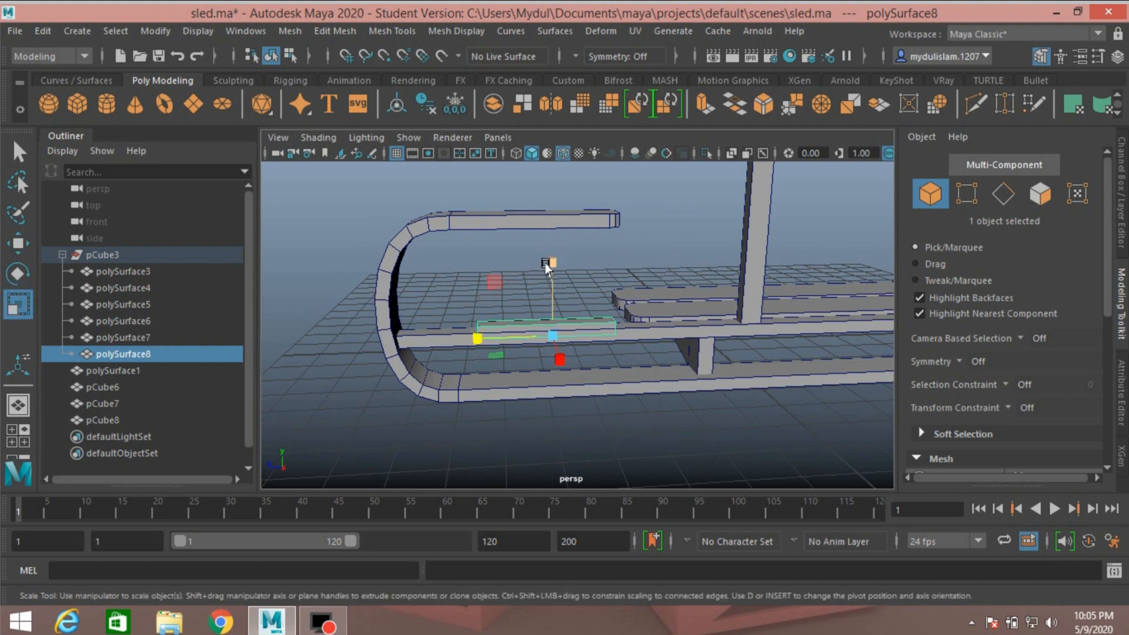
drag(551, 263, 545, 292)
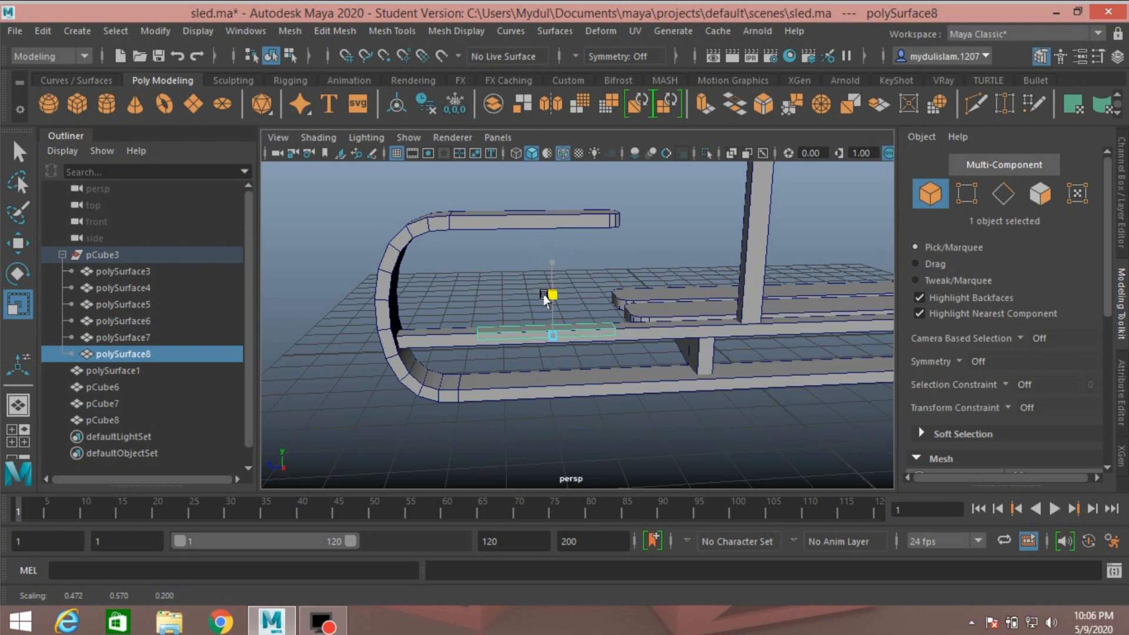
click(19, 241)
drag(549, 268, 549, 260)
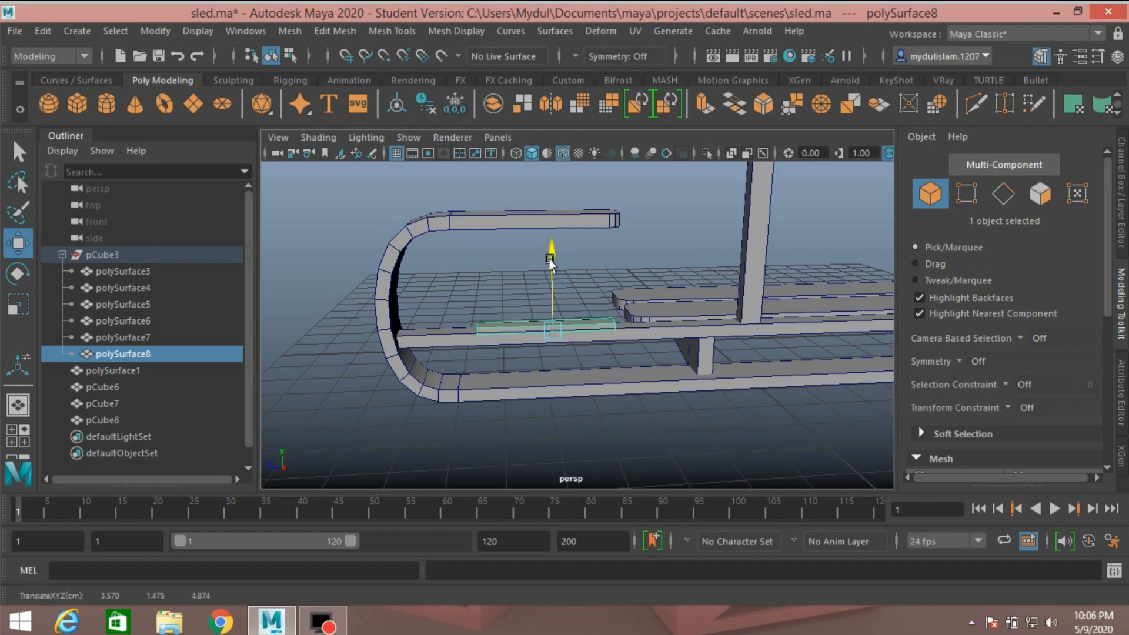
Raise the flattened block to Y about 1.51 on top of the side rail and thin it a little more.
scroll(560, 354, up, 5)
alt+middle_drag(560, 354, 655, 348)
alt+drag(654, 348, 628, 317)
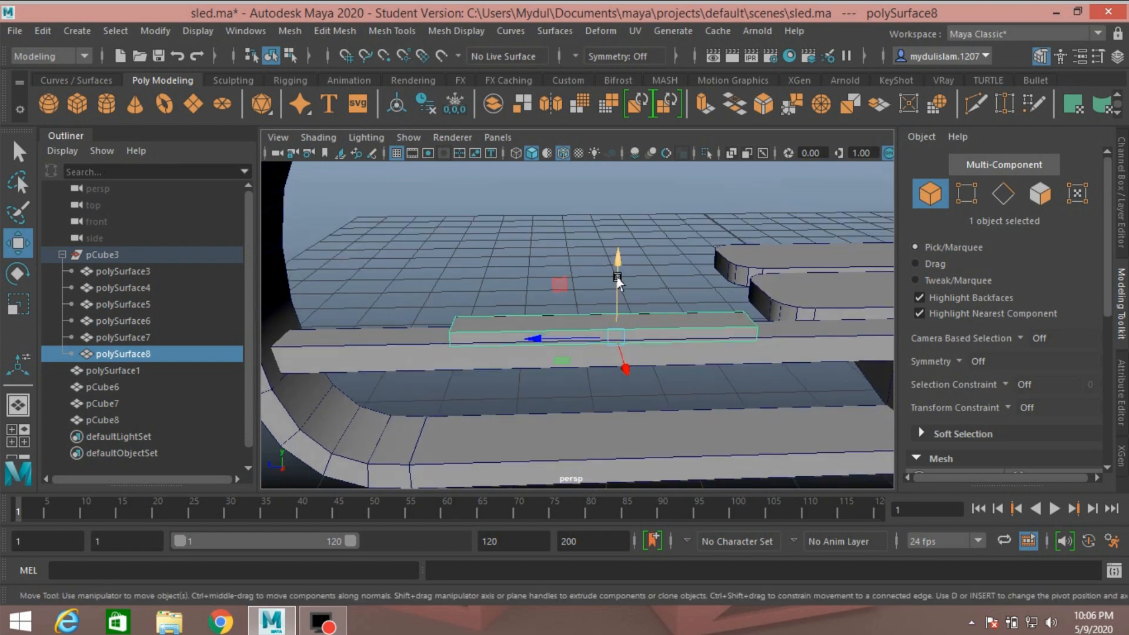
drag(617, 277, 618, 274)
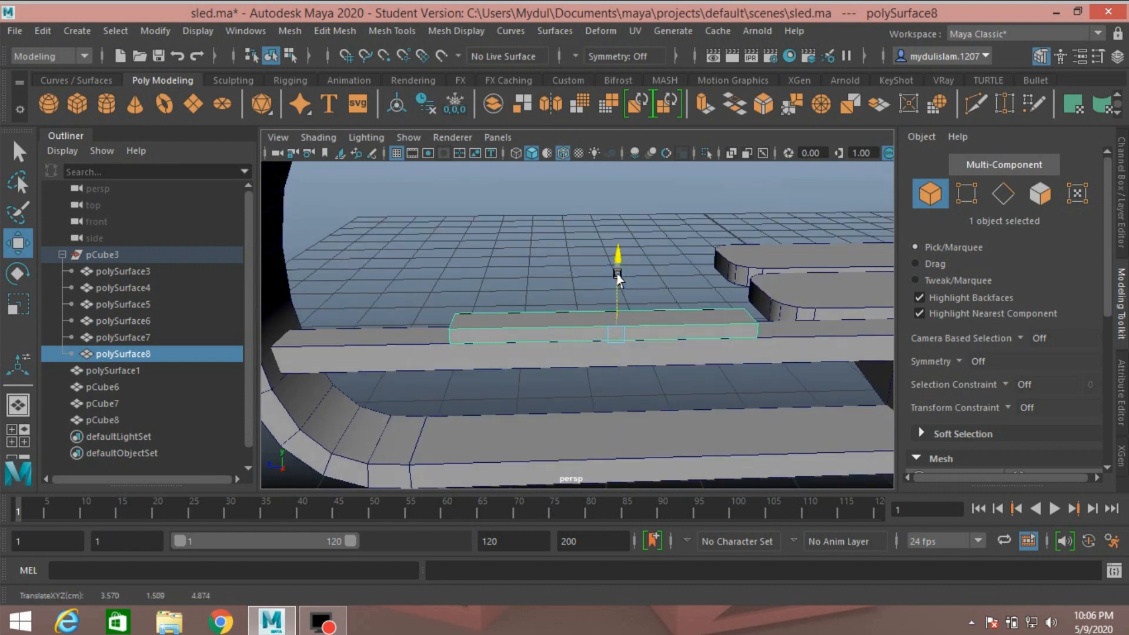
click(23, 309)
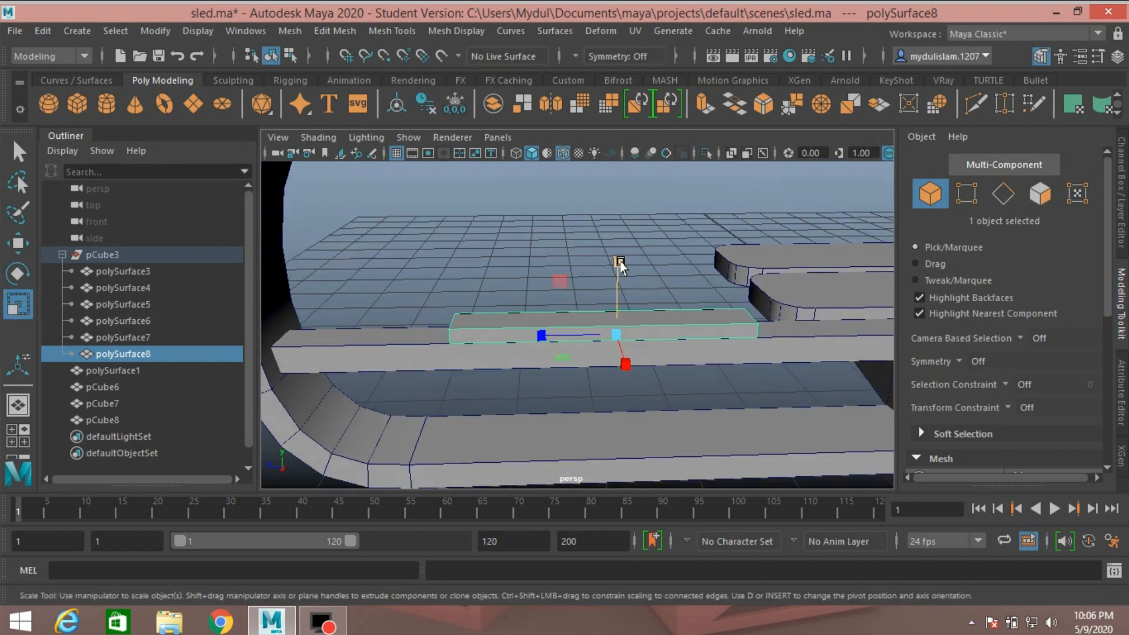
drag(620, 264, 612, 282)
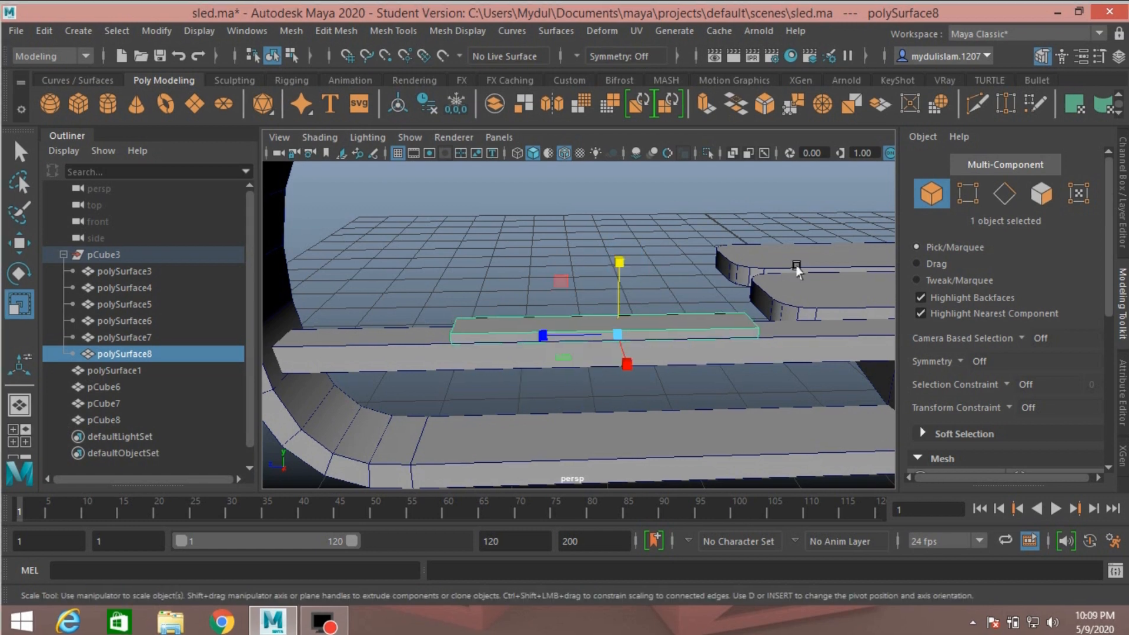
Shorten the block by moving the four vertices nearest the runner's curve toward the seat slats, to Z about 5.07.
click(967, 192)
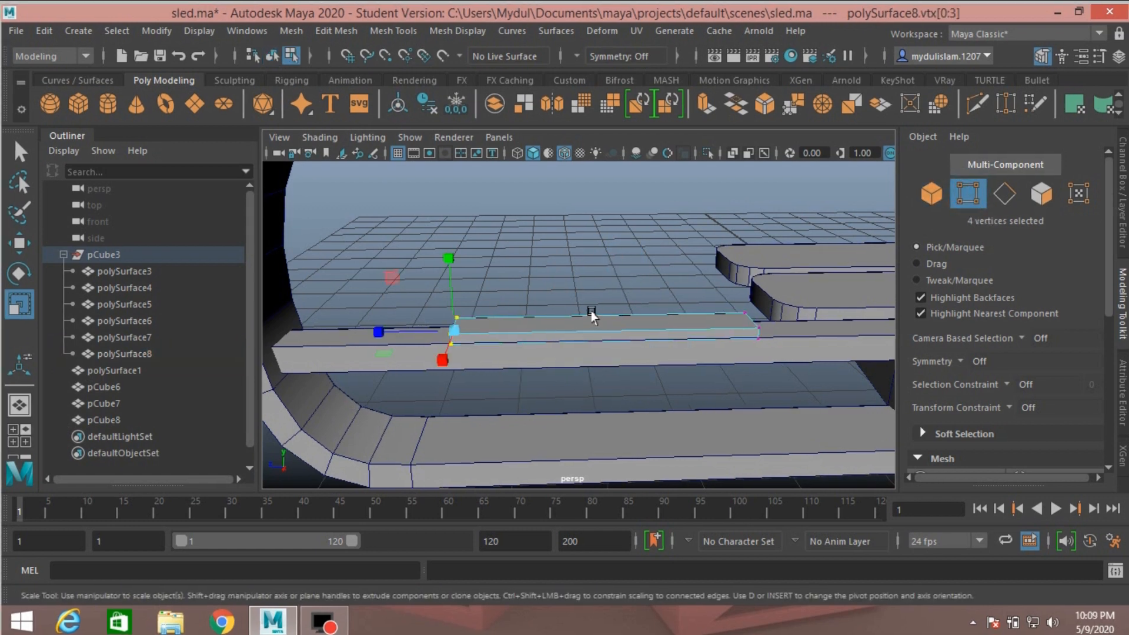
alt+drag(592, 316, 568, 300)
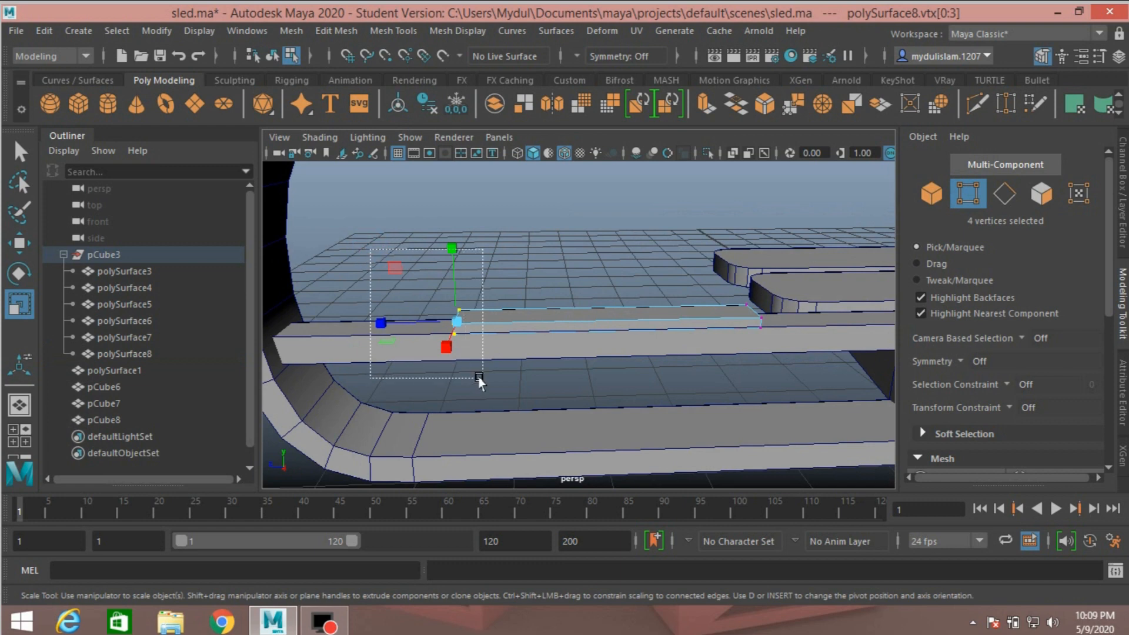
key(w)
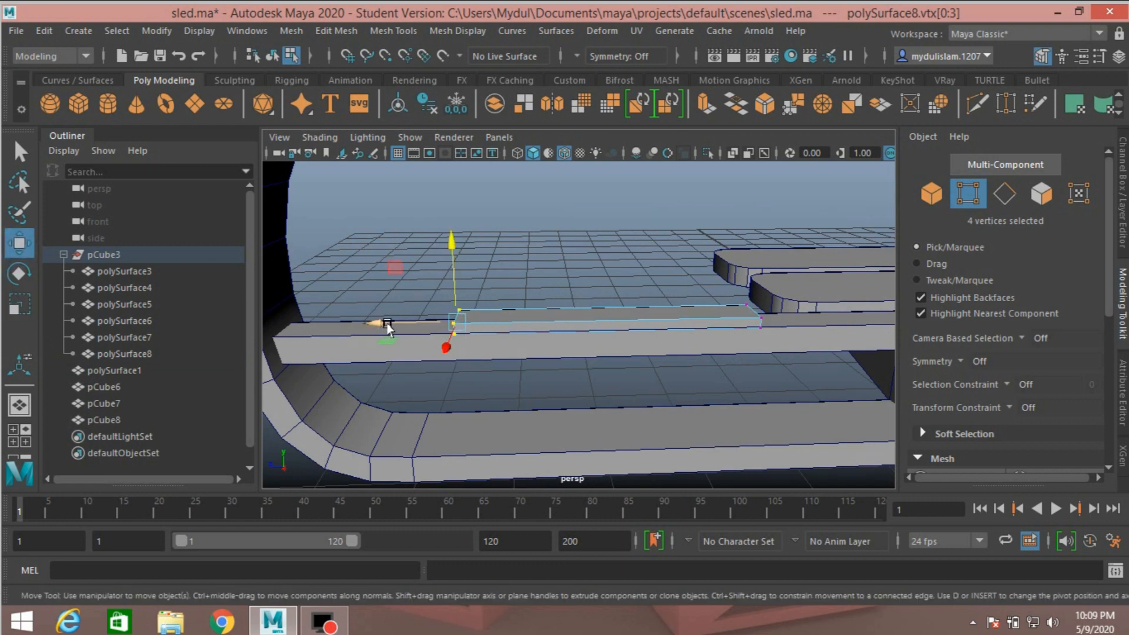
drag(381, 324, 442, 340)
scroll(497, 350, down, 5)
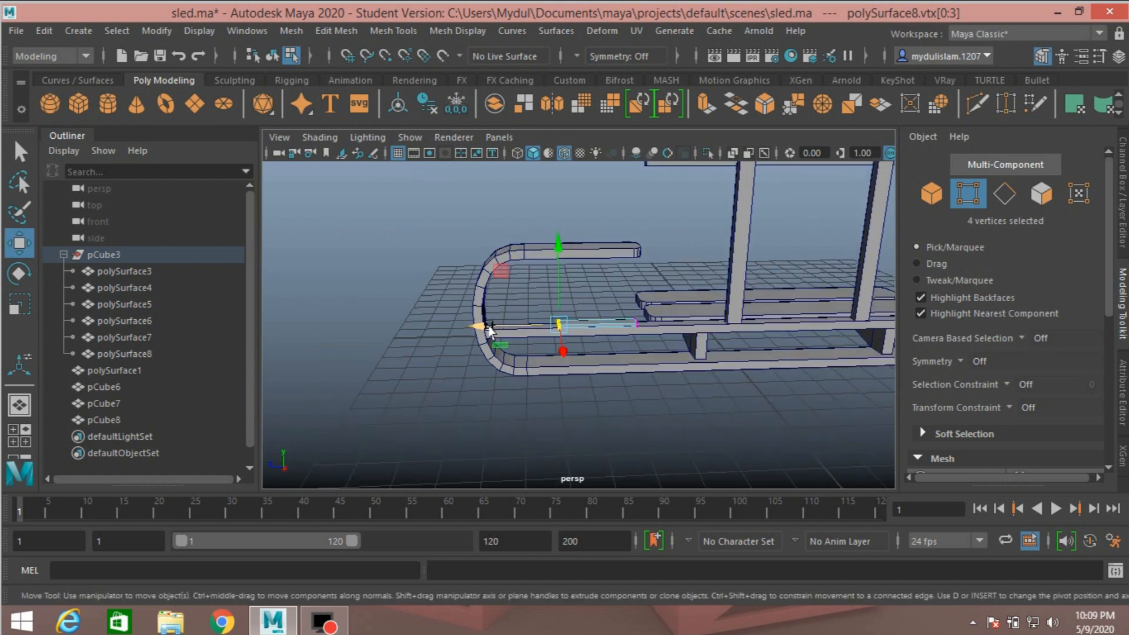
drag(489, 331, 518, 336)
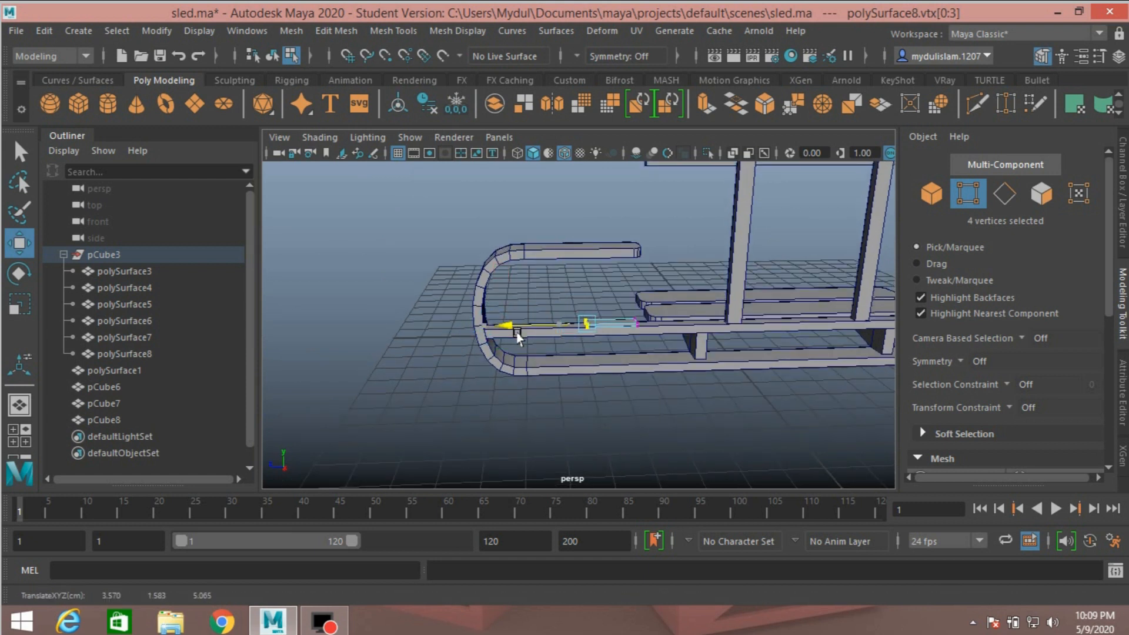
drag(518, 336, 515, 339)
click(931, 193)
Scale the shortened block down vertically into a thinner plate on the side rail.
scroll(673, 348, up, 3)
scroll(674, 348, up, 4)
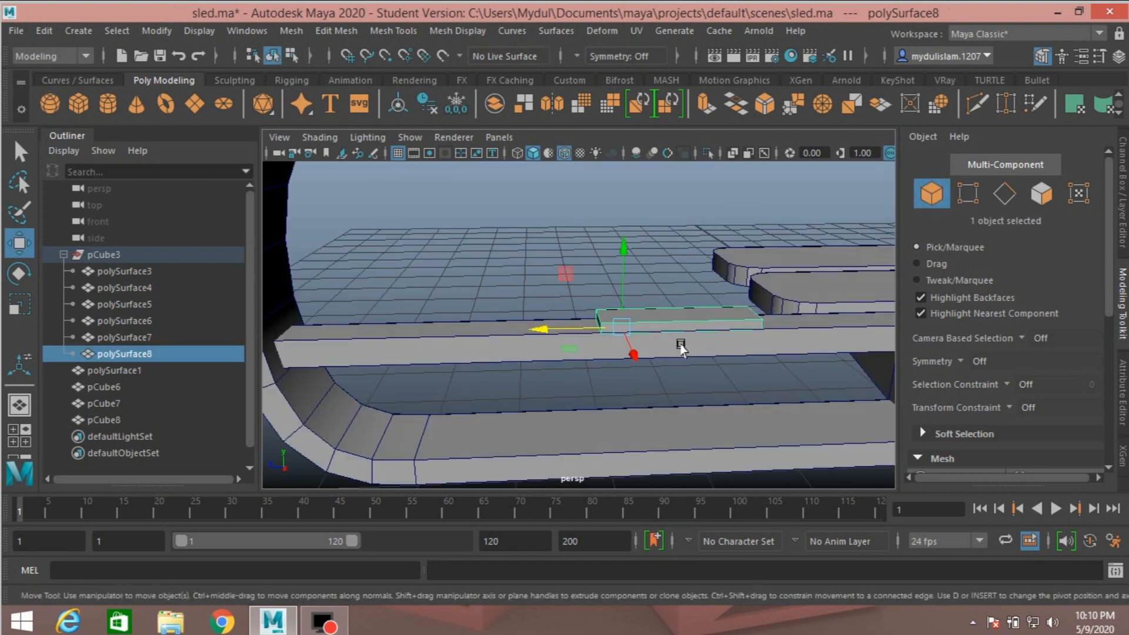
click(19, 304)
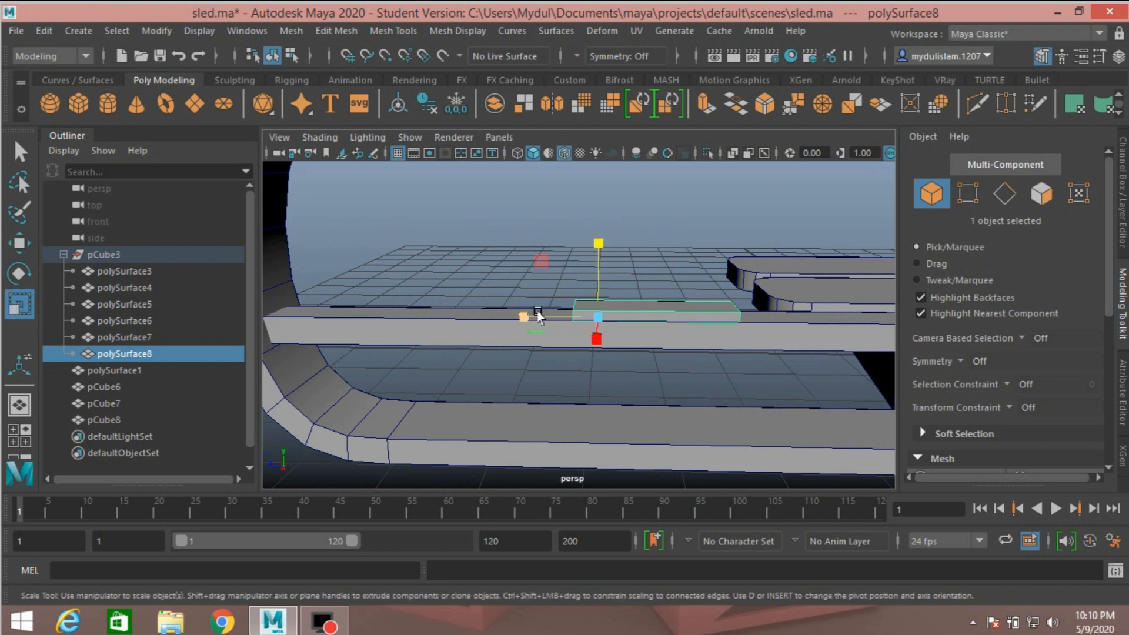
drag(597, 245, 610, 275)
key(w)
Bevel the two vertical corner edges on the plate's end facing the seat slats, using 3 segments.
alt+drag(542, 248, 524, 242)
alt+middle_drag(757, 405, 584, 333)
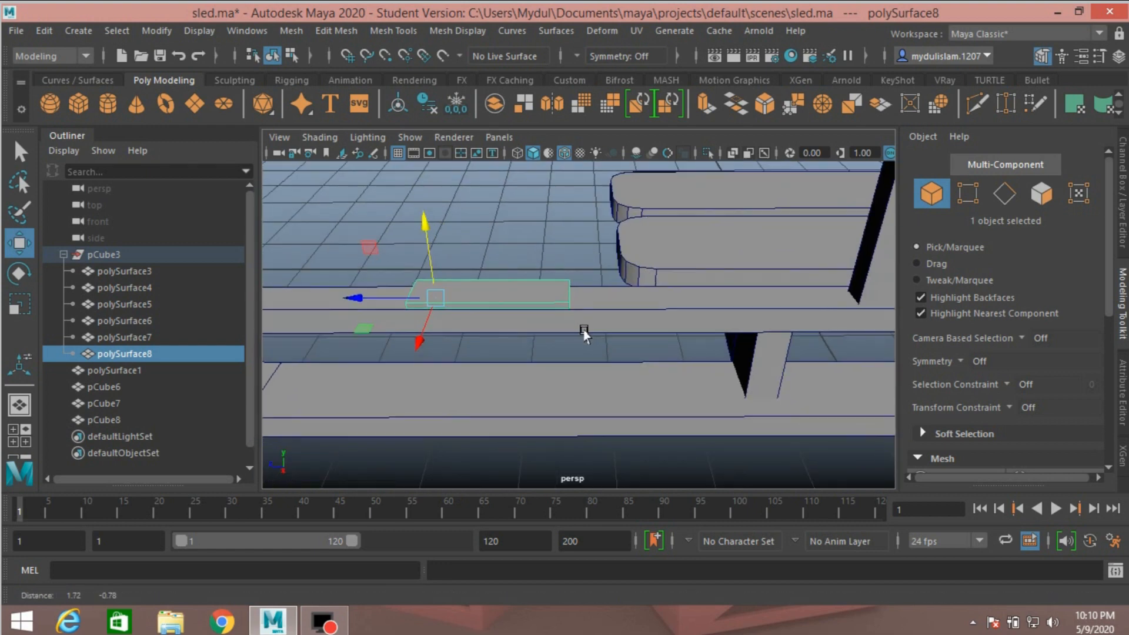
scroll(584, 333, up, 3)
scroll(584, 333, up, 2)
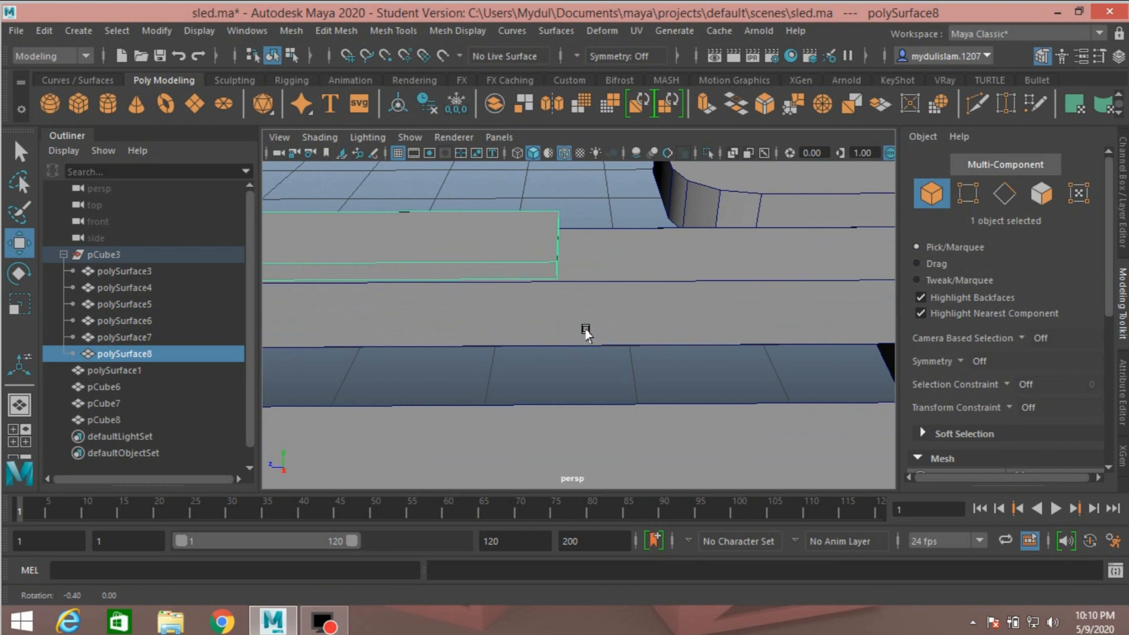
click(996, 196)
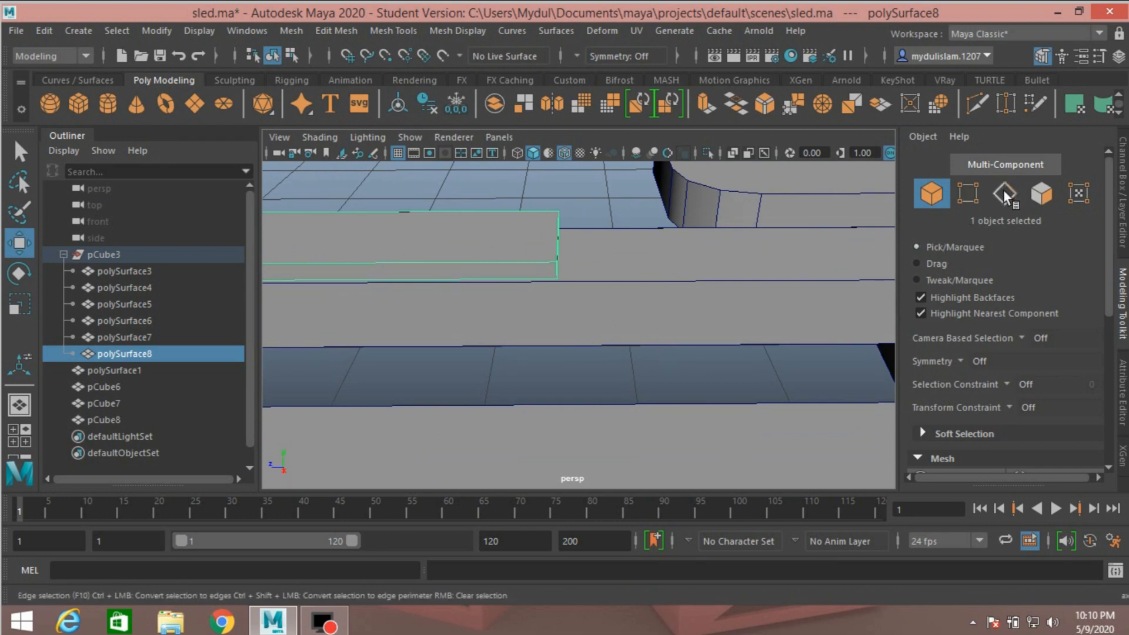
click(555, 278)
alt+drag(680, 282, 594, 308)
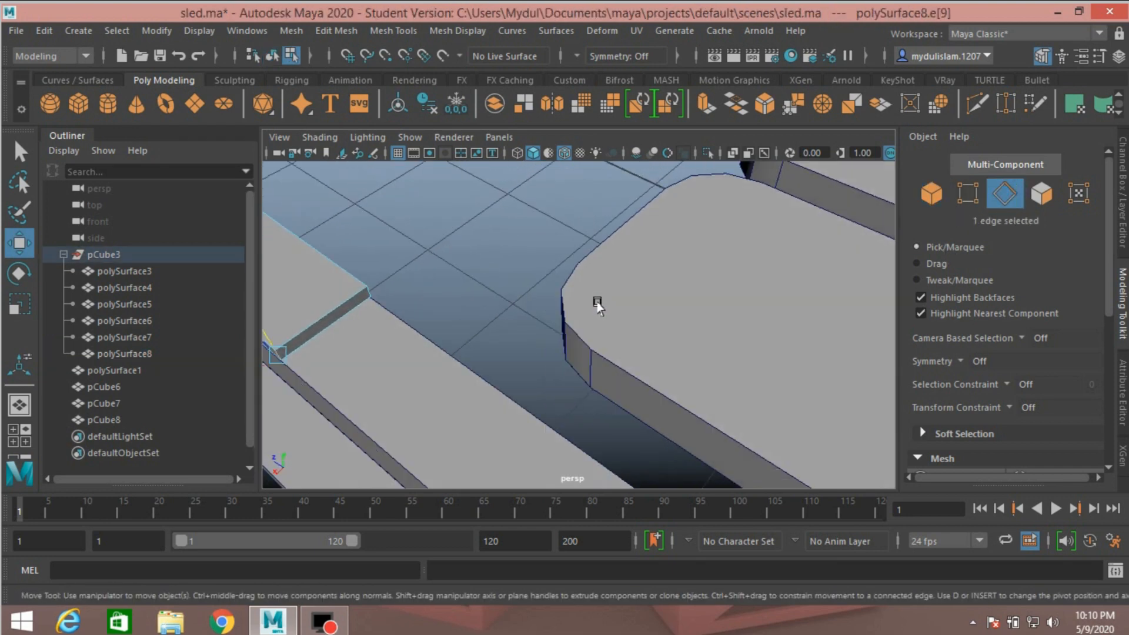
shift+click(369, 291)
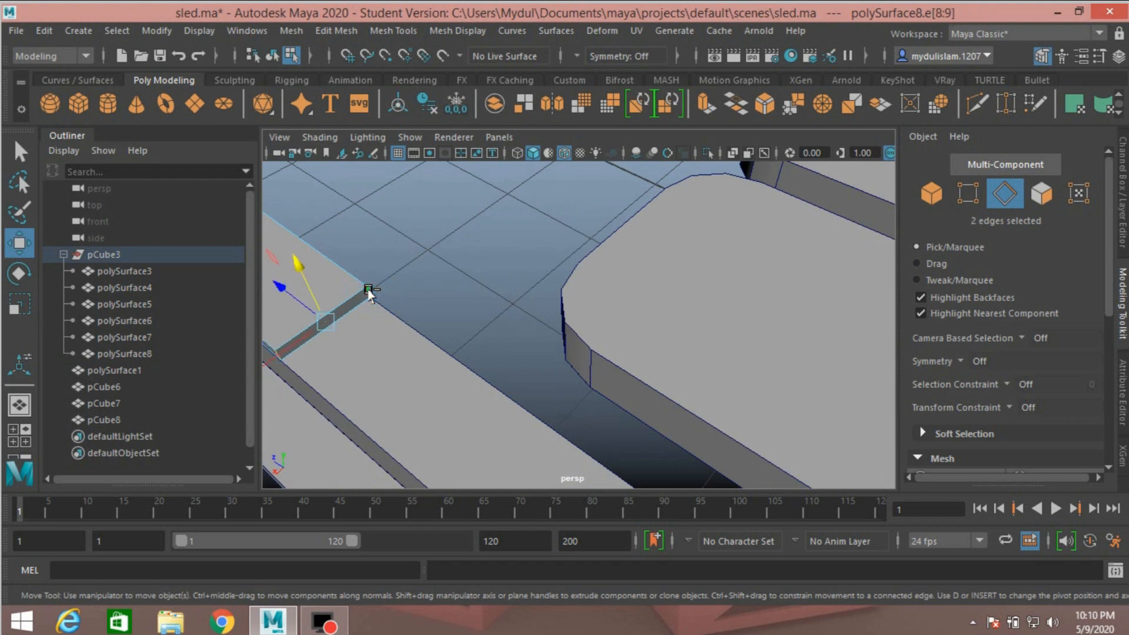
click(322, 29)
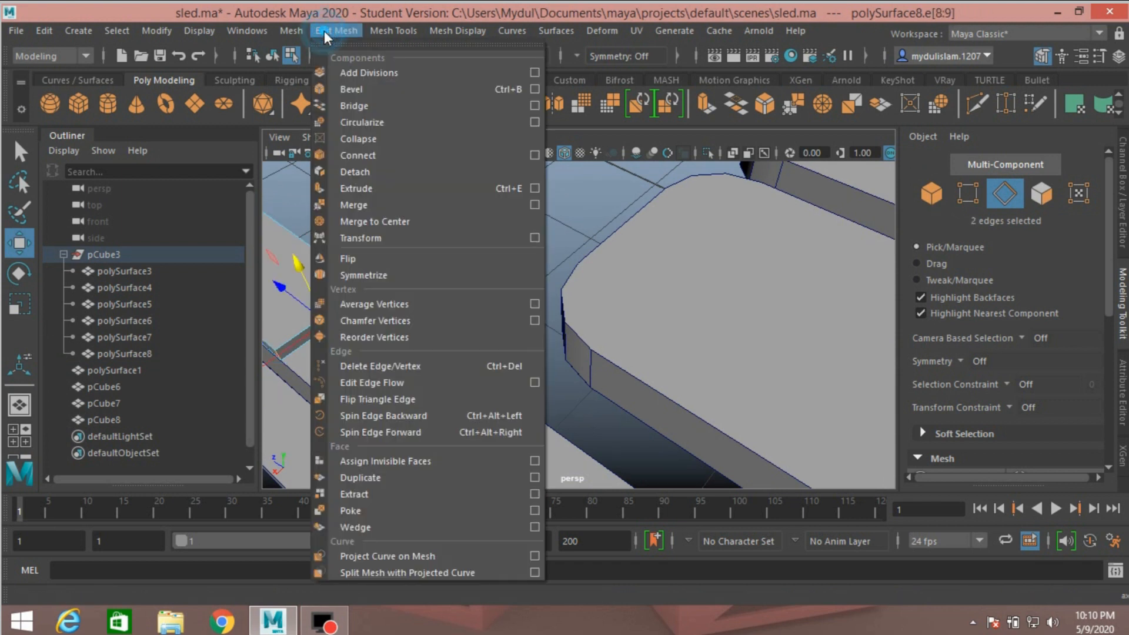
click(362, 93)
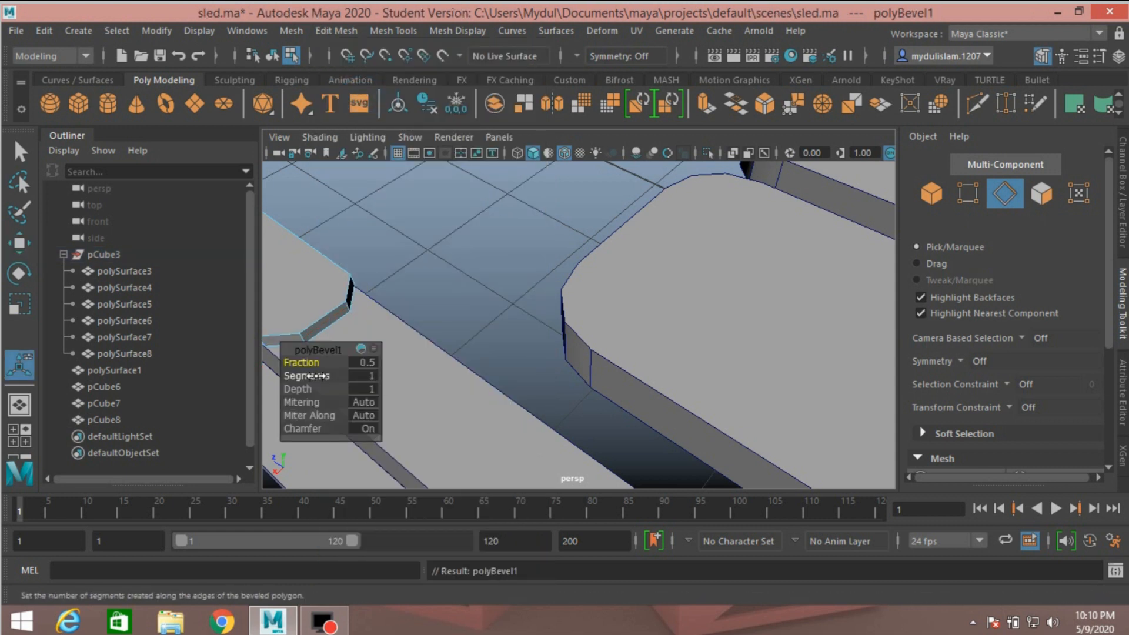
drag(315, 375, 328, 372)
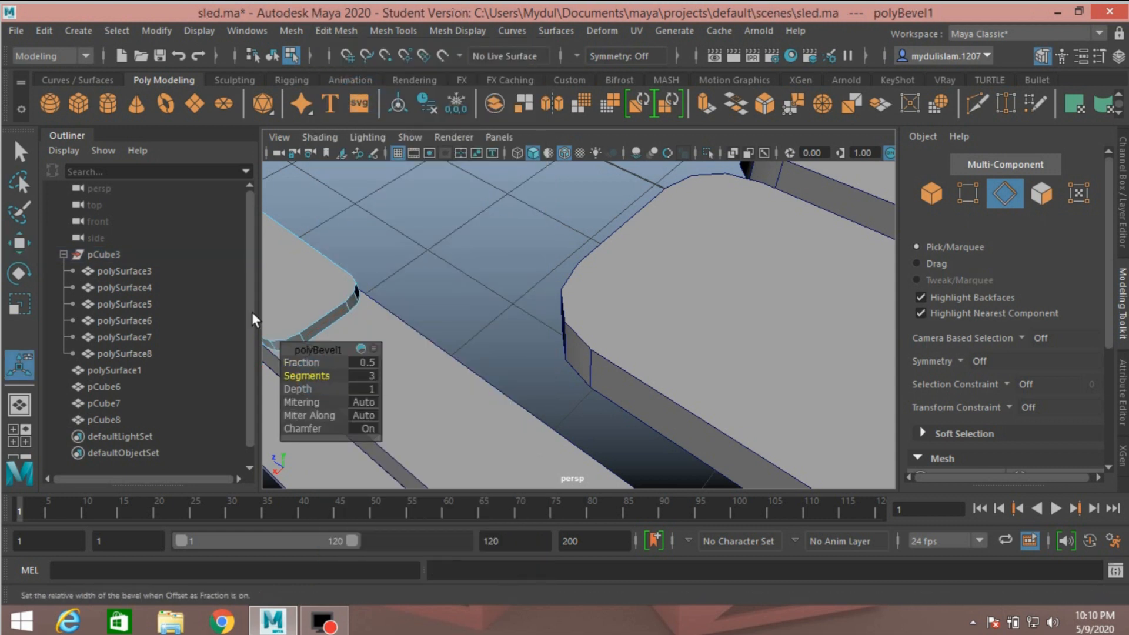
click(928, 204)
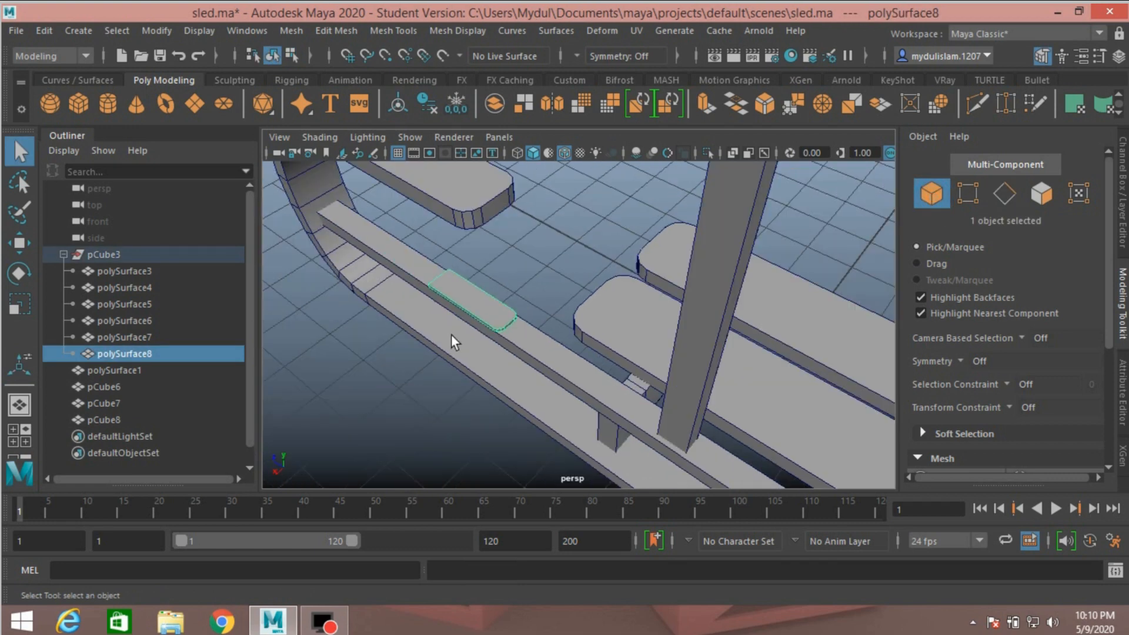
Duplicate the rounded plate and move the copy straight up to the underside of the runner's upper bar.
alt+drag(464, 332, 560, 301)
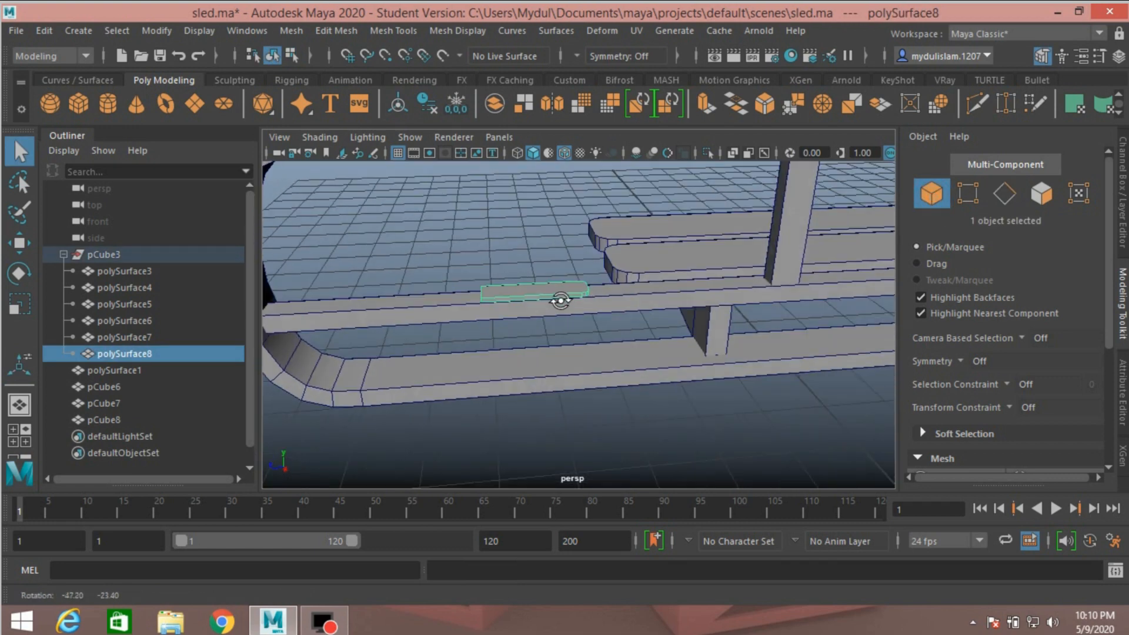
scroll(561, 301, down, 4)
alt+drag(567, 346, 653, 345)
scroll(587, 382, up, 4)
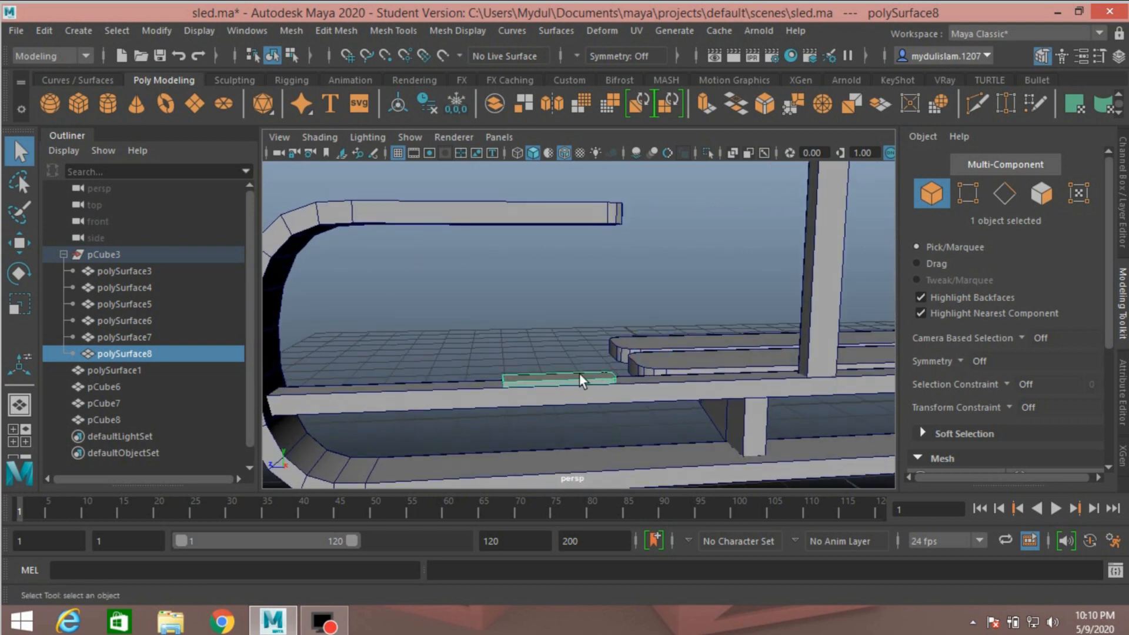
key(ctrl+d)
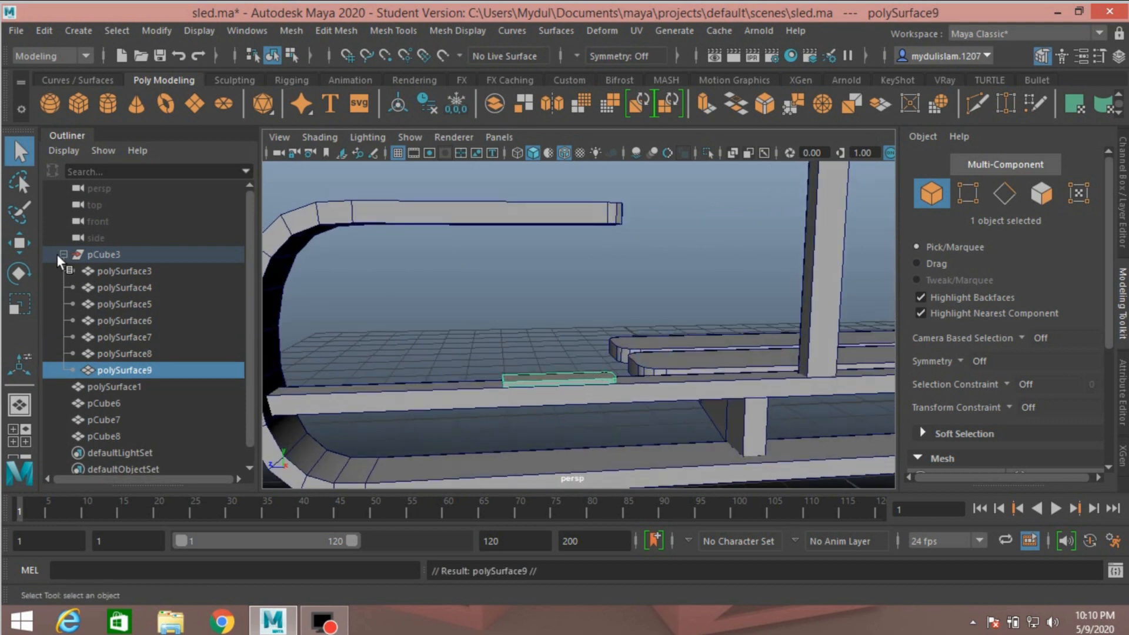
click(20, 244)
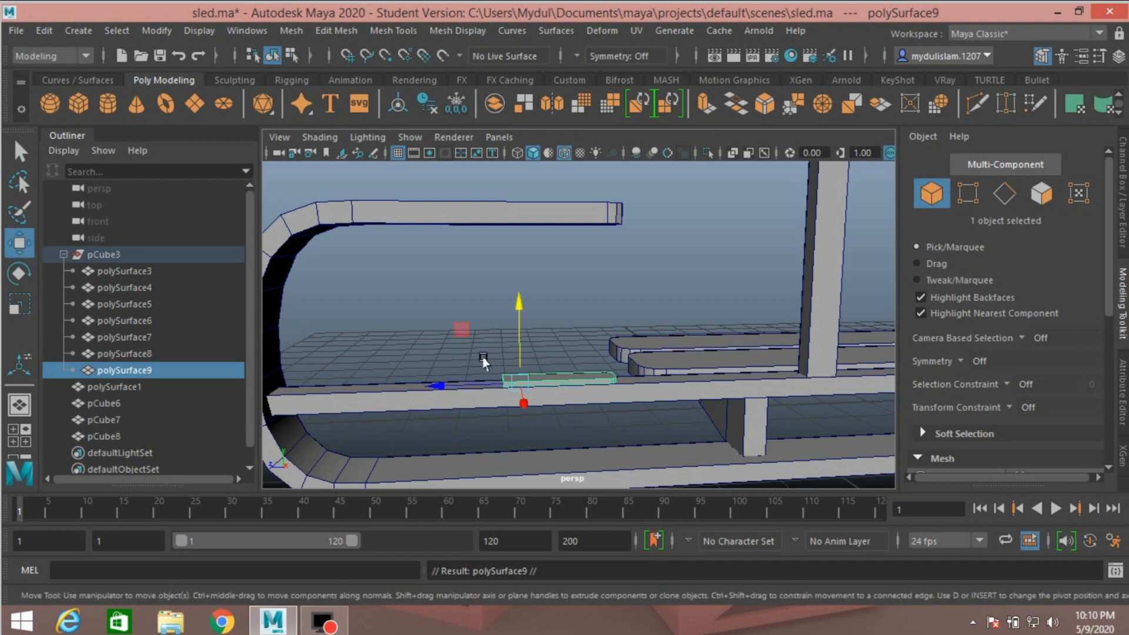
drag(517, 301, 491, 136)
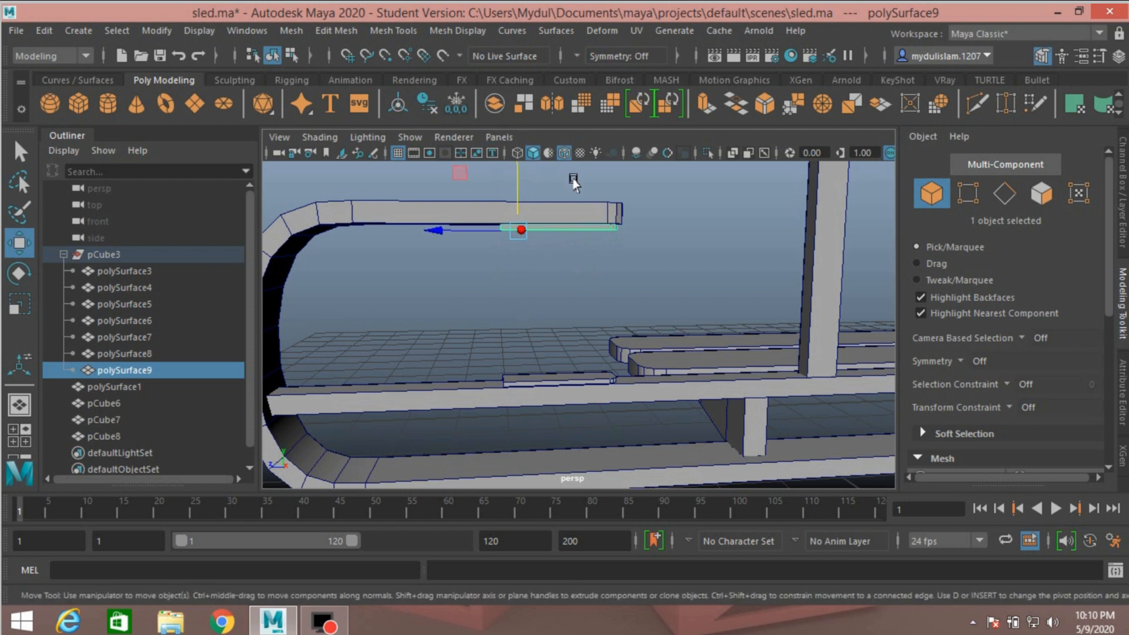
Nudge the copied plate up to Y about 3.735 so it sits flush against the upper bar's underside.
key(f)
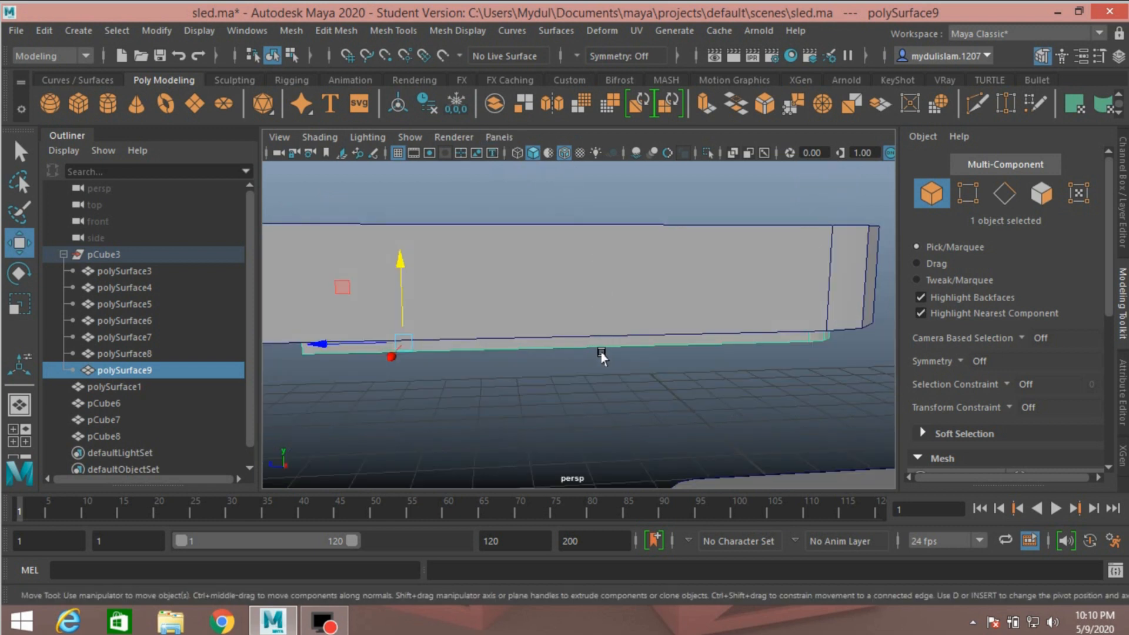
alt+drag(600, 354, 420, 330)
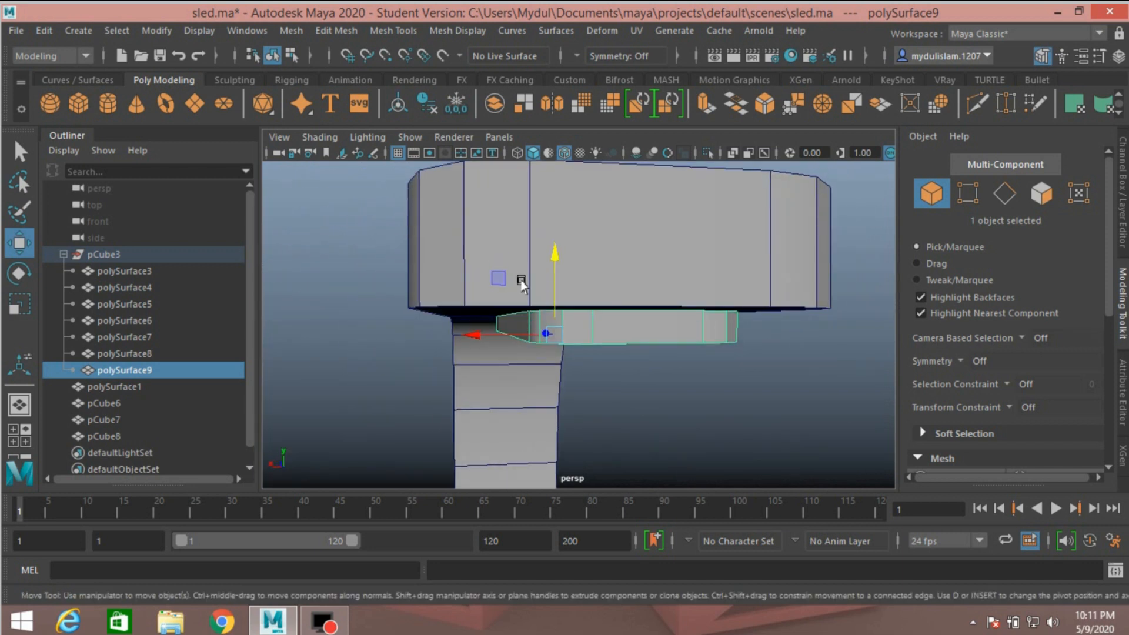
drag(549, 264, 548, 259)
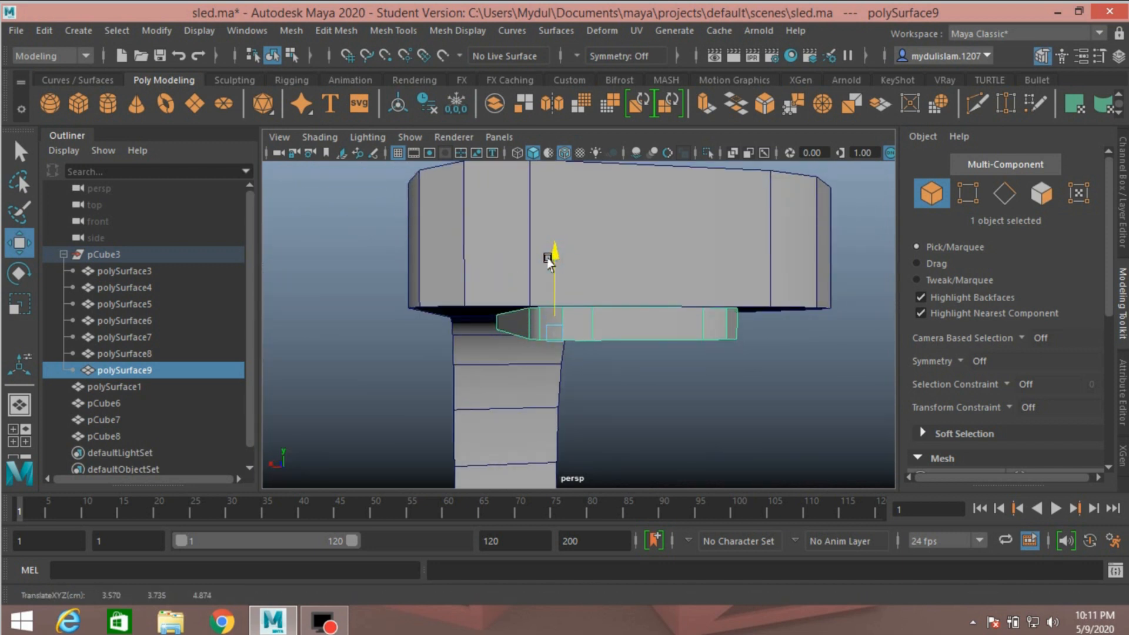
alt+drag(478, 322, 628, 381)
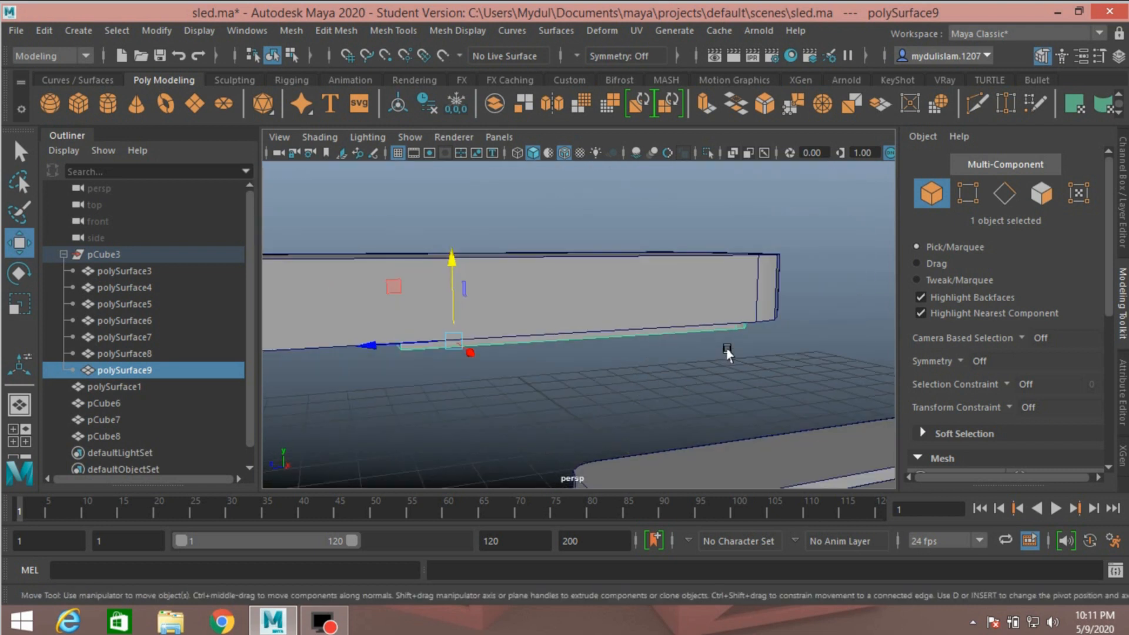
Combine the side-rail plate and the plate beneath the runner's upper bar into one mesh and delete its history.
alt+drag(727, 352, 661, 391)
alt+right_drag(661, 391, 618, 424)
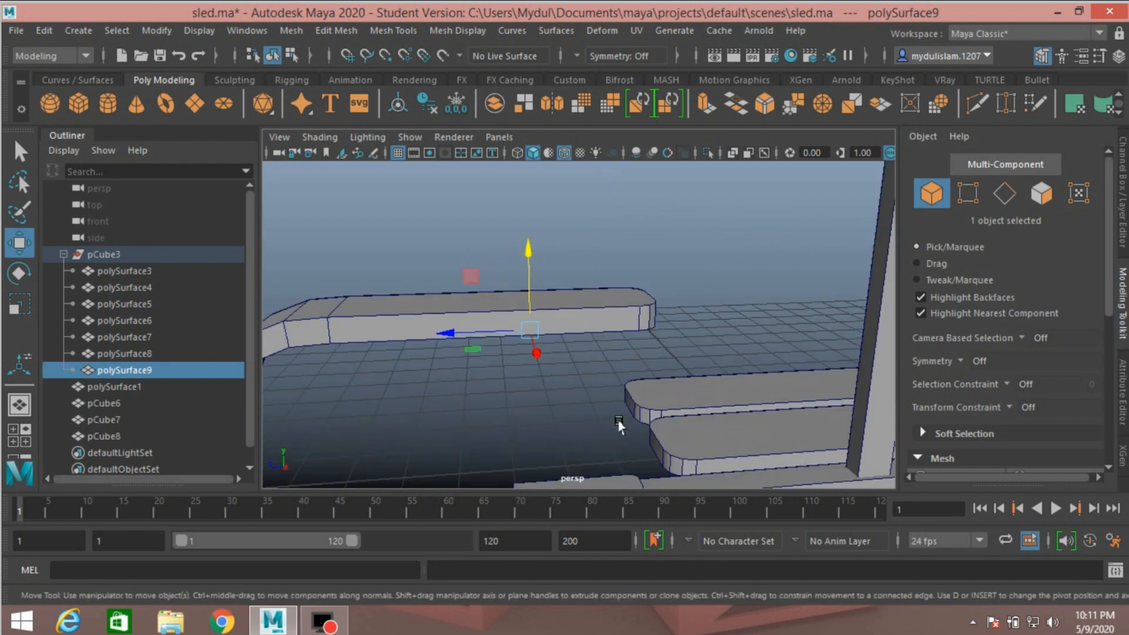
alt+drag(608, 435, 640, 249)
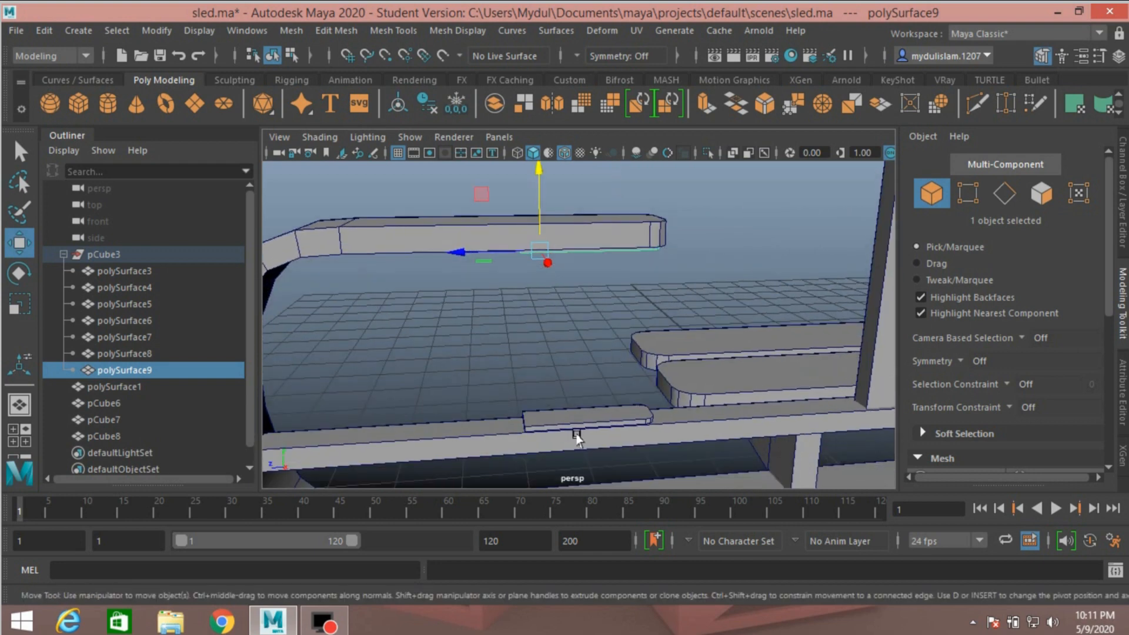
shift+click(582, 417)
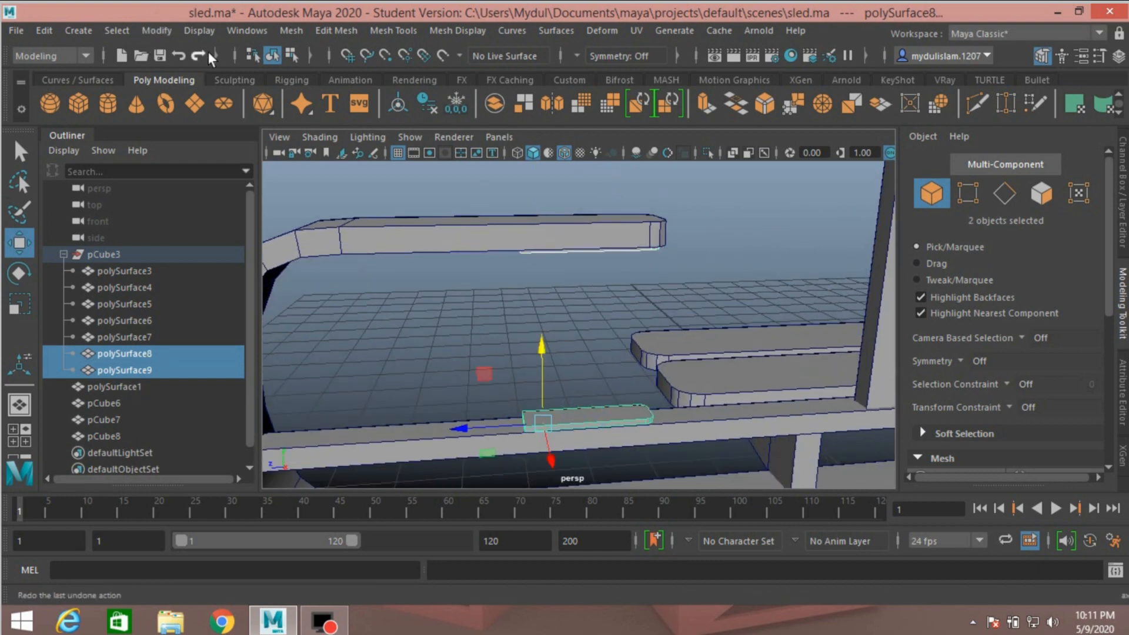
click(288, 35)
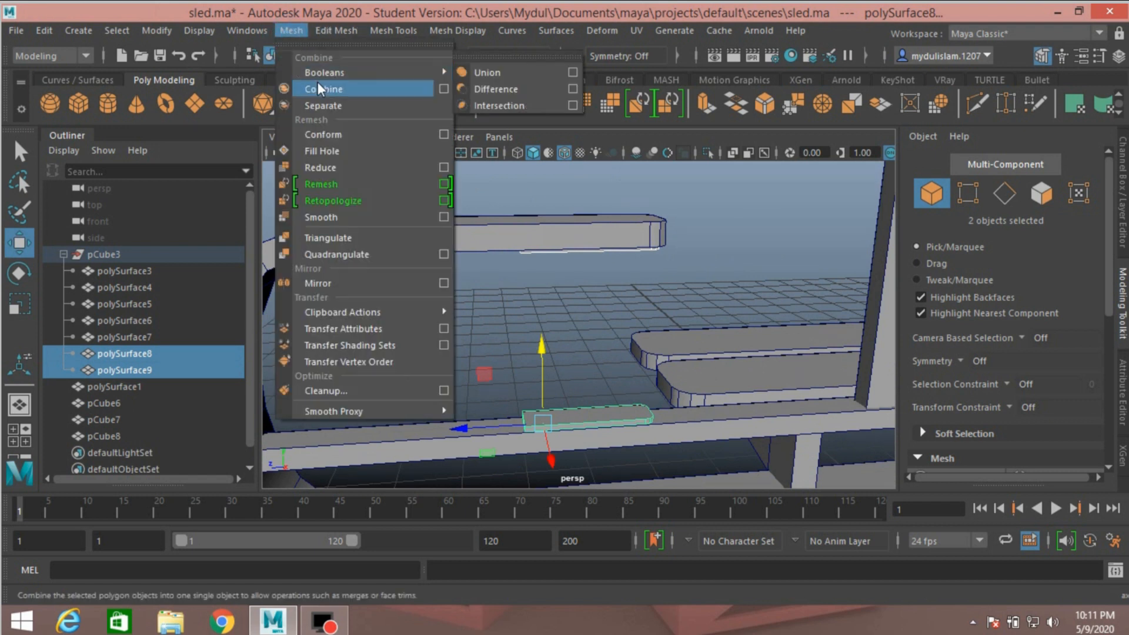
click(322, 89)
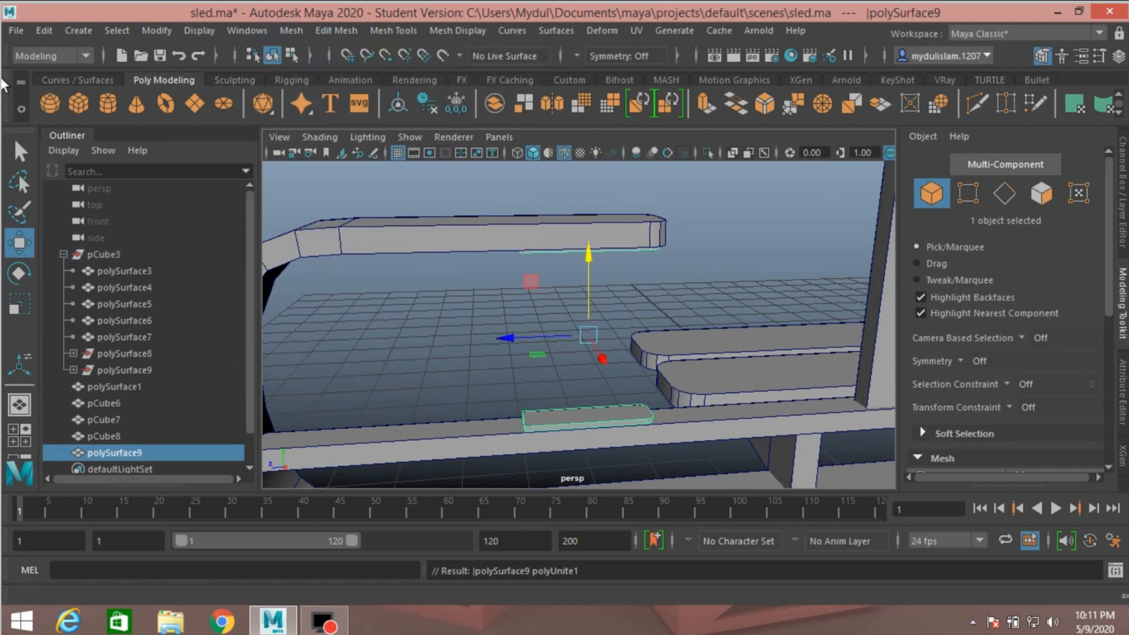
click(44, 30)
click(213, 224)
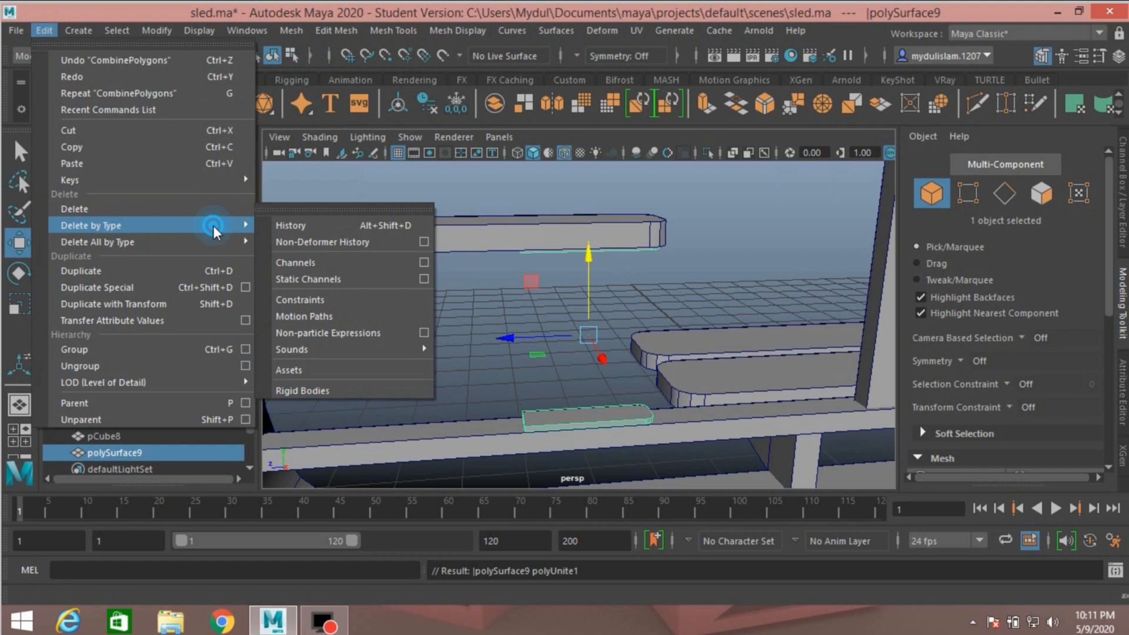
click(286, 223)
Delete the square end face of each plate on the side facing the runner's front curve.
click(1041, 193)
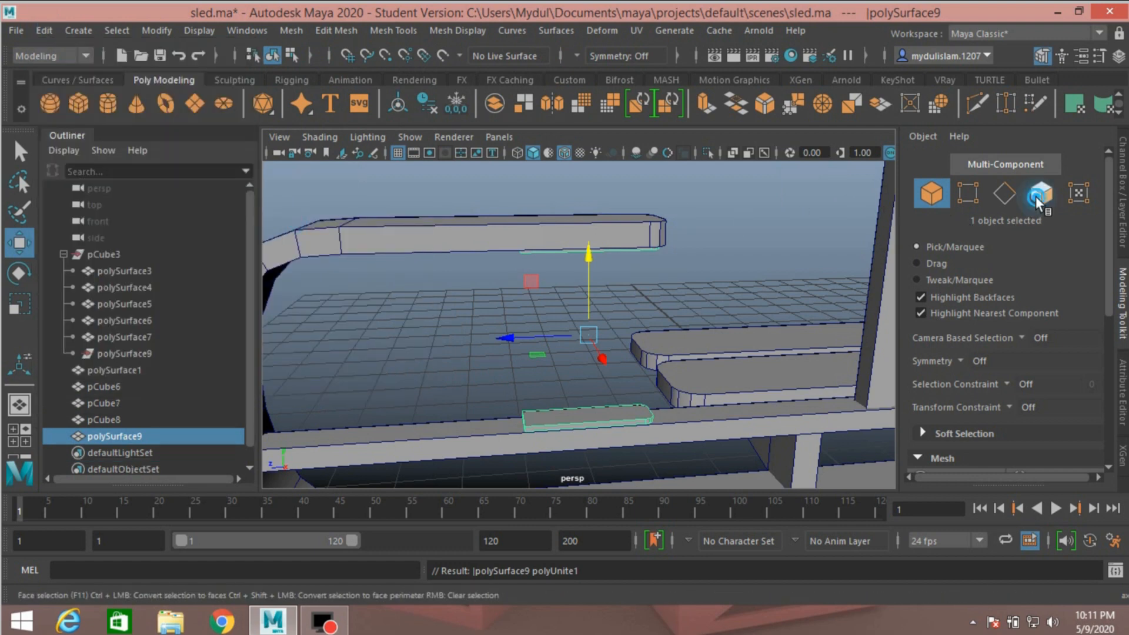
alt+drag(504, 315, 605, 302)
click(516, 440)
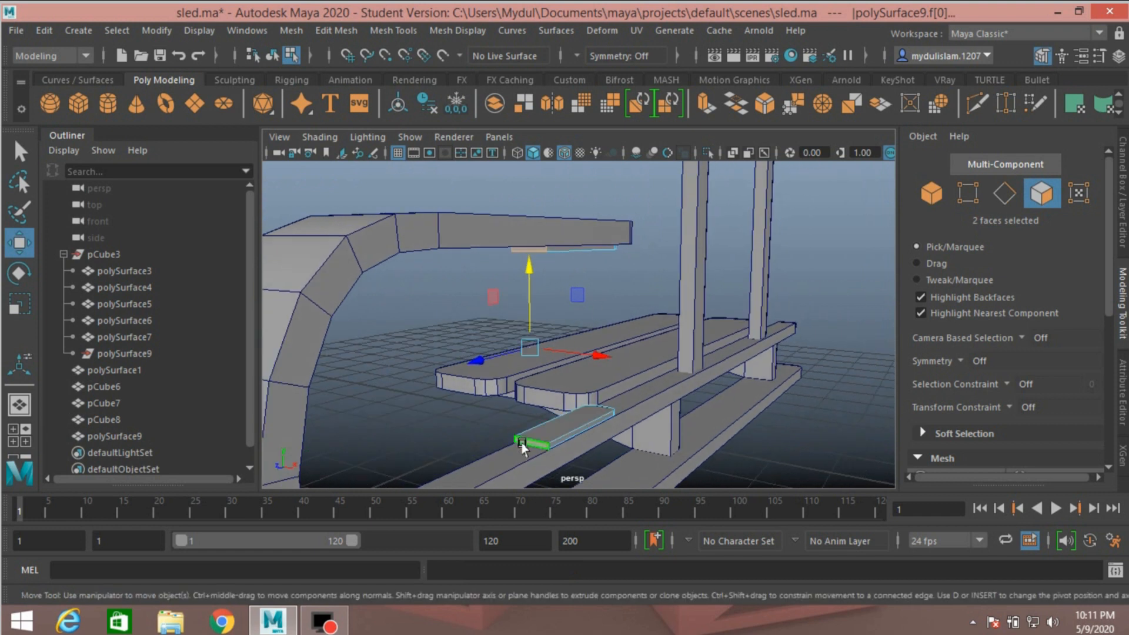
click(10, 151)
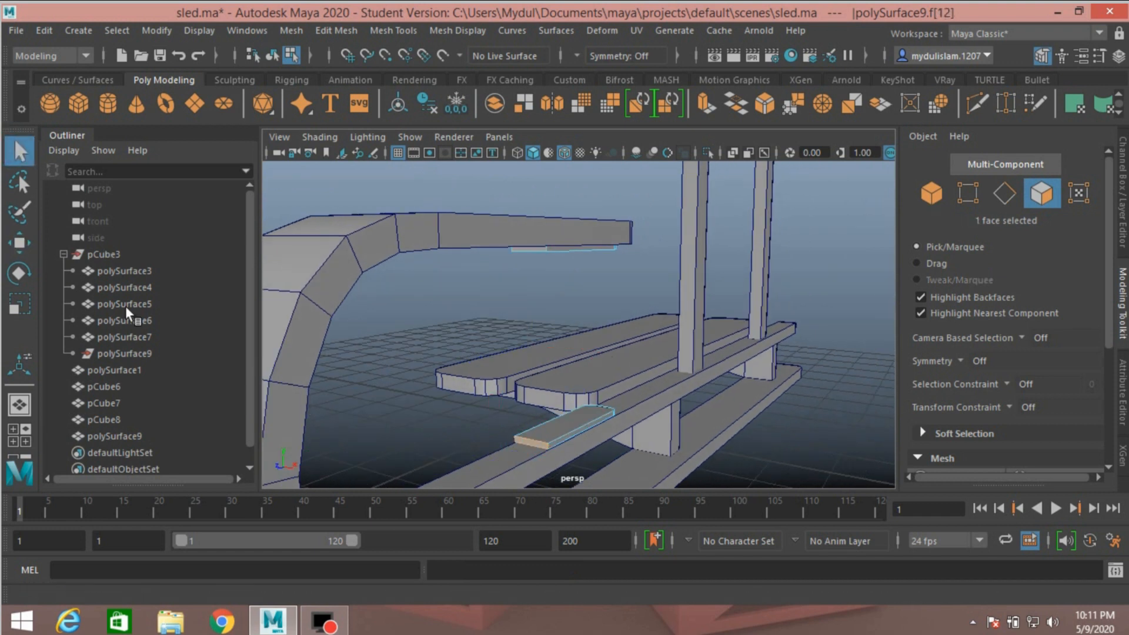
shift+click(527, 250)
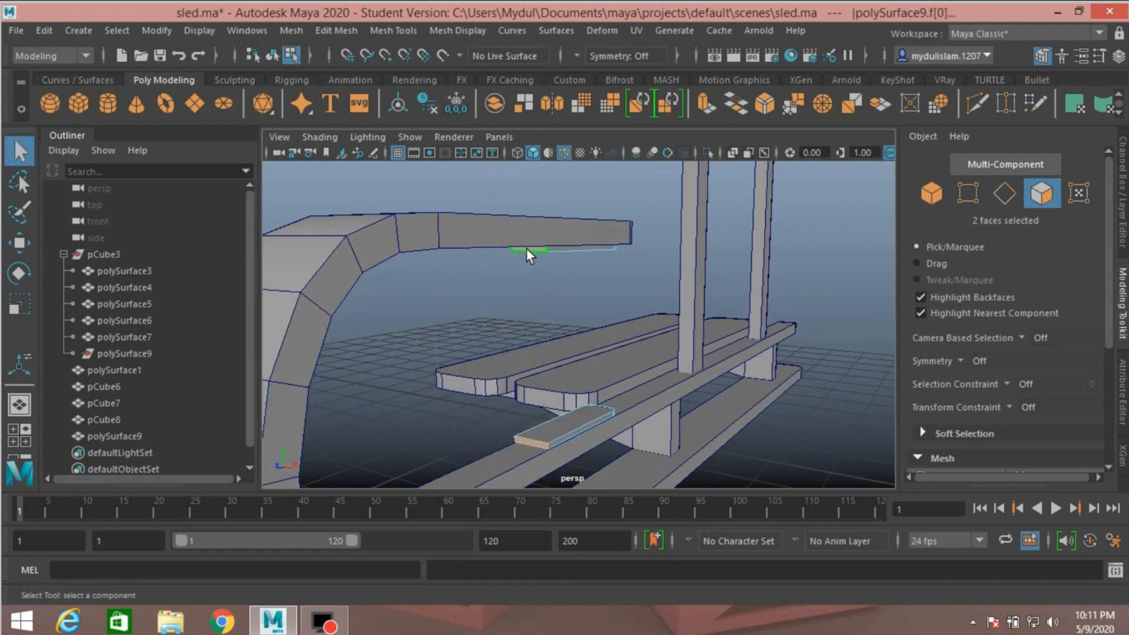
key(Delete)
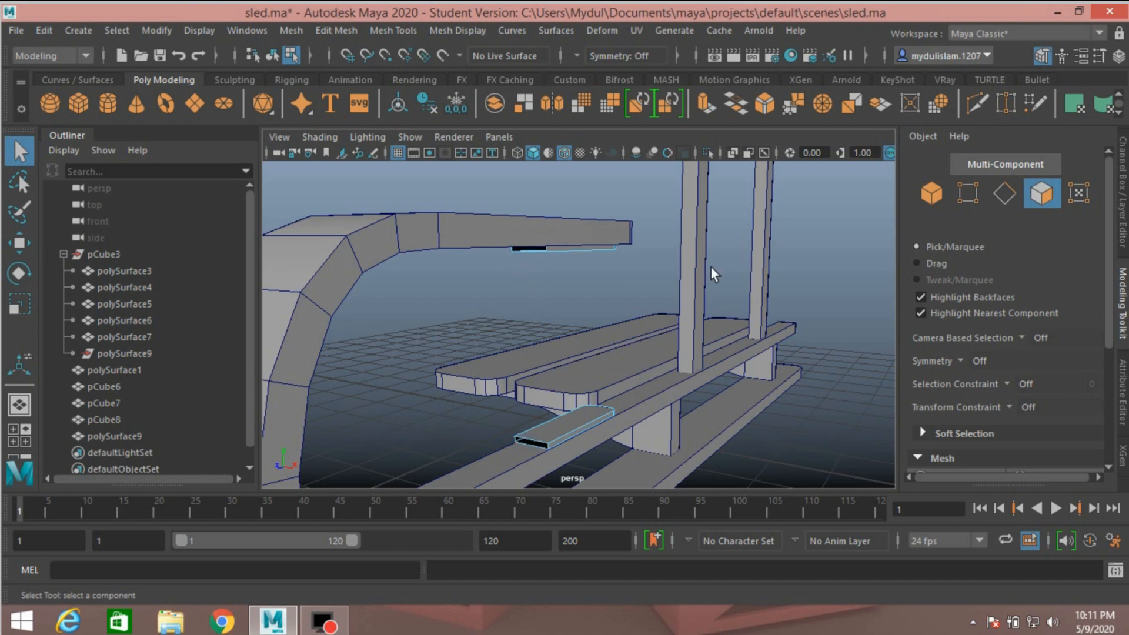
Bridge the open border edges at the ends of the upper and lower plates.
click(1004, 194)
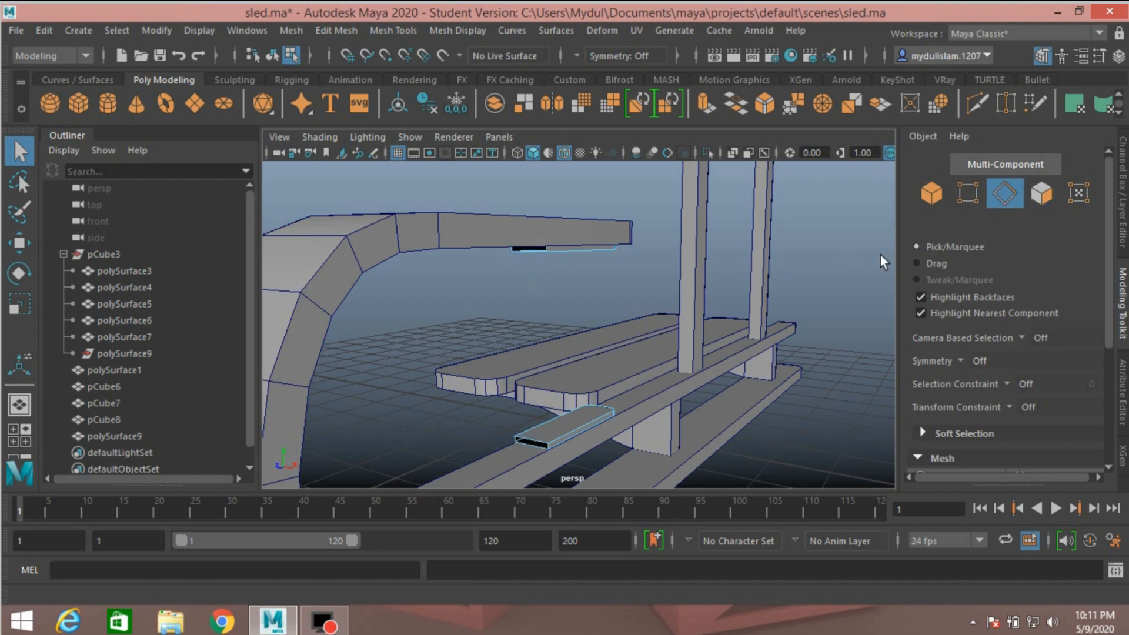
double_click(529, 446)
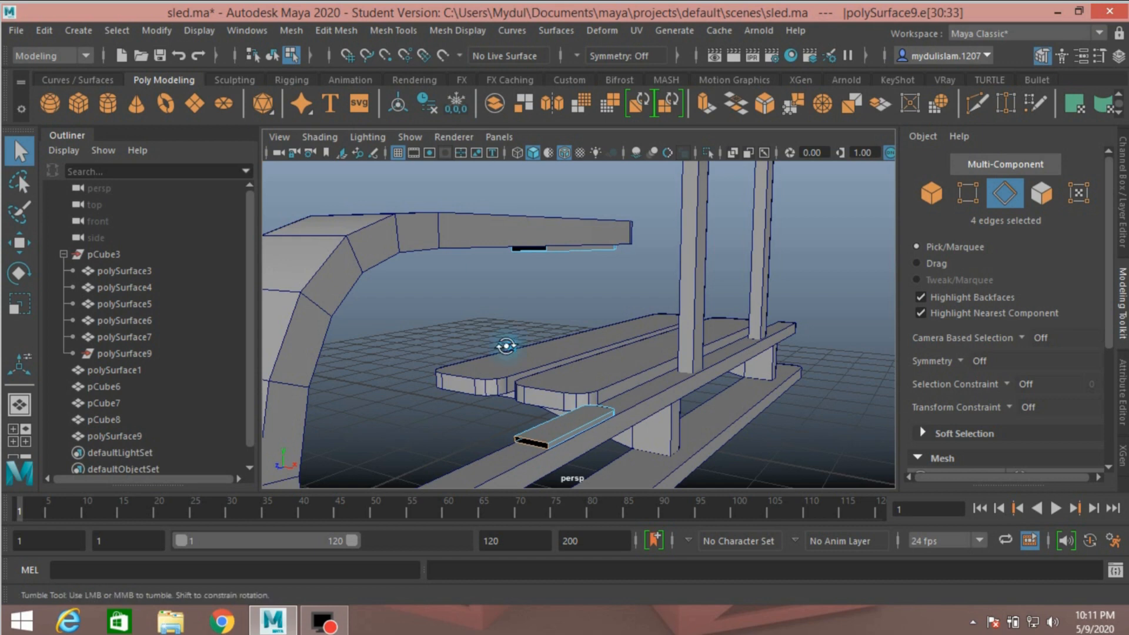
alt+drag(497, 345, 530, 309)
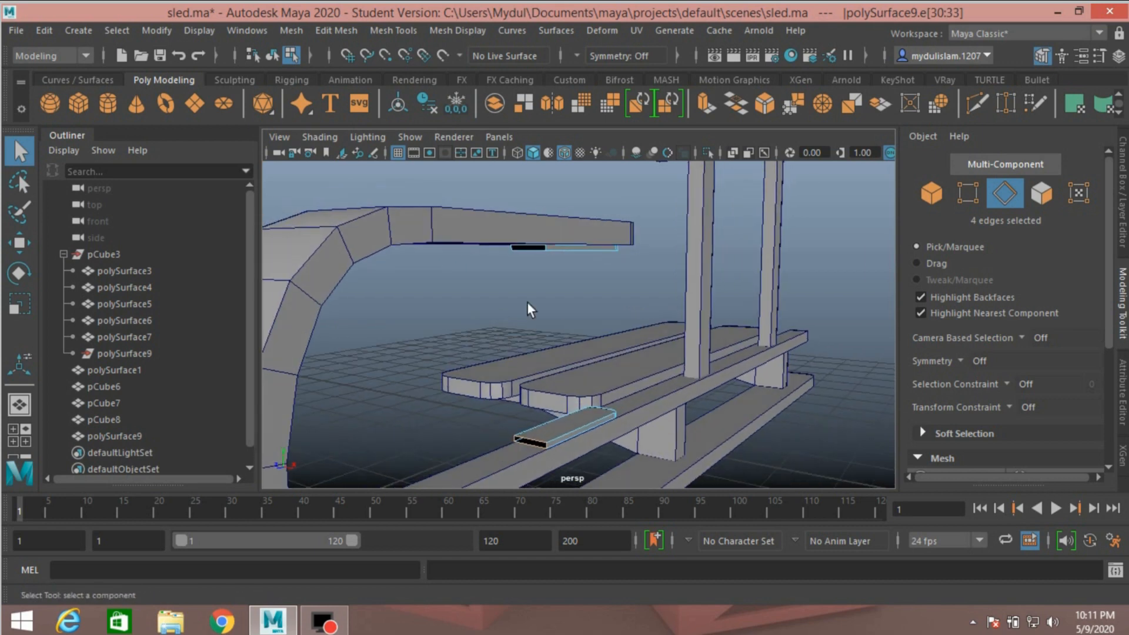
shift+double_click(531, 259)
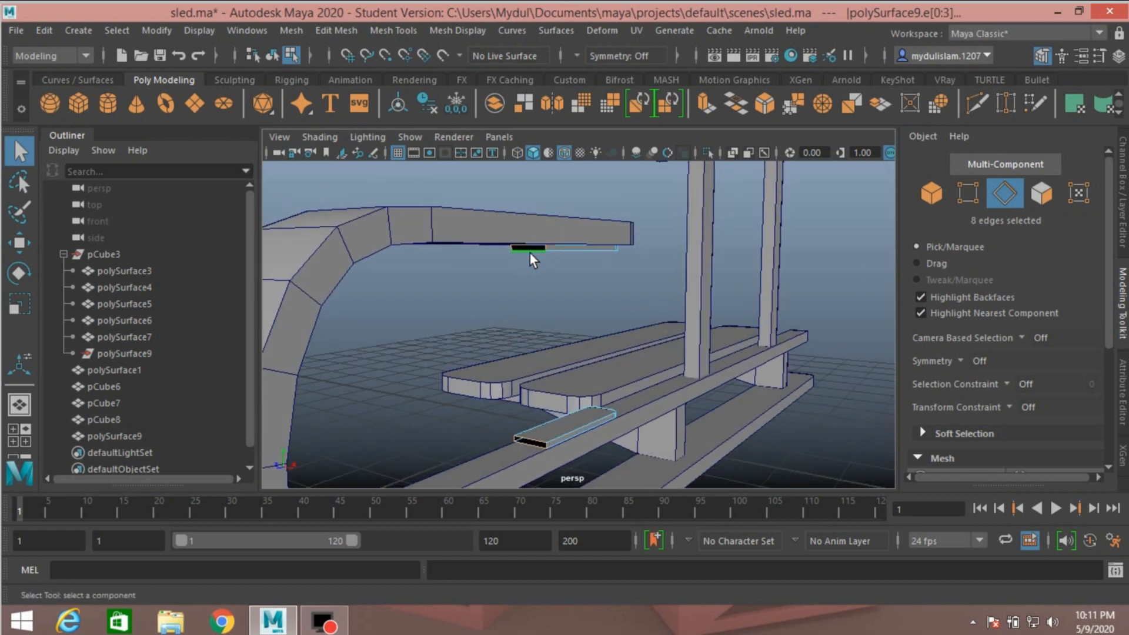
click(335, 30)
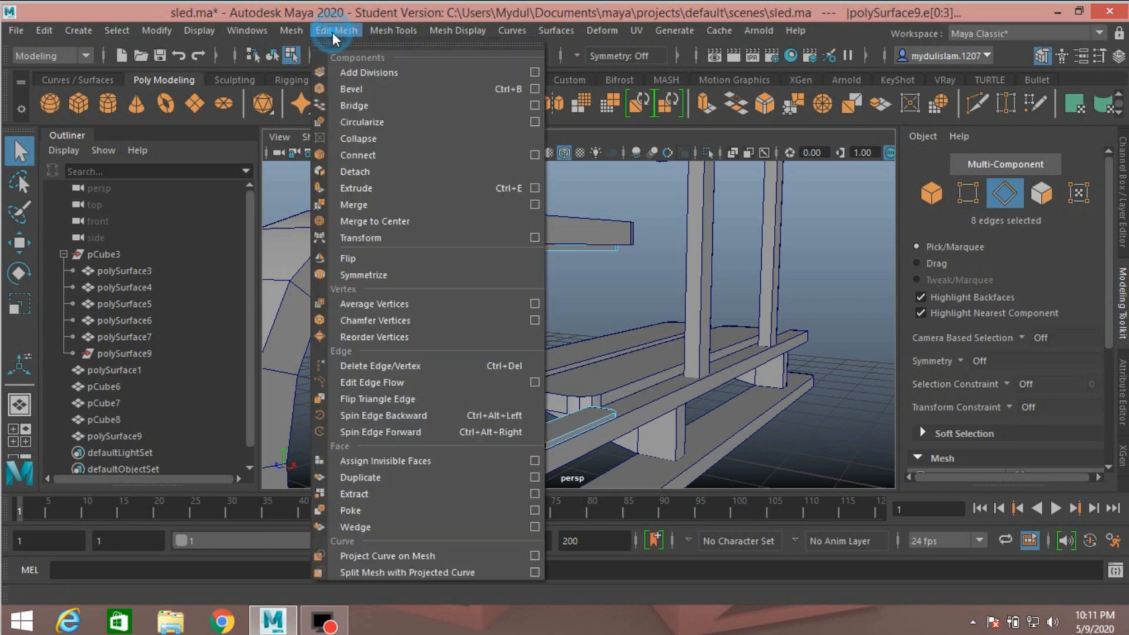
click(361, 105)
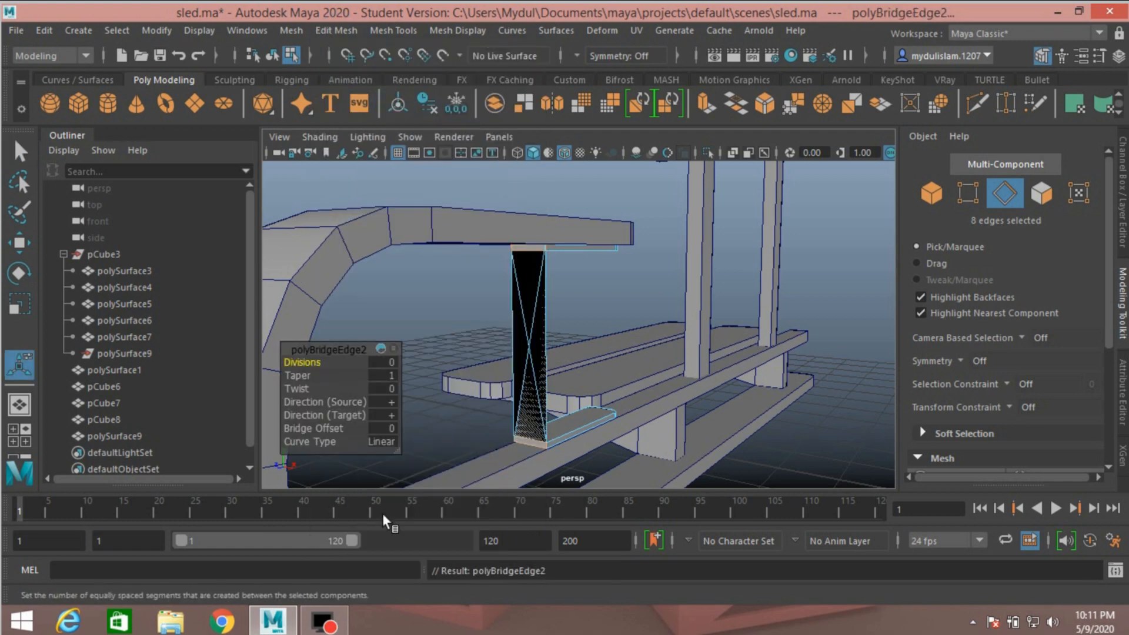
Set the bridge's curve type to Blend with 8 divisions, forming a curved strap between the two plates.
click(377, 445)
click(388, 466)
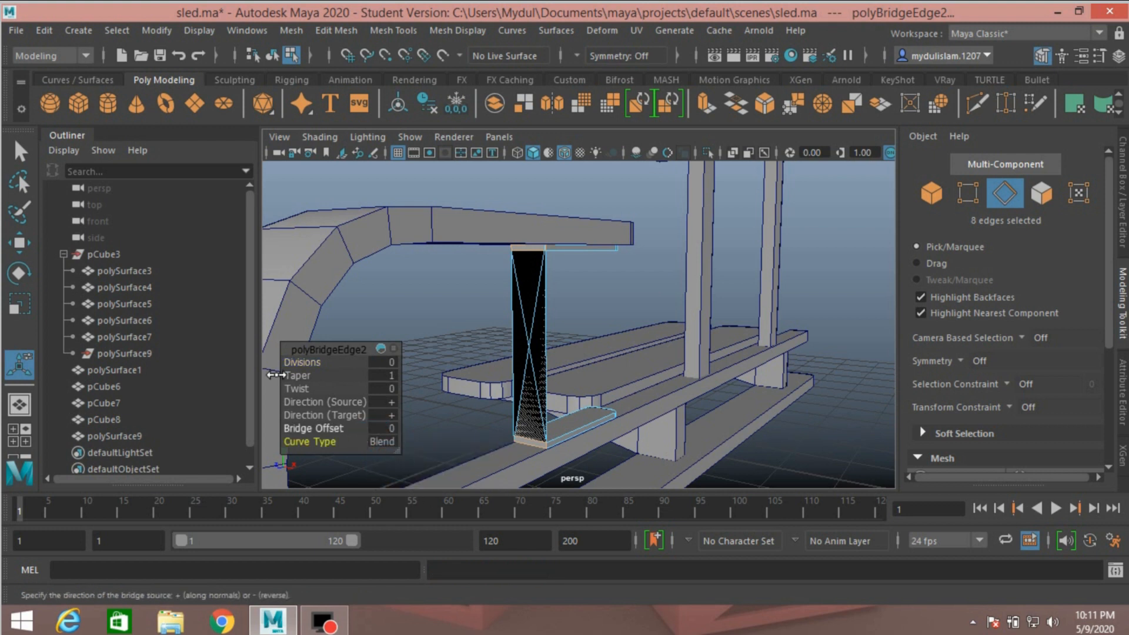
drag(294, 360, 358, 362)
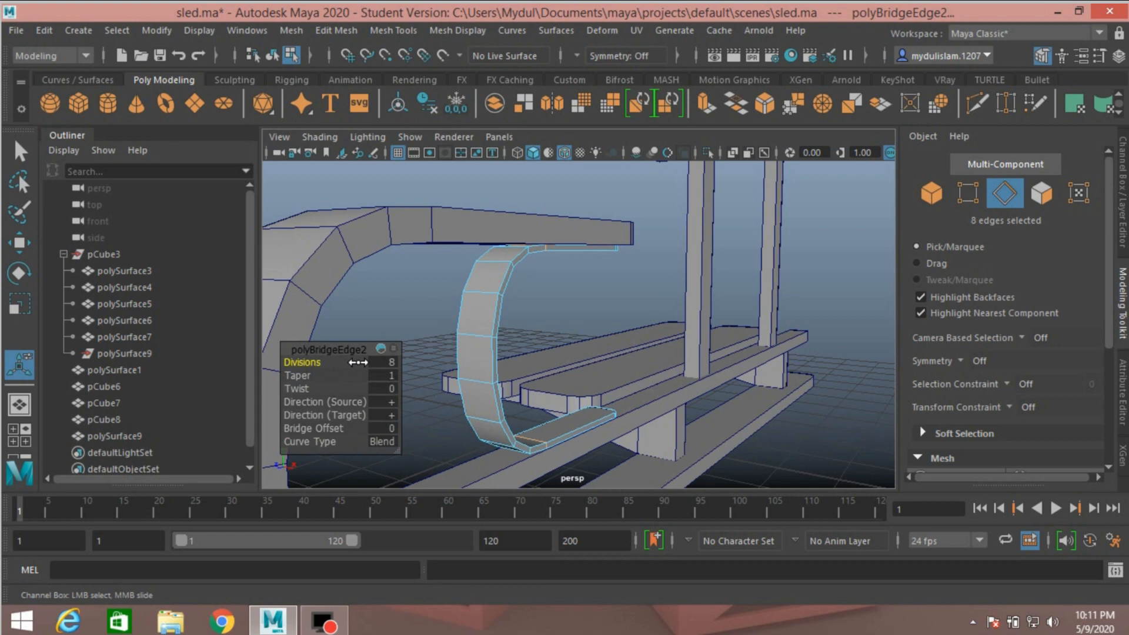
scroll(585, 369, down, 4)
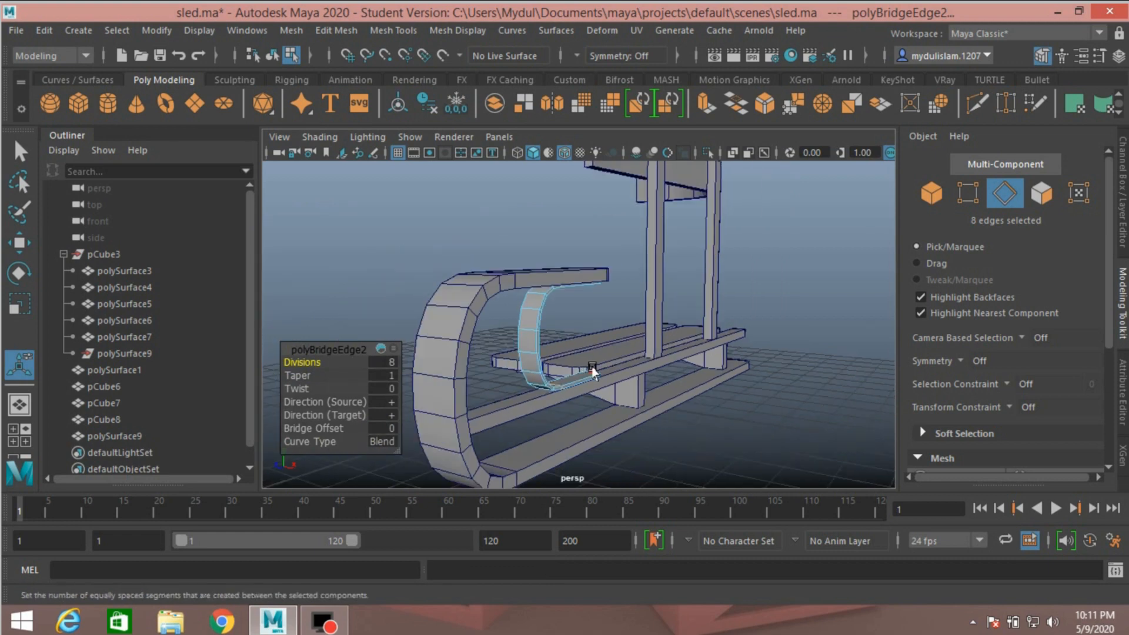
alt+drag(619, 371, 503, 384)
mouse_move(498, 382)
alt+mouse_down()
mouse_move(528, 394)
mouse_move(511, 387)
alt+mouse_up()
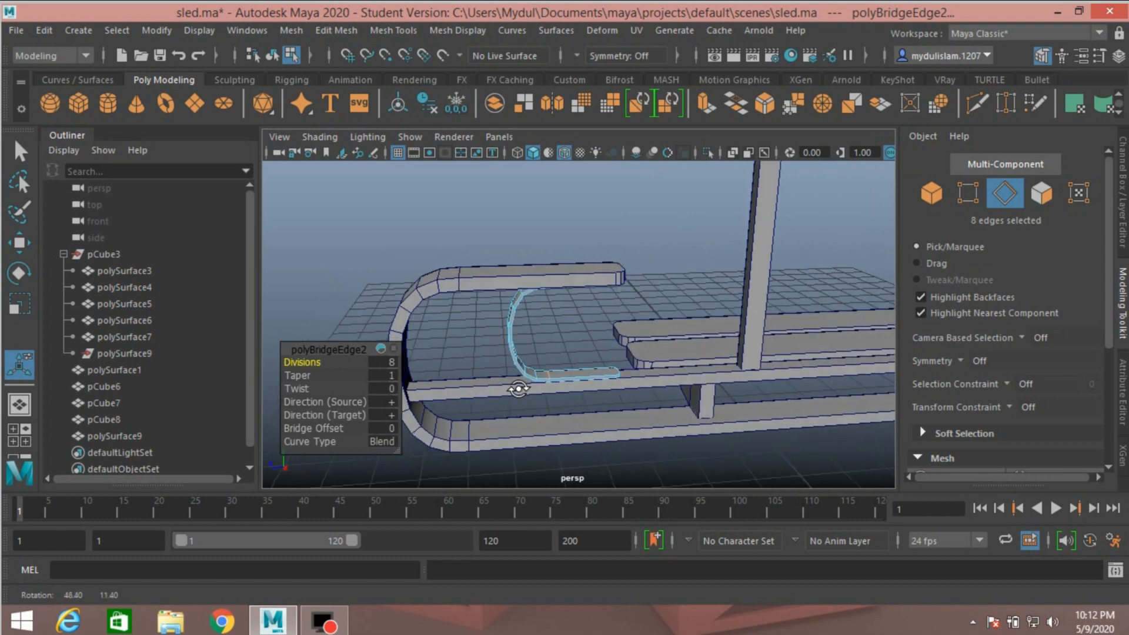
Return to object selection and delete the construction history of the bridged curved strap.
click(928, 197)
click(44, 30)
mouse_move(185, 244)
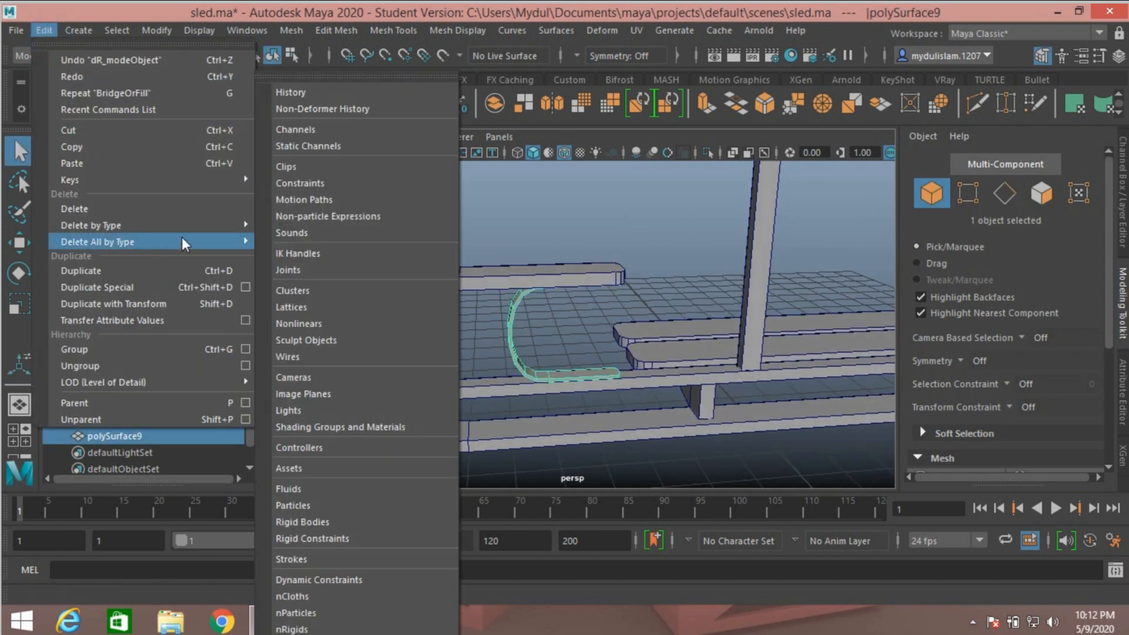
click(307, 226)
Create a polygon cylinder and move it along X to about 5.975, clear of the sled's side.
alt+drag(576, 262, 599, 277)
scroll(599, 277, down, 5)
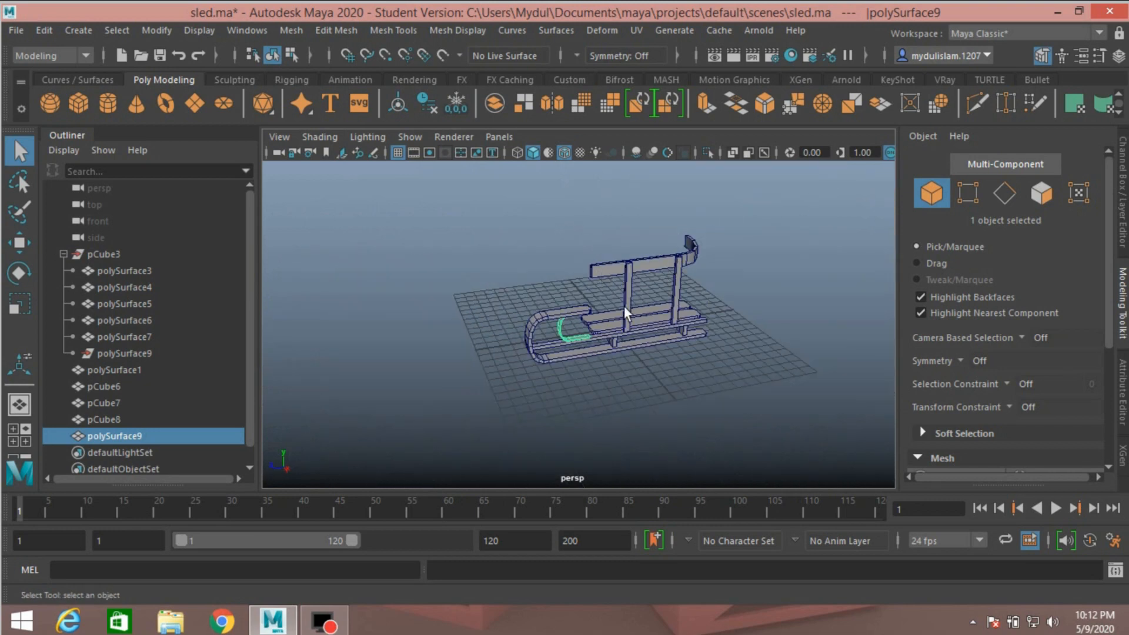
alt+middle_drag(647, 327, 570, 359)
scroll(571, 359, up, 5)
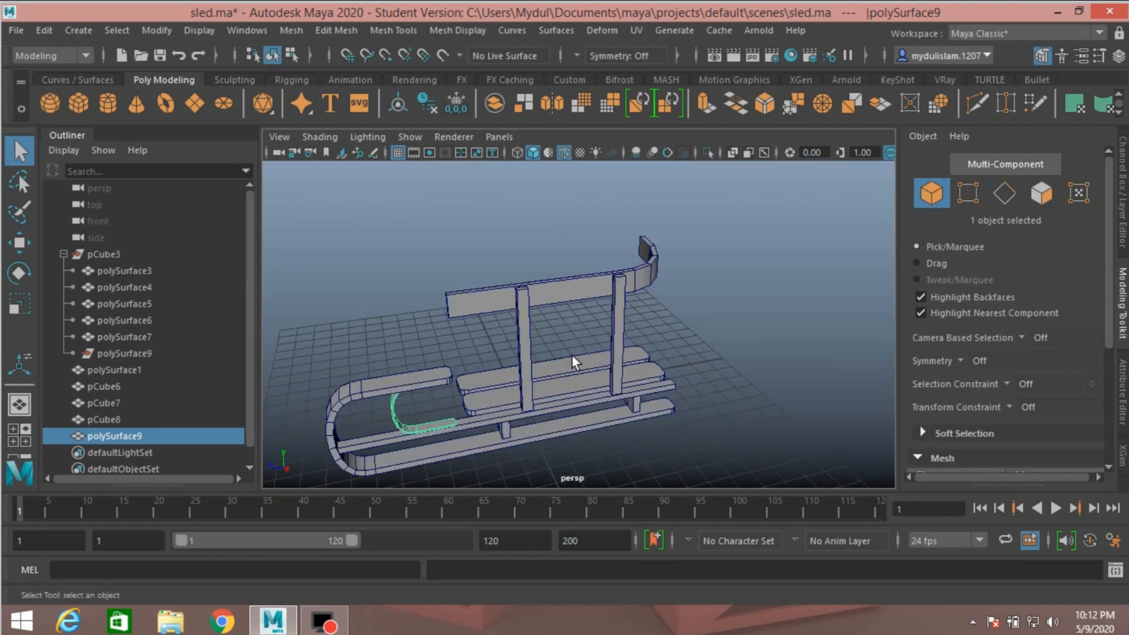
alt+drag(570, 359, 412, 329)
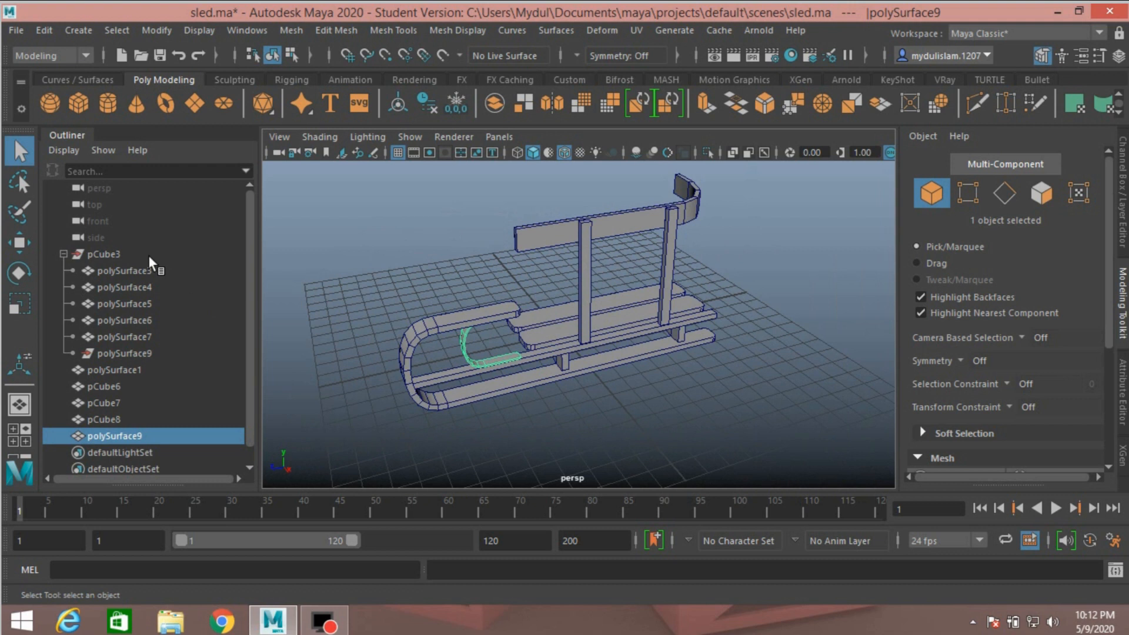
click(108, 103)
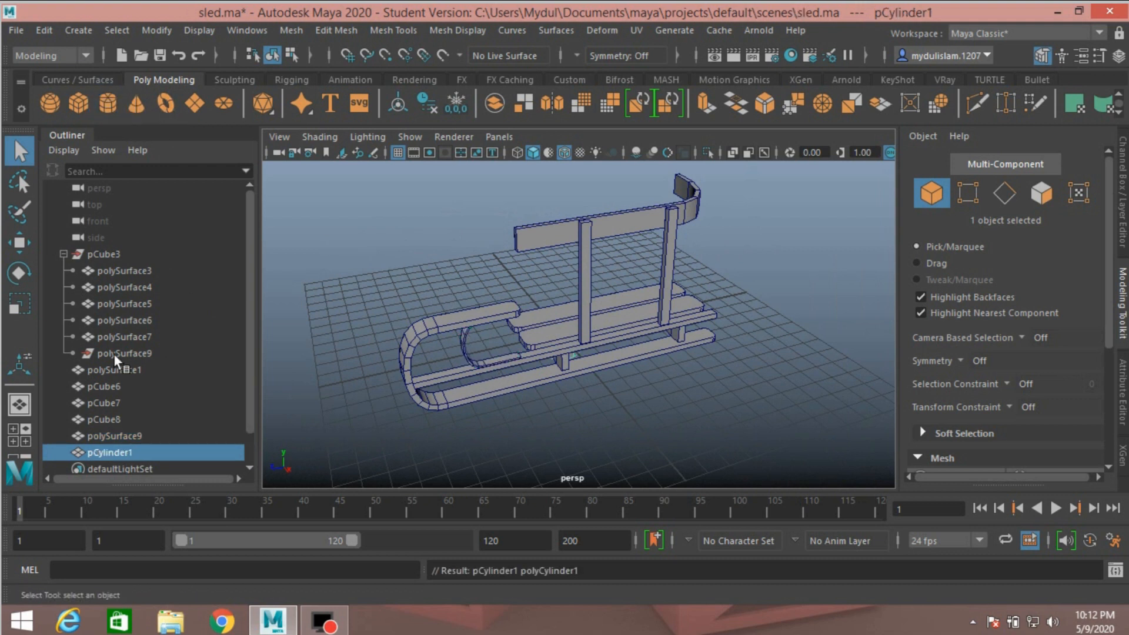
click(18, 306)
click(20, 243)
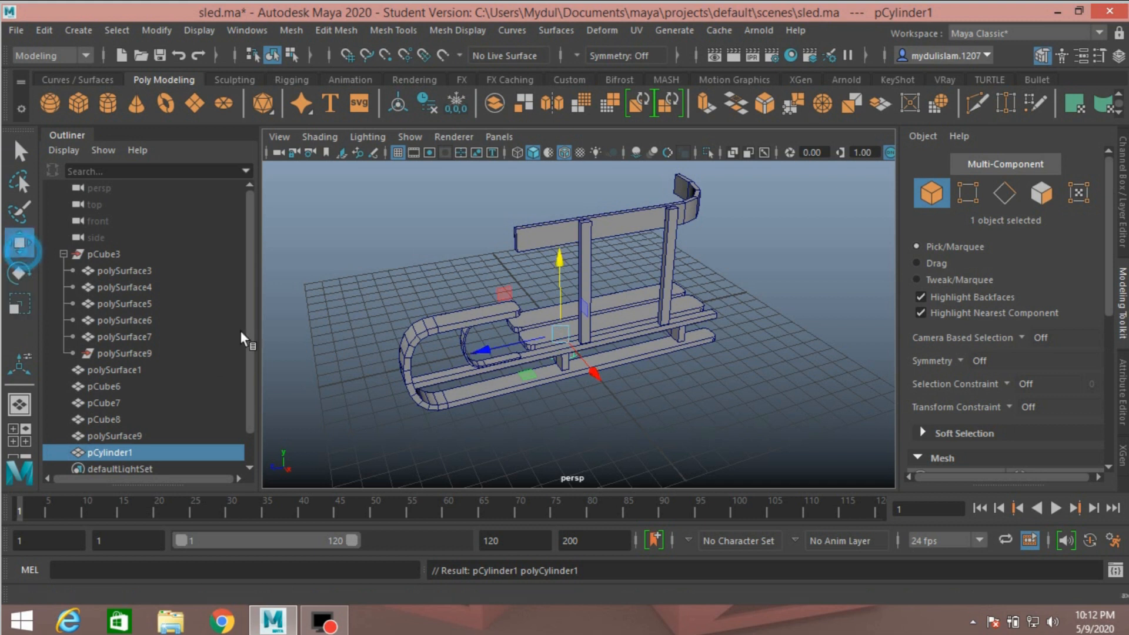
drag(596, 372, 660, 445)
Scale the cylinder down uniformly to about 0.313 and set its cap subdivisions to 0.
click(17, 315)
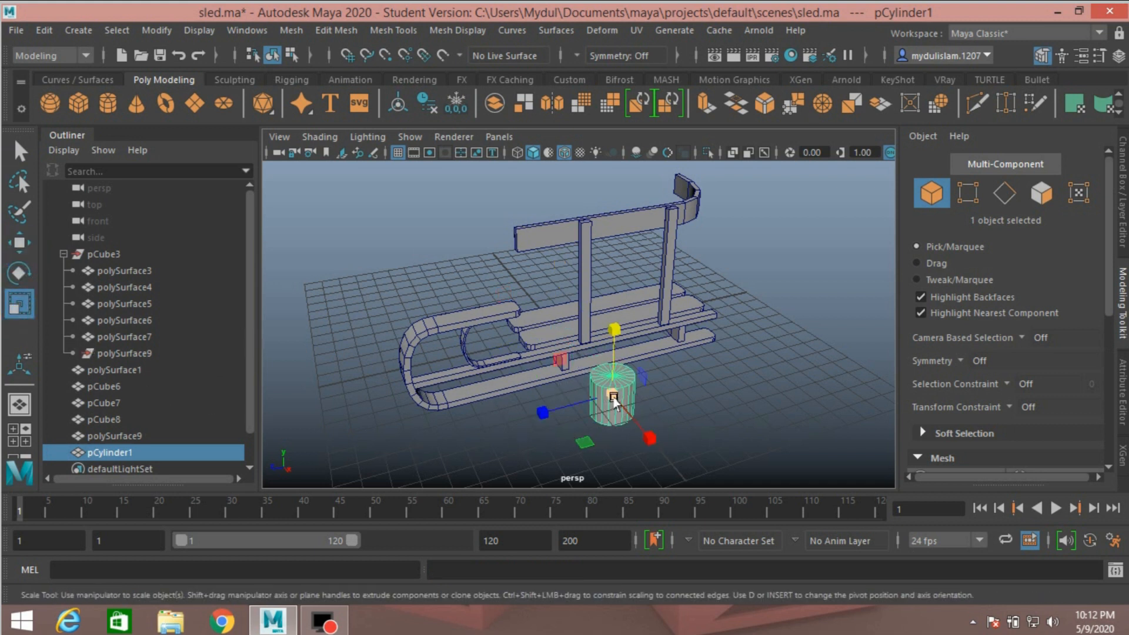
mouse_move(600, 412)
mouse_down()
mouse_move(573, 424)
mouse_move(589, 430)
mouse_up()
click(1121, 194)
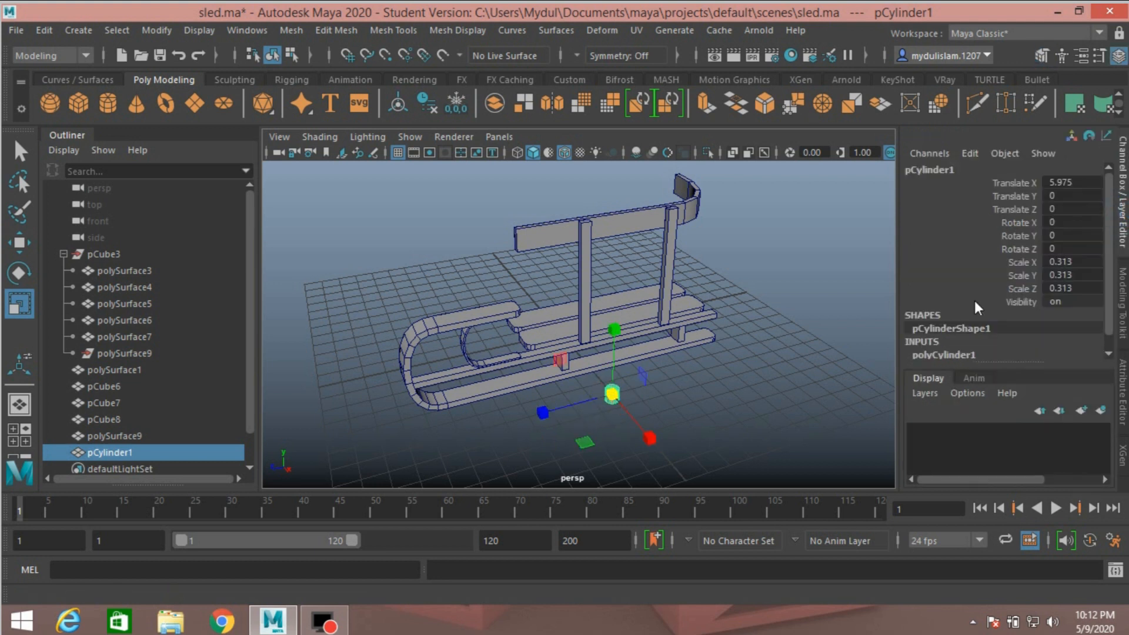
click(940, 340)
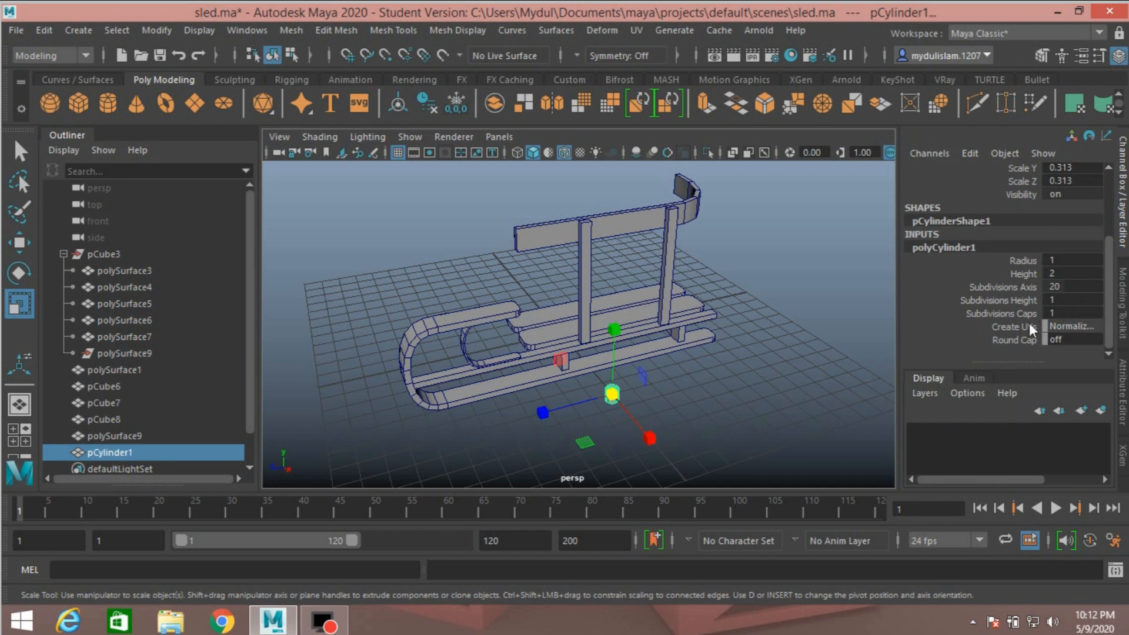
click(1050, 314)
key(Return)
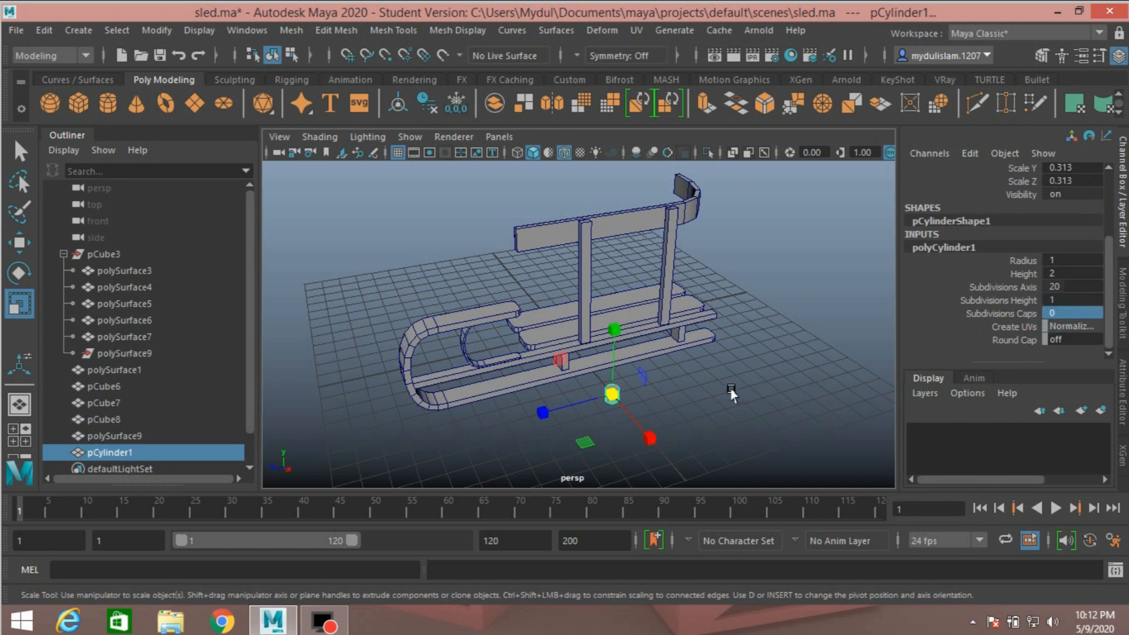
In the side view, raise the cylinder to Y about 1.642, level with the side rail.
alt+drag(699, 398, 673, 373)
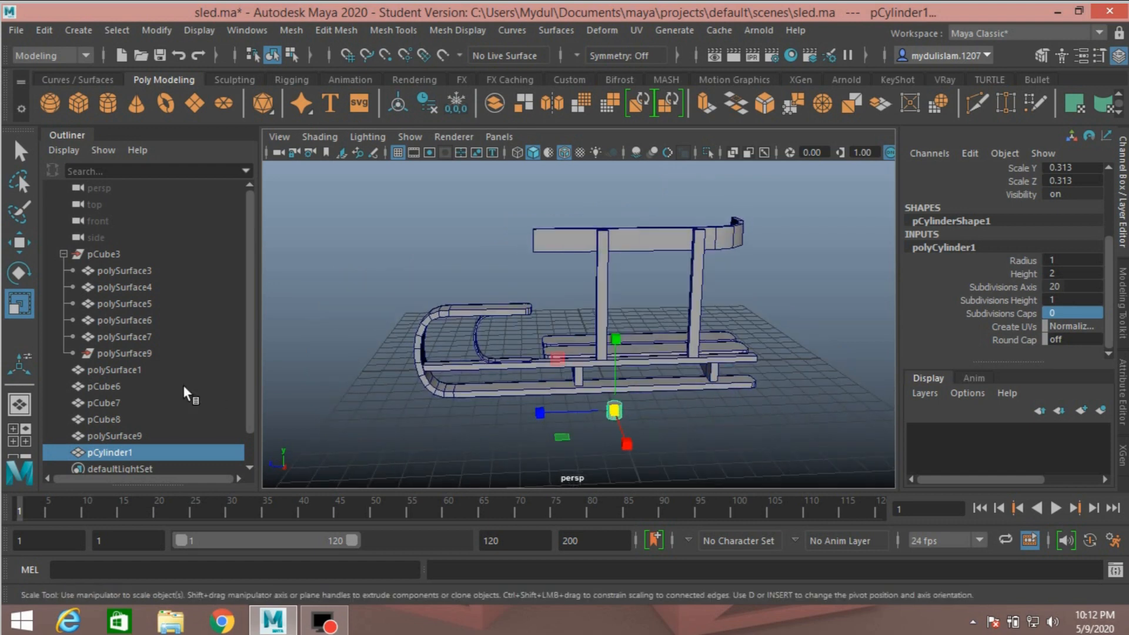
key(space)
key(space)
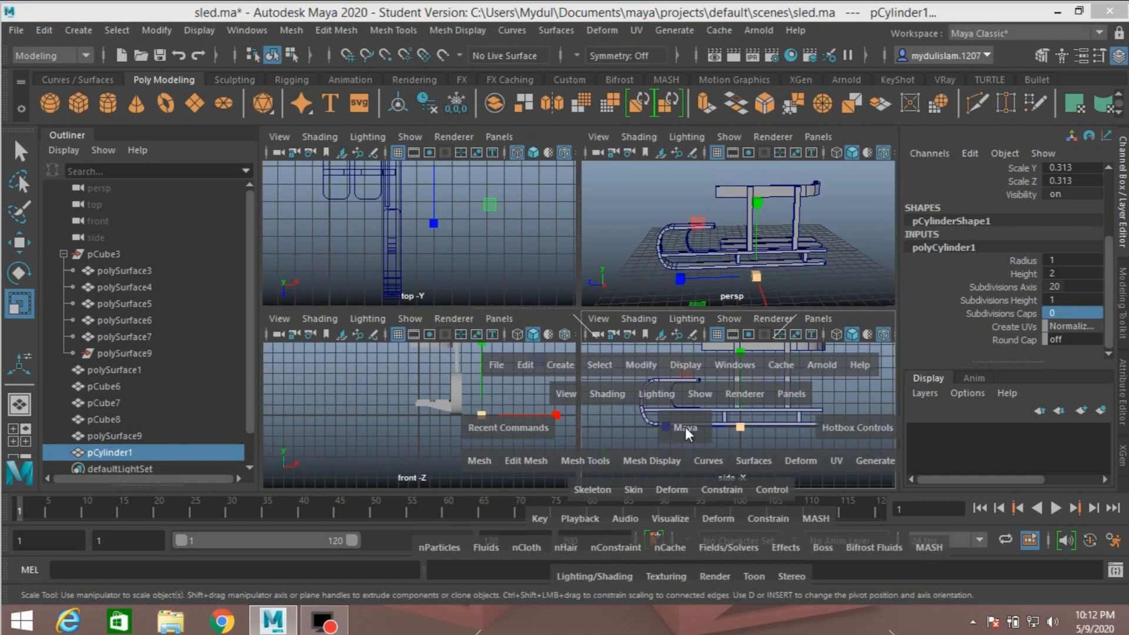
click(19, 249)
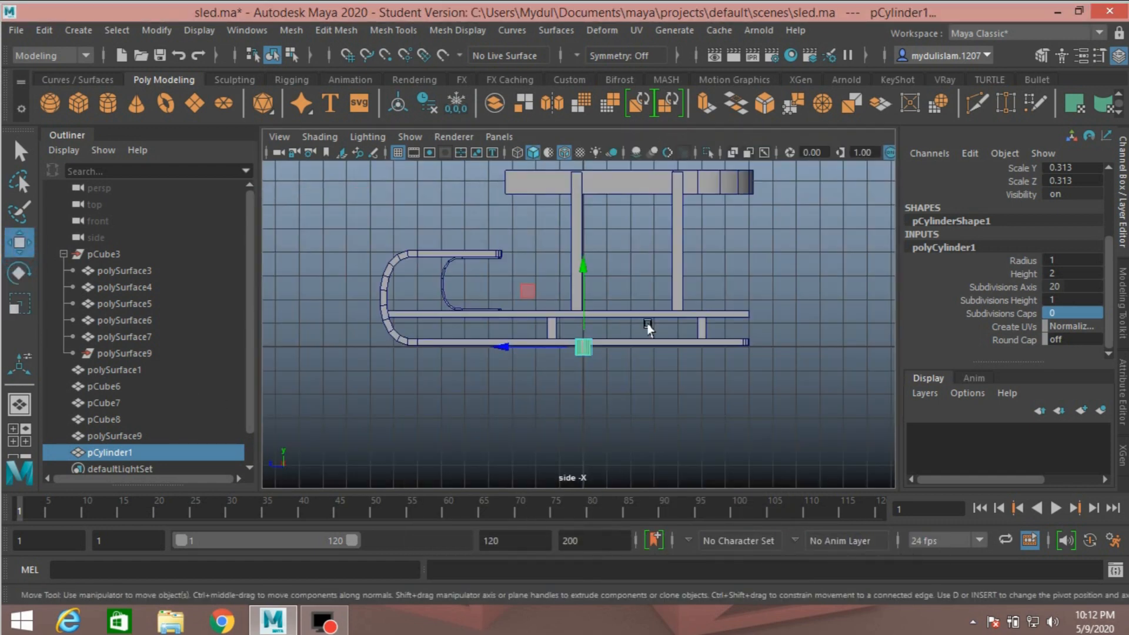
drag(575, 286, 580, 242)
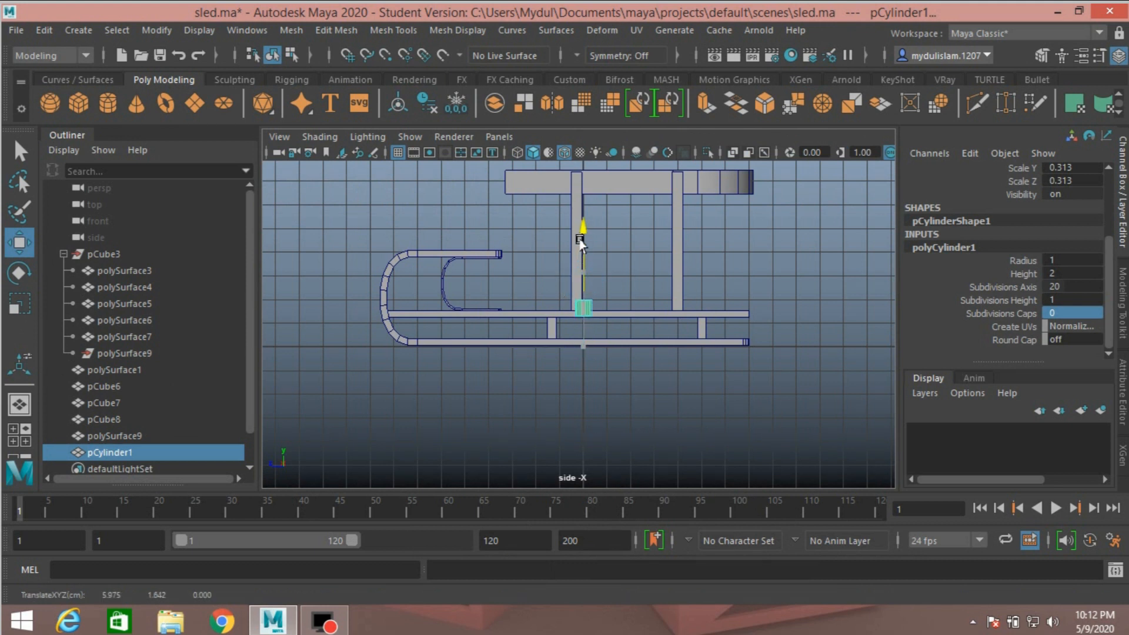
Move the cylinder to about X 3.532 and Z 3.842, over the curved strap's lower mounting plate.
drag(526, 308, 434, 310)
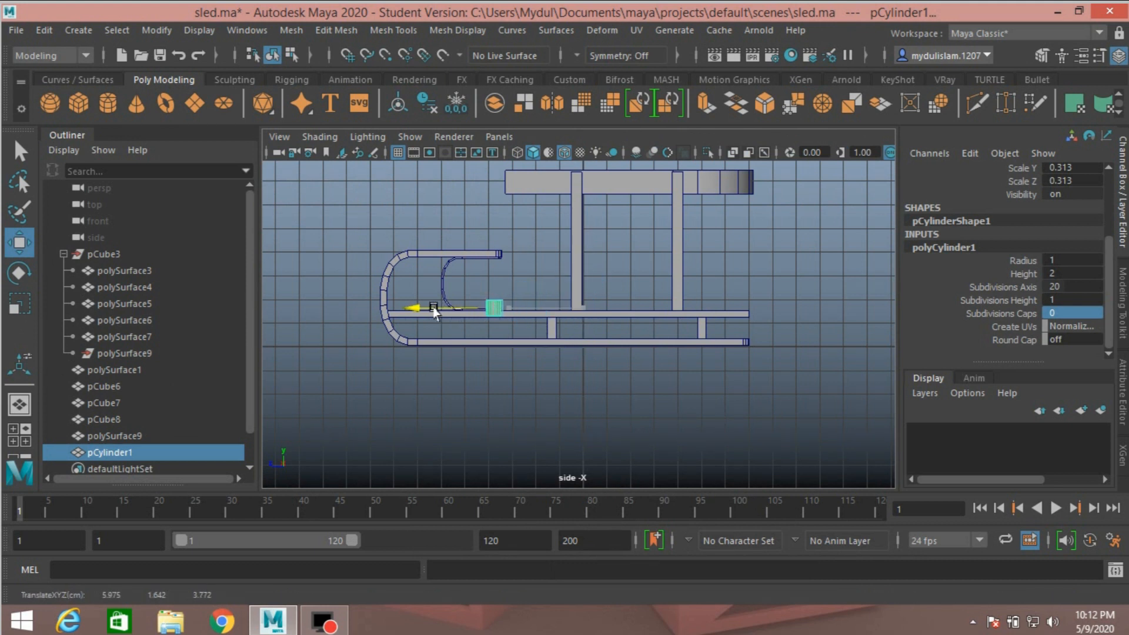
key(space)
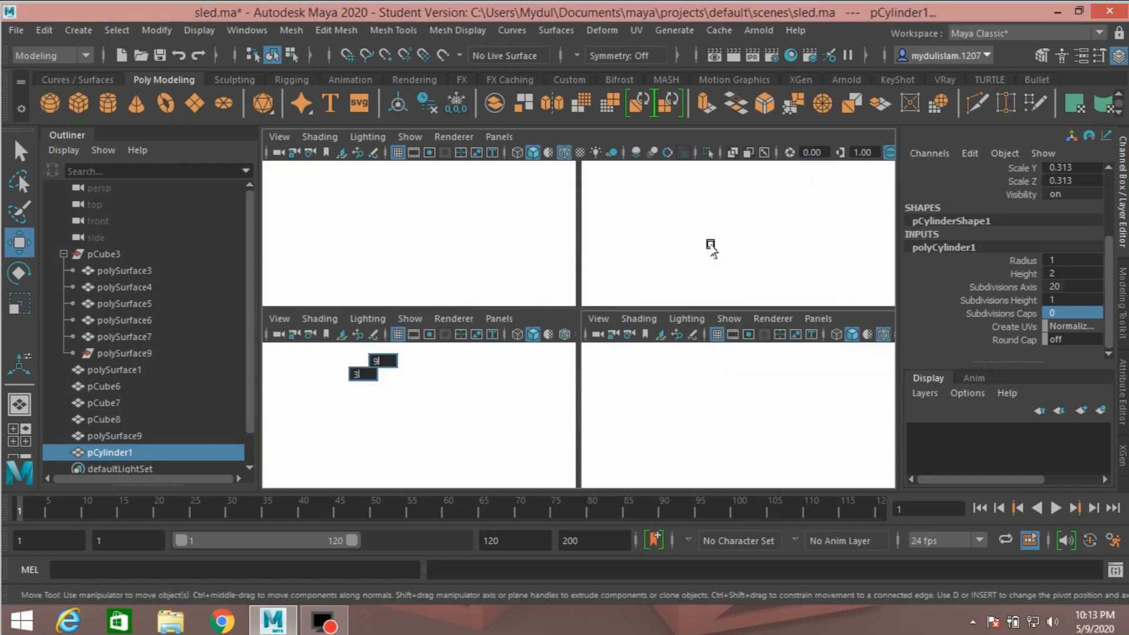
key(space)
alt+drag(554, 335, 650, 383)
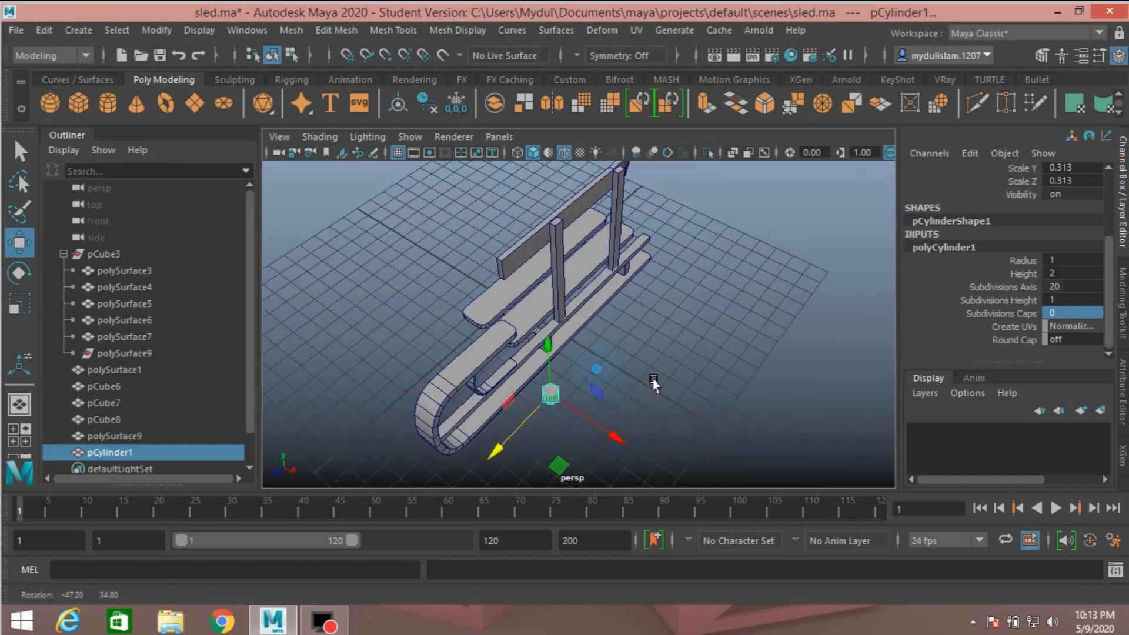
scroll(653, 381, up, 5)
key(space)
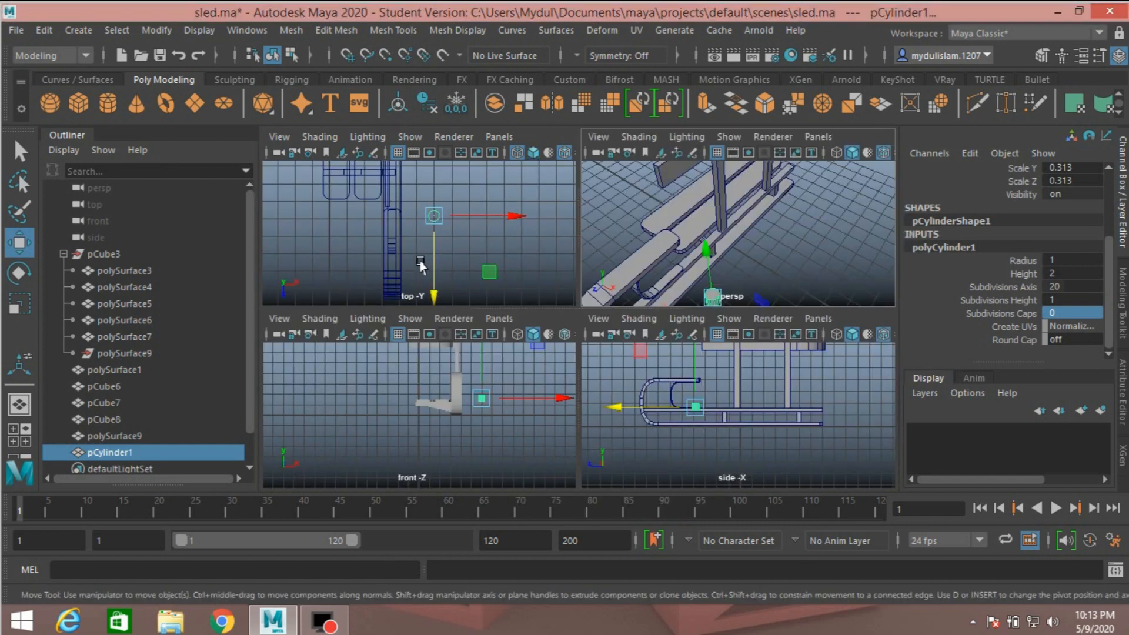
key(space)
drag(683, 297, 598, 317)
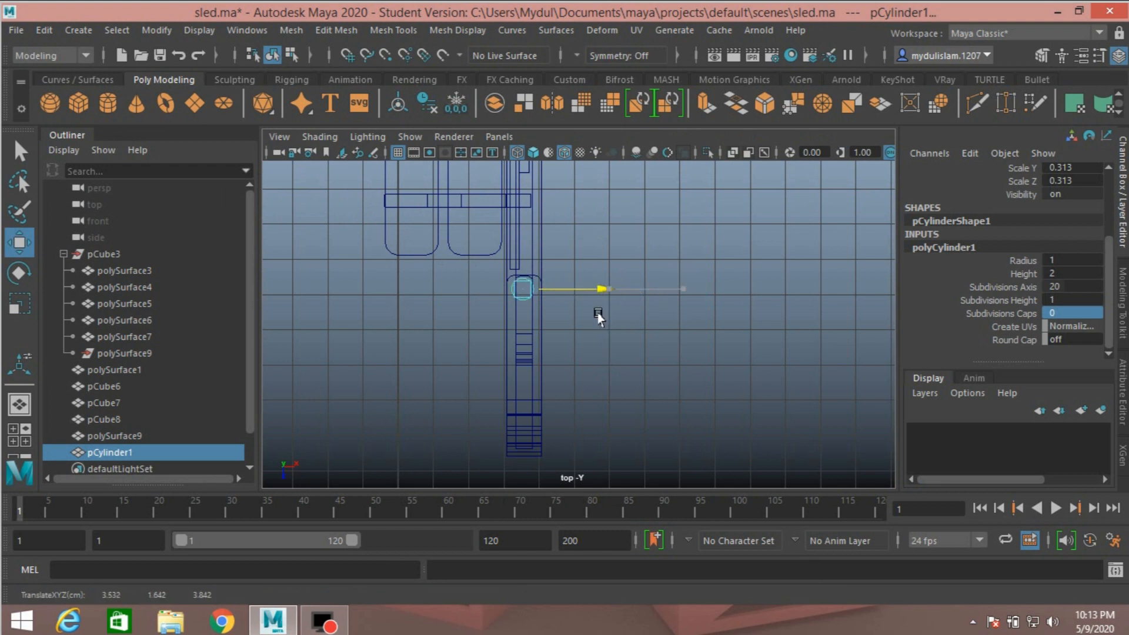
Scale the cylinder down and set its X, Y and Z scale to 0.15.
click(20, 304)
drag(526, 289, 520, 303)
scroll(997, 229, up, 3)
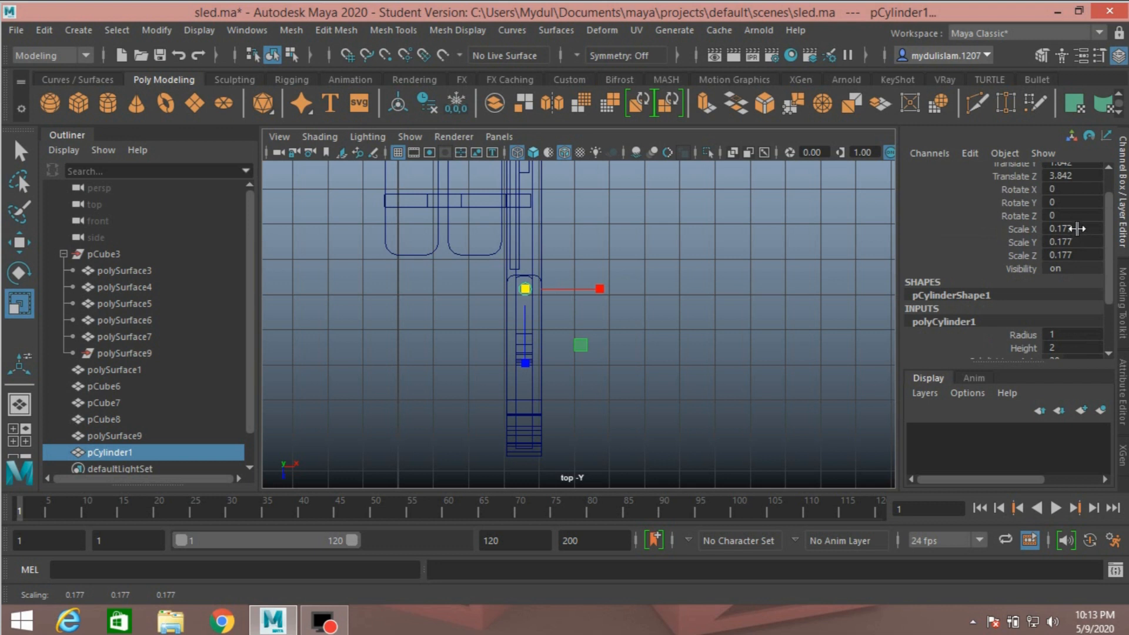
drag(1076, 229, 1070, 253)
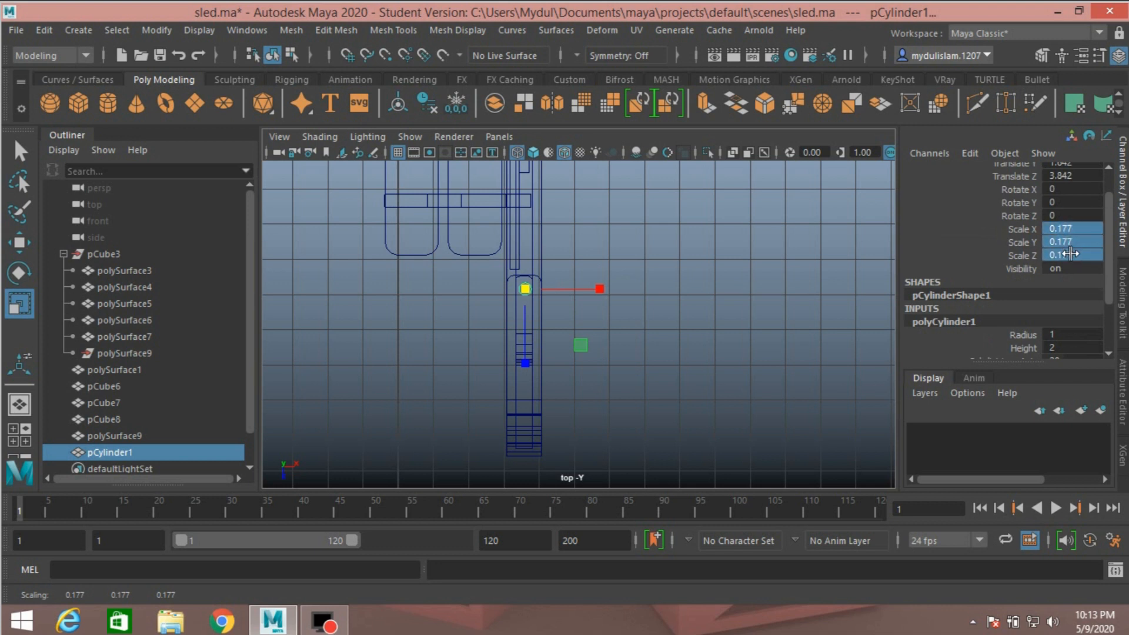
click(1069, 253)
text(.15)
key(Return)
In the perspective view, scale the cylinder down uniformly to 0.1 so it fits within the strap's lower plate.
key(space)
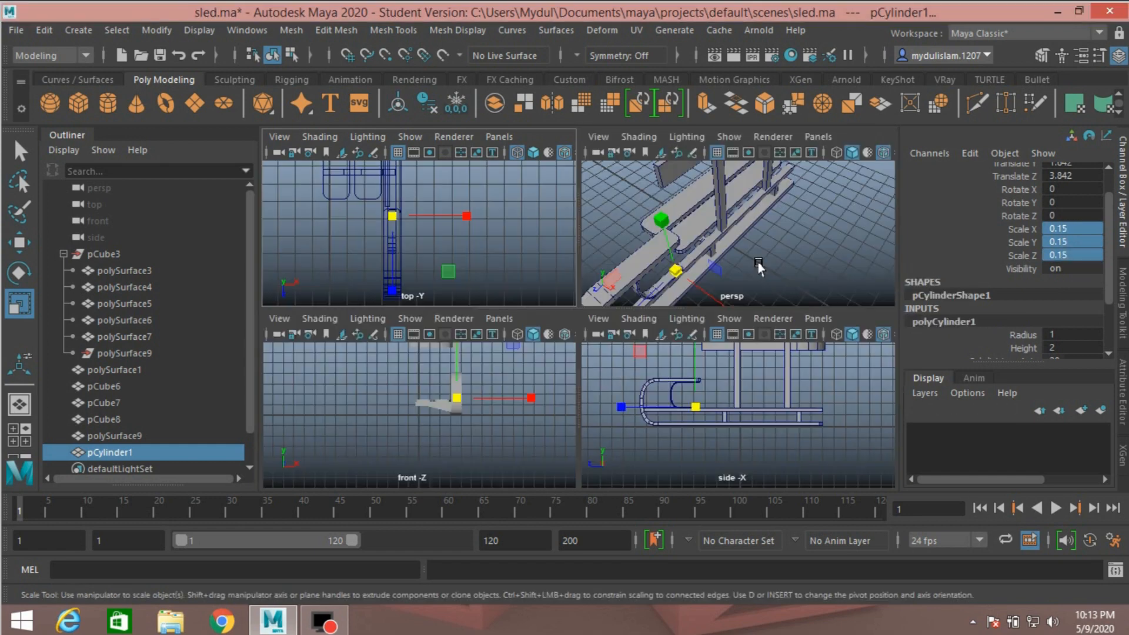
key(space)
alt+drag(727, 356, 695, 244)
scroll(585, 382, up, 3)
alt+drag(655, 355, 632, 376)
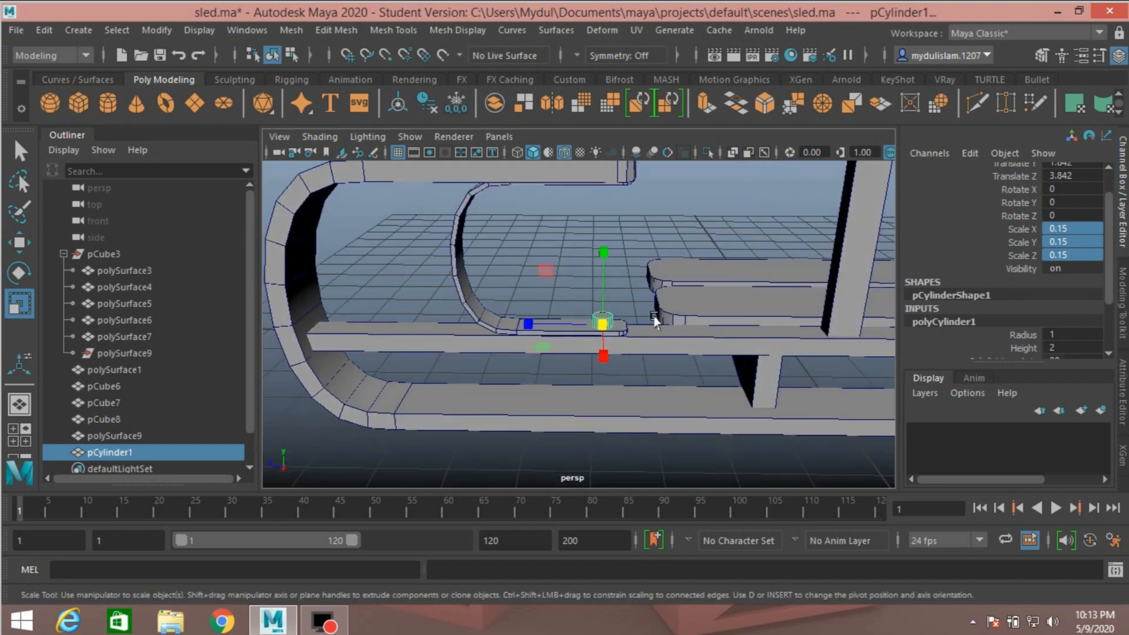
alt+drag(670, 289, 810, 351)
drag(424, 294, 416, 301)
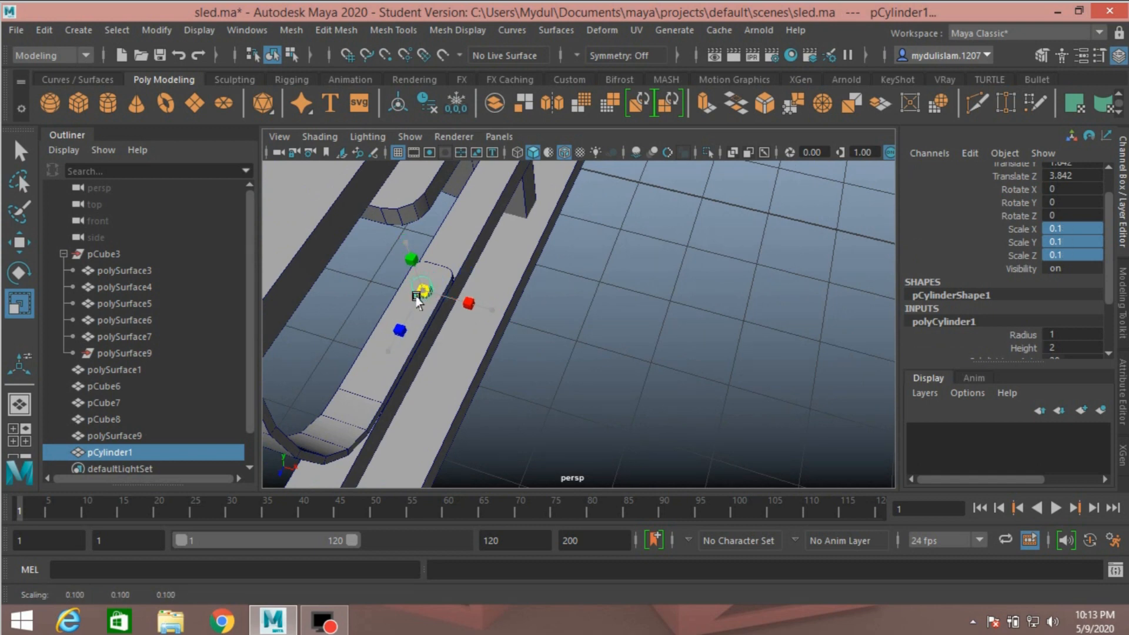
Lower the cylinder into the strap's lower plate at about Y 1.565 and shift it along Z to about 3.716.
alt+drag(597, 328, 467, 270)
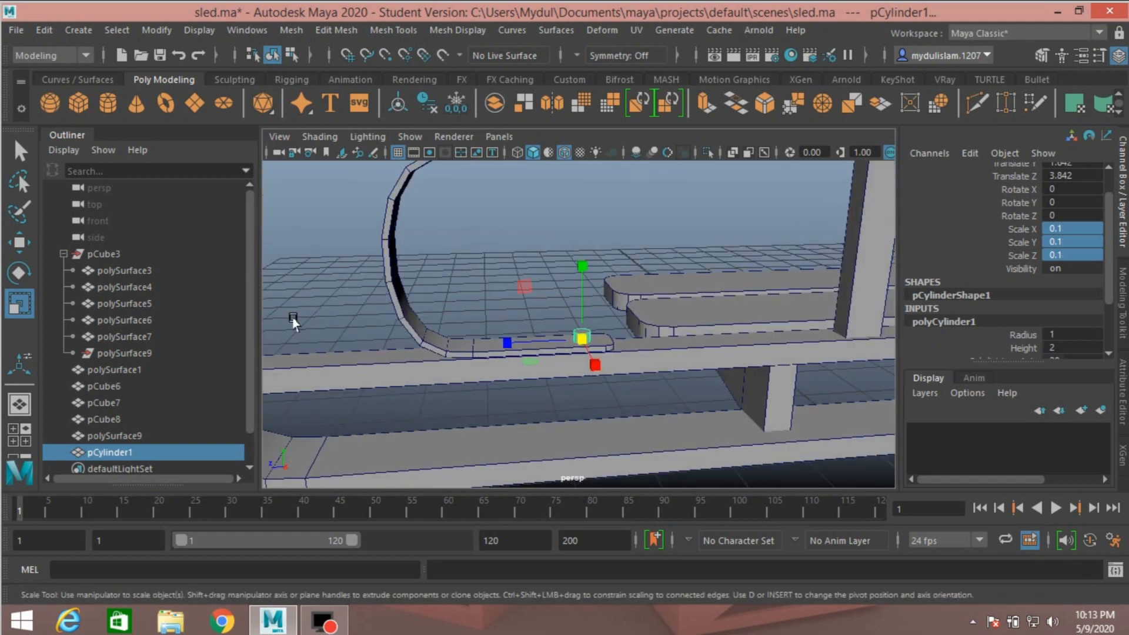
click(21, 243)
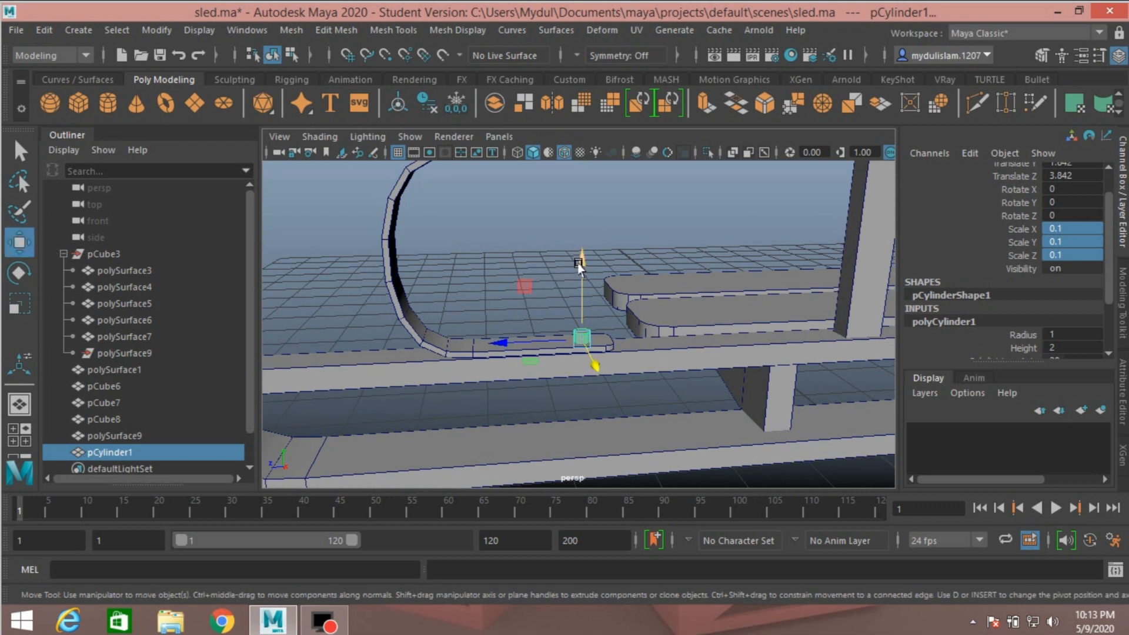
drag(582, 263, 581, 266)
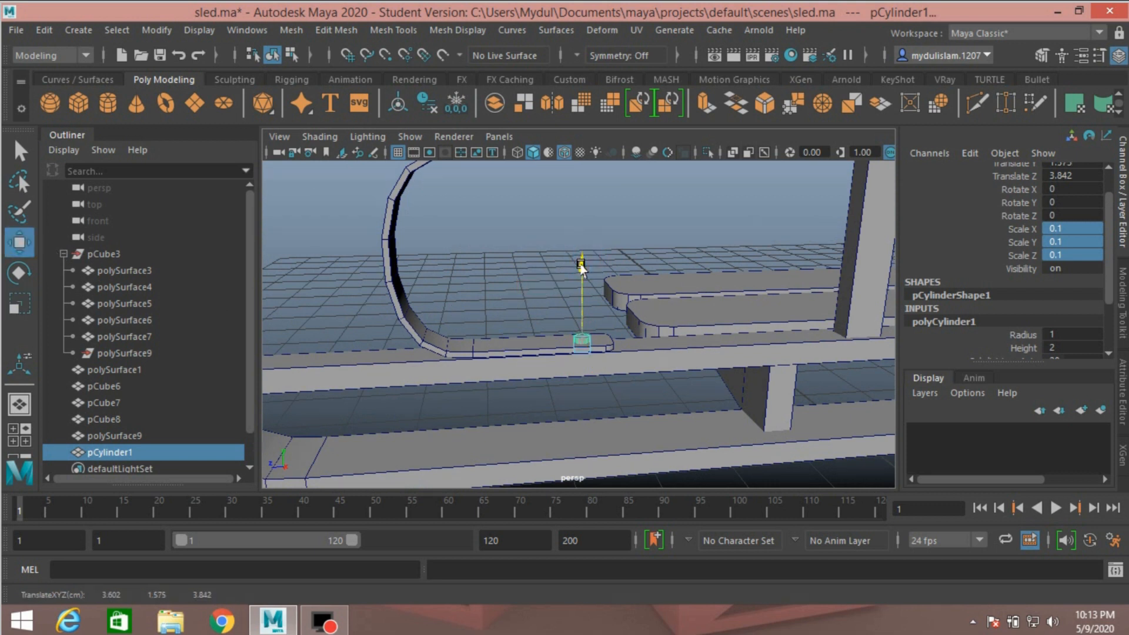
alt+drag(644, 293, 567, 281)
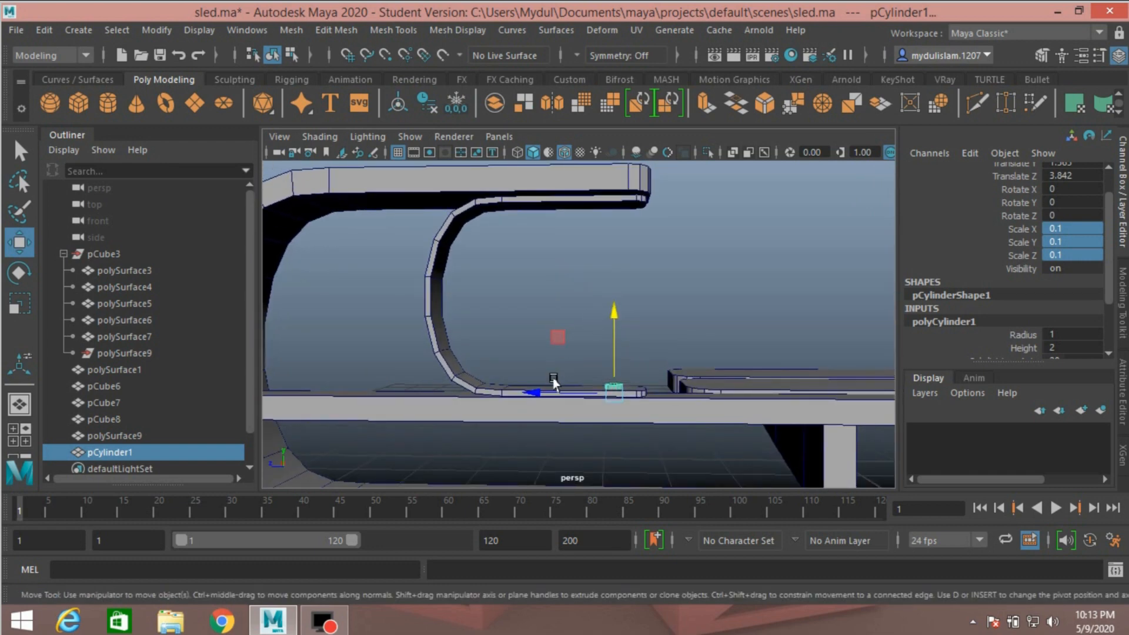
drag(537, 395, 547, 395)
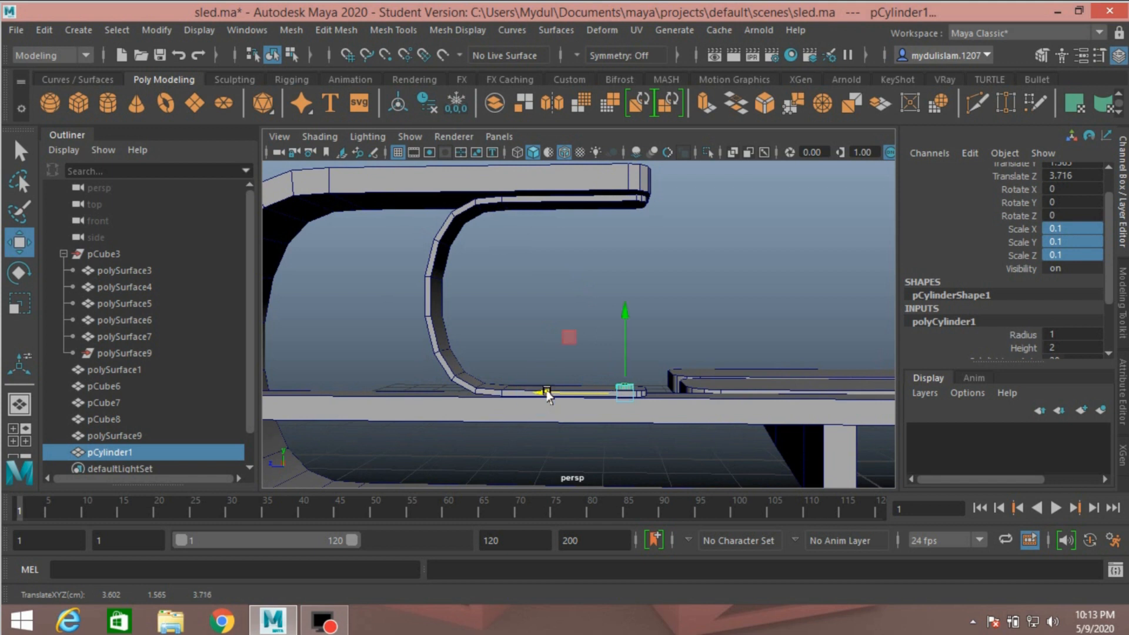
Freeze the cylinder's transformations and raise a duplicate of it by 2.23 in Y to the strap's upper mounting plate.
click(148, 32)
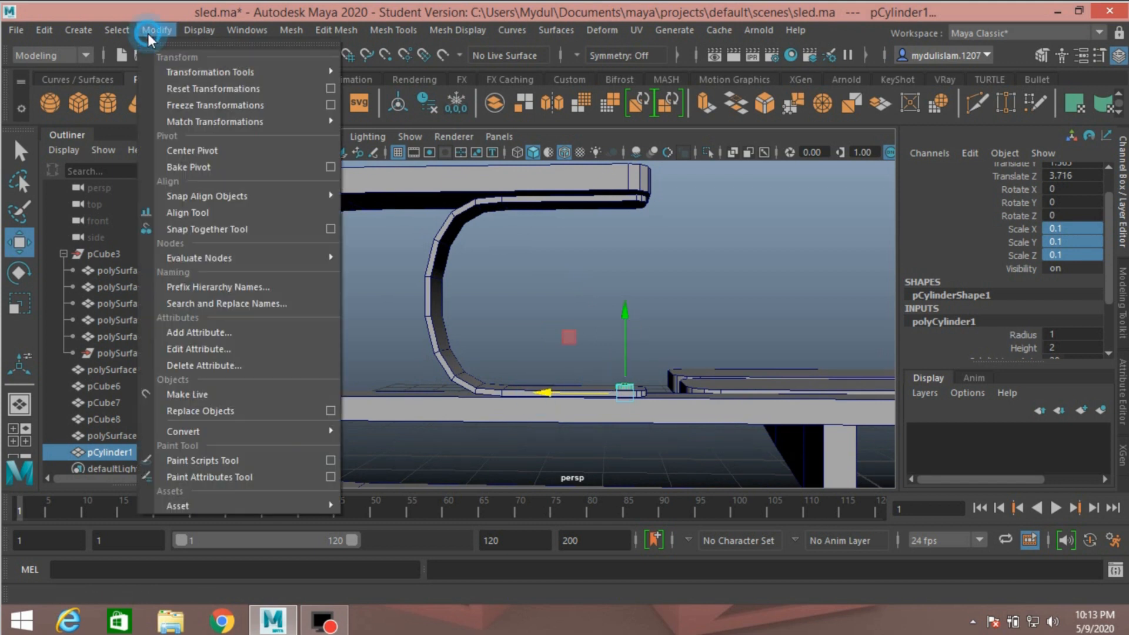
click(187, 104)
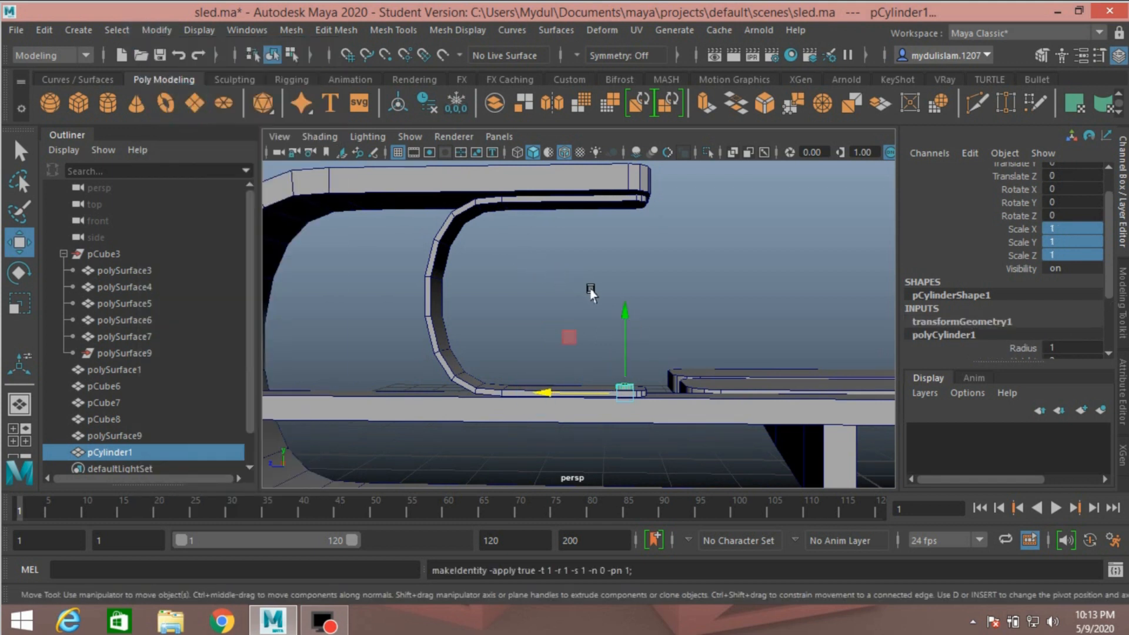
key(ctrl+d)
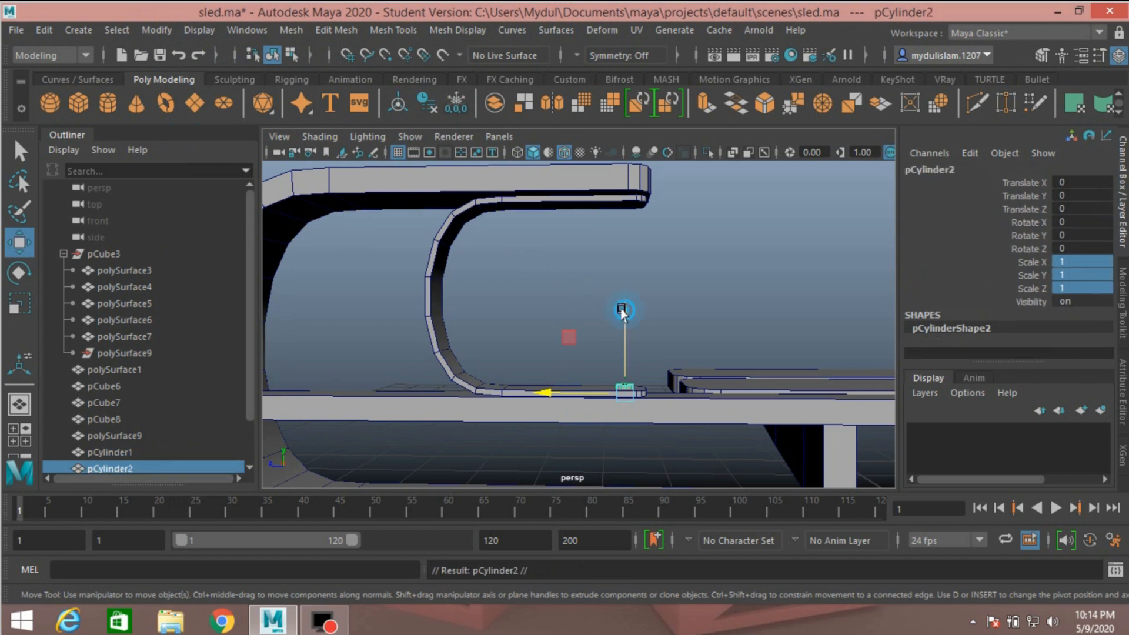
drag(625, 309, 635, 131)
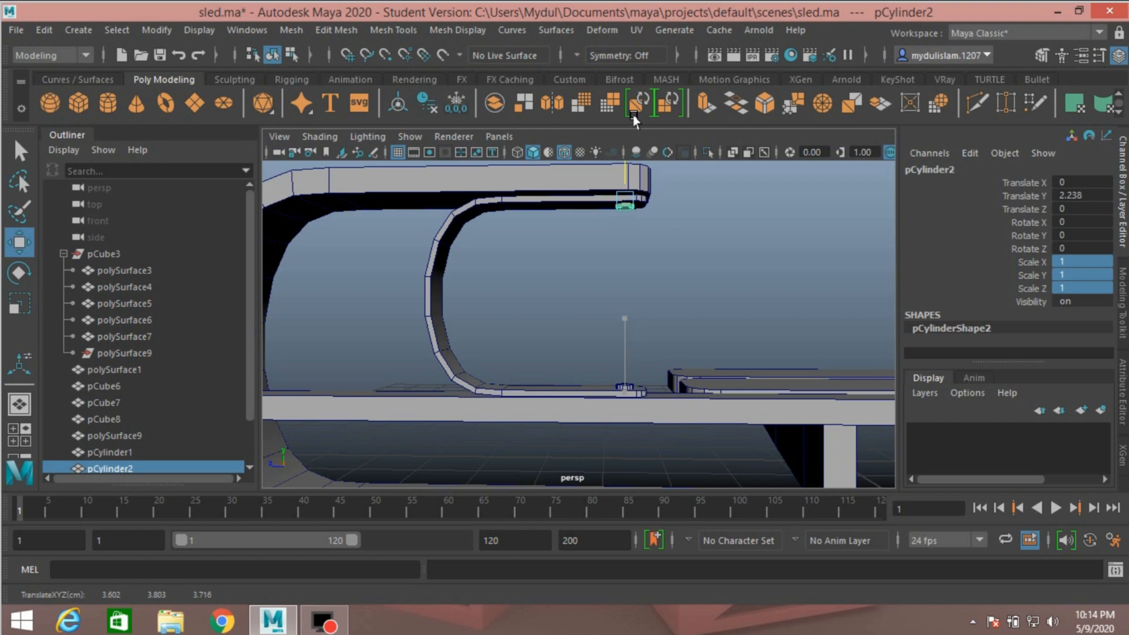
drag(634, 121, 634, 123)
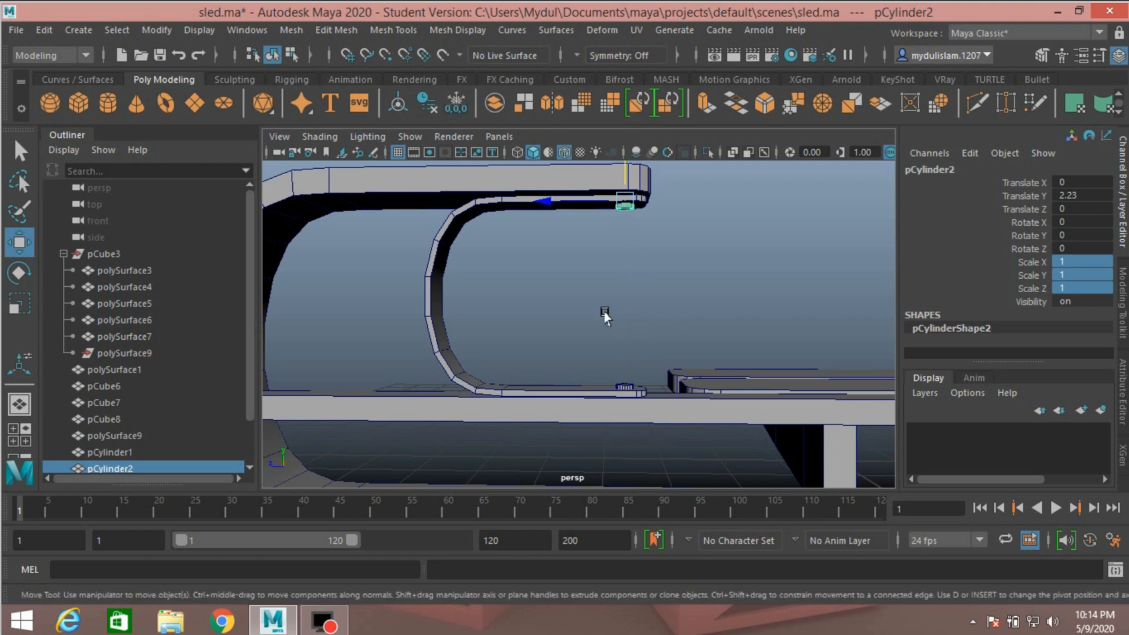
Duplicate the upper cylinder and move the copy to about Translate X -4.835 and Y 7.232, near the handrail.
alt+drag(606, 317, 687, 361)
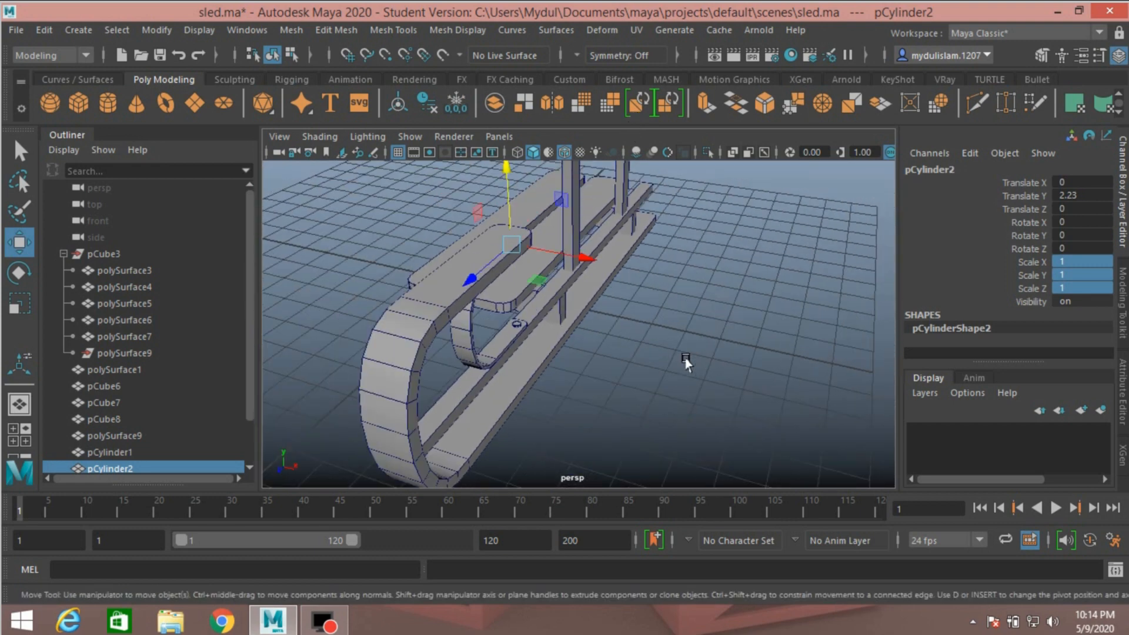
alt+drag(611, 348, 777, 338)
scroll(614, 373, down, 6)
alt+middle_drag(500, 370, 616, 375)
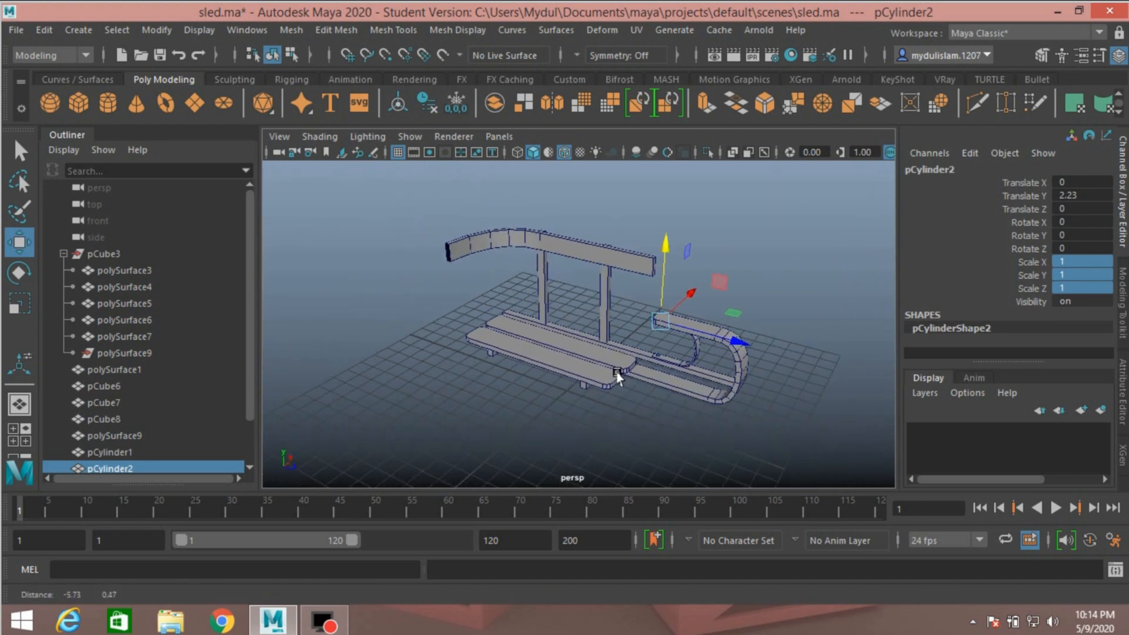
scroll(616, 375, up, 2)
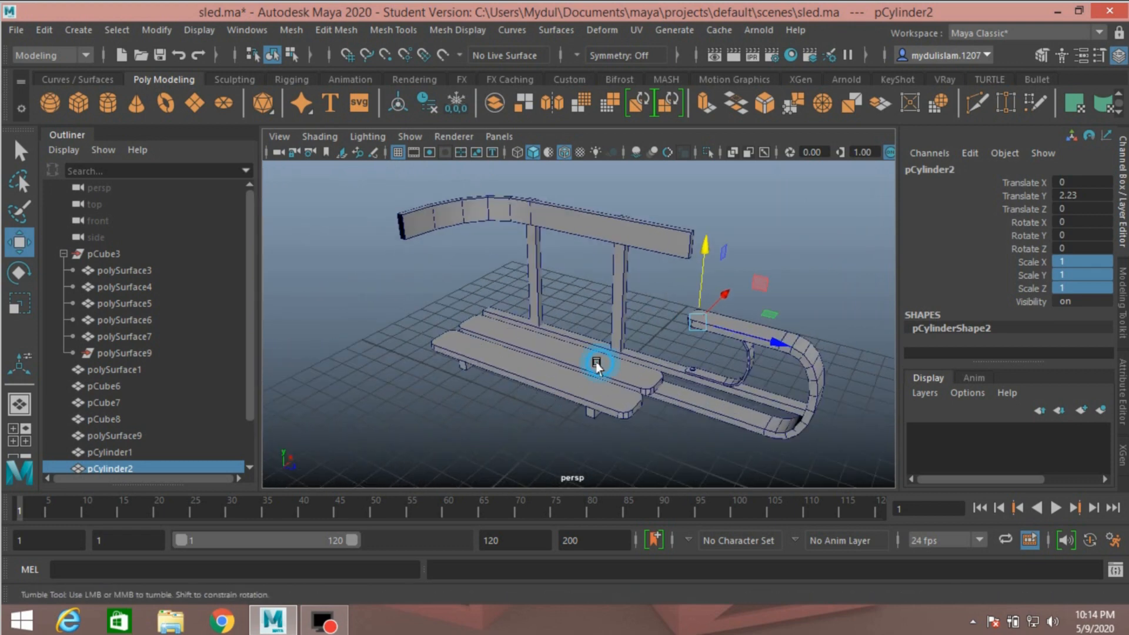
key(ctrl+d)
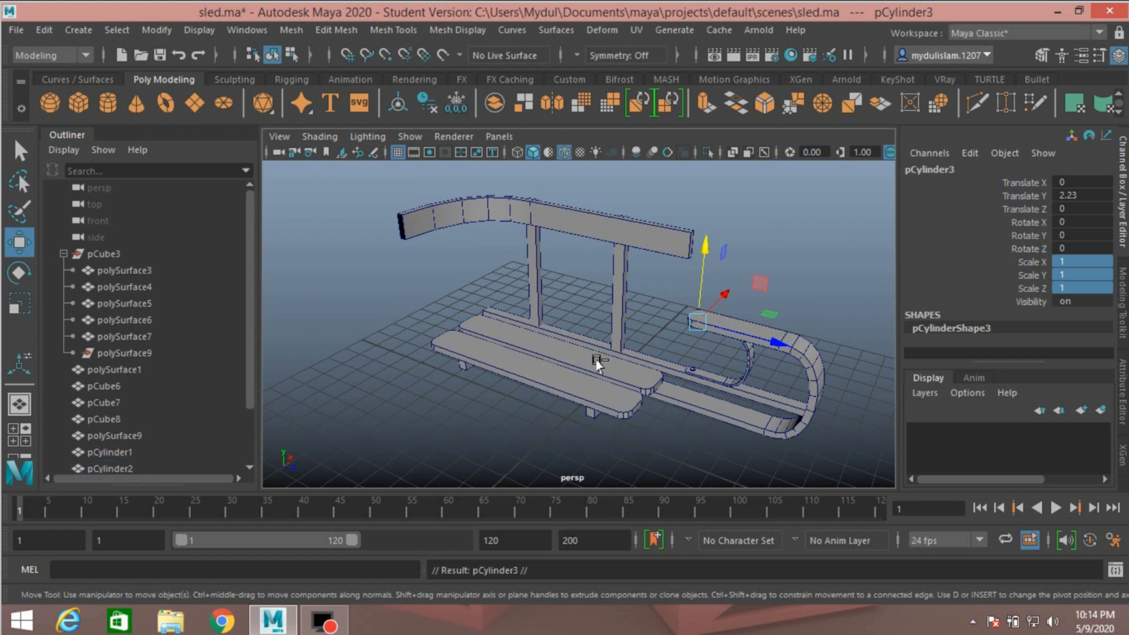
drag(723, 294, 667, 346)
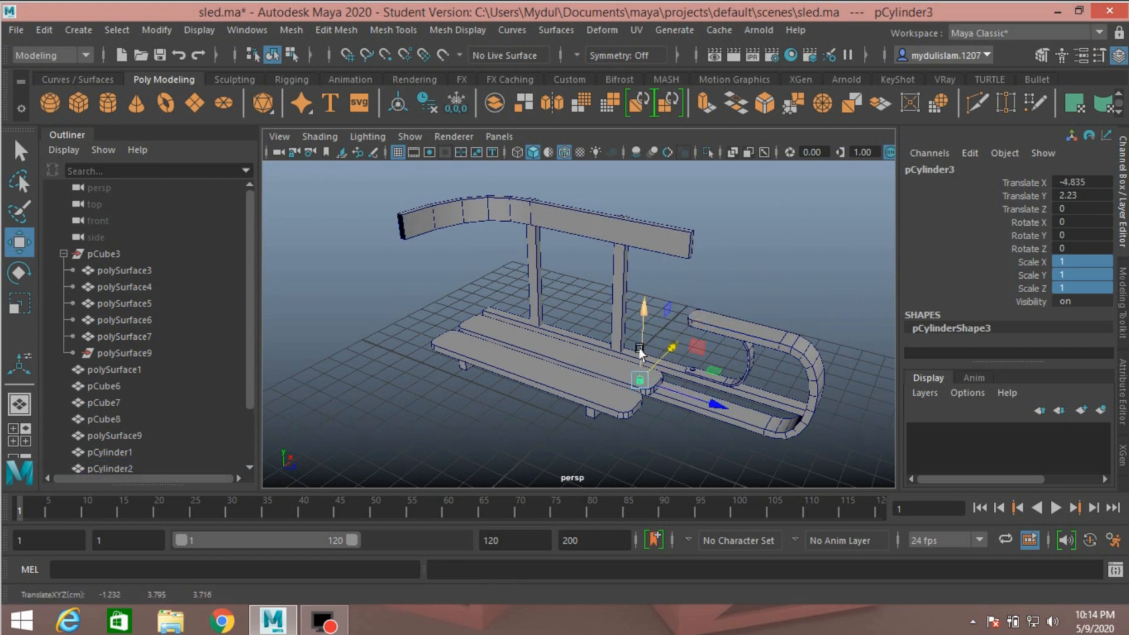
drag(645, 306, 603, 181)
key(f)
scroll(534, 337, down, 5)
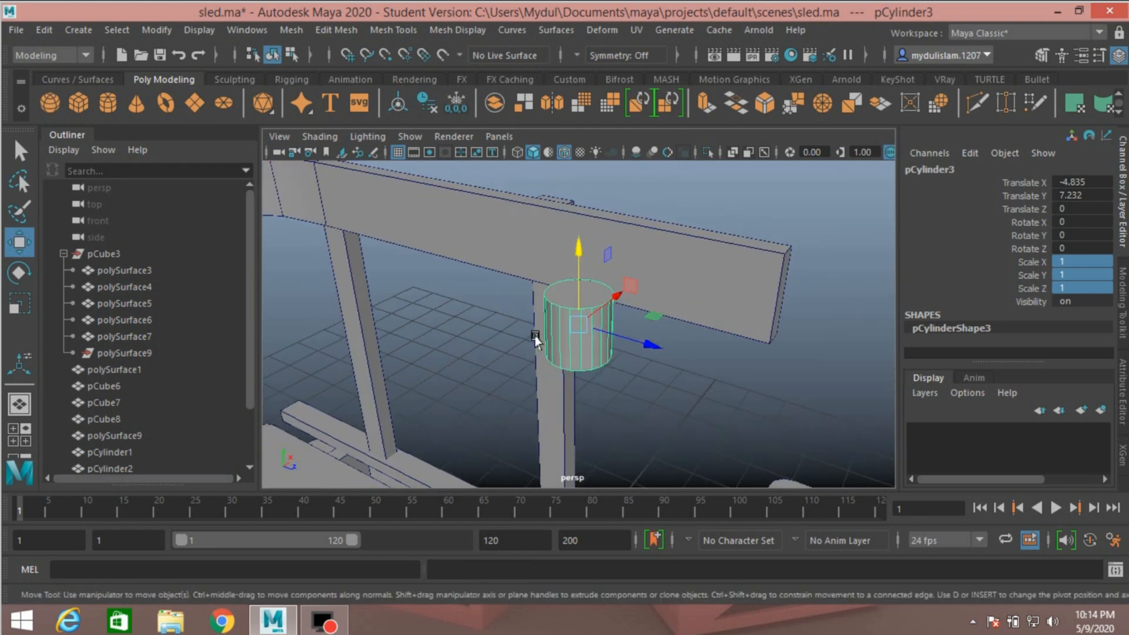
In the top view, position the new cylinder over the handrail's front post at about Translate X -0.013 and Z -3.396.
alt+drag(491, 352, 529, 378)
key(space)
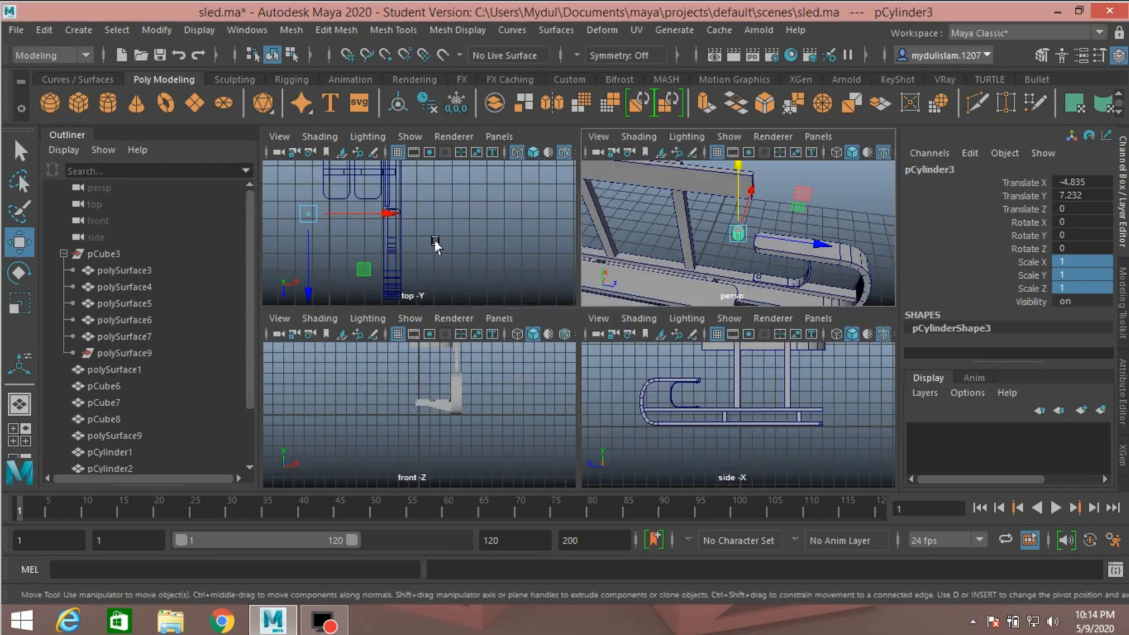
key(space)
scroll(442, 309, down, 2)
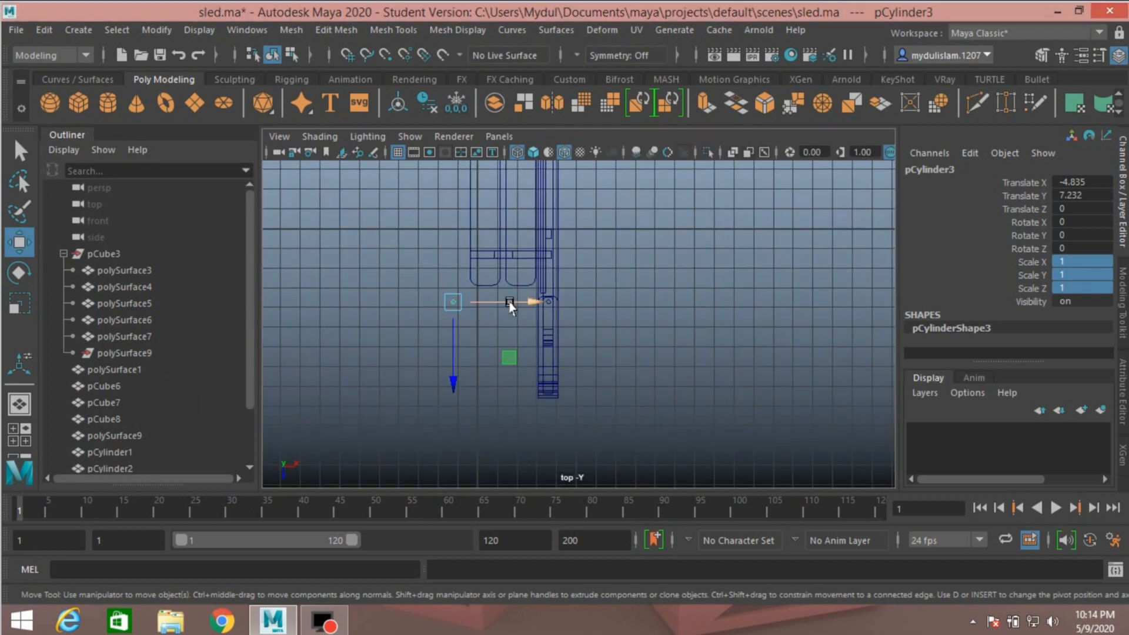
drag(510, 306, 604, 317)
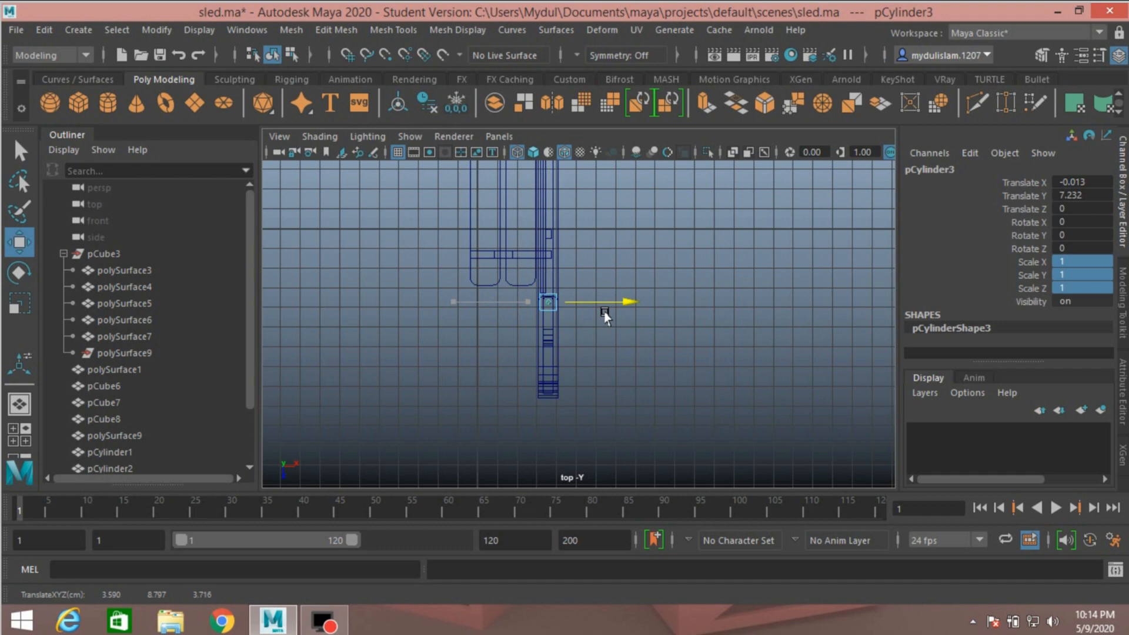
drag(542, 358, 551, 297)
In the side view, lower the new cylinder to about Translate Y 5.605, level with the handrail's upper edge.
key(space)
key(space)
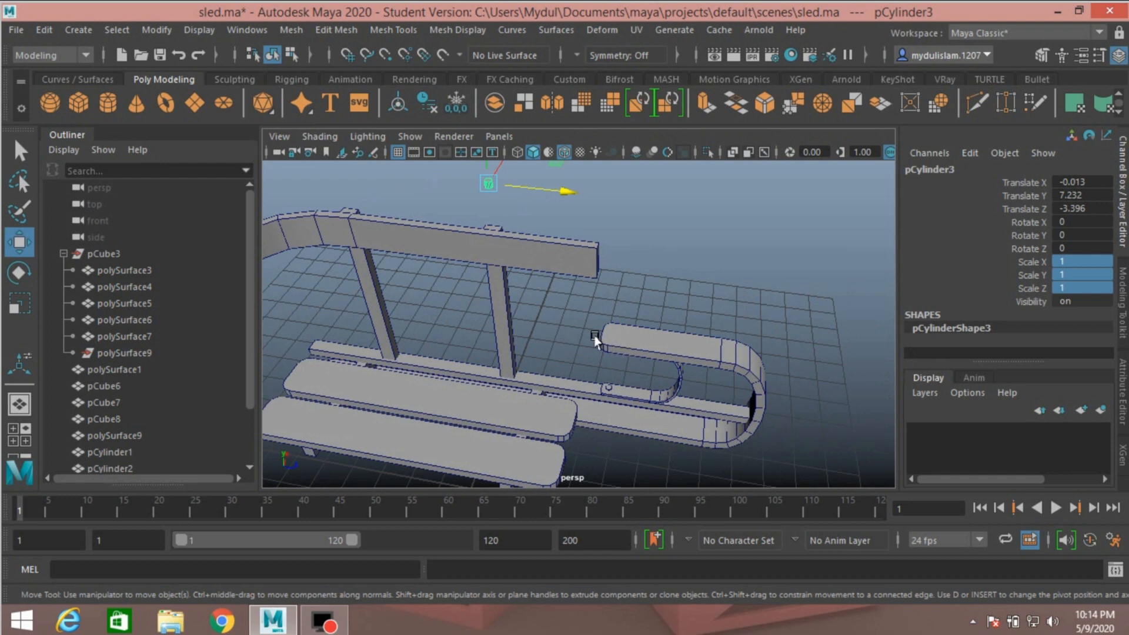
alt+drag(589, 331, 574, 309)
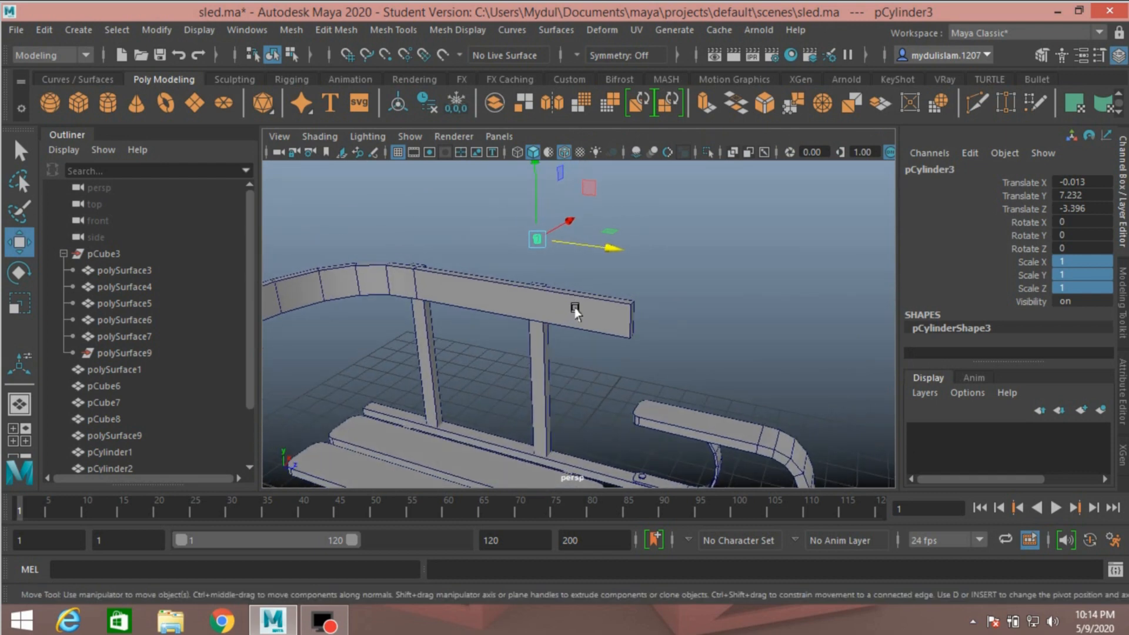
key(space)
key(space)
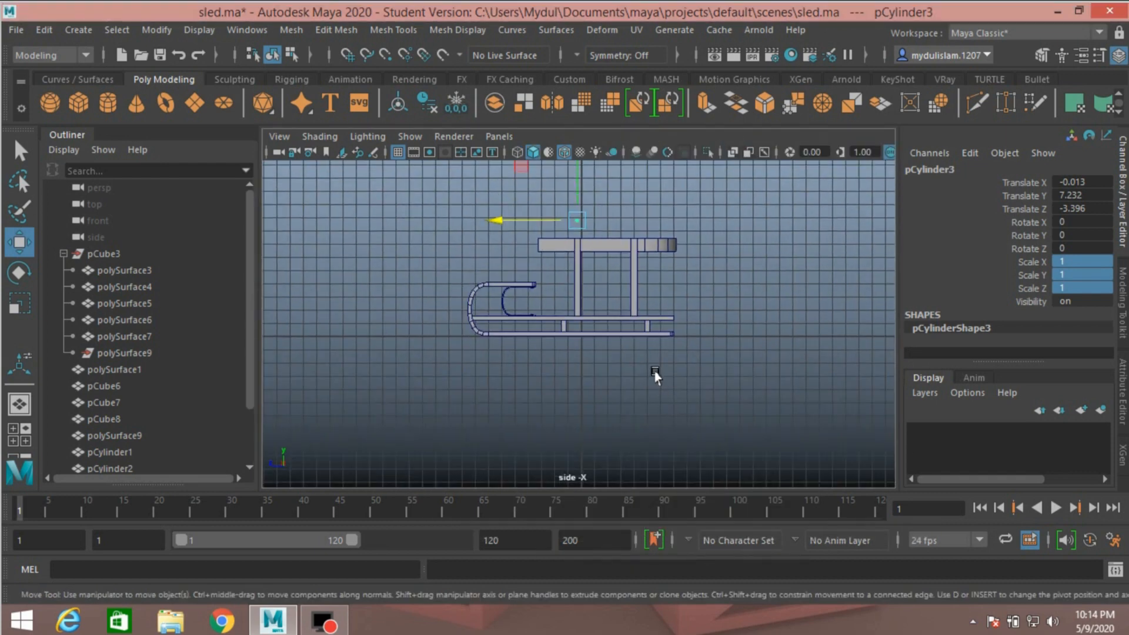
drag(573, 196, 574, 203)
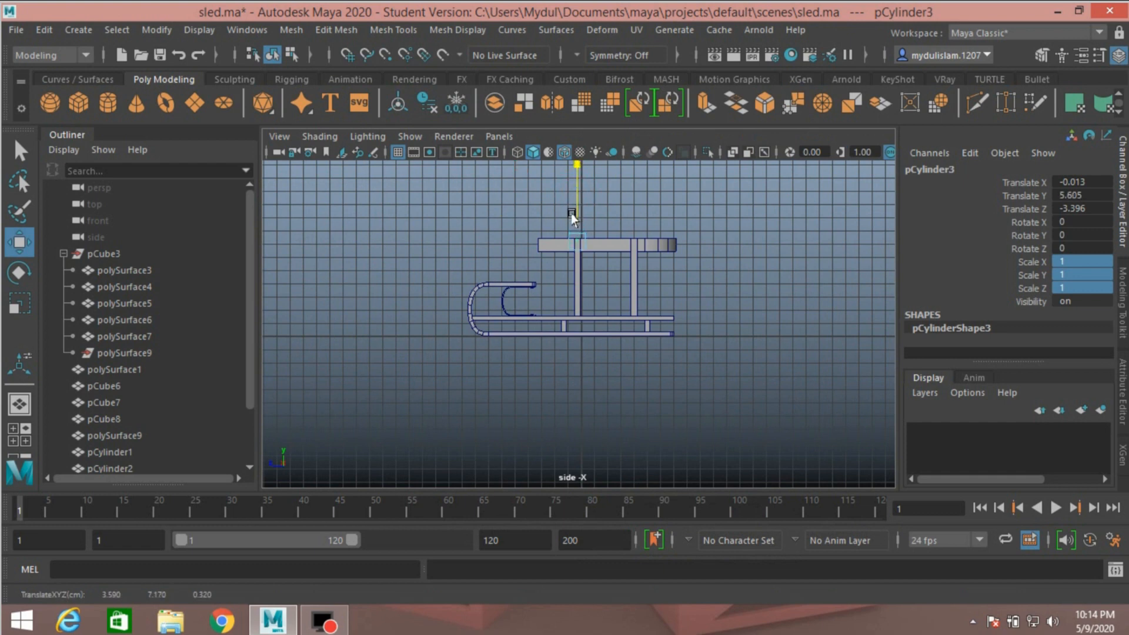
key(space)
key(space)
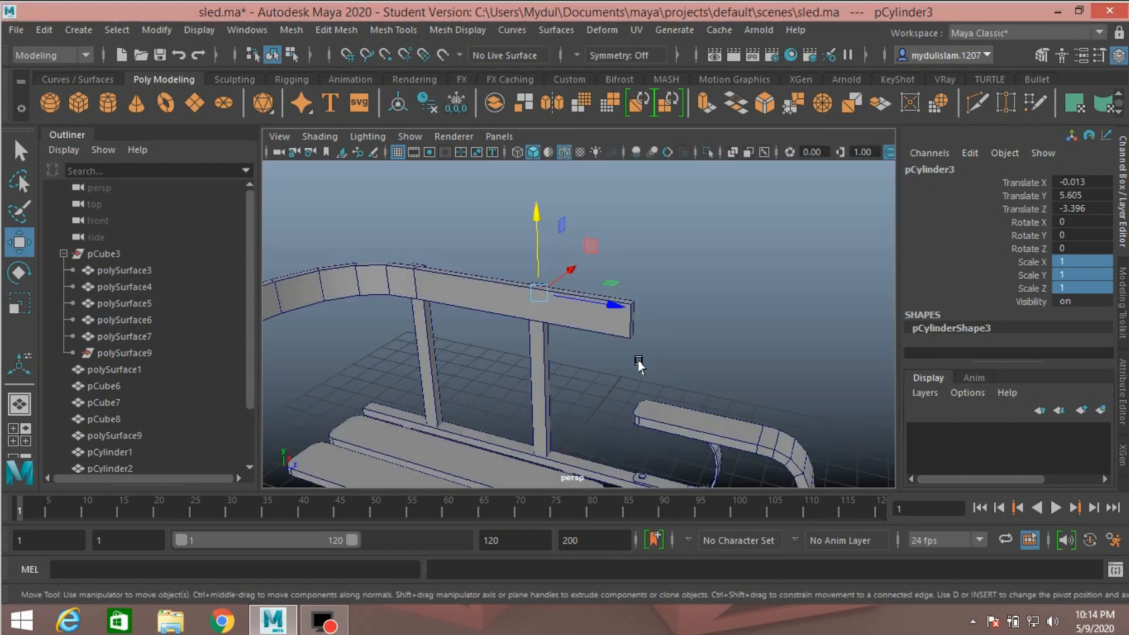
scroll(635, 389, up, 5)
alt+drag(635, 389, 602, 365)
alt+drag(546, 262, 544, 335)
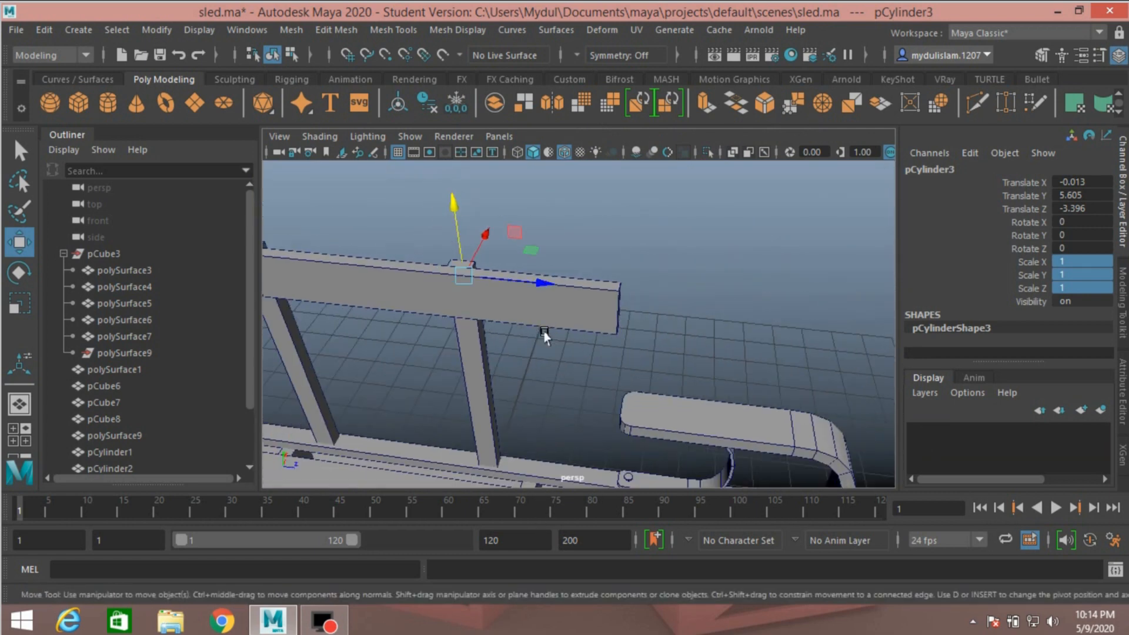
Rotate the cylinder on the handrail to exactly 90 degrees about Z so it lies horizontally.
alt+middle_drag(465, 324, 716, 453)
scroll(716, 452, up, 3)
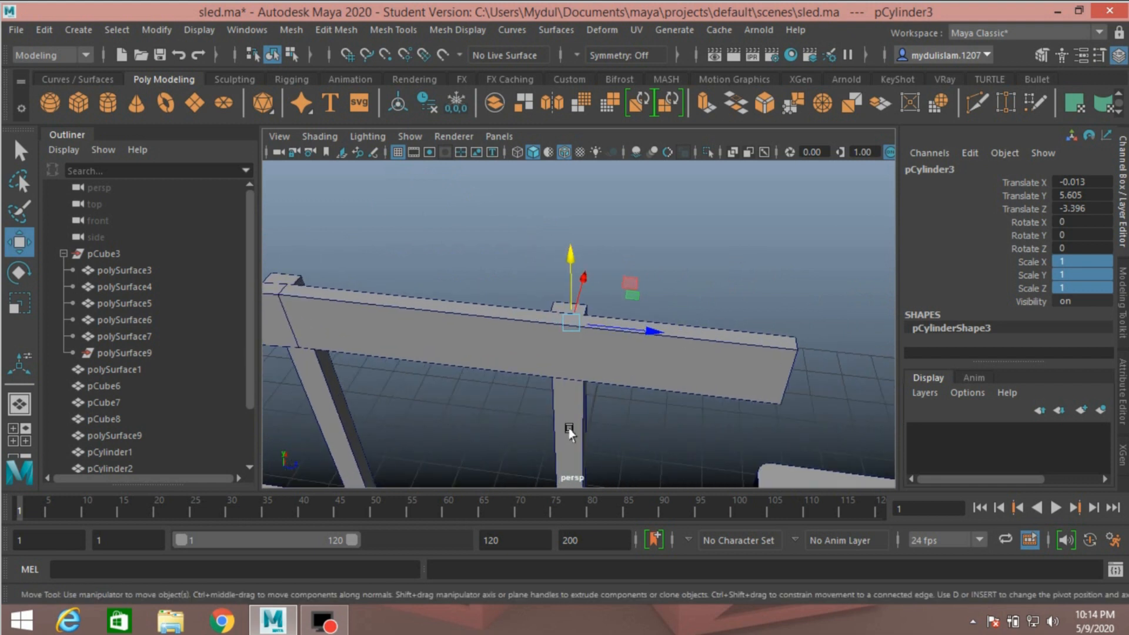
click(18, 274)
drag(487, 301, 545, 363)
double_click(1082, 250)
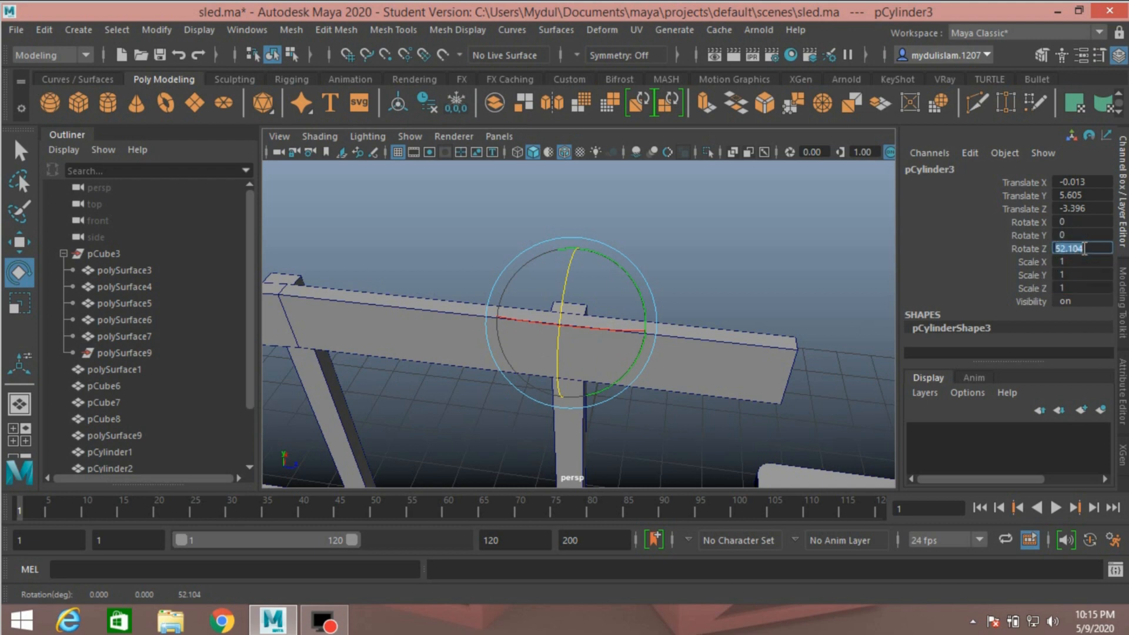
key(Return)
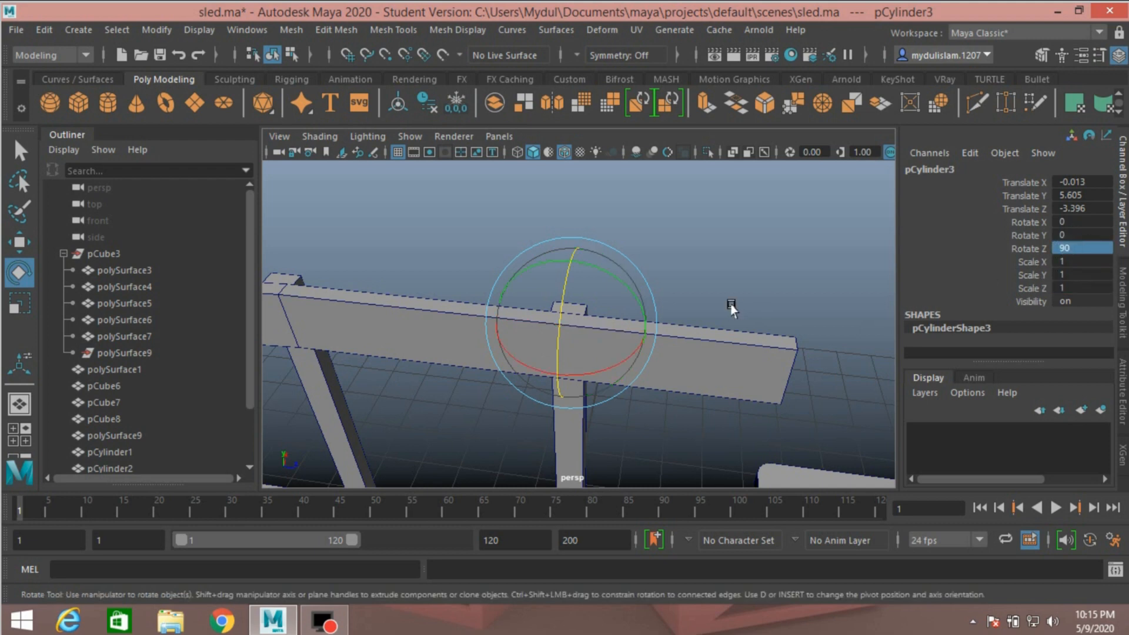
Move the rotated cylinder along X to about -0.38 so it protrudes from the handrail's inner face.
alt+drag(729, 288, 685, 298)
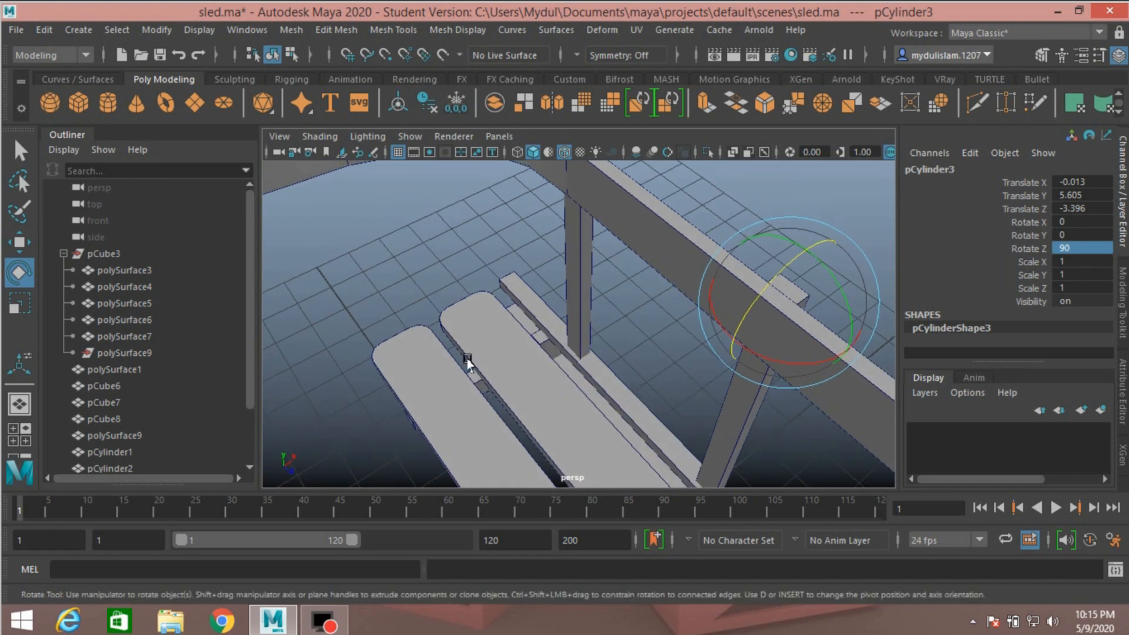
alt+drag(600, 336, 752, 429)
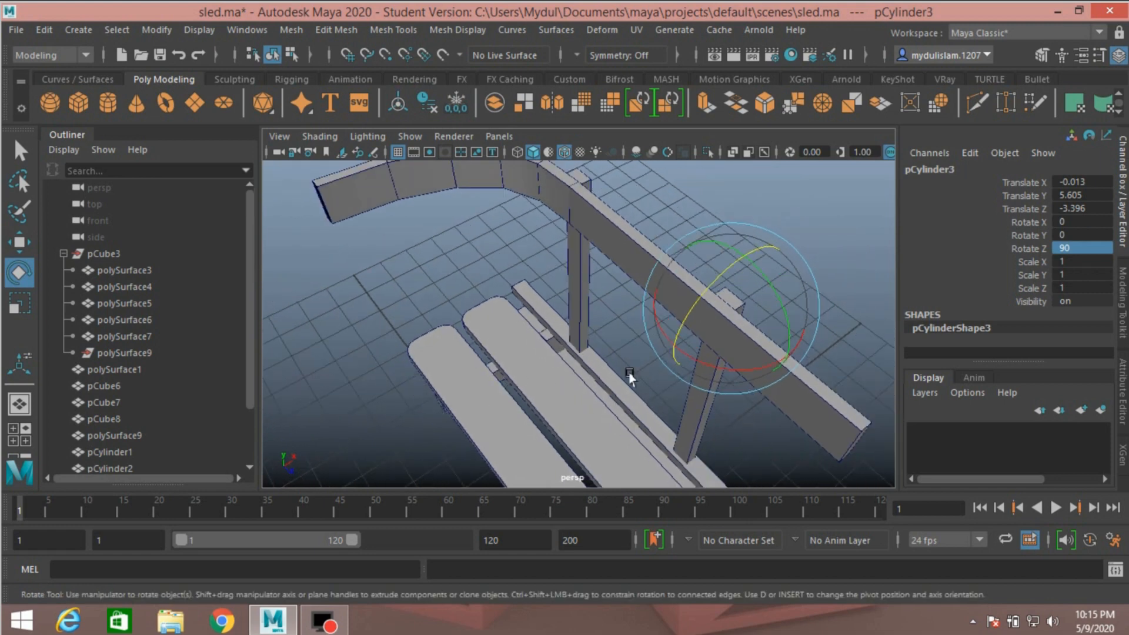
alt+drag(625, 365, 477, 357)
alt+drag(800, 391, 722, 375)
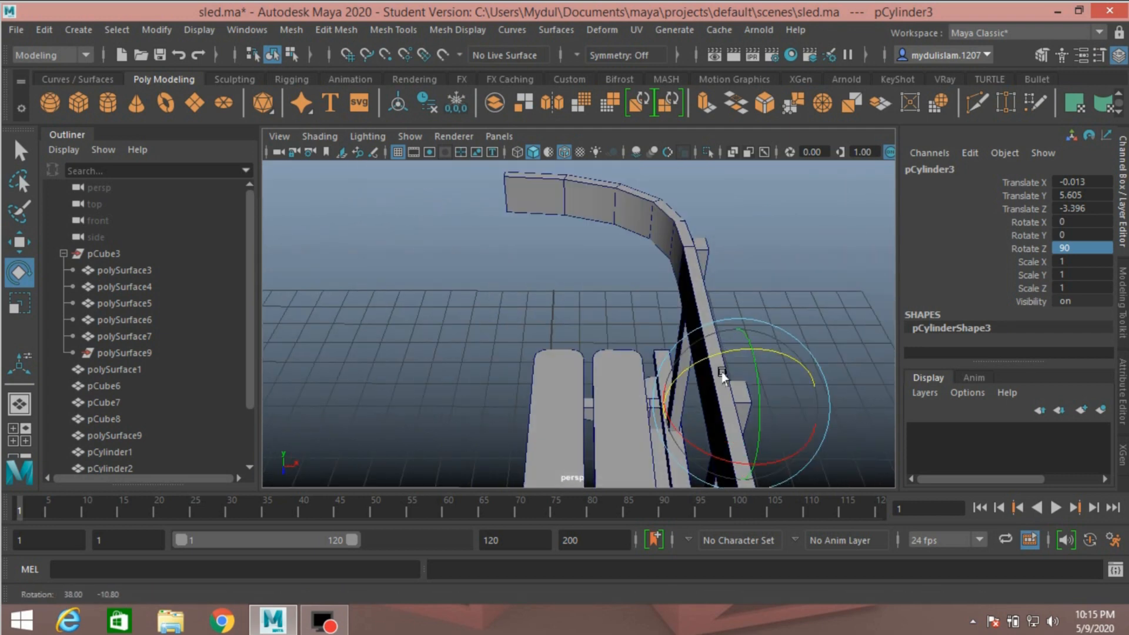
alt+middle_drag(666, 391, 593, 220)
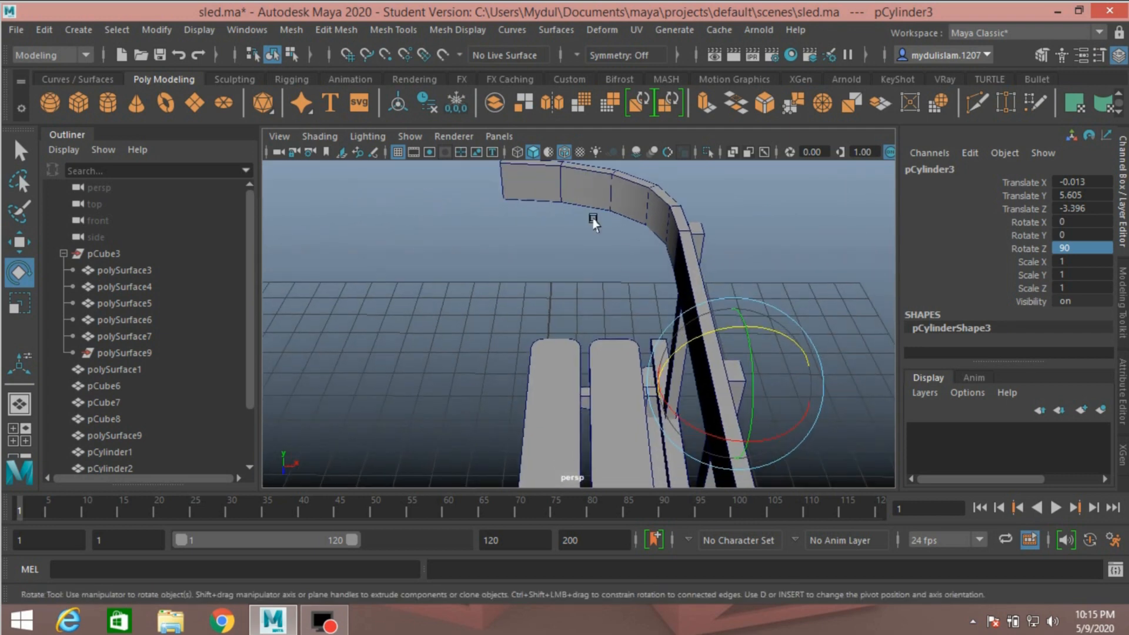
click(19, 241)
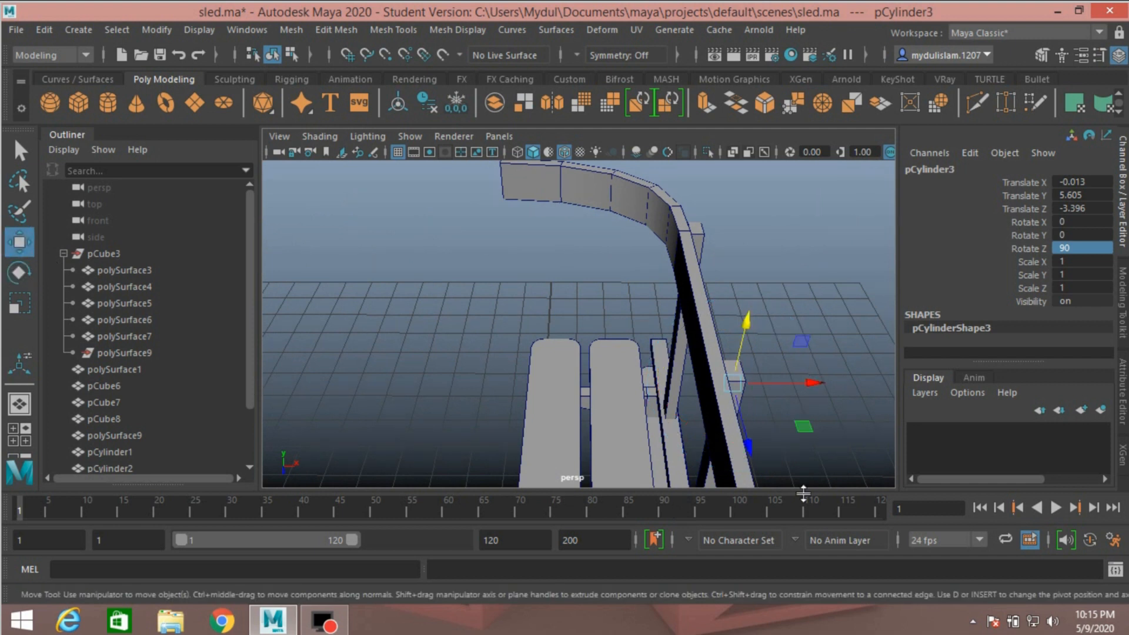
drag(822, 392, 795, 393)
drag(793, 394, 795, 394)
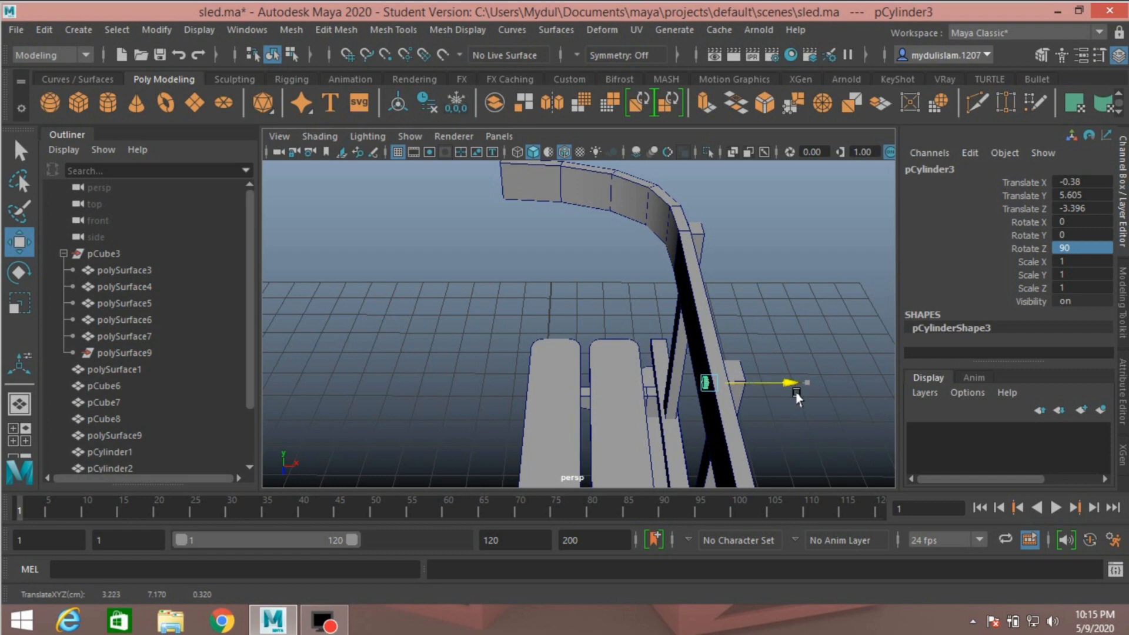
Examine the cylinder's position on the handrail and front post from the outer and inner sides.
alt+drag(808, 433, 687, 401)
scroll(687, 401, down, 5)
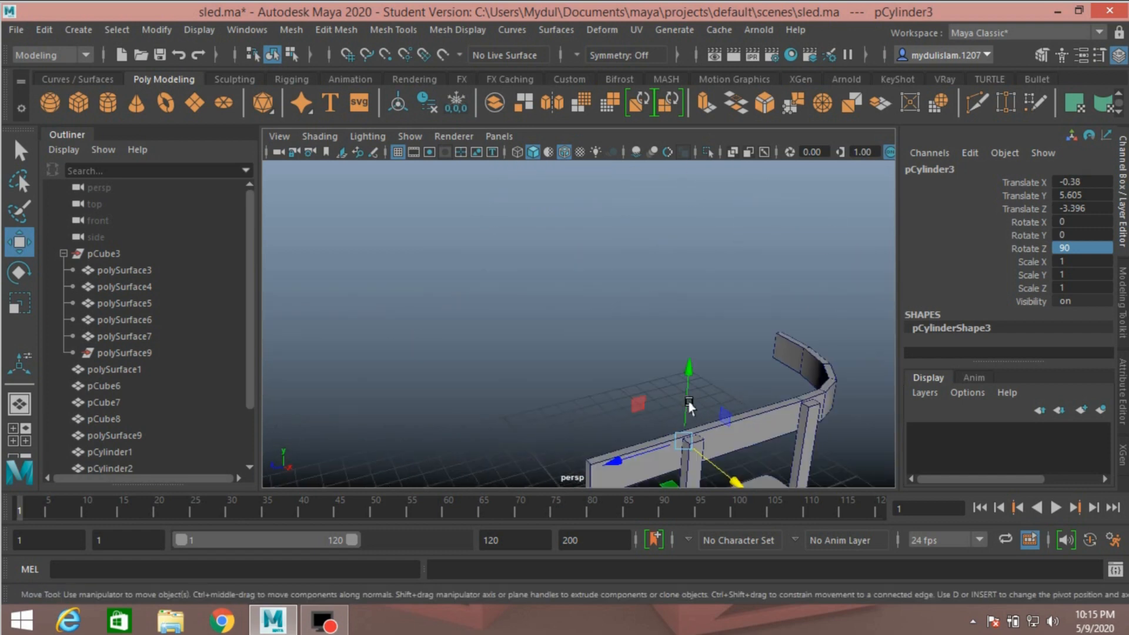
alt+drag(723, 438, 676, 395)
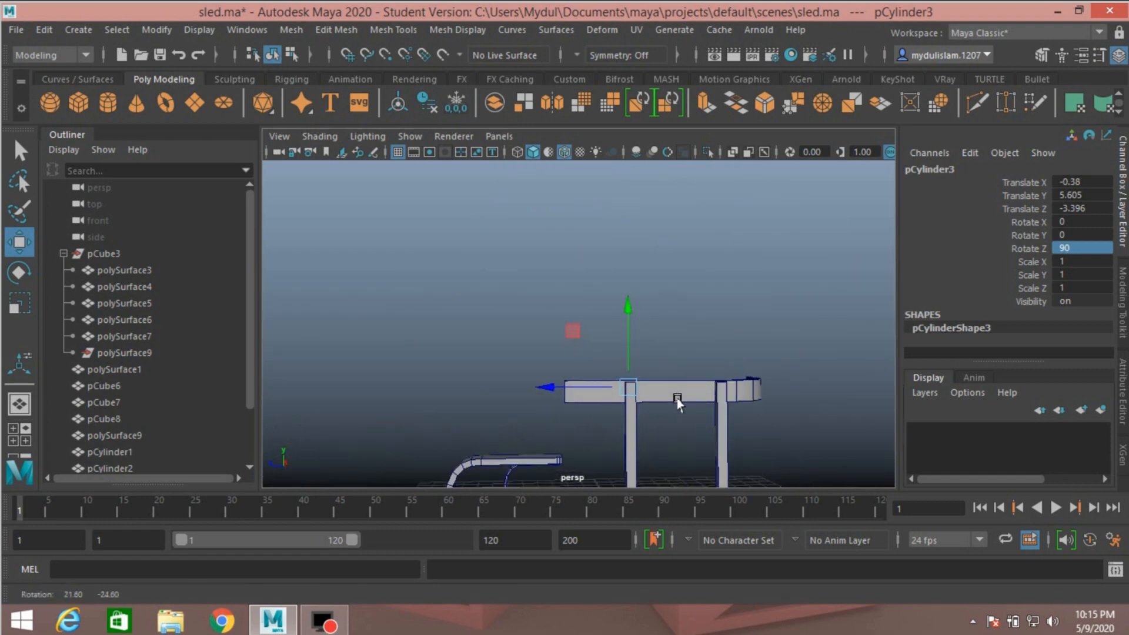
alt+drag(688, 435, 640, 296)
alt+drag(694, 418, 503, 464)
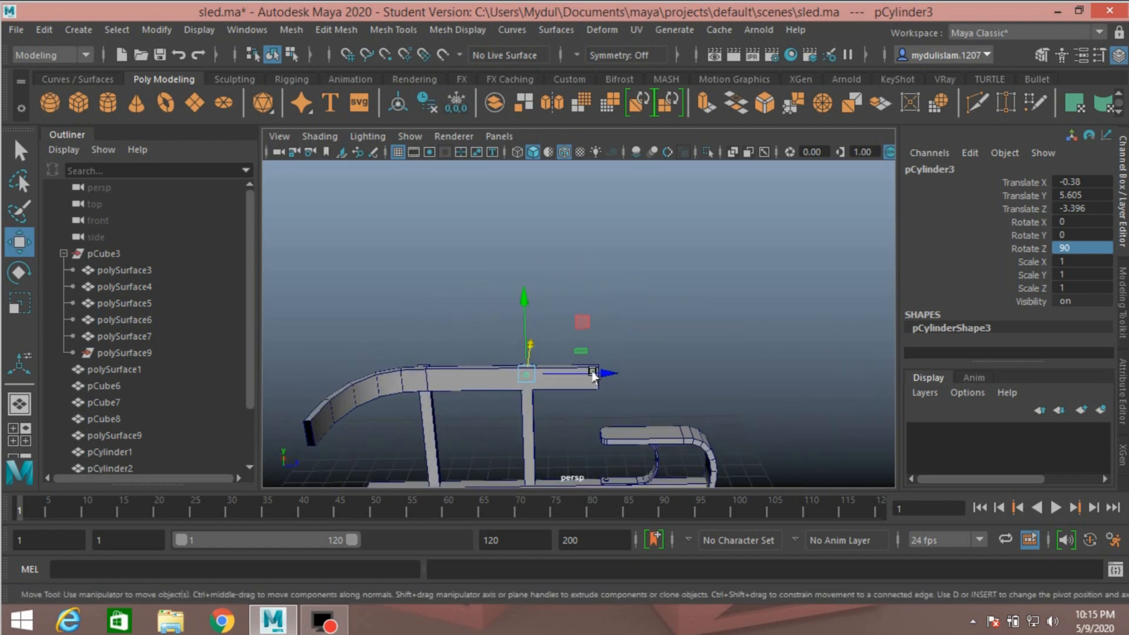
alt+middle_drag(562, 400, 632, 252)
scroll(613, 386, up, 8)
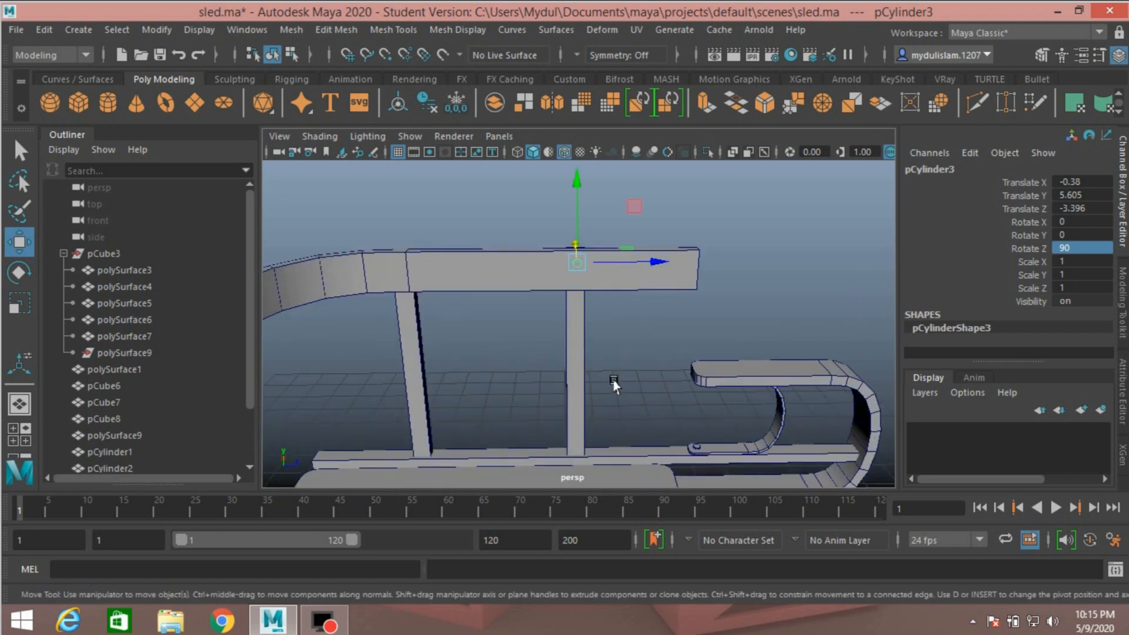
alt+drag(638, 357, 492, 346)
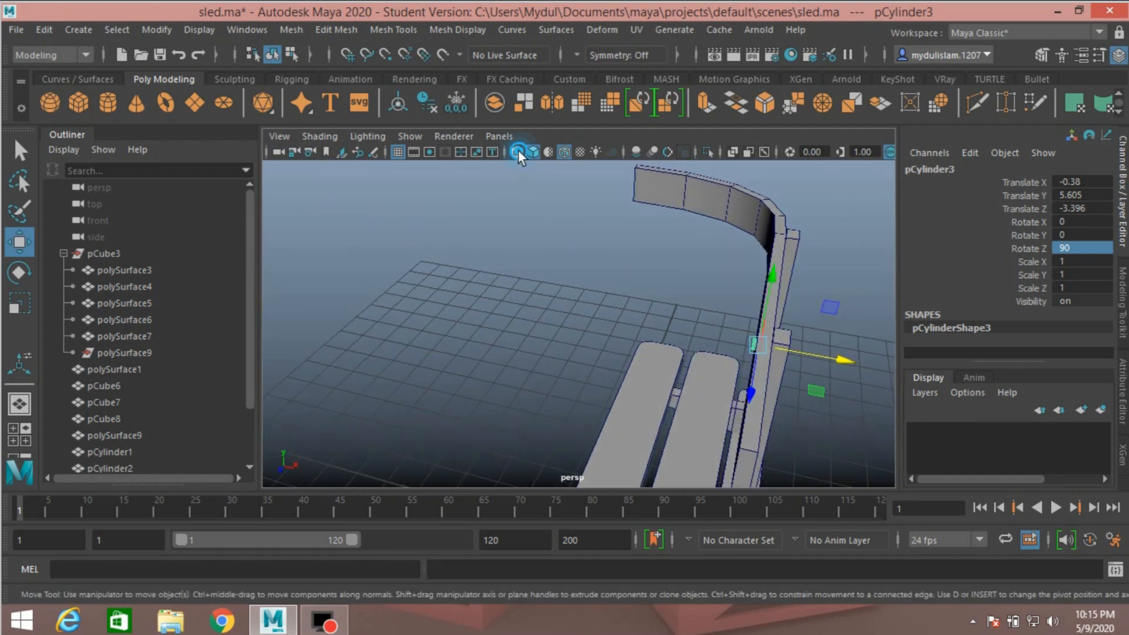
In the wireframe top view, lengthen the cylinder through the handrail into the post by moving its 20 post-side end vertices along X.
key(4)
mouse_move(623, 300)
alt+mouse_down()
mouse_move(612, 321)
mouse_move(549, 298)
mouse_move(599, 320)
mouse_move(591, 316)
alt+mouse_up()
key(space)
key(space)
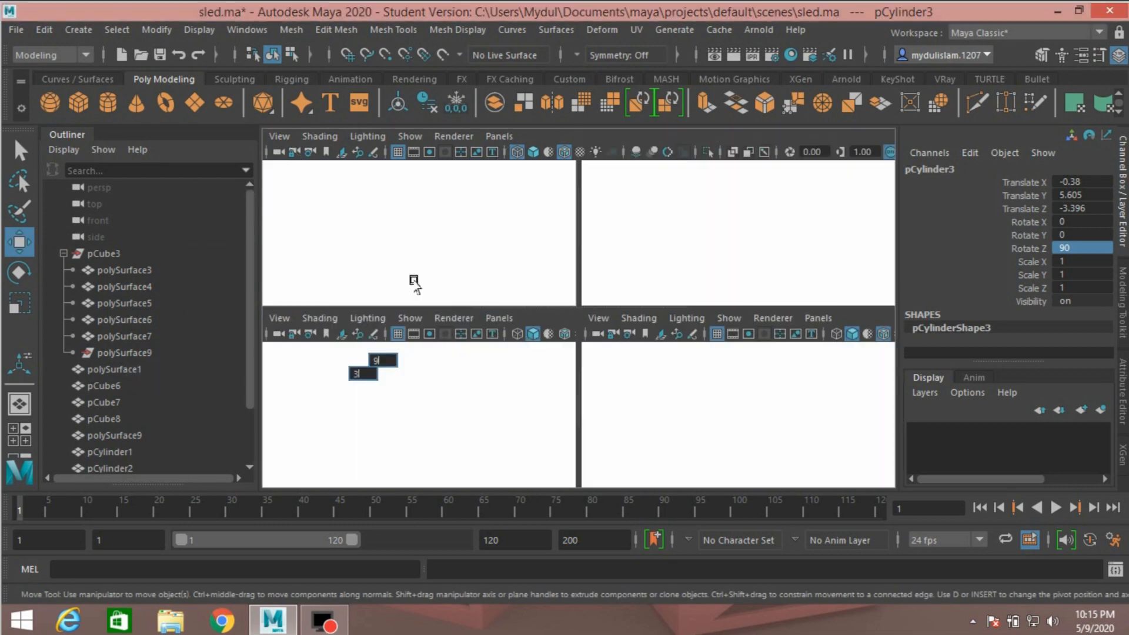
key(f)
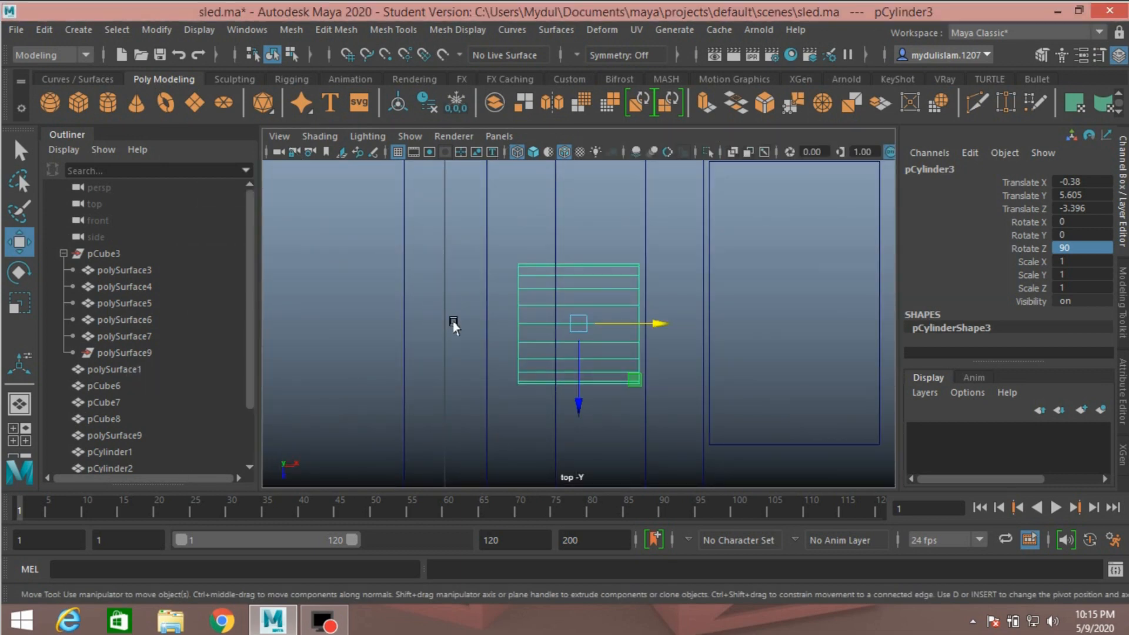
scroll(452, 325, down, 8)
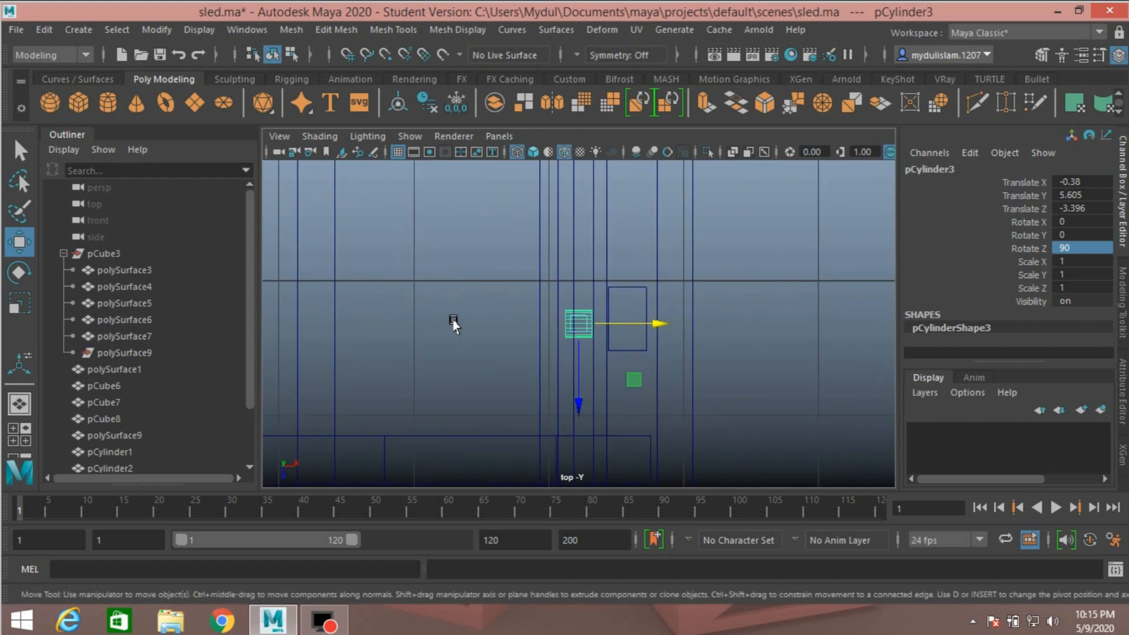
scroll(452, 325, up, 5)
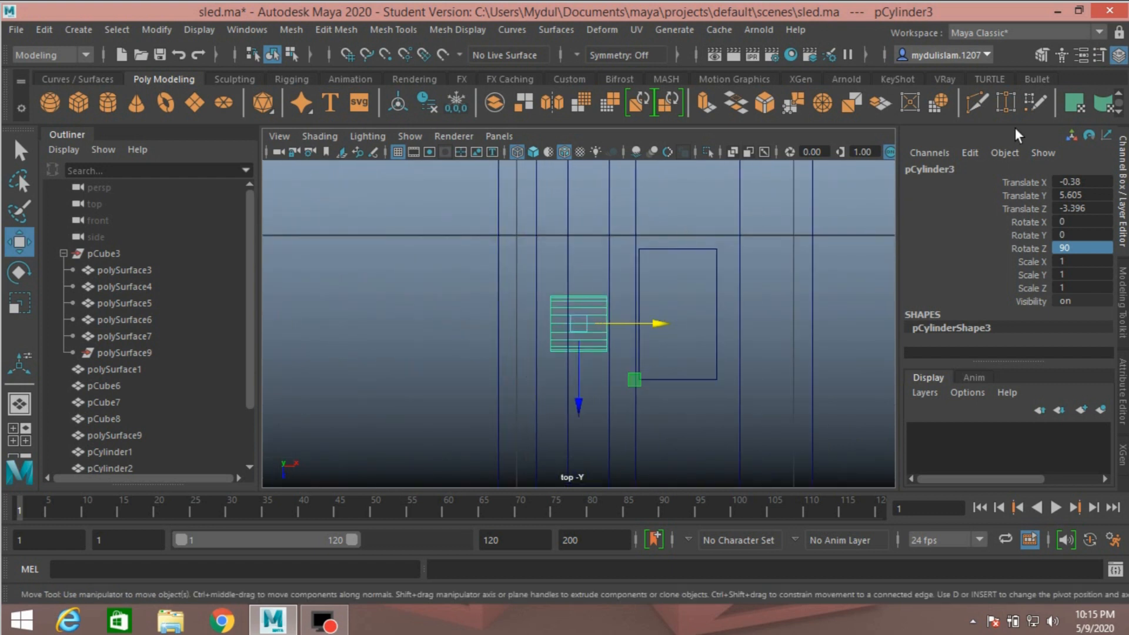
click(1041, 55)
click(969, 192)
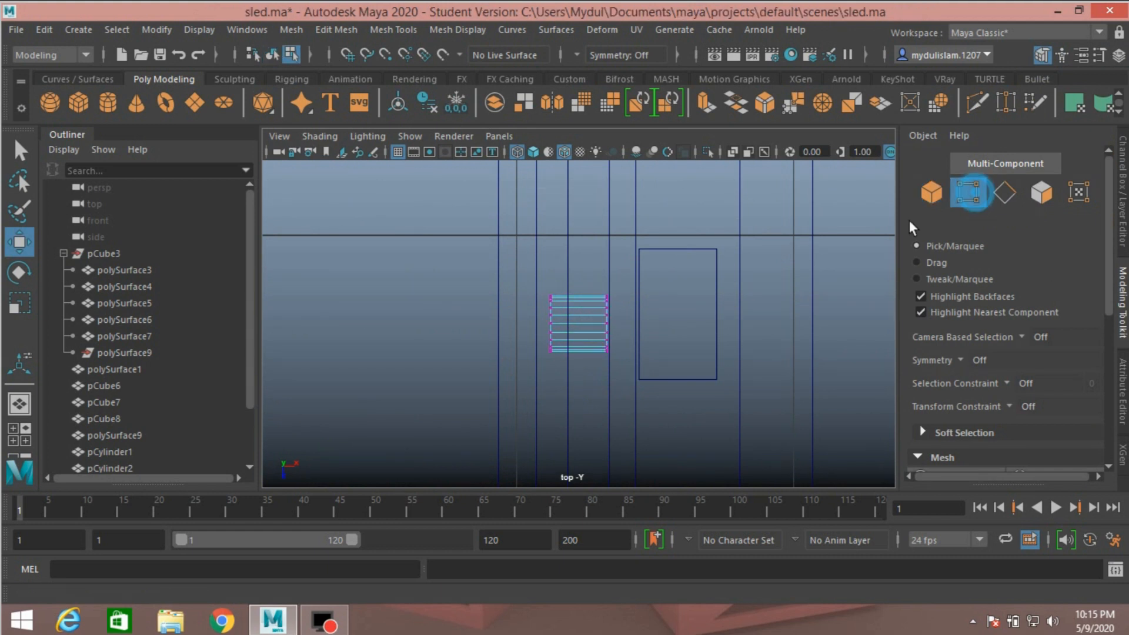
drag(591, 277, 651, 375)
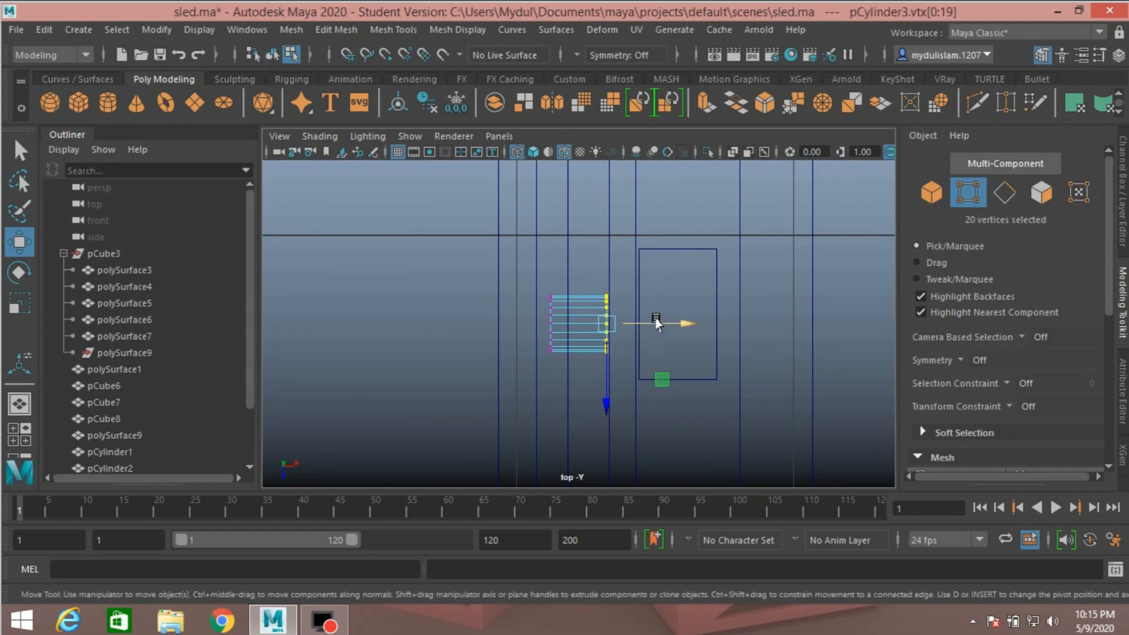
drag(656, 322, 734, 328)
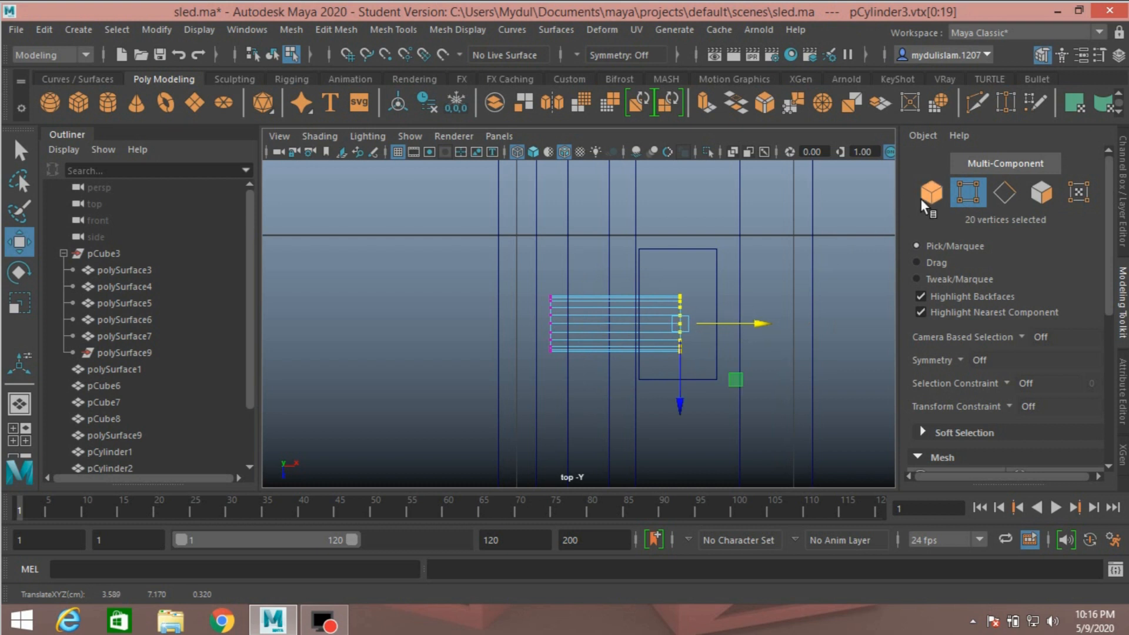
click(922, 197)
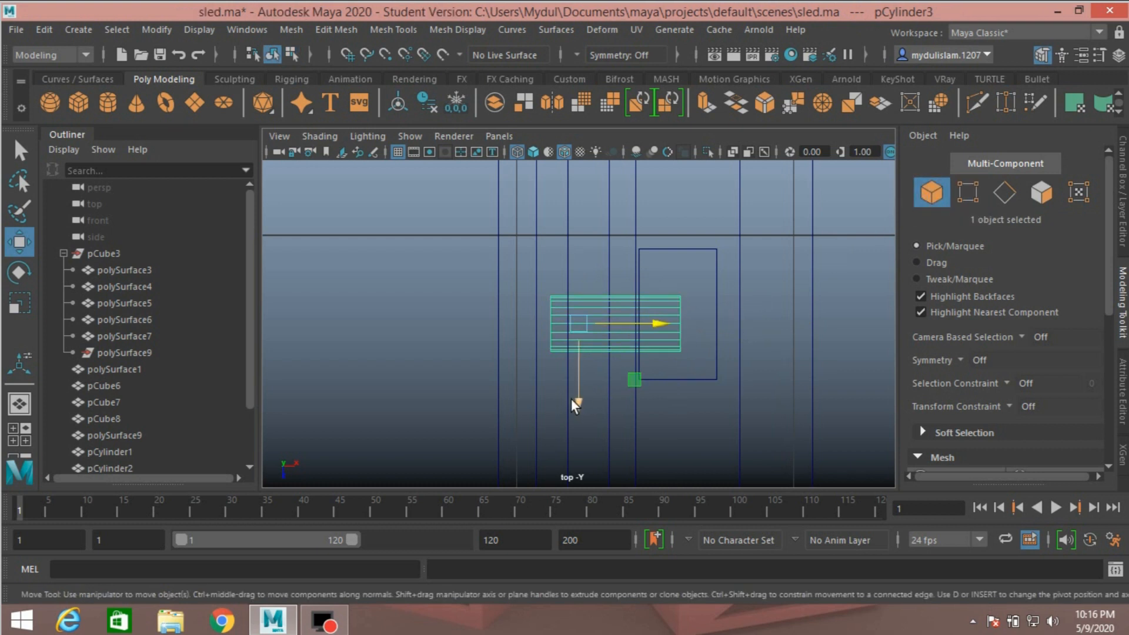
Nudge the lengthened cylinder slightly along Z to centre it on the handrail's front post.
drag(572, 399, 576, 393)
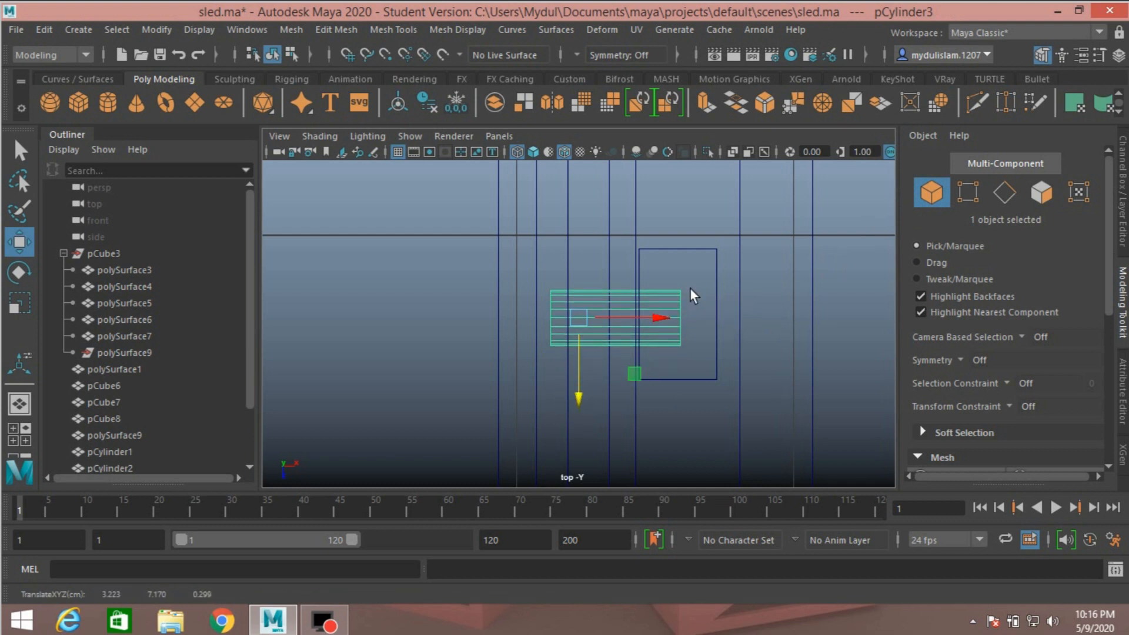
click(701, 277)
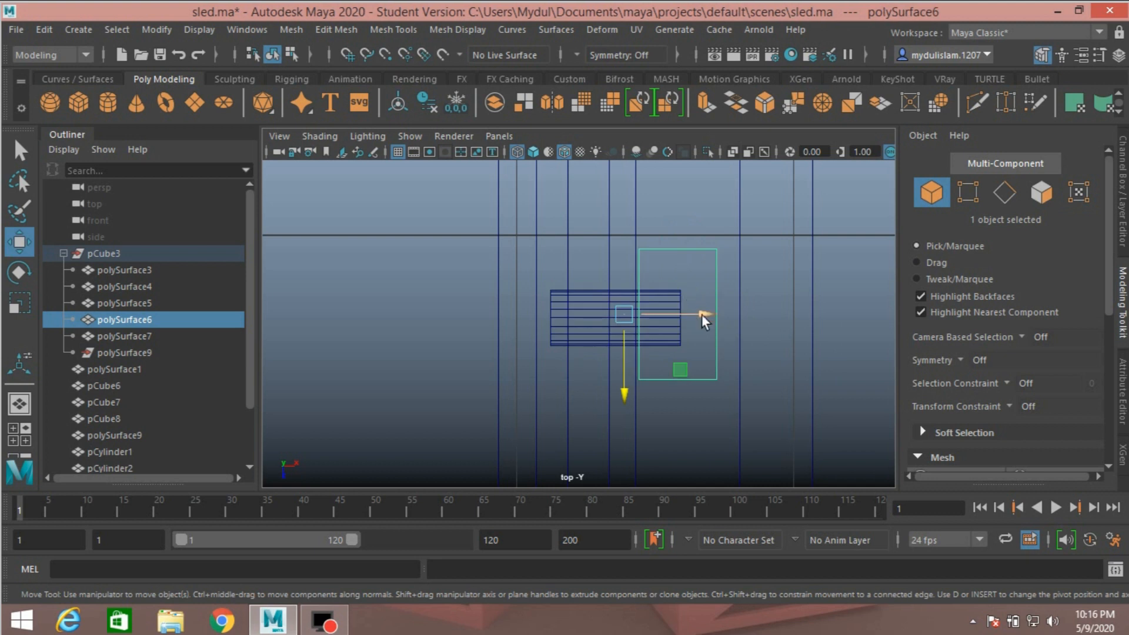
drag(707, 314, 704, 316)
Examine how the cylinder passes through the handrail and front post in the perspective view, in wireframe and shaded display.
scroll(704, 316, down, 6)
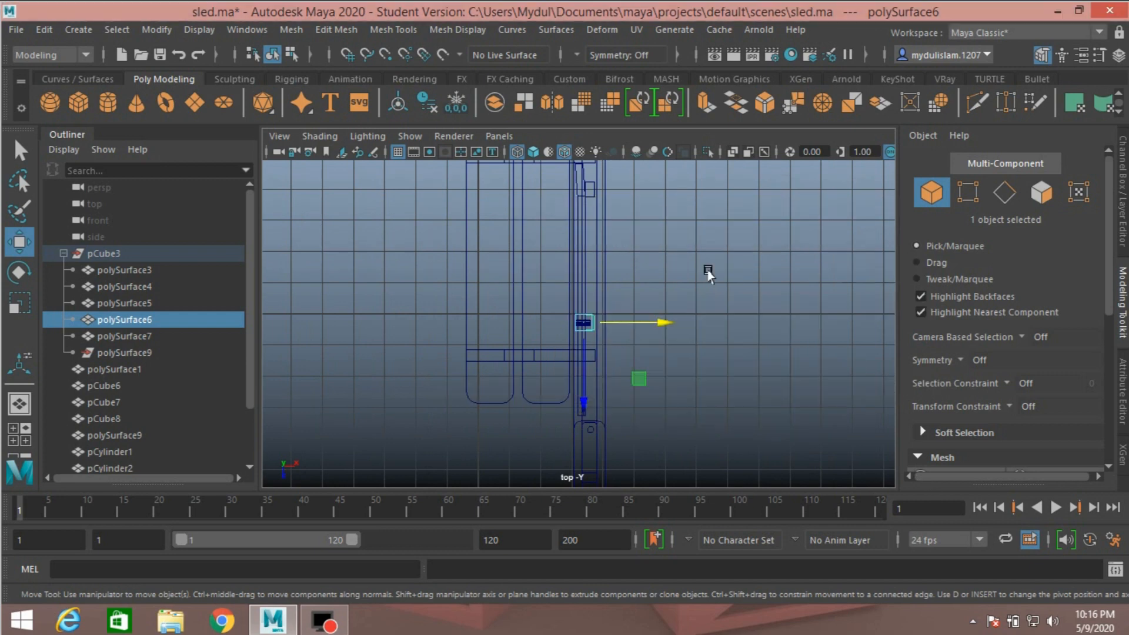
key(space)
key(space)
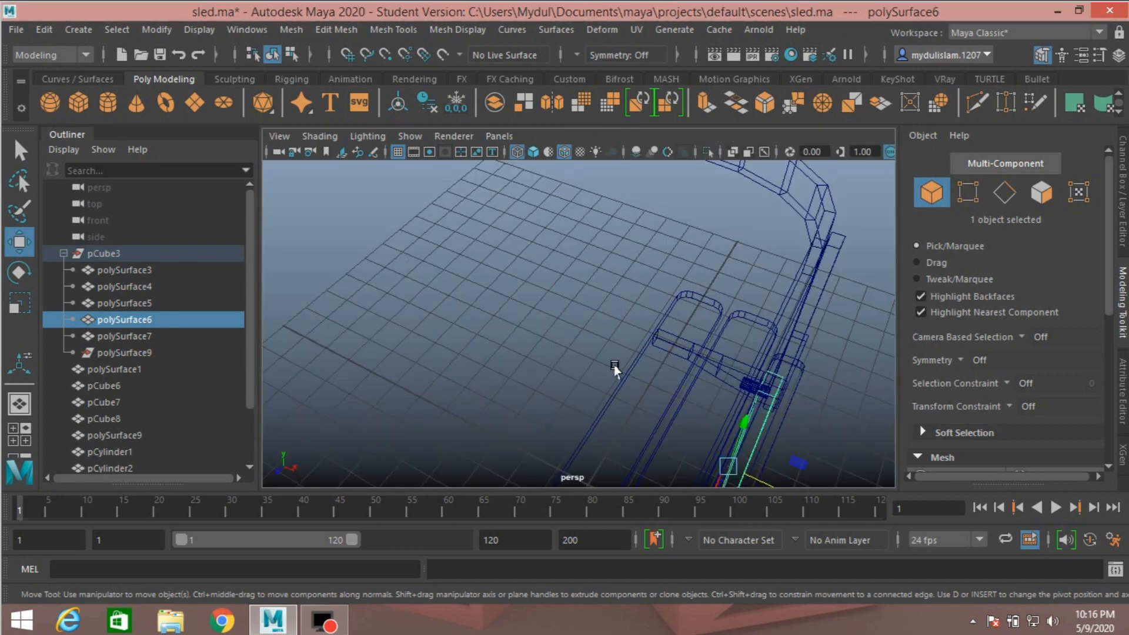
alt+drag(609, 368, 696, 367)
scroll(697, 358, up, 4)
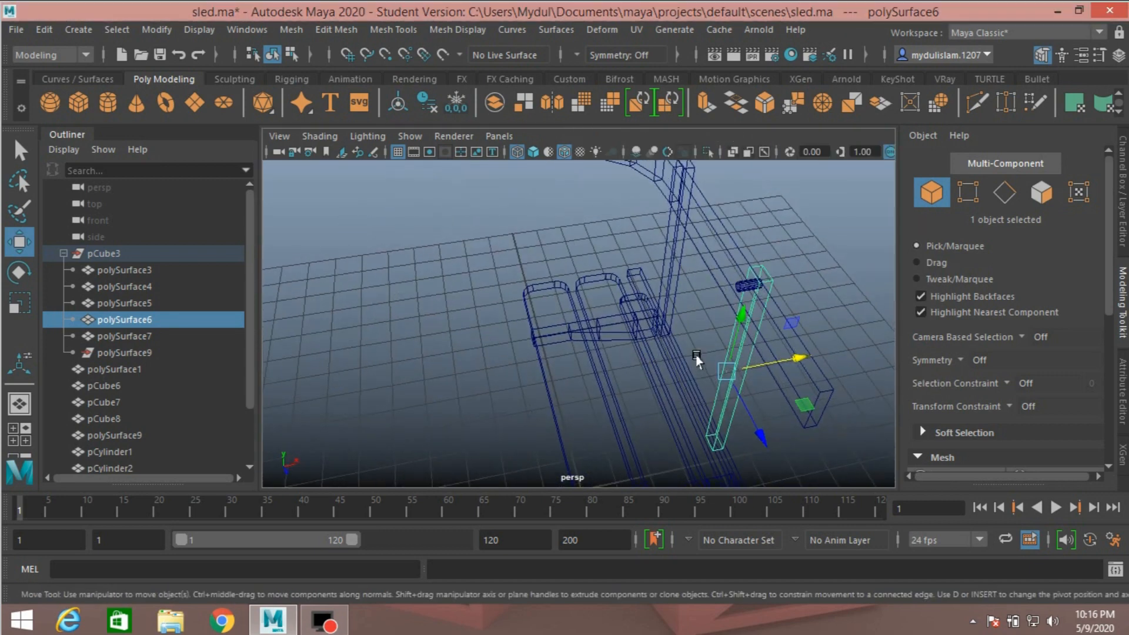
scroll(747, 333, down, 3)
alt+drag(762, 335, 610, 275)
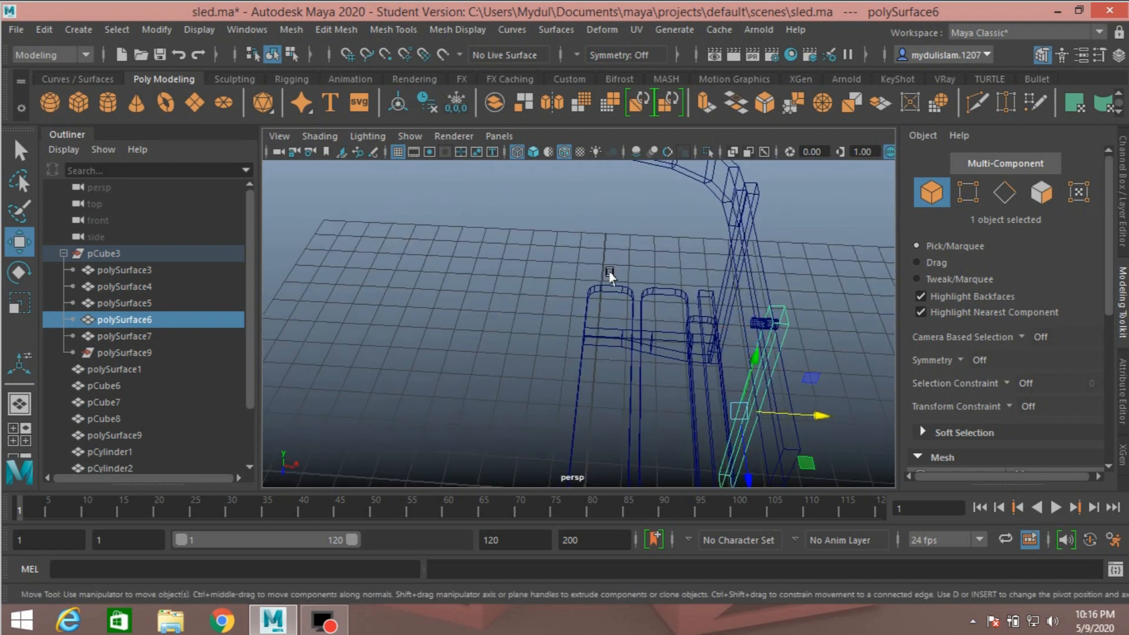
click(533, 153)
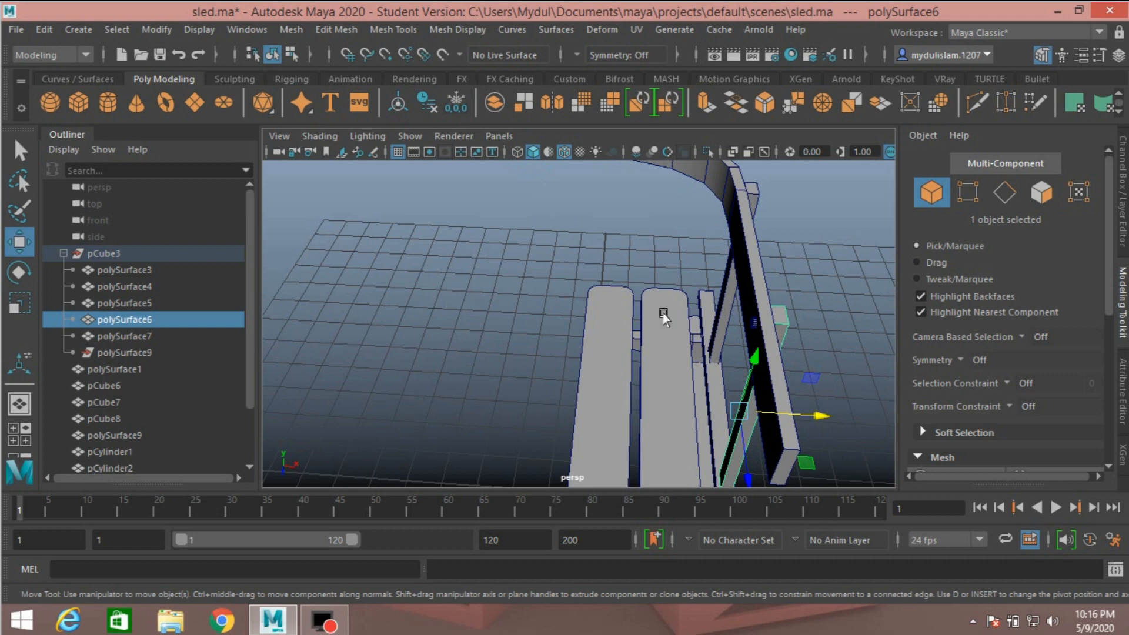
alt+drag(509, 347, 738, 296)
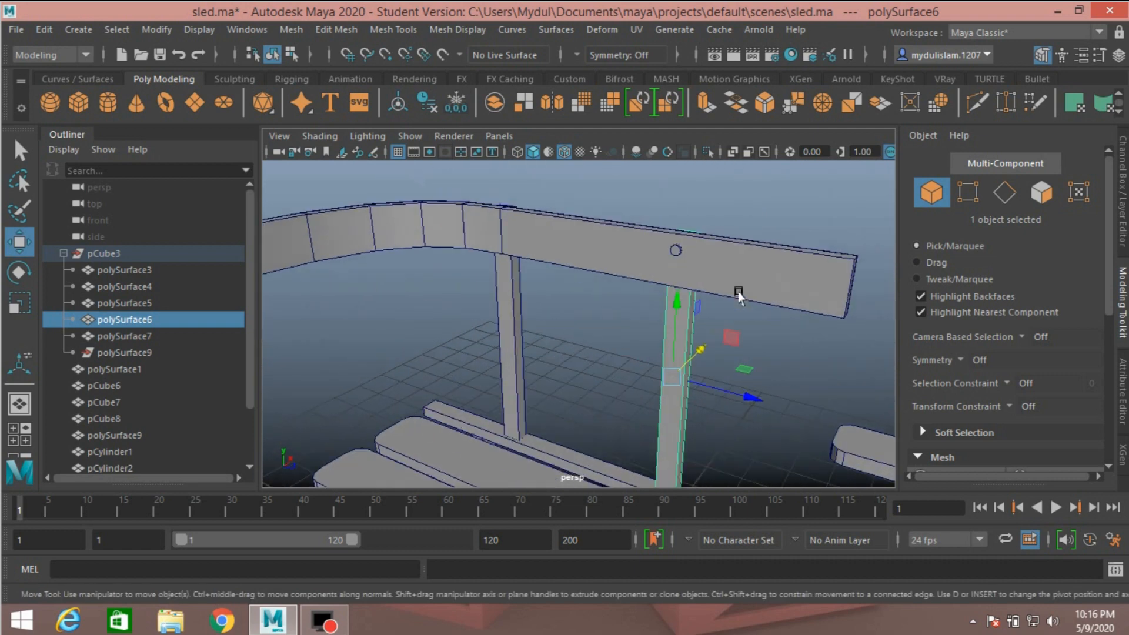
alt+drag(660, 268, 460, 424)
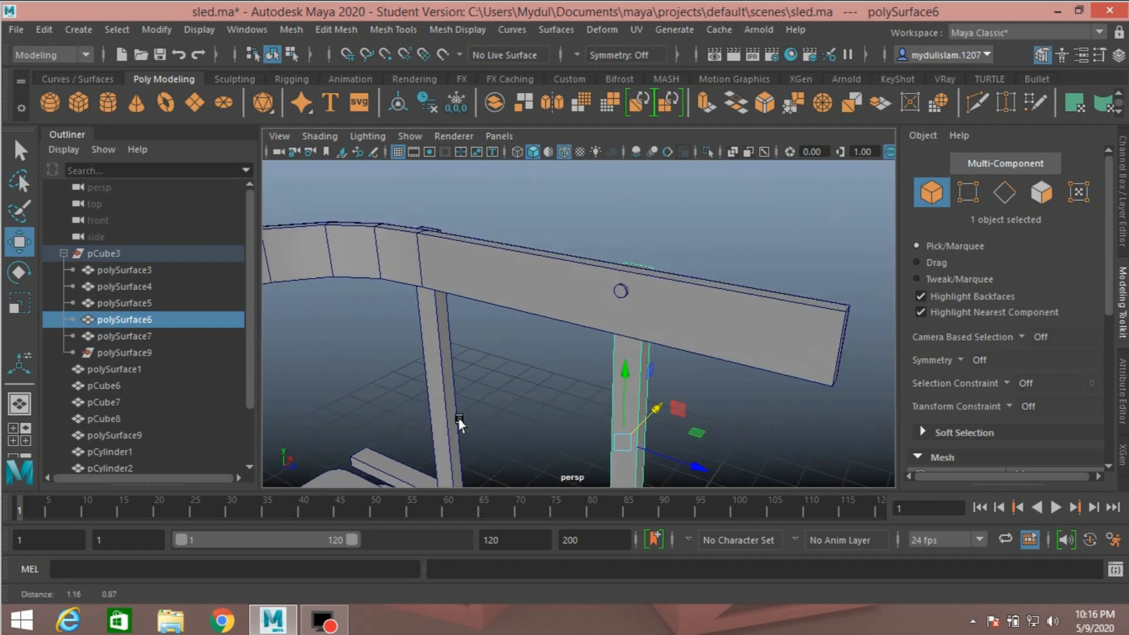
Duplicate the handrail cylinder and lower the copy along Y so it sits directly below the original above the post.
click(614, 296)
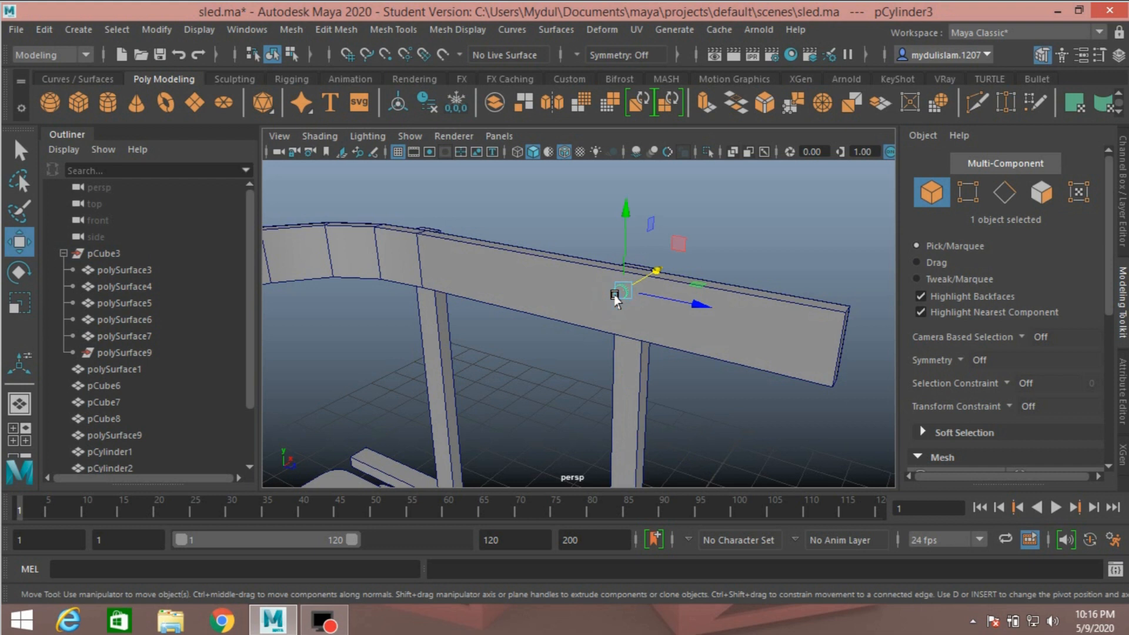
shift+drag(624, 220, 629, 251)
alt+drag(521, 374, 523, 329)
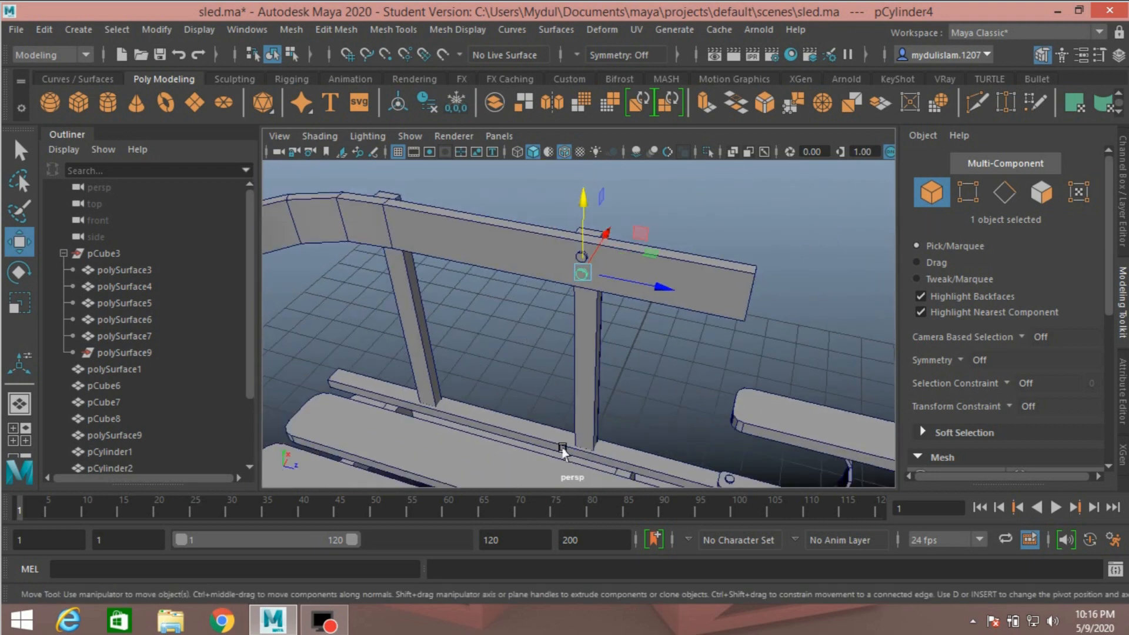
Duplicate the two handrail cylinders together and slide the copies along Z to the handrail's rear post.
alt+drag(511, 404, 570, 339)
click(21, 151)
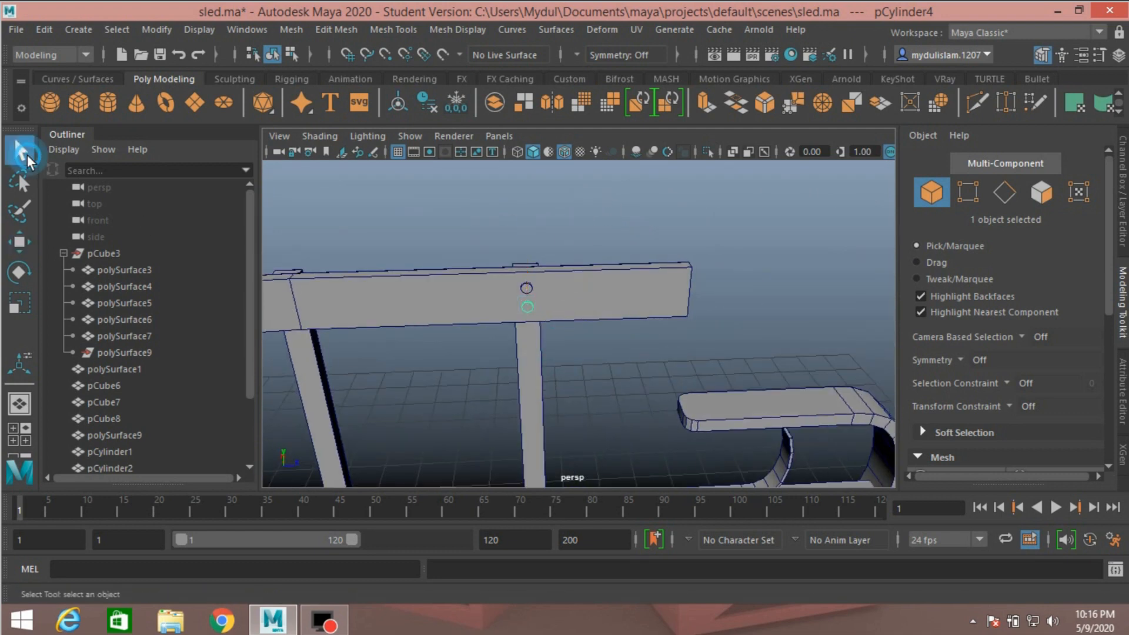
shift+click(527, 290)
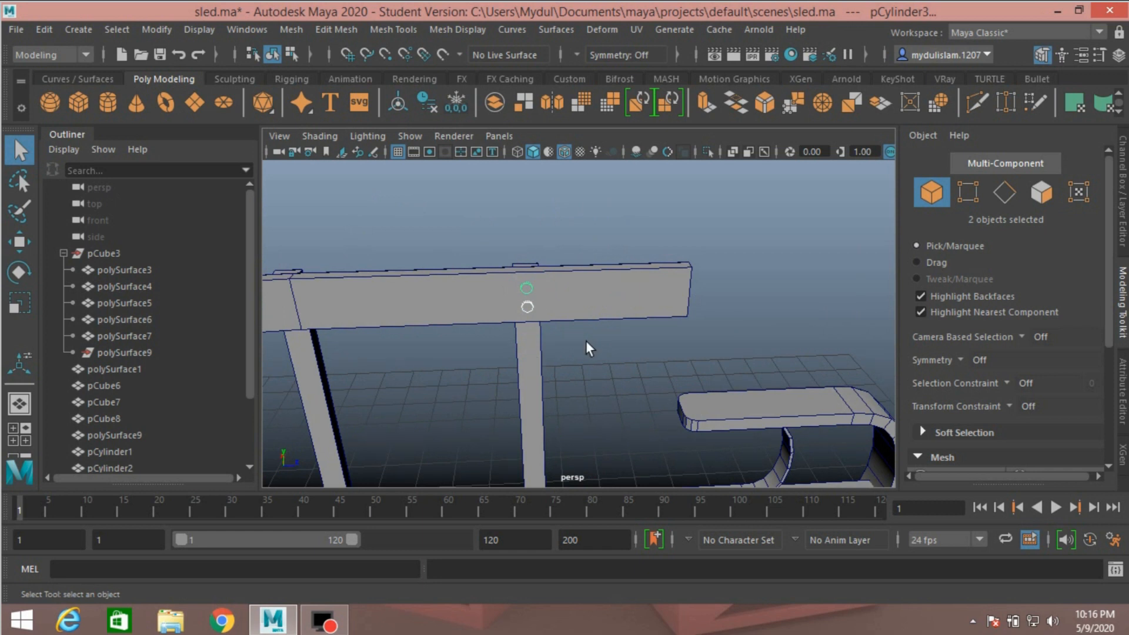
key(ctrl+d)
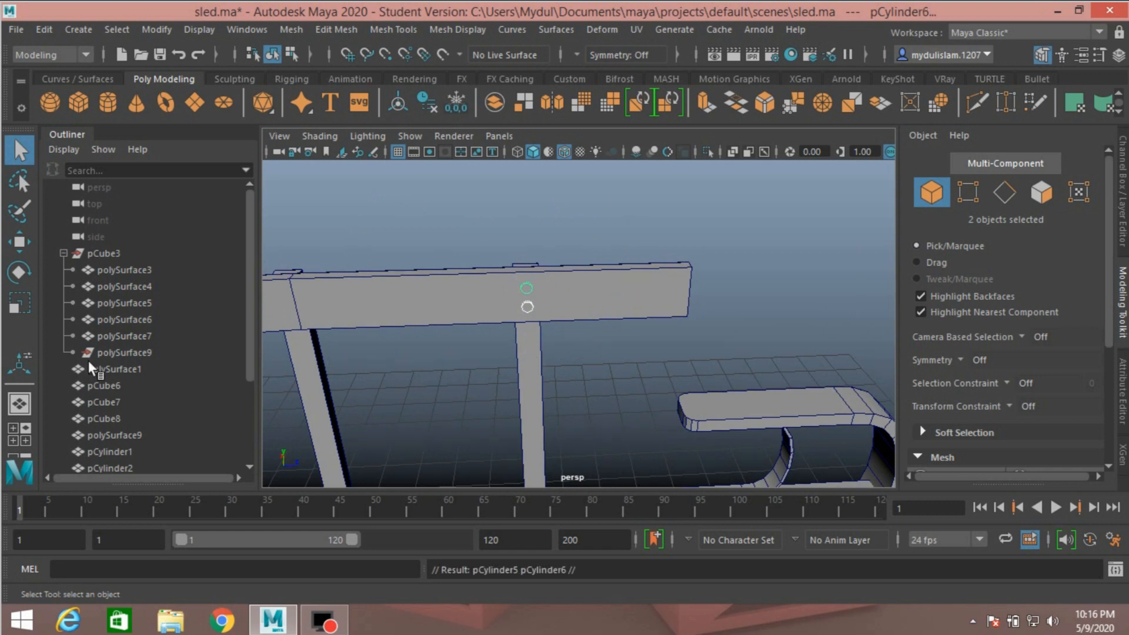
click(20, 242)
alt+drag(411, 361, 418, 358)
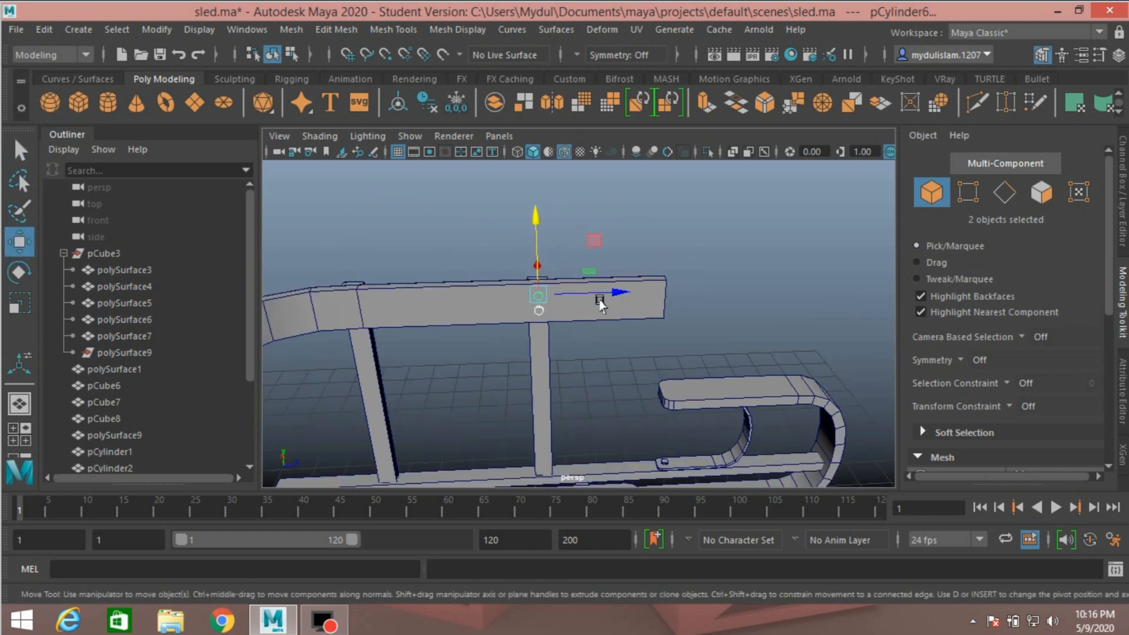
drag(600, 304, 442, 321)
Nudge the two copied cylinders along Z to centre them on the handrail's rear post.
alt+drag(482, 365, 518, 405)
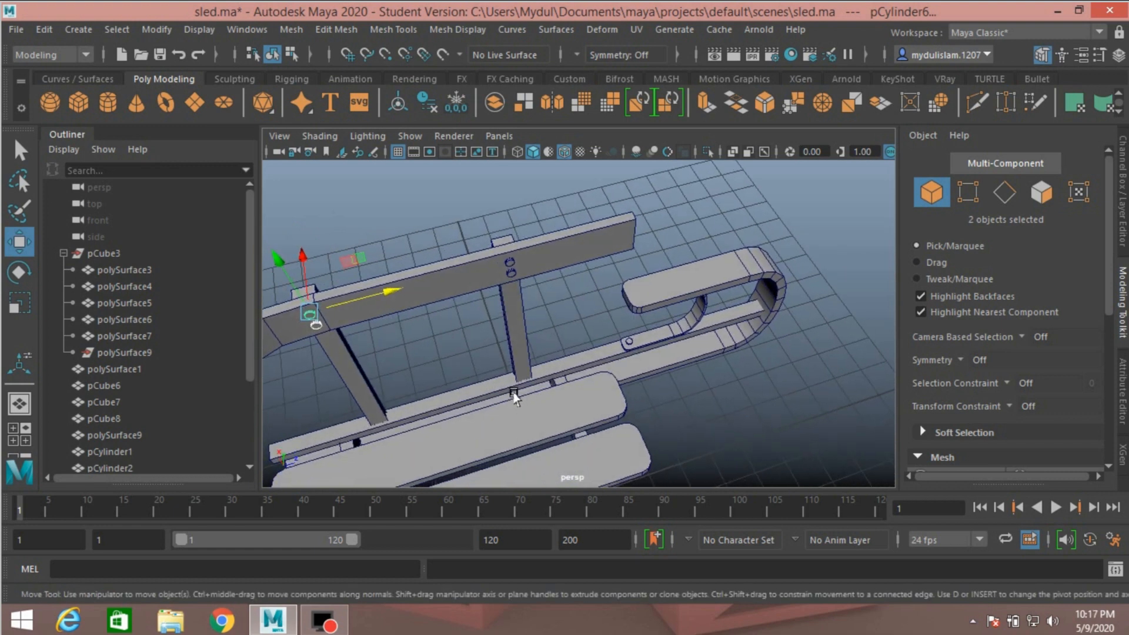
key(f)
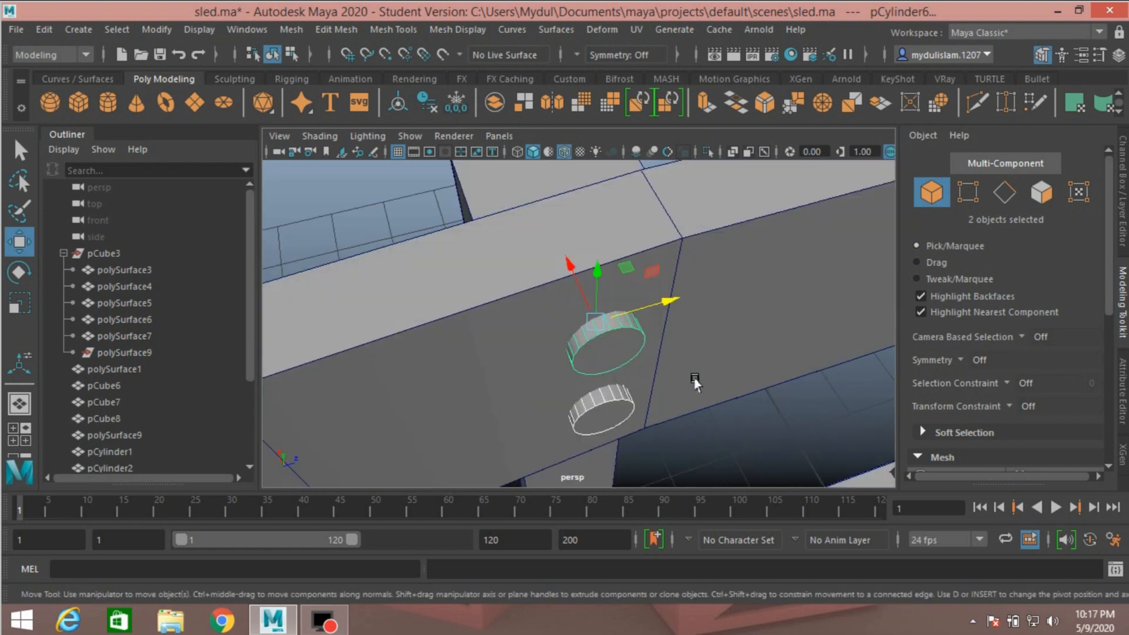
alt+drag(694, 382, 656, 365)
drag(648, 320, 654, 315)
scroll(653, 315, down, 8)
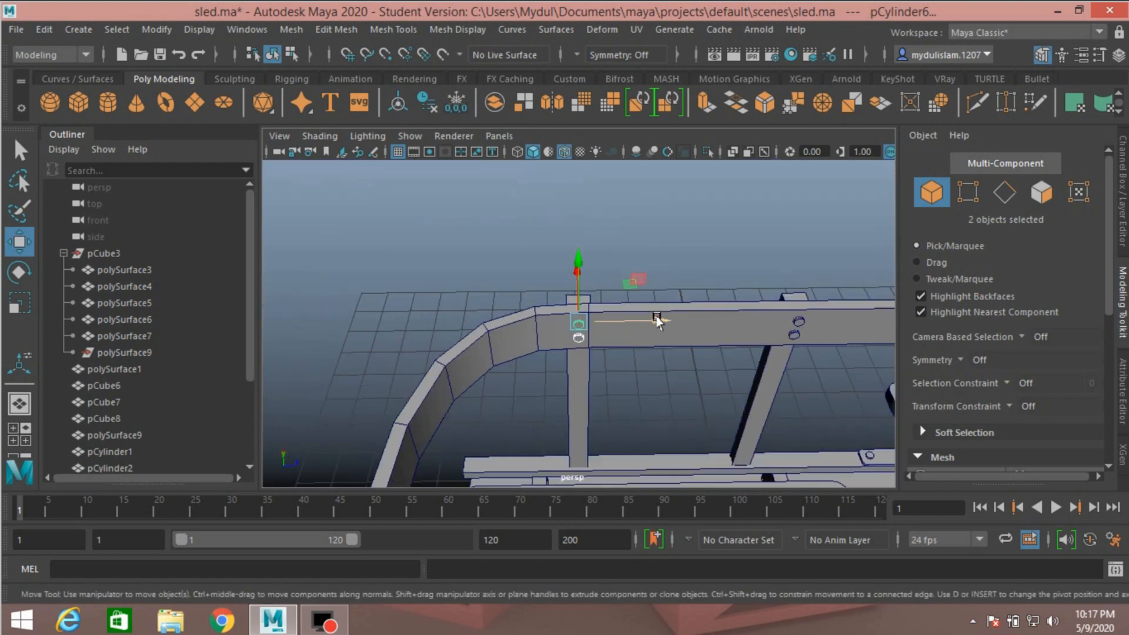
Select and frame the bolt on the curved strap's mounting plate, accepting the Student Version notice for the auto-save.
alt+drag(728, 329, 556, 347)
scroll(564, 353, up, 5)
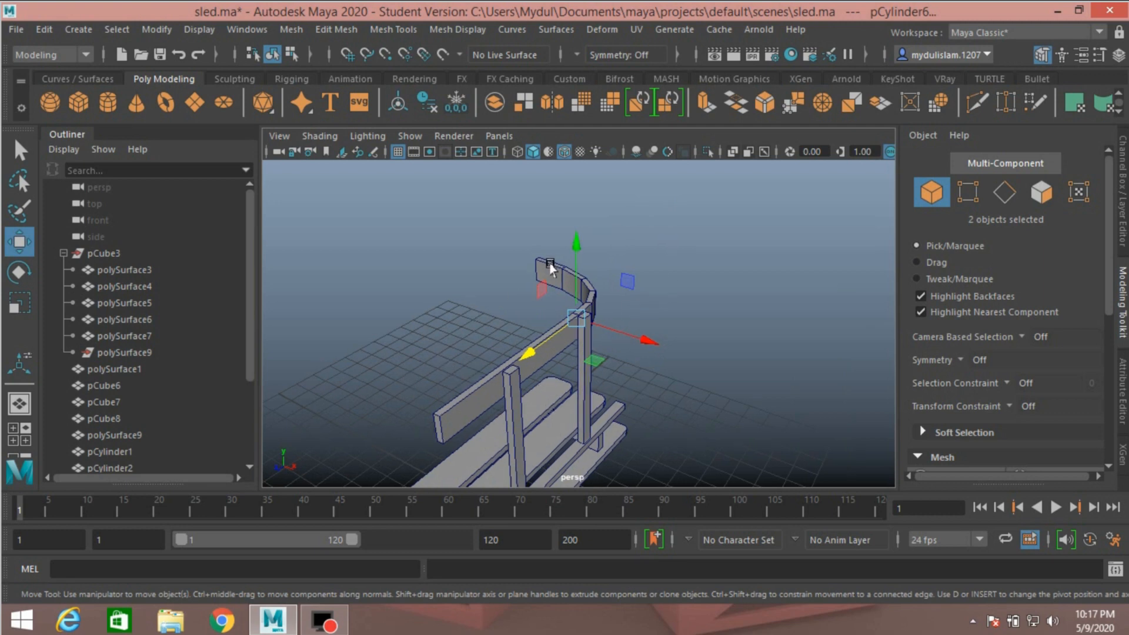
alt+drag(549, 266, 431, 320)
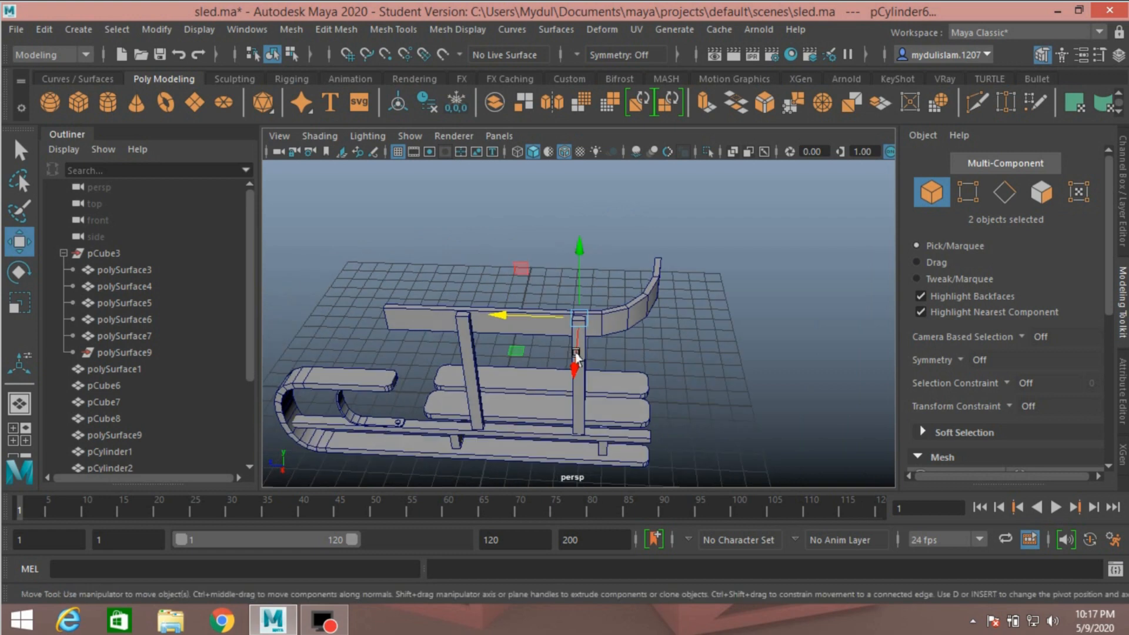
click(393, 422)
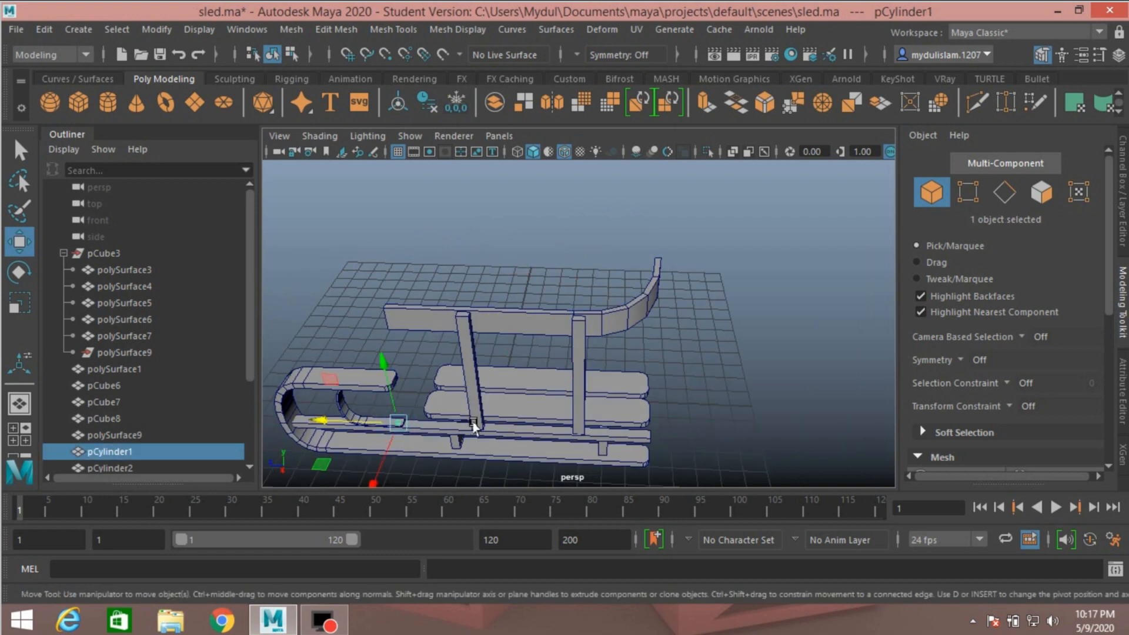
key(f)
scroll(471, 425, down, 5)
key(q)
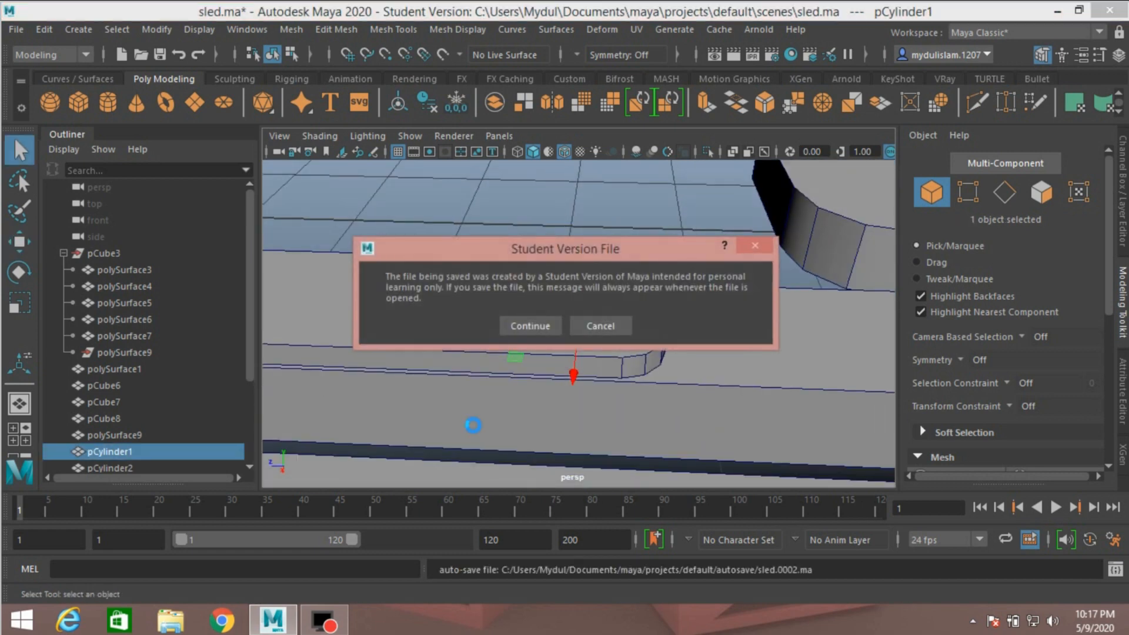
click(525, 325)
key(w)
Duplicate the strap plate's bolt and slide the copy along Z onto the side rail above the front cross support.
alt+drag(575, 373, 640, 380)
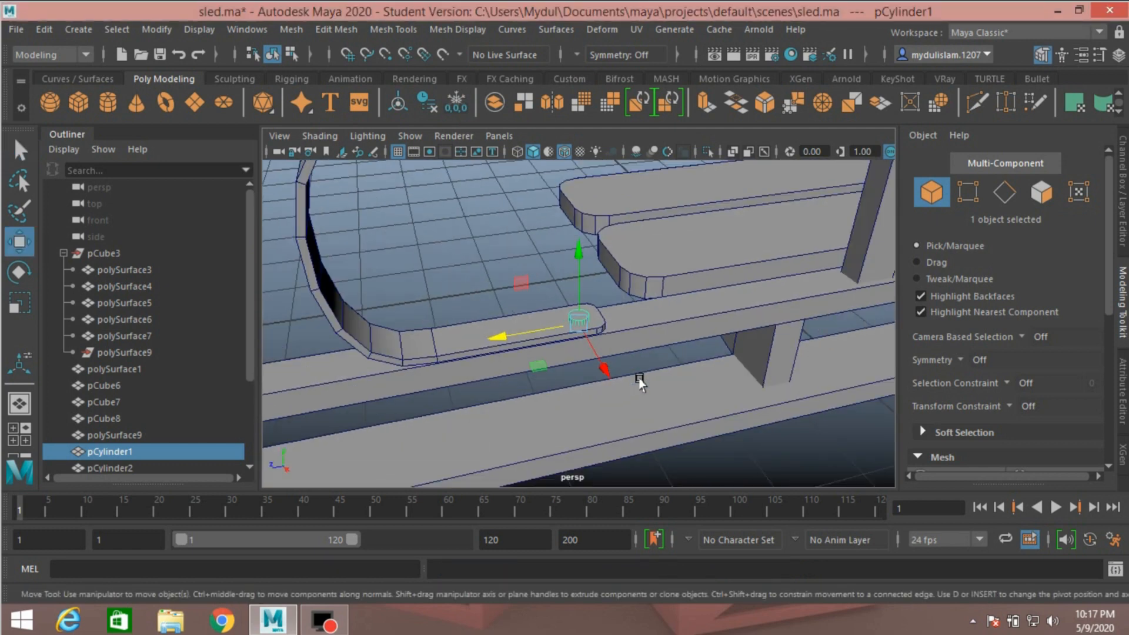
alt+drag(692, 355, 674, 360)
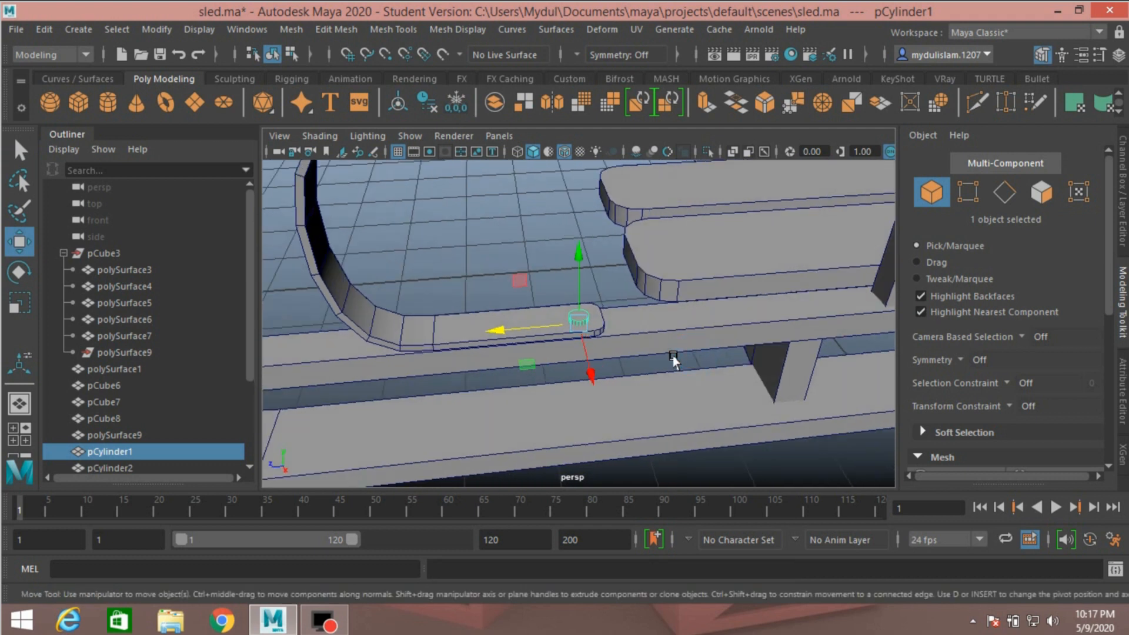
key(ctrl+d)
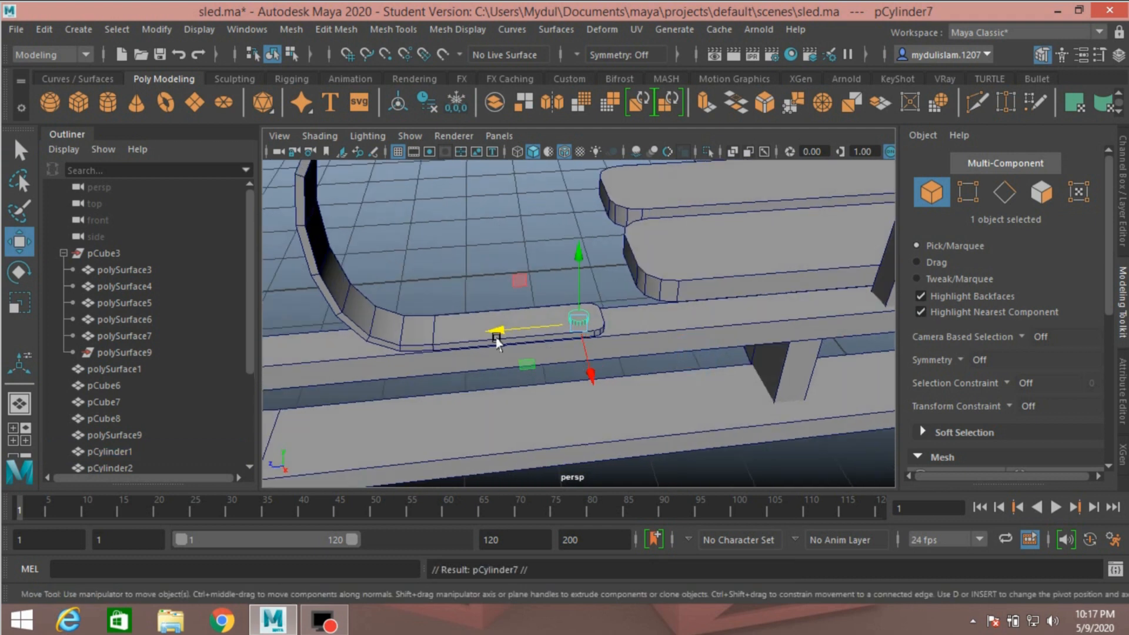
drag(494, 334, 754, 334)
key(f)
scroll(723, 361, down, 4)
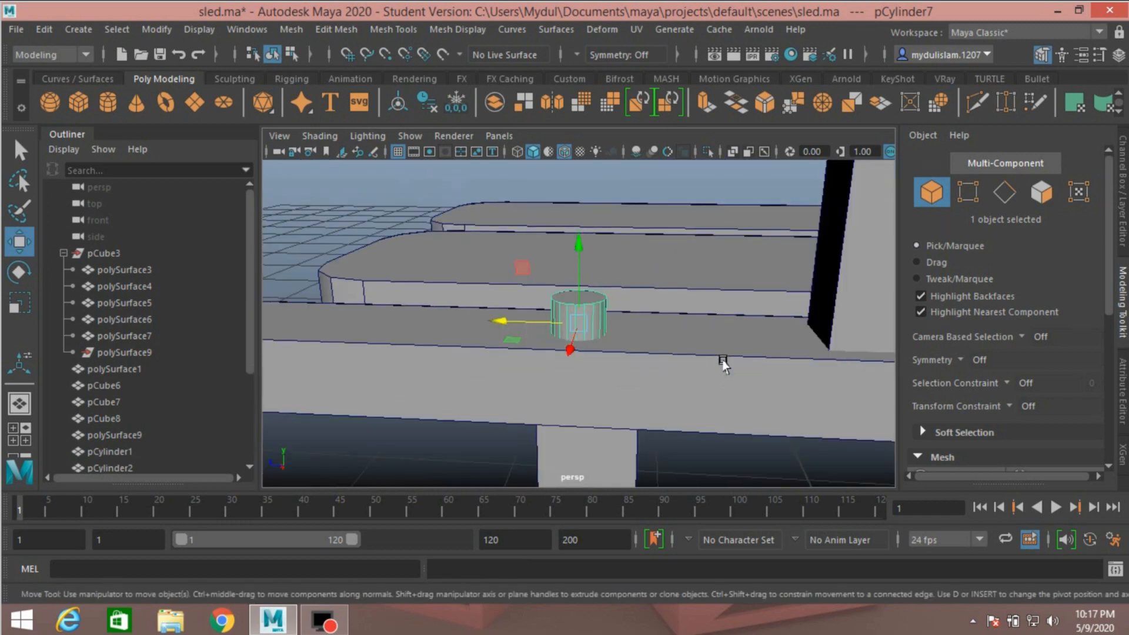
Centre the copied bolt above the front cross support along Z and lower it along Y into the side rail.
scroll(730, 351, up, 3)
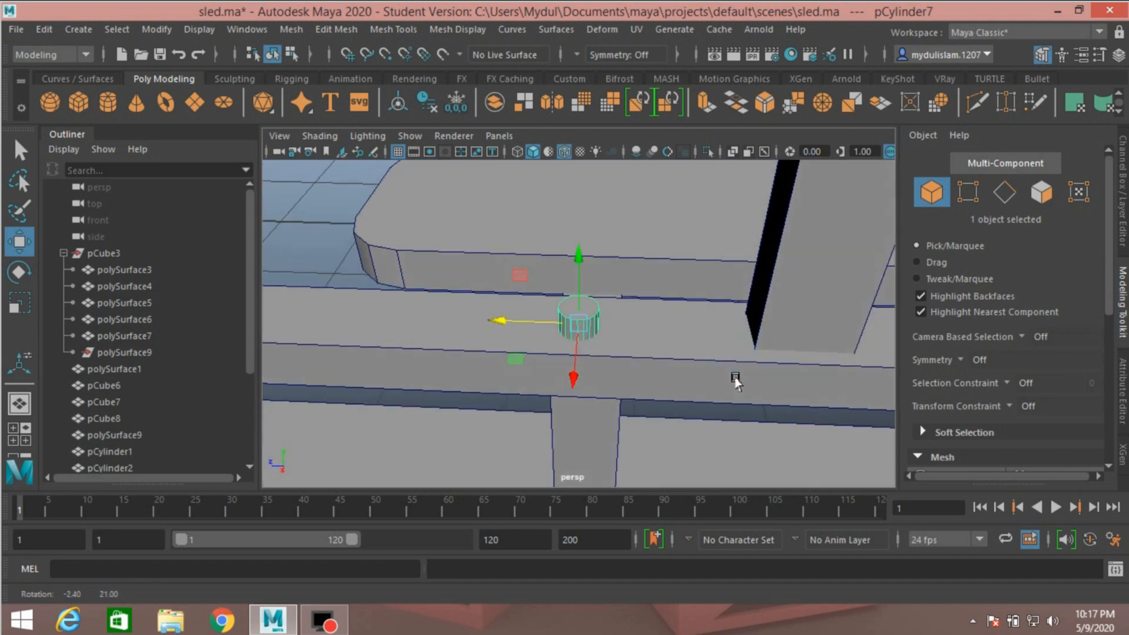
drag(503, 321, 516, 329)
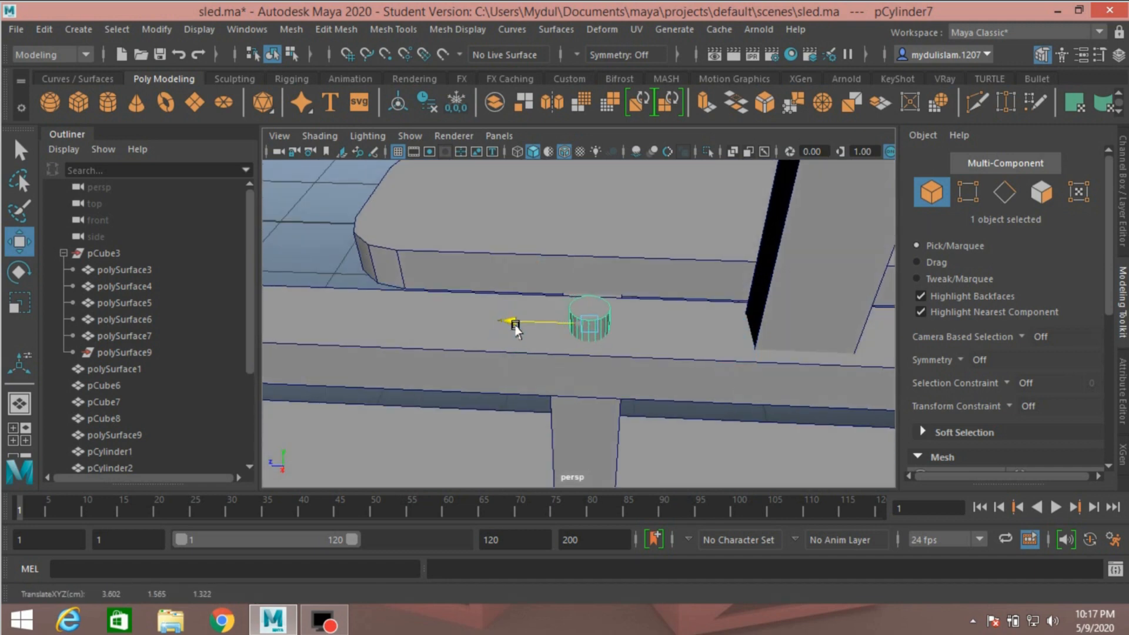
drag(589, 269, 594, 280)
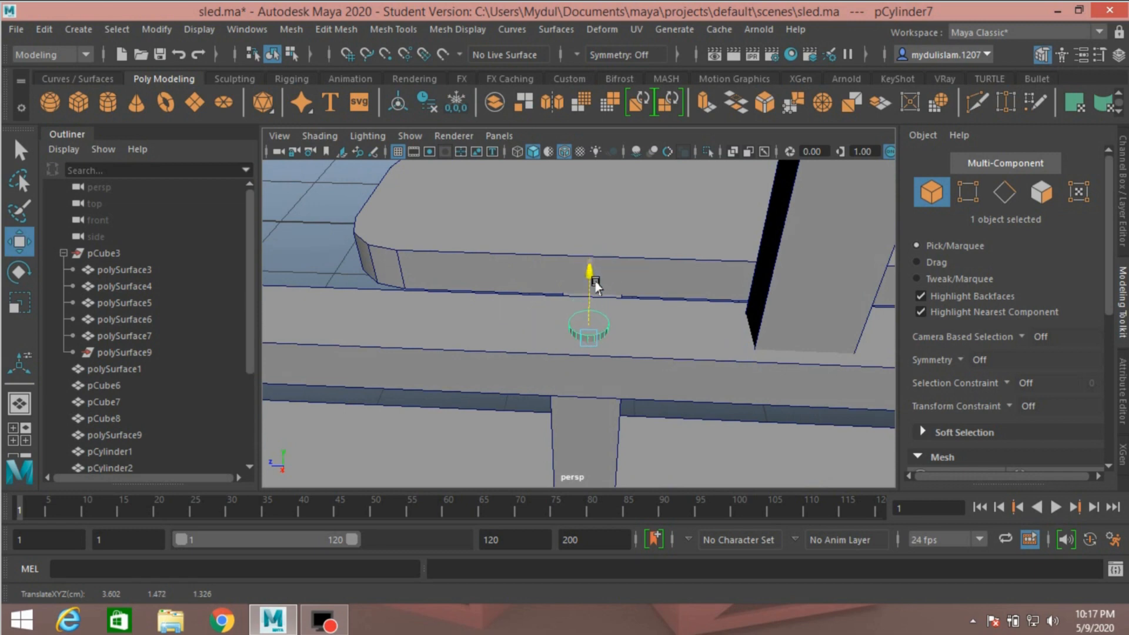
drag(596, 285, 658, 356)
Adjust the length of both cross supports by moving their eight end vertices under the seat slats along X.
scroll(697, 335, down, 5)
scroll(657, 354, down, 4)
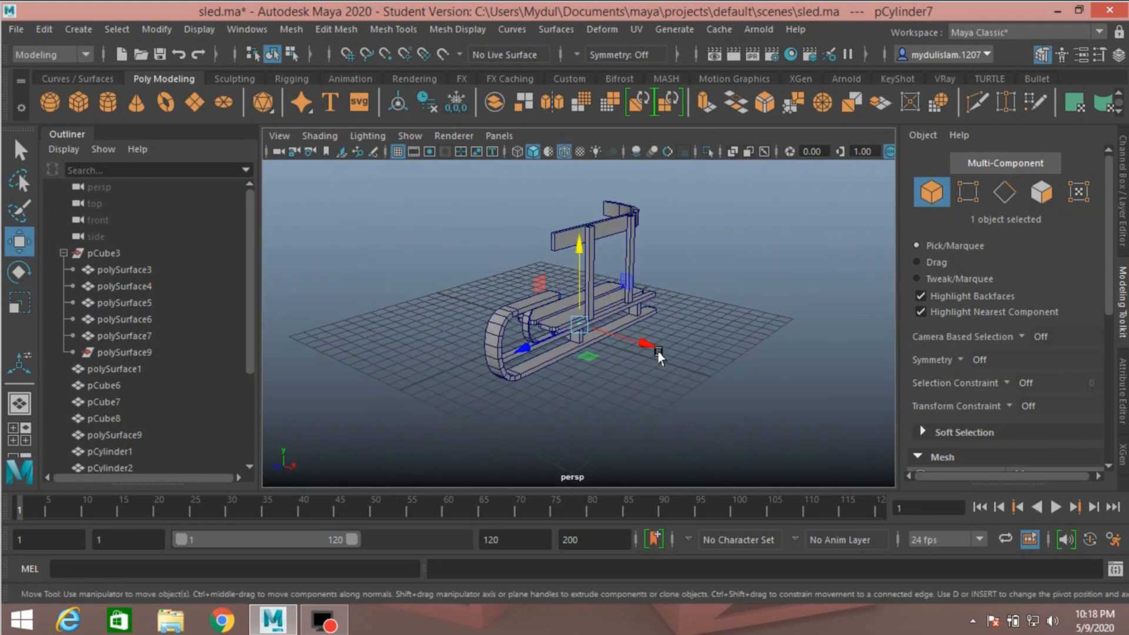
alt+drag(654, 318, 758, 276)
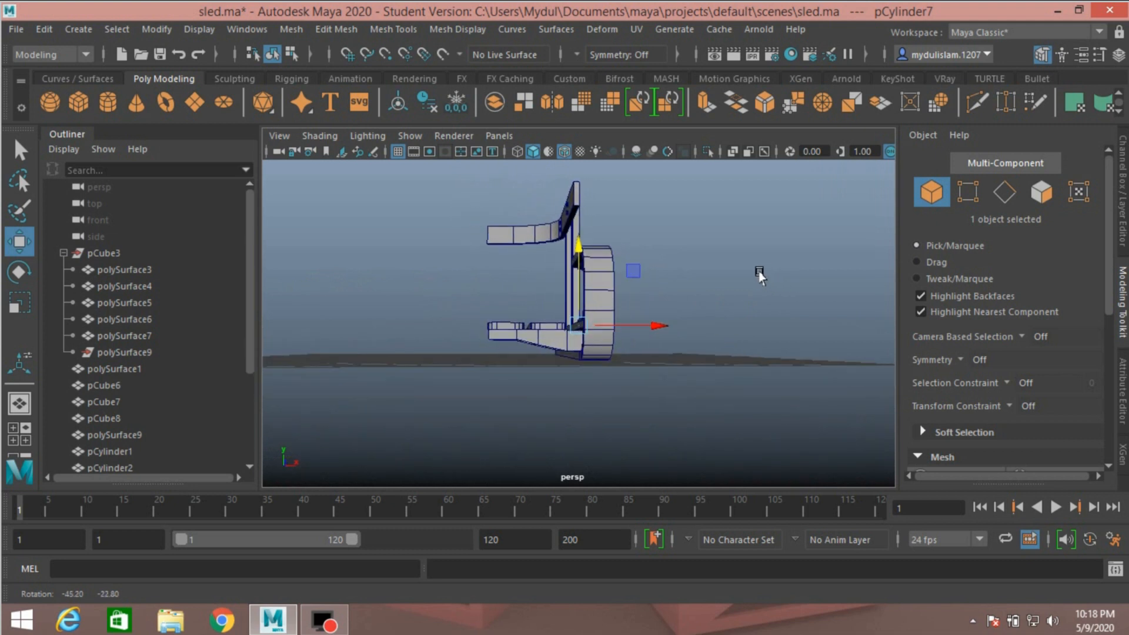
click(524, 335)
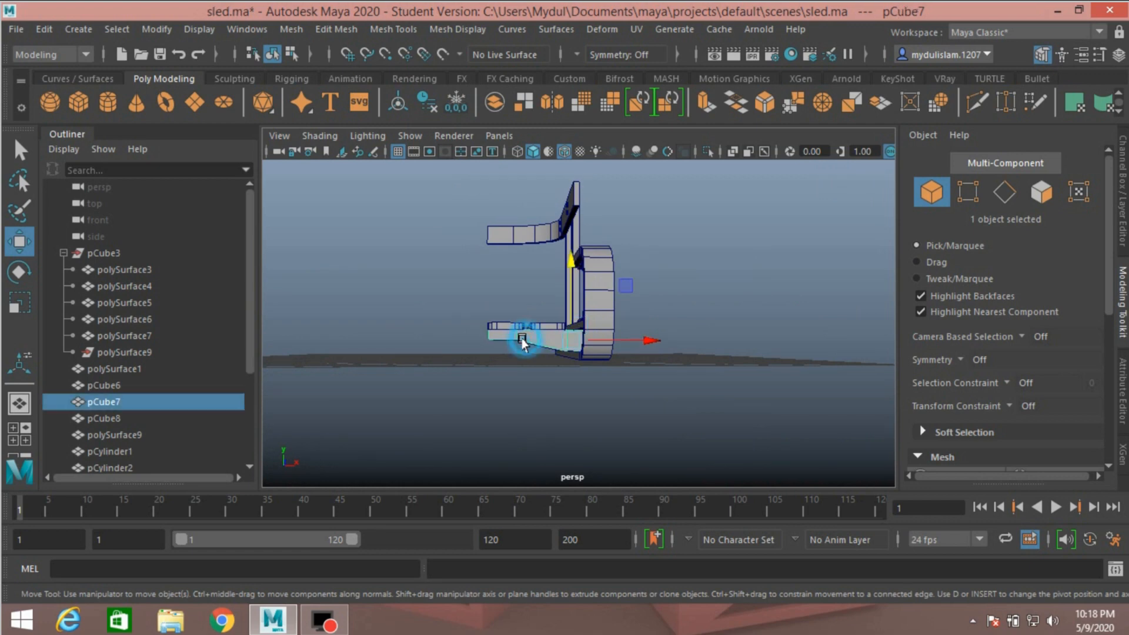
alt+drag(445, 395, 788, 393)
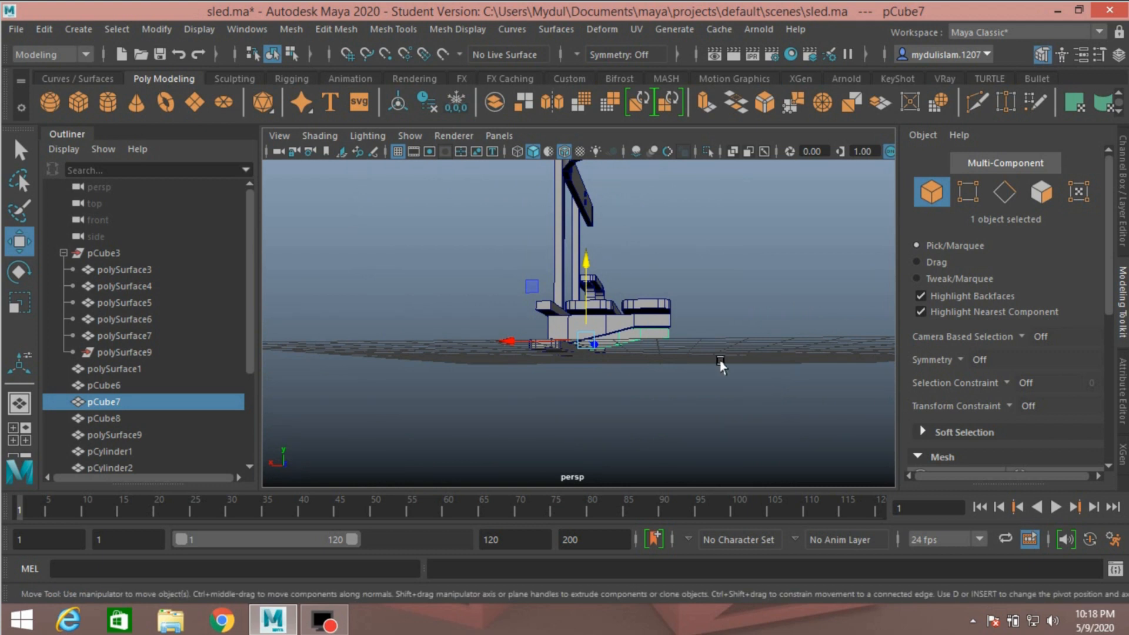
shift+click(653, 318)
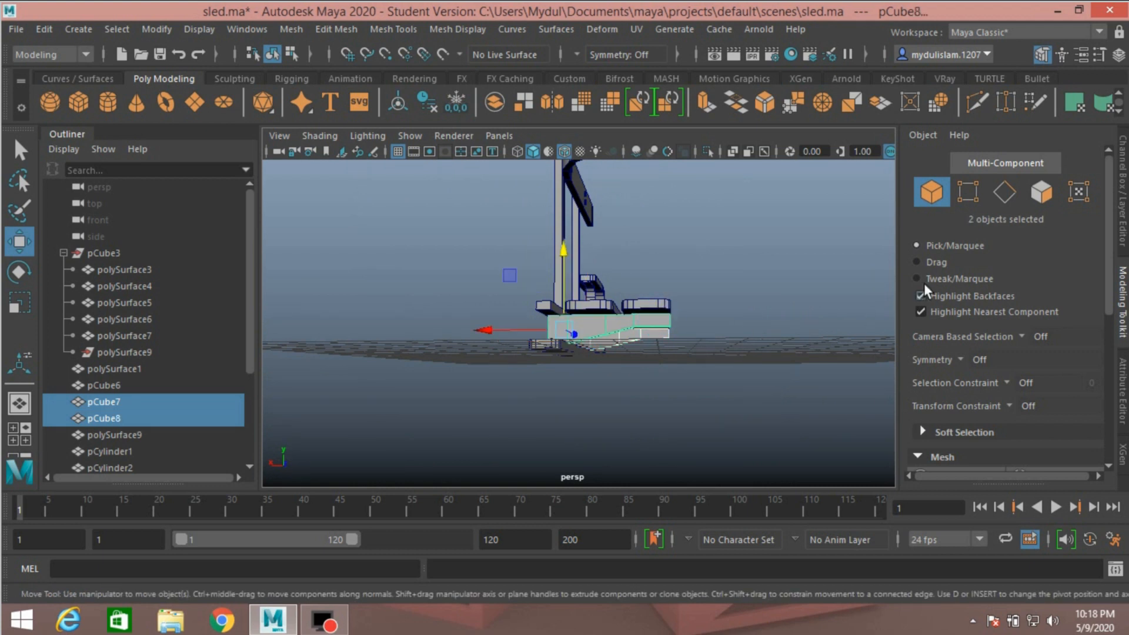
click(966, 195)
drag(728, 413, 660, 257)
alt+drag(739, 298, 410, 364)
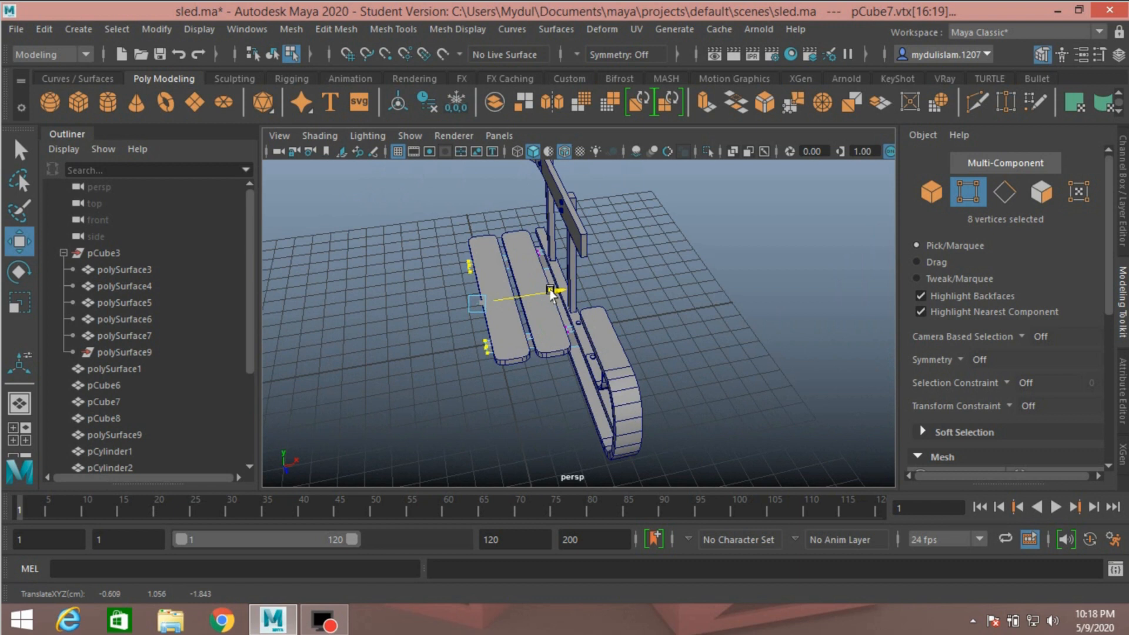
drag(551, 294, 554, 295)
Return to object selection and delete the construction history of the two cross supports.
click(932, 189)
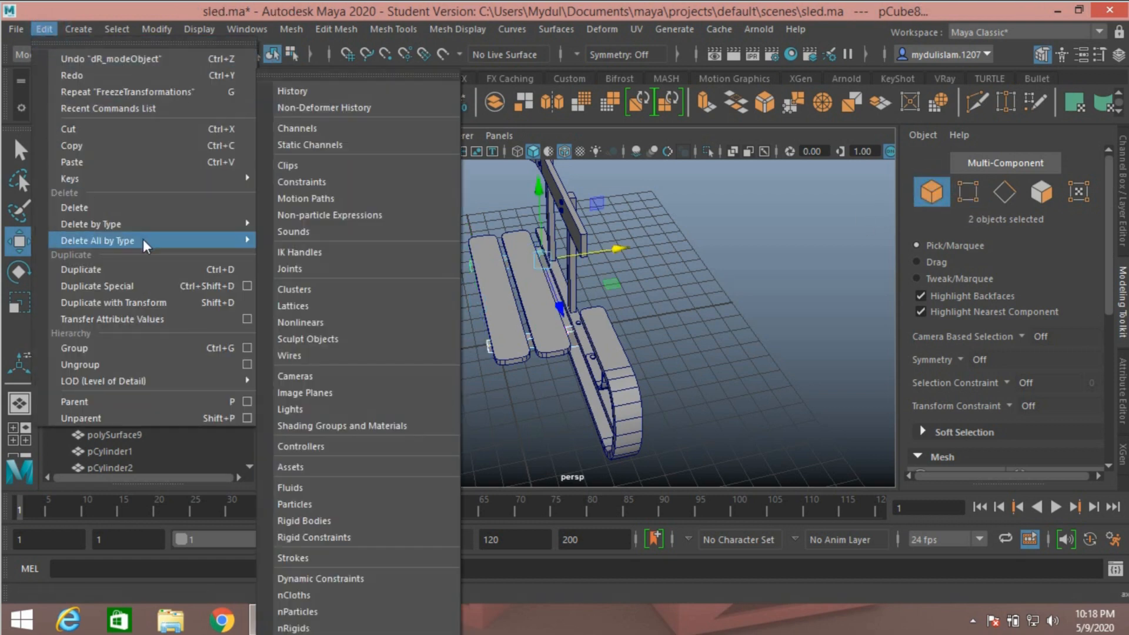
mouse_move(177, 224)
click(296, 225)
Duplicate the side-rail bolt above the front cross support and slide the copy along Z to centre it above the rear support.
alt+drag(450, 330, 531, 376)
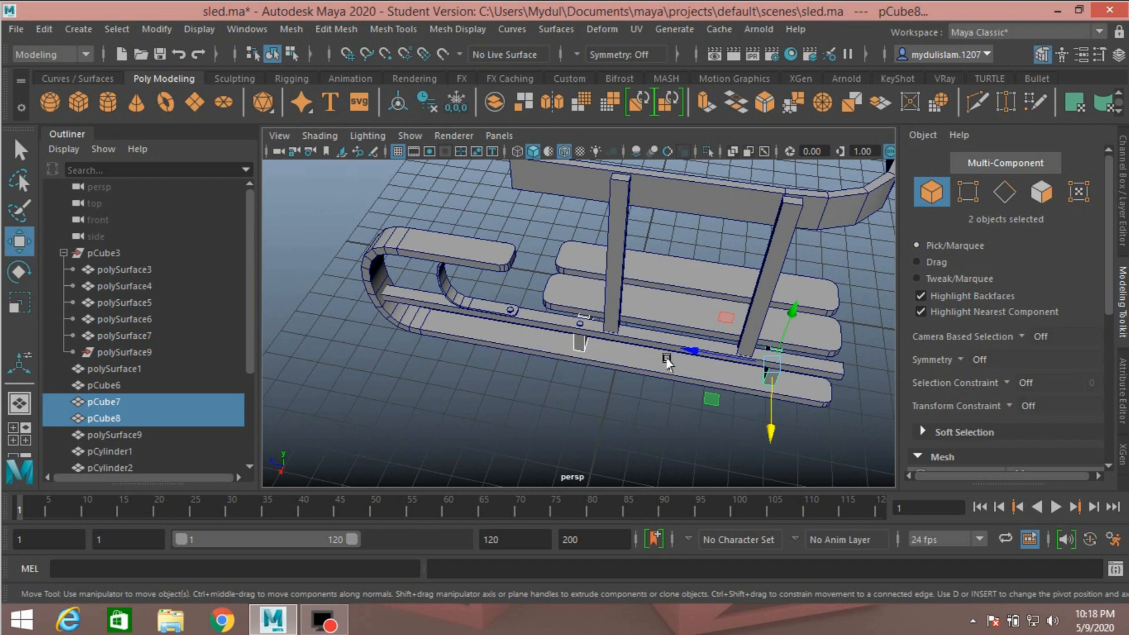
alt+drag(666, 362, 520, 399)
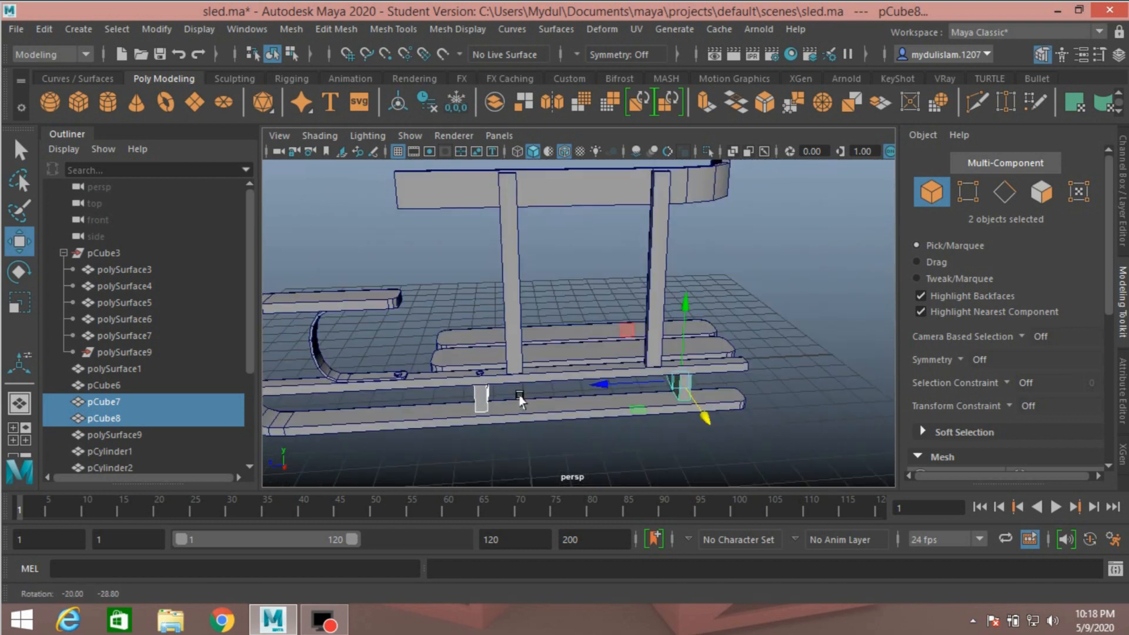
scroll(520, 400, up, 2)
click(437, 397)
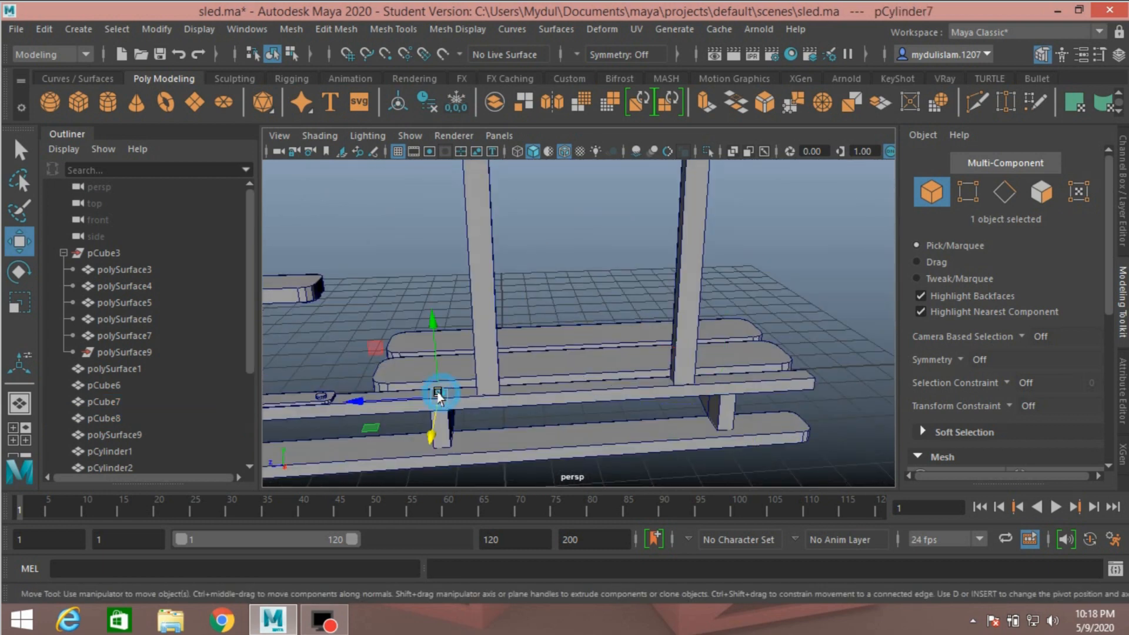
key(ctrl+d)
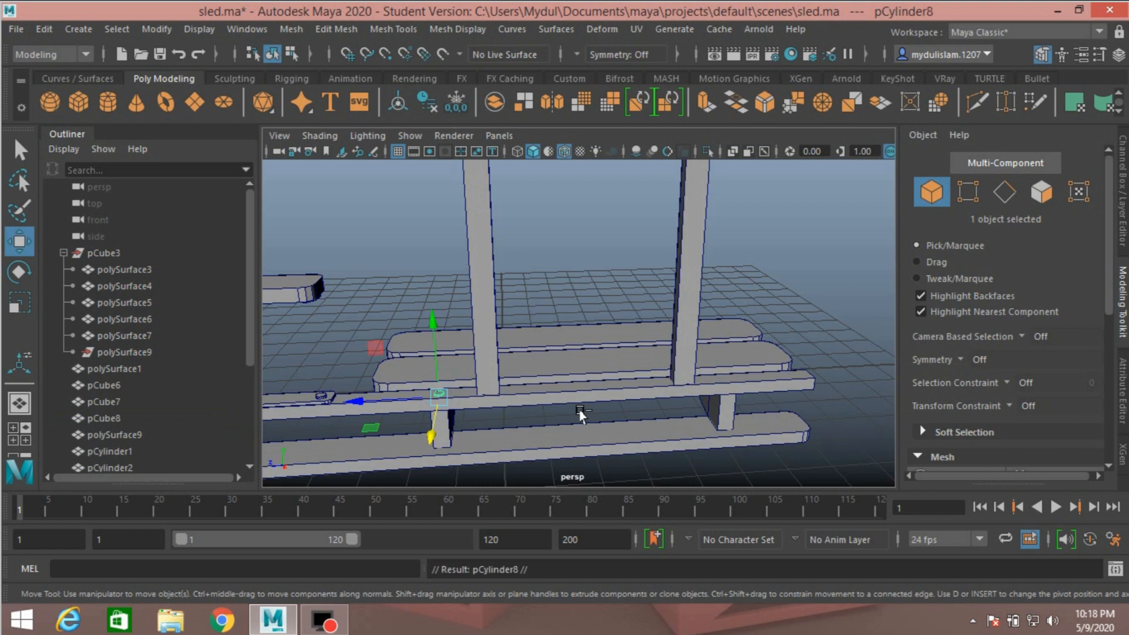
drag(345, 402, 644, 423)
key(f)
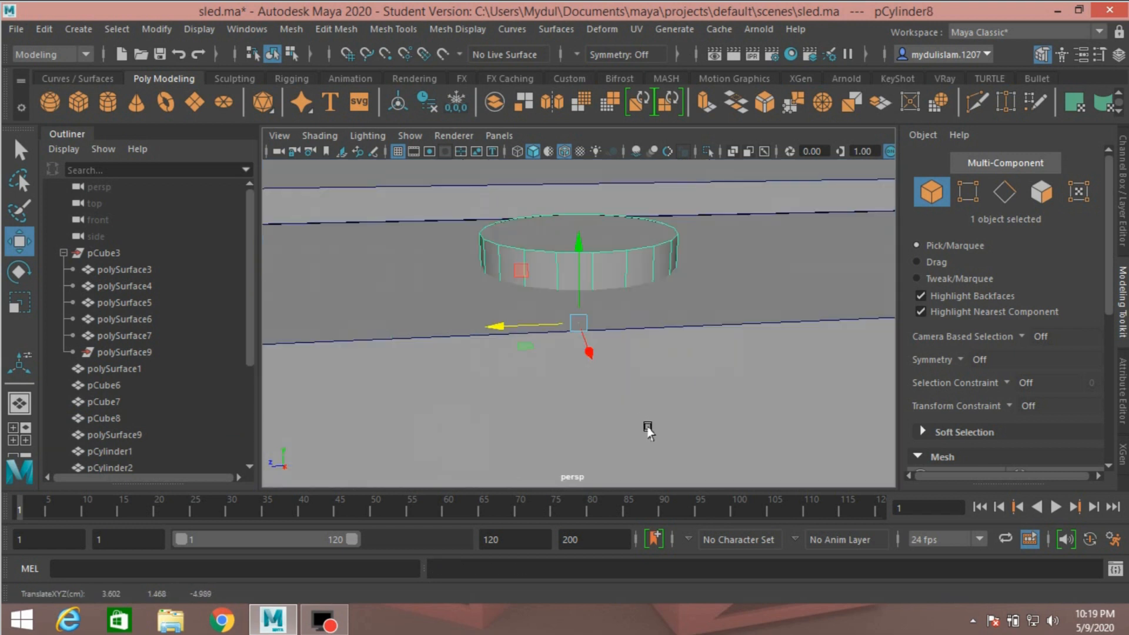
scroll(647, 428, down, 3)
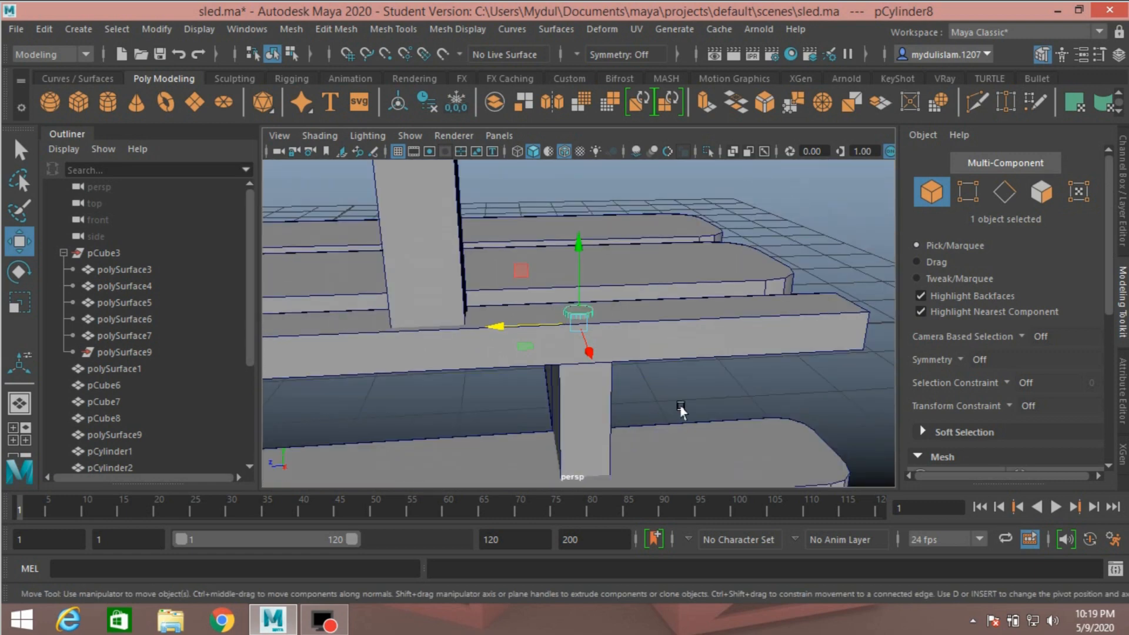
mouse_move(680, 410)
alt+mouse_down()
mouse_move(617, 429)
mouse_move(629, 386)
mouse_move(650, 381)
mouse_move(680, 419)
mouse_move(672, 428)
alt+mouse_up()
drag(495, 331, 496, 330)
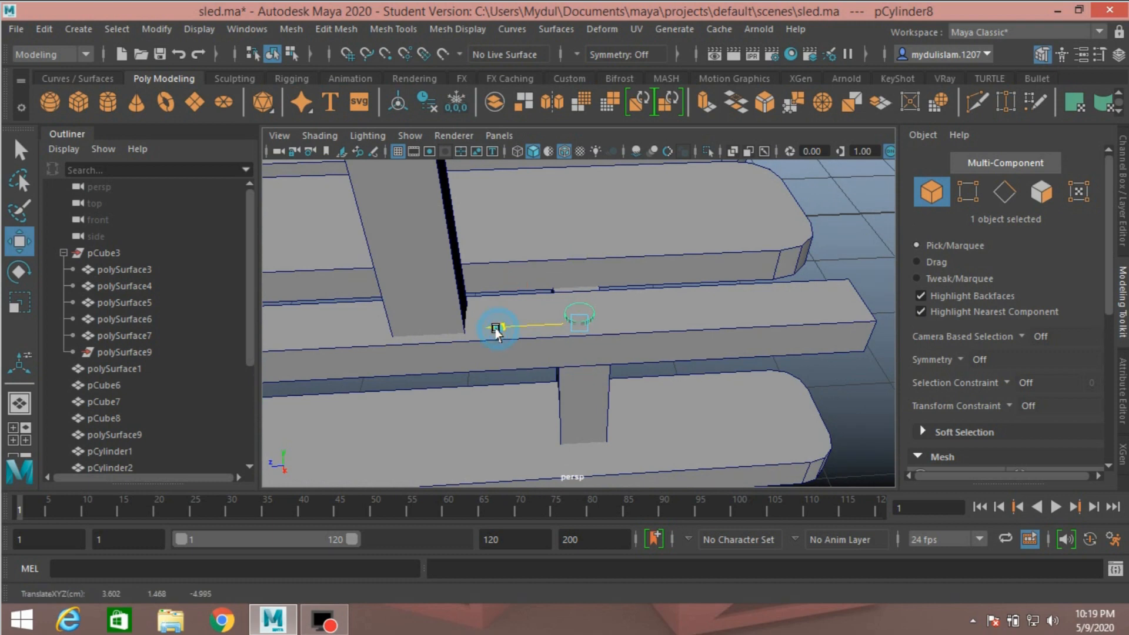
Examine the whole sled from several angles, including the posts, runner, strap and bolts.
scroll(500, 336, down, 10)
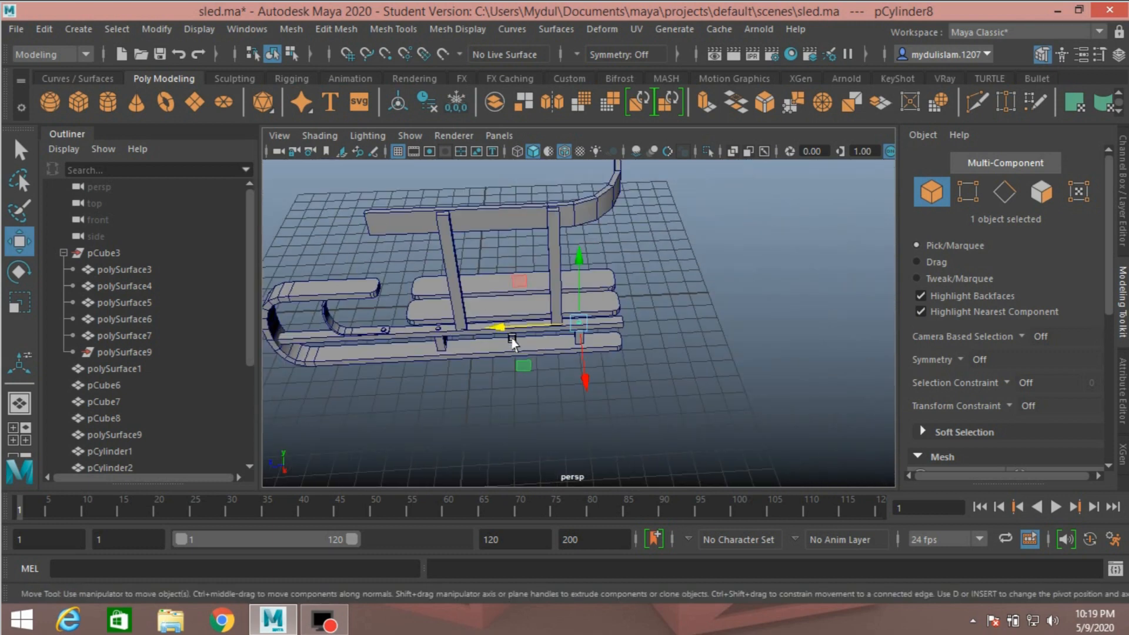
alt+drag(514, 357, 438, 383)
alt+middle_drag(460, 393, 523, 435)
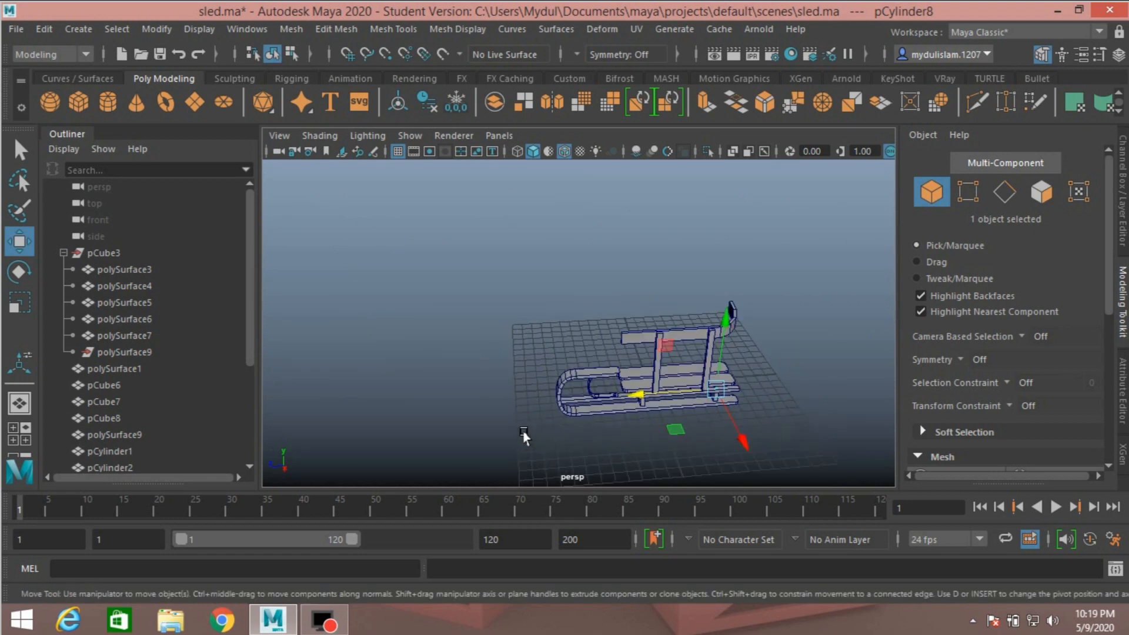
alt+middle_drag(619, 390, 544, 337)
scroll(545, 338, up, 6)
alt+drag(545, 338, 633, 304)
scroll(632, 304, down, 3)
alt+drag(580, 353, 547, 382)
Create a polygon pipe and move it along Z to about 8.756, in front of the runner's curled end.
click(80, 28)
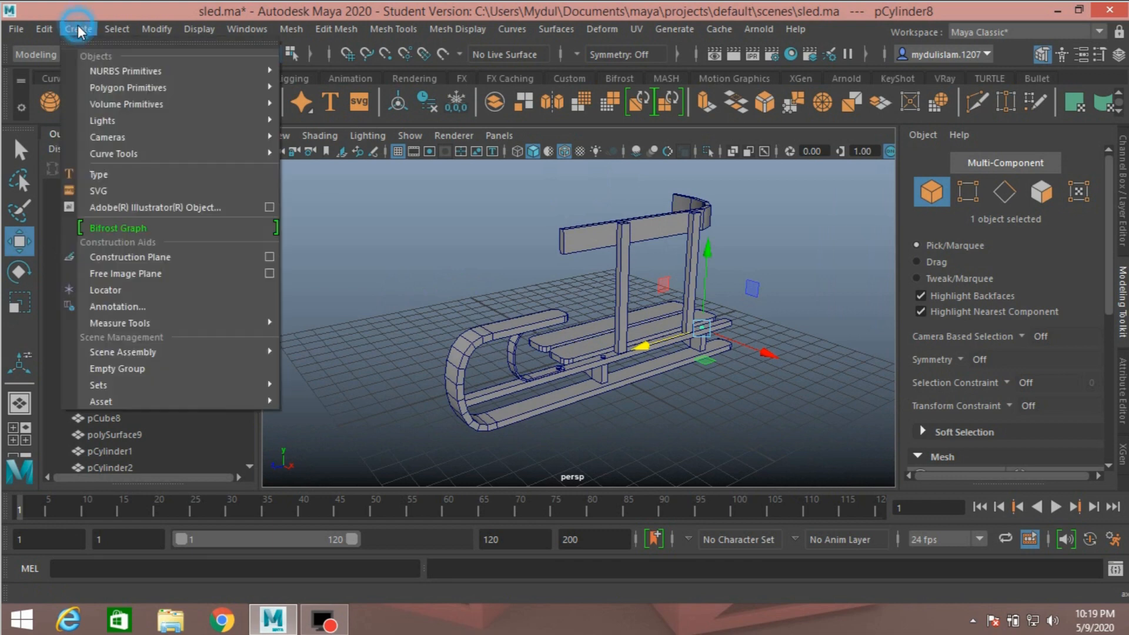
mouse_move(199, 102)
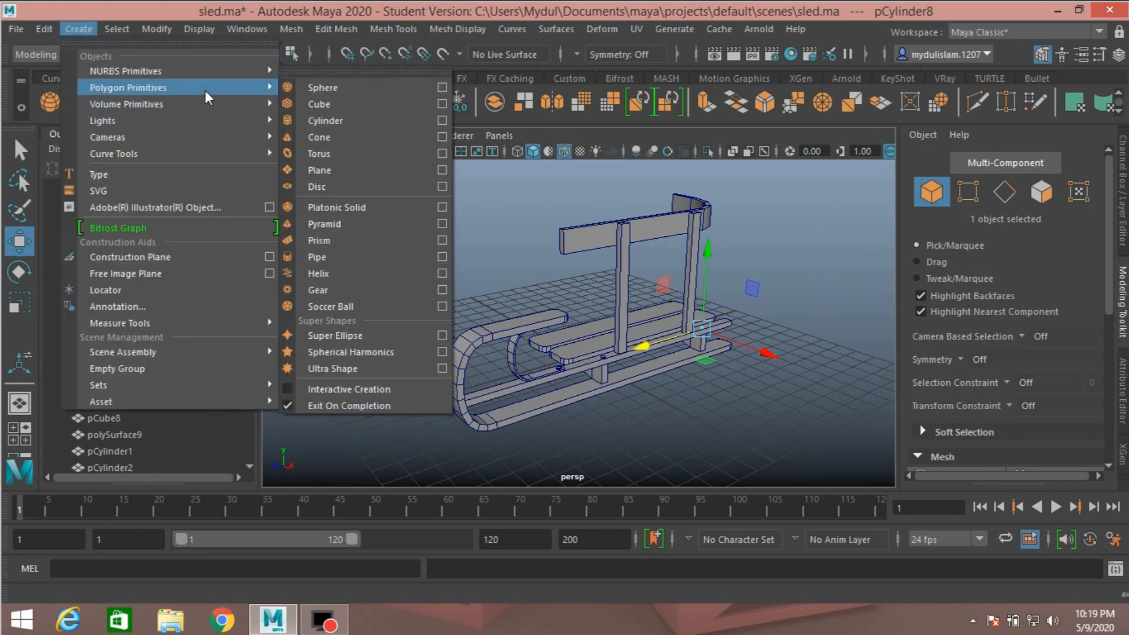
click(333, 259)
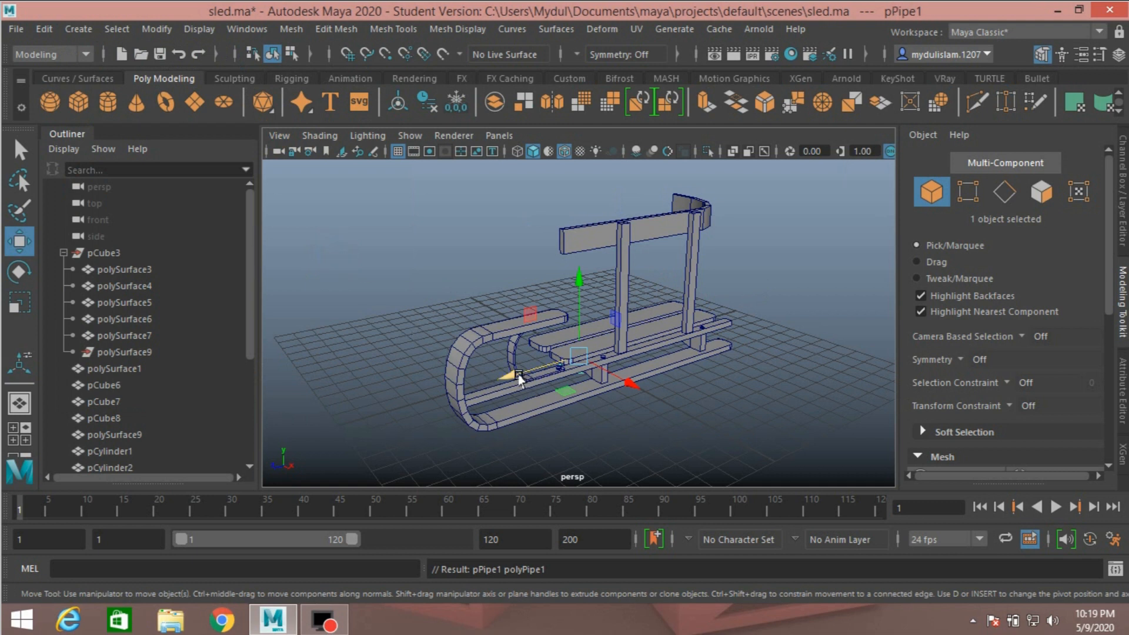
drag(519, 376, 331, 454)
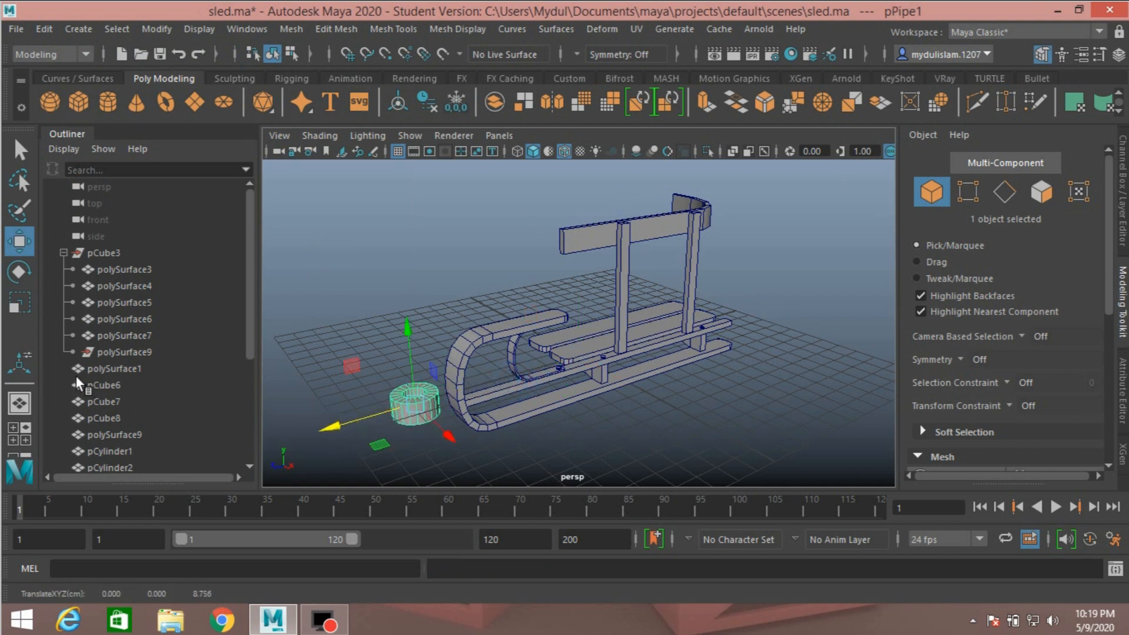
Scale the pipe down to about 0.588 in X and Z and flatten it to about 0.118 in Y.
click(19, 303)
drag(409, 340, 502, 464)
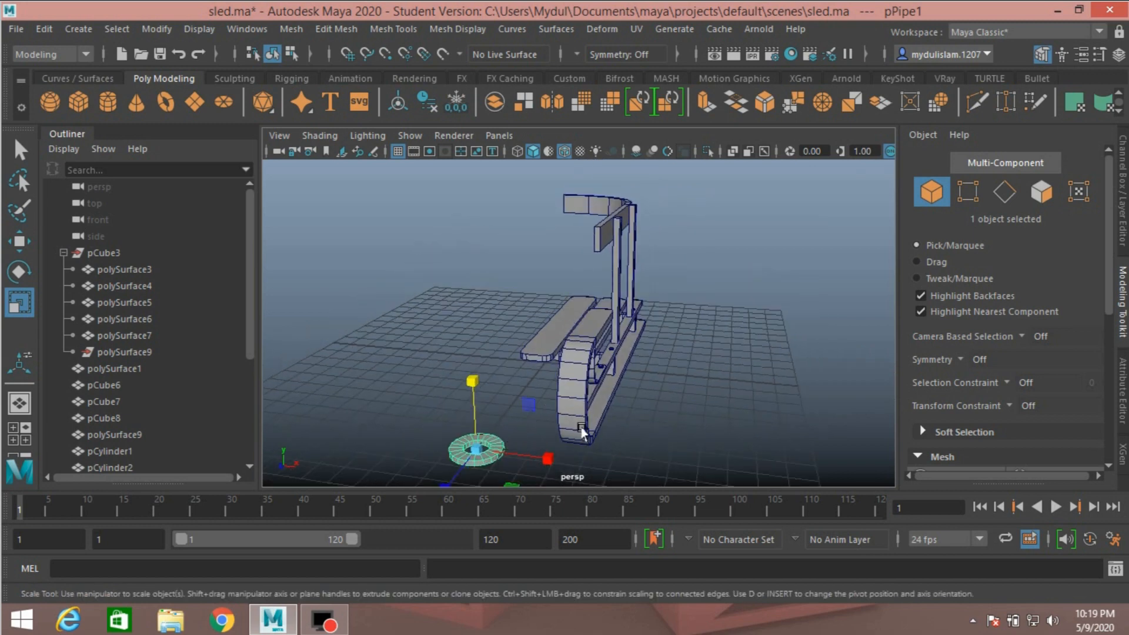
alt+drag(582, 434, 505, 398)
Set the pipe's thickness to 0.1 in its construction inputs to make a thin ring.
click(1121, 217)
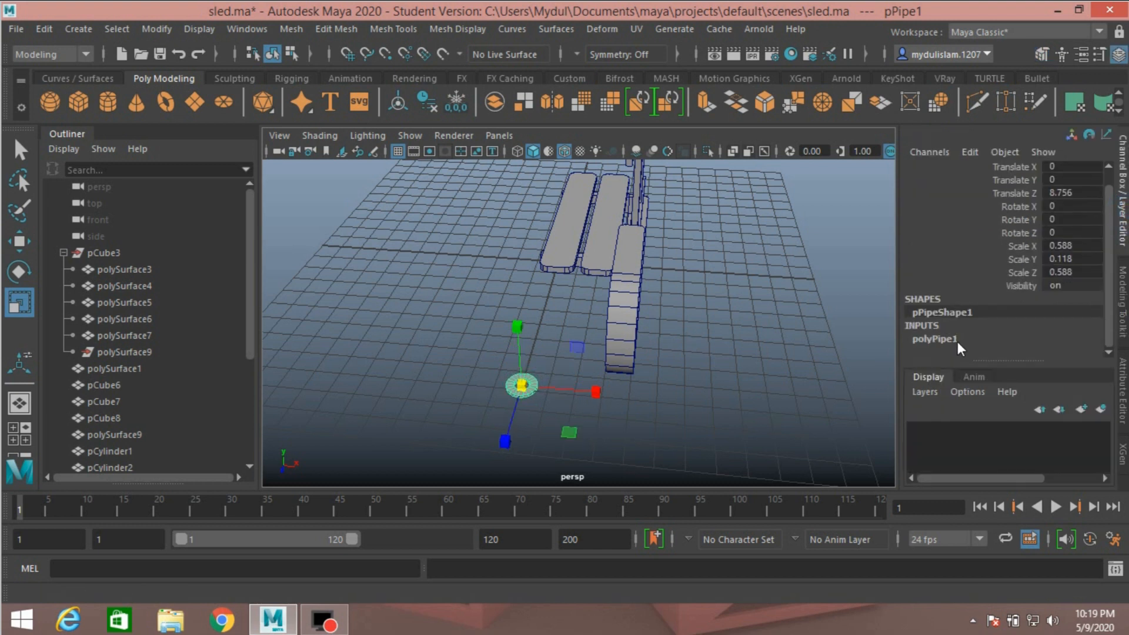
click(950, 338)
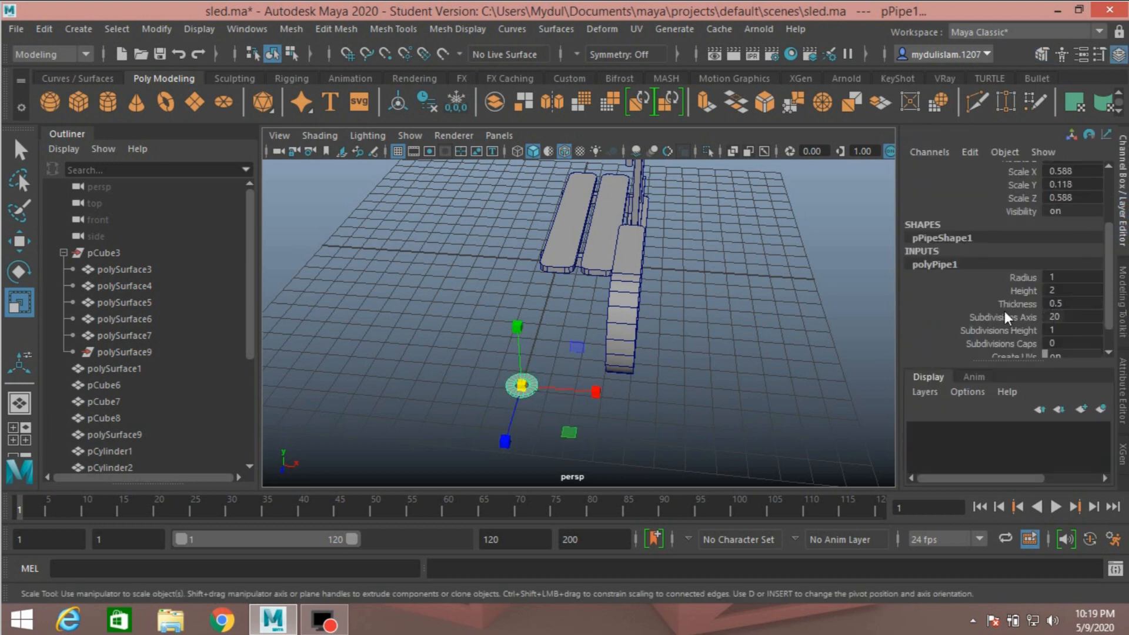
double_click(1058, 303)
text(.1)
key(Return)
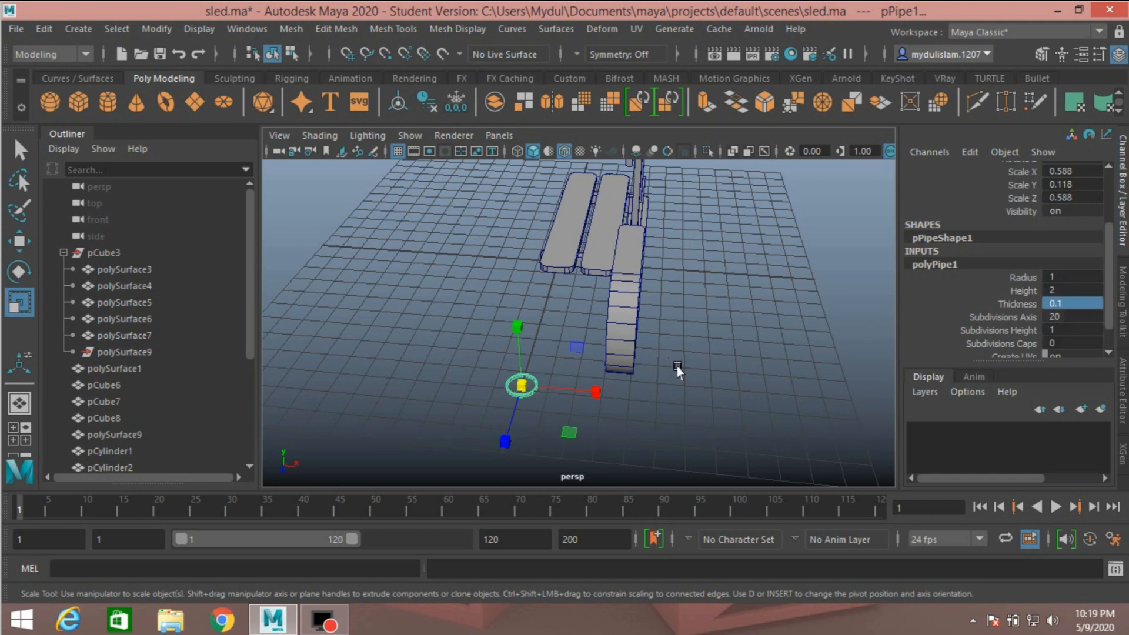
Move the ring to about 3.417 in X and 1.439 in Y, in line with the runner and side rail.
alt+drag(677, 369, 594, 353)
click(20, 241)
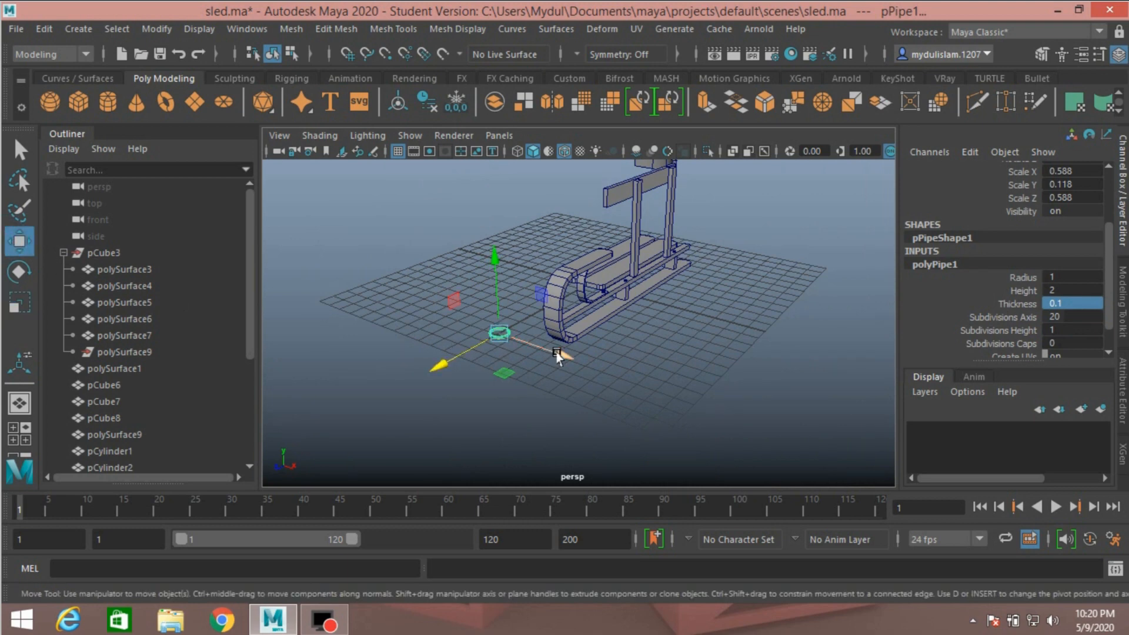
key(space)
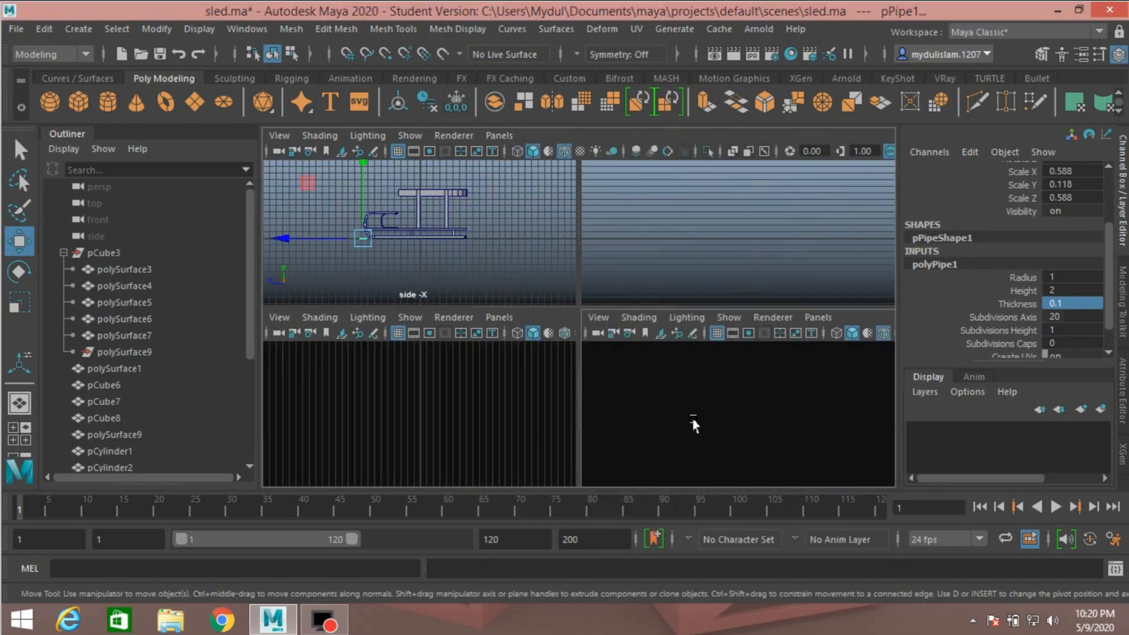
key(space)
drag(453, 283, 462, 260)
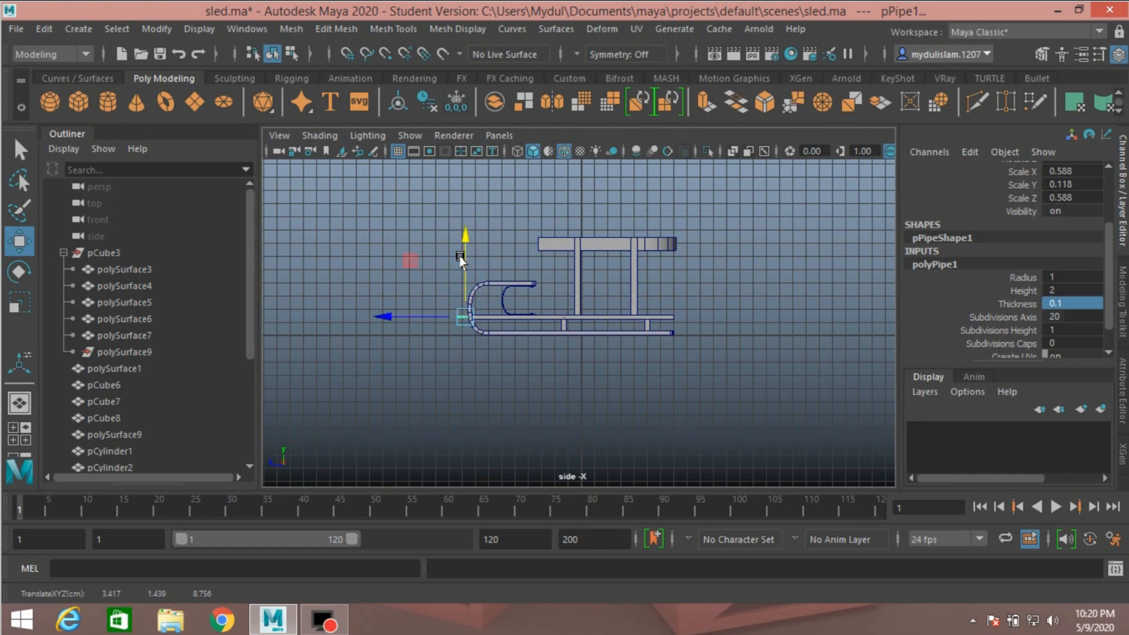
Rotate the ring upright in the side view and set its Z rotation to exactly 90 degrees.
key(f)
scroll(504, 315, down, 5)
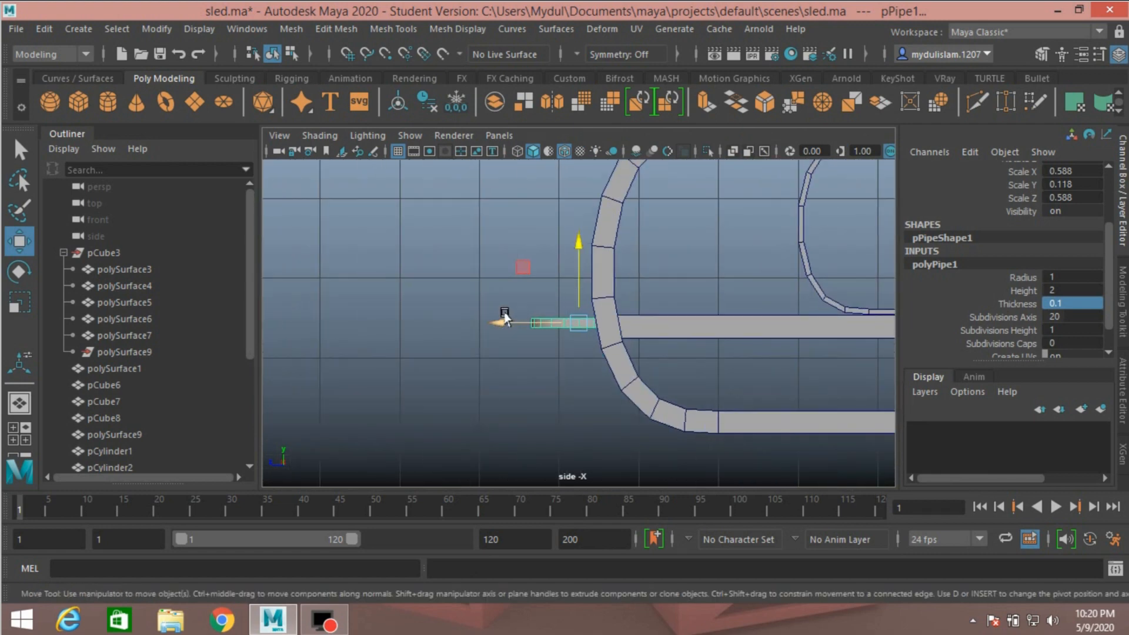
scroll(504, 315, up, 2)
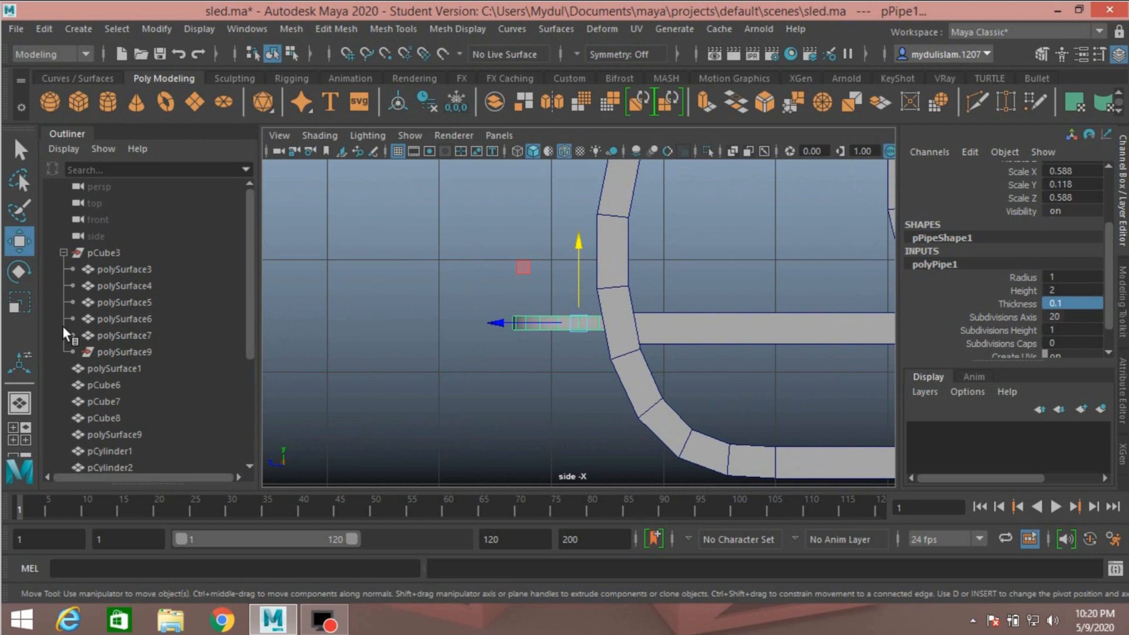
click(19, 271)
drag(579, 307, 579, 393)
scroll(1102, 230, up, 3)
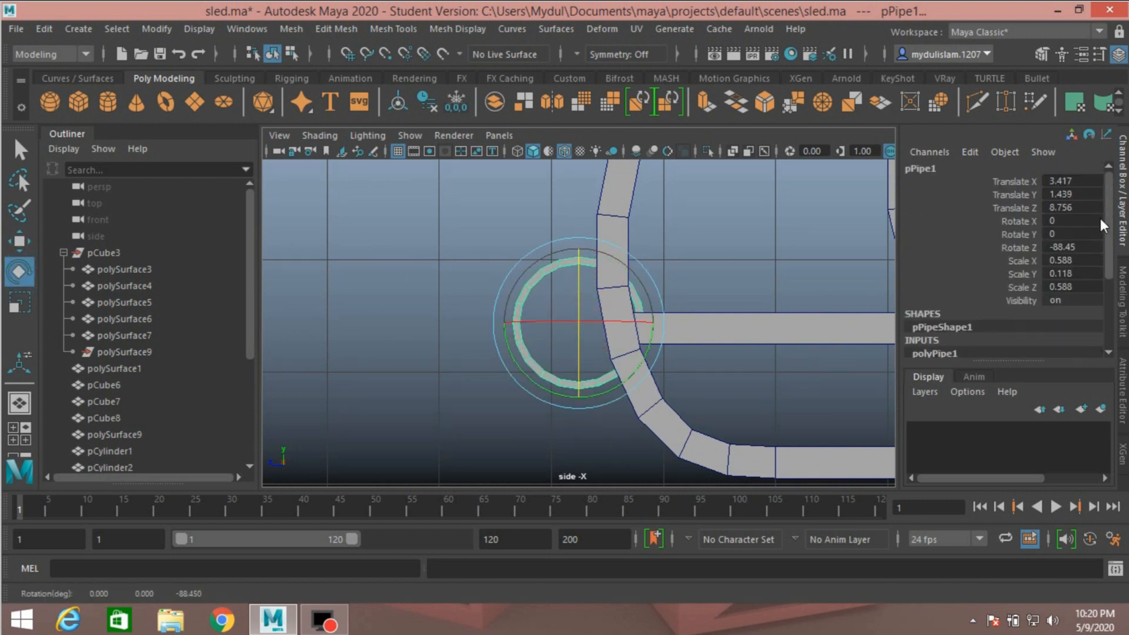
double_click(1079, 248)
key(Return)
Scale the ring down uniformly to about 0.207 in X and Z and 0.042 in Y.
key(space)
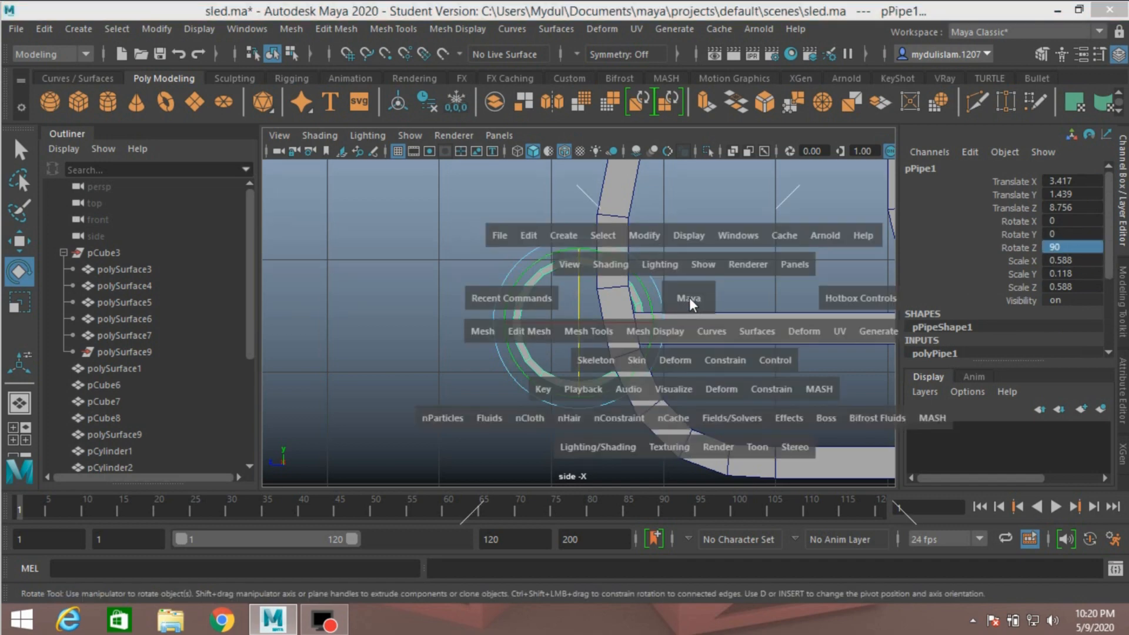
key(space)
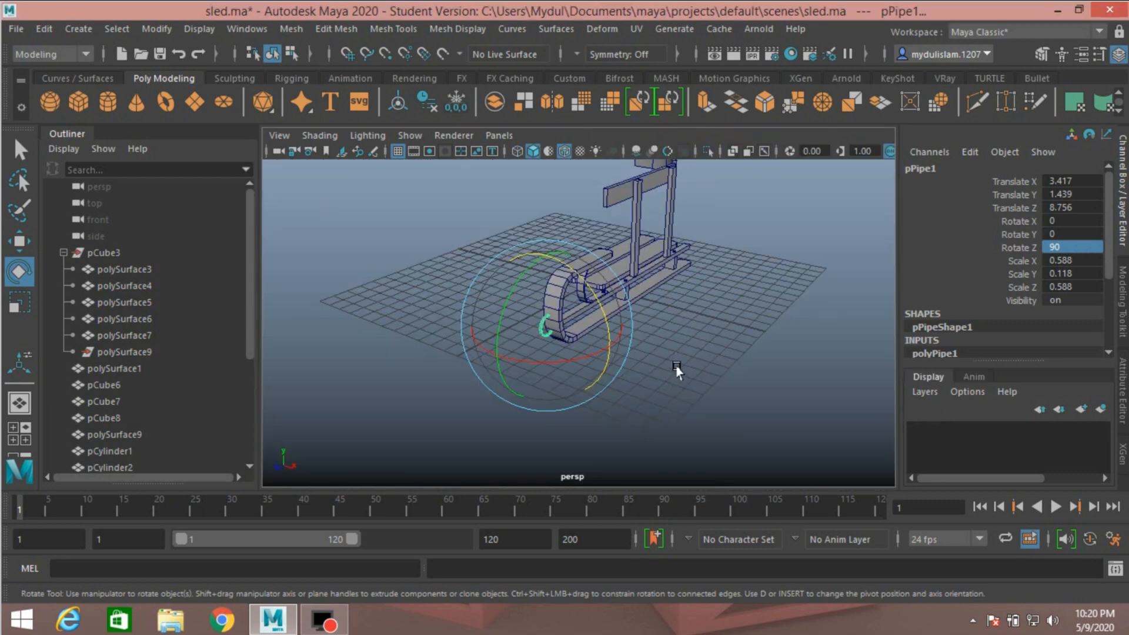
alt+drag(722, 361, 642, 365)
scroll(642, 365, up, 5)
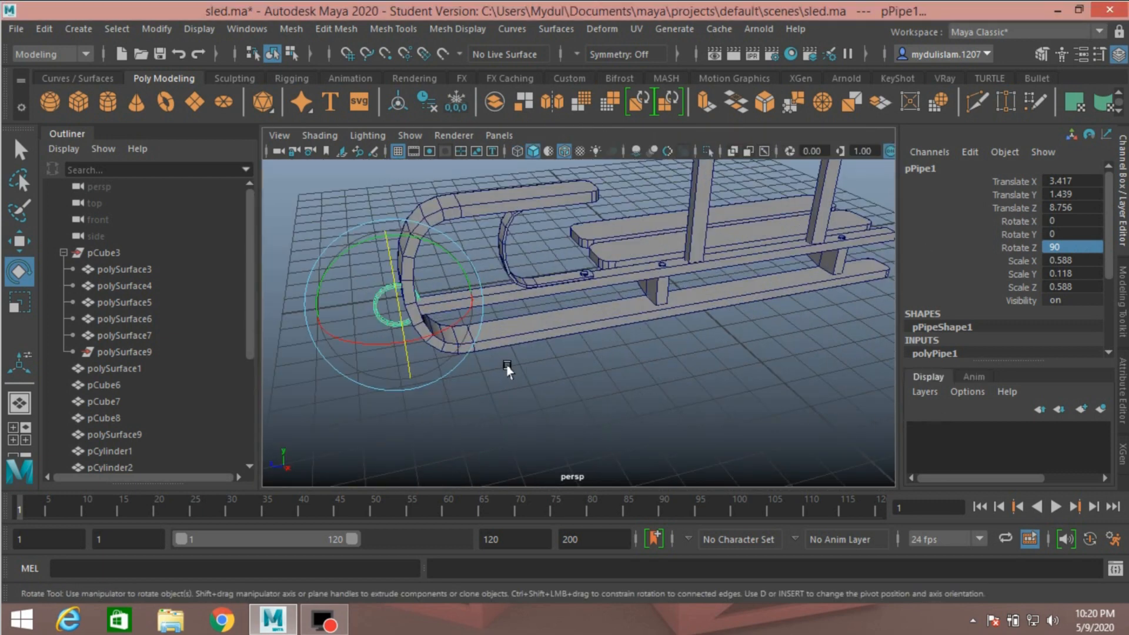
key(f)
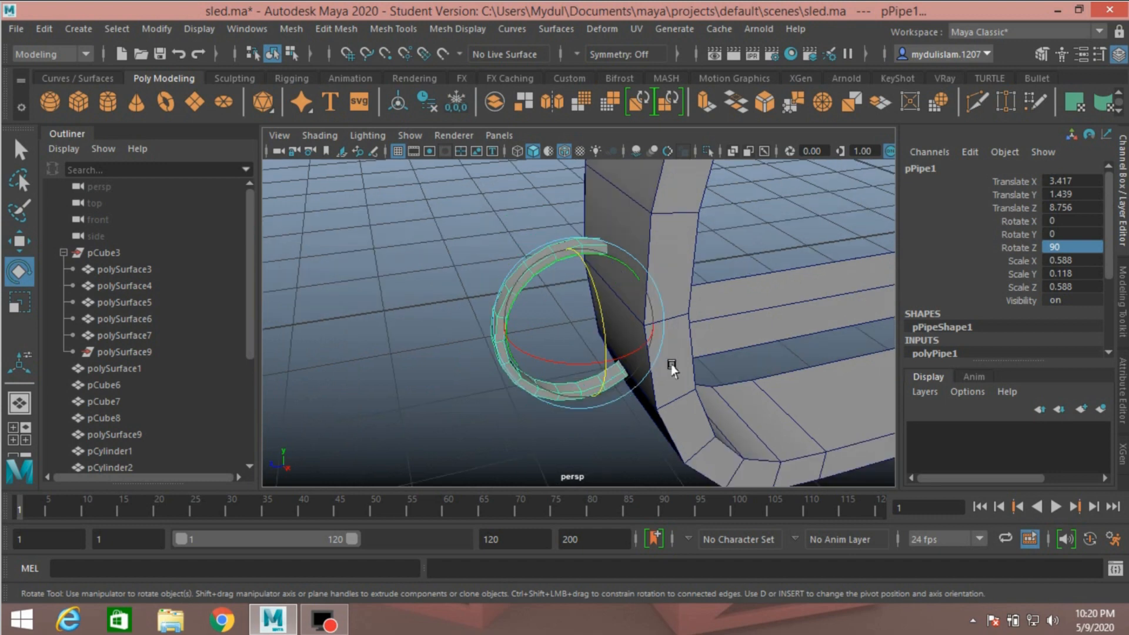
alt+drag(676, 364, 650, 322)
click(21, 298)
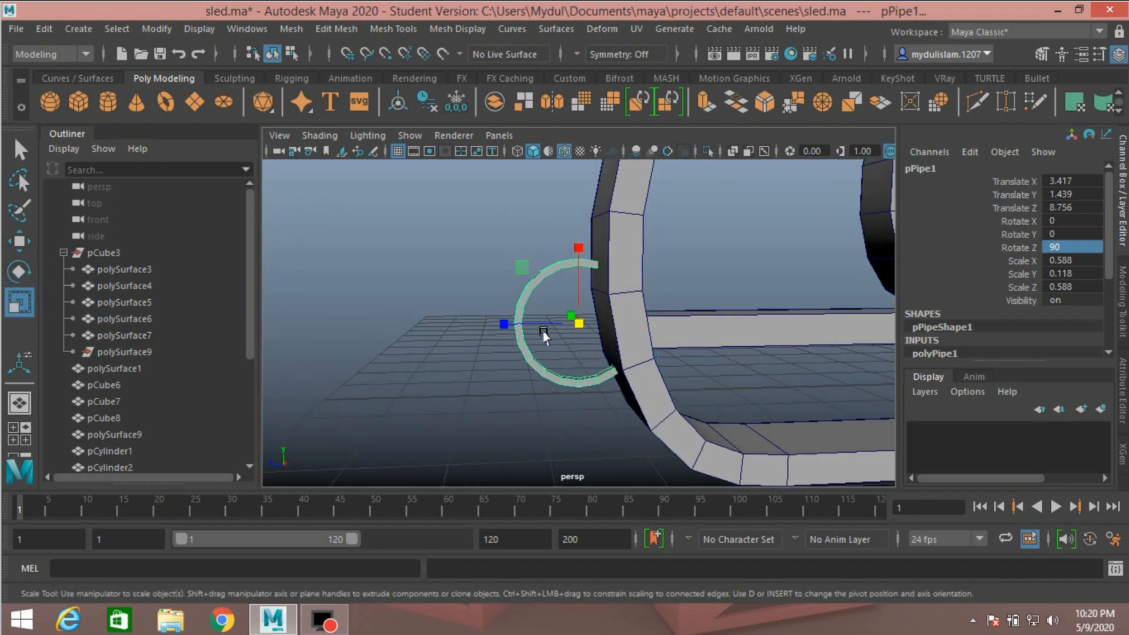
drag(578, 325, 418, 422)
Shift the ring along X to about 3.569 in the top view to centre it on the runner's width.
key(space)
key(space)
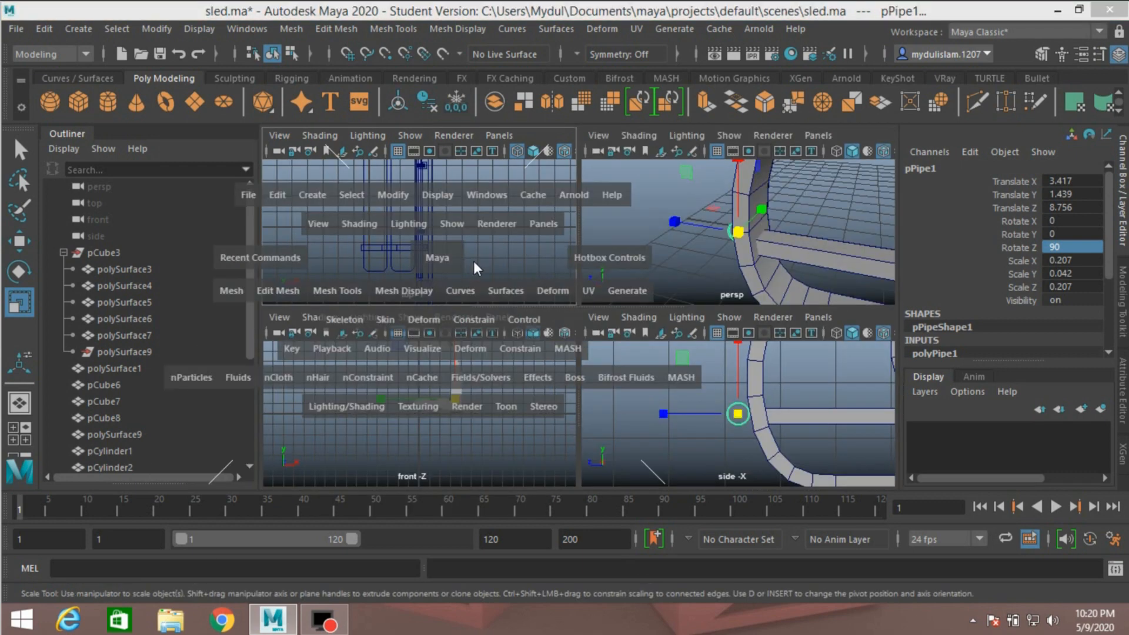
key(f)
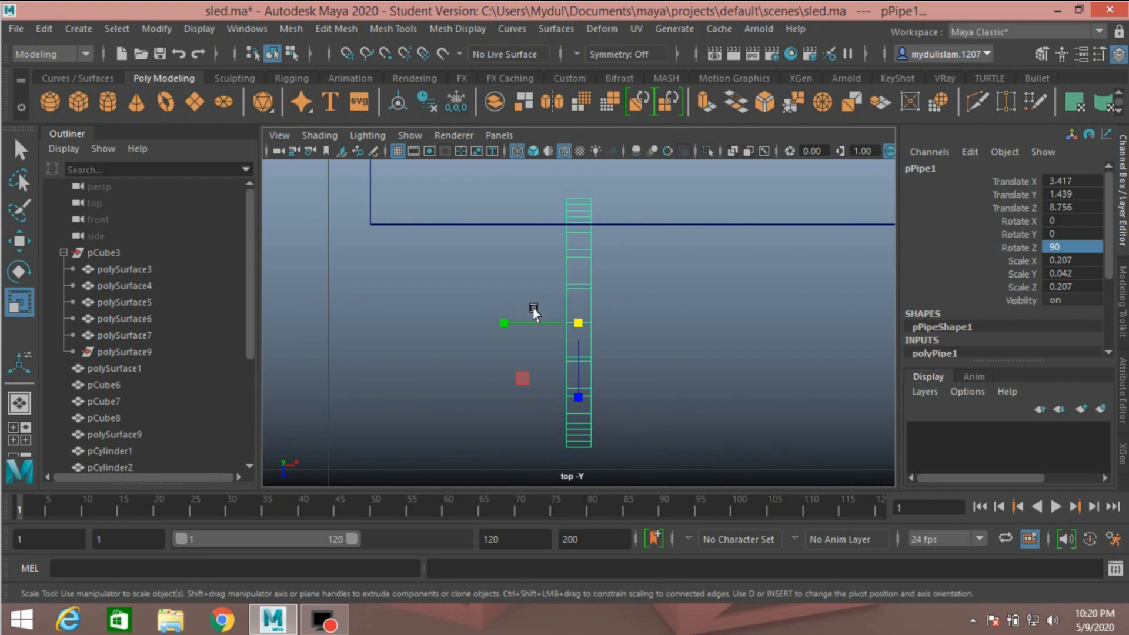
scroll(533, 312, down, 10)
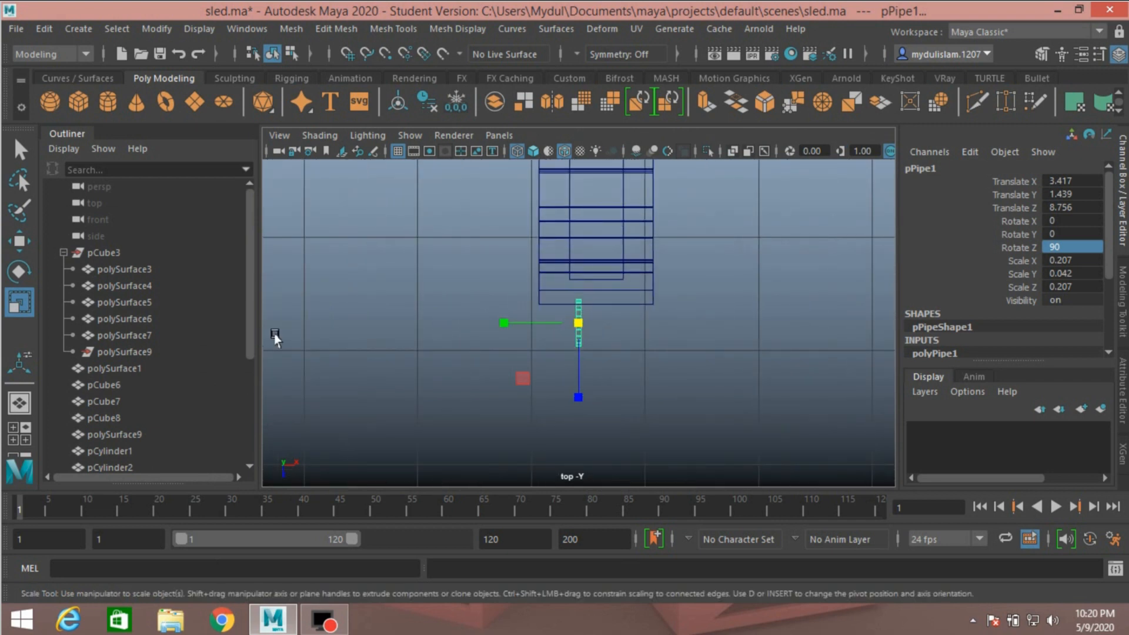
click(20, 241)
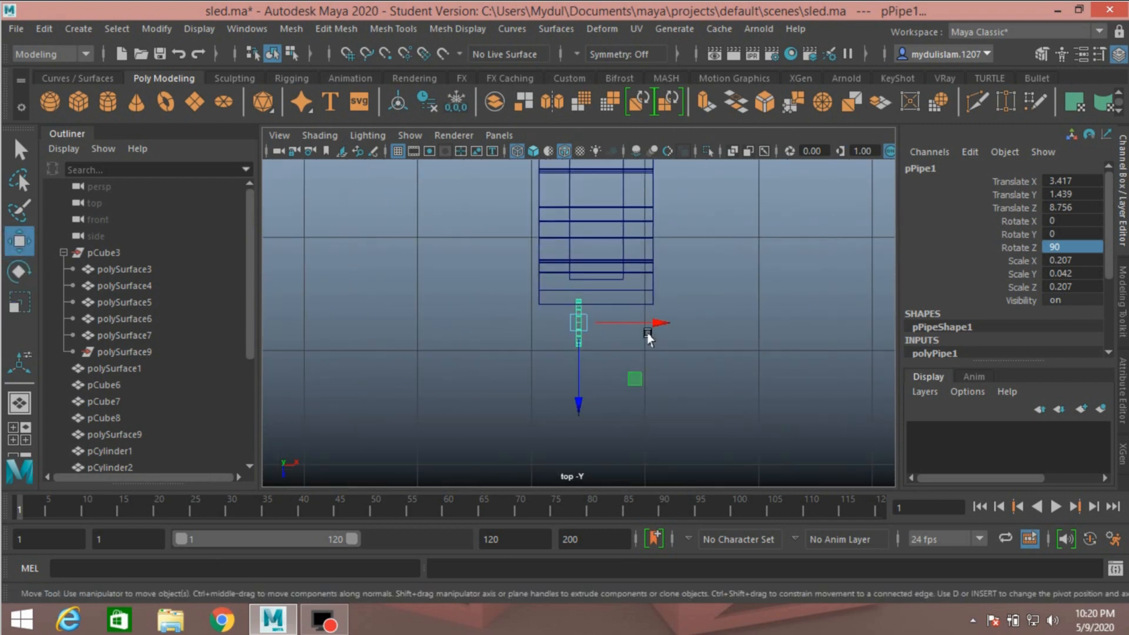
drag(650, 331, 668, 334)
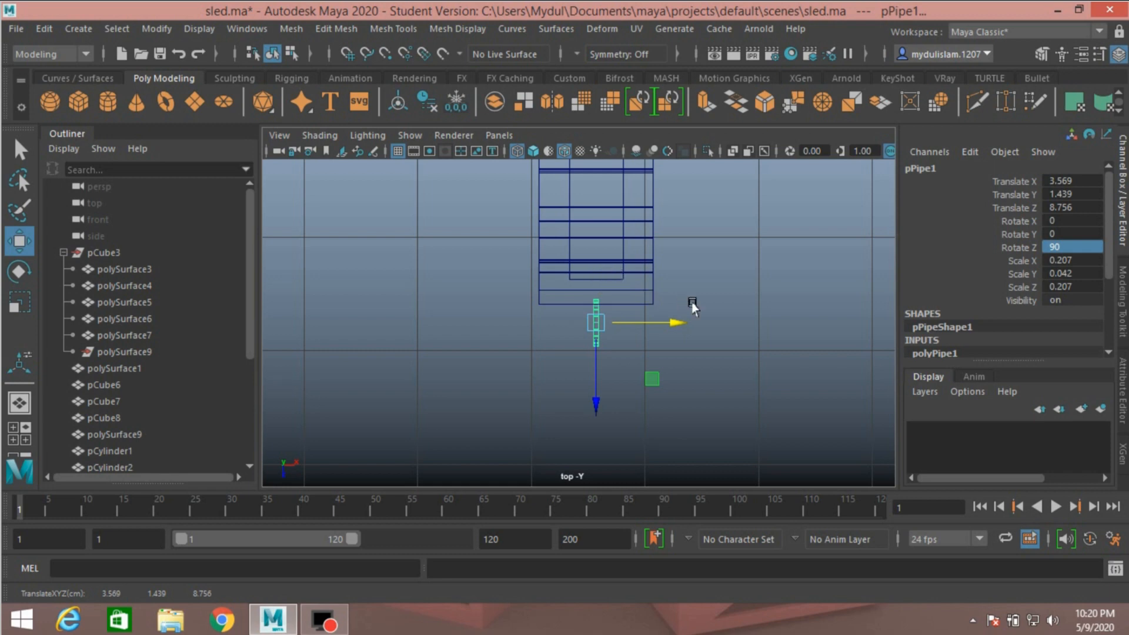
Nudge the ring along Z to about 8.748, close to the front face of the runner's curve.
key(space)
key(space)
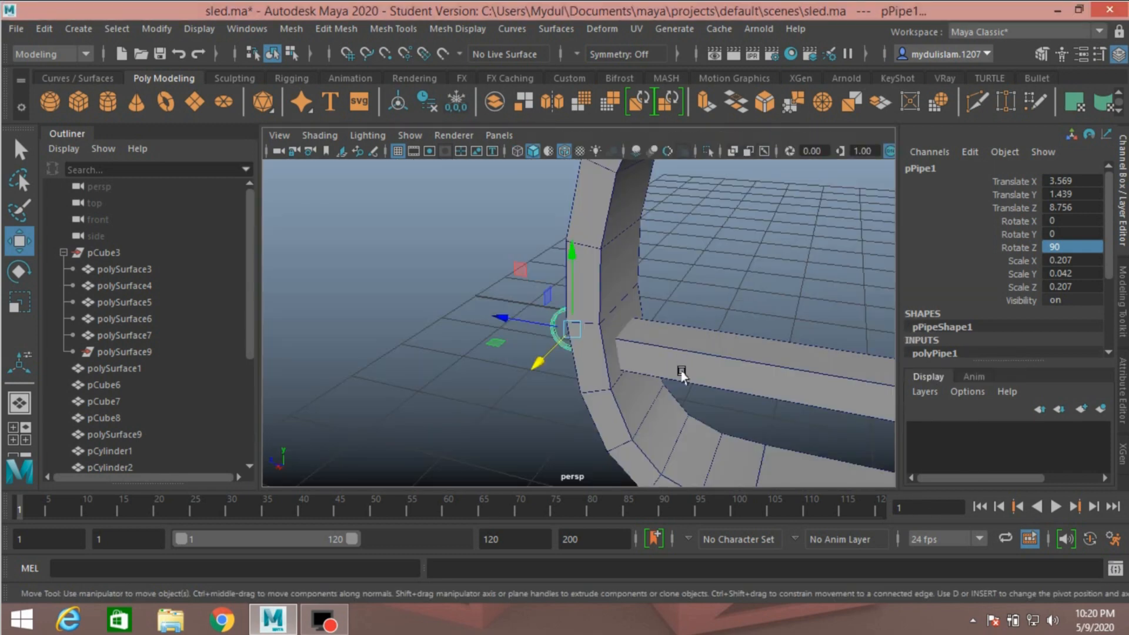
alt+drag(685, 369, 726, 365)
scroll(726, 365, up, 4)
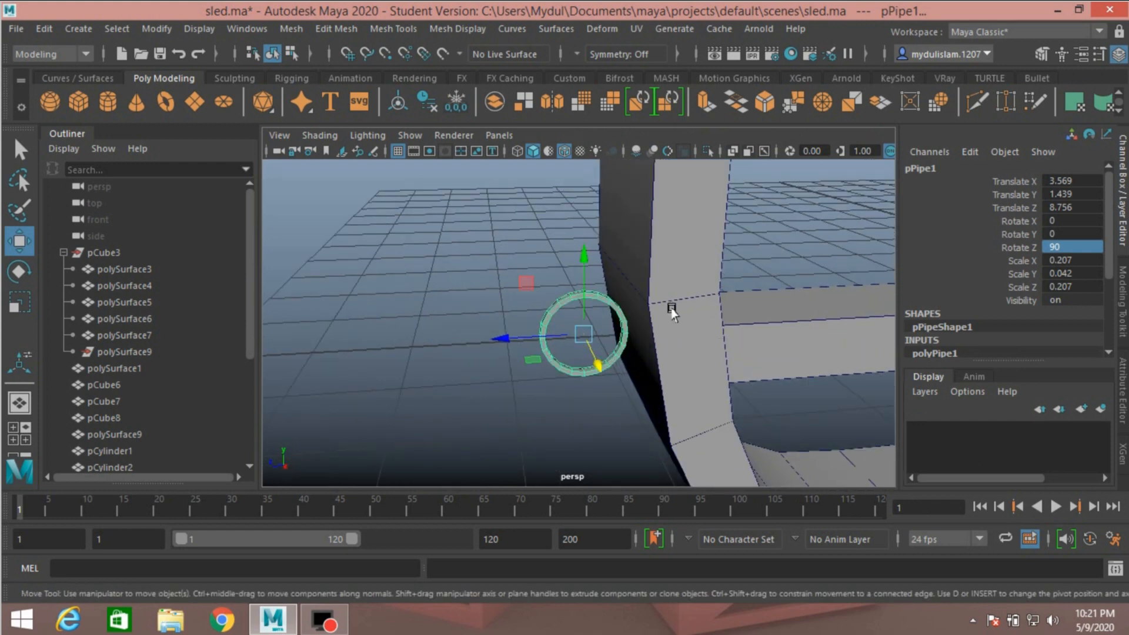
alt+drag(656, 286, 650, 262)
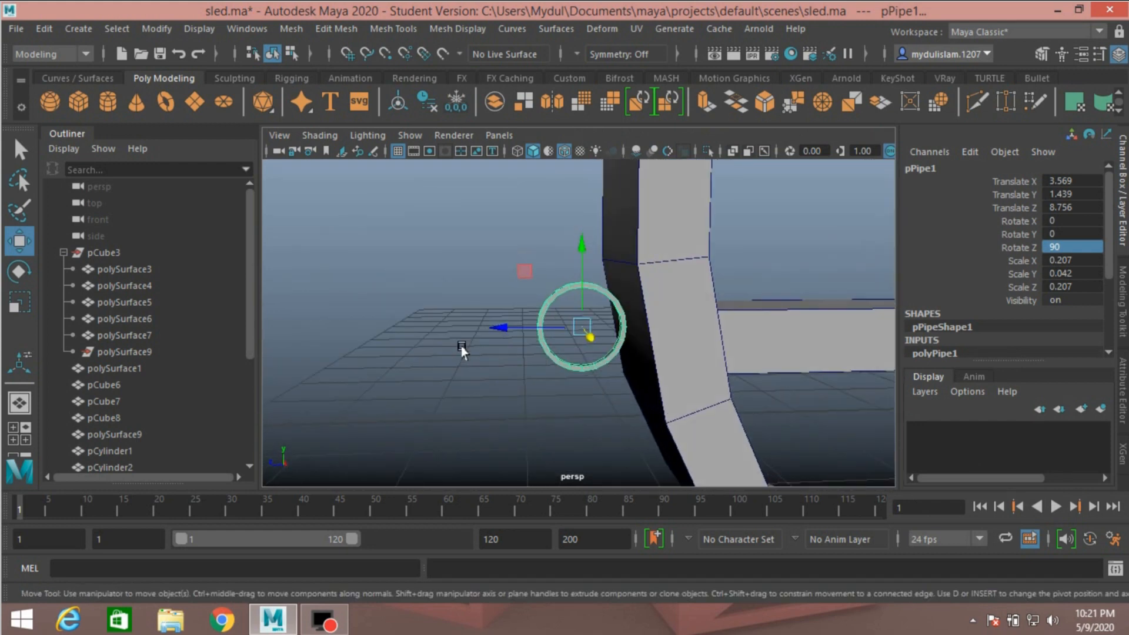
drag(485, 331, 678, 371)
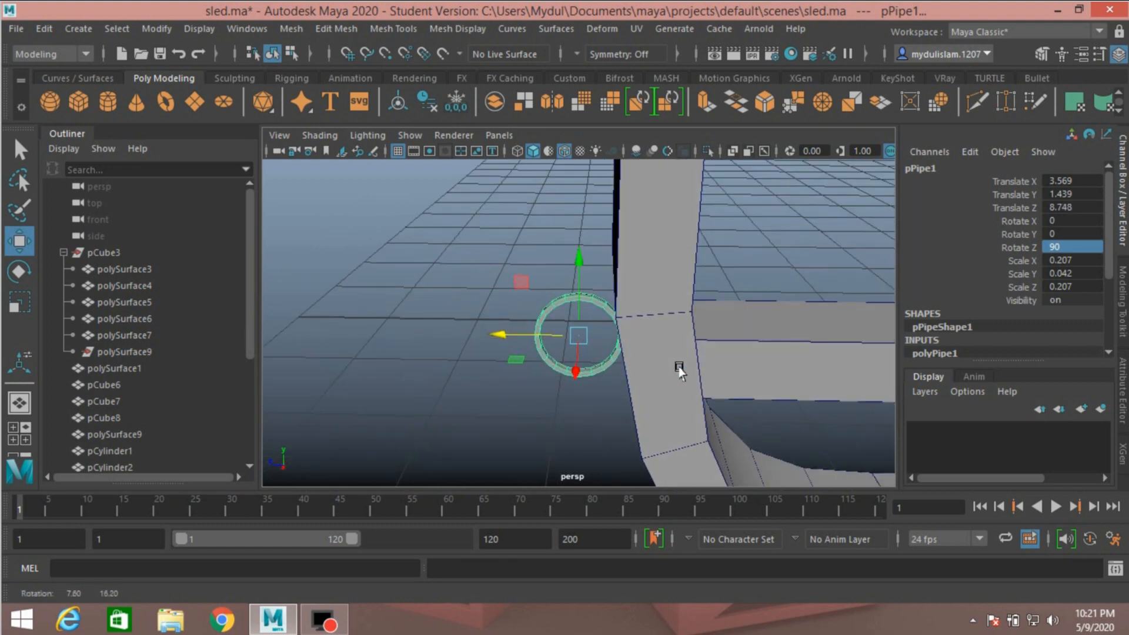
Freeze the ring's transformations and move it about 0.58 along Z, clear of the runner.
click(158, 30)
click(188, 101)
alt+drag(535, 262, 554, 251)
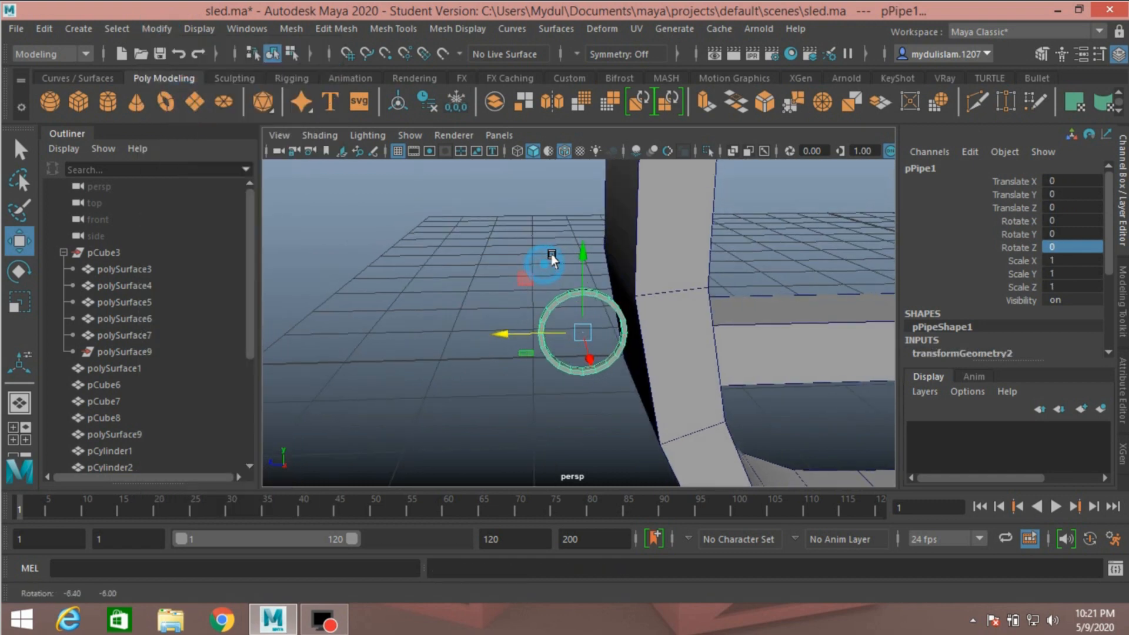
mouse_move(504, 330)
mouse_down()
mouse_move(372, 339)
mouse_move(527, 345)
mouse_move(512, 328)
mouse_move(519, 335)
mouse_up()
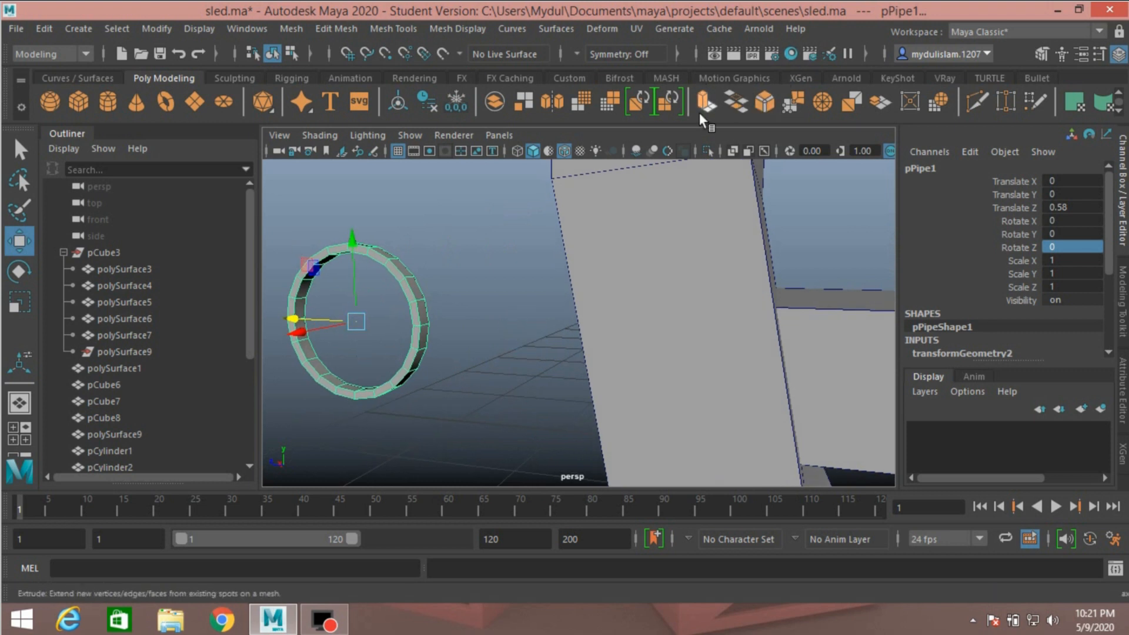
Extrude the ring's outer face nearest the runner and pull it along Z into a short straight stem pointing at the runner.
click(1040, 54)
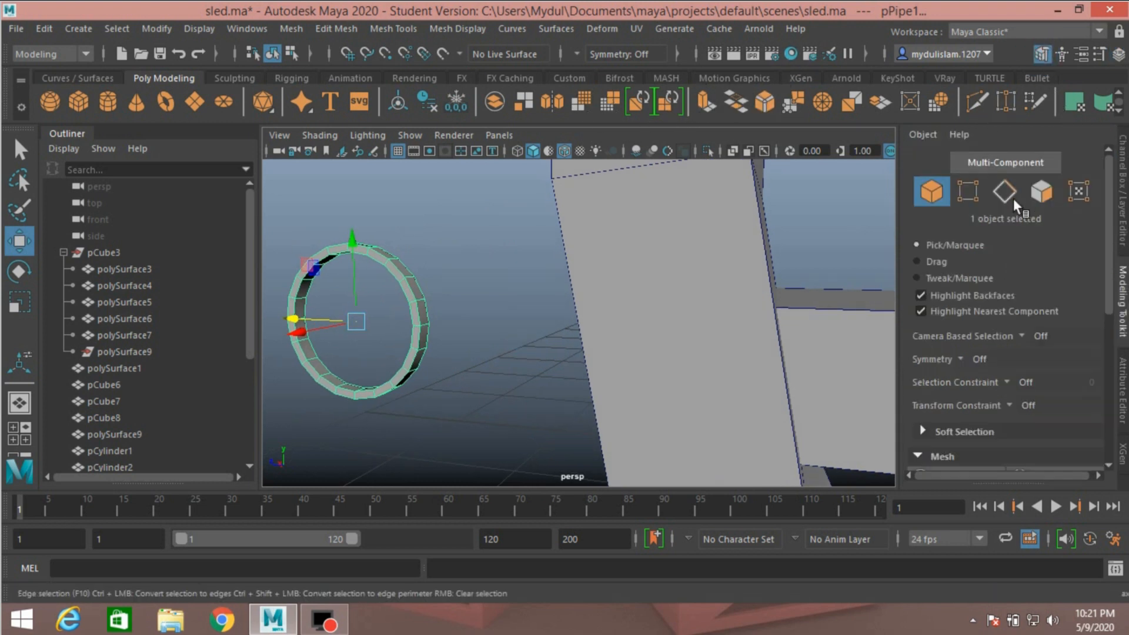
click(1033, 194)
alt+drag(553, 311, 582, 307)
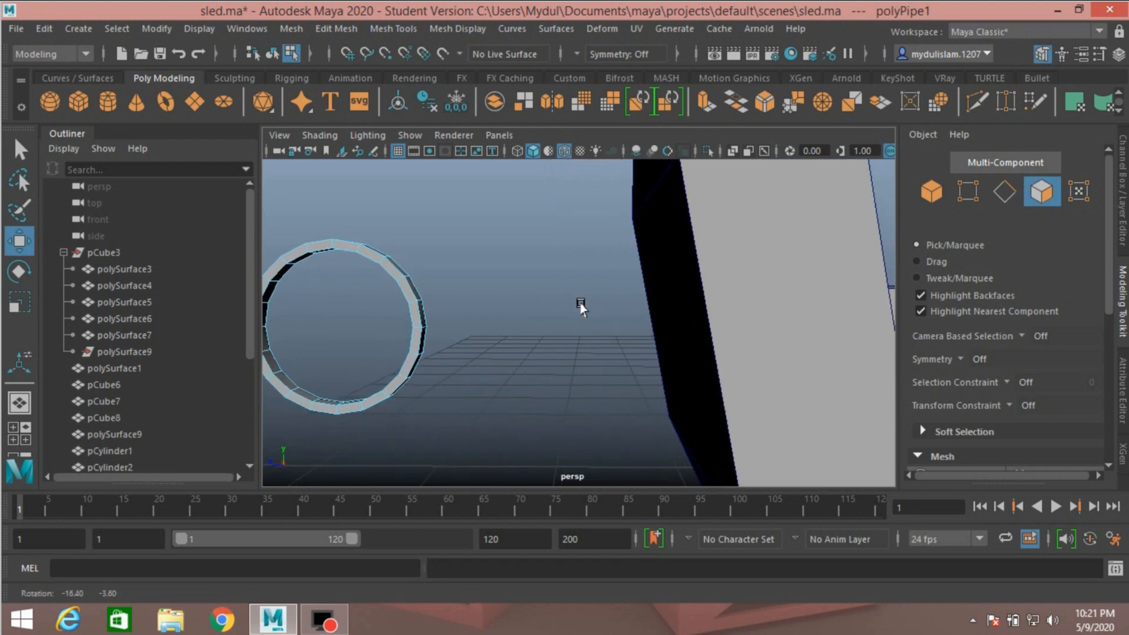
alt+drag(500, 321, 441, 338)
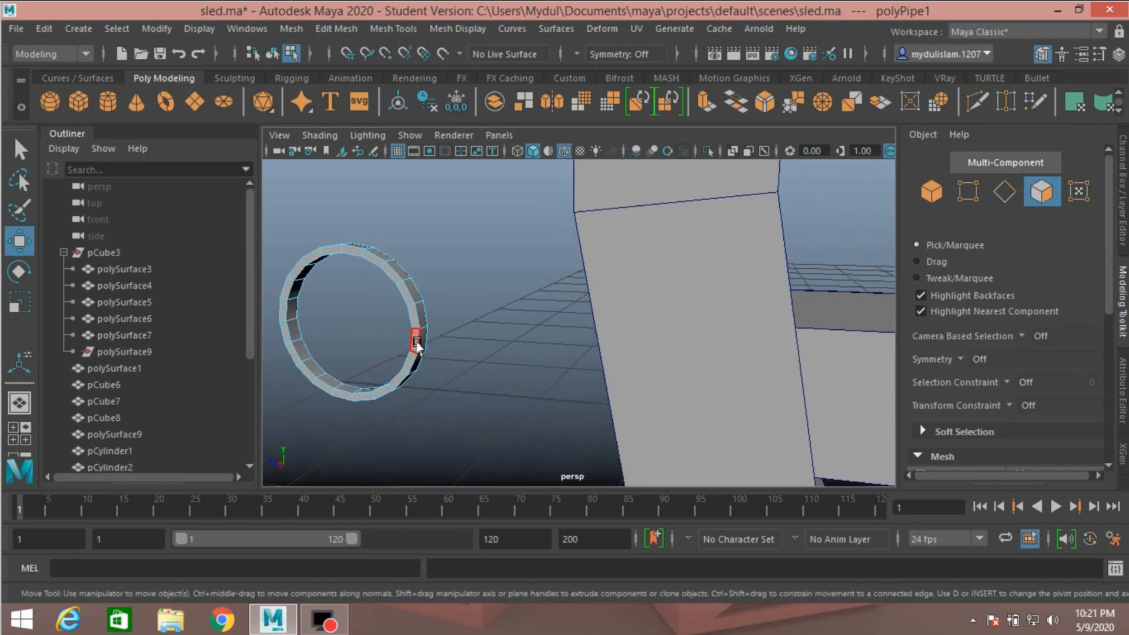
click(421, 345)
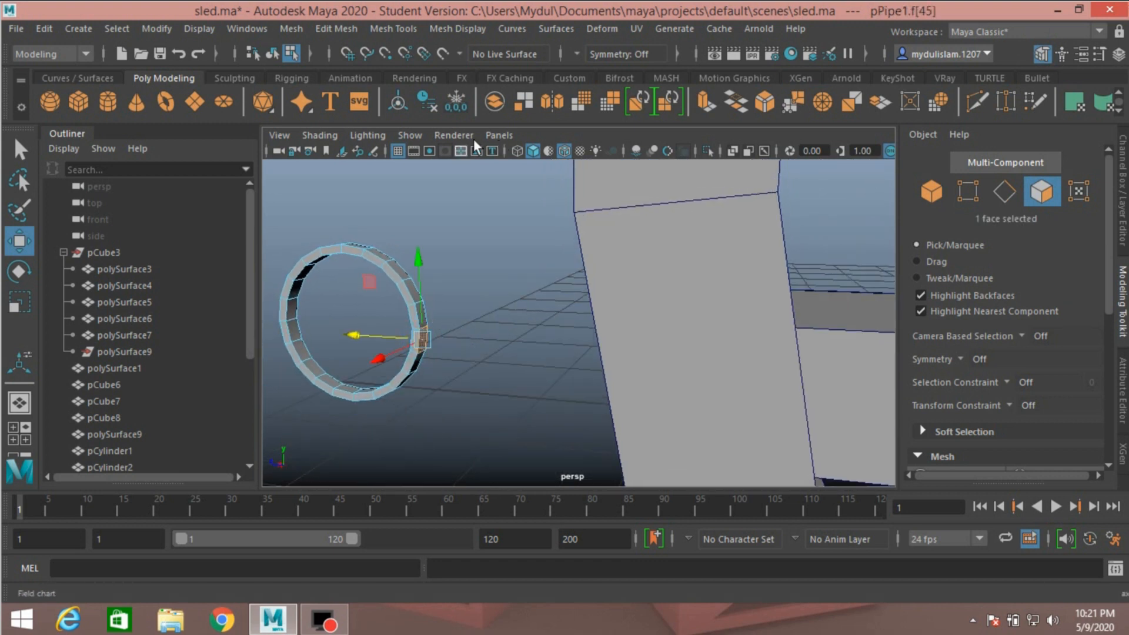
click(335, 28)
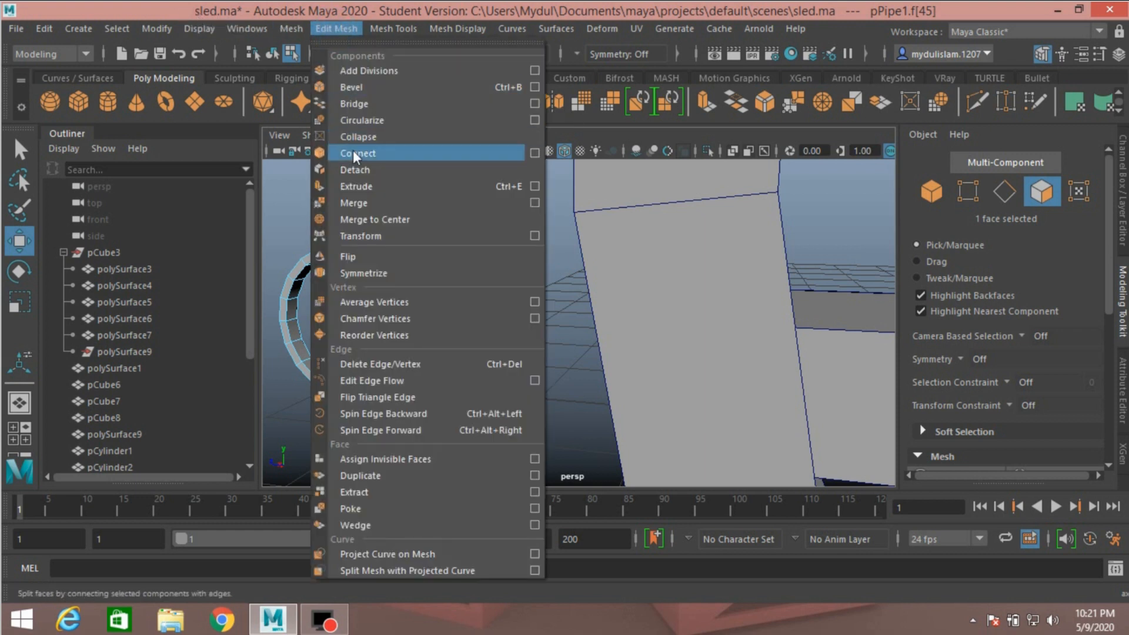
click(375, 186)
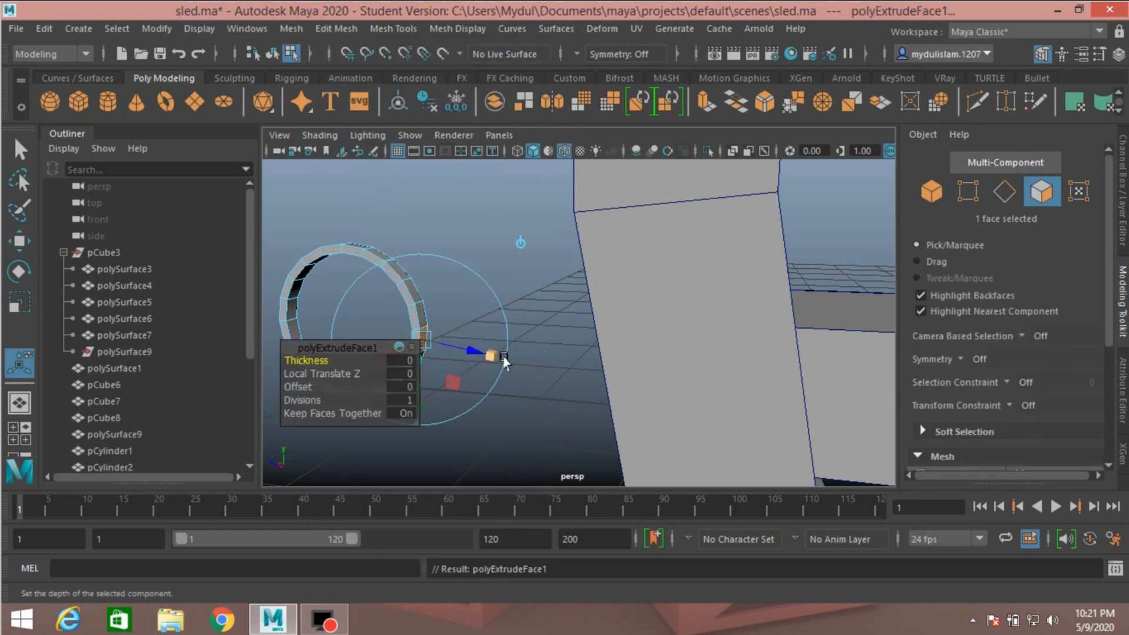
click(18, 243)
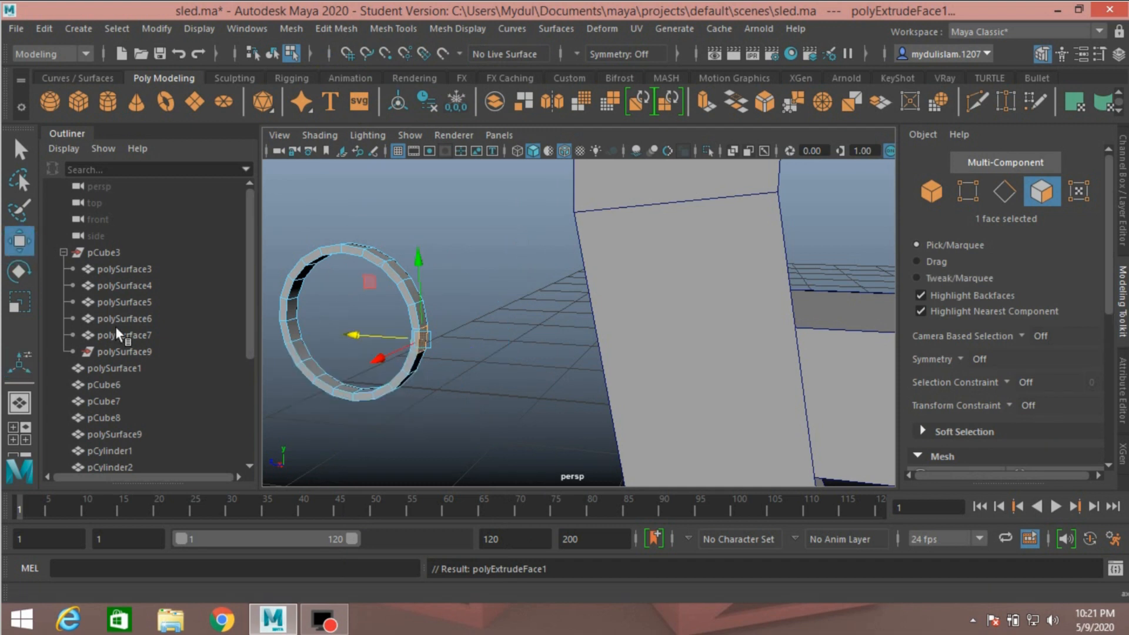
drag(355, 332, 443, 344)
alt+drag(516, 362, 532, 393)
click(21, 302)
drag(453, 356, 539, 372)
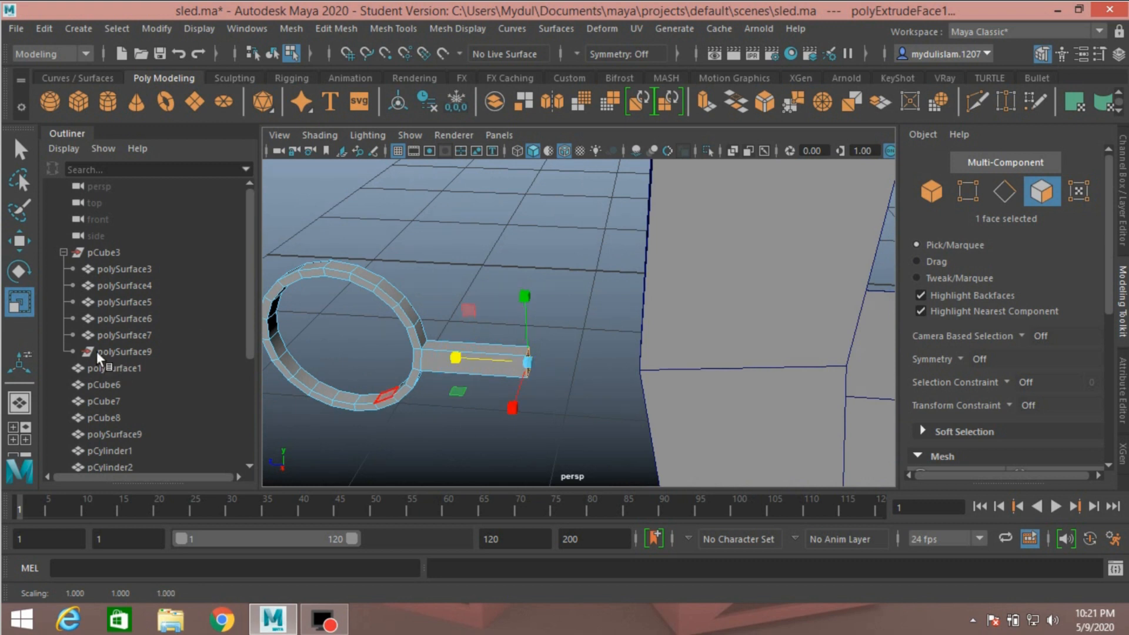
click(30, 250)
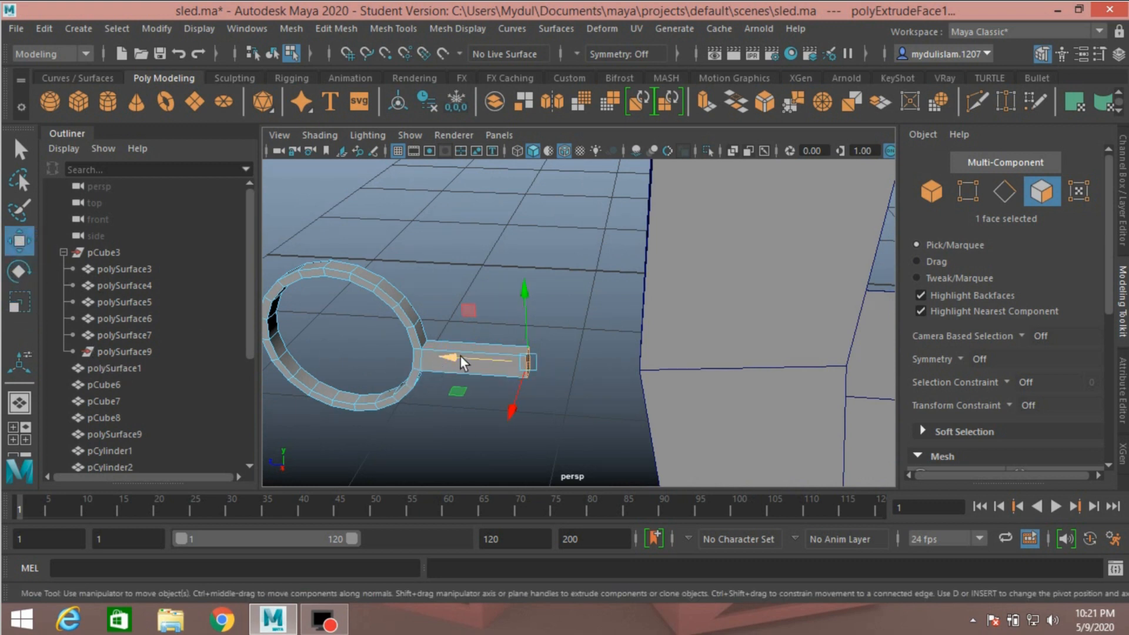
Return the ring to object mode and set its Translate Z to 0 so the stem sinks into the runner.
click(930, 191)
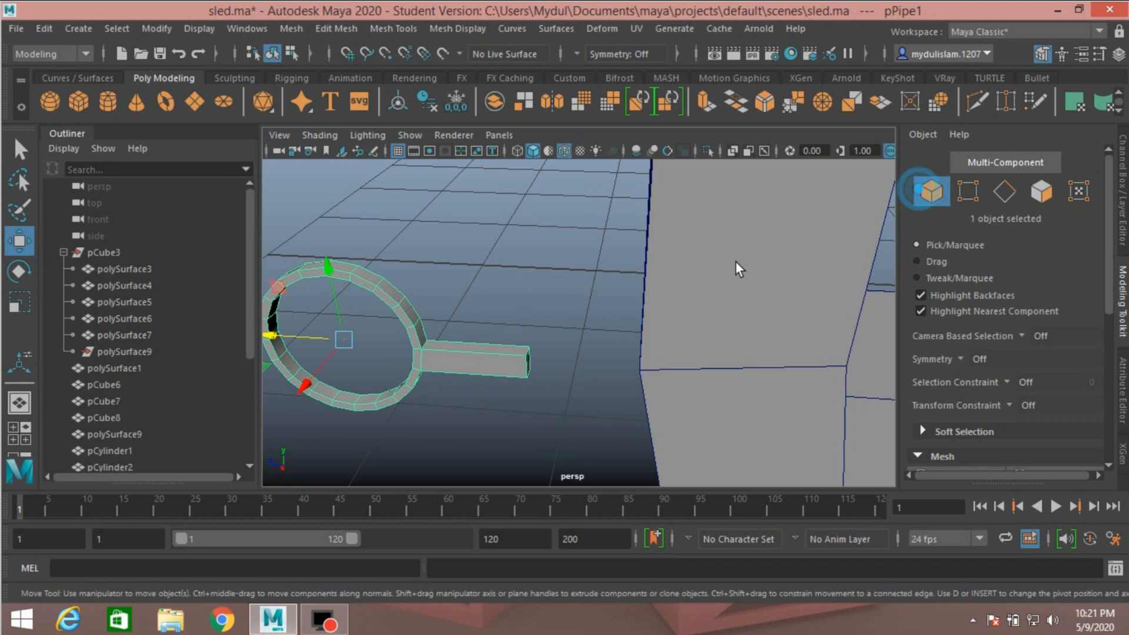
click(1122, 189)
double_click(1073, 208)
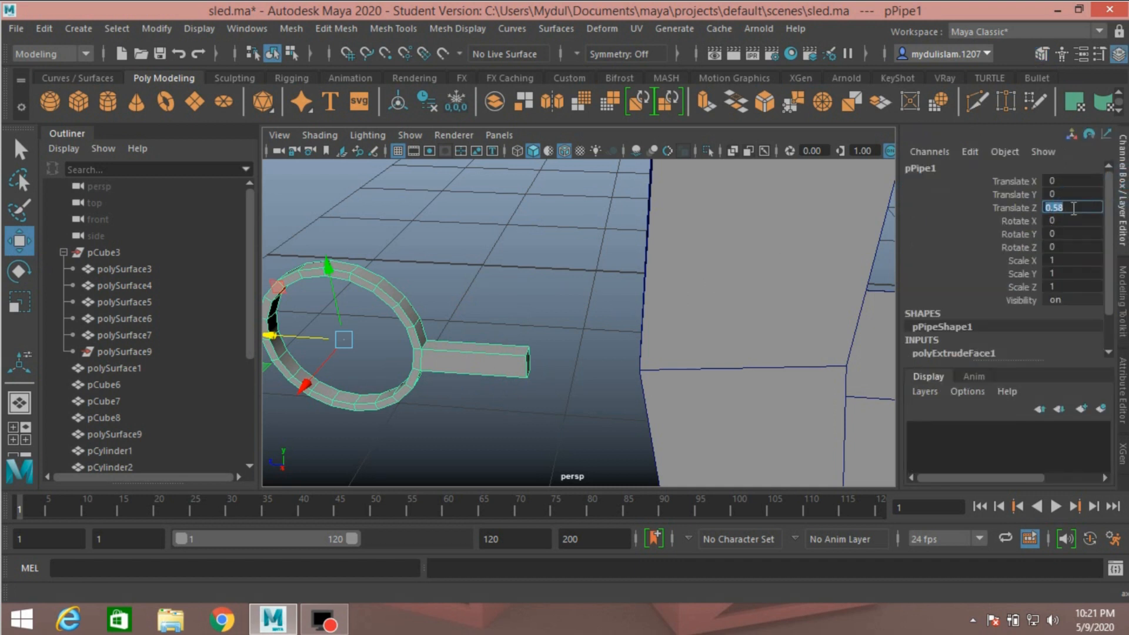
text(0)
key(Return)
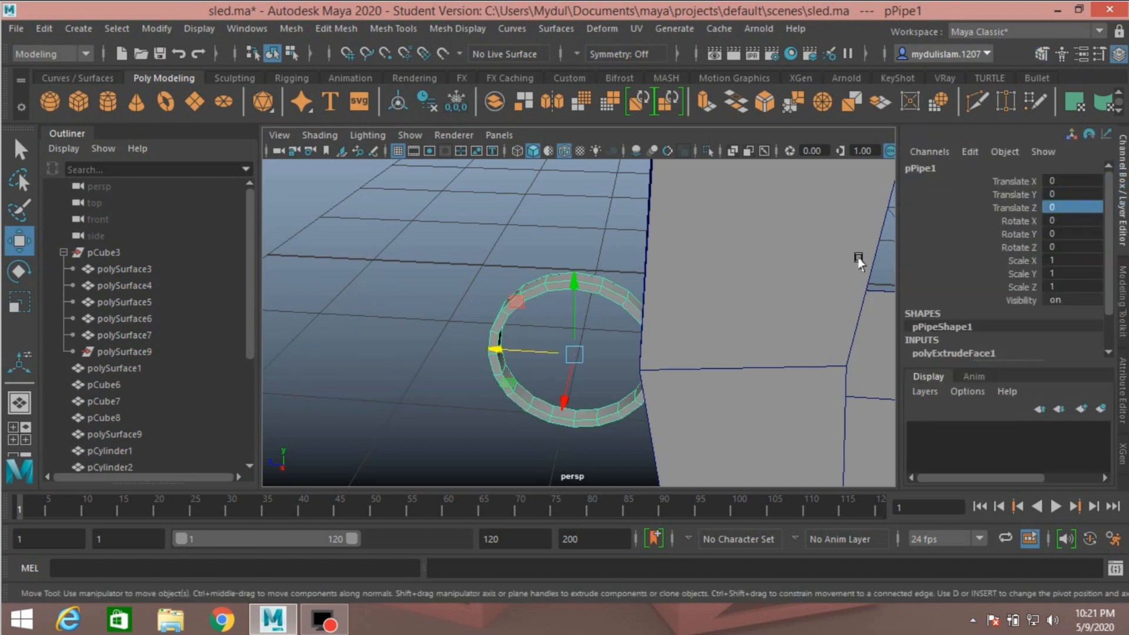
Examine how the ring sits against the runner's curved front in the perspective and top views.
scroll(671, 336, down, 3)
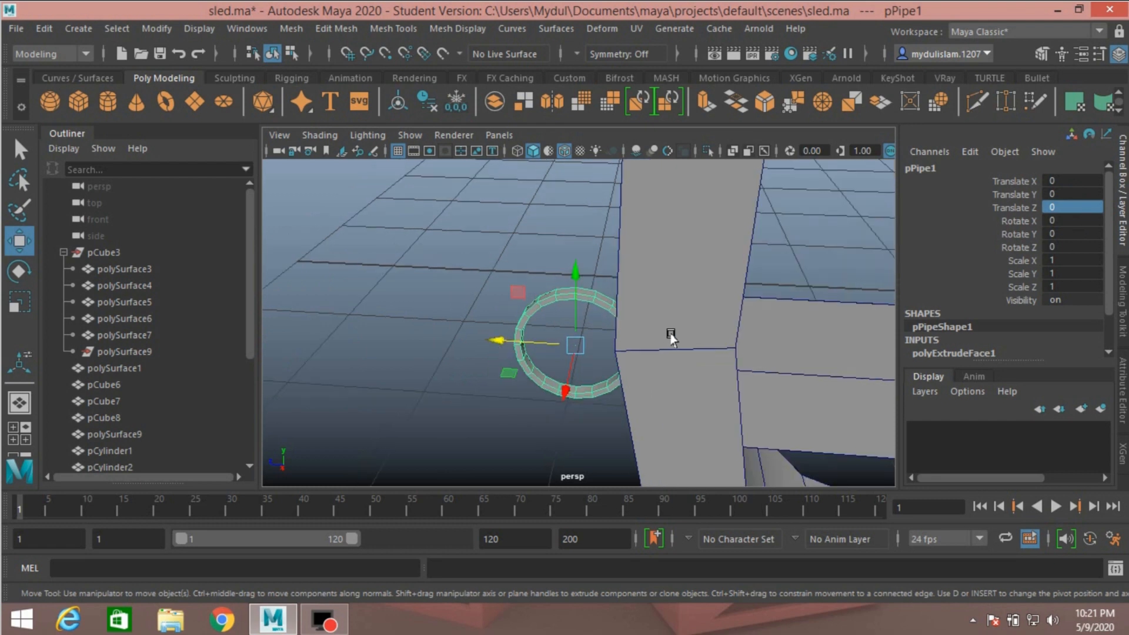
alt+drag(630, 322, 682, 340)
key(space)
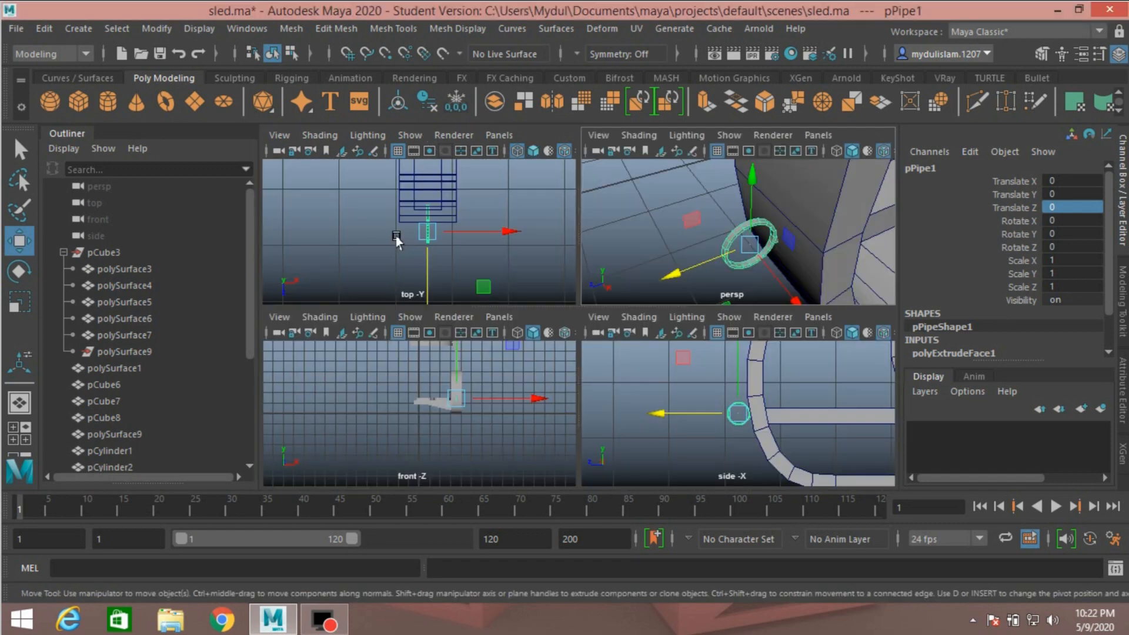
key(space)
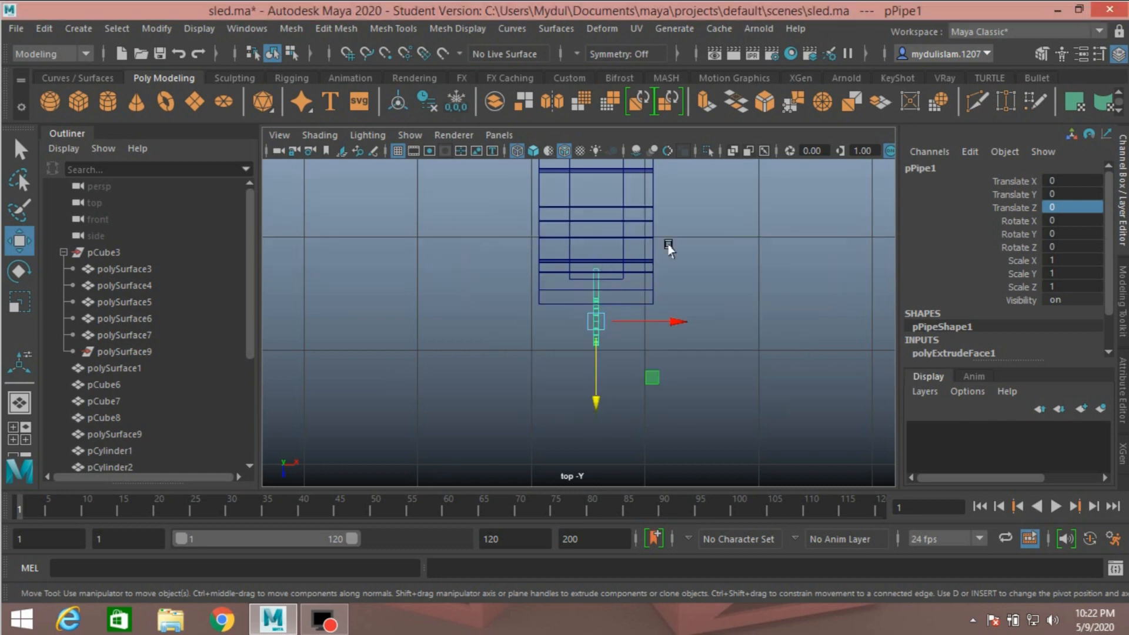
key(space)
key(space)
key(f)
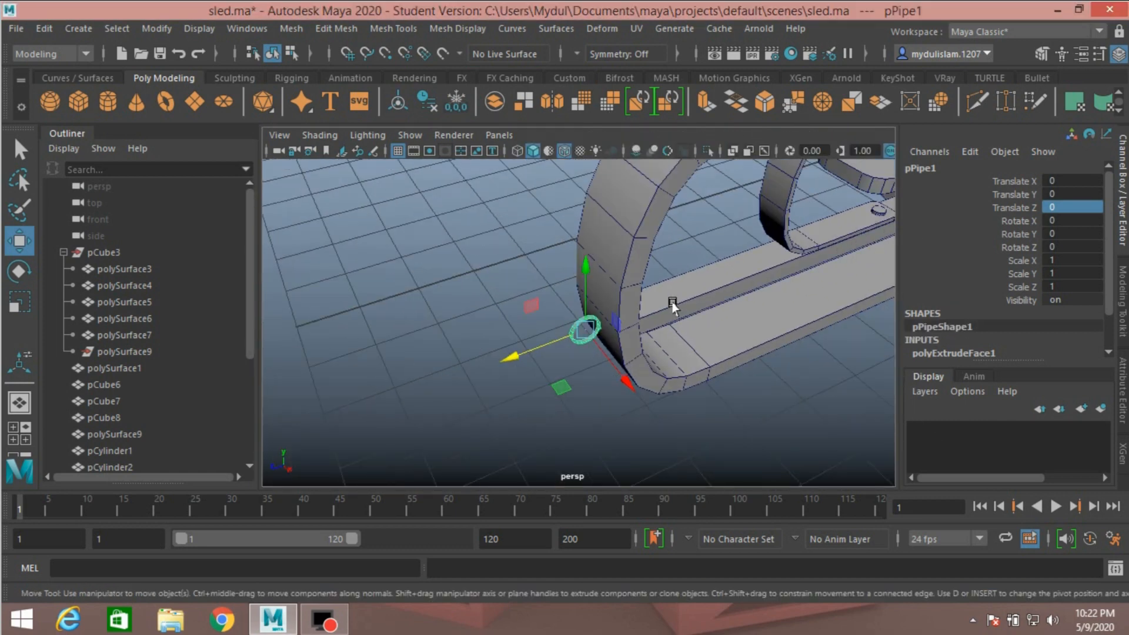
scroll(673, 304, down, 8)
alt+drag(683, 309, 622, 284)
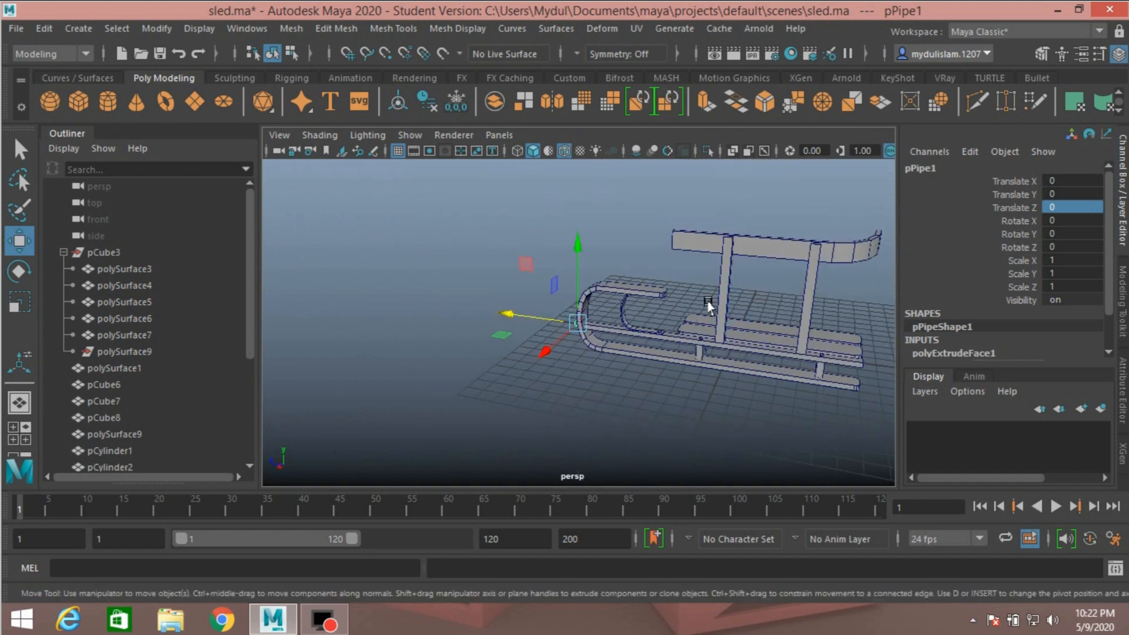
Select all the sled parts together and save the scene, accepting the student version notice.
alt+middle_drag(713, 305, 542, 292)
alt+drag(542, 291, 620, 294)
drag(276, 178, 744, 434)
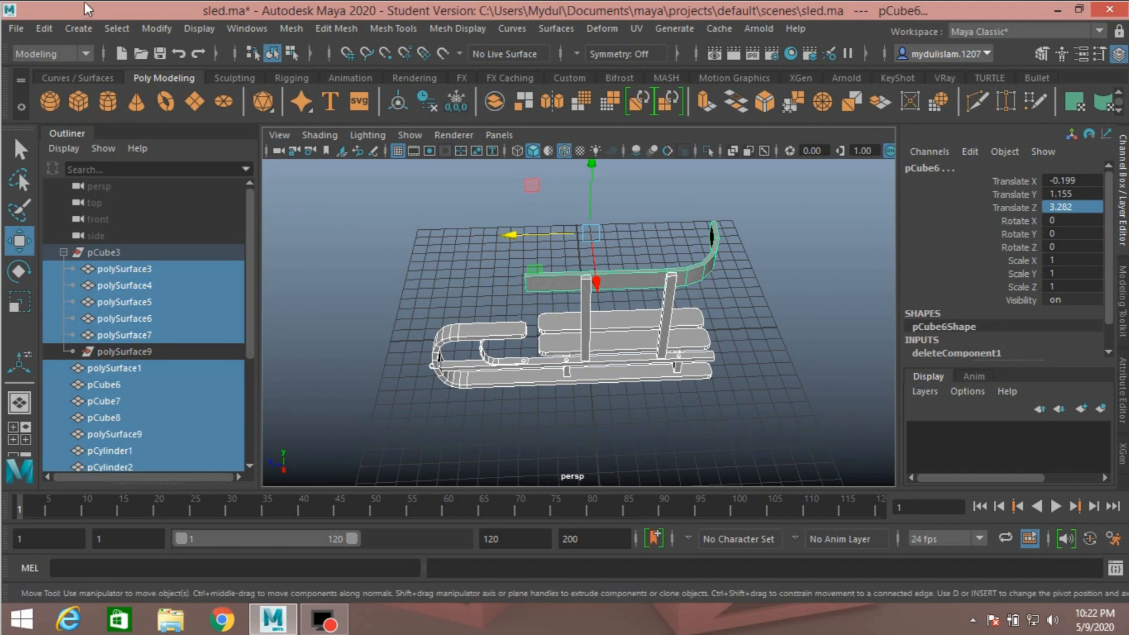
click(16, 29)
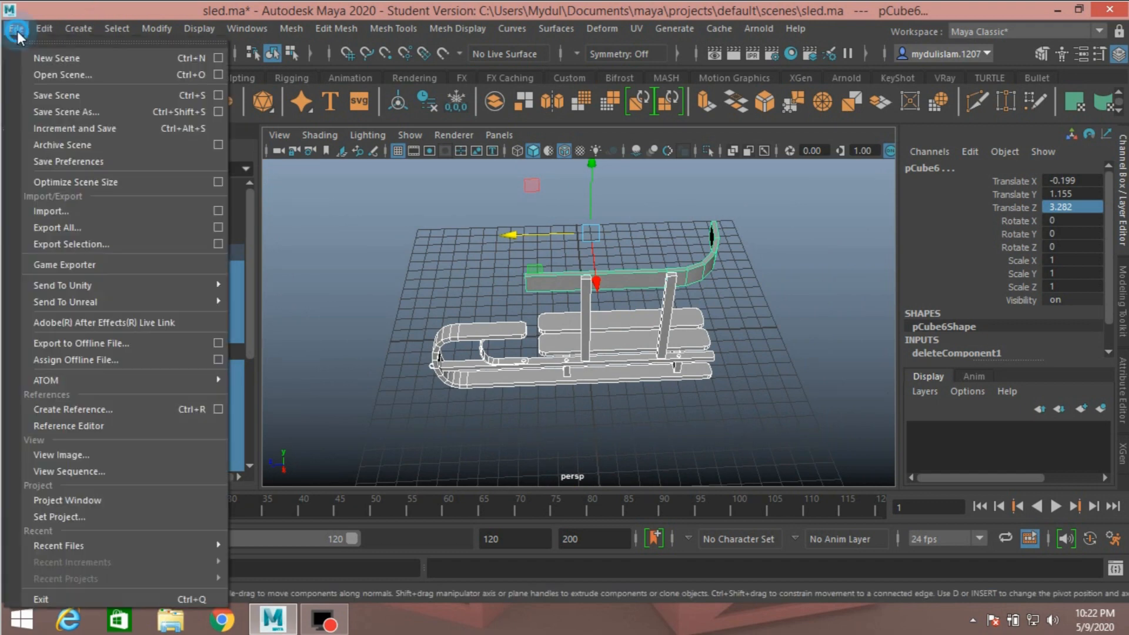
click(69, 96)
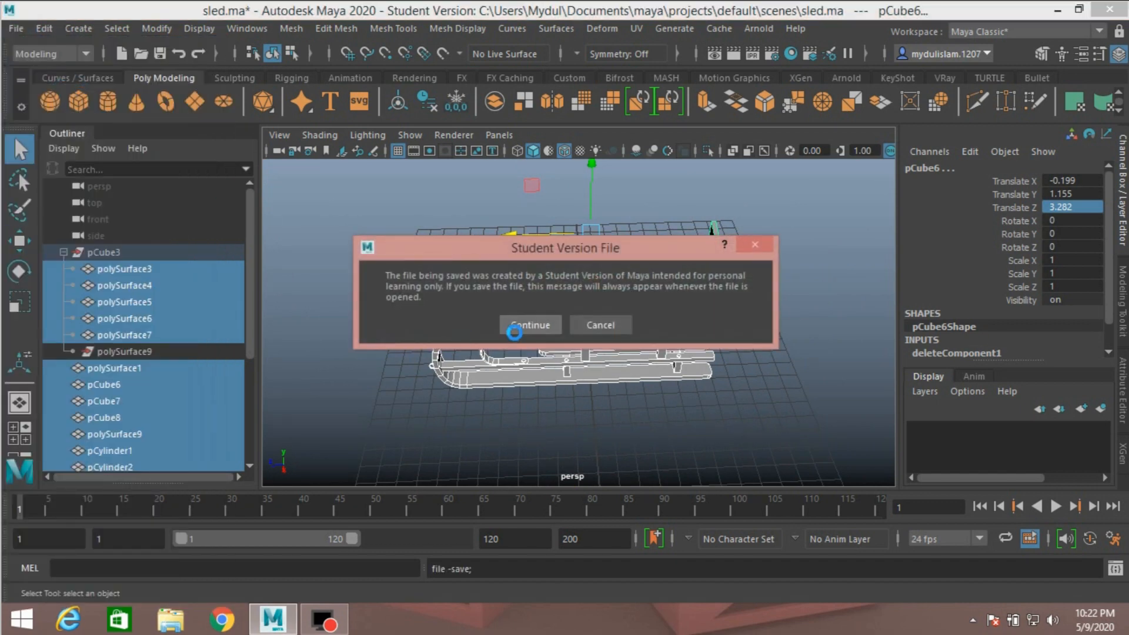
click(523, 324)
Combine the selected sled parts into a single mesh and delete its construction history.
alt+drag(426, 325, 455, 316)
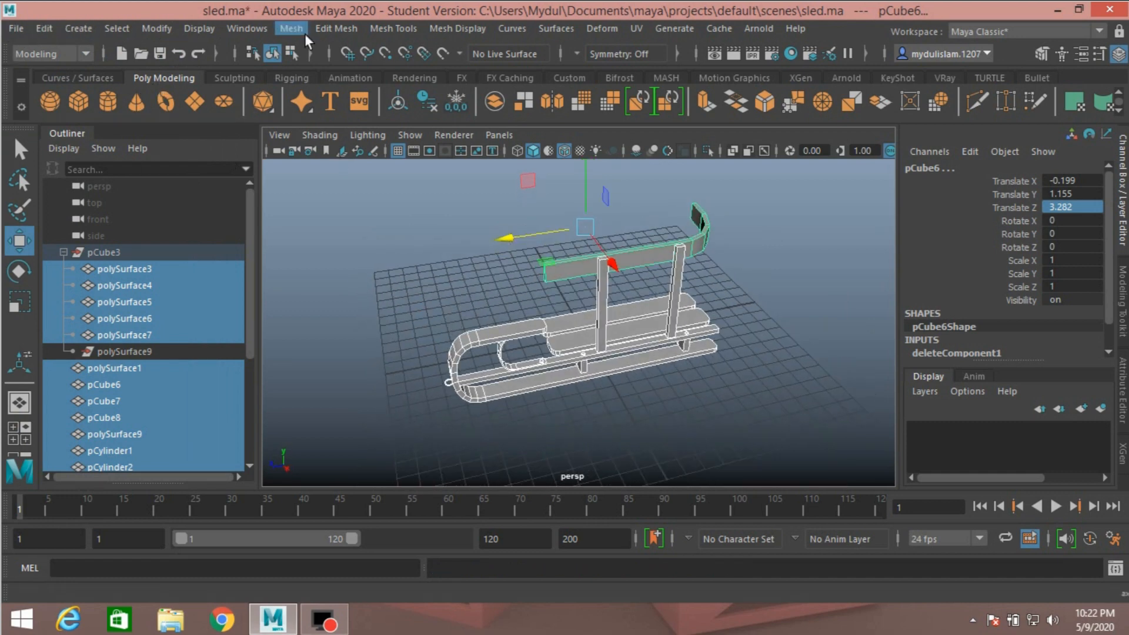
click(281, 26)
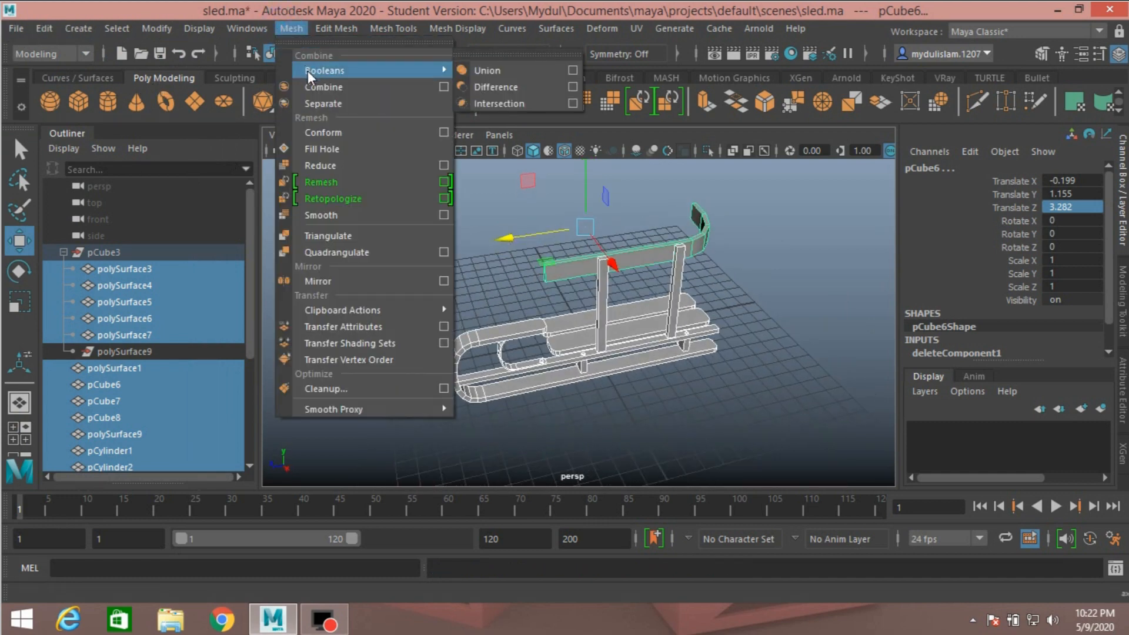
click(317, 87)
click(44, 28)
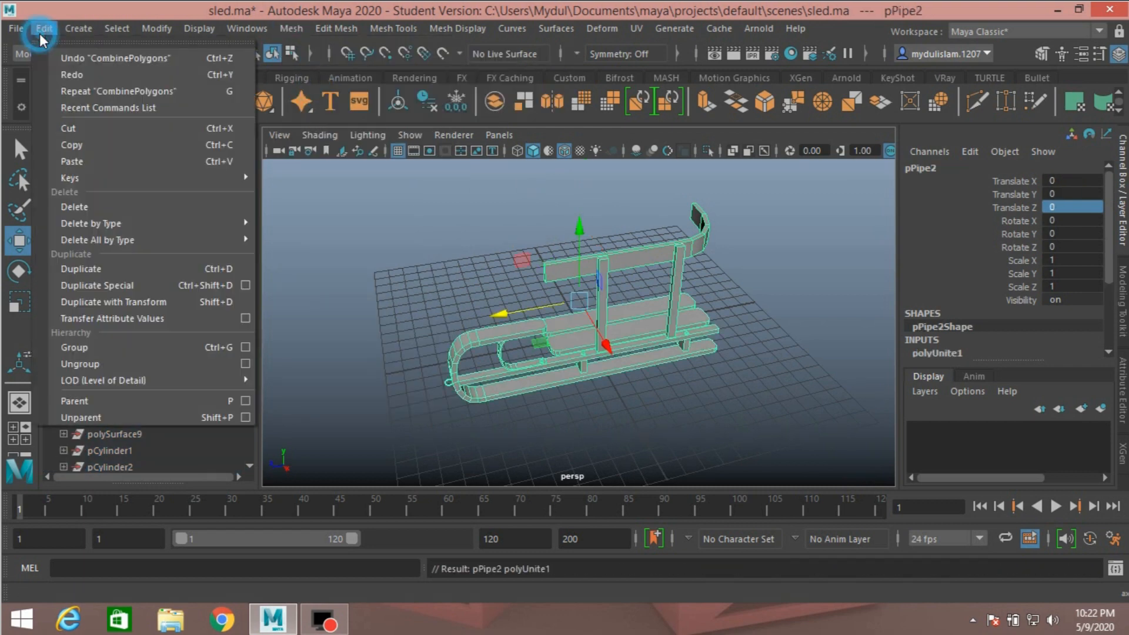
mouse_move(211, 223)
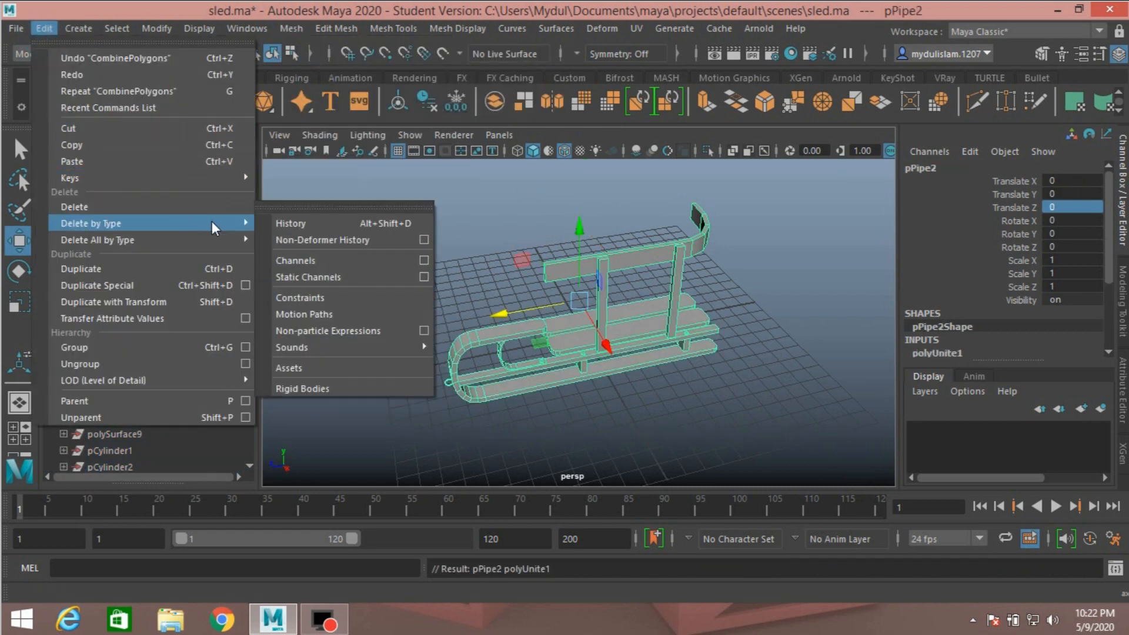
click(279, 224)
In the top view, move the combined sled's pivot along X to about -0.541, snapping it to the crossbar's inner end.
alt+drag(365, 269, 569, 382)
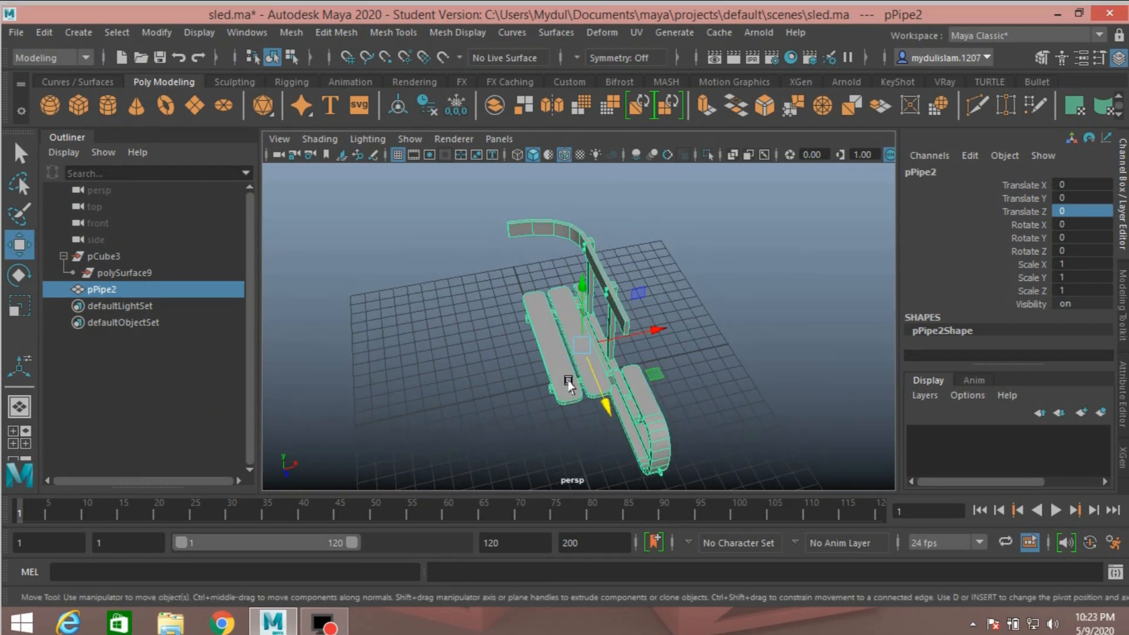
key(space)
key(space)
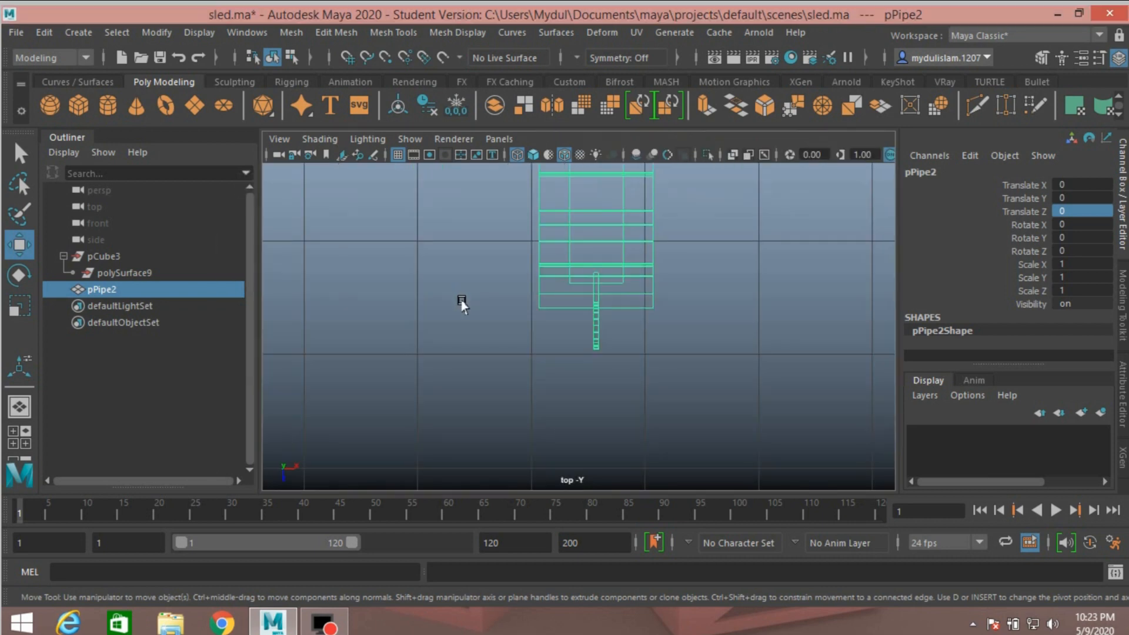
key(f)
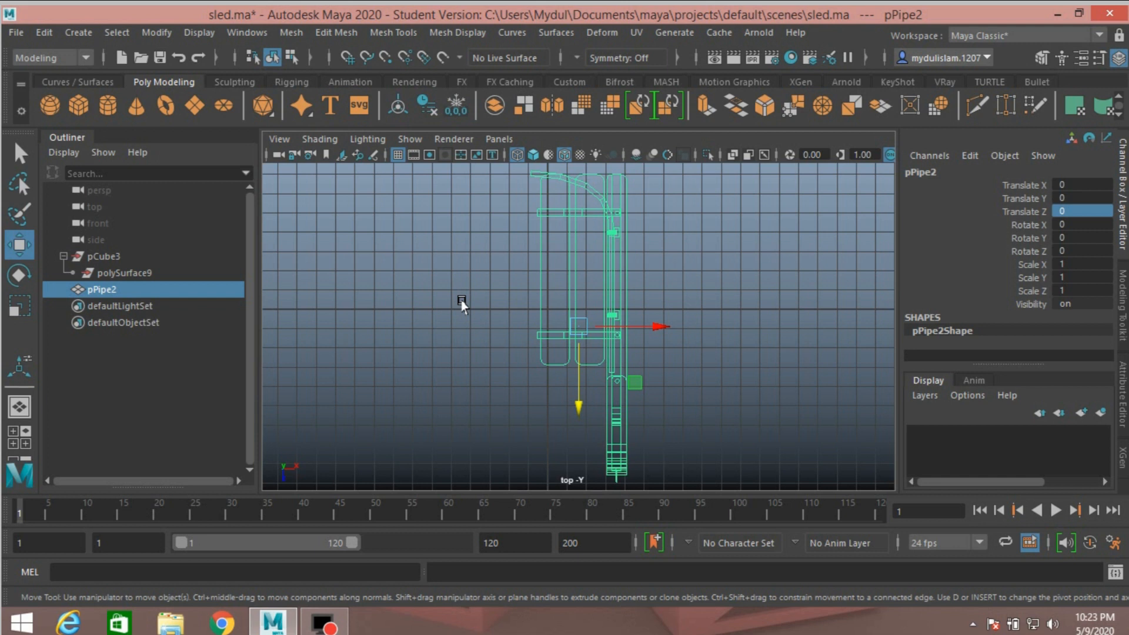
key(d)
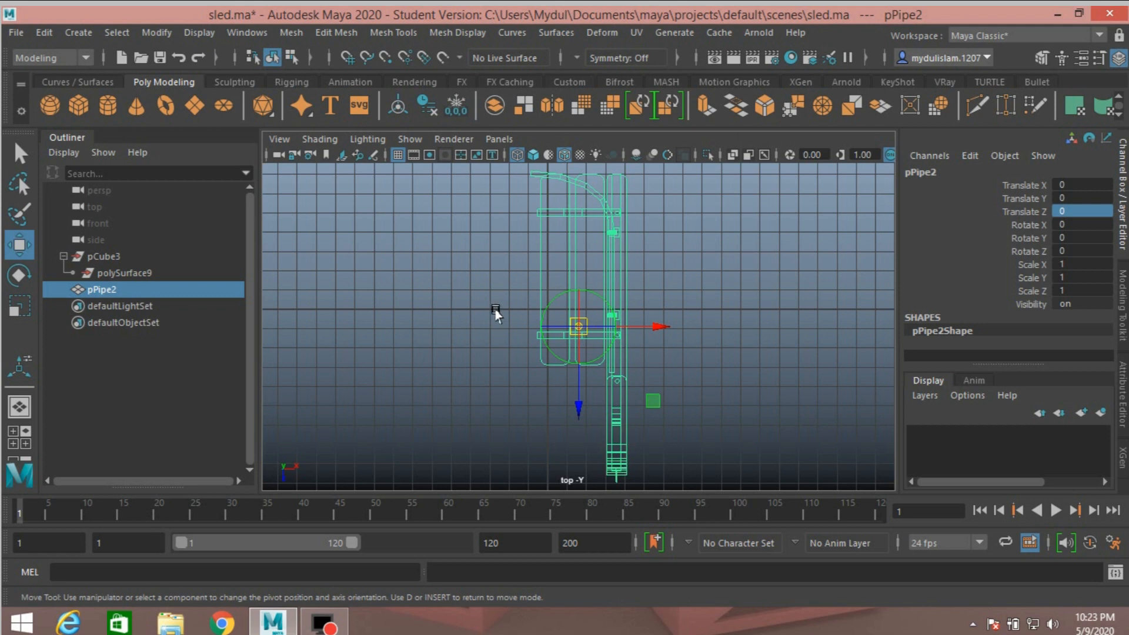
key(v)
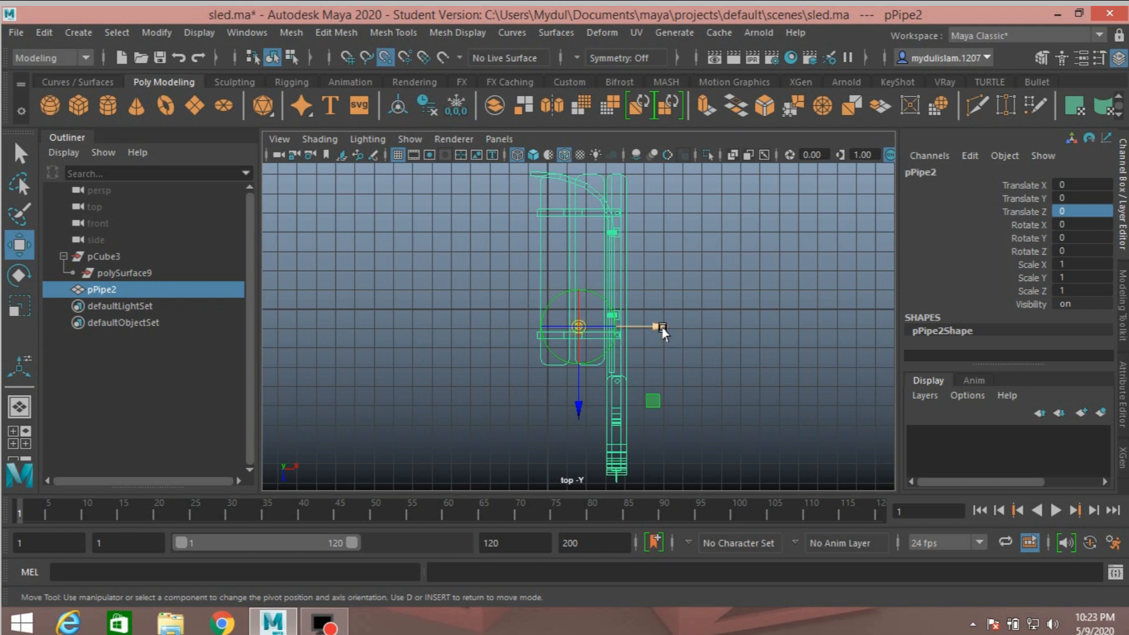
drag(660, 325, 541, 340)
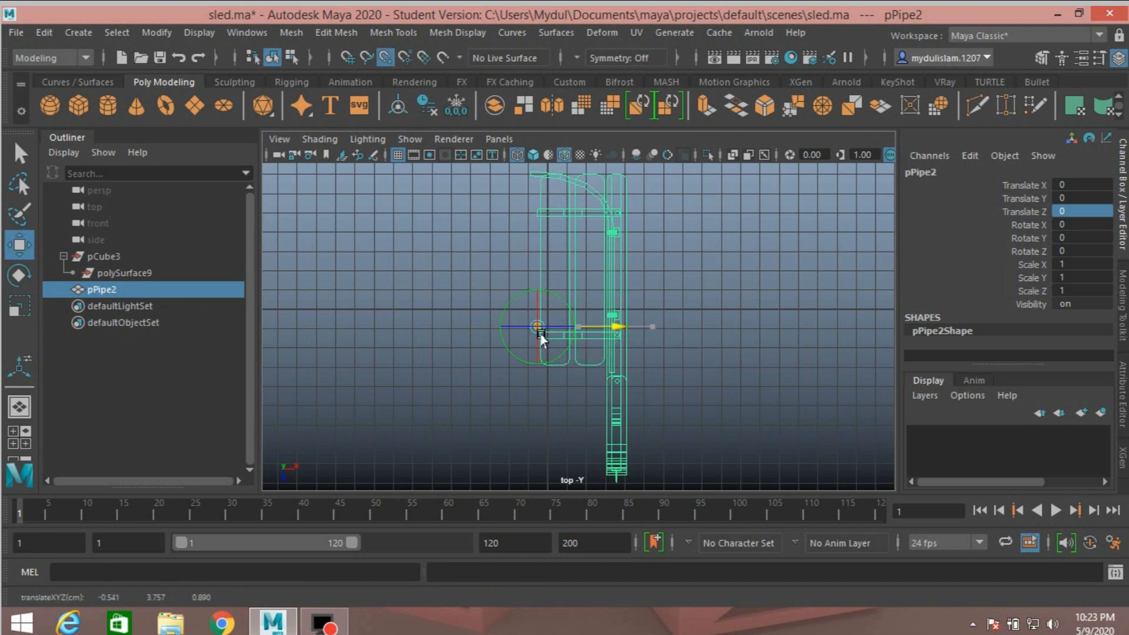
Snap the pivot along Z to about -6.986 and along X to the free inner end of the curved backrest rail.
scroll(554, 376, down, 1)
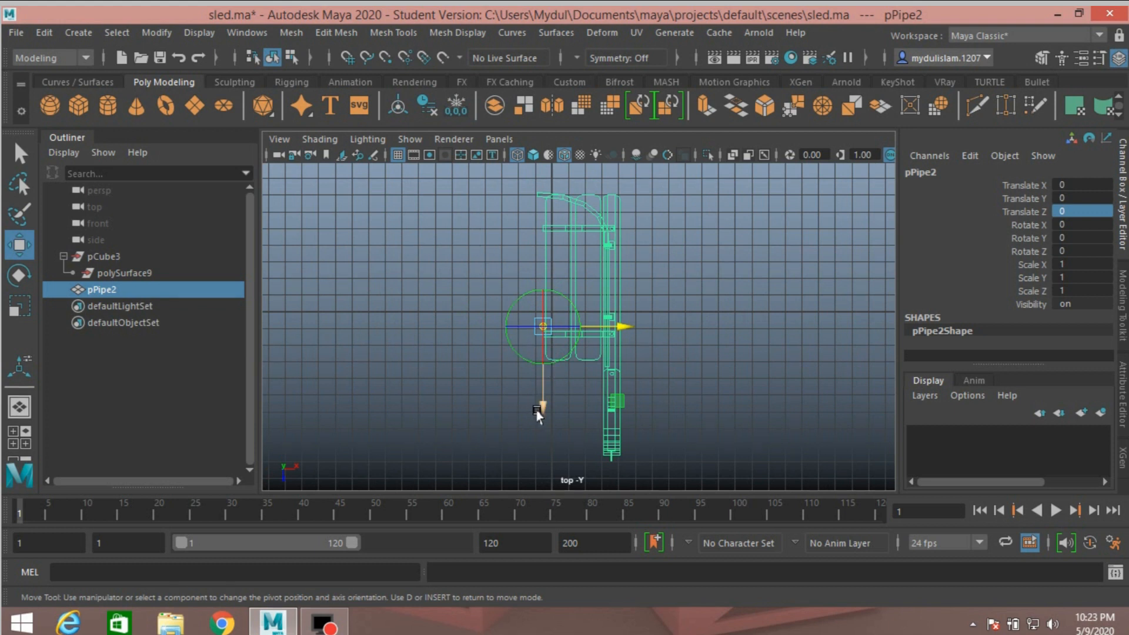
drag(536, 378, 532, 281)
key(v)
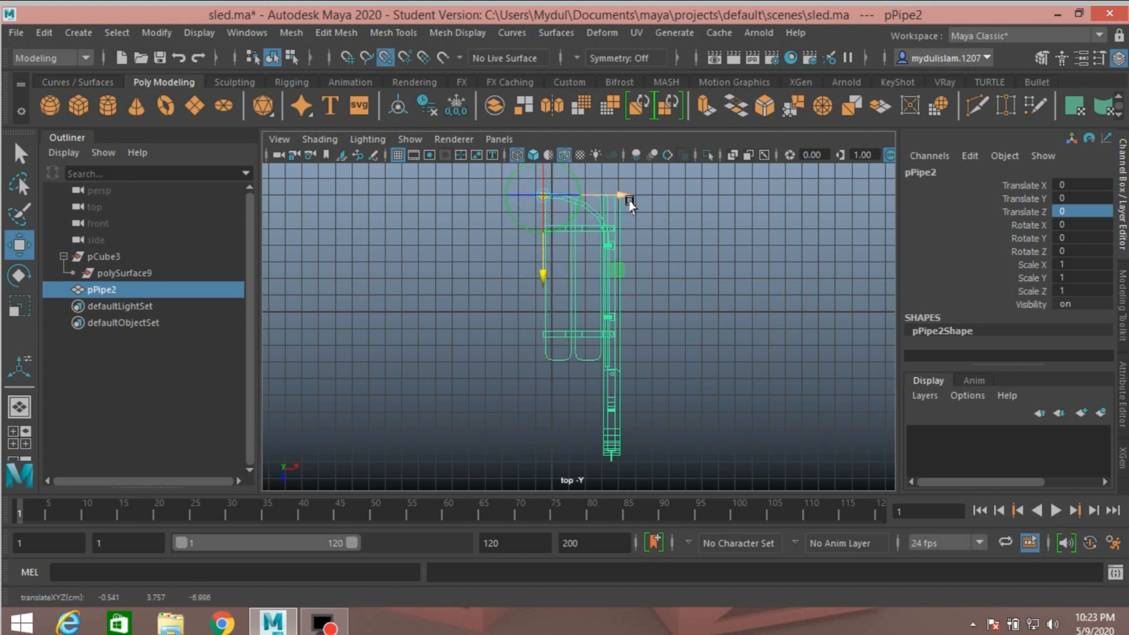
drag(624, 197, 525, 217)
key(Insert)
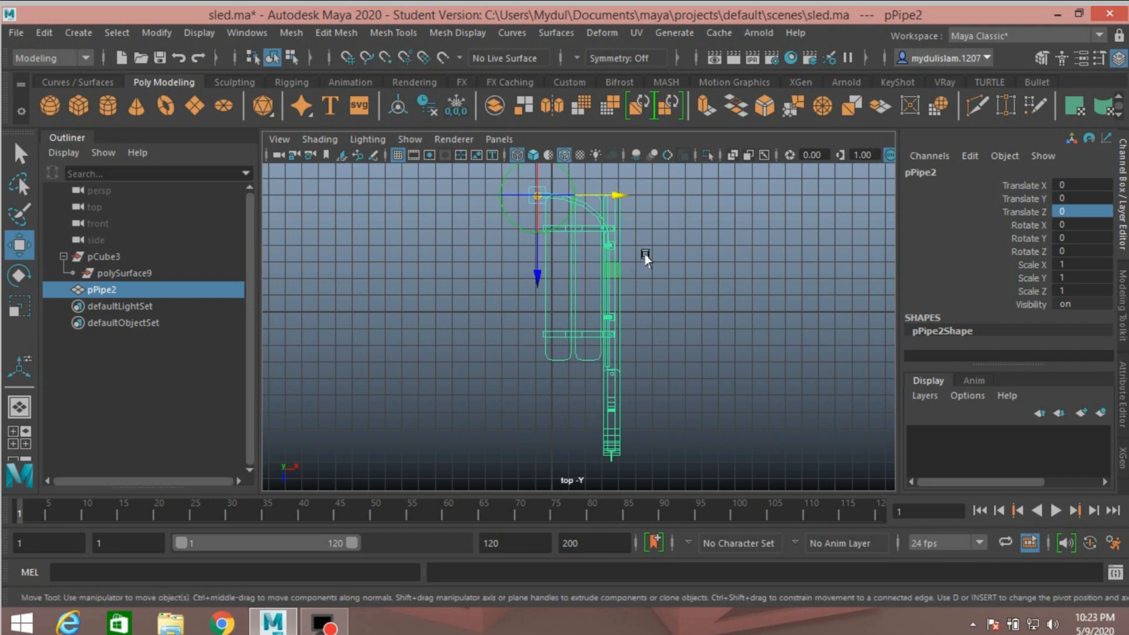
key(space)
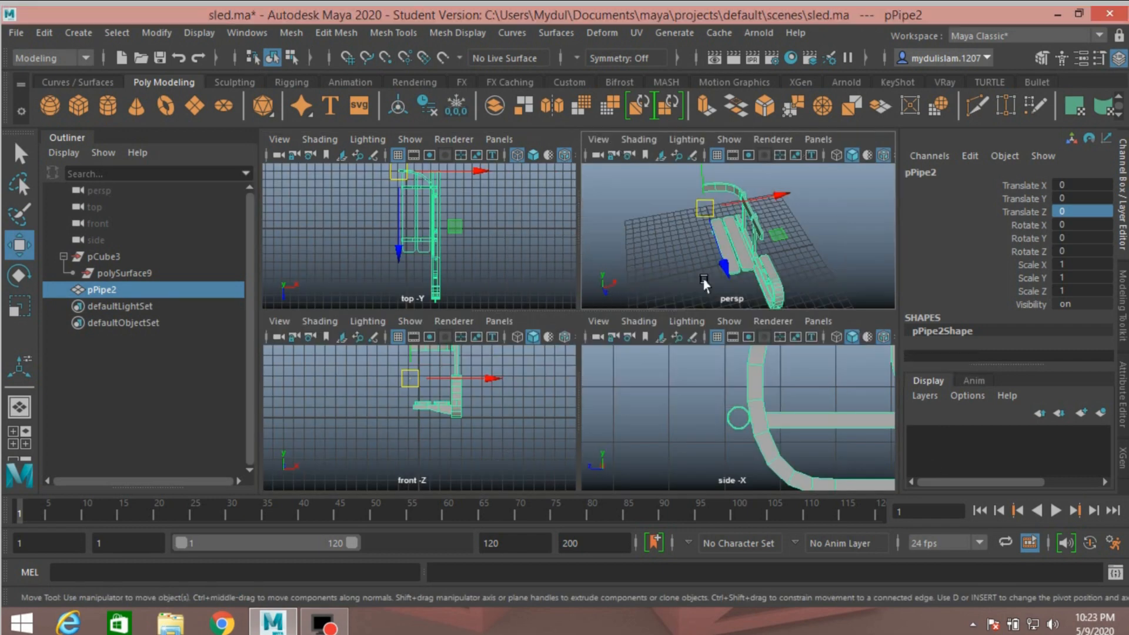
key(space)
alt+drag(733, 344, 417, 352)
alt+drag(687, 319, 467, 294)
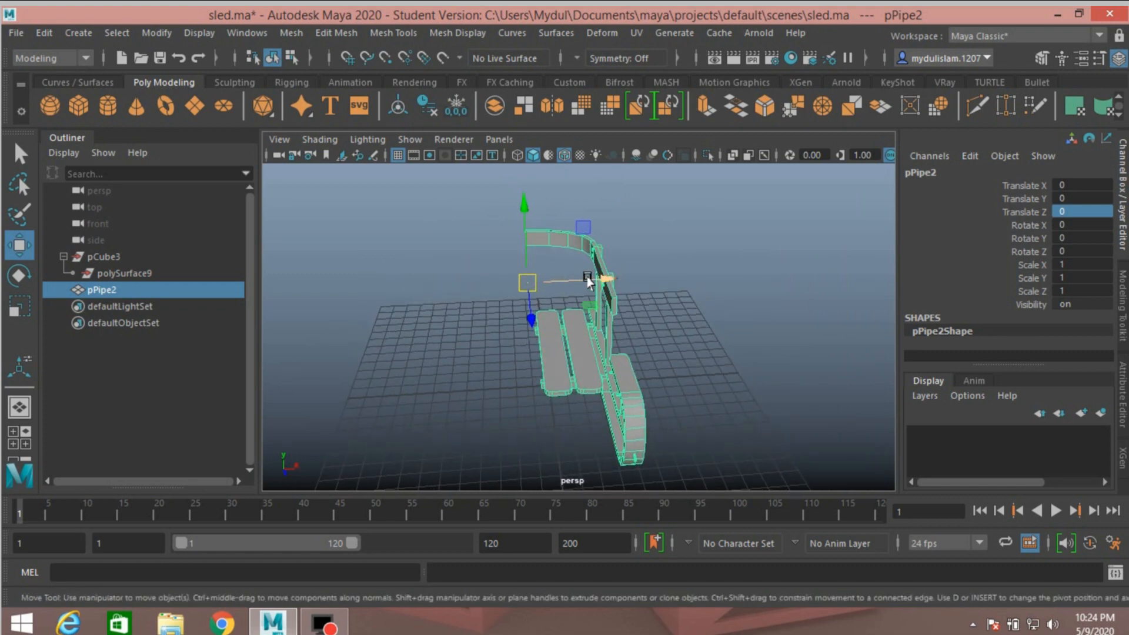
Reset the Mirror options, set the mirror axis position to Object with axis X, and turn off Cut Geometry.
click(291, 33)
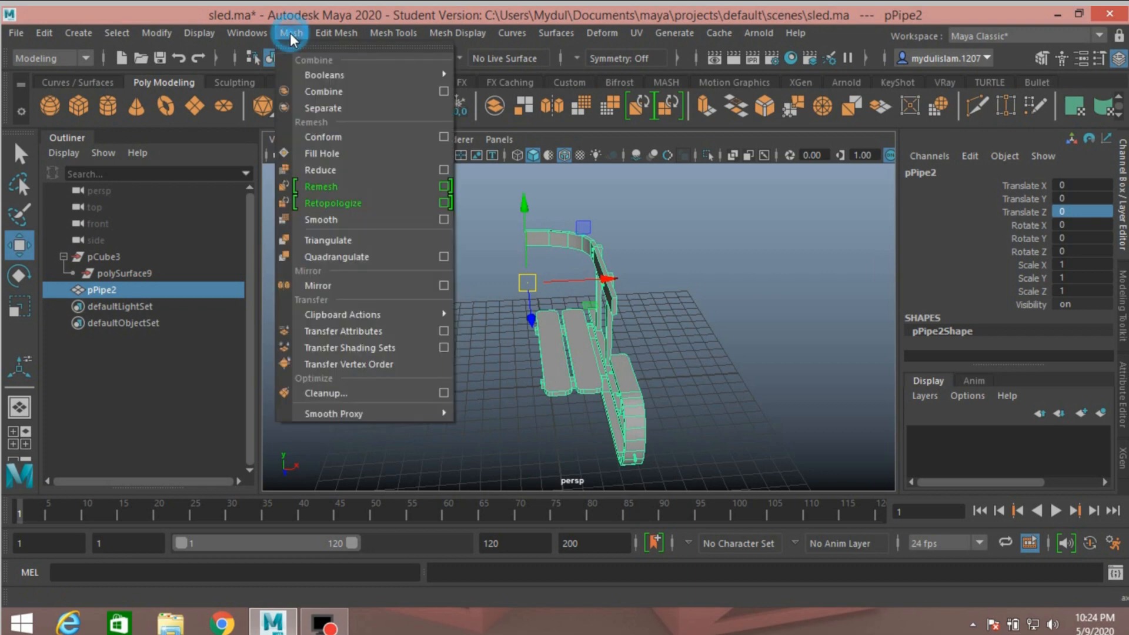
click(445, 285)
click(577, 62)
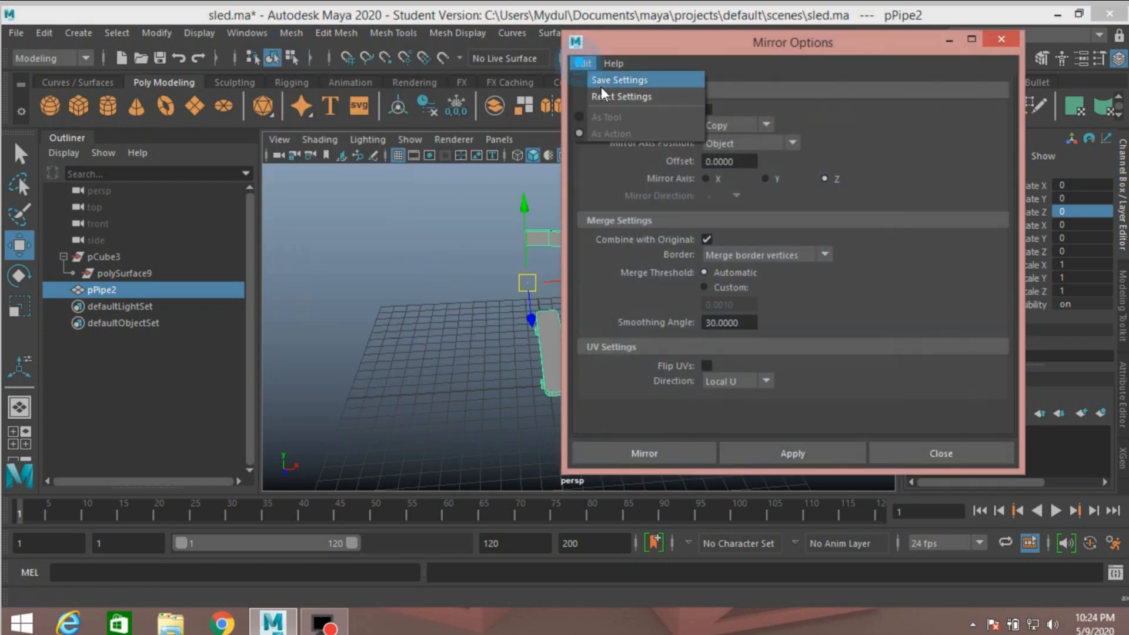
click(605, 94)
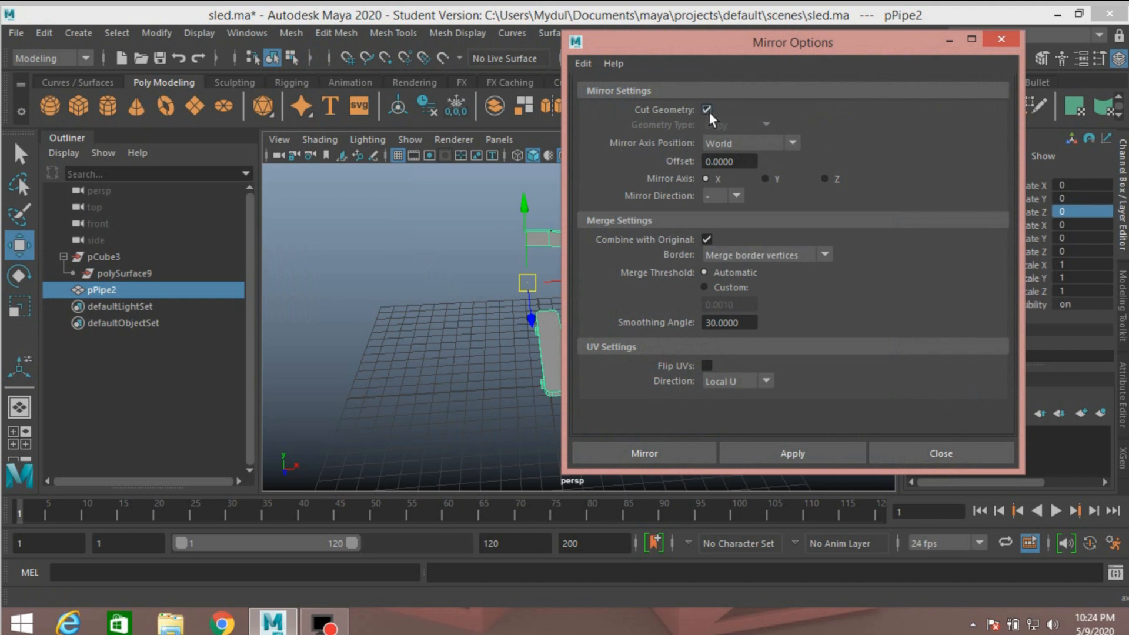
click(788, 141)
click(756, 174)
click(706, 111)
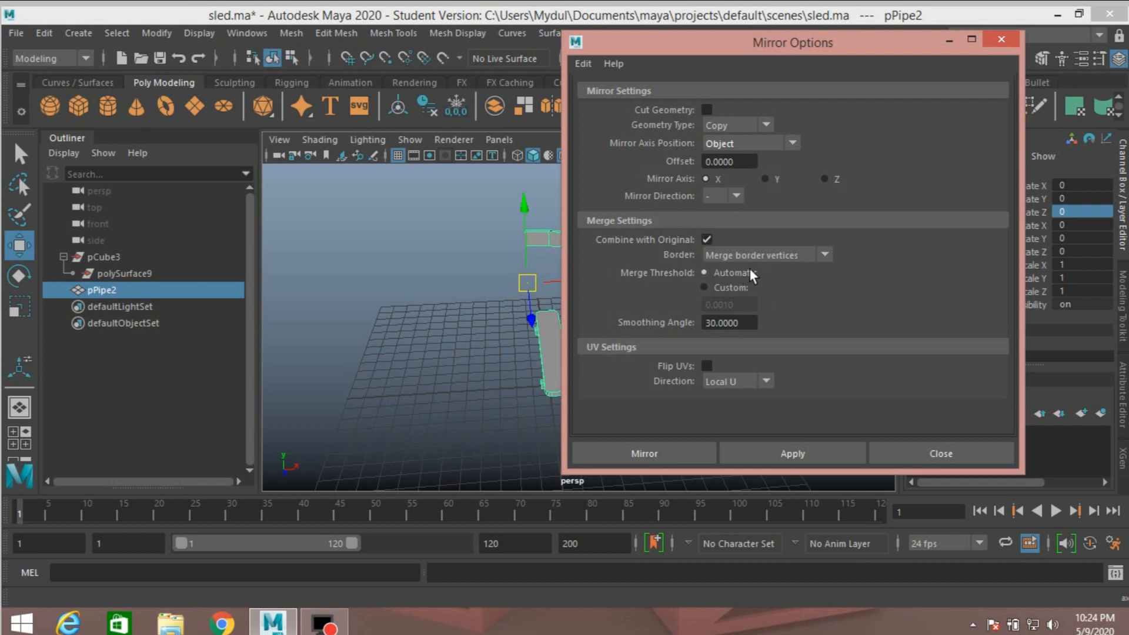
Try mirroring the combined sled half across the object's X axis, and undo the mirror.
click(630, 452)
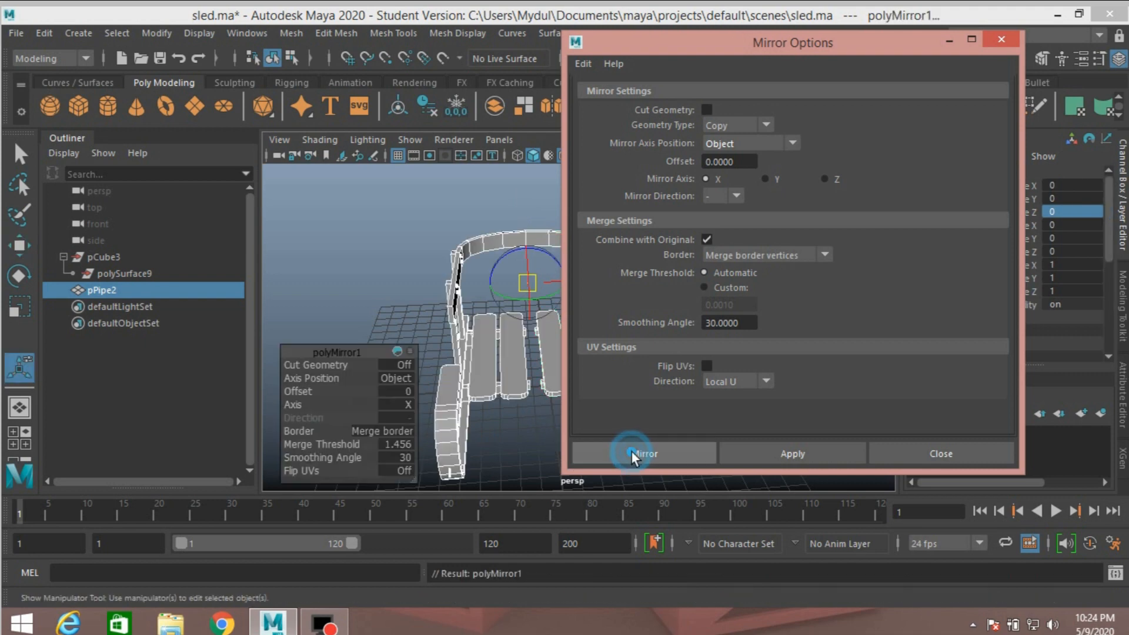
mouse_move(733, 355)
alt+mouse_down()
mouse_move(506, 357)
mouse_move(587, 411)
mouse_move(686, 393)
mouse_move(722, 371)
alt+mouse_up()
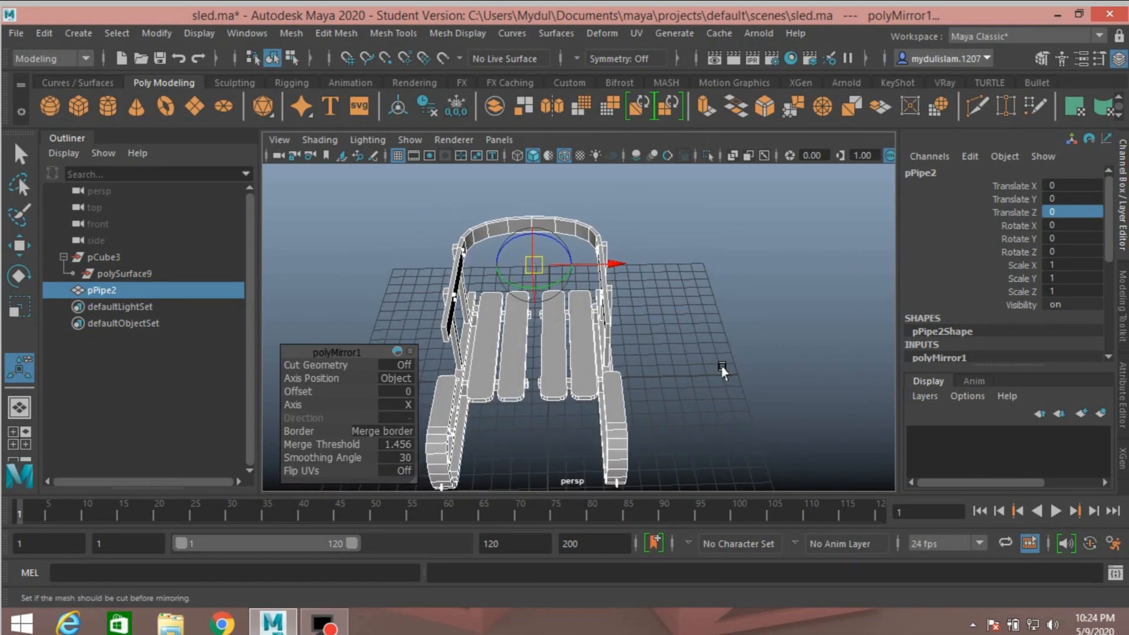
key(ctrl+z)
key(ctrl+z)
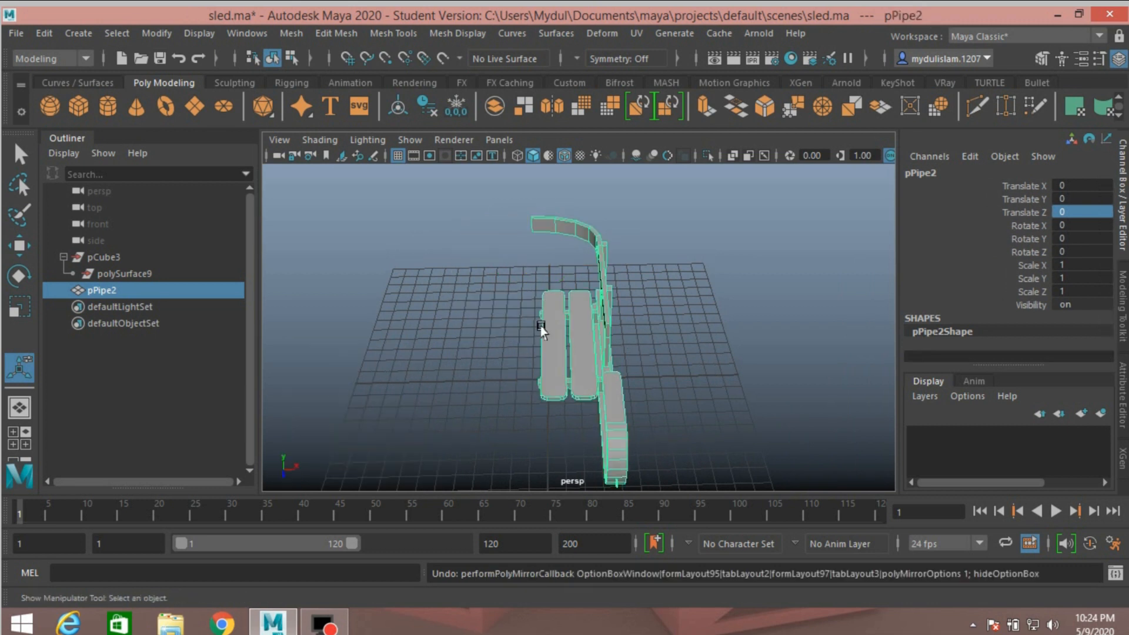
In the top view, move the four vertices at the curved backrest rail's free end along X, in line with the crossbars' inner ends.
click(28, 248)
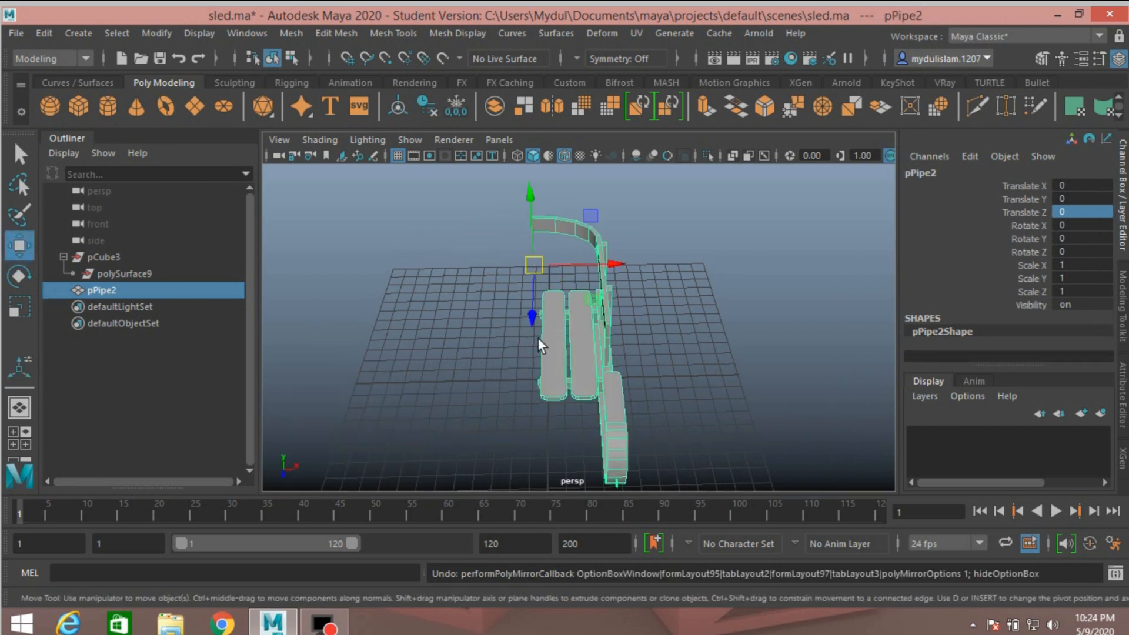
key(space)
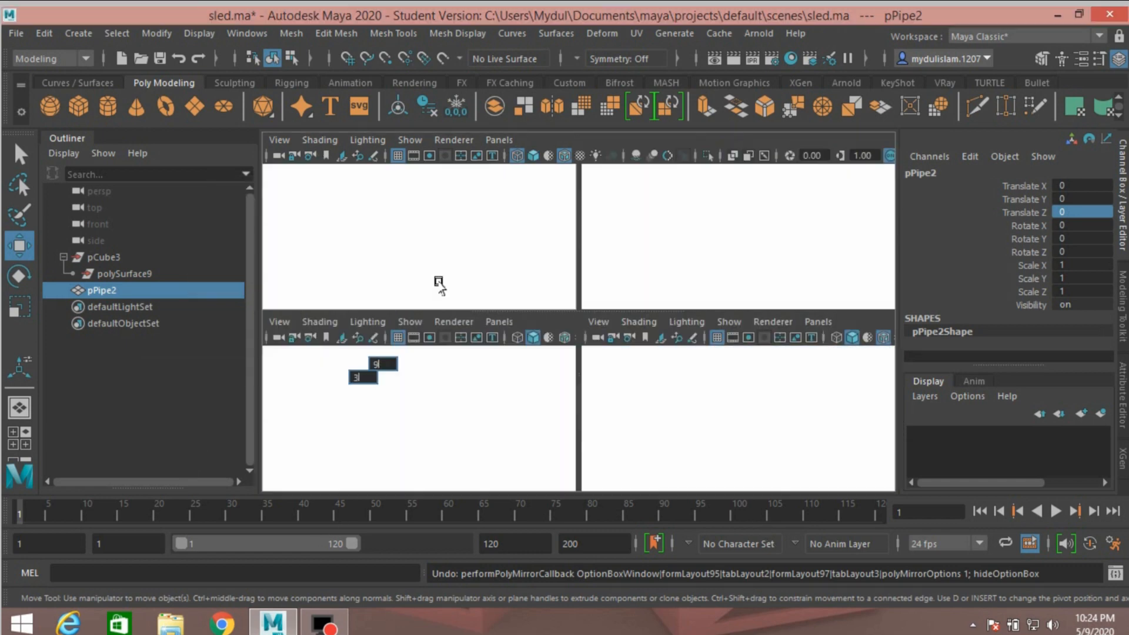
key(space)
scroll(490, 329, up, 1)
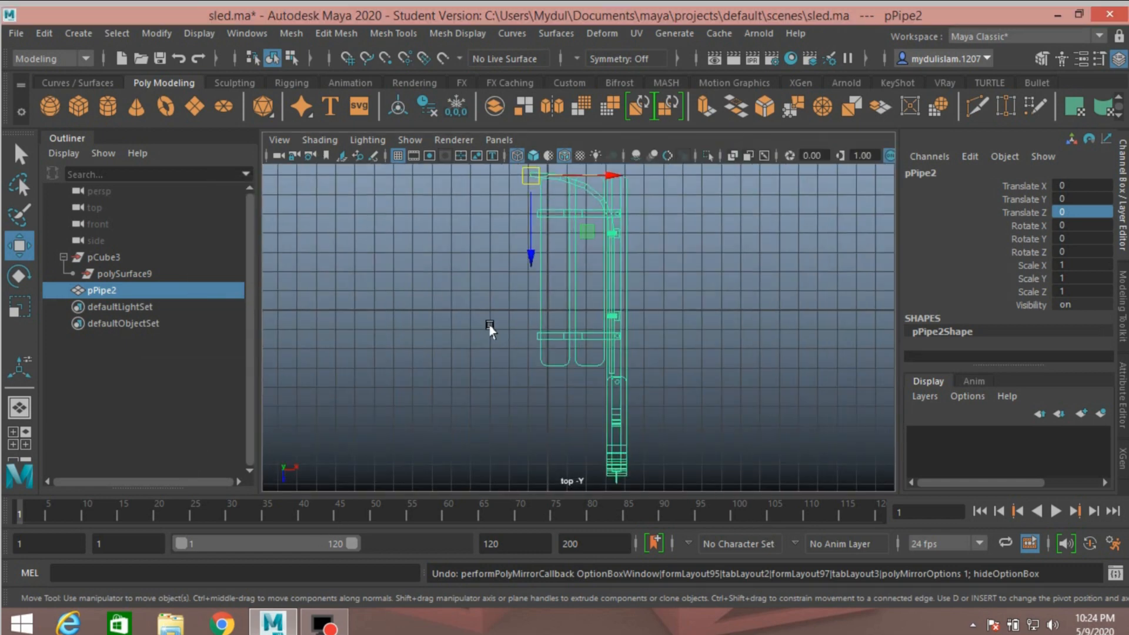
scroll(490, 330, down, 1)
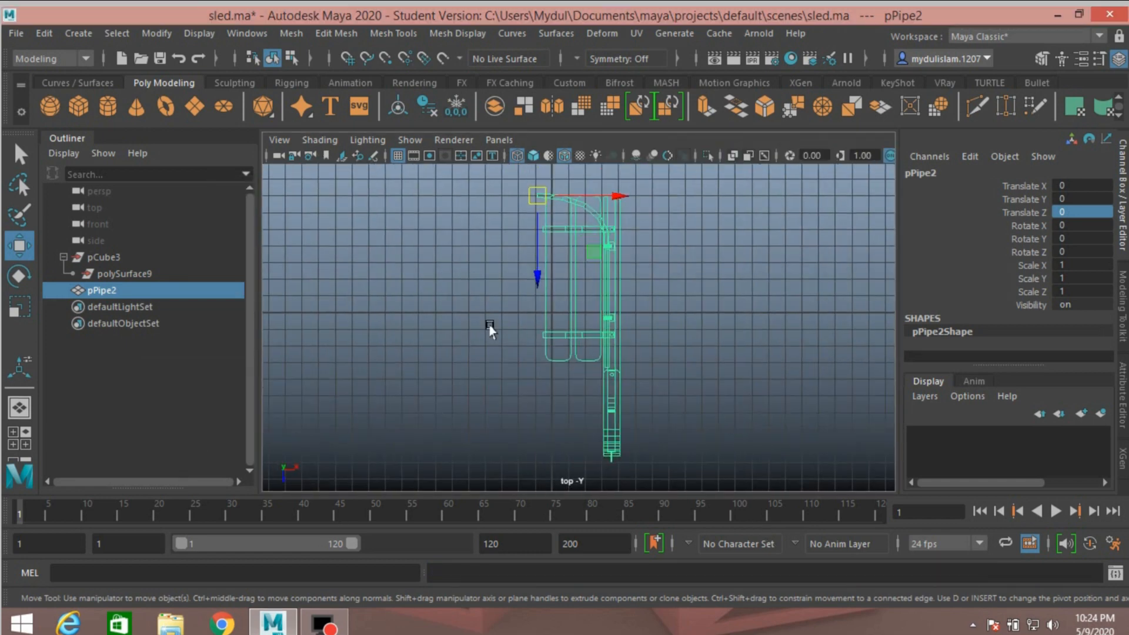
key(d)
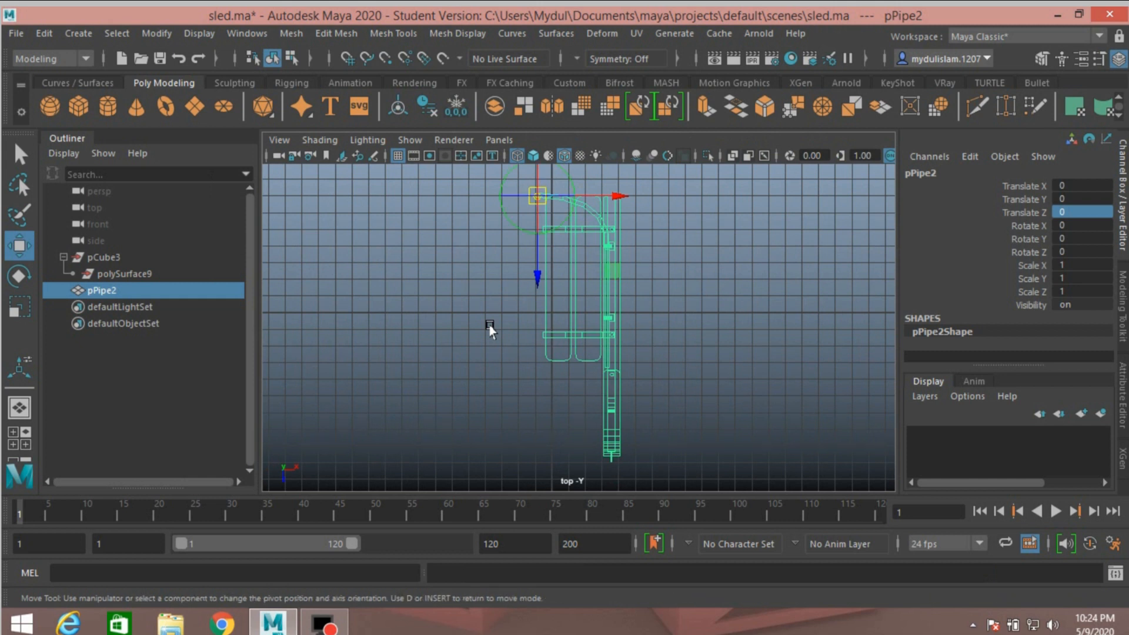
key(d)
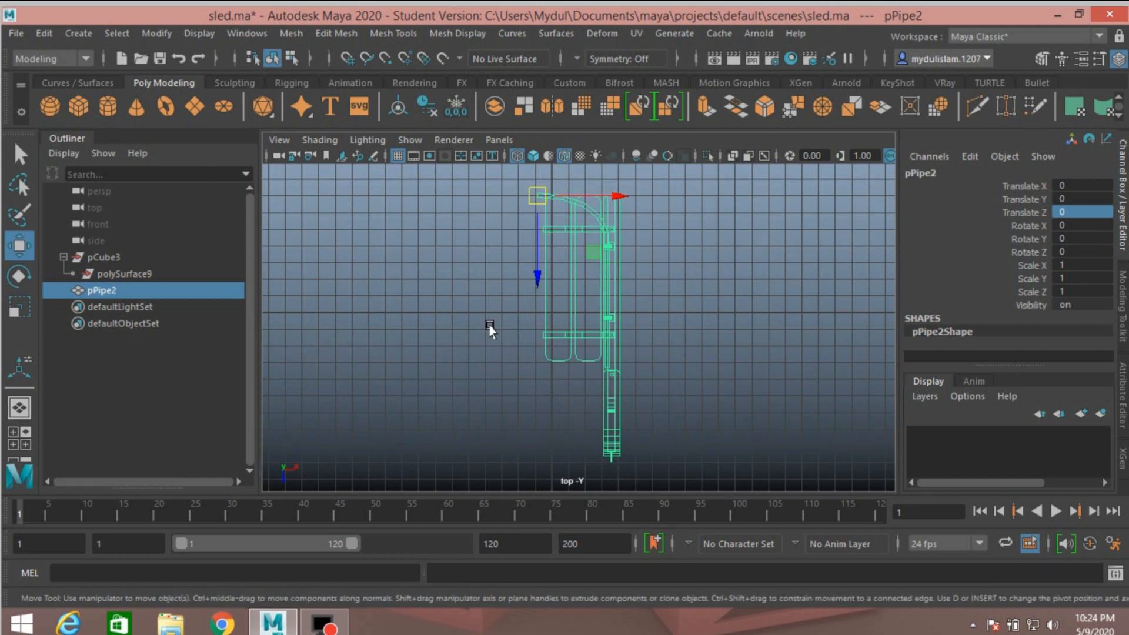
click(1042, 59)
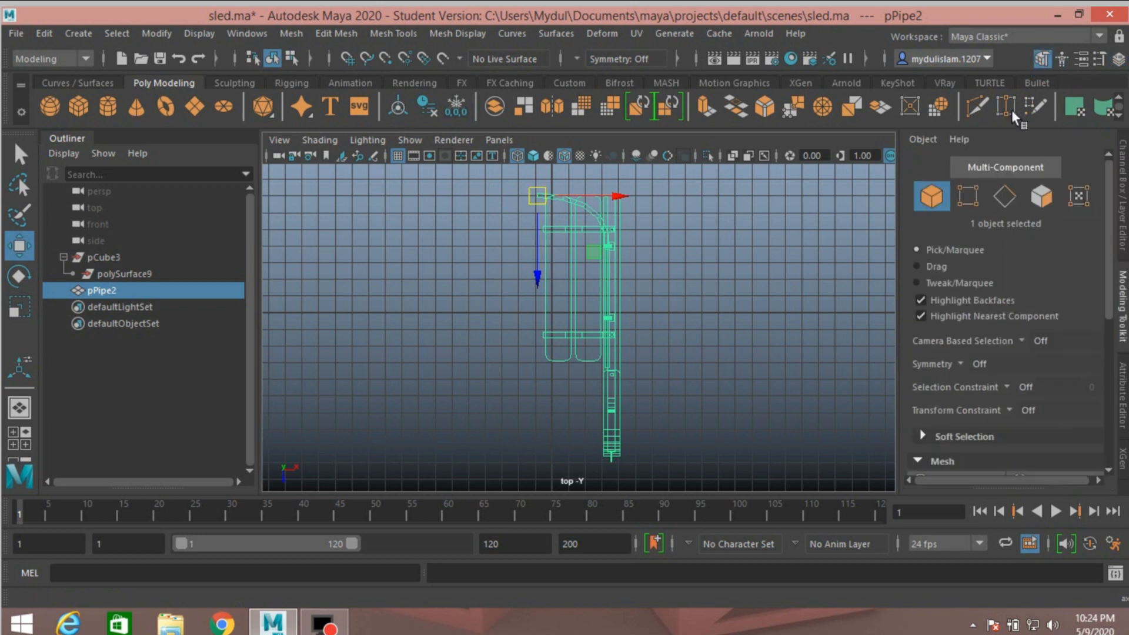
click(967, 195)
drag(507, 183, 537, 221)
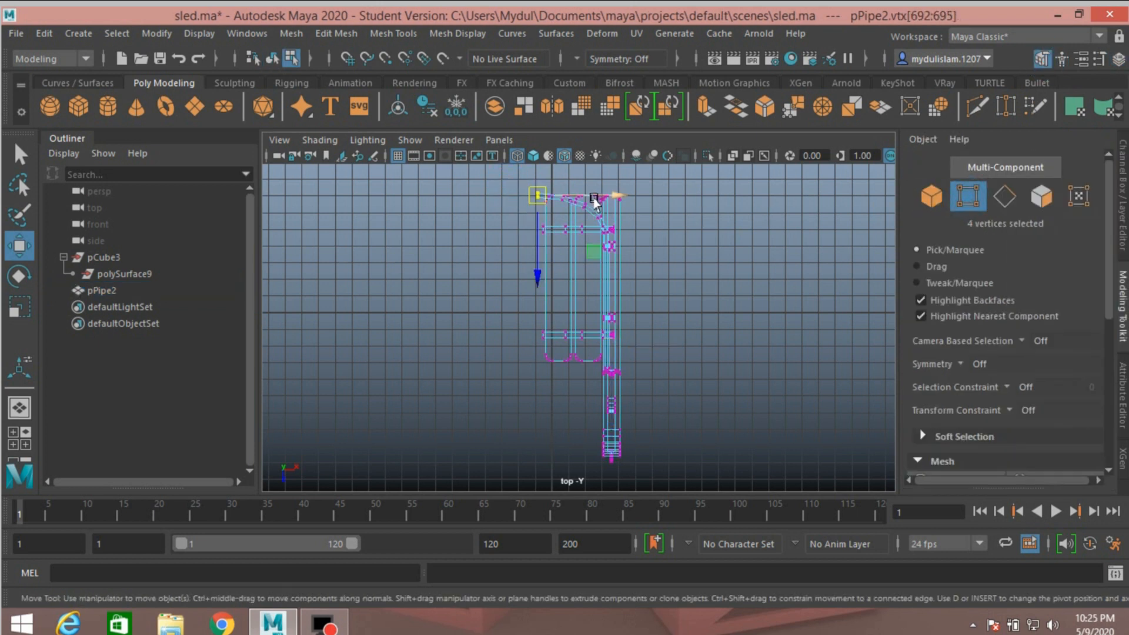
drag(613, 196, 618, 200)
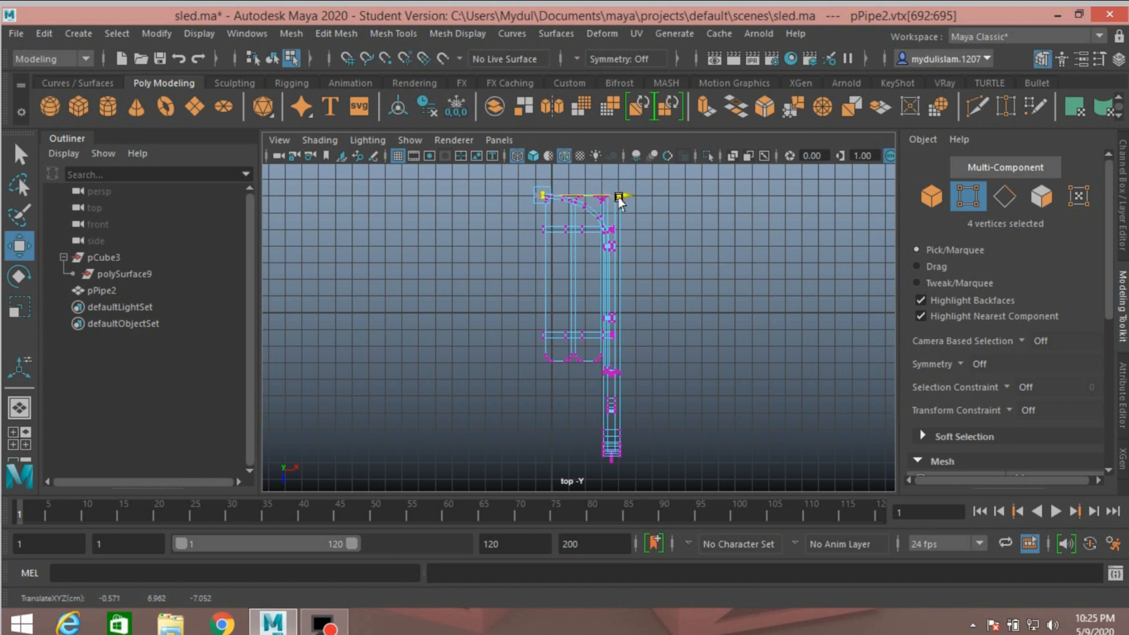
drag(618, 199, 619, 201)
scroll(682, 252, up, 5)
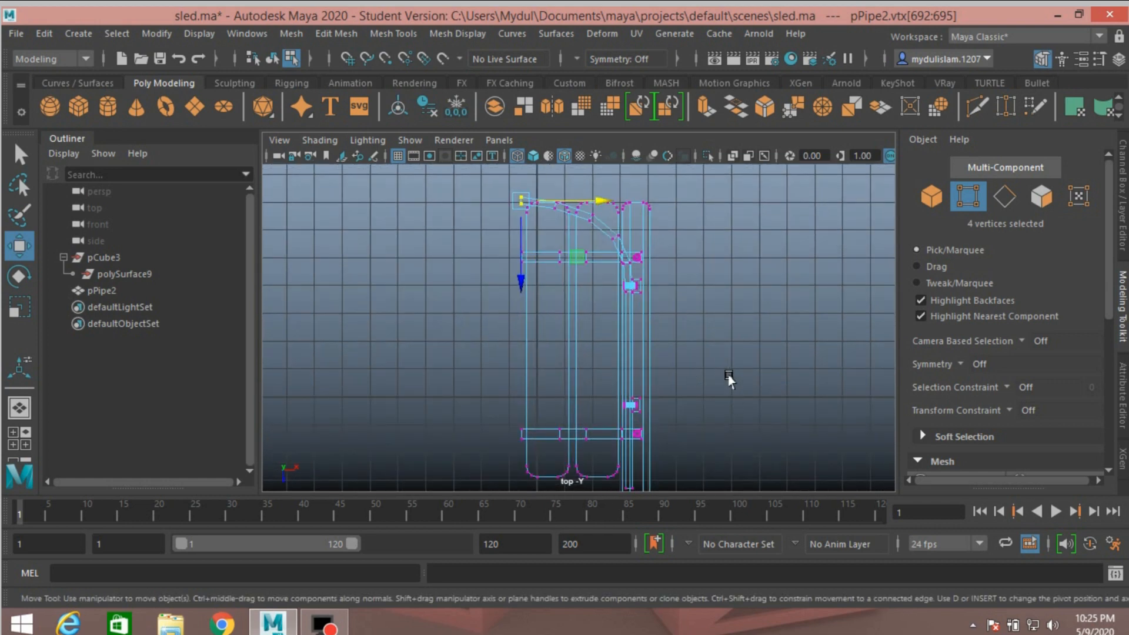
drag(598, 198, 598, 202)
Check the moved rail-end vertices in the front and side views, and return to the top view.
key(space)
key(space)
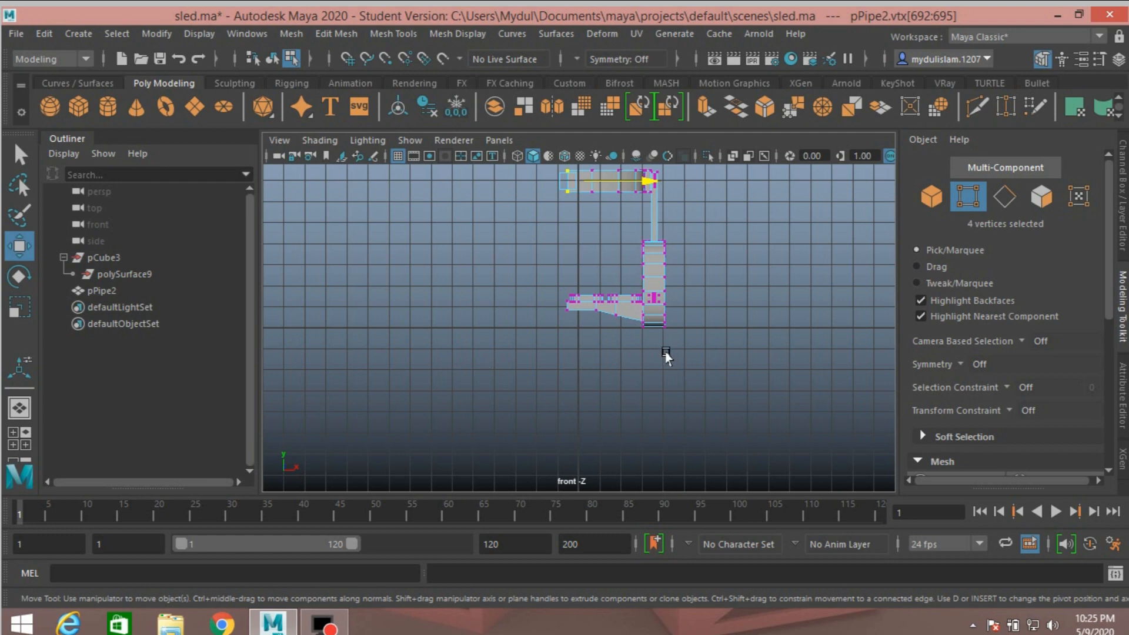
key(space)
key(space)
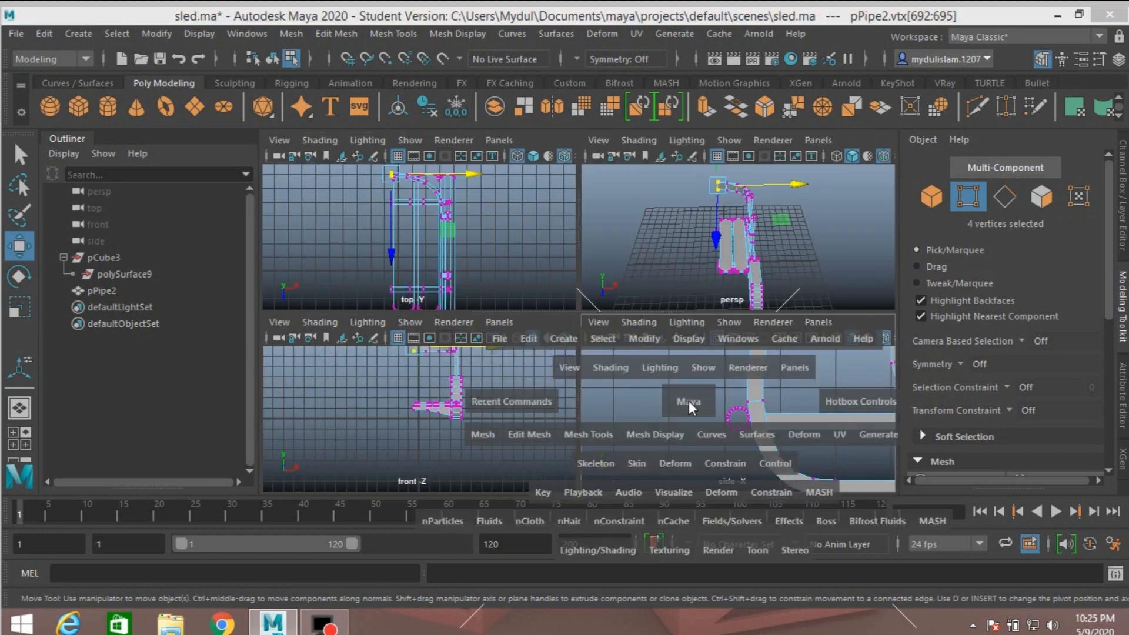
key(space)
scroll(660, 390, down, 3)
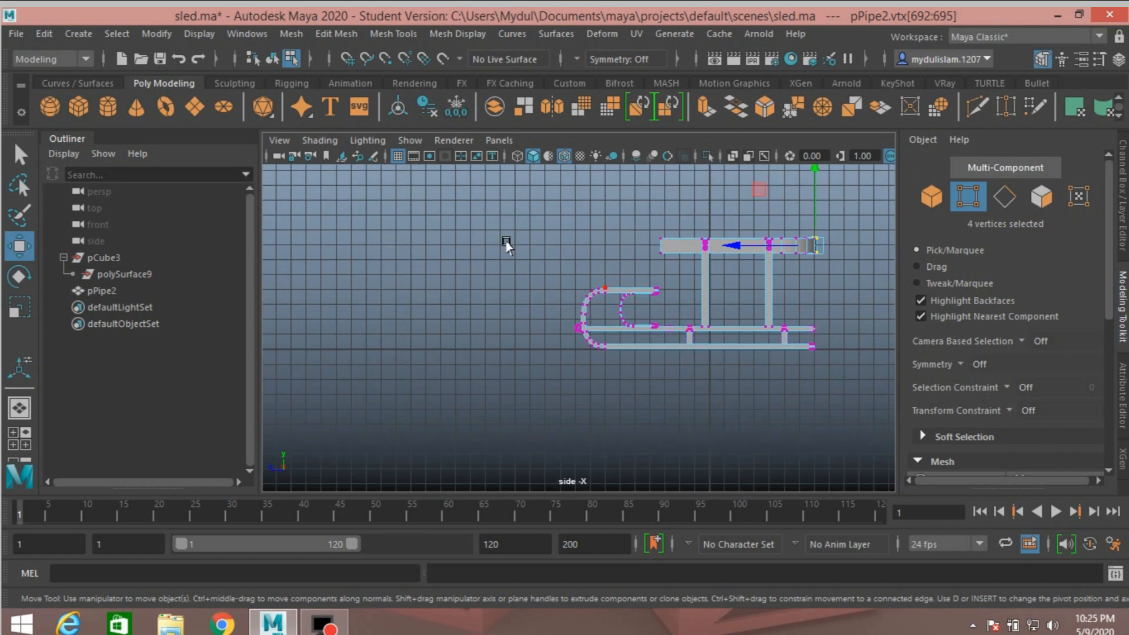
key(space)
key(space)
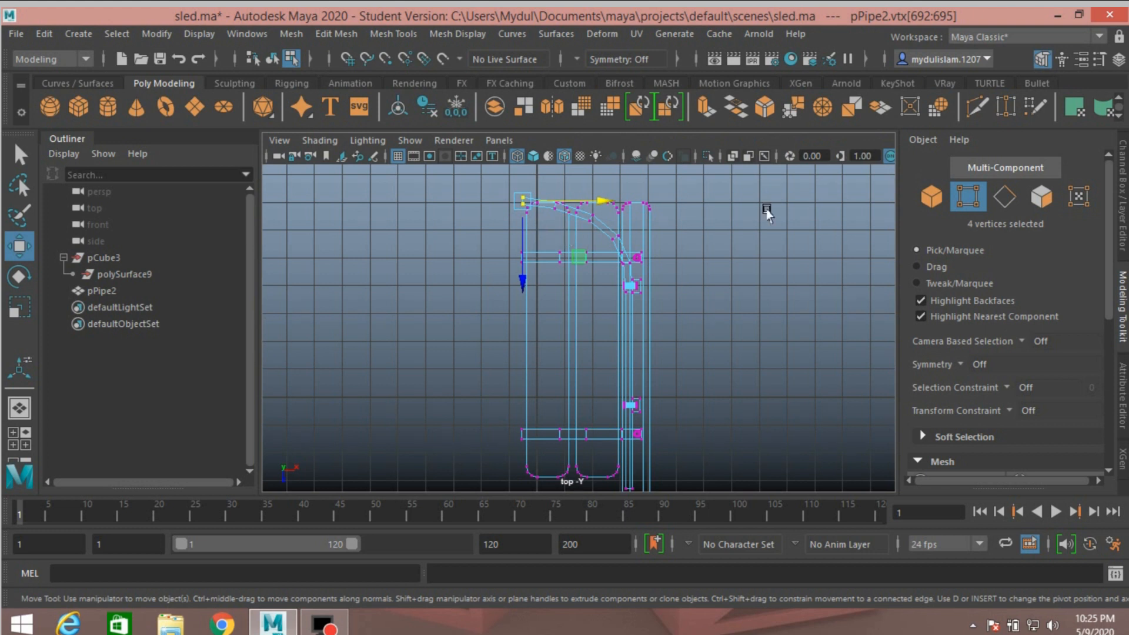
Back in object mode, snap the sled's pivot to the rear crossbar's inner end, at X -0.541 and Z -4.837.
click(932, 198)
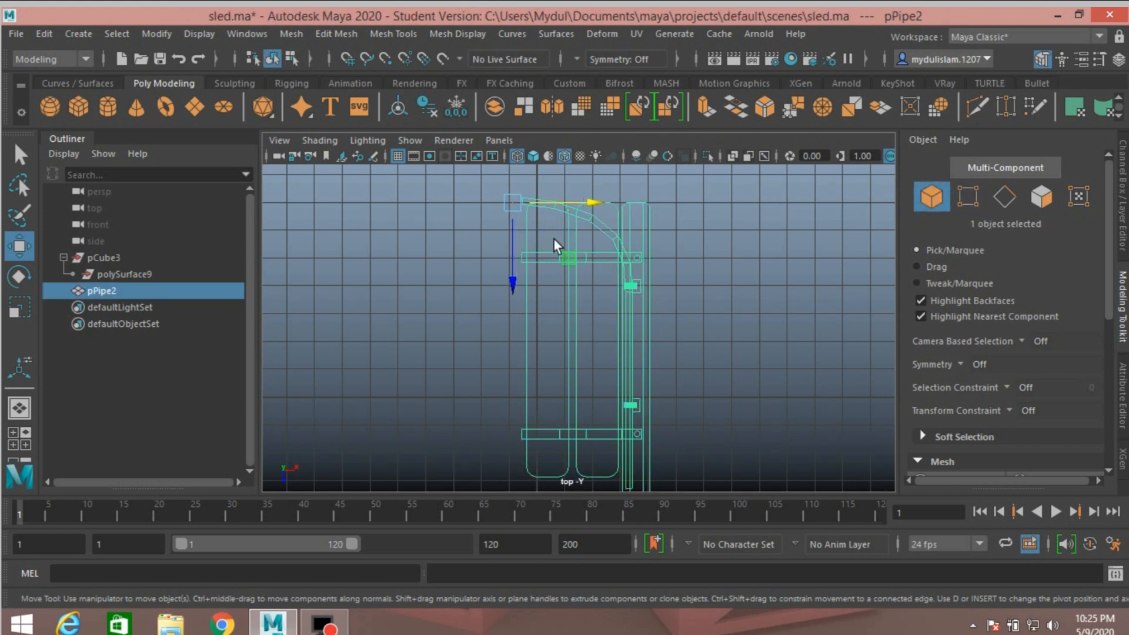
key(d)
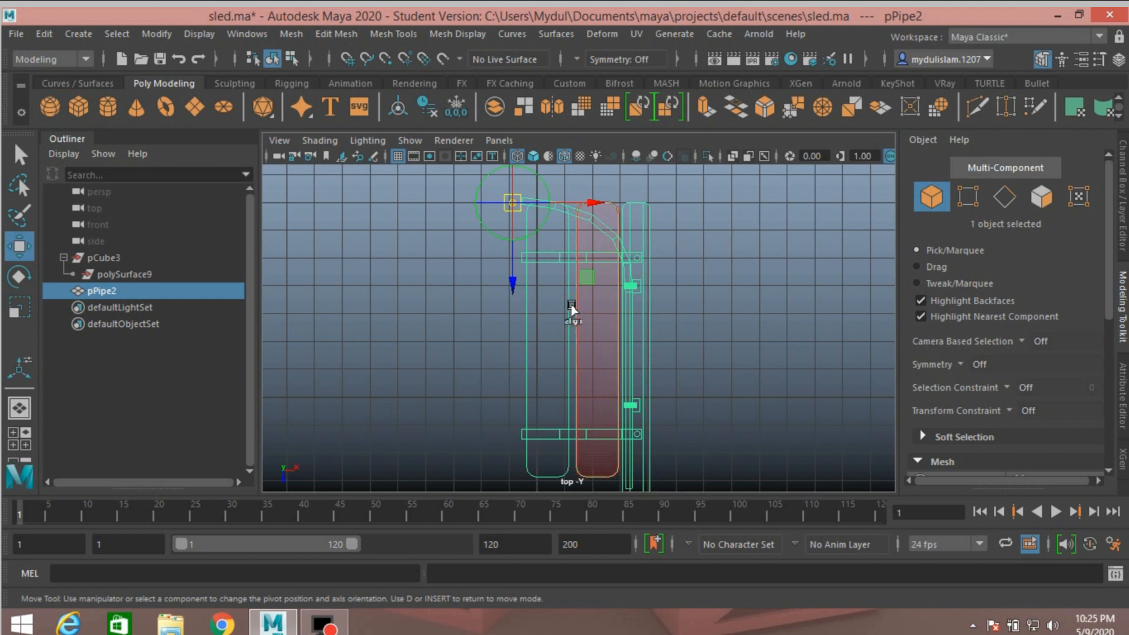
key(v)
mouse_move(509, 281)
mouse_down()
mouse_move(509, 307)
mouse_move(584, 259)
mouse_move(525, 270)
mouse_up()
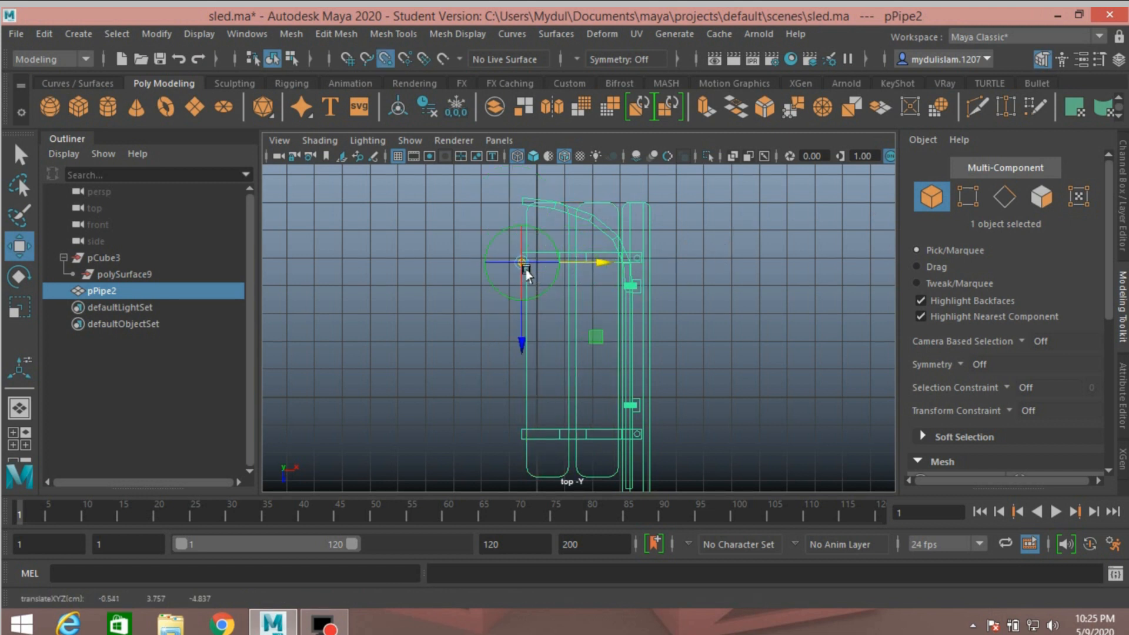
key(d)
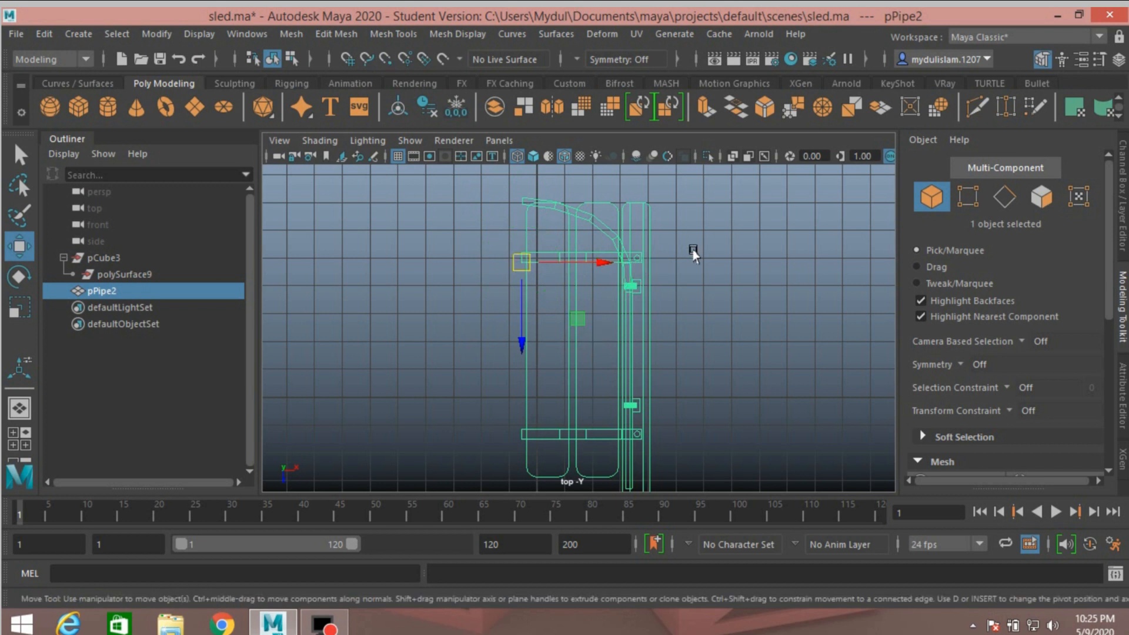
Mirror the sled half across the object's X axis and inspect the full sled in perspective.
click(284, 29)
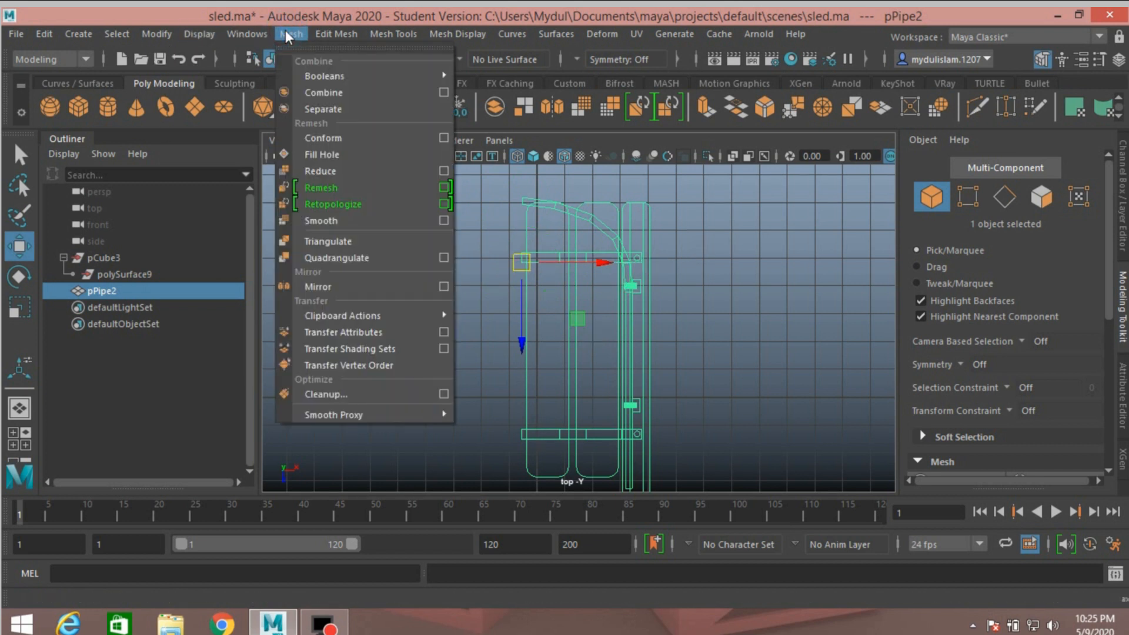
click(345, 290)
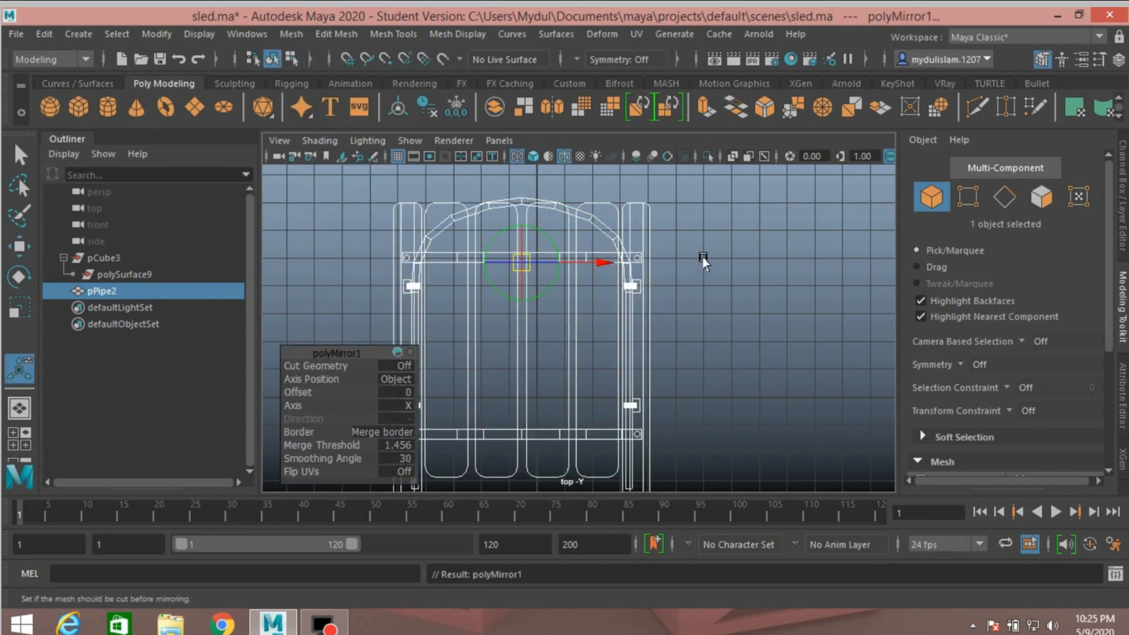
key(space)
key(space)
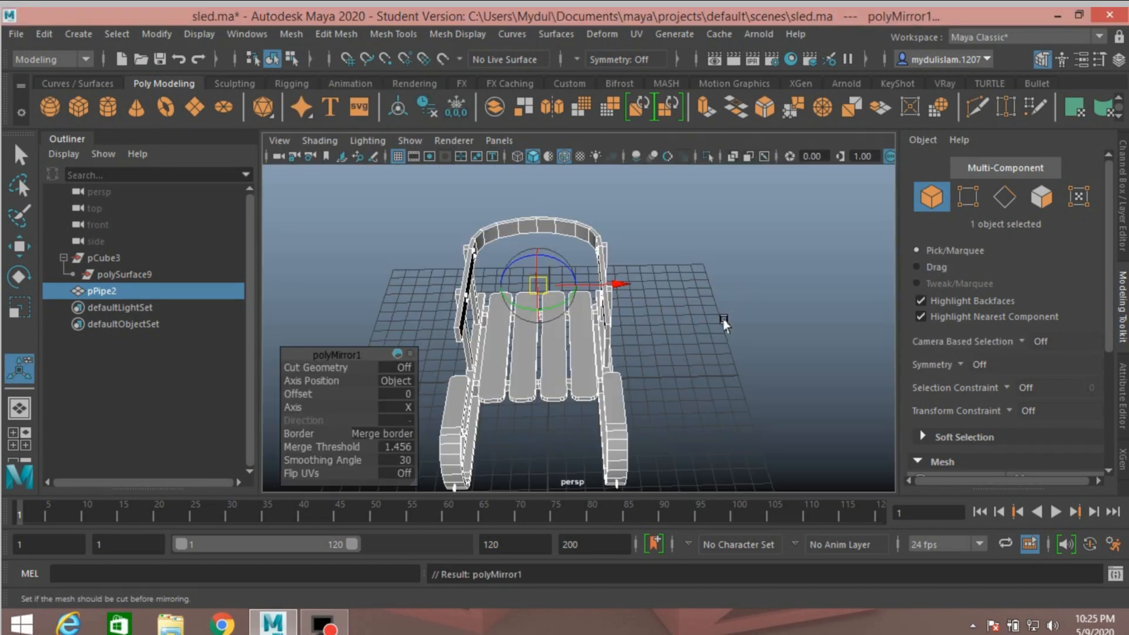
alt+drag(751, 308, 581, 301)
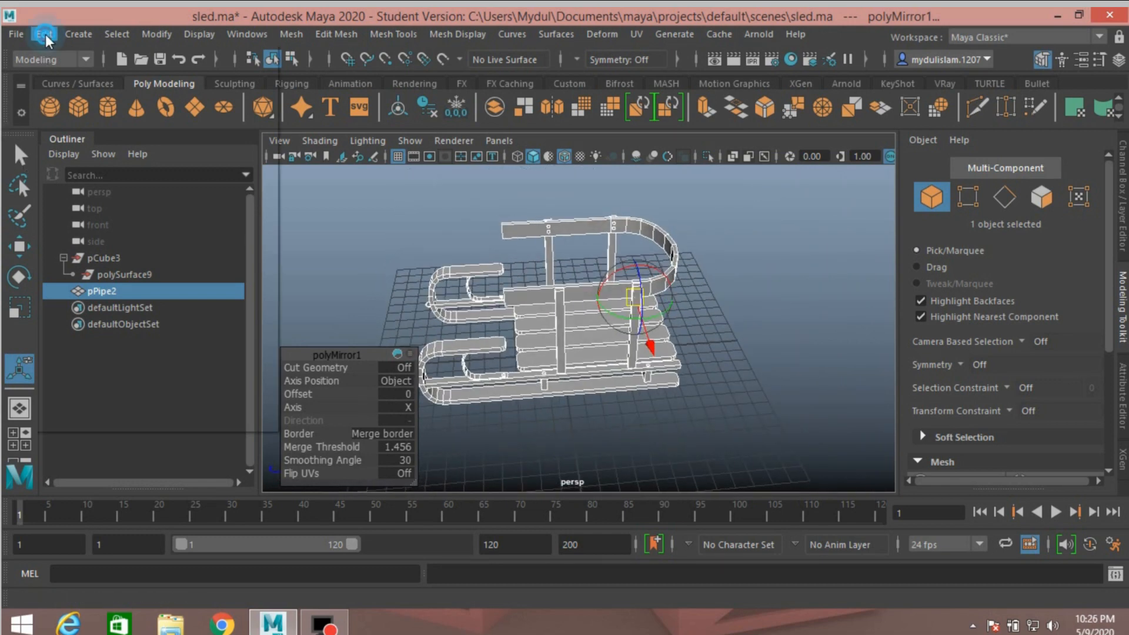
Delete the mirrored sled's construction history and reselect the sled mesh.
click(44, 34)
mouse_move(80, 229)
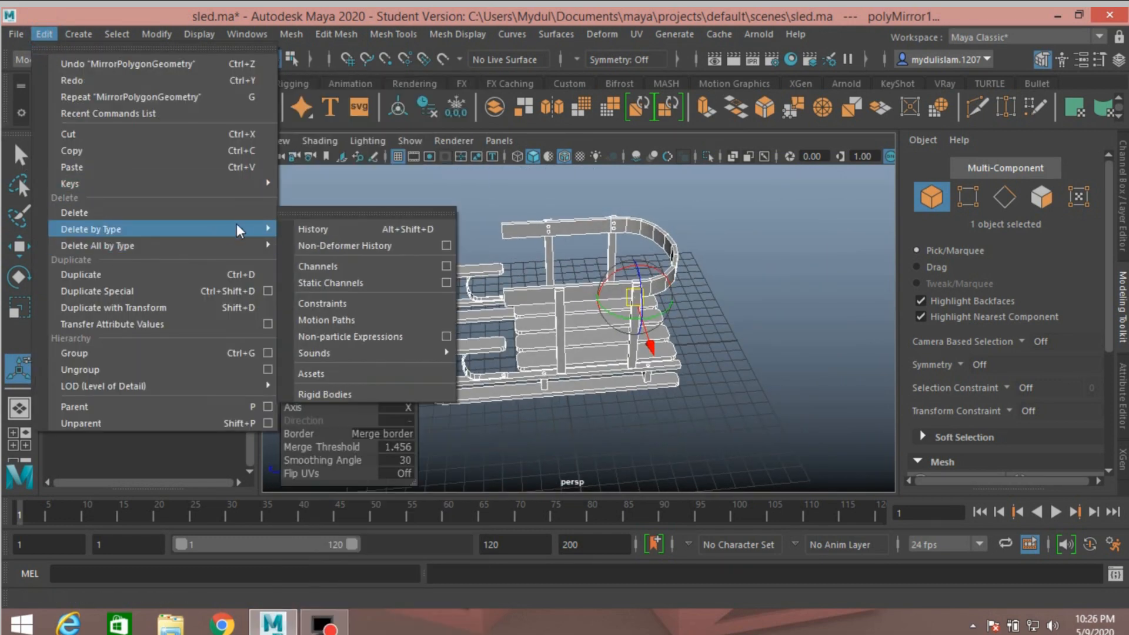
click(298, 231)
alt+drag(418, 277, 416, 252)
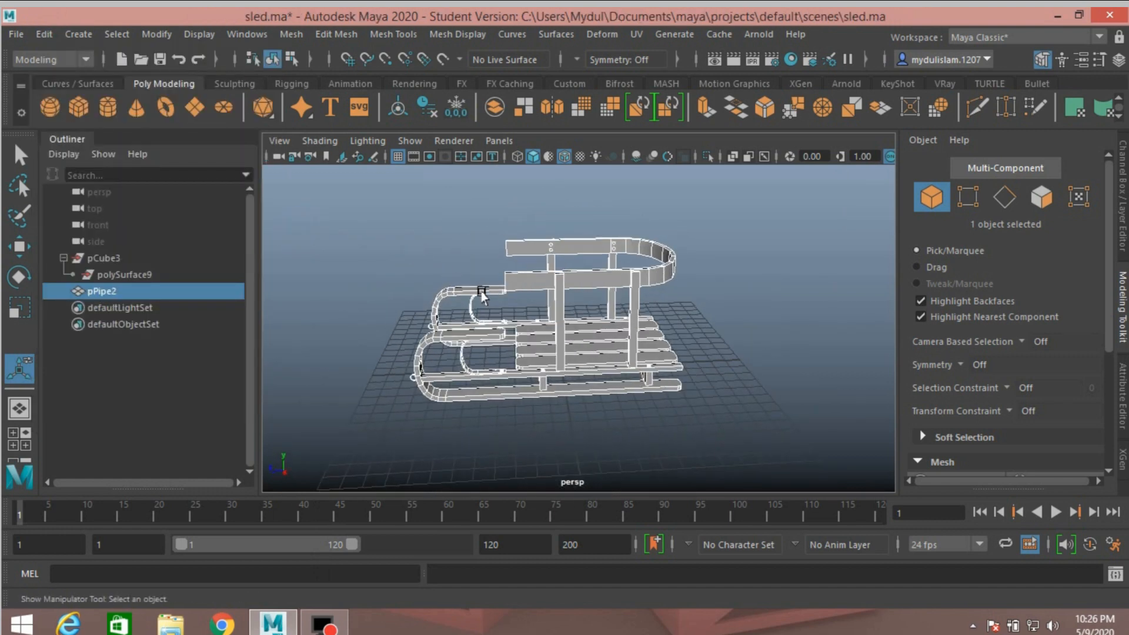
click(528, 308)
alt+drag(537, 308, 577, 336)
click(588, 294)
alt+drag(591, 299, 608, 298)
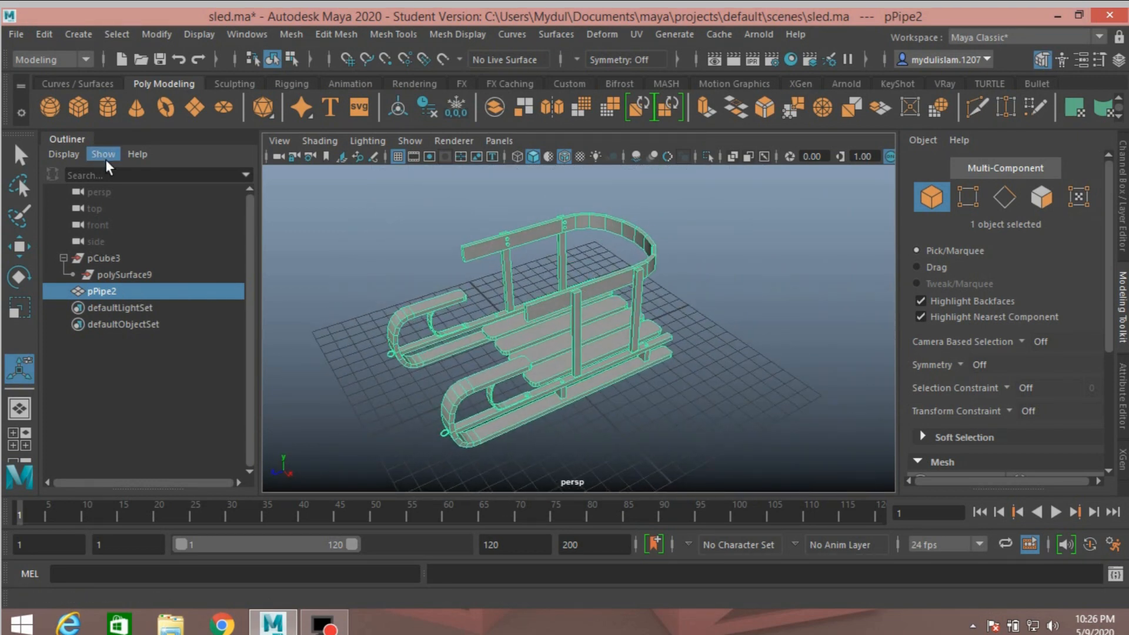
Rename the sled mesh pPipe2 as sled_board.
double_click(114, 291)
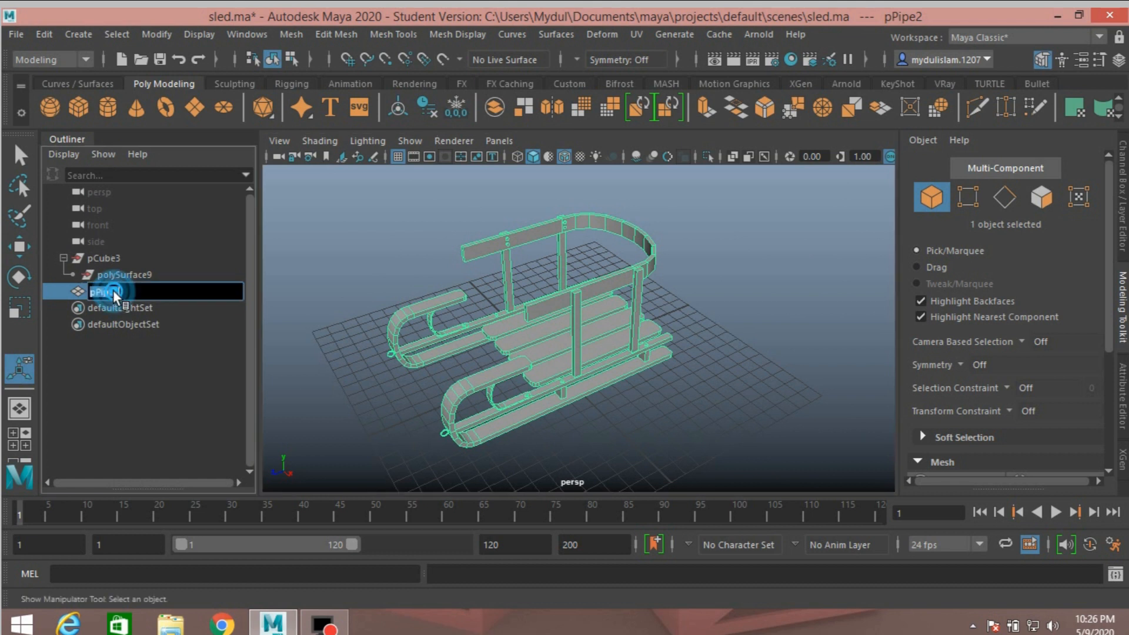
text(sled_board)
key(Return)
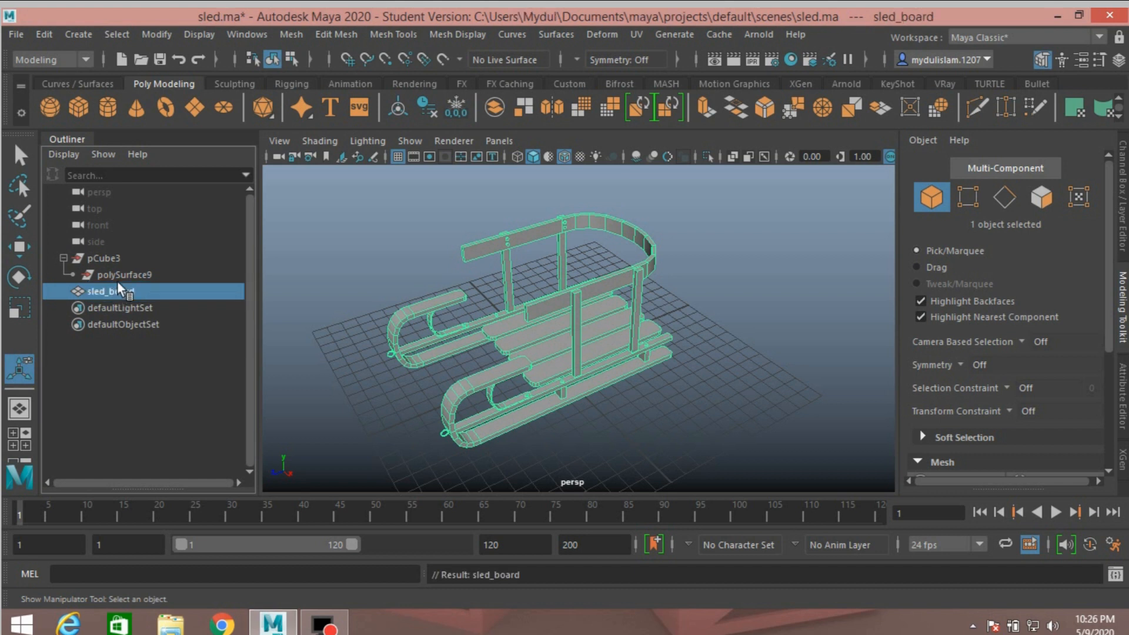
Delete sled_board's construction history, remove the leftover pCube3 group from the scene and reselect sled_board.
click(46, 34)
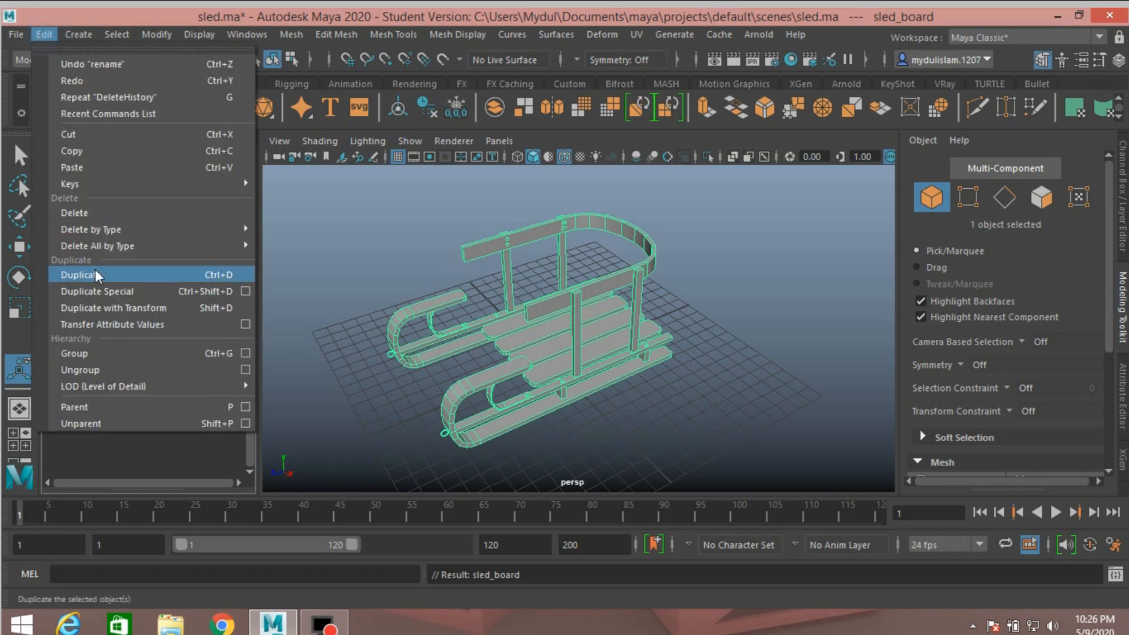
mouse_move(223, 234)
click(288, 227)
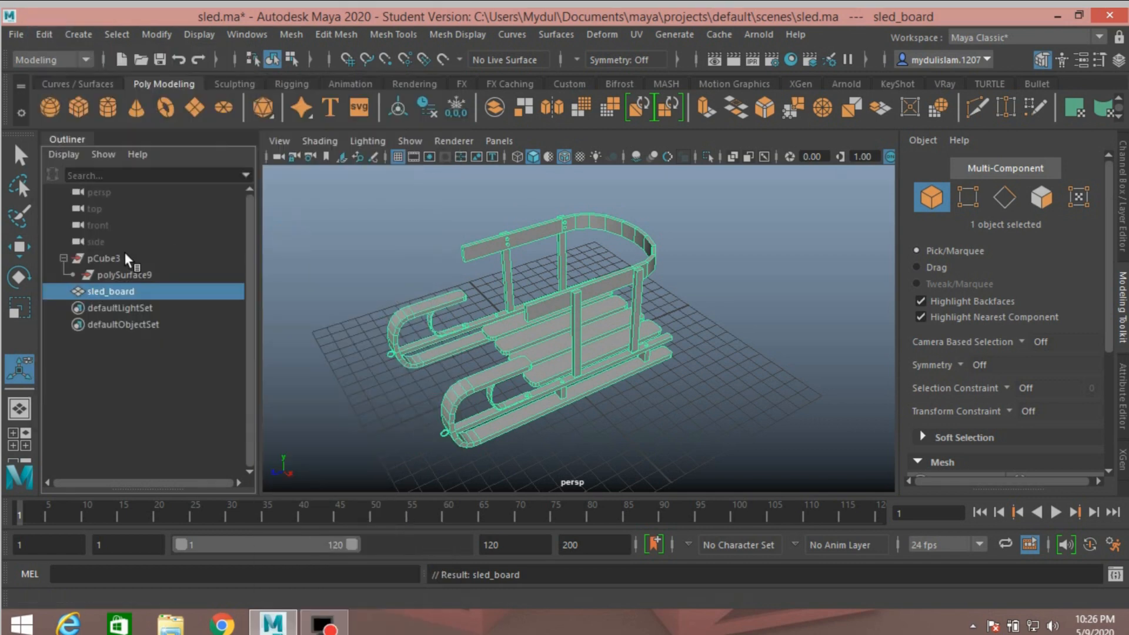
click(103, 258)
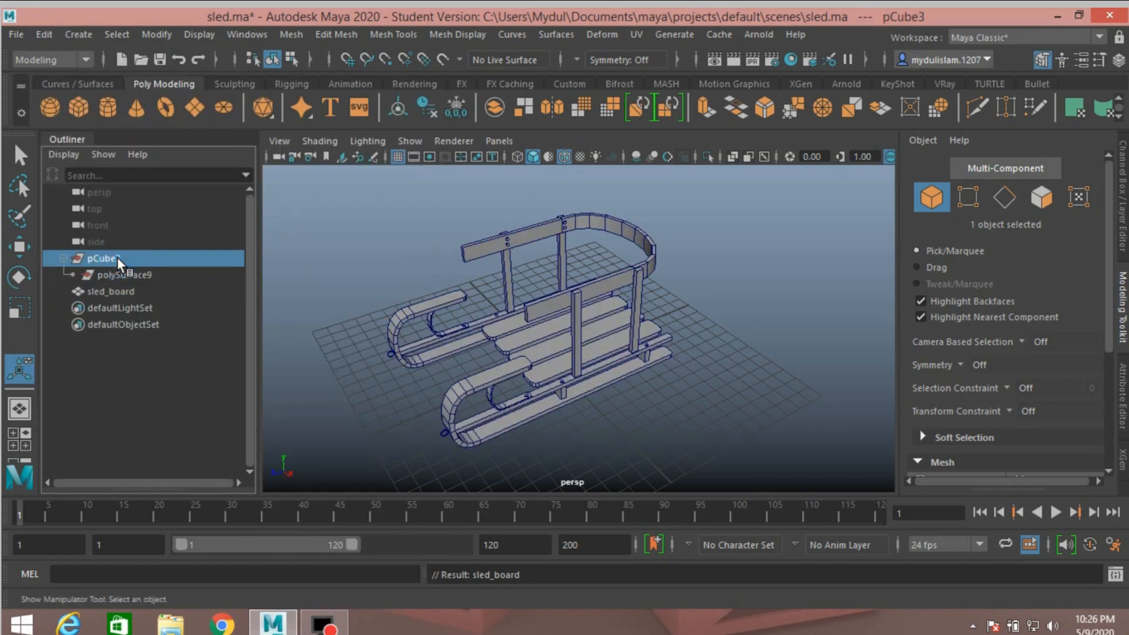
key(Delete)
click(115, 262)
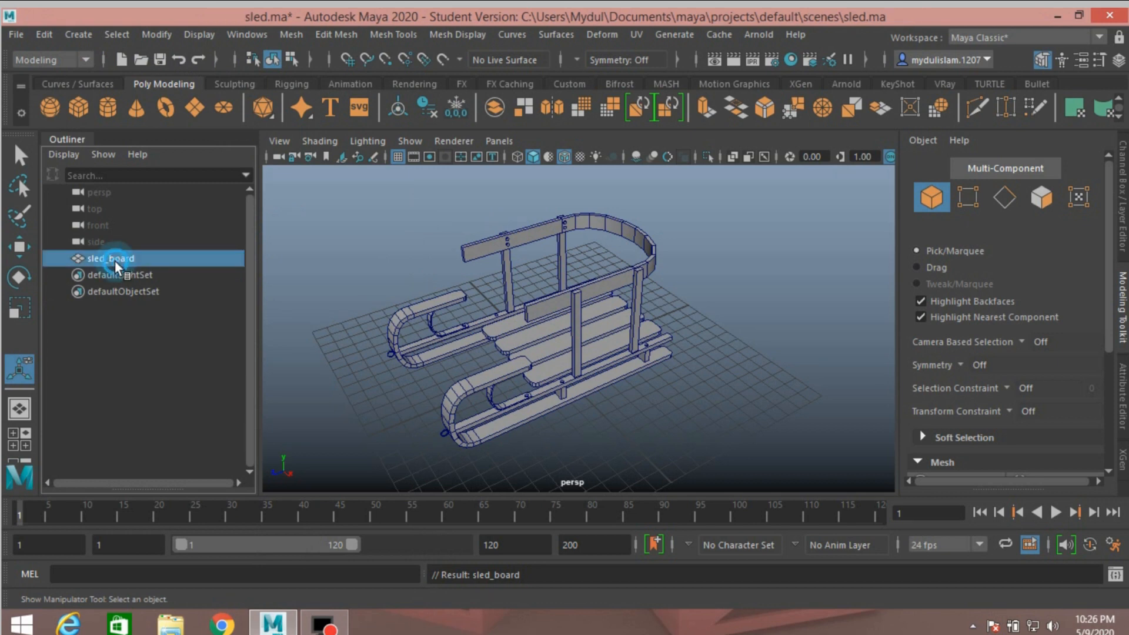
Create a display layer containing sled_board and hide that layer.
alt+drag(507, 331, 548, 319)
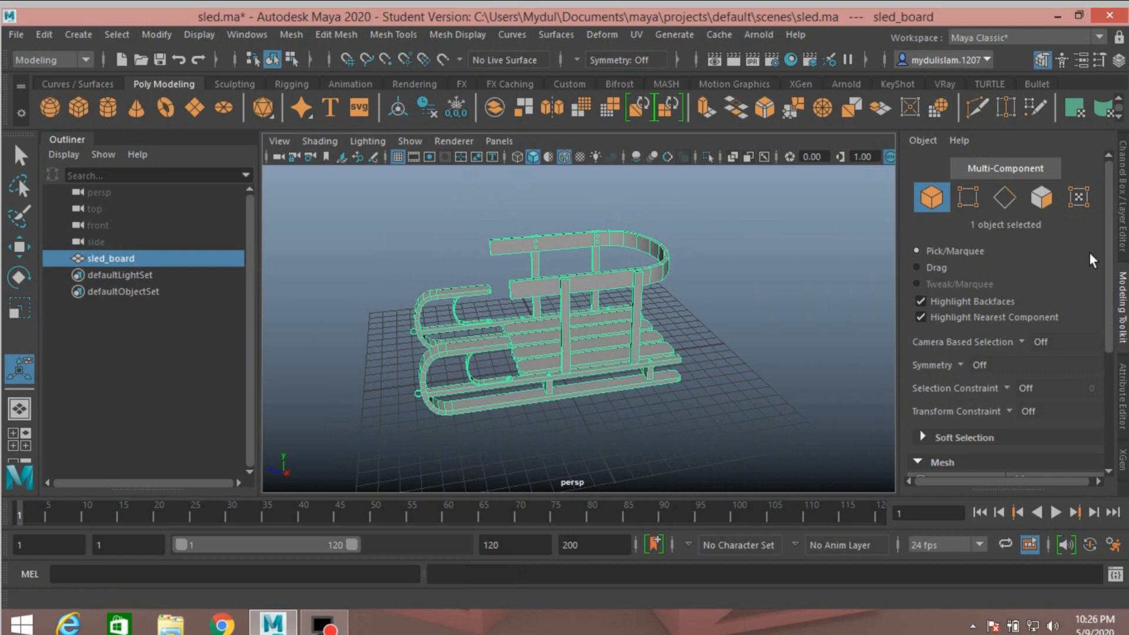
click(1122, 230)
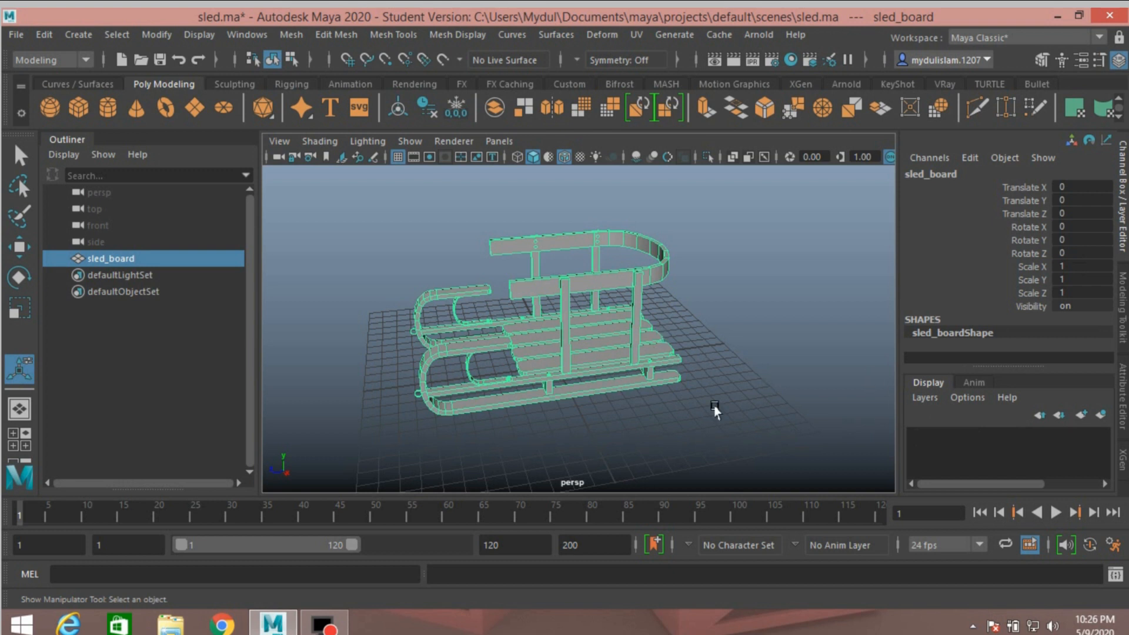
click(1100, 415)
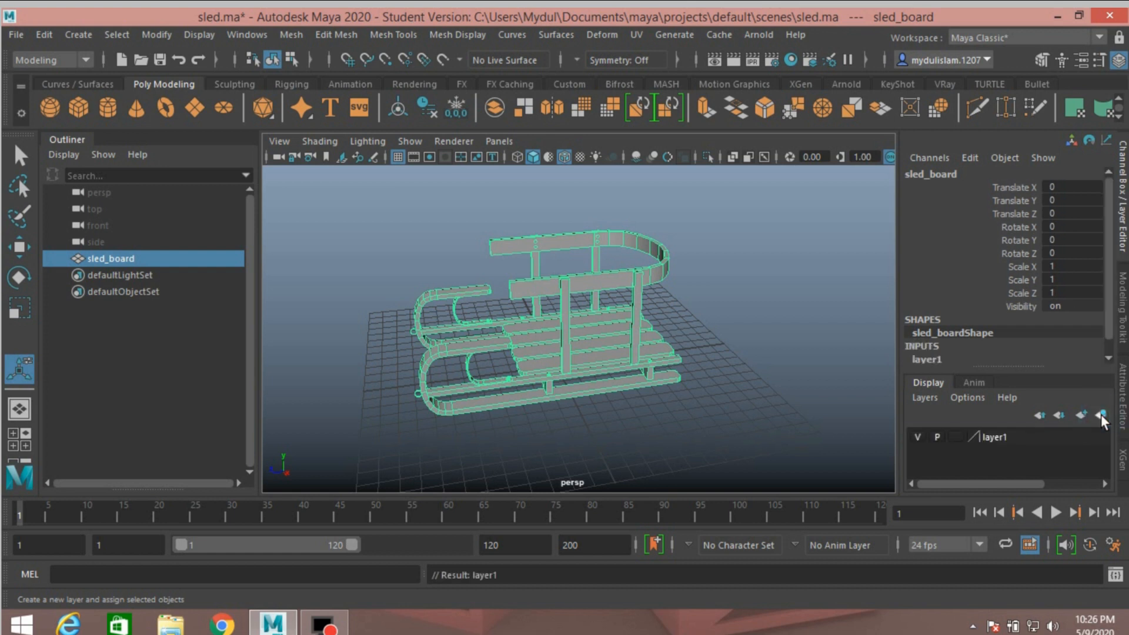
click(916, 436)
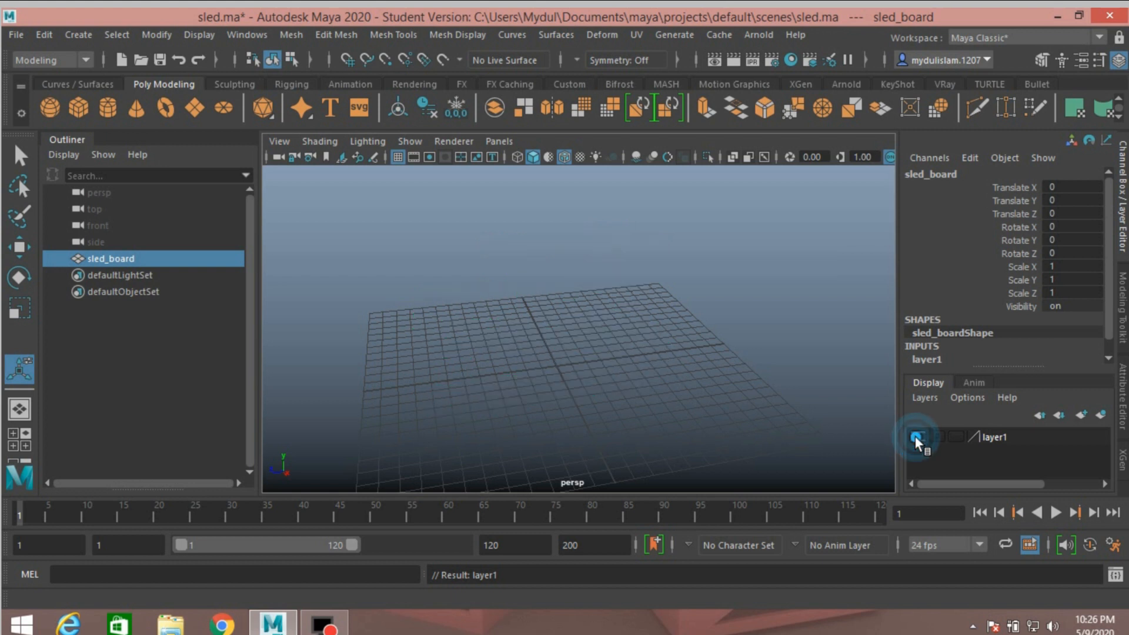
click(522, 386)
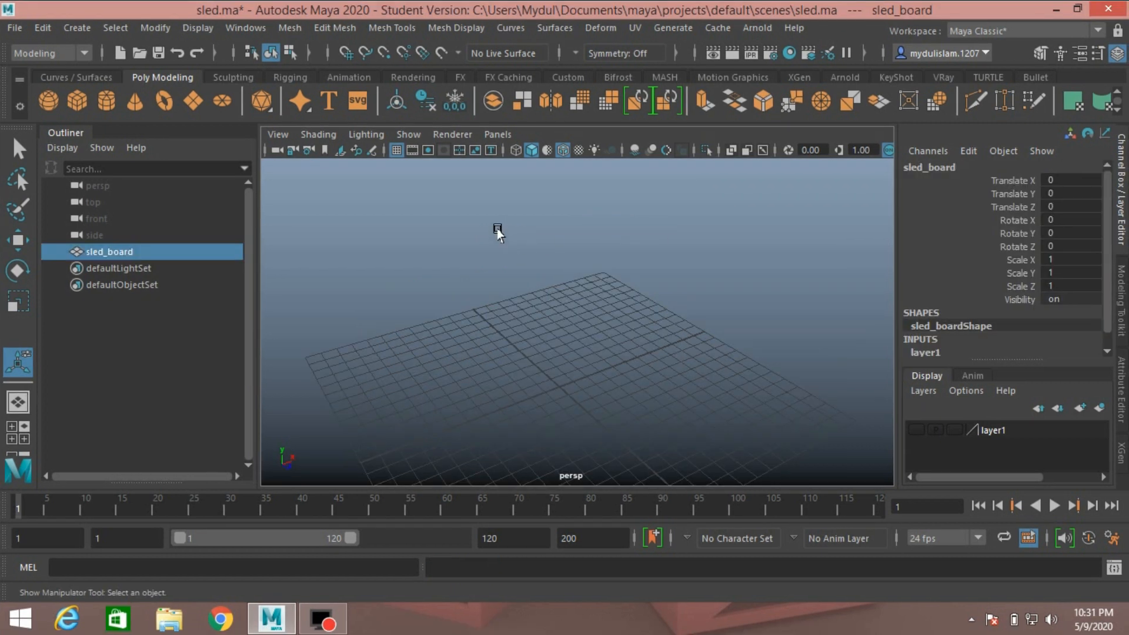
Create a polygon plane at the origin with width and height set to 50.
alt+drag(496, 231, 453, 255)
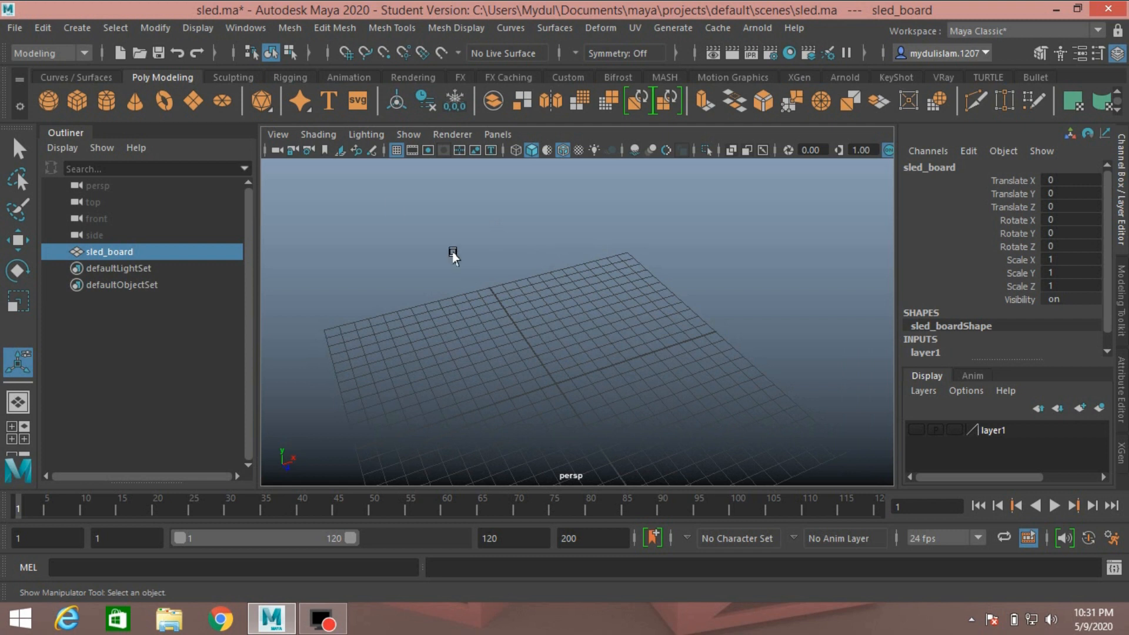
click(87, 30)
click(238, 86)
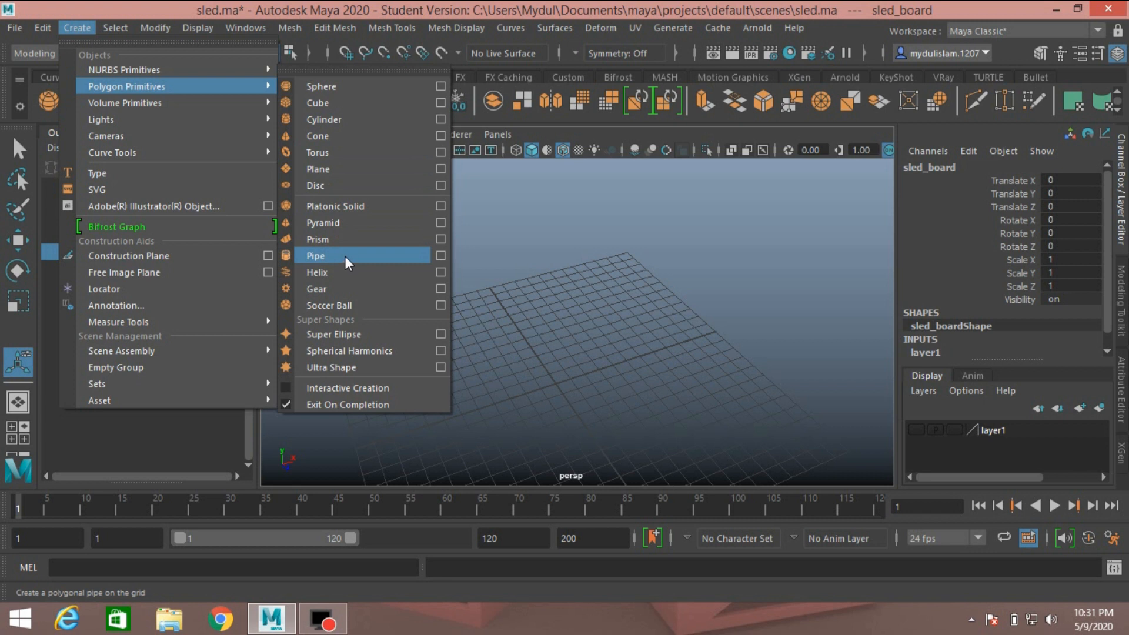
click(328, 171)
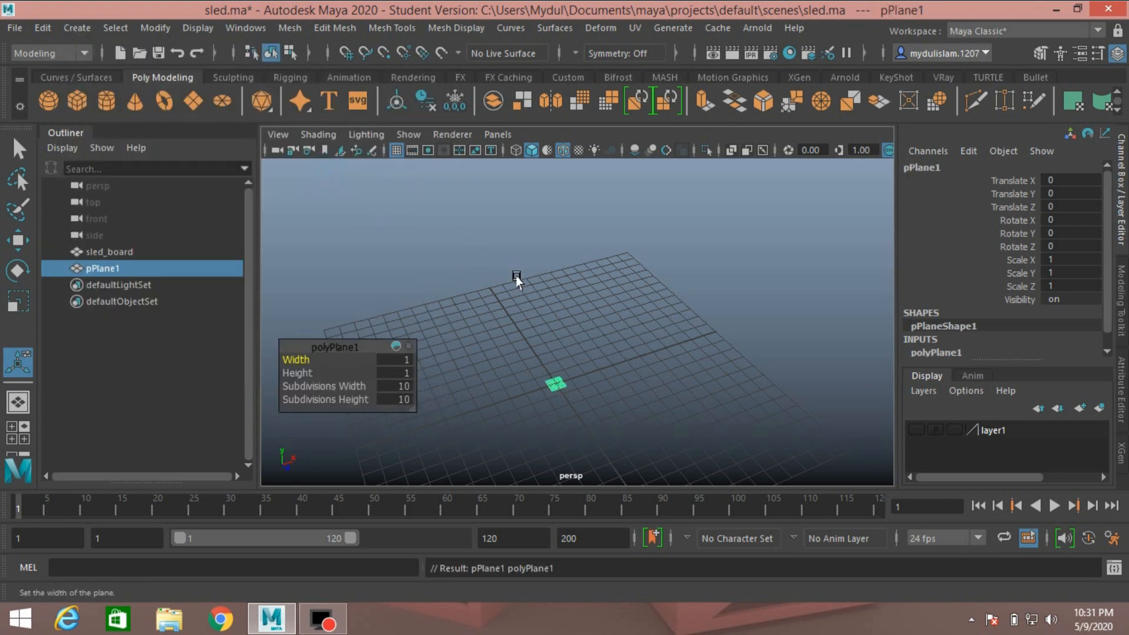
alt+drag(544, 285, 520, 272)
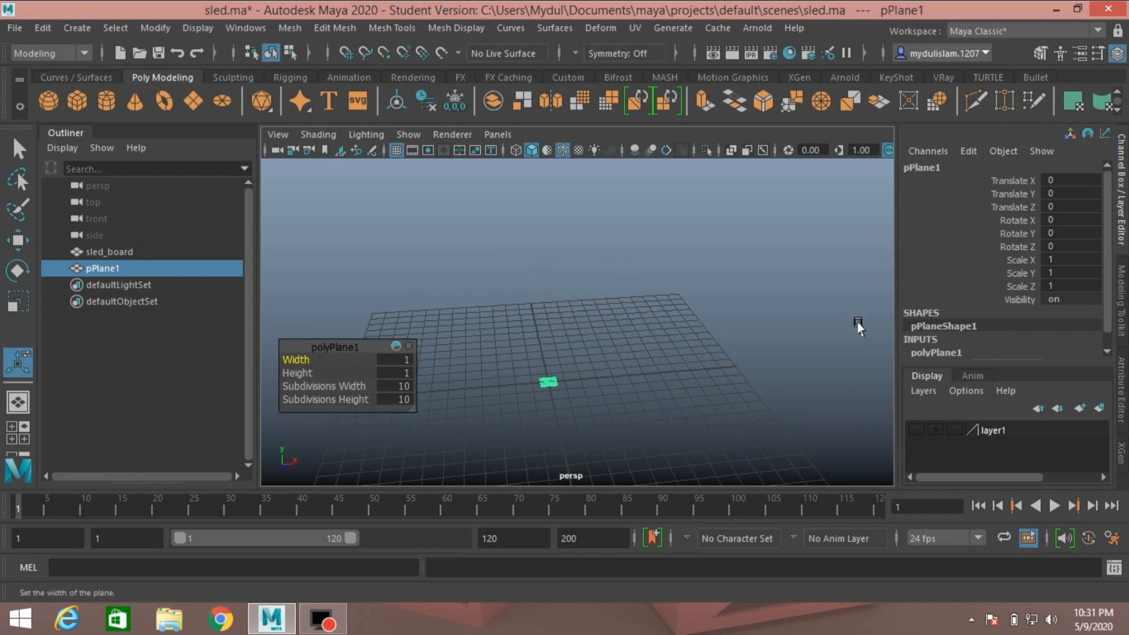
click(926, 351)
scroll(925, 344, down, 2)
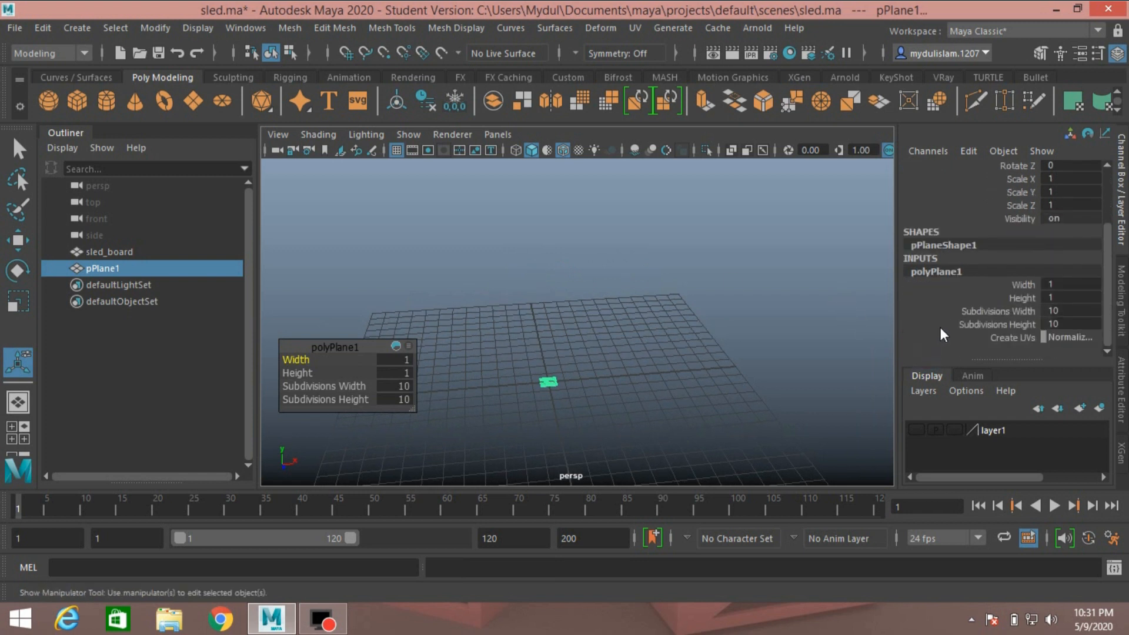
drag(1055, 284, 1057, 296)
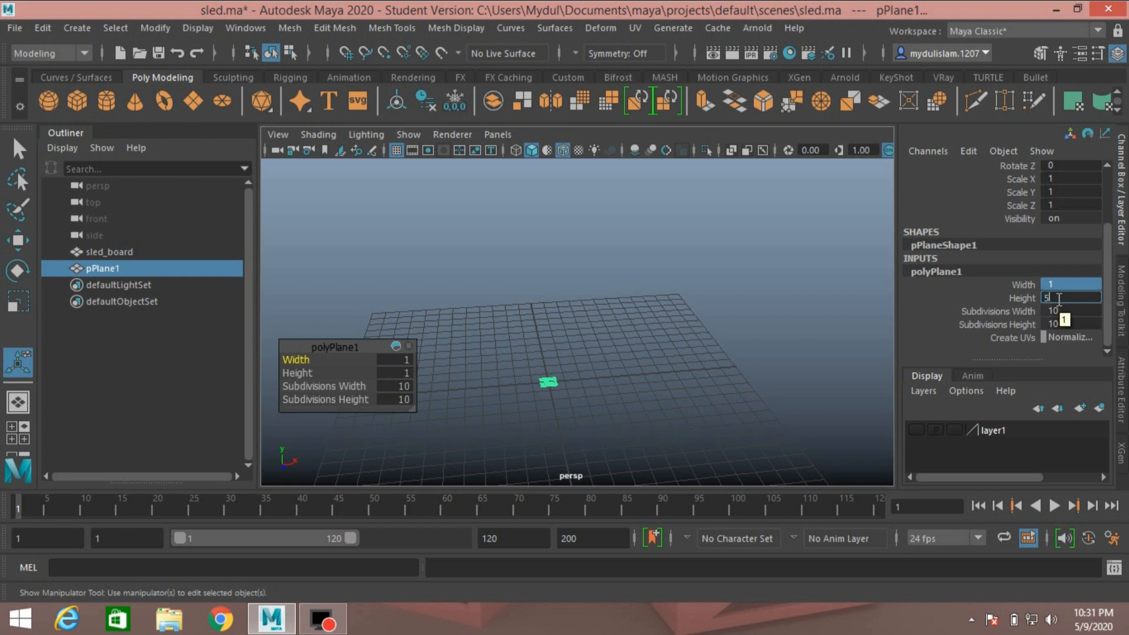
key(Return)
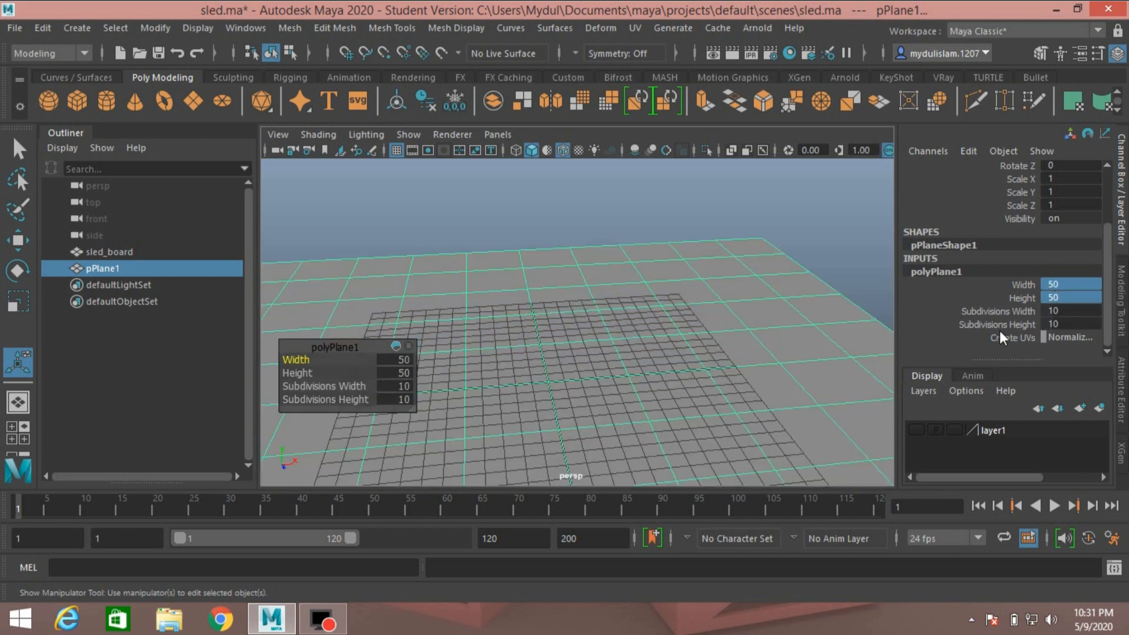
Set the plane's width and height subdivisions to 70.
drag(1063, 309, 1061, 323)
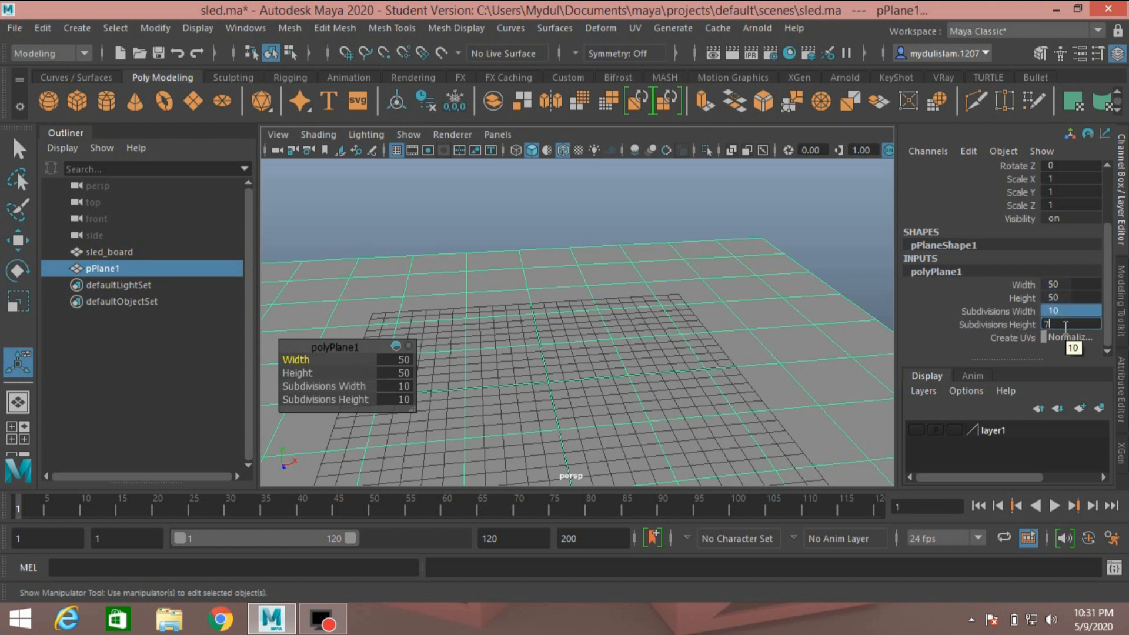
text(70)
key(Return)
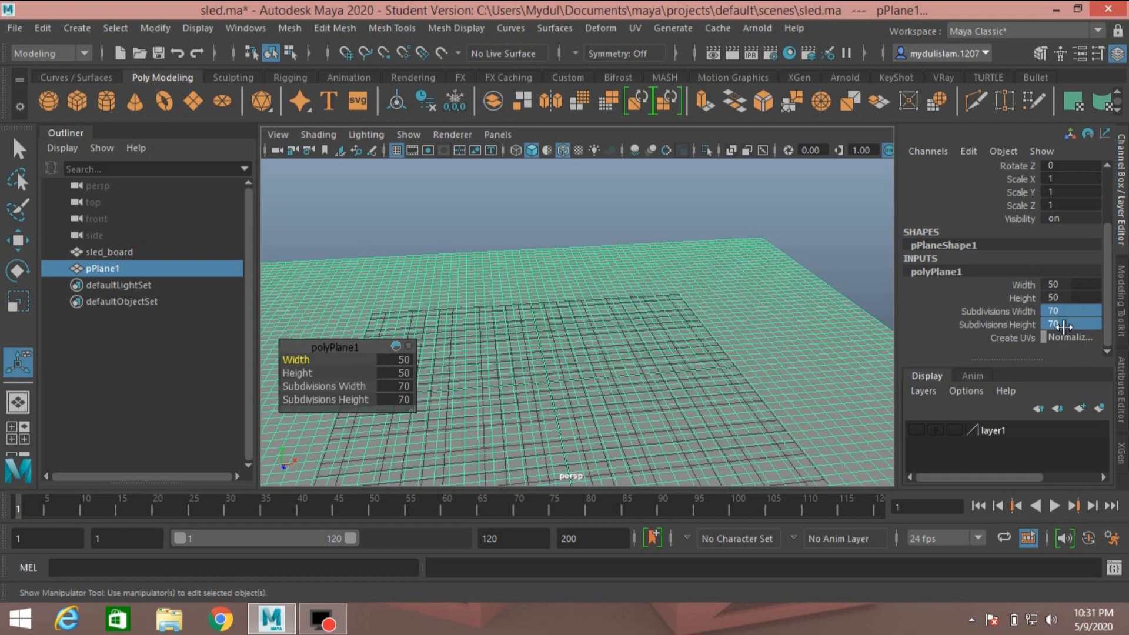
scroll(681, 414, down, 4)
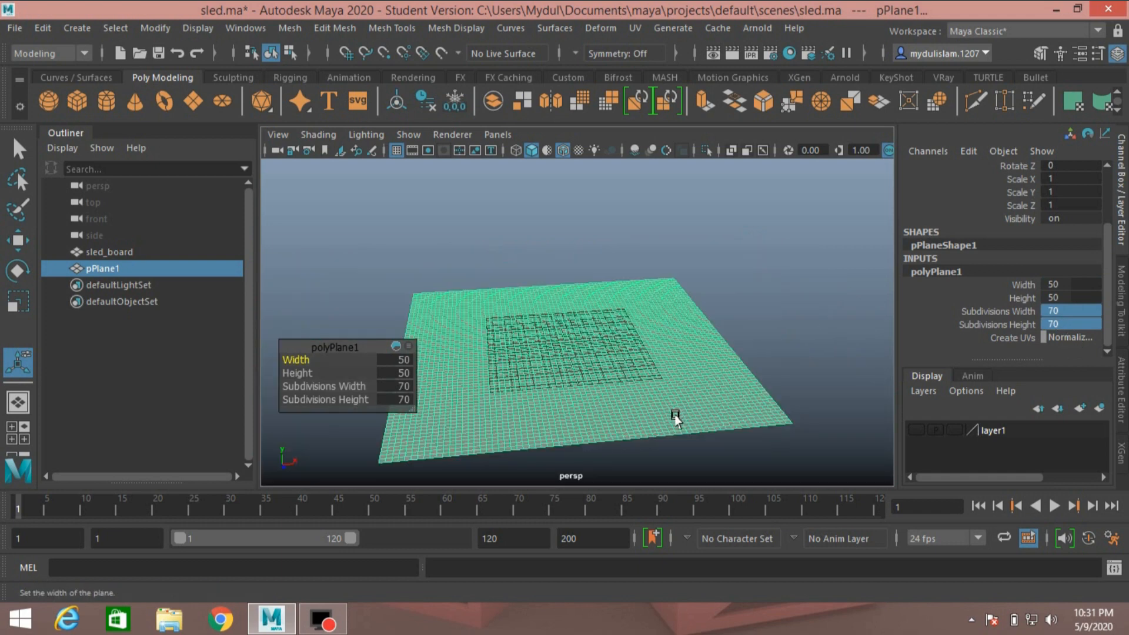
alt+drag(689, 411, 642, 404)
click(639, 406)
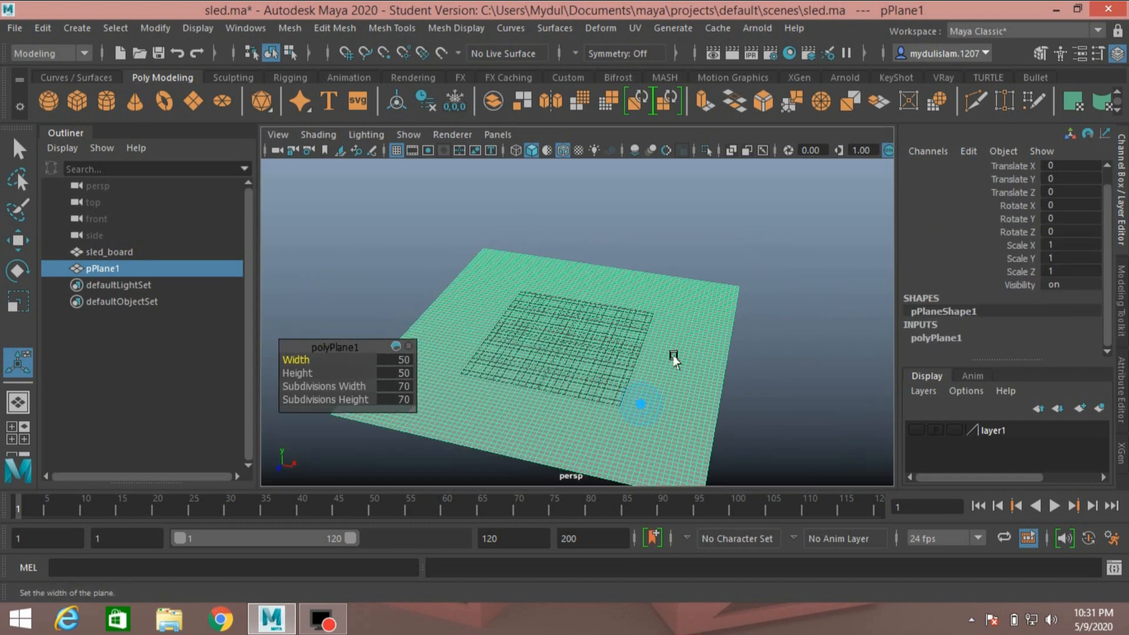
Bring up the Modeling Toolkit and turn off the grid in the perspective view.
click(1039, 54)
alt+drag(757, 286, 672, 365)
click(735, 304)
click(644, 386)
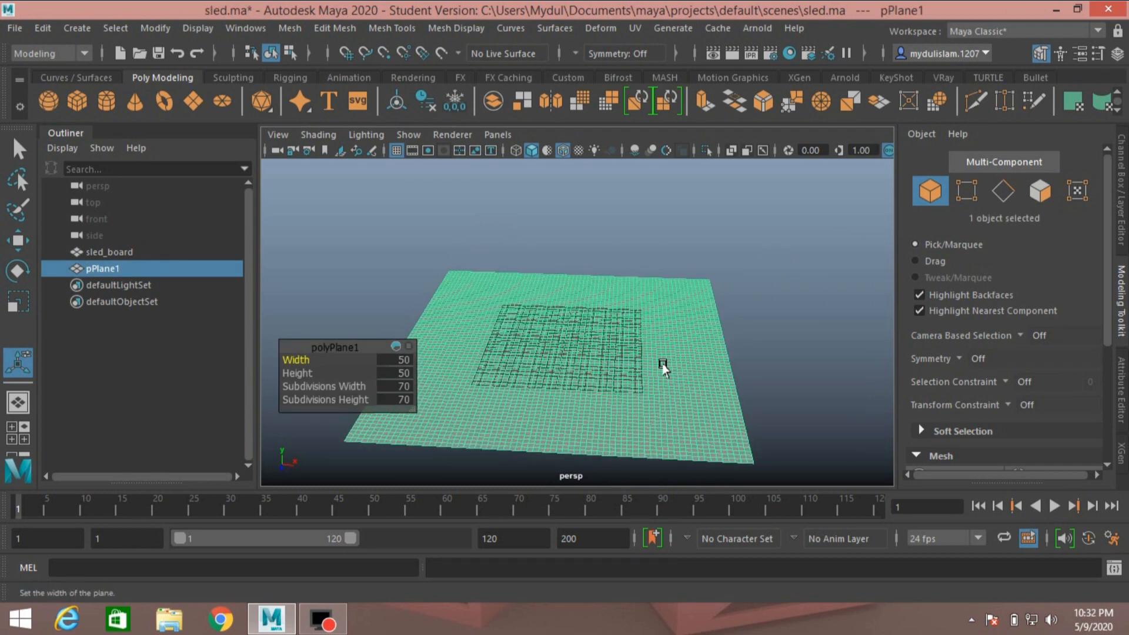
scroll(662, 368, up, 2)
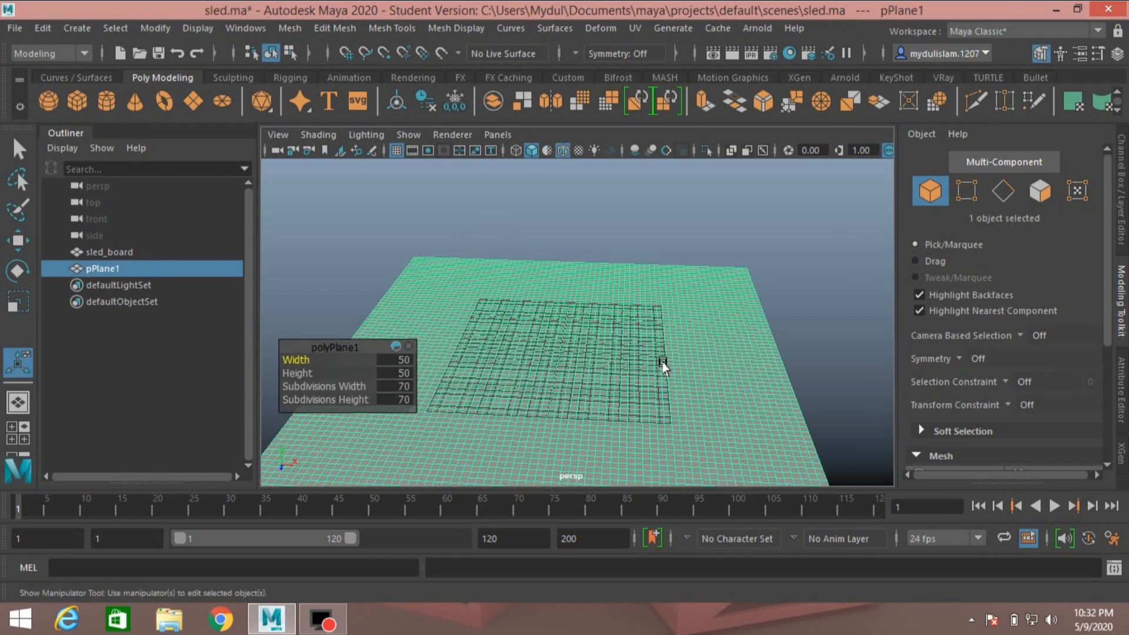
click(395, 152)
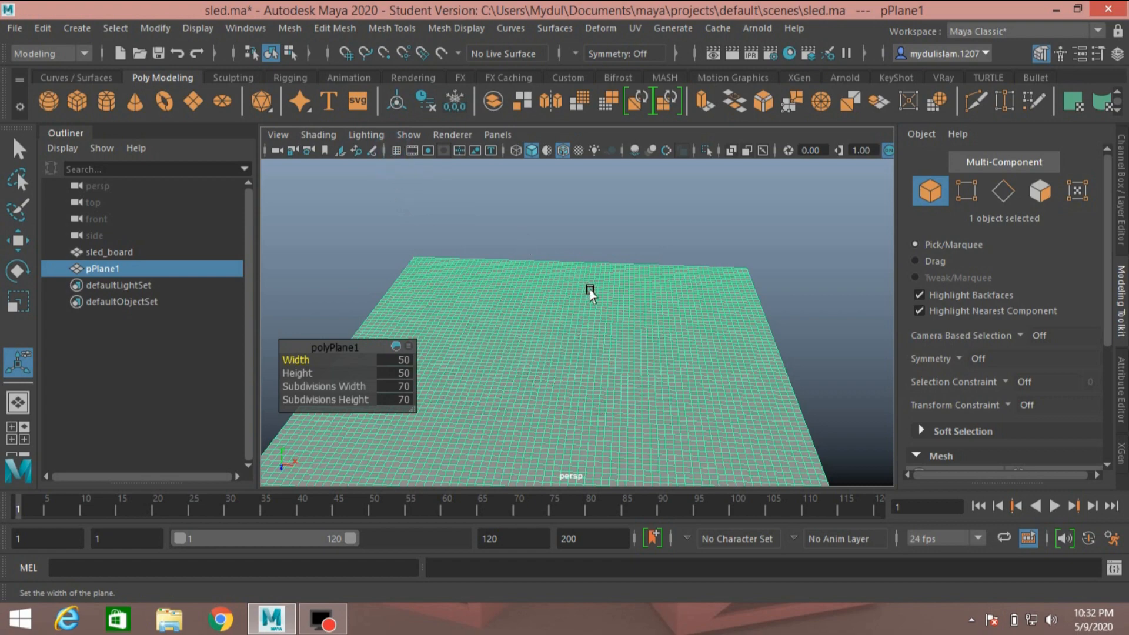
mouse_move(590, 291)
alt+mouse_down()
mouse_move(544, 298)
mouse_move(597, 277)
mouse_move(596, 297)
alt+mouse_up()
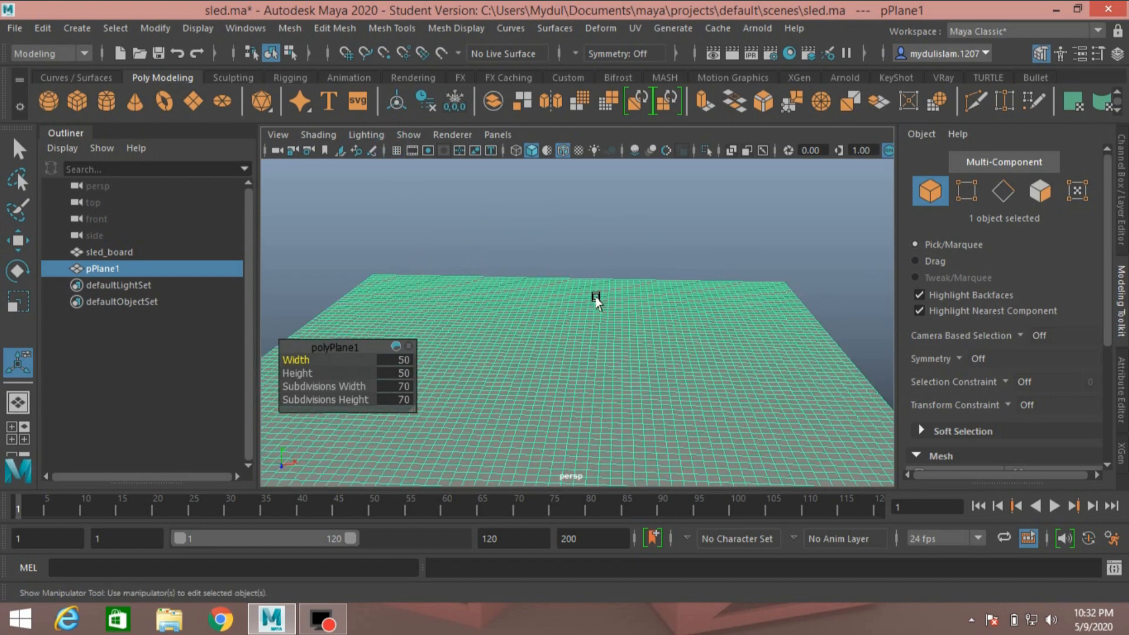
scroll(596, 297, up, 4)
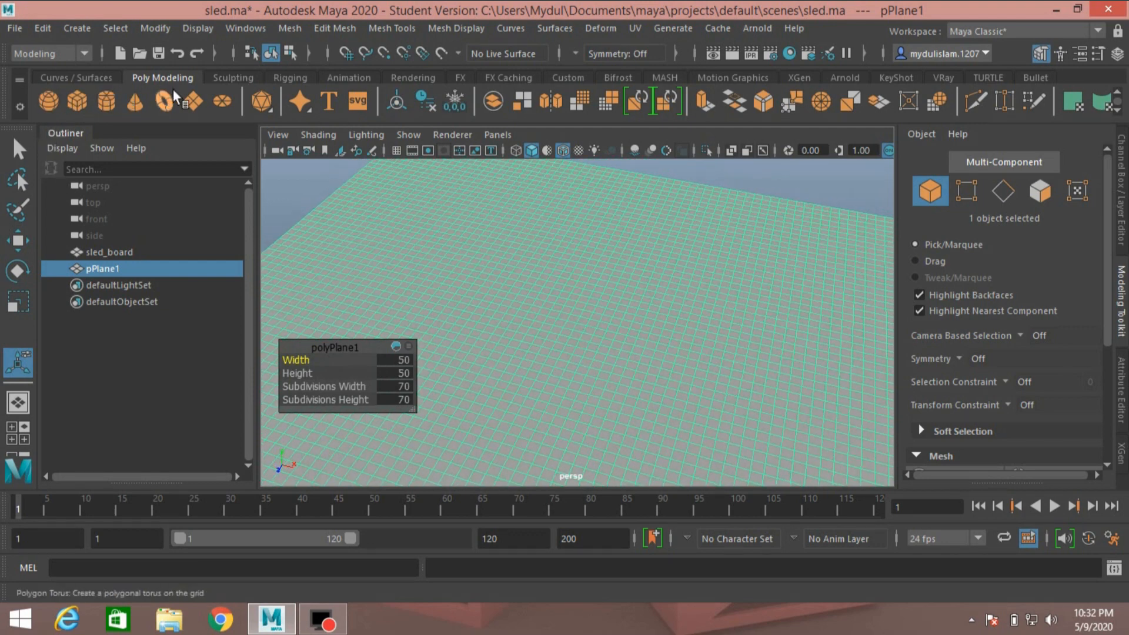
Activate the Sculpt Tool on the plane, with brush size 20 and strength 50.
click(229, 78)
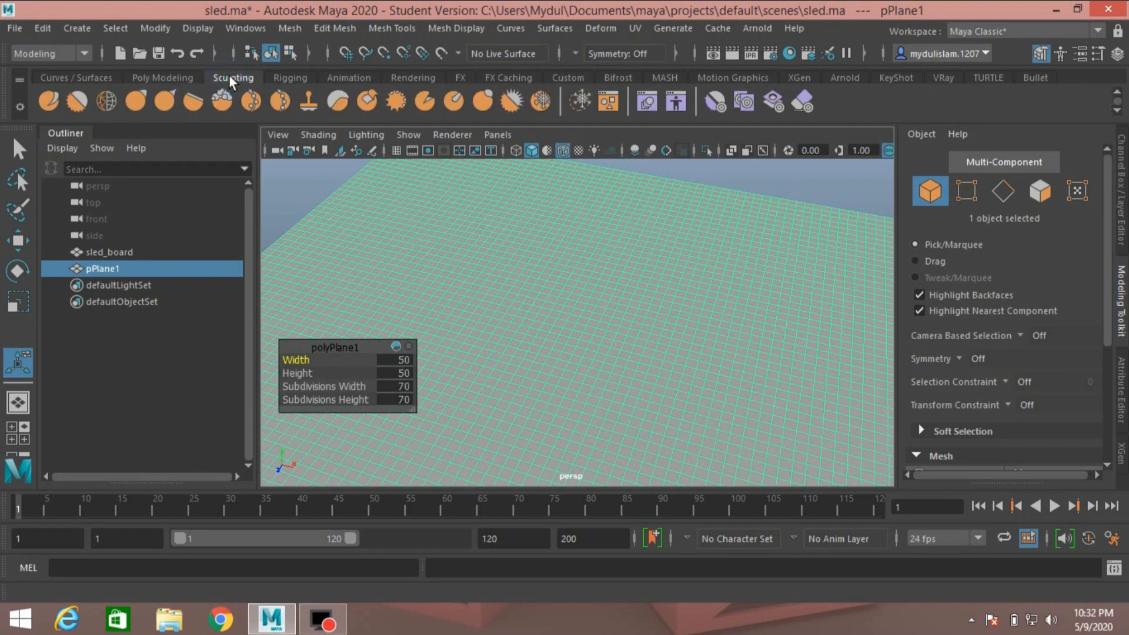
click(384, 27)
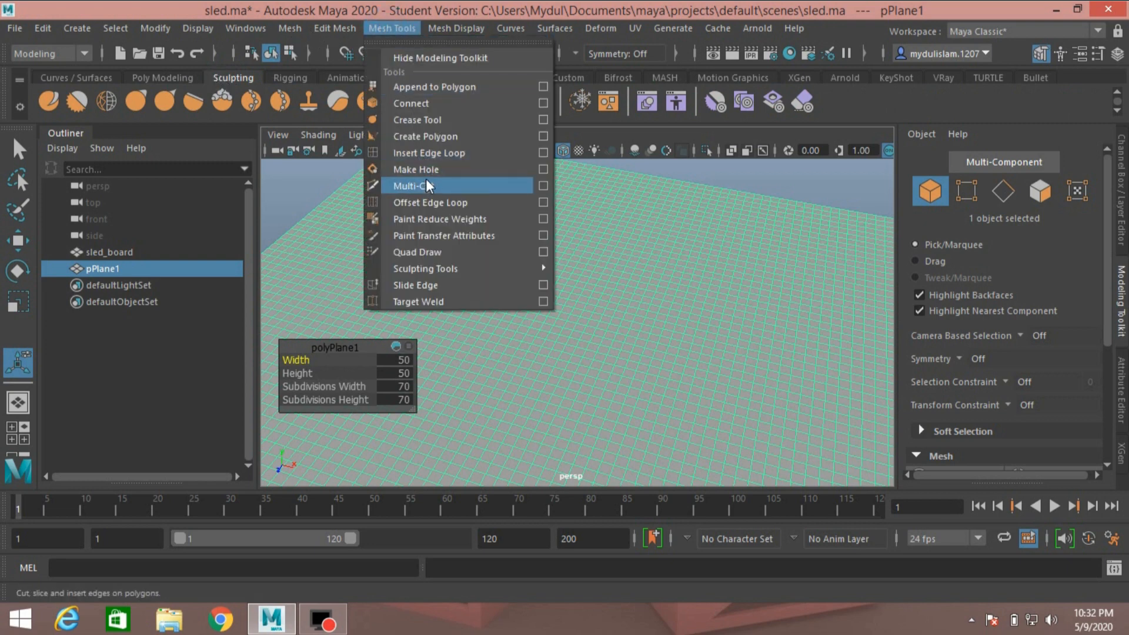
mouse_move(435, 272)
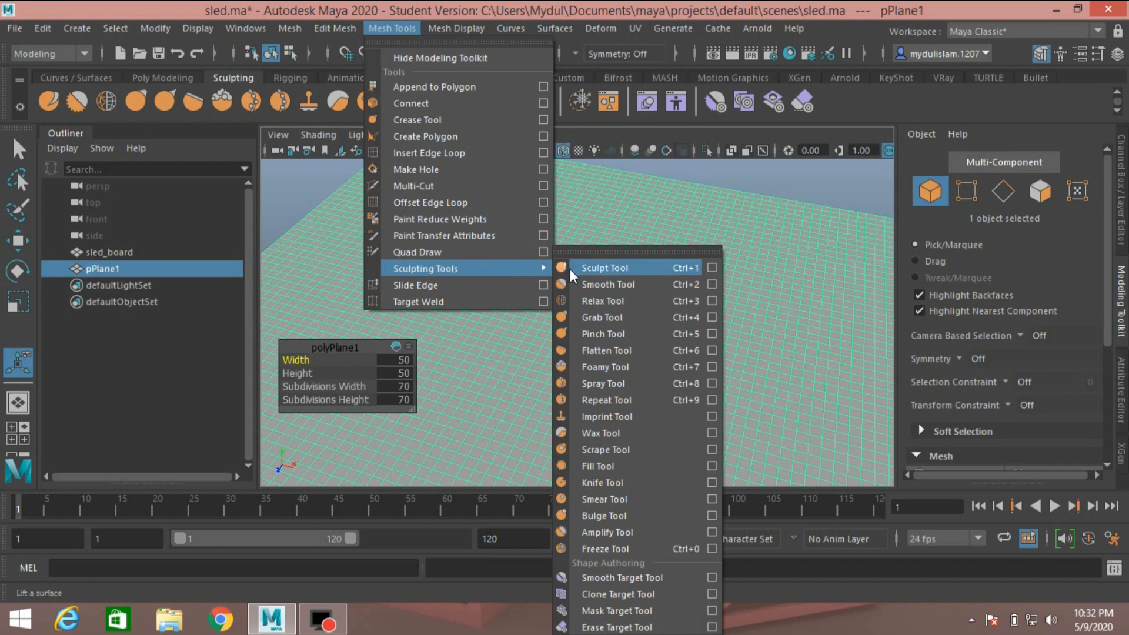
click(663, 269)
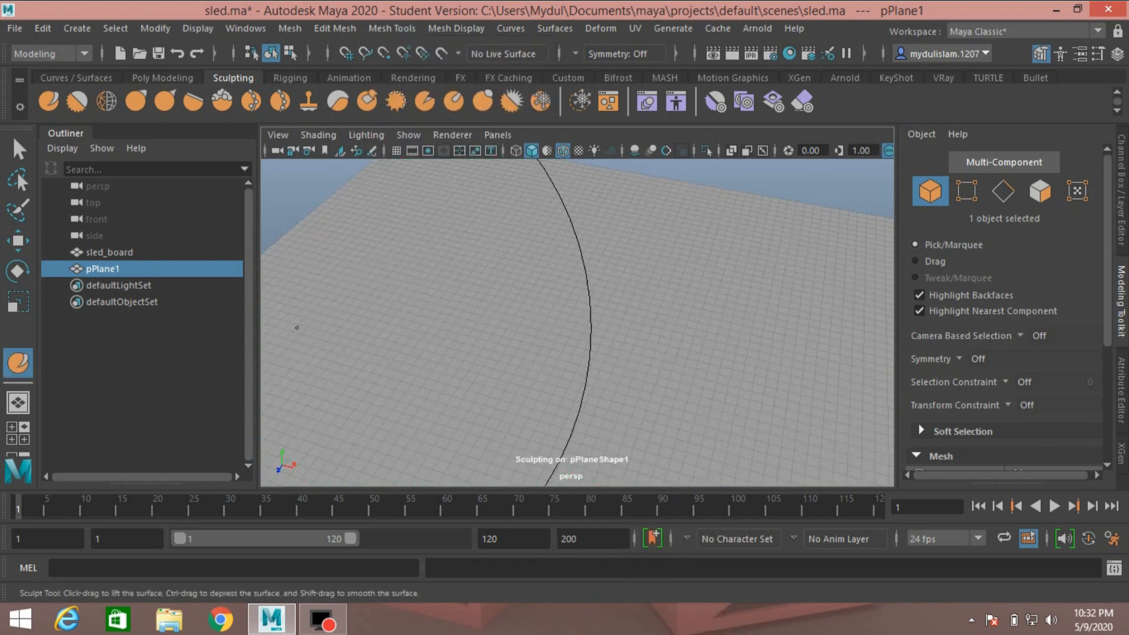
double_click(24, 359)
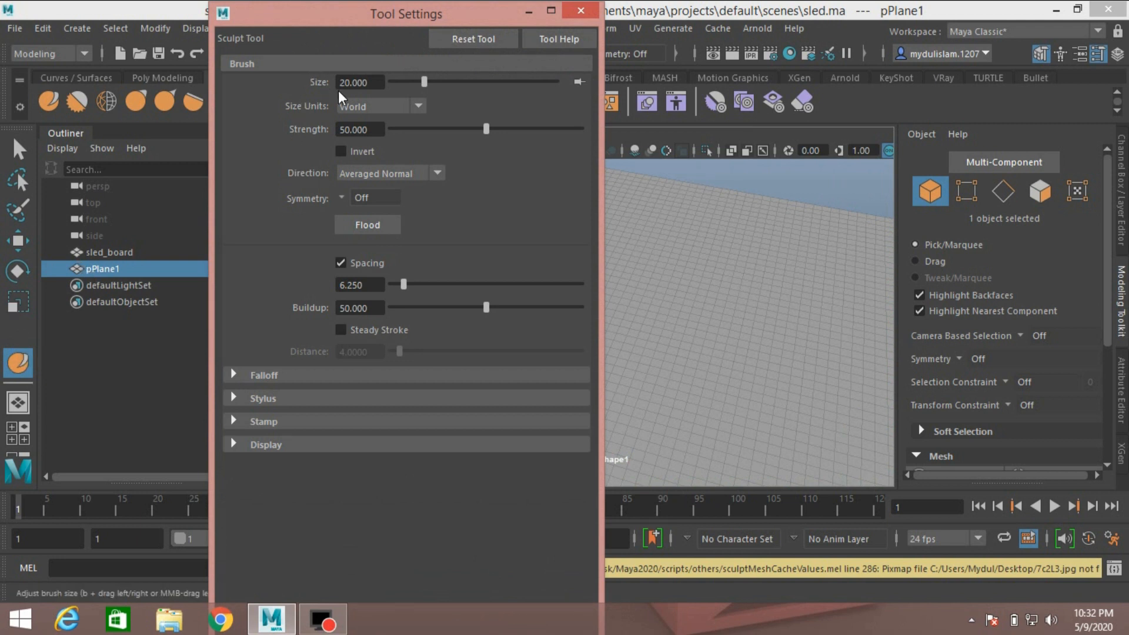
double_click(372, 82)
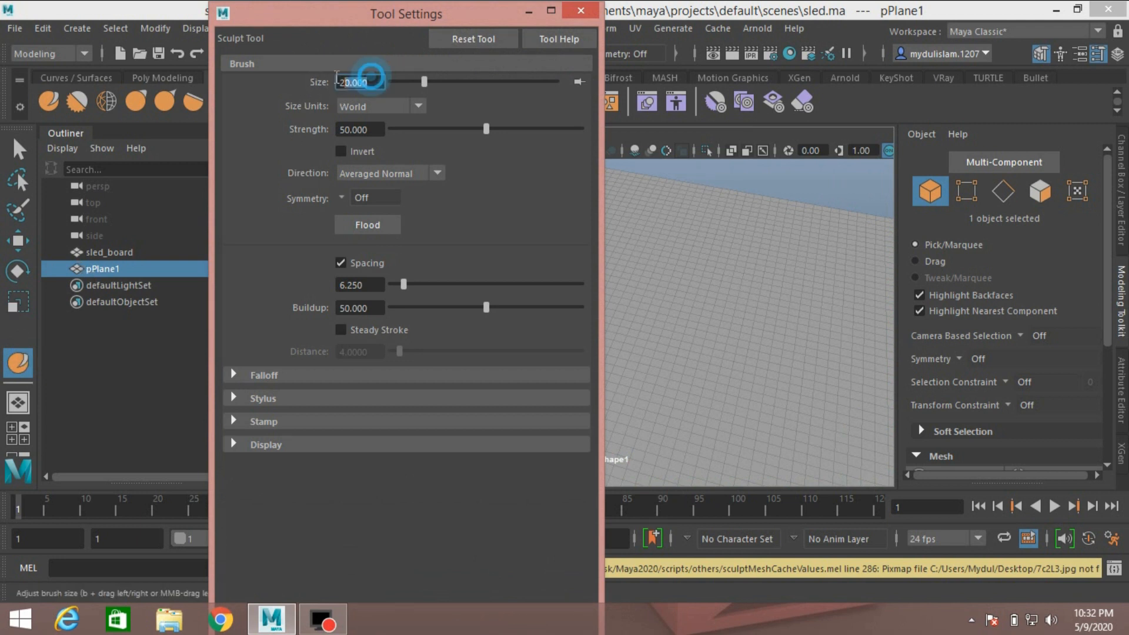
text(2)
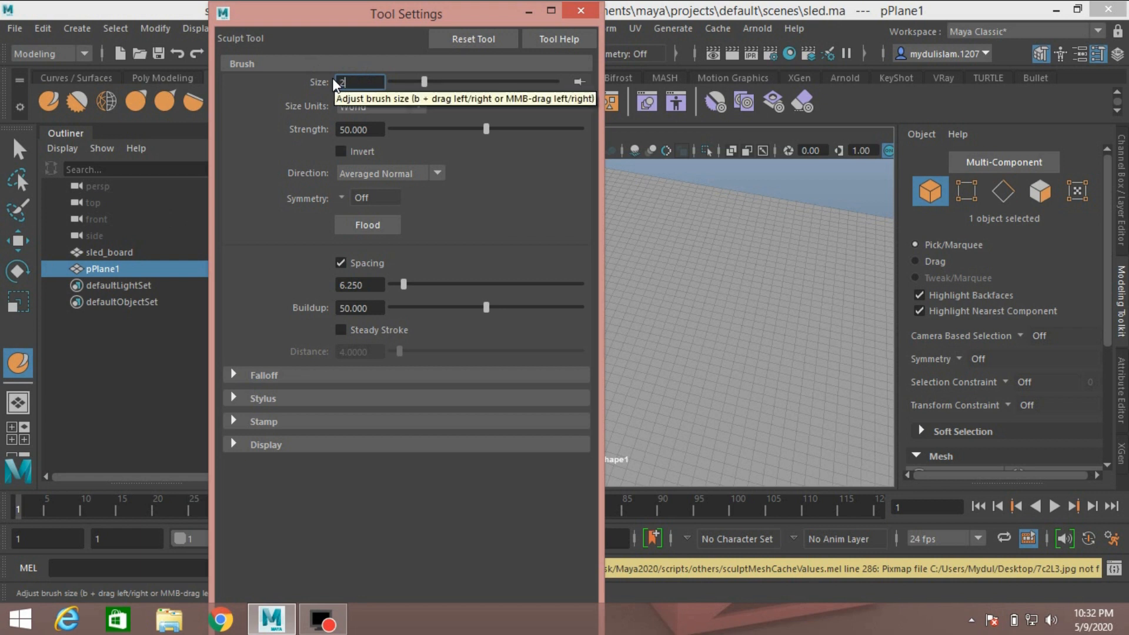
text(0)
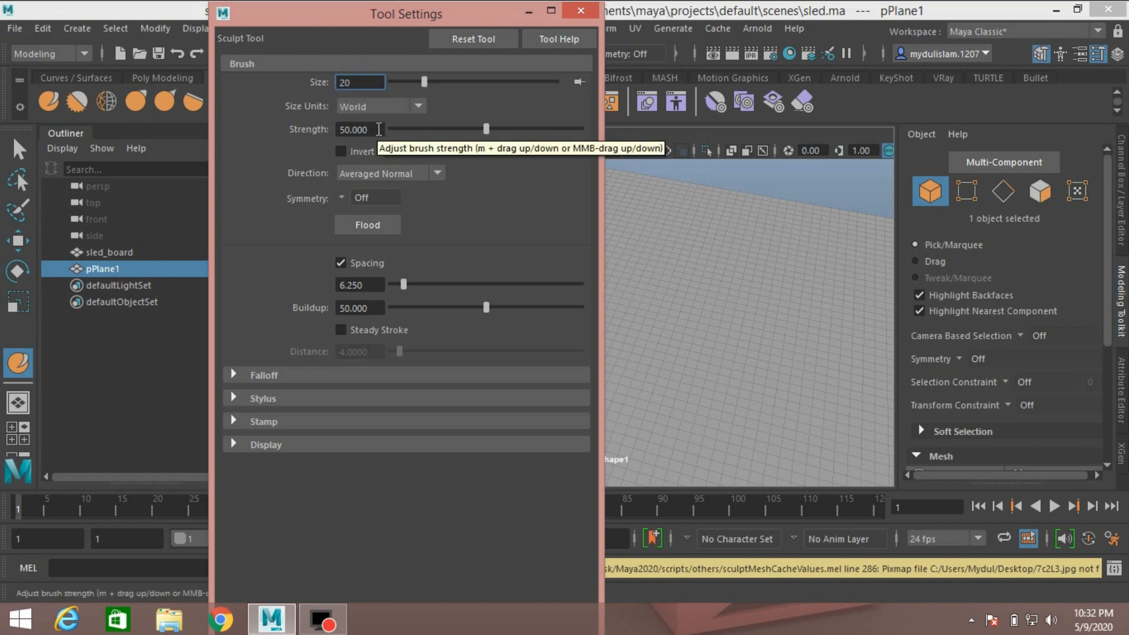
double_click(377, 128)
text(50)
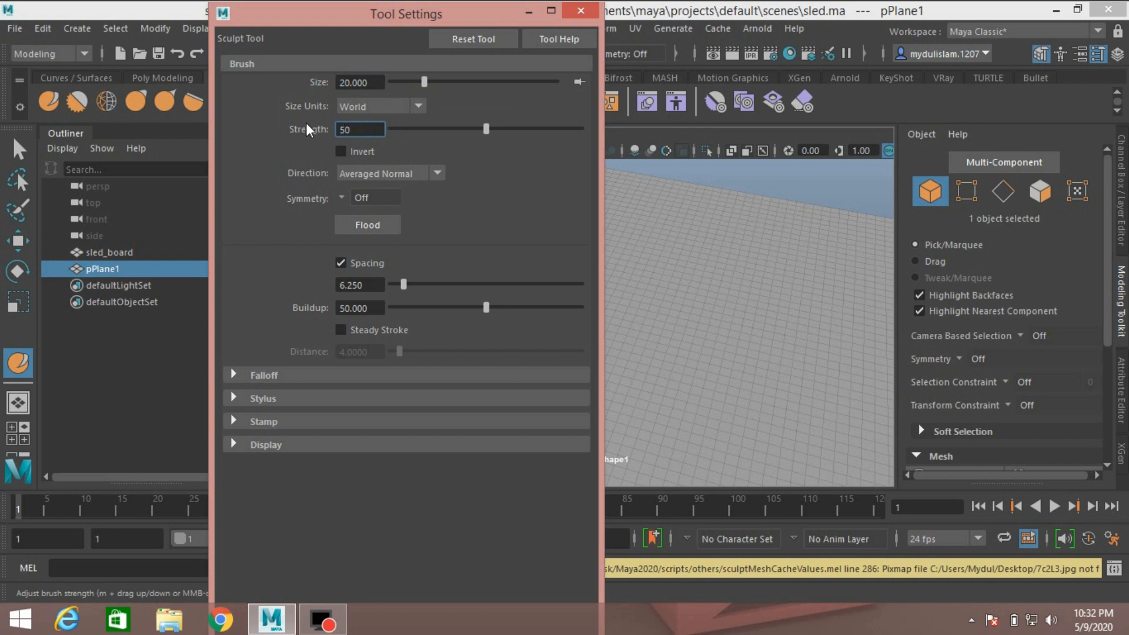
key(Return)
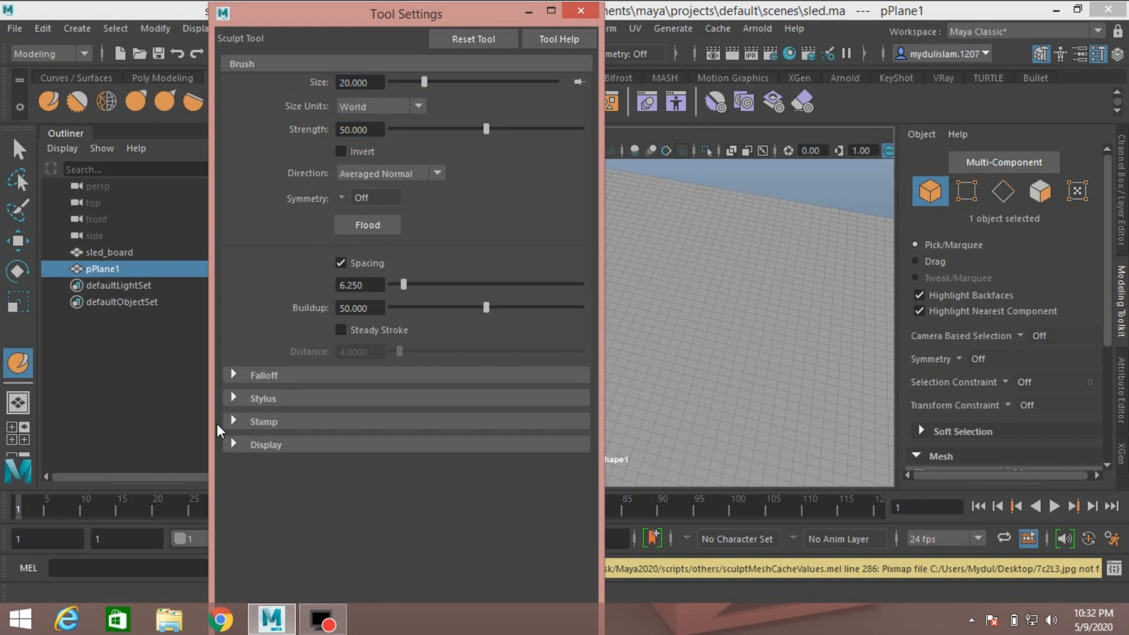
click(233, 375)
scroll(316, 457, down, 1)
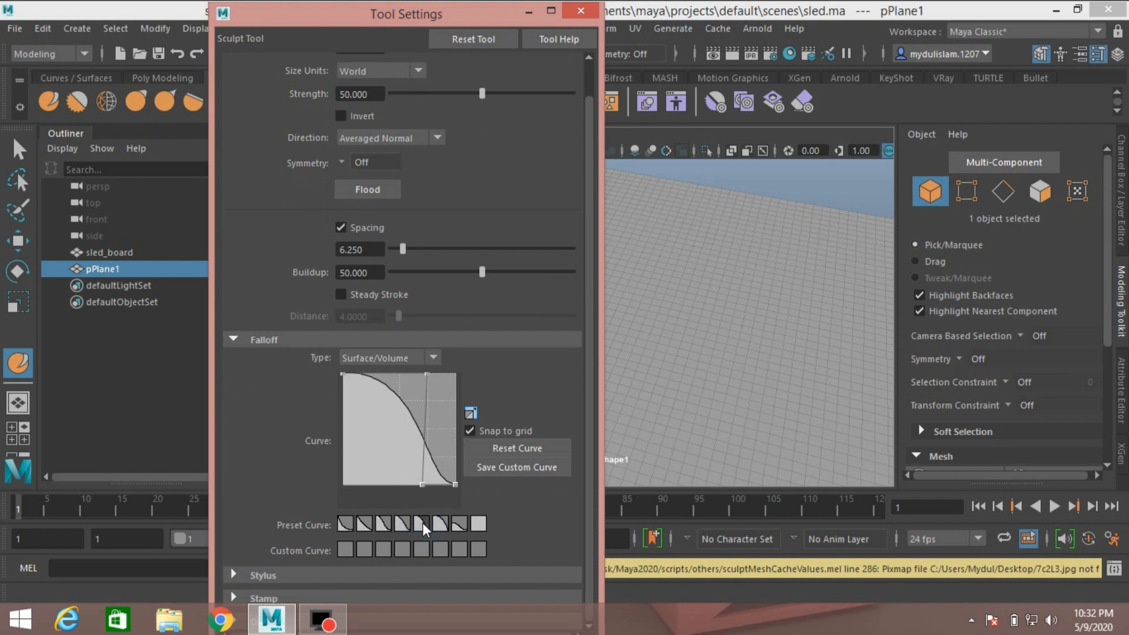
click(231, 339)
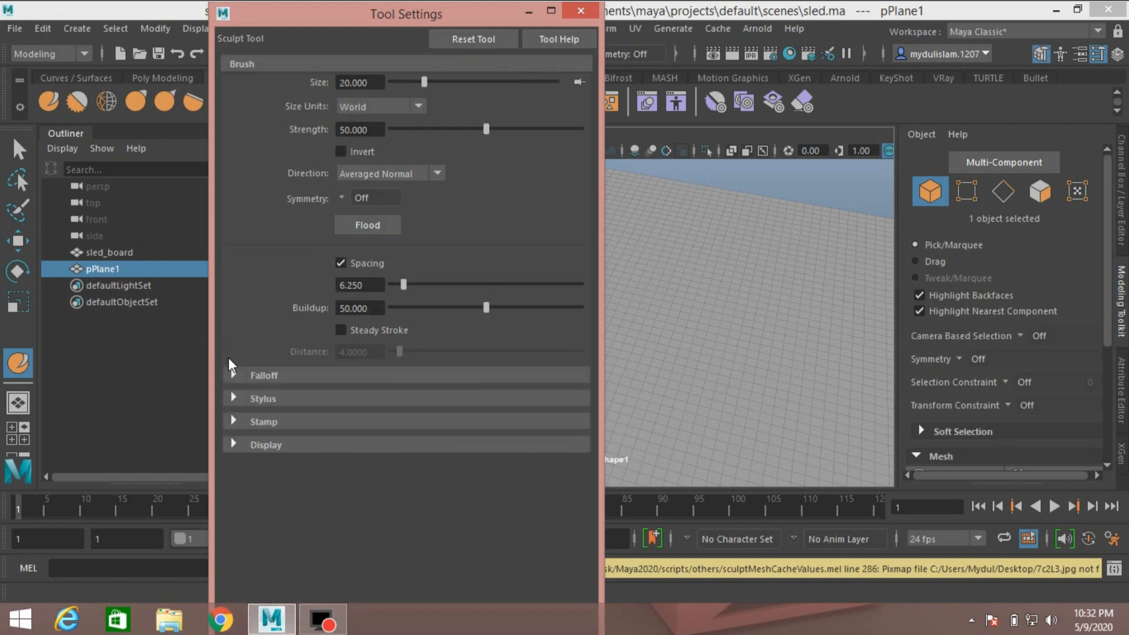
Import mountain terrain.jpg from the Desktop as the sculpt brush's stamp image and minimize the tool settings window.
click(237, 422)
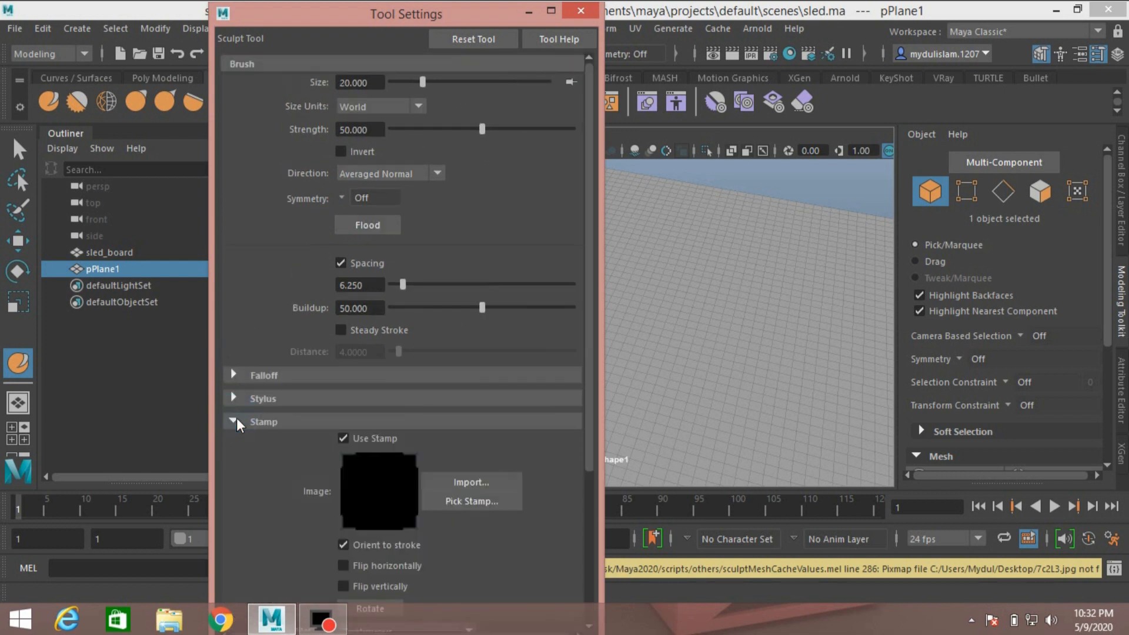
click(468, 483)
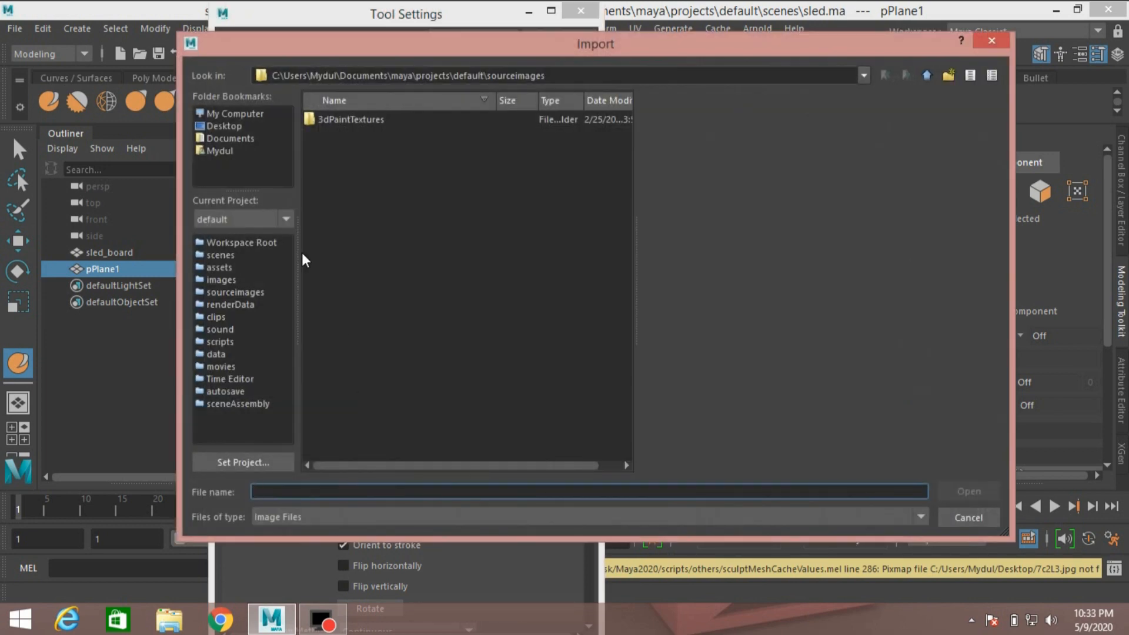
click(234, 125)
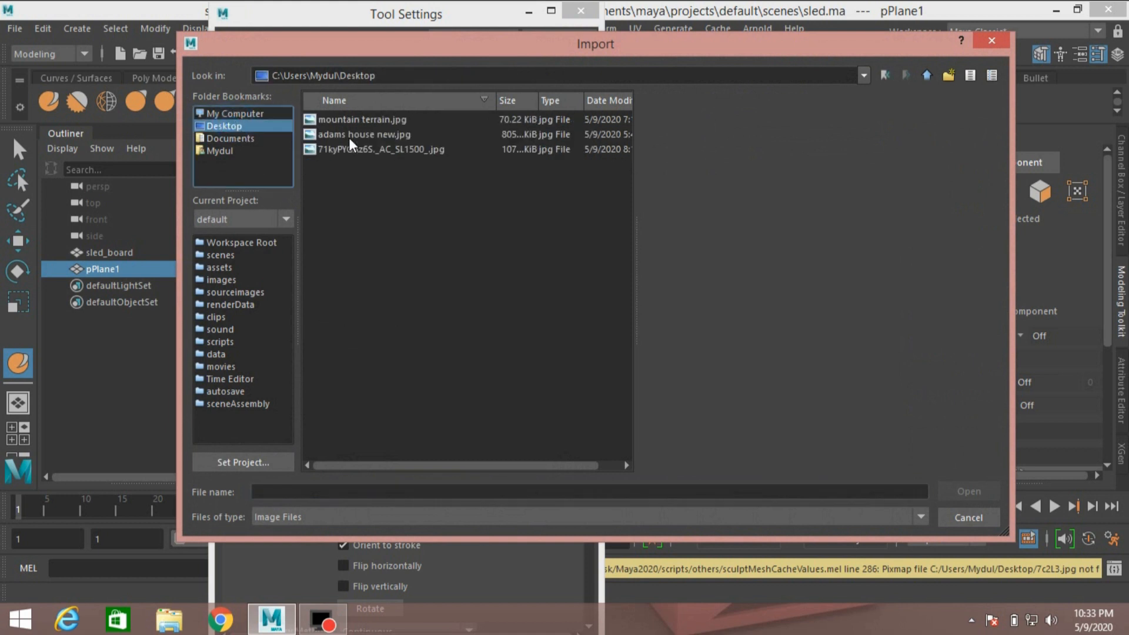
click(346, 119)
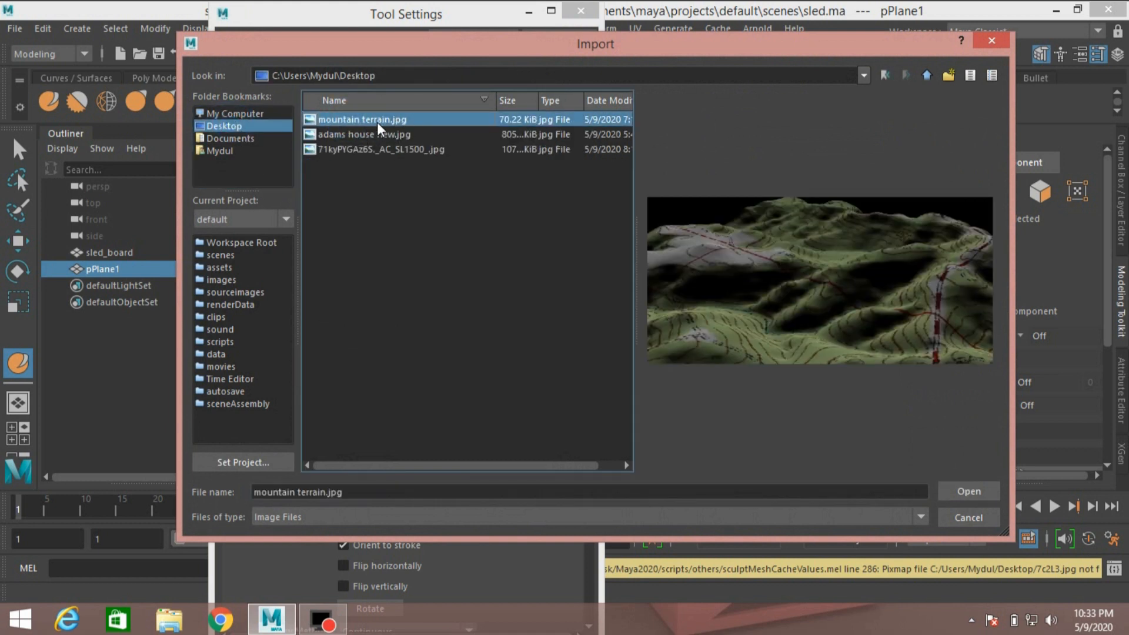
click(967, 491)
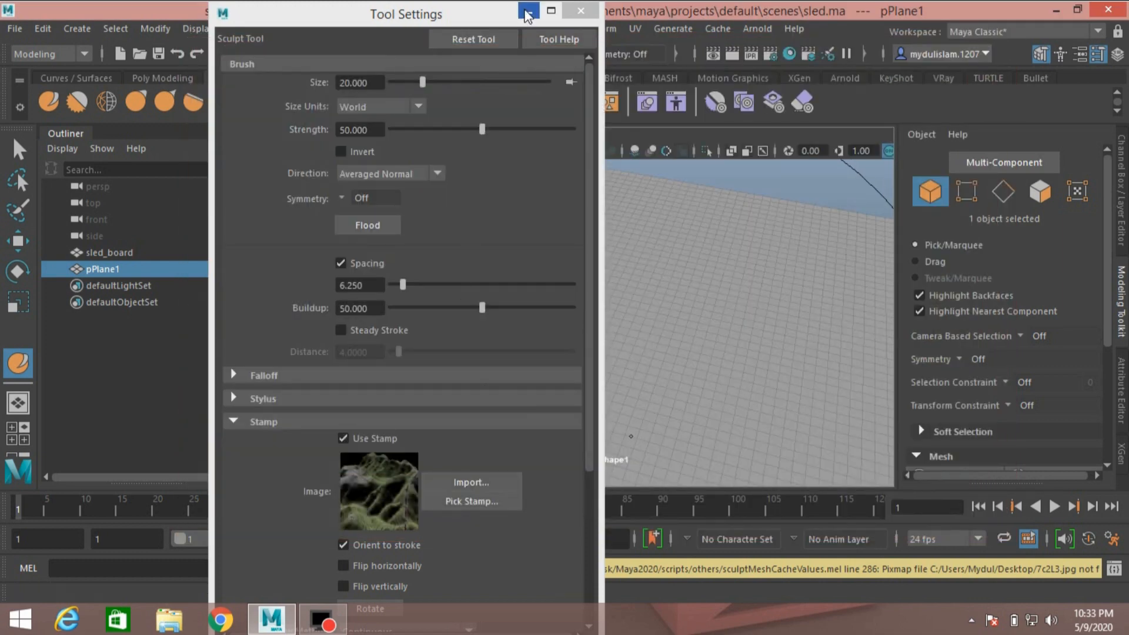
click(527, 12)
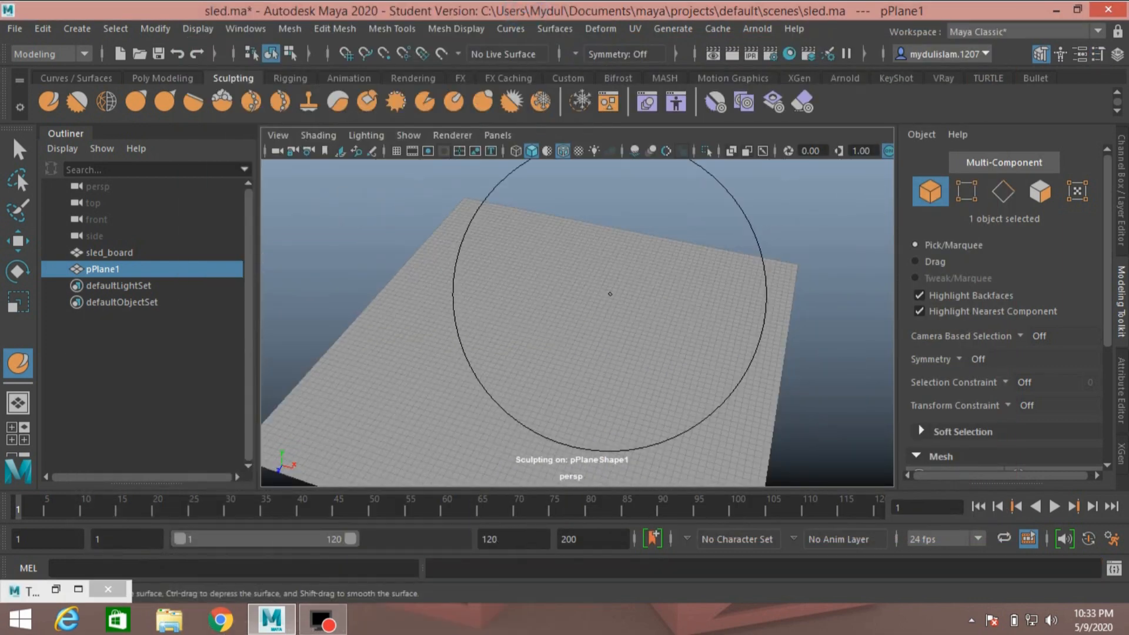
Stamp a rugged mountain onto the far corner of the plane with the terrain image brush.
alt+drag(628, 295, 591, 286)
alt+right_drag(592, 286, 592, 302)
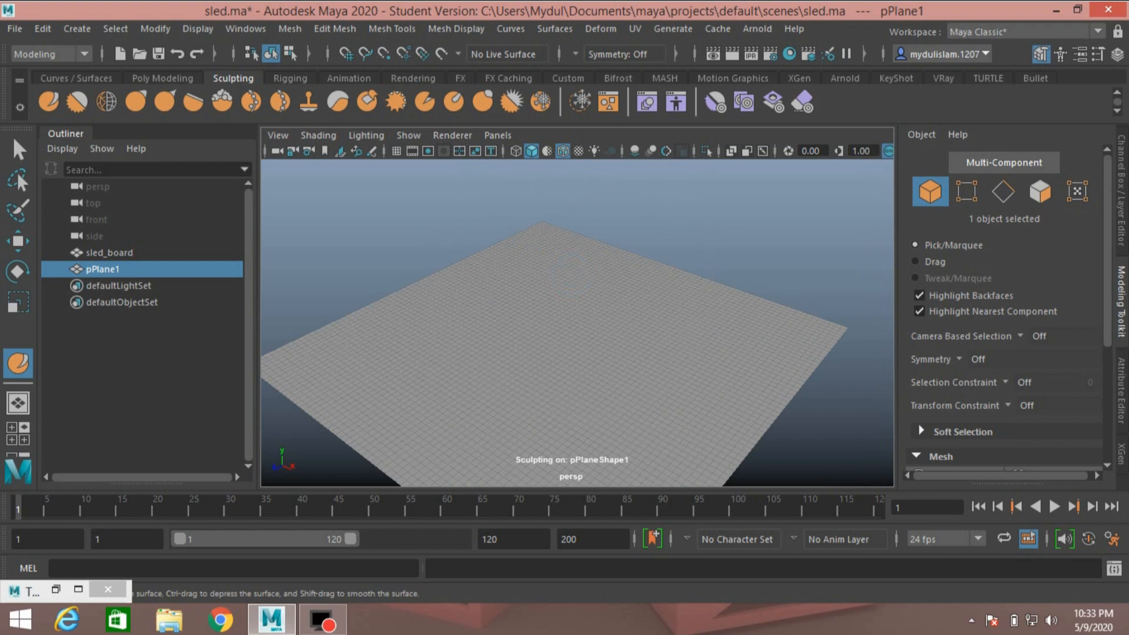
click(569, 293)
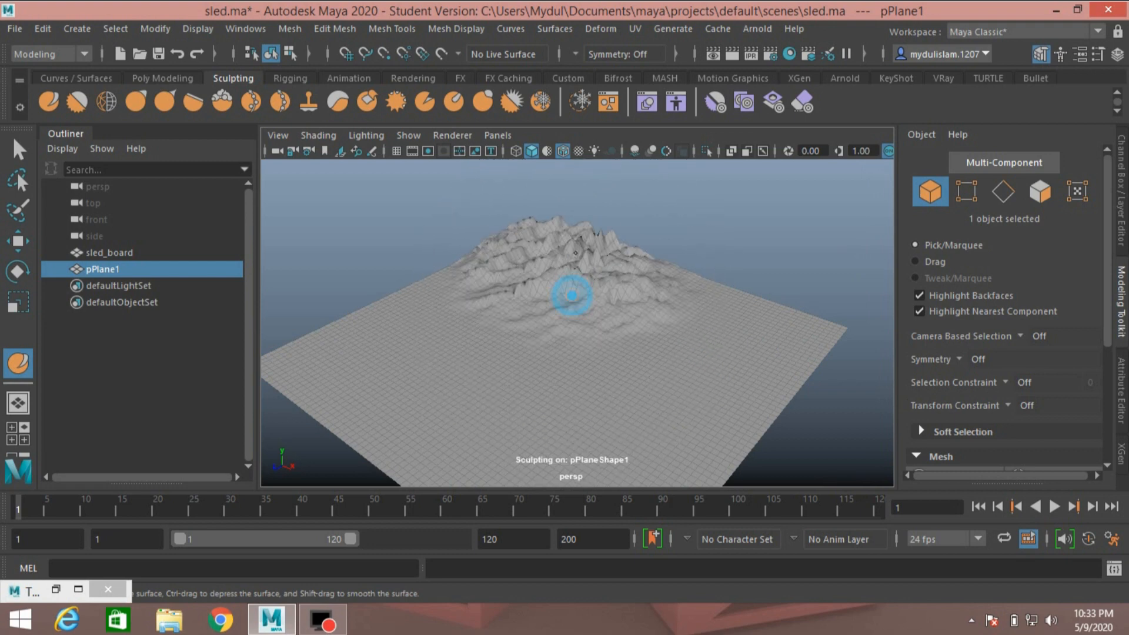
mouse_move(654, 294)
alt+mouse_down()
mouse_move(573, 305)
mouse_move(596, 304)
alt+mouse_up()
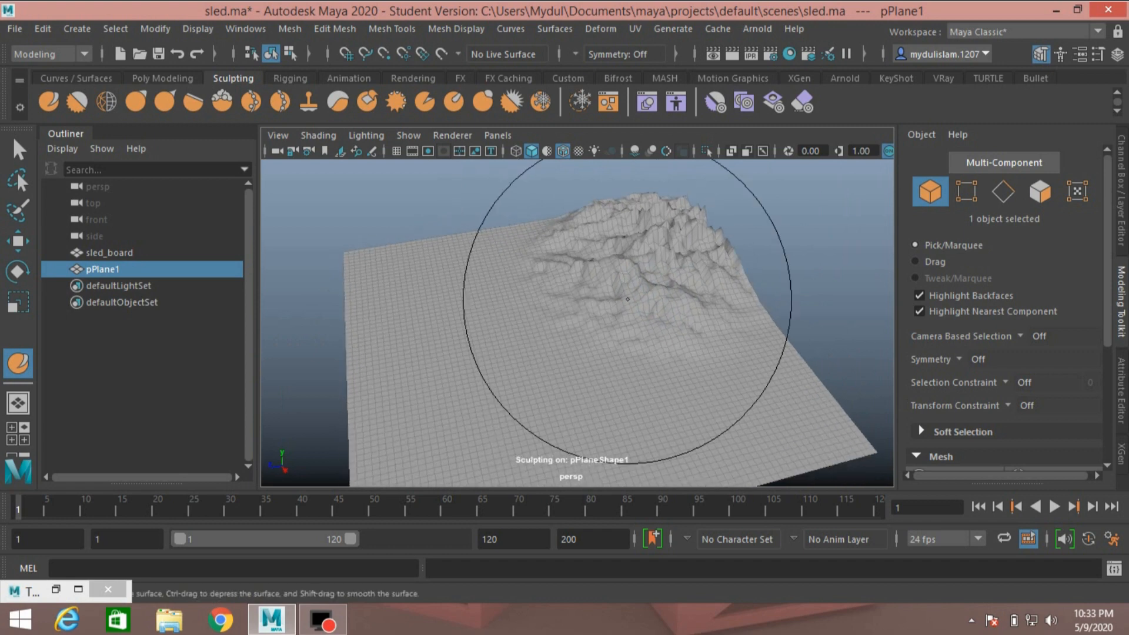
click(650, 308)
click(688, 371)
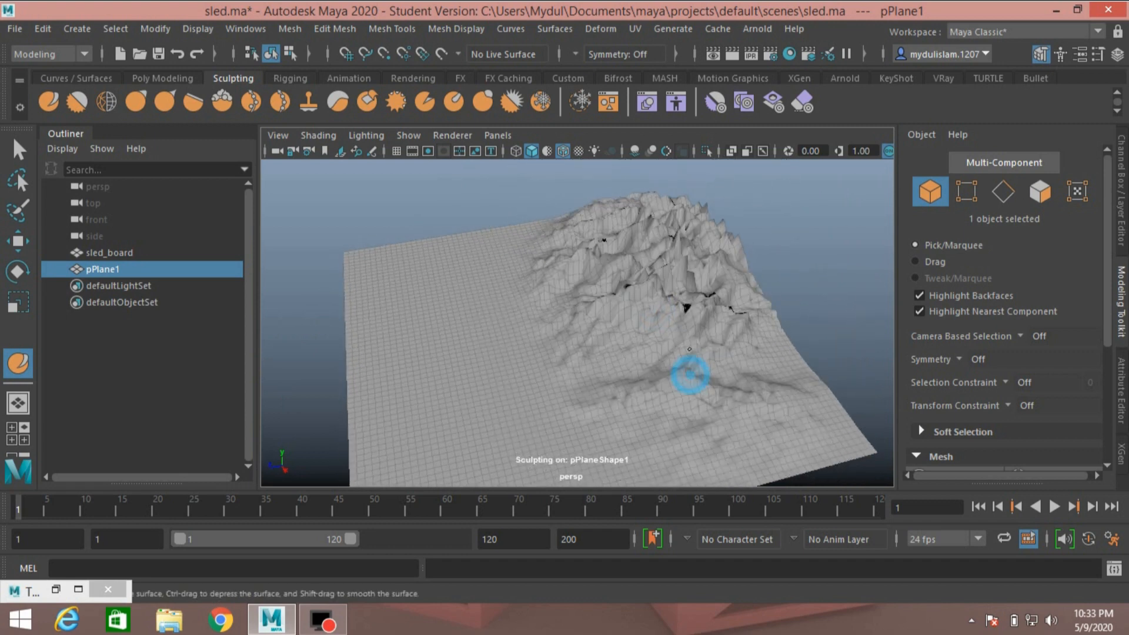
click(715, 312)
mouse_move(715, 312)
alt+mouse_down()
mouse_move(562, 312)
mouse_move(648, 303)
alt+mouse_up()
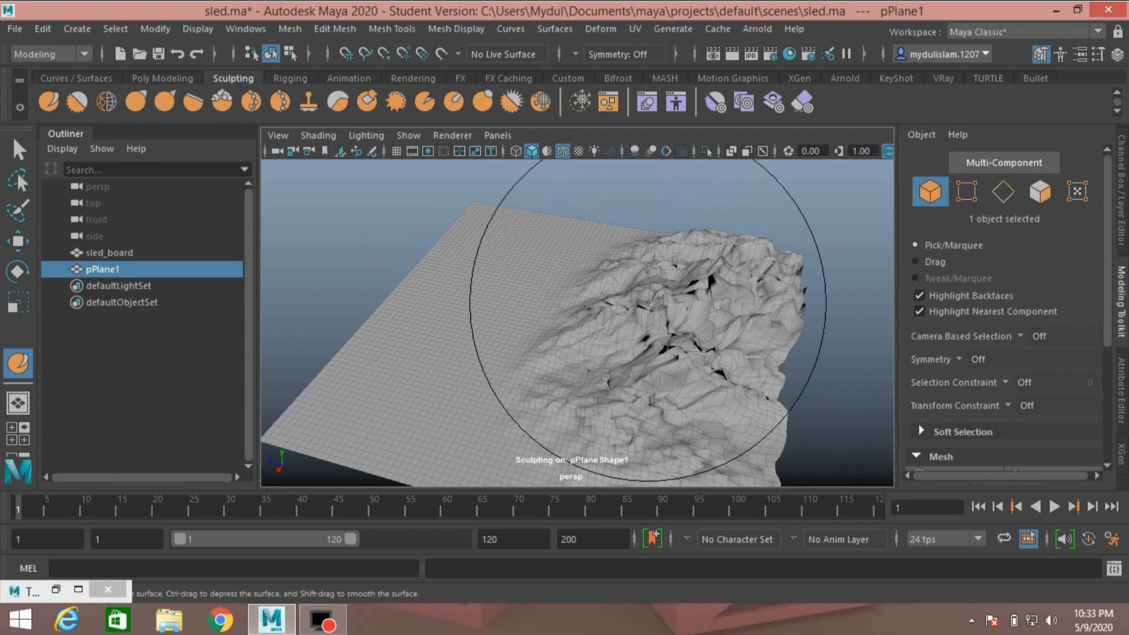
key(ctrl+z)
key(ctrl+z)
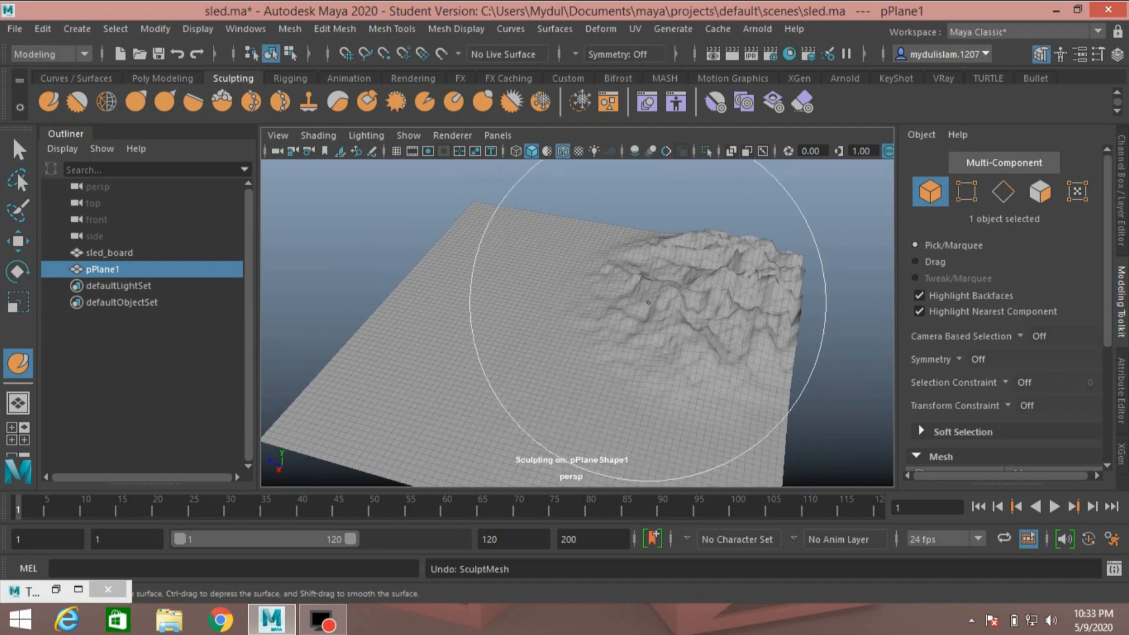
Sculpt a stroke along the plane's edge beside the first mountain to extend it into a rugged mountain range.
mouse_move(647, 303)
alt+mouse_down()
mouse_move(655, 315)
mouse_move(715, 294)
mouse_move(718, 283)
alt+mouse_up()
drag(698, 367, 709, 254)
mouse_move(605, 189)
alt+mouse_down()
mouse_move(623, 353)
mouse_move(559, 322)
mouse_move(653, 311)
mouse_move(681, 293)
mouse_move(735, 333)
mouse_move(672, 305)
mouse_move(753, 328)
alt+mouse_up()
scroll(652, 308, up, 3)
scroll(743, 312, down, 6)
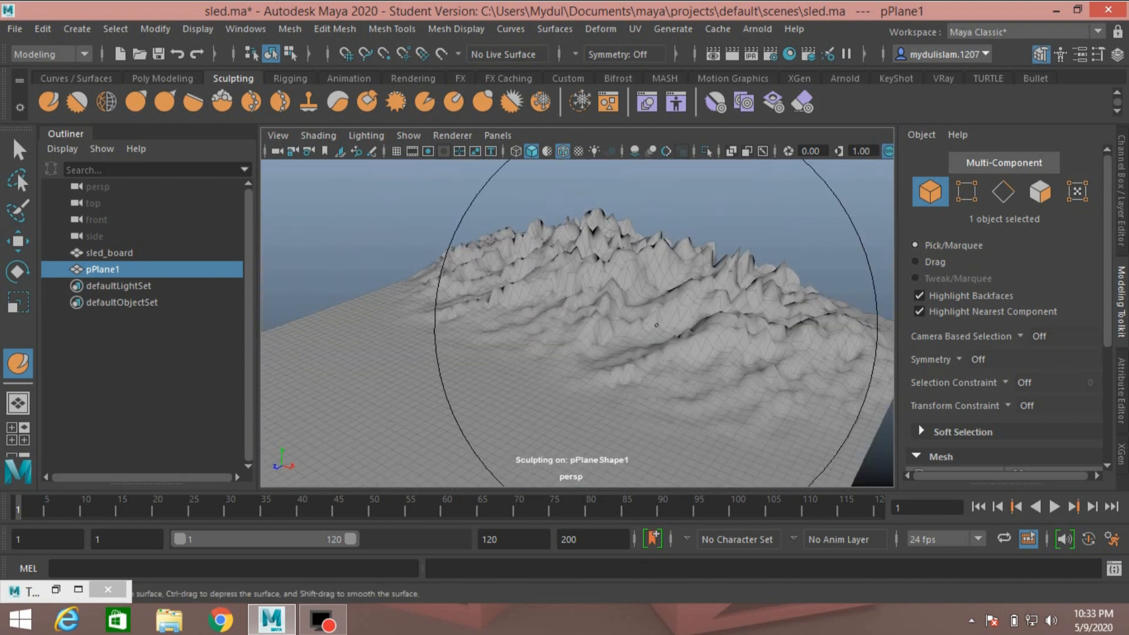
mouse_move(669, 323)
alt+mouse_down()
mouse_move(680, 347)
mouse_move(588, 272)
alt+mouse_up()
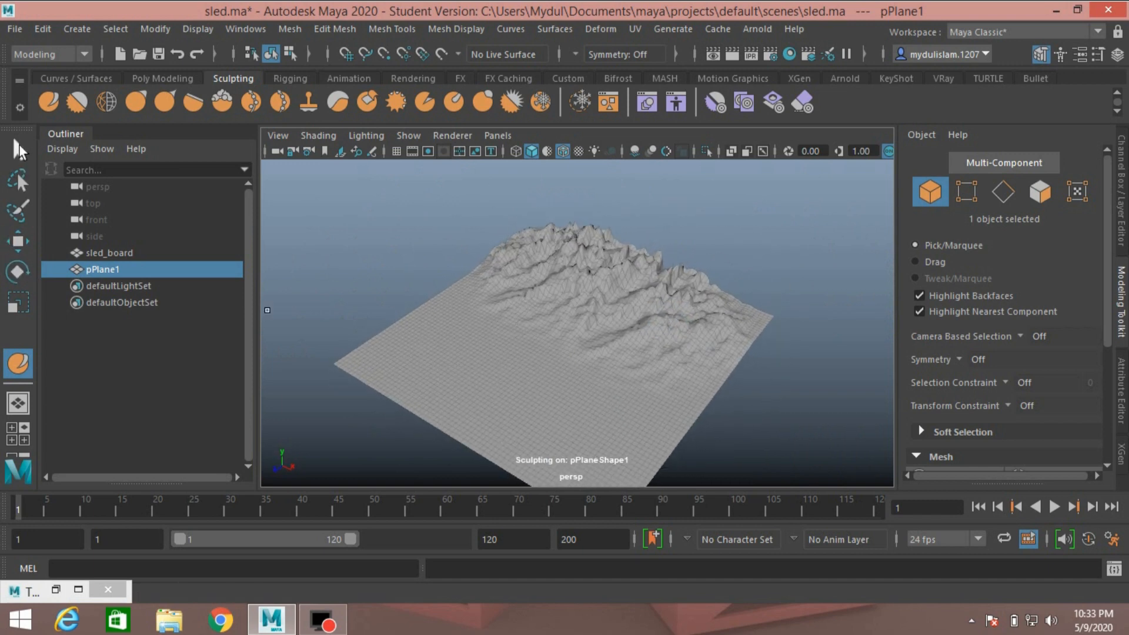
Leave sculpting with the Select tool and turn on smooth mesh preview for the terrain plane.
click(21, 152)
scroll(487, 306, up, 5)
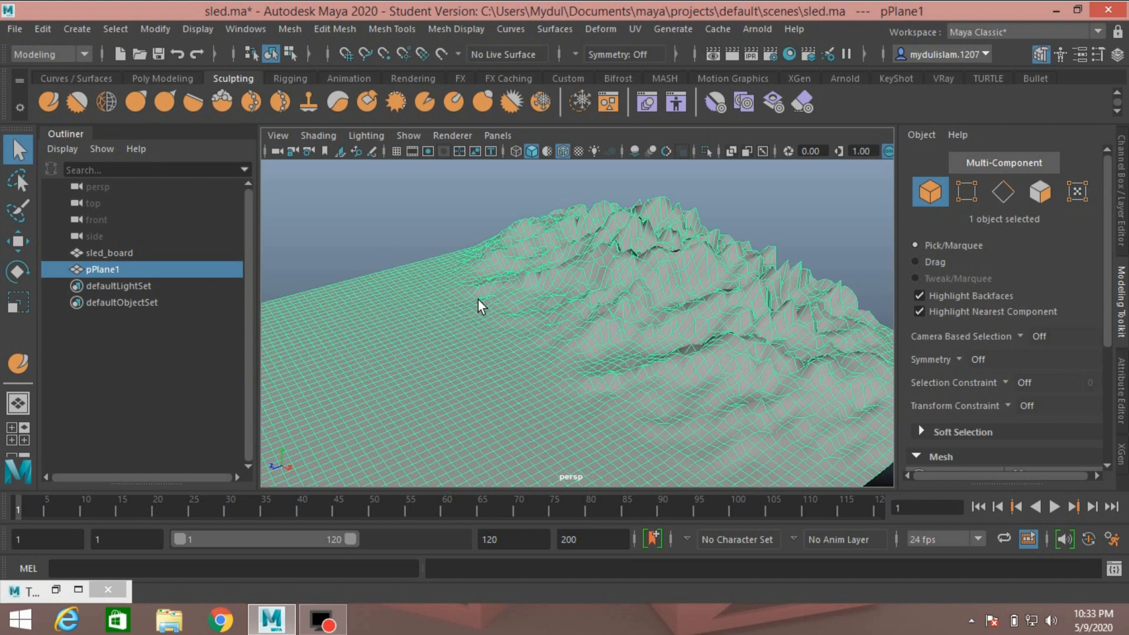
key(3)
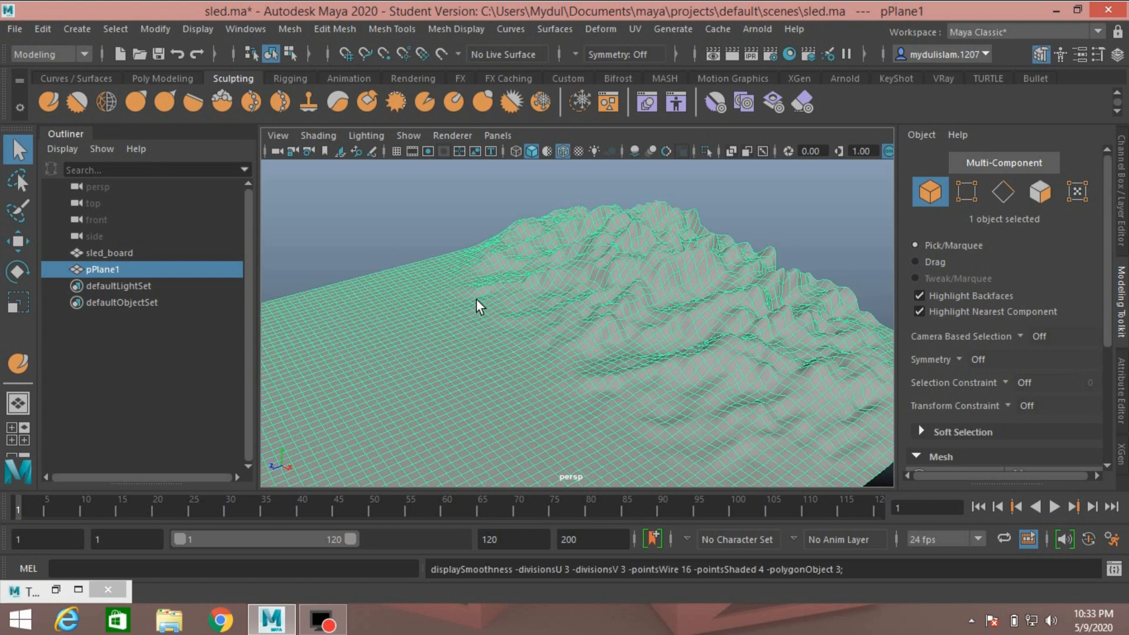
alt+drag(472, 338, 560, 316)
Switch the terrain to vertex editing and enable soft selection, widening its falloff radius past 10.
click(966, 191)
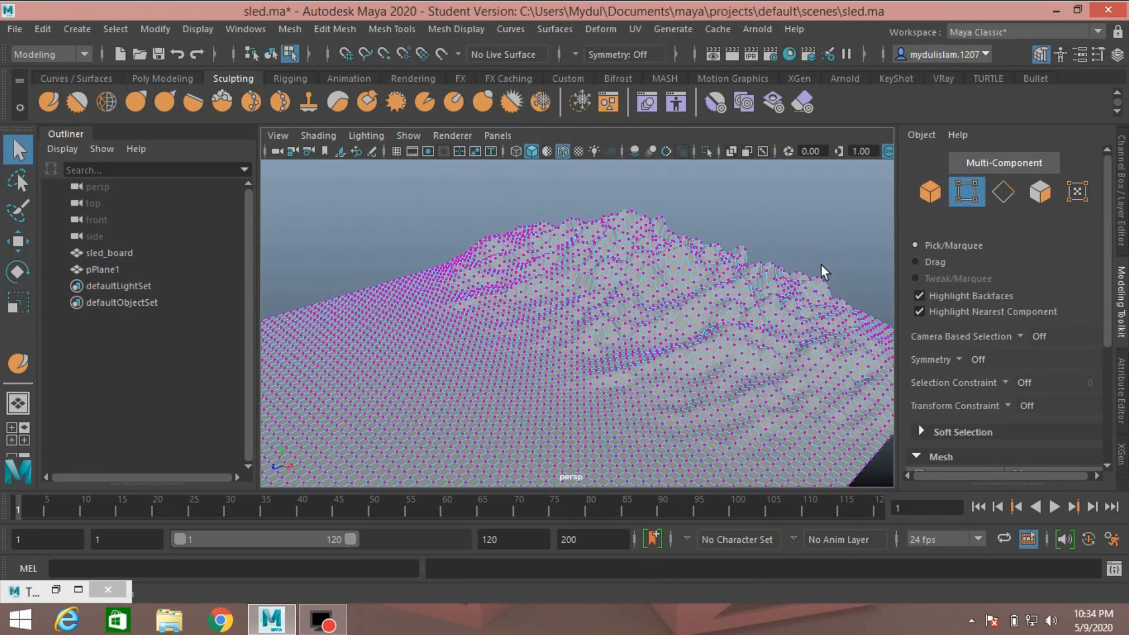
alt+drag(705, 308, 658, 317)
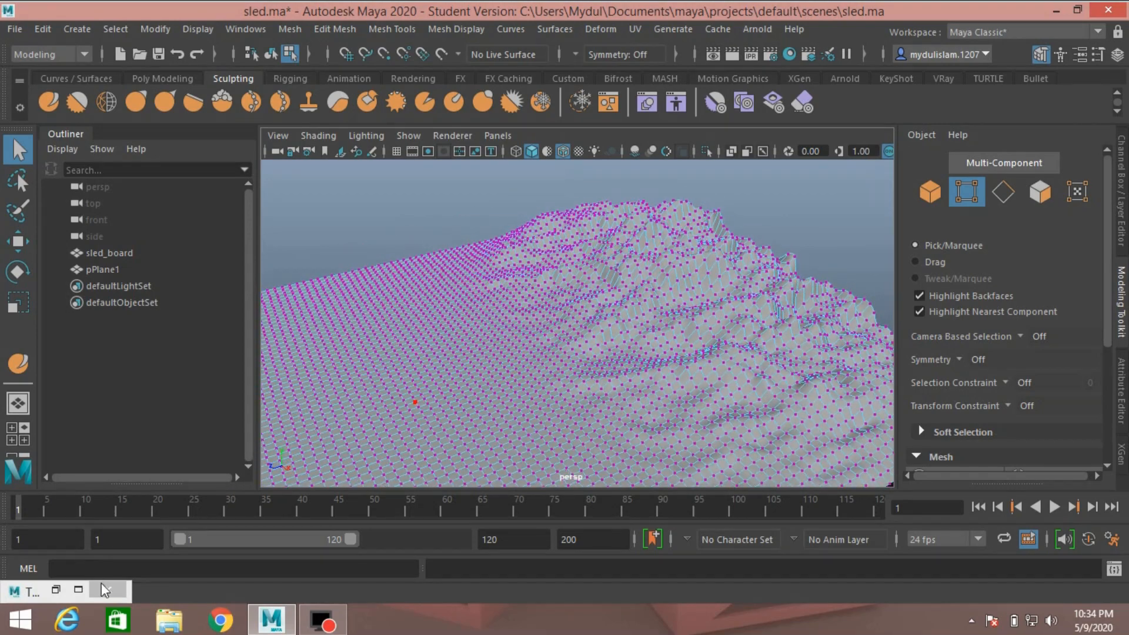
alt+drag(444, 404, 452, 395)
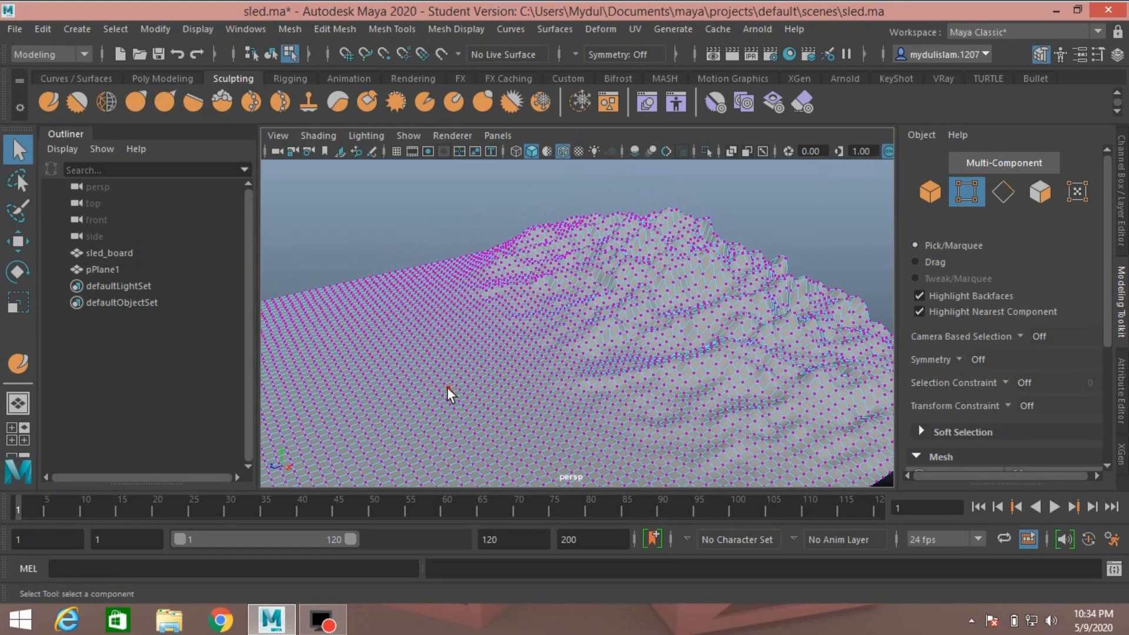
click(163, 78)
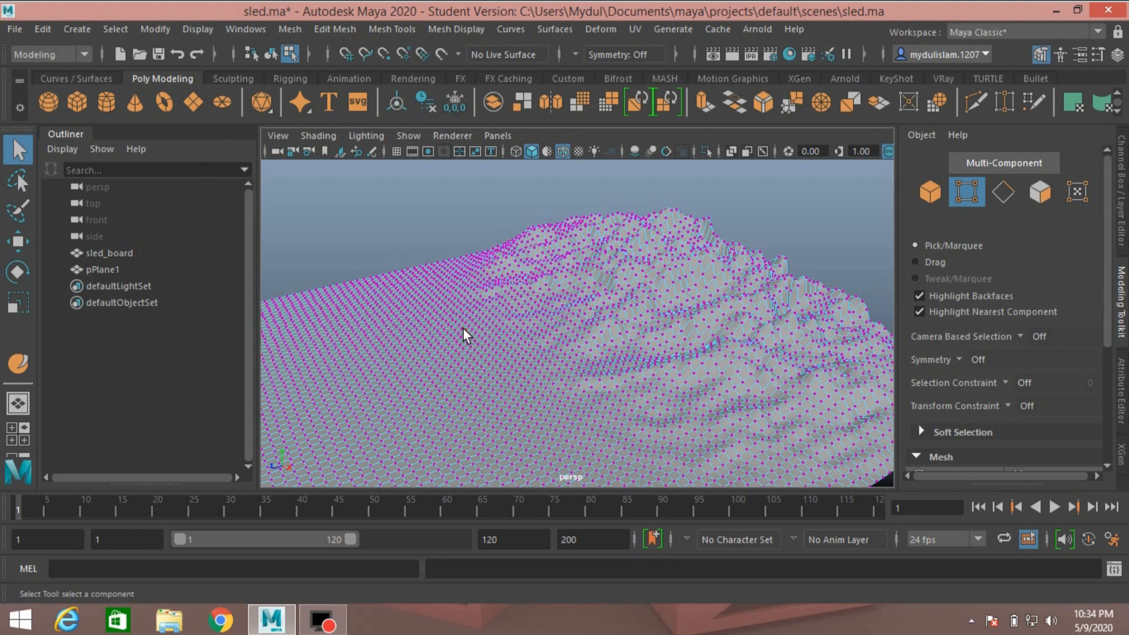
key(b)
drag(463, 327, 531, 416)
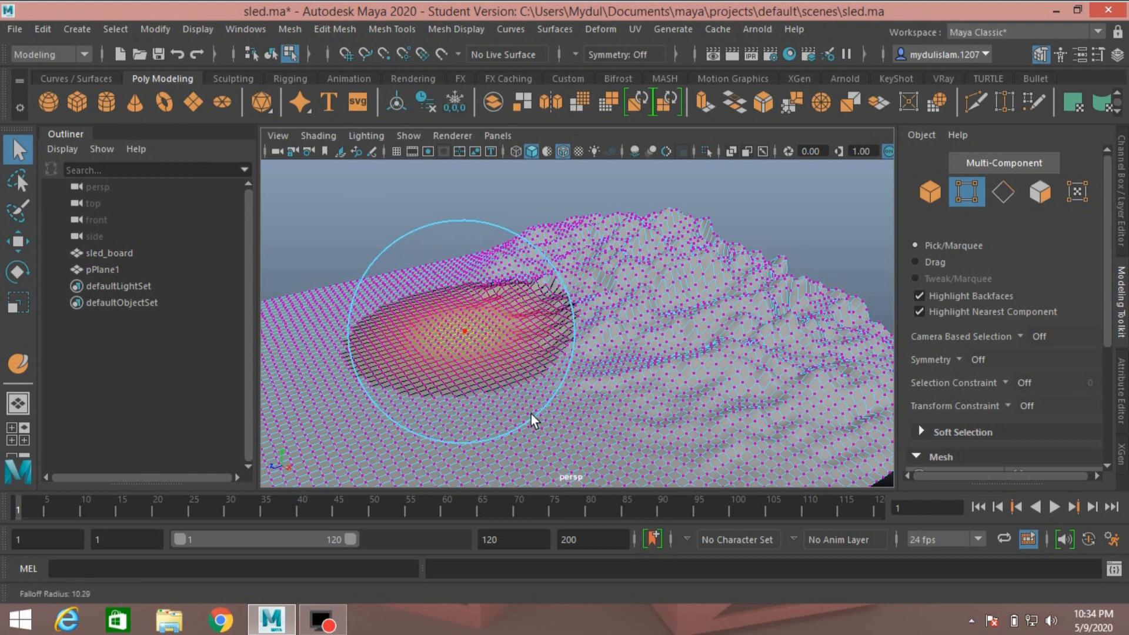
drag(531, 414, 562, 426)
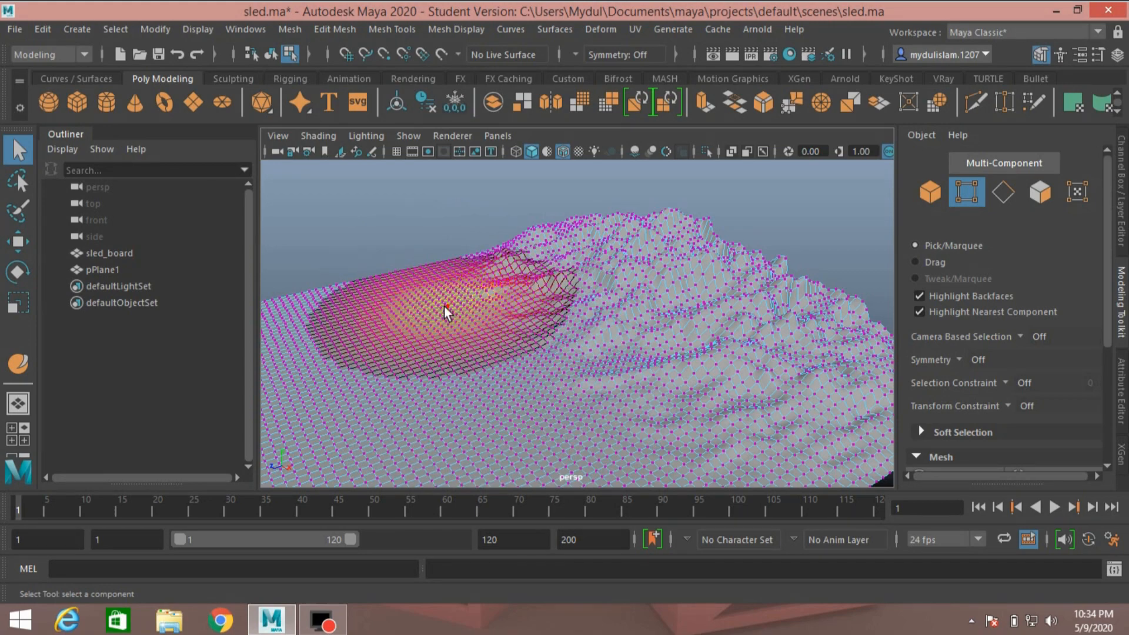
Soft-select a patch of vertices on the flat area beside the mountains and raise it into a hill about 10 cm high.
alt+drag(382, 294, 468, 350)
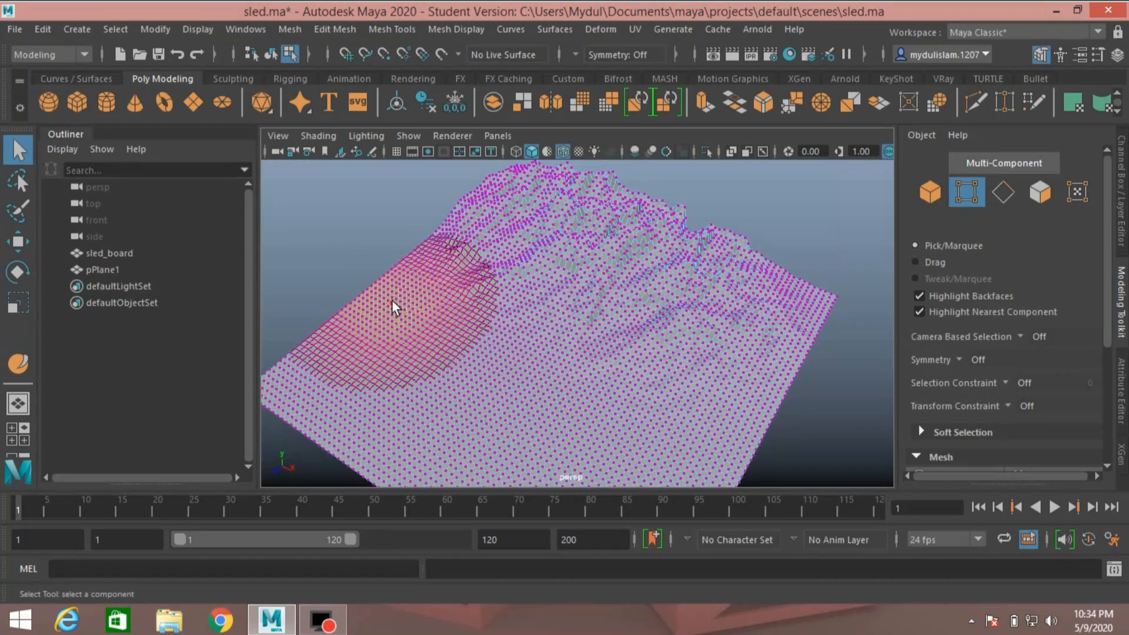
click(412, 269)
drag(446, 297, 447, 298)
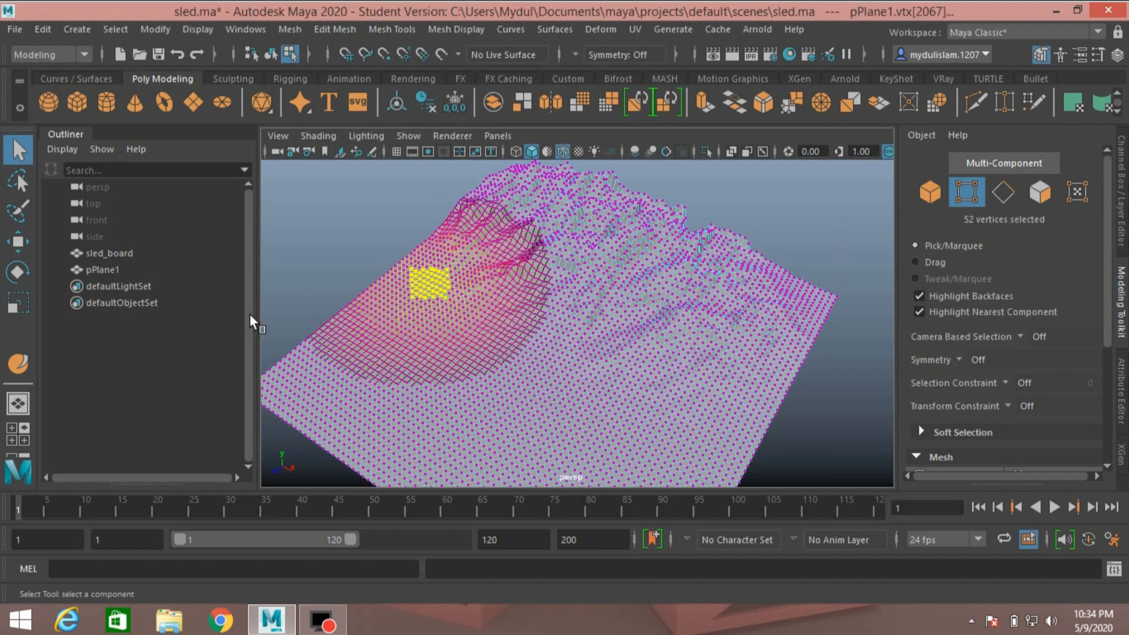
click(18, 242)
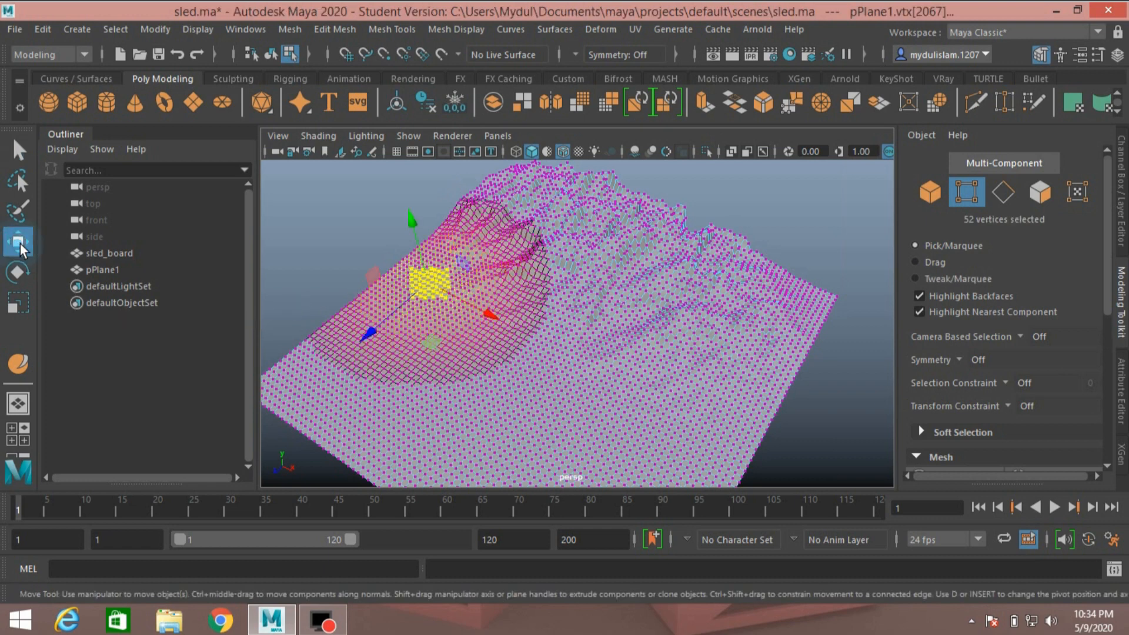
drag(414, 219, 383, 145)
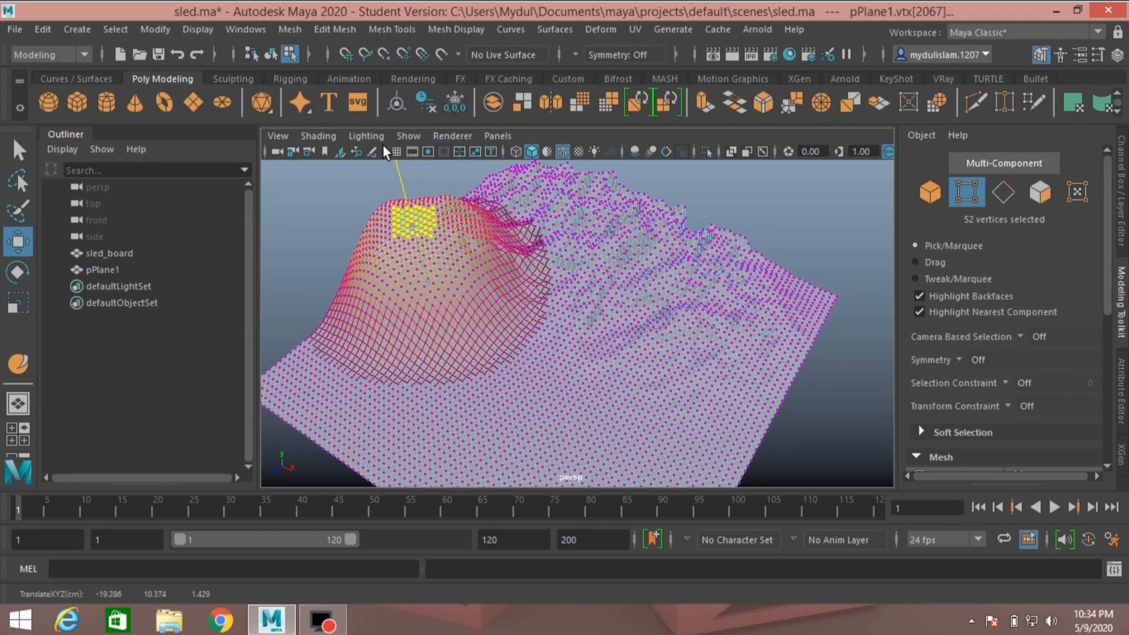
Soft-select a patch of vertices within the mountain range and raise it into a peak about 12 cm high.
alt+drag(668, 282, 585, 277)
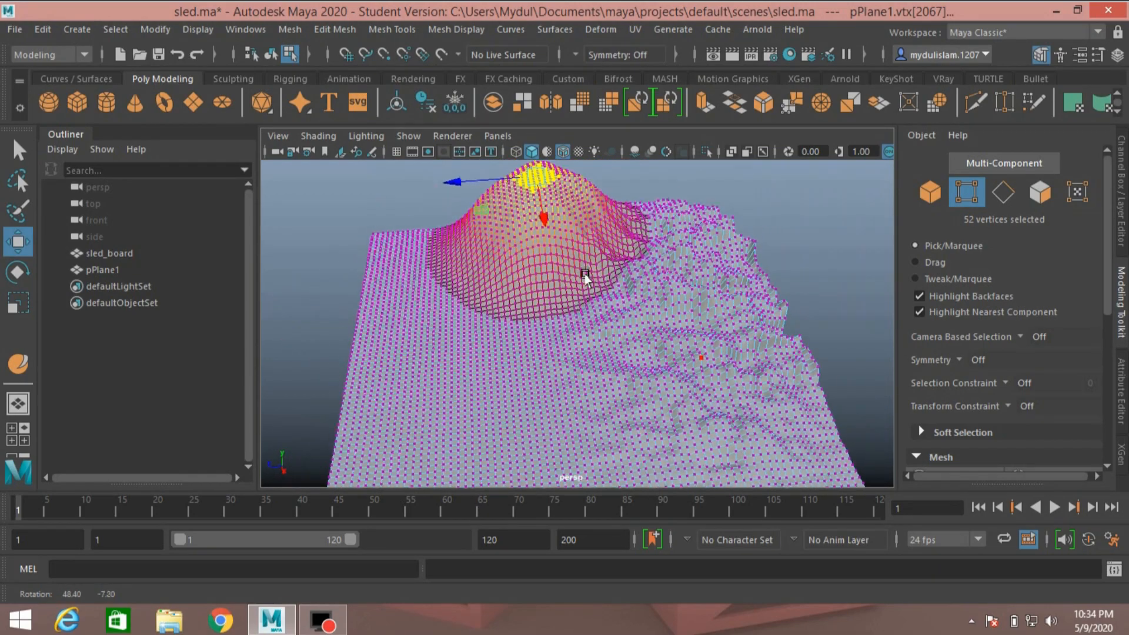
drag(710, 274, 718, 273)
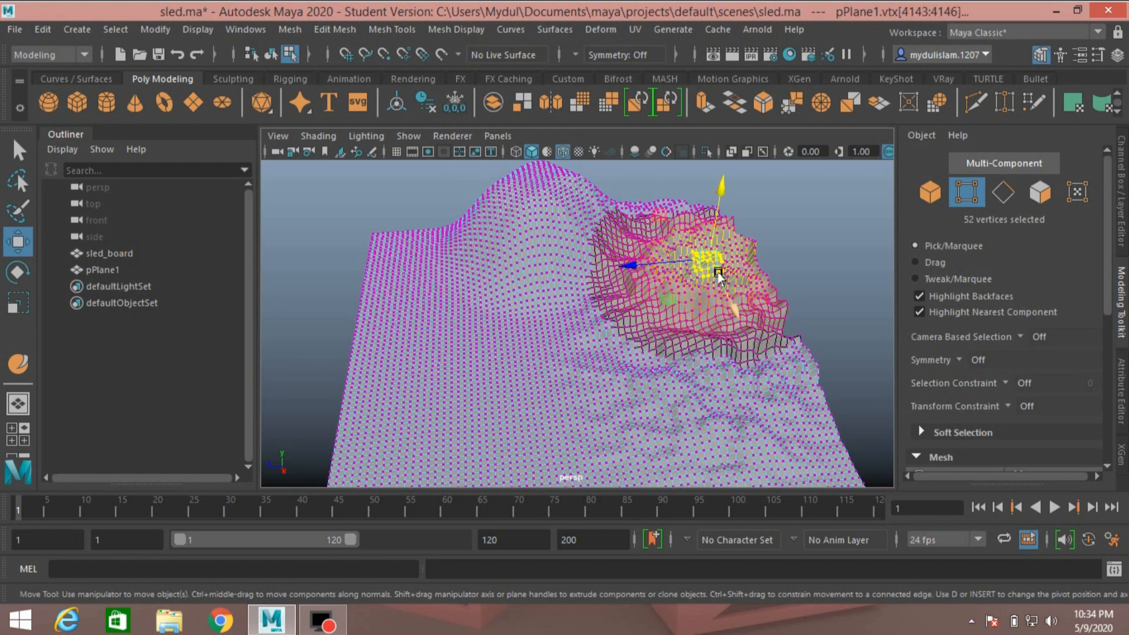
drag(717, 199, 729, 152)
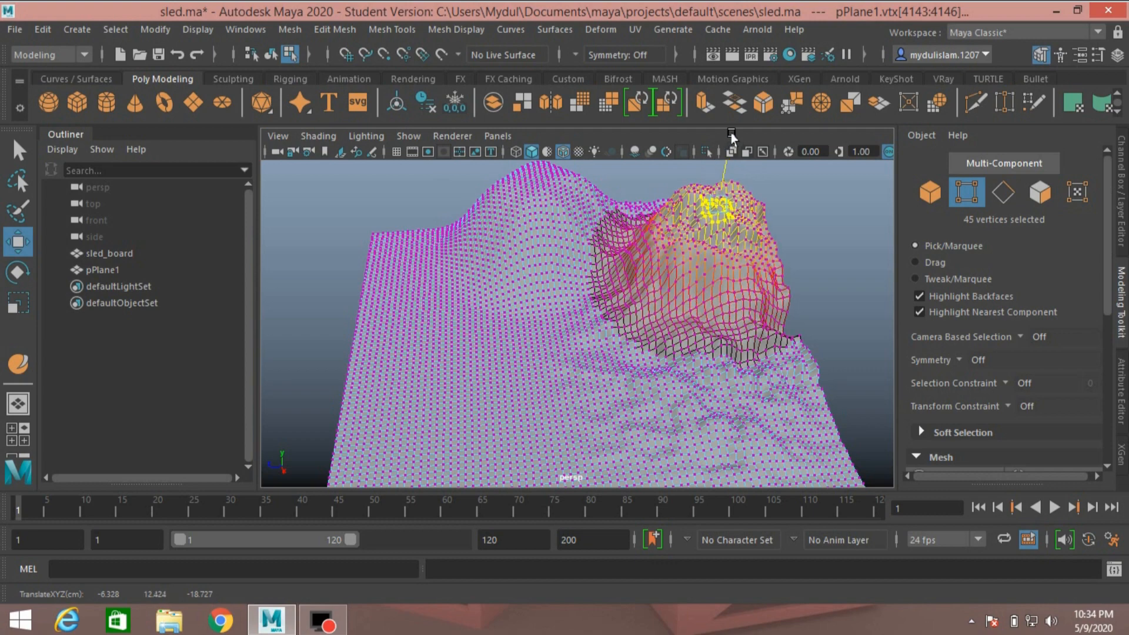
Raise the soft-selected vertices on the rocky hill's side and return the terrain to object selection.
alt+drag(595, 353, 695, 286)
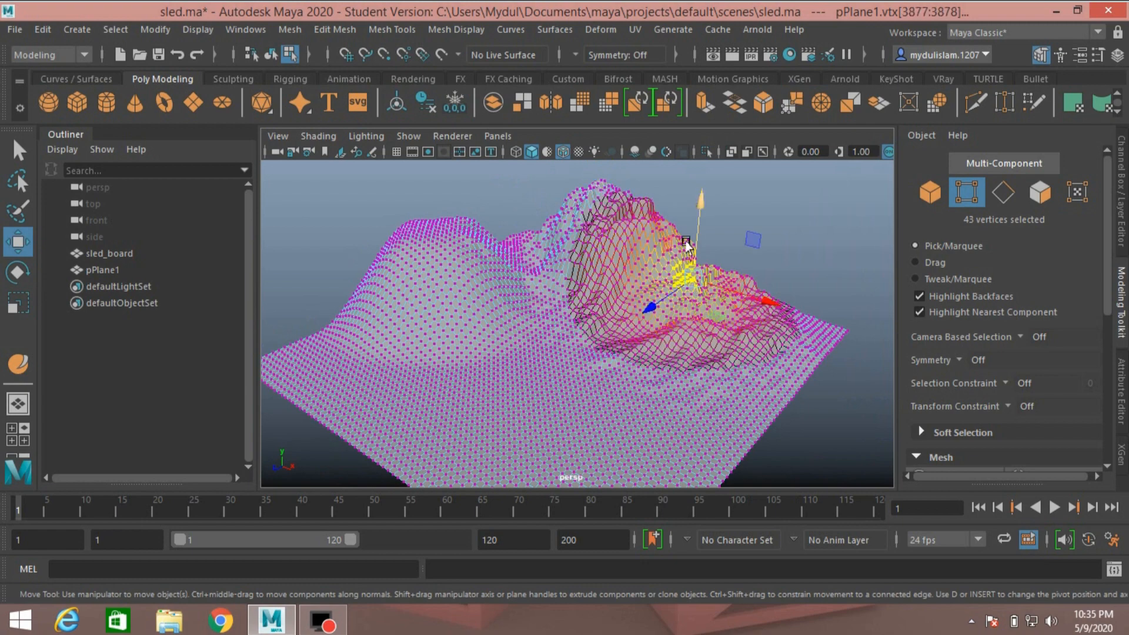
drag(690, 233, 707, 210)
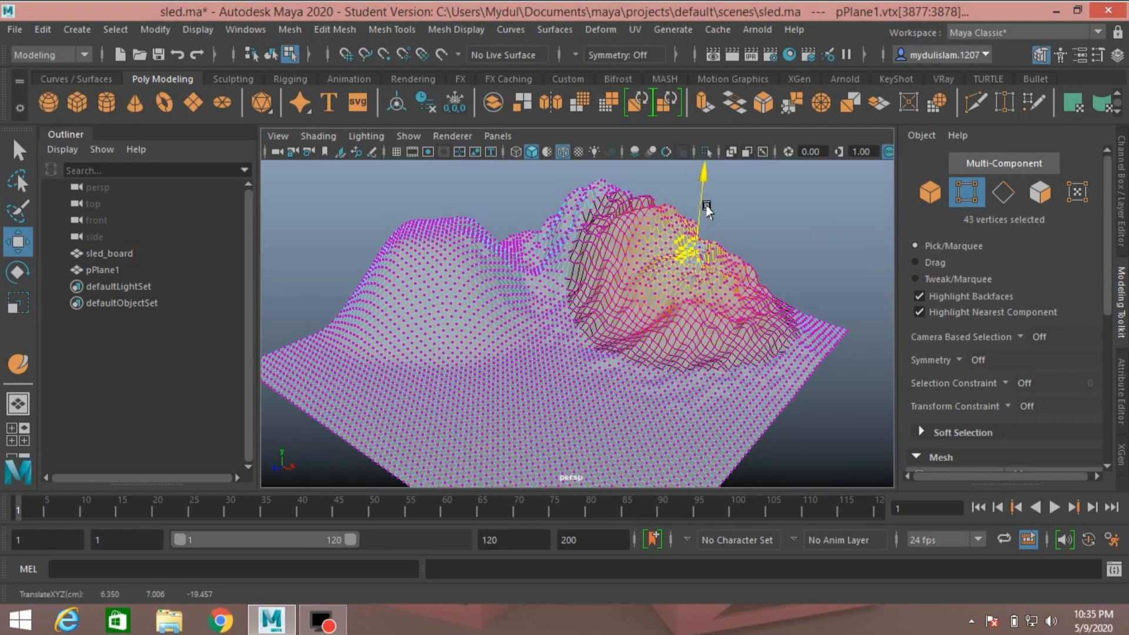
alt+drag(619, 337, 554, 341)
click(928, 193)
alt+drag(641, 329, 573, 360)
Make layer1 visible so the sled is displayed together with the terrain.
click(1119, 218)
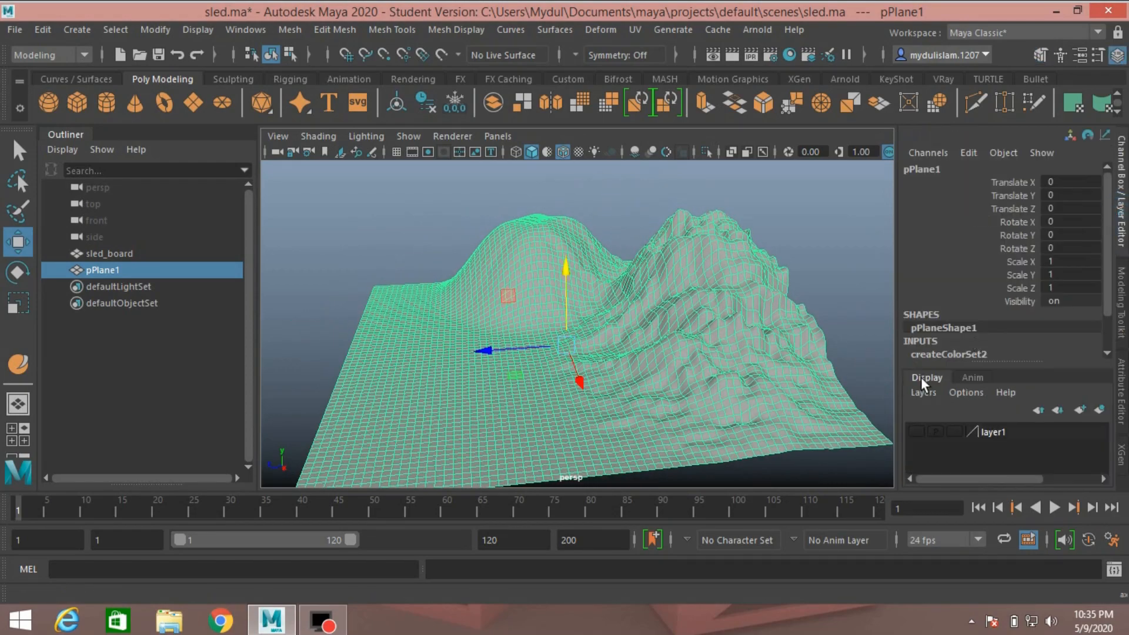
click(915, 431)
alt+drag(749, 417, 665, 428)
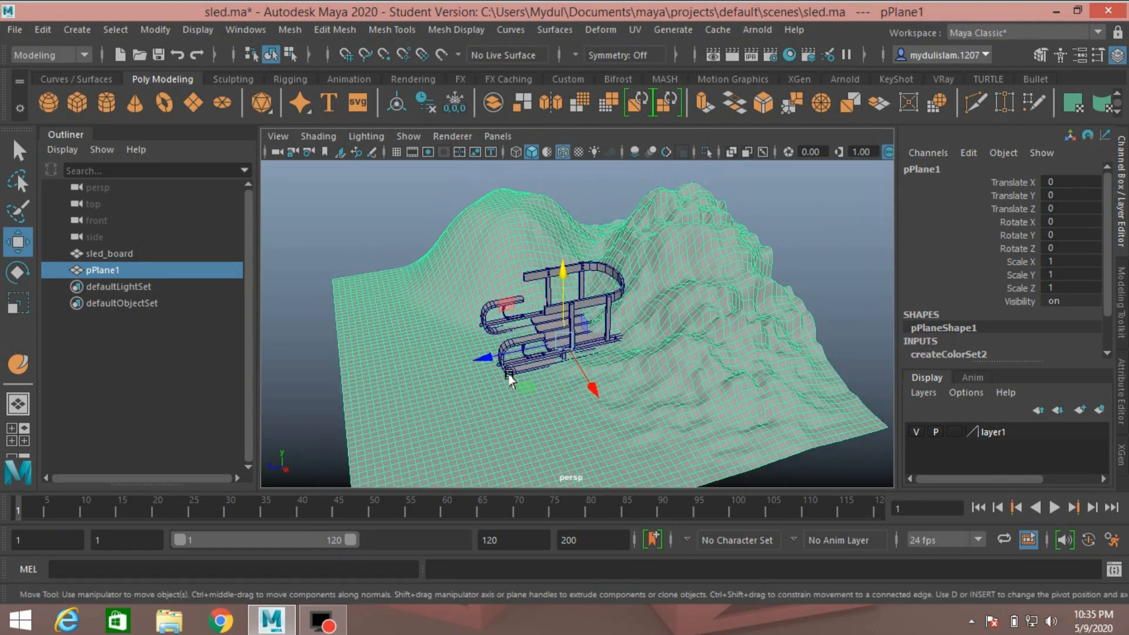
Move sled_board along Z to 12.226, toward the flat part of the terrain.
drag(488, 363, 442, 380)
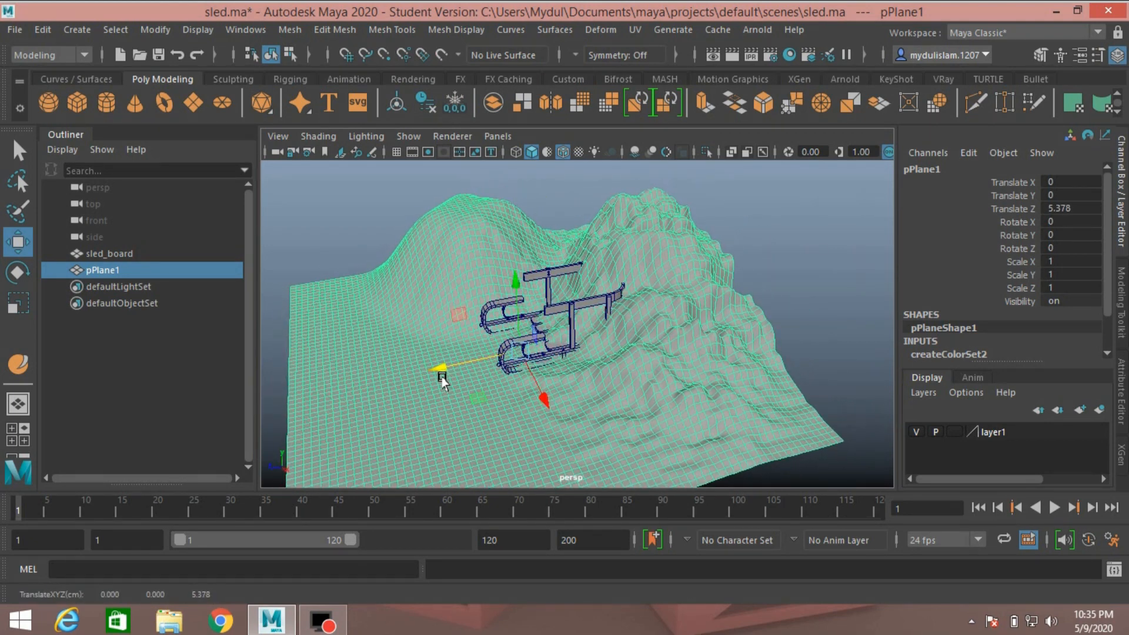
key(ctrl+z)
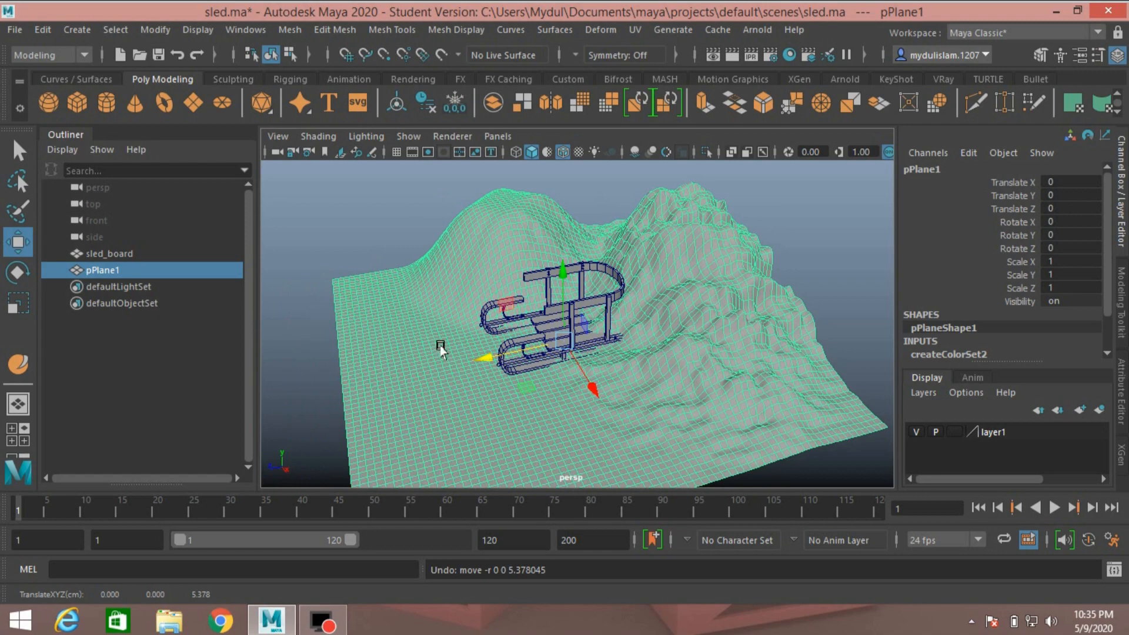
click(547, 322)
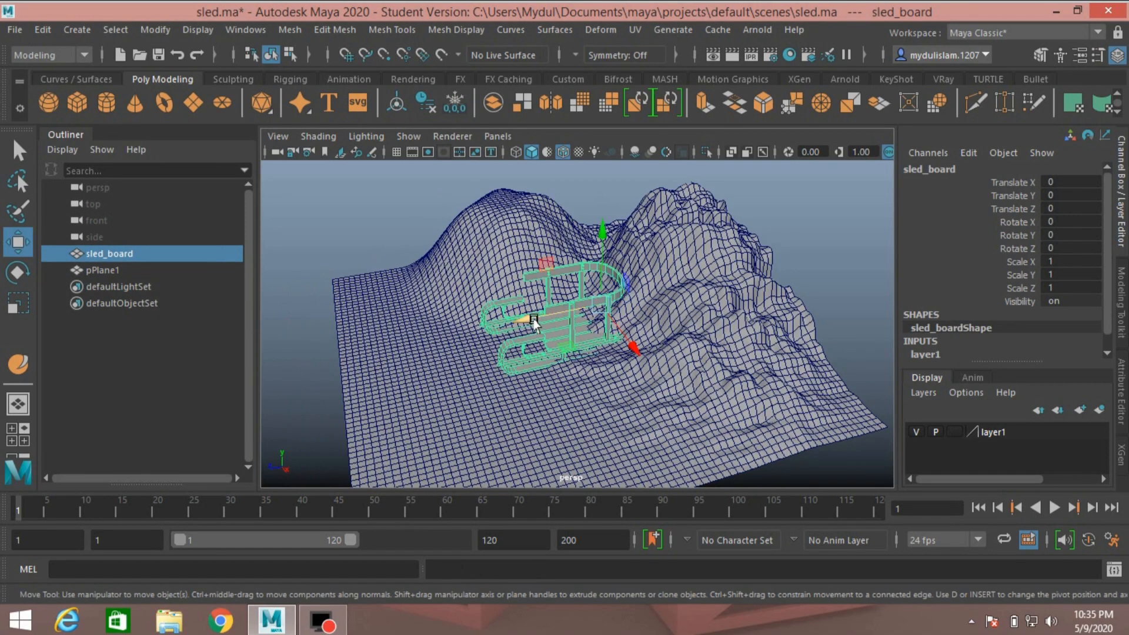
drag(534, 322, 553, 382)
scroll(544, 364, up, 5)
scroll(555, 370, down, 5)
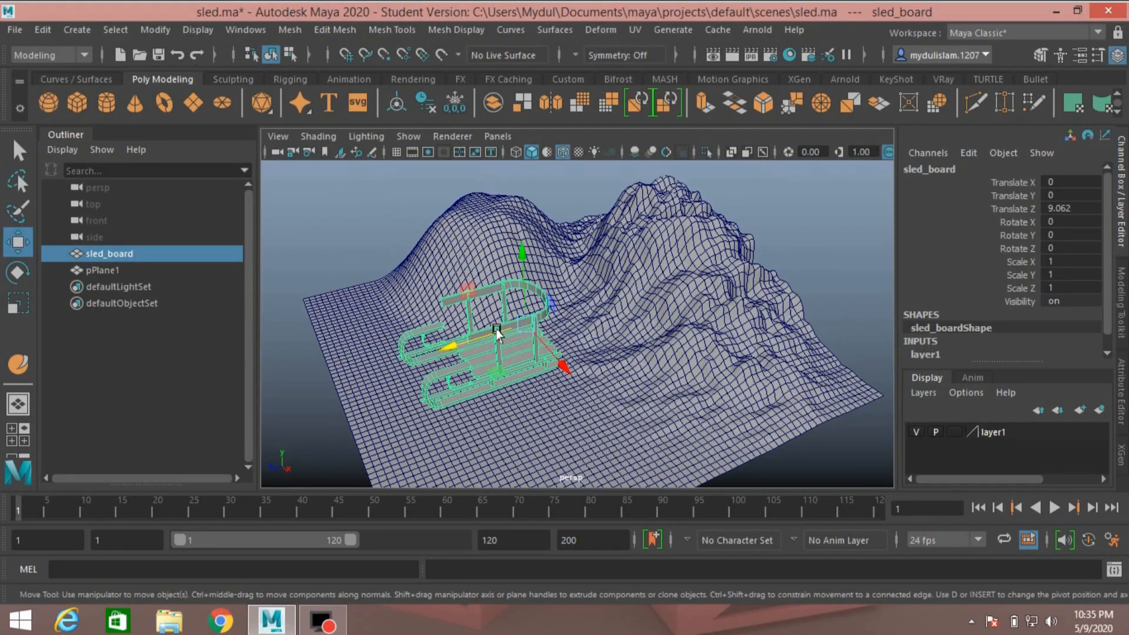
drag(480, 336, 571, 360)
scroll(496, 353, up, 3)
scroll(567, 359, down, 3)
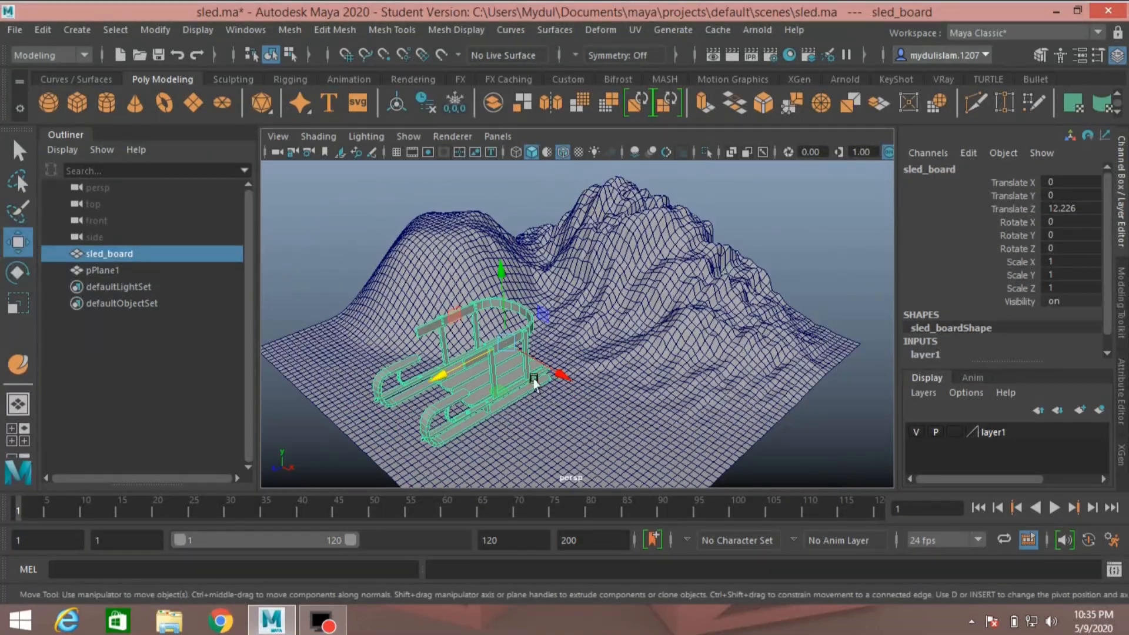
Hide layer1 briefly to examine the terrain without the sled, and show it again.
click(915, 433)
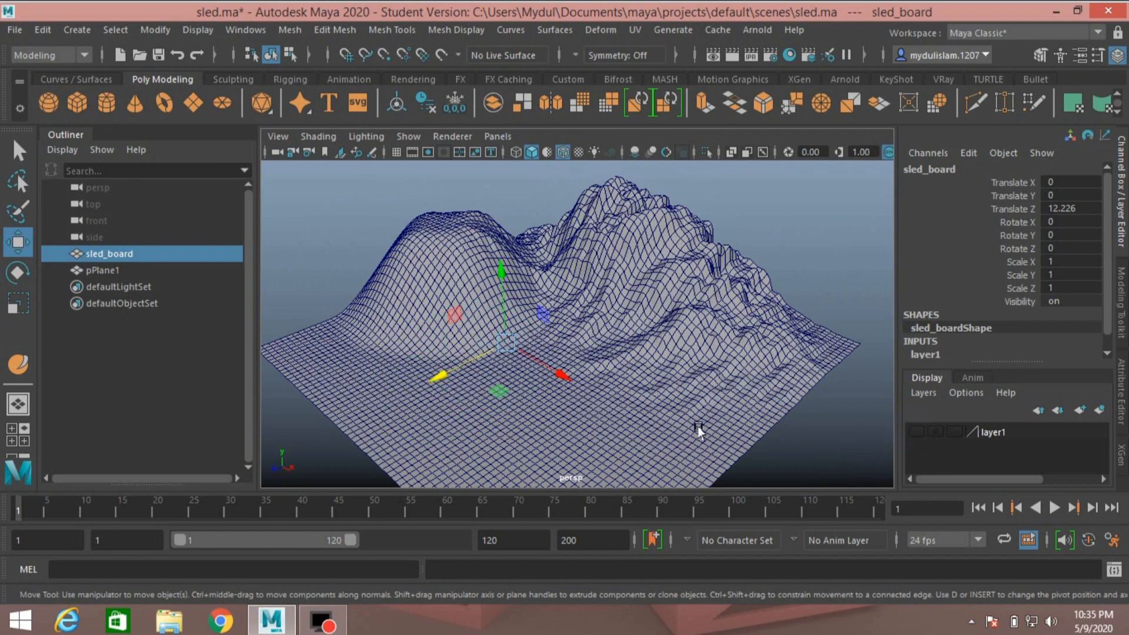
alt+drag(625, 428, 635, 404)
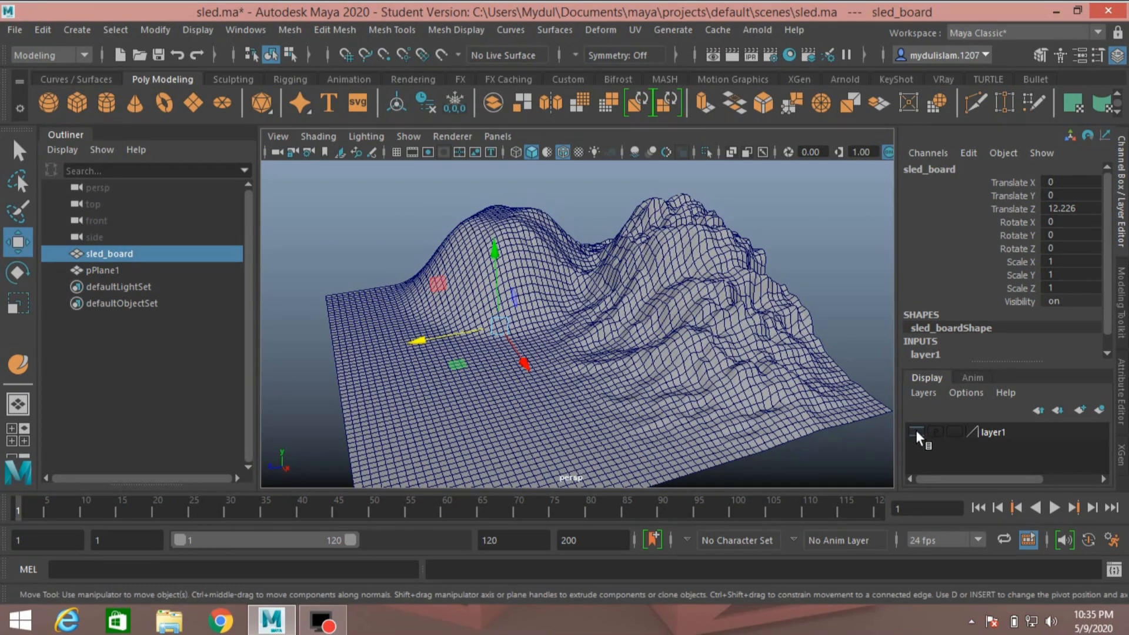
click(916, 433)
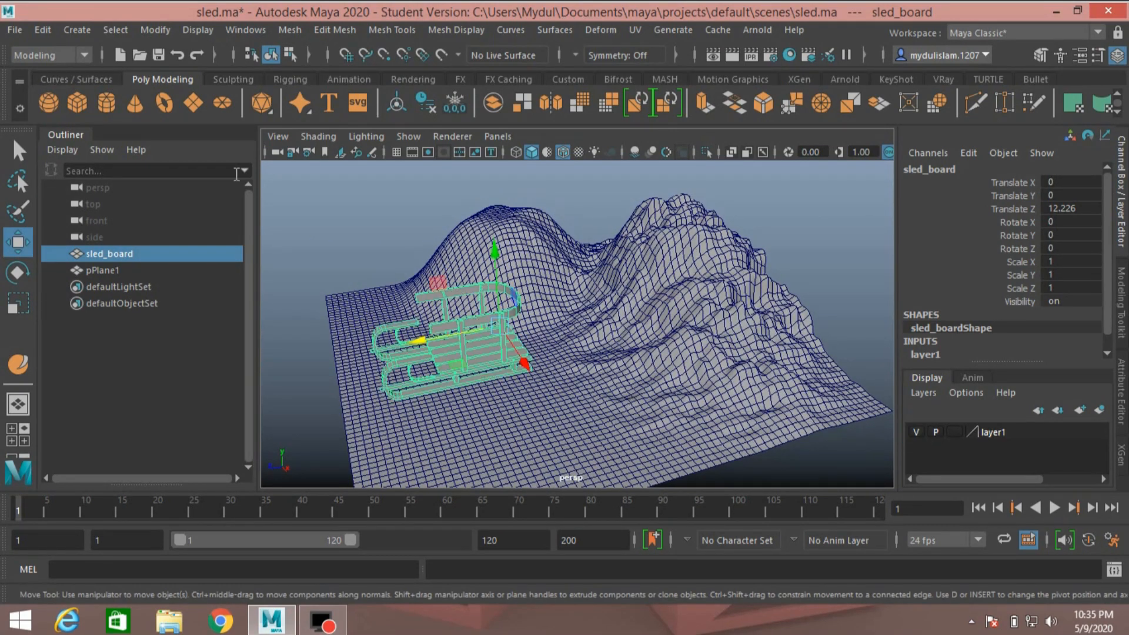
Freeze the sled board's transformations and hide layer1.
click(153, 31)
click(176, 103)
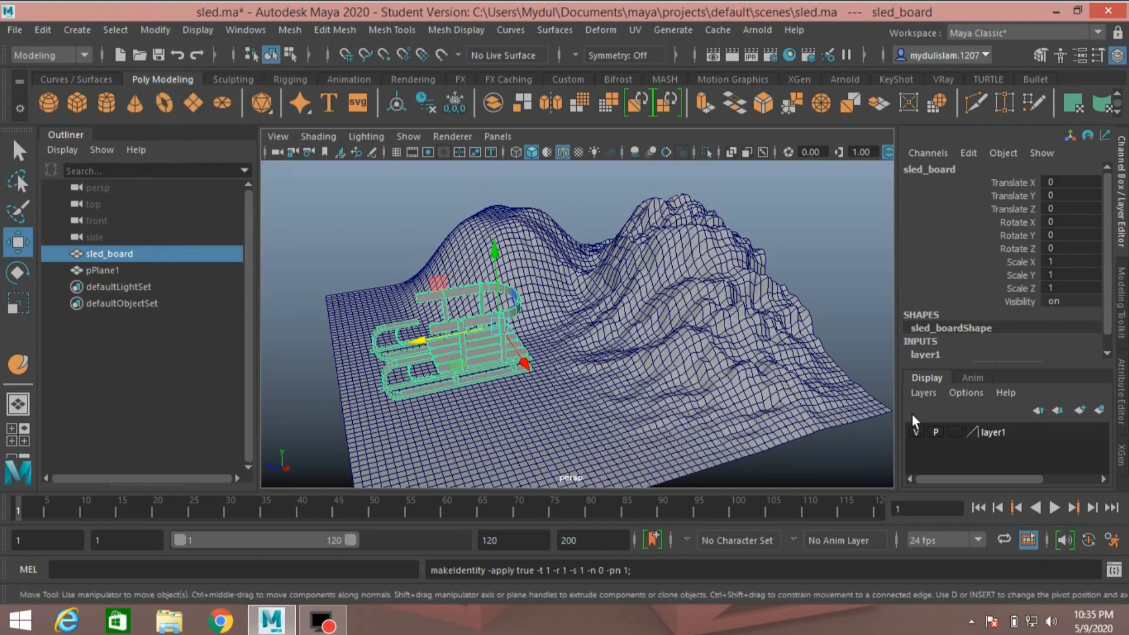
click(916, 434)
Select the terrain mesh pPlane1 and switch to face selection mode.
alt+drag(699, 392, 660, 305)
click(662, 342)
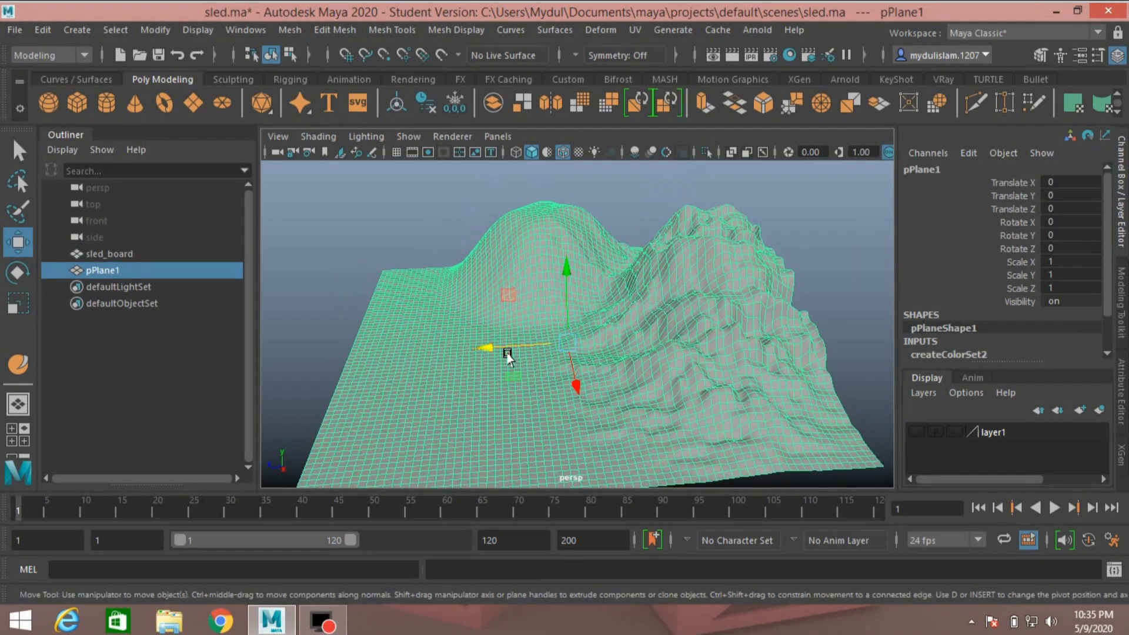
alt+drag(443, 390, 552, 330)
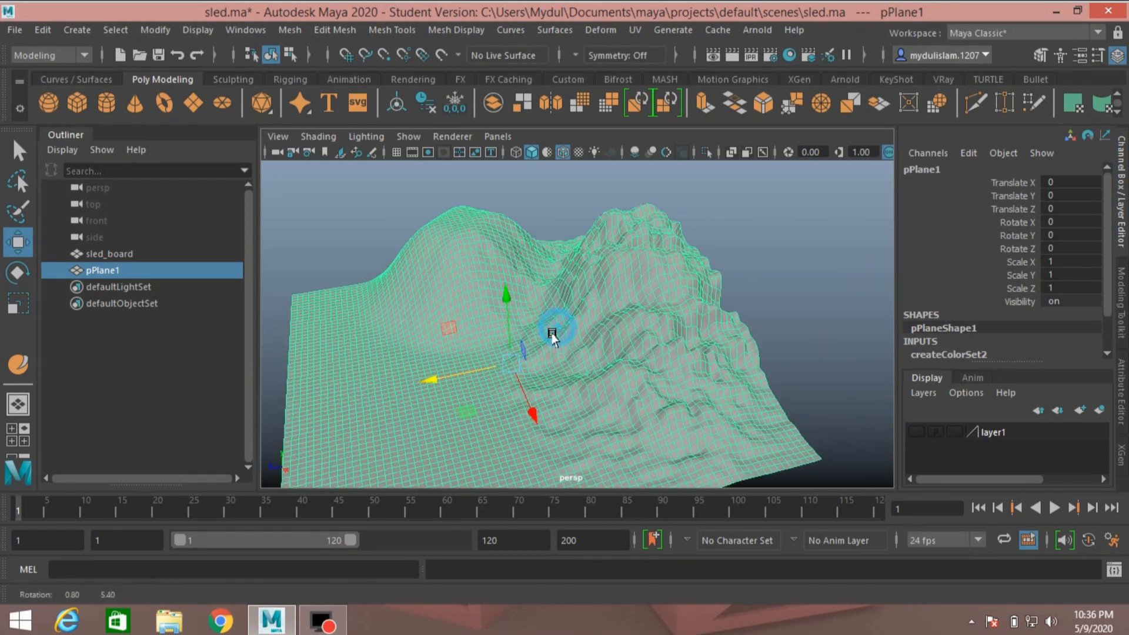
click(1039, 55)
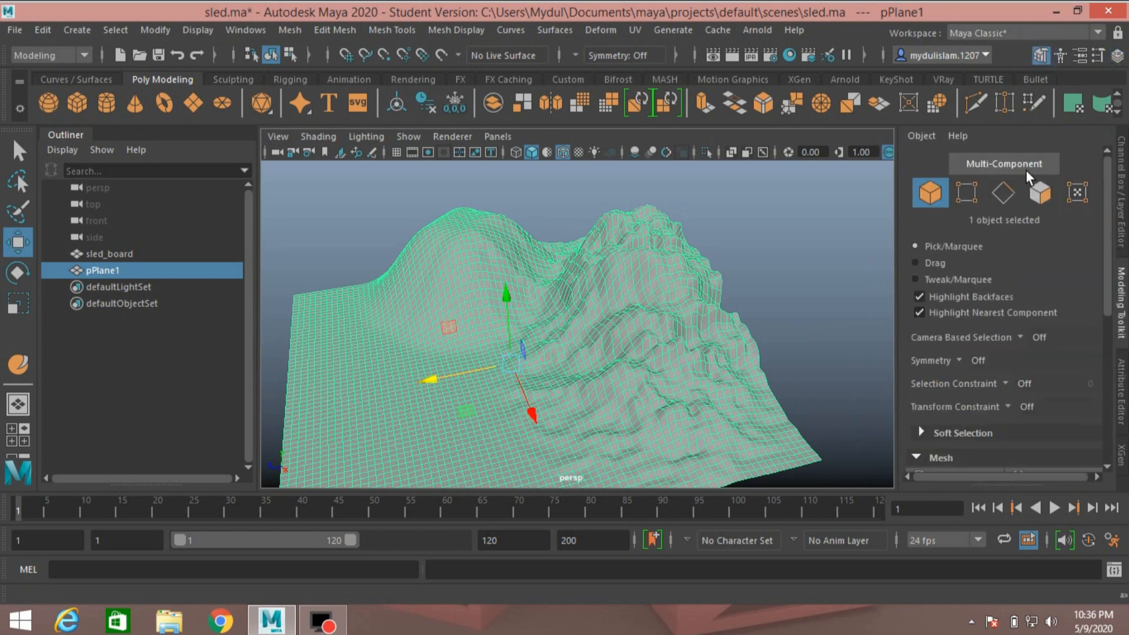
click(1038, 194)
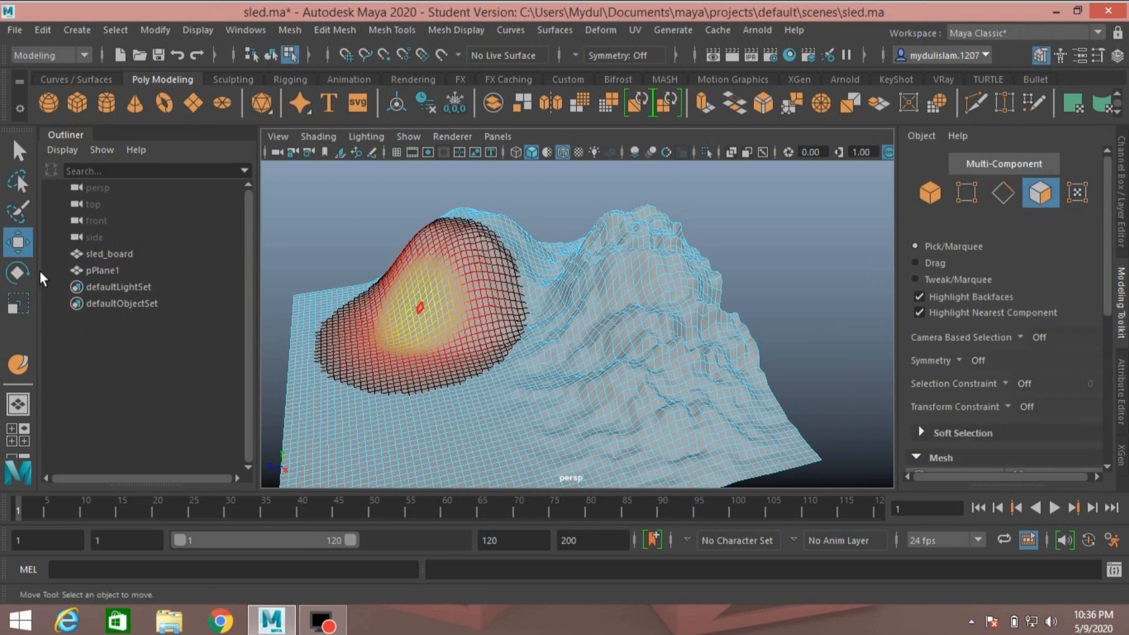
click(18, 213)
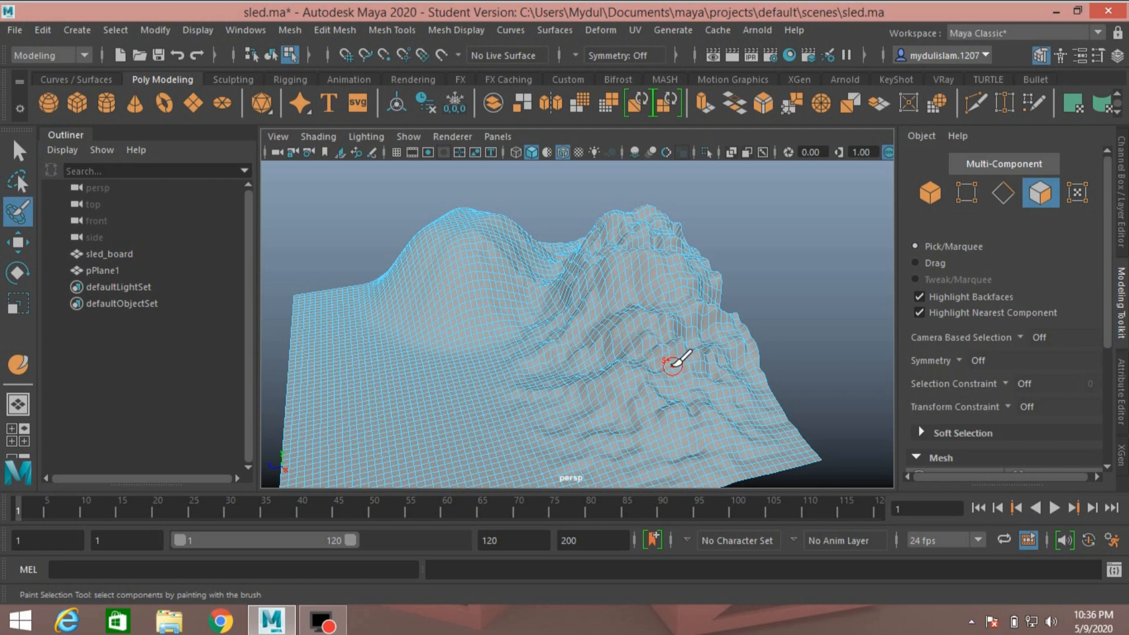
mouse_move(674, 356)
alt+mouse_down()
mouse_move(600, 352)
mouse_move(656, 346)
alt+mouse_up()
mouse_move(682, 421)
mouse_down()
mouse_move(650, 405)
mouse_move(637, 411)
mouse_up()
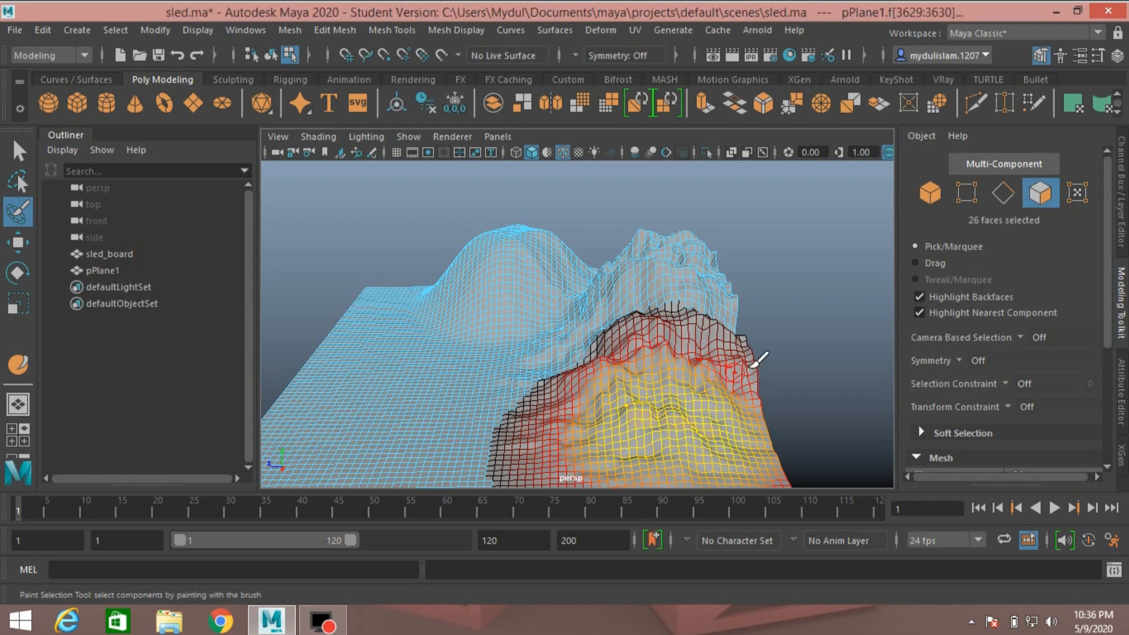
click(19, 151)
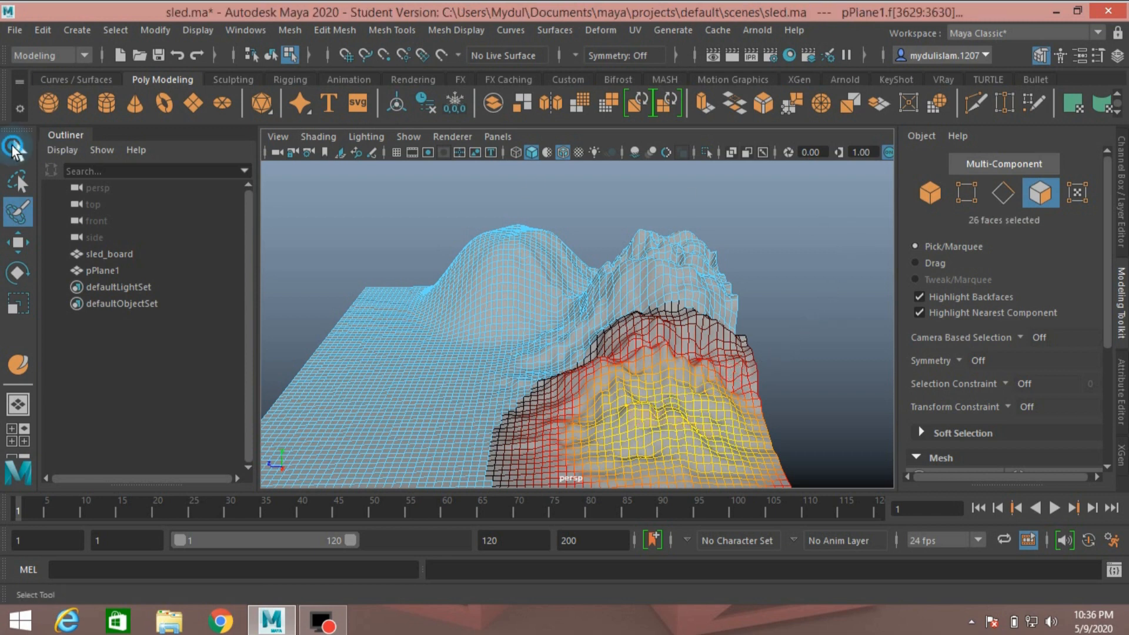
drag(330, 224, 339, 236)
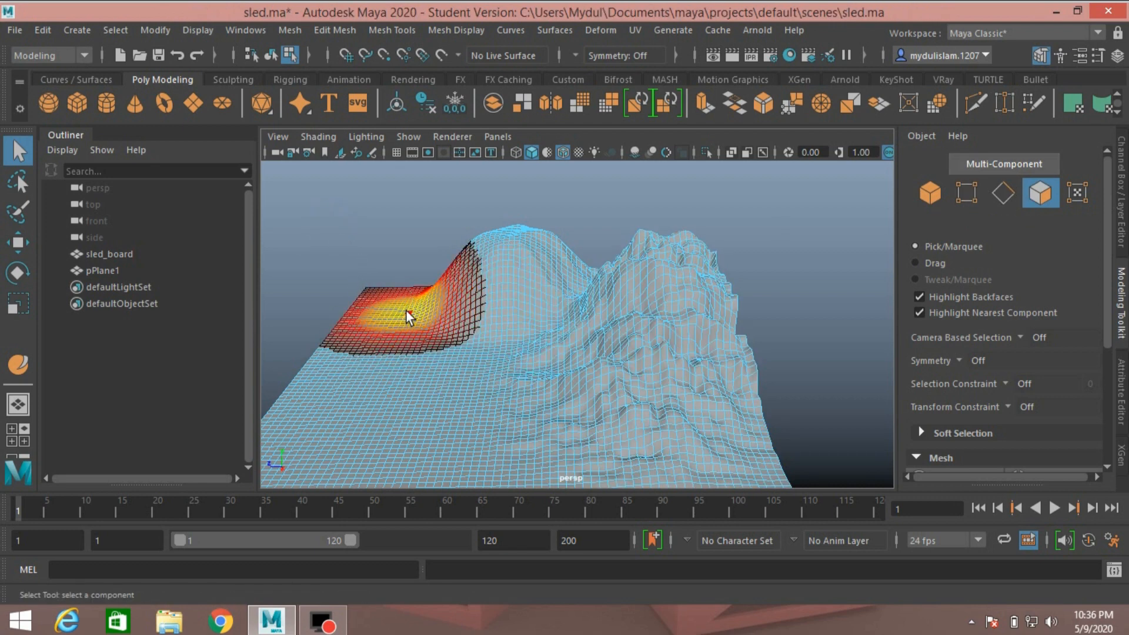
Turn off soft selection and paint-select a network of branching face strips across the terrain.
key(b)
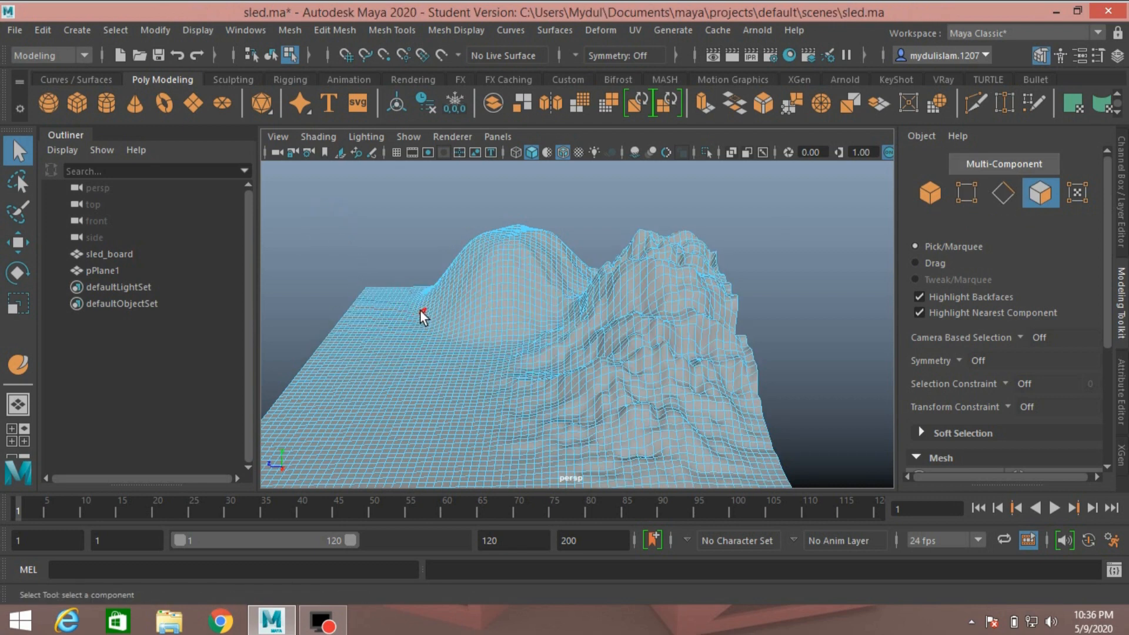
click(17, 216)
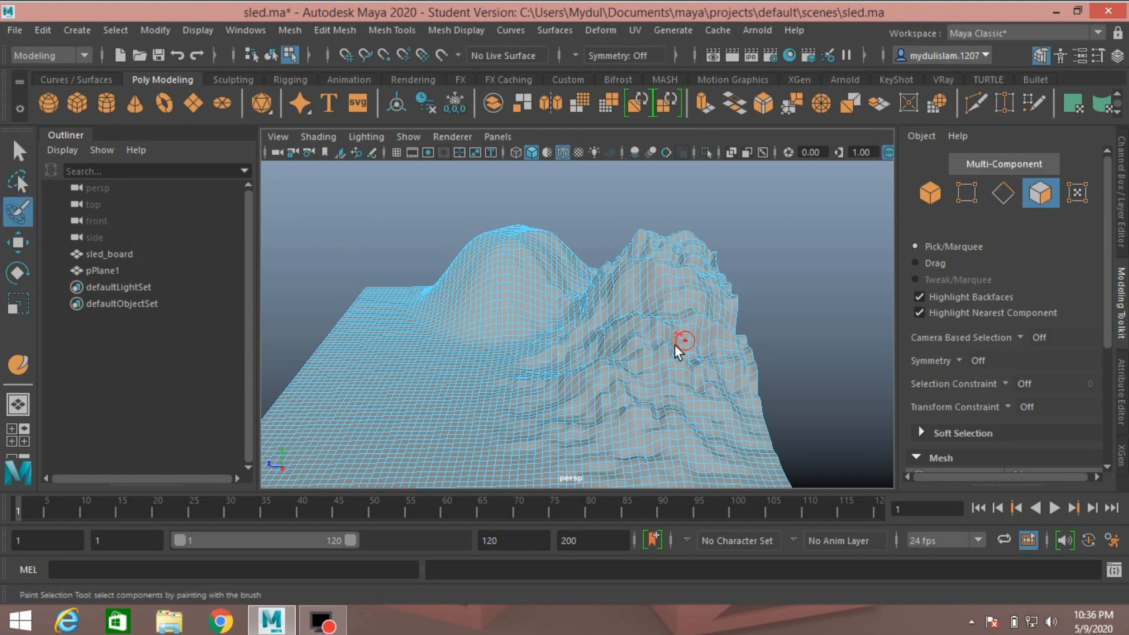
alt+drag(675, 345, 711, 396)
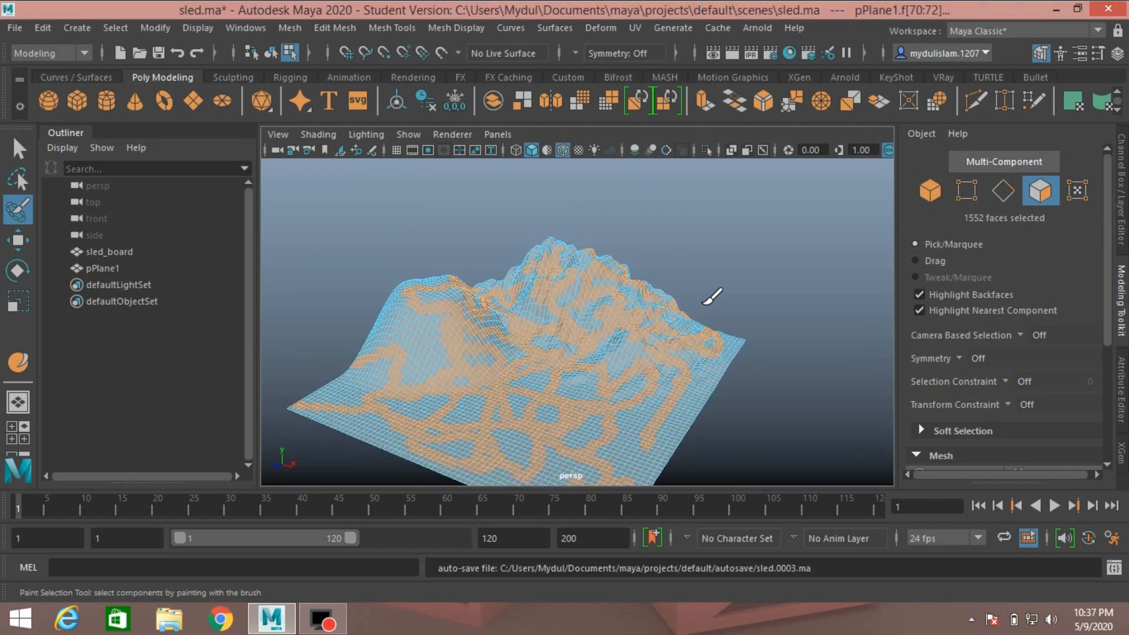
mouse_move(706, 304)
alt+mouse_down()
mouse_move(582, 361)
mouse_move(469, 357)
alt+mouse_up()
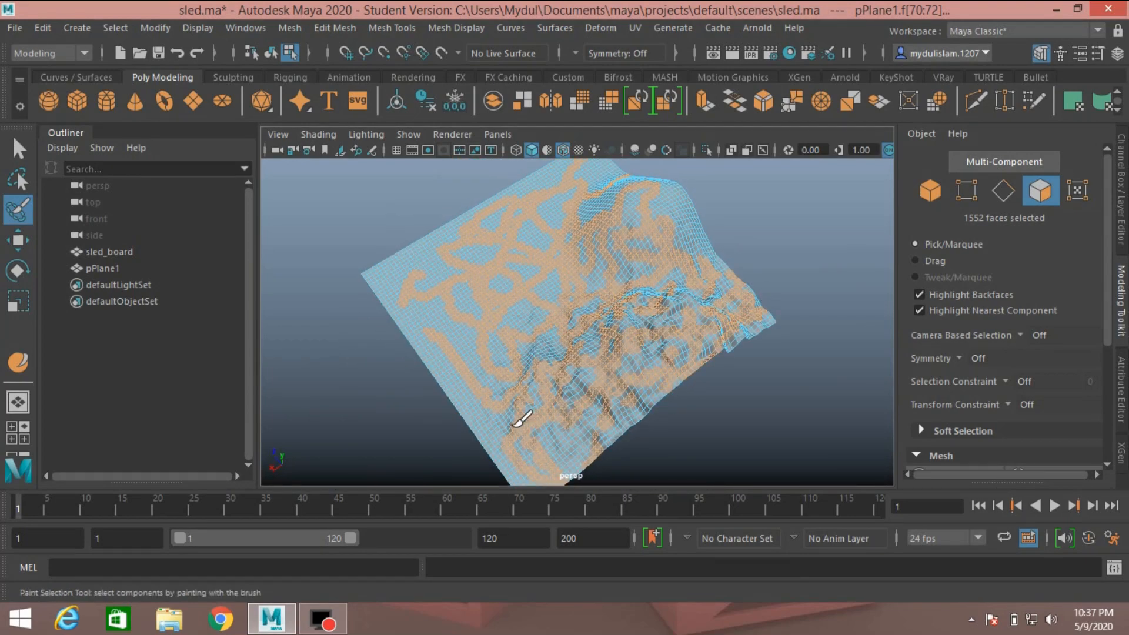
Extend the painted face selection over most of the plain and both hills, leaving scattered irregular patches unselected.
alt+drag(483, 432, 512, 428)
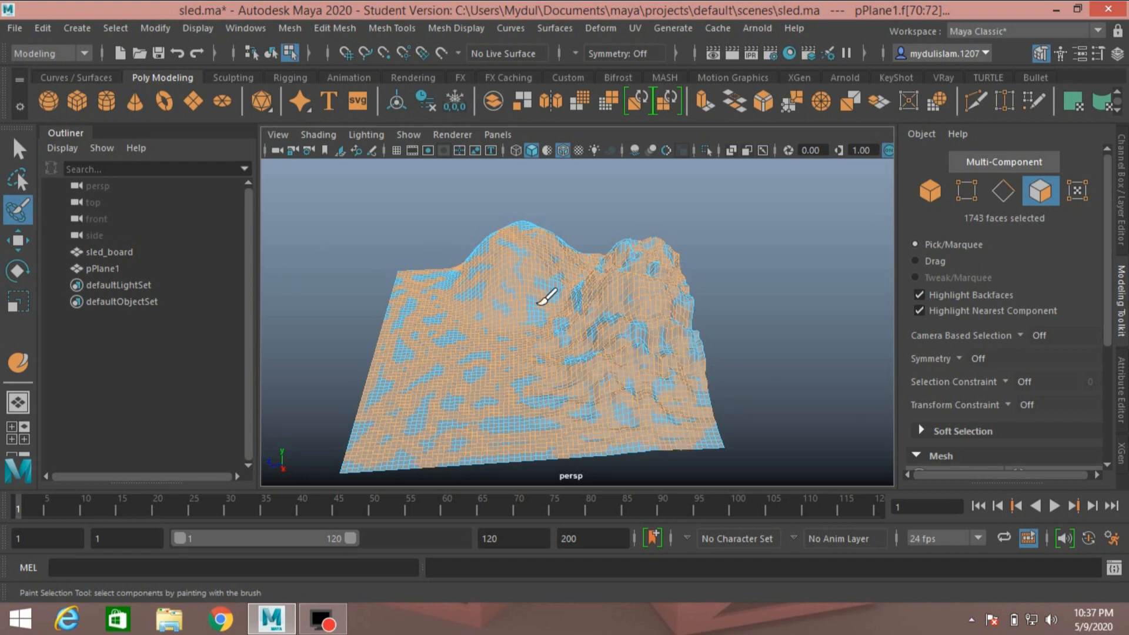
drag(518, 302, 507, 306)
mouse_move(448, 328)
alt+mouse_down()
mouse_move(582, 333)
mouse_move(584, 322)
alt+mouse_up()
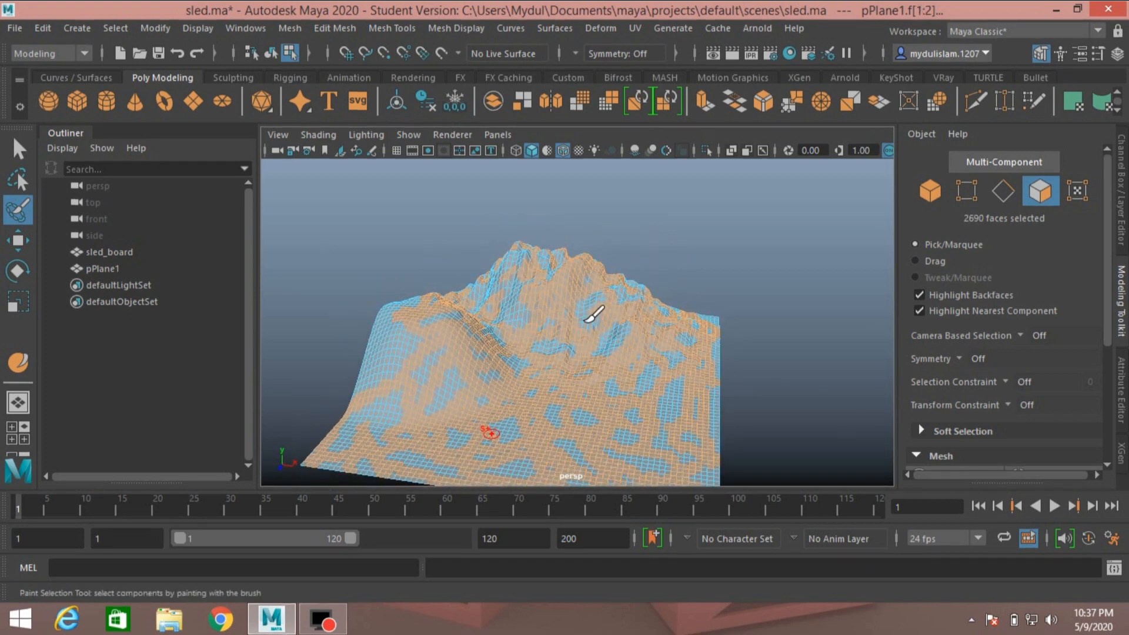
alt+drag(410, 359, 464, 353)
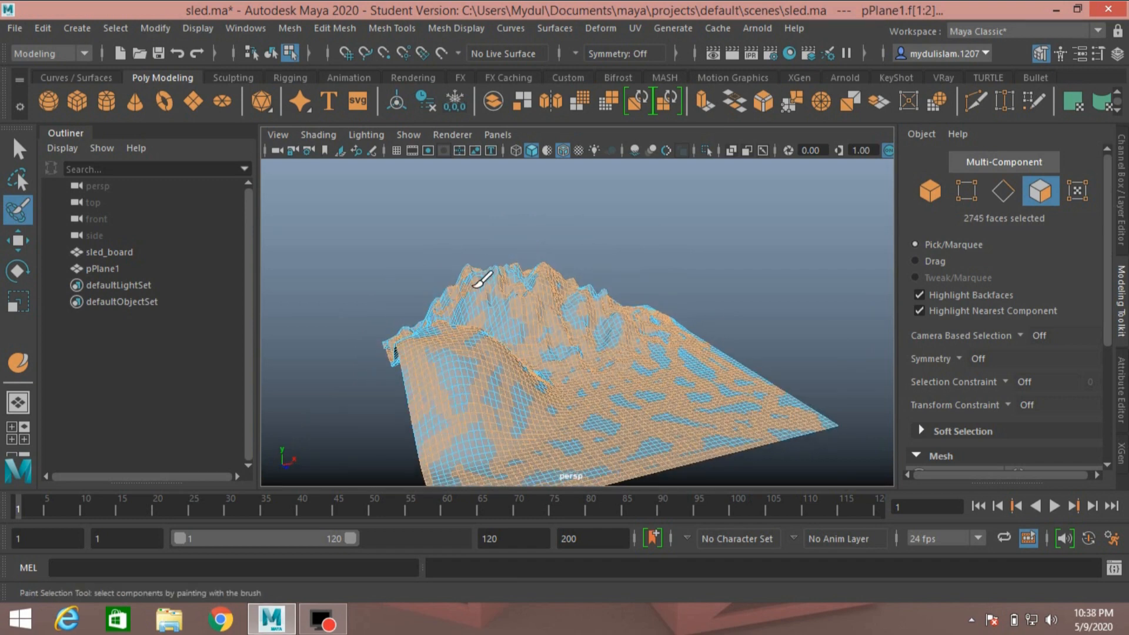
drag(431, 313, 434, 318)
mouse_move(436, 321)
alt+mouse_down()
mouse_move(552, 327)
mouse_move(542, 331)
alt+mouse_up()
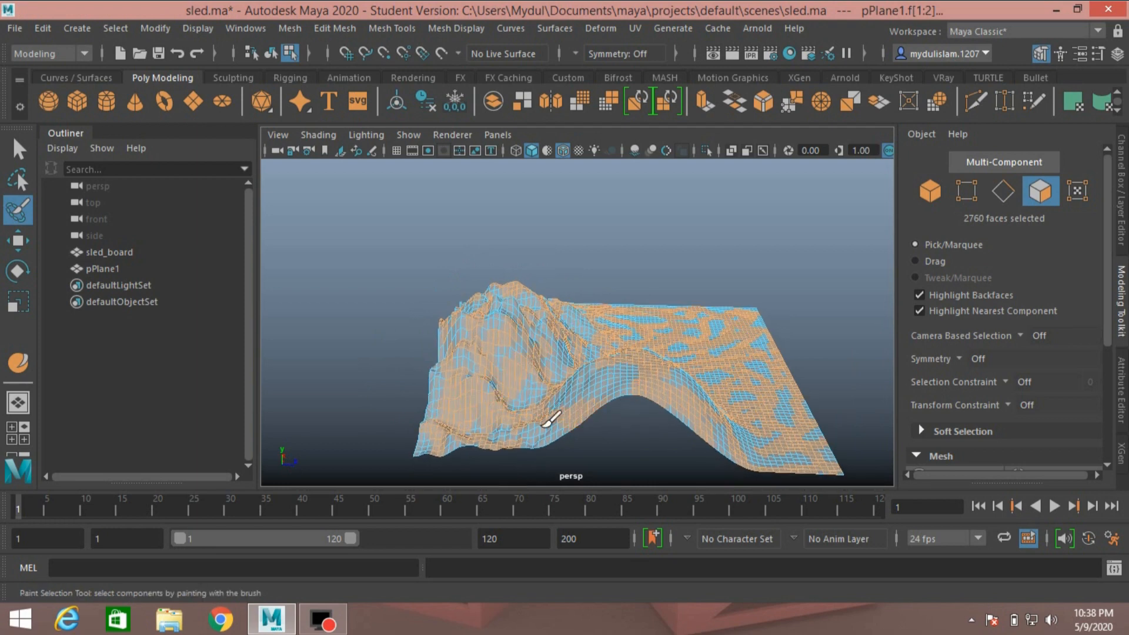
alt+drag(662, 306, 453, 328)
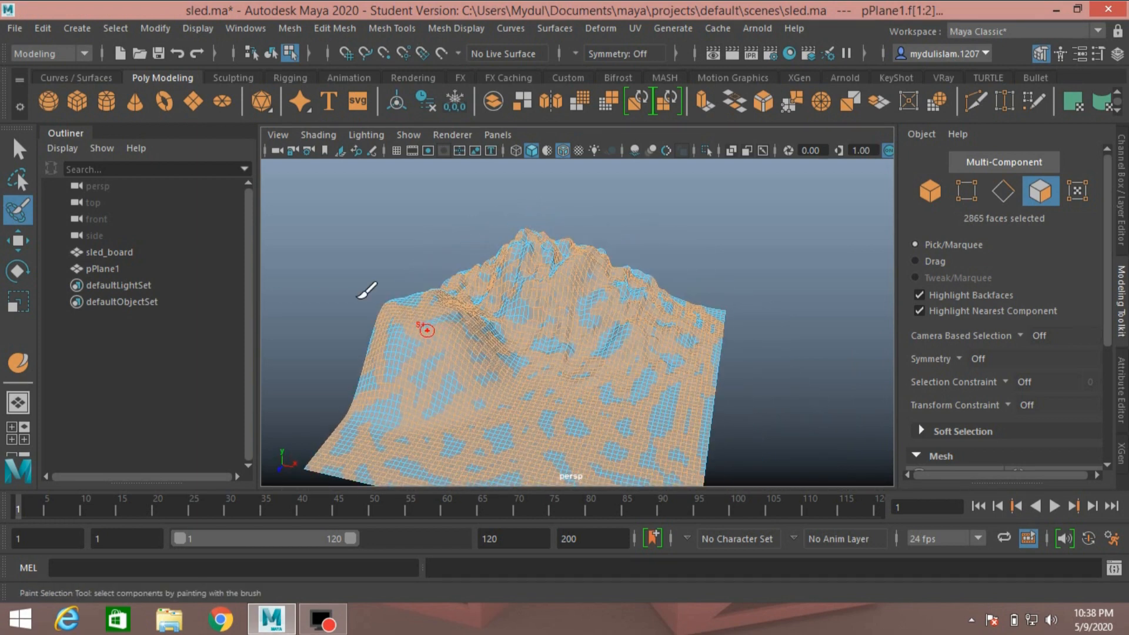
Duplicate the painted terrain faces as a separate mesh and return to object selection mode.
click(323, 28)
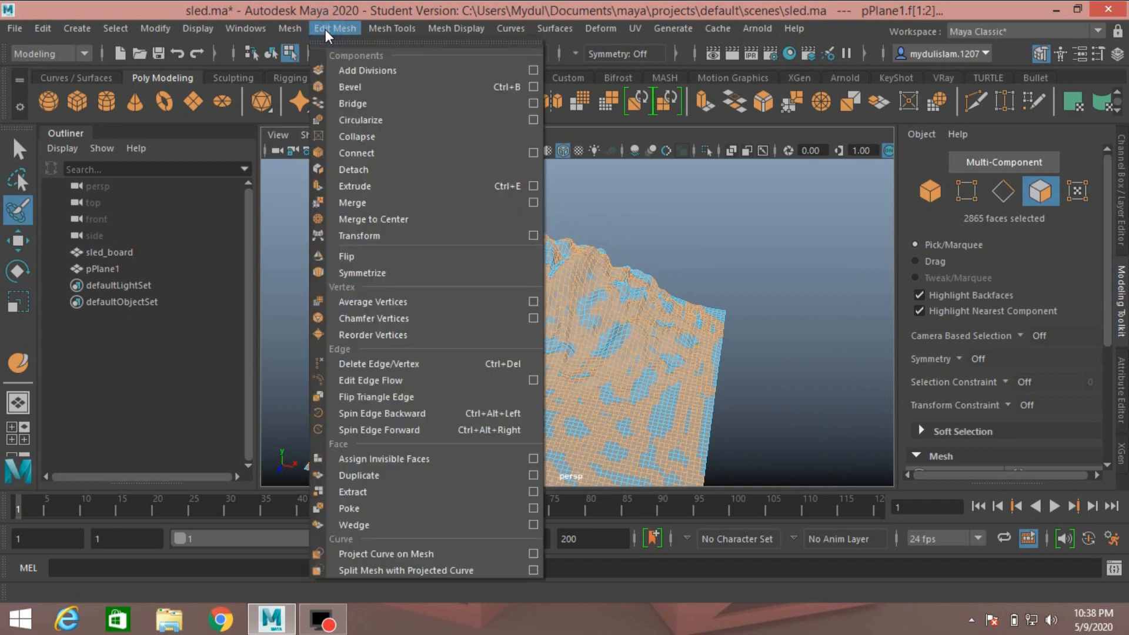
click(393, 474)
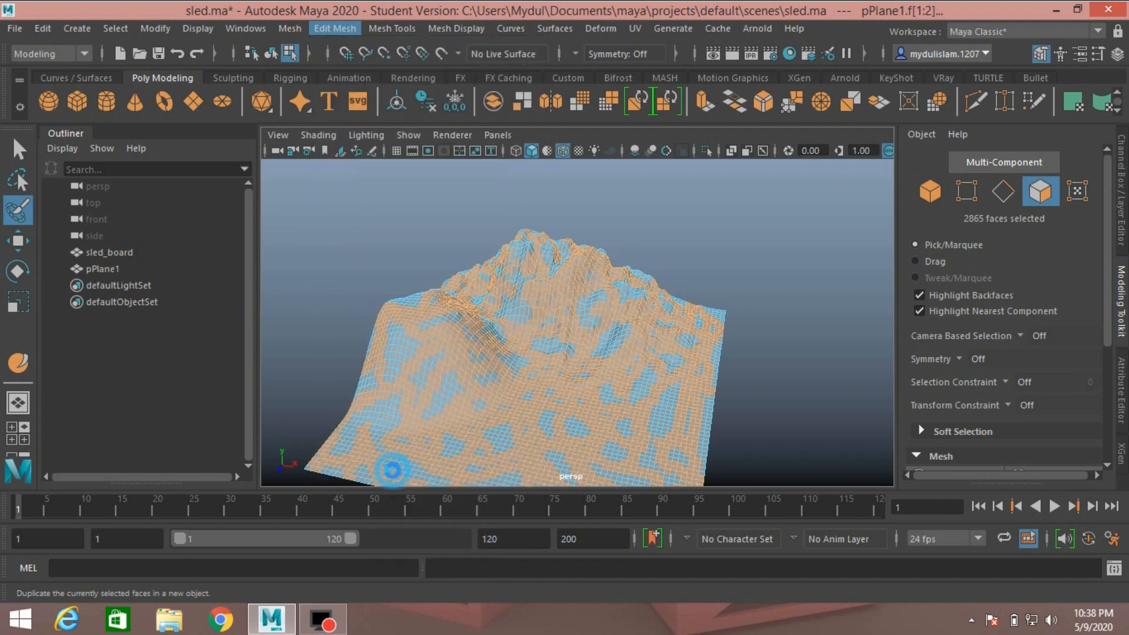
click(931, 192)
alt+drag(757, 315, 728, 273)
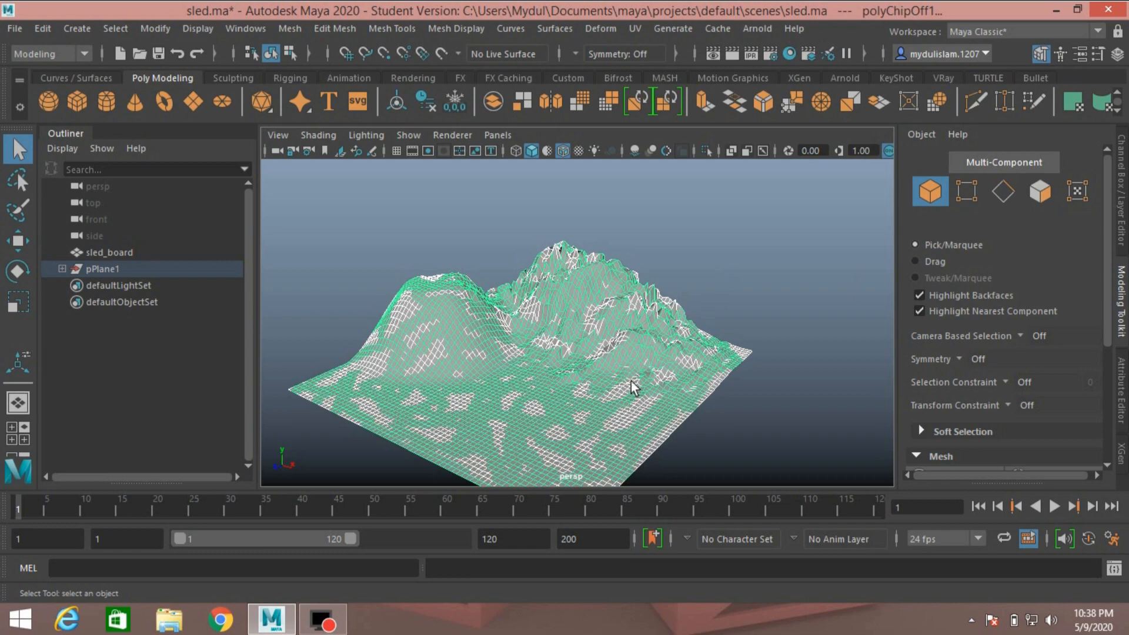
Hide the duplicated face mesh polySurface2 and select the original terrain mesh polySurface1.
click(632, 361)
mouse_move(634, 364)
alt+mouse_down()
mouse_move(660, 370)
mouse_move(646, 378)
mouse_move(628, 358)
alt+mouse_up()
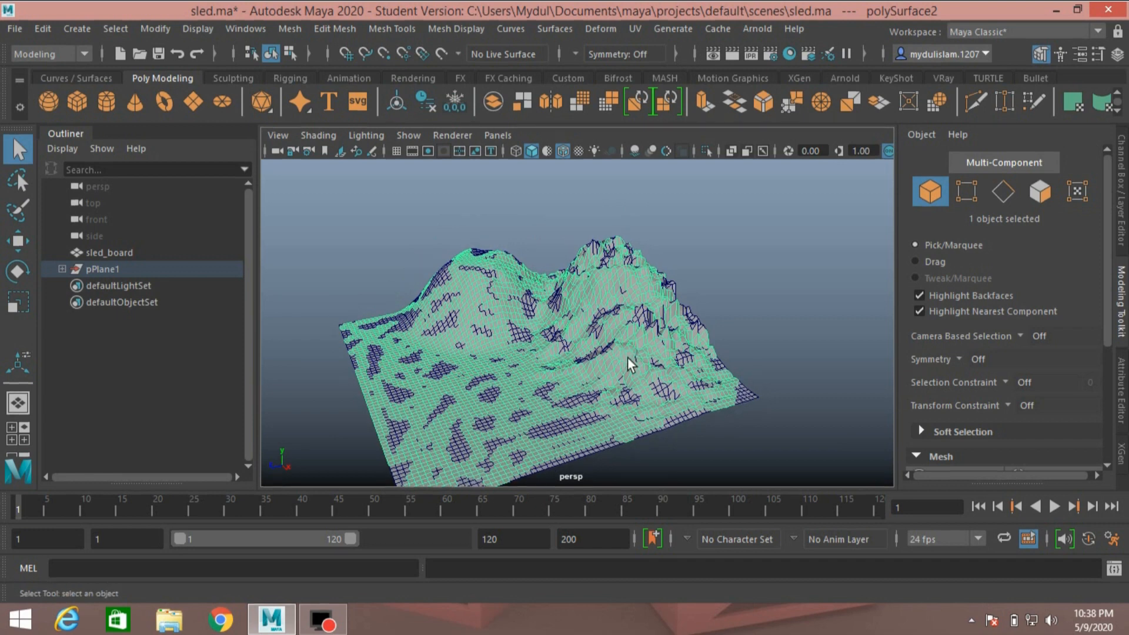
key(h)
click(601, 362)
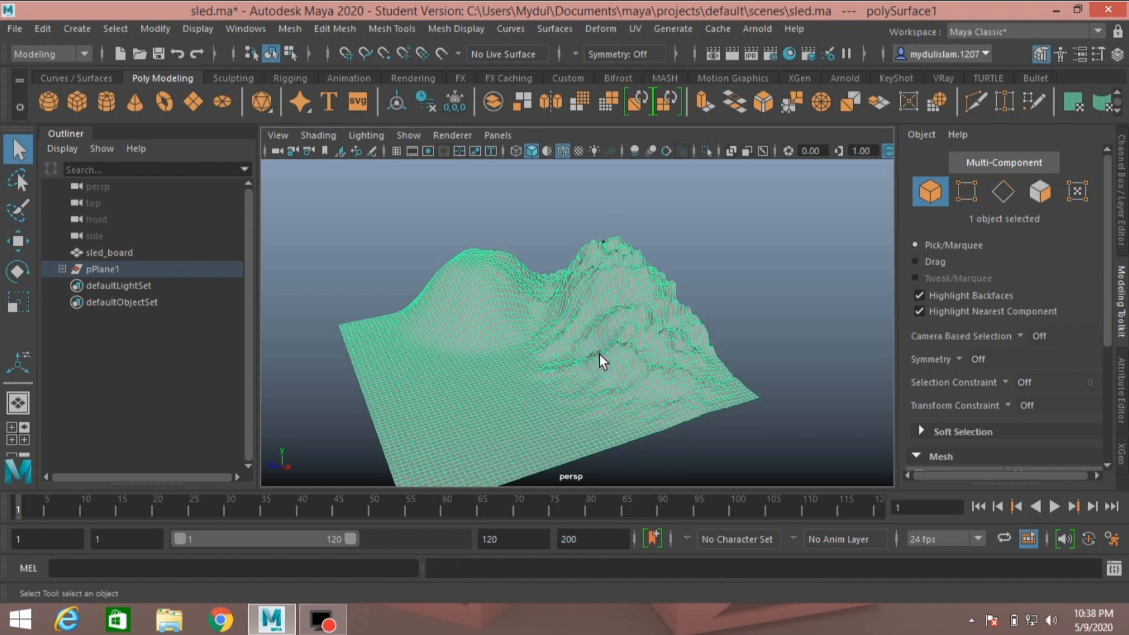
Expand the pPlane1 group and unhide the duplicated patchy mesh polySurface2.
click(62, 268)
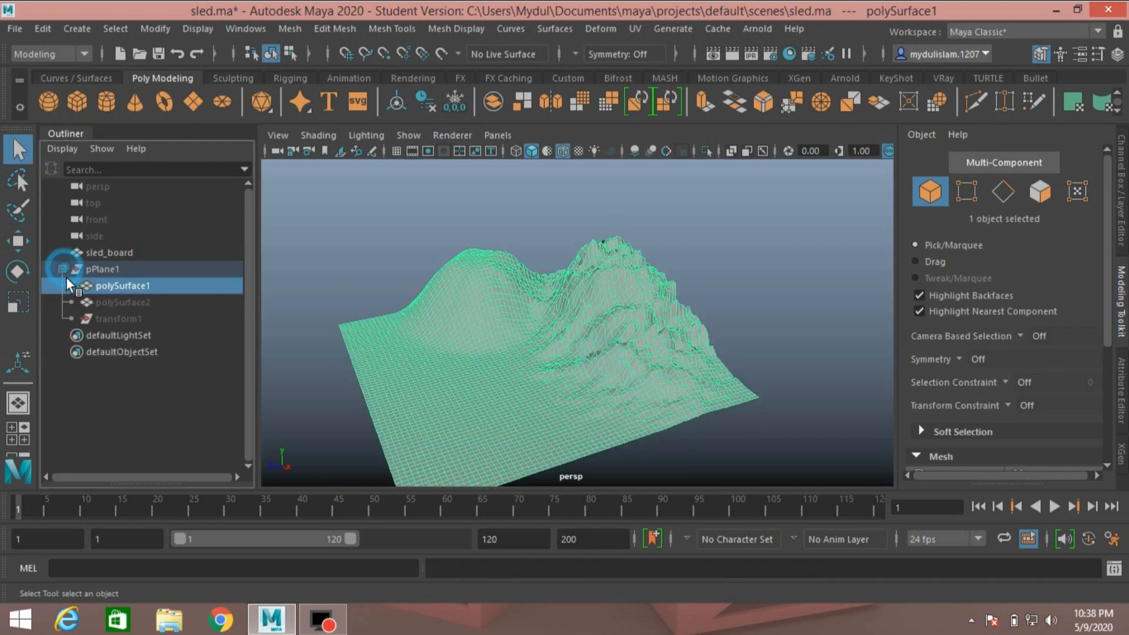
click(115, 286)
click(120, 302)
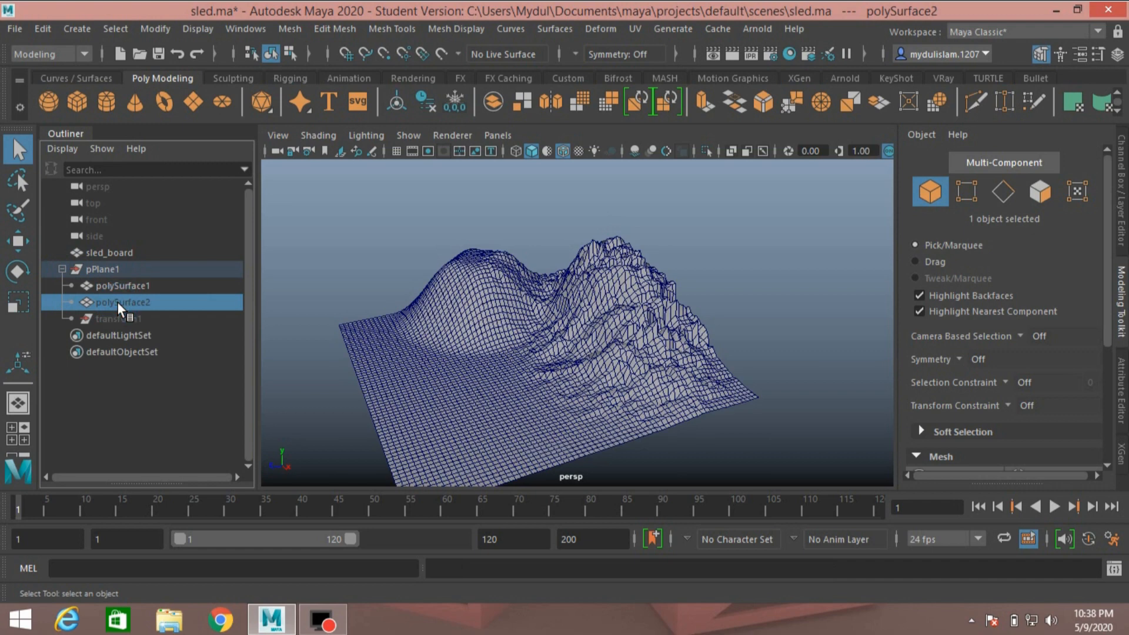
click(116, 270)
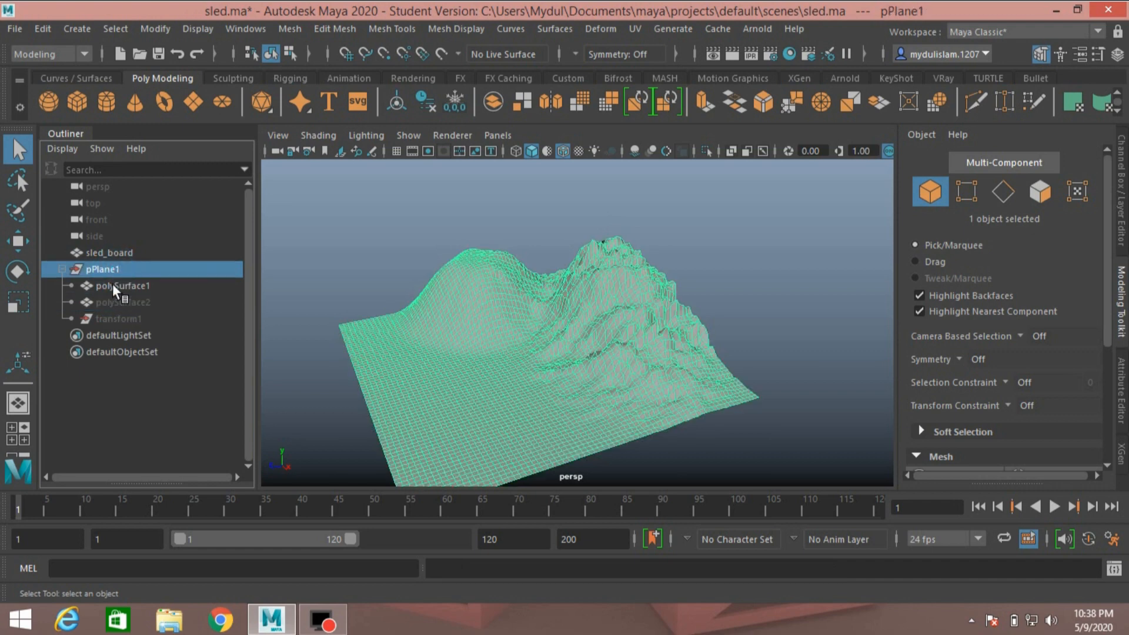
click(121, 303)
key(h)
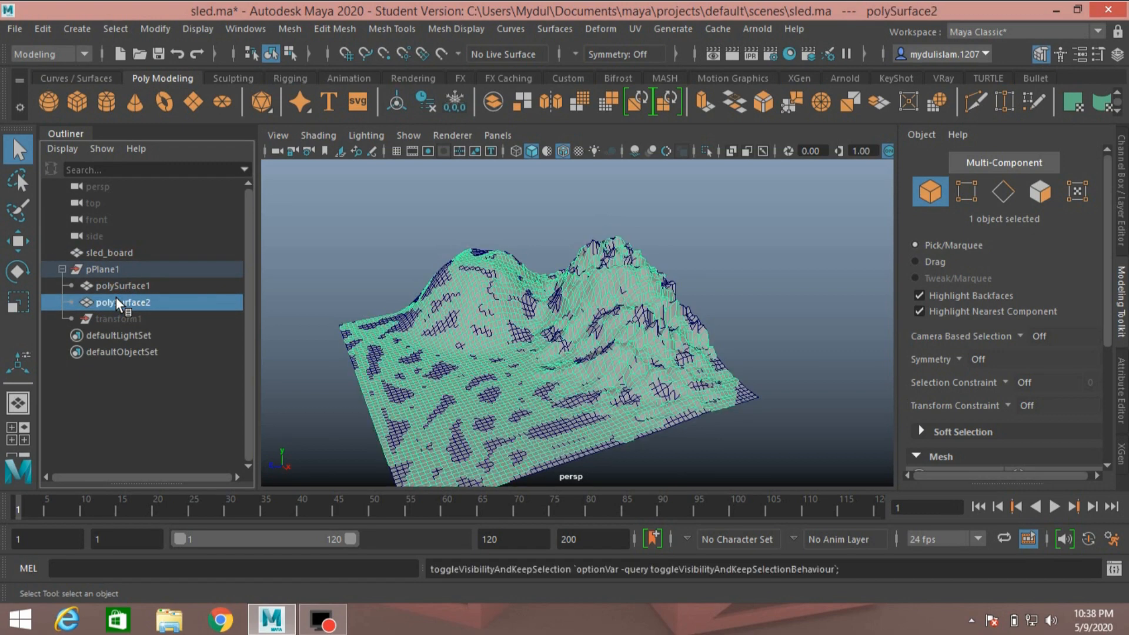
Hide the whole pPlane1 group and show it again.
click(115, 270)
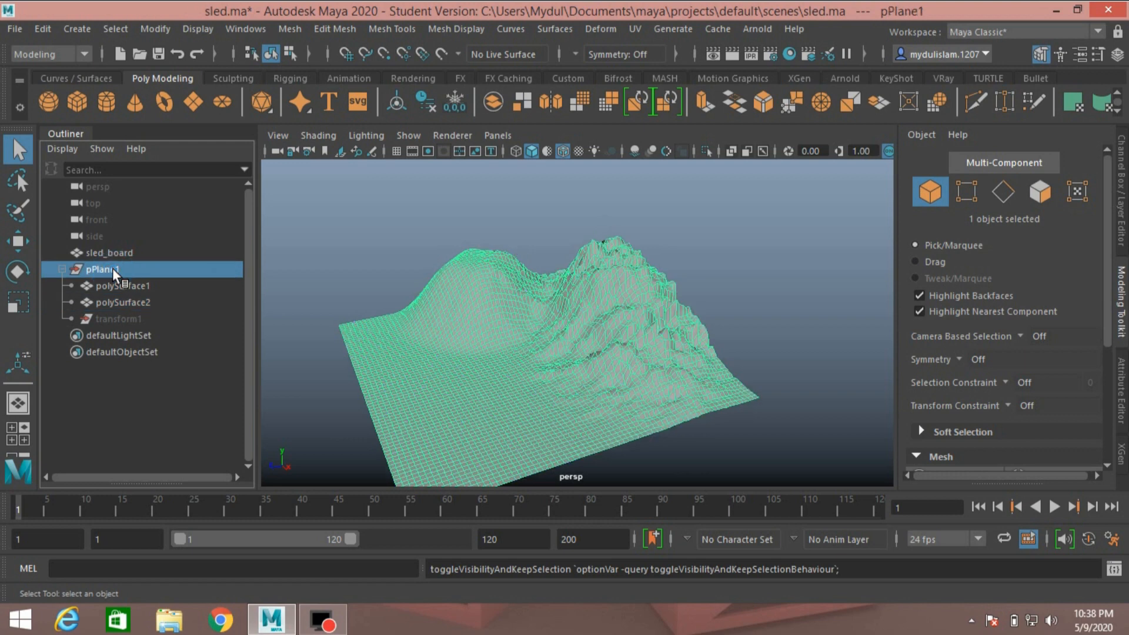
key(h)
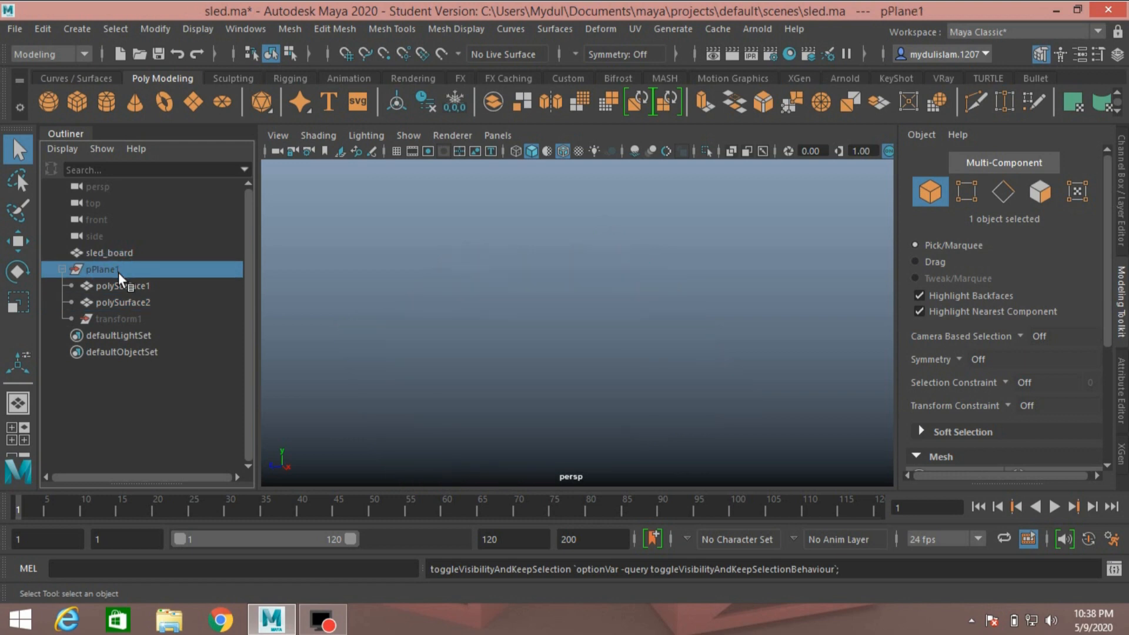
click(125, 303)
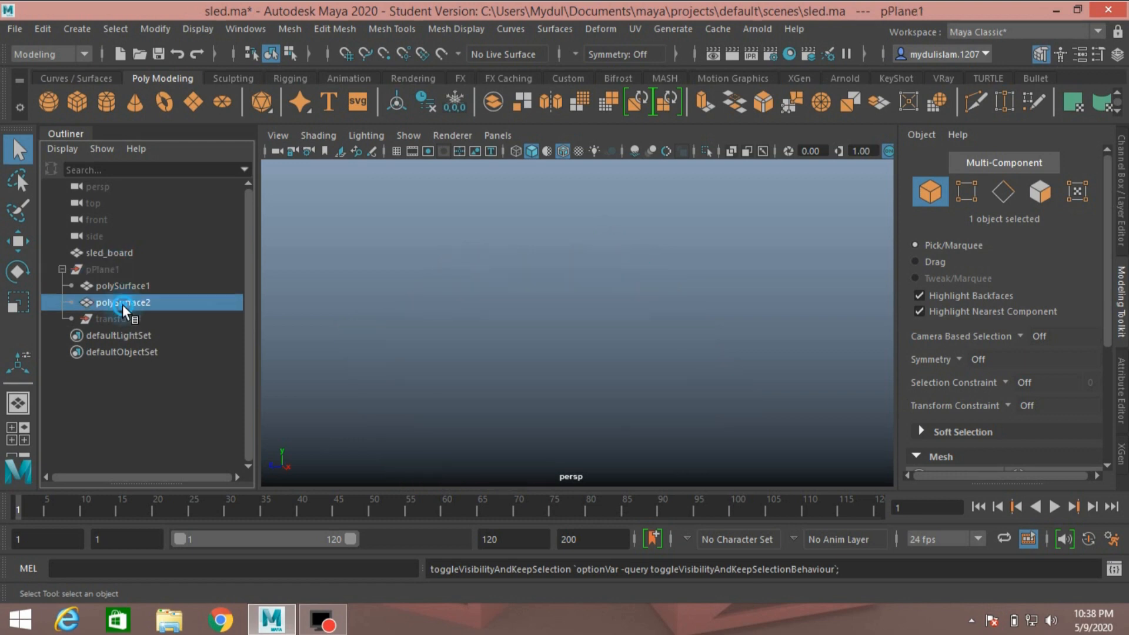
click(127, 288)
click(116, 271)
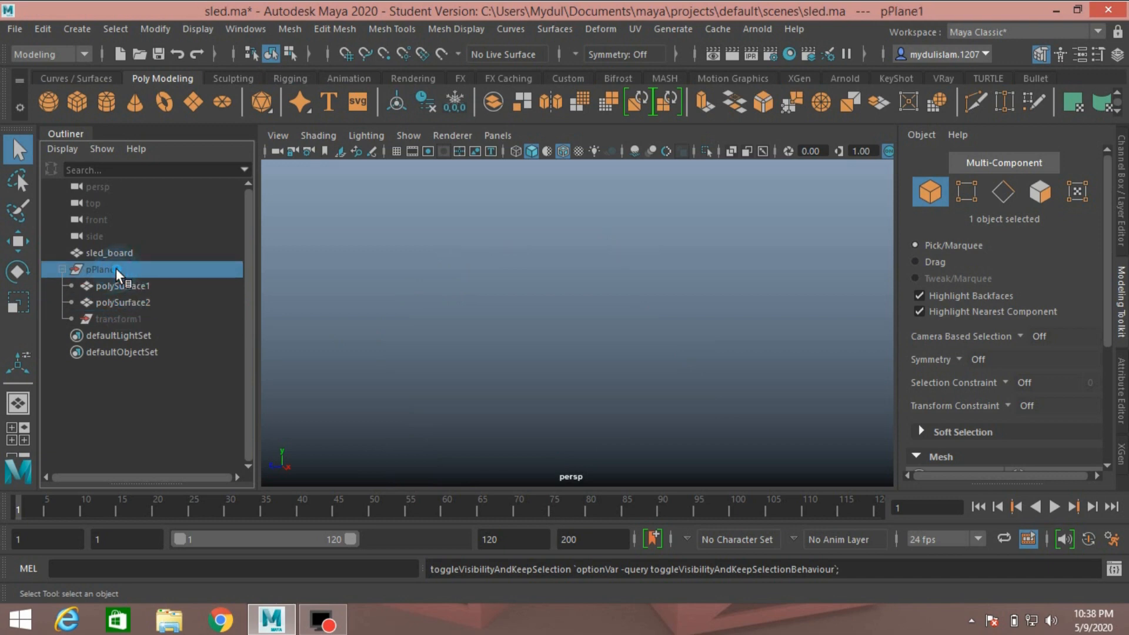
key(h)
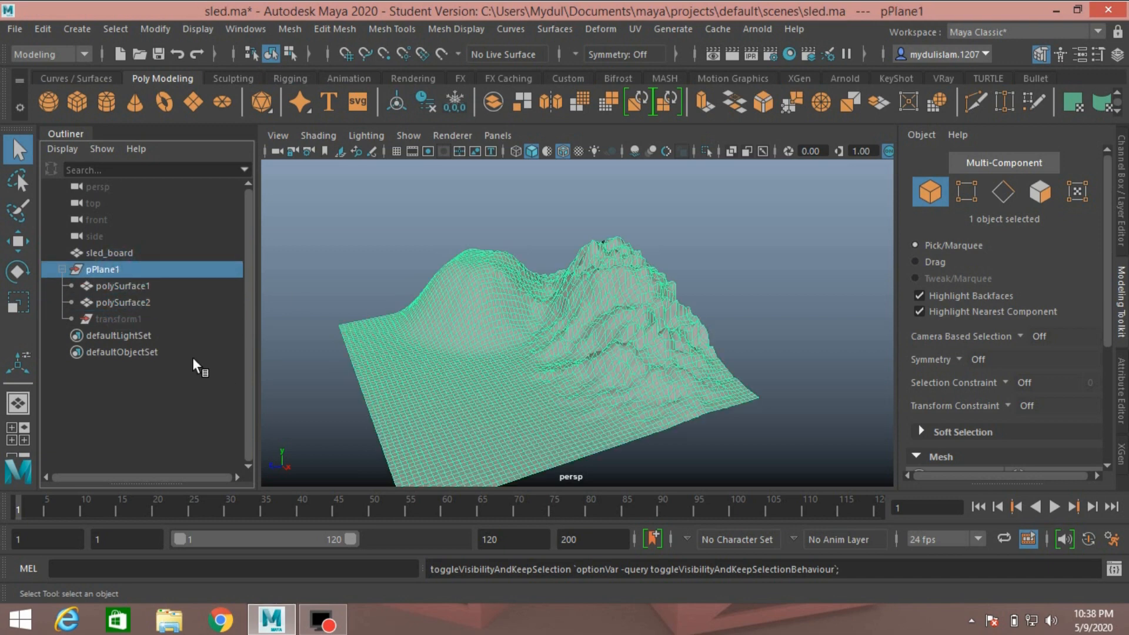
Select the patchy mesh polySurface2 over the terrain and freeze its transformations.
click(469, 353)
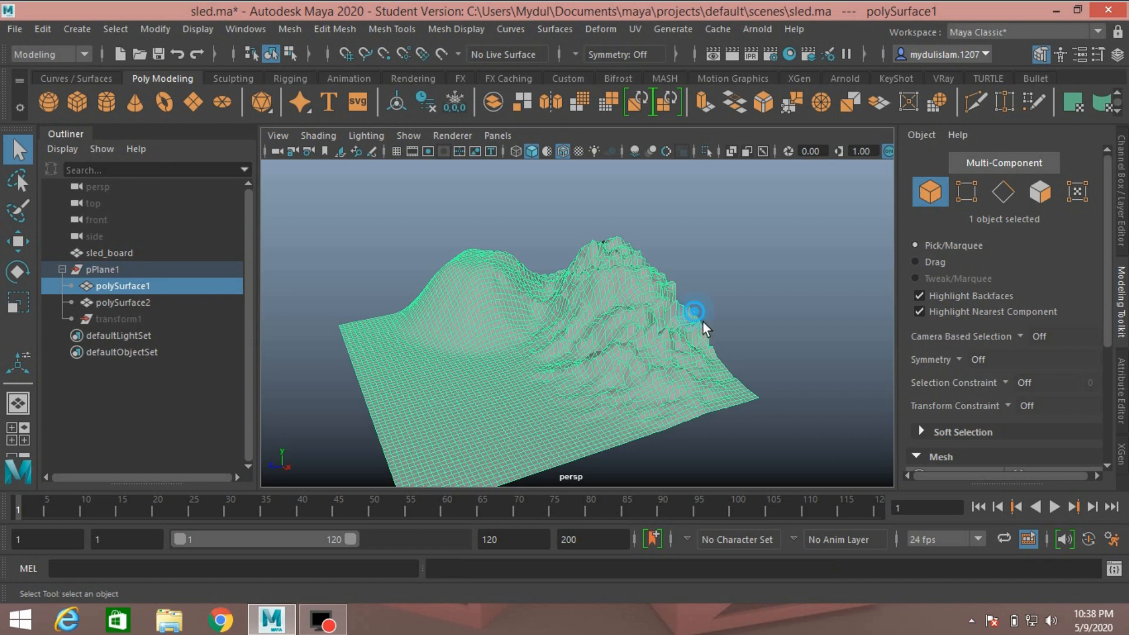
shift+click(676, 344)
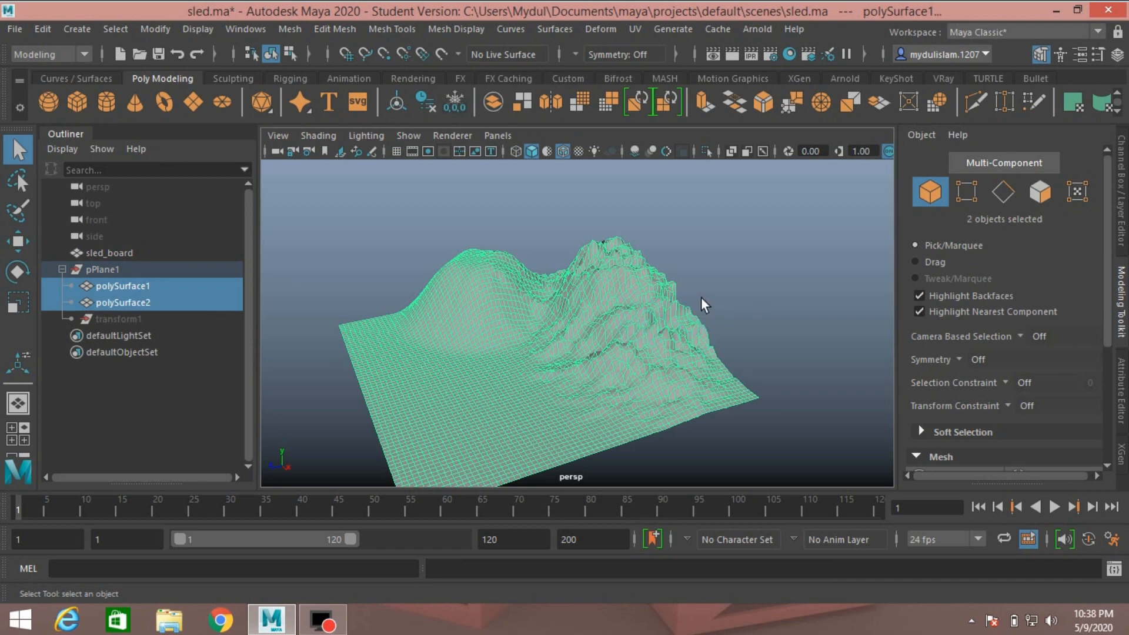
alt+drag(731, 300, 551, 298)
click(644, 372)
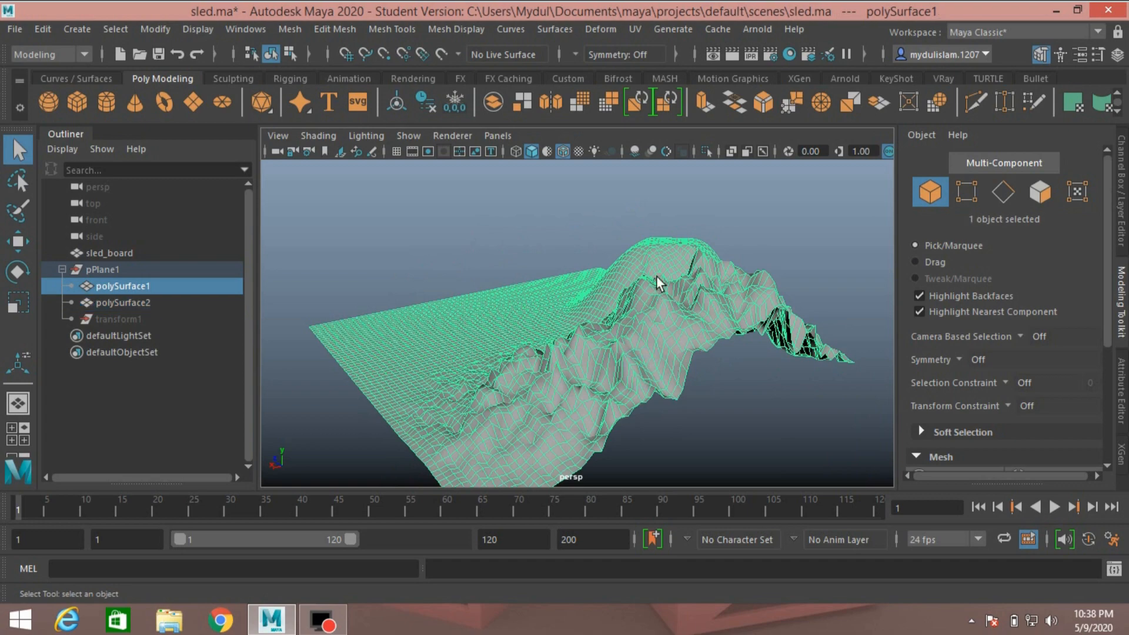
click(799, 259)
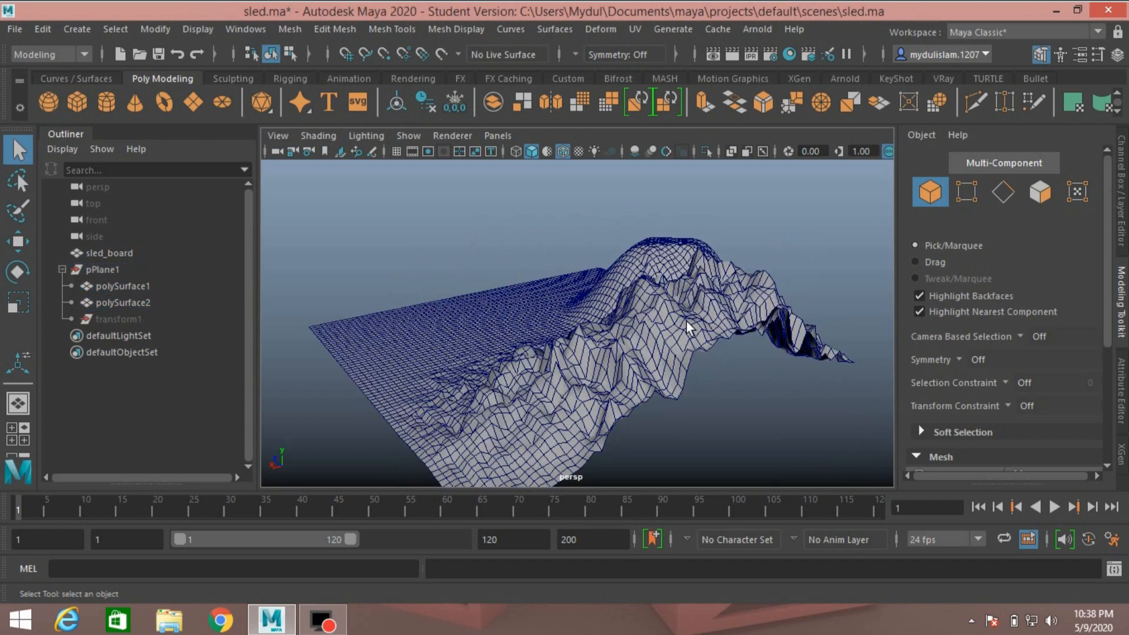
click(670, 377)
alt+drag(647, 377, 746, 360)
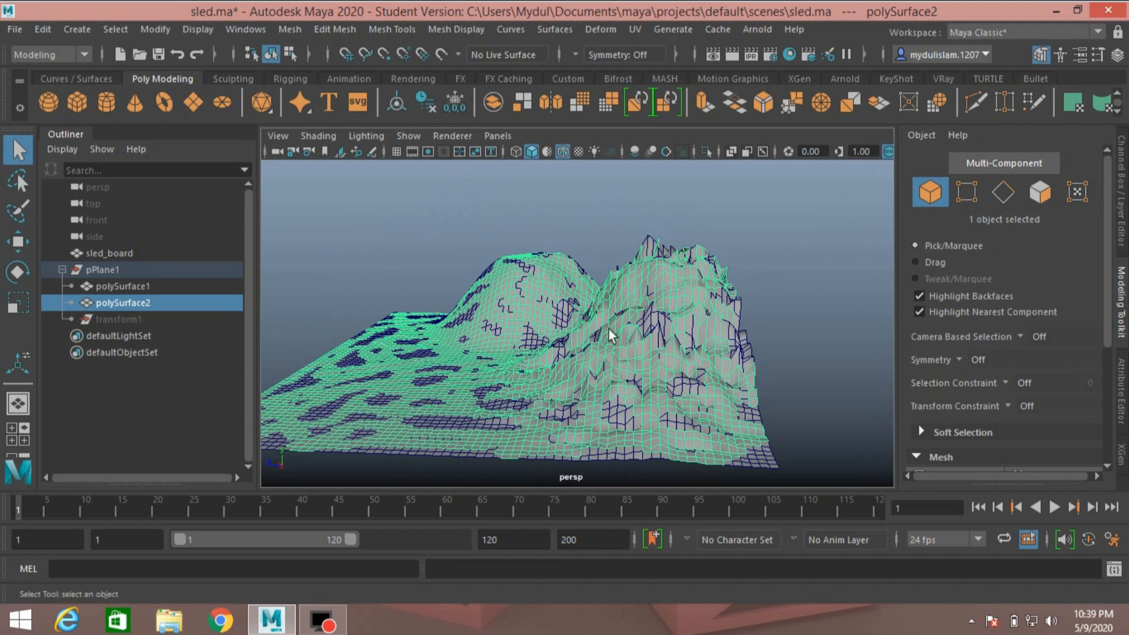
click(155, 29)
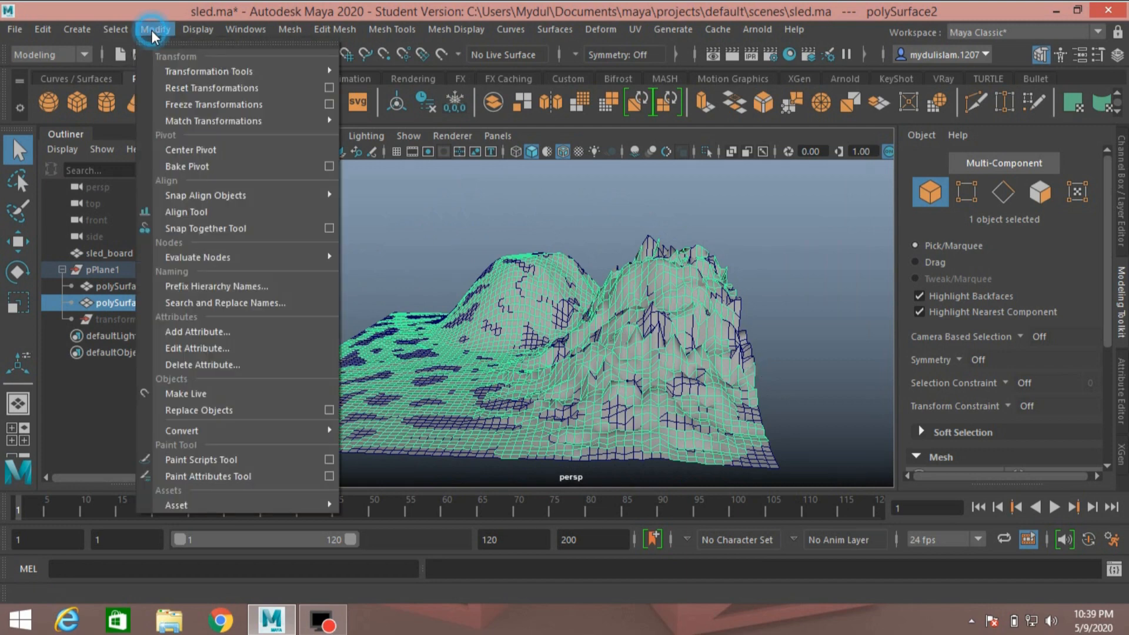
click(169, 104)
Lift polySurface2 about 9 units straight up off the terrain and hide the base terrain mesh polySurface1.
click(17, 241)
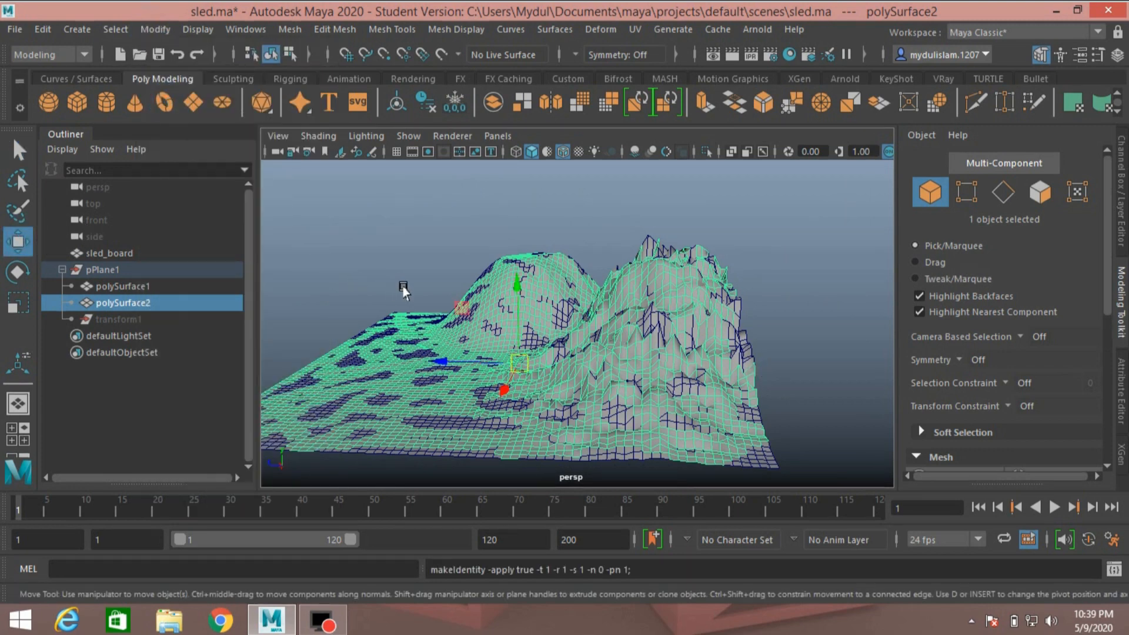
drag(509, 296, 628, 289)
scroll(627, 290, down, 5)
click(601, 402)
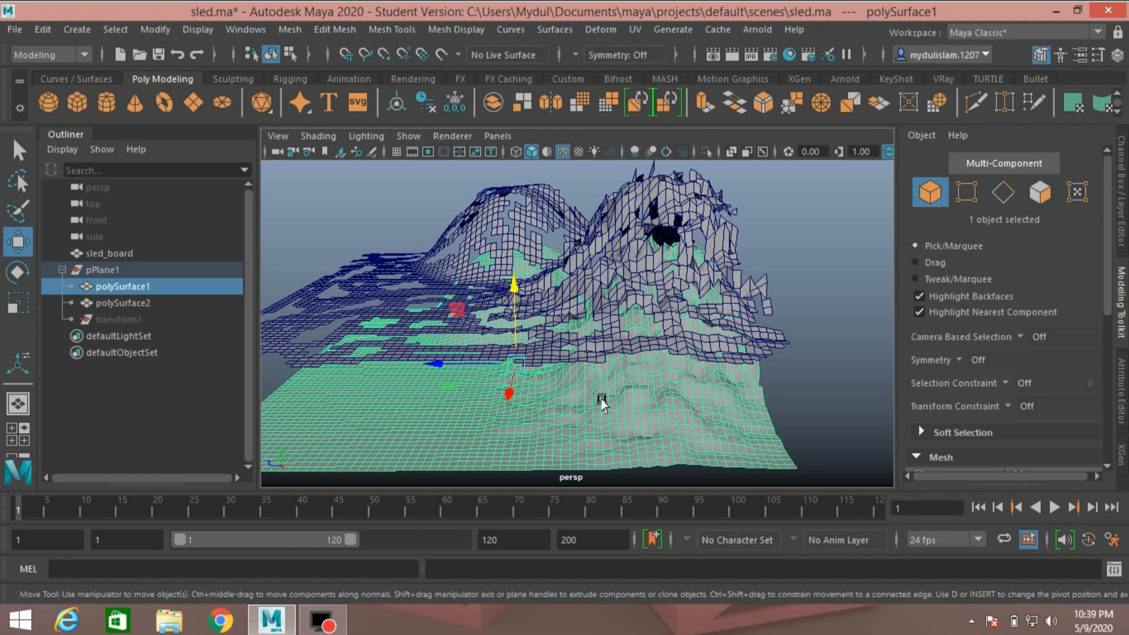
key(ctrl+h)
Set the Translate Y of the patchy mesh polySurface2 to 0.
click(578, 340)
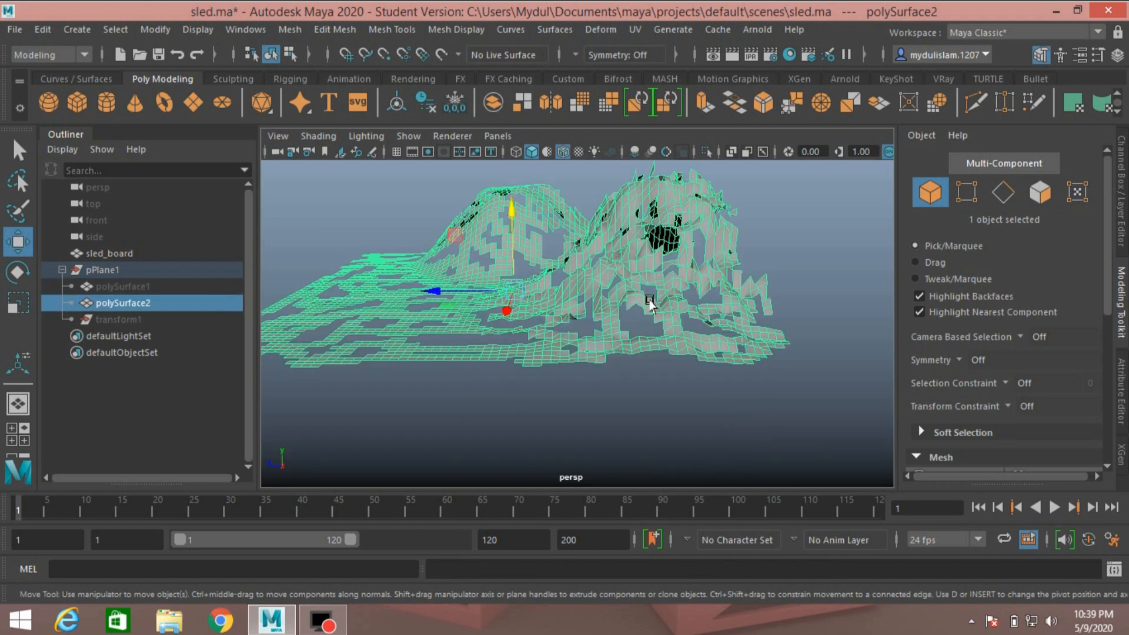
click(1122, 203)
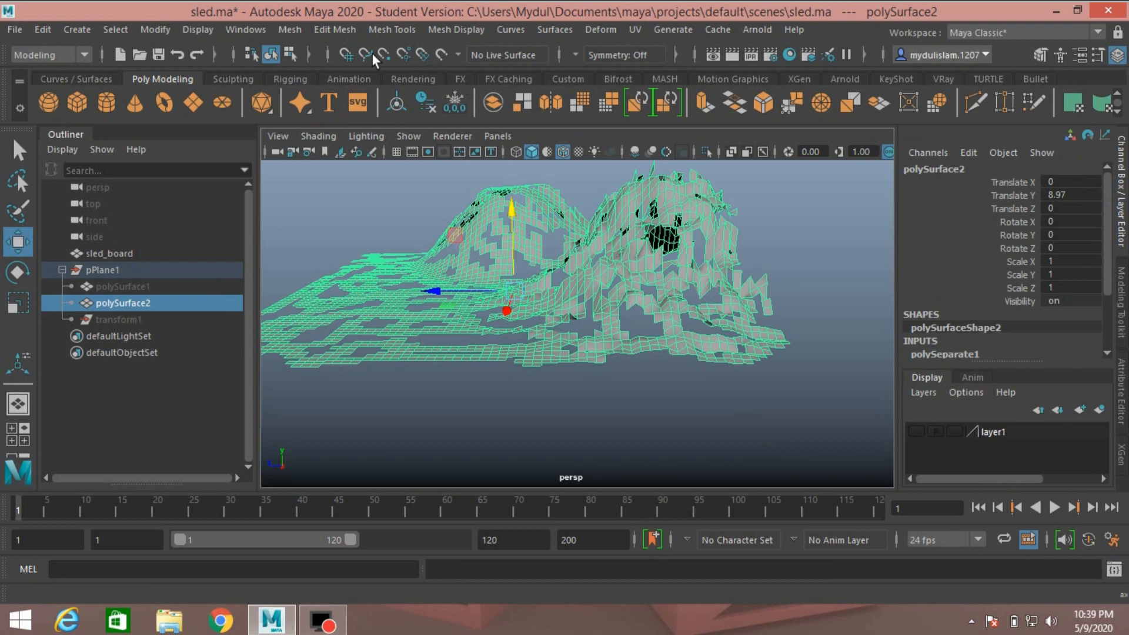
click(1061, 195)
text(0)
key(Return)
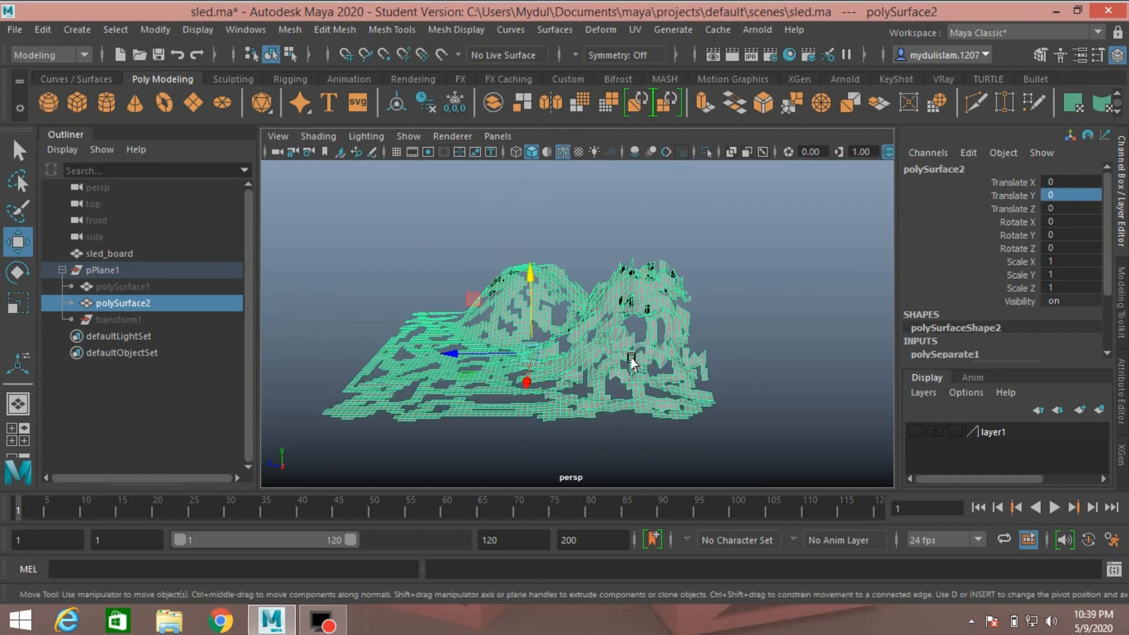
Switch to the FX menu set, open the nParticle Emit from Object options for polySurface2 and reset them to defaults.
mouse_move(635, 360)
alt+mouse_down()
mouse_move(587, 350)
mouse_move(647, 297)
mouse_move(627, 368)
mouse_move(614, 357)
alt+mouse_up()
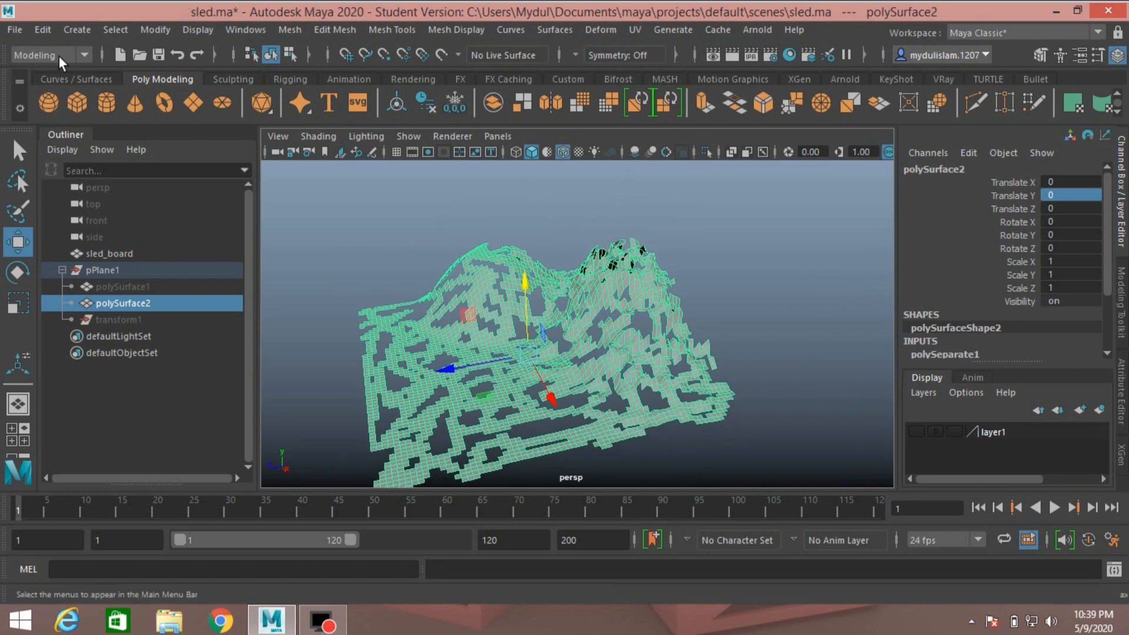
click(84, 54)
click(62, 118)
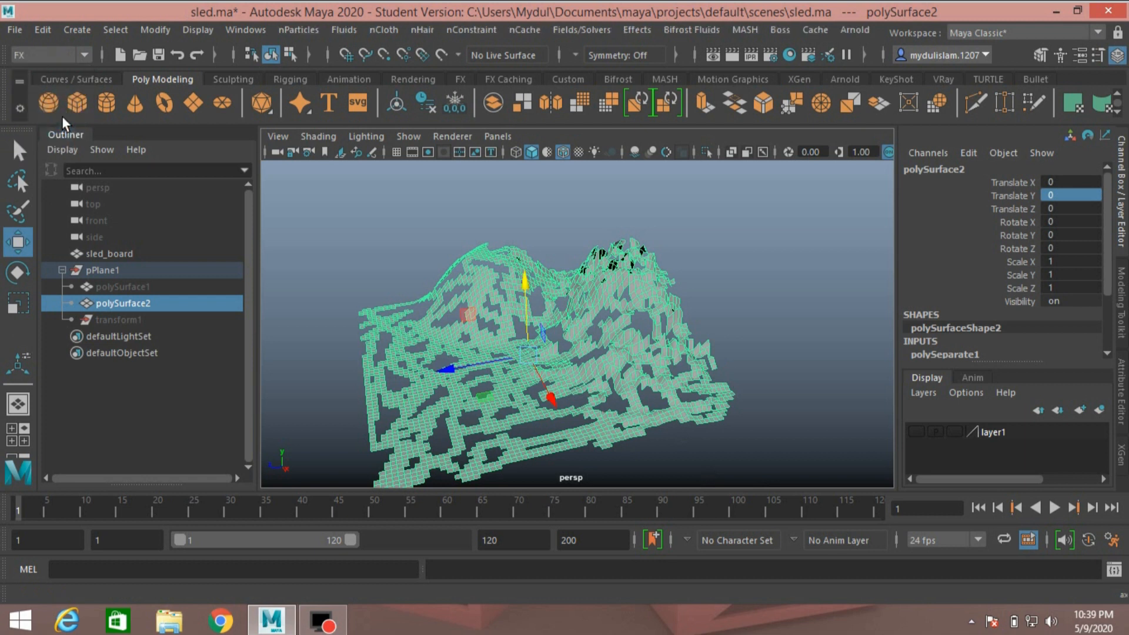
click(289, 31)
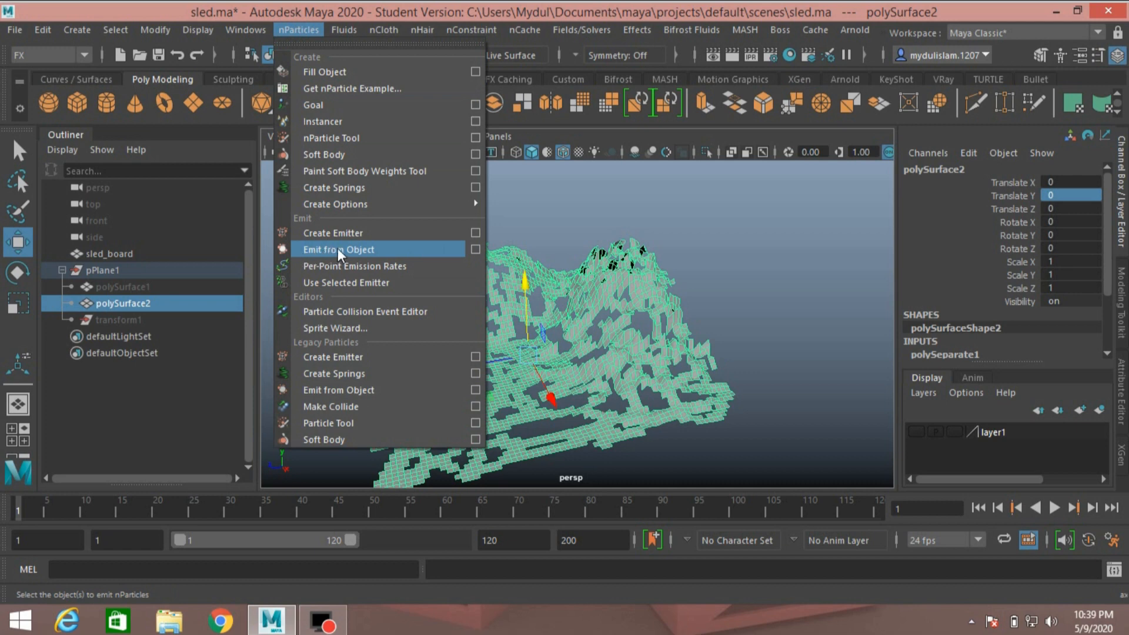
click(474, 249)
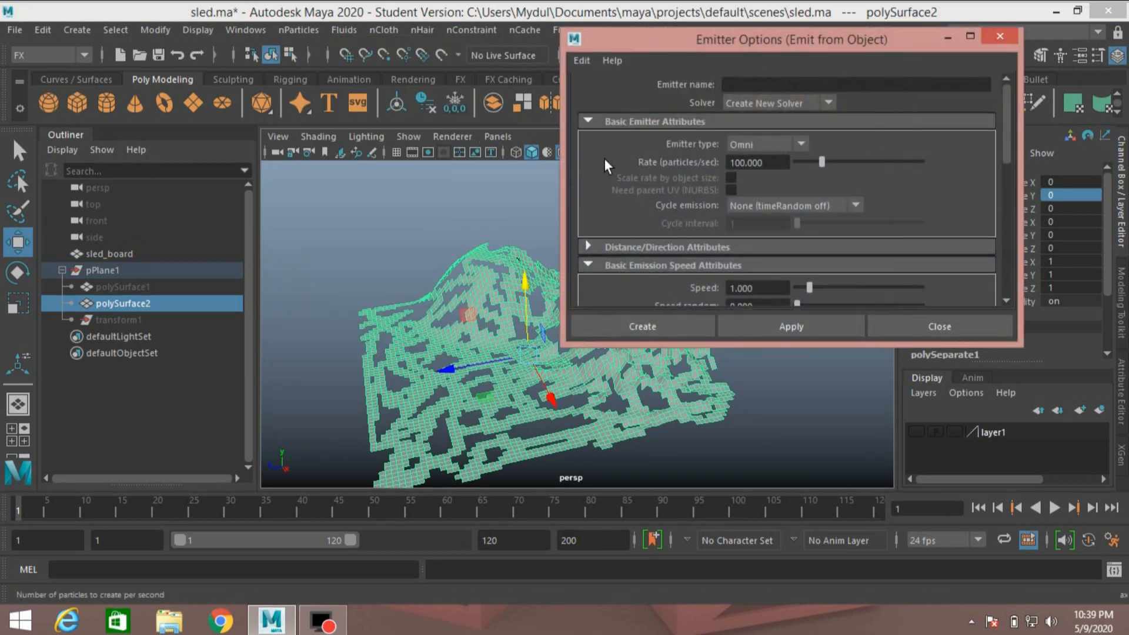
click(582, 62)
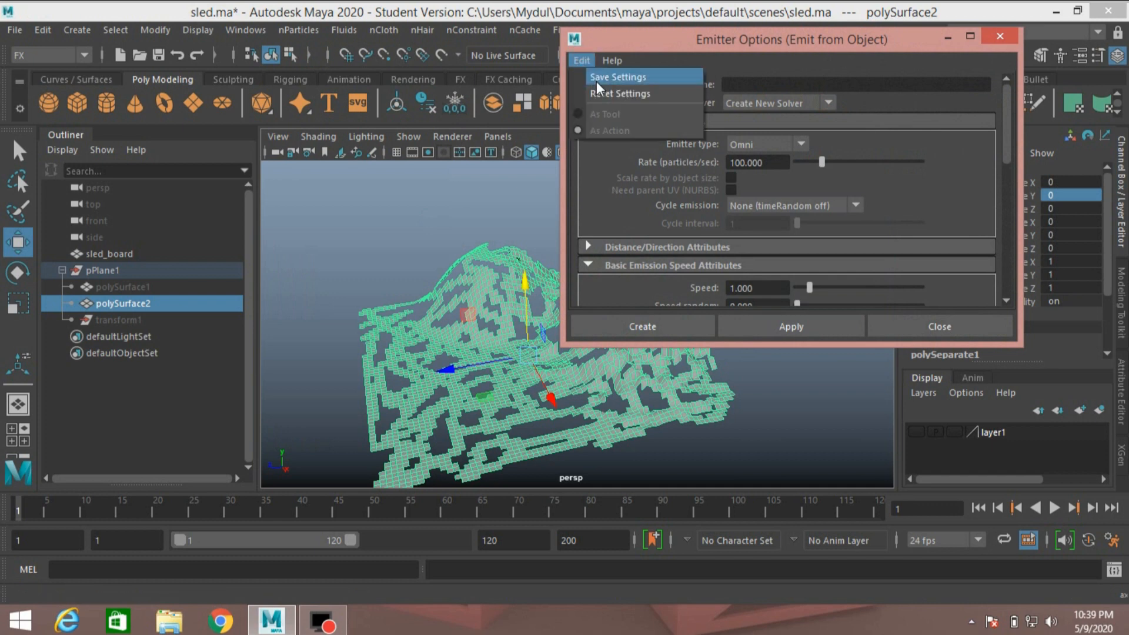
click(601, 89)
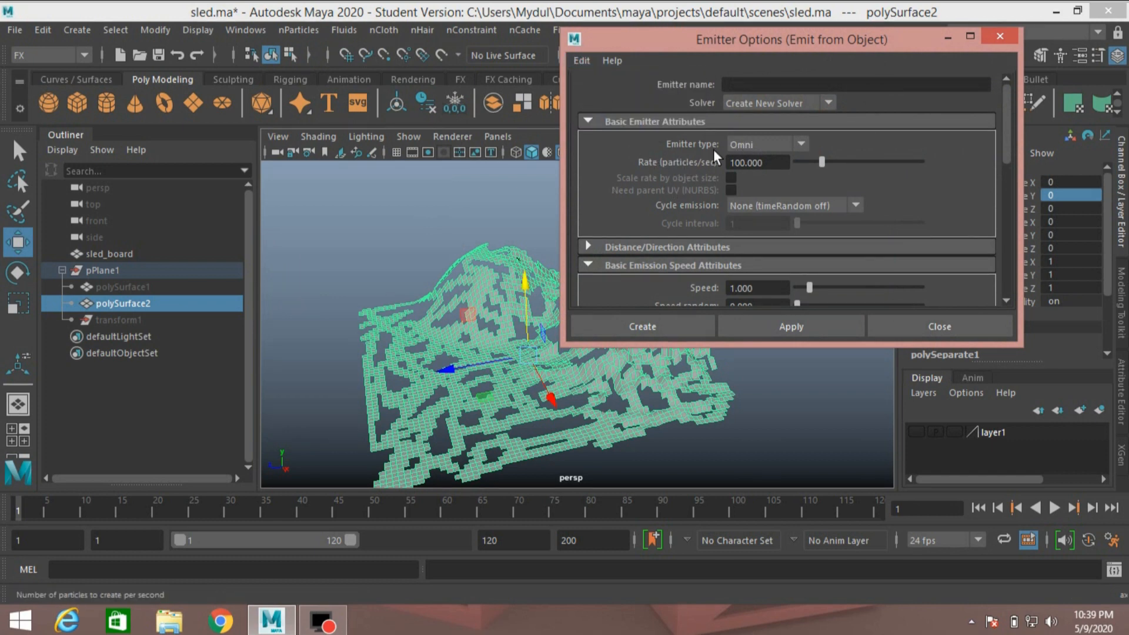
Create an nParticle emitter on polySurface2 with emitter type Surface and speed 0.
click(800, 143)
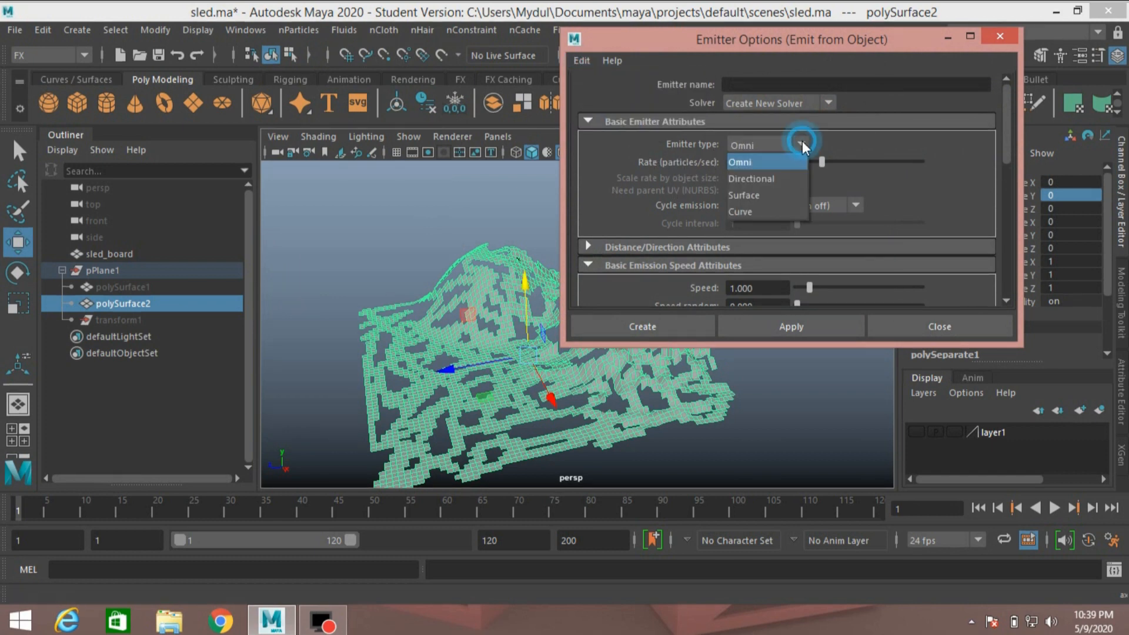
click(775, 193)
scroll(641, 215, down, 2)
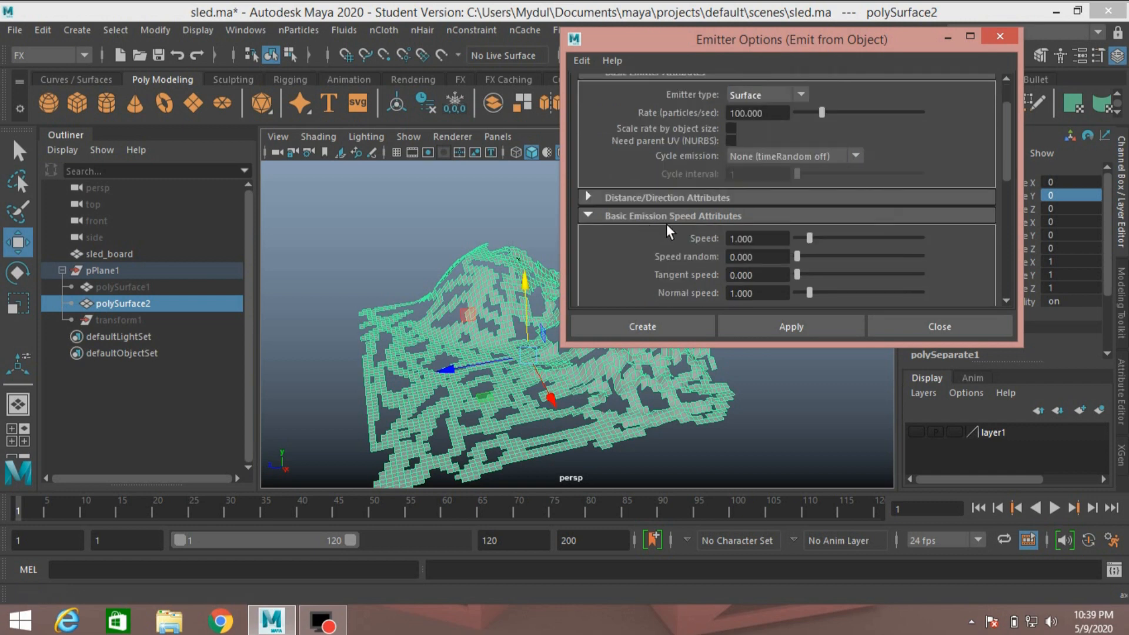
drag(808, 237, 770, 243)
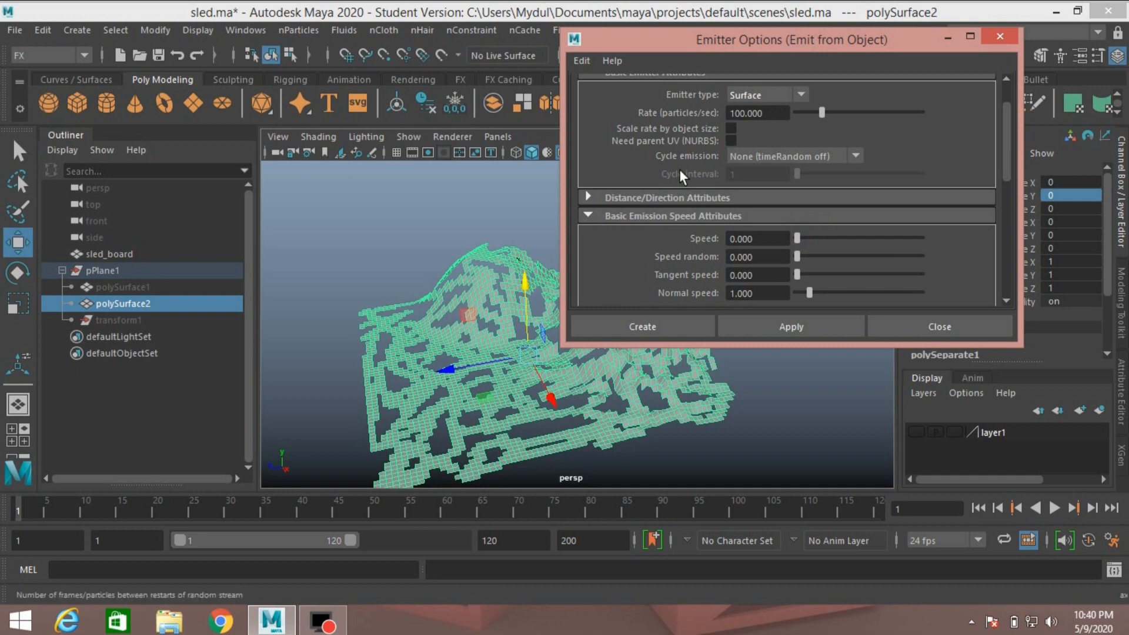
scroll(679, 168, up, 2)
scroll(679, 168, down, 14)
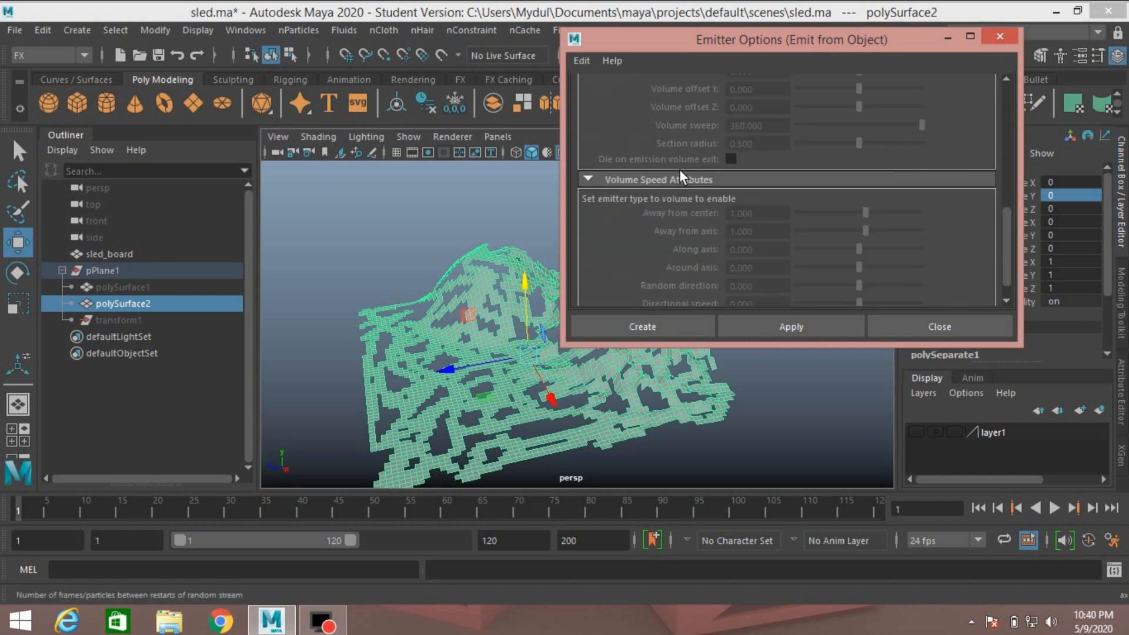
click(654, 327)
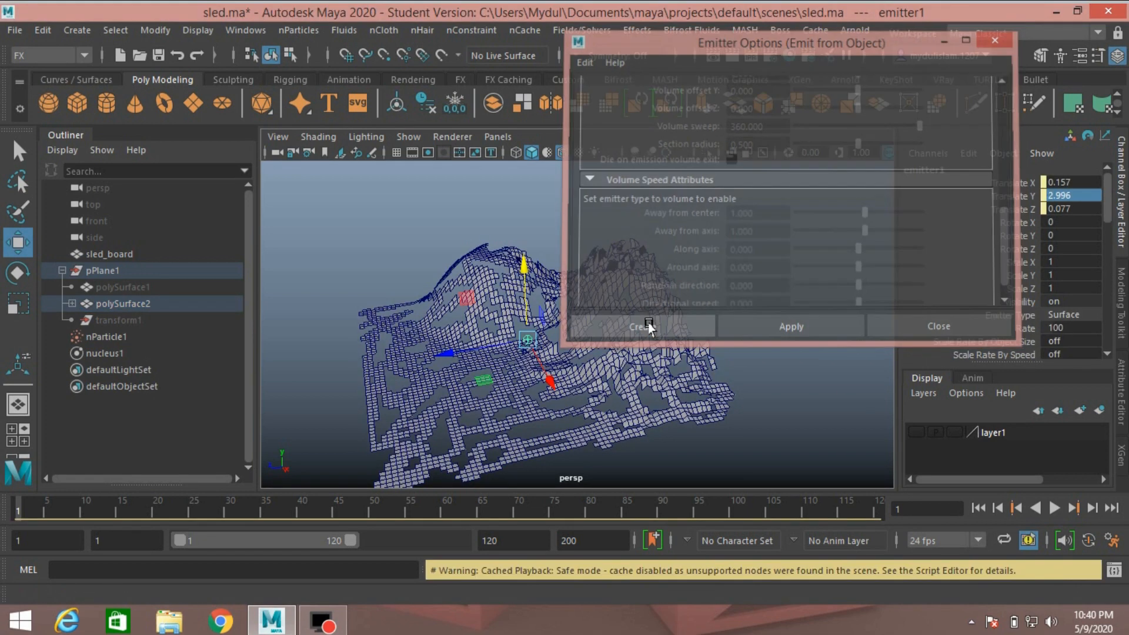
Set the playback range's end frame to 500.
alt+drag(623, 402, 610, 421)
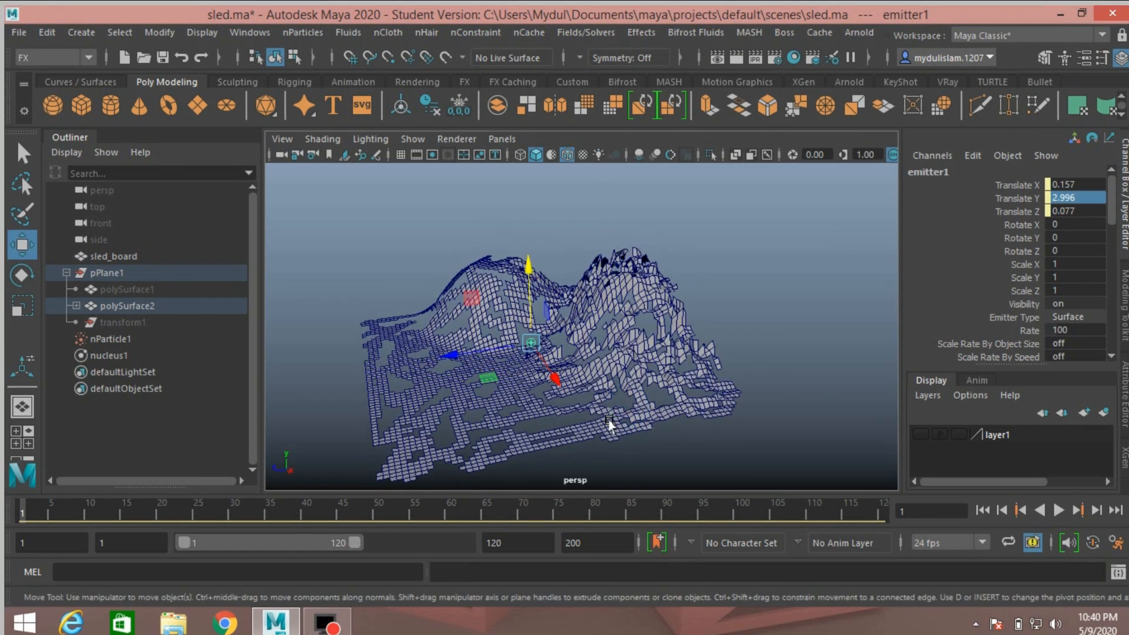
click(515, 541)
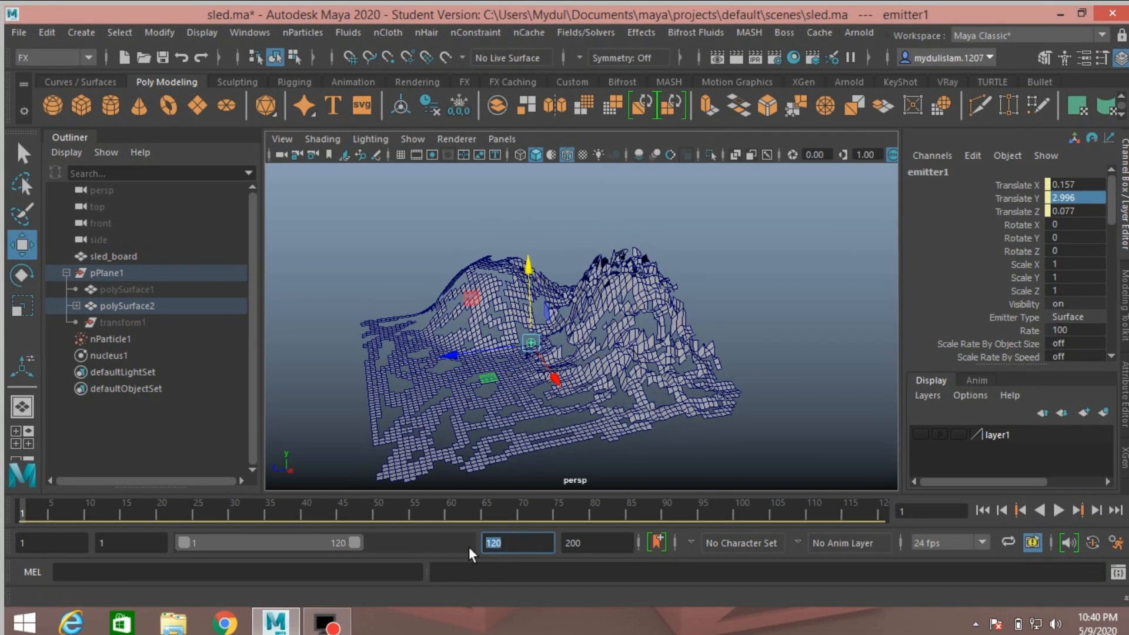
text(500)
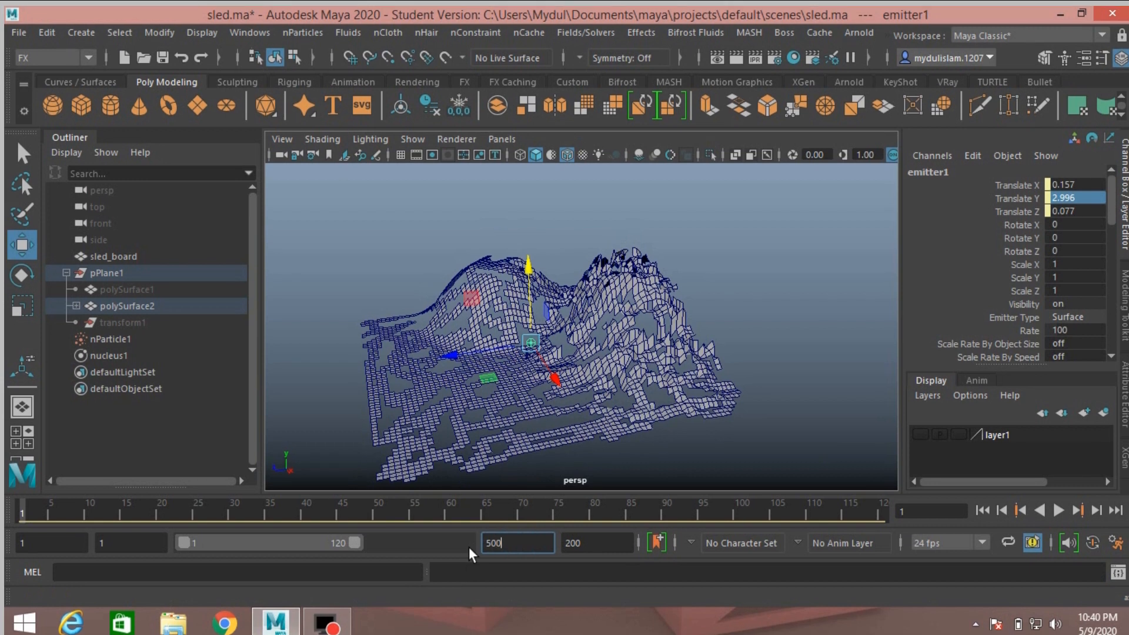
key(Return)
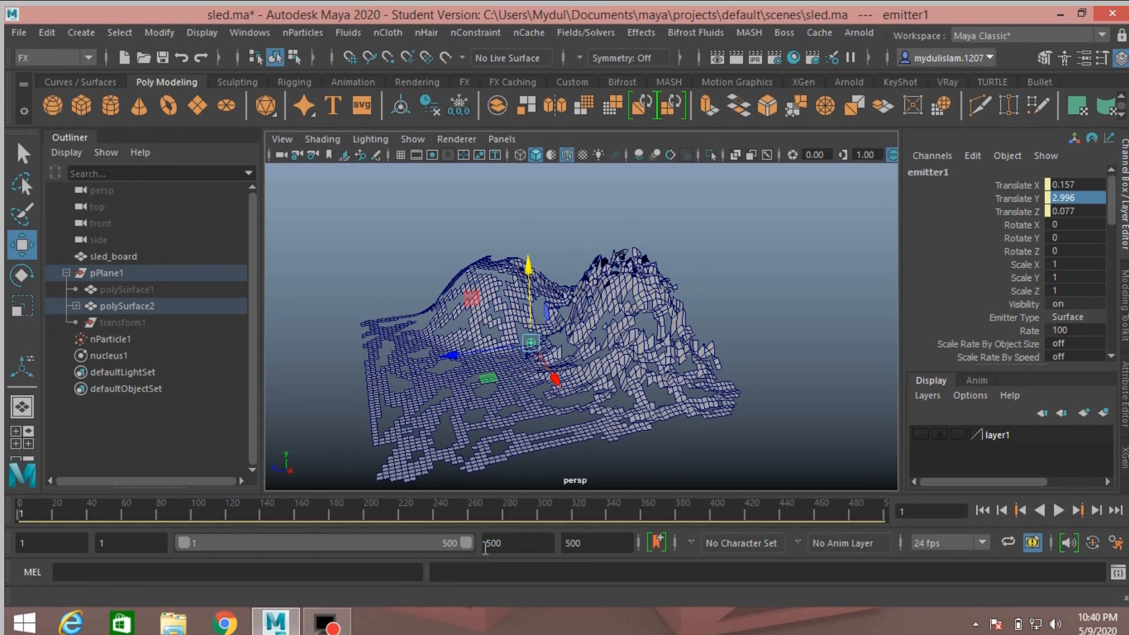
Play the nParticle simulation and examine from several angles how the particles leave the patchy terrain surface.
click(1057, 510)
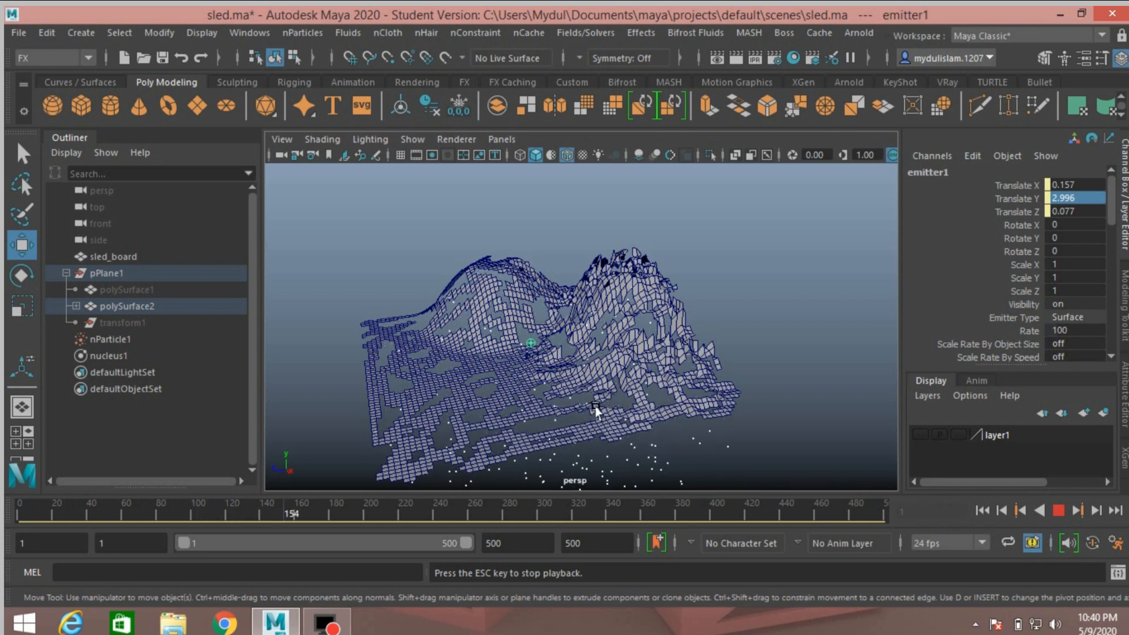
mouse_move(619, 405)
alt+mouse_down()
mouse_move(600, 404)
mouse_move(624, 399)
alt+mouse_up()
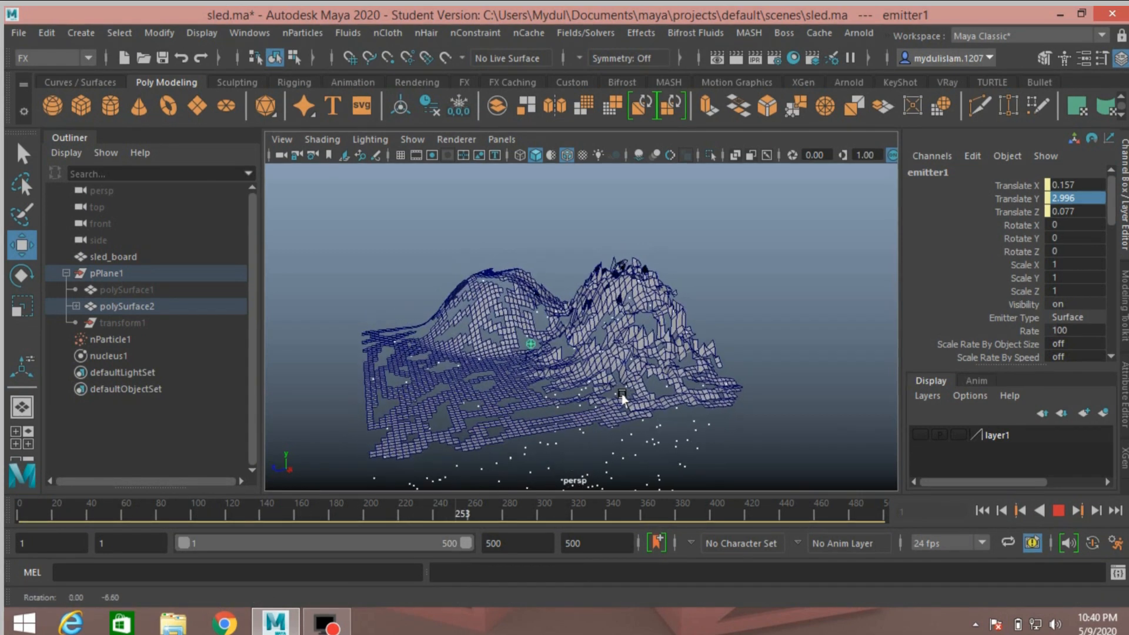
scroll(623, 398, up, 3)
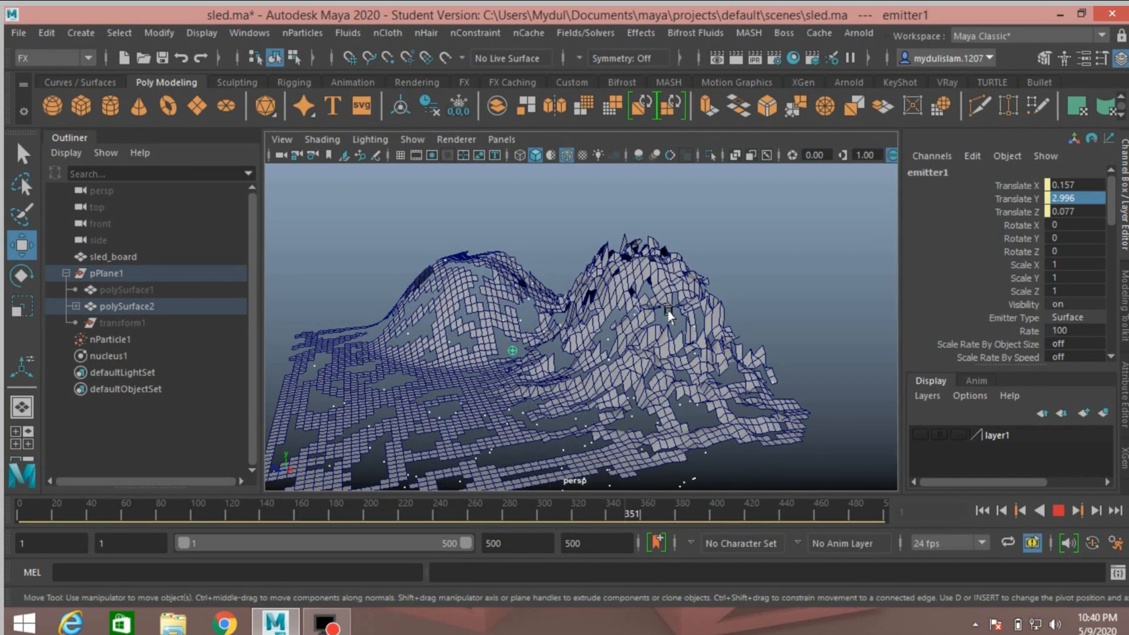
alt+drag(654, 334, 646, 337)
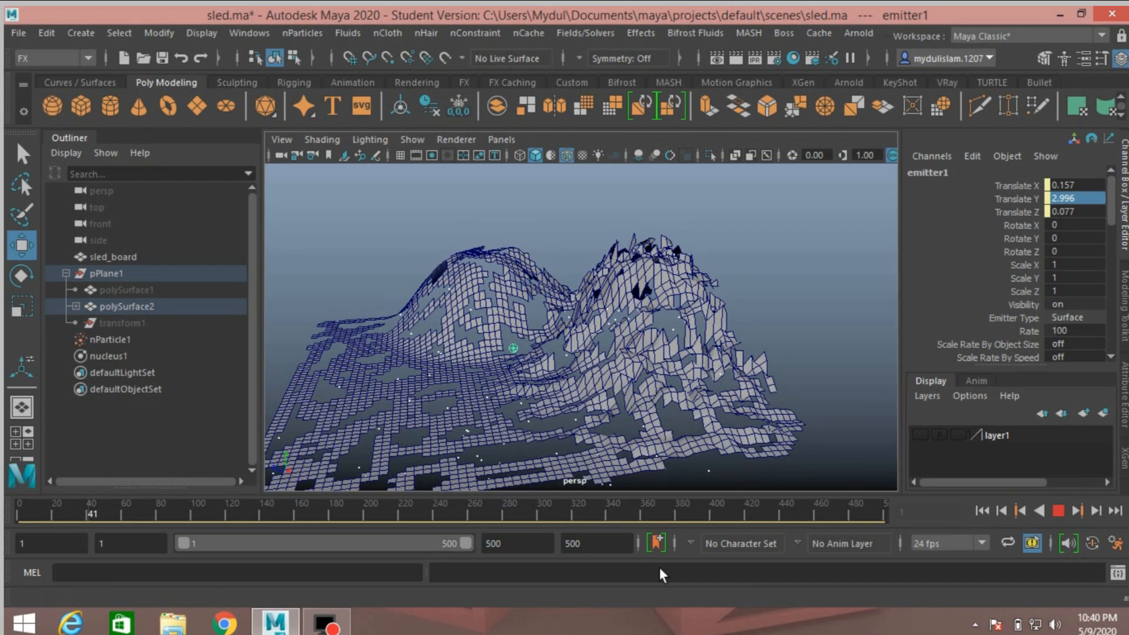
Stop the playback and set the playback range's end frame to 1000.
click(492, 546)
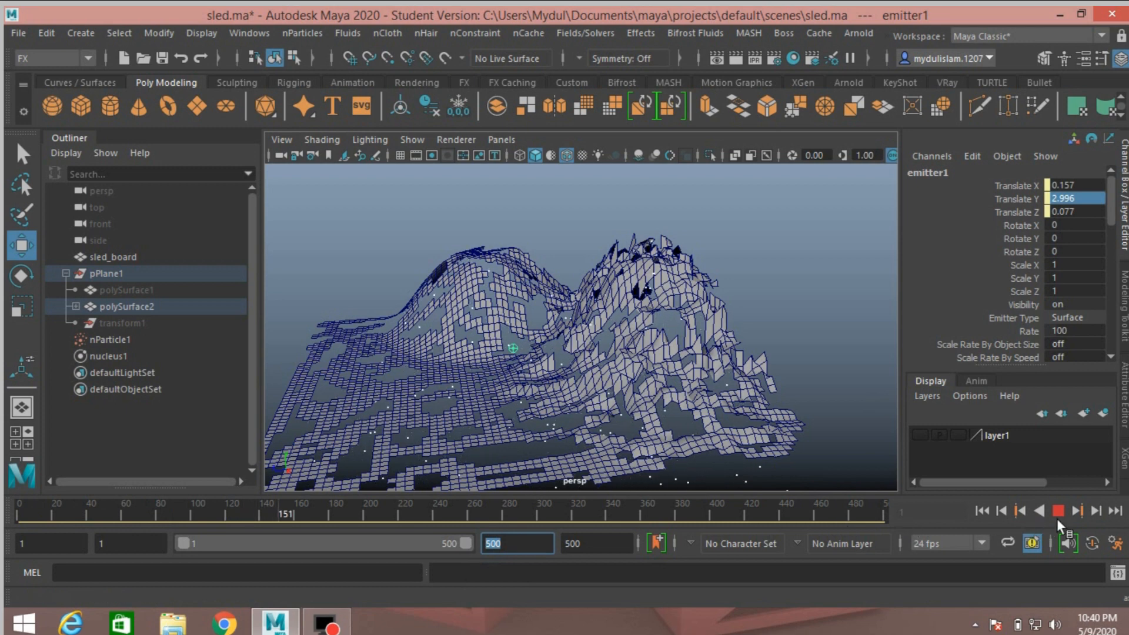
click(1057, 513)
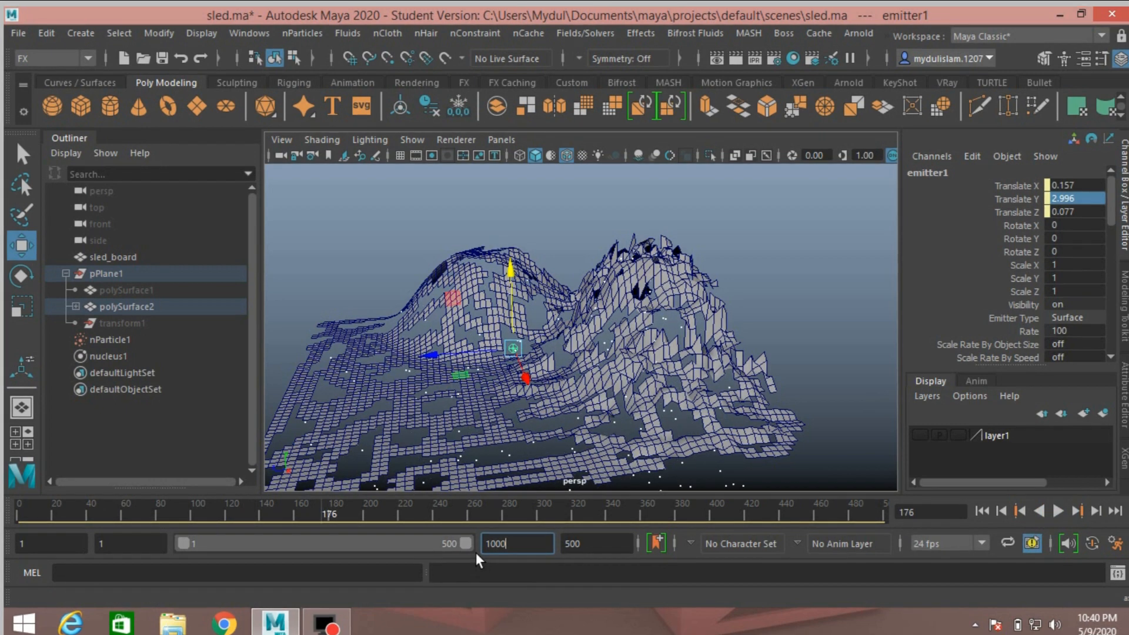
key(Return)
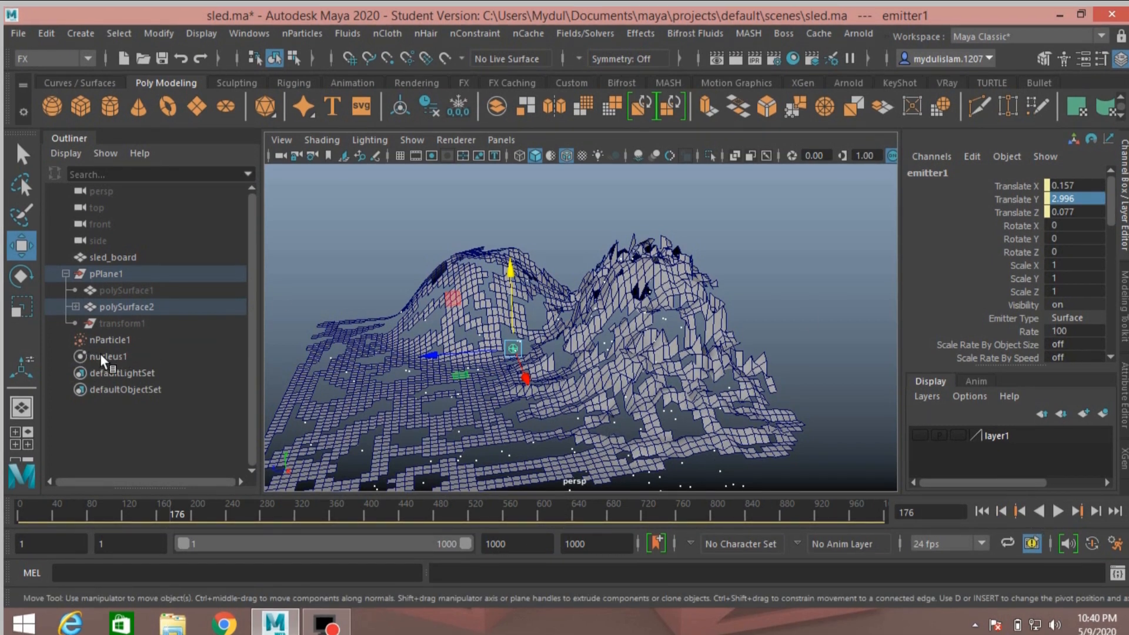
Set the Gravity of nucleus1 to 0 in its attributes.
click(101, 355)
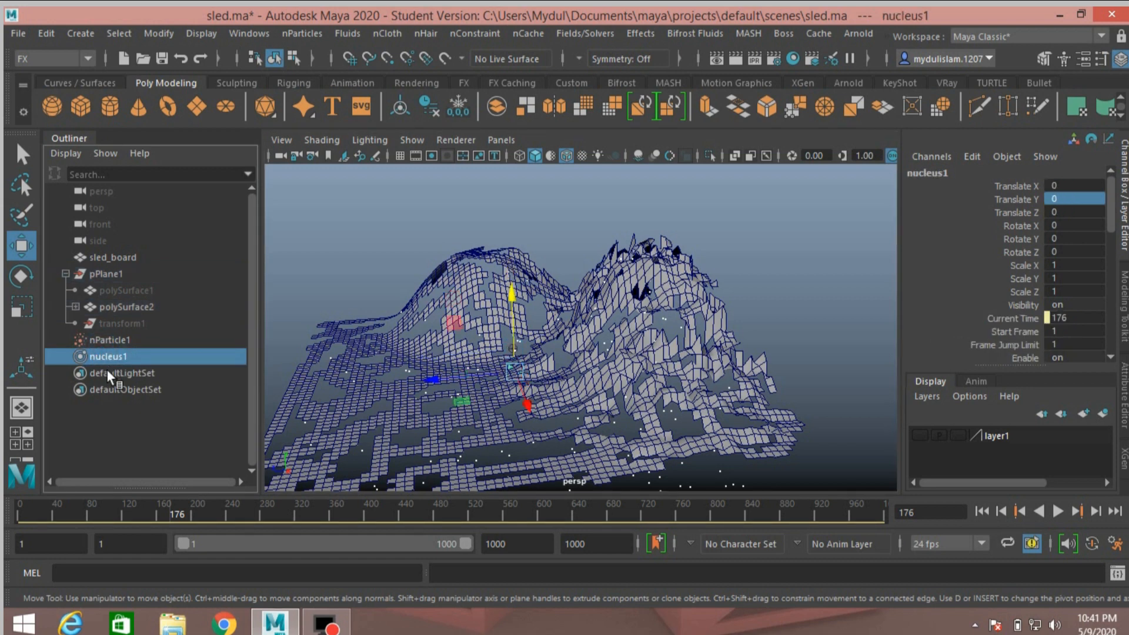
key(ctrl+a)
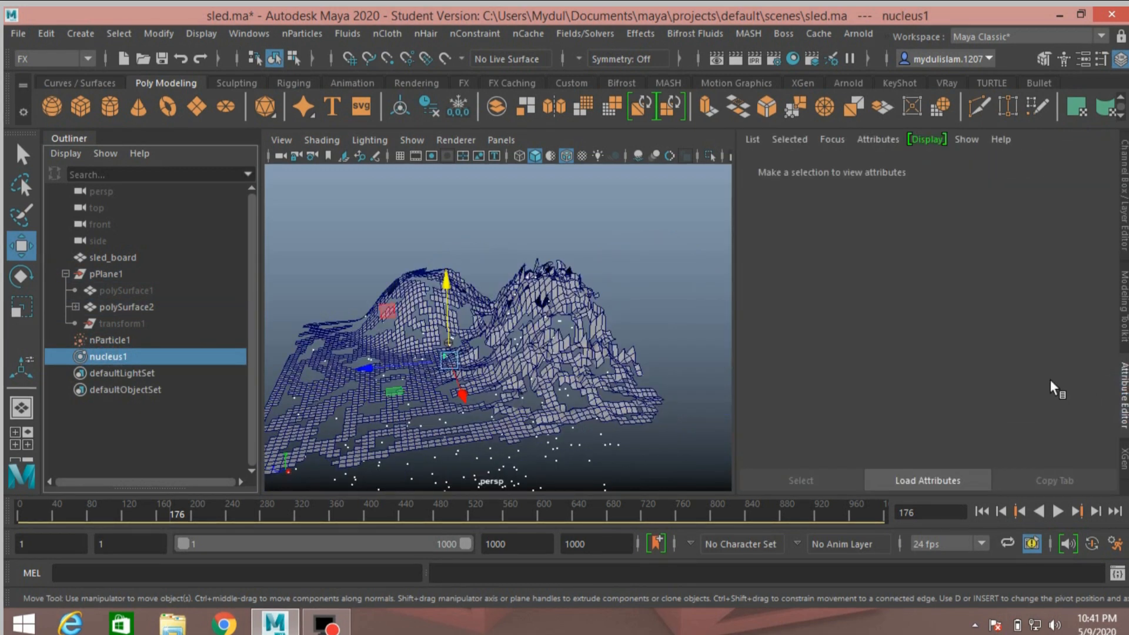
scroll(866, 349, down, 4)
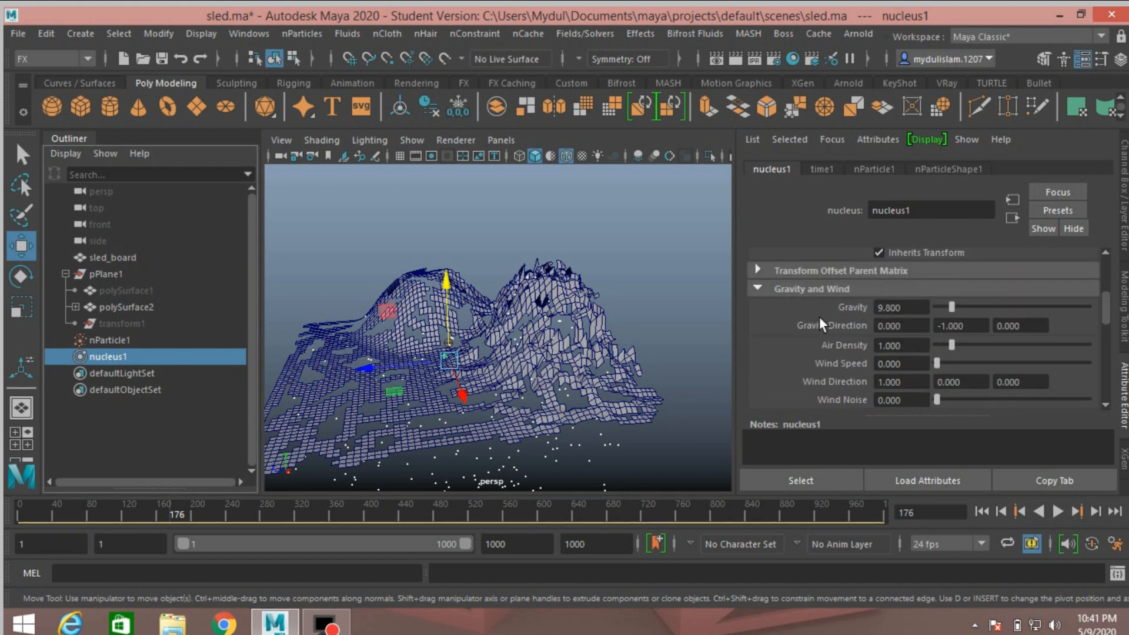
drag(950, 307, 864, 313)
Replay the zero-gravity simulation from the first frame, examine the particles on the terrain, and stop the playback.
click(979, 512)
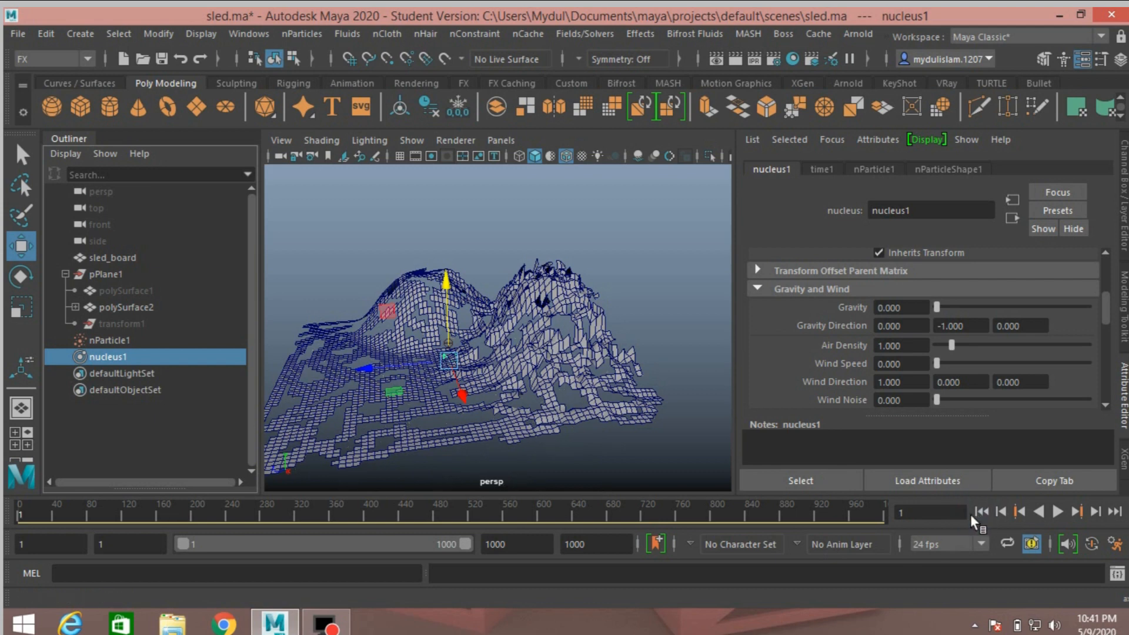
click(1054, 512)
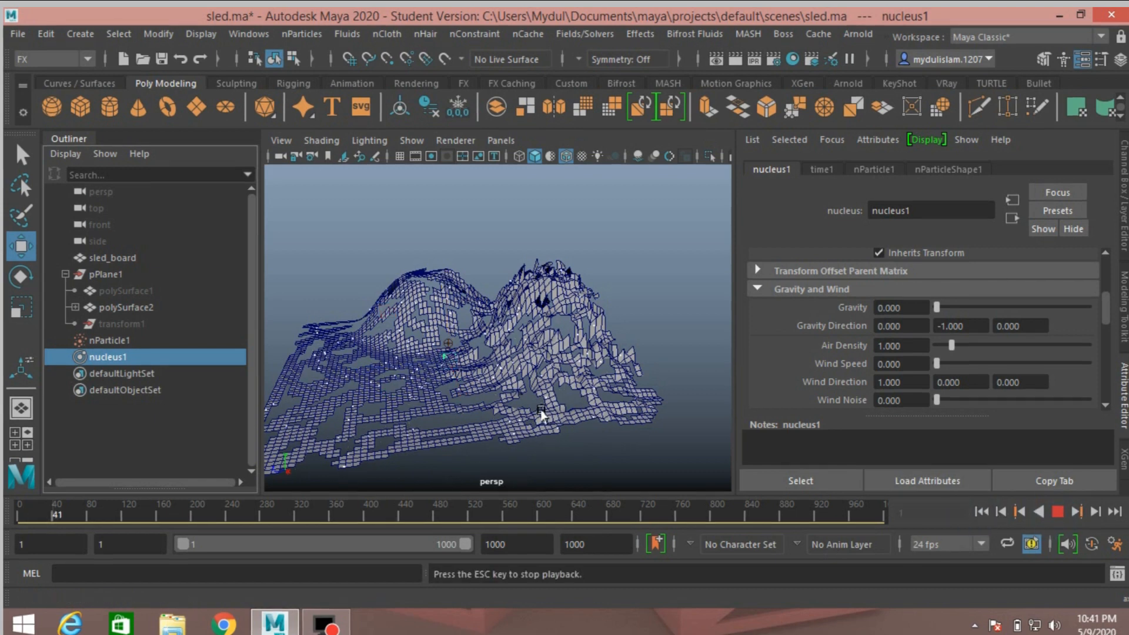
alt+drag(538, 405, 555, 422)
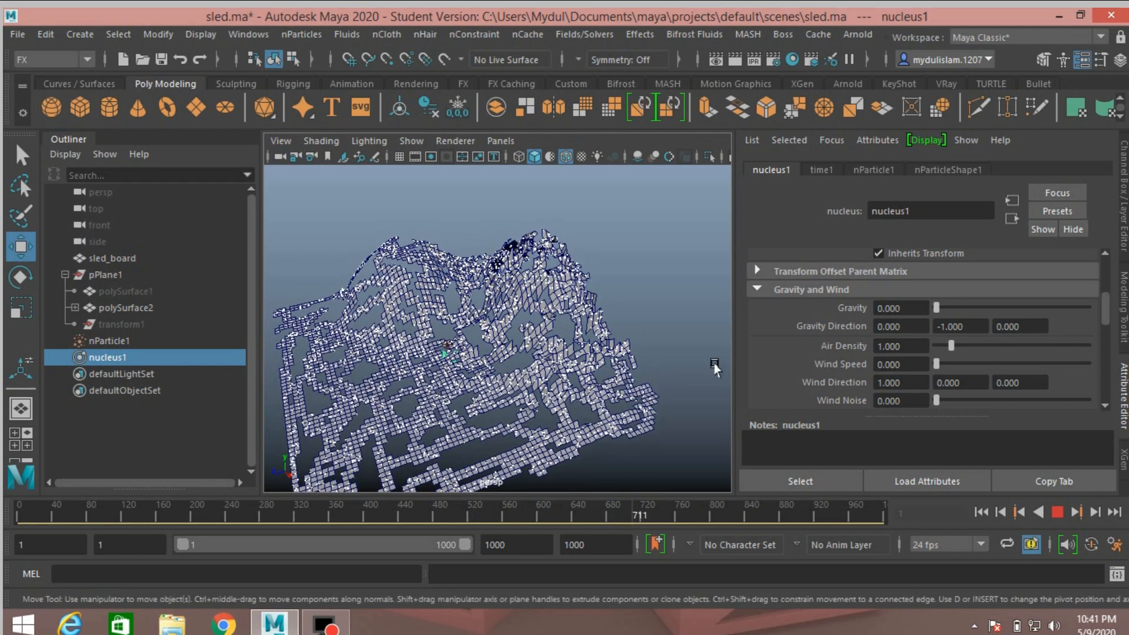
click(1056, 512)
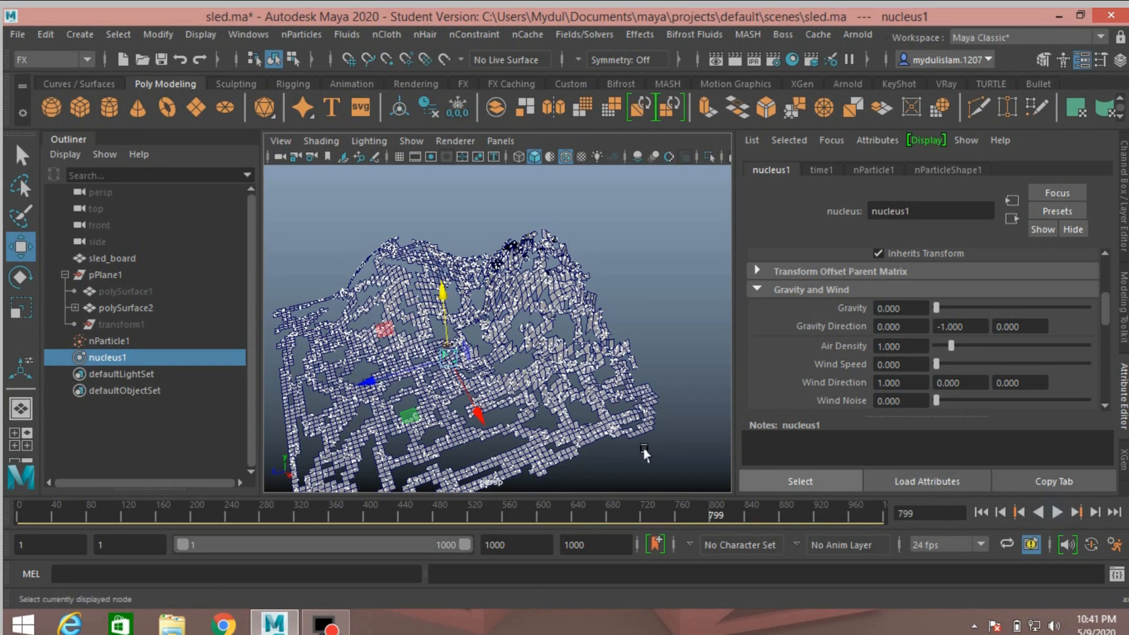
Set the particle size Radius of nParticleShape1 to 0.230 and replay the simulation from the first frame.
click(874, 170)
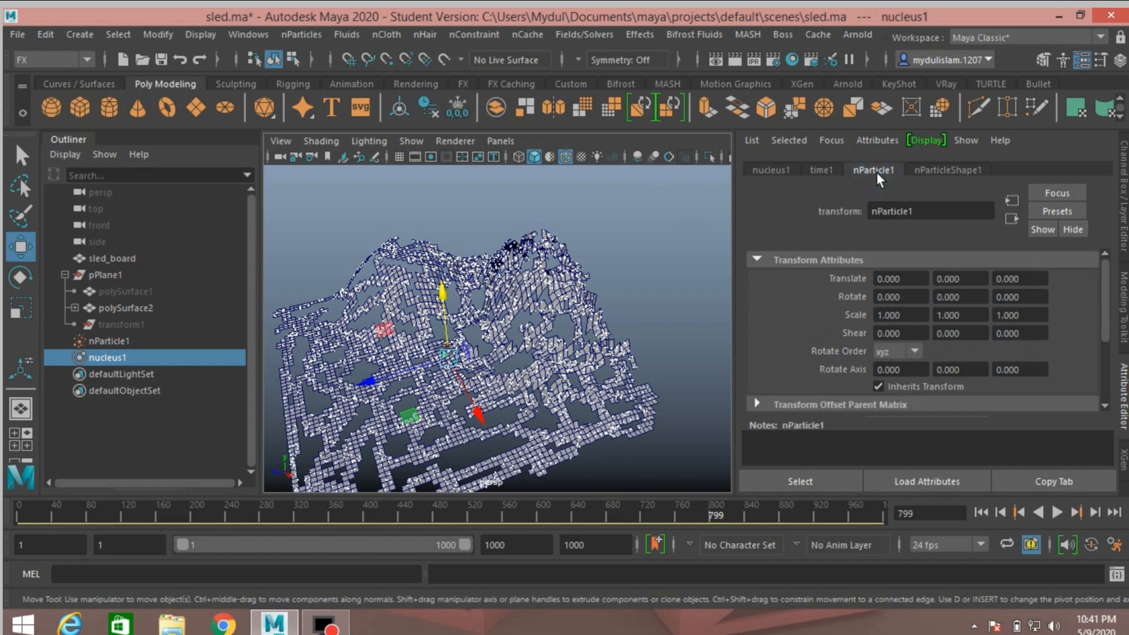
click(929, 170)
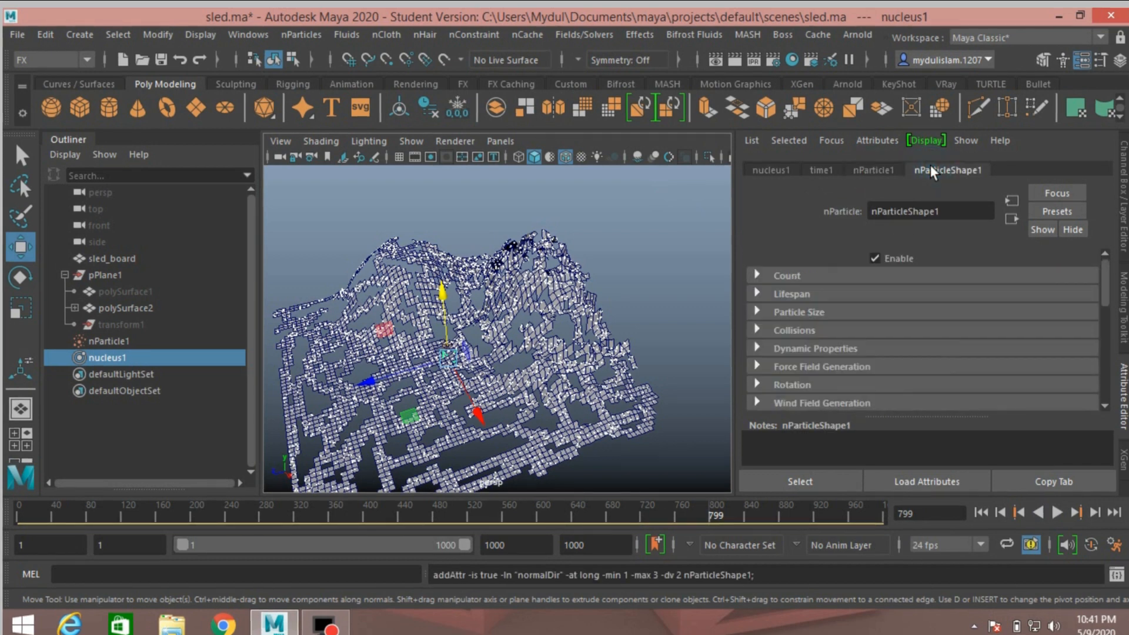
click(756, 311)
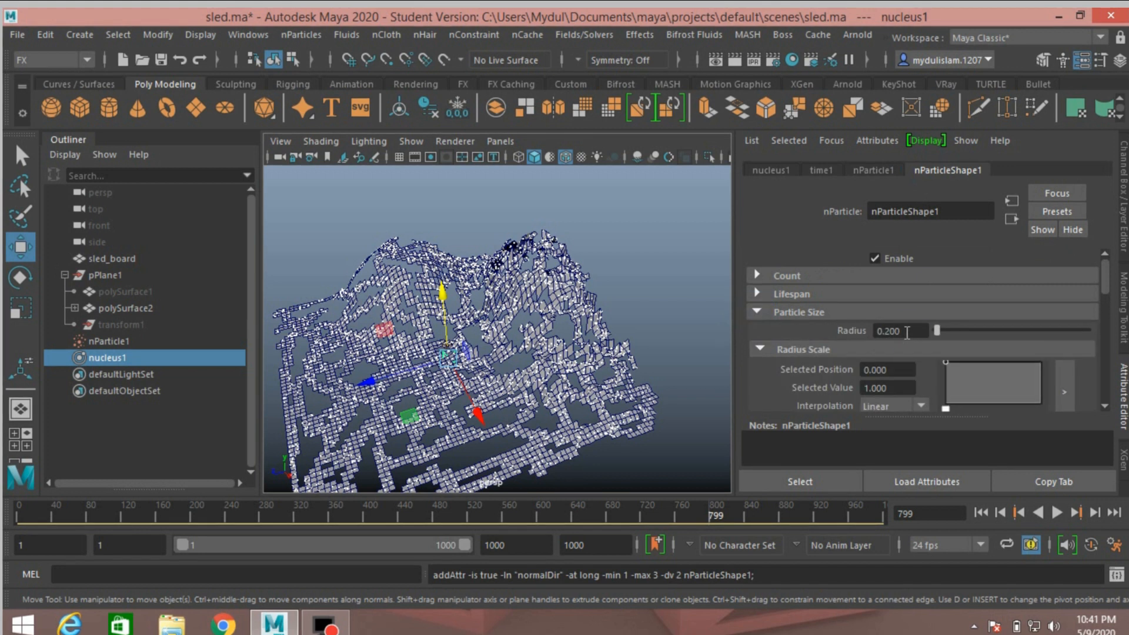
drag(907, 333, 887, 337)
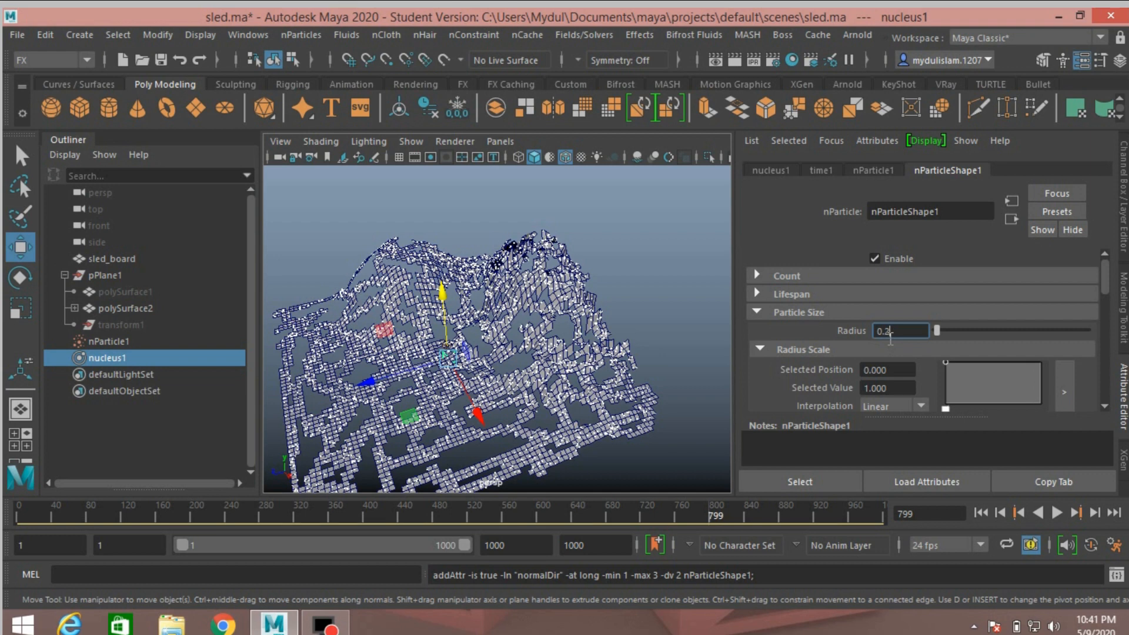
text(230)
key(Return)
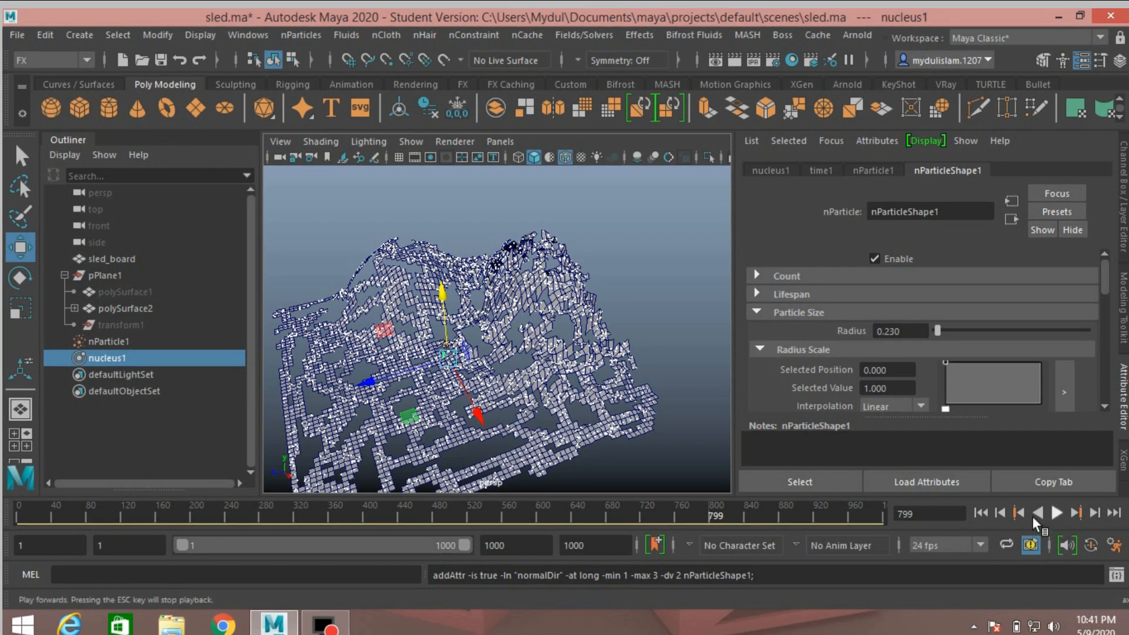
click(981, 513)
click(1057, 513)
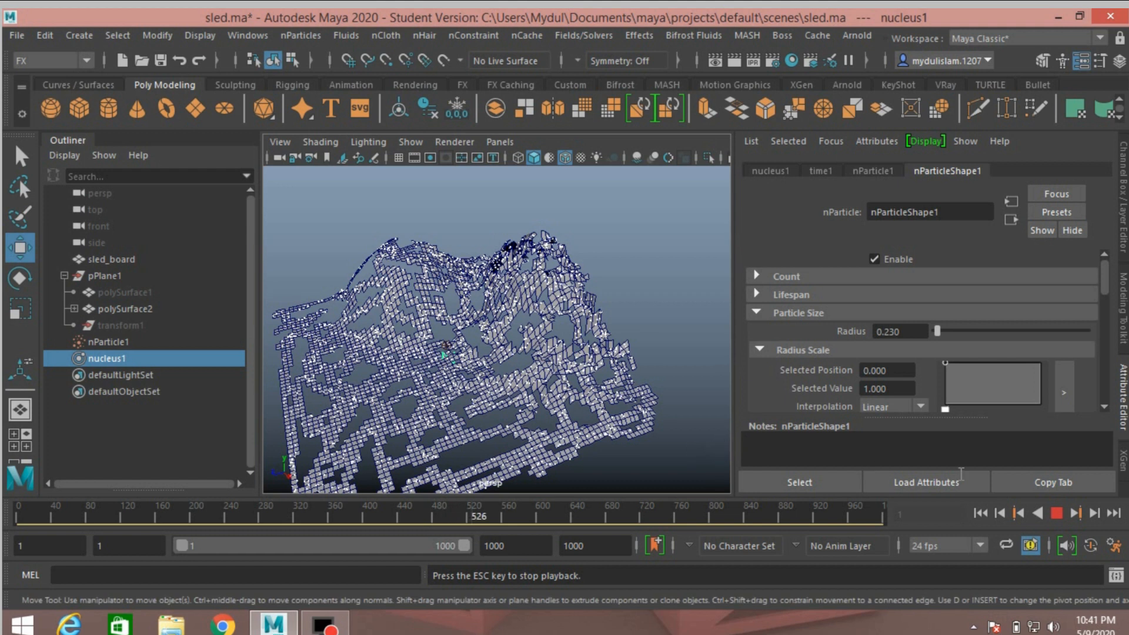
click(1056, 513)
Set the particle Radius to 0.250, replay the simulation from the first frame, and stop it after a closer look.
drag(901, 330, 892, 331)
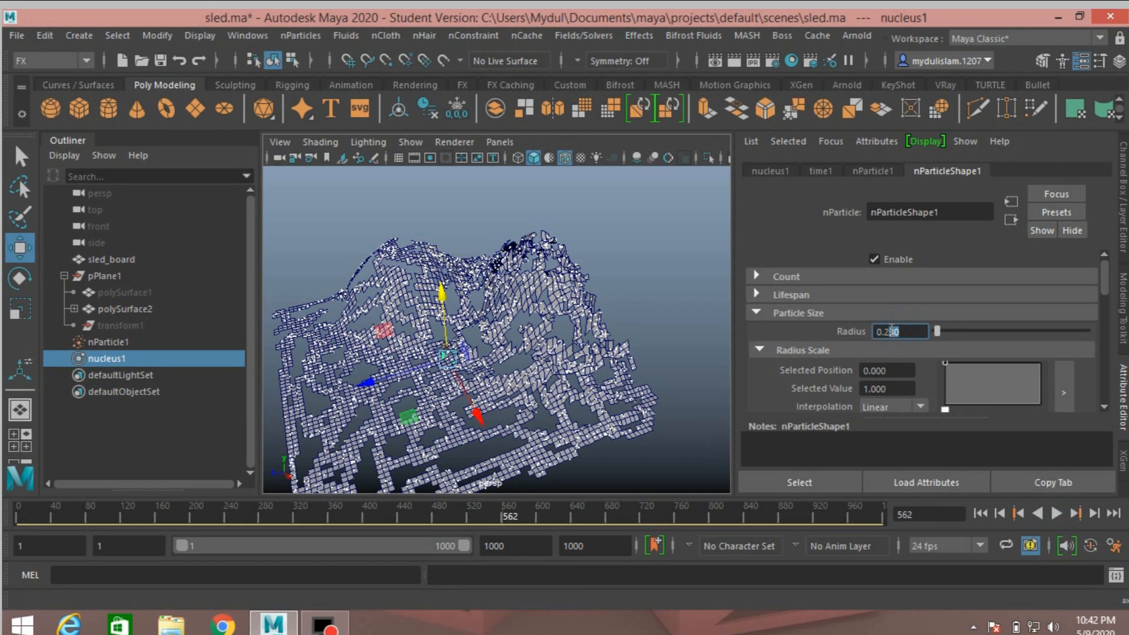
text(5)
key(Return)
click(980, 514)
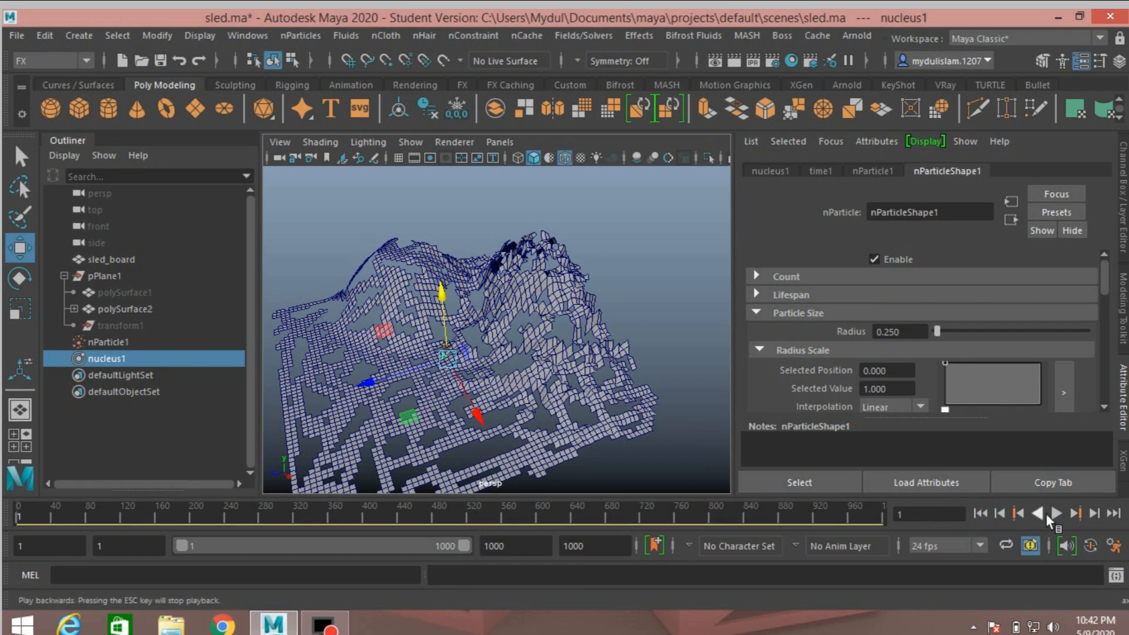
click(1056, 512)
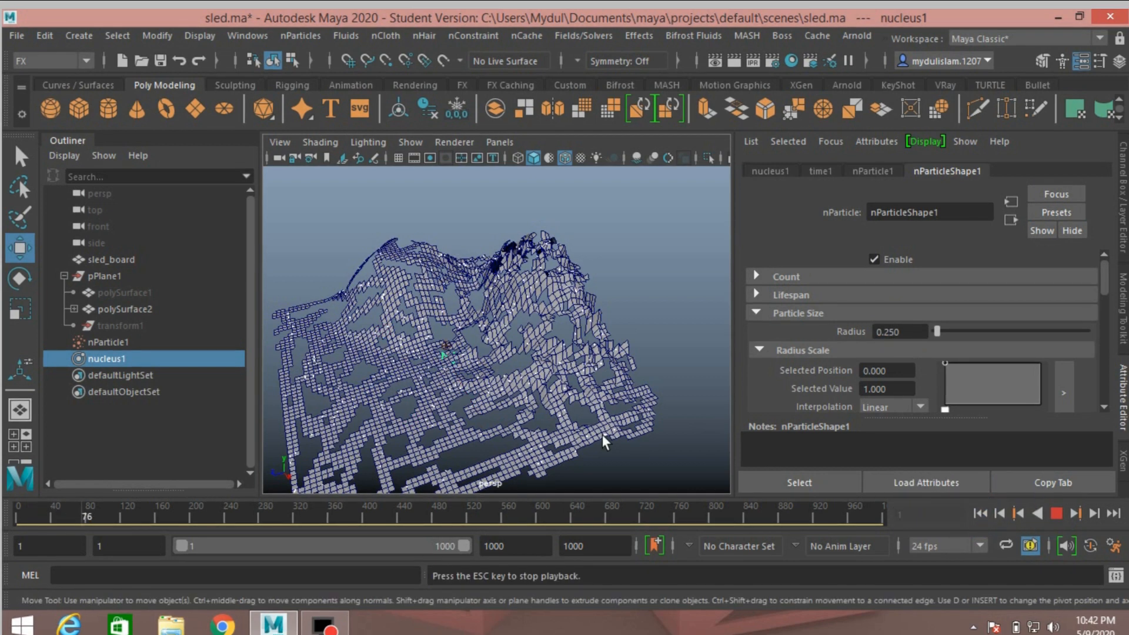
alt+drag(625, 428, 585, 420)
scroll(601, 408, up, 3)
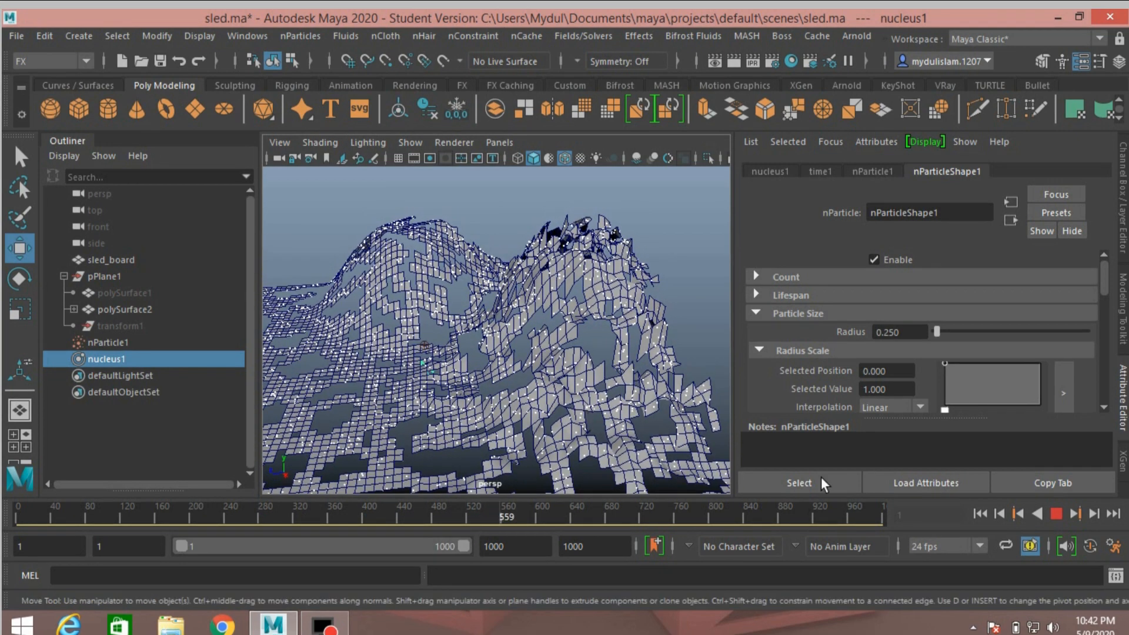
click(1056, 513)
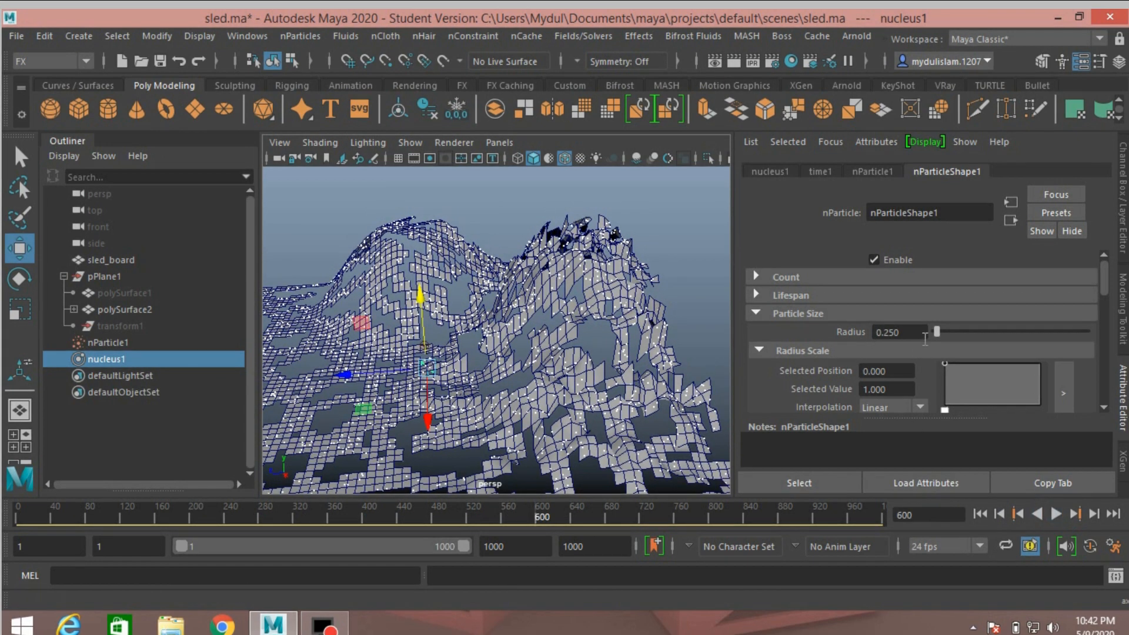
Set the particle Radius to 1.000 and replay the simulation from the first frame.
drag(913, 333, 865, 322)
text(1)
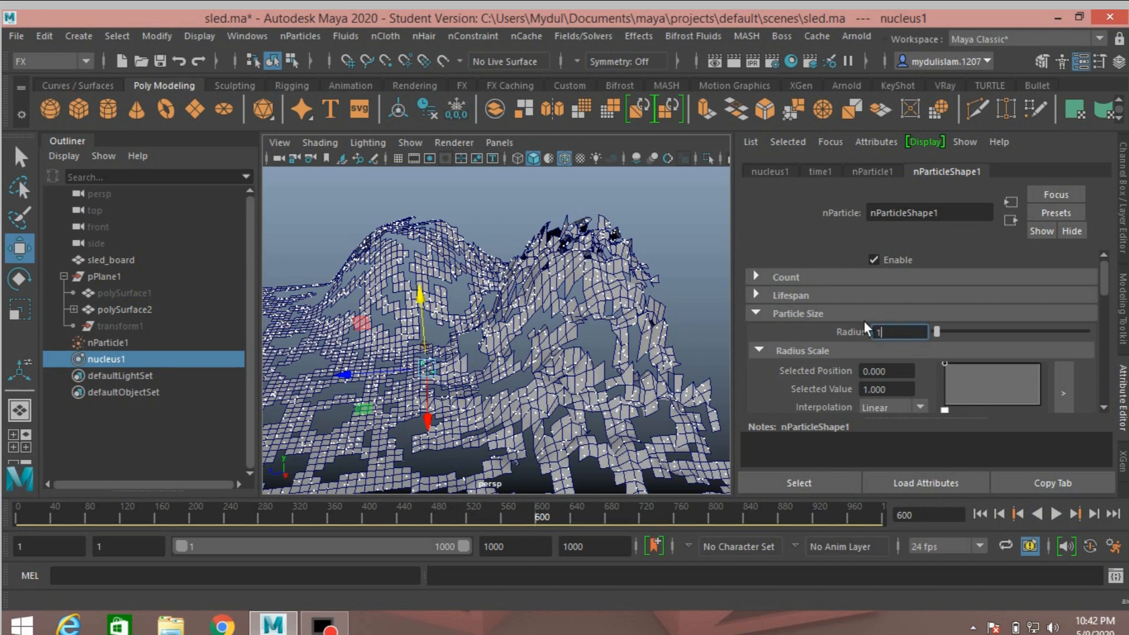
key(Return)
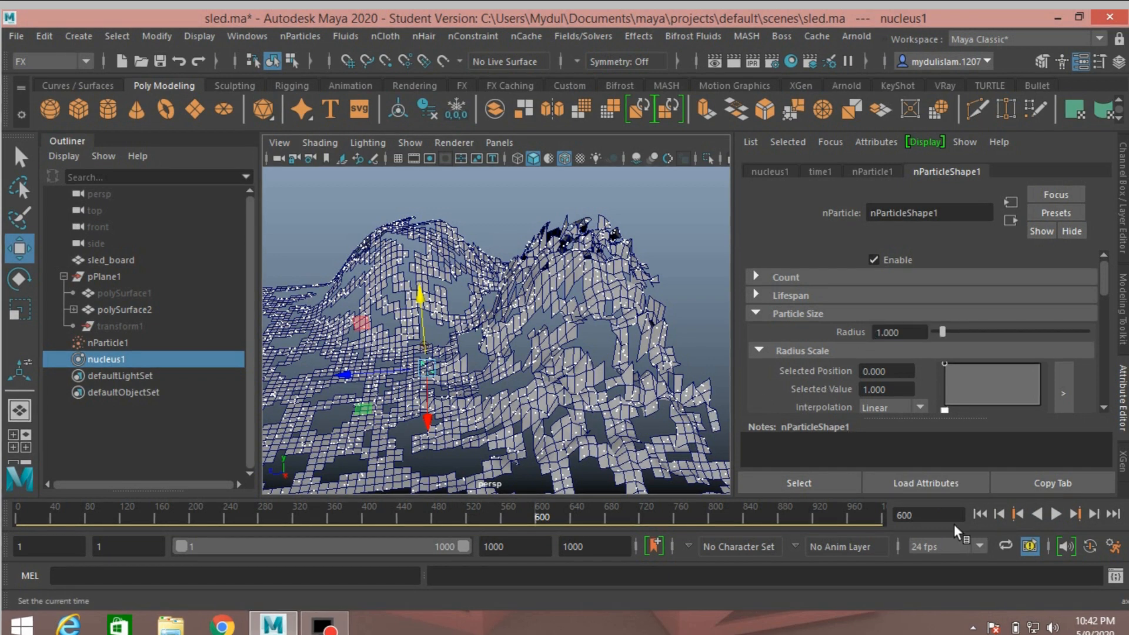
click(979, 516)
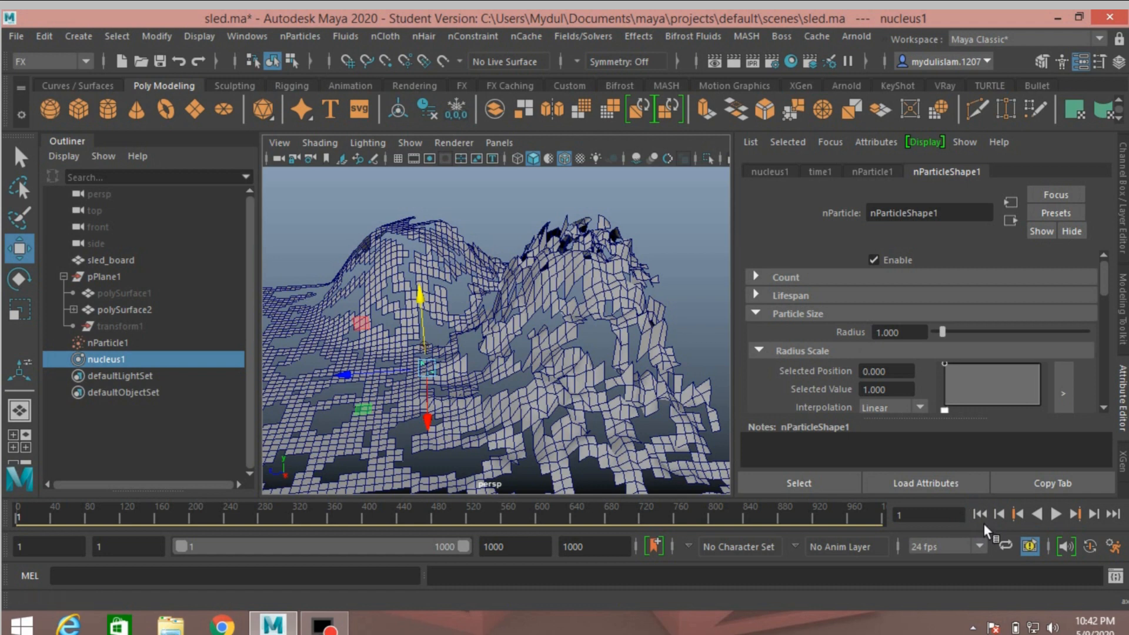
click(1055, 515)
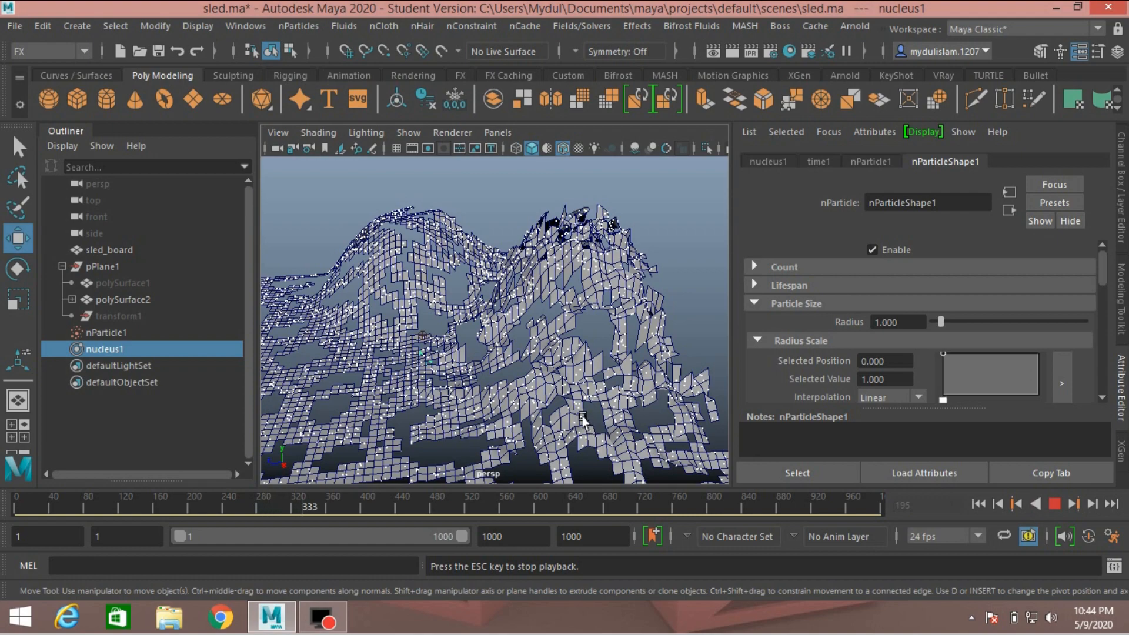
mouse_move(582, 420)
alt+mouse_down()
mouse_move(615, 416)
mouse_move(593, 412)
alt+mouse_up()
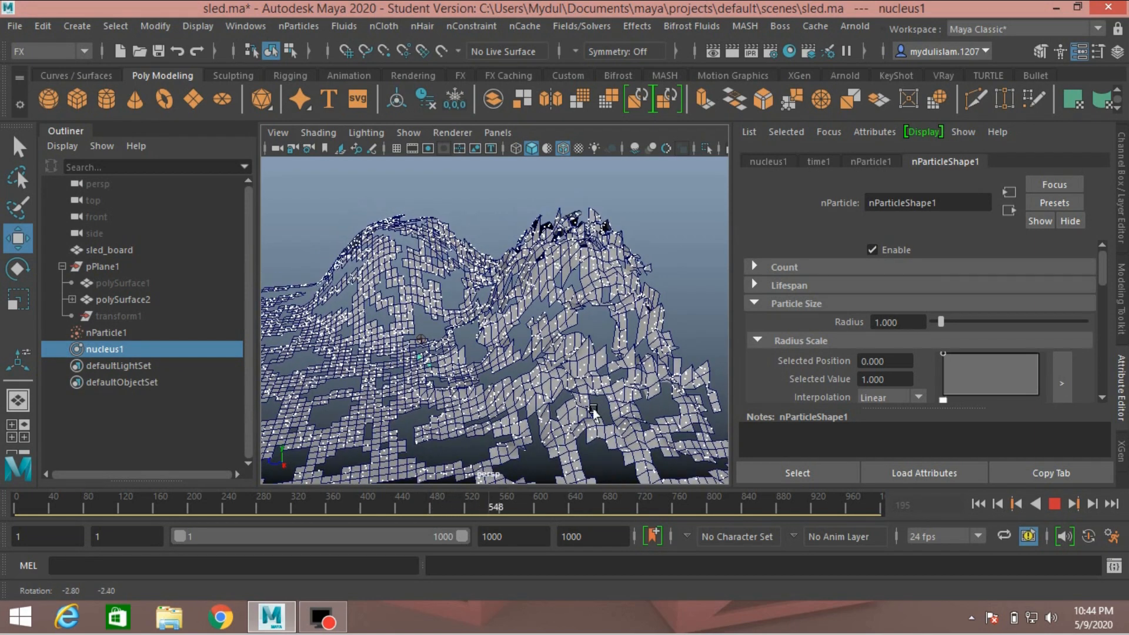
Set the playback range's end frame to 2000 and replay the simulation from the first frame.
double_click(518, 536)
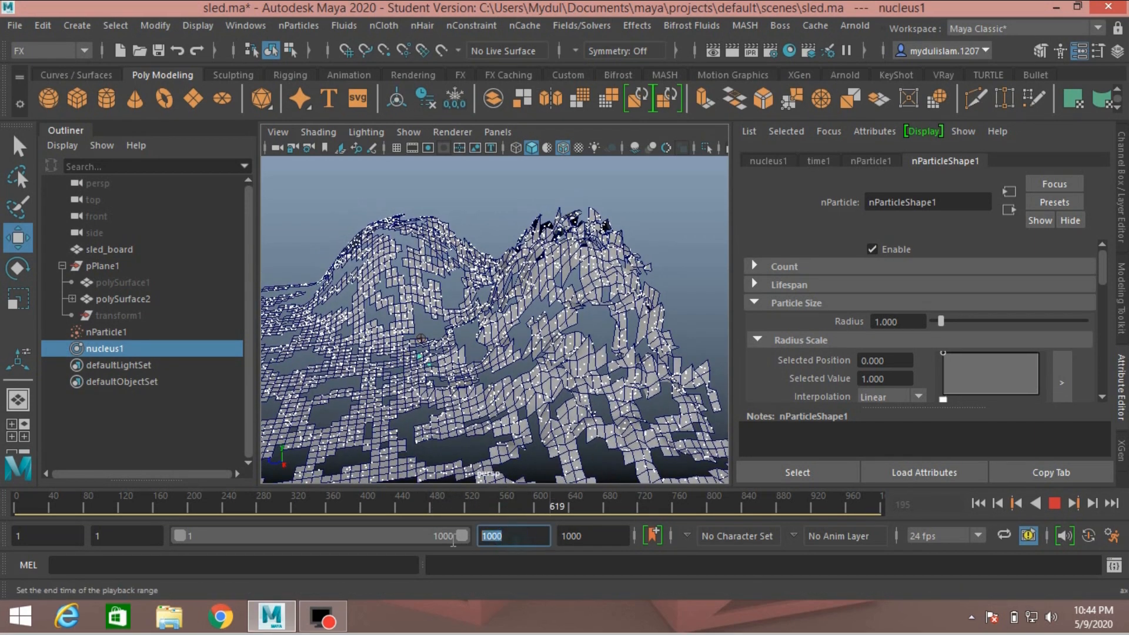
text(20000)
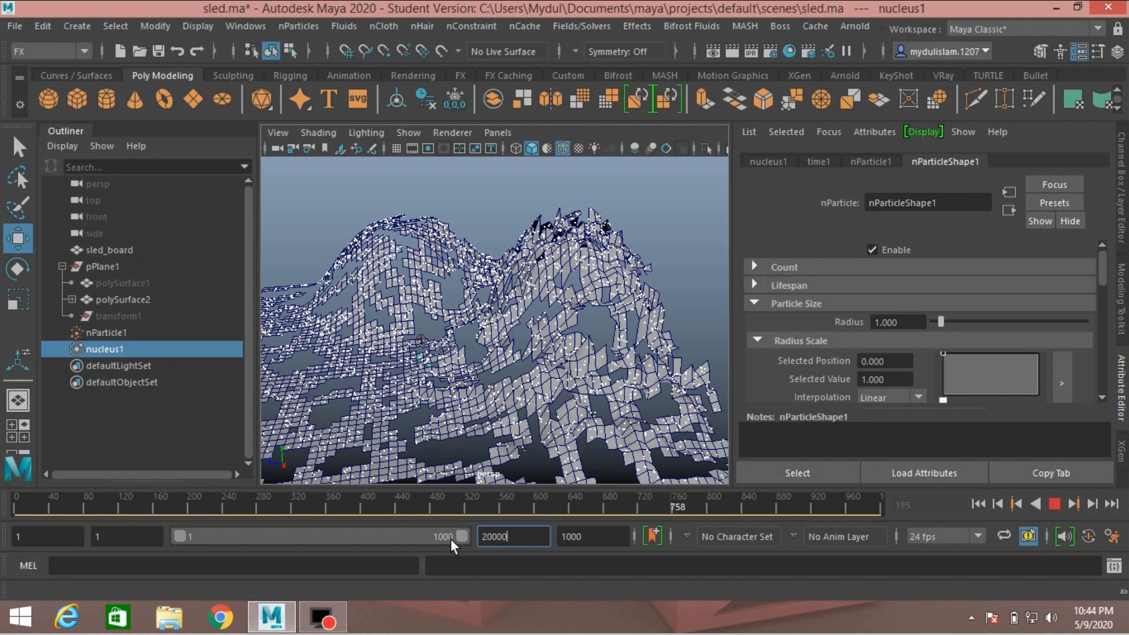
key(BackSpace)
key(Return)
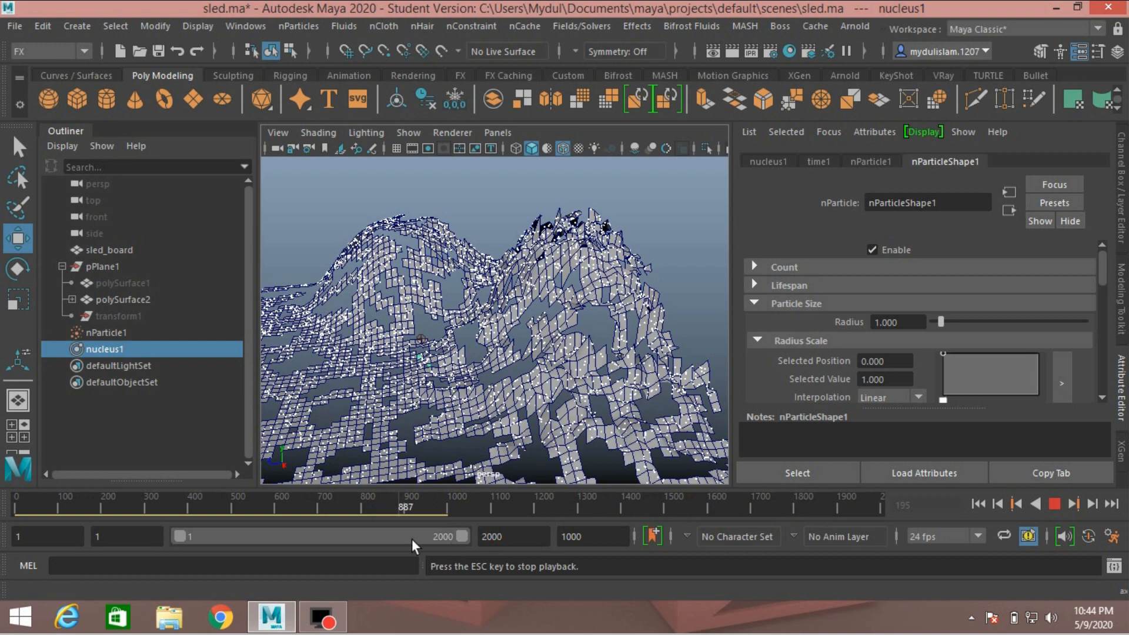
click(1054, 504)
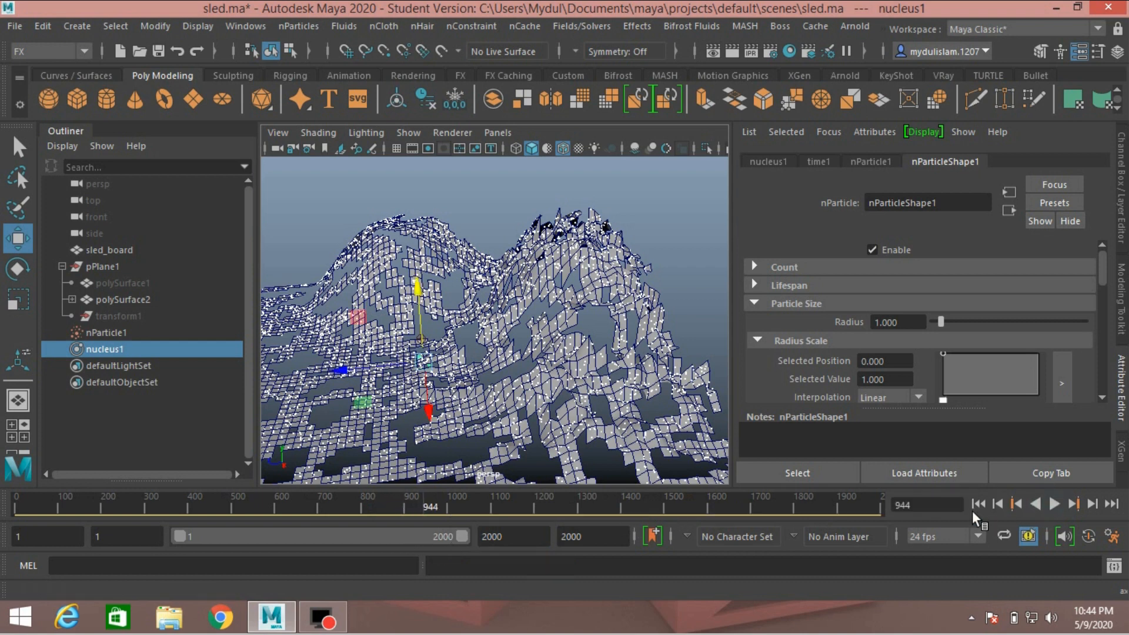
click(978, 504)
click(1054, 504)
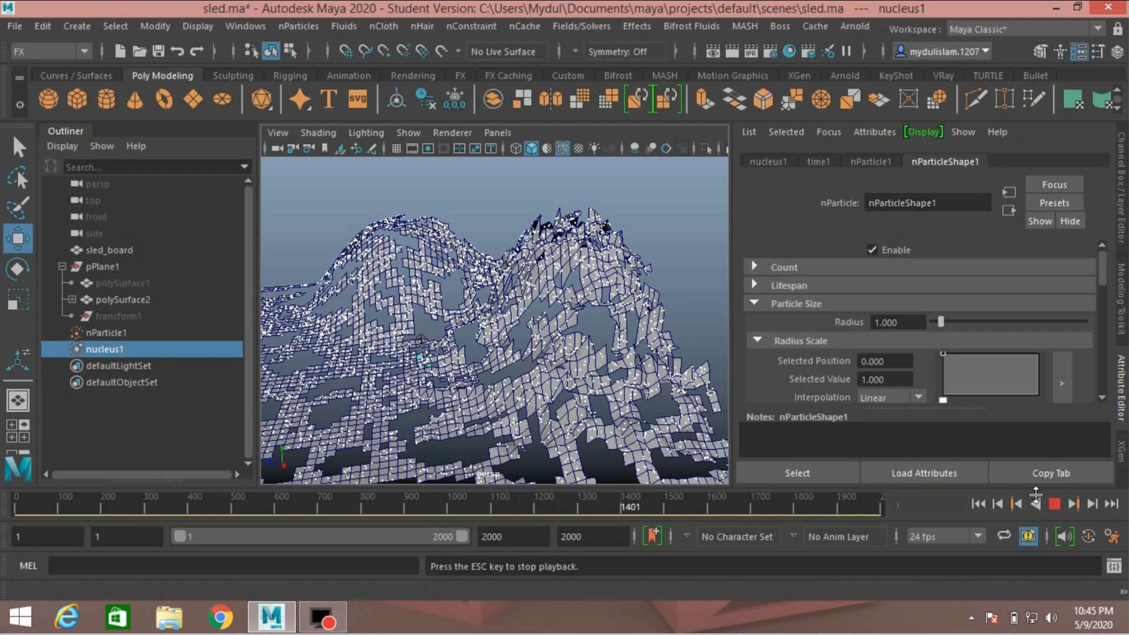
Stop the simulation at about frame 1429 and convert nParticle1 to a polygon mesh.
click(1053, 504)
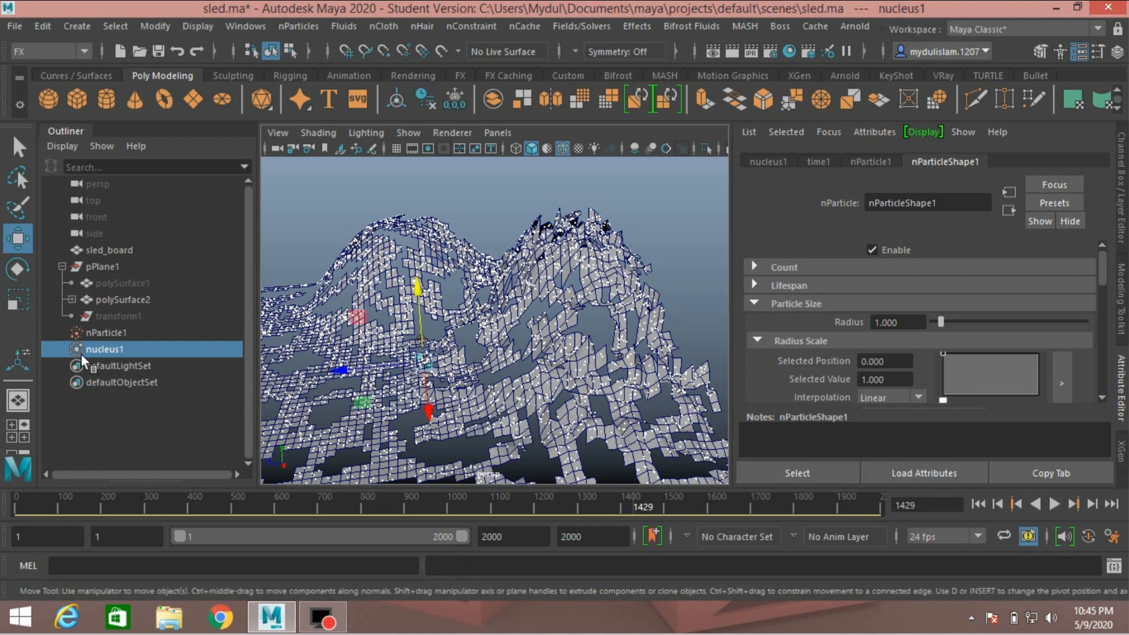
click(105, 328)
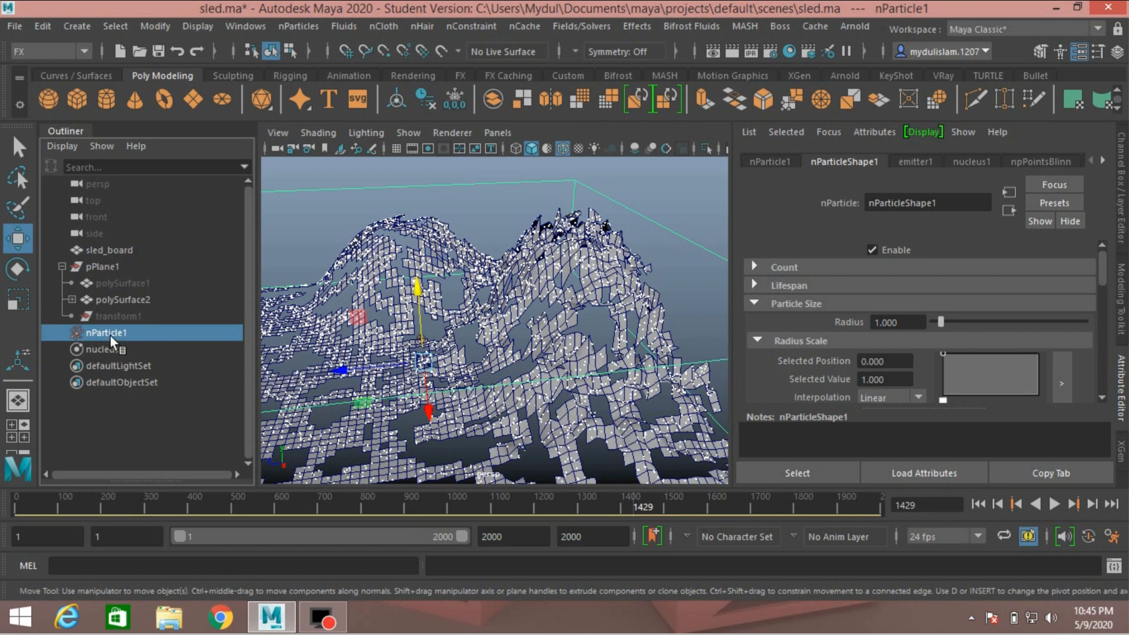
click(149, 24)
mouse_move(316, 425)
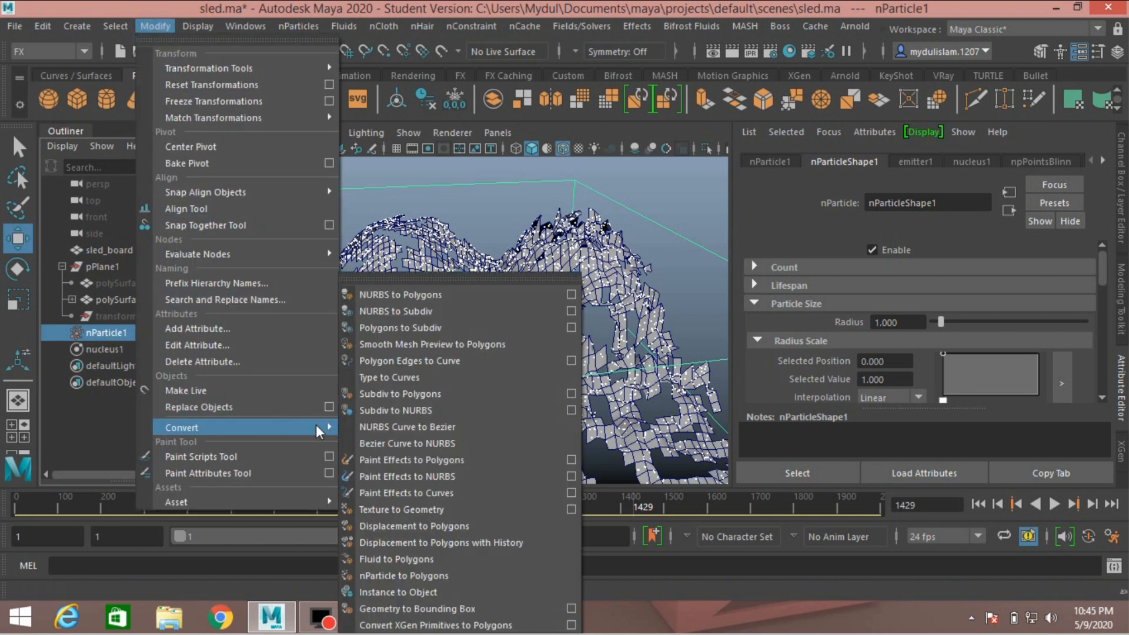
click(422, 576)
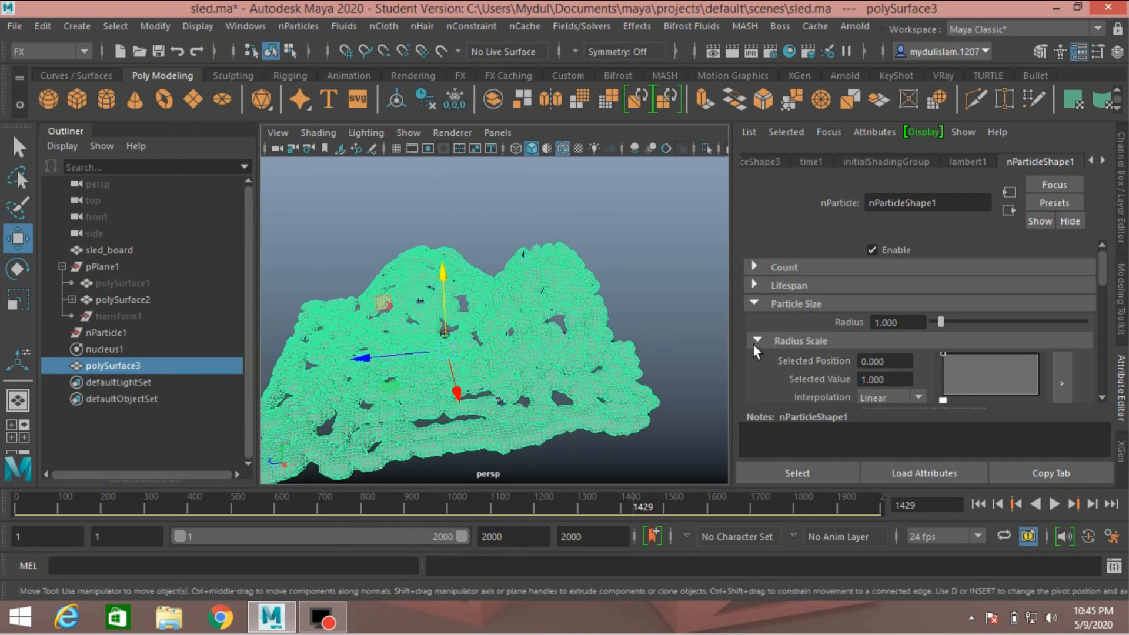
Set the particle Radius of nParticleShape1 to 0.230, replay the simulation from the first frame, and stop it past frame 600.
click(899, 322)
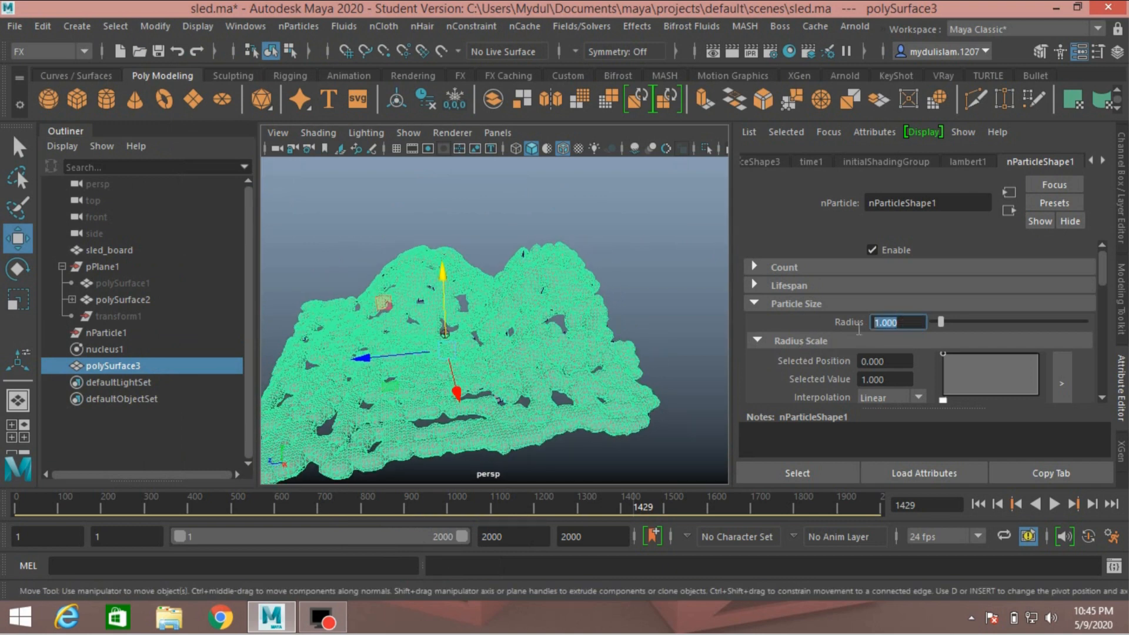
text(.230)
key(Return)
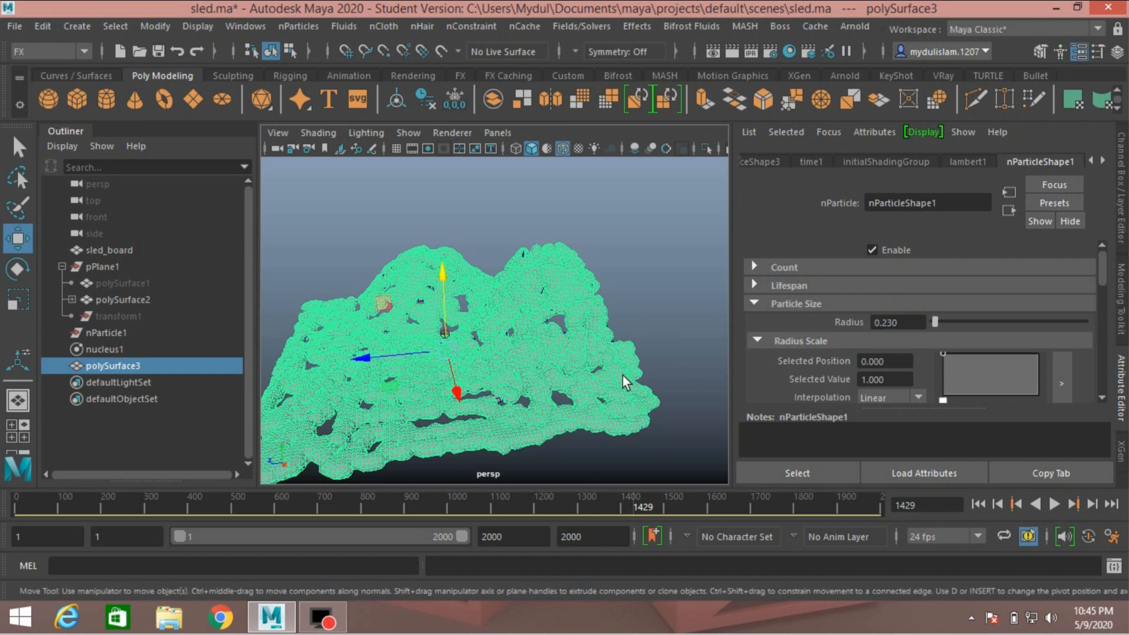
click(977, 504)
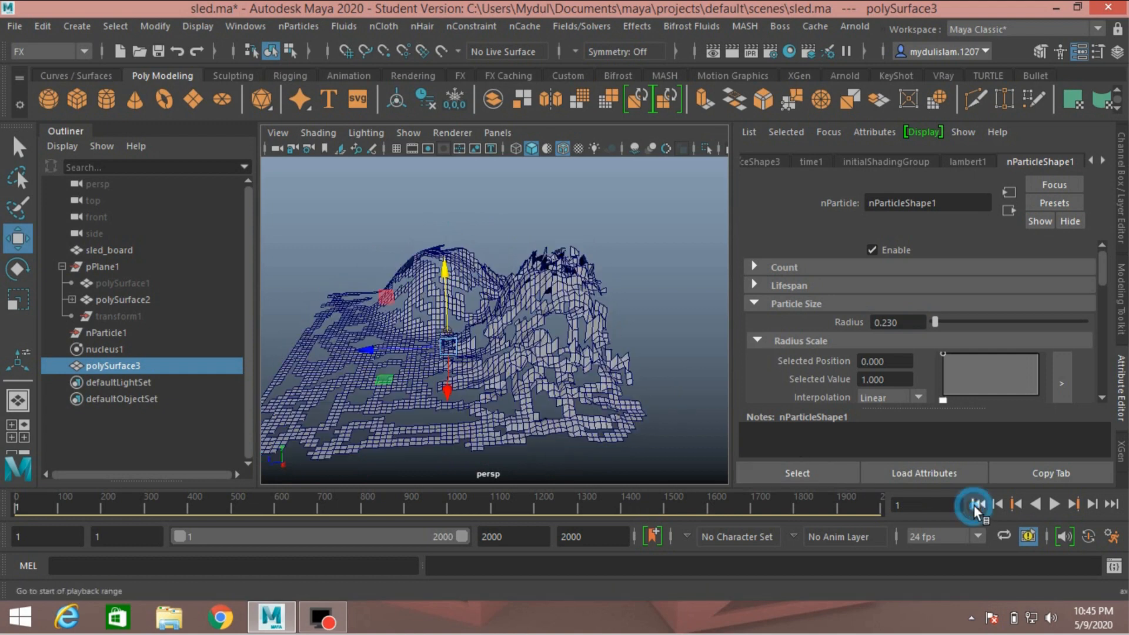
click(1050, 503)
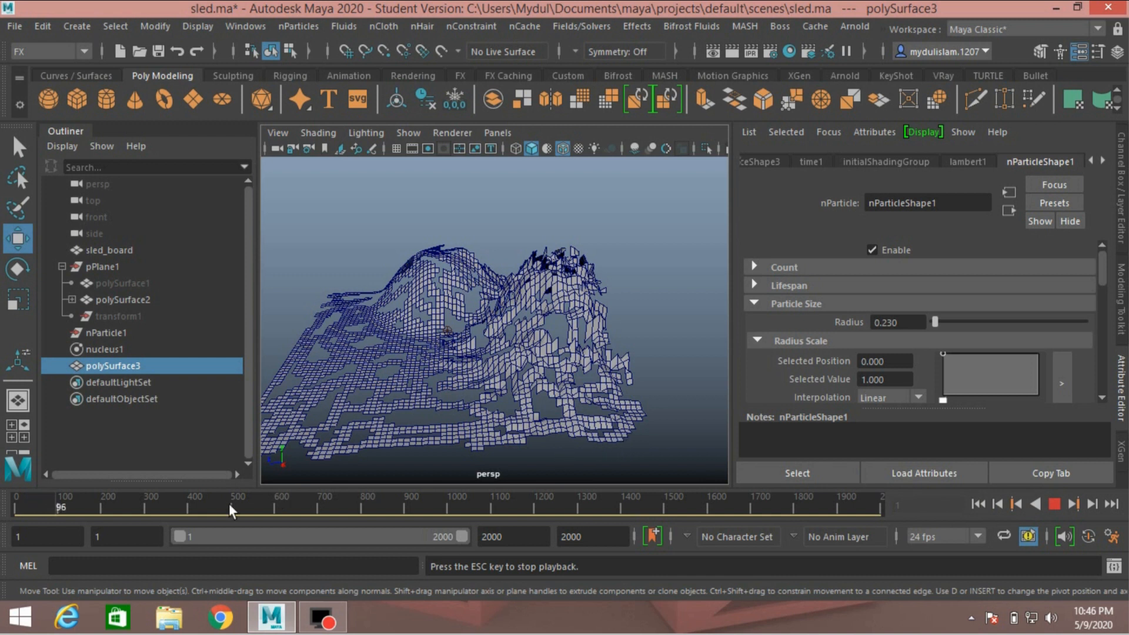
drag(59, 506, 113, 509)
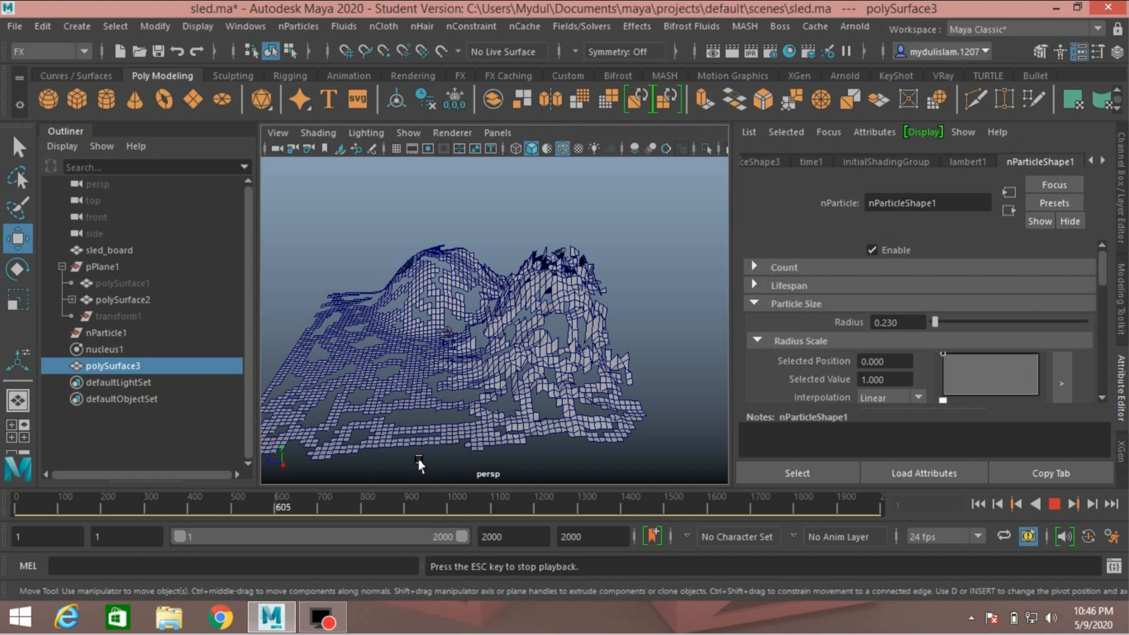
click(1049, 504)
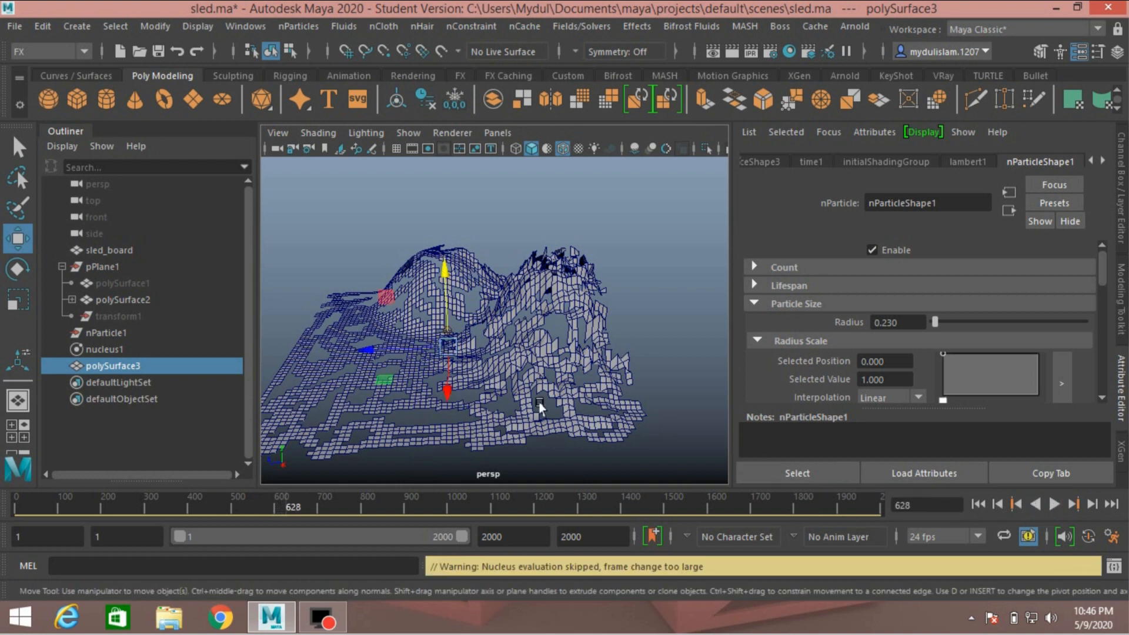
Undo the recent changes back through the radius edit and the nParticle-to-polygons conversion.
key(ctrl+z)
key(ctrl+z)
key(ctrl+z)
key(ctrl+z)
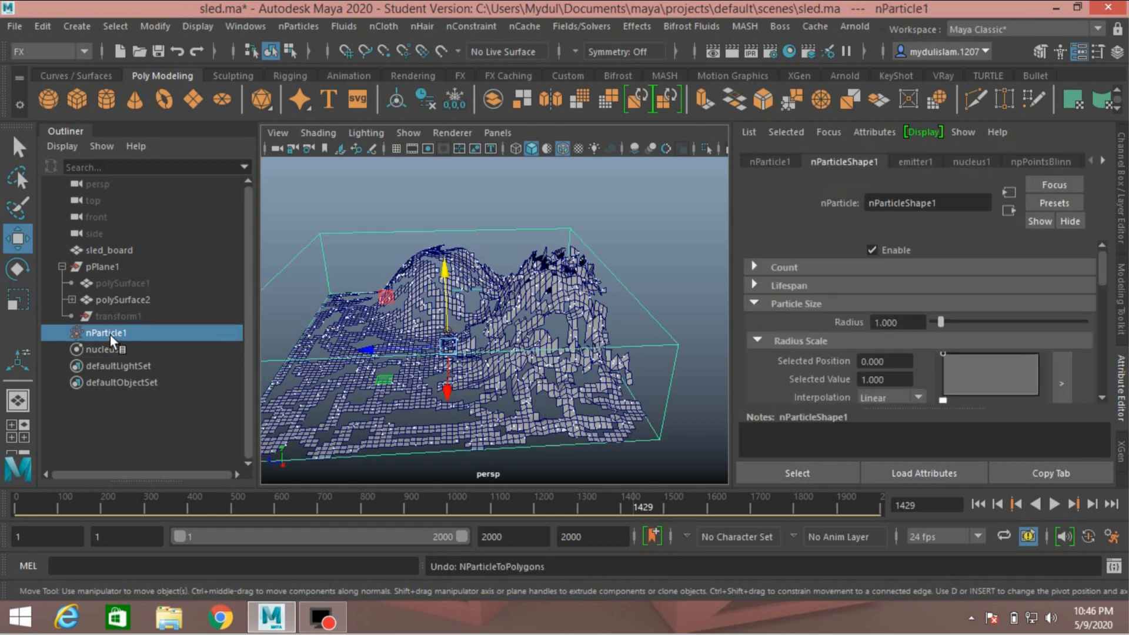
Convert nParticle1 to polygons again with the particle Radius at 1.000.
click(154, 26)
mouse_move(332, 432)
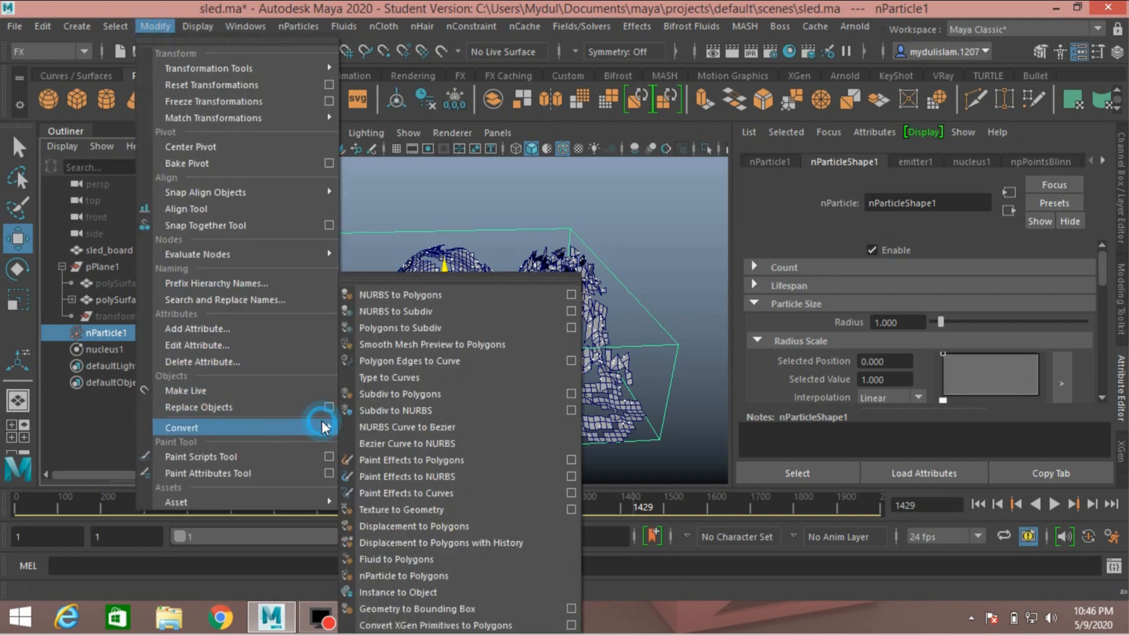
click(409, 575)
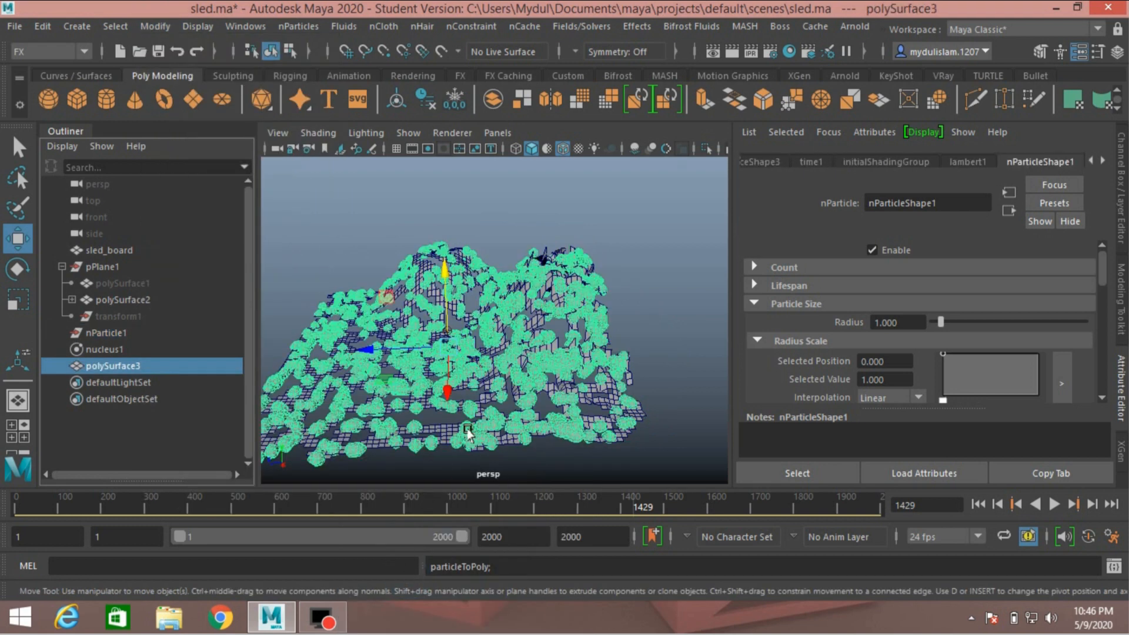
mouse_move(518, 413)
alt+mouse_down()
mouse_move(547, 414)
mouse_move(522, 432)
alt+mouse_up()
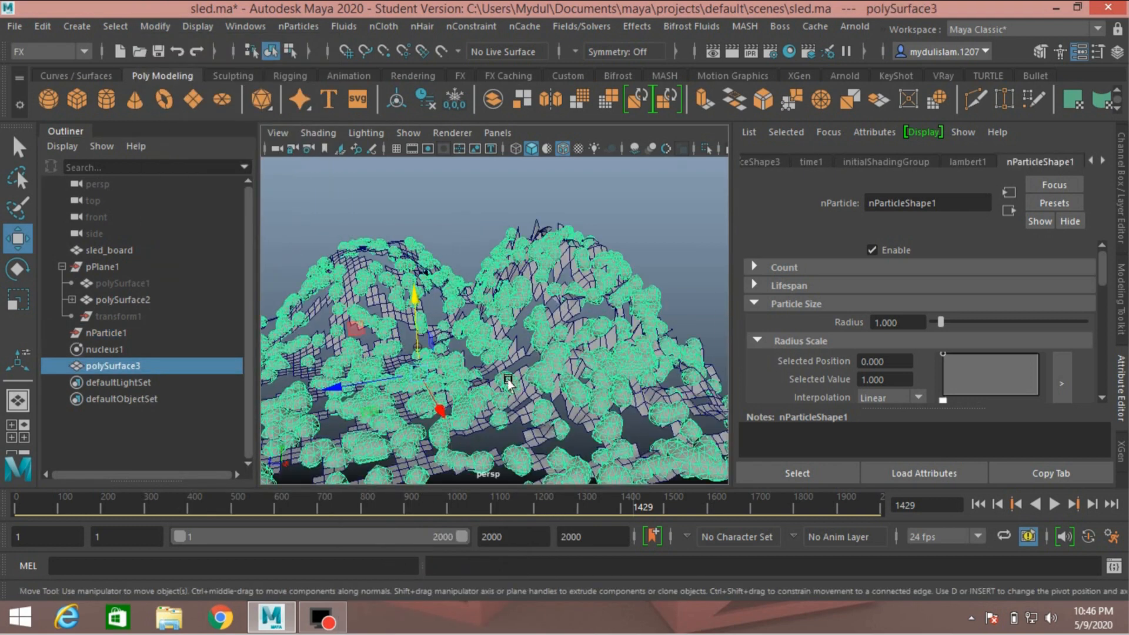
alt+drag(538, 372, 500, 378)
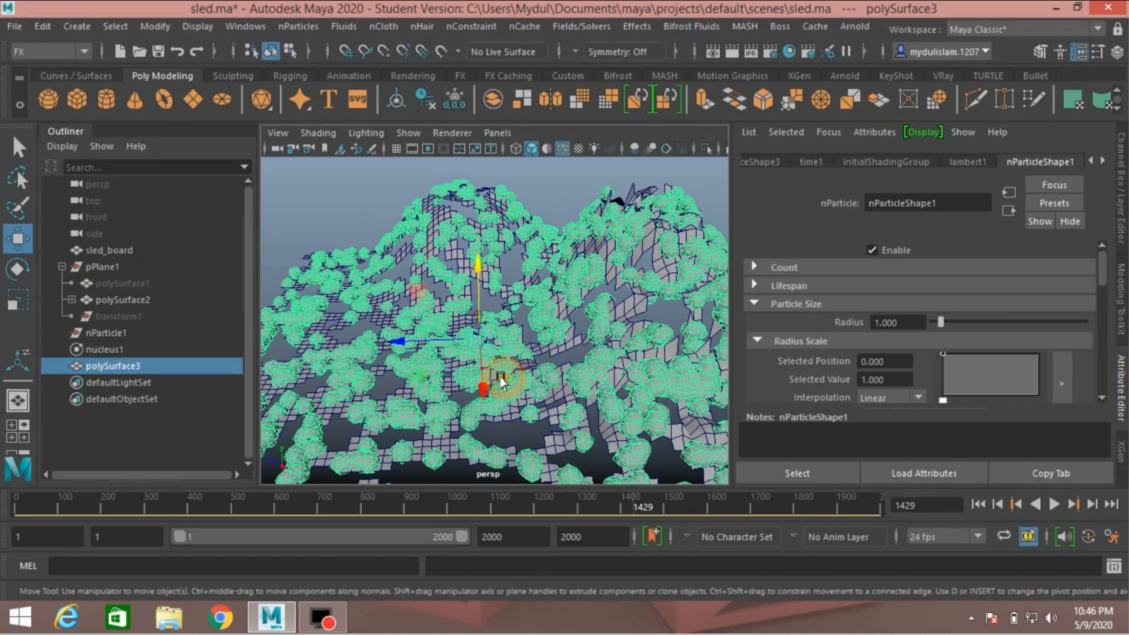
Assign a new Lambert material to the converted particle mesh and set its color to white.
right_drag(501, 381, 478, 533)
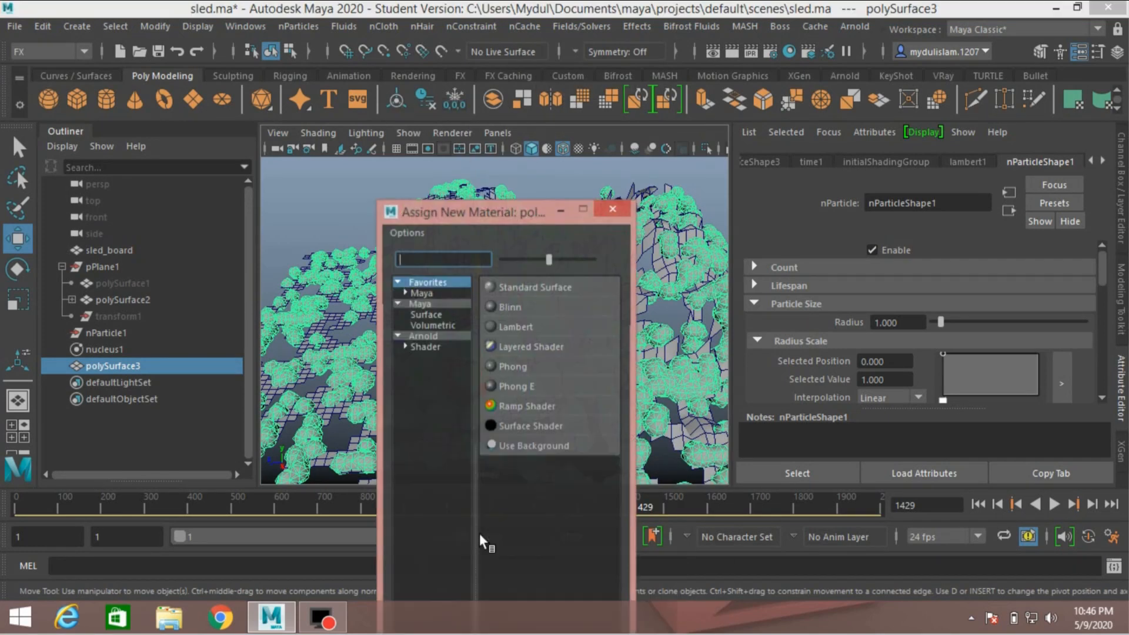
click(521, 330)
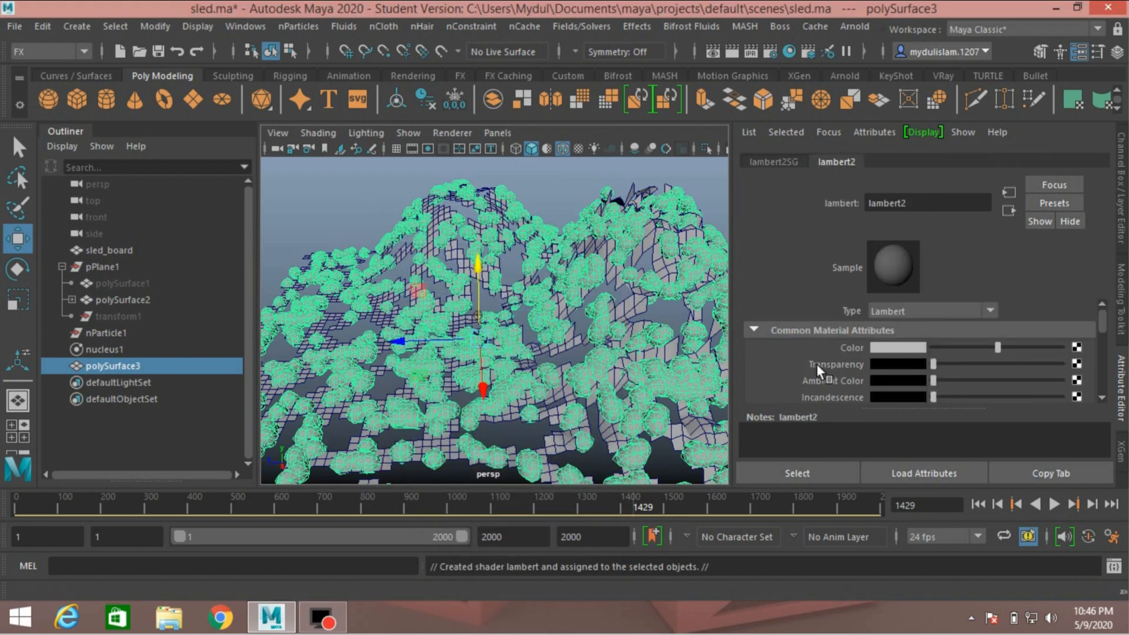
click(887, 347)
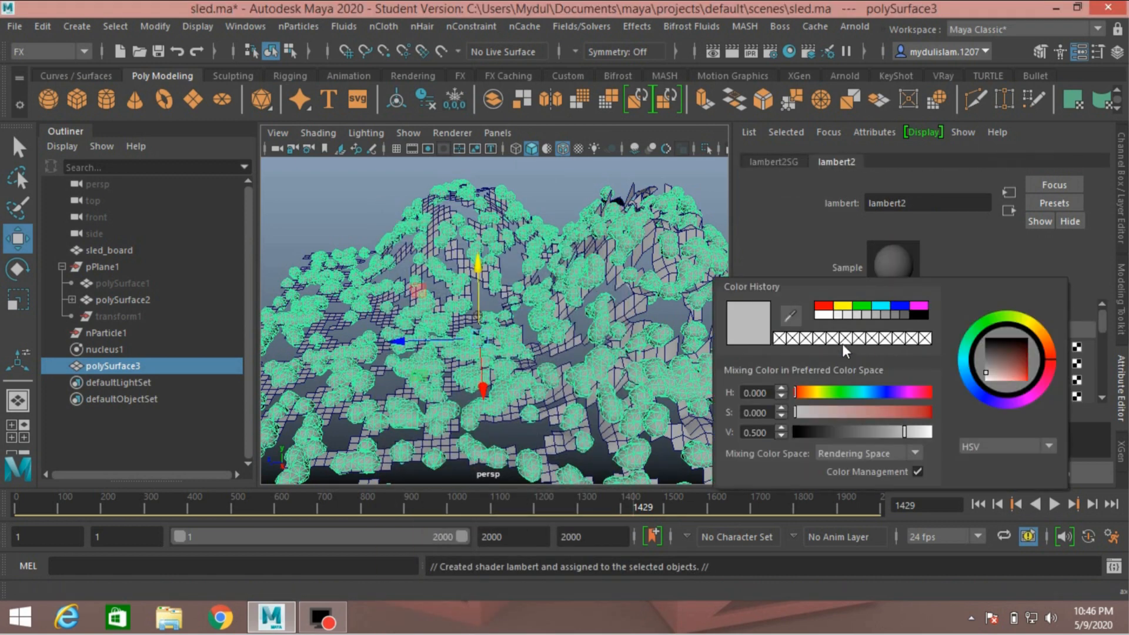
click(823, 315)
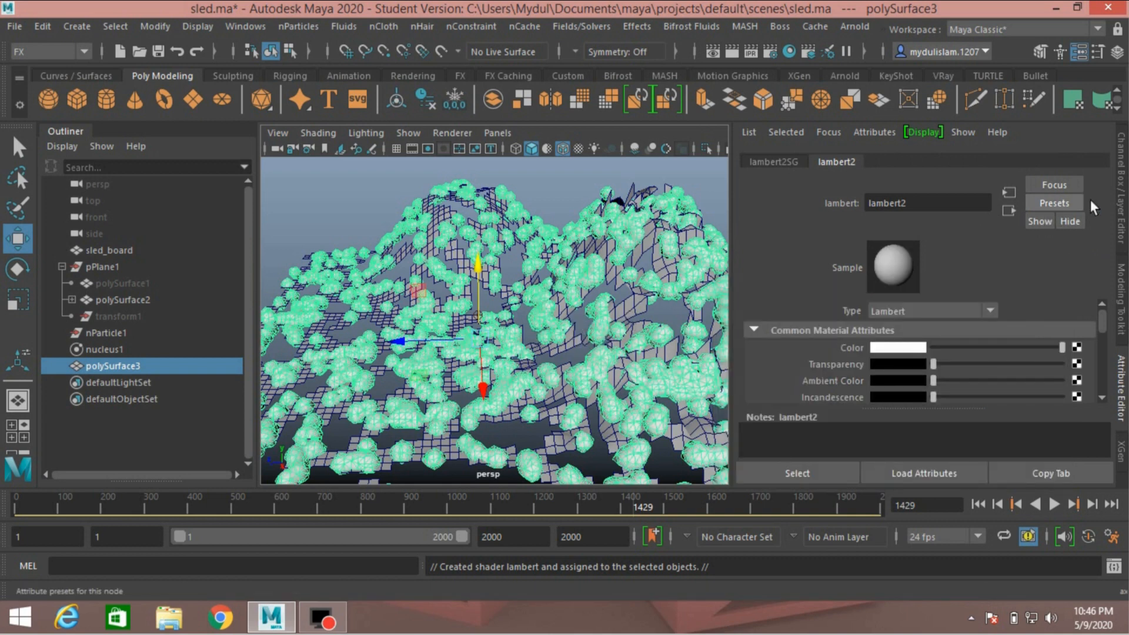
Unhide the original terrain surface polySurface1 beneath the converted particle mesh.
click(1121, 188)
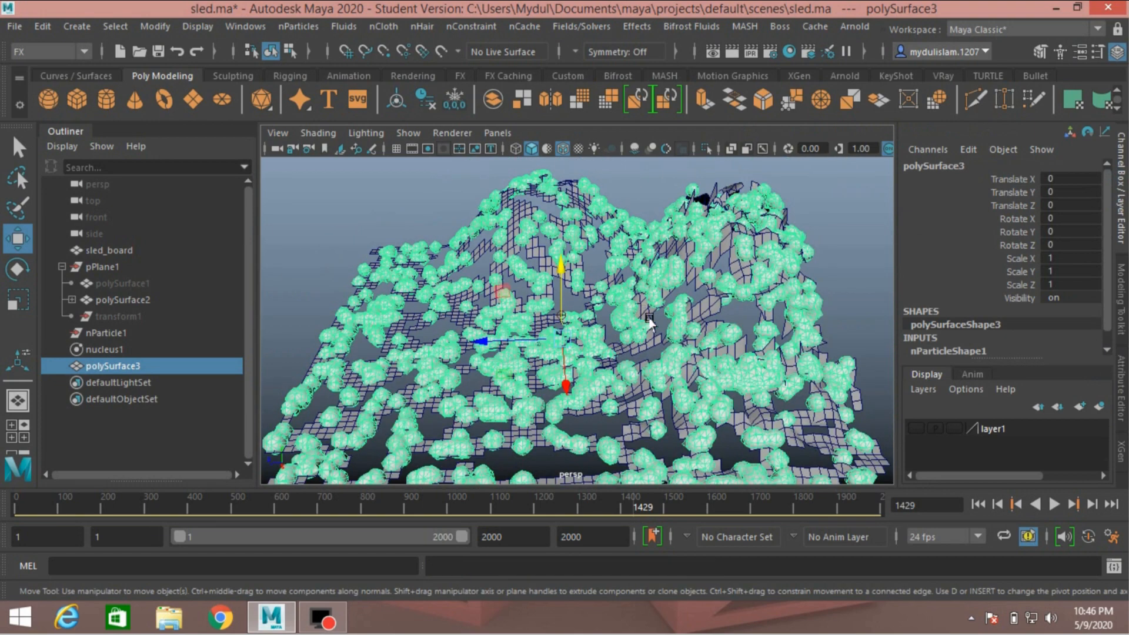
alt+drag(643, 316, 643, 309)
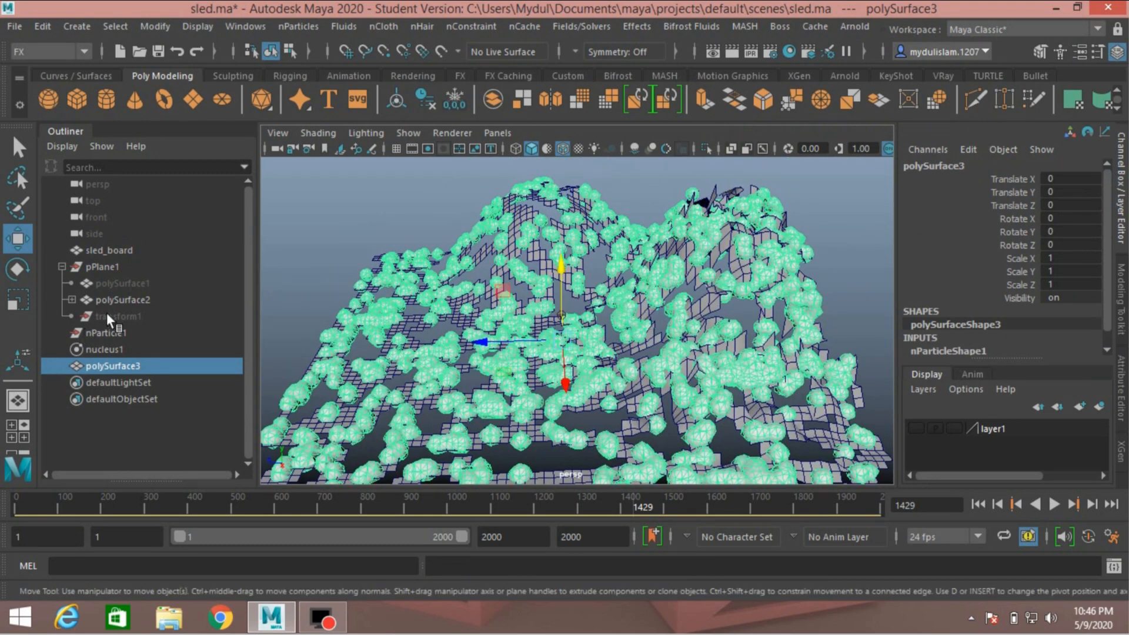
click(119, 283)
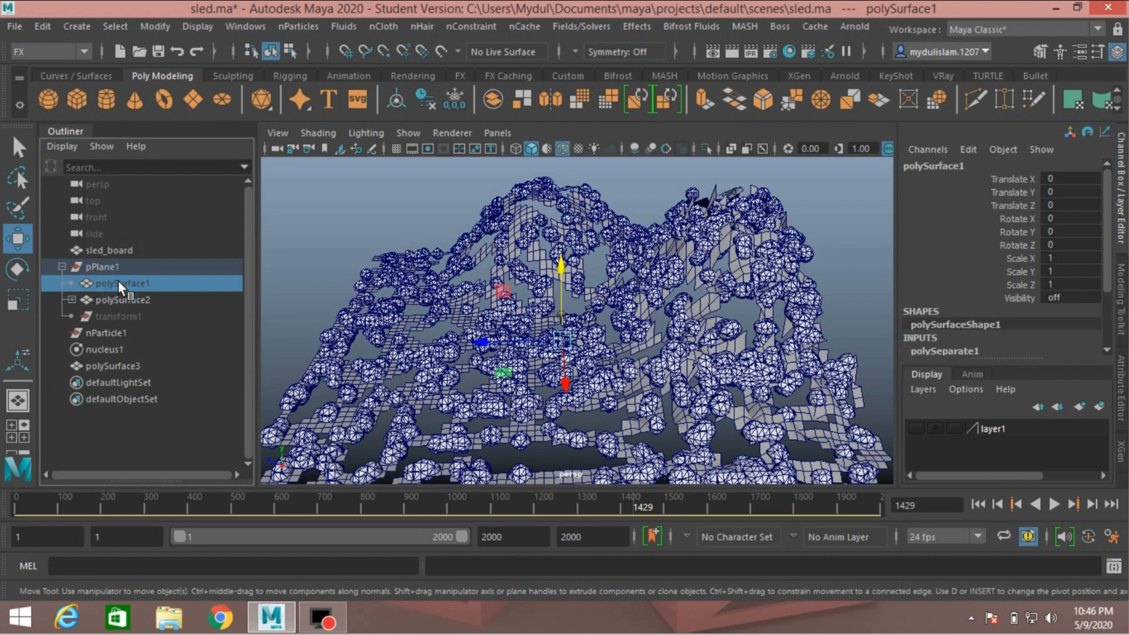
key(h)
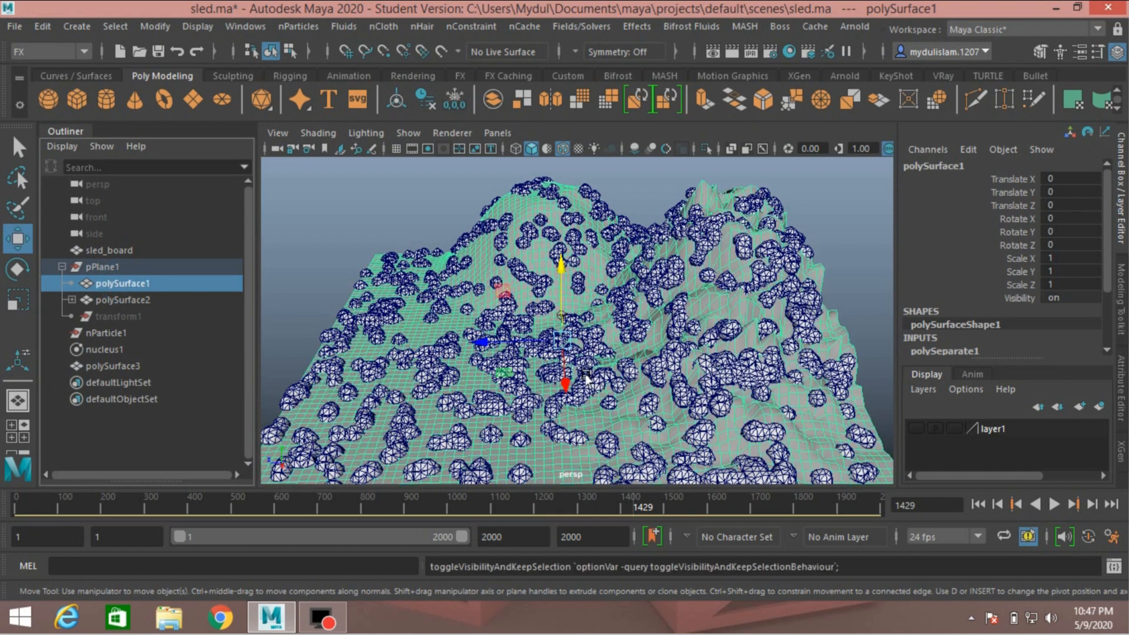
alt+drag(585, 376, 782, 265)
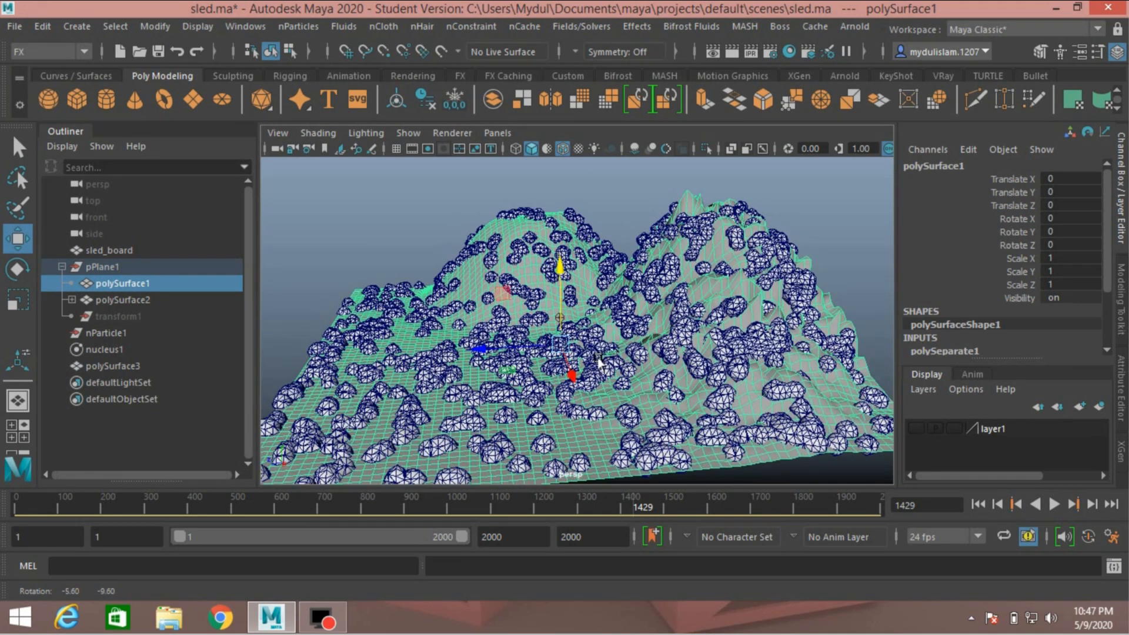
Turn off the wireframe overlay on shaded objects and show layer1 containing the sled board.
click(819, 238)
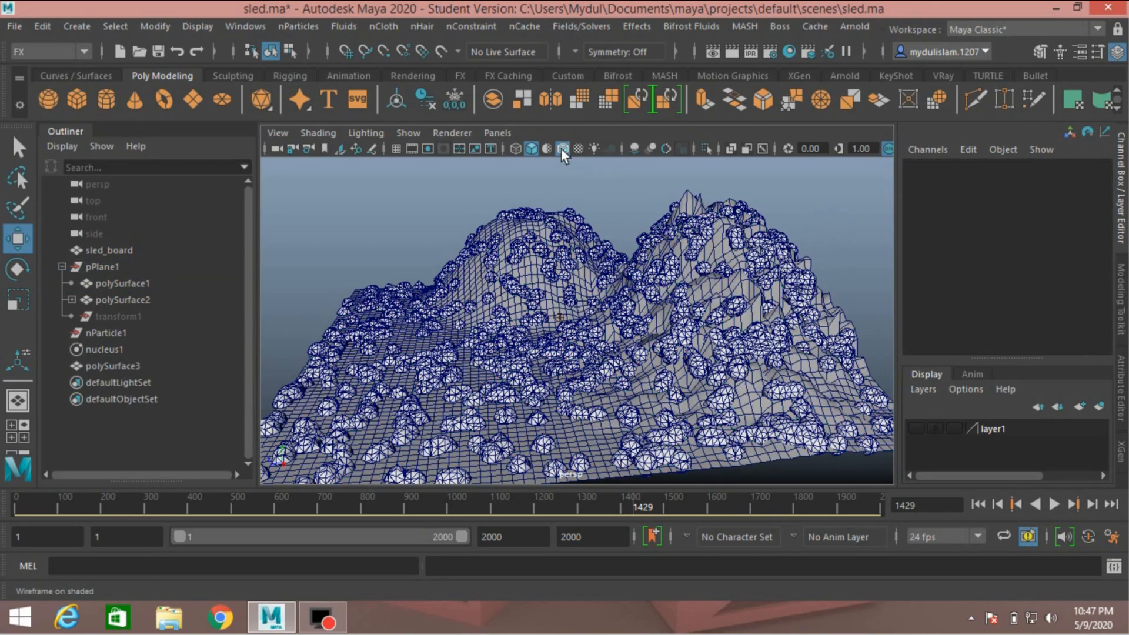
click(562, 148)
alt+drag(567, 179, 642, 226)
click(916, 429)
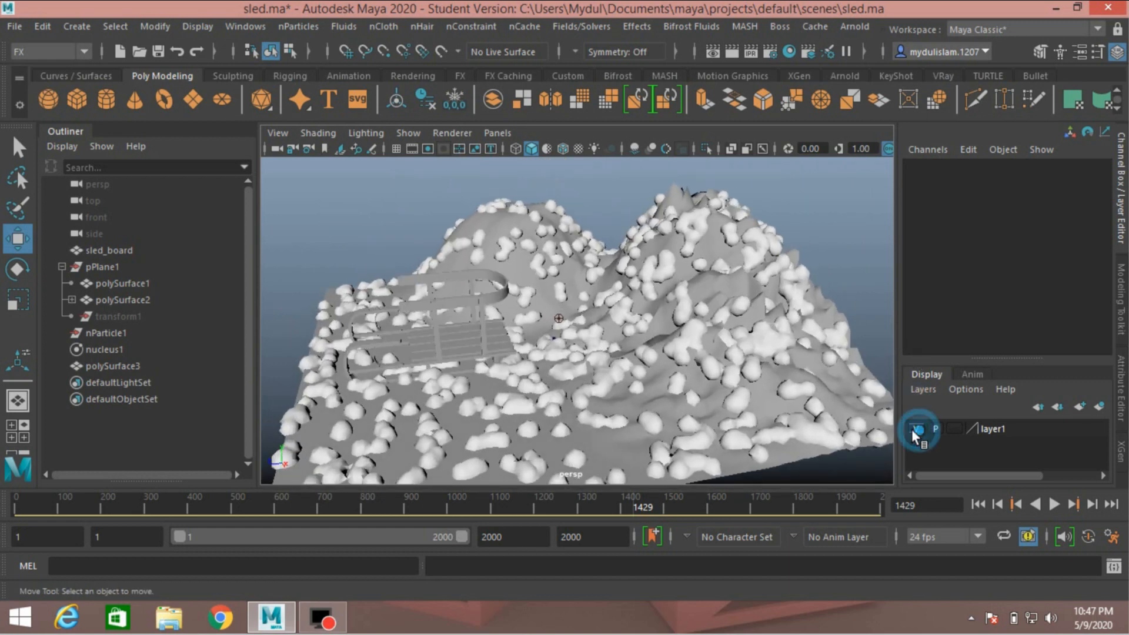
mouse_move(704, 393)
alt+mouse_down()
mouse_move(730, 395)
mouse_move(690, 406)
mouse_move(696, 383)
alt+mouse_up()
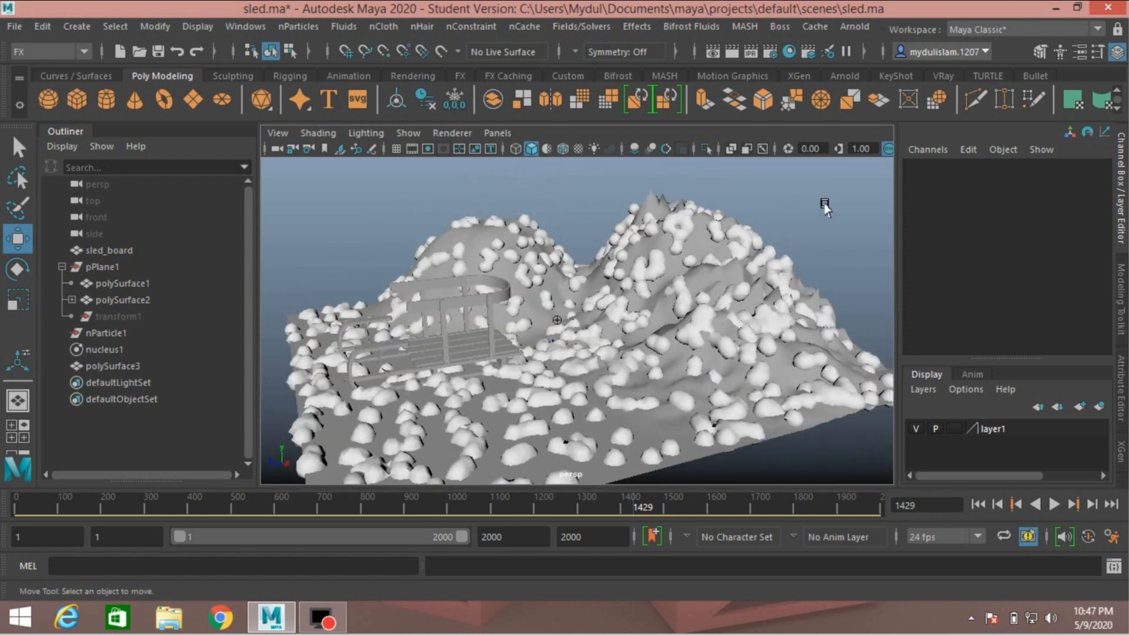
Continue past the student version notice, then compare the scene with the viewport's view transform switched off and back on.
click(888, 150)
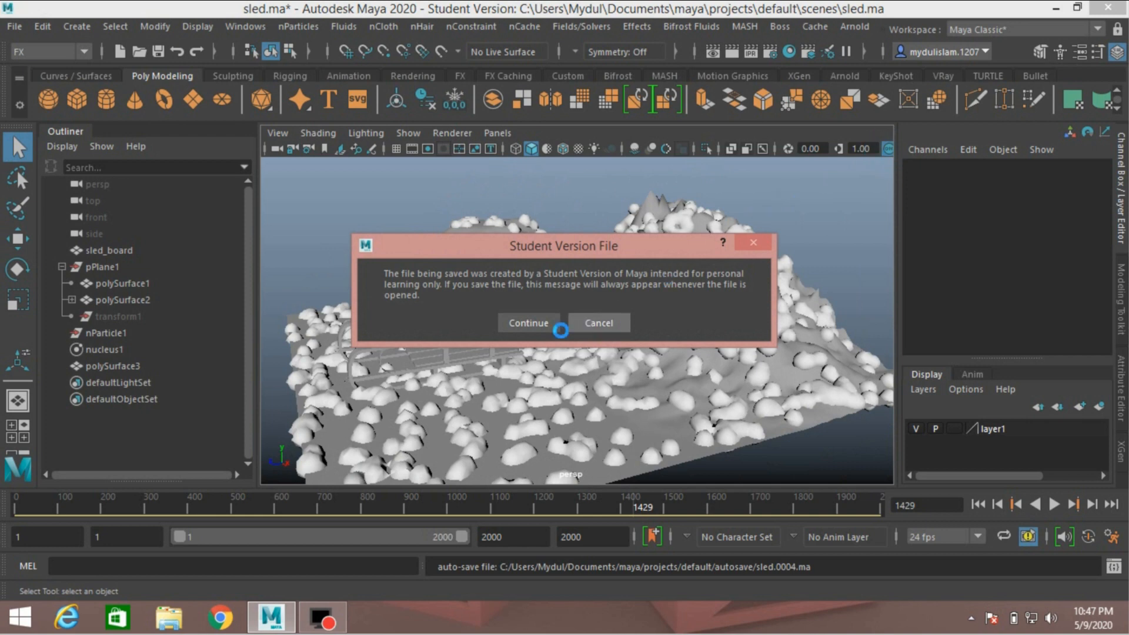
click(528, 322)
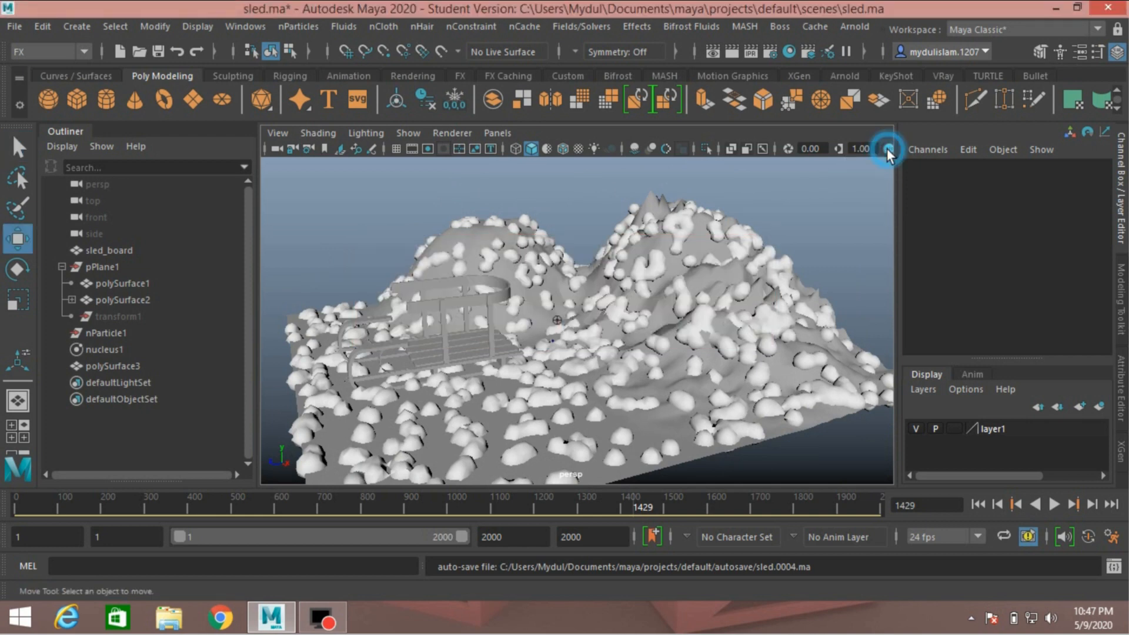
click(886, 150)
alt+drag(772, 253, 729, 282)
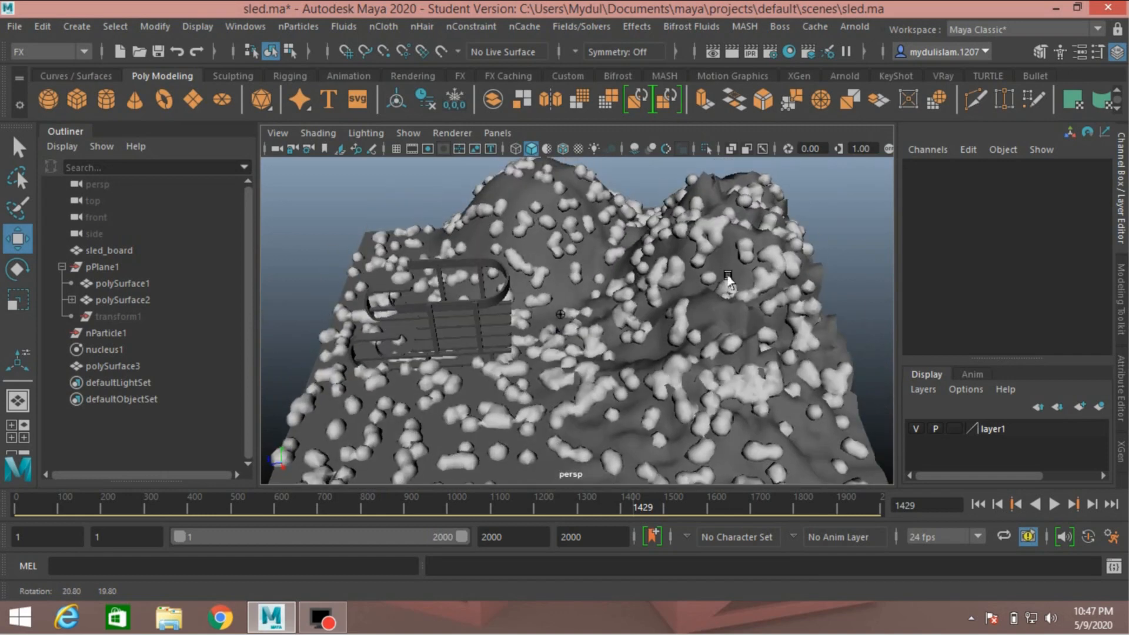
click(886, 150)
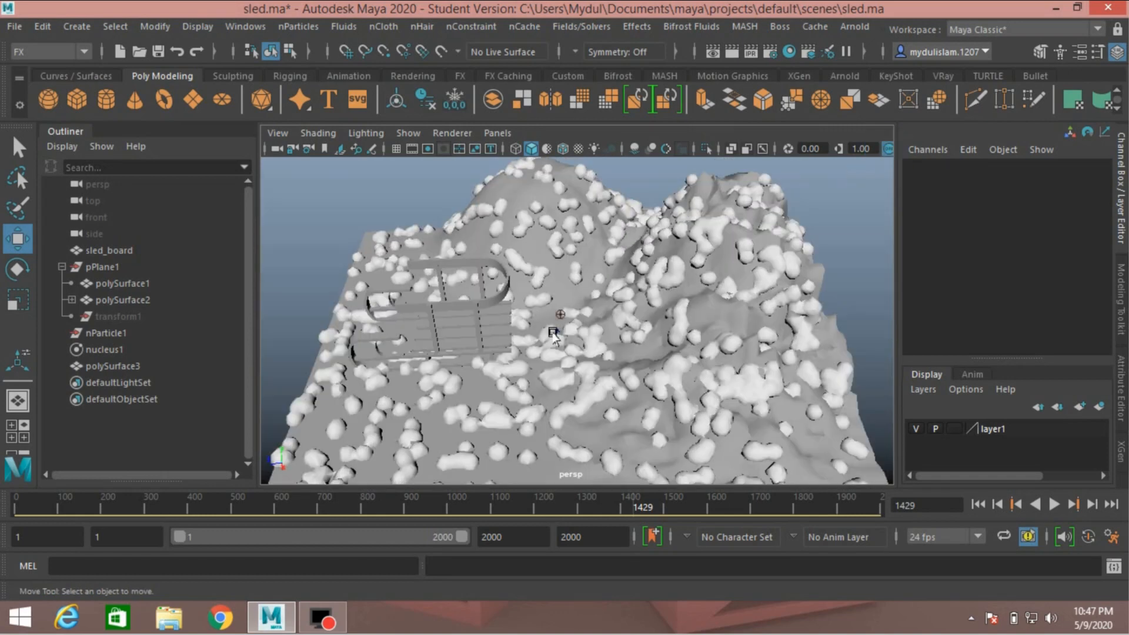
Hide layer1 and the converted particle mesh polySurface3, leaving the terrain surface shown.
click(915, 428)
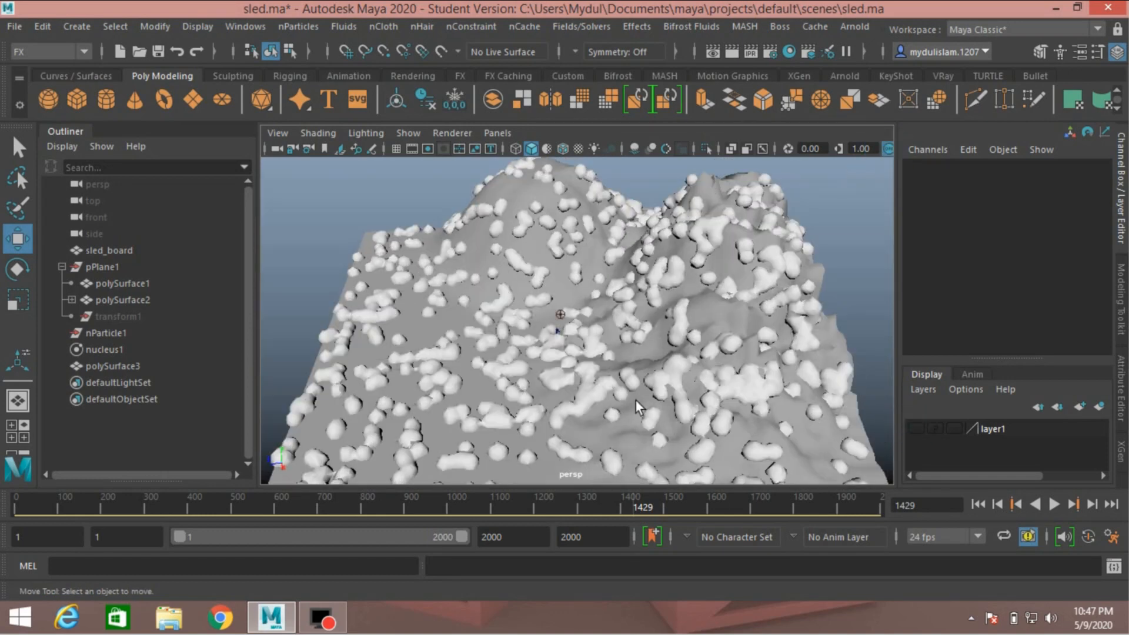
mouse_move(636, 400)
alt+mouse_down()
mouse_move(629, 391)
mouse_move(645, 380)
alt+mouse_up()
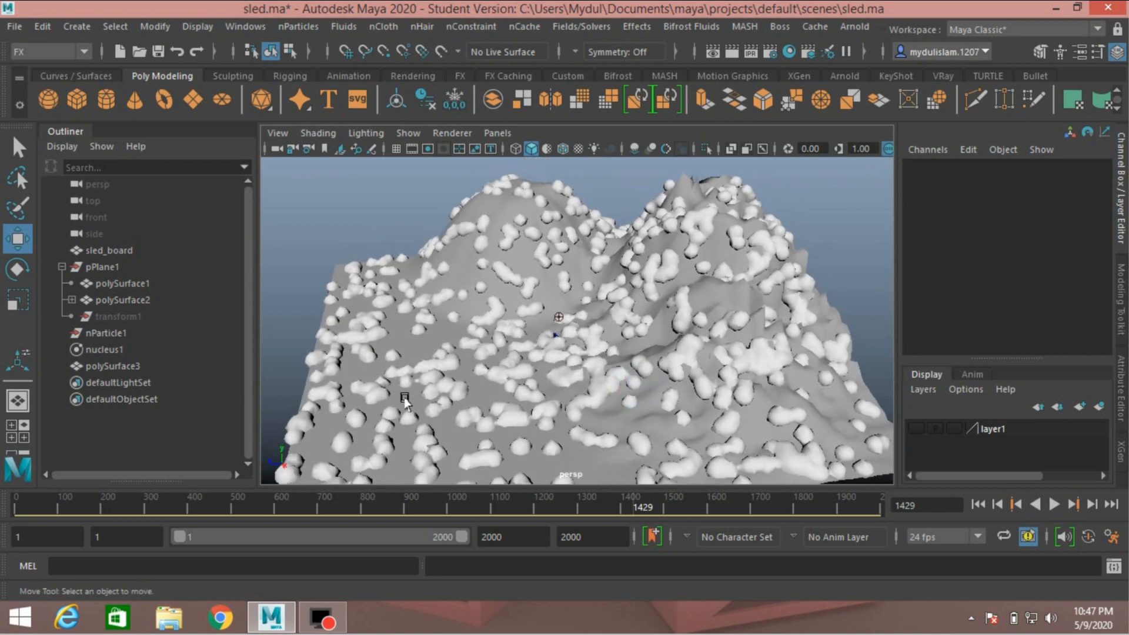
click(578, 380)
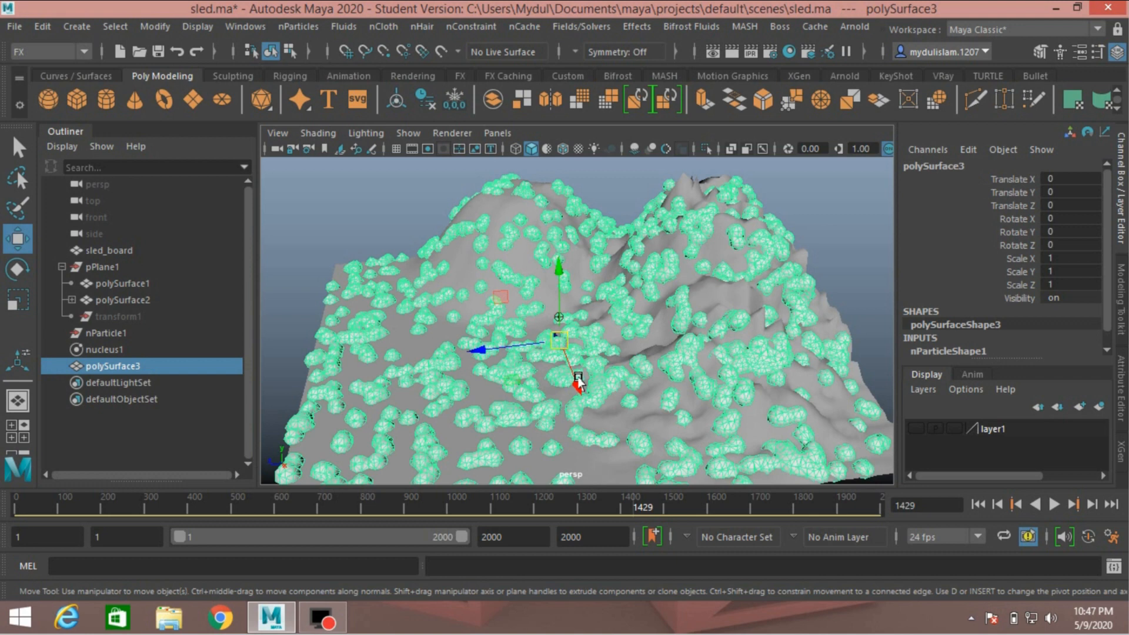
key(ctrl+h)
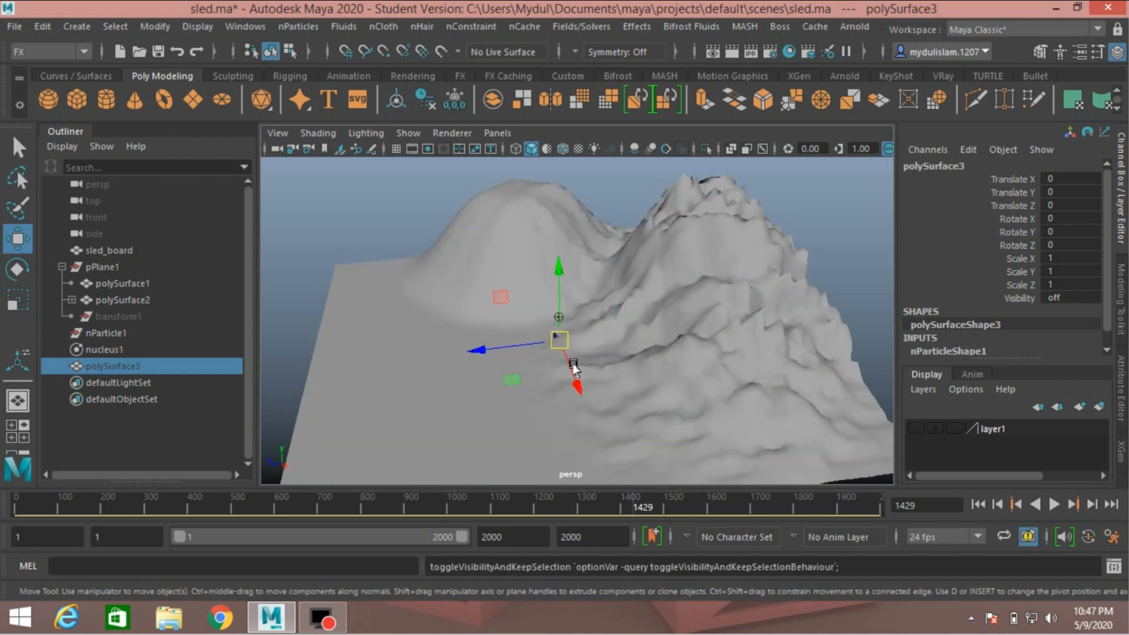
Try raising the polySurface2 terrain copy, undo the move, and hide polySurface2.
click(648, 362)
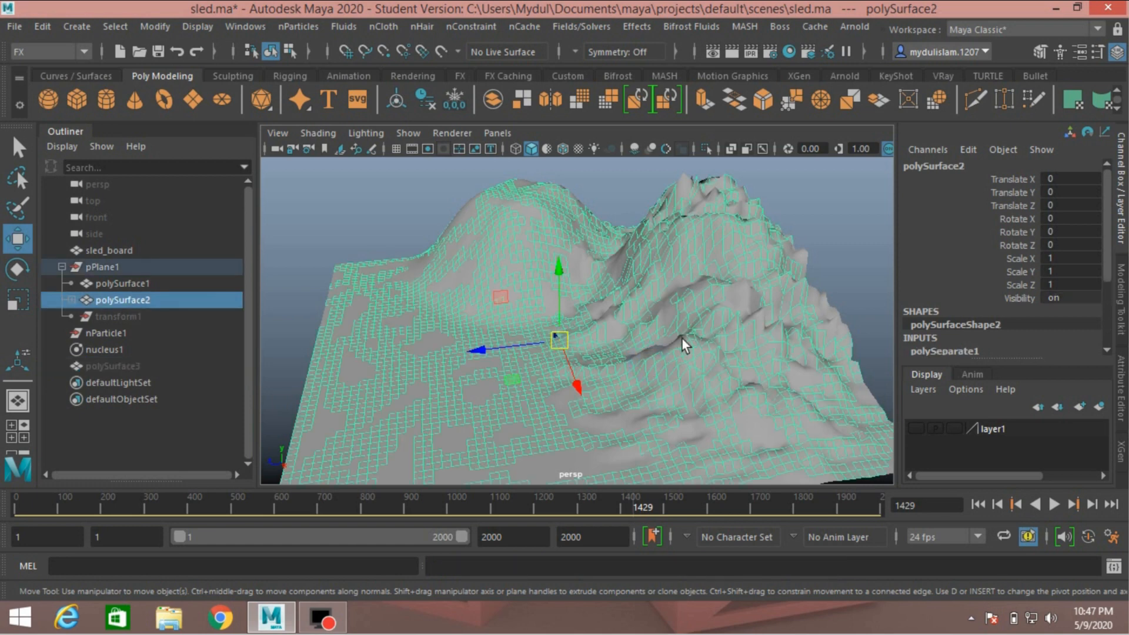
drag(552, 277, 572, 249)
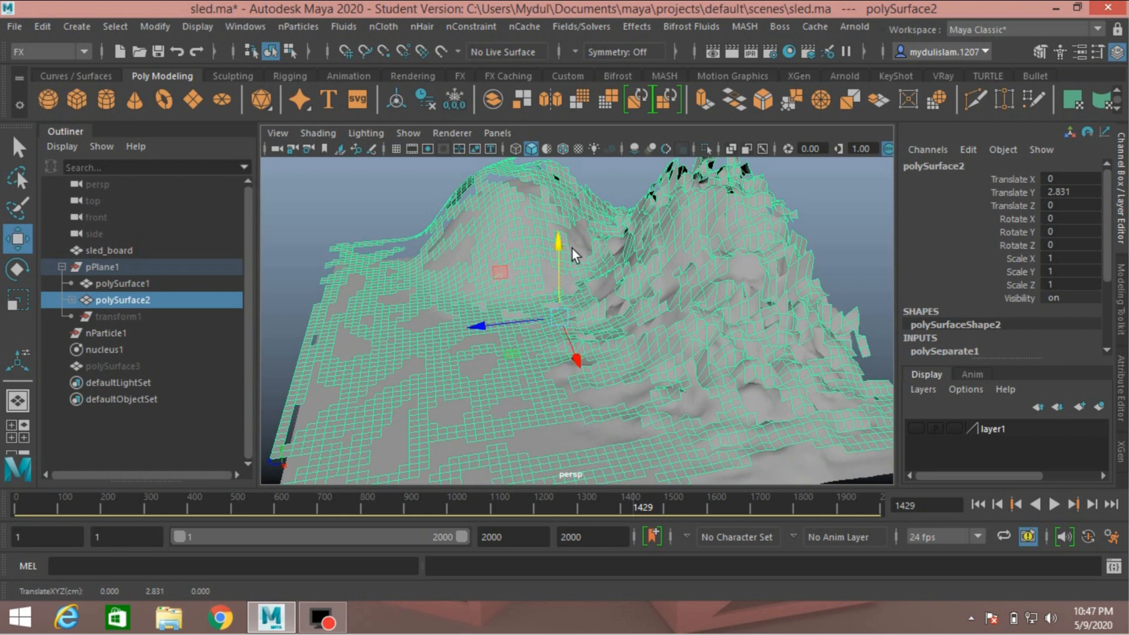
key(ctrl+z)
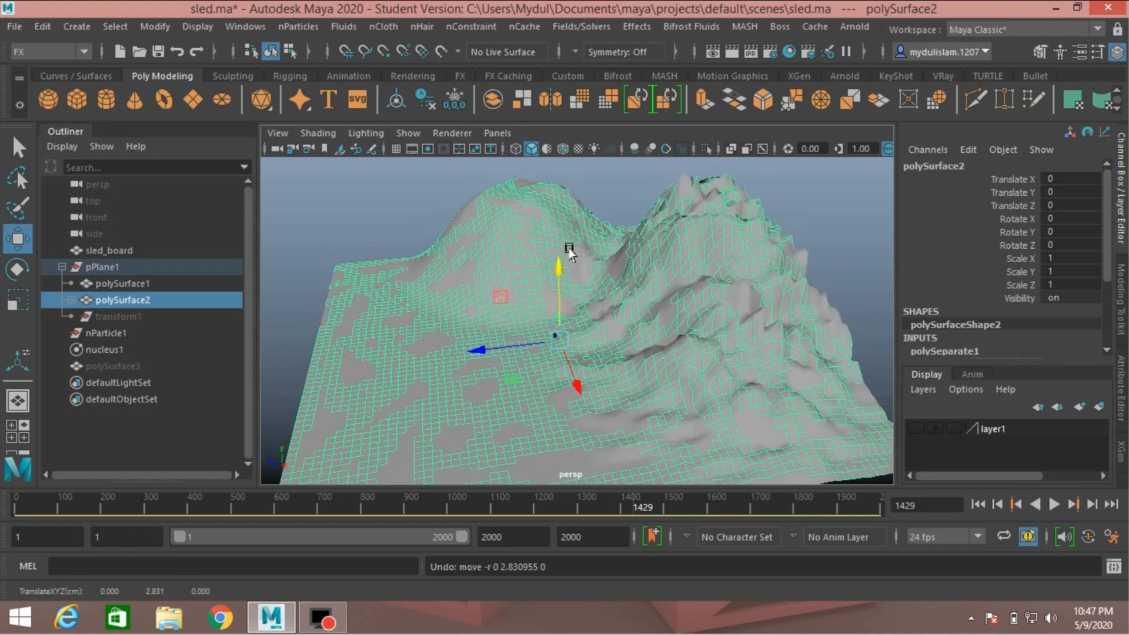
key(h)
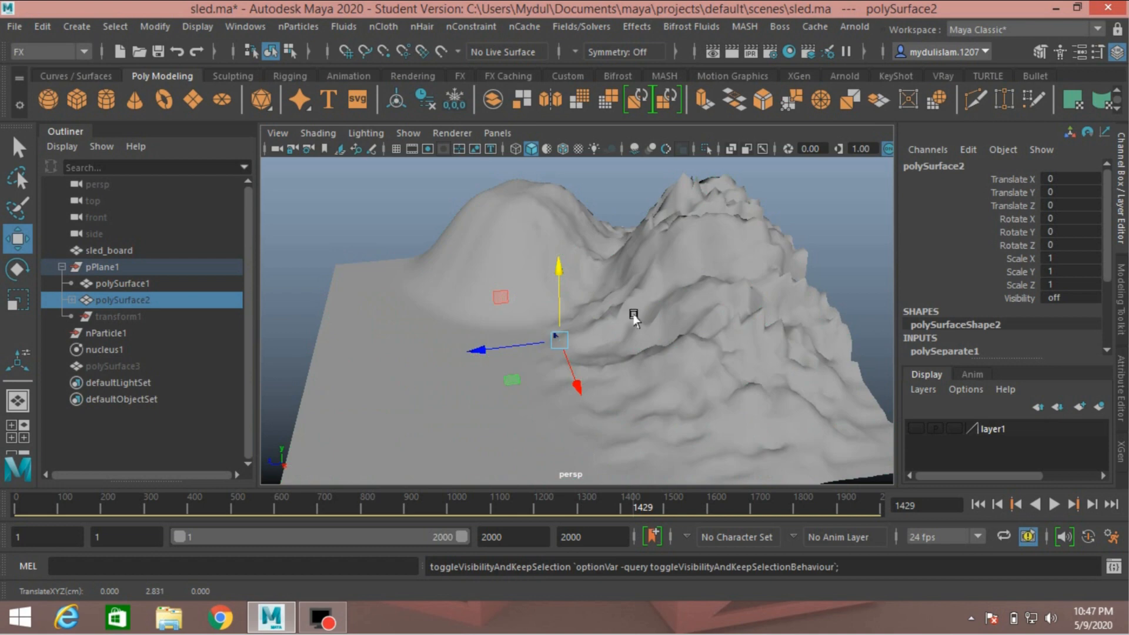
Select the polySurface1 terrain, switch to the Modeling menu set, and make the surface paintable for Paint Effects.
click(634, 316)
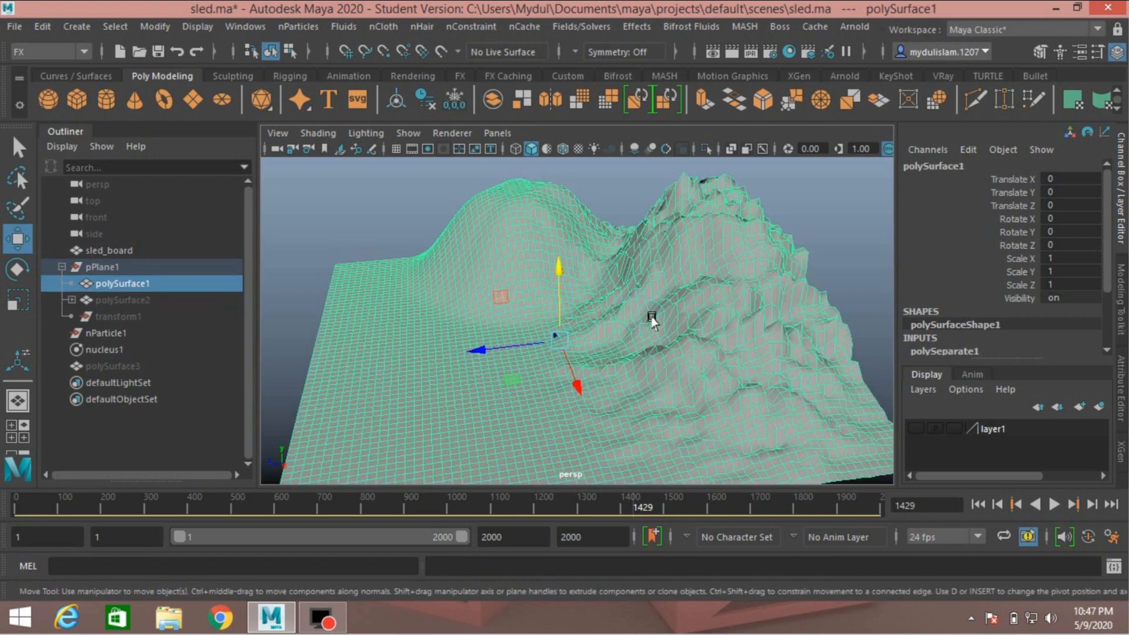
click(86, 52)
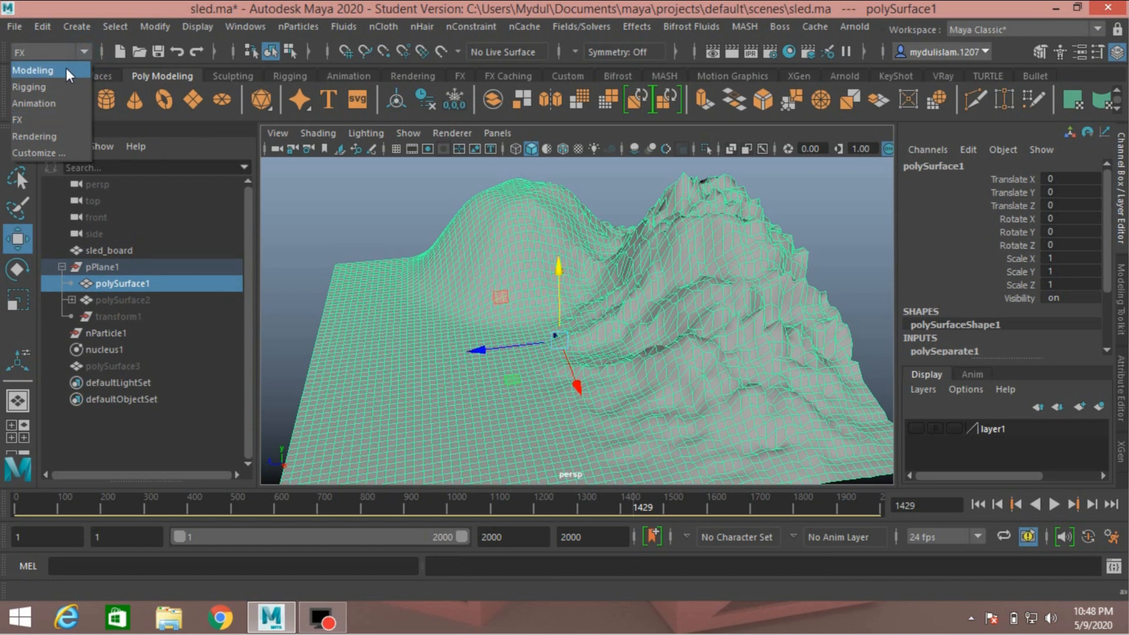
click(66, 69)
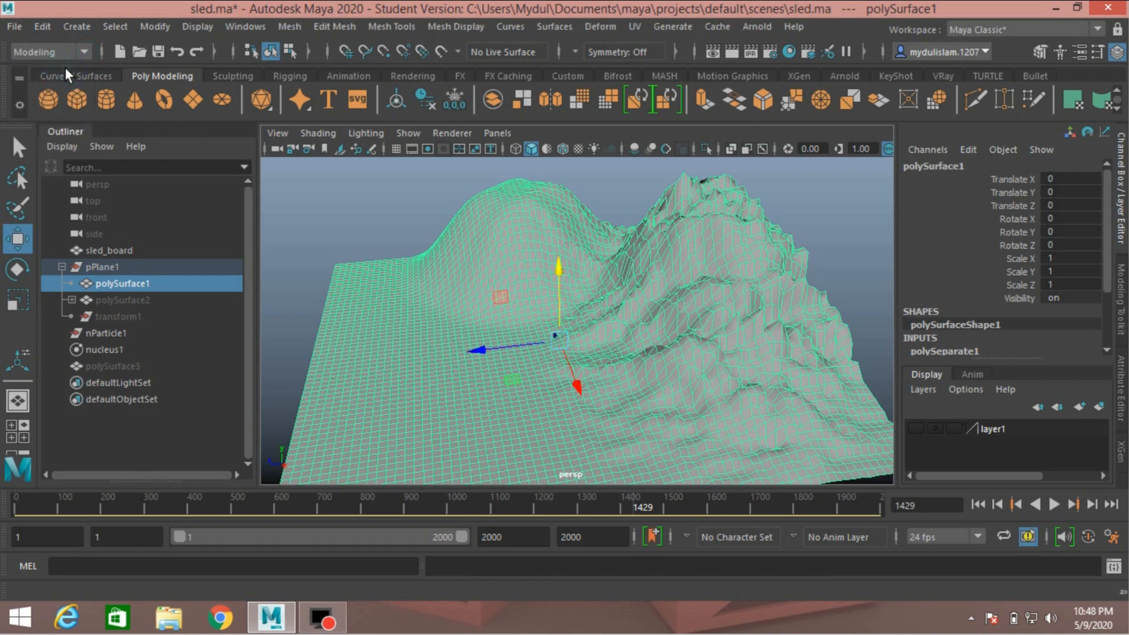
click(667, 29)
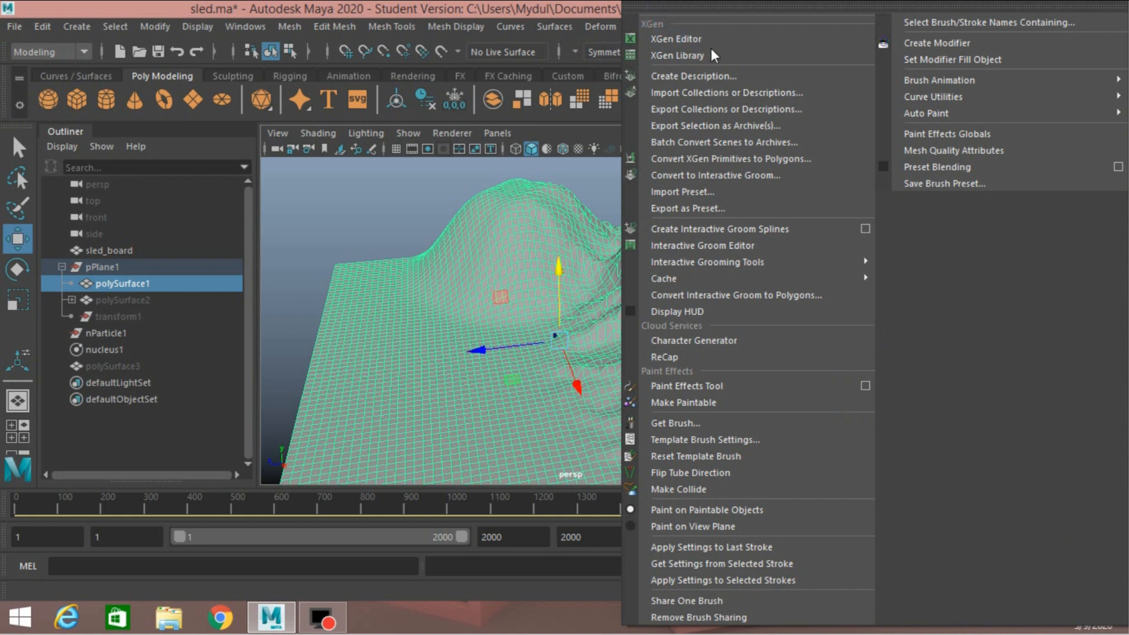
click(672, 400)
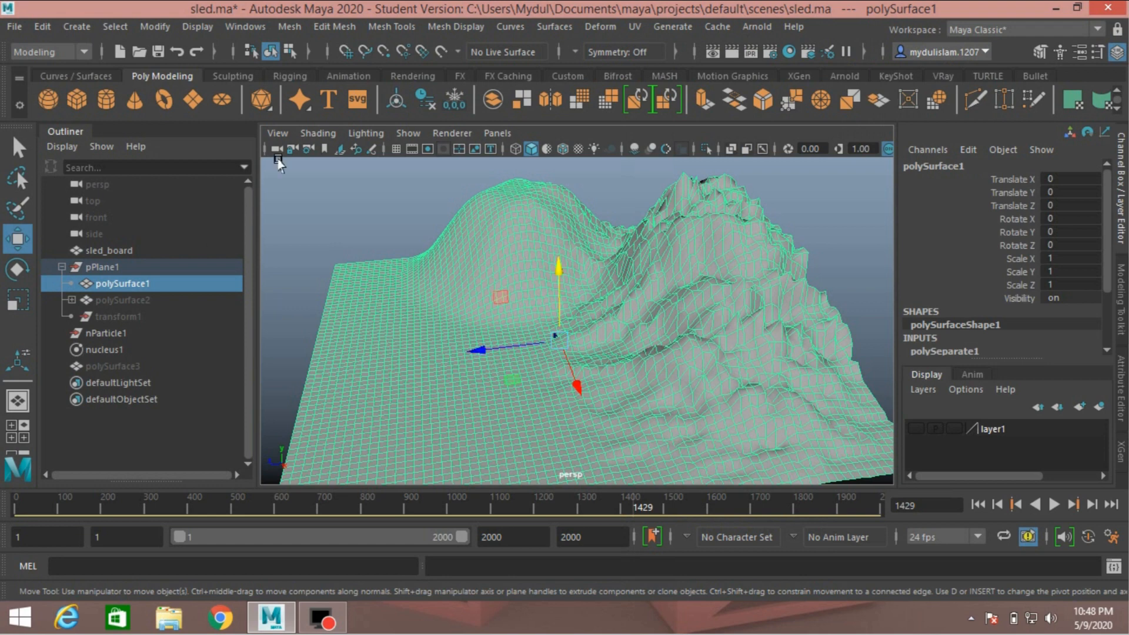
Open the Paint Effects brush library and go to its Trees examples folder.
click(663, 25)
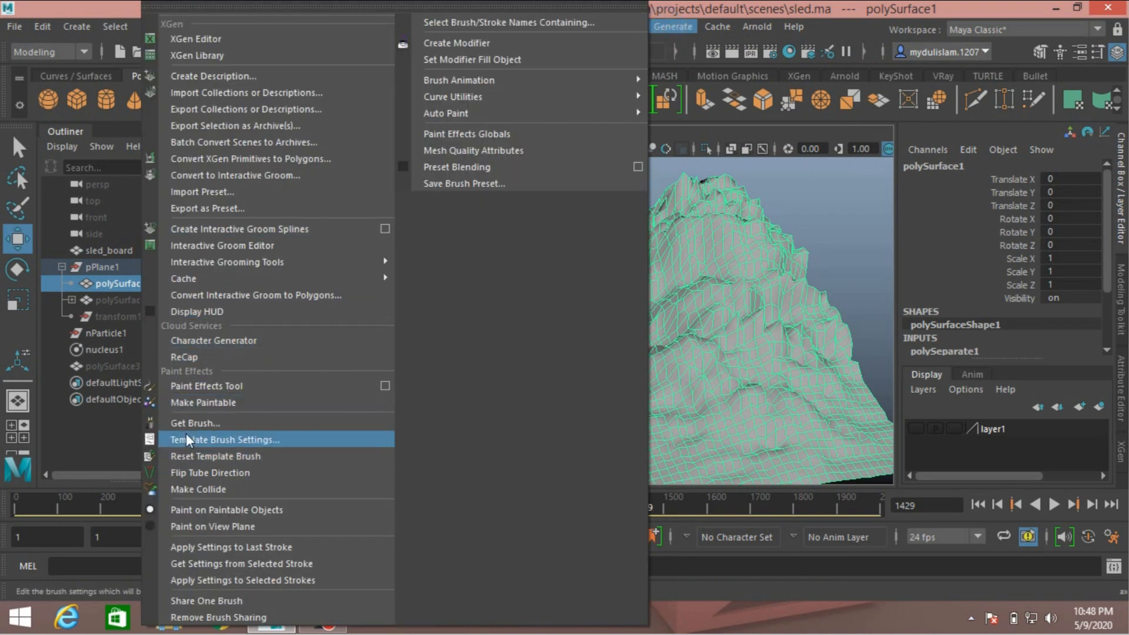
click(212, 423)
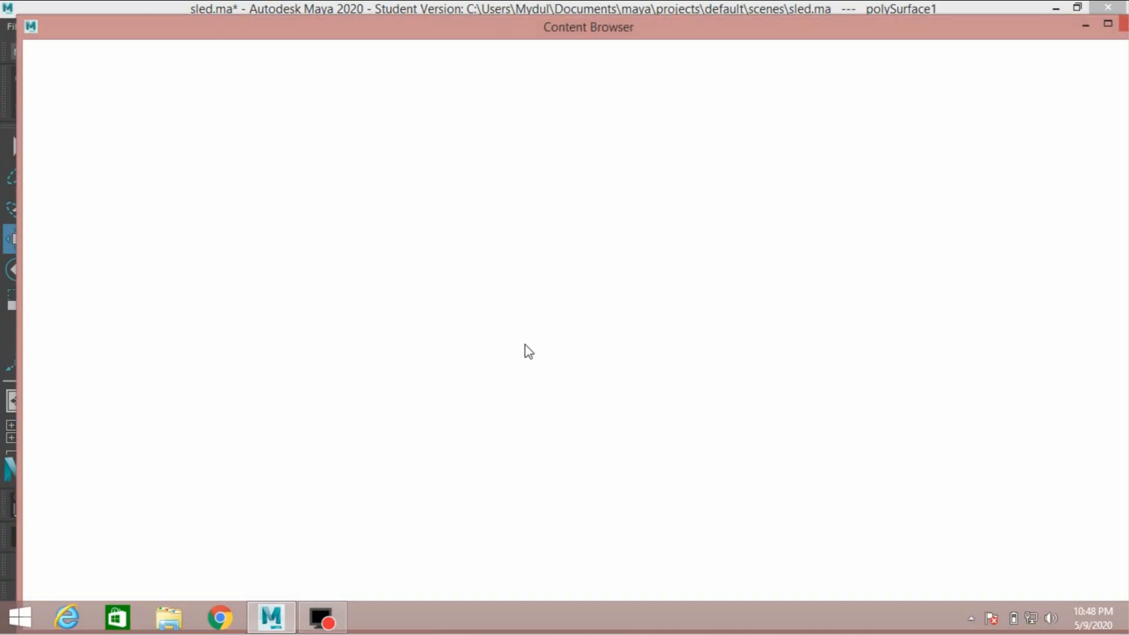
scroll(142, 541, down, 2)
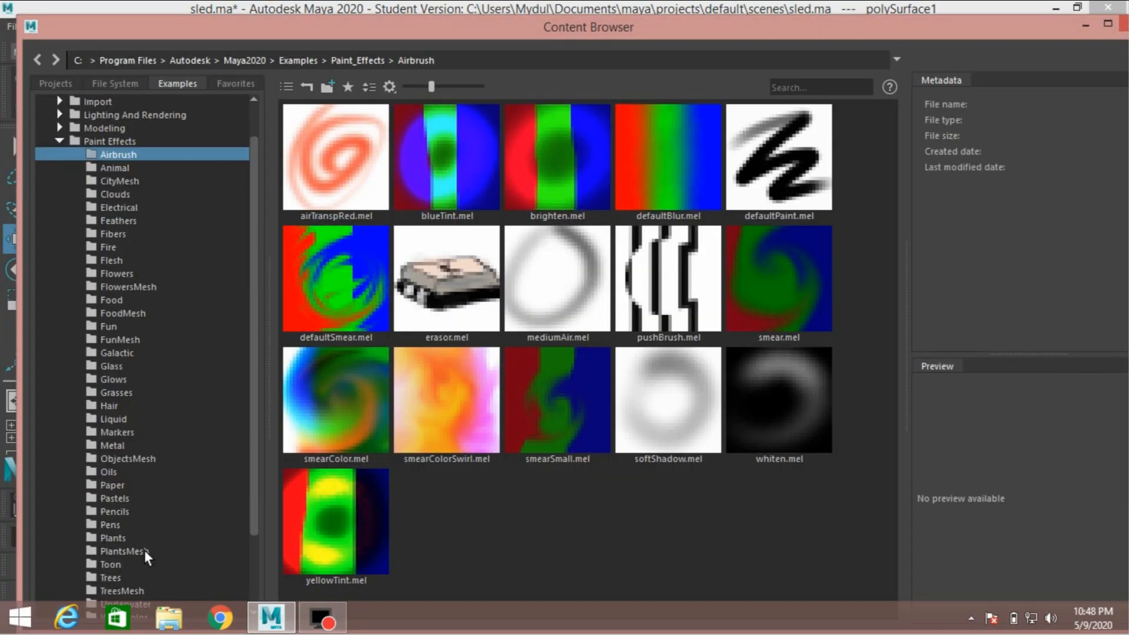
click(108, 537)
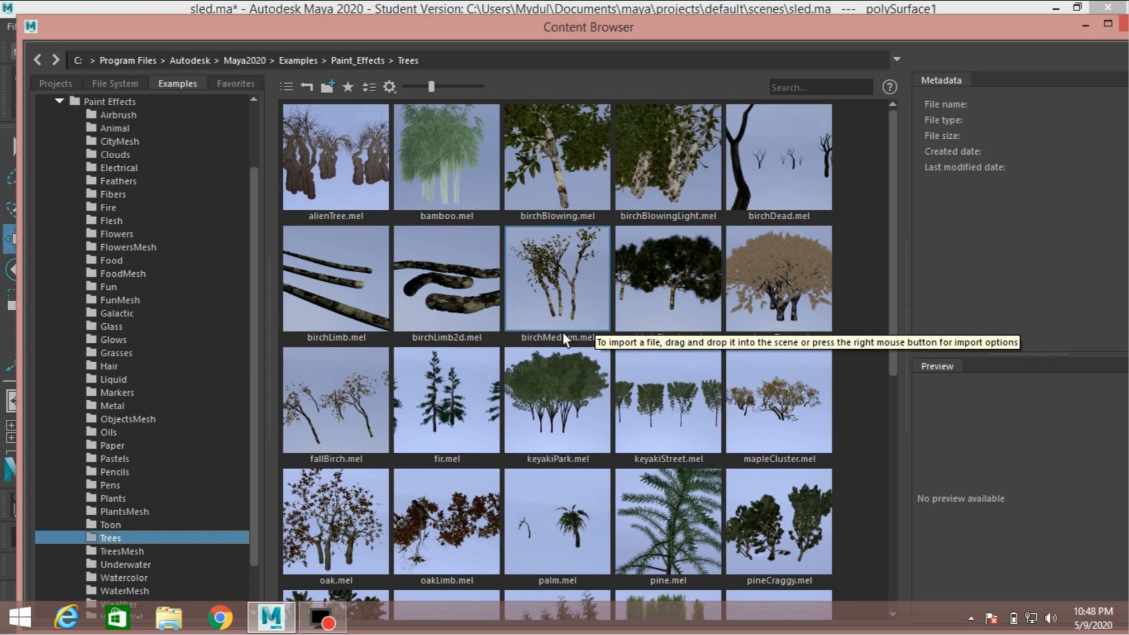
Look through the tree brushes, choose pine.mel as the Paint Effects brush, and minimize the Content Browser.
scroll(562, 332, down, 3)
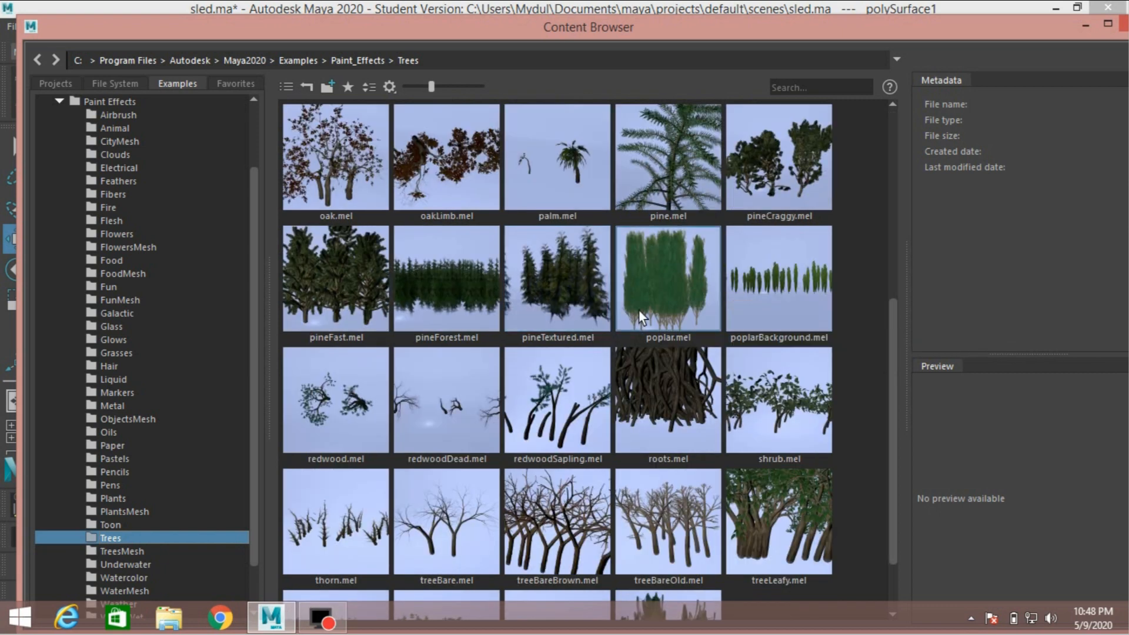
scroll(639, 309, up, 3)
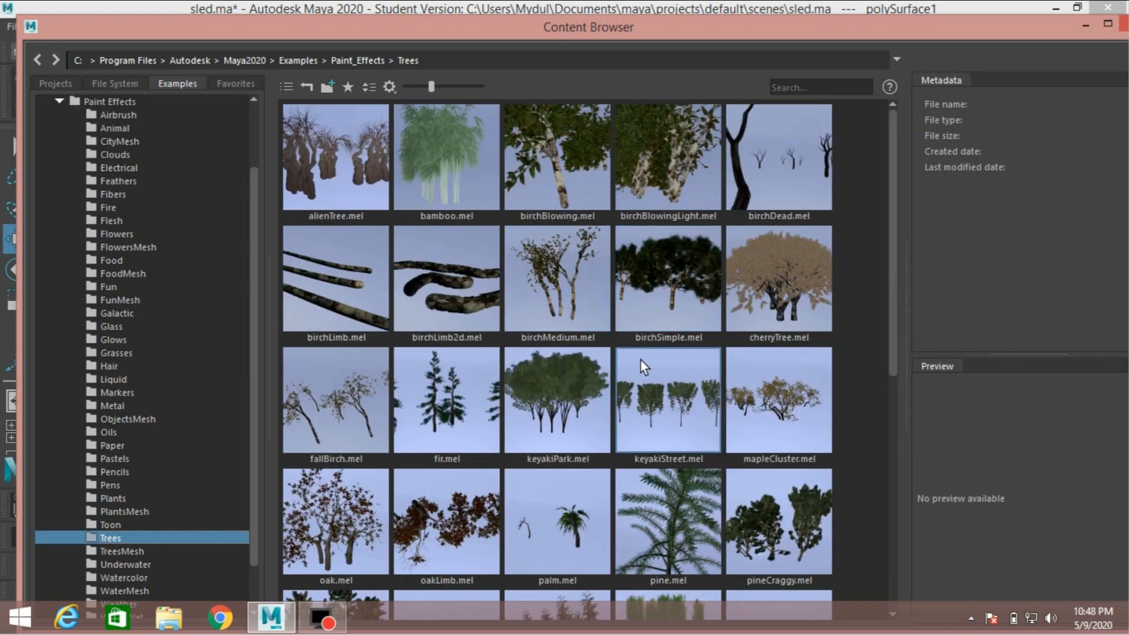
scroll(640, 361, down, 3)
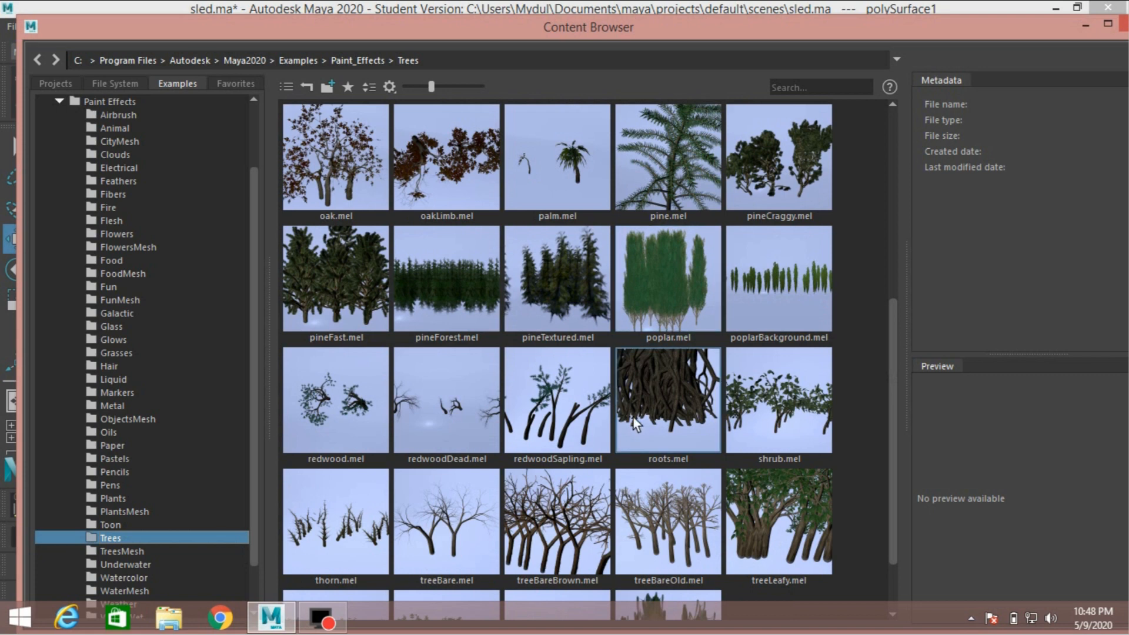
scroll(635, 422, down, 1)
scroll(634, 419, up, 4)
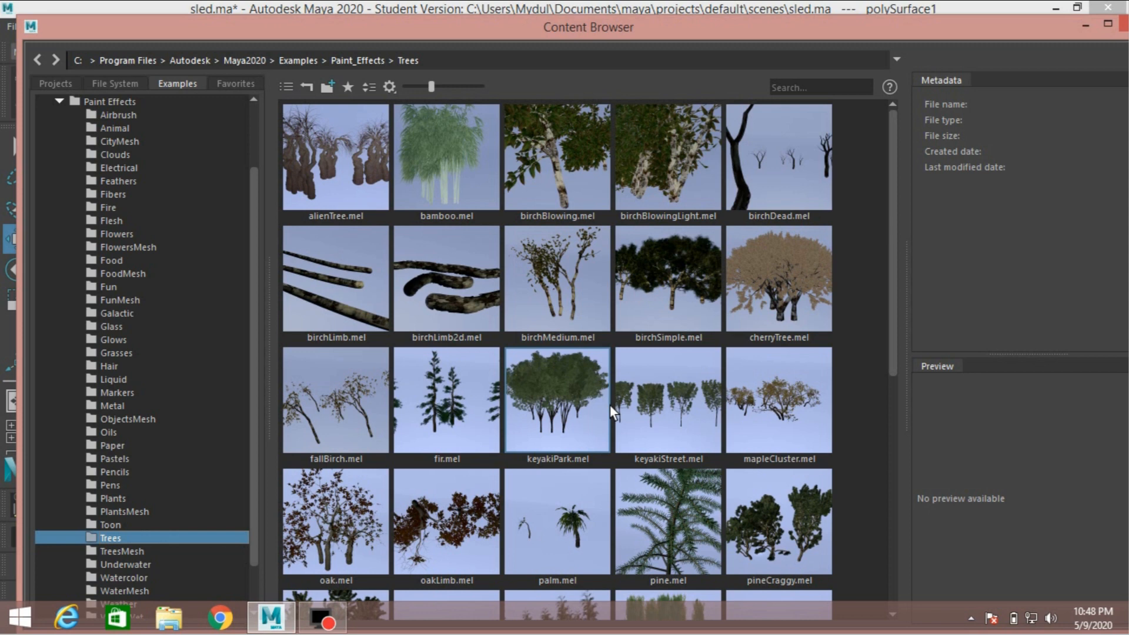
scroll(609, 406, down, 3)
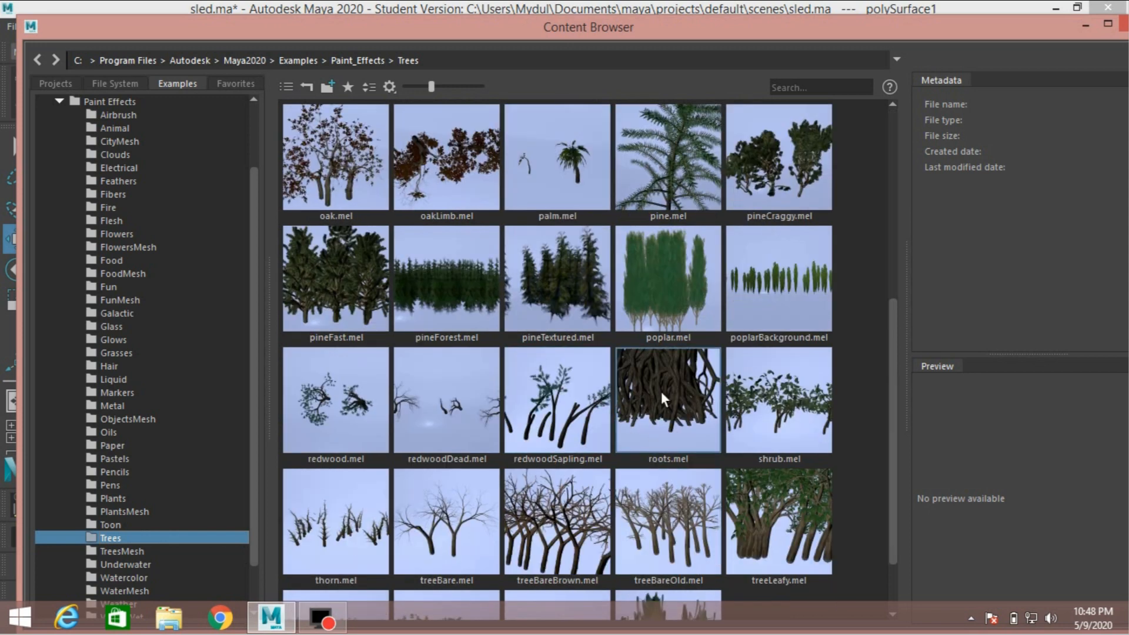
click(657, 177)
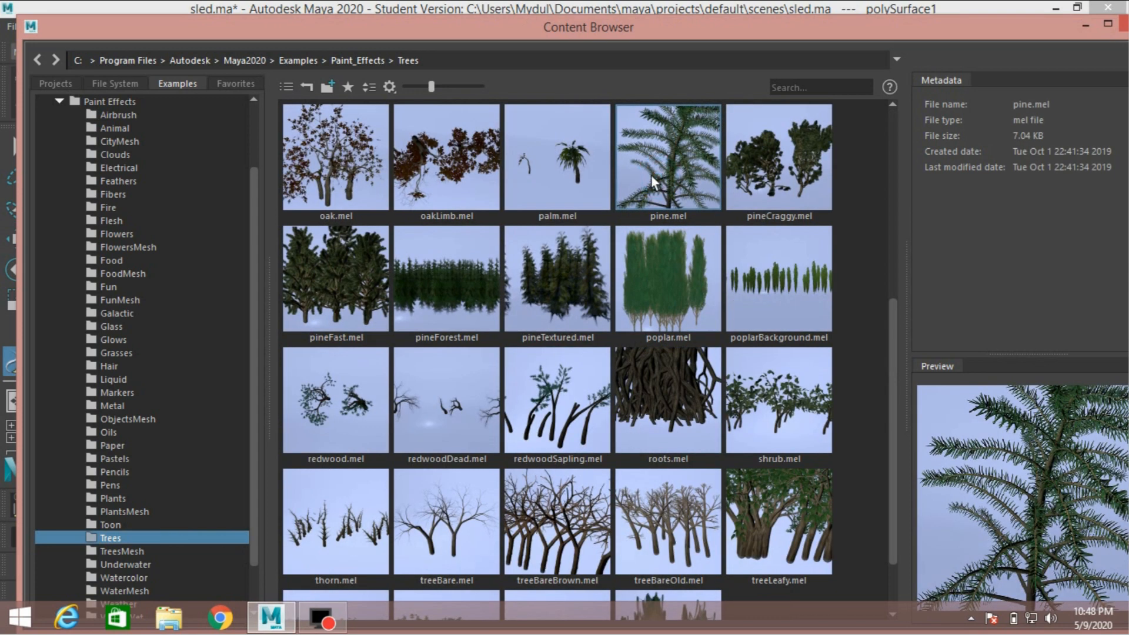
click(1081, 25)
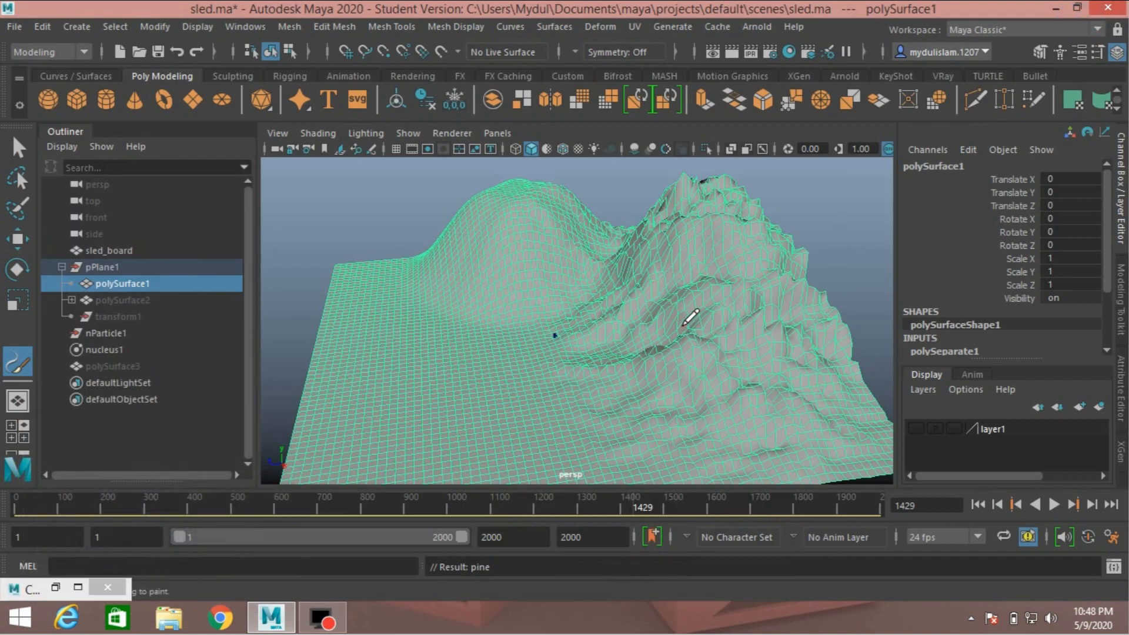
Try painting a pine on the rocky mountain slope, inspect its size up close, and undo the stroke.
scroll(690, 317, down, 3)
click(683, 338)
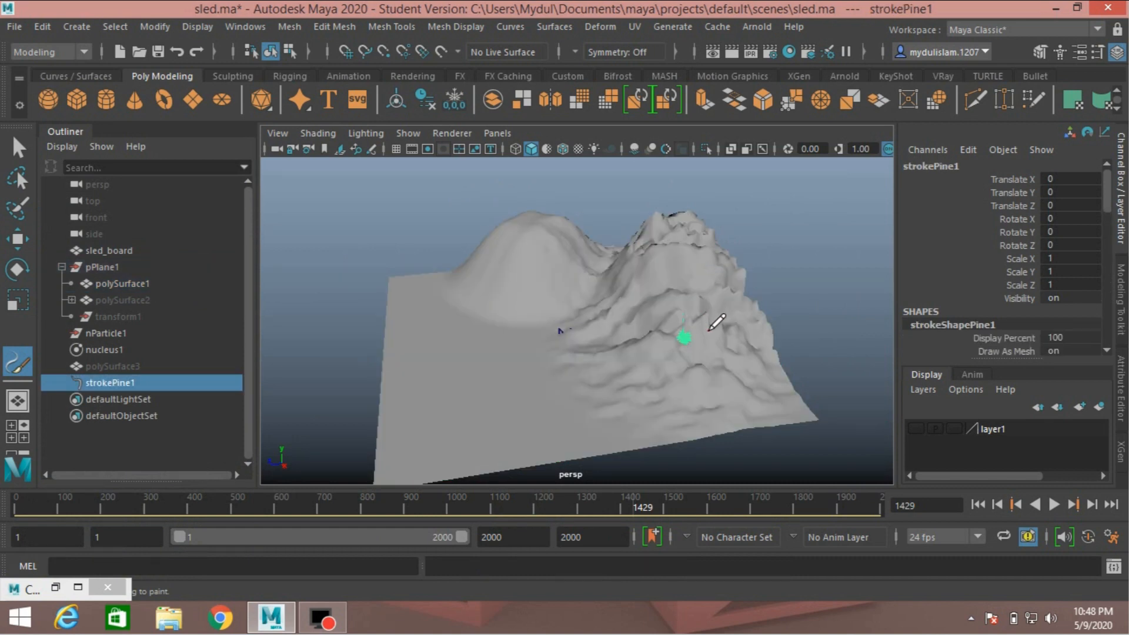
mouse_move(710, 329)
alt+mouse_down()
mouse_move(693, 334)
mouse_move(612, 295)
mouse_move(637, 302)
alt+mouse_up()
scroll(641, 308, up, 4)
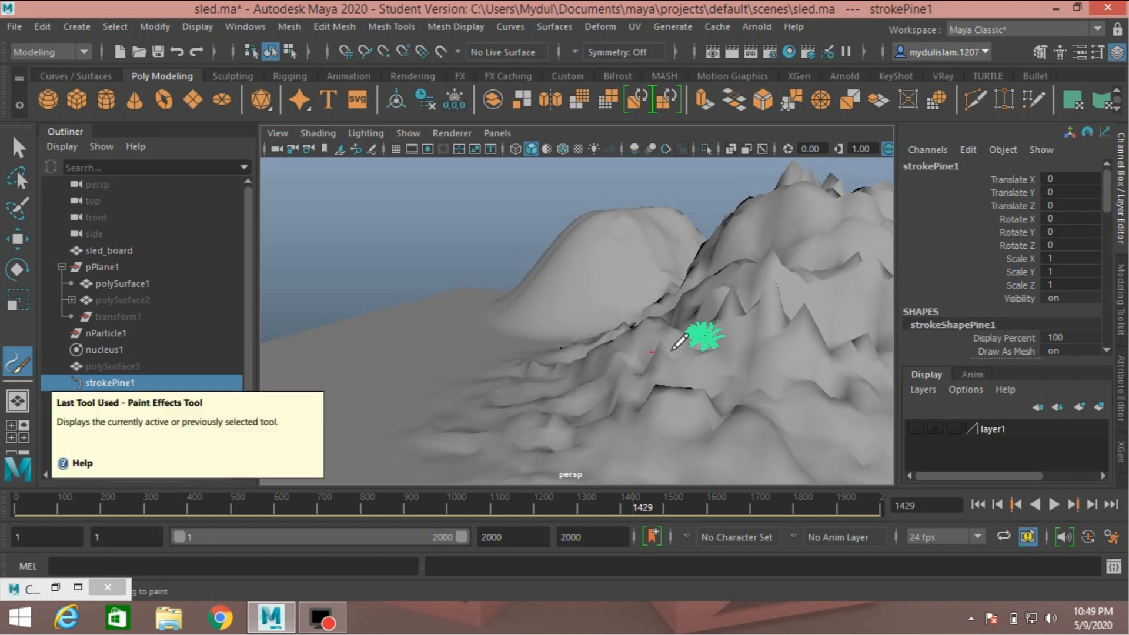
alt+drag(664, 338, 691, 360)
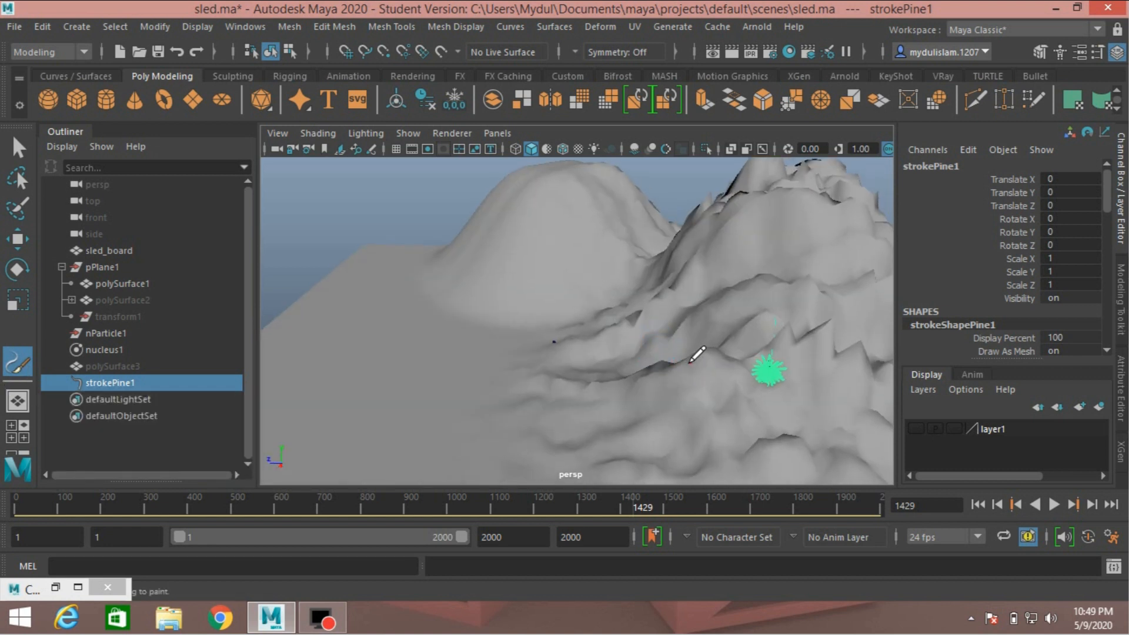
key(ctrl+z)
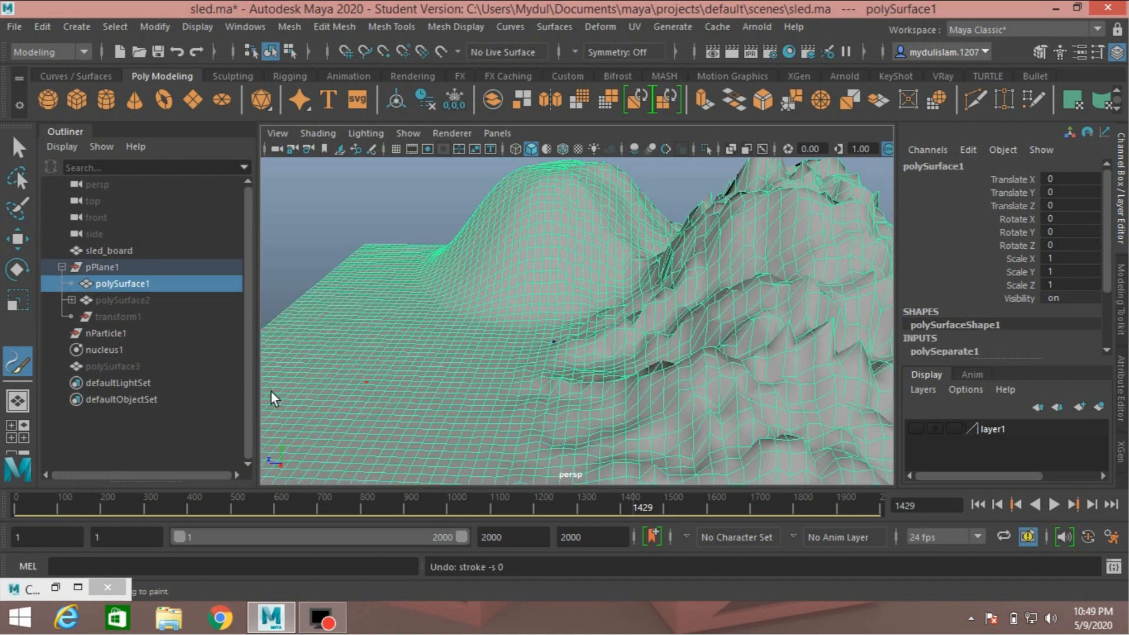
Open and close the Paint Effects tool settings, and enlarge the brush radius over the rocky slope.
double_click(16, 365)
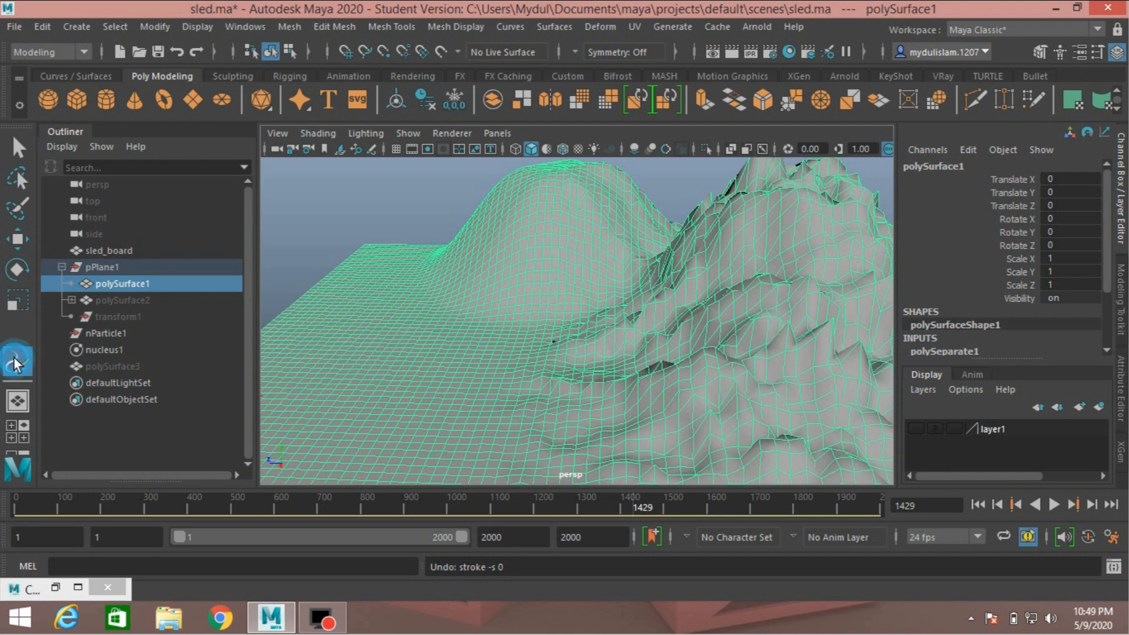
click(580, 9)
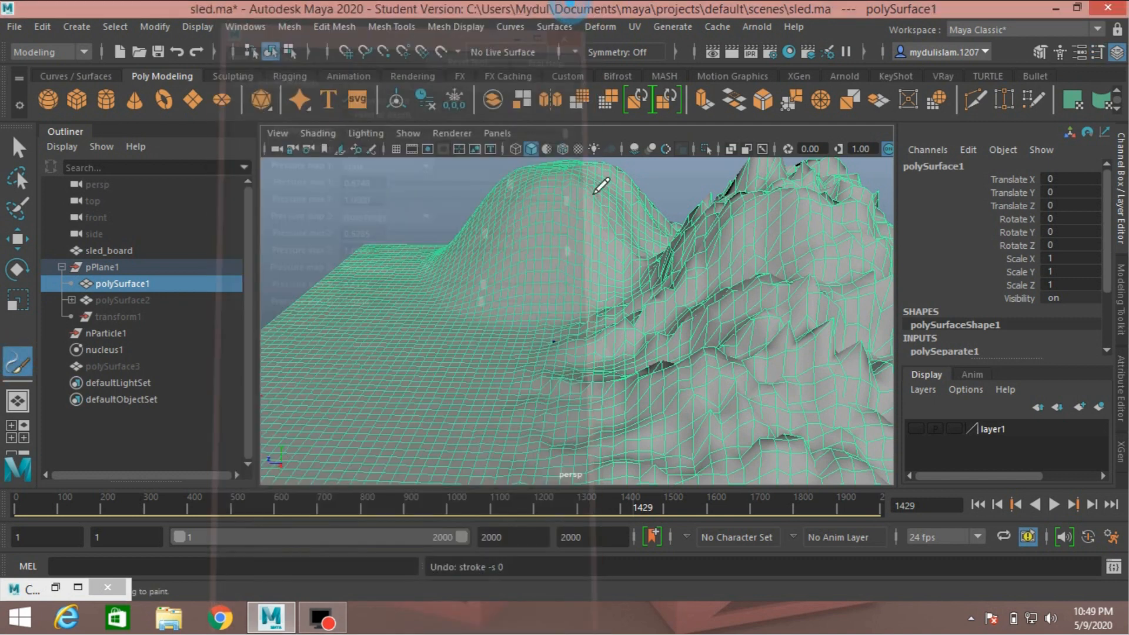
key(b)
drag(597, 287, 683, 362)
scroll(682, 362, down, 6)
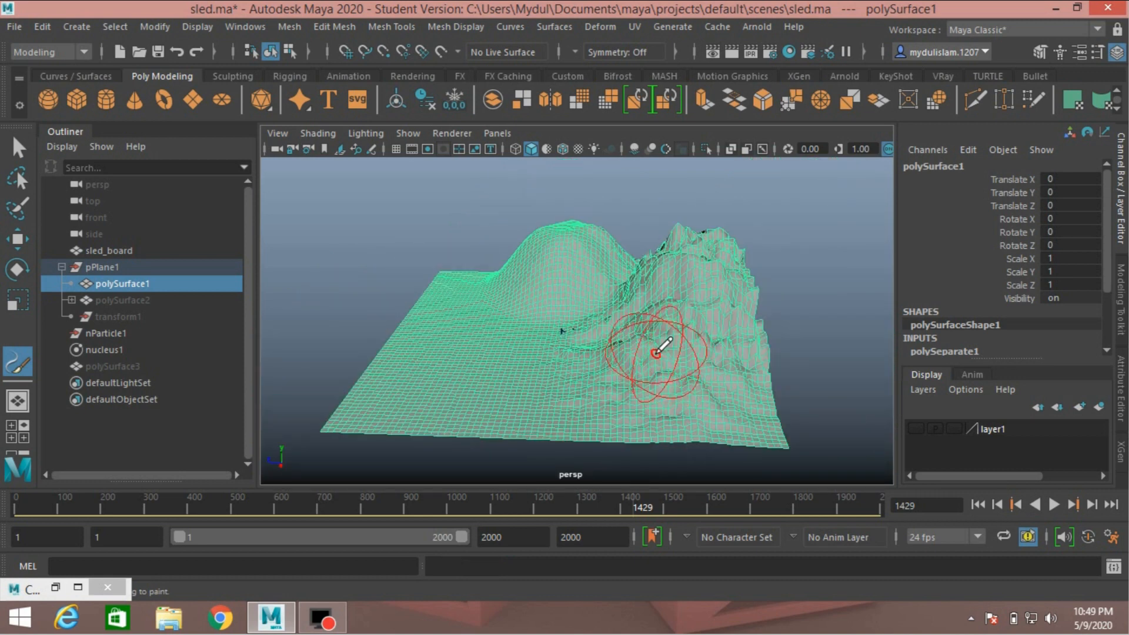
scroll(657, 353, up, 4)
scroll(659, 356, up, 4)
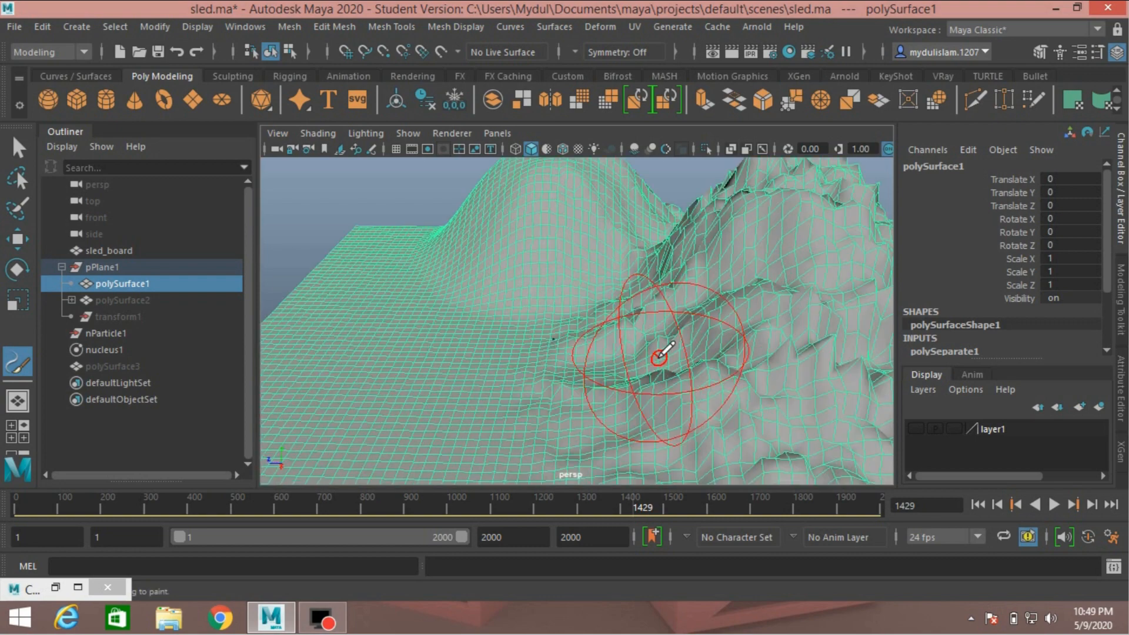
Try painting a single pine on the slope with the enlarged brush, and undo the stroke.
click(743, 390)
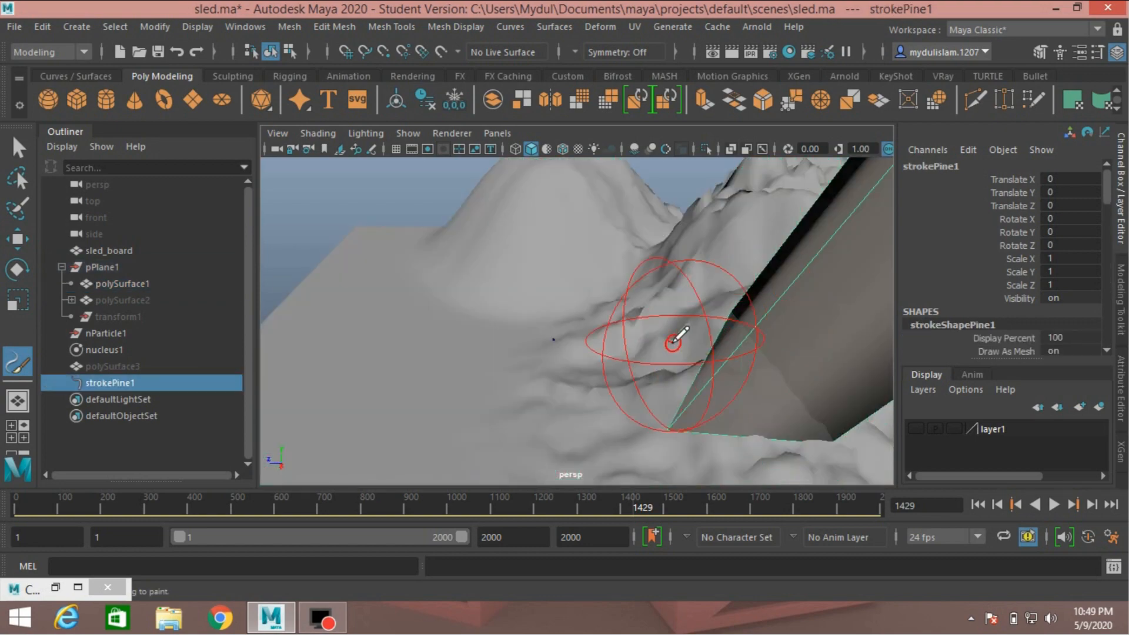
scroll(680, 334, down, 8)
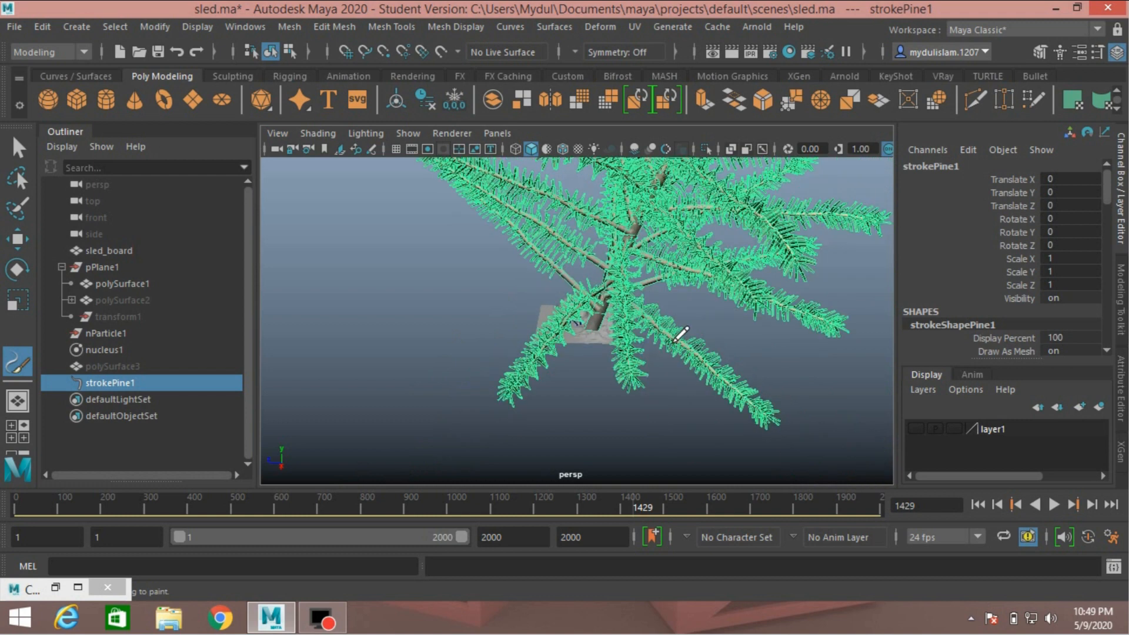
key(ctrl+z)
Shrink the pine brush radius over the rocky slope.
scroll(680, 334, up, 8)
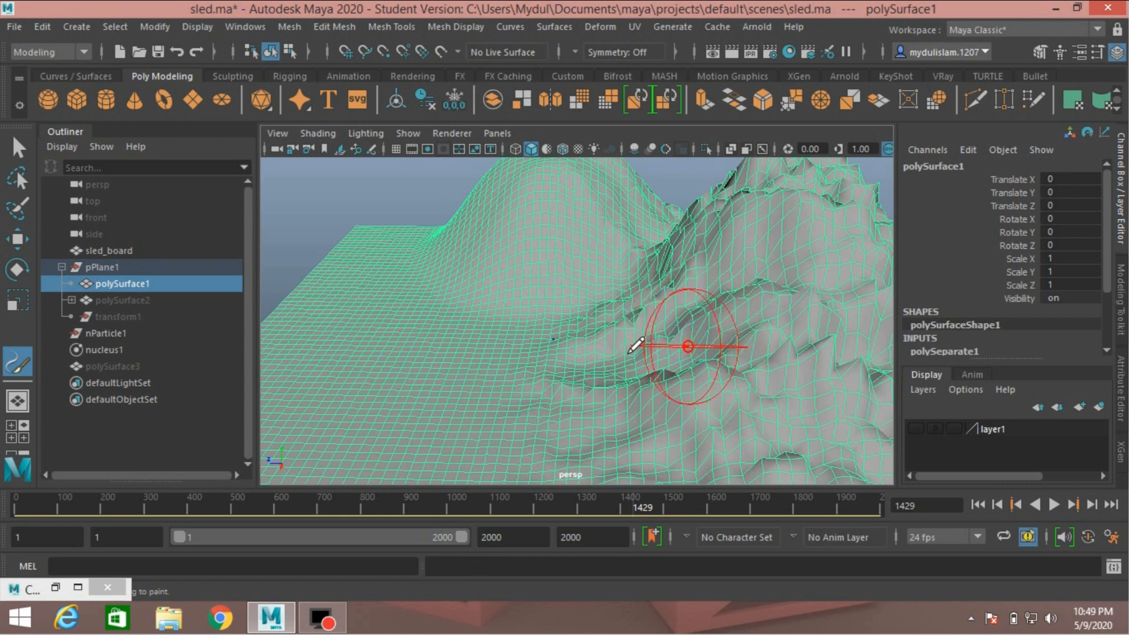
drag(634, 348, 616, 354)
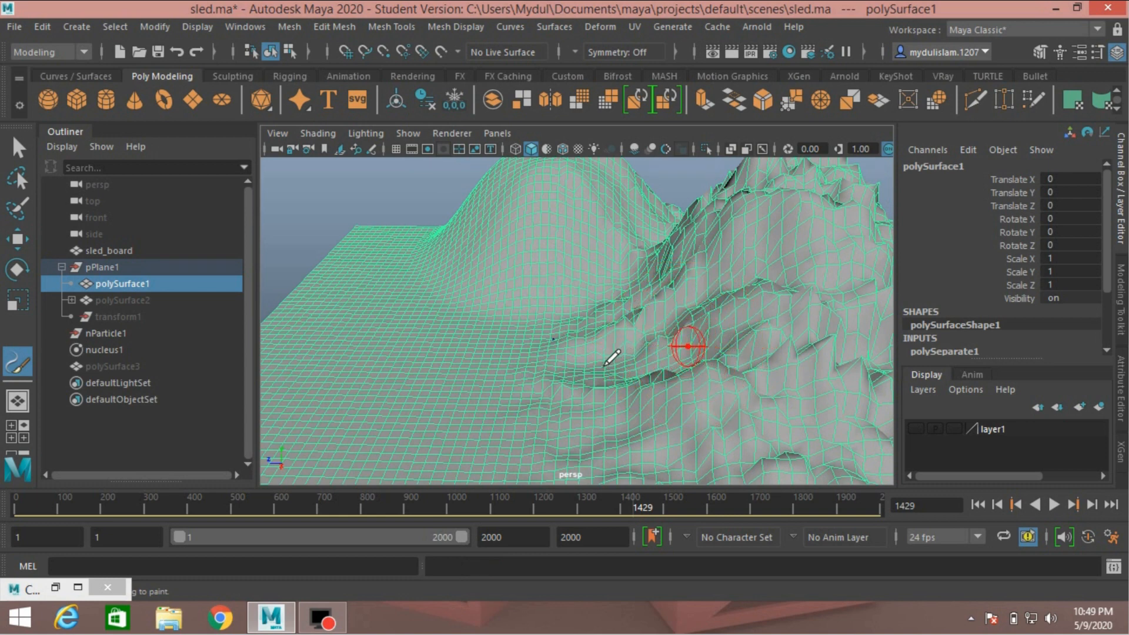
Try a short pine stroke on the lower rocky slope with the smaller brush, and undo it.
scroll(712, 391, down, 5)
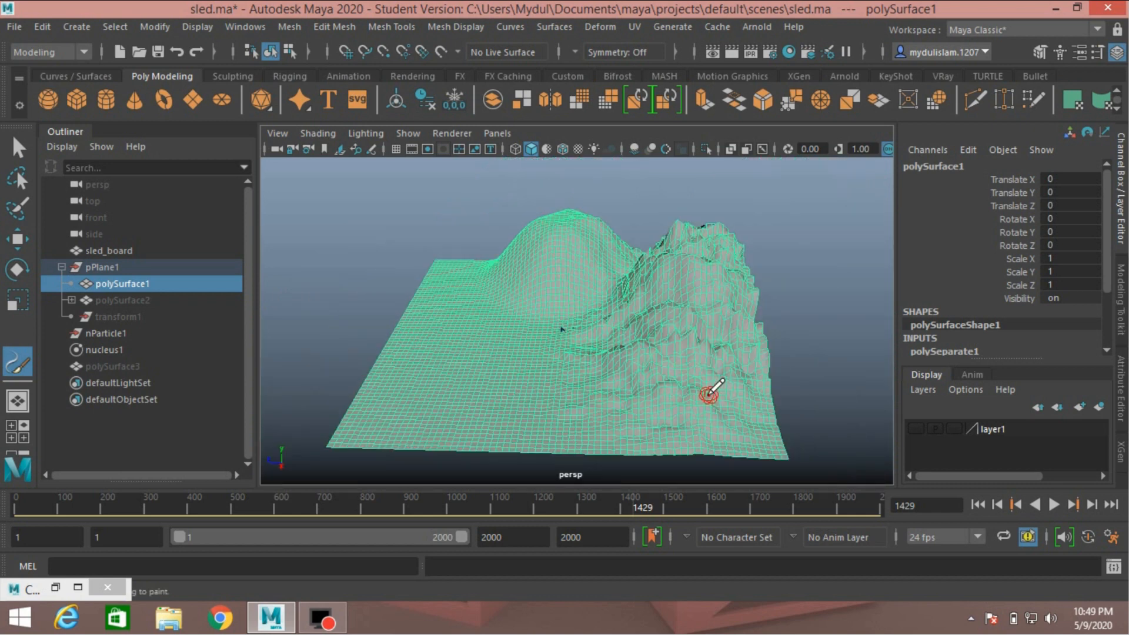
drag(709, 395, 699, 358)
scroll(697, 359, down, 7)
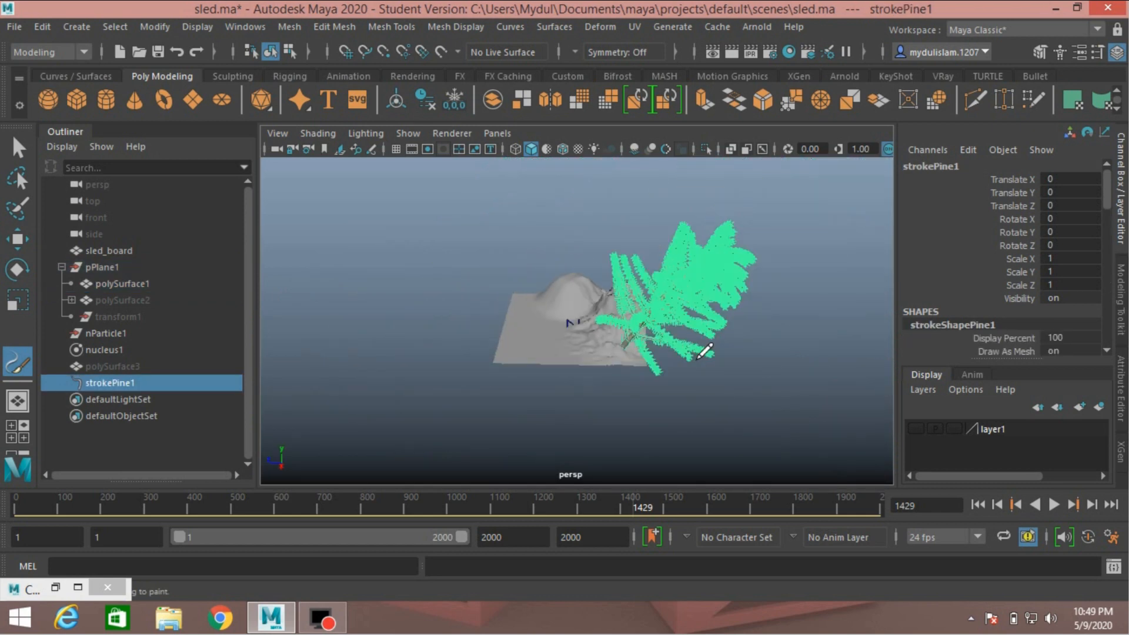
key(ctrl+z)
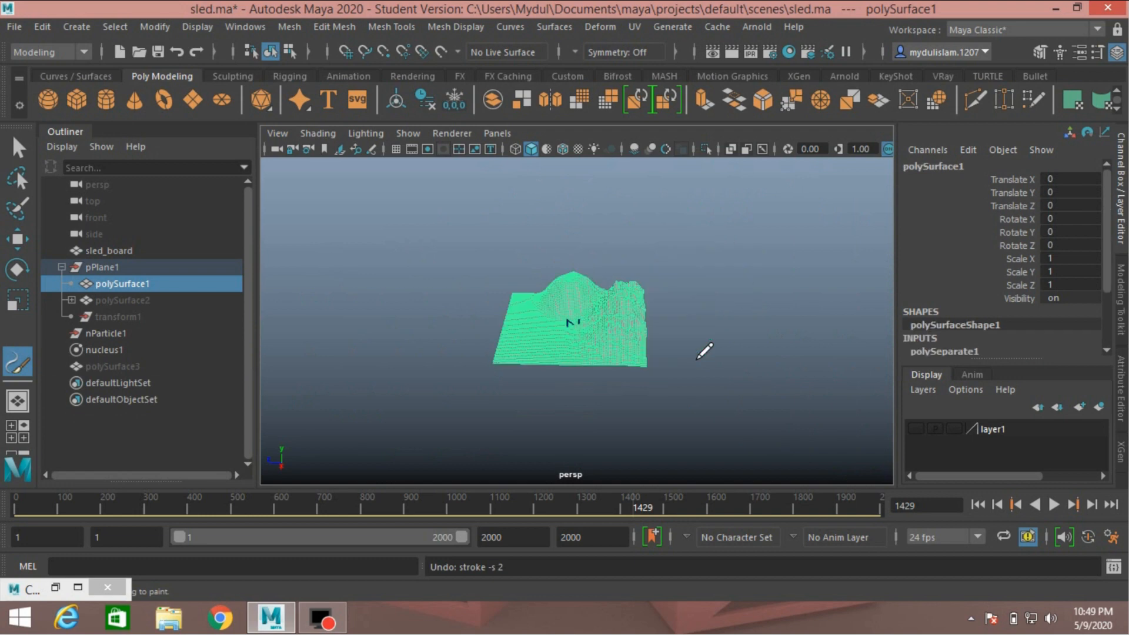
Try painting a single pine on the lower rocky slope, and undo the stroke.
scroll(646, 361, up, 8)
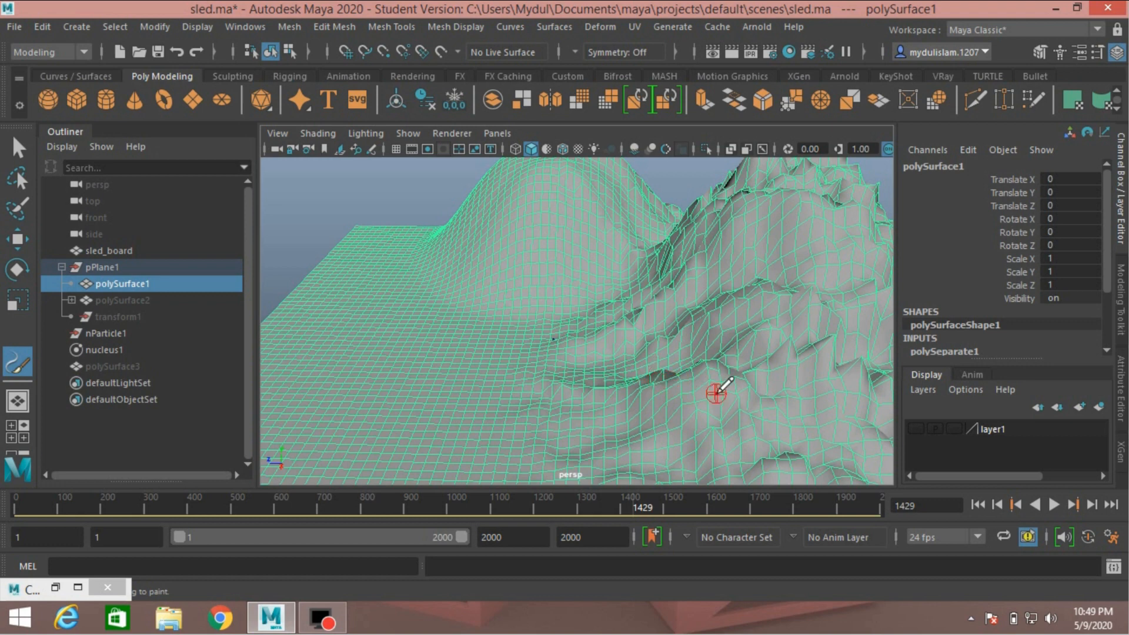
scroll(710, 389, down, 5)
click(711, 415)
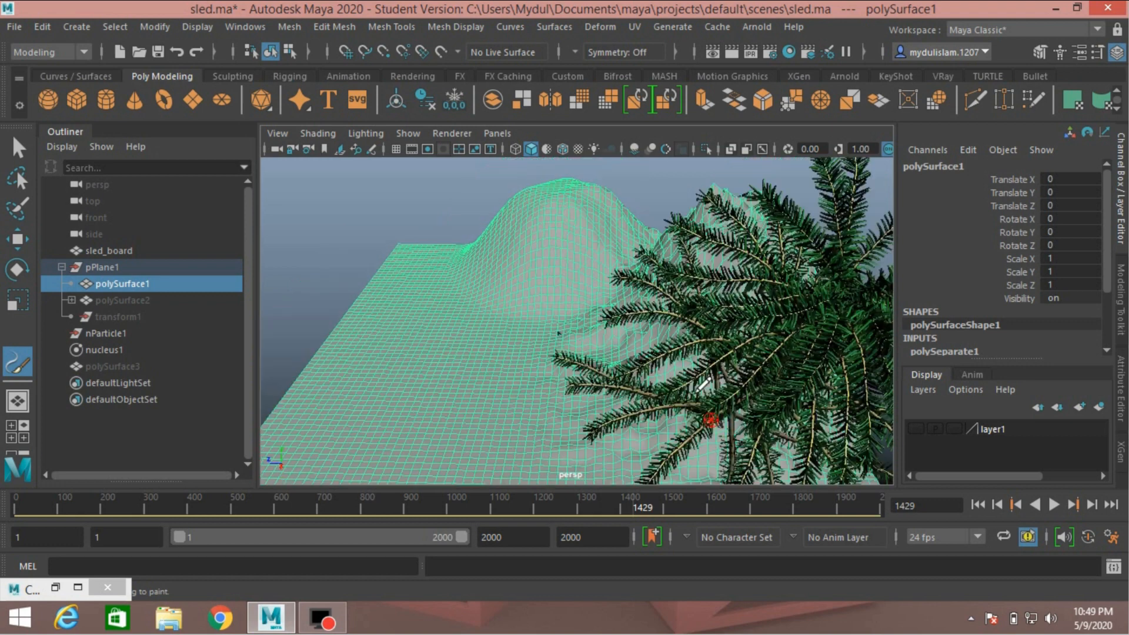
scroll(679, 379, down, 8)
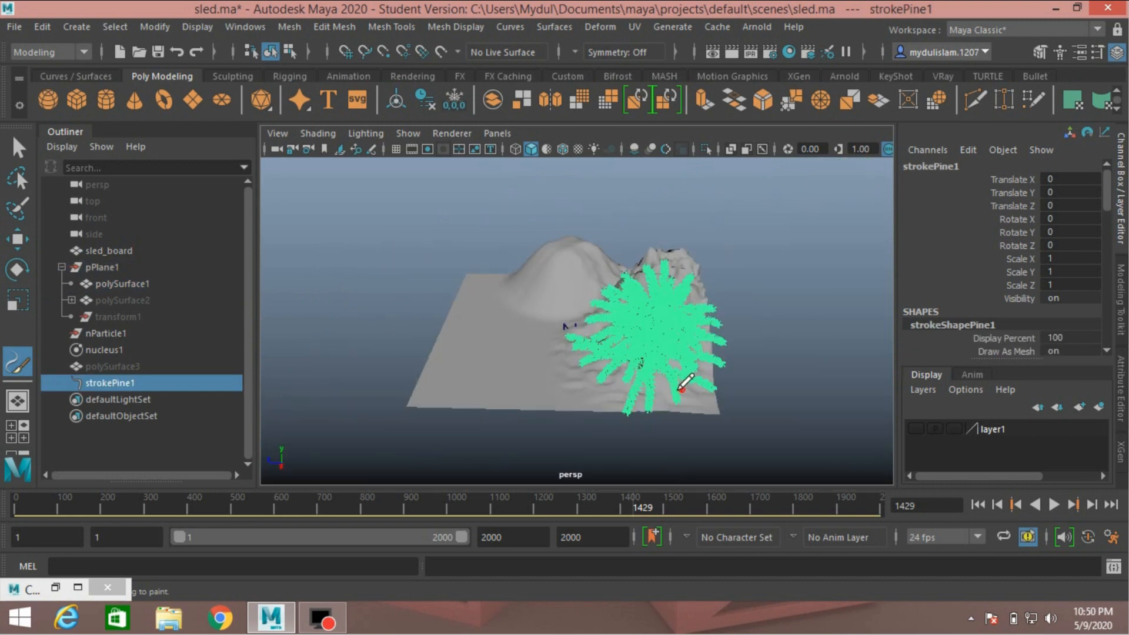
mouse_move(682, 385)
alt+mouse_down()
mouse_move(672, 376)
mouse_move(743, 368)
mouse_move(764, 386)
mouse_move(511, 385)
mouse_move(620, 370)
mouse_move(693, 383)
alt+mouse_up()
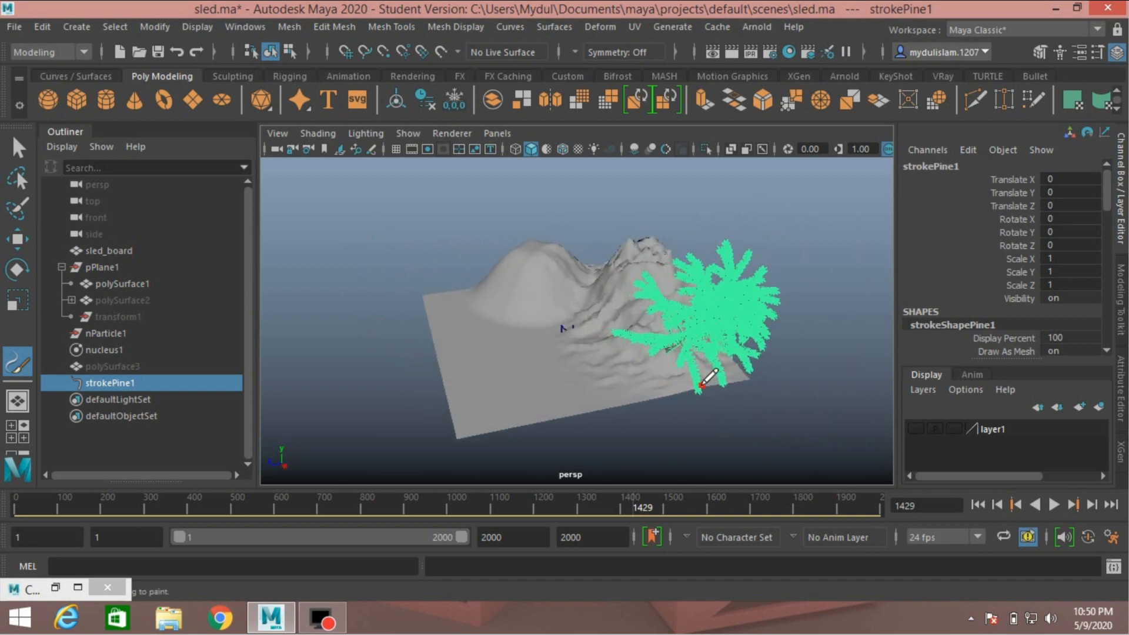
key(ctrl+z)
Try painting a pine on the flat ground and moving it to Translate X -25.219, and undo both the move and the stroke.
scroll(633, 374, up, 4)
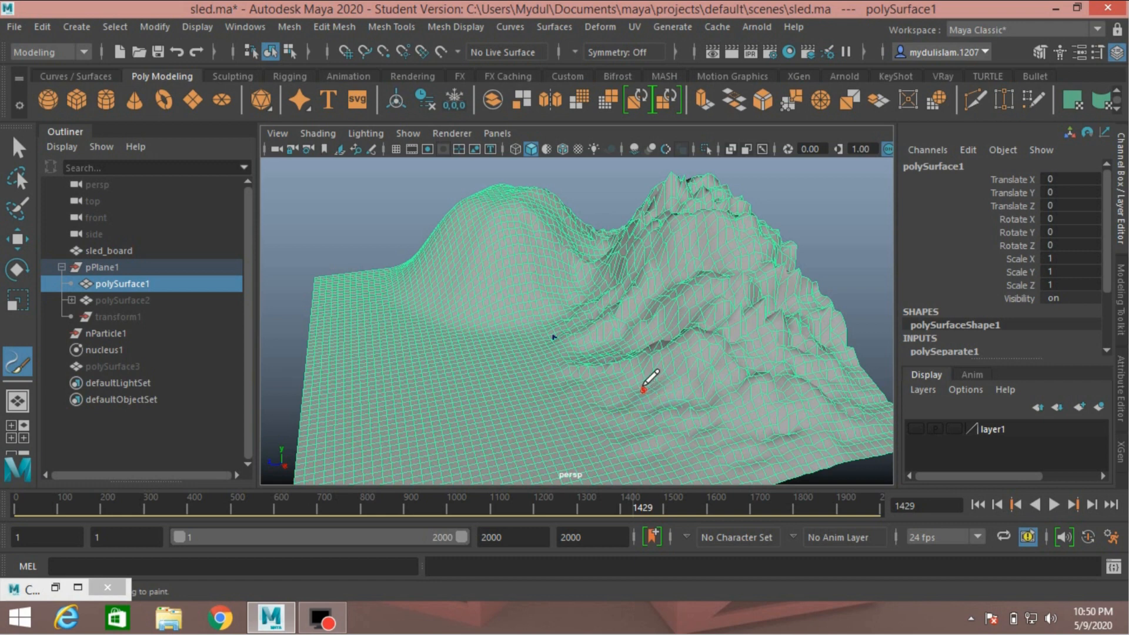
drag(461, 404, 470, 400)
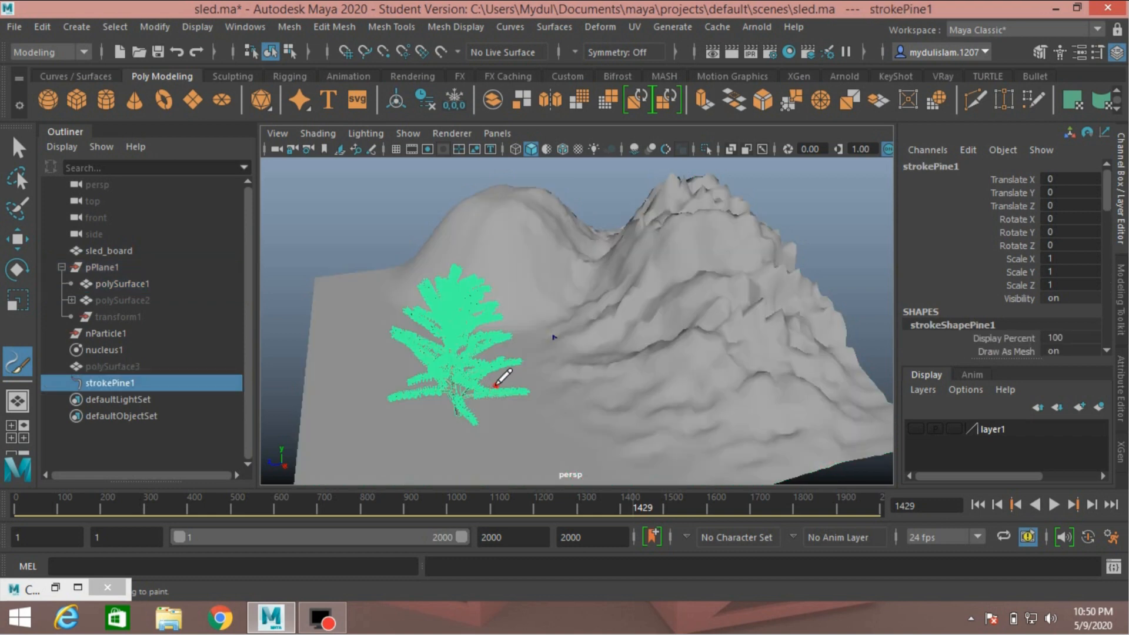
alt+drag(545, 379, 696, 372)
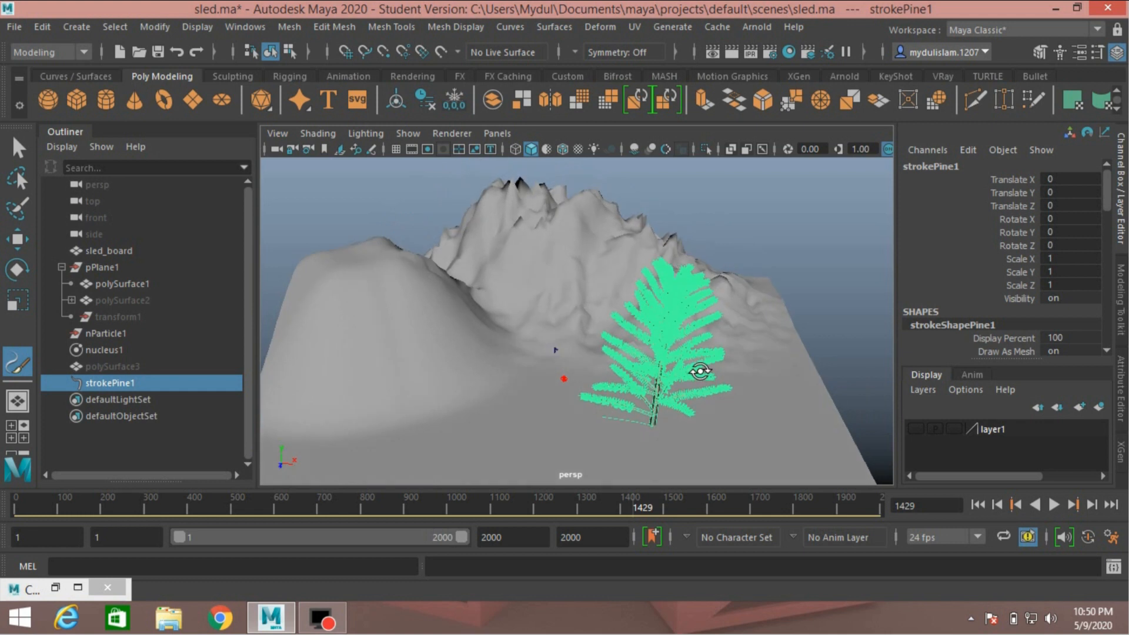
click(17, 240)
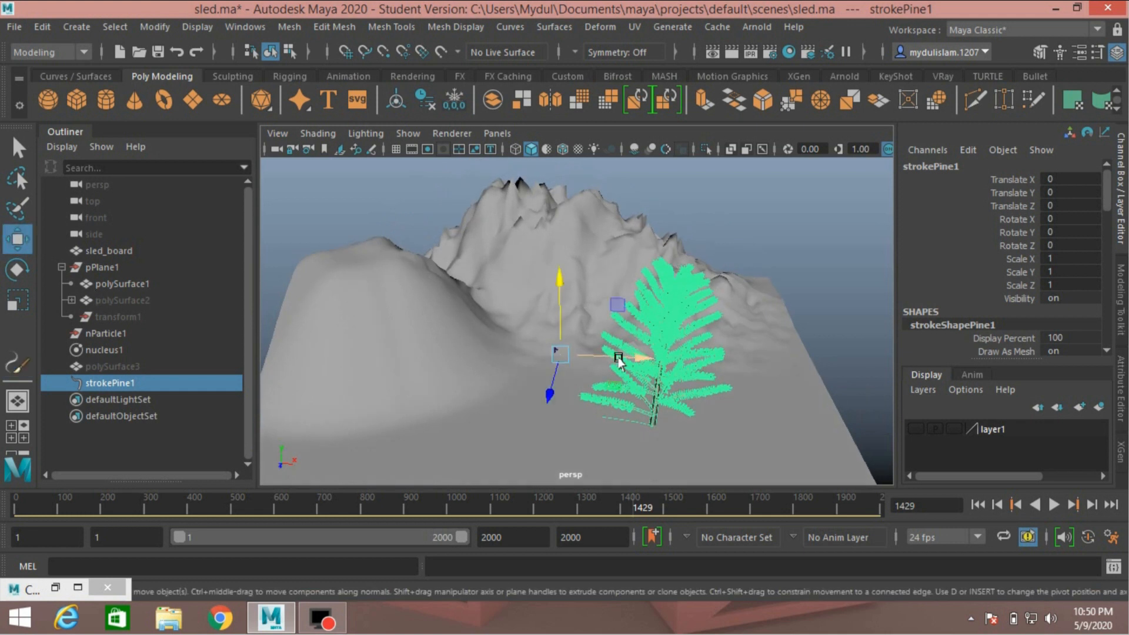
drag(624, 356, 380, 369)
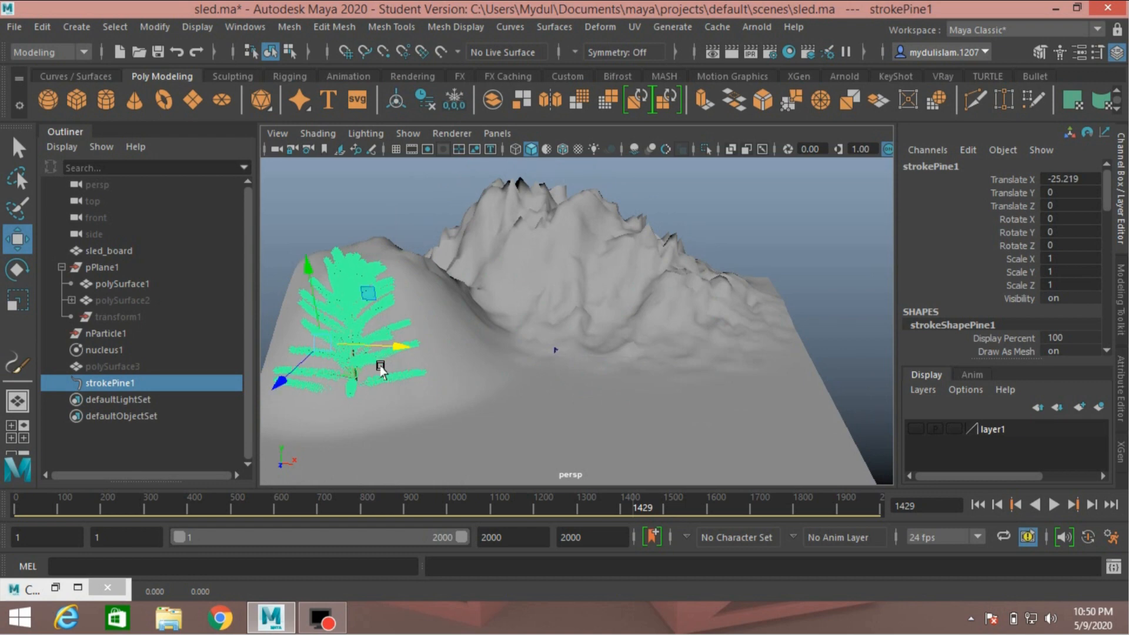
key(ctrl+z)
key(ctrl+z)
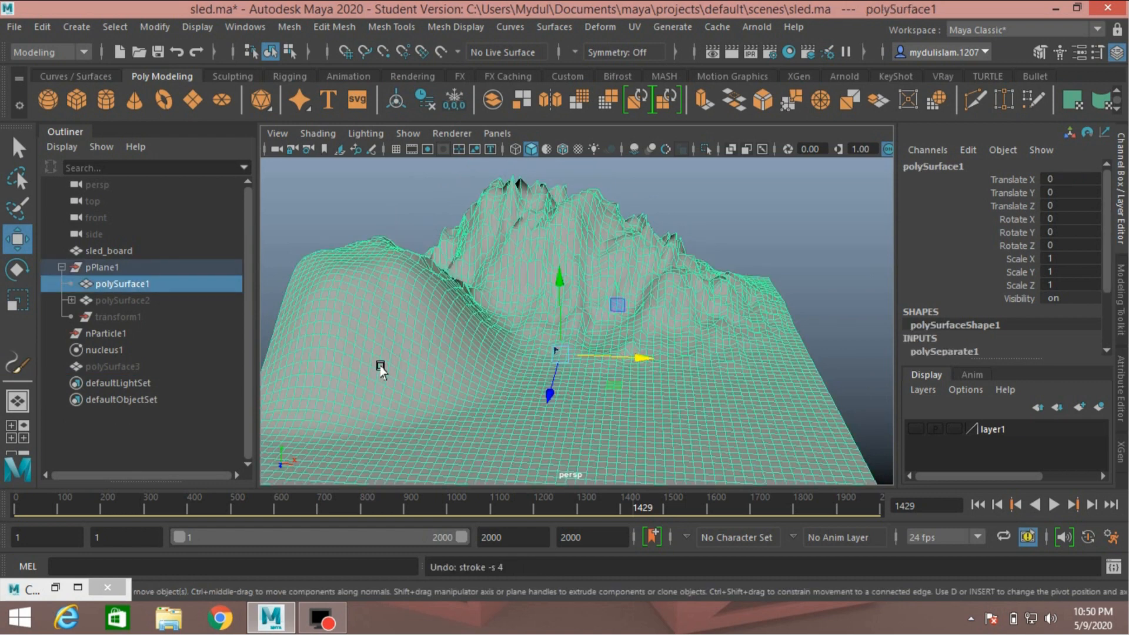
Paint a short pine stroke near the summit of the rocky mountain with the Paint Effects tool.
alt+drag(636, 339, 484, 348)
scroll(594, 311, up, 4)
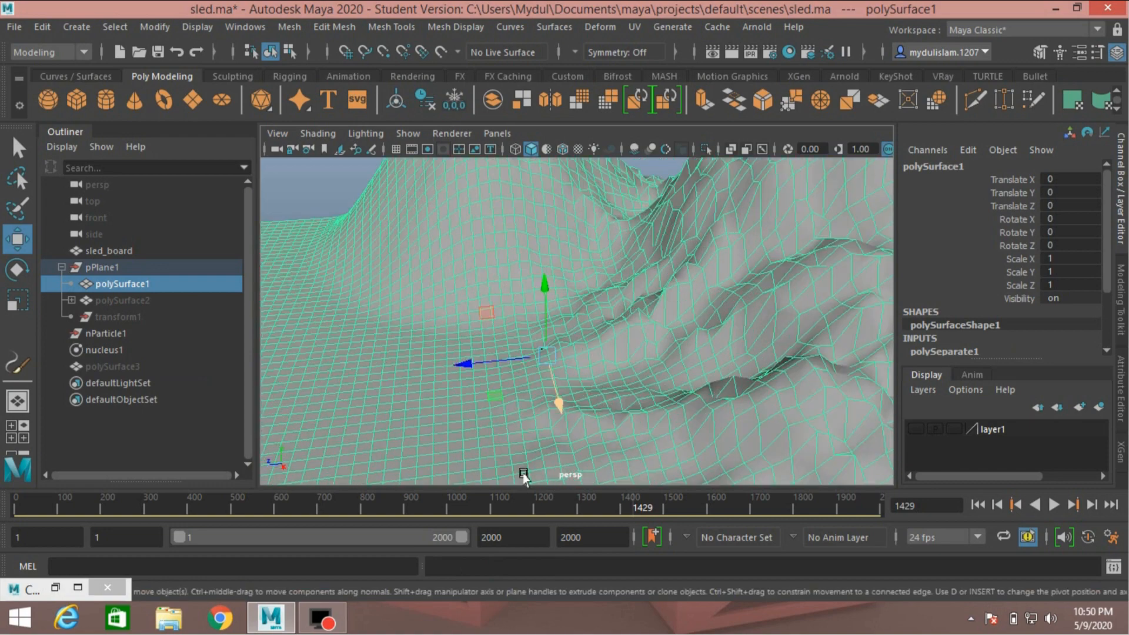
scroll(609, 434, down, 6)
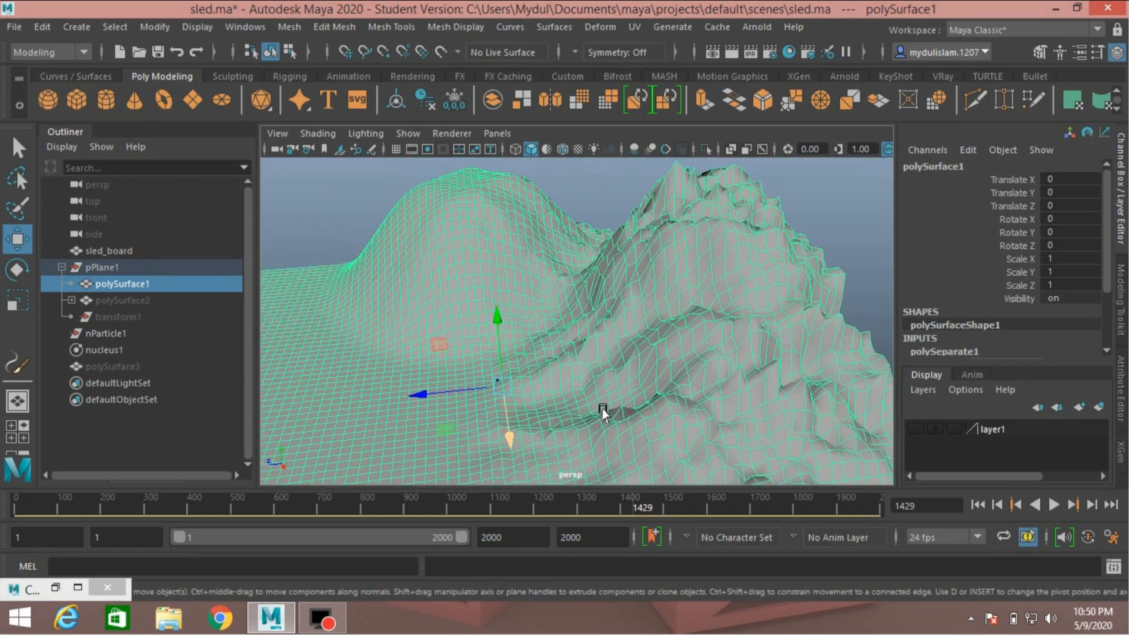
scroll(601, 400, down, 1)
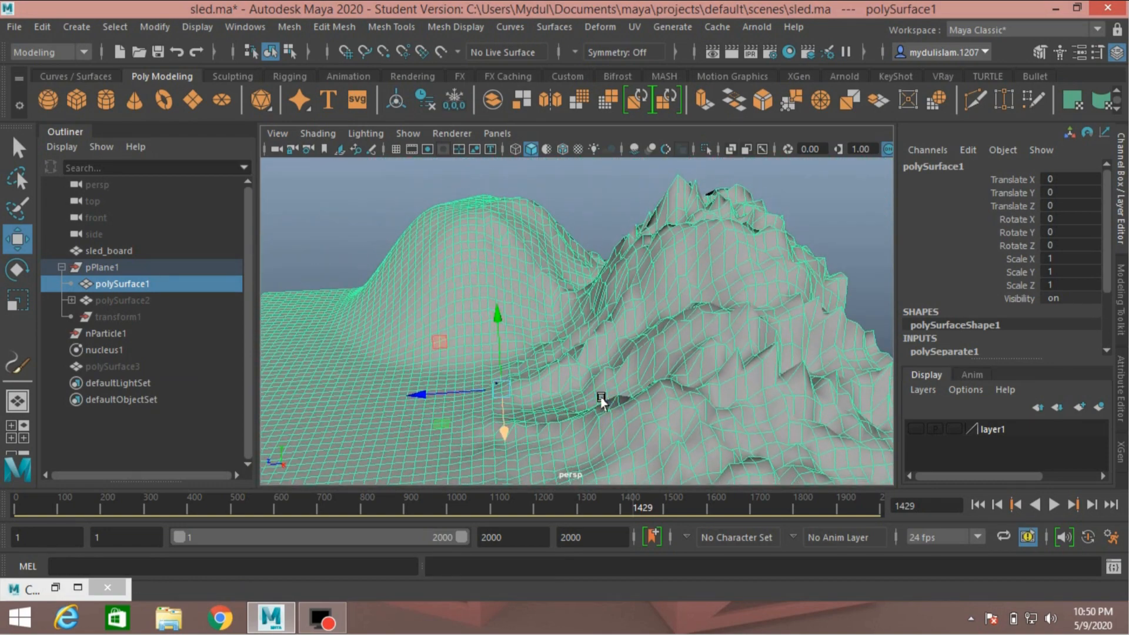
click(17, 365)
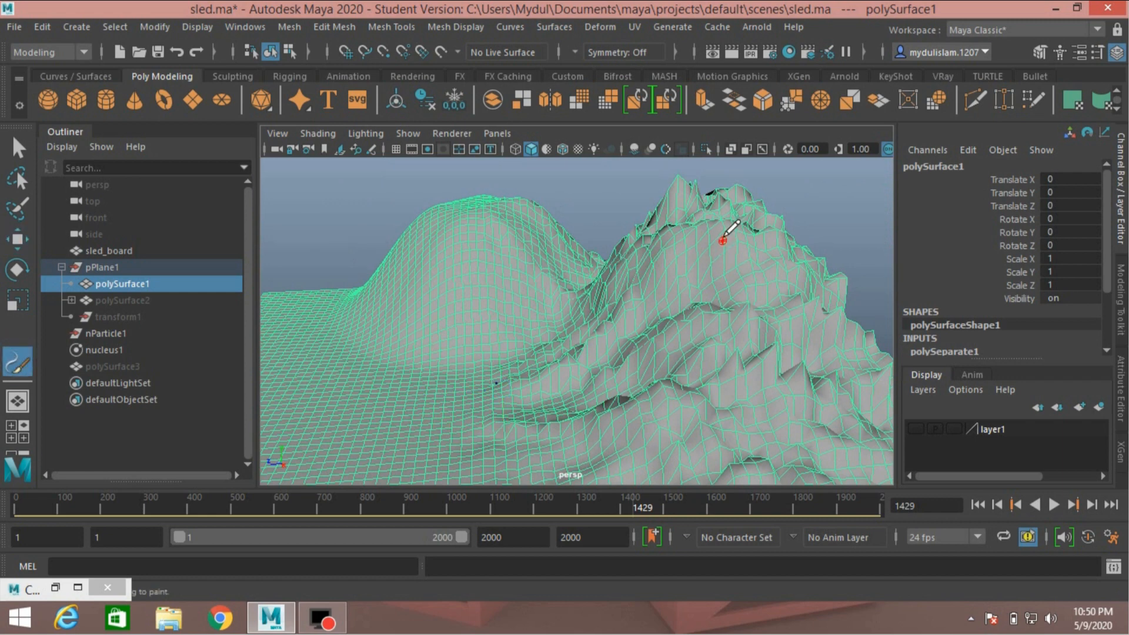
drag(725, 234, 715, 235)
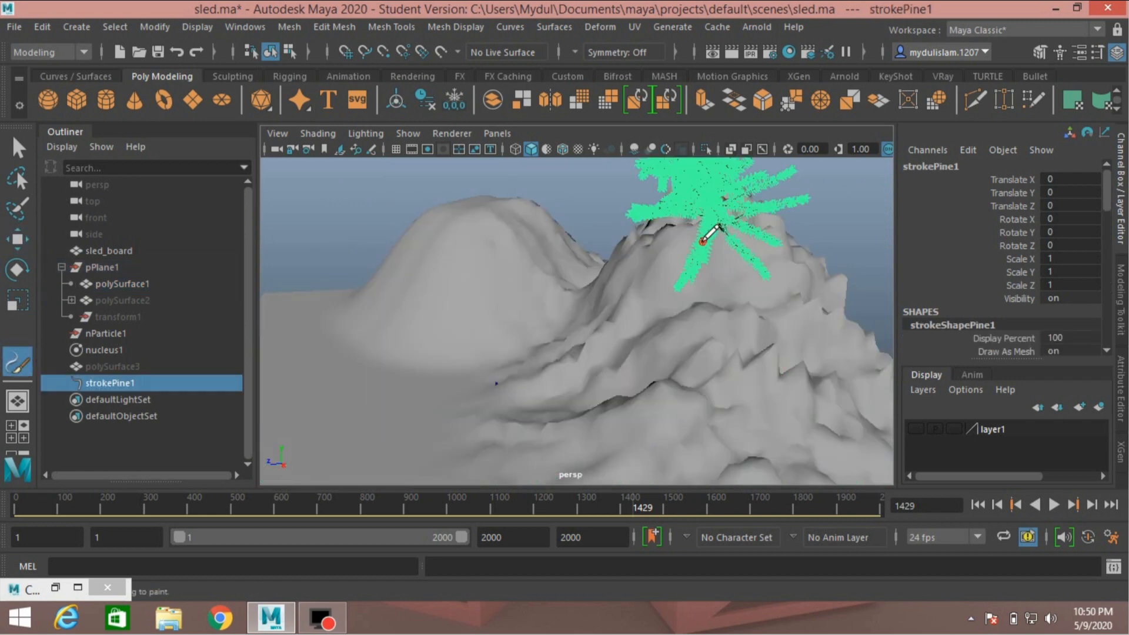
Examine from several angles how the pine sits and leans on the rocky summit.
scroll(717, 250, down, 5)
mouse_move(727, 276)
alt+mouse_down()
mouse_move(652, 244)
mouse_move(669, 233)
alt+mouse_up()
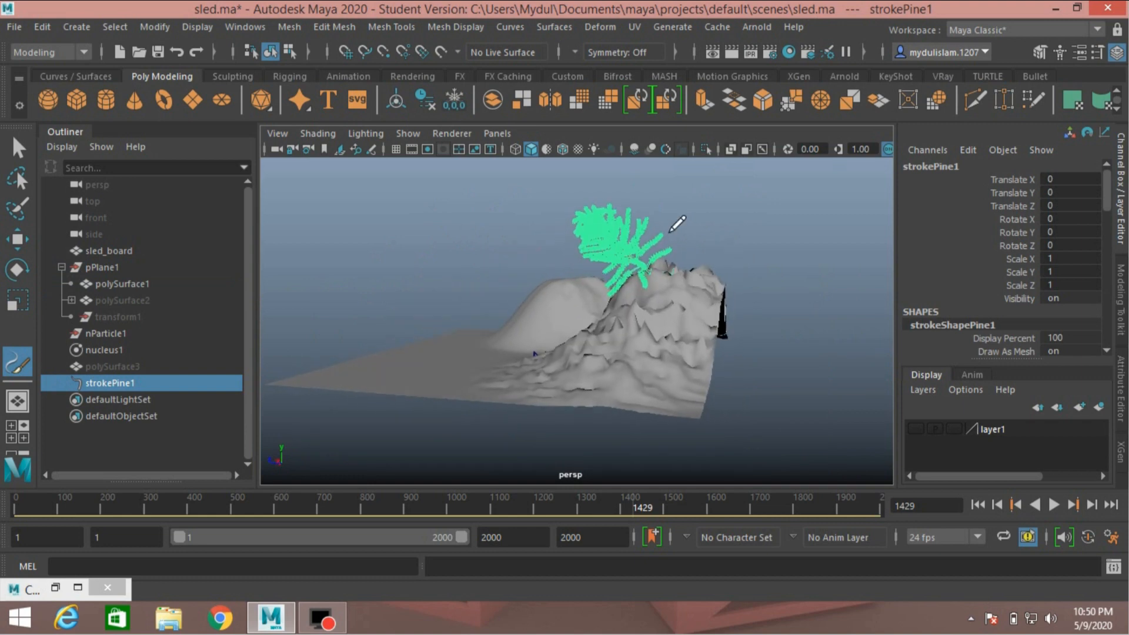
scroll(669, 233, up, 5)
scroll(674, 226, down, 3)
scroll(650, 317, down, 3)
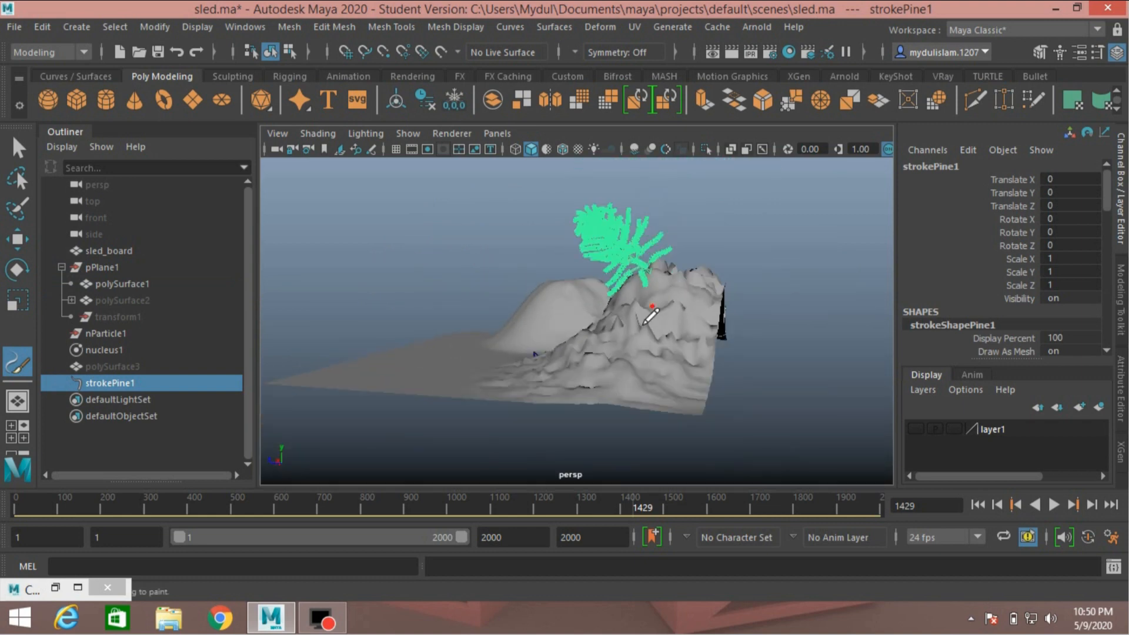
scroll(608, 376, up, 3)
click(498, 500)
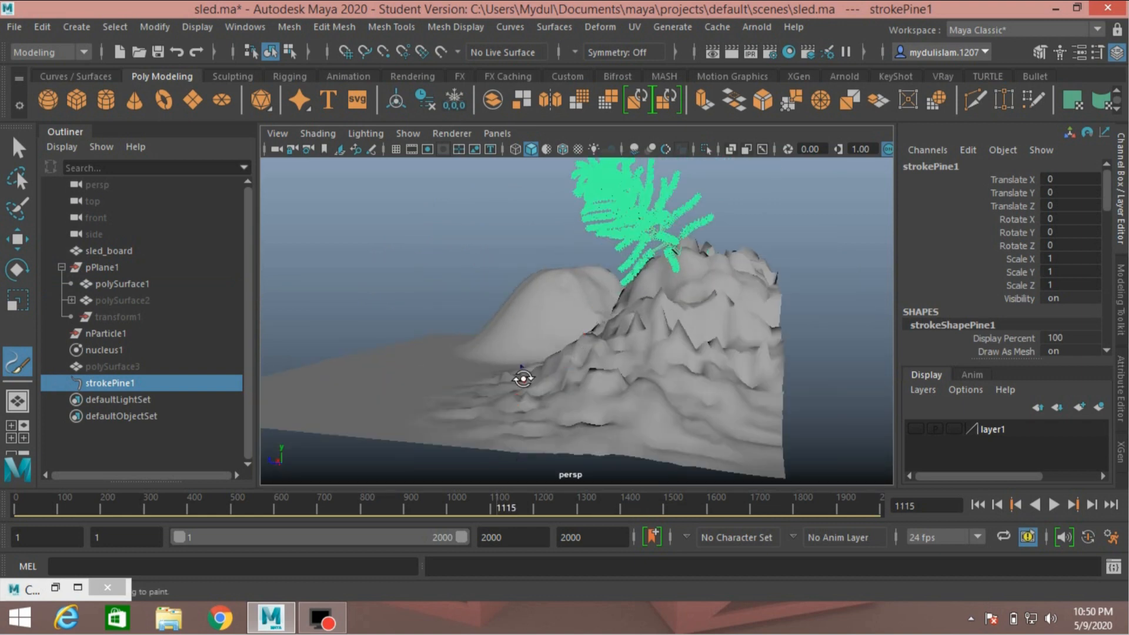
alt+drag(521, 376, 579, 406)
alt+middle_drag(550, 323, 540, 342)
mouse_move(540, 342)
alt+mouse_down()
mouse_move(499, 436)
mouse_move(531, 376)
alt+mouse_up()
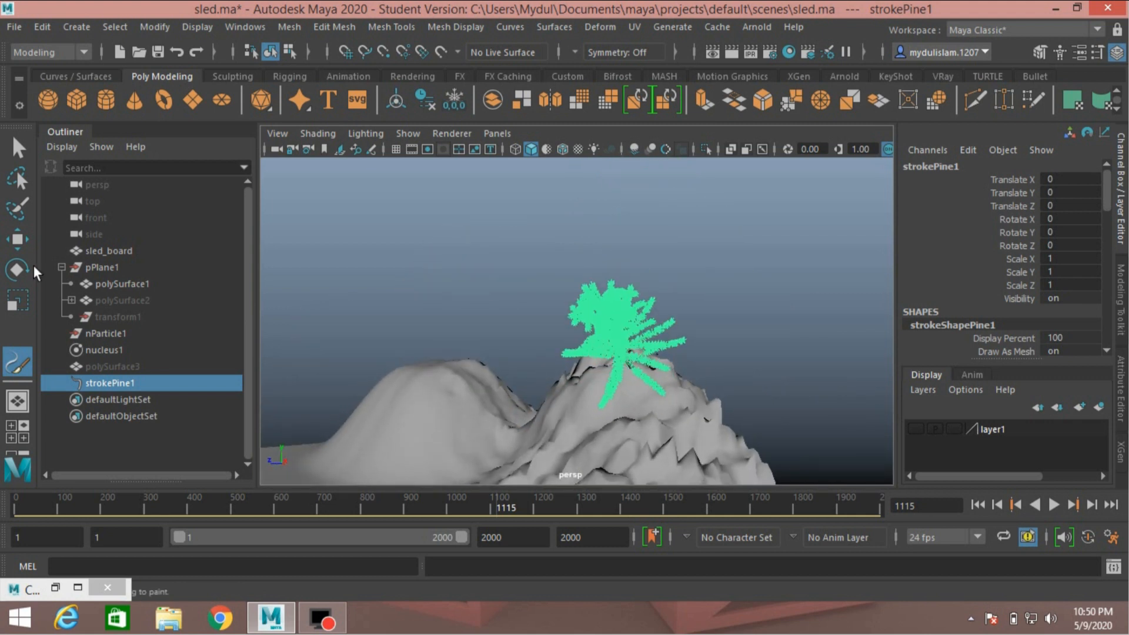
Rotate the summit pine to Rotate X -4.713, and try a further Z rotation to about 43.5 degrees, undoing it.
click(24, 271)
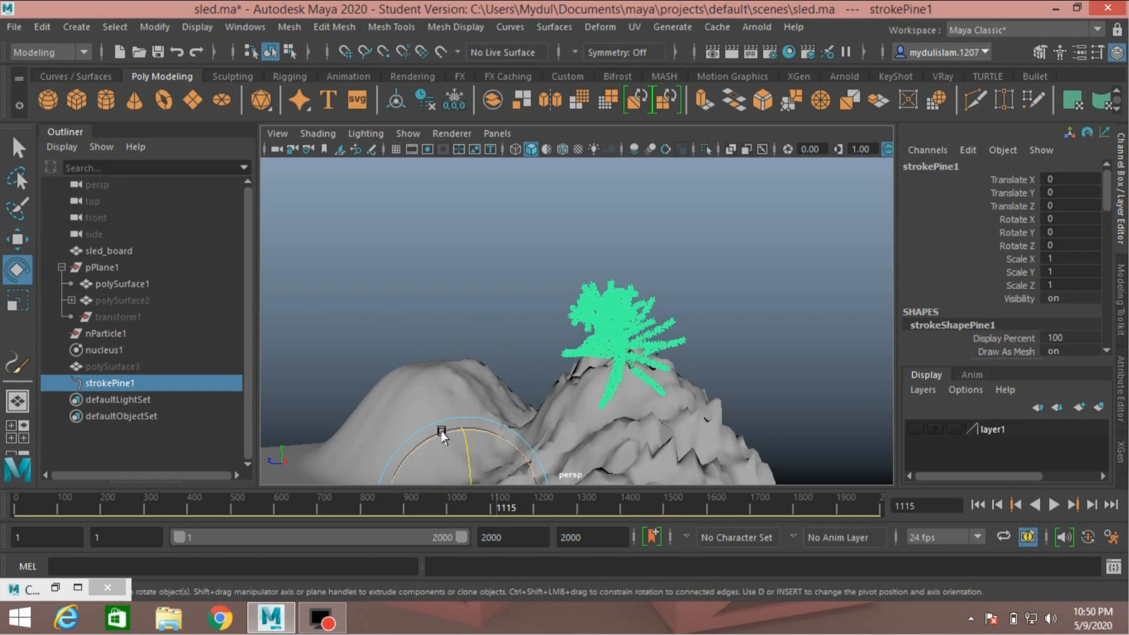
drag(446, 425, 447, 416)
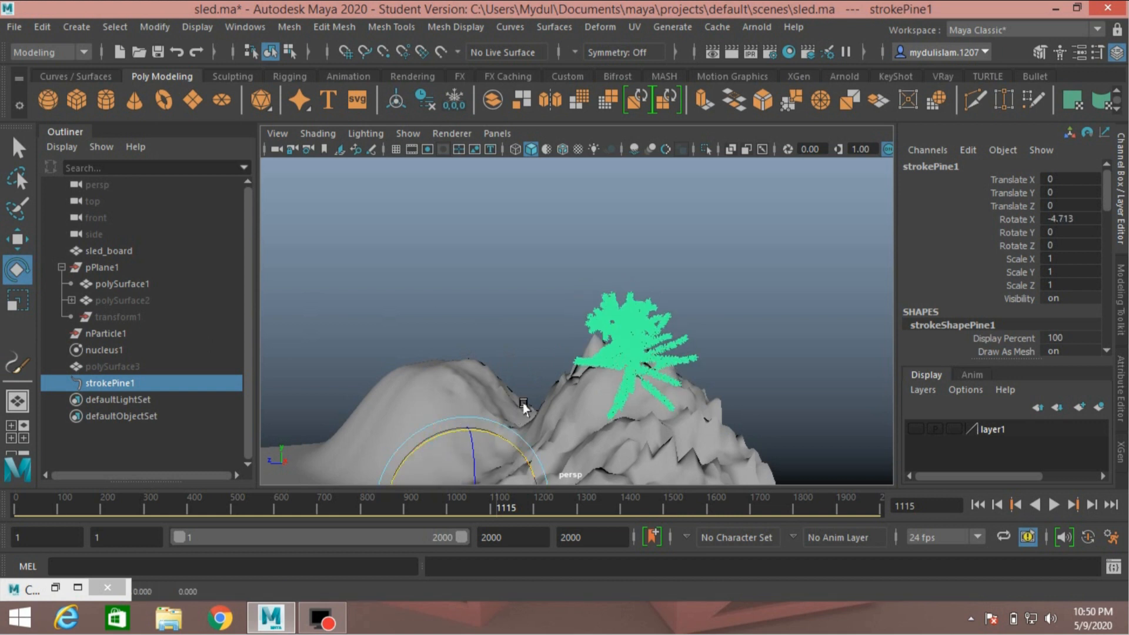
scroll(650, 384, down, 3)
alt+drag(650, 382, 546, 371)
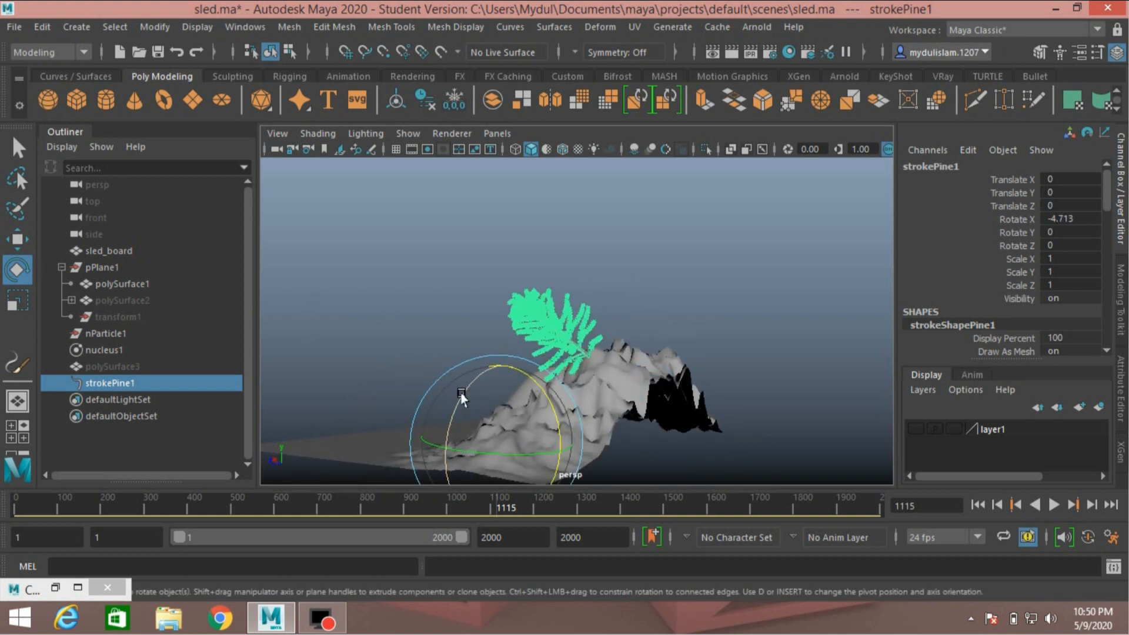
drag(465, 387, 484, 361)
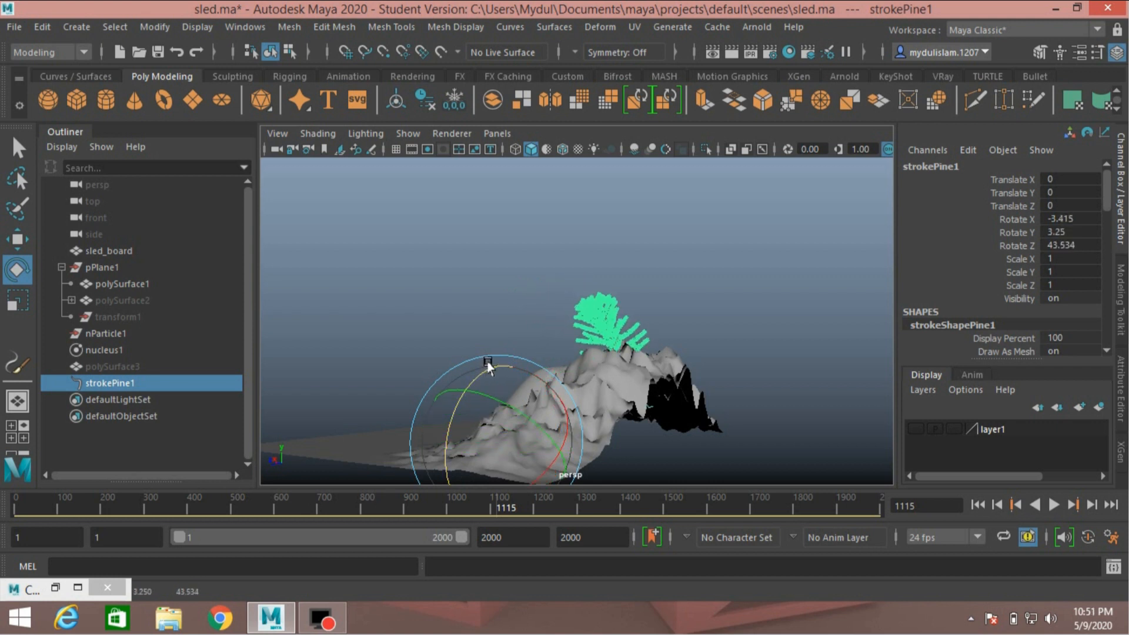
key(ctrl+z)
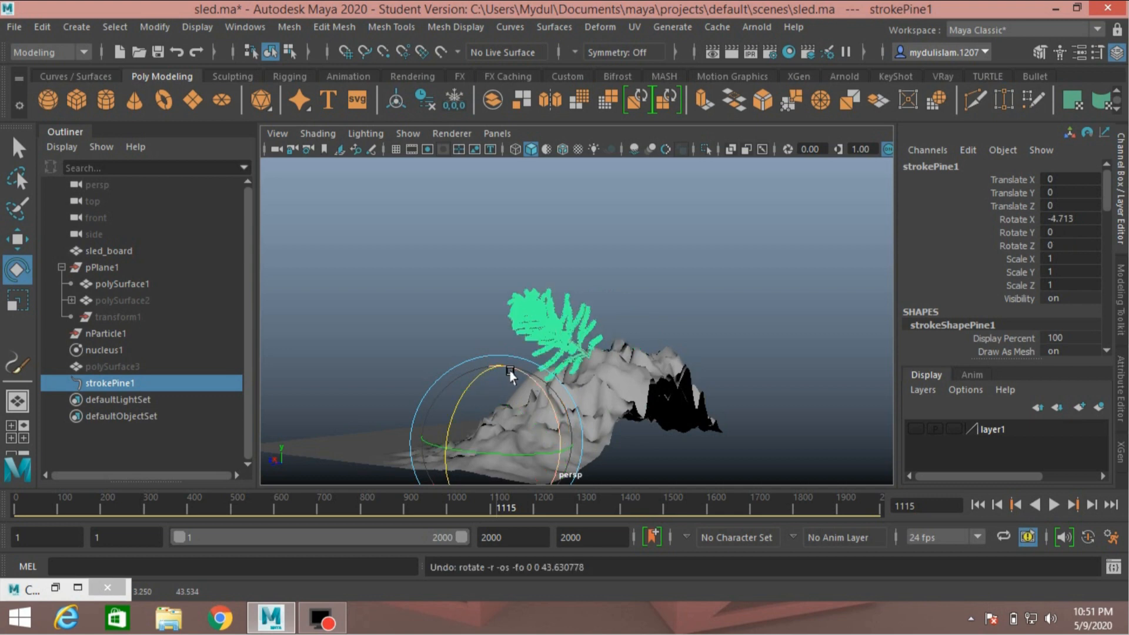
Delete the tilted pine stroke from the rocky summit.
alt+drag(510, 374, 473, 375)
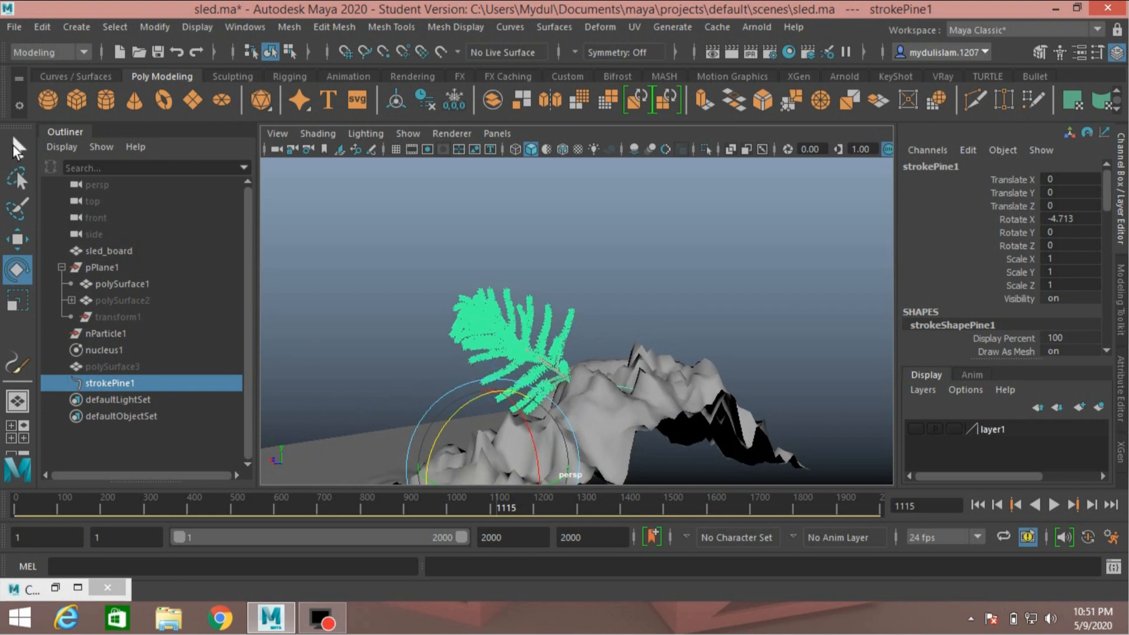
key(q)
alt+drag(538, 278, 470, 336)
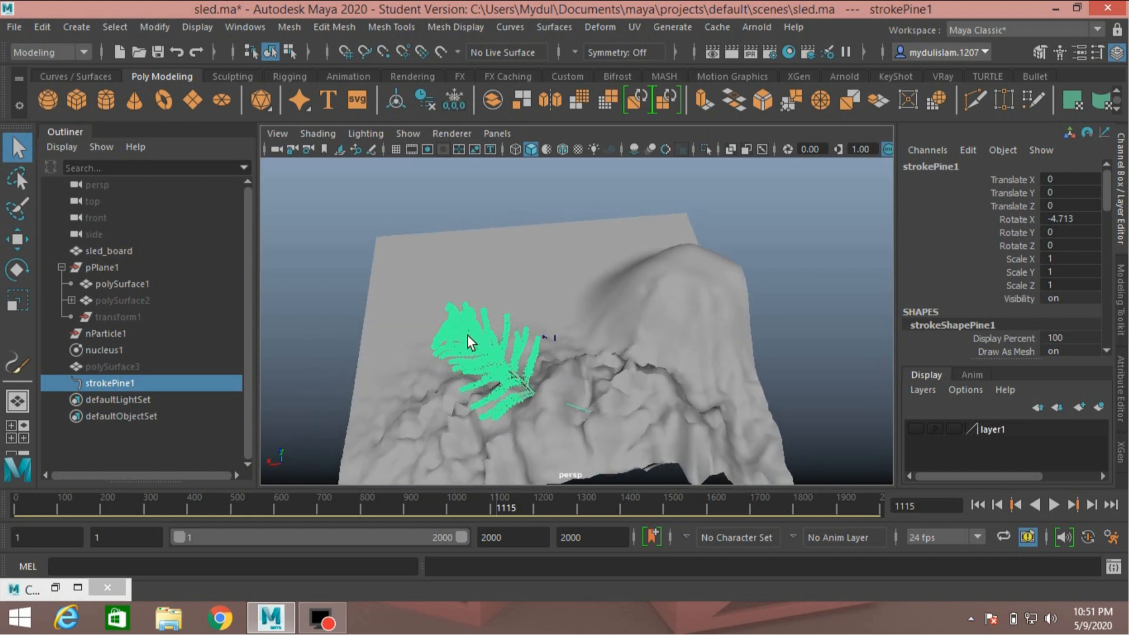
key(Delete)
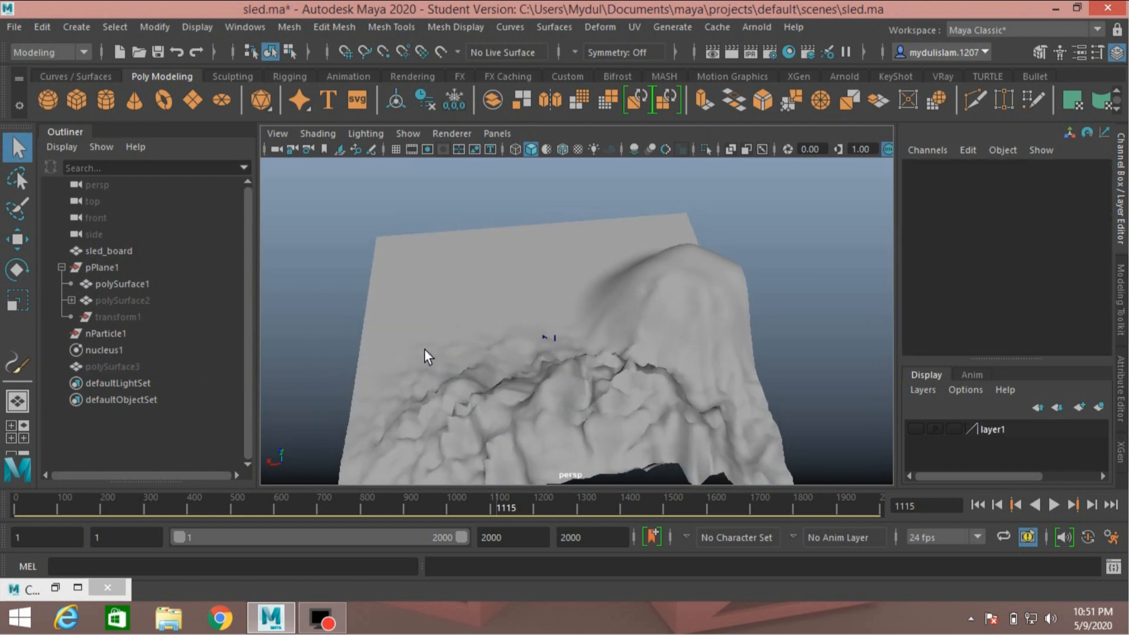
Display the wireframe over the shaded terrain, and paint a pine on top of the smooth hill.
click(17, 365)
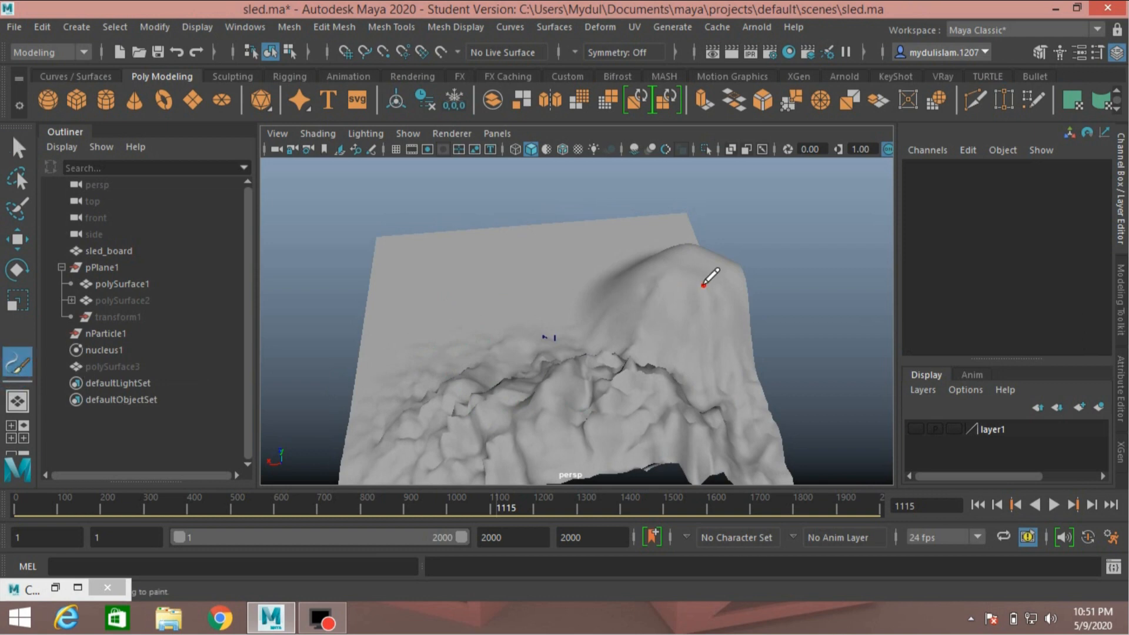
click(562, 149)
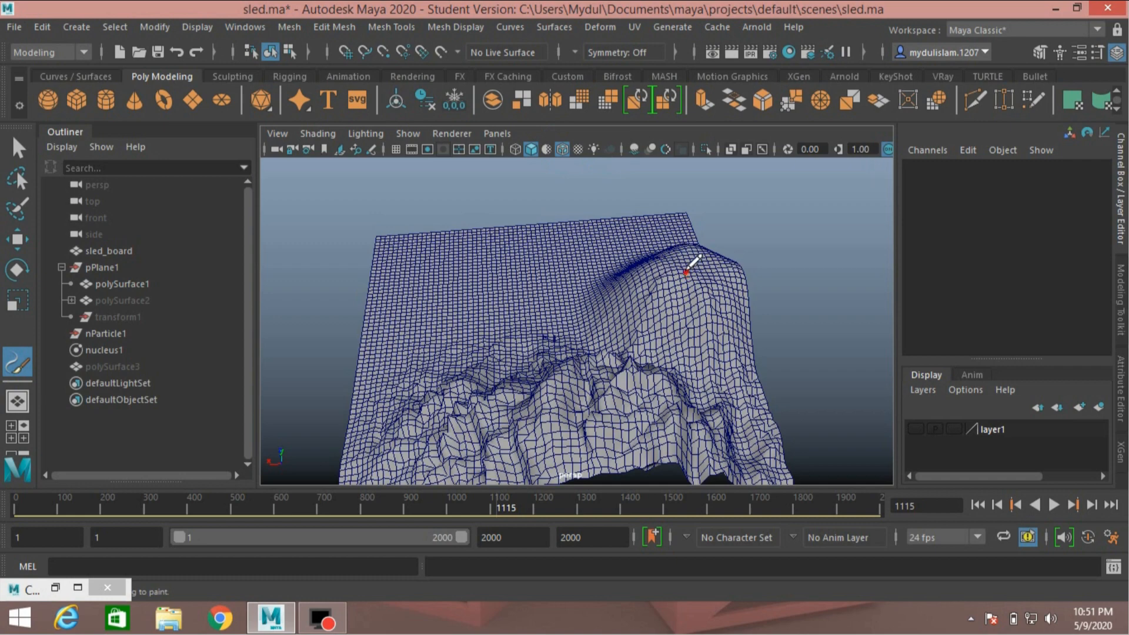
drag(686, 272, 672, 245)
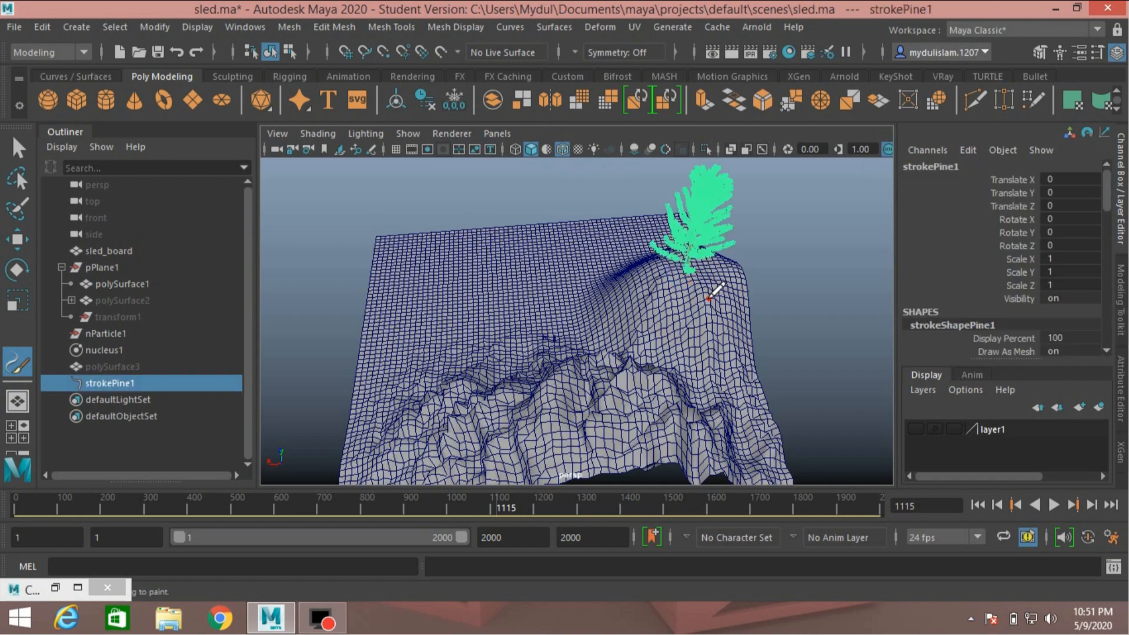
Paint two more pines on the side slope of the smooth hill, beside the pine on its top.
mouse_move(747, 292)
alt+mouse_down()
mouse_move(509, 247)
mouse_move(549, 229)
mouse_move(685, 282)
mouse_move(782, 259)
alt+mouse_up()
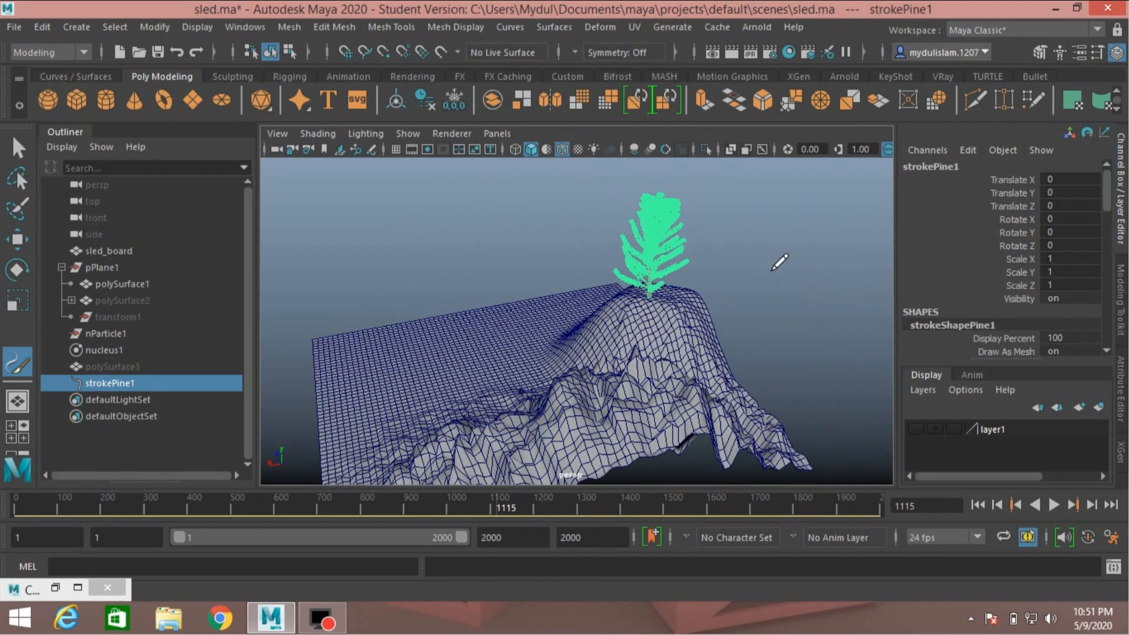
mouse_move(640, 322)
alt+mouse_down()
mouse_move(774, 323)
mouse_move(784, 297)
mouse_move(658, 334)
alt+mouse_up()
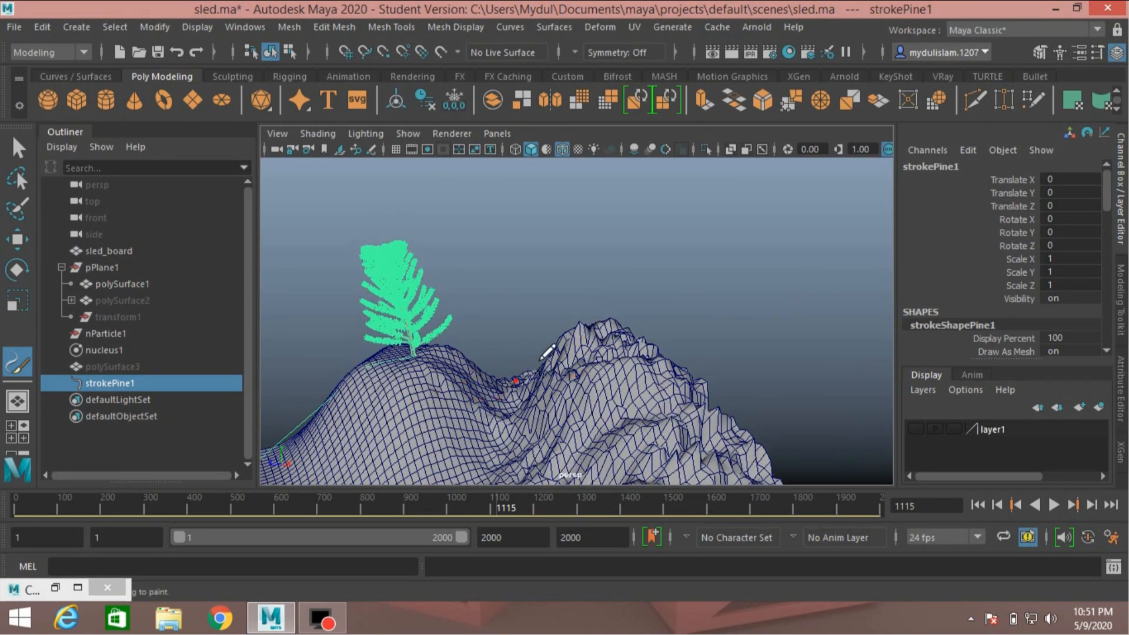
alt+drag(547, 352, 641, 279)
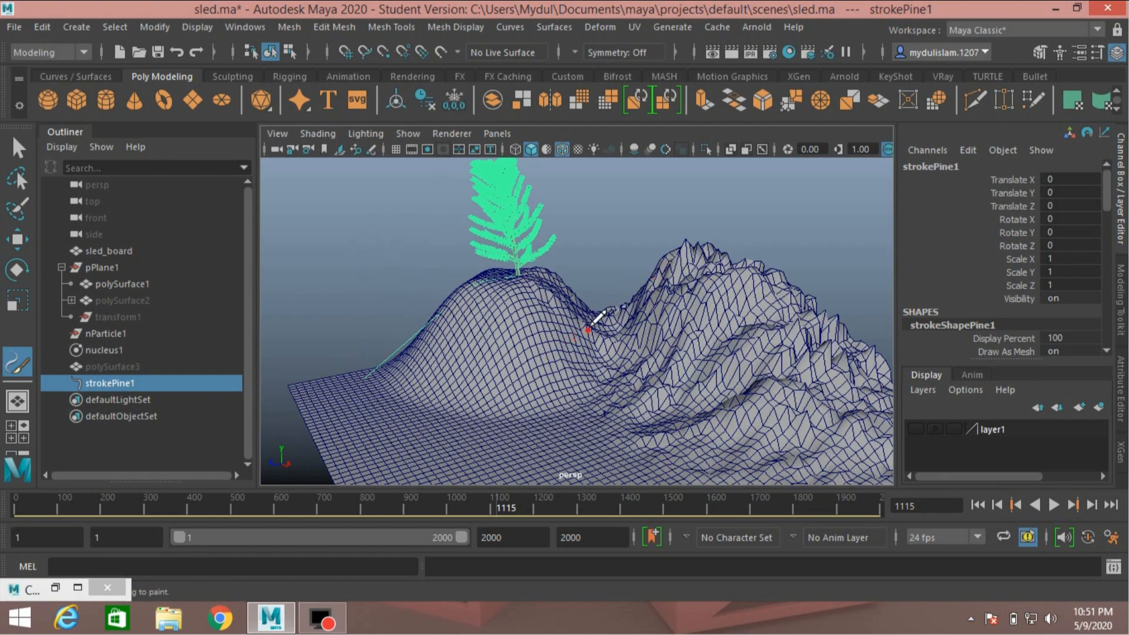
mouse_move(596, 318)
alt+mouse_down()
mouse_move(546, 299)
mouse_move(546, 254)
mouse_move(571, 292)
mouse_move(523, 314)
alt+mouse_up()
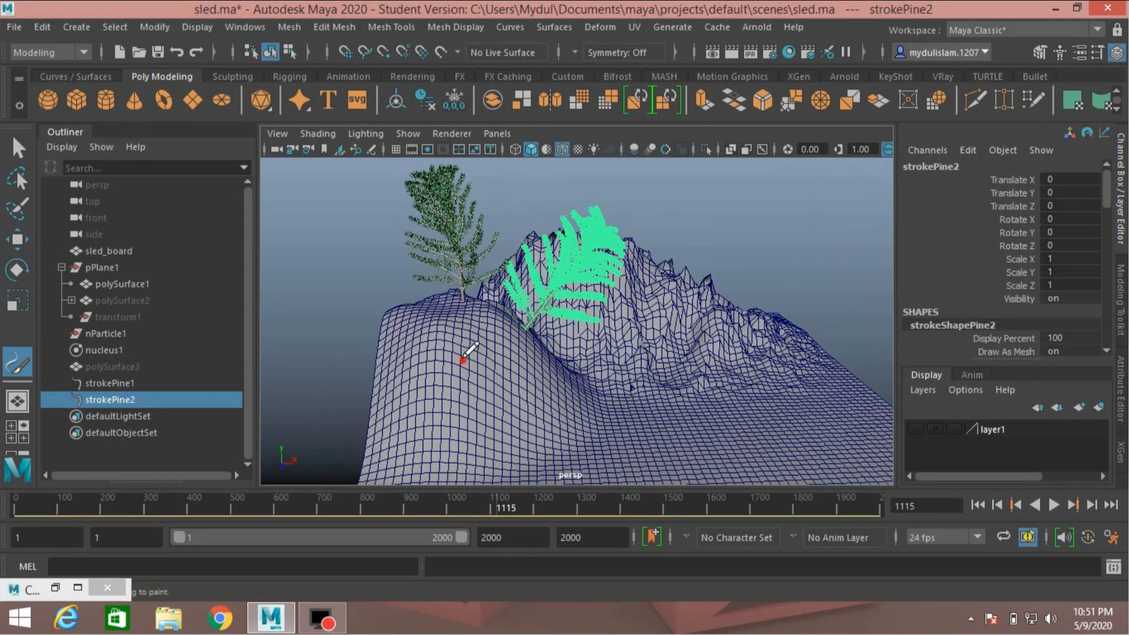
mouse_move(463, 358)
mouse_down()
mouse_move(458, 281)
mouse_move(435, 311)
mouse_move(506, 301)
mouse_up()
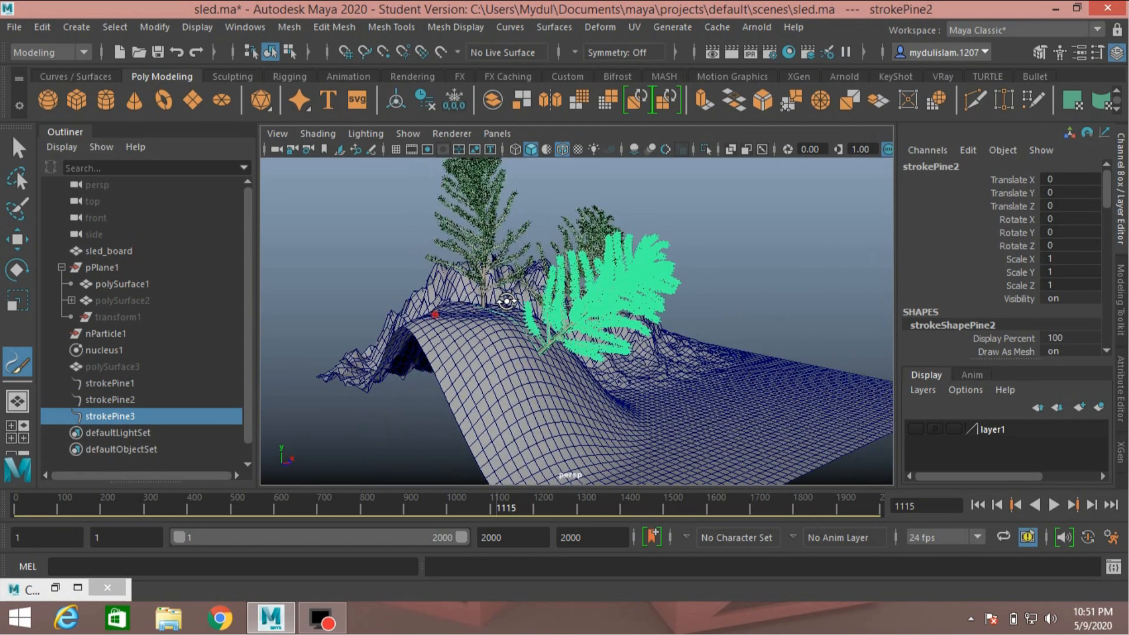
Paint several more pines along the top and back slope of the smooth hill.
mouse_move(491, 347)
mouse_down()
mouse_move(502, 318)
mouse_move(601, 332)
mouse_up()
mouse_move(600, 378)
mouse_down()
mouse_move(553, 297)
mouse_move(546, 306)
mouse_up()
alt+drag(547, 306, 642, 308)
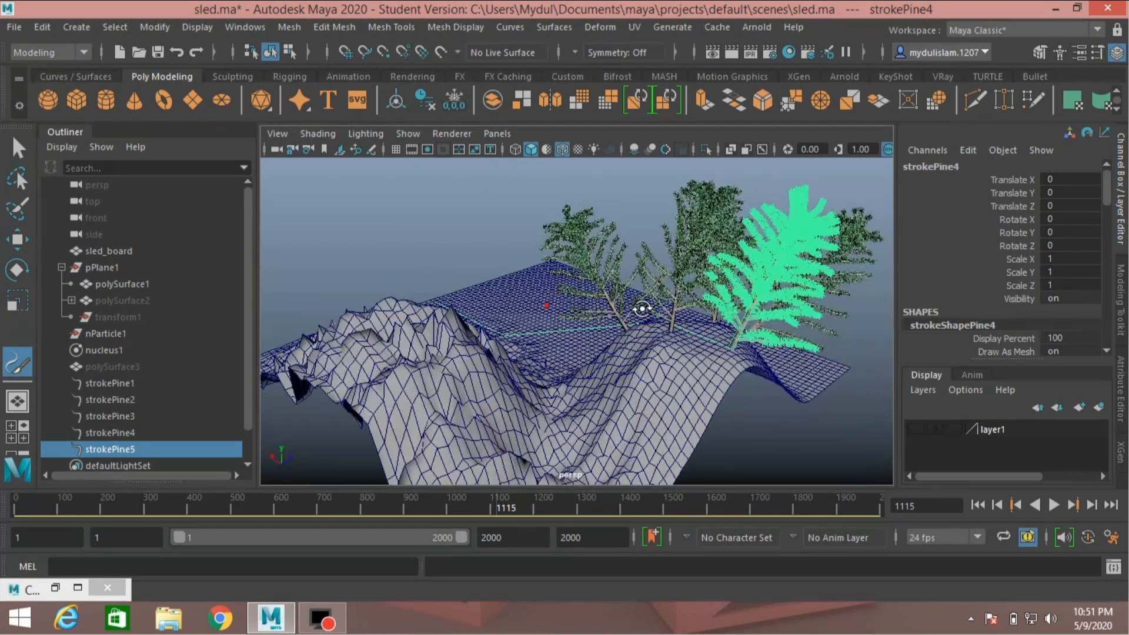
drag(674, 226, 658, 231)
mouse_move(625, 353)
alt+mouse_down()
mouse_move(702, 355)
mouse_move(677, 321)
mouse_move(678, 272)
alt+mouse_up()
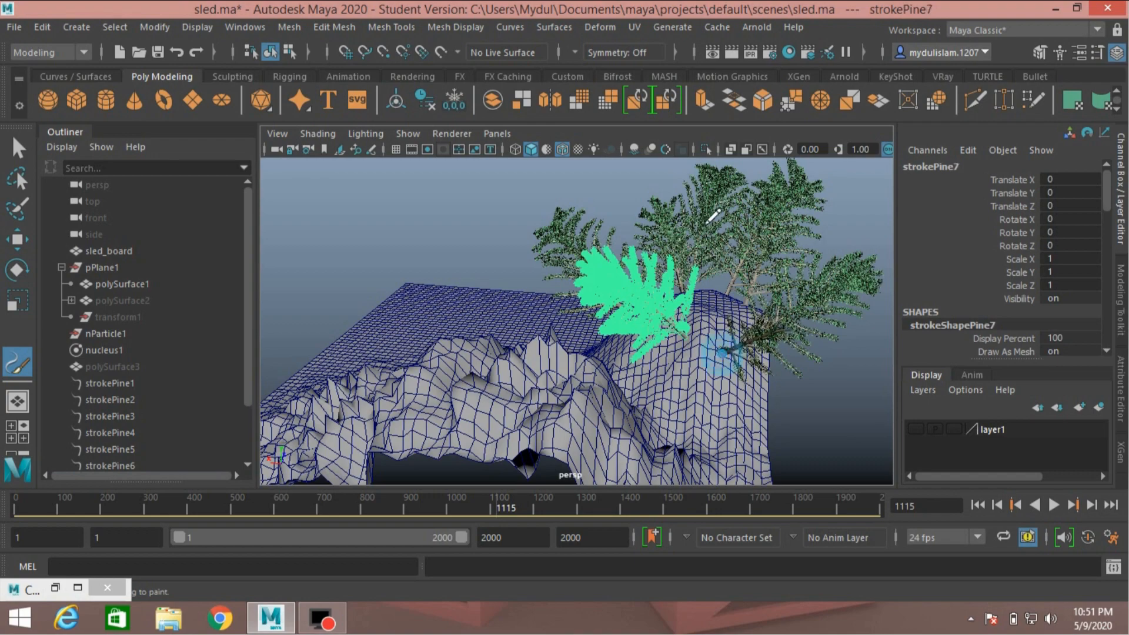
Fill the gaps between the existing pines on the back of the smooth hill with two more pines.
drag(707, 223, 701, 215)
alt+drag(691, 329, 537, 348)
scroll(570, 373, up, 10)
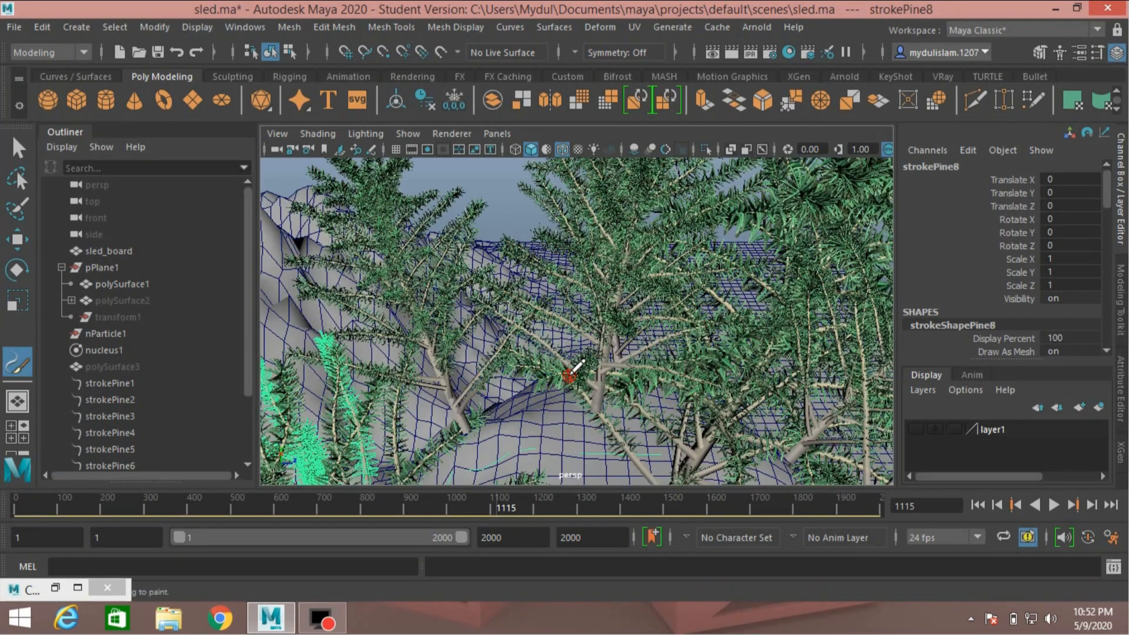
mouse_move(587, 400)
mouse_down()
mouse_move(566, 275)
mouse_move(570, 300)
mouse_up()
scroll(572, 314, down, 10)
alt+drag(677, 342, 524, 369)
scroll(542, 363, up, 5)
alt+drag(611, 370, 494, 346)
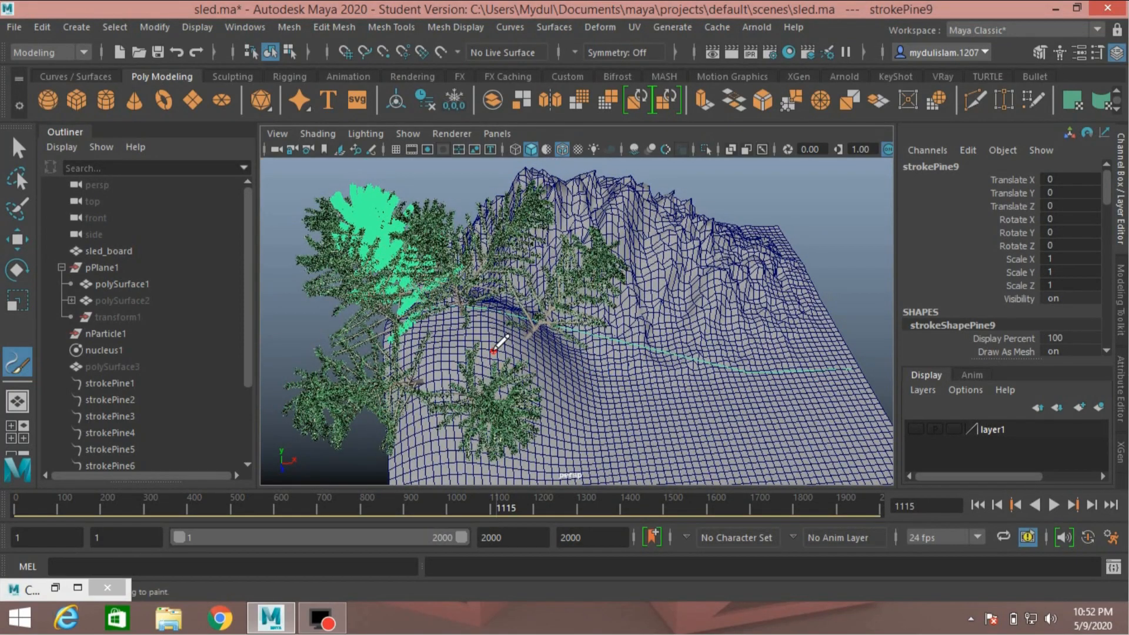
Paint pines on the flat corner of the terrain beside the smooth hill.
click(502, 288)
mouse_move(506, 294)
alt+mouse_down()
mouse_move(526, 303)
mouse_move(432, 299)
alt+mouse_up()
scroll(439, 324, down, 3)
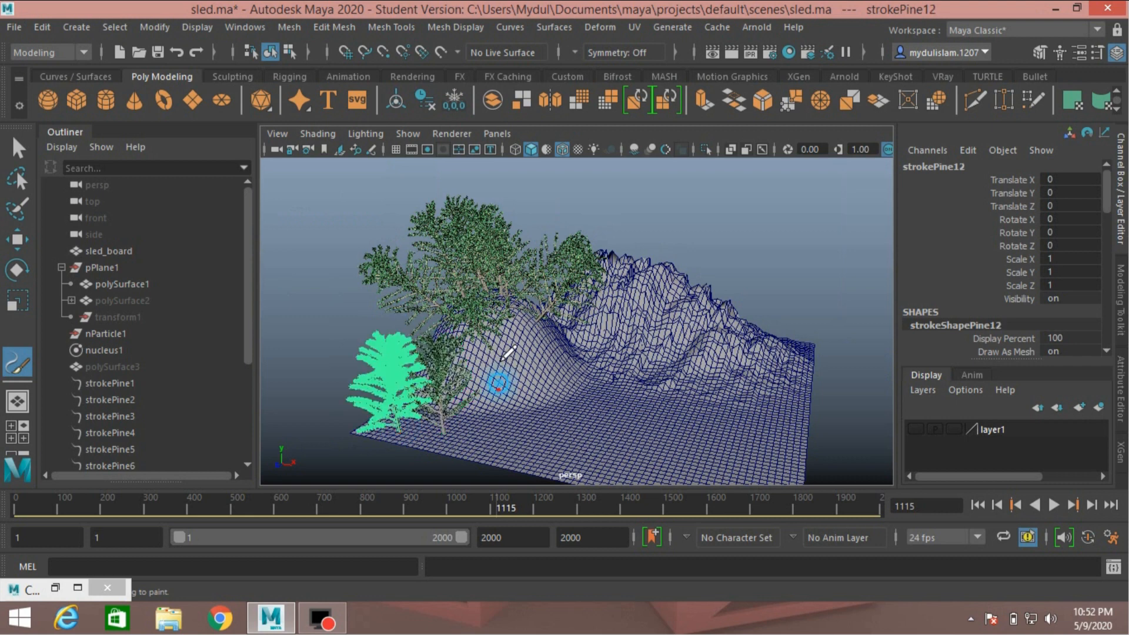
Paint four pines on the front slope and at the foot of the smooth hill.
click(566, 349)
alt+drag(566, 349, 481, 353)
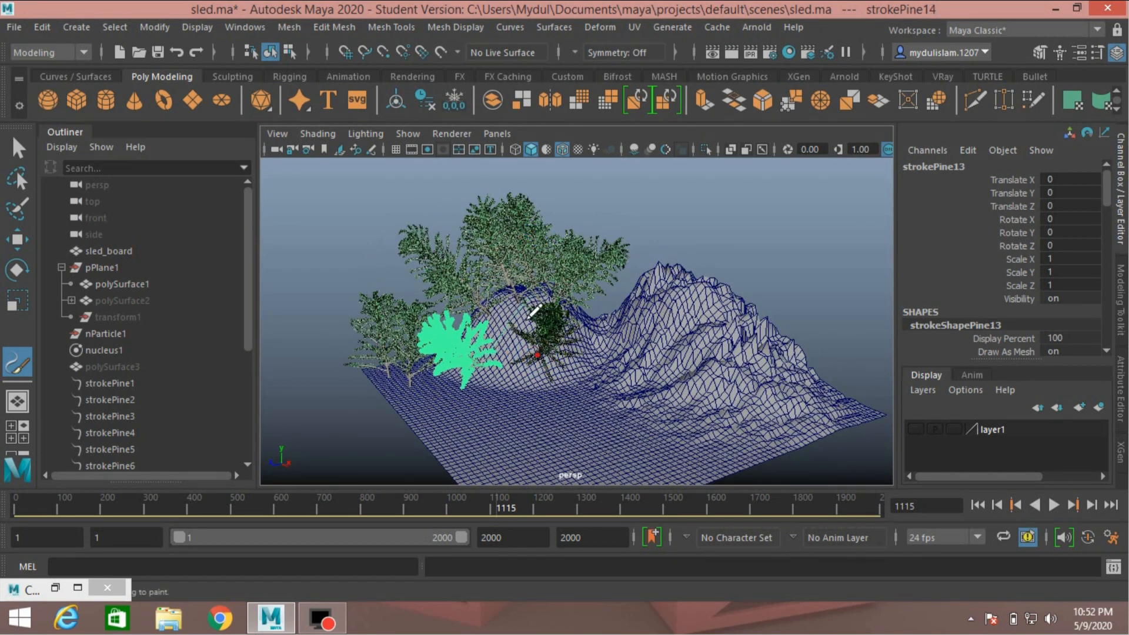
mouse_move(528, 318)
alt+mouse_down()
mouse_move(605, 335)
mouse_move(510, 346)
mouse_move(470, 327)
mouse_move(570, 320)
alt+mouse_up()
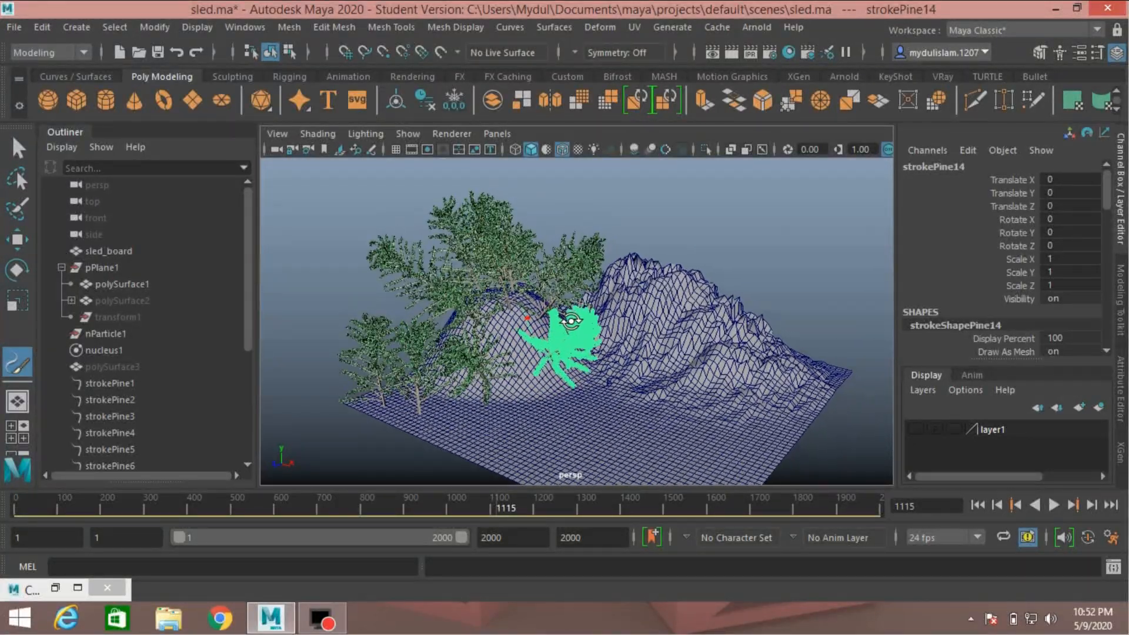
drag(504, 339, 511, 352)
drag(520, 390, 522, 393)
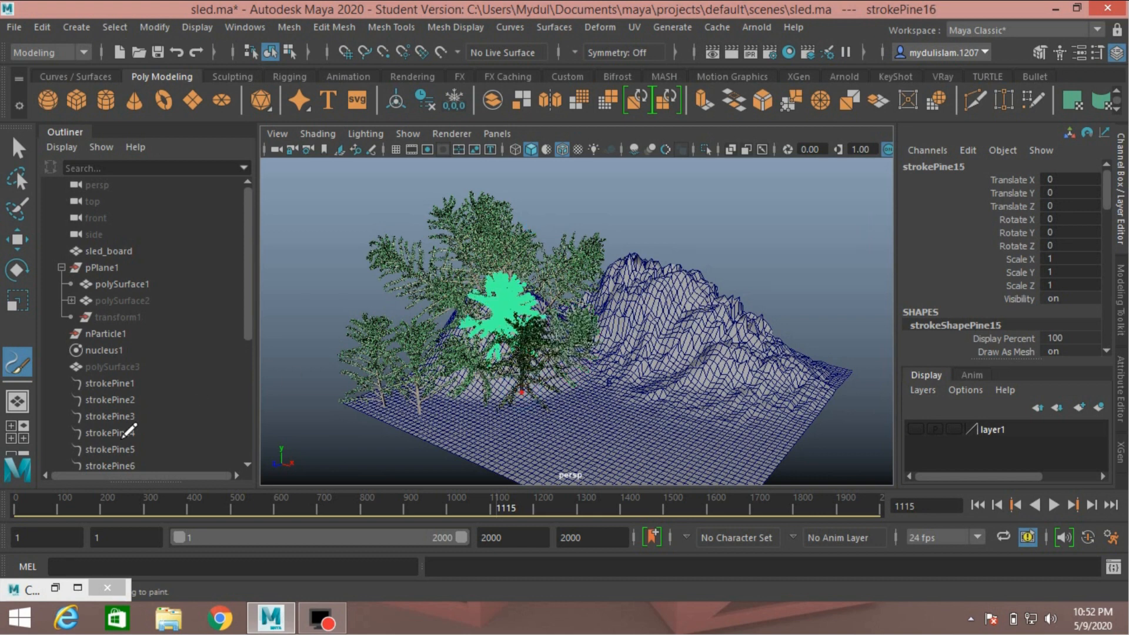
Load the astroturf.mel brush from the Paint Effects Grasses examples in the Content Browser.
click(56, 587)
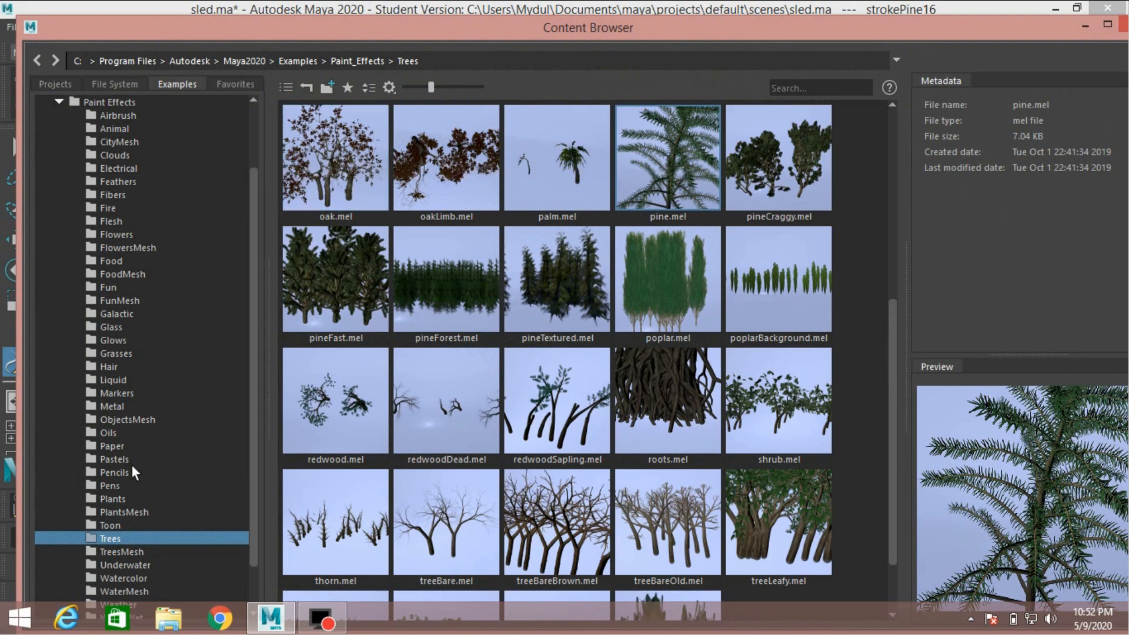
click(114, 355)
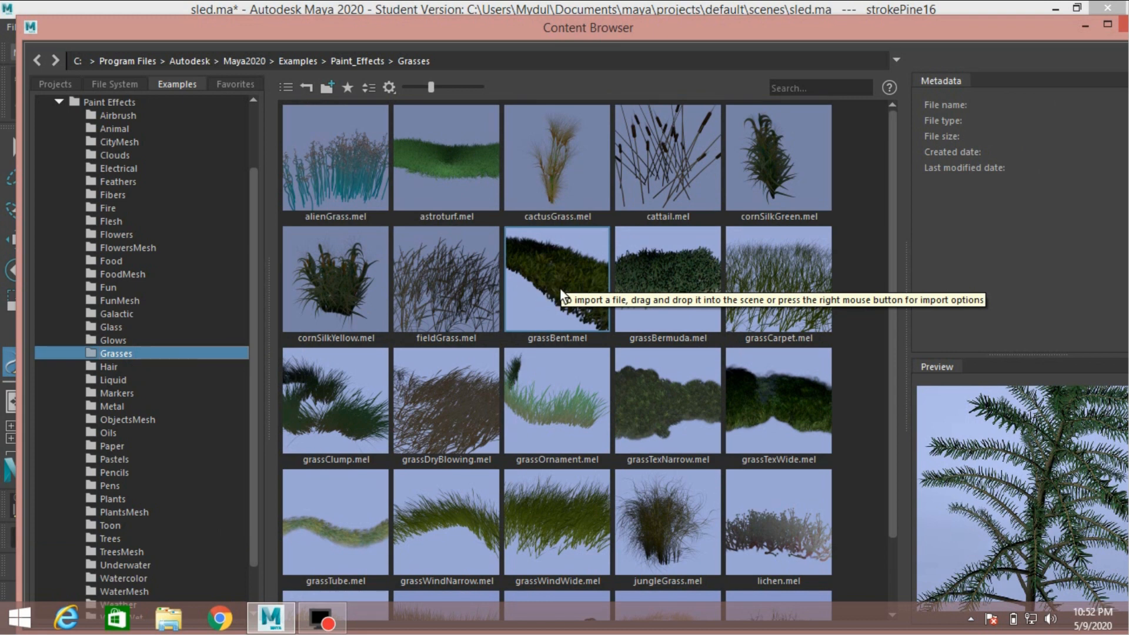
click(444, 175)
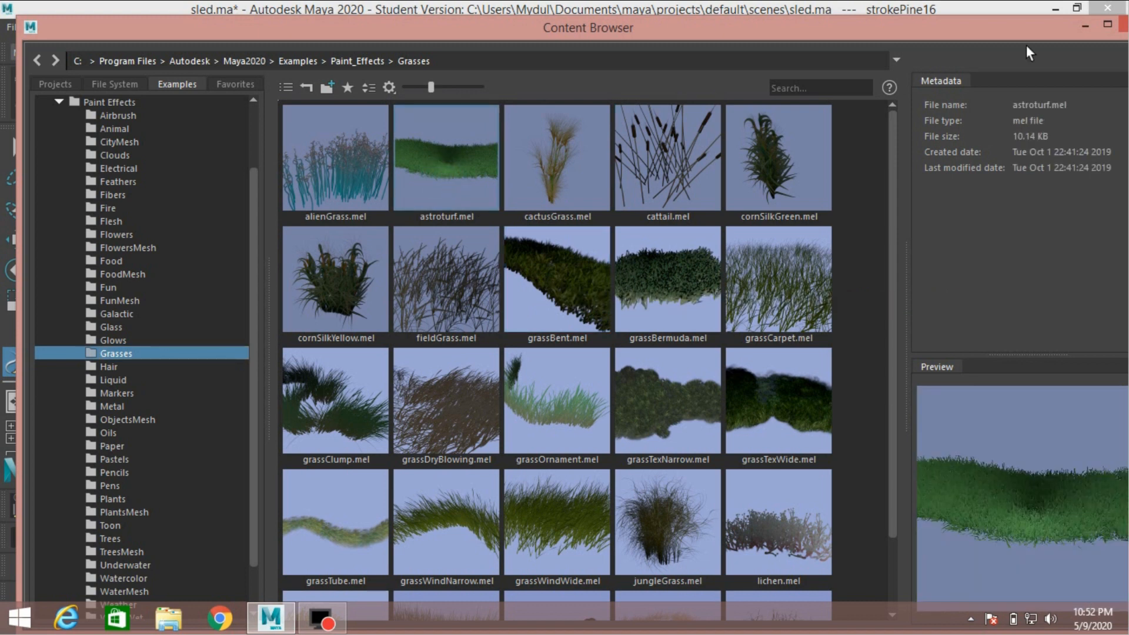
click(1086, 26)
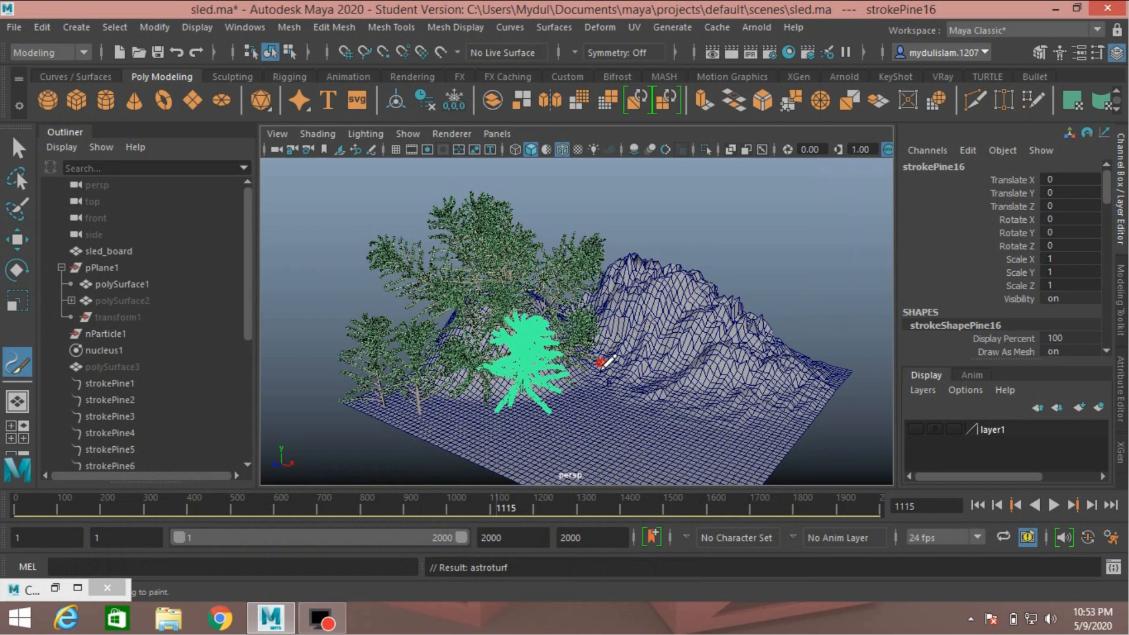
Paint astroturf grass strokes over the side, crest and back slope of the smooth hill, beneath the pines.
mouse_move(600, 376)
alt+mouse_down()
mouse_move(641, 349)
mouse_move(649, 366)
alt+mouse_up()
scroll(642, 349, up, 3)
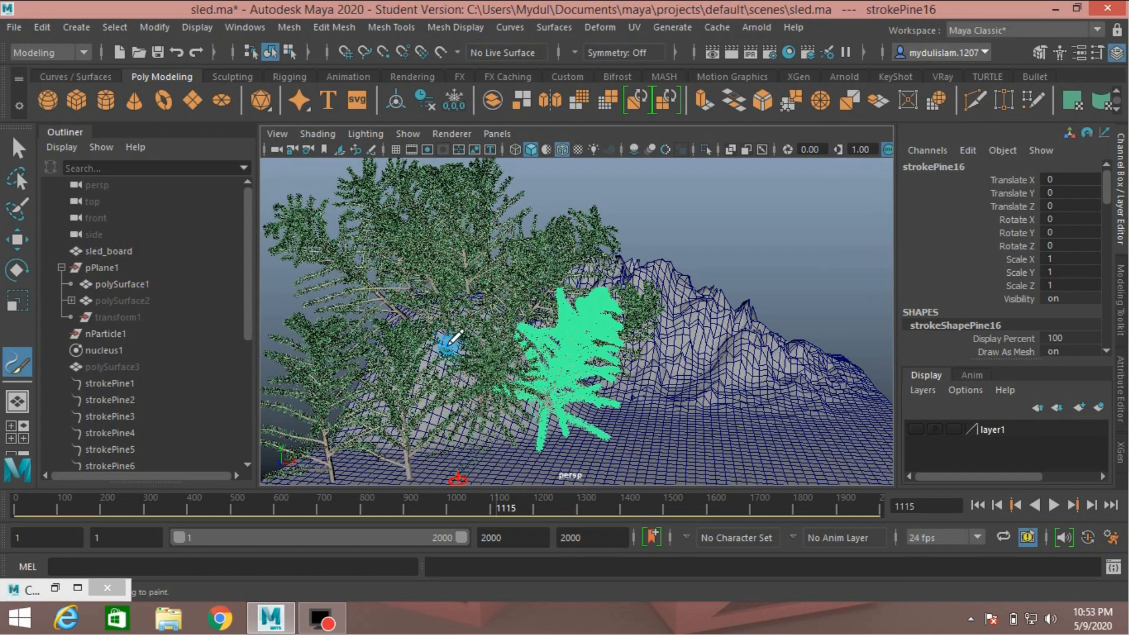
mouse_move(531, 312)
alt+mouse_down()
mouse_move(541, 300)
mouse_move(587, 341)
mouse_move(604, 390)
alt+mouse_up()
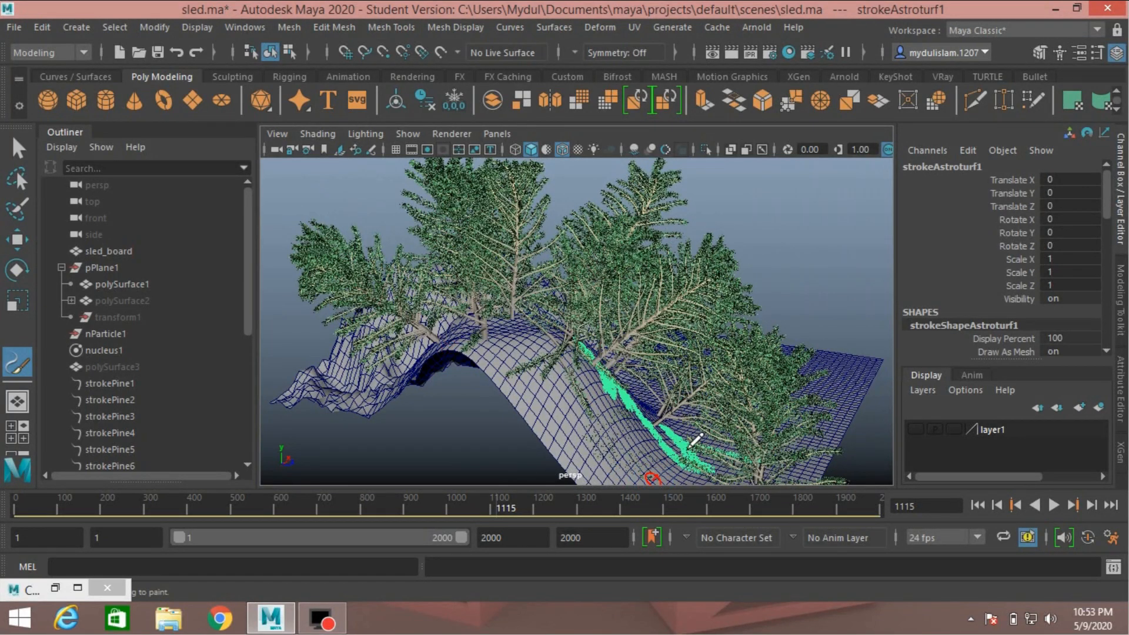
mouse_move(685, 423)
mouse_down()
mouse_move(587, 452)
mouse_move(610, 394)
mouse_move(558, 404)
mouse_move(615, 421)
mouse_move(516, 399)
mouse_move(569, 376)
mouse_move(536, 414)
mouse_move(582, 453)
mouse_move(529, 411)
mouse_move(612, 468)
mouse_up()
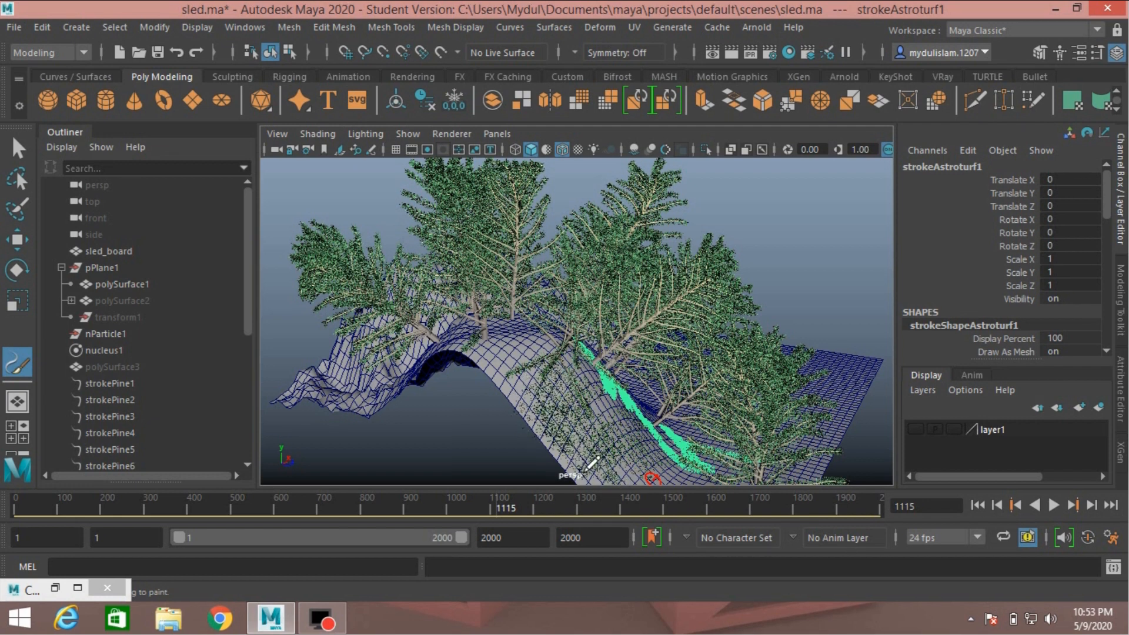
alt+drag(635, 470, 609, 450)
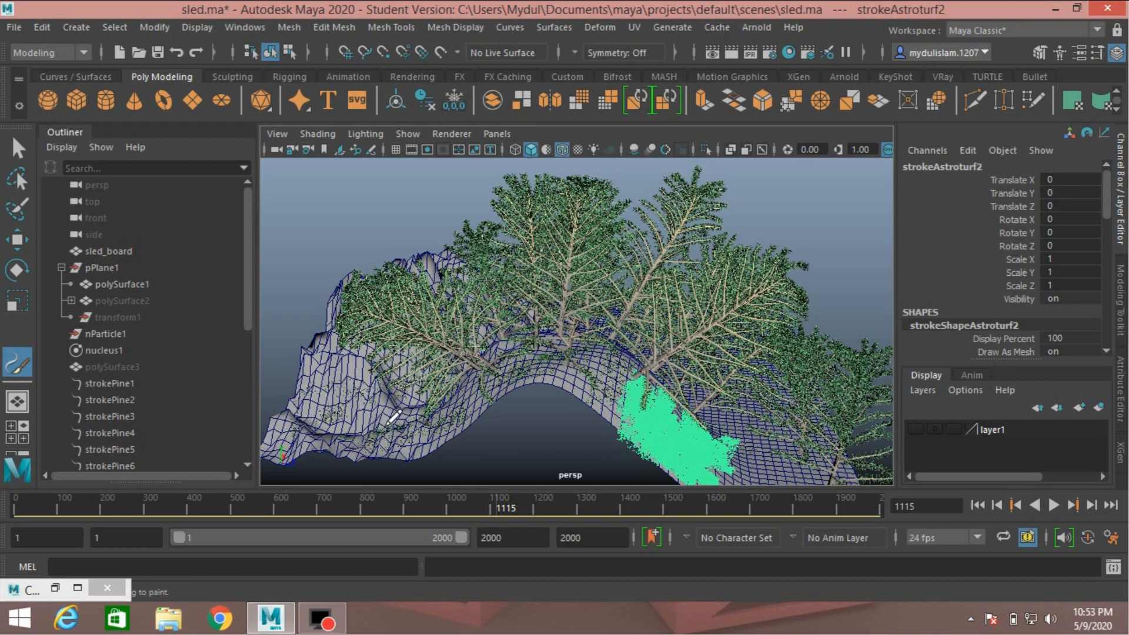
alt+drag(538, 416, 568, 426)
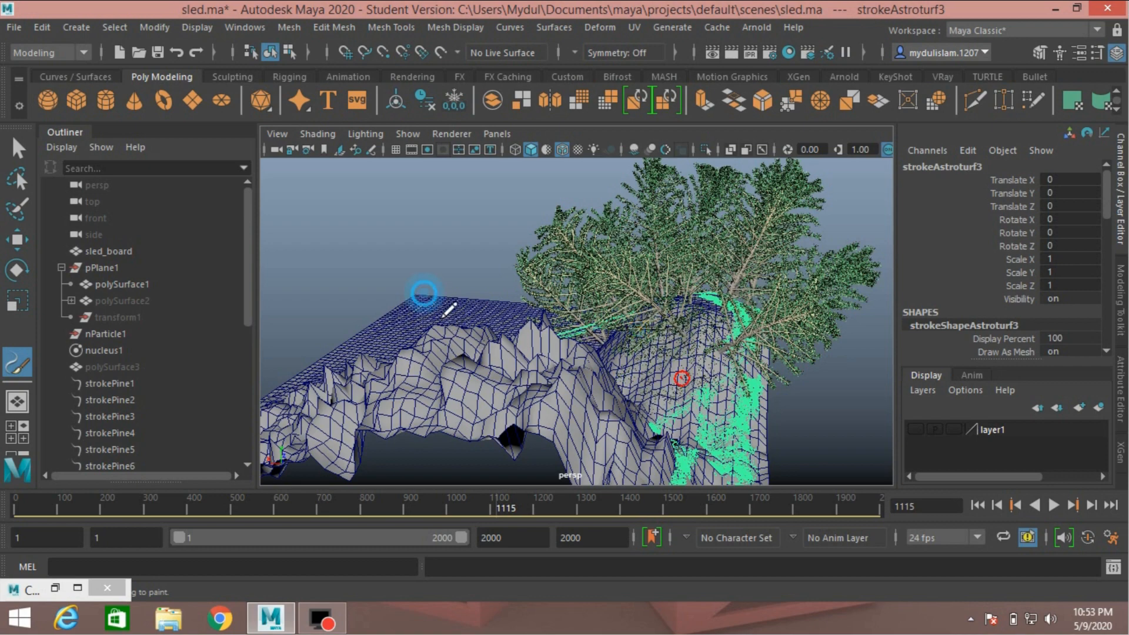
mouse_move(514, 342)
alt+mouse_down()
mouse_move(555, 361)
mouse_move(601, 284)
alt+mouse_up()
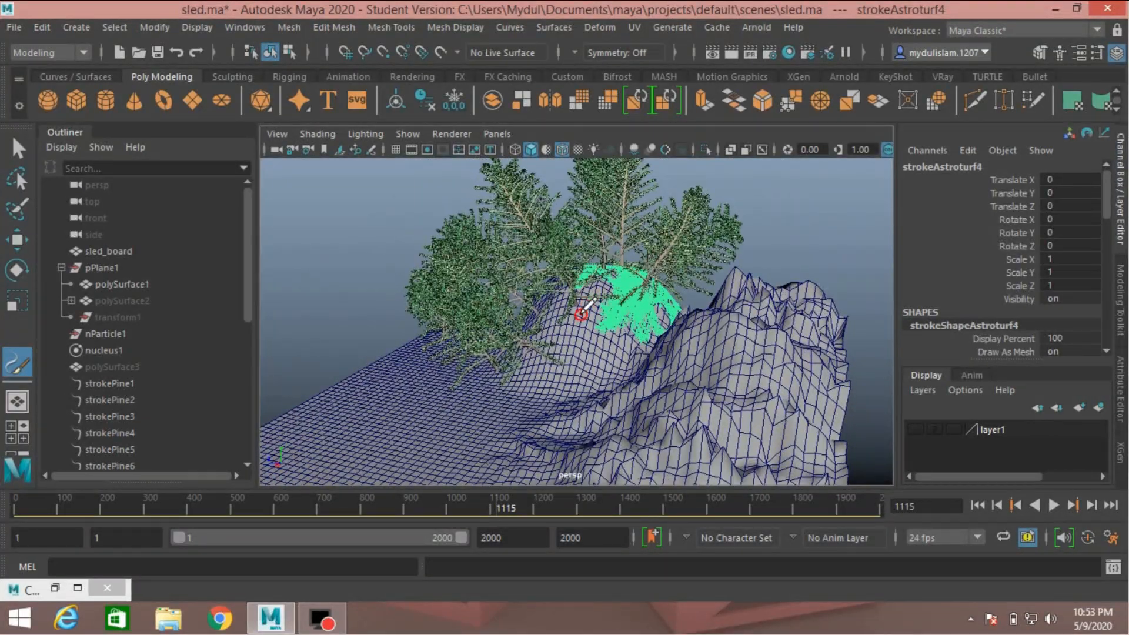
Cover the front slope of the smooth hill with a dense astroturf stroke, and leave the paint tool.
scroll(580, 314, up, 2)
scroll(585, 353, up, 2)
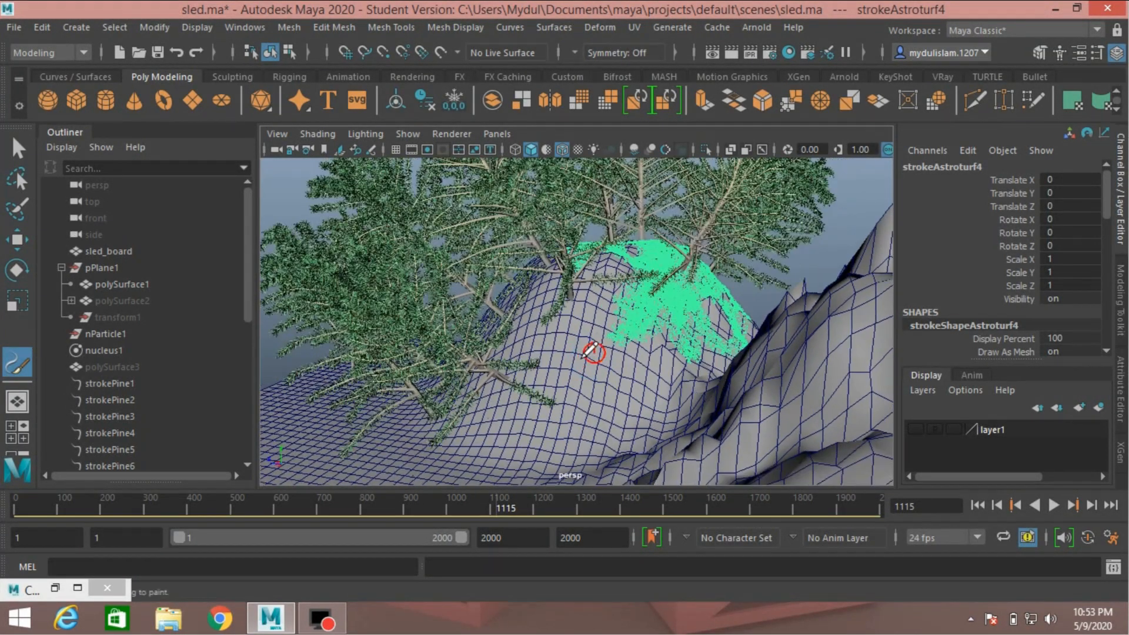
mouse_move(583, 358)
mouse_down()
mouse_move(541, 306)
mouse_move(559, 267)
mouse_up()
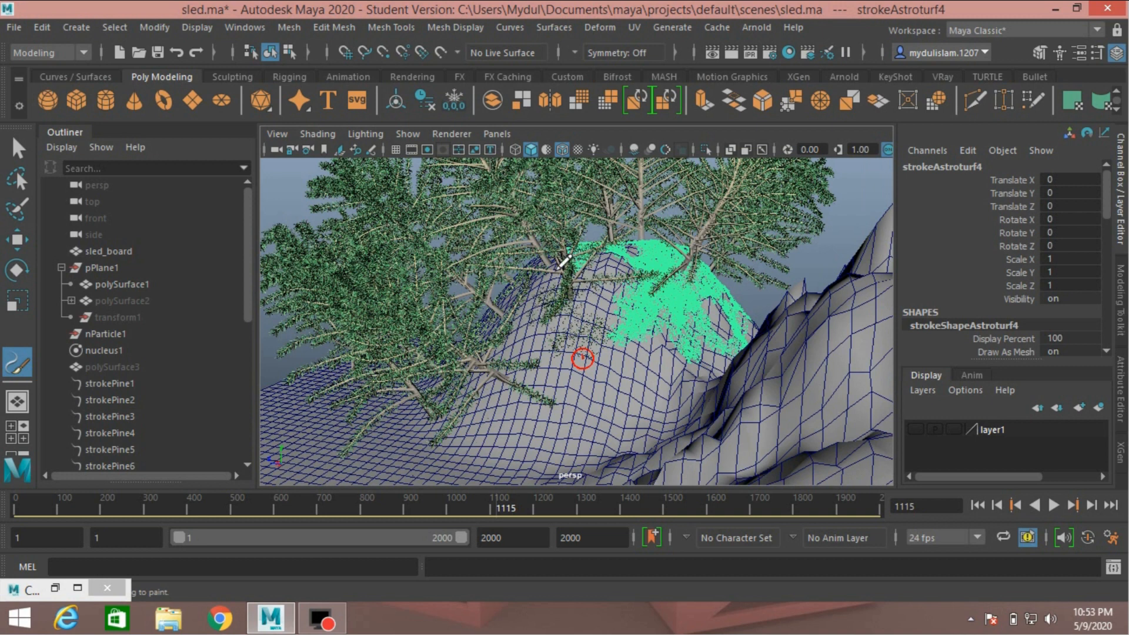
drag(645, 360, 513, 377)
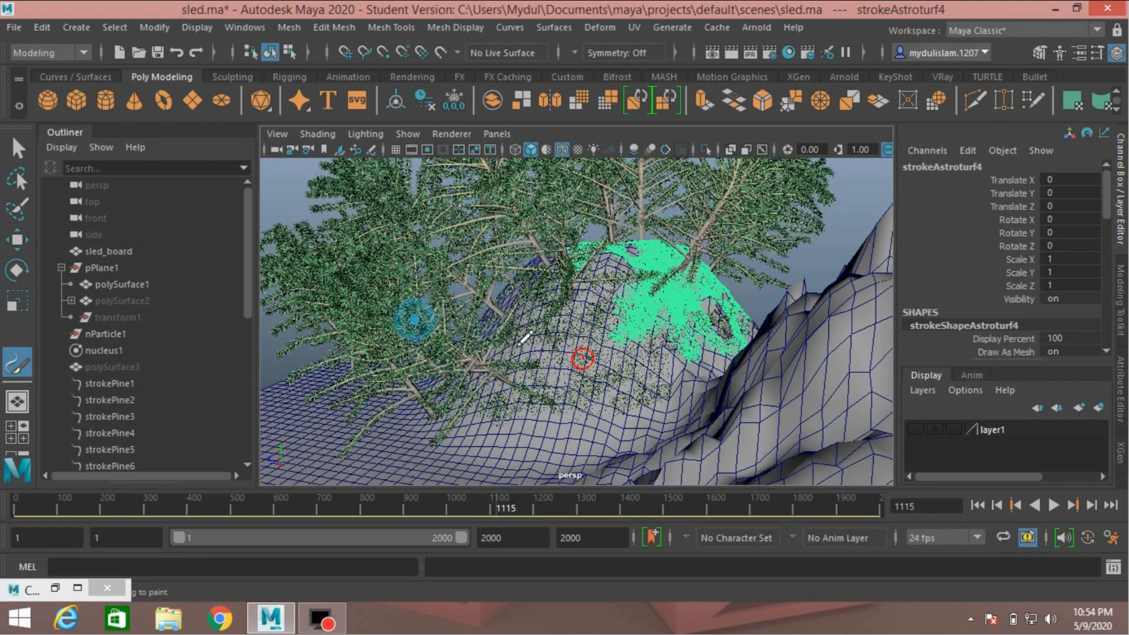
alt+drag(559, 351, 581, 313)
click(18, 149)
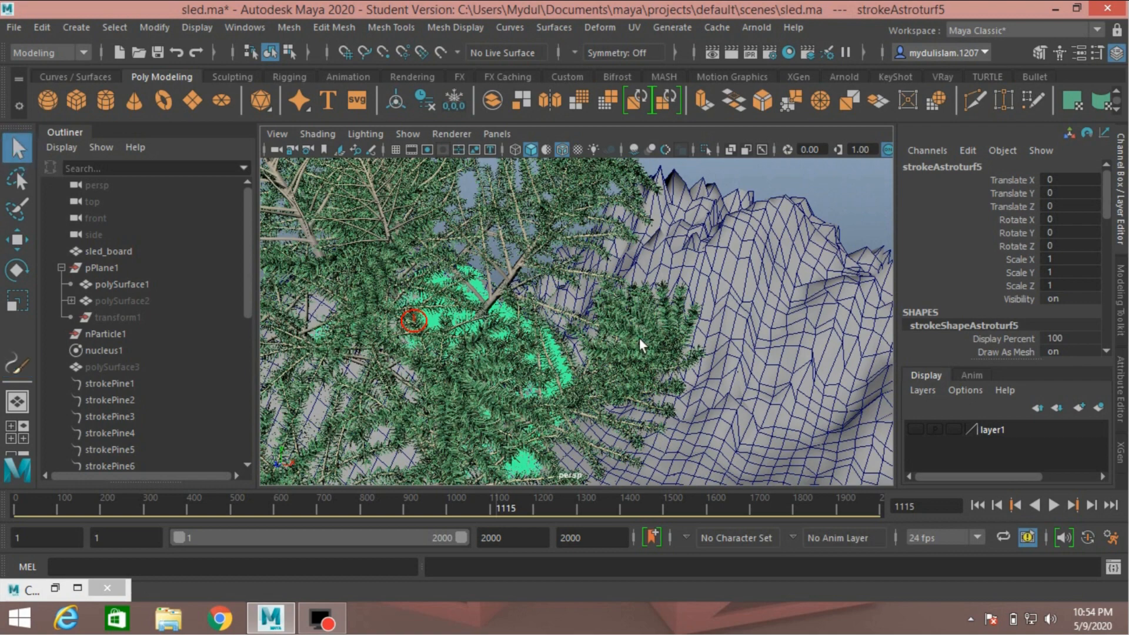
Turn off the wireframe over the shaded terrain and clear the selection.
scroll(639, 337, down, 4)
alt+drag(652, 348, 661, 314)
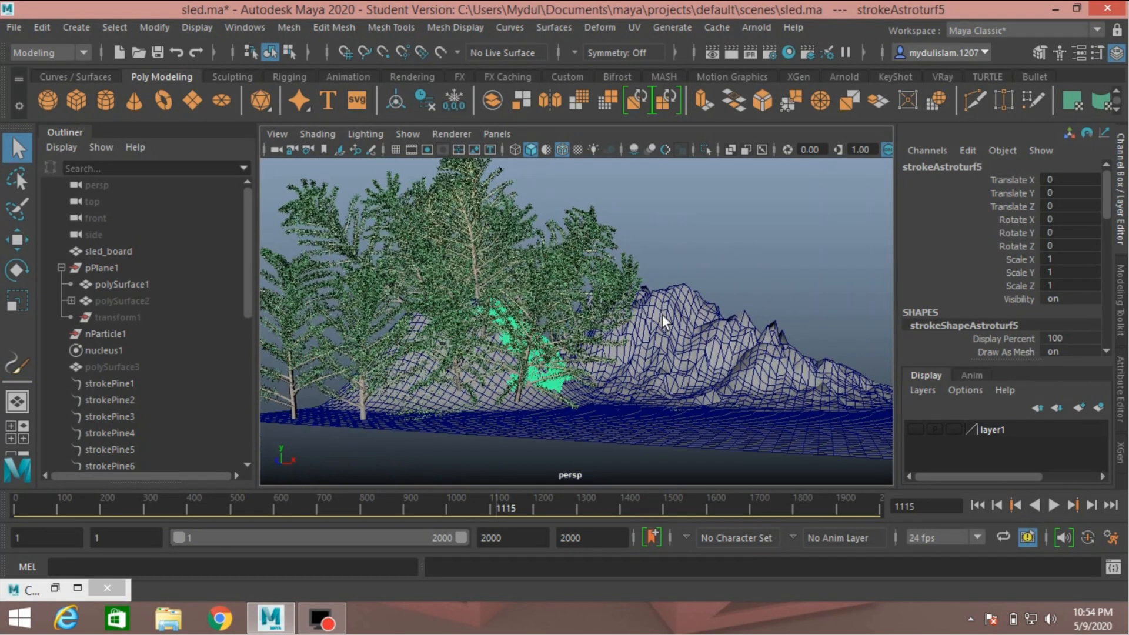
scroll(647, 327, up, 6)
alt+drag(634, 345, 562, 375)
scroll(618, 371, down, 8)
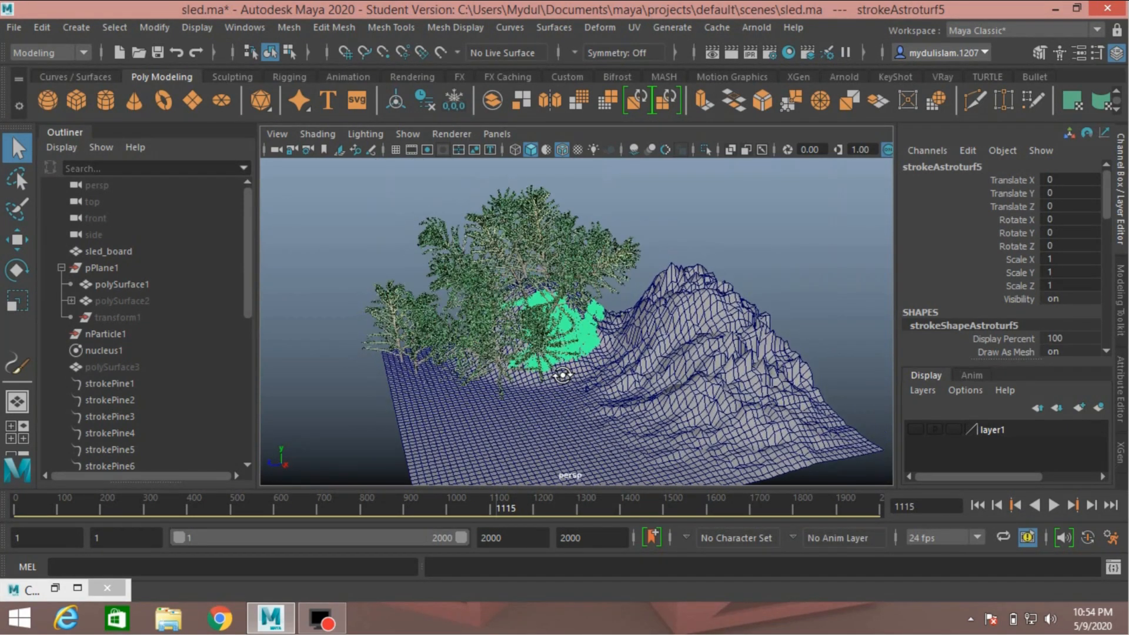
click(563, 151)
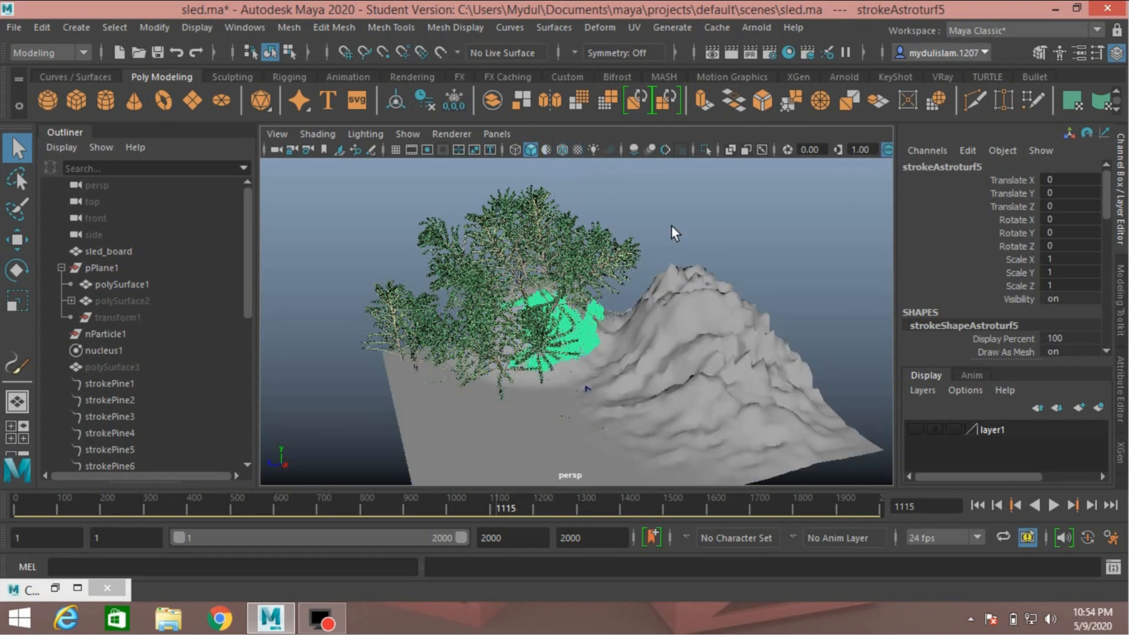
click(784, 261)
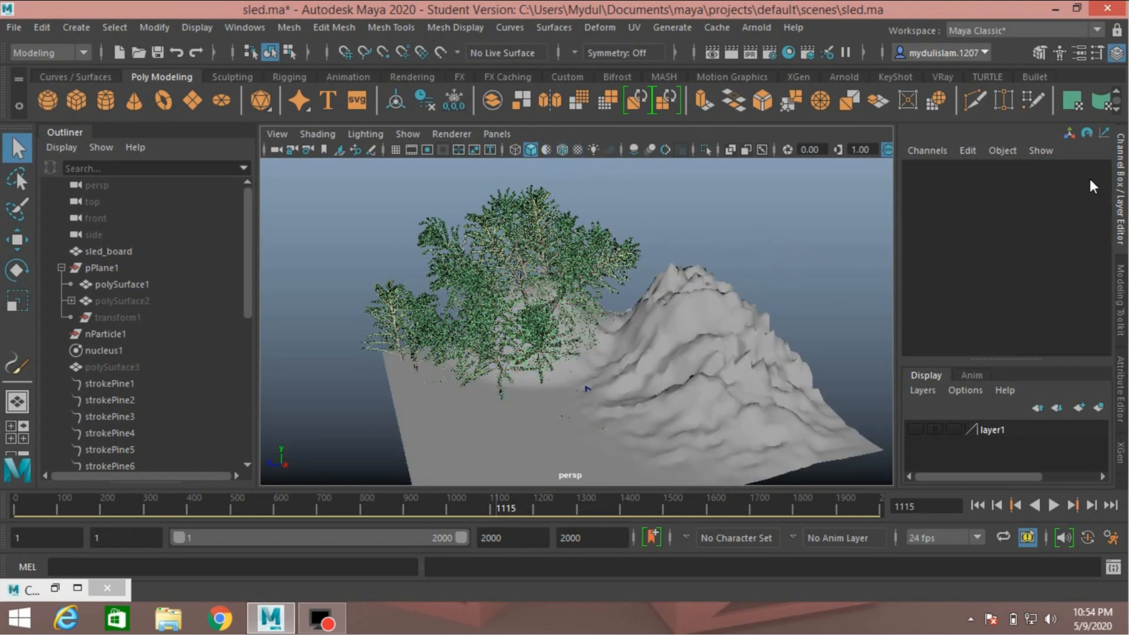
Make layer1 visible and move the sled_board along X to 15.434.
click(910, 429)
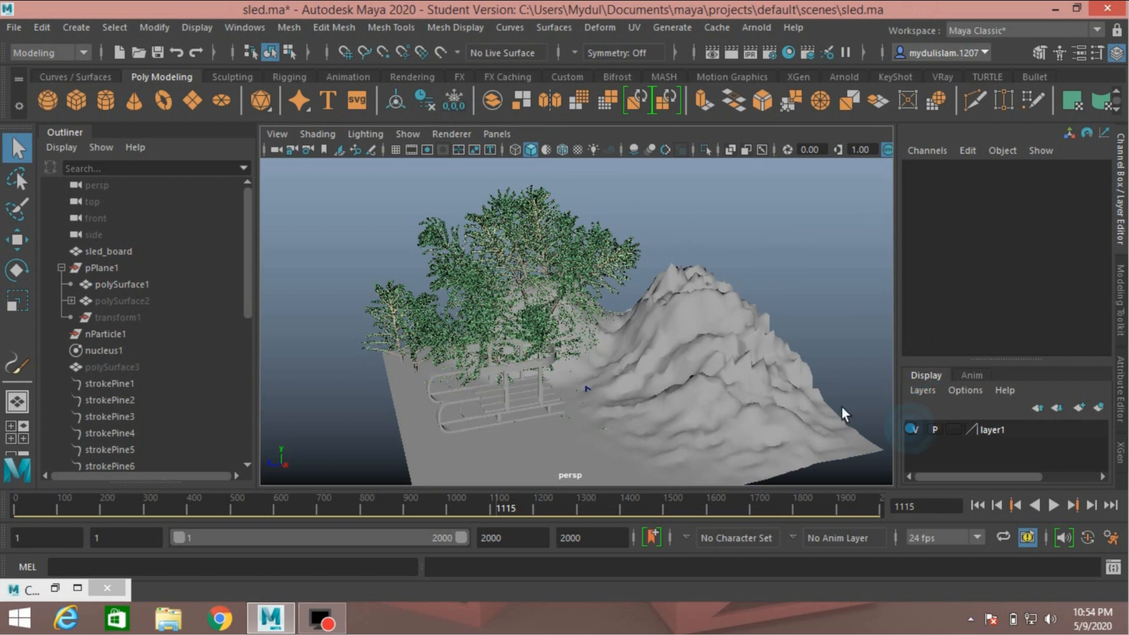
alt+drag(668, 365, 695, 355)
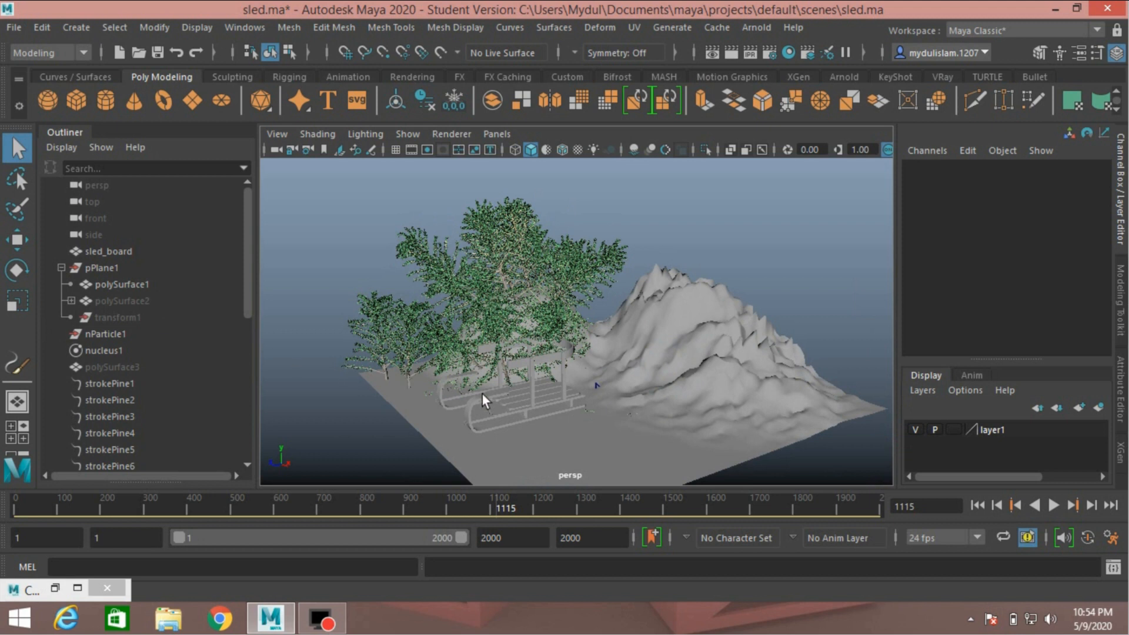
click(502, 397)
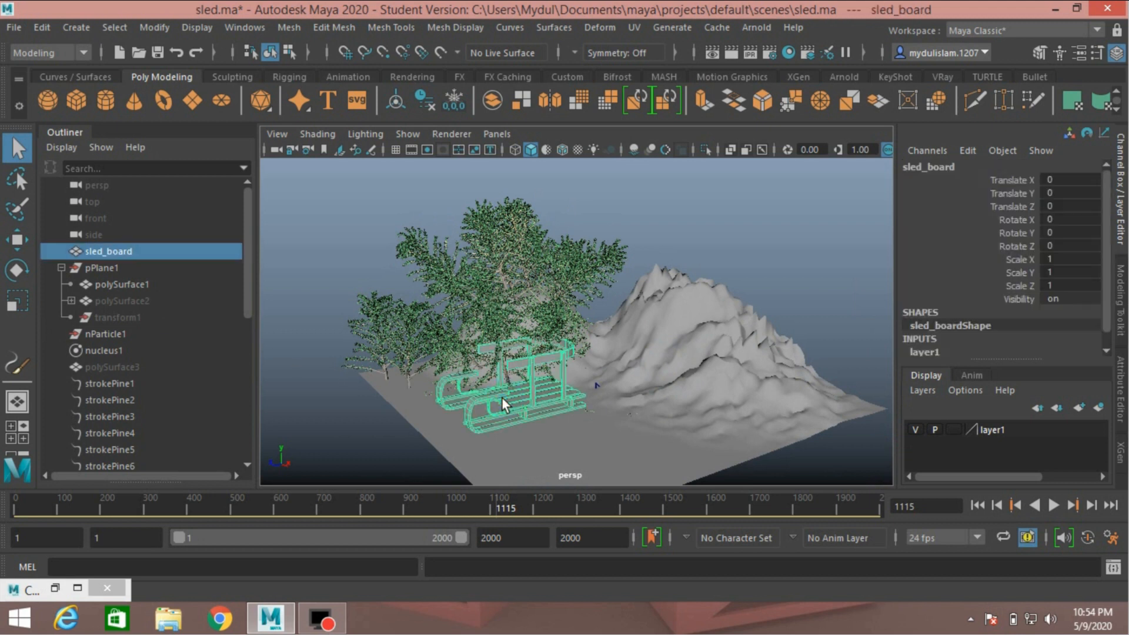
click(17, 239)
drag(599, 390, 622, 438)
scroll(685, 435, up, 3)
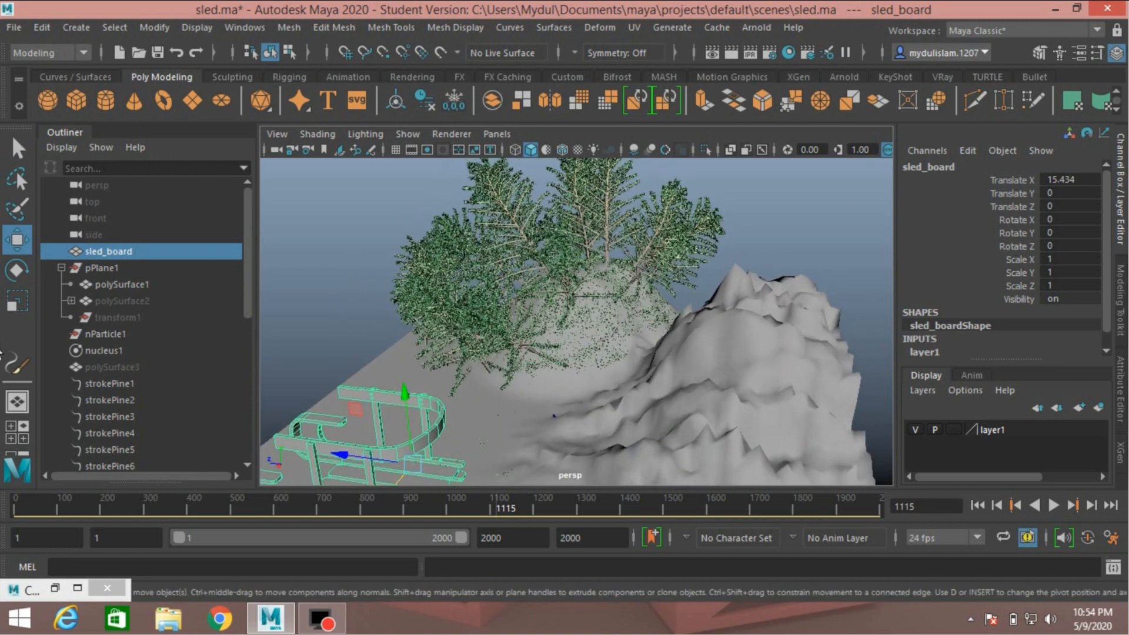
Unhide the polySurface2 terrain and the polySurface3 snow mesh, and hide layer1 with the sled.
click(104, 302)
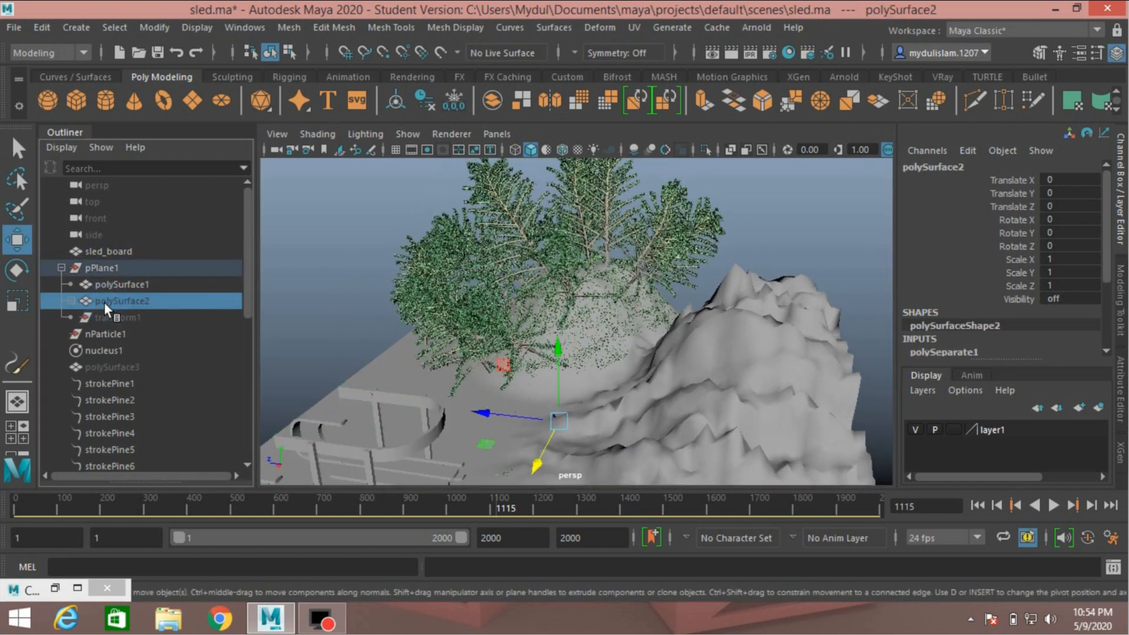
key(h)
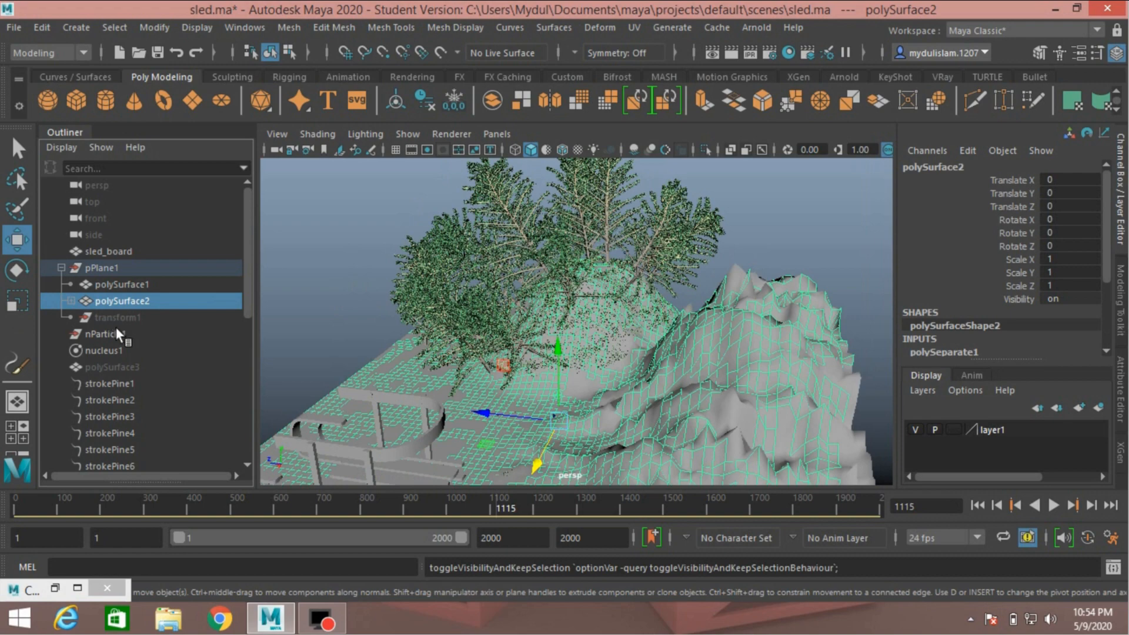
click(107, 365)
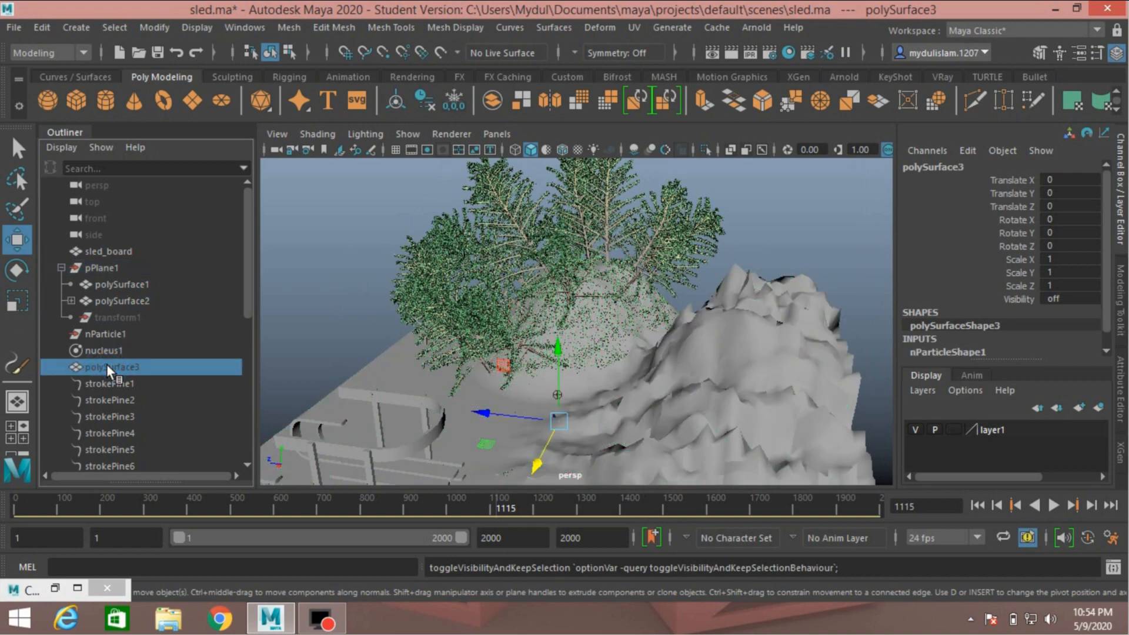
key(h)
alt+drag(408, 324, 456, 316)
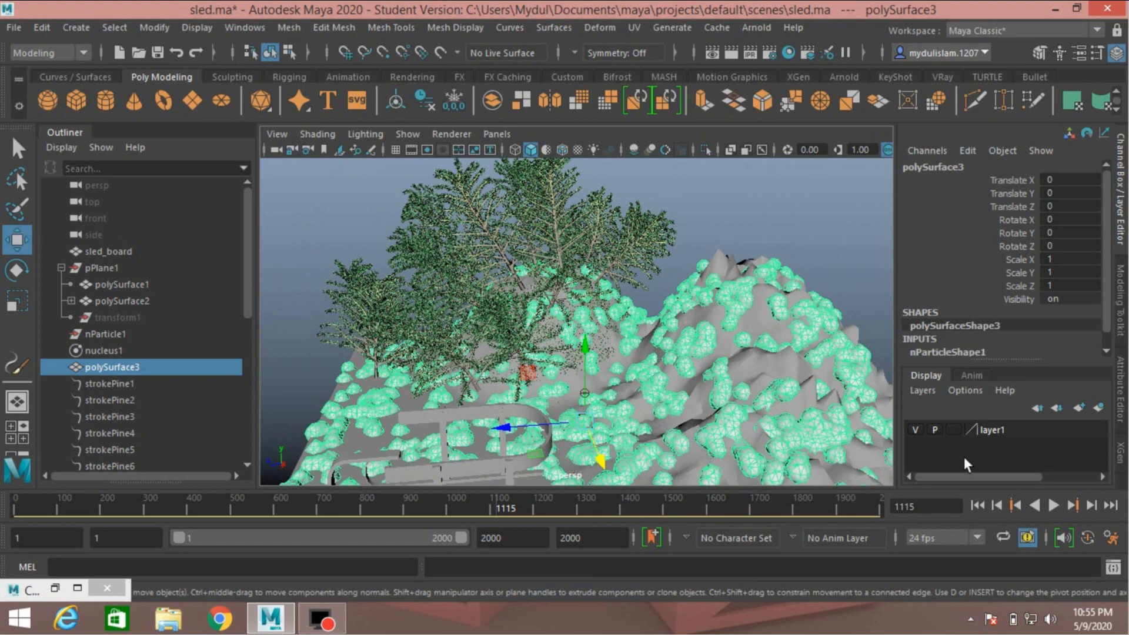
click(915, 429)
scroll(614, 413, down, 5)
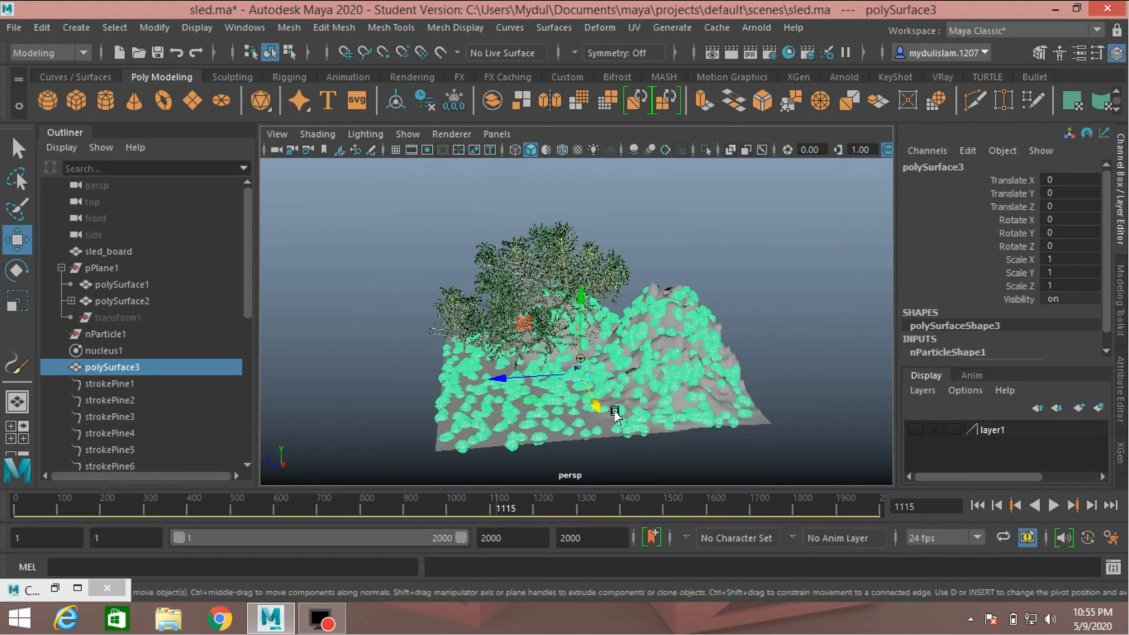
Hide the polySurface3 snow mesh.
click(115, 369)
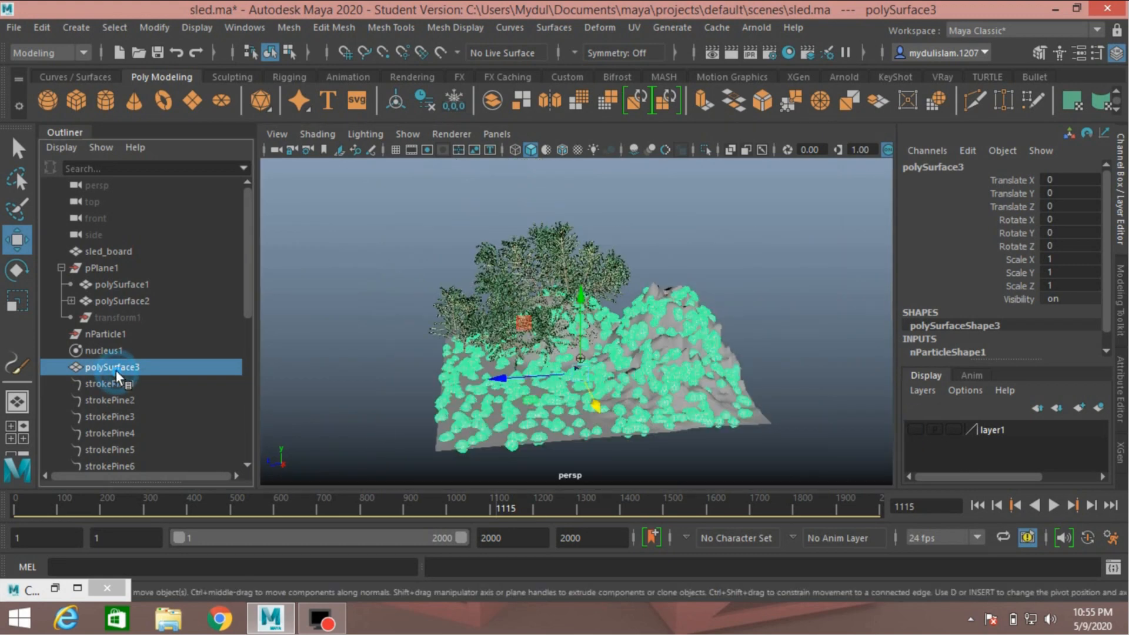
key(h)
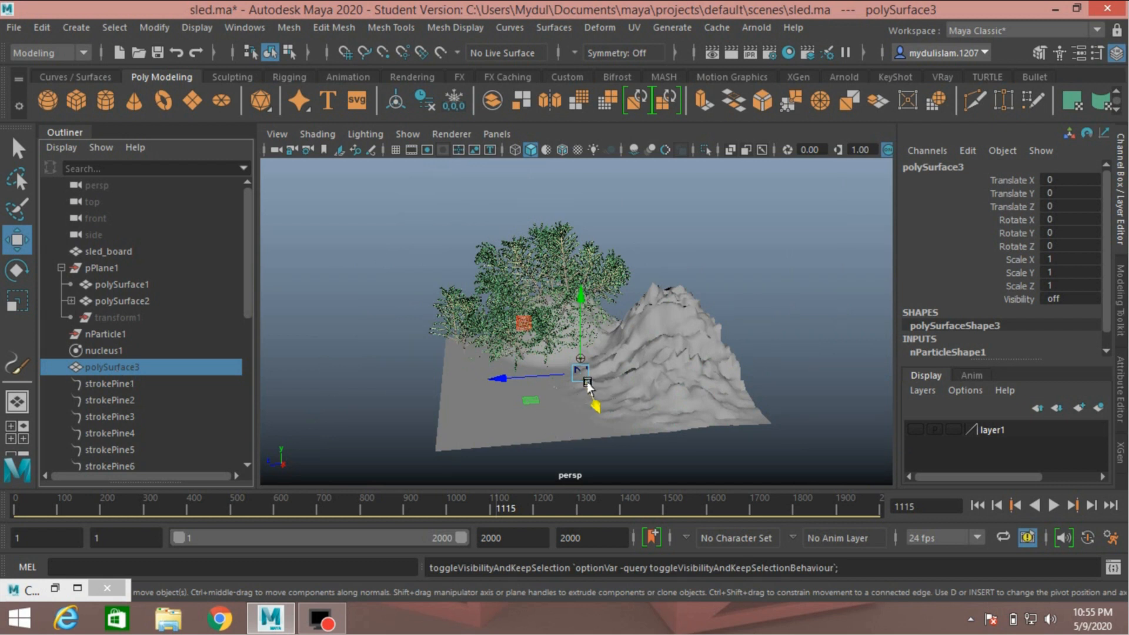
Create a polygon cube and move it along Z to -38.669, clear of the mountain.
alt+drag(588, 385, 626, 369)
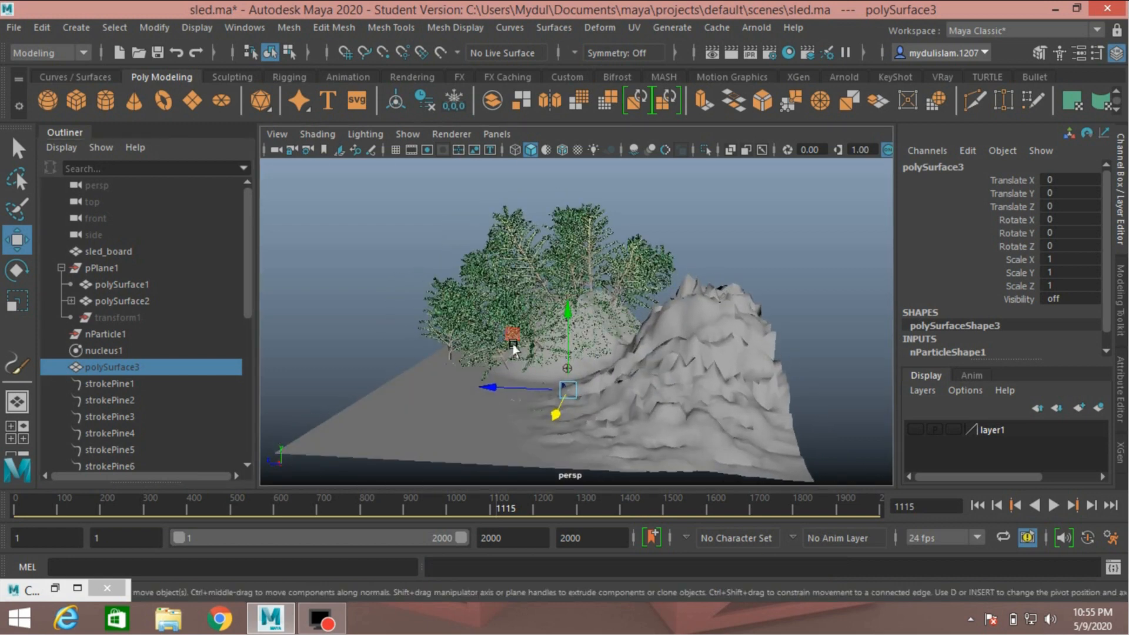
click(71, 104)
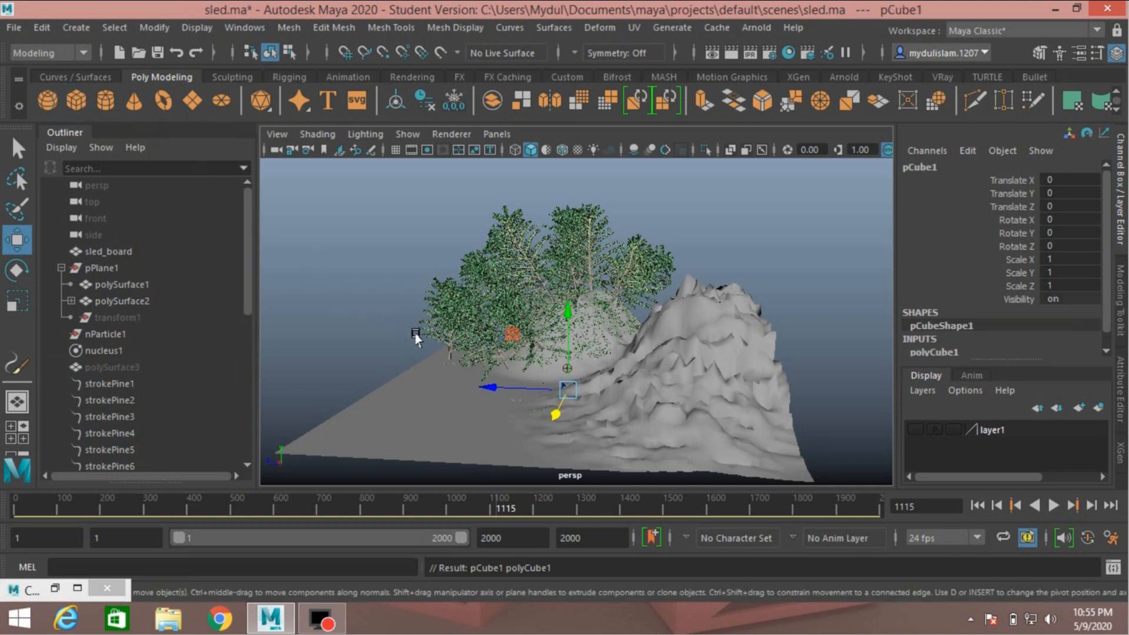
drag(483, 391, 784, 392)
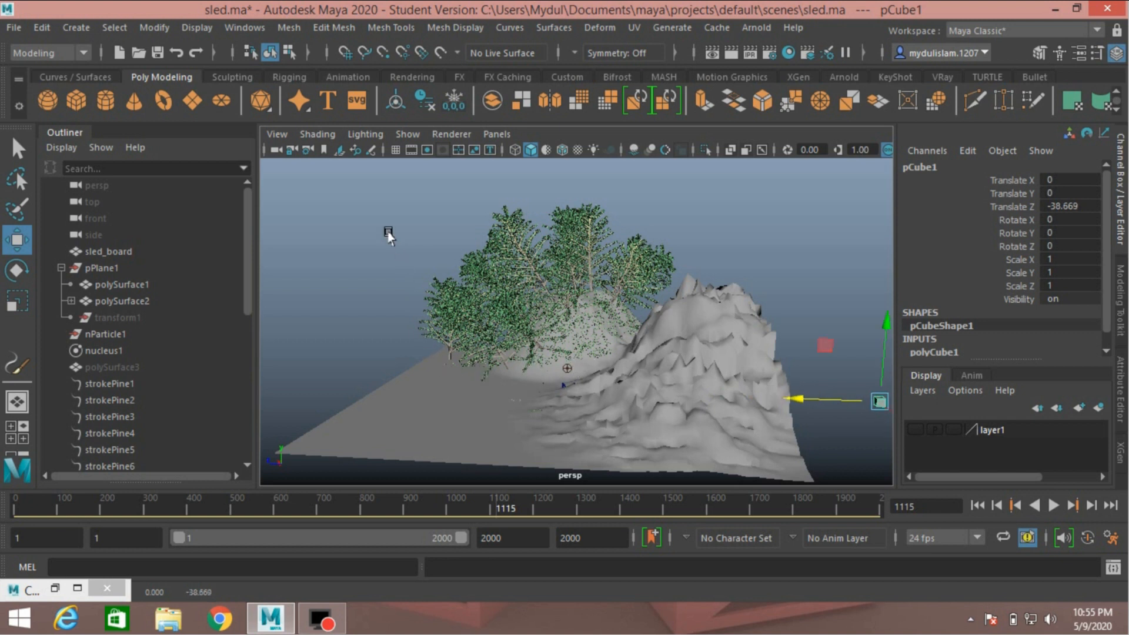
Hide all the Paint Effects strokes, from strokePine1 through strokeAstroturf5.
click(122, 389)
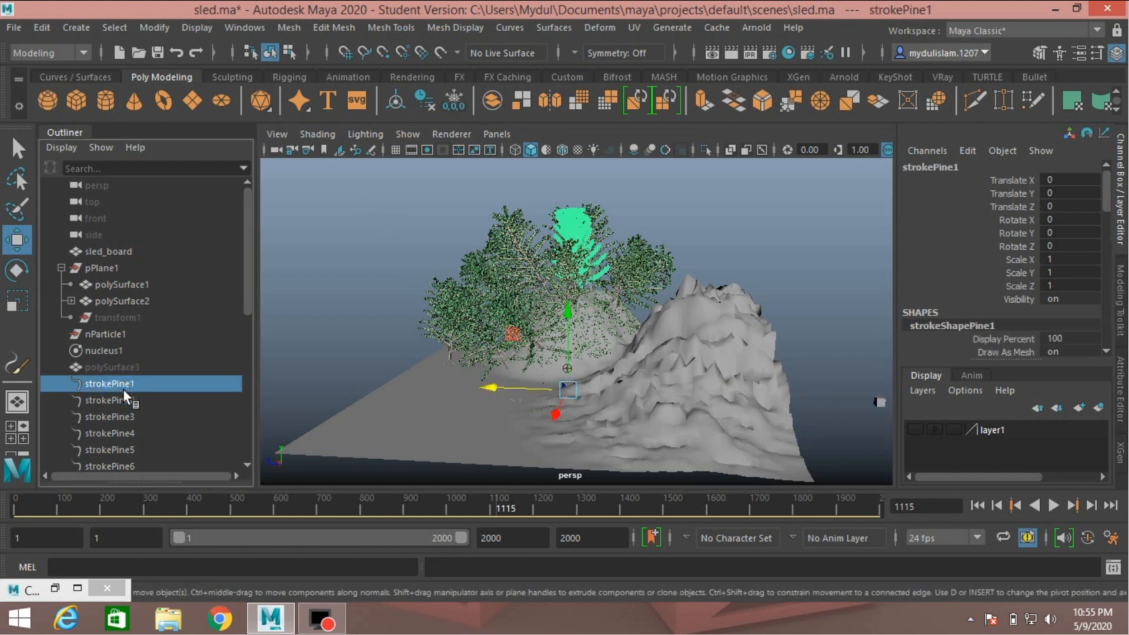
scroll(122, 389, down, 6)
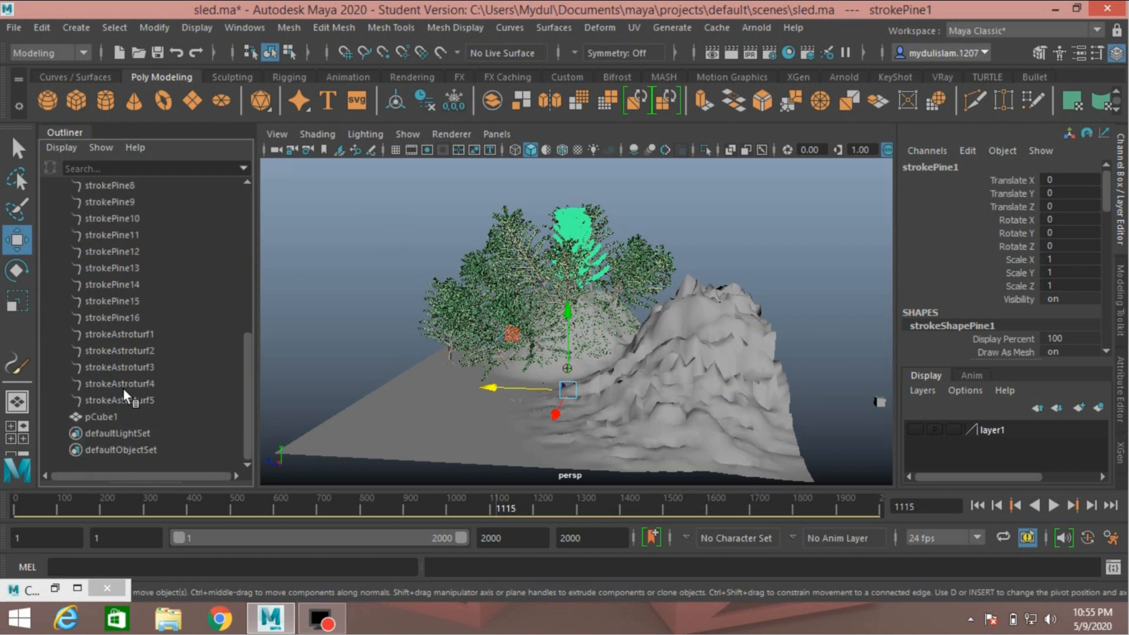
shift+click(125, 397)
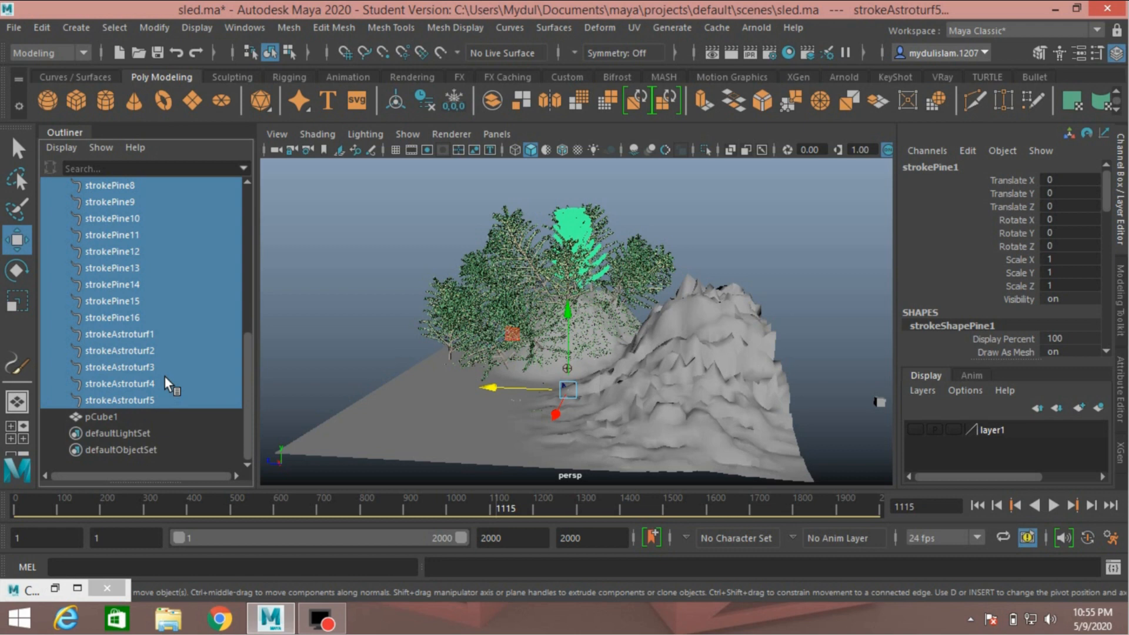
scroll(164, 375, up, 6)
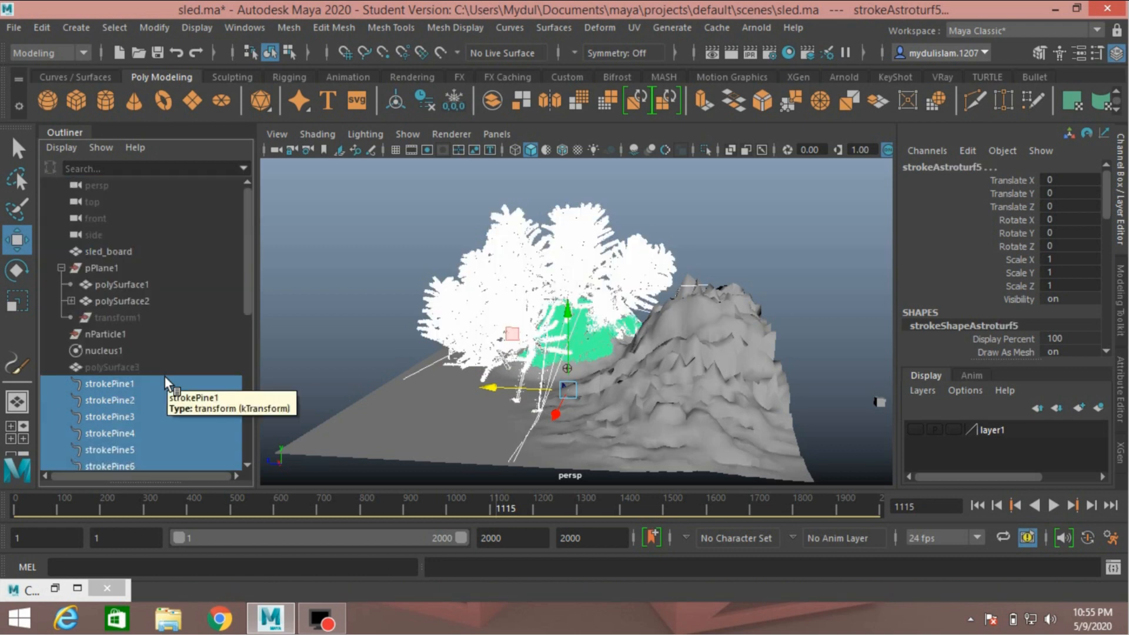
key(h)
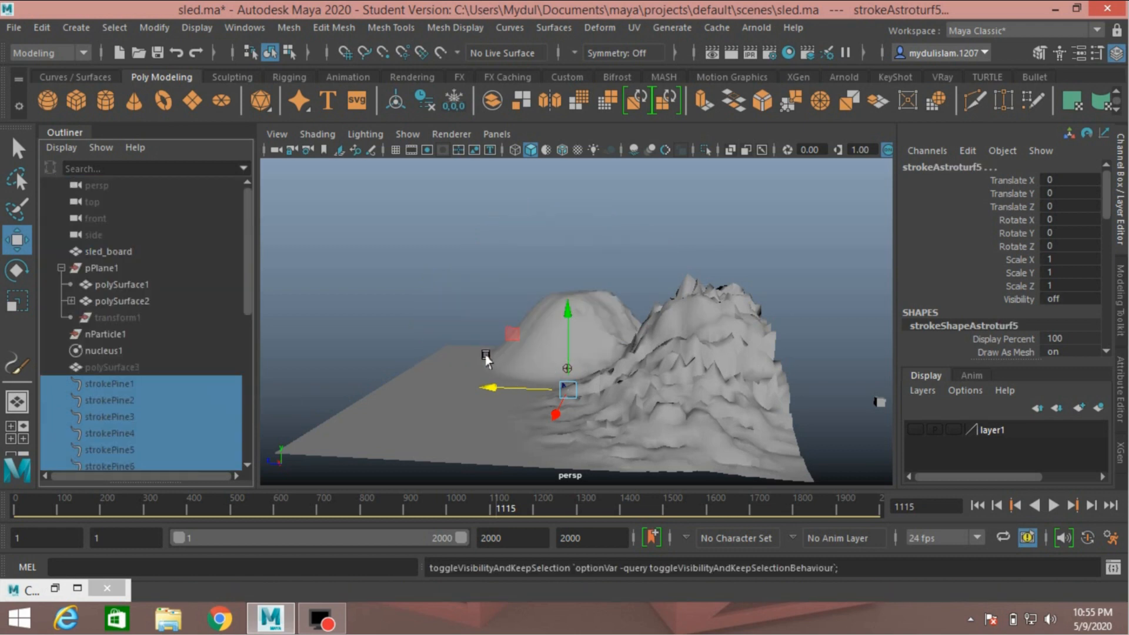
Place the cube on the rugged mountain's summit at Translate Y 13.257 and Translate Z -19.108.
alt+drag(484, 346, 507, 371)
click(840, 380)
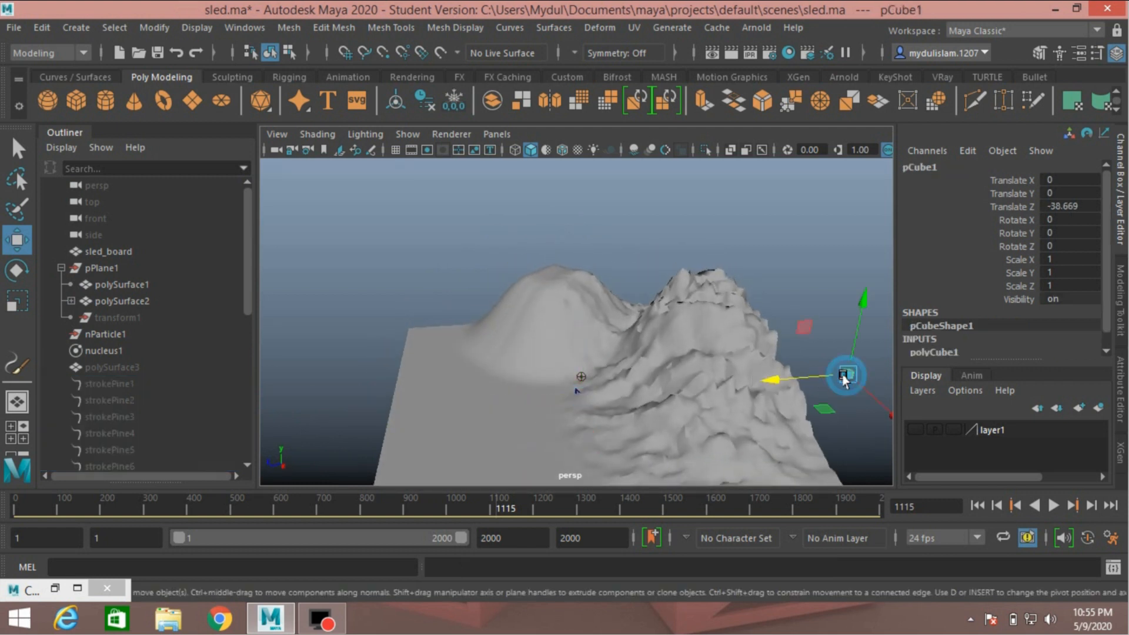
drag(795, 377, 663, 398)
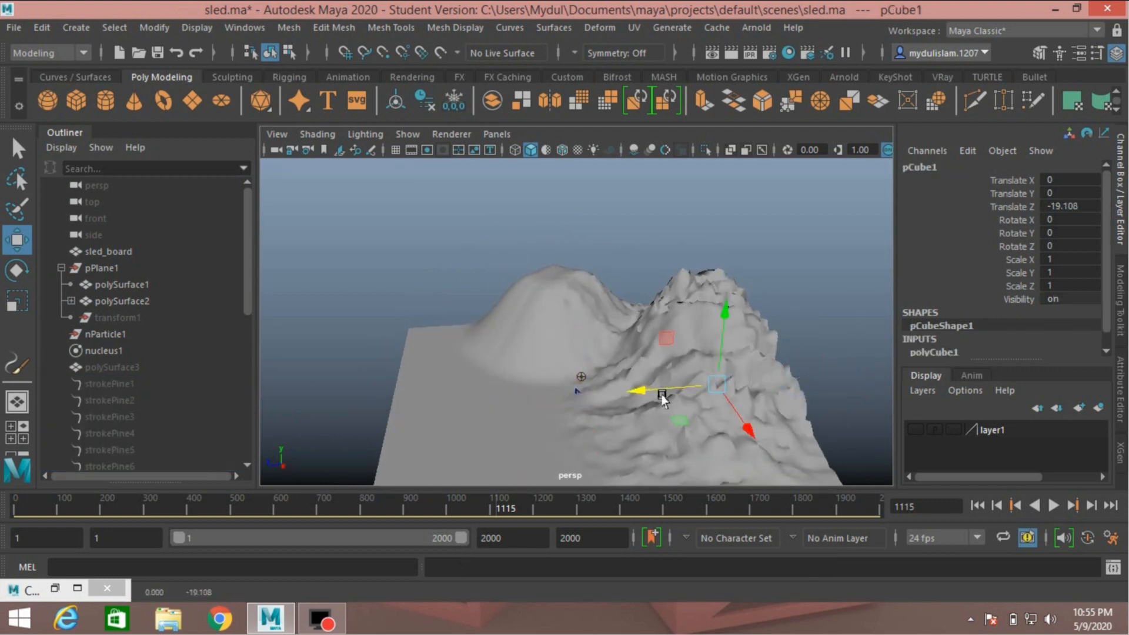
drag(718, 323, 704, 272)
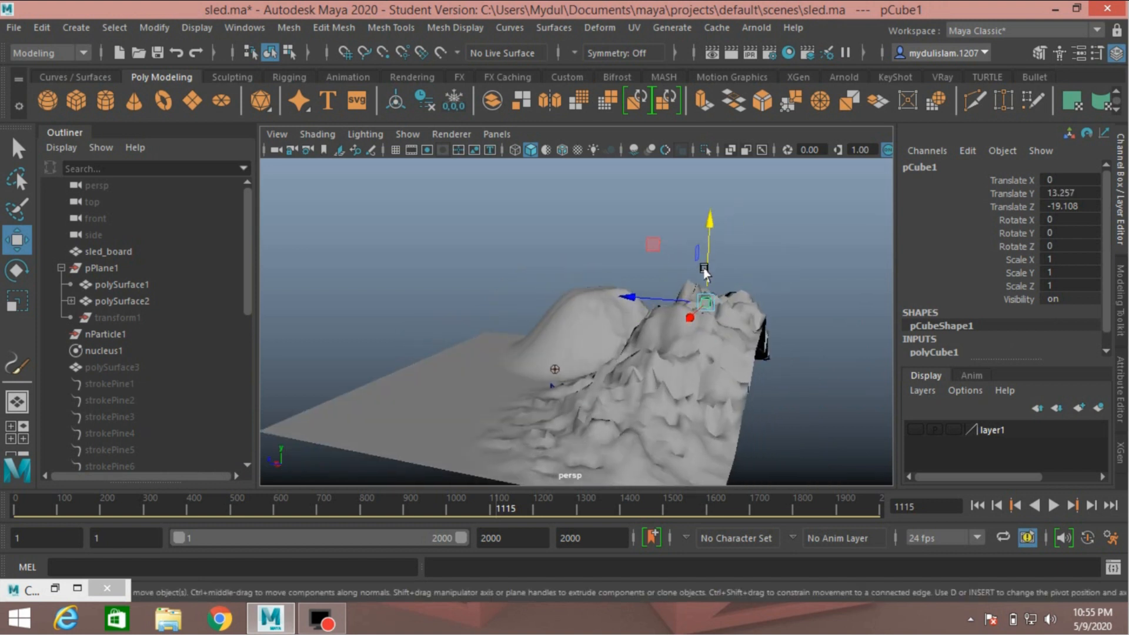
Scale the cube uniformly to 8.396 and stretch it along Z to 12.254.
scroll(682, 282, up, 5)
scroll(685, 282, down, 5)
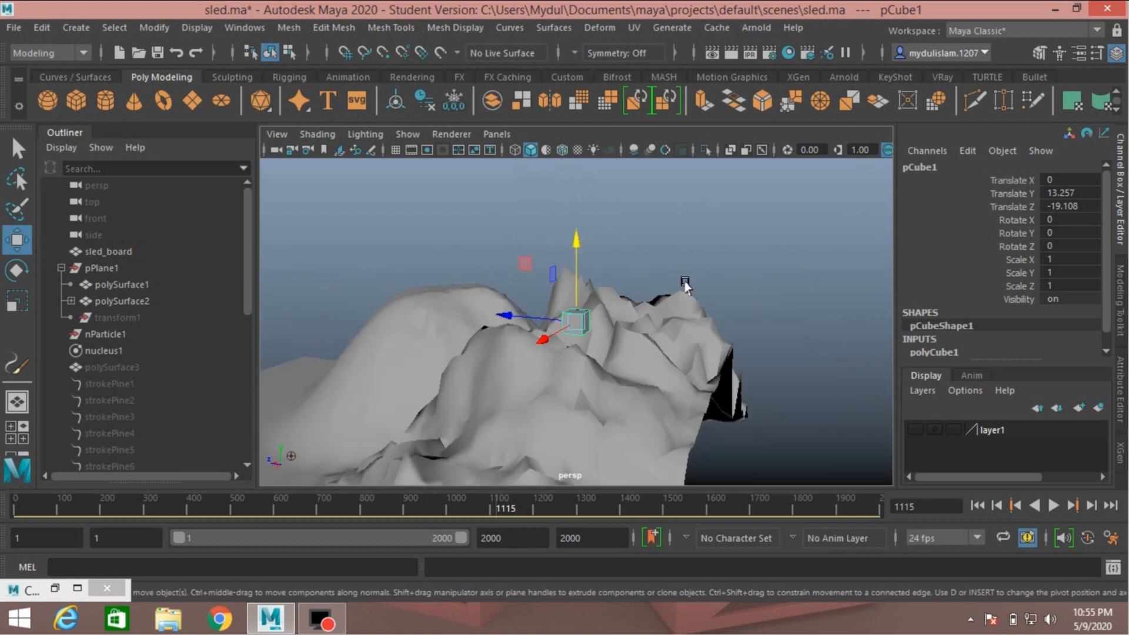
click(17, 301)
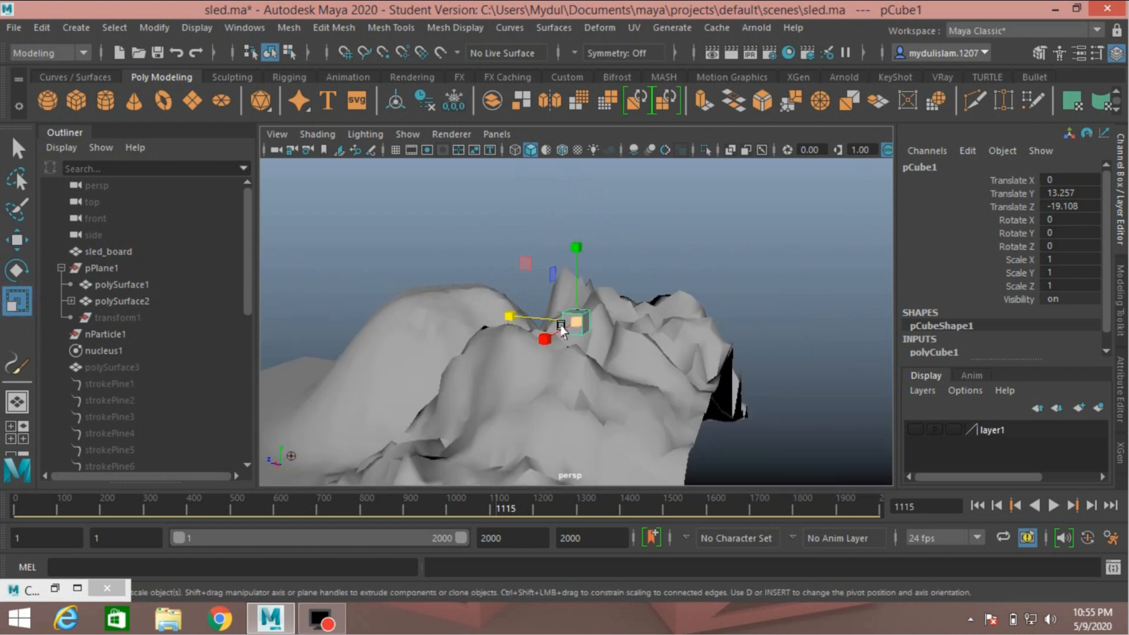
drag(576, 322, 616, 382)
scroll(691, 369, down, 6)
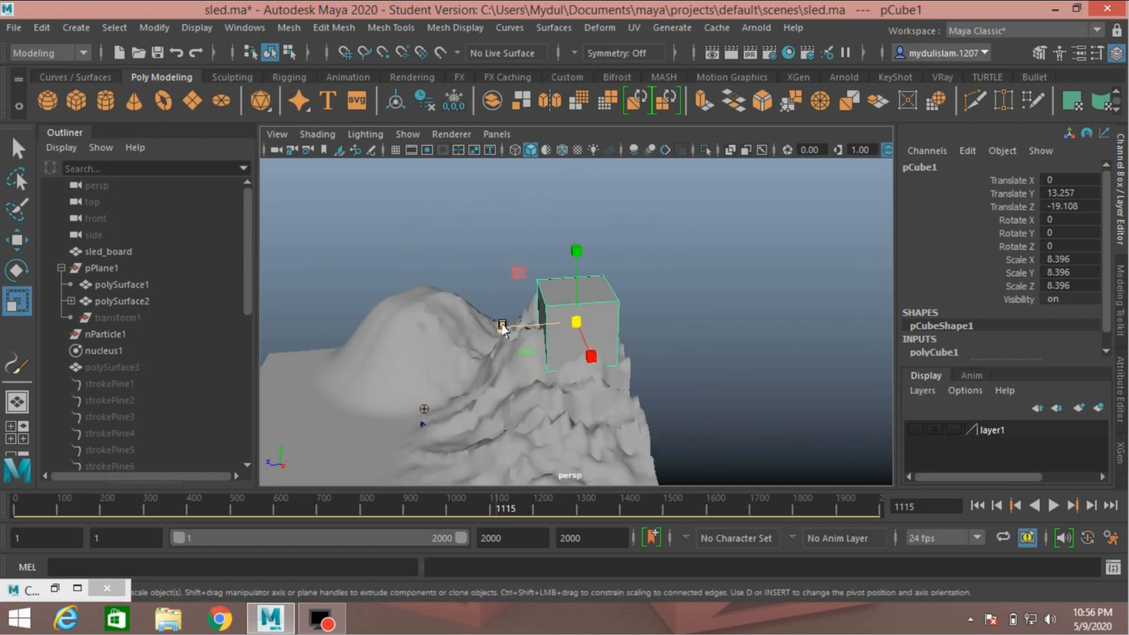
drag(503, 328, 472, 330)
Raise the cube to Translate Y 16.941 so it sits above the mountain ridge.
alt+drag(670, 358, 594, 353)
click(18, 241)
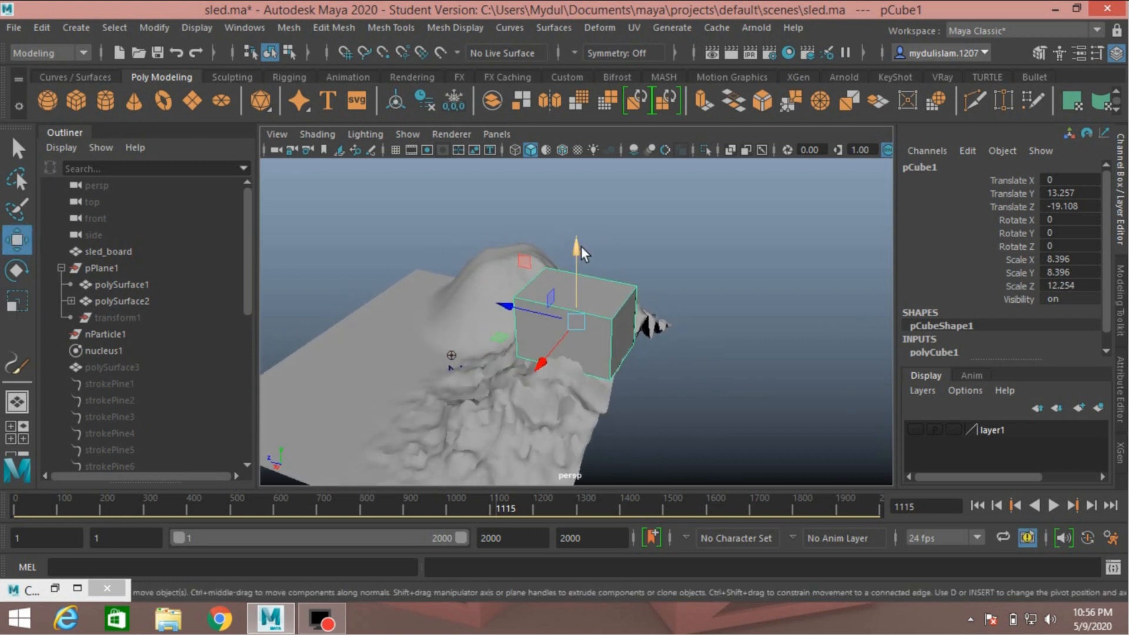
drag(580, 250, 534, 269)
alt+right_drag(534, 268, 566, 295)
alt+drag(567, 295, 546, 287)
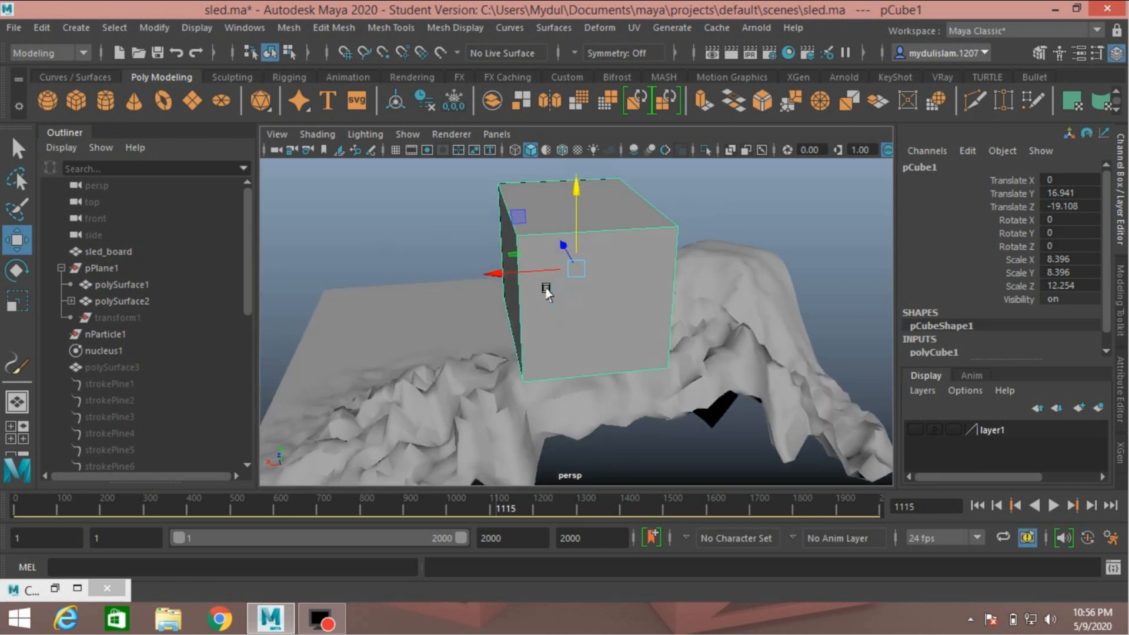
Merge the two top vertices at the cube's -Z end into one.
click(1039, 52)
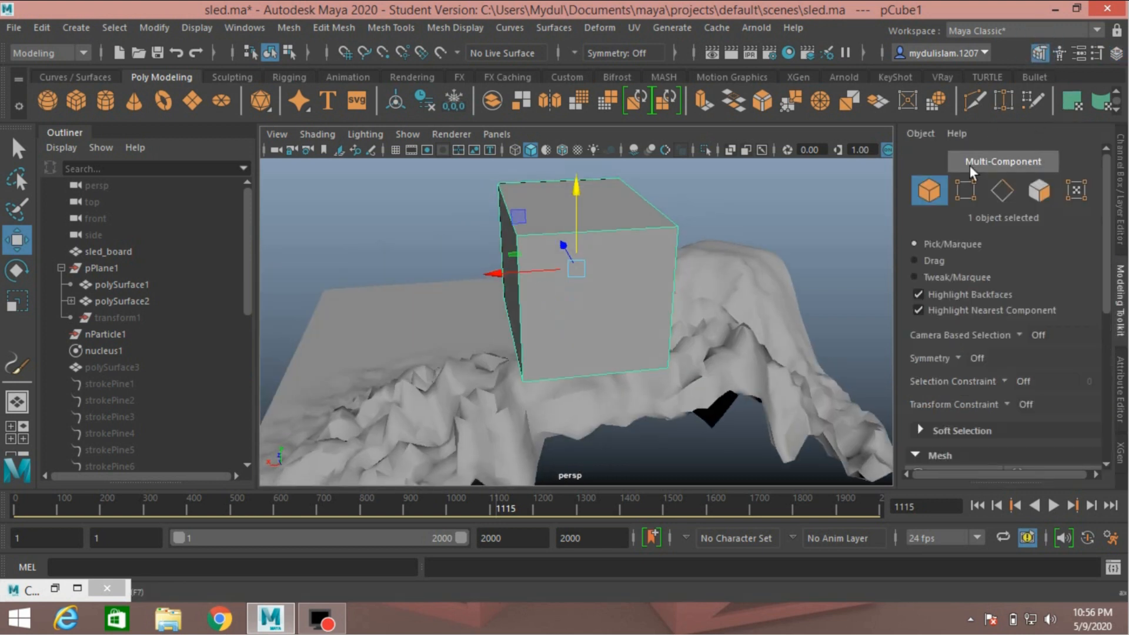
click(965, 199)
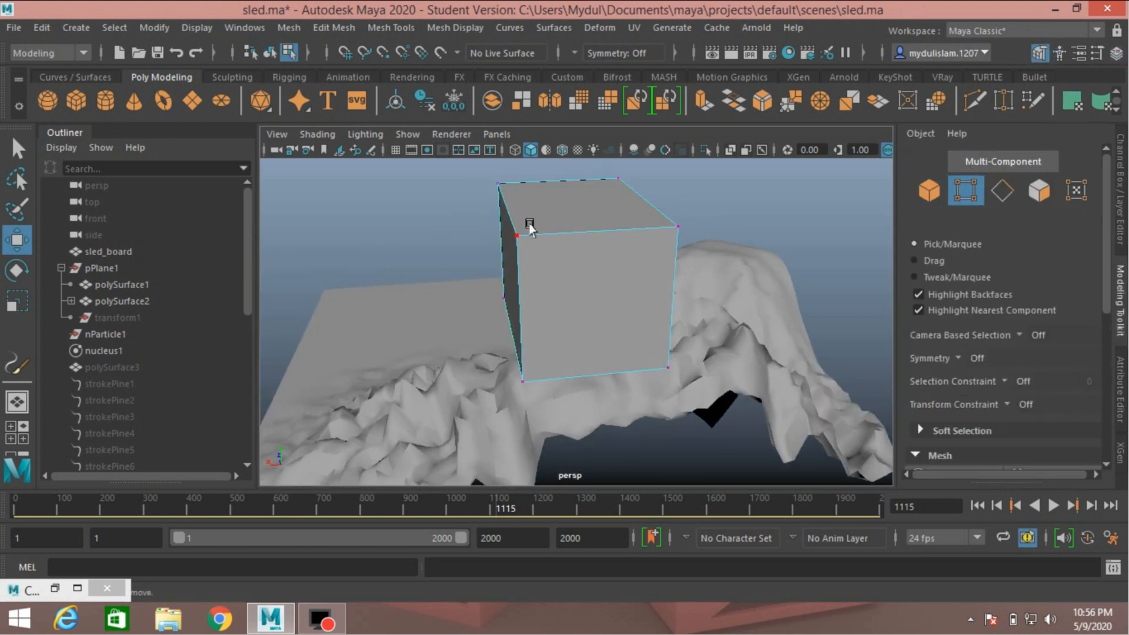
click(684, 224)
alt+drag(605, 246, 605, 309)
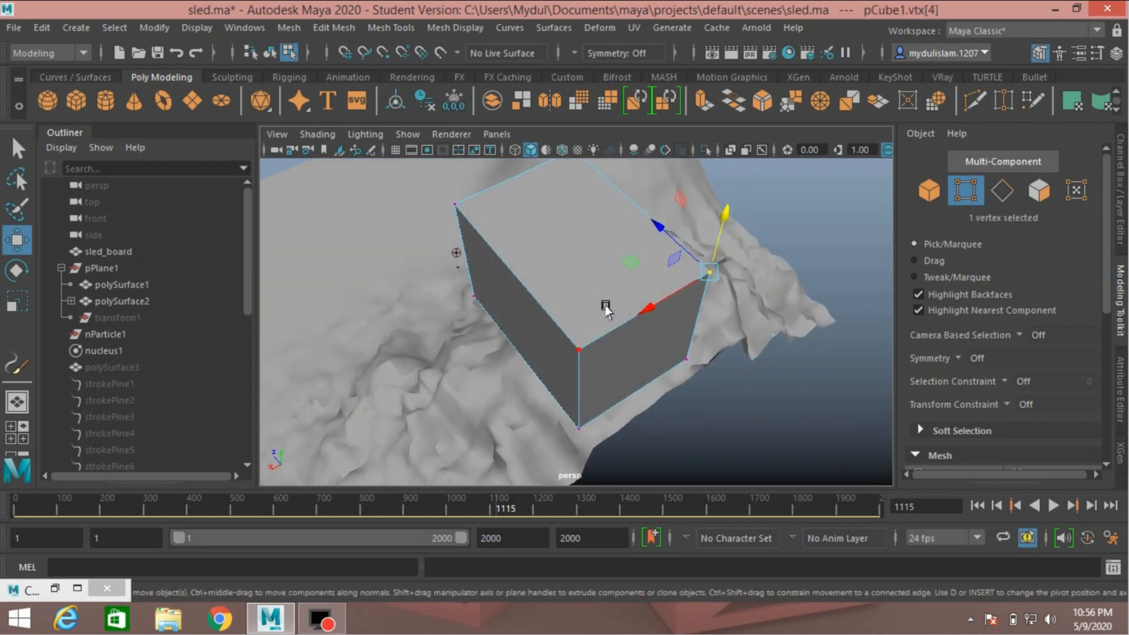
shift+click(580, 347)
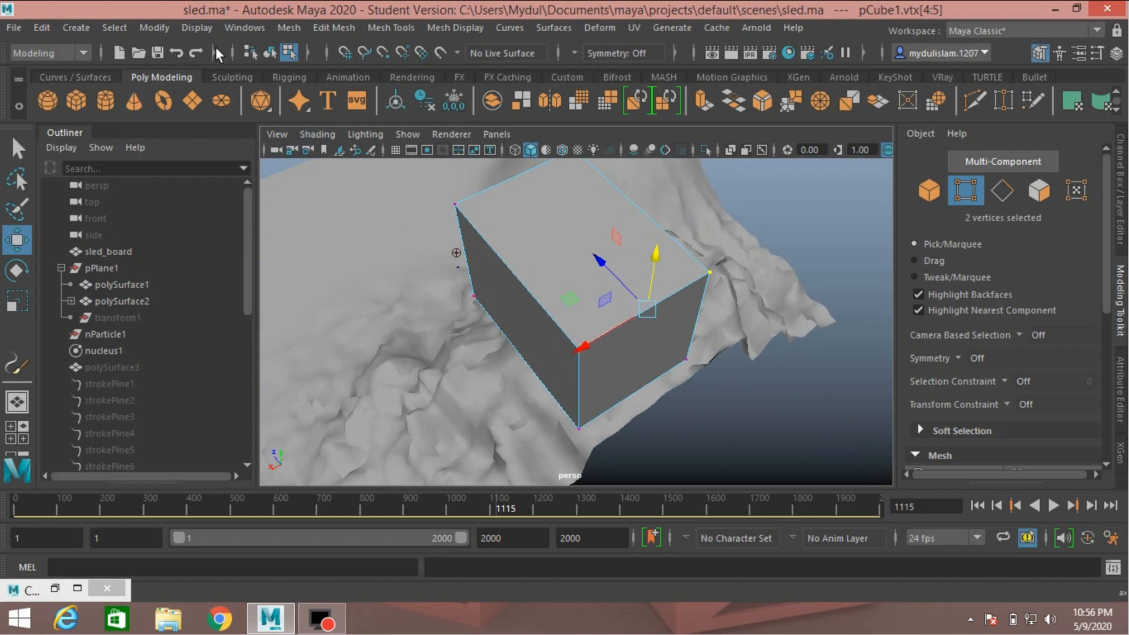
click(334, 28)
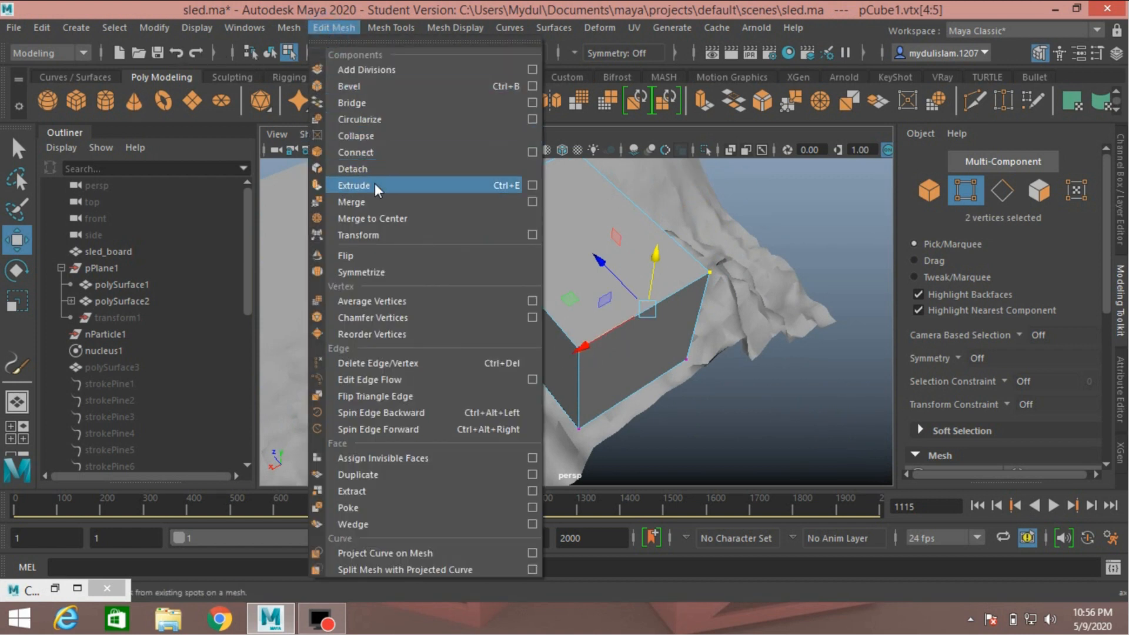
click(386, 202)
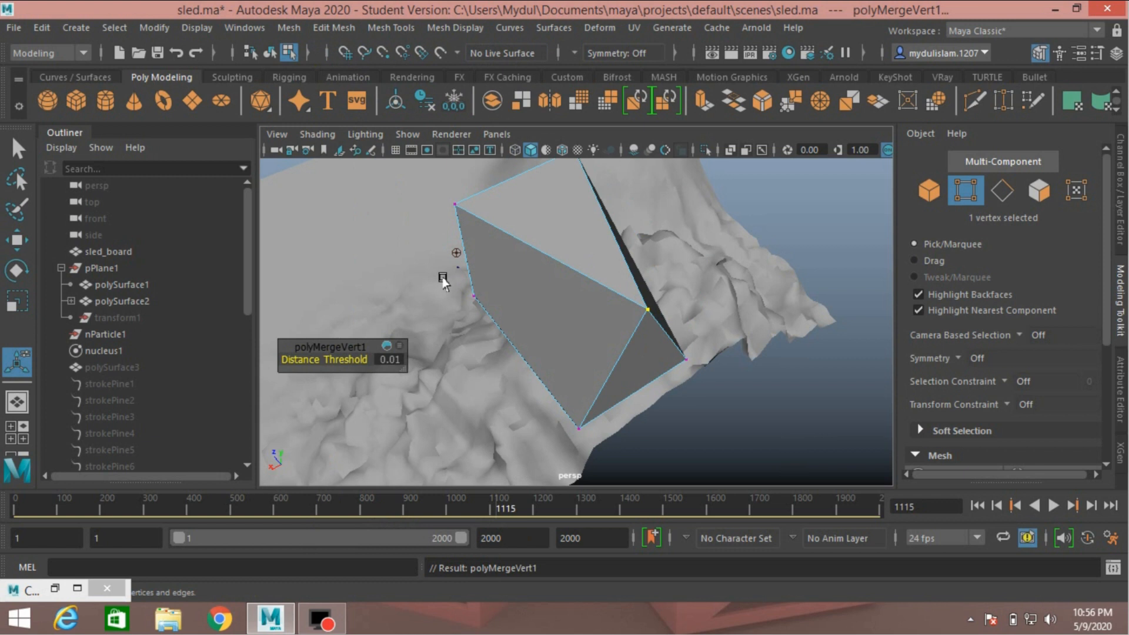
Merge the two top vertices at the cube's +Z end to form a gabled prism, and return to object selection.
alt+drag(442, 286, 488, 210)
drag(436, 181, 513, 221)
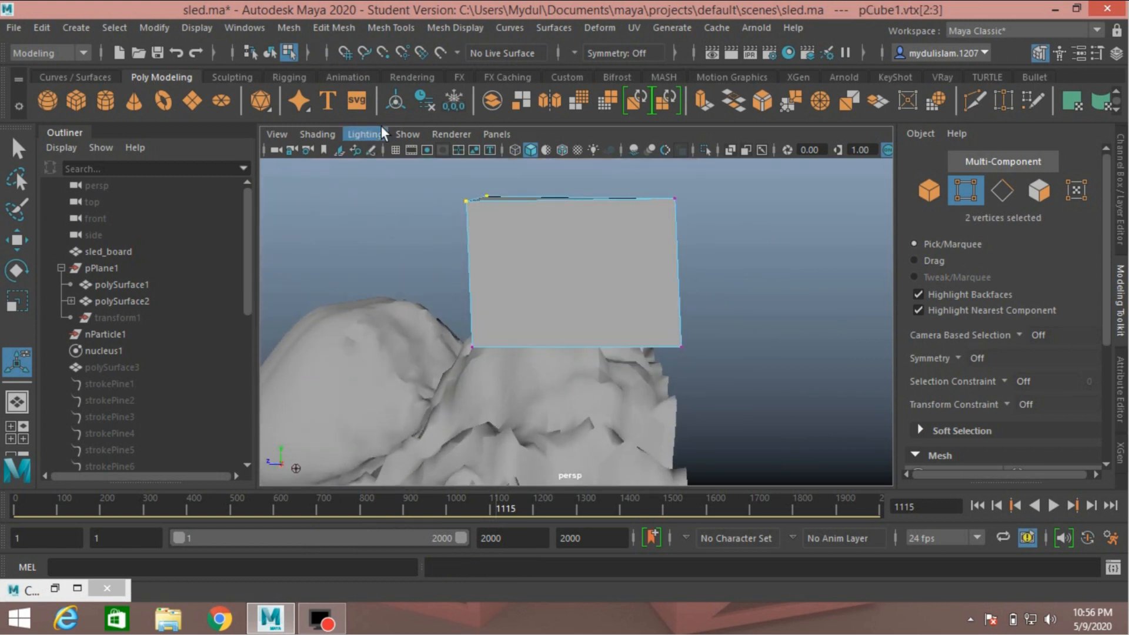
click(342, 30)
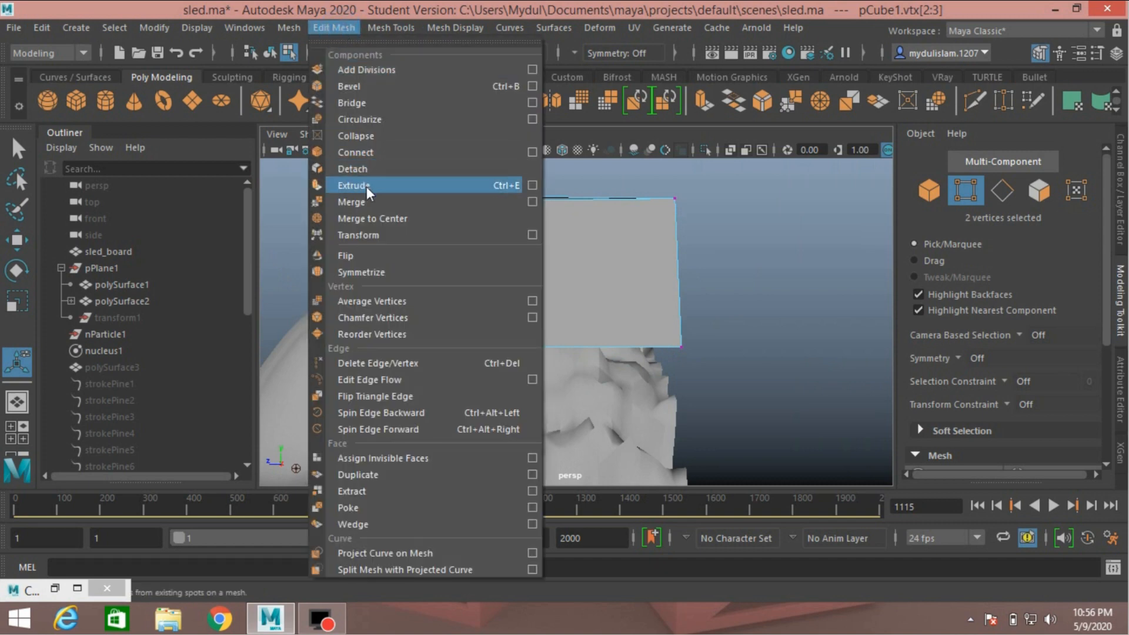
click(379, 203)
mouse_move(394, 226)
alt+mouse_down()
mouse_move(471, 284)
mouse_move(597, 272)
mouse_move(576, 244)
mouse_move(576, 254)
mouse_move(576, 228)
mouse_move(575, 293)
mouse_move(559, 241)
mouse_move(402, 264)
mouse_move(410, 253)
mouse_move(441, 262)
mouse_move(412, 224)
alt+mouse_up()
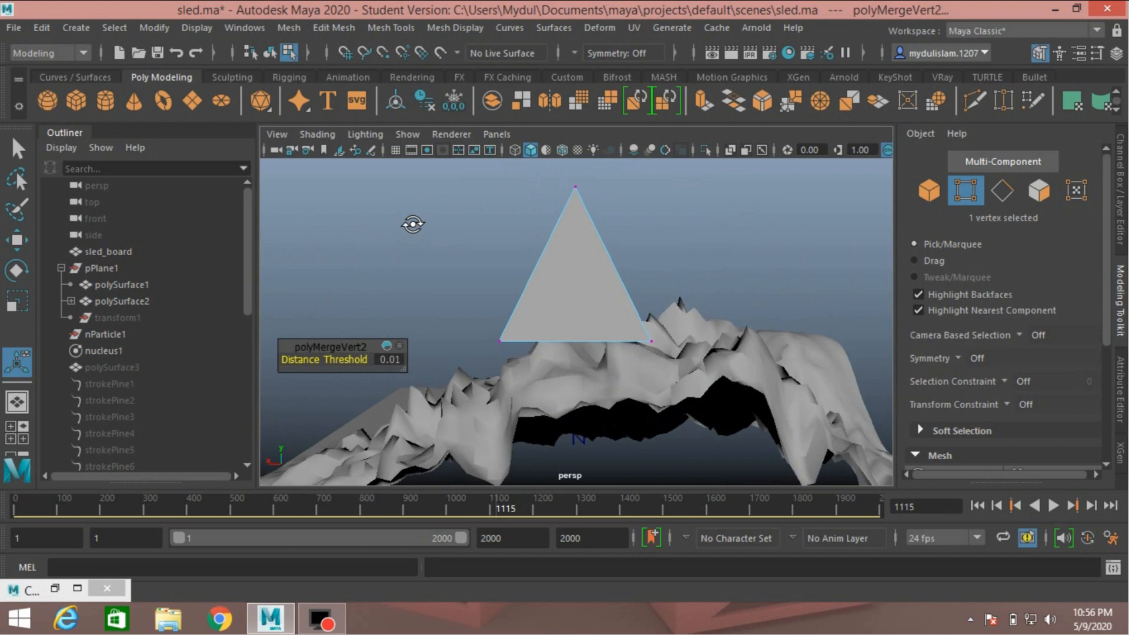
click(928, 189)
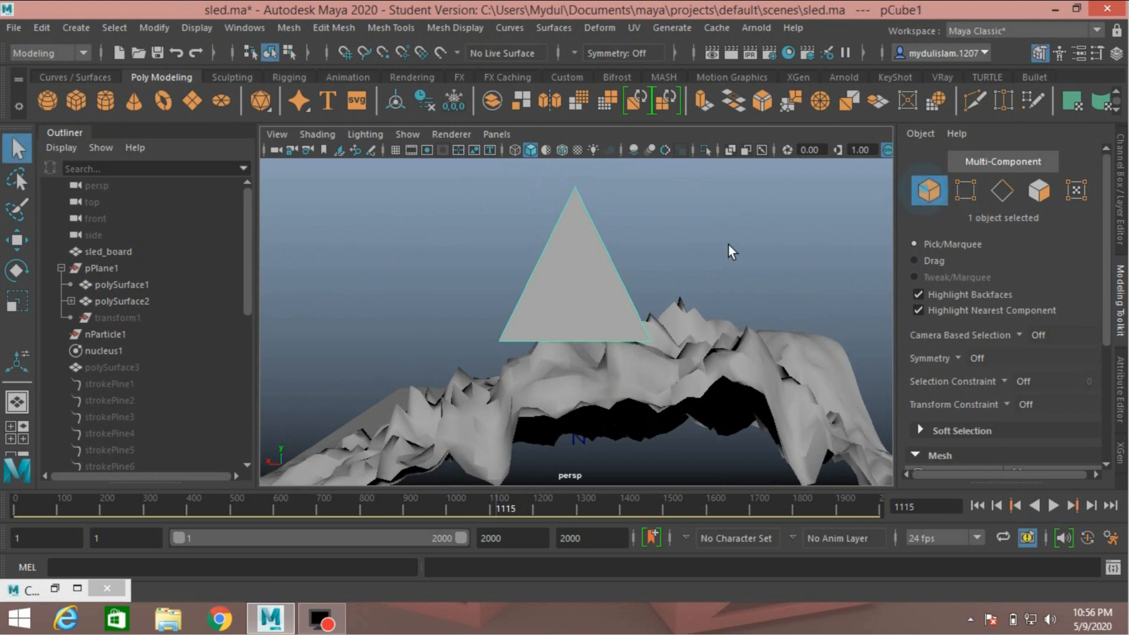
Lower the prism's two ridge vertices along Y to about 17.5.
alt+drag(727, 243, 857, 296)
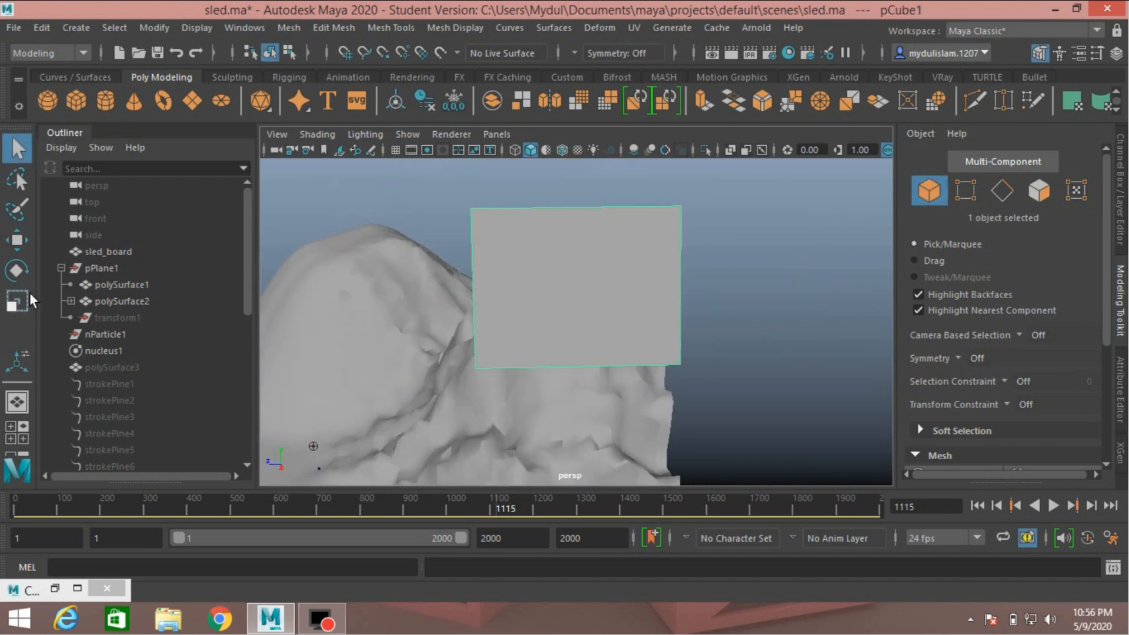
click(17, 302)
alt+drag(329, 311, 609, 294)
click(965, 191)
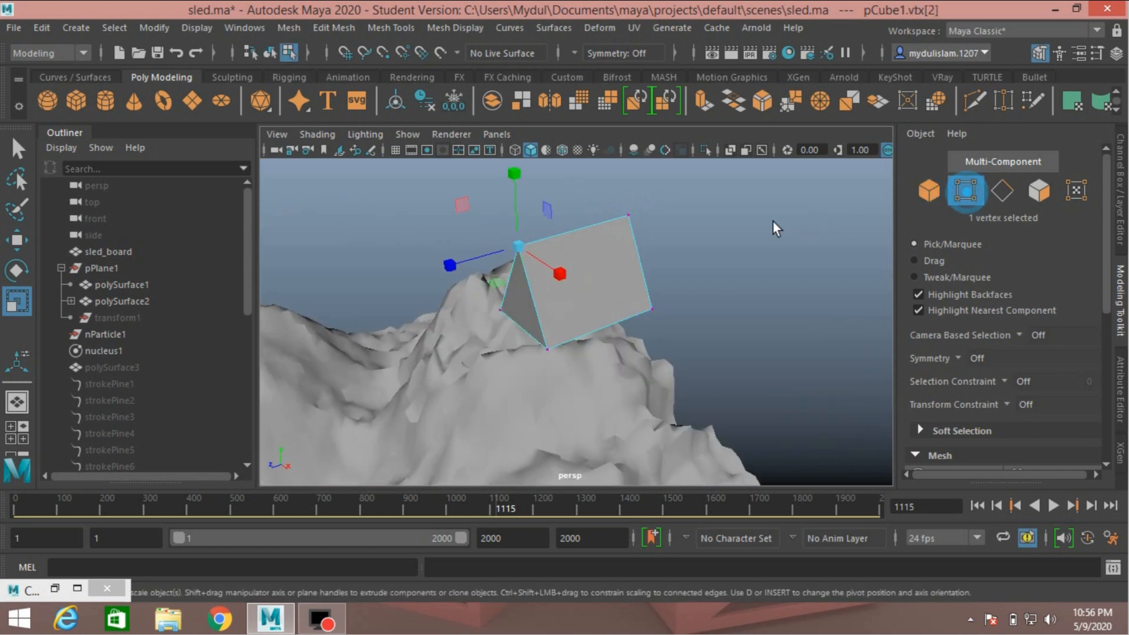
drag(681, 253, 676, 251)
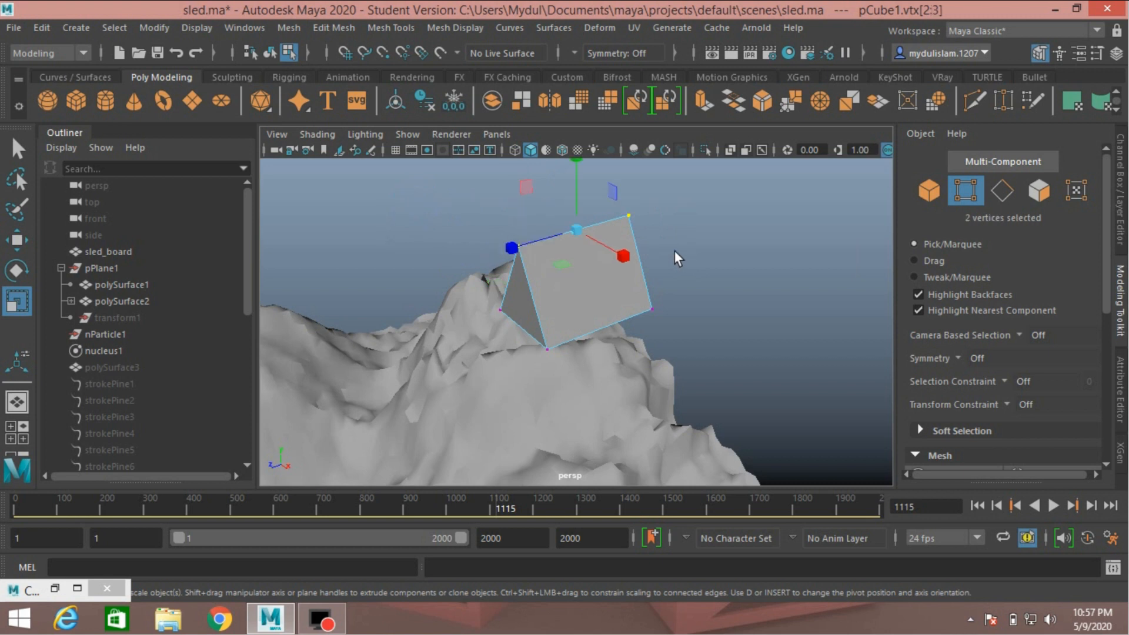
click(17, 240)
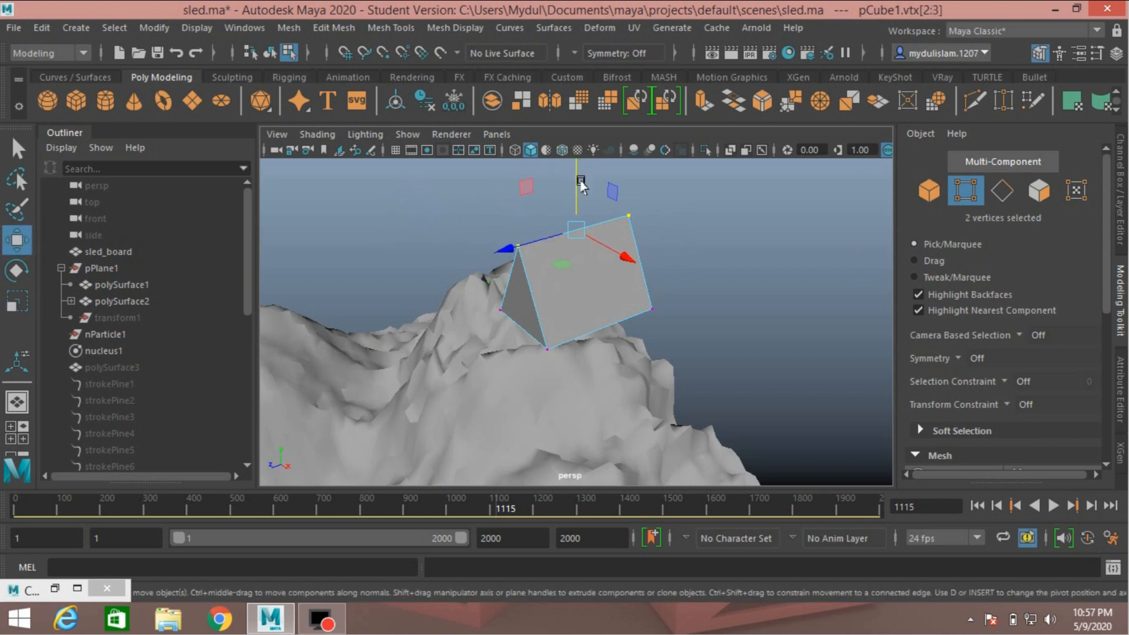
drag(581, 186, 581, 220)
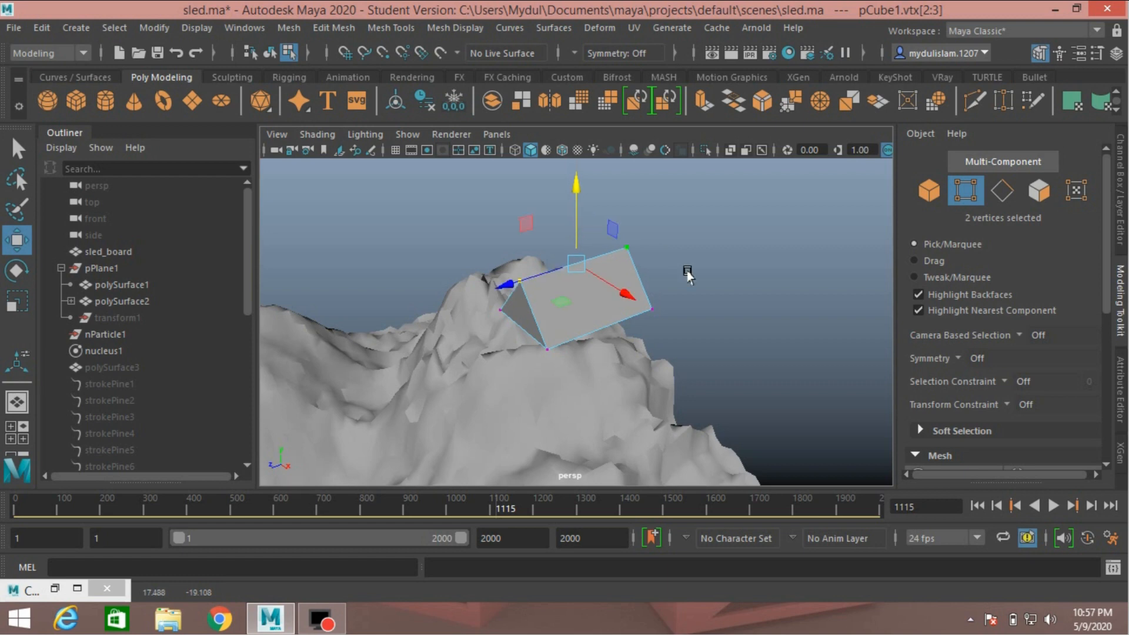
Scale the prism's four base vertices slightly wider along X, return to object selection, and center the prism's pivot.
alt+drag(687, 274, 678, 239)
alt+drag(705, 207, 705, 246)
alt+drag(819, 235, 728, 254)
drag(453, 253, 735, 344)
alt+drag(766, 302, 469, 353)
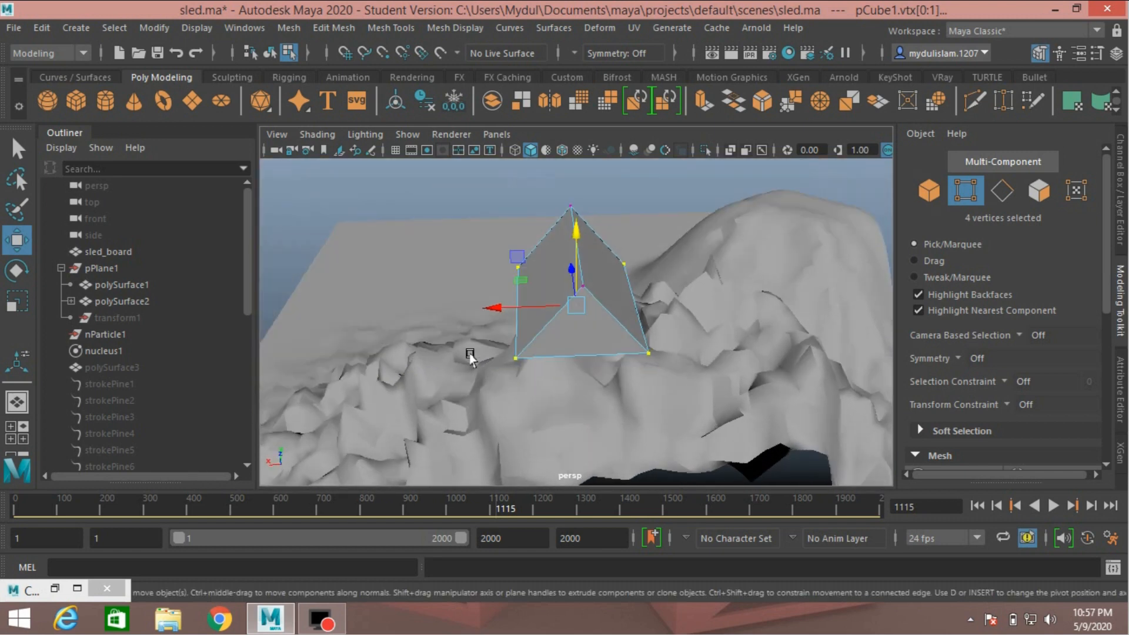
click(14, 306)
click(508, 317)
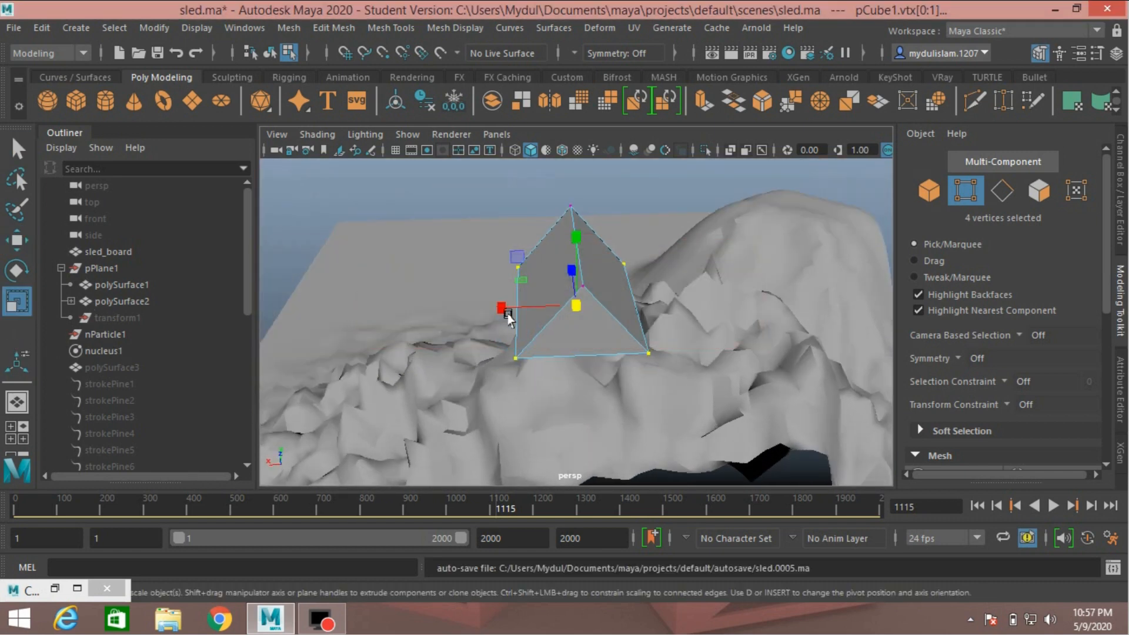
drag(503, 310, 486, 312)
click(928, 189)
alt+drag(638, 272, 787, 241)
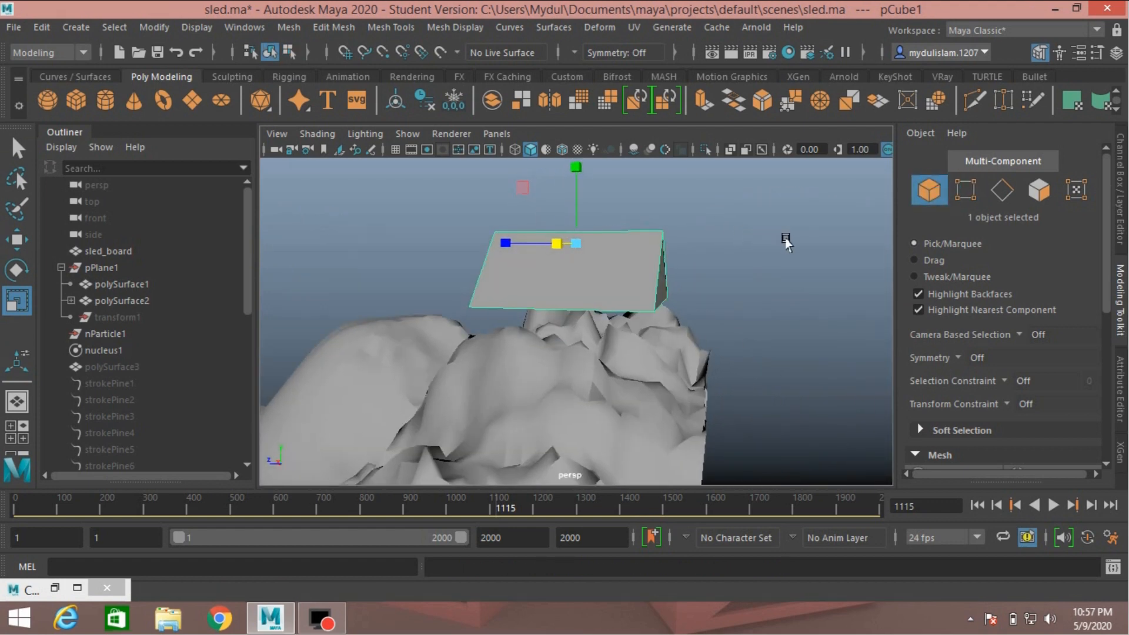
click(143, 30)
click(199, 146)
Extrude the prism's bottom face and scale the new face uniformly inward to leave a roof overhang.
alt+drag(390, 269, 375, 241)
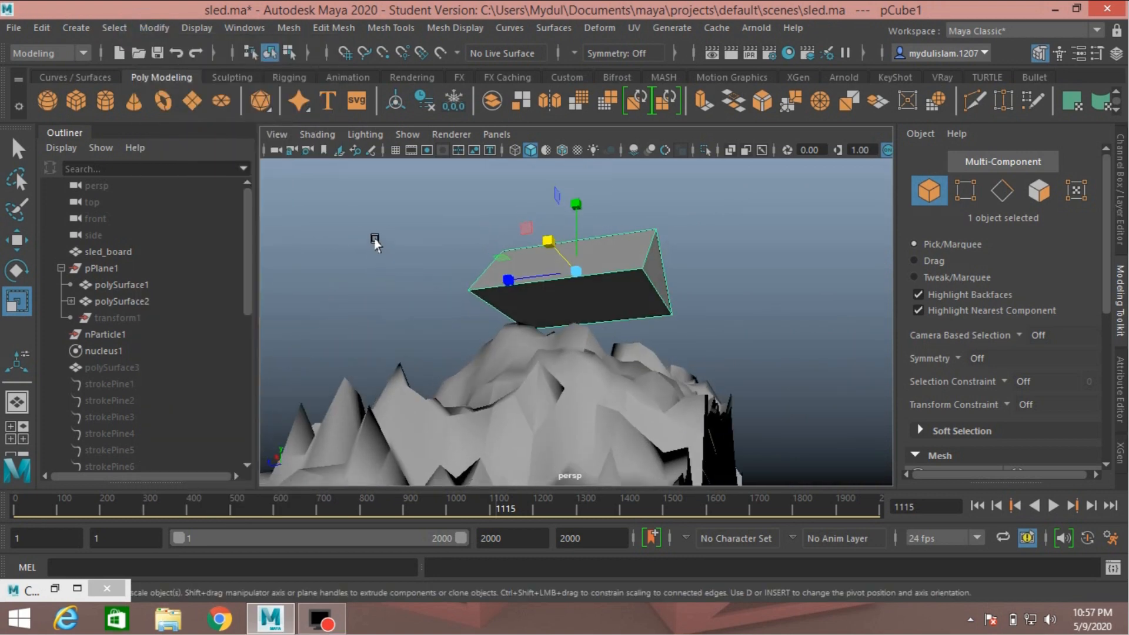
click(1038, 191)
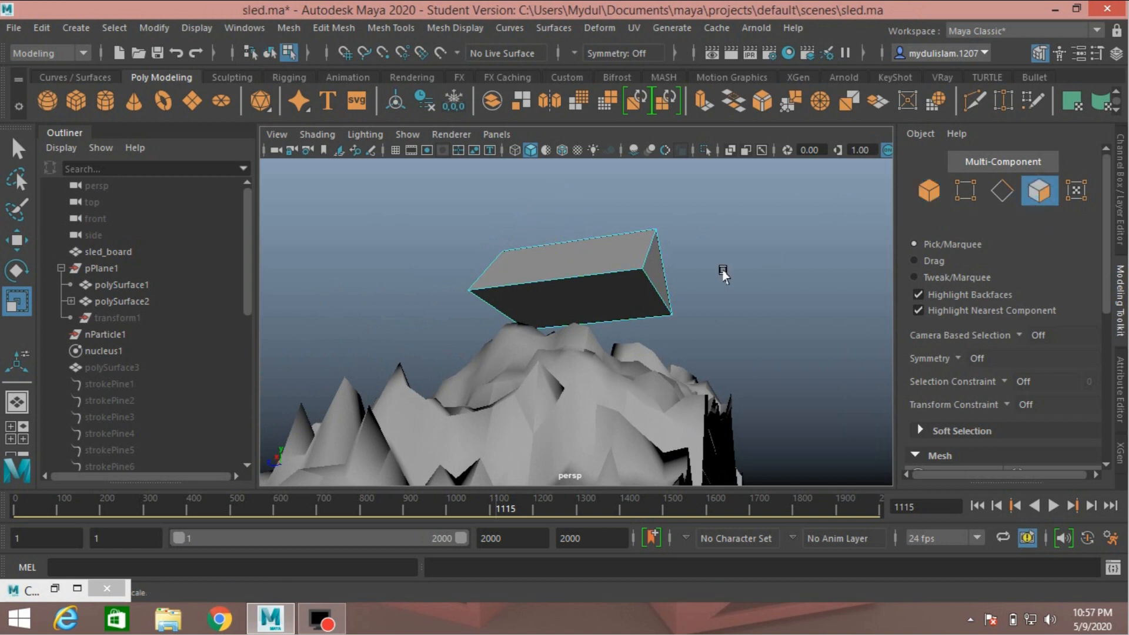
click(572, 318)
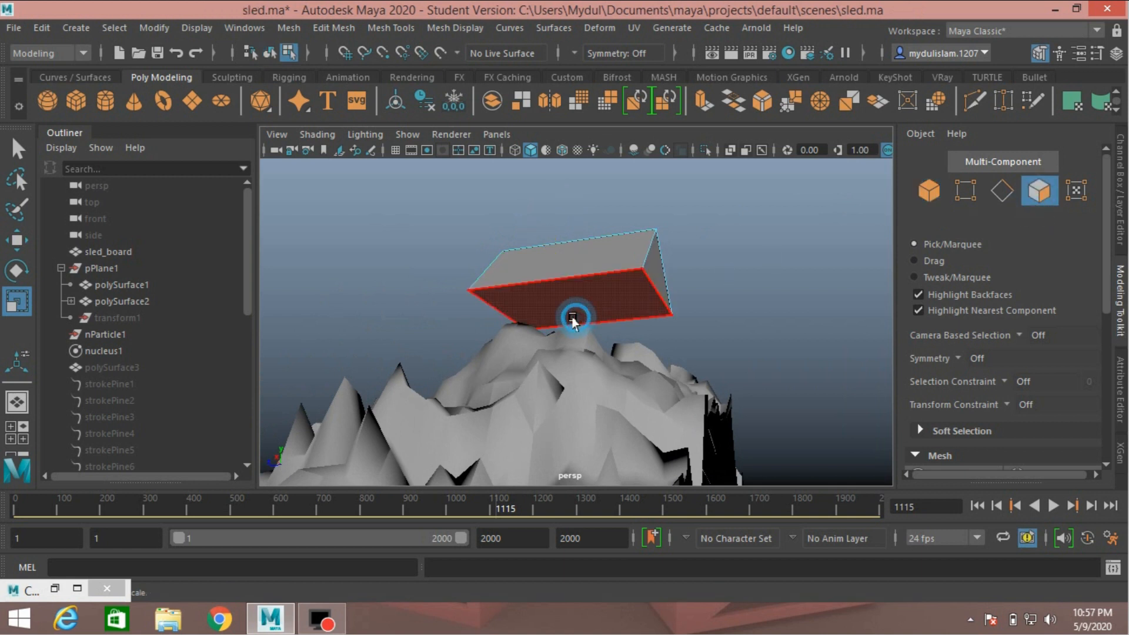
click(700, 102)
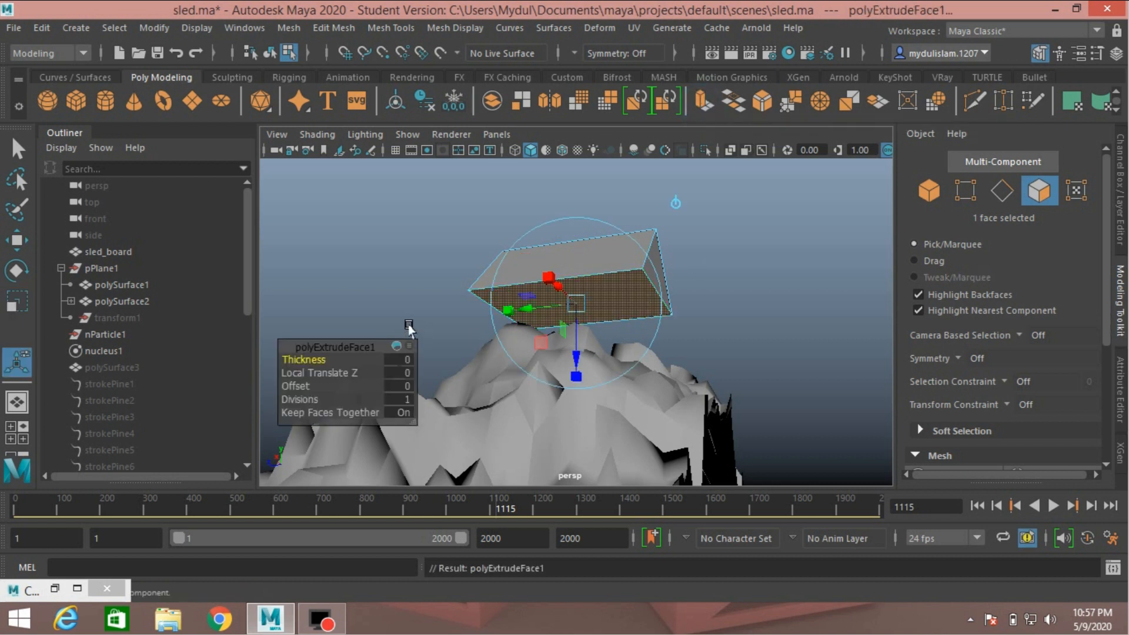
click(548, 281)
drag(575, 304, 566, 308)
Extrude the inset bottom face downward with a Local Translate Z of about 3.354 to form the house body.
click(703, 105)
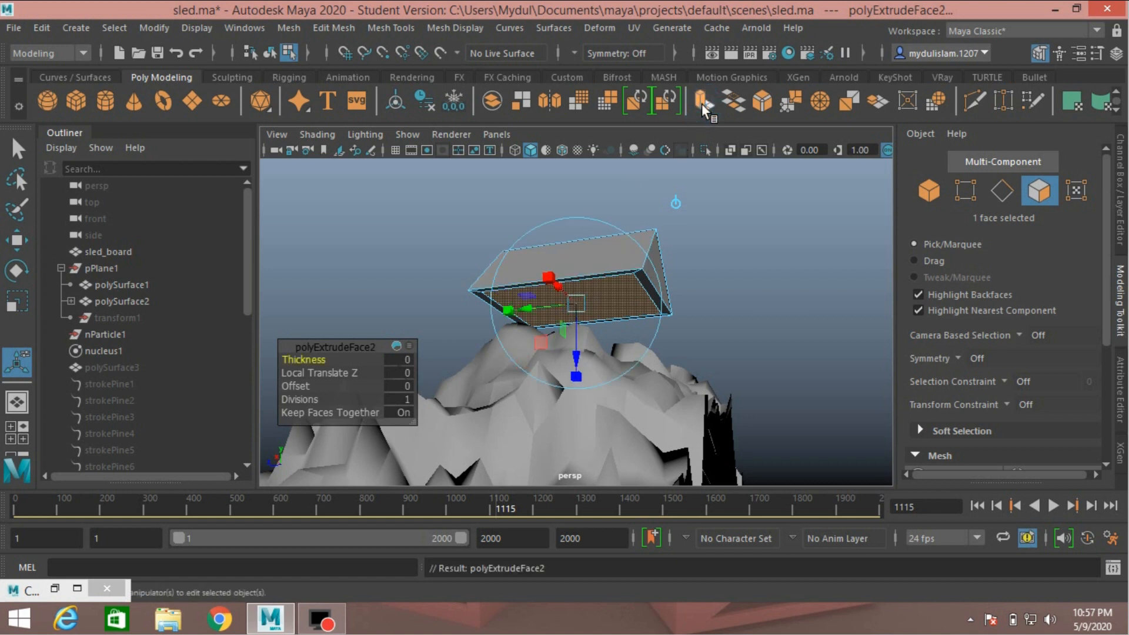
drag(575, 353, 569, 427)
alt+drag(728, 299, 592, 321)
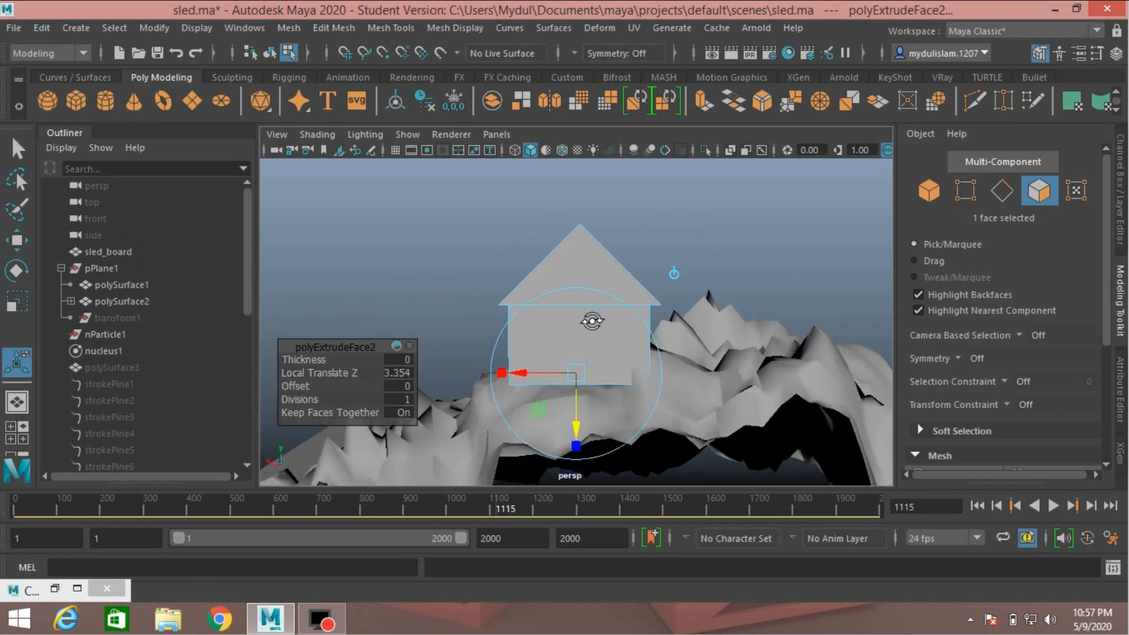
Switch to object selection and raise the whole house along Y above the mountain ridge.
click(927, 189)
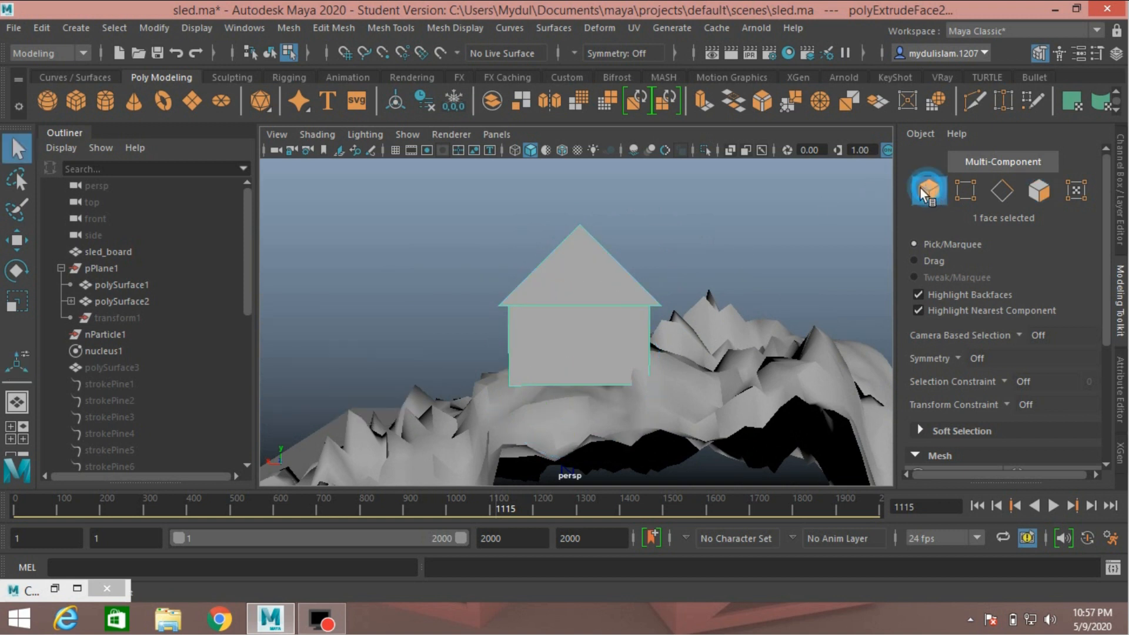
click(9, 245)
drag(570, 237, 582, 179)
Insert an edge loop around the house close to its -Z end, using relative distance from edge.
alt+drag(534, 244, 619, 311)
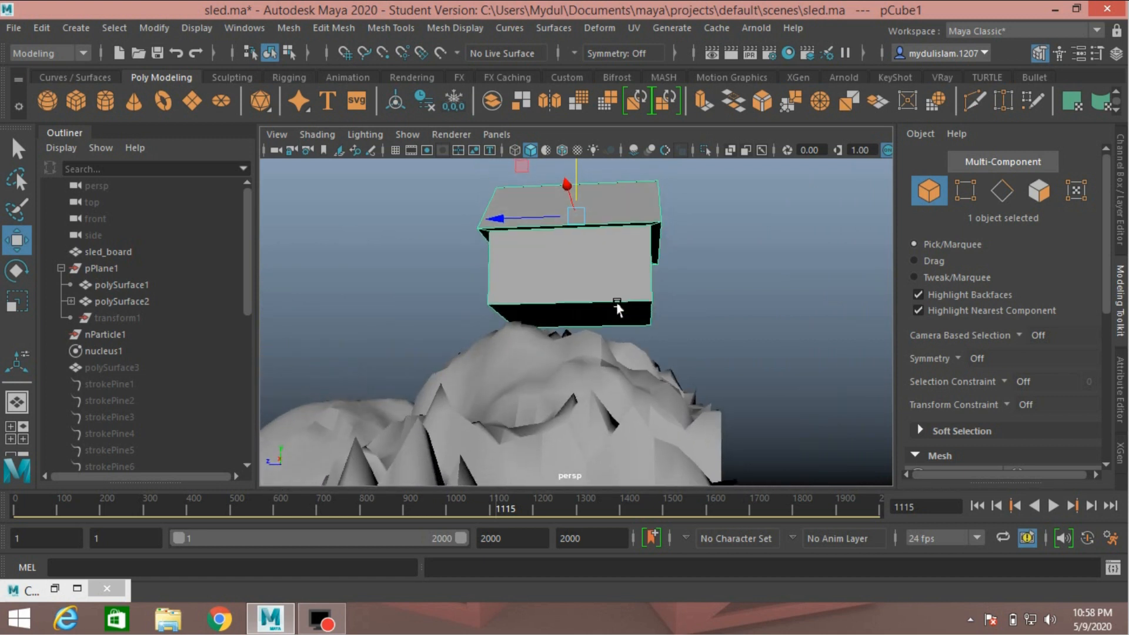
click(381, 26)
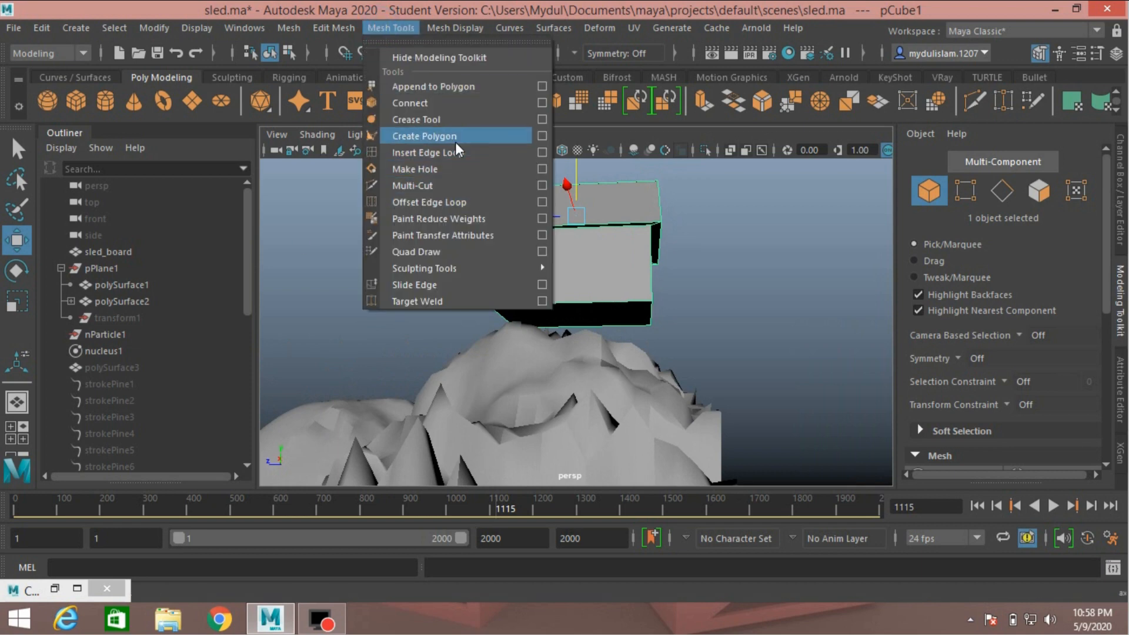
click(541, 151)
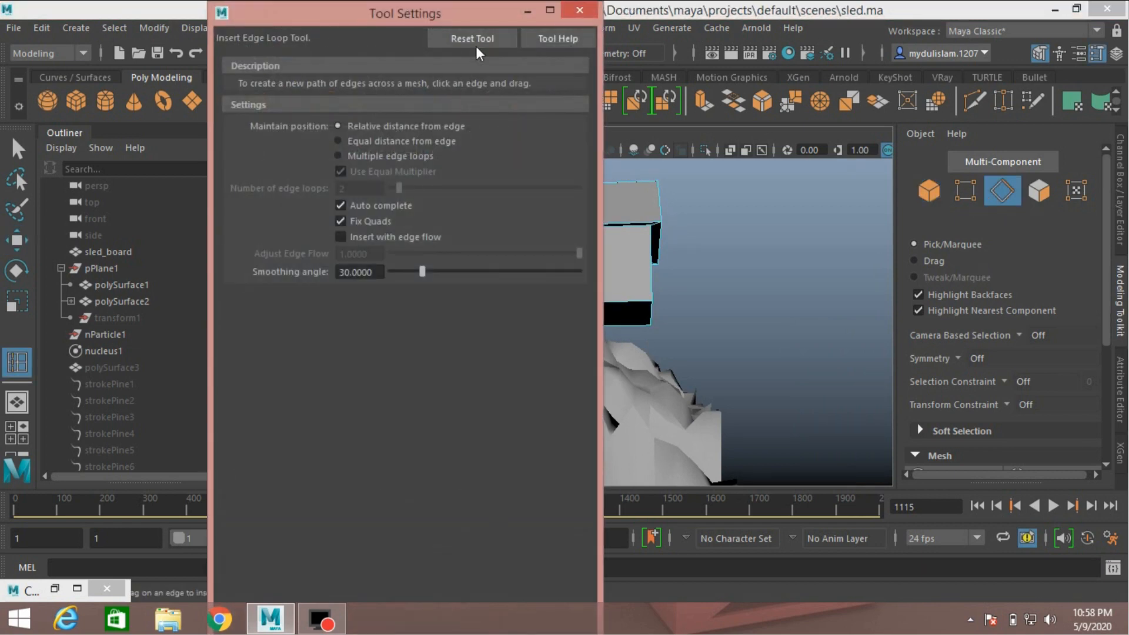
click(579, 11)
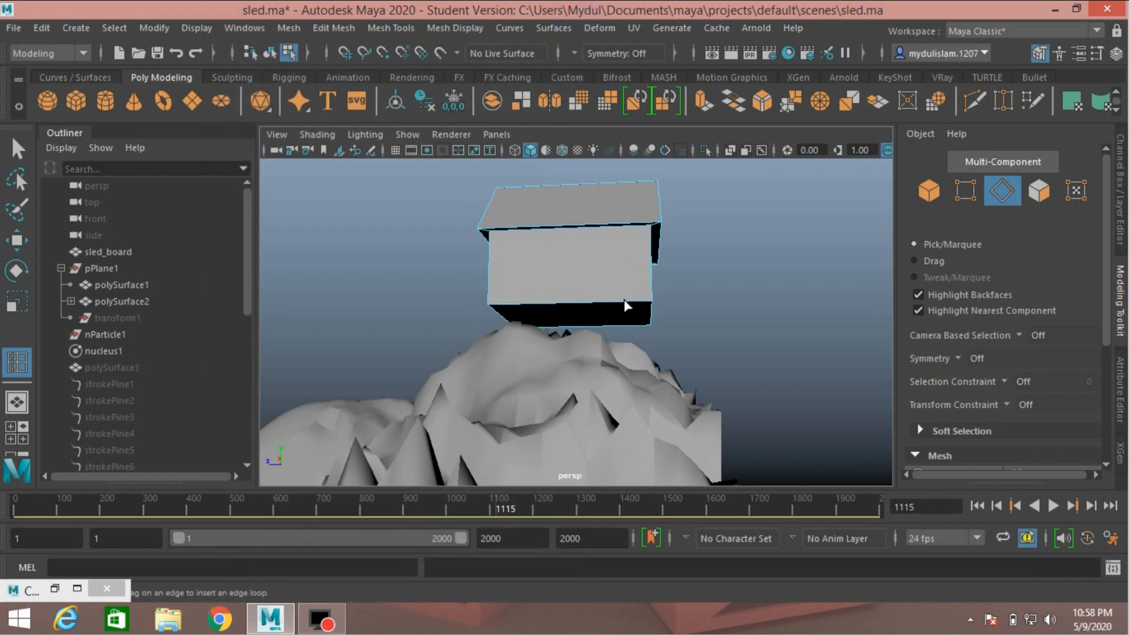
click(626, 305)
drag(633, 302, 633, 302)
Insert edge loops close to the house's +Z end and both X sides, and return to object selection.
alt+drag(542, 312, 579, 320)
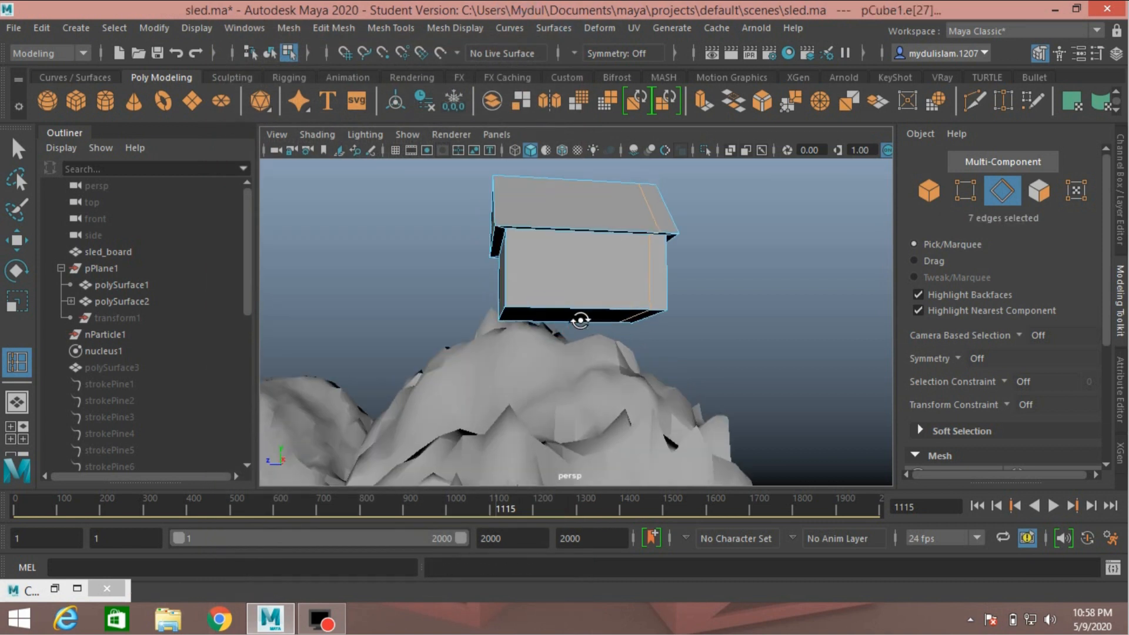
scroll(580, 323, up, 1)
scroll(580, 323, up, 2)
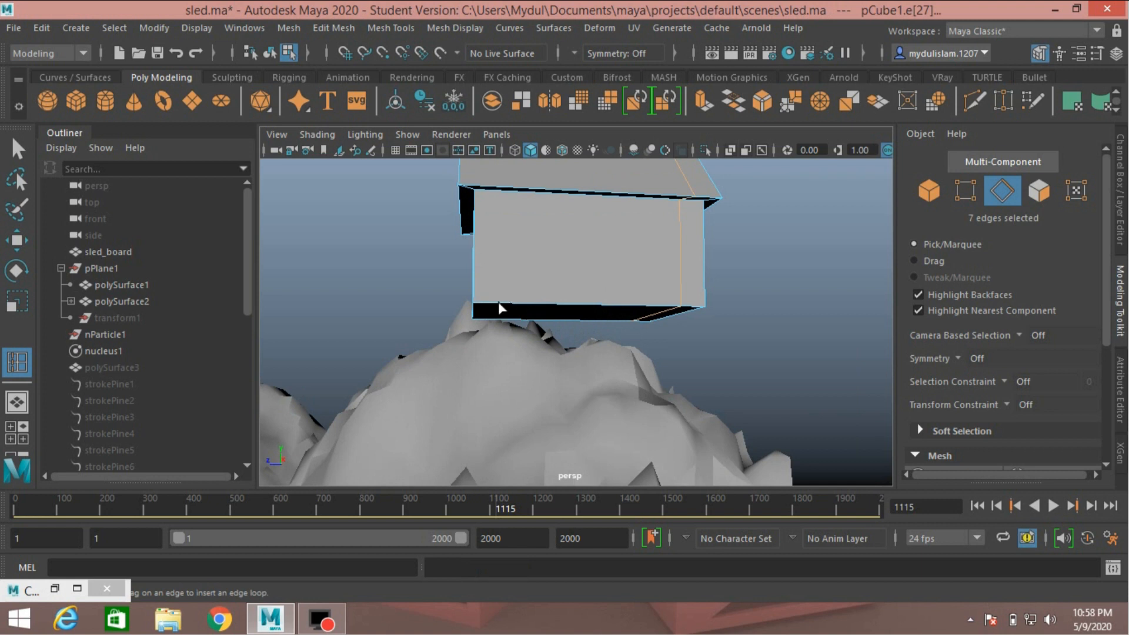
drag(499, 308, 597, 329)
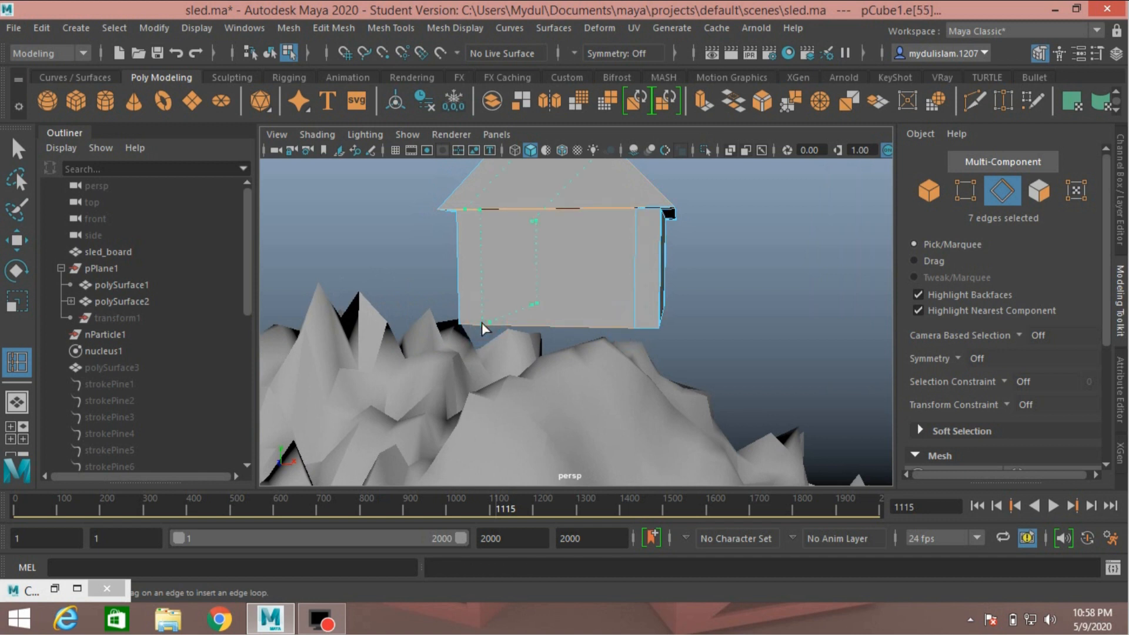
drag(482, 322, 606, 304)
click(920, 194)
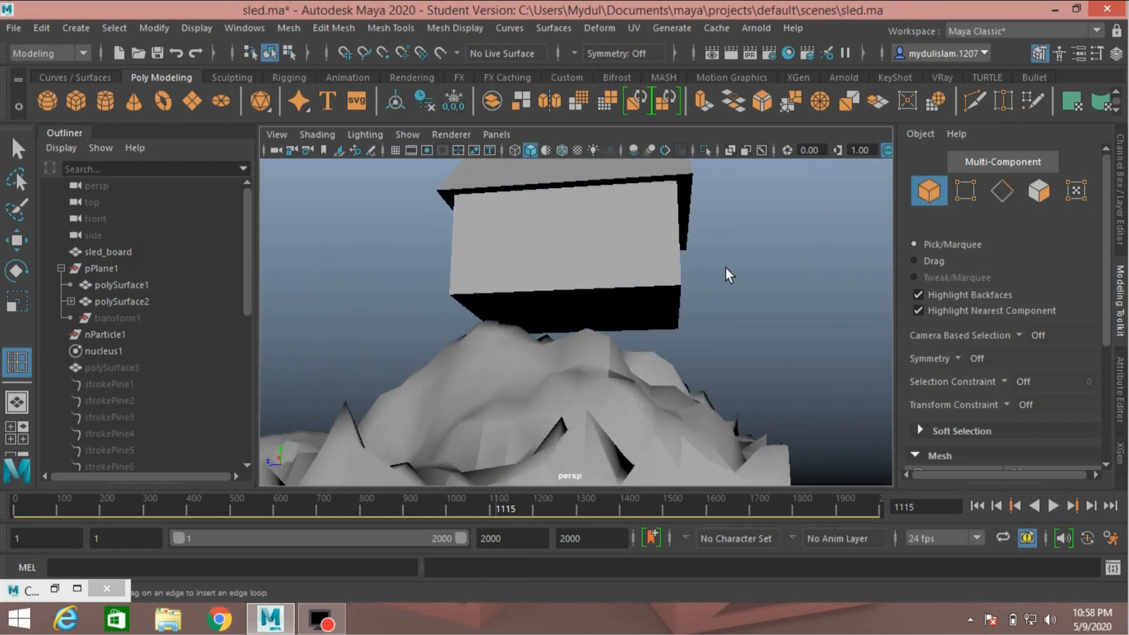
Select the house and raise it along Y to about 20.157 to leave room for legs.
alt+drag(726, 268, 667, 303)
click(18, 154)
click(665, 271)
scroll(670, 303, down, 5)
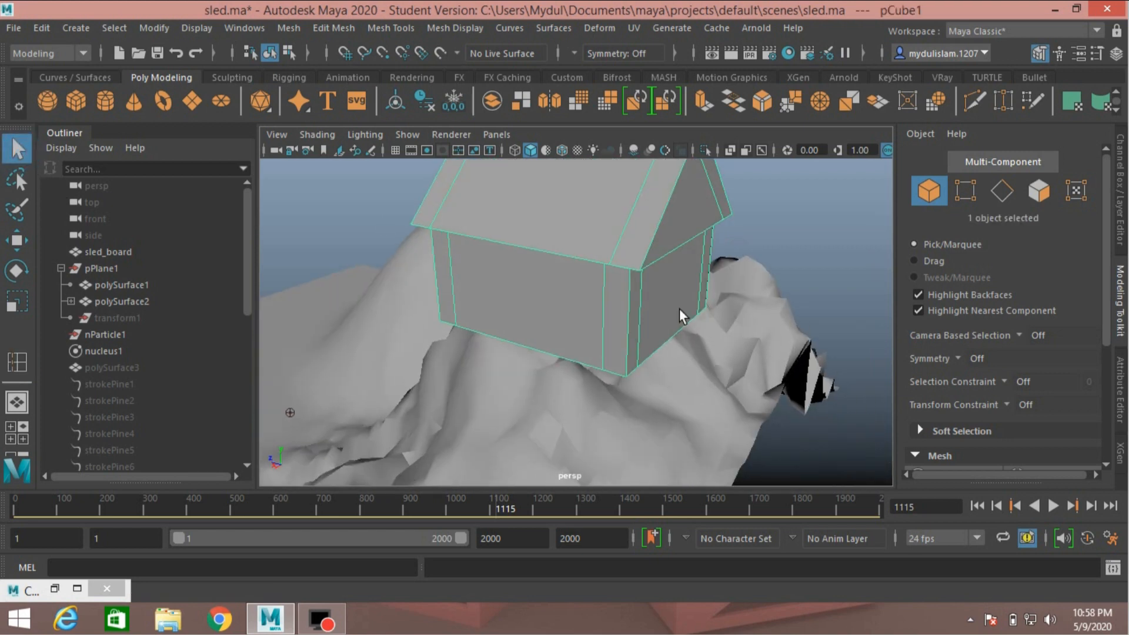
click(12, 244)
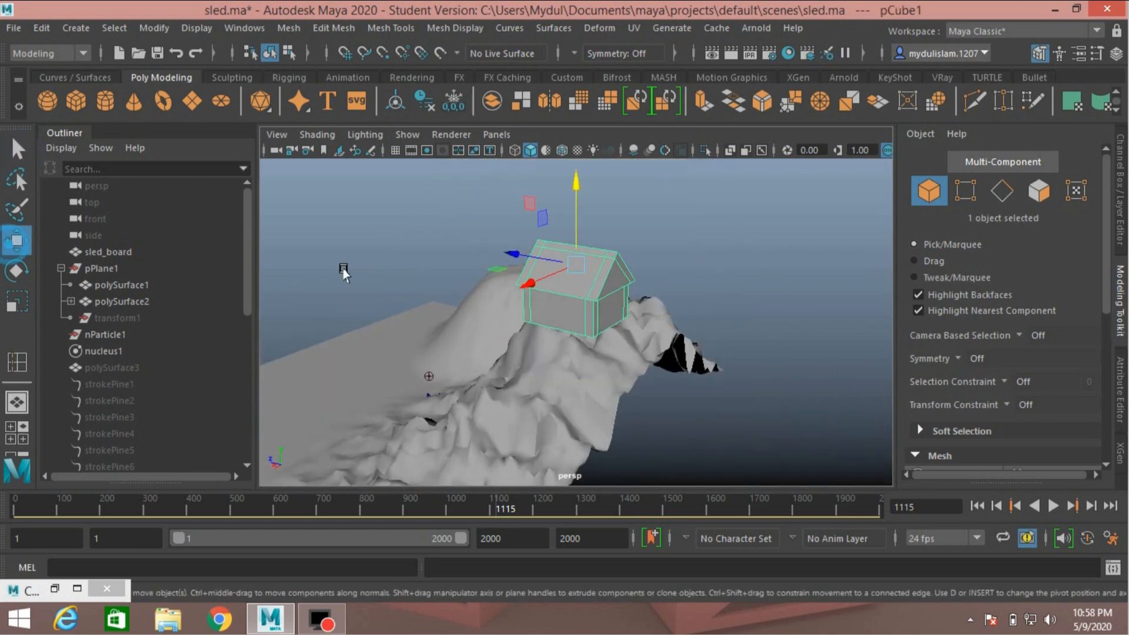
drag(576, 225, 576, 207)
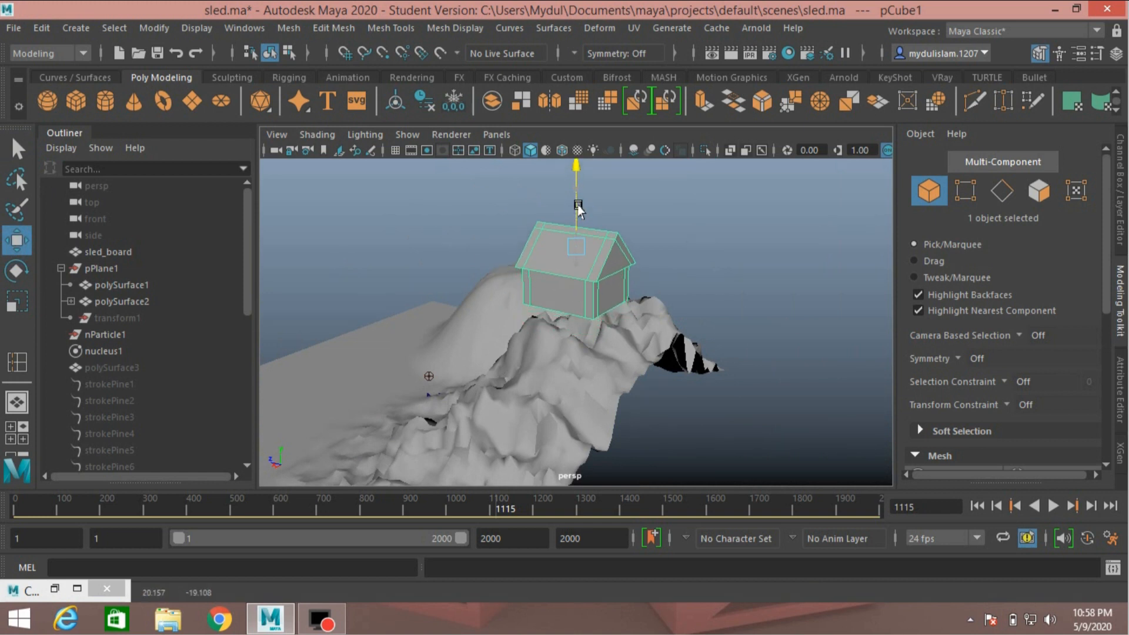
Extrude the four small corner faces on the house's underside and move them down to about Y 10.085 to form legs.
alt+drag(626, 327, 635, 296)
scroll(635, 296, up, 5)
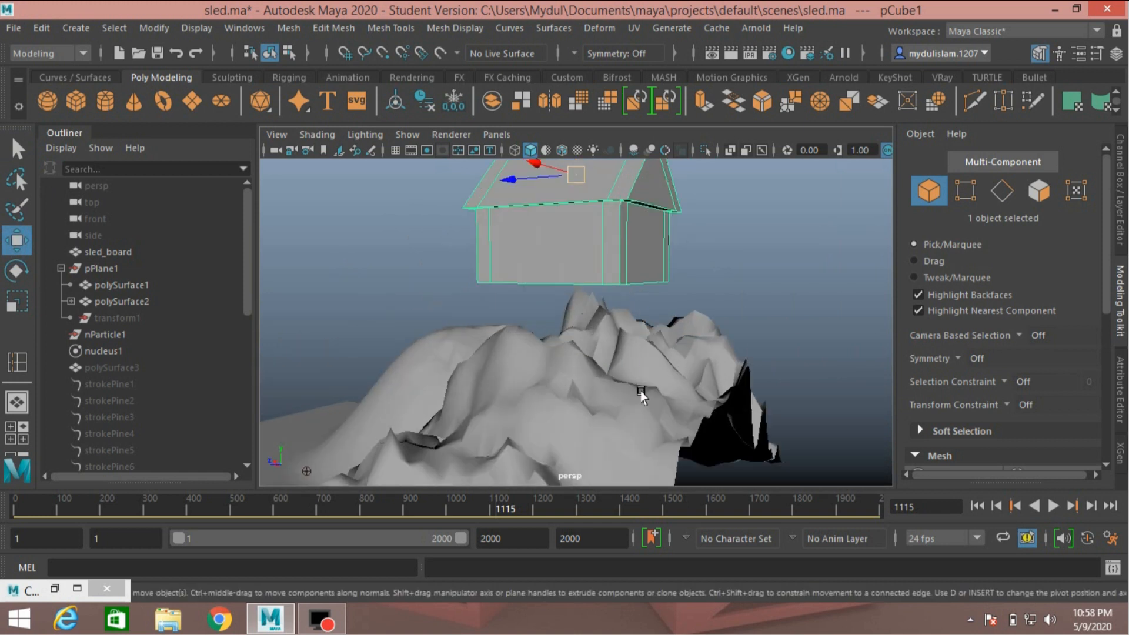
alt+drag(606, 376, 594, 329)
click(1040, 192)
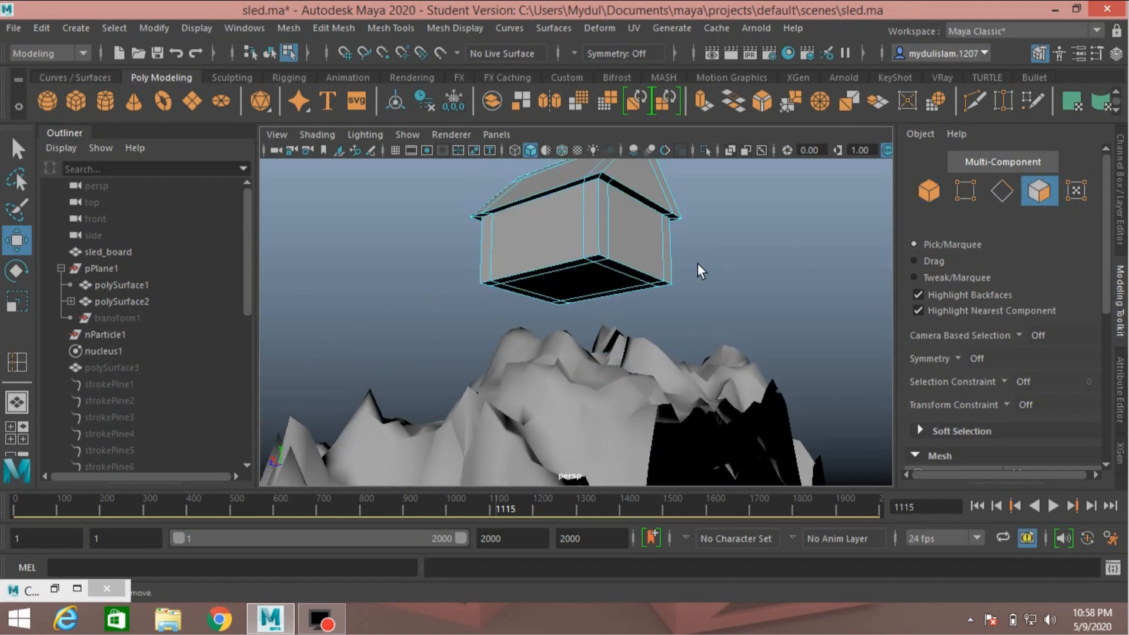
click(598, 259)
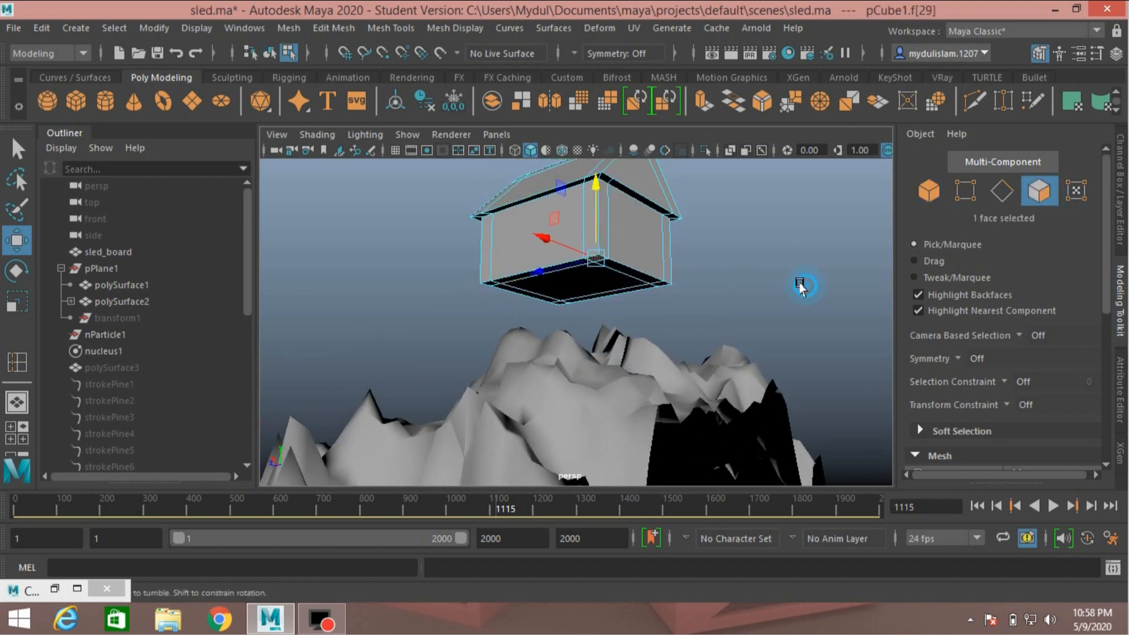
alt+drag(802, 284, 766, 270)
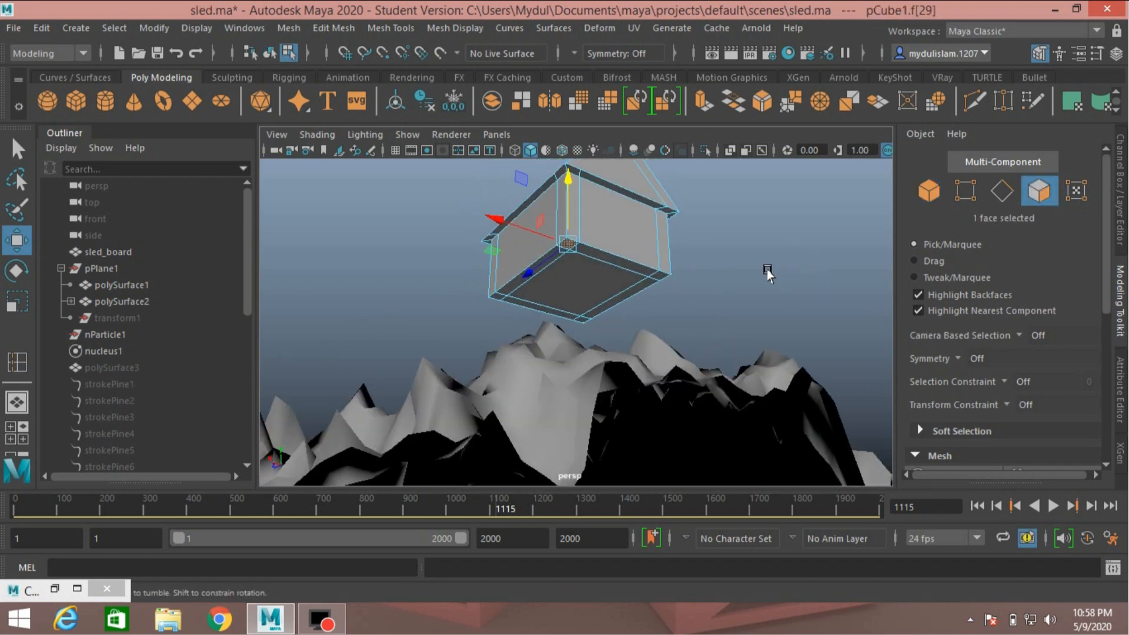
shift+click(659, 281)
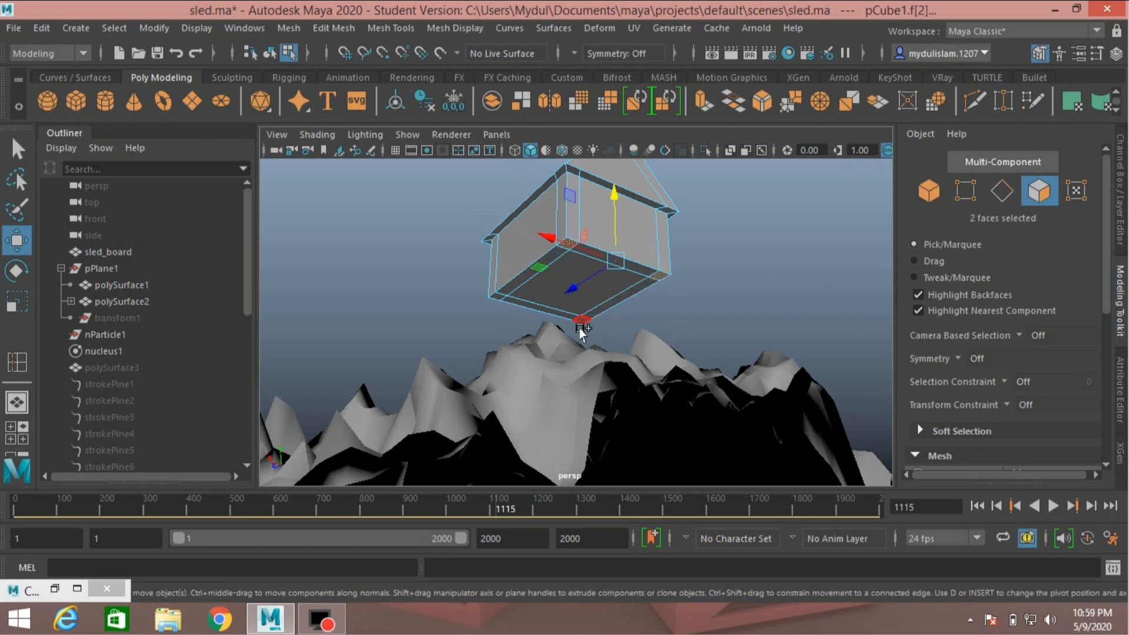
shift+click(579, 323)
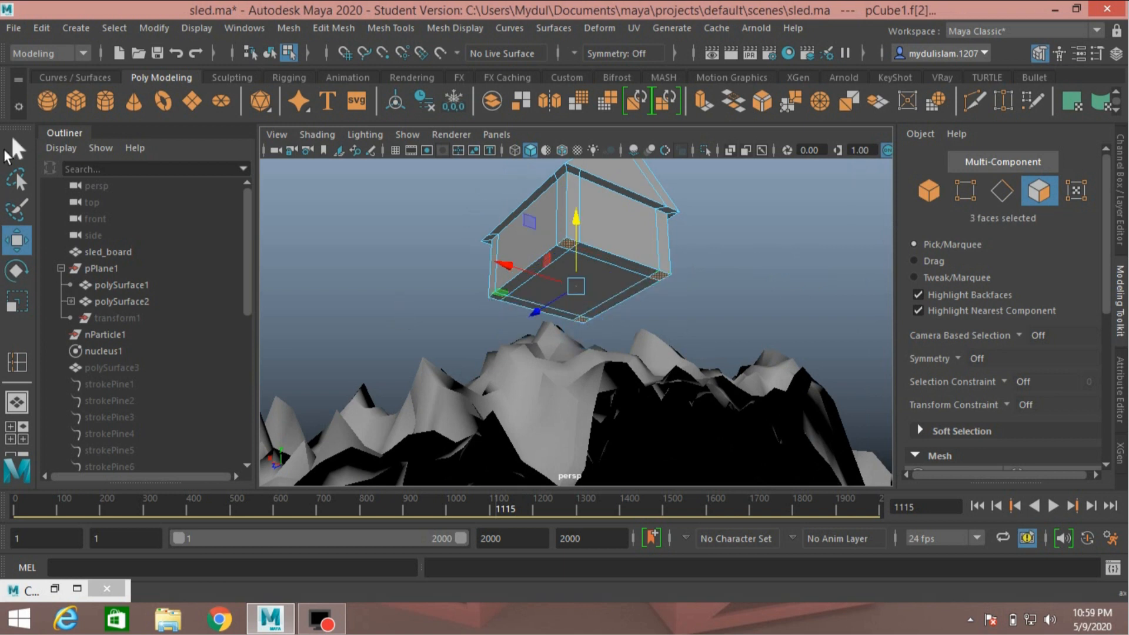
key(q)
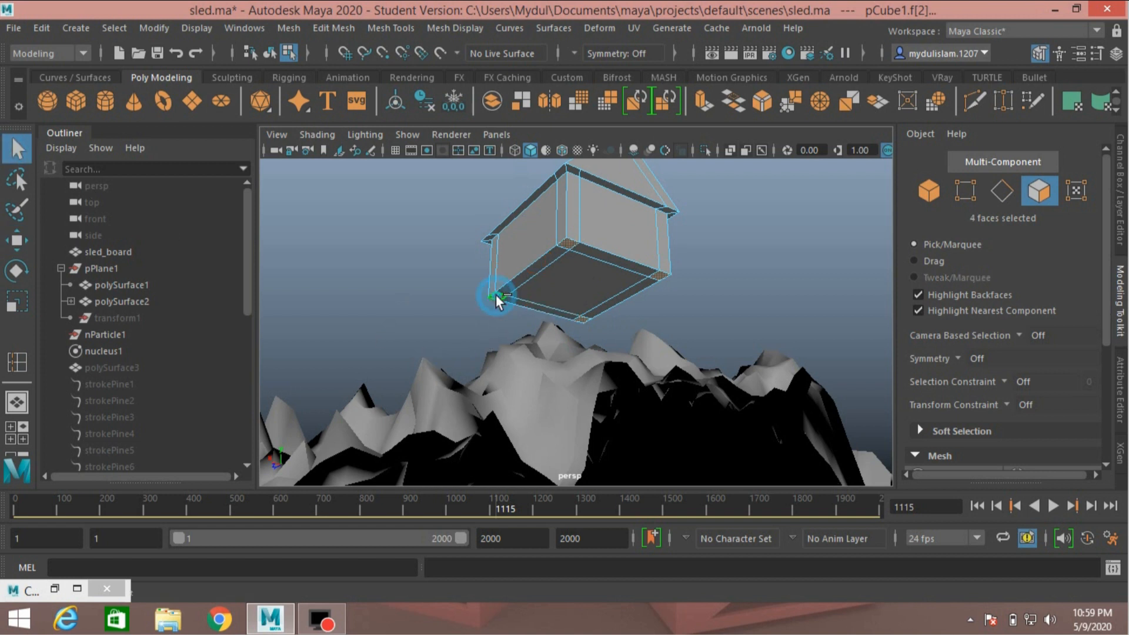
click(701, 100)
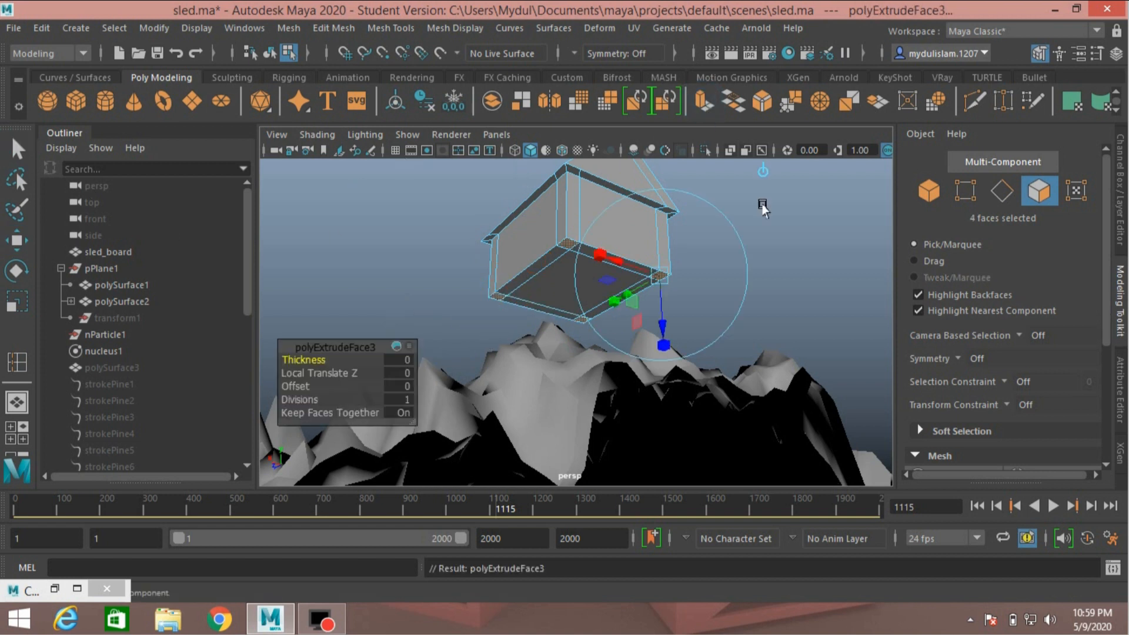
scroll(713, 297, down, 3)
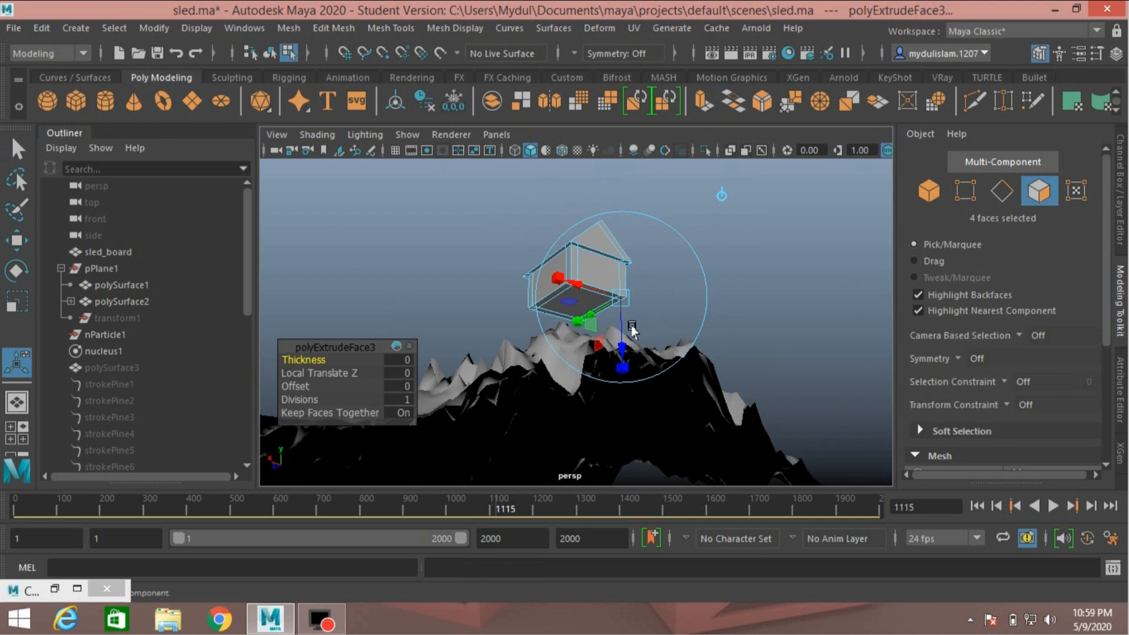
click(17, 241)
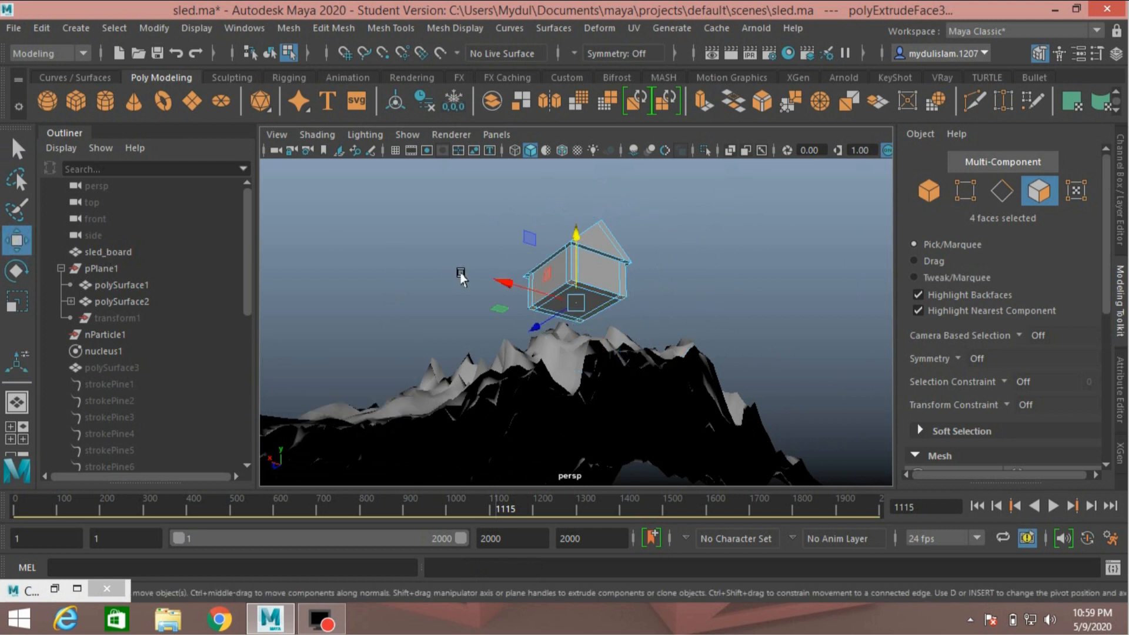
alt+drag(460, 273, 523, 321)
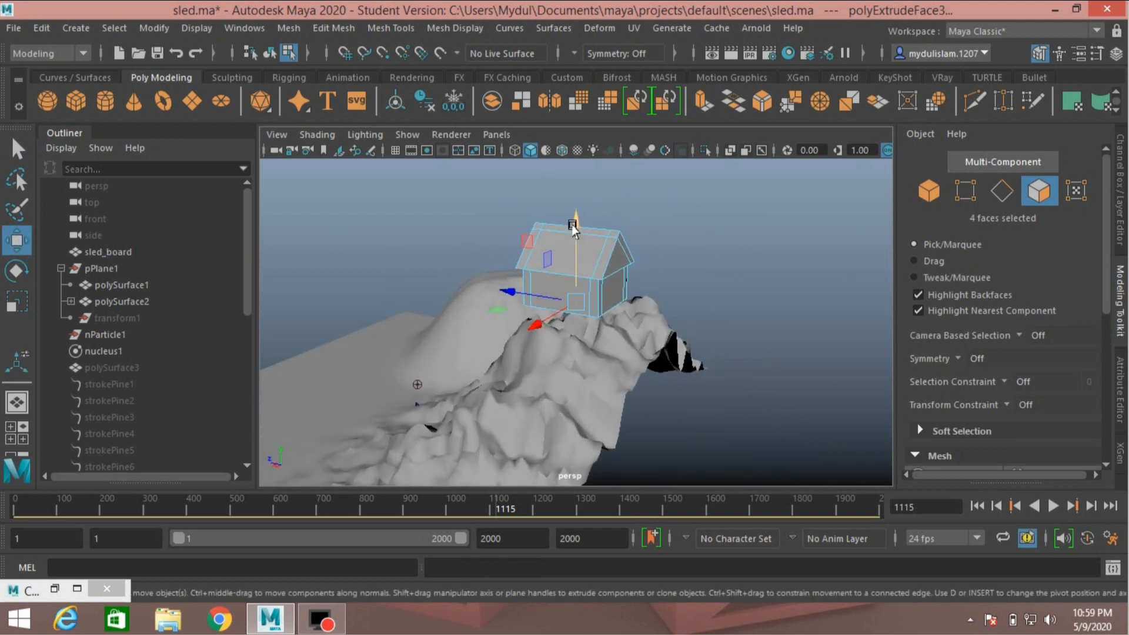
drag(573, 229, 578, 265)
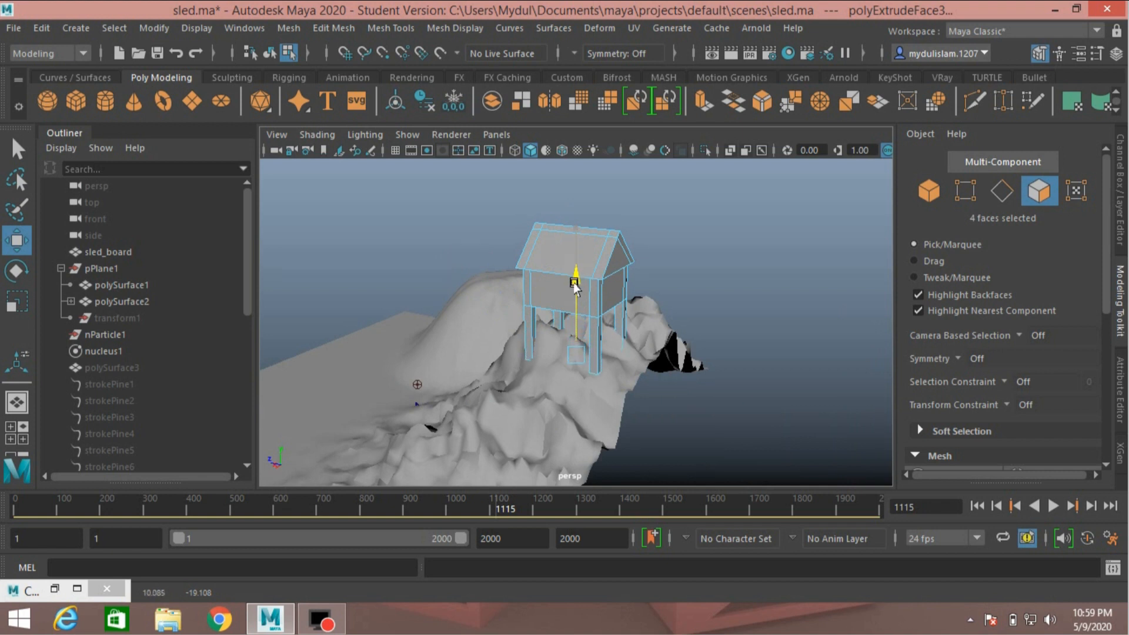
Select the large central wall faces on the house's two gable ends and one long side.
alt+drag(575, 286, 660, 325)
scroll(650, 337, up, 5)
alt+drag(598, 405, 586, 436)
click(536, 298)
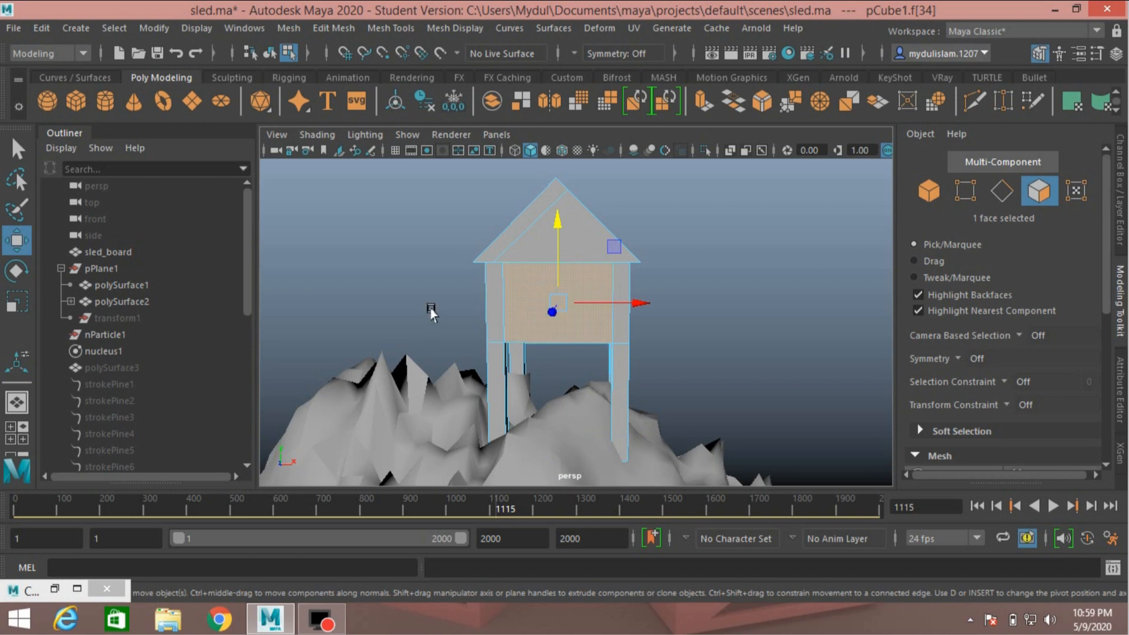
alt+drag(430, 312, 544, 313)
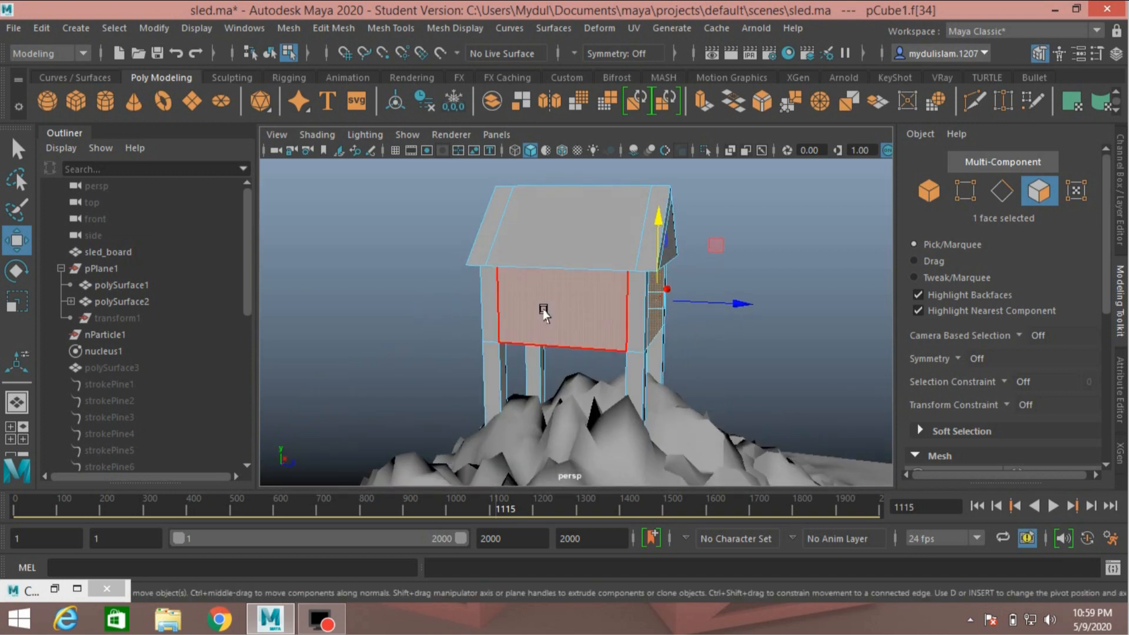
shift+click(544, 311)
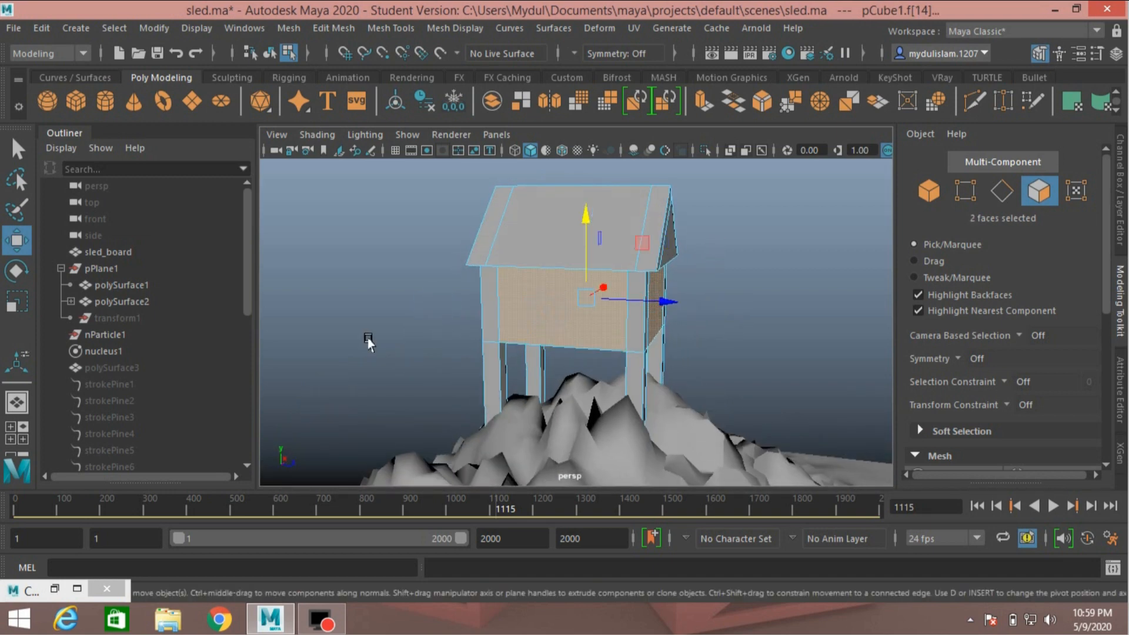
alt+drag(368, 343, 529, 326)
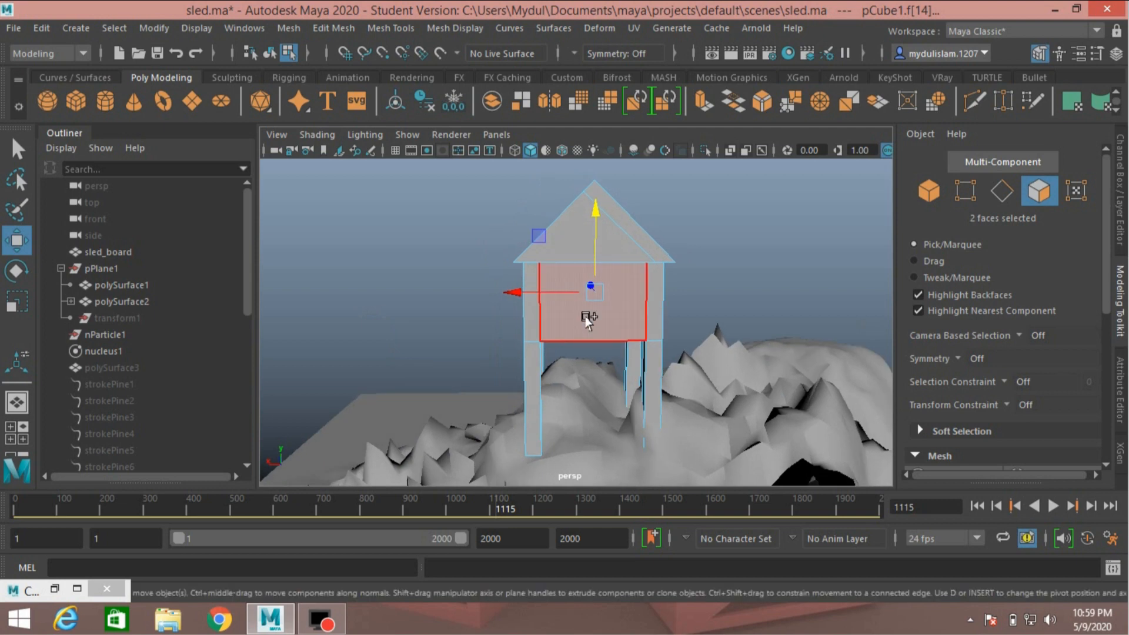
shift+click(587, 317)
alt+drag(716, 305, 506, 323)
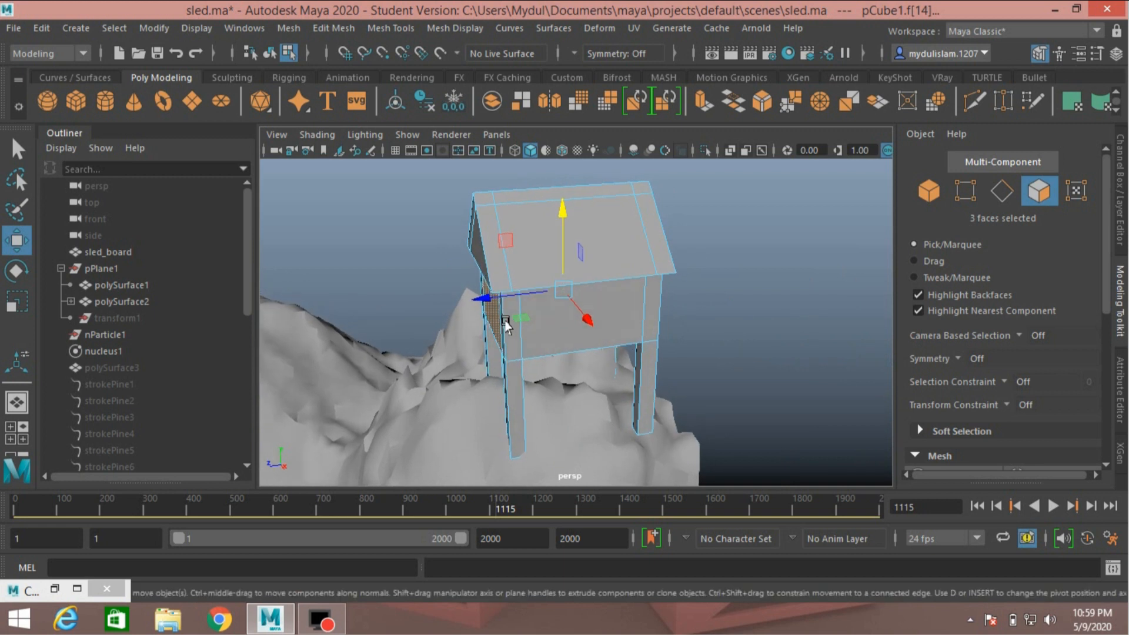
Extrude the three selected wall faces and scale them uniformly to about 0.583 to form inset window panels.
click(707, 103)
alt+drag(654, 312, 790, 304)
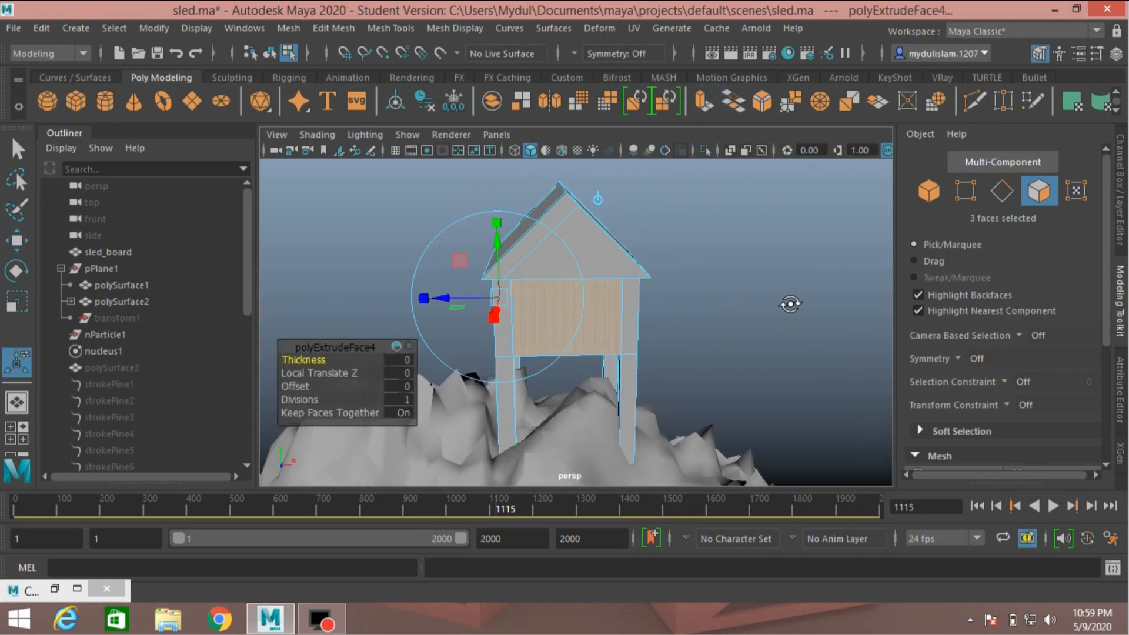
click(493, 224)
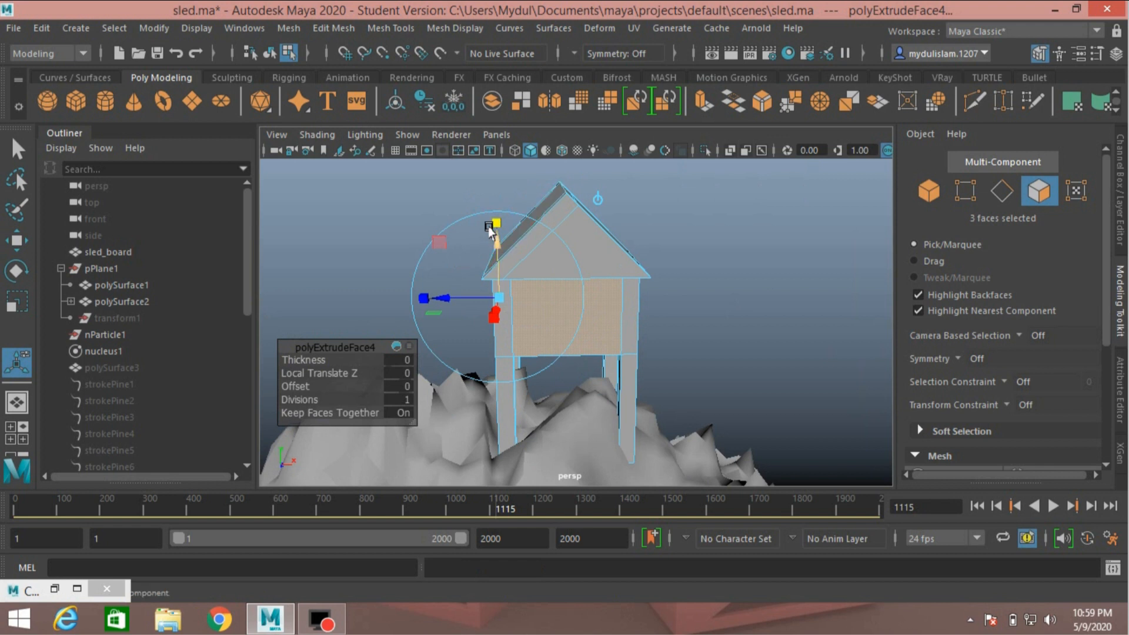
drag(498, 301, 481, 313)
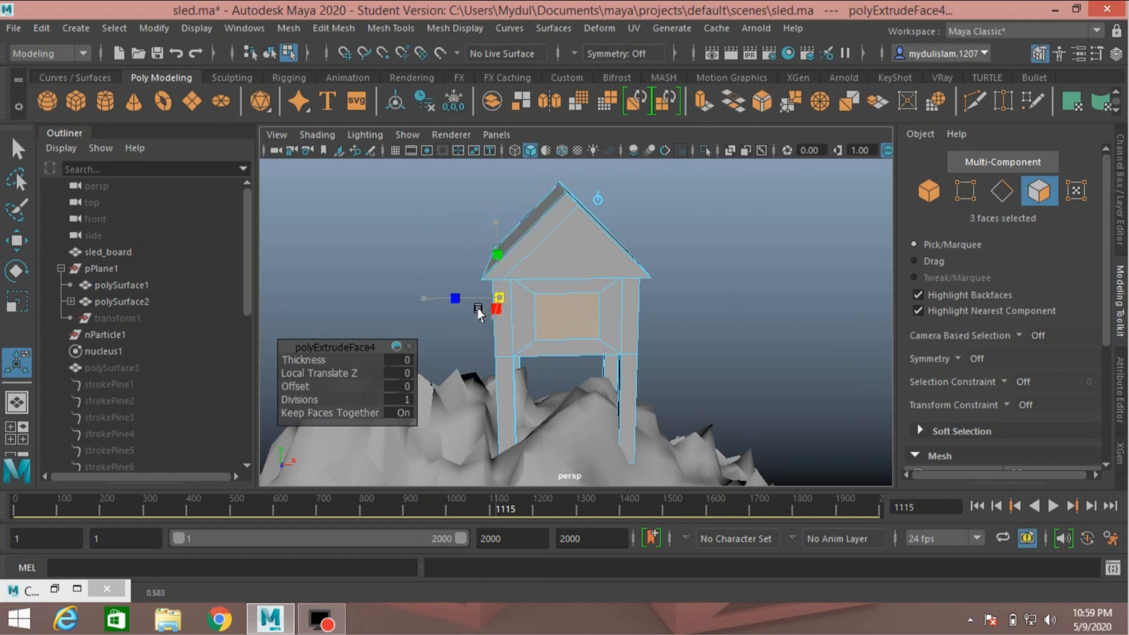
click(478, 310)
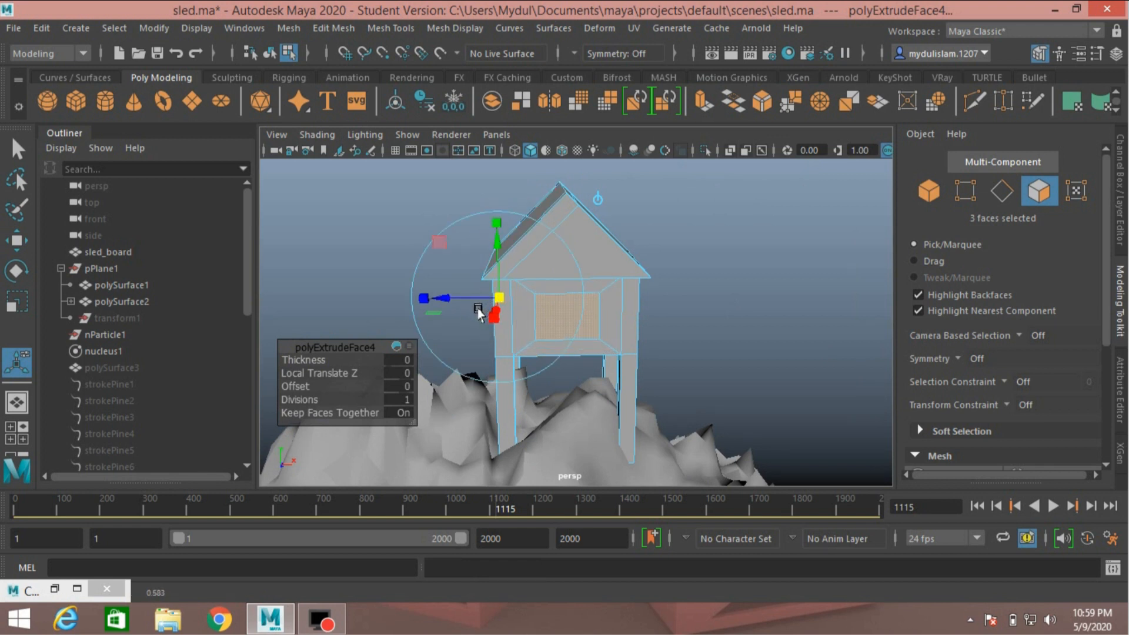
Extrude the three window faces again and push them inward to a Local Translate Z of about -0.5.
click(703, 101)
alt+drag(699, 324, 792, 336)
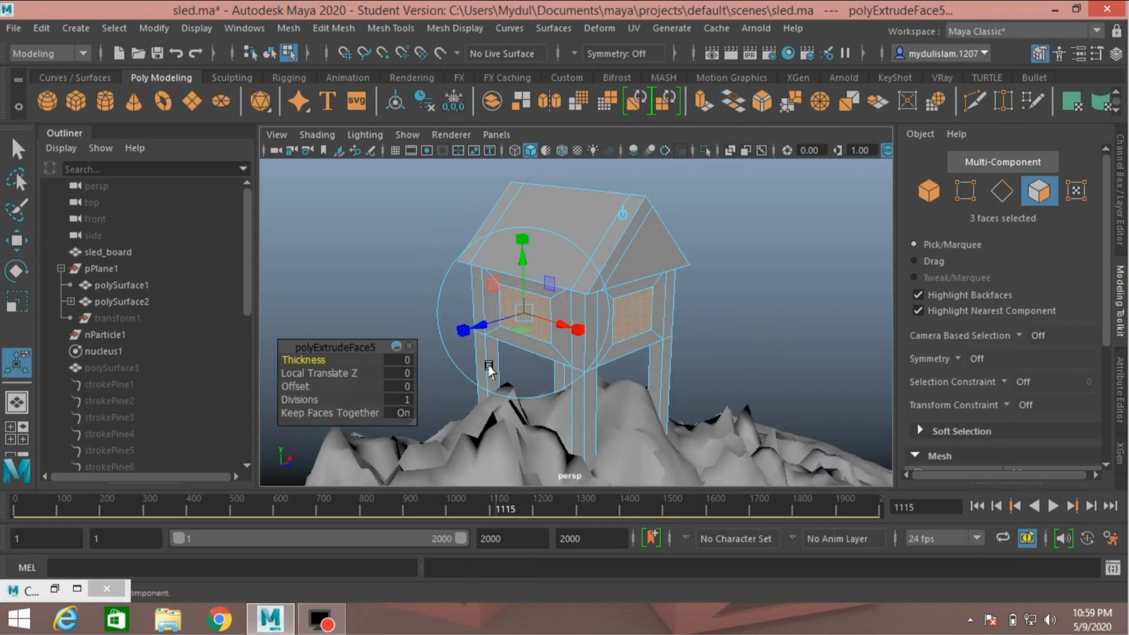
click(475, 326)
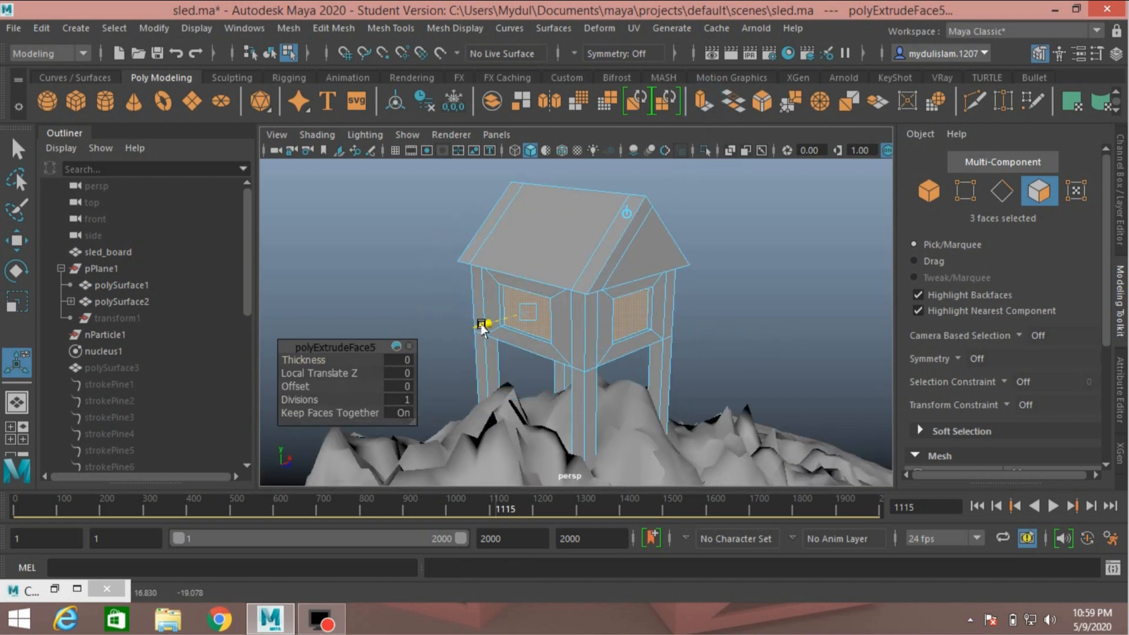
drag(481, 326, 485, 325)
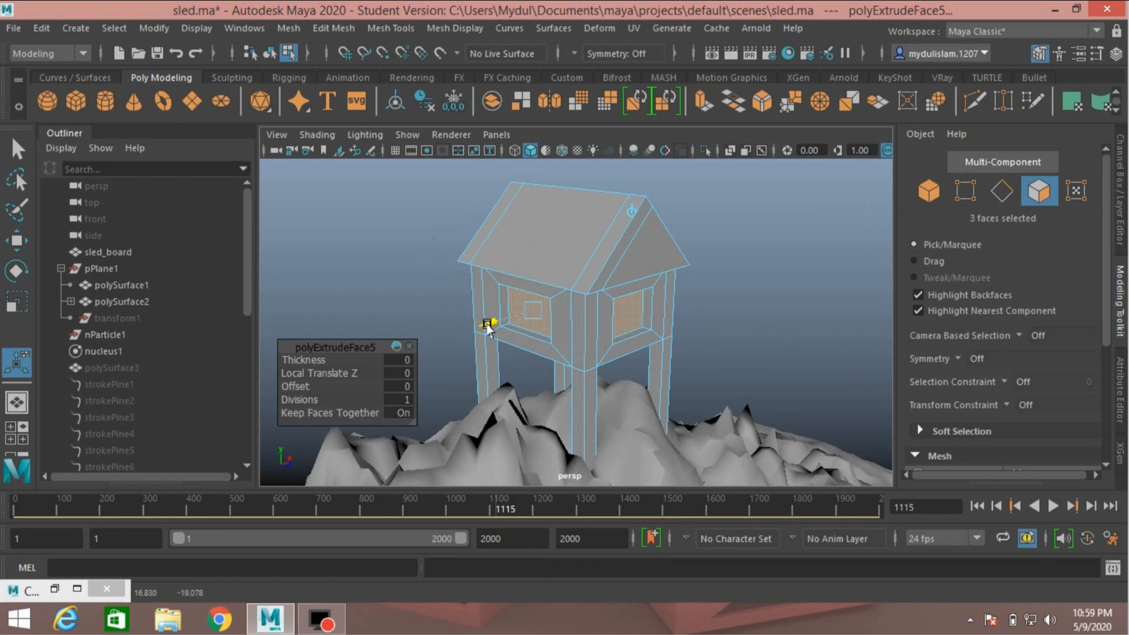
click(487, 325)
Extrude the remaining long-side wall face, scale it uniformly to about 0.783, and narrow its width to a door shape.
alt+drag(516, 320, 471, 307)
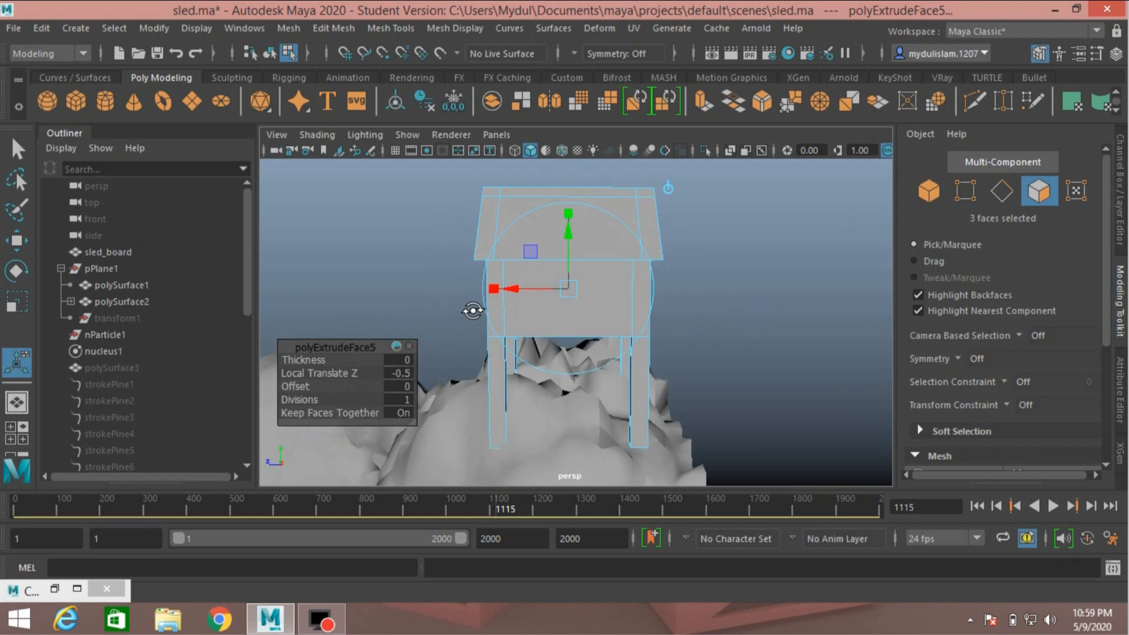
click(555, 310)
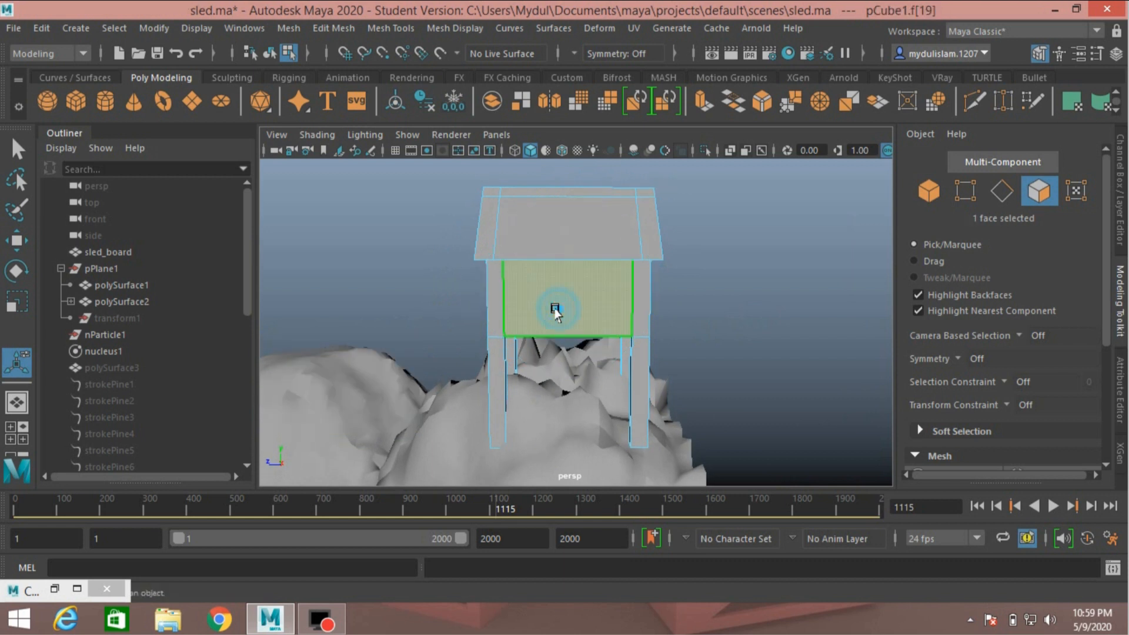
click(703, 107)
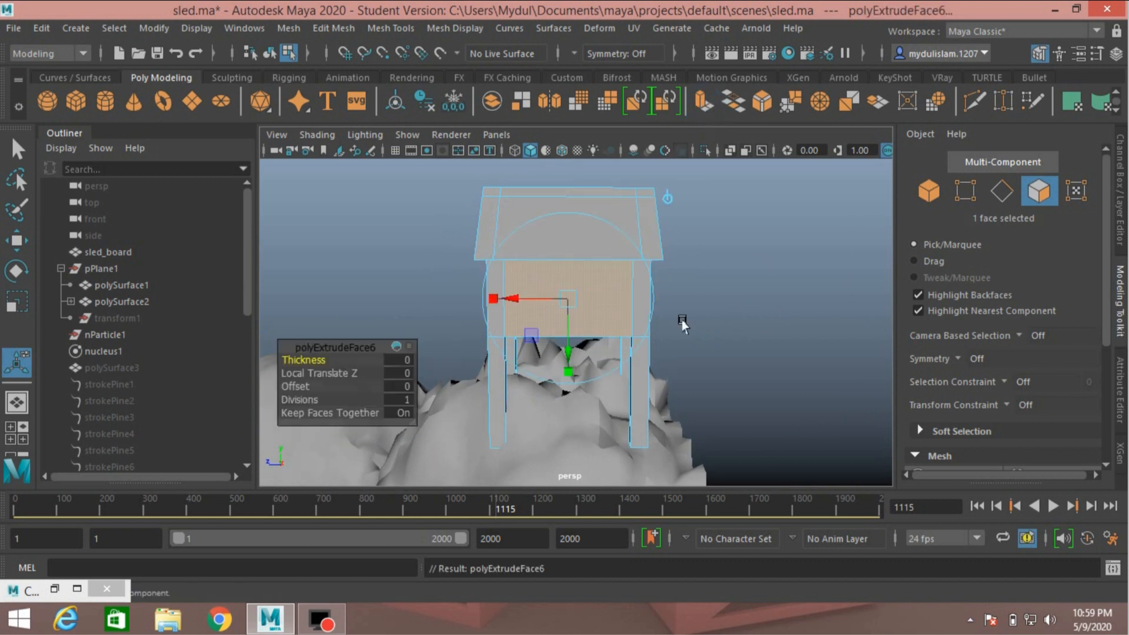
click(493, 299)
drag(568, 300, 560, 311)
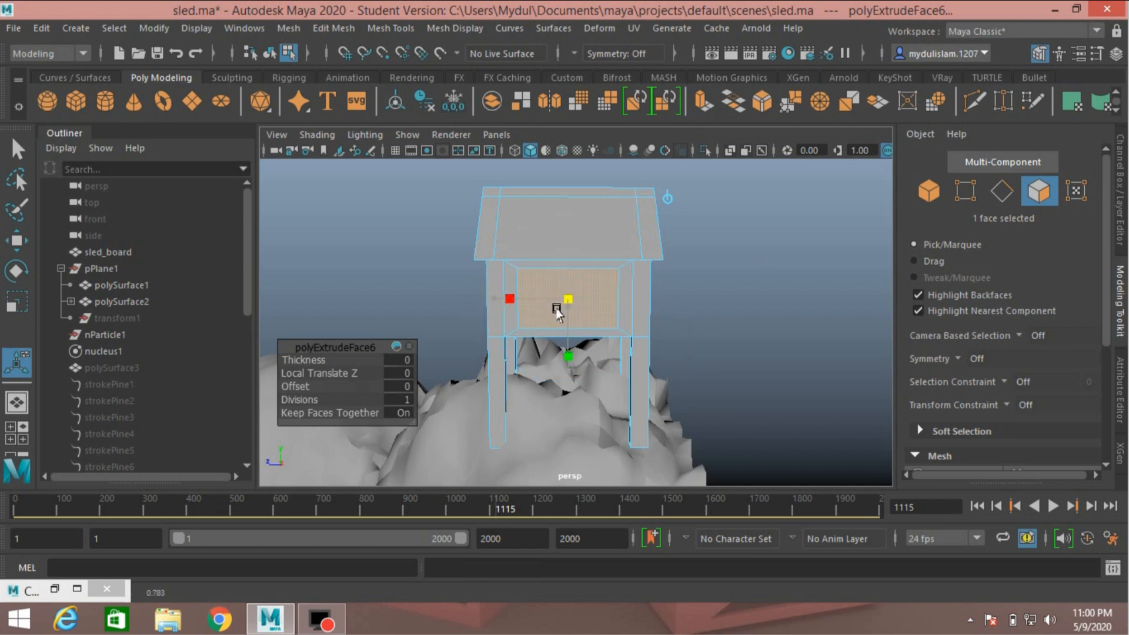
click(491, 299)
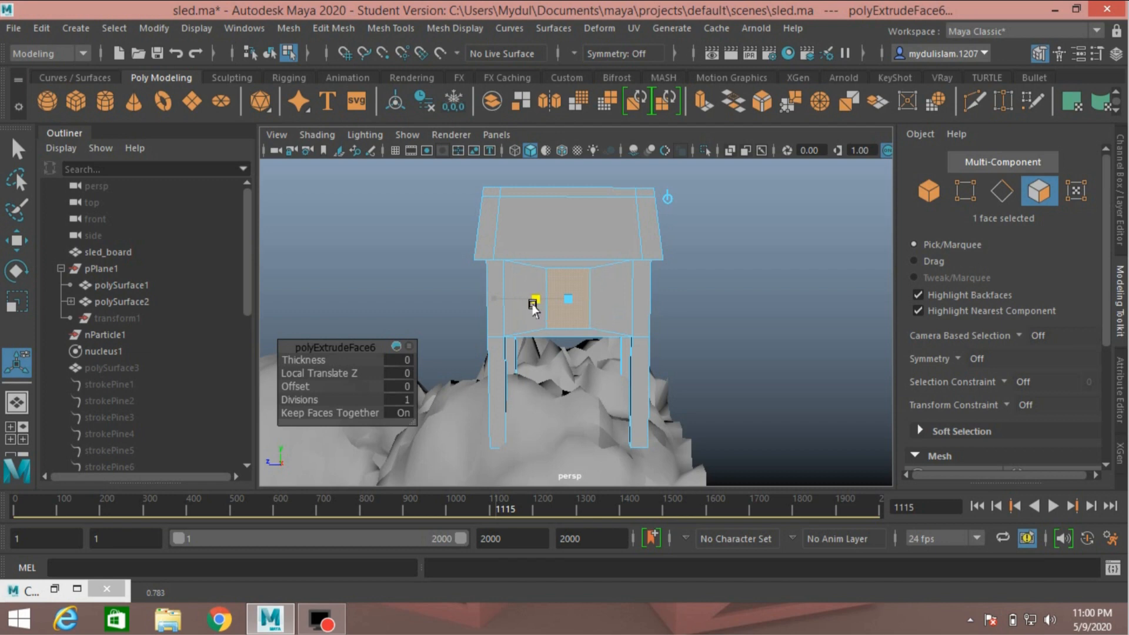
Extrude the door face inward to a Local Translate Z of about -0.282 and return to object selection.
alt+drag(461, 355, 526, 366)
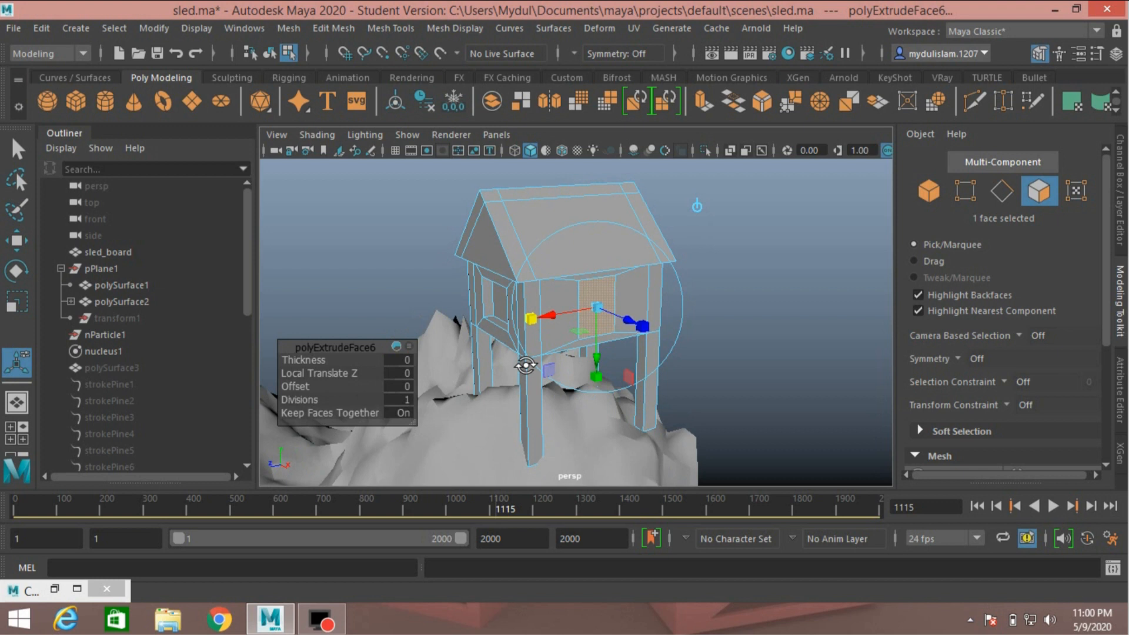
click(701, 106)
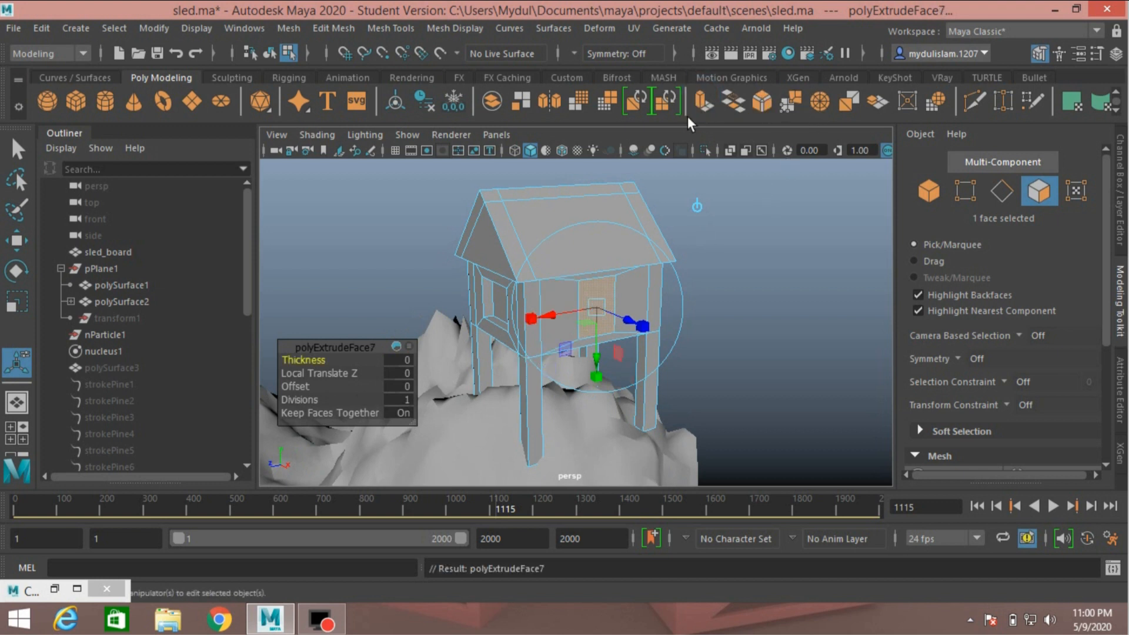
drag(623, 323, 622, 322)
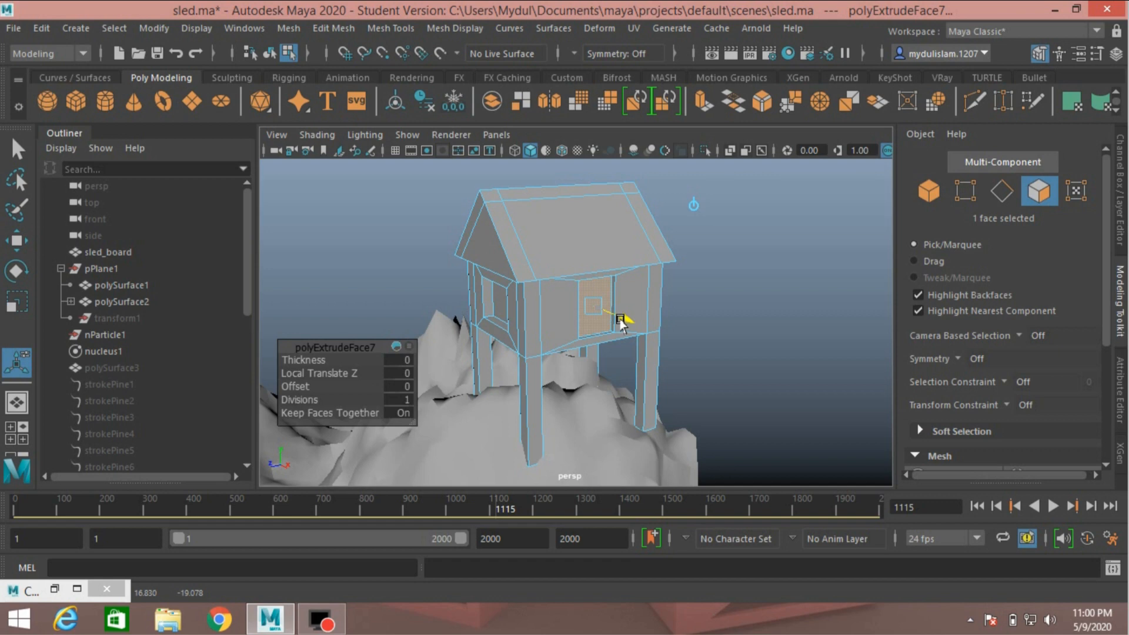
drag(620, 322, 610, 318)
alt+drag(708, 315, 619, 308)
scroll(675, 321, up, 5)
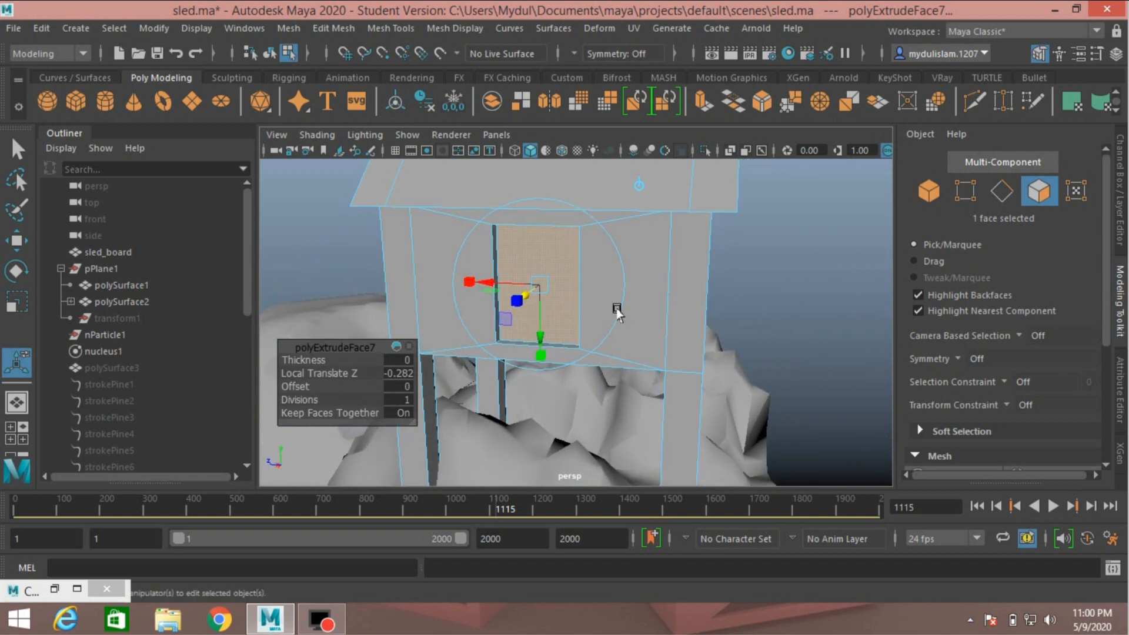
key(q)
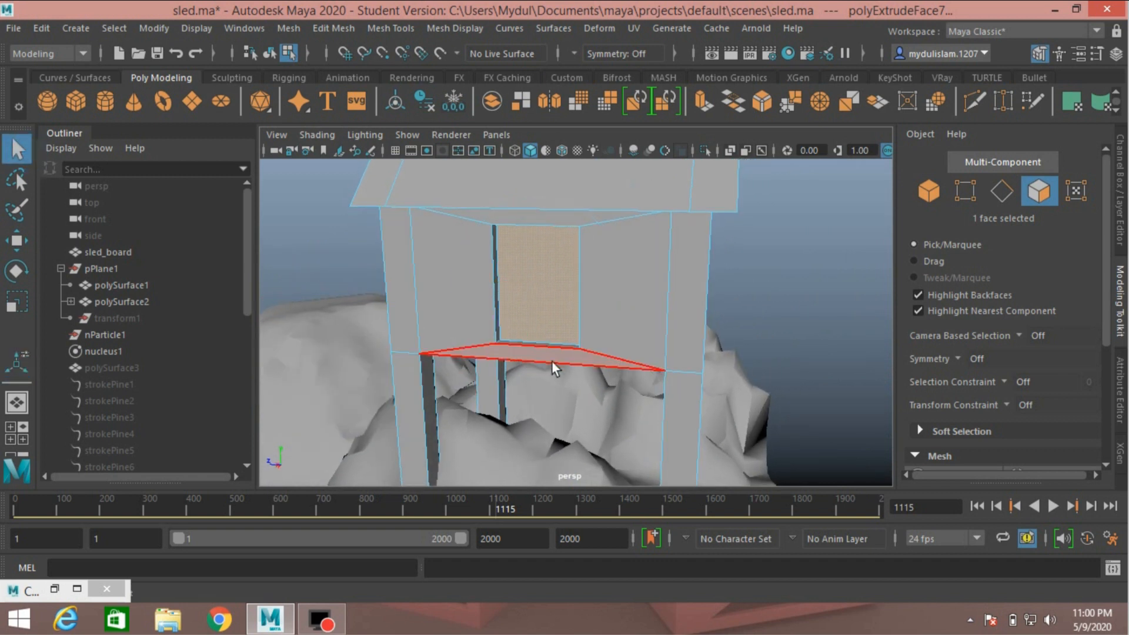
click(928, 192)
Frame the house and select the central face on its underside.
key(f)
alt+drag(658, 283, 691, 296)
alt+drag(780, 294, 474, 272)
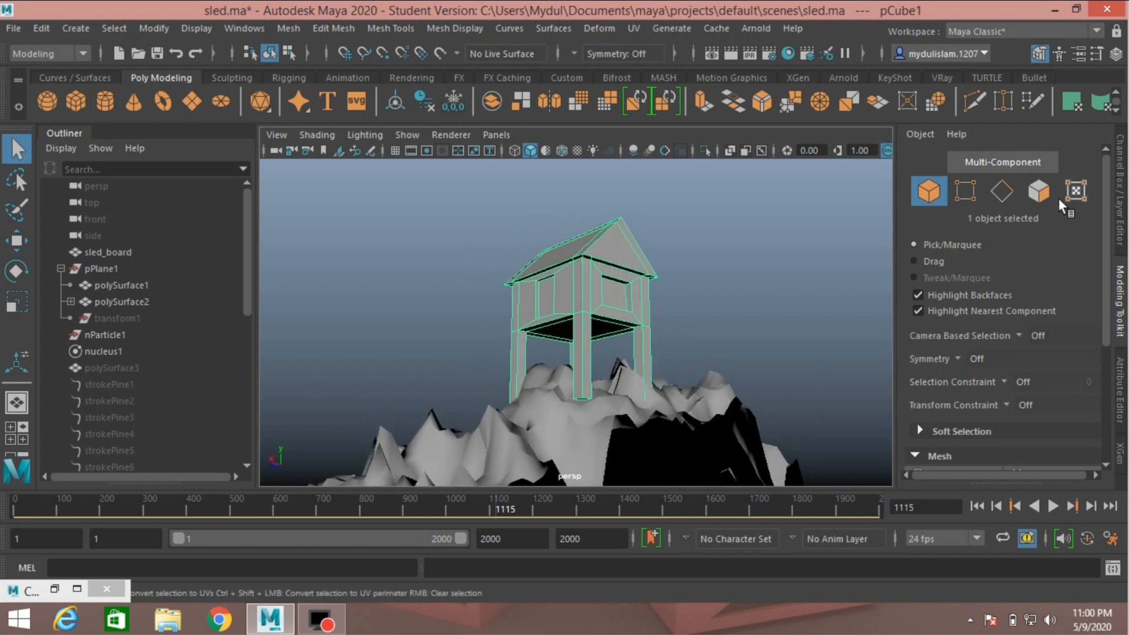
click(1038, 191)
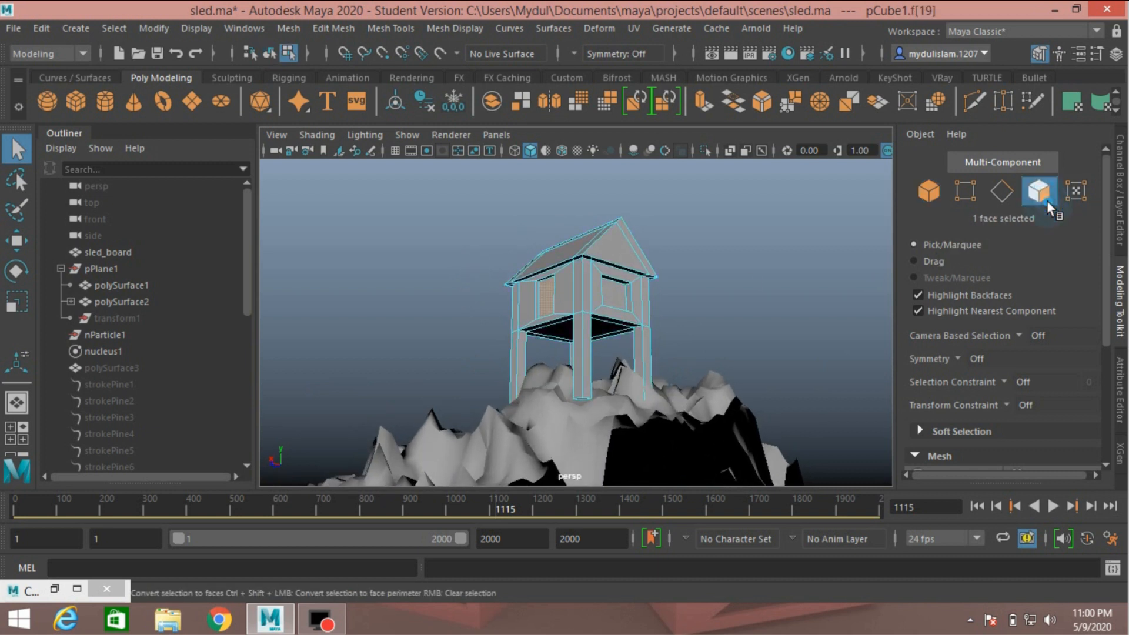
click(543, 325)
click(541, 325)
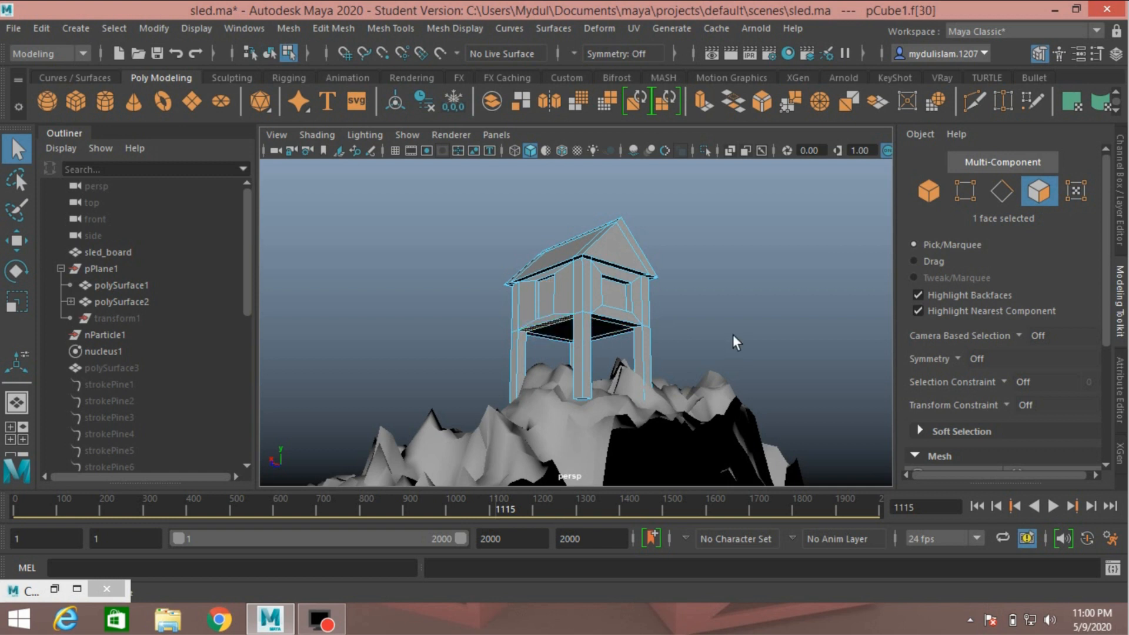
alt+drag(733, 336, 718, 359)
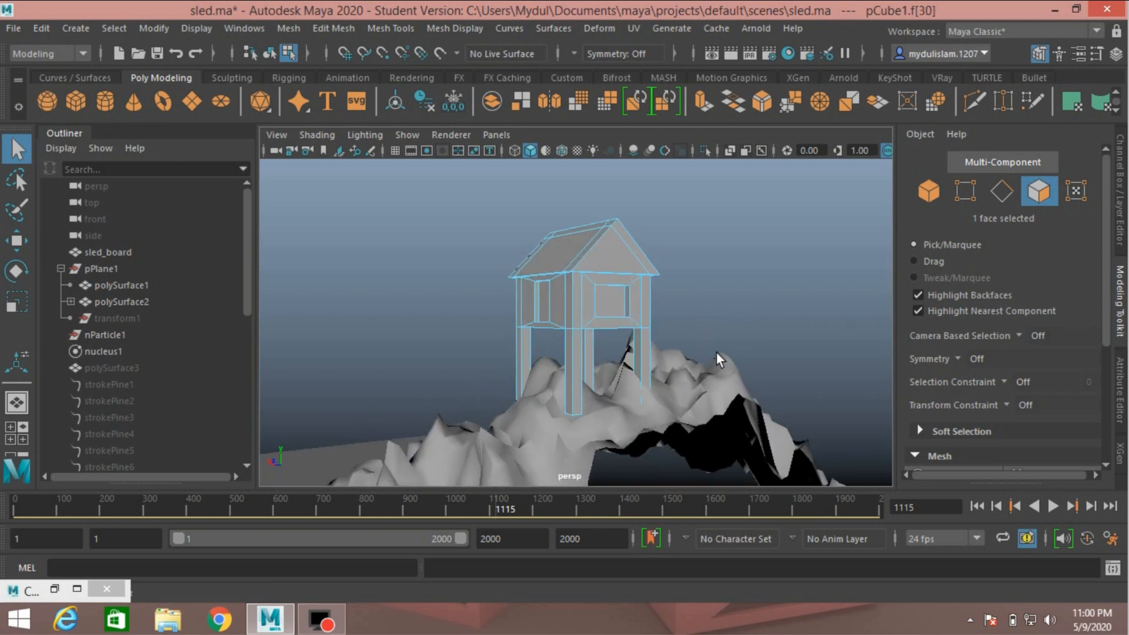
Extrude the selected strip under the house's stair side down 0.687, and its outer side face outward 0.594.
click(696, 100)
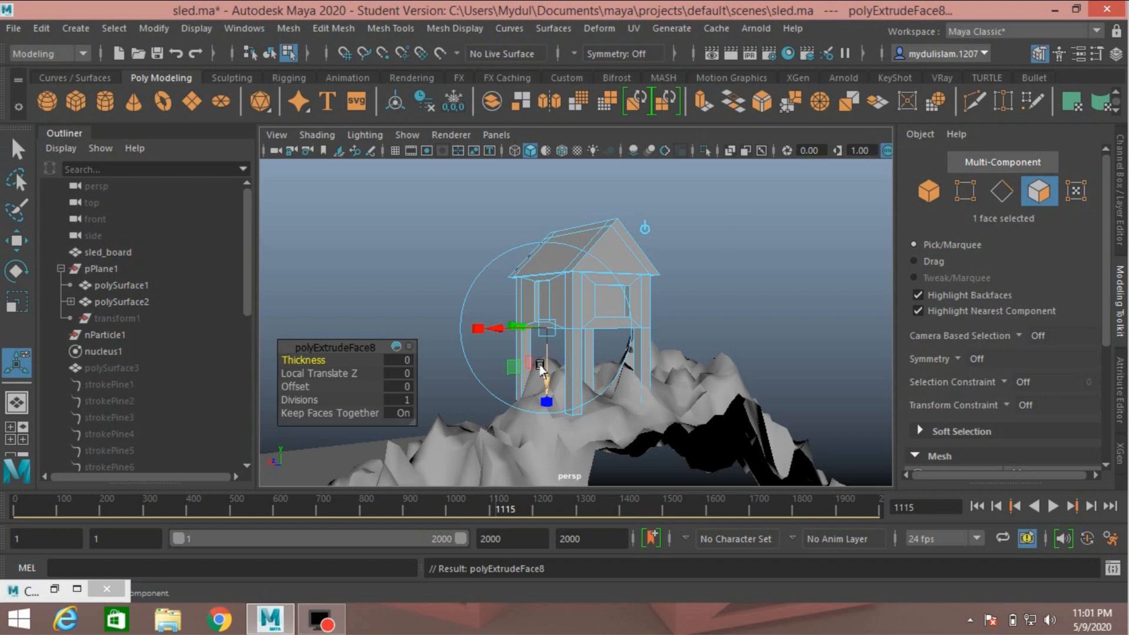
drag(540, 367, 540, 391)
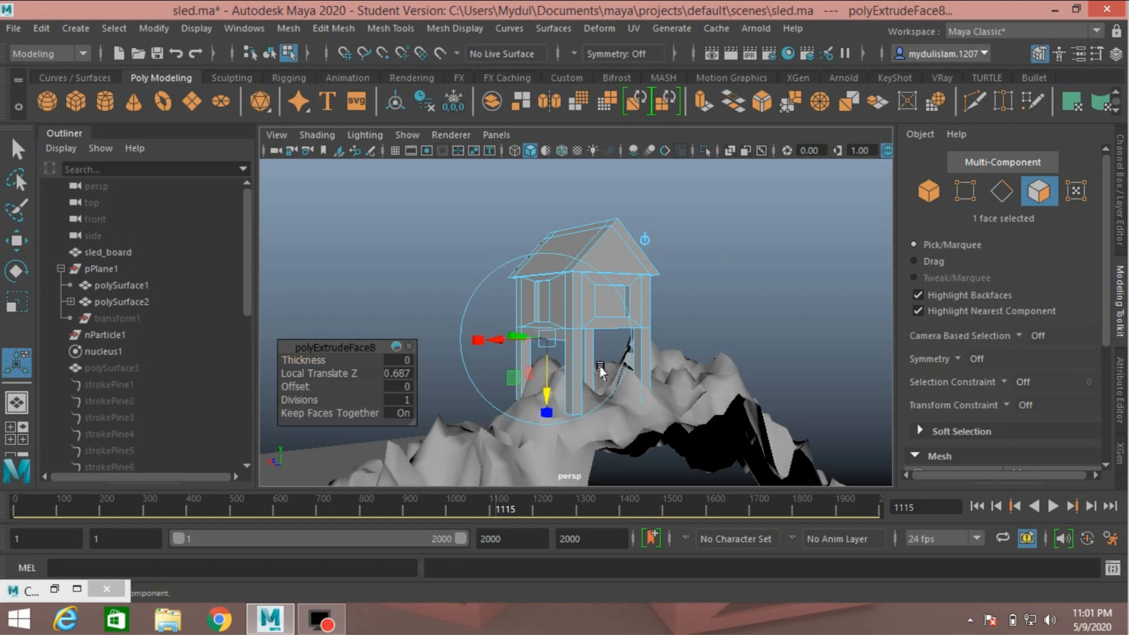
alt+drag(702, 357, 665, 397)
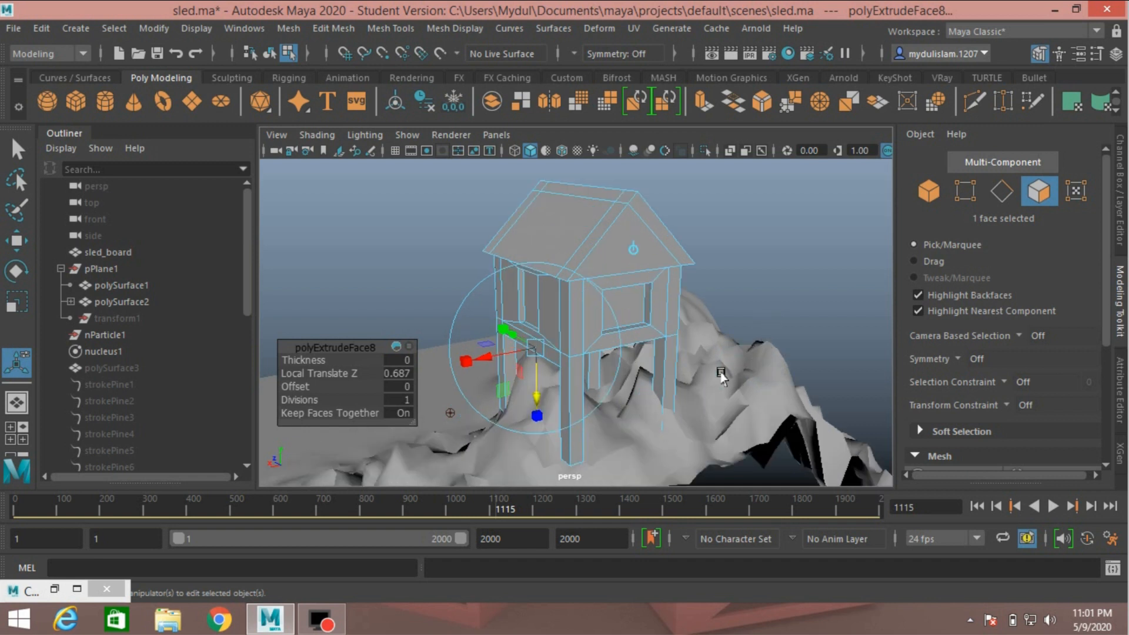
alt+drag(782, 347, 700, 400)
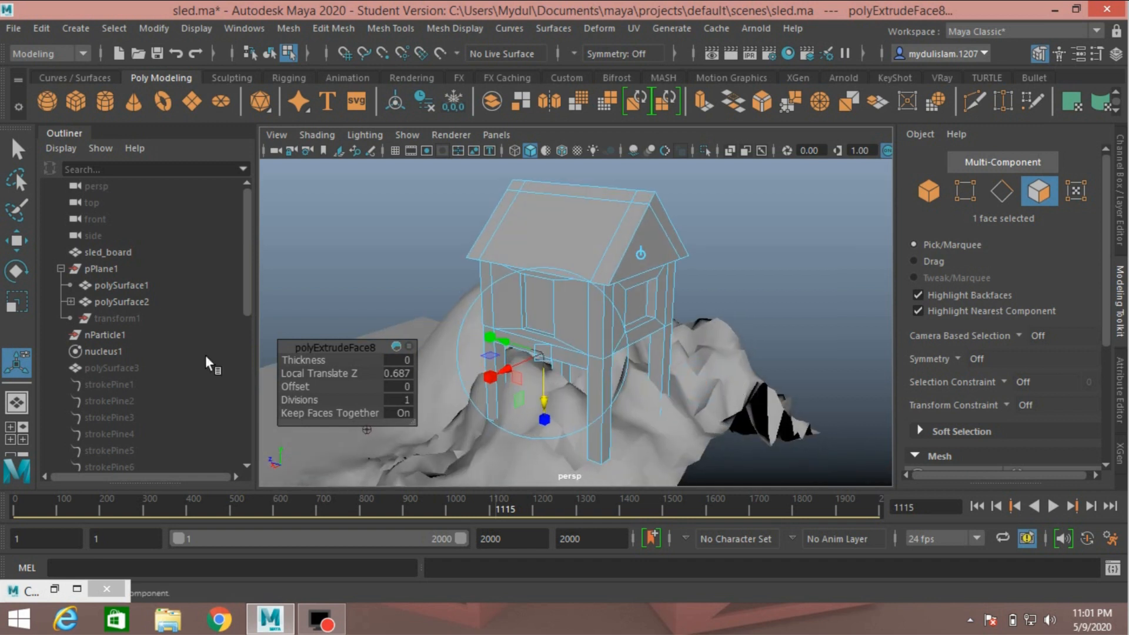
click(16, 151)
click(546, 350)
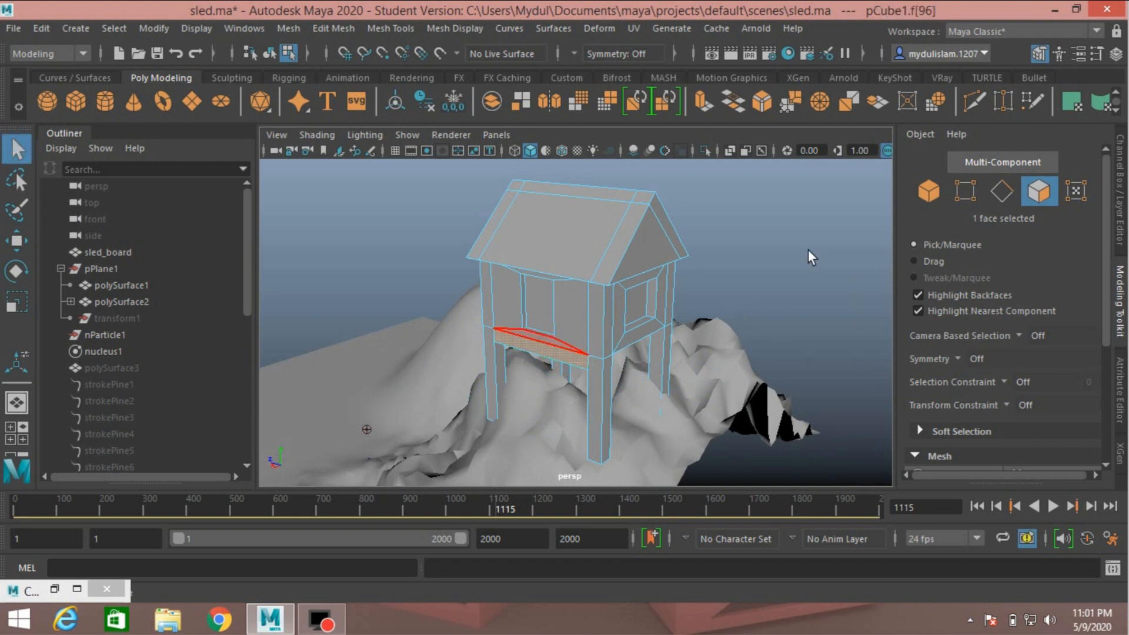
click(705, 106)
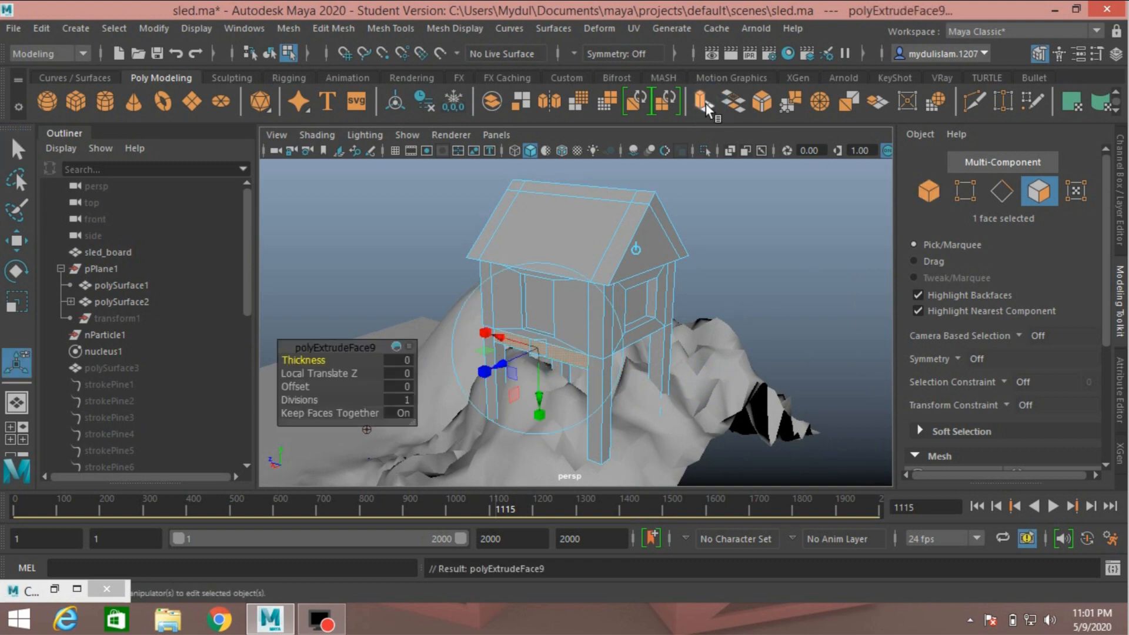
drag(499, 363, 490, 384)
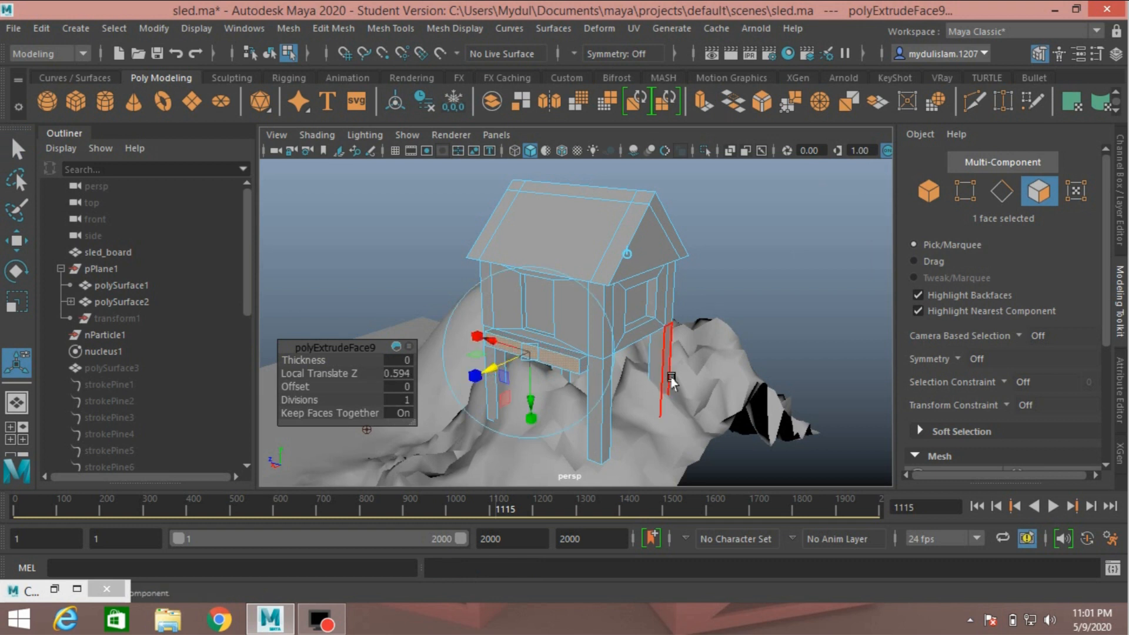
Extrude the underside of the protruding ledge between the legs downward to form a stair riser.
alt+drag(668, 338, 675, 340)
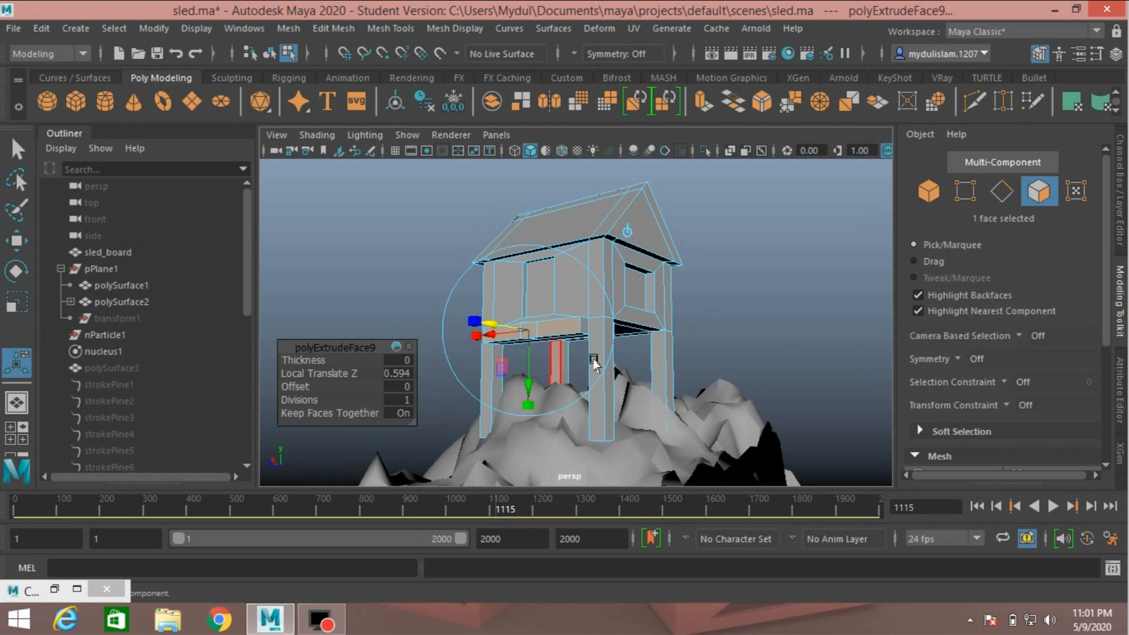
alt+drag(545, 350, 541, 350)
click(532, 326)
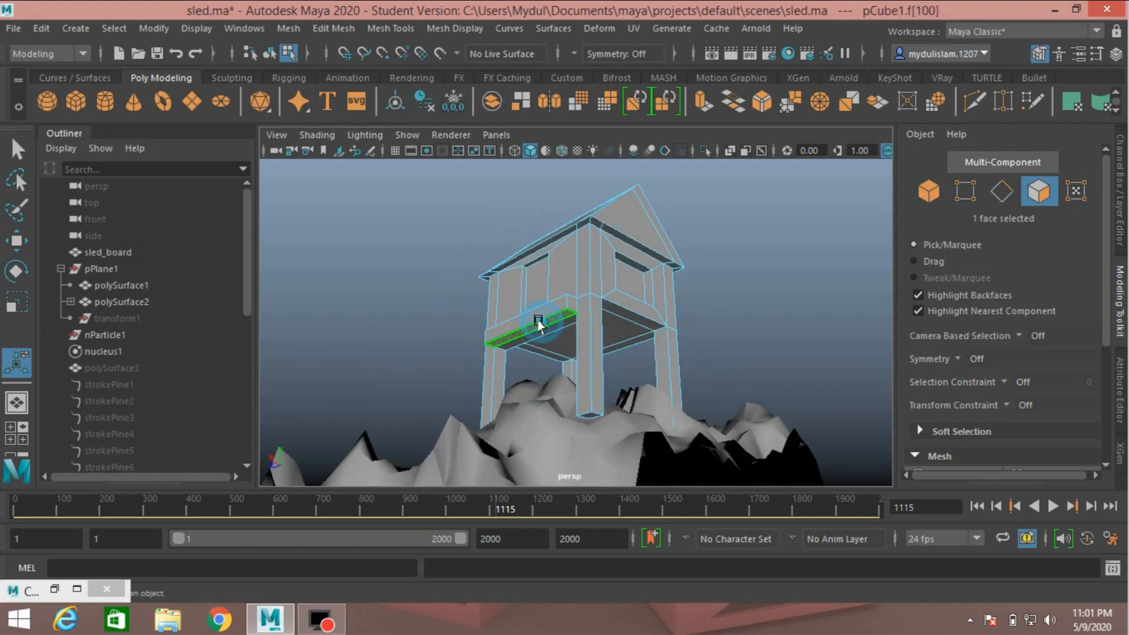
click(699, 103)
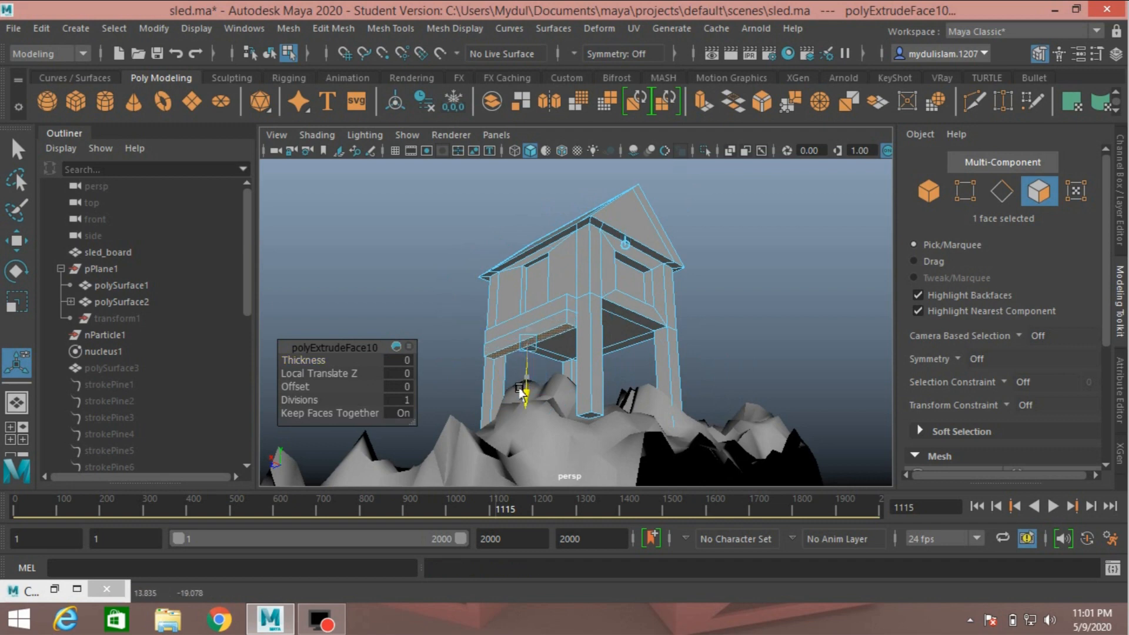
drag(519, 388, 516, 453)
Extrude the riser's outer face outward 0.653 to form the next stair tread.
click(16, 149)
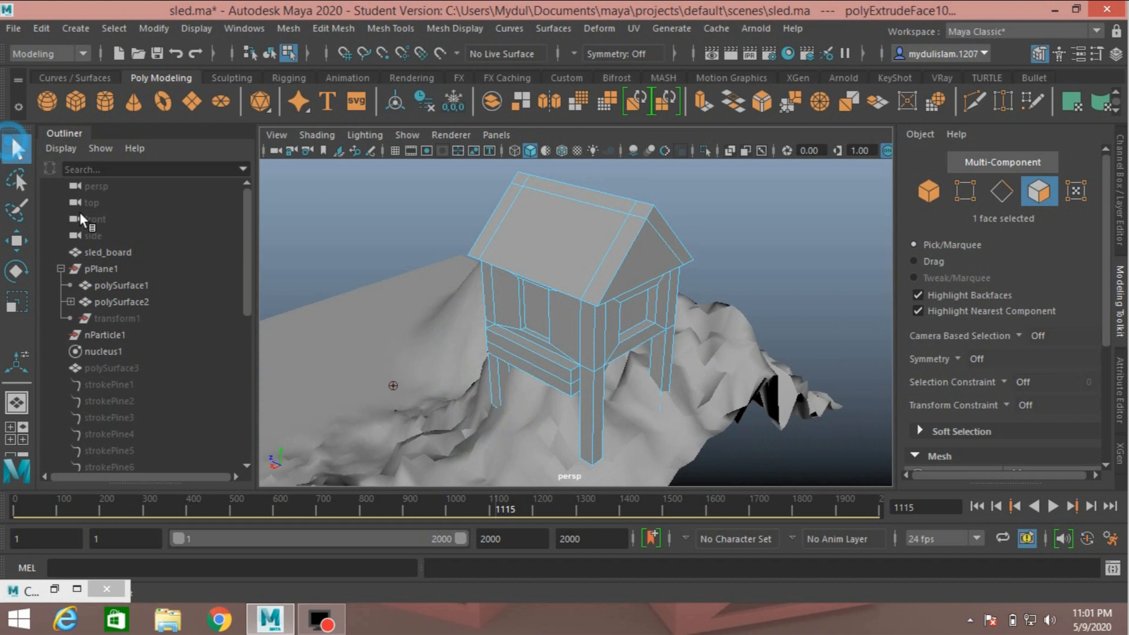
click(524, 365)
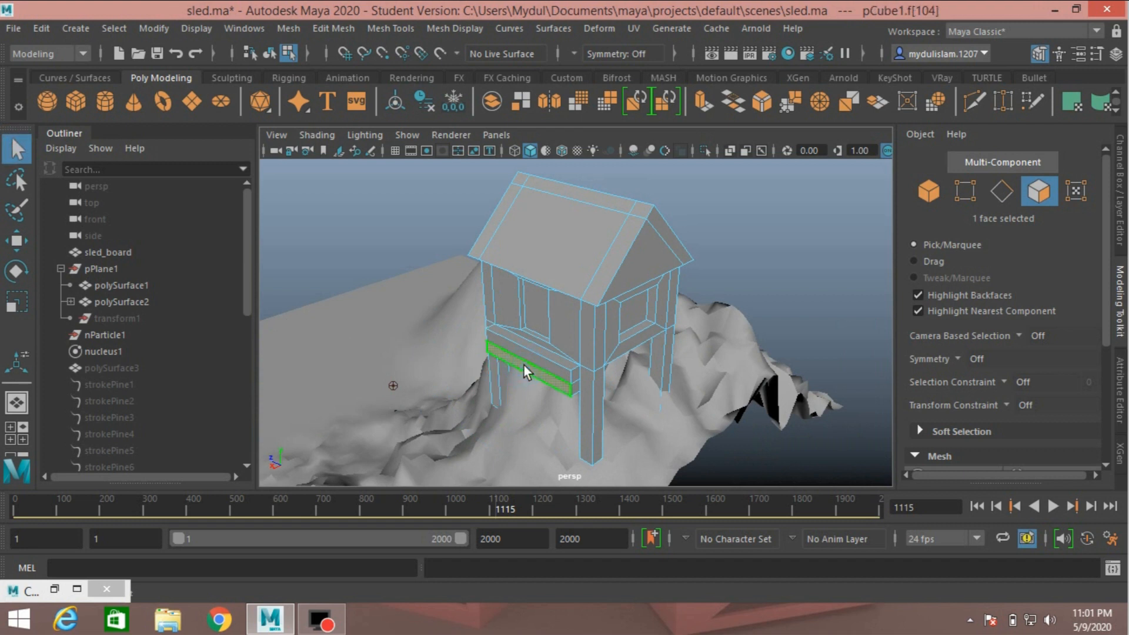
click(699, 101)
drag(466, 398, 473, 402)
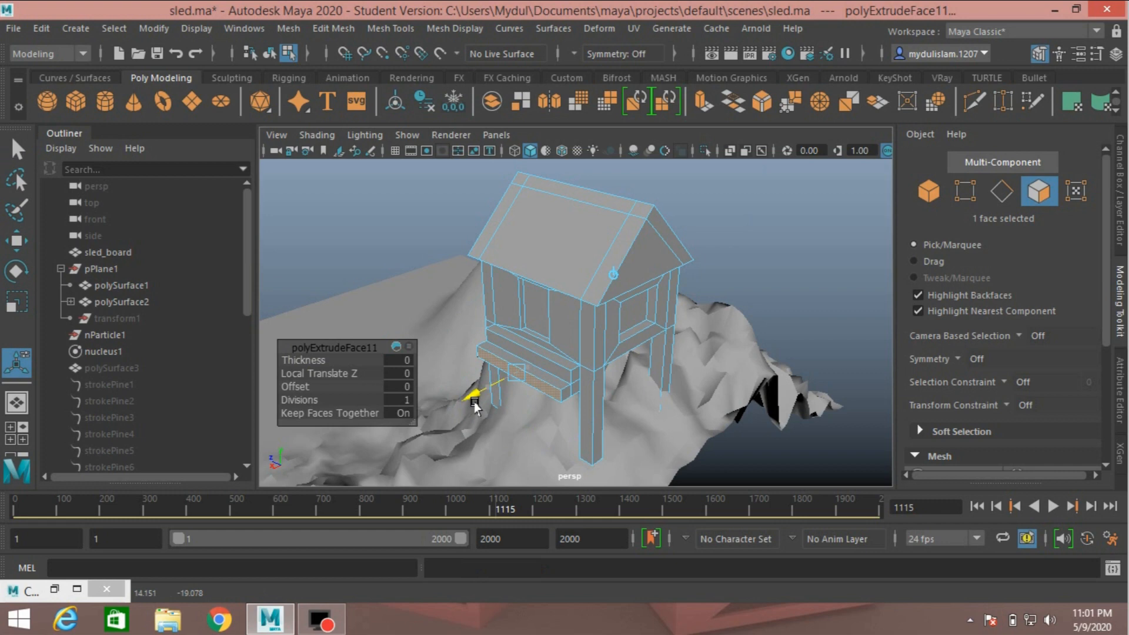
drag(474, 406, 413, 411)
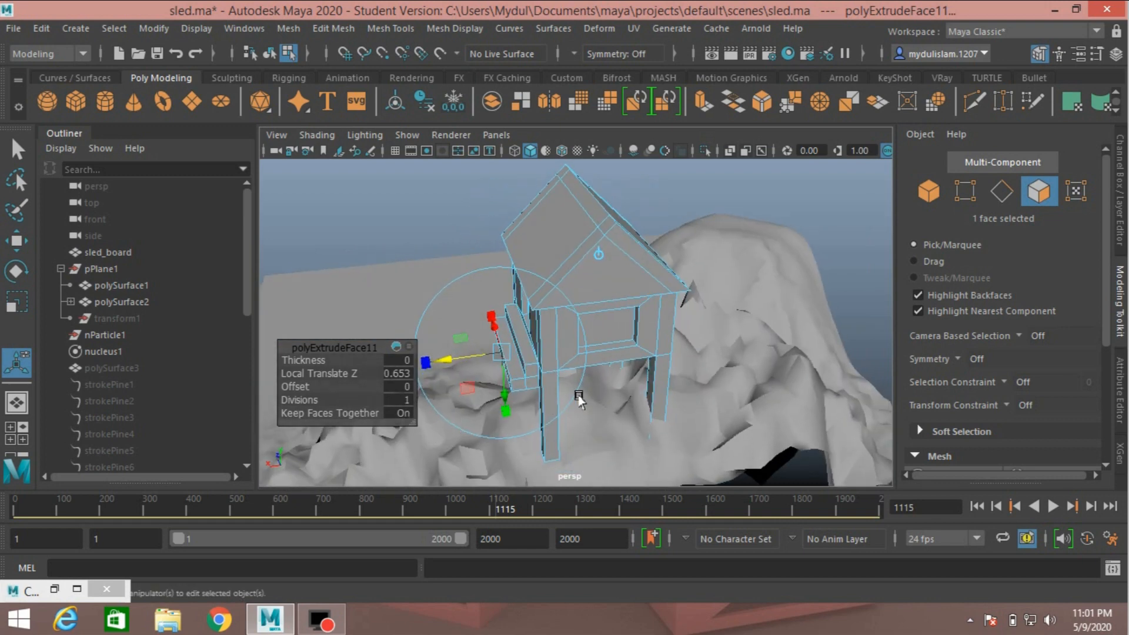
Return the house to object selection mode and turn on the visibility of layer1.
click(917, 193)
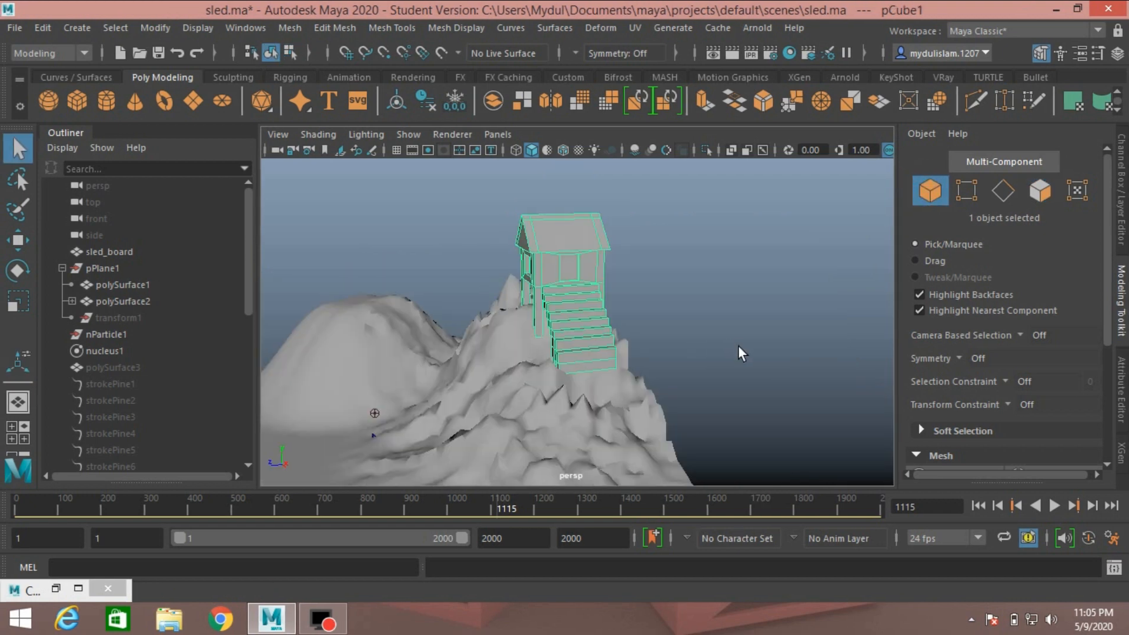
alt+drag(739, 347, 667, 363)
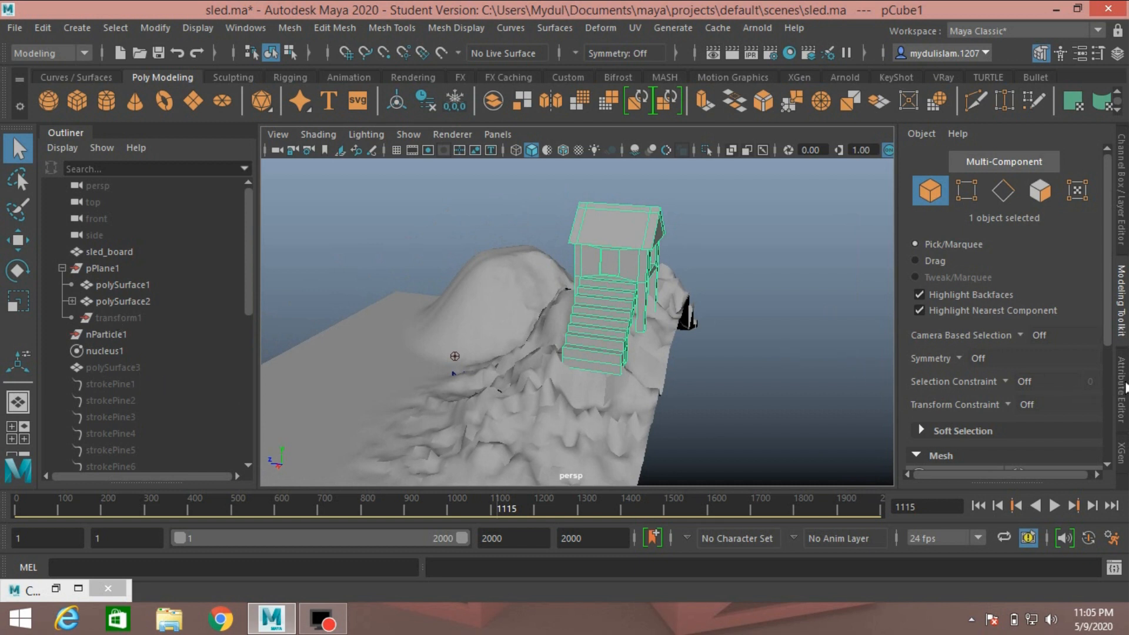
click(1121, 388)
click(1121, 188)
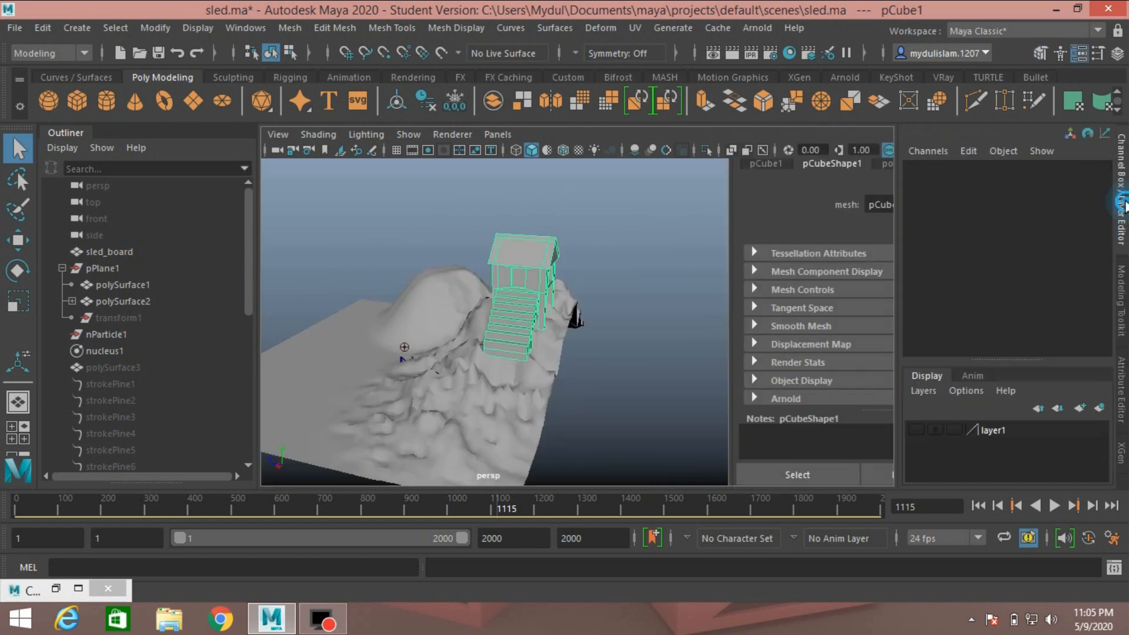
click(919, 428)
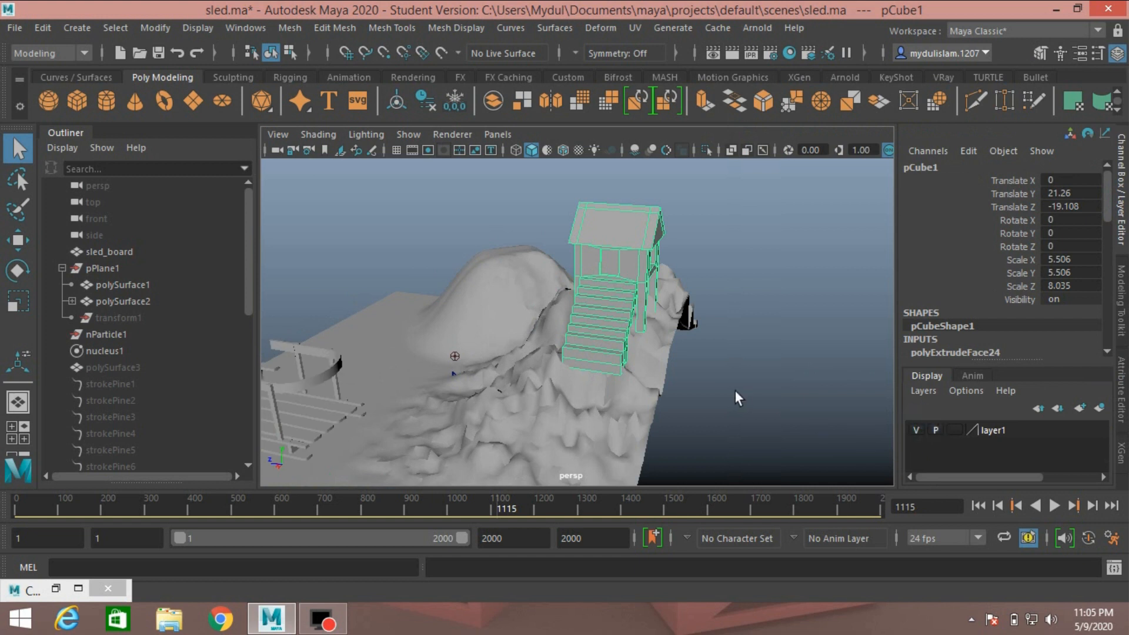
Unhide the snow mesh polySurface3.
scroll(736, 389, down, 4)
alt+drag(622, 419, 670, 408)
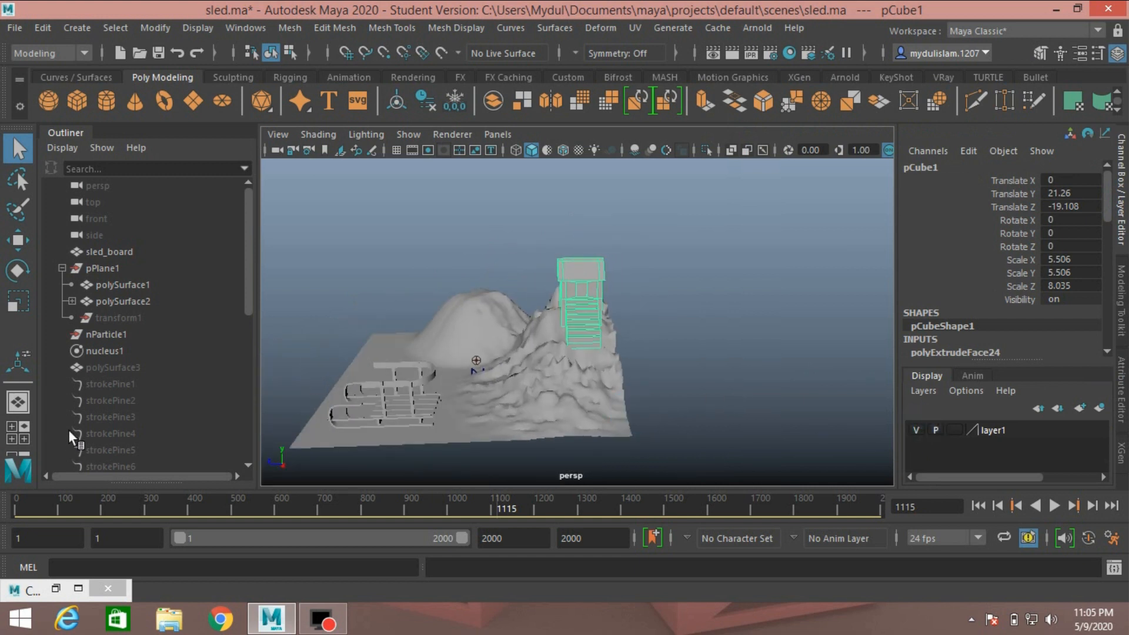
scroll(114, 339, down, 3)
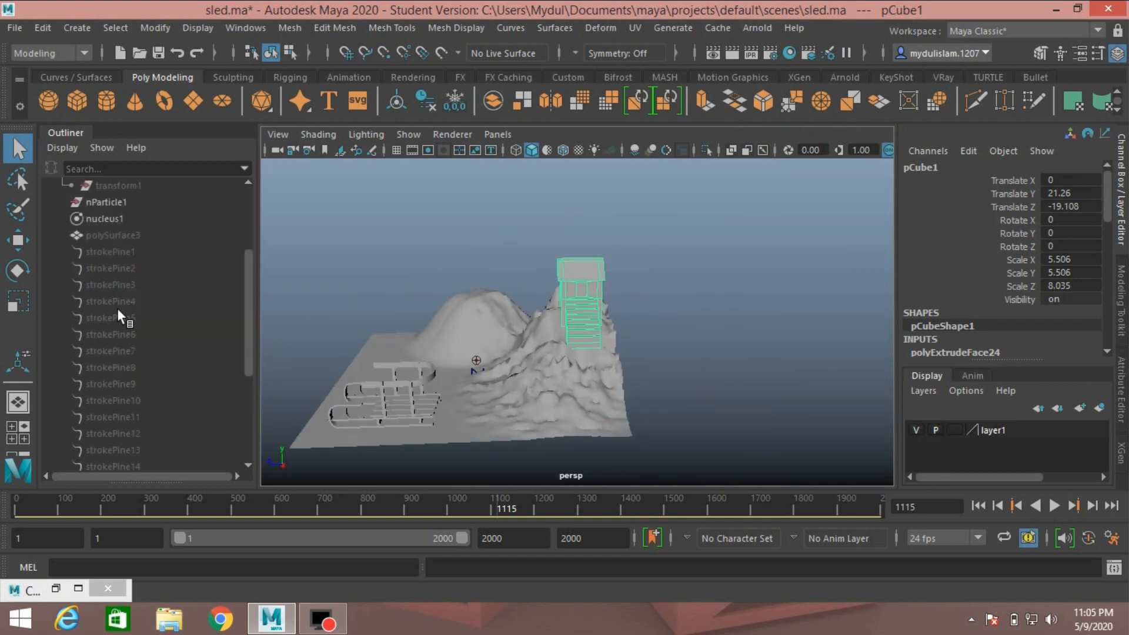
click(117, 237)
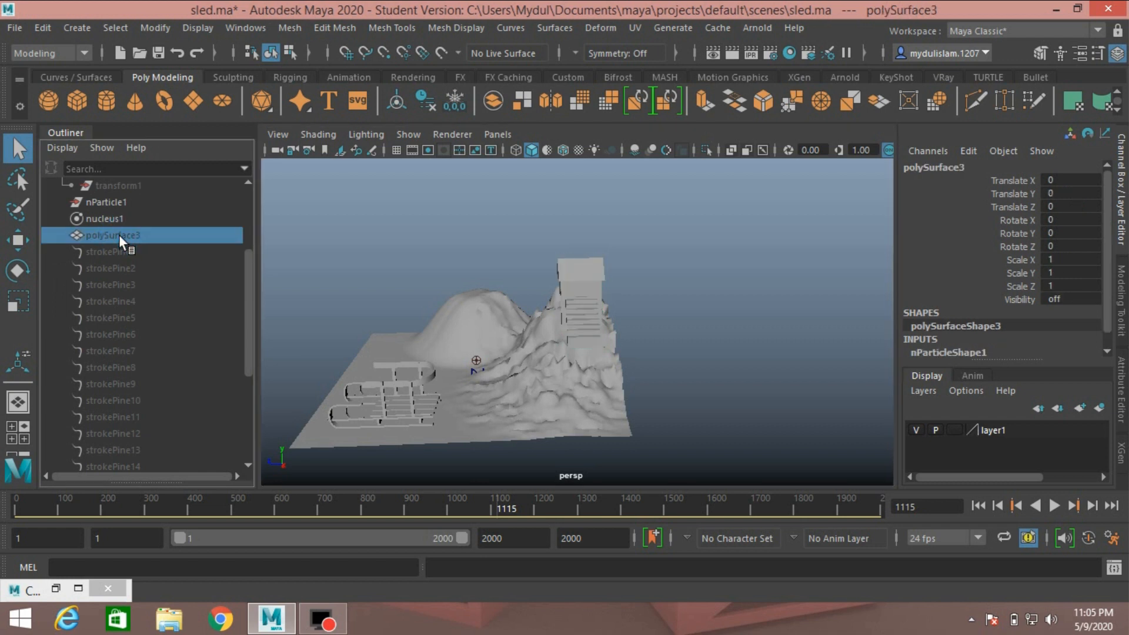
key(h)
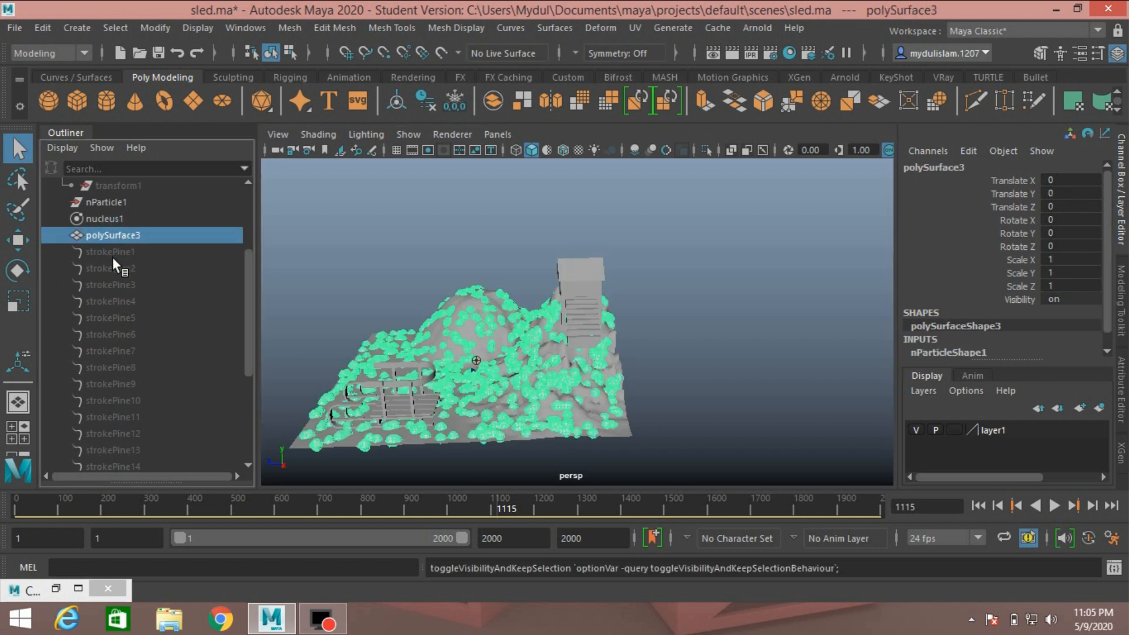
Unhide the strokes strokePine1 to strokePine16 and strokeAstroturf1 to strokeAstroturf5, and clear the selection.
drag(113, 254, 113, 467)
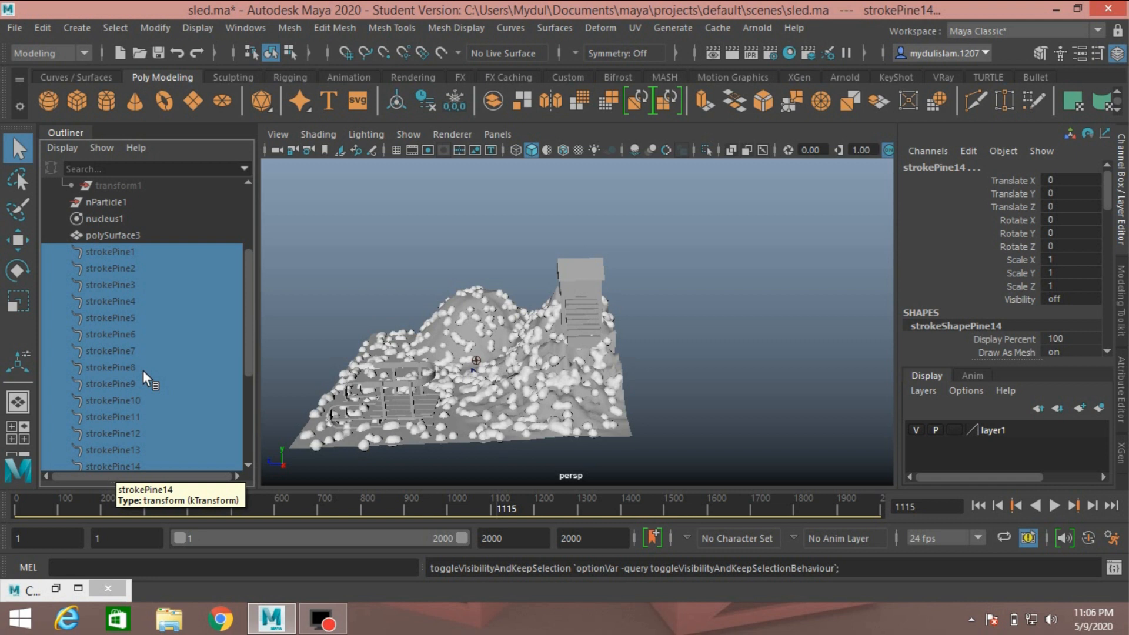
key(h)
scroll(223, 376, down, 4)
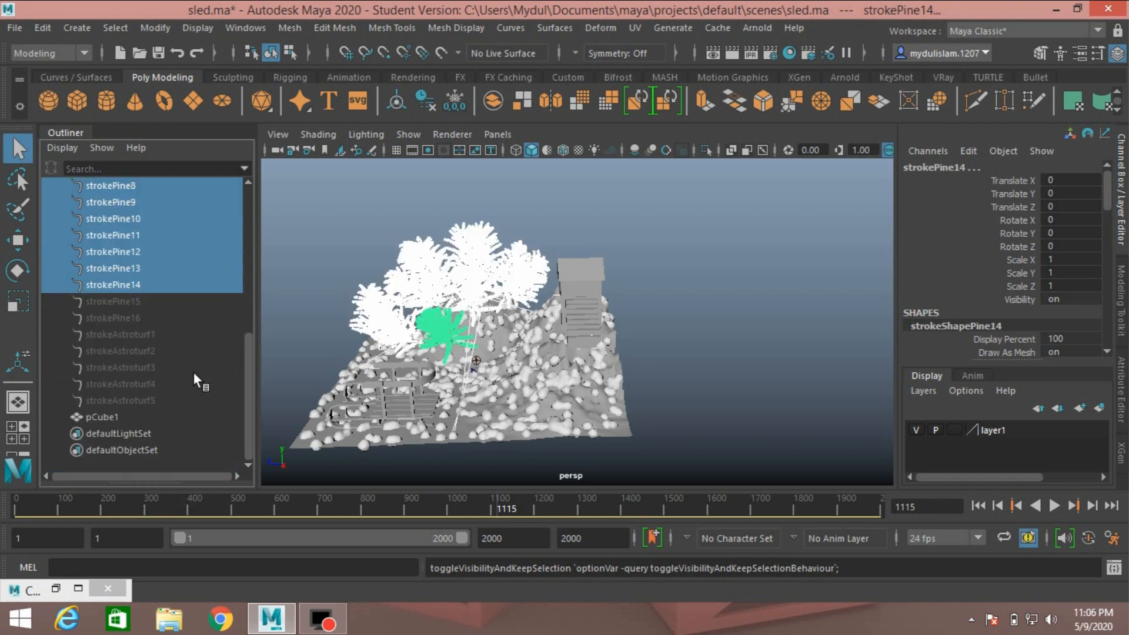
drag(121, 301, 115, 399)
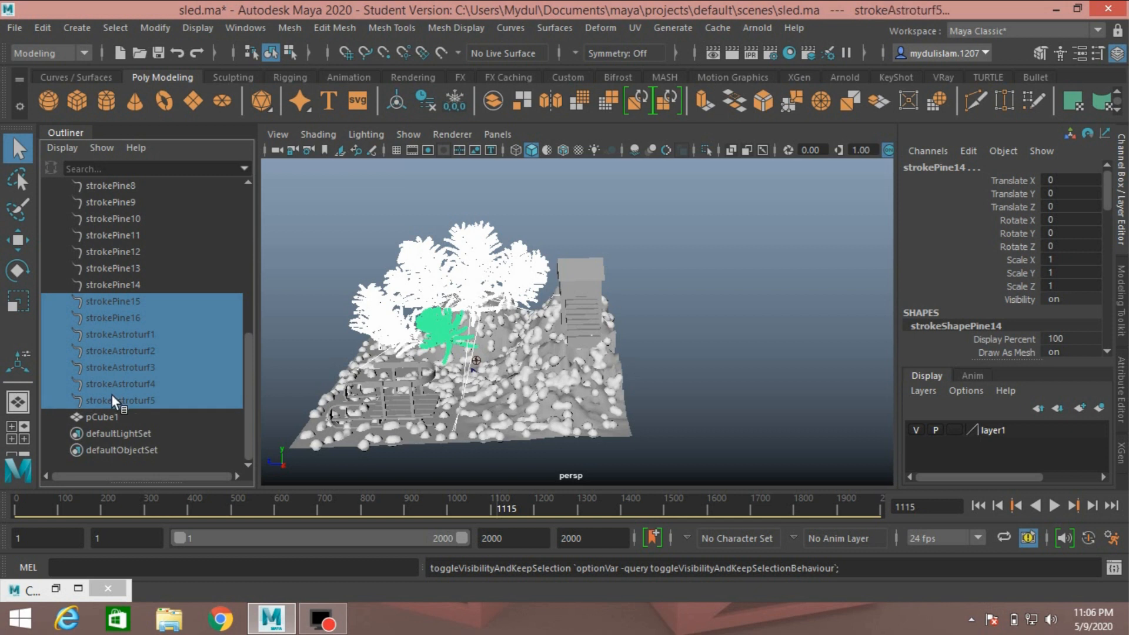
key(h)
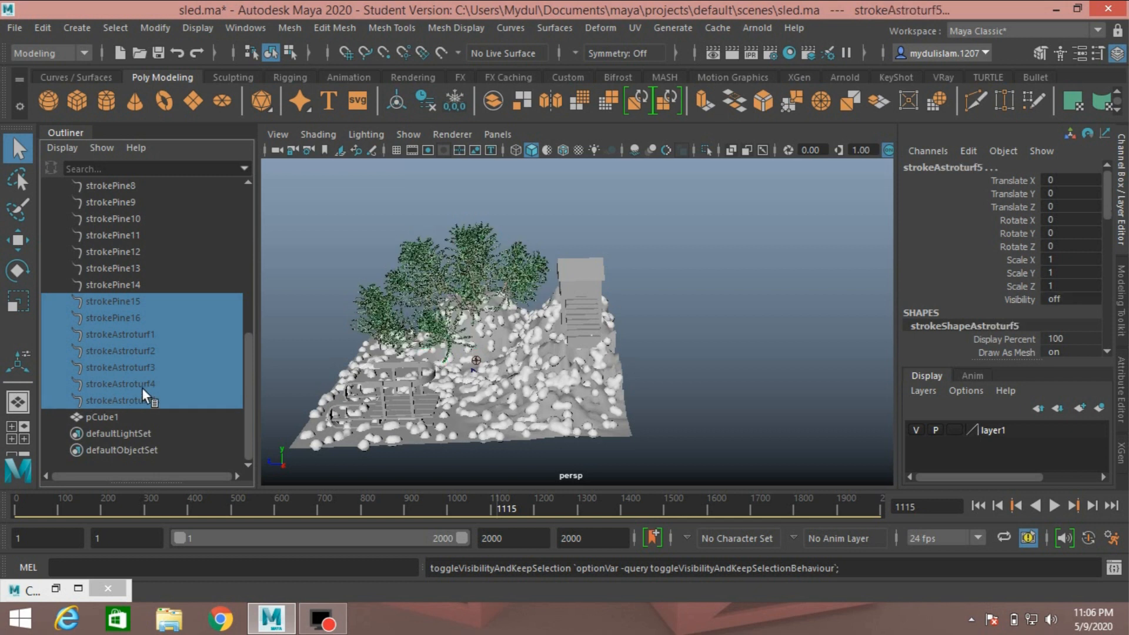
key(h)
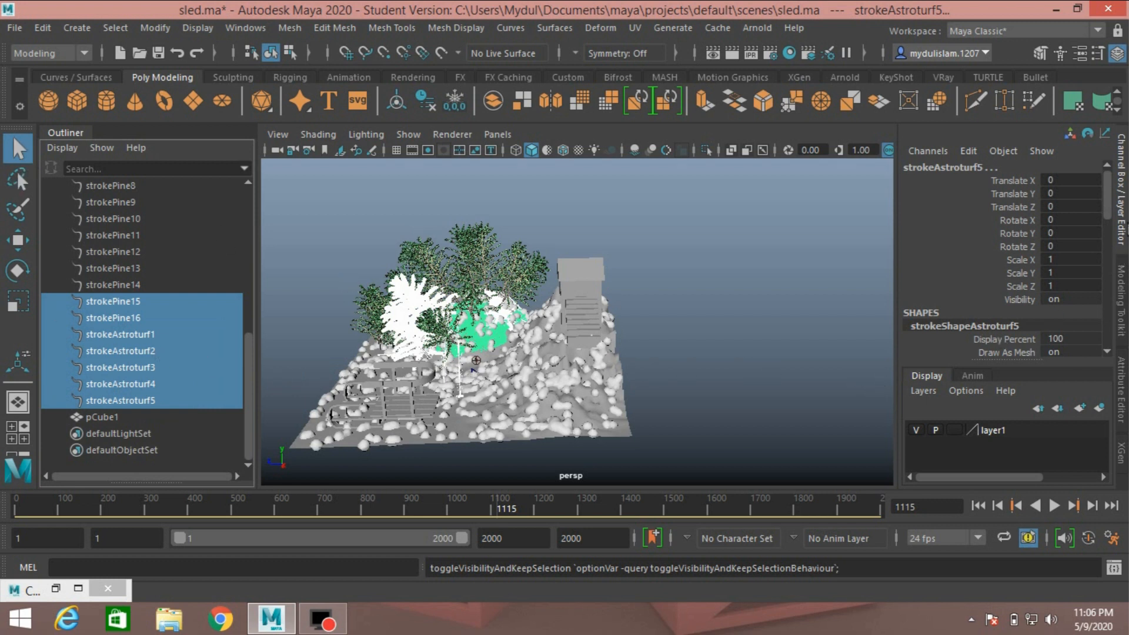
click(789, 283)
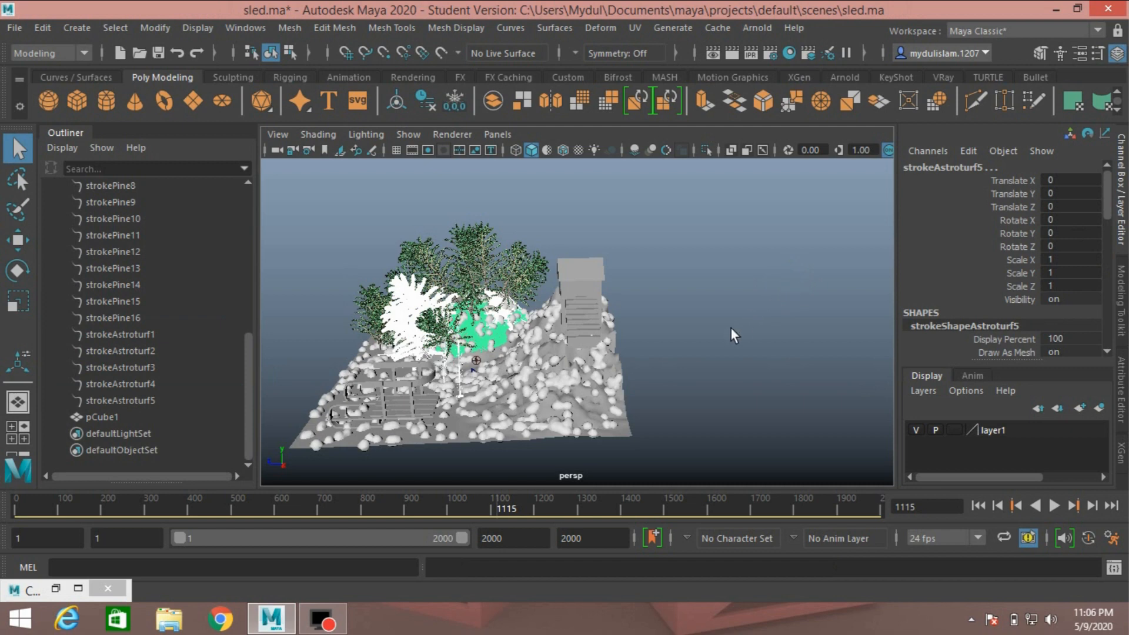
Examine how the sled, trees, snow and stilt house are arranged across the terrain.
mouse_move(726, 330)
alt+mouse_down()
mouse_move(660, 347)
mouse_move(736, 330)
alt+mouse_up()
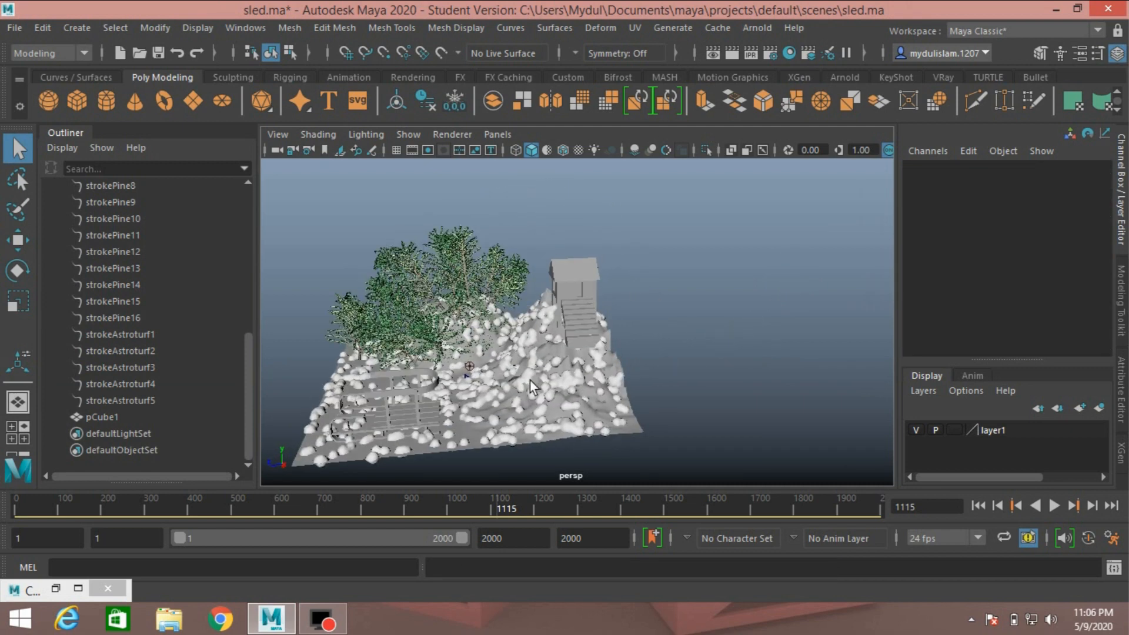
scroll(530, 376, up, 3)
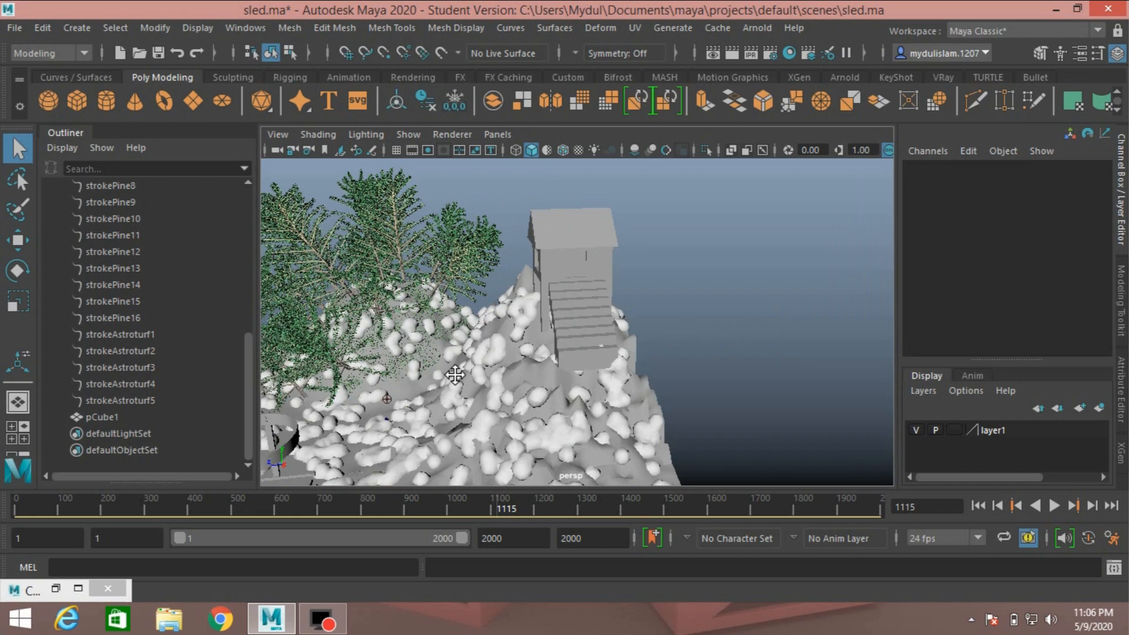
alt+middle_drag(455, 374, 650, 356)
alt+drag(650, 356, 628, 340)
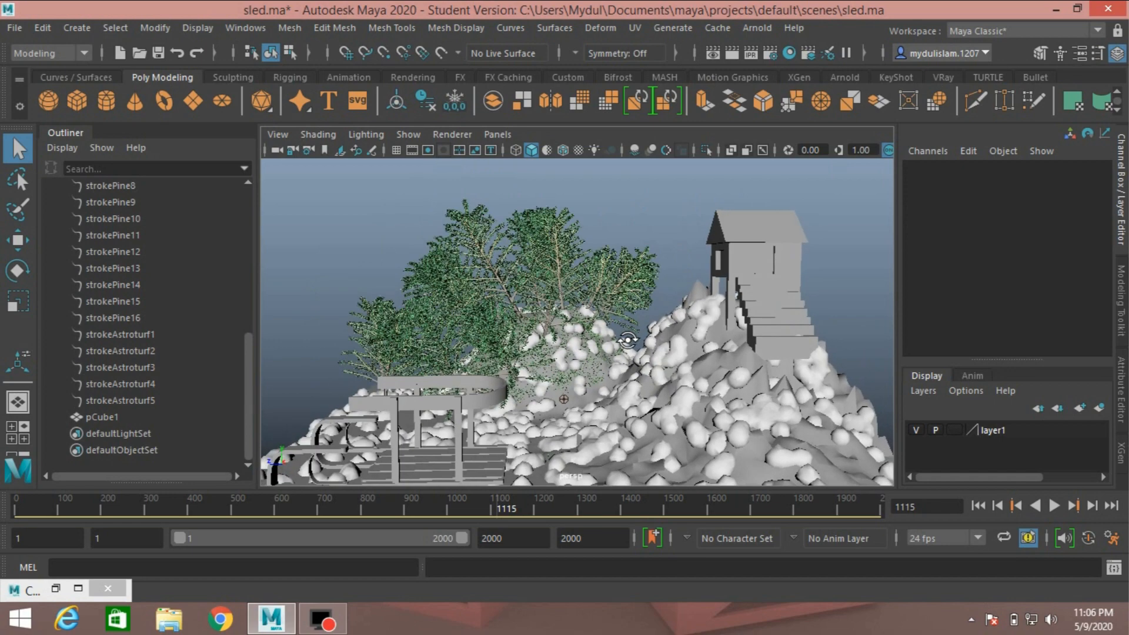
alt+middle_drag(559, 351, 549, 300)
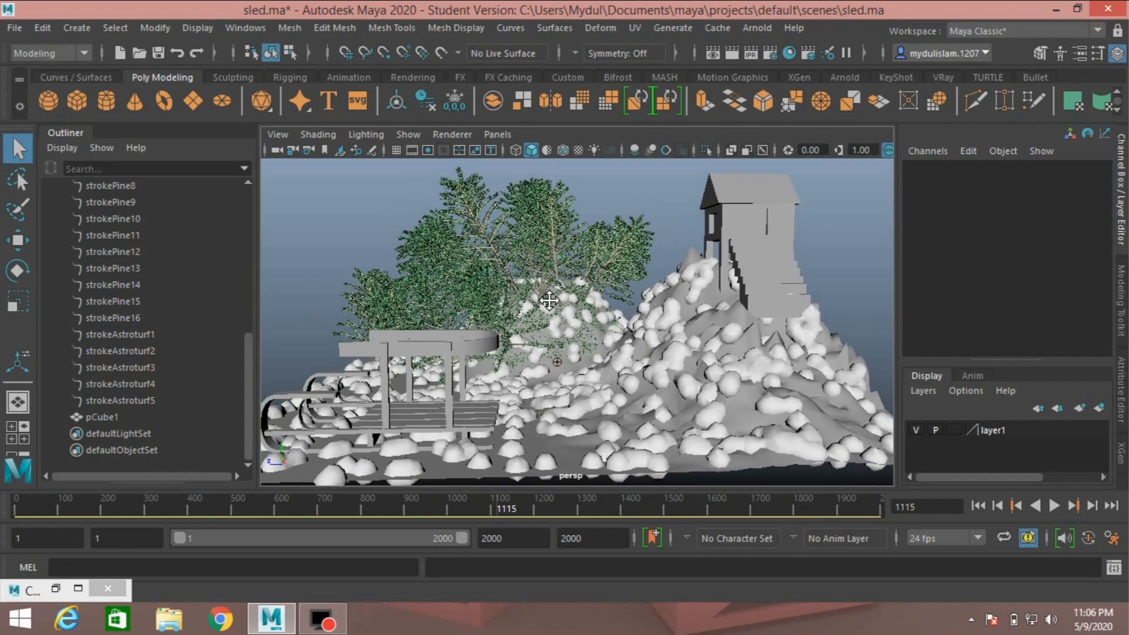
alt+drag(549, 303, 571, 311)
mouse_move(498, 383)
alt+middle_down()
mouse_move(514, 357)
mouse_move(513, 368)
alt+middle_up()
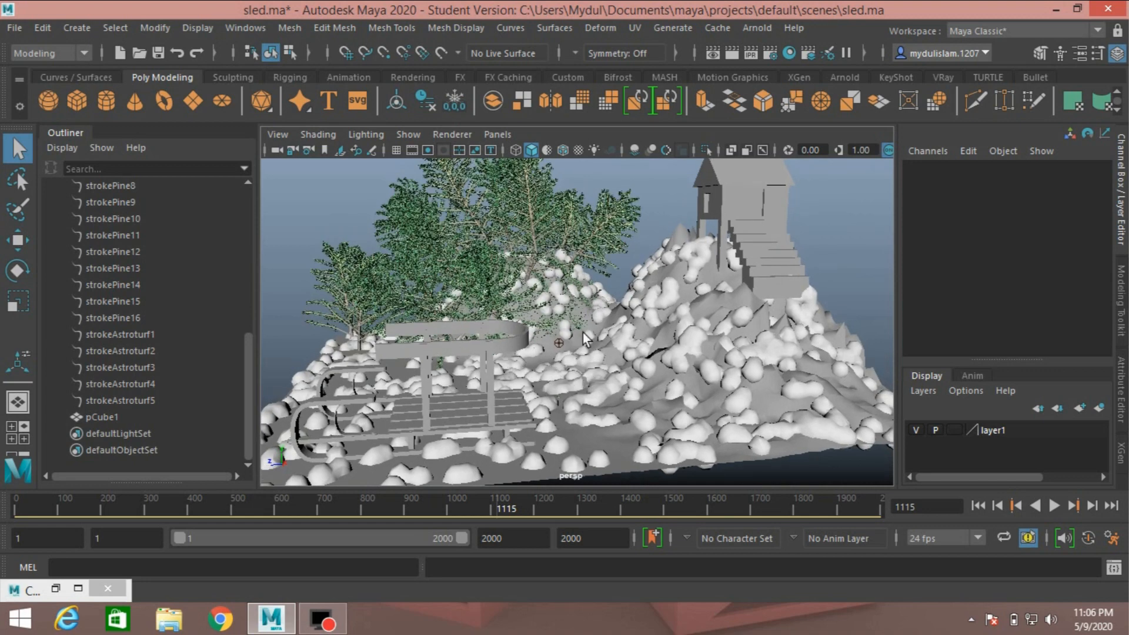
alt+middle_drag(586, 338, 579, 364)
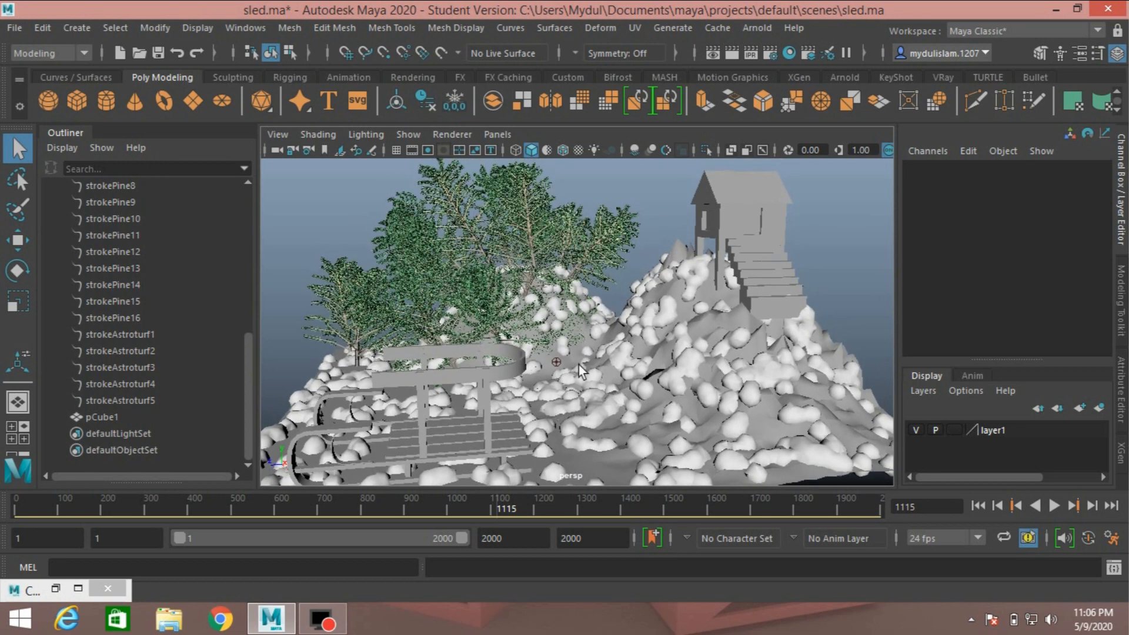
Freeze the transformations of the sled_board mesh.
click(448, 374)
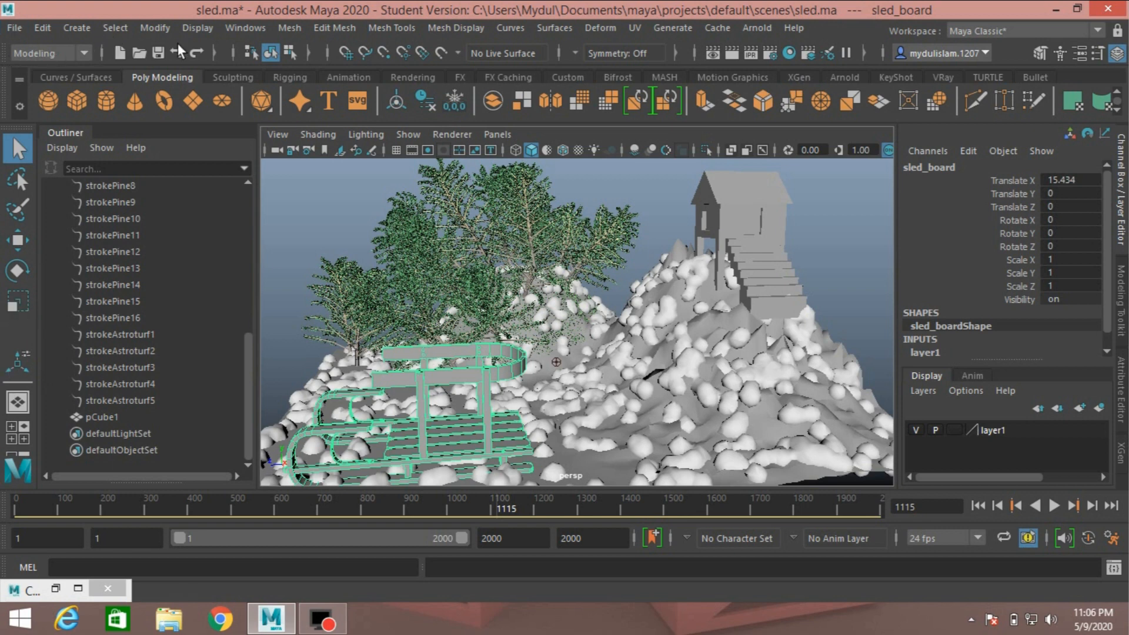
click(150, 31)
click(195, 104)
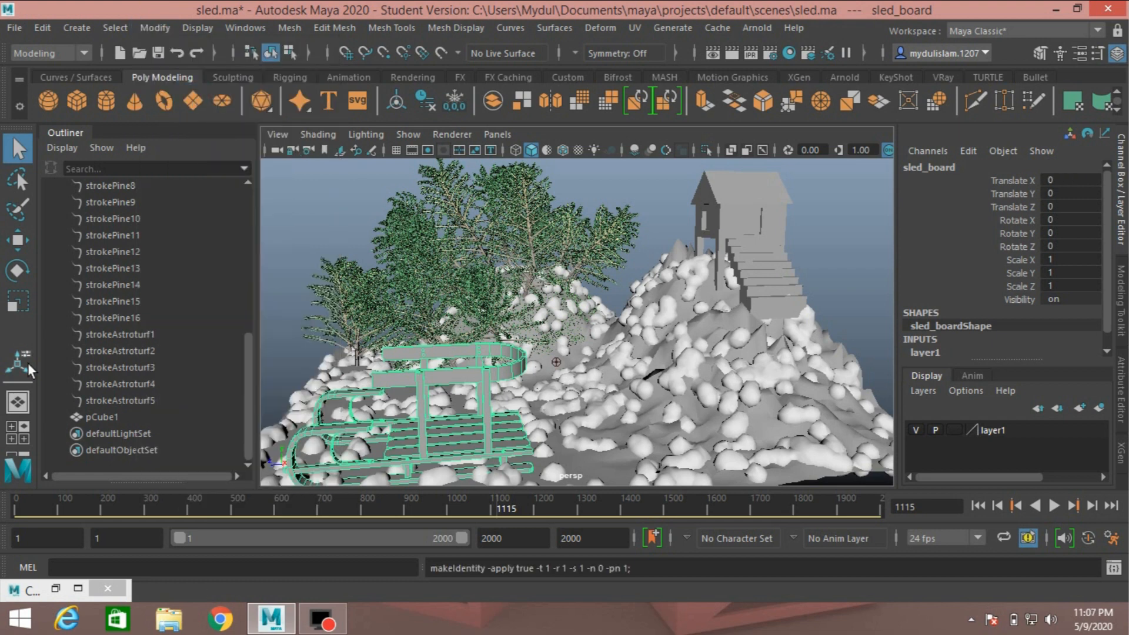
Center the sled's pivot and scale the sled uniformly to about 0.791.
click(25, 311)
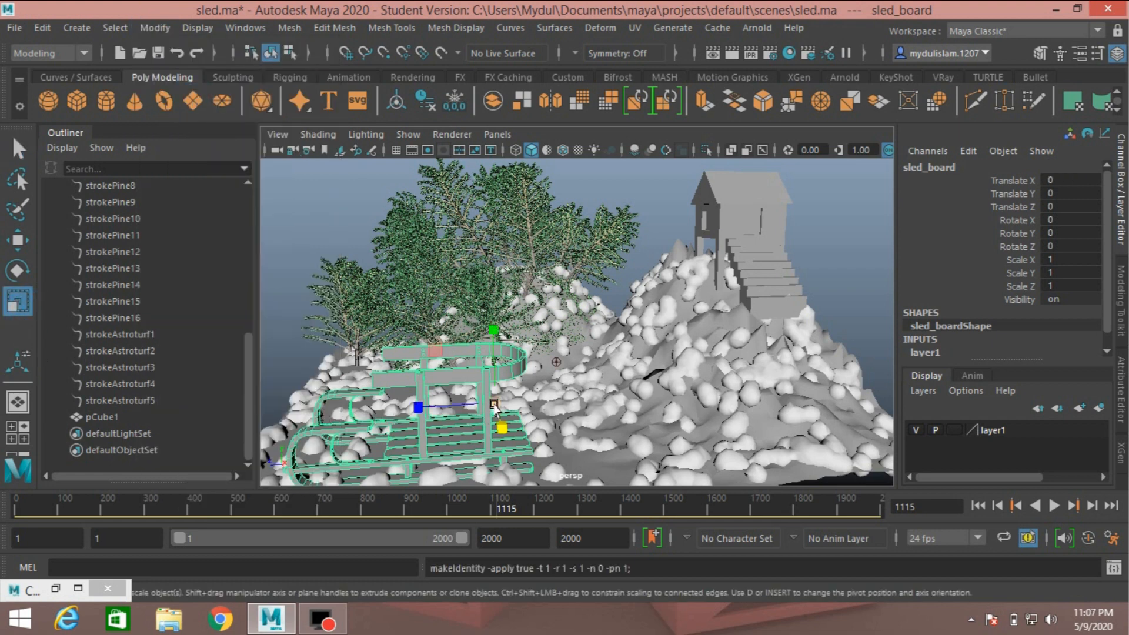
click(156, 28)
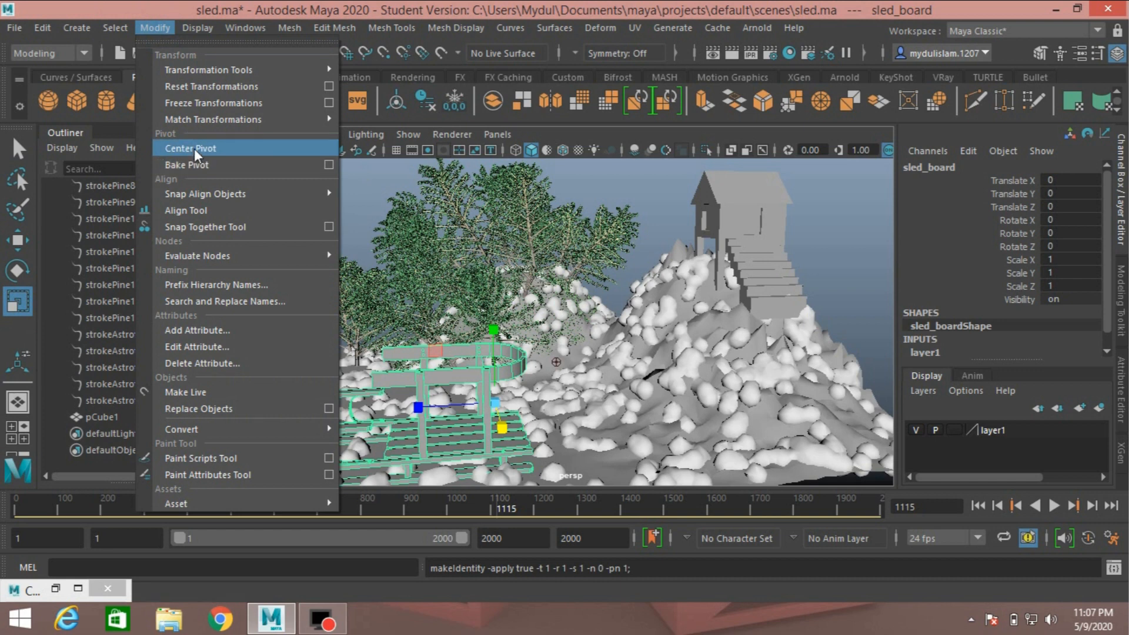
click(193, 148)
drag(415, 407, 385, 432)
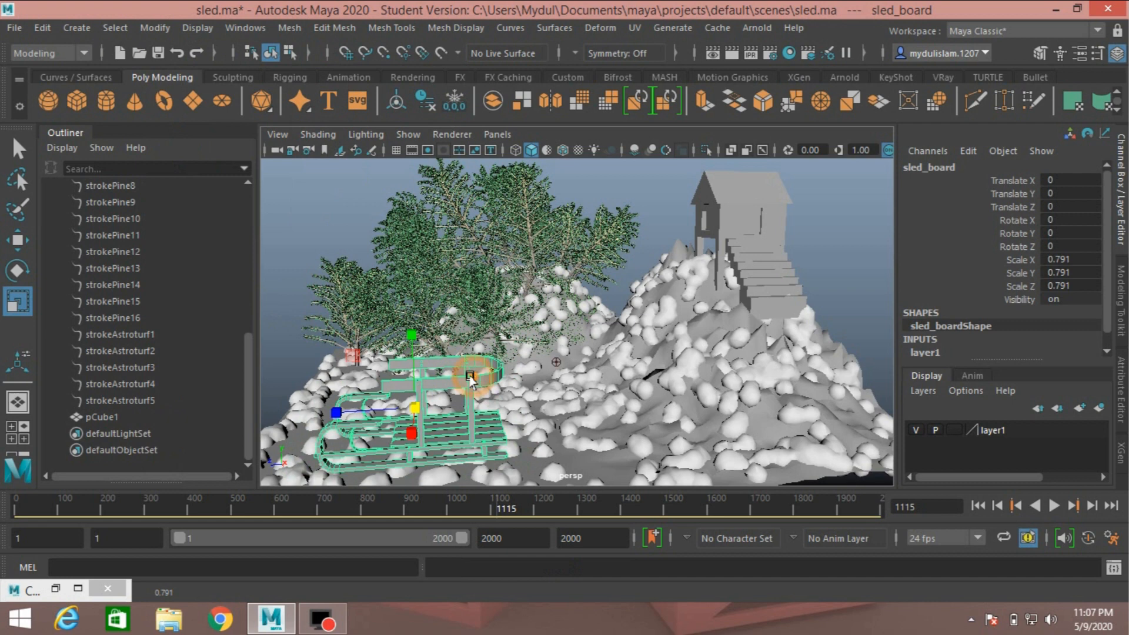
Assign a new Lambert material to the sled and show the material's attributes.
right_drag(470, 377, 435, 589)
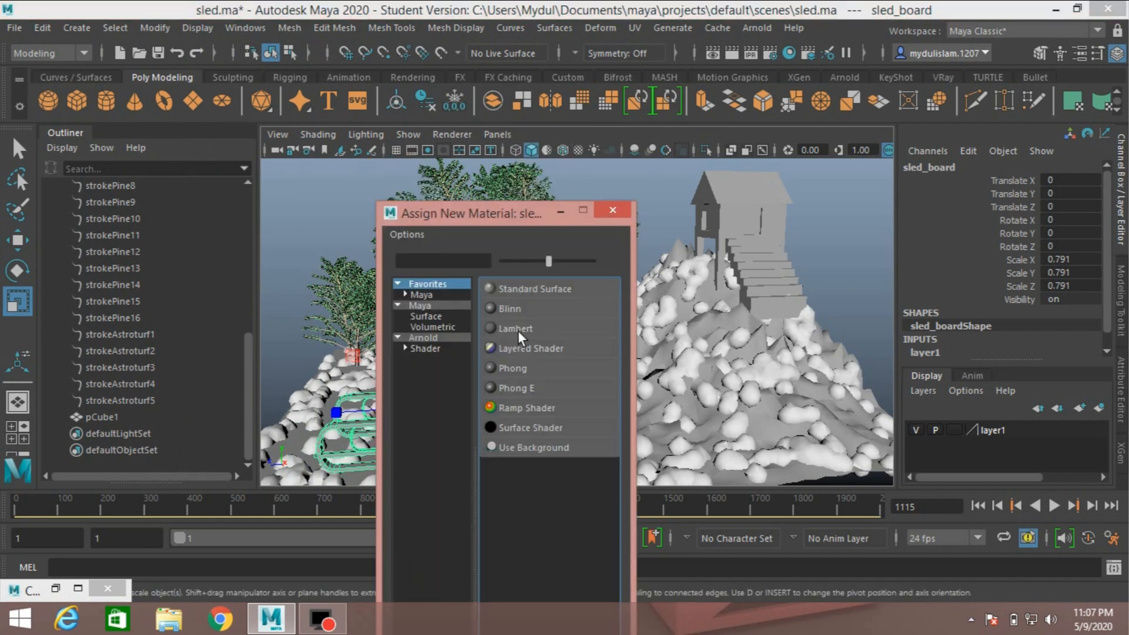
click(517, 330)
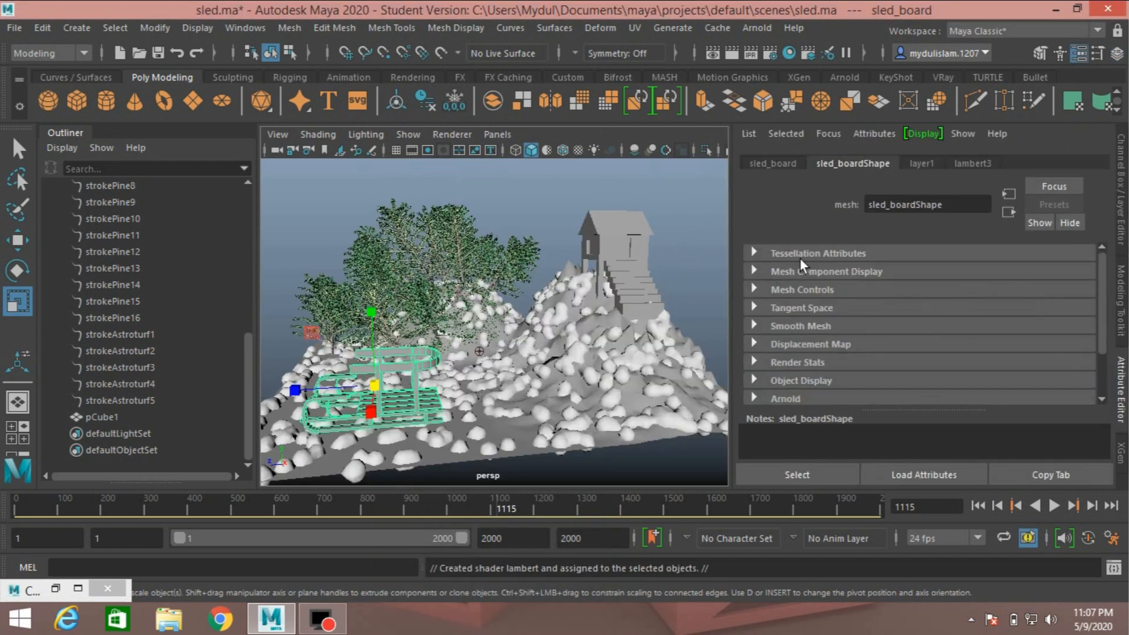
click(973, 163)
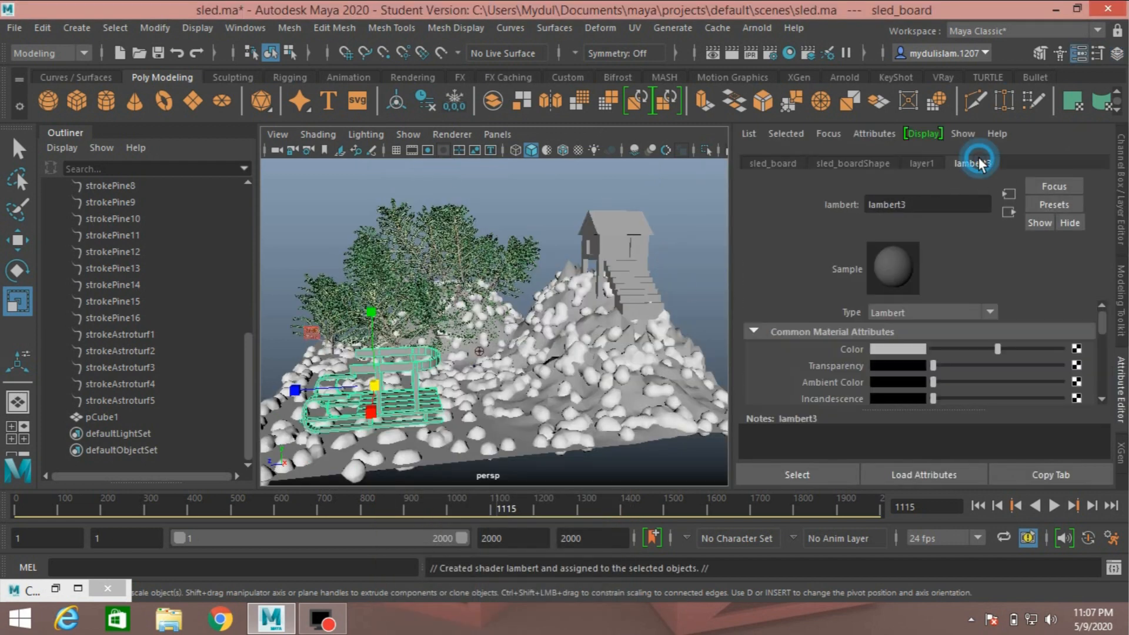
Color the sled's Lambert material golden tan with hue about 41.5, saturation about 0.73 and a brightness raised above 0.5.
click(883, 348)
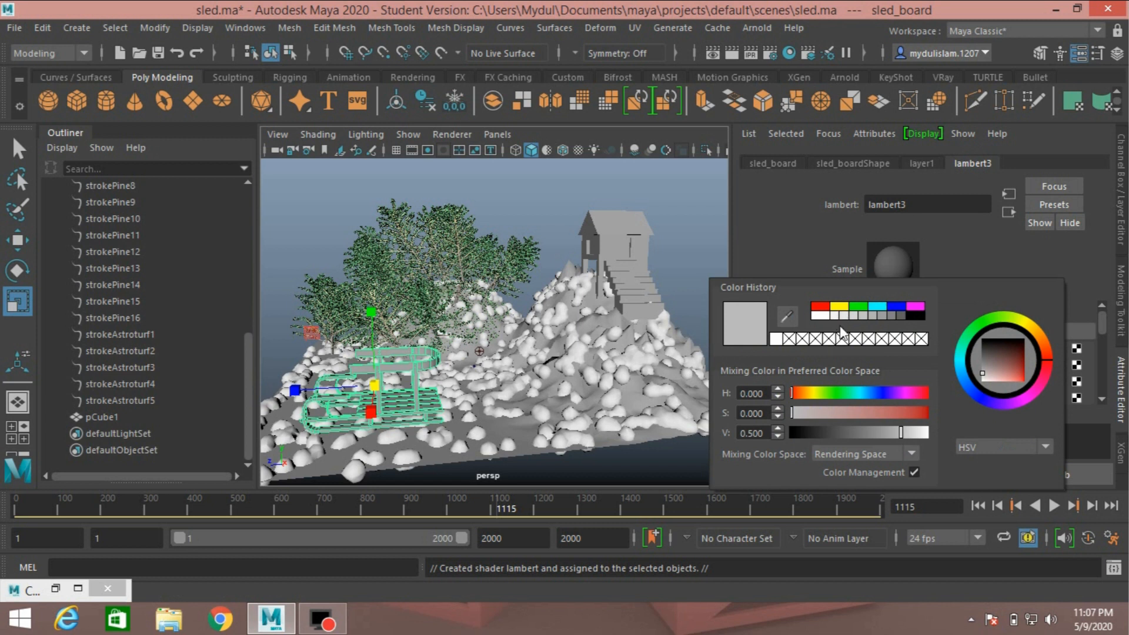
click(808, 391)
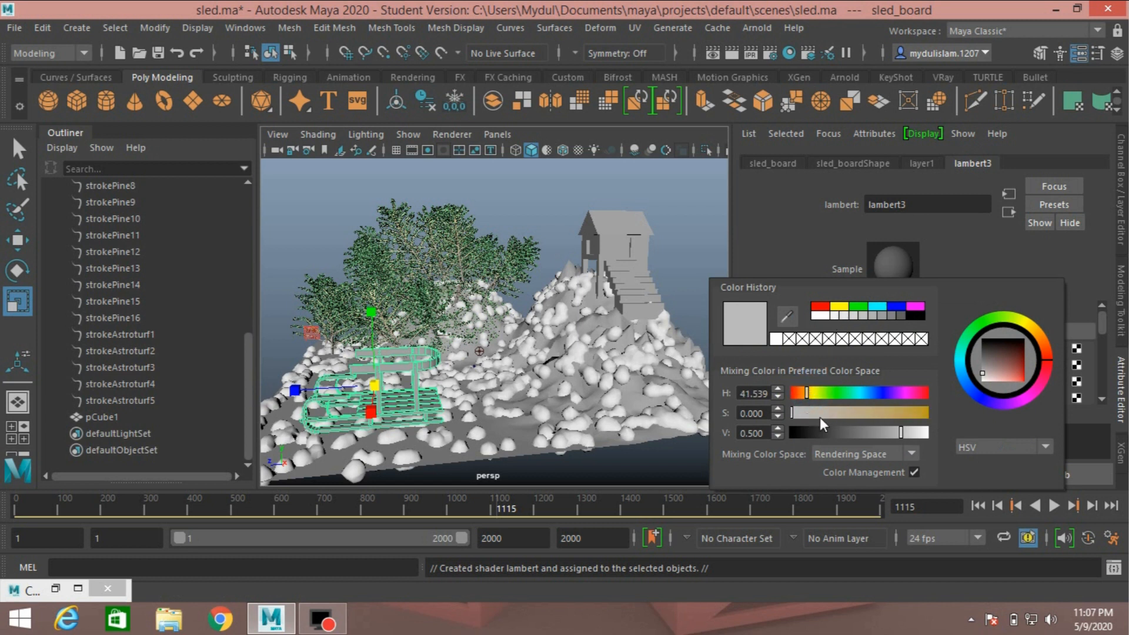
click(888, 413)
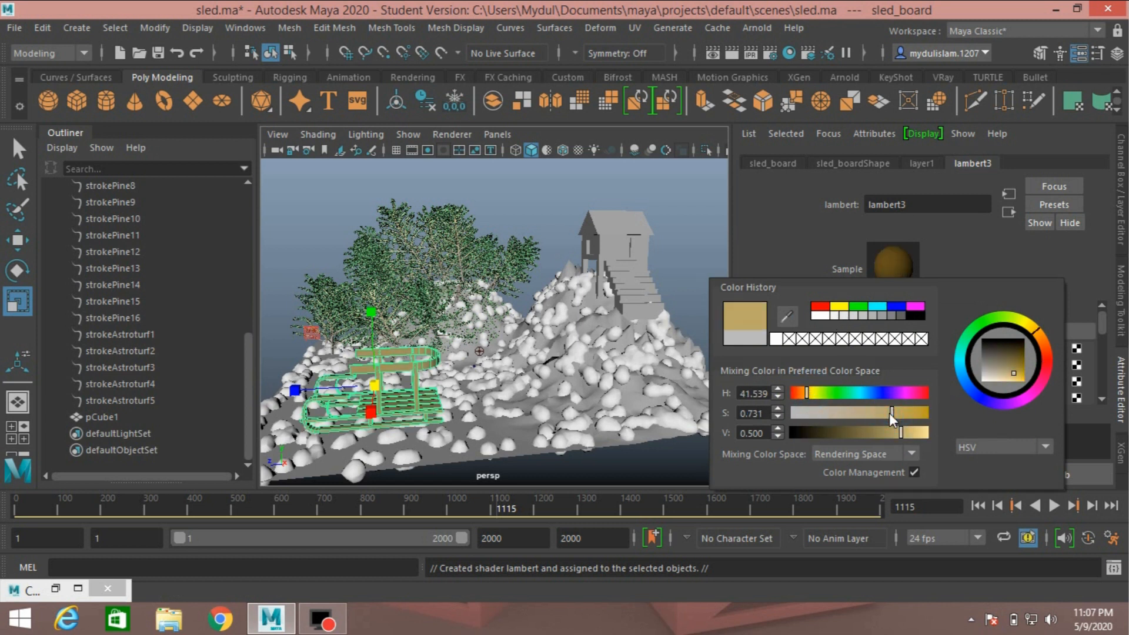
drag(900, 435, 907, 432)
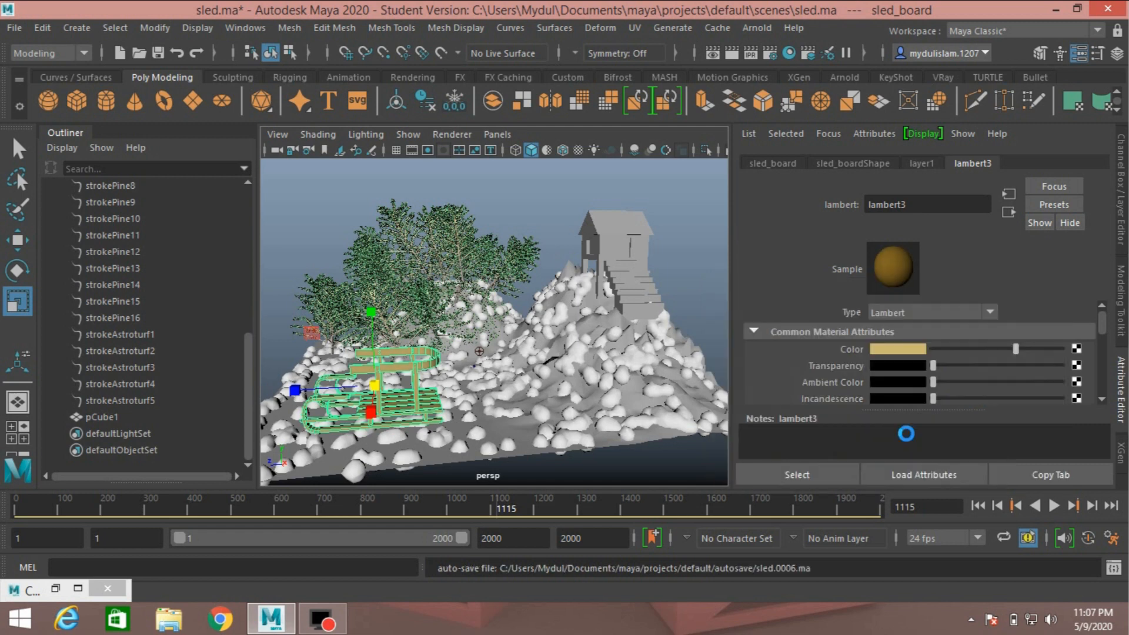
click(518, 323)
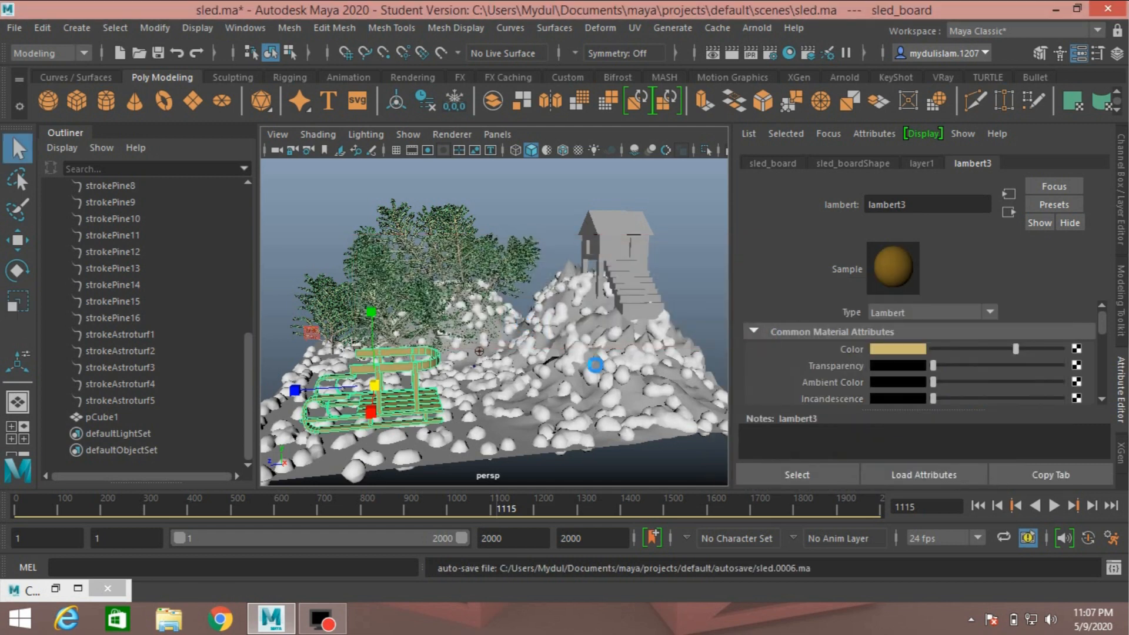
key(r)
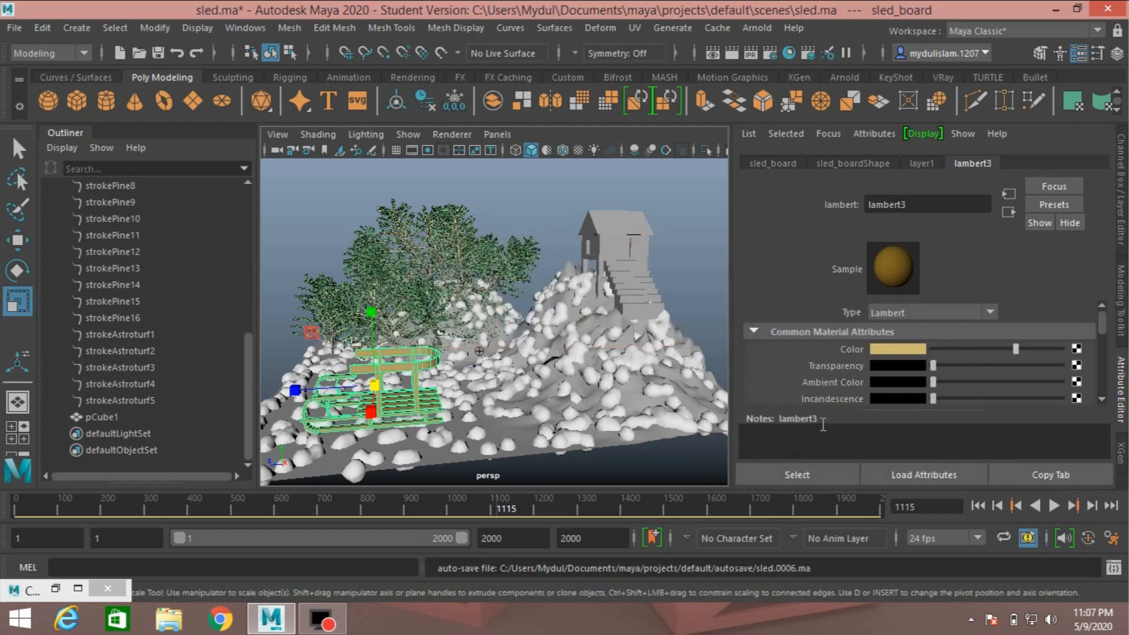
click(893, 348)
drag(907, 429, 921, 435)
Select the stilt house pCube1 and switch it to face selection mode.
click(617, 223)
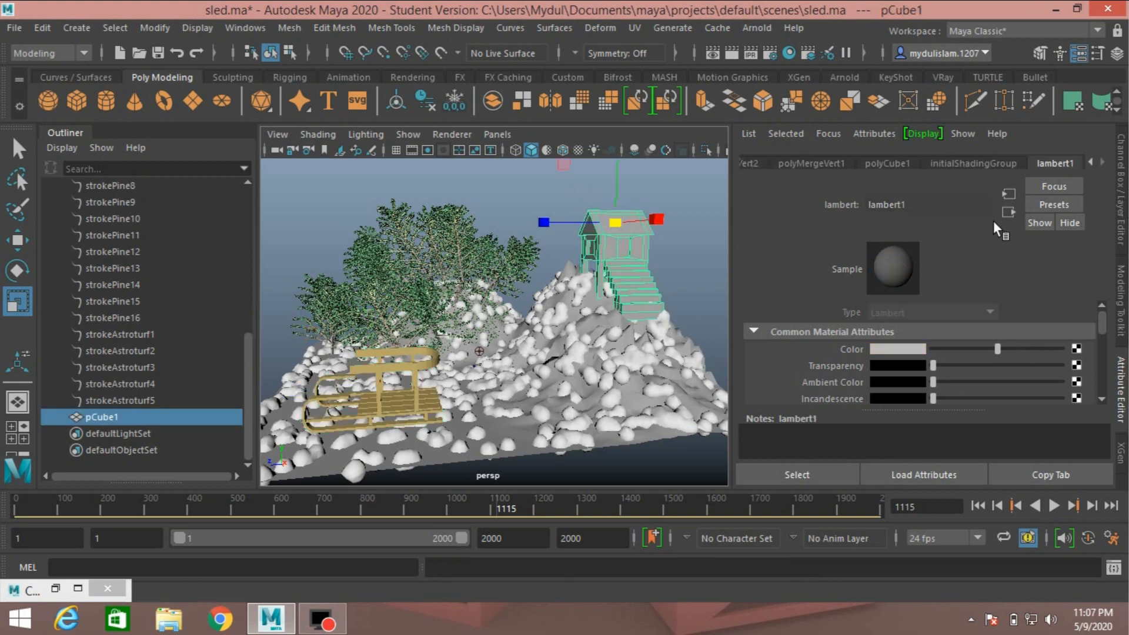
mouse_move(596, 291)
alt+mouse_down()
mouse_move(552, 294)
mouse_move(607, 297)
mouse_move(551, 313)
mouse_move(426, 306)
alt+mouse_up()
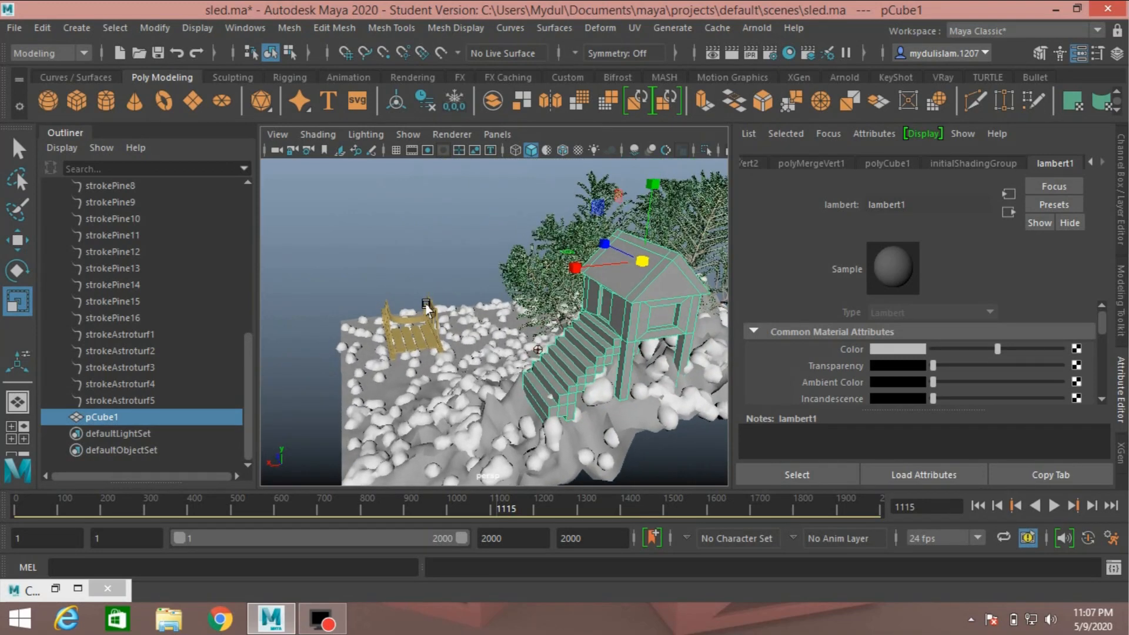
click(16, 149)
click(1040, 53)
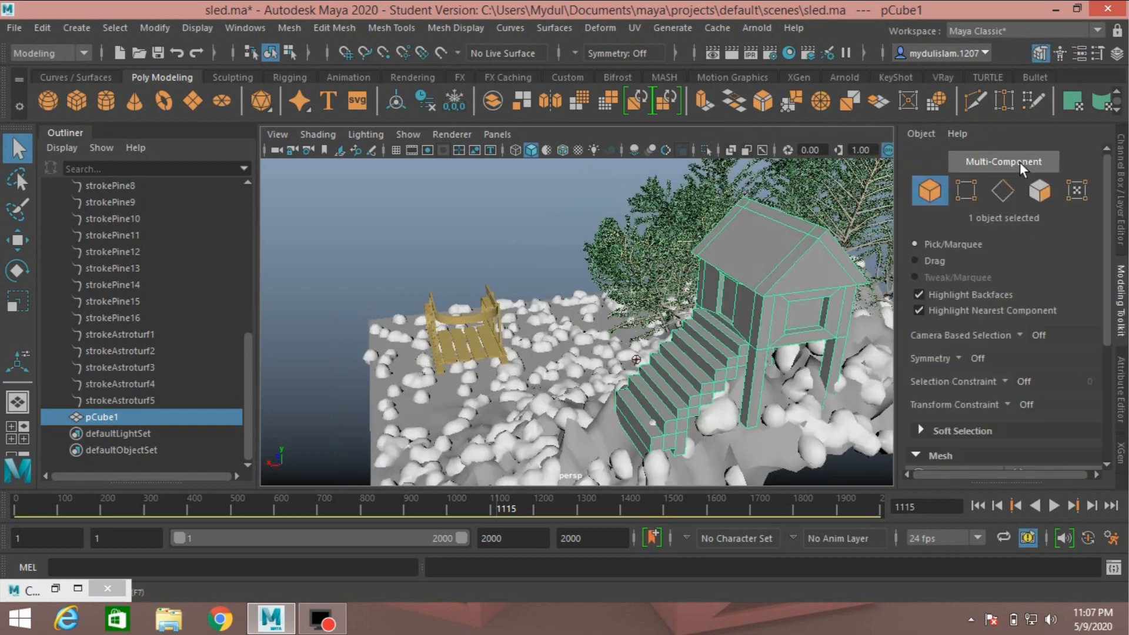
click(1039, 189)
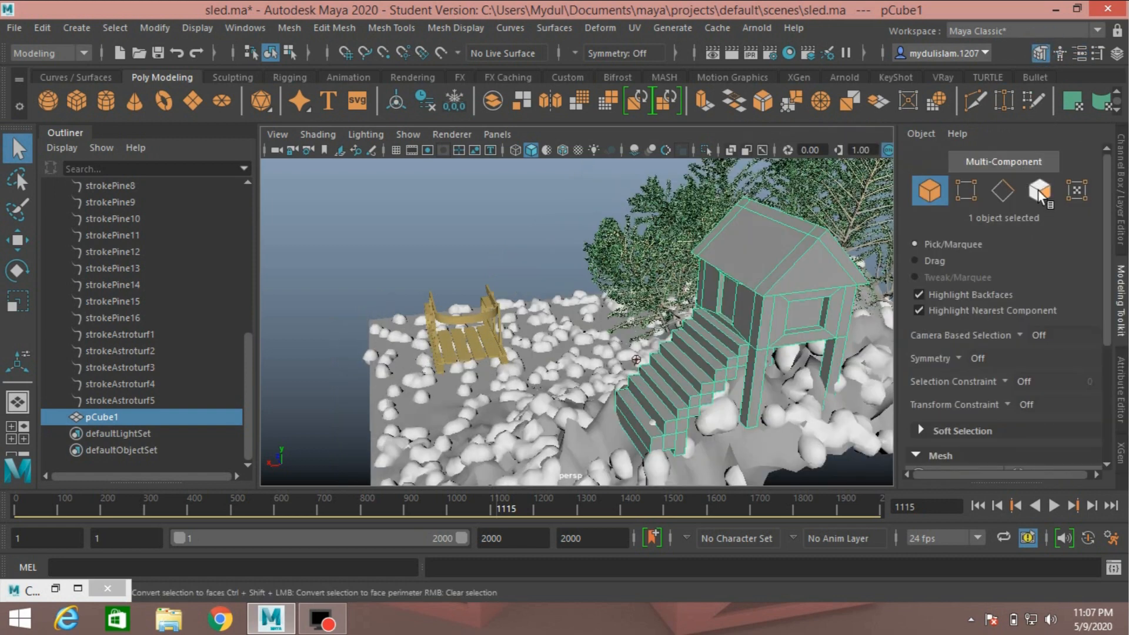
Select all nine faces of the house's roof slopes on both sides, including the narrow edge strips, leaving out the gables.
click(826, 268)
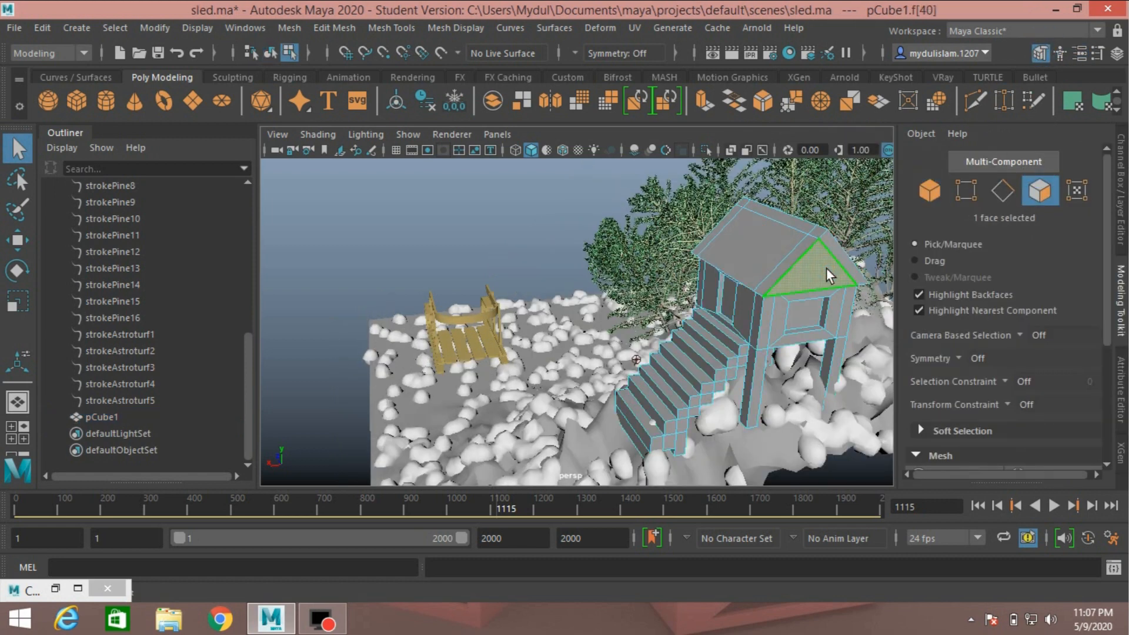
click(741, 253)
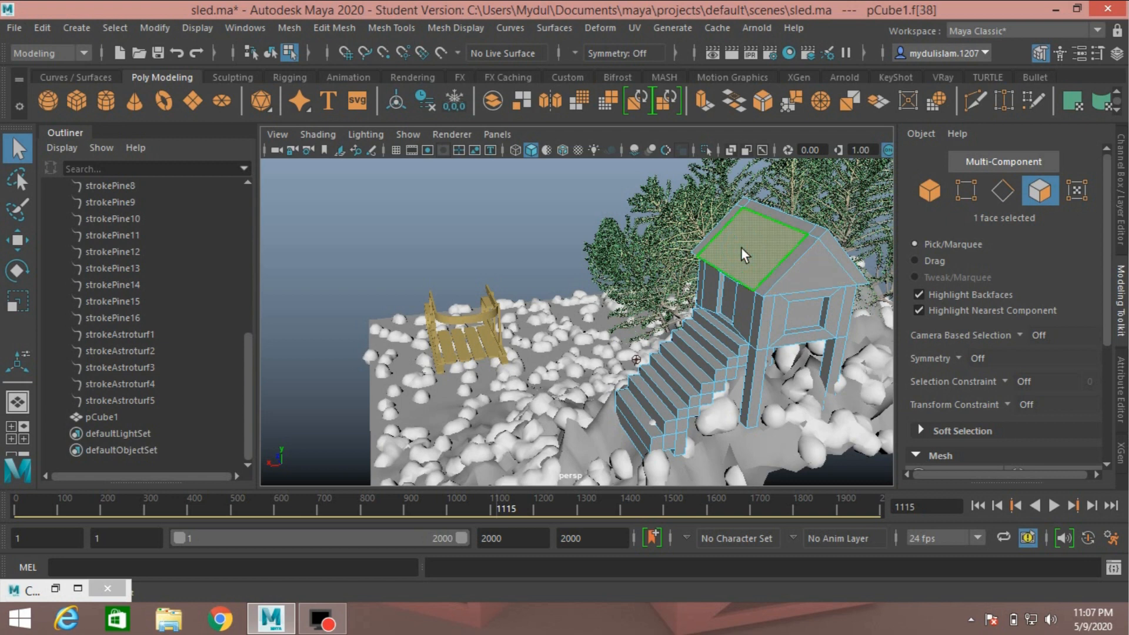
shift+click(779, 268)
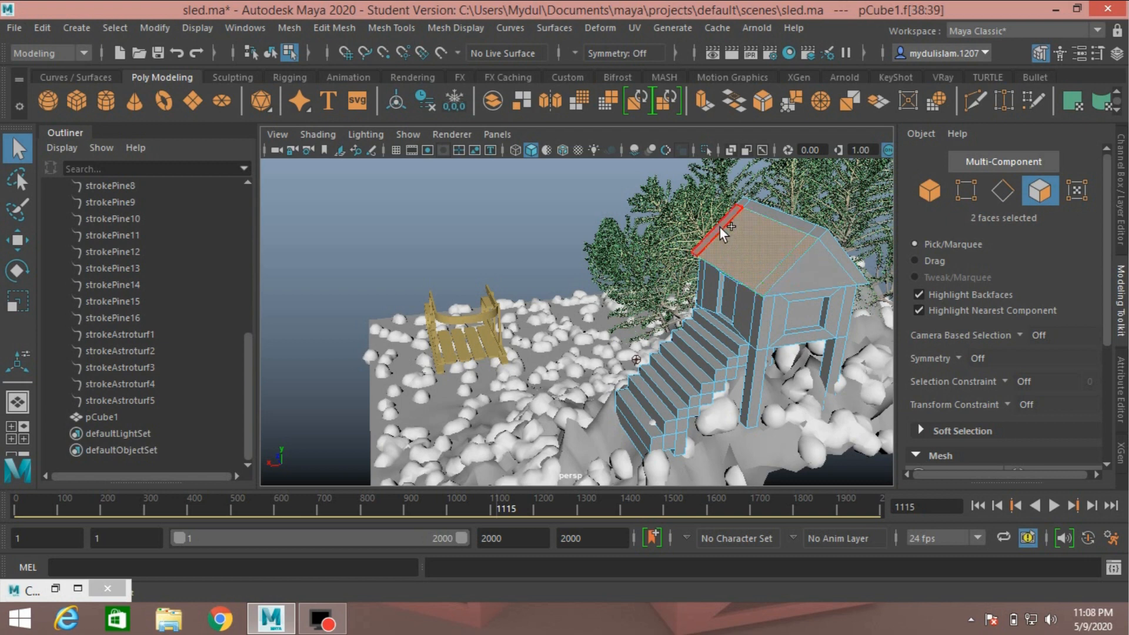
shift+click(719, 225)
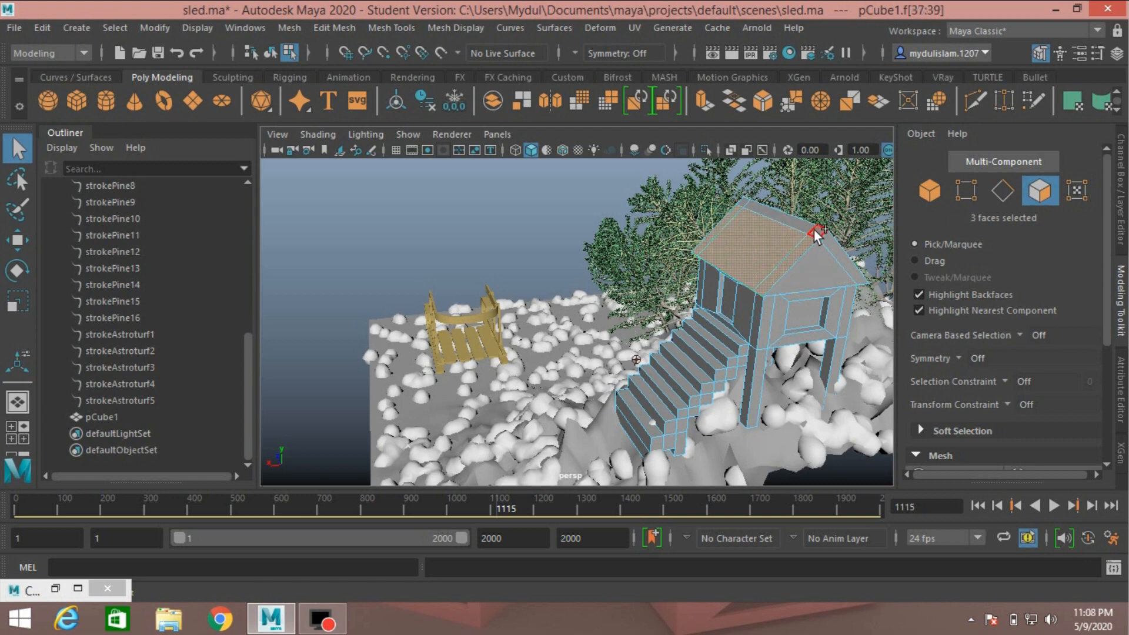
shift+click(816, 228)
shift+click(799, 220)
shift+click(744, 198)
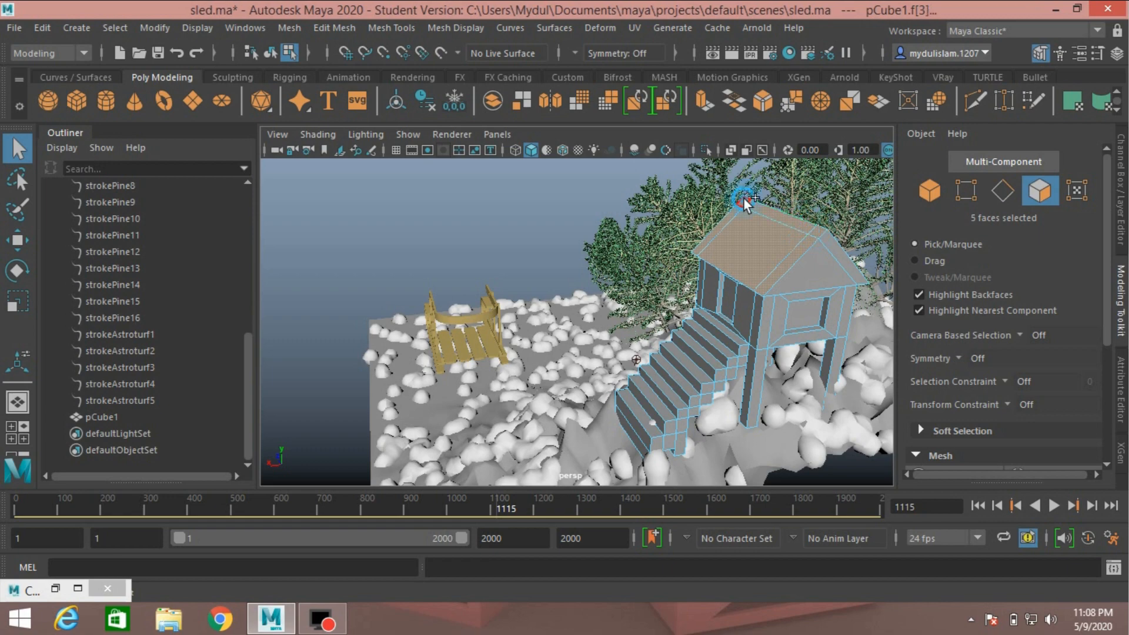
shift+click(791, 239)
alt+drag(794, 235, 531, 275)
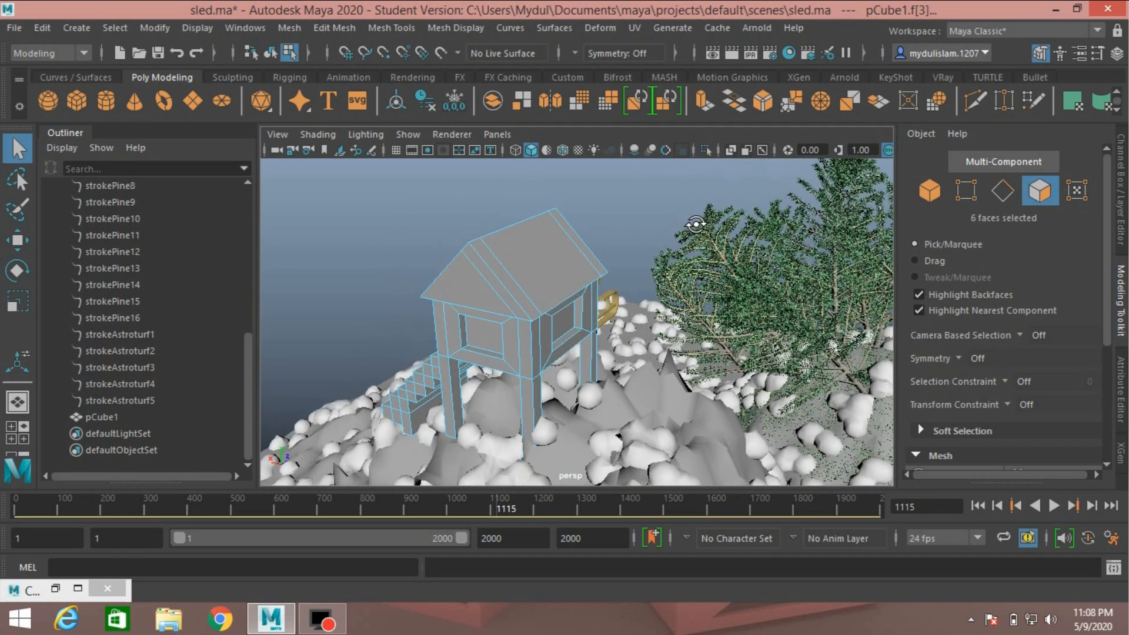
shift+click(518, 285)
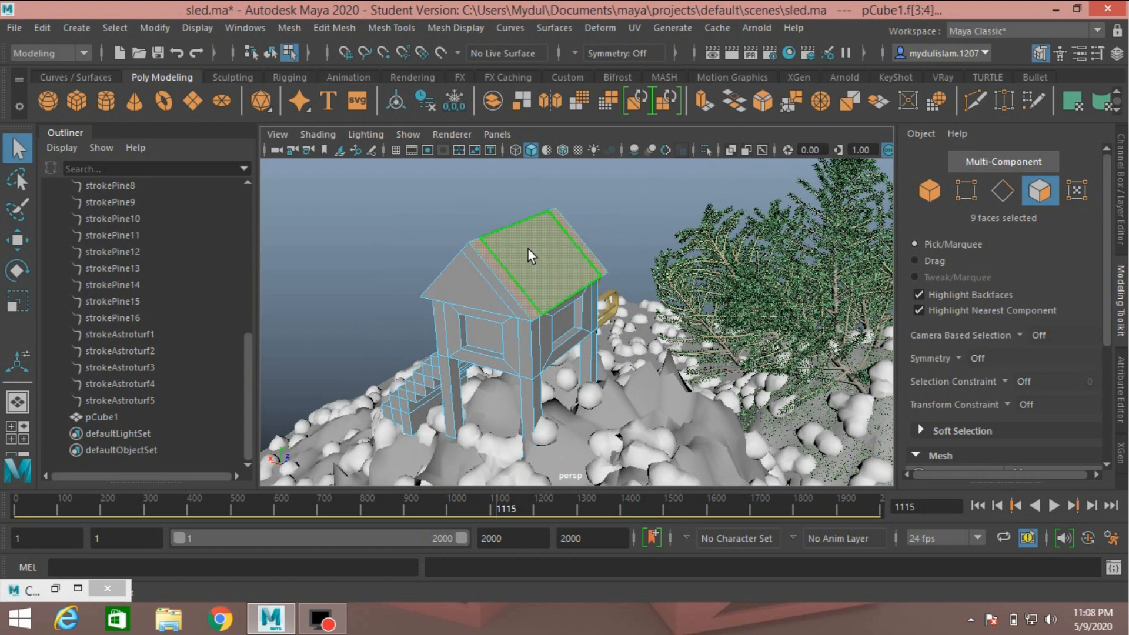
Assign a new Lambert material to the selected roof faces and show the attributes of lambert4.
right_drag(527, 248, 505, 583)
click(515, 326)
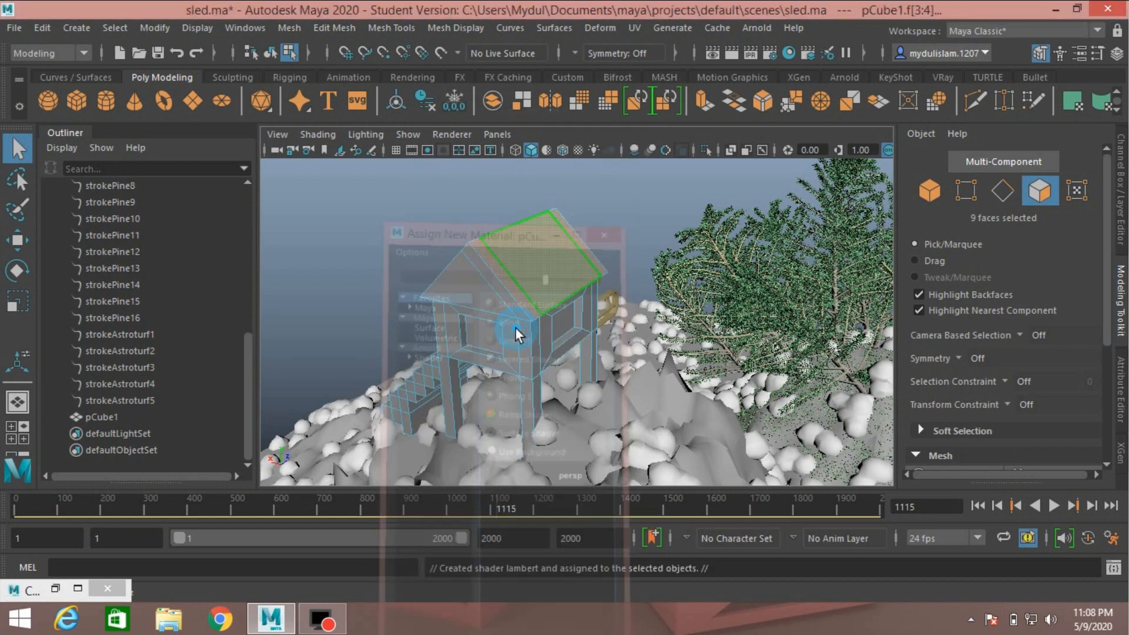
click(1119, 376)
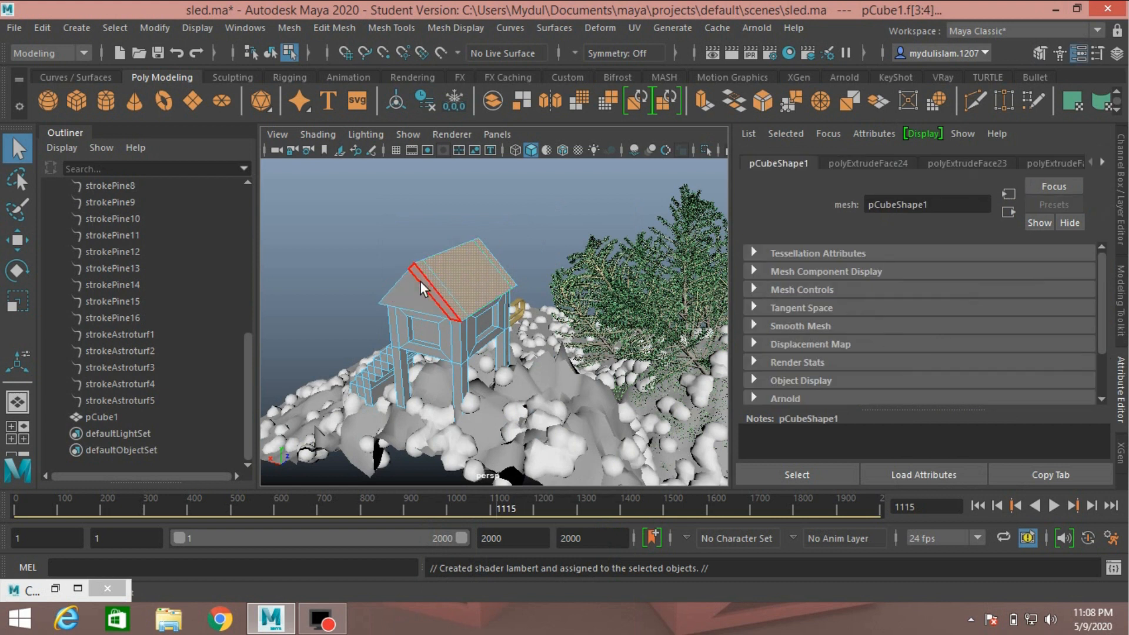
click(1103, 159)
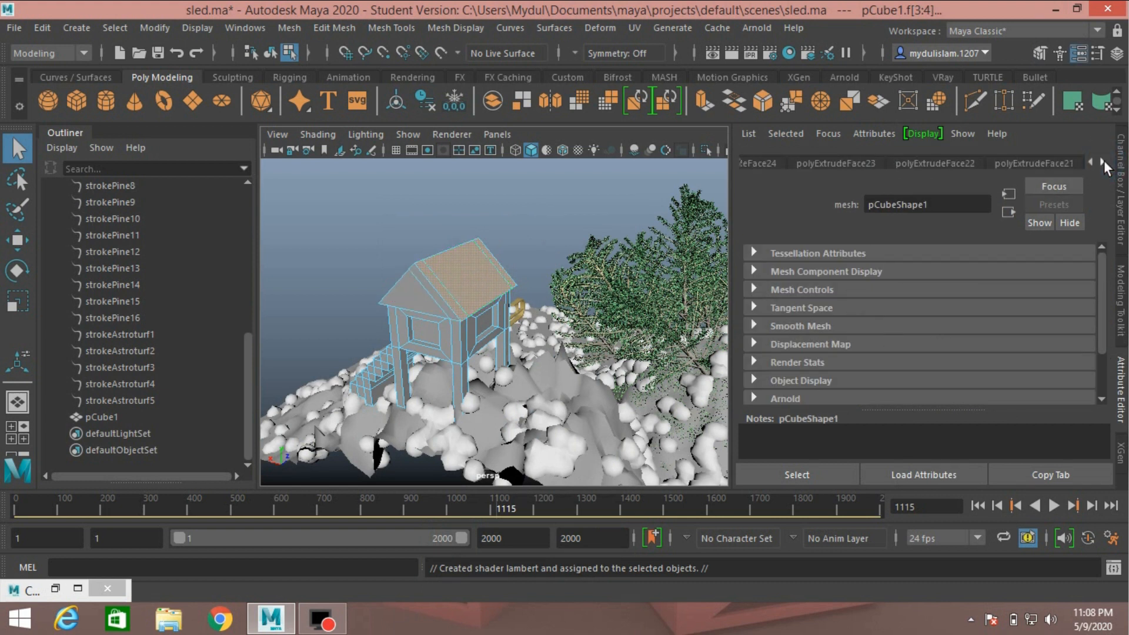
click(1103, 160)
click(1103, 160)
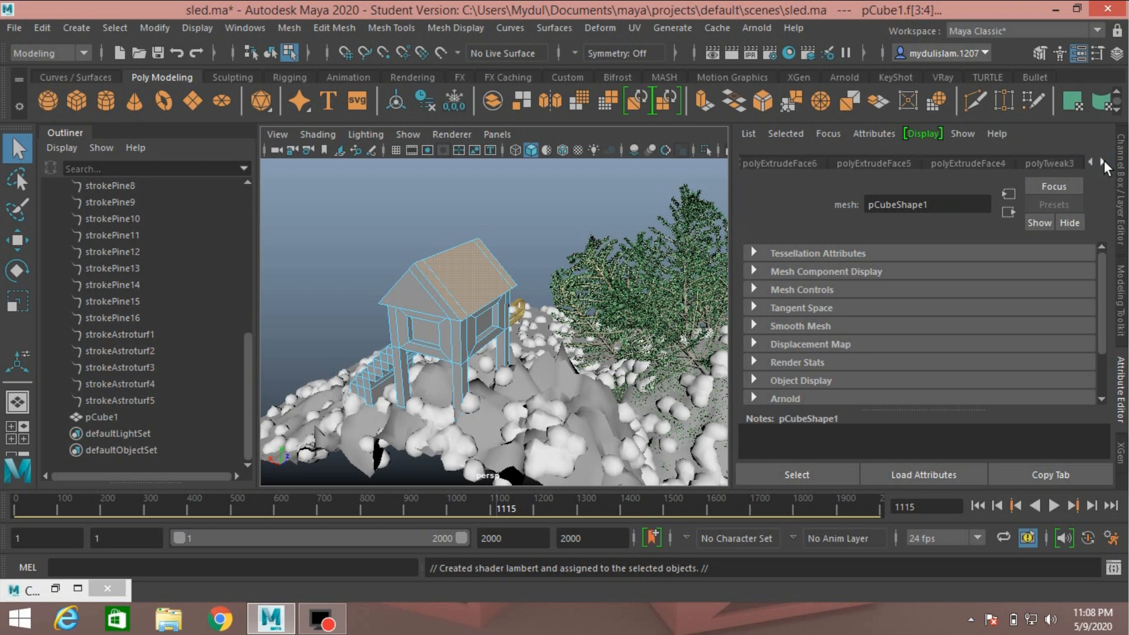
click(1102, 159)
click(1102, 160)
click(1103, 160)
click(1103, 159)
click(1102, 160)
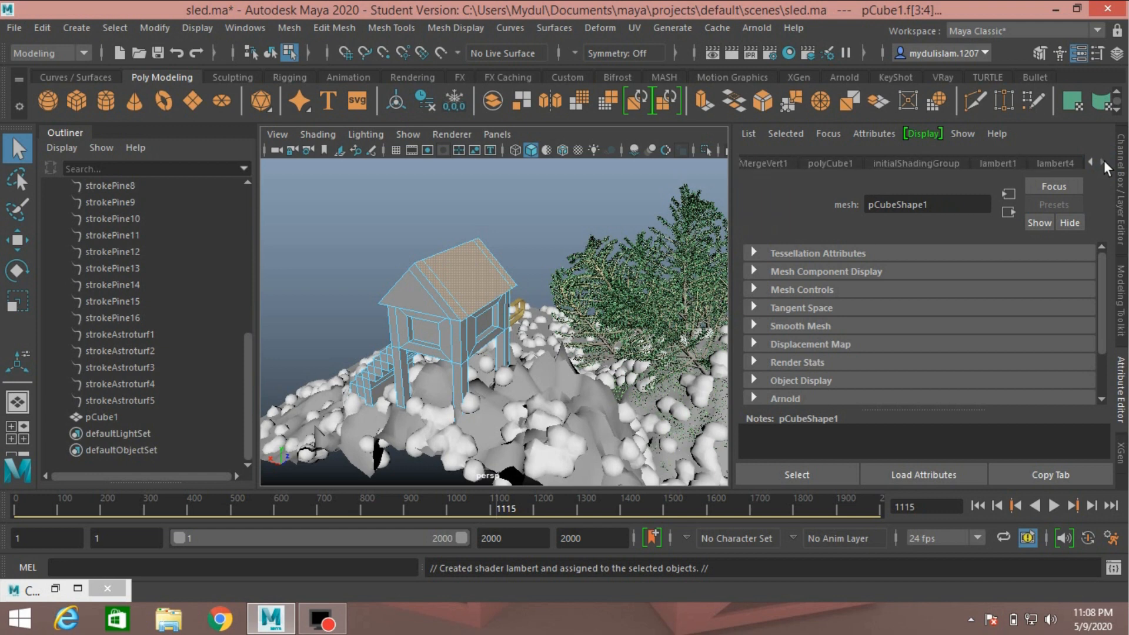
click(1061, 162)
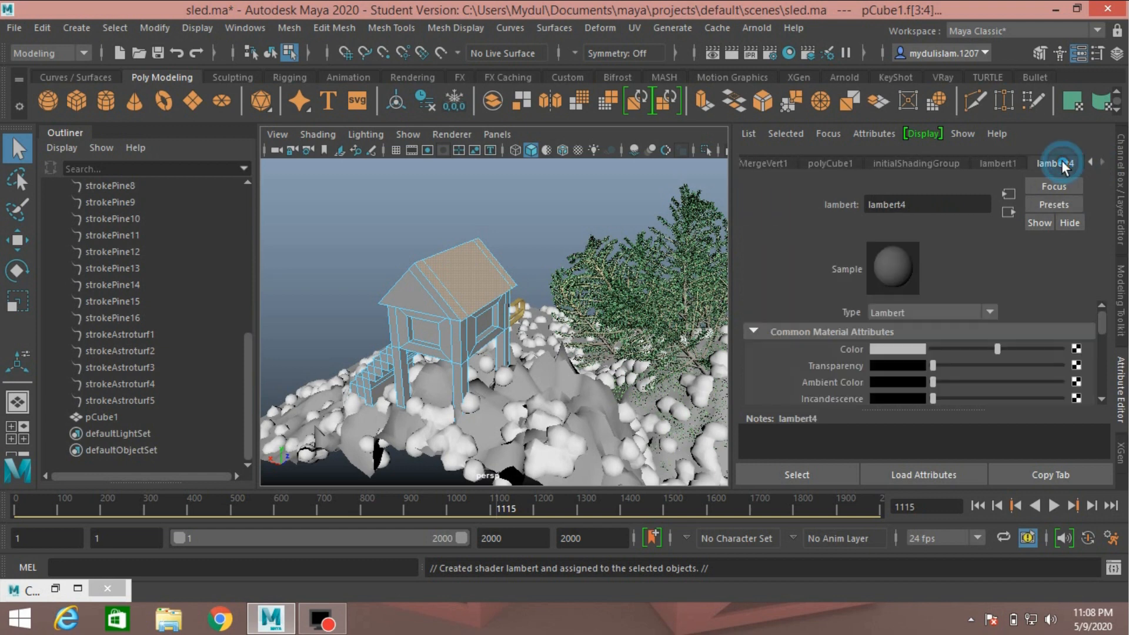
Darken the roof material's color to a near-black grey with saturation 0 and a value of about 0.05.
click(883, 347)
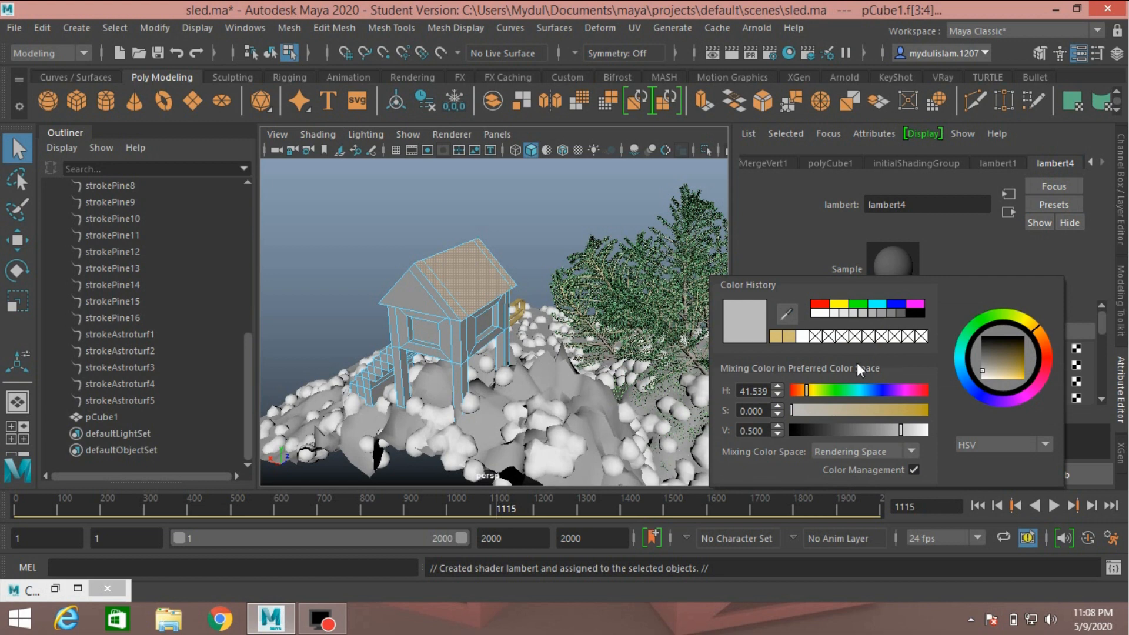
click(830, 430)
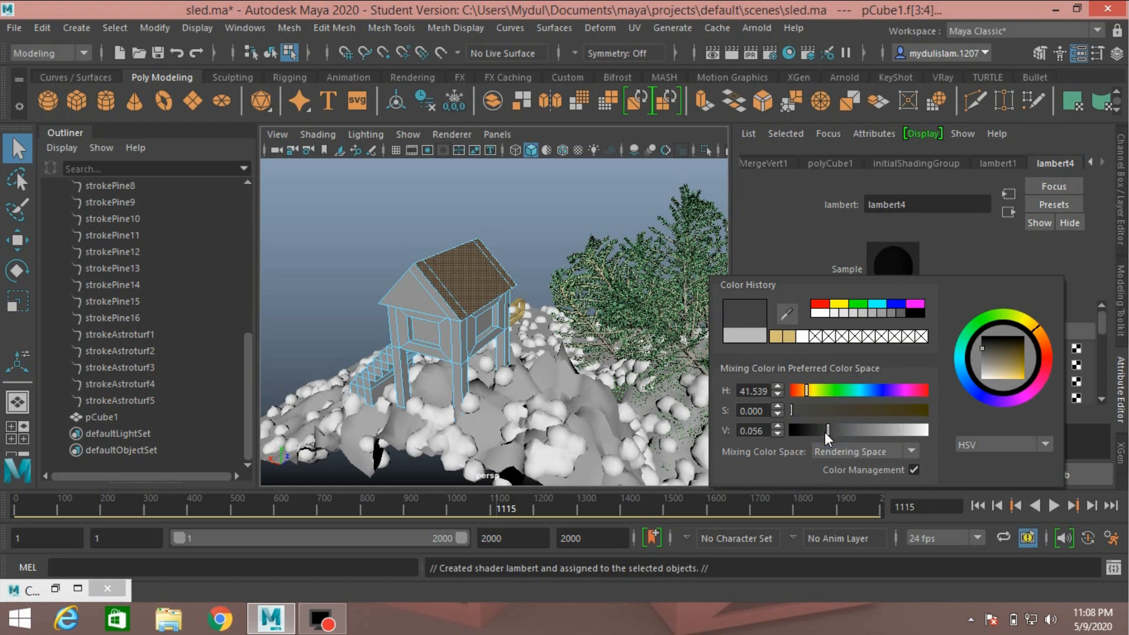
drag(824, 431, 822, 432)
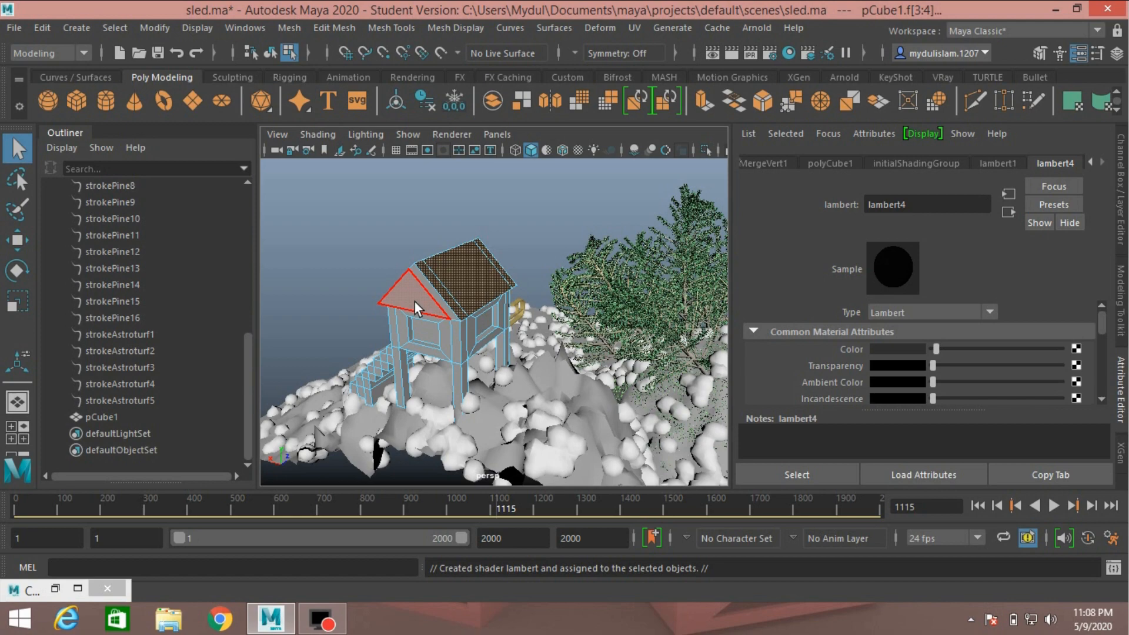
alt+drag(414, 302, 591, 259)
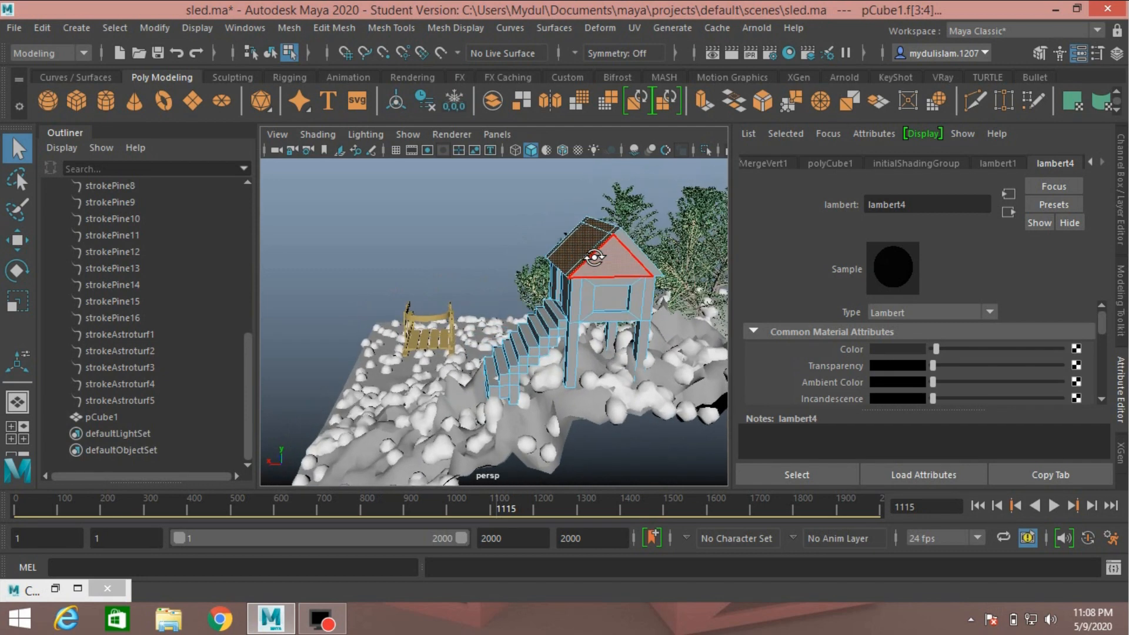
Release the roof faces by returning the stilt house to object mode, and re-enter face selection mode on it.
click(1038, 54)
click(938, 189)
alt+drag(504, 225, 606, 228)
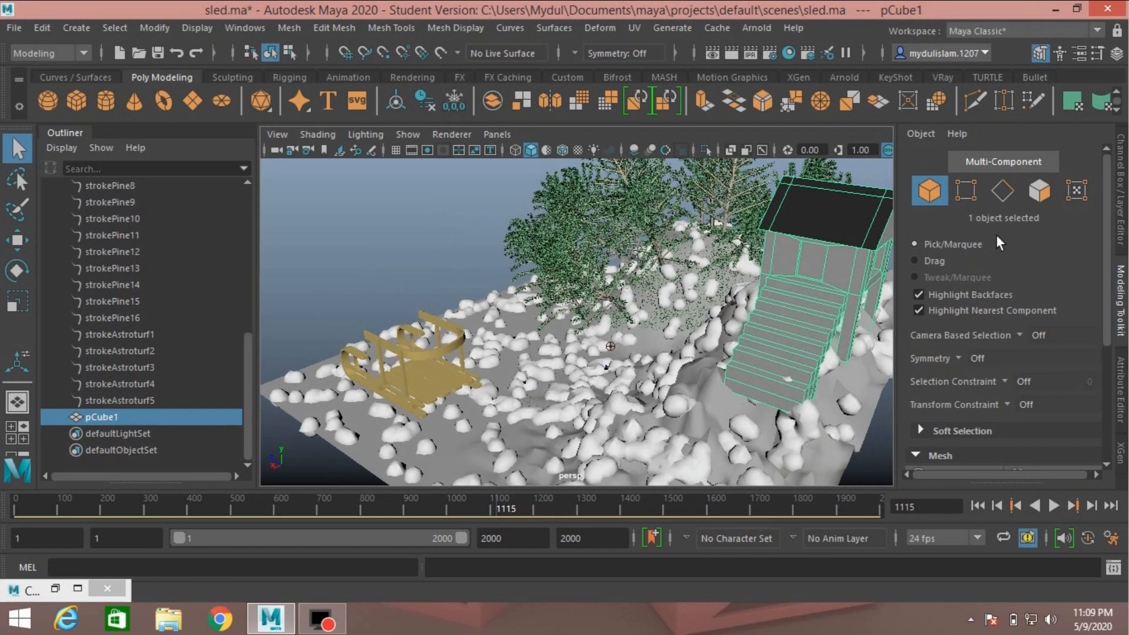
click(1035, 195)
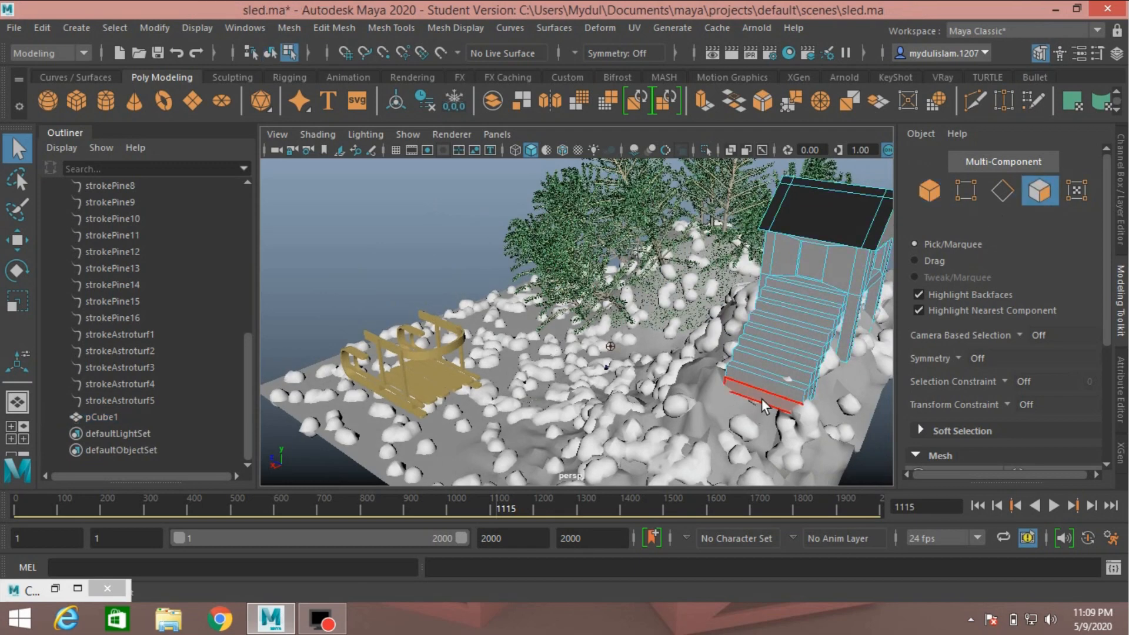
Select all sixteen tread and riser faces along the front of the house's staircase, from the lowest step to the doorway.
click(762, 397)
shift+click(770, 385)
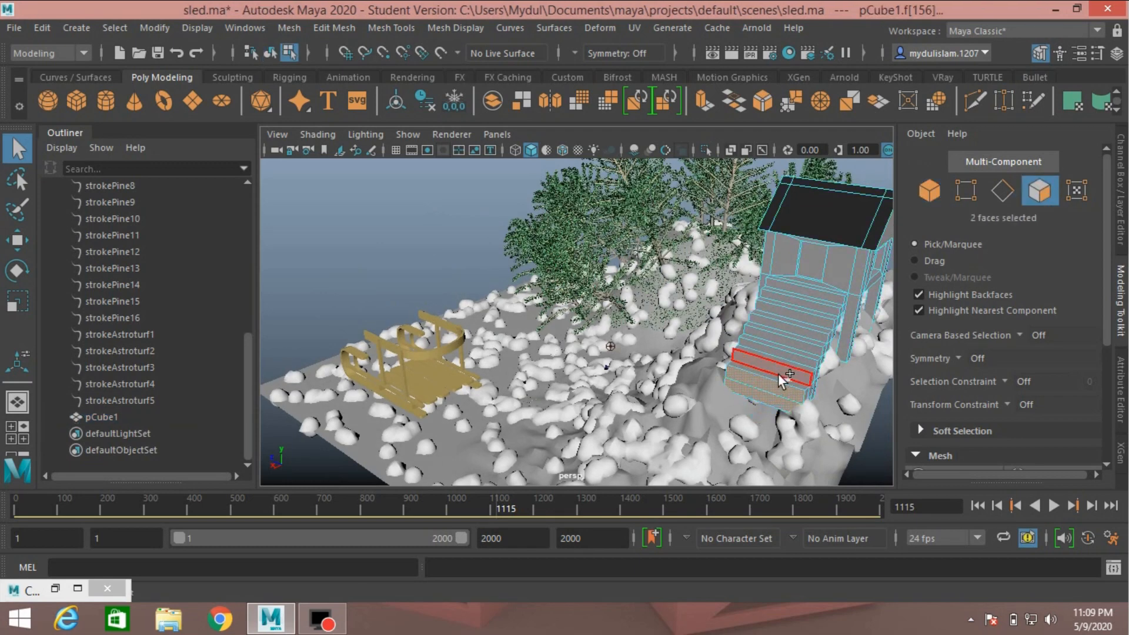
shift+click(777, 374)
shift+click(777, 364)
shift+click(776, 354)
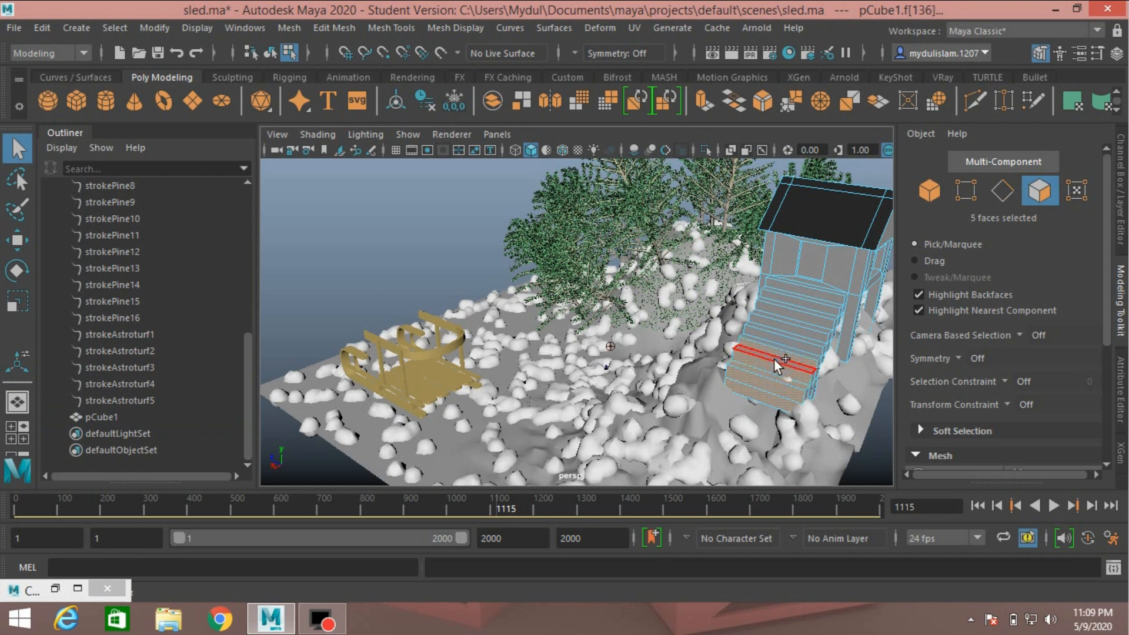
shift+click(774, 365)
shift+click(775, 360)
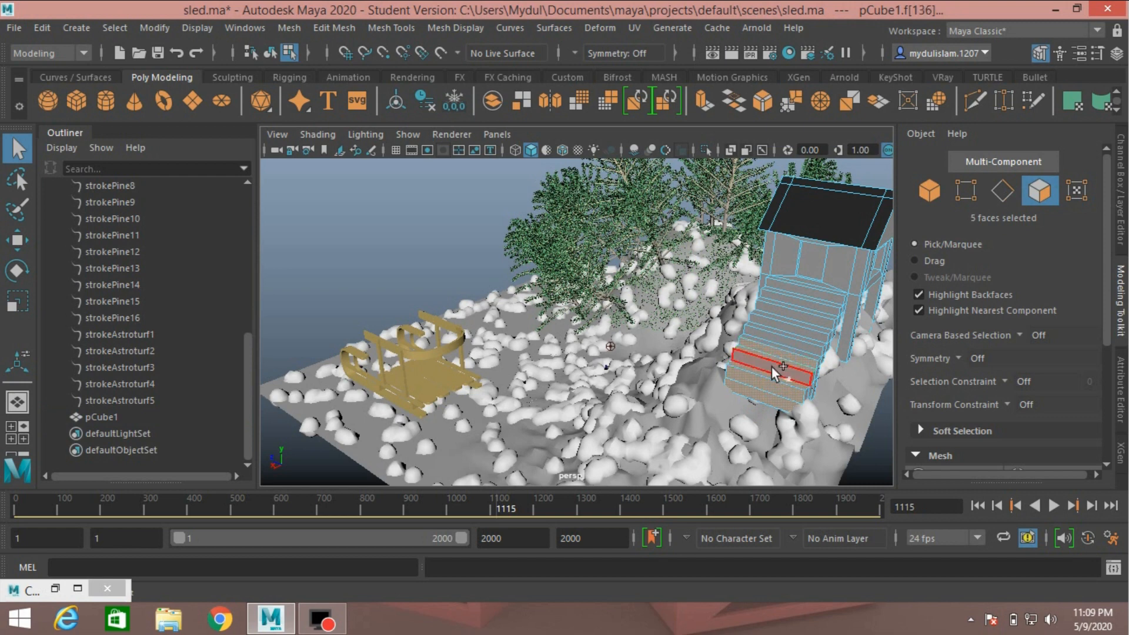
shift+click(771, 367)
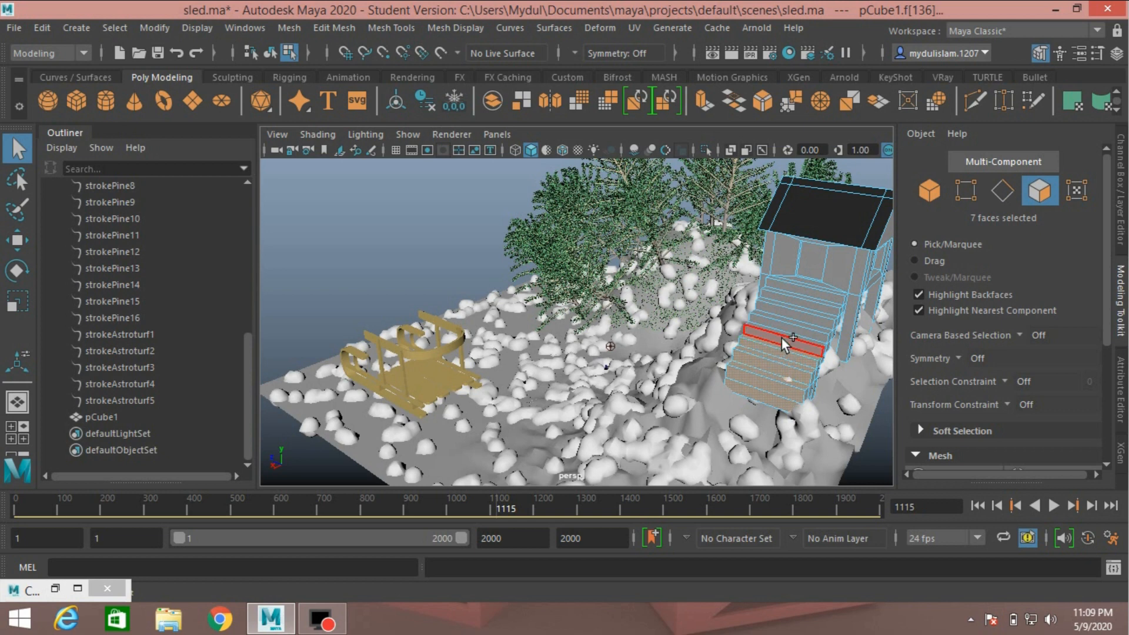
shift+click(781, 337)
shift+click(783, 333)
shift+click(788, 325)
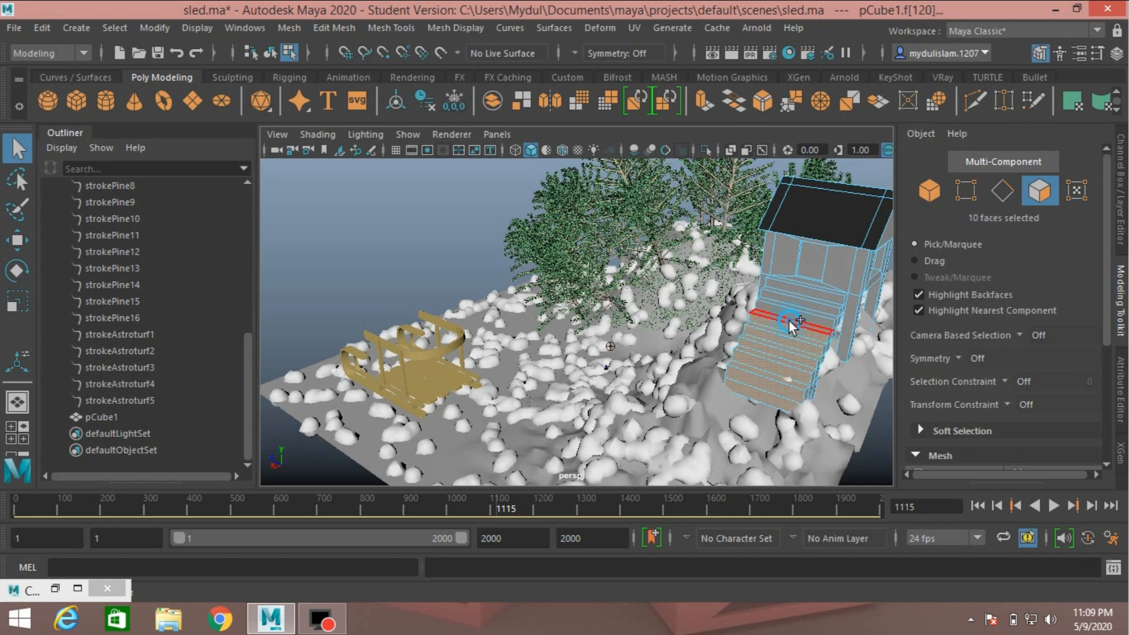
shift+click(788, 321)
shift+click(791, 311)
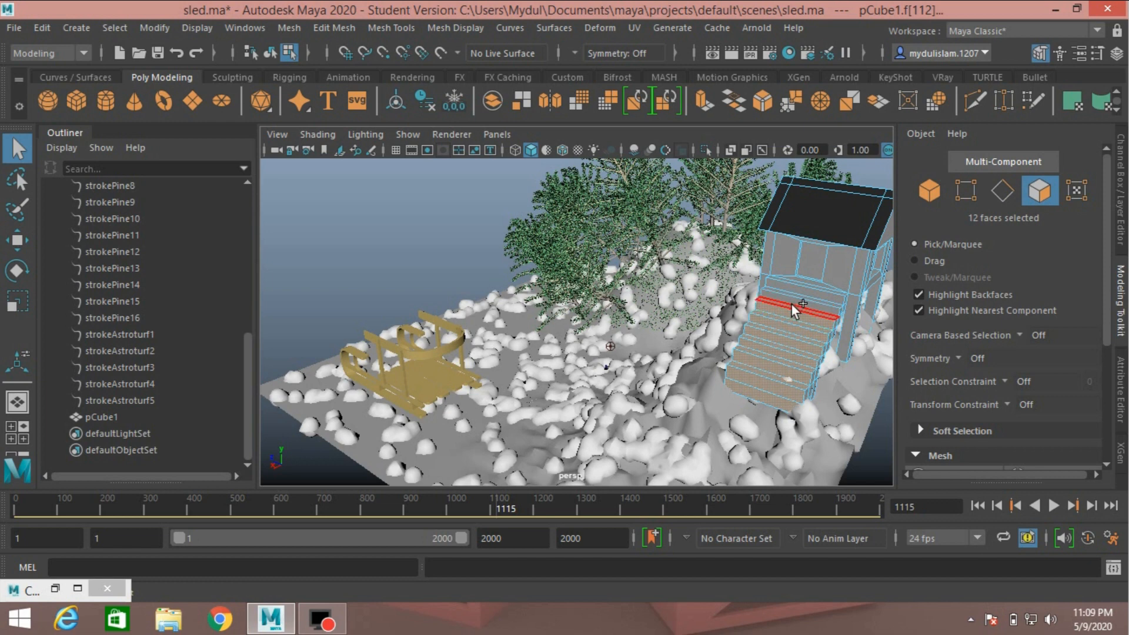
shift+click(791, 304)
shift+click(792, 295)
shift+click(794, 292)
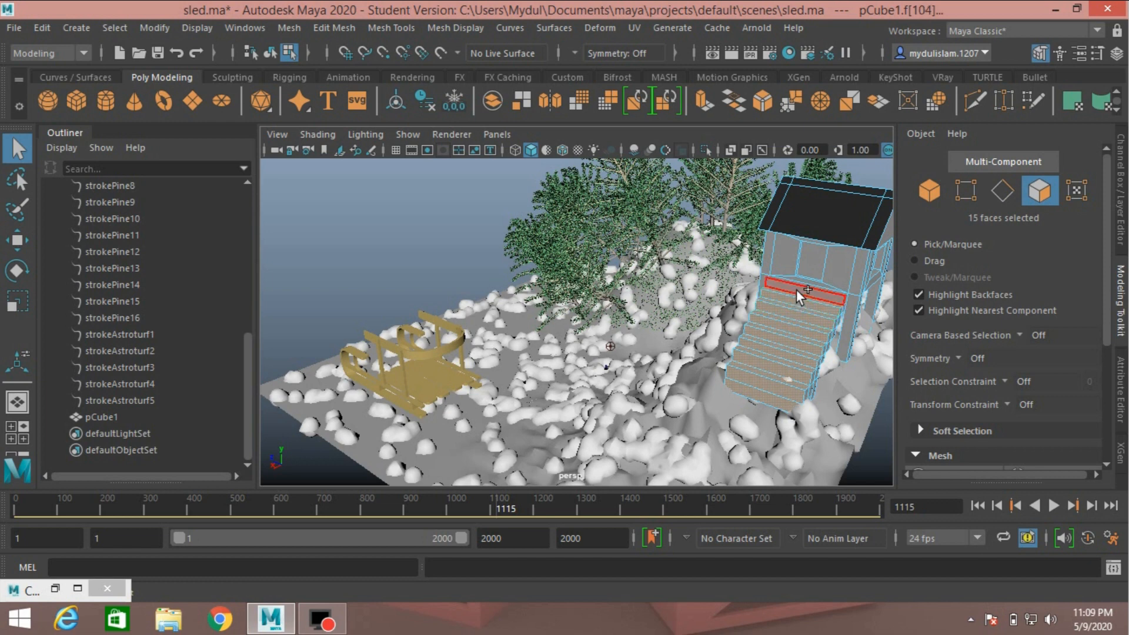
shift+click(796, 290)
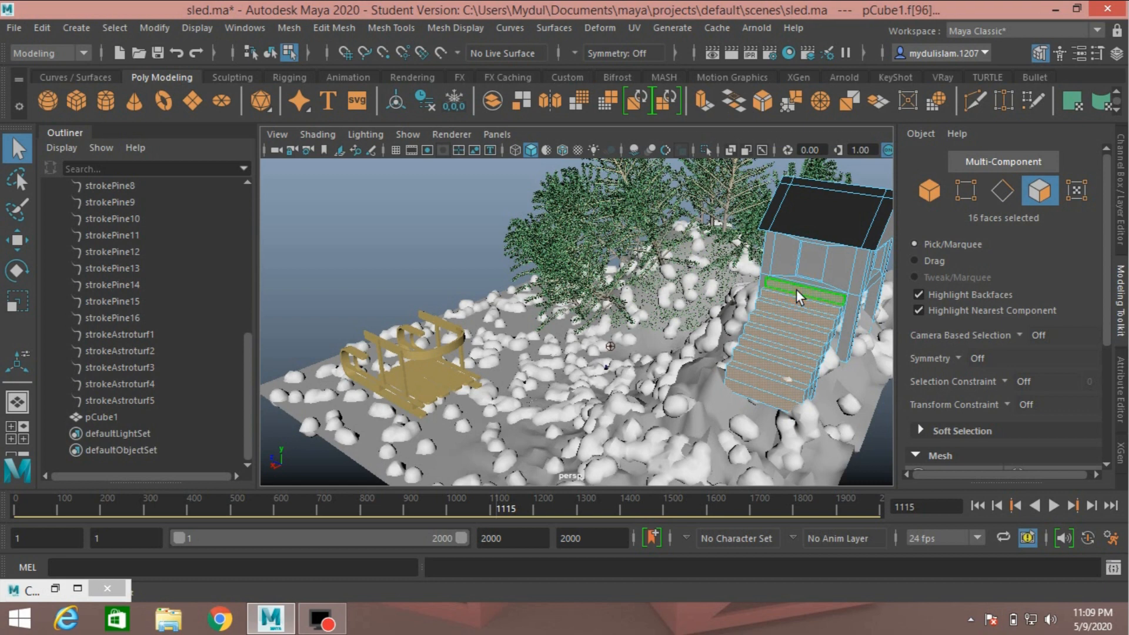
Assign a new Lambert material to the selected stair faces and show the attributes of lambert5.
right_drag(796, 289, 767, 587)
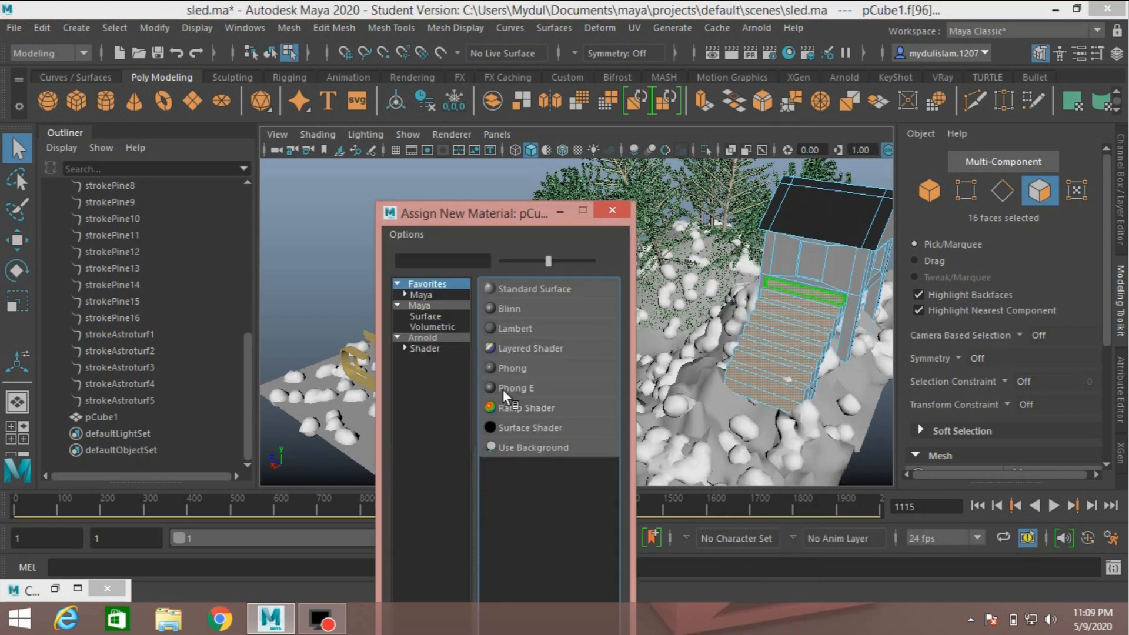
click(504, 328)
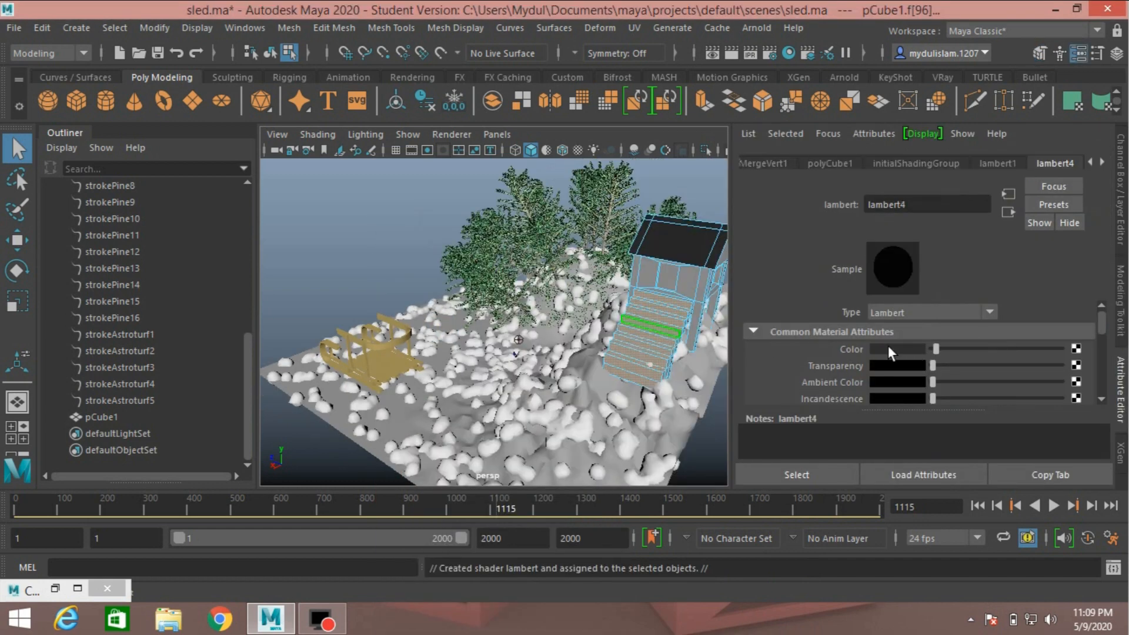
click(1100, 161)
click(1053, 163)
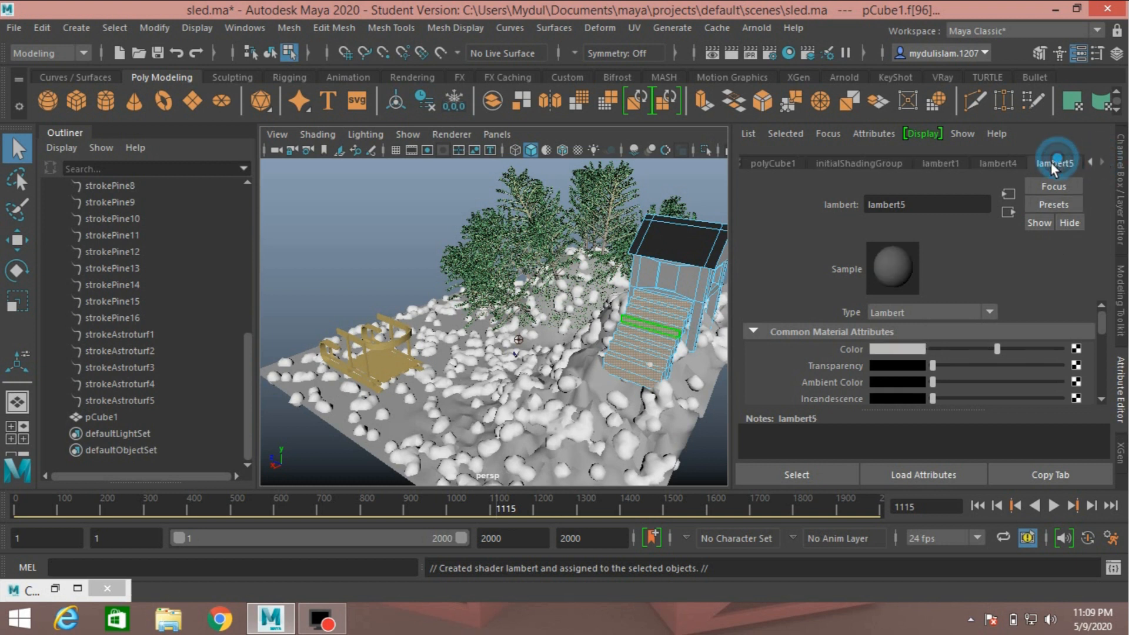
Color the stair material dark green with hue 117.69 and saturation about 0.61, lower its value slightly, and deselect the faces.
click(898, 349)
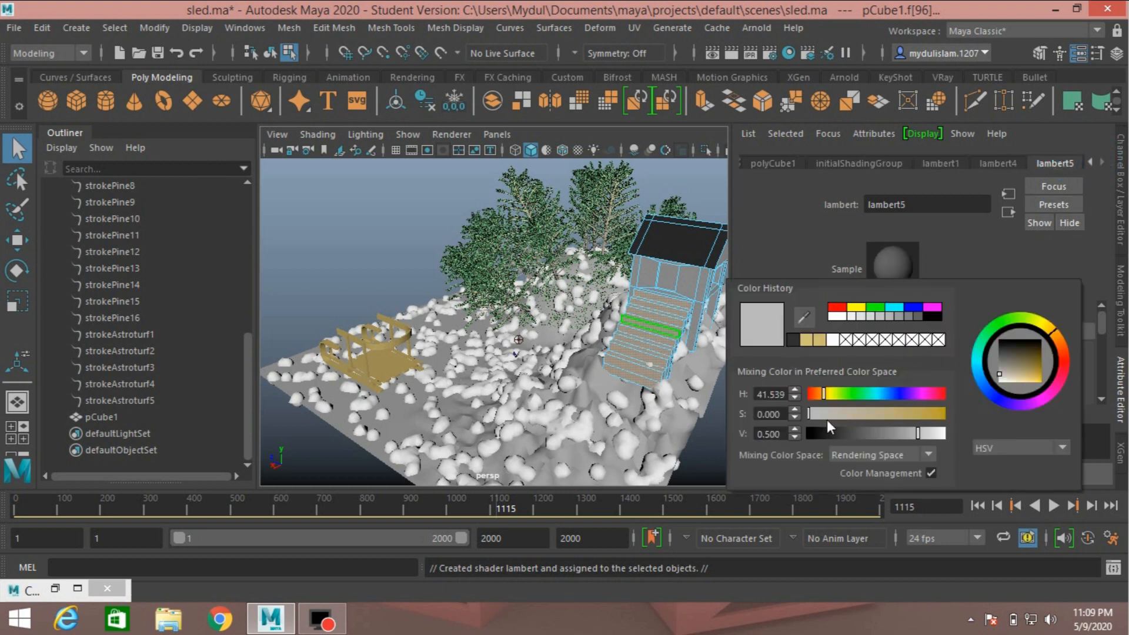
click(854, 394)
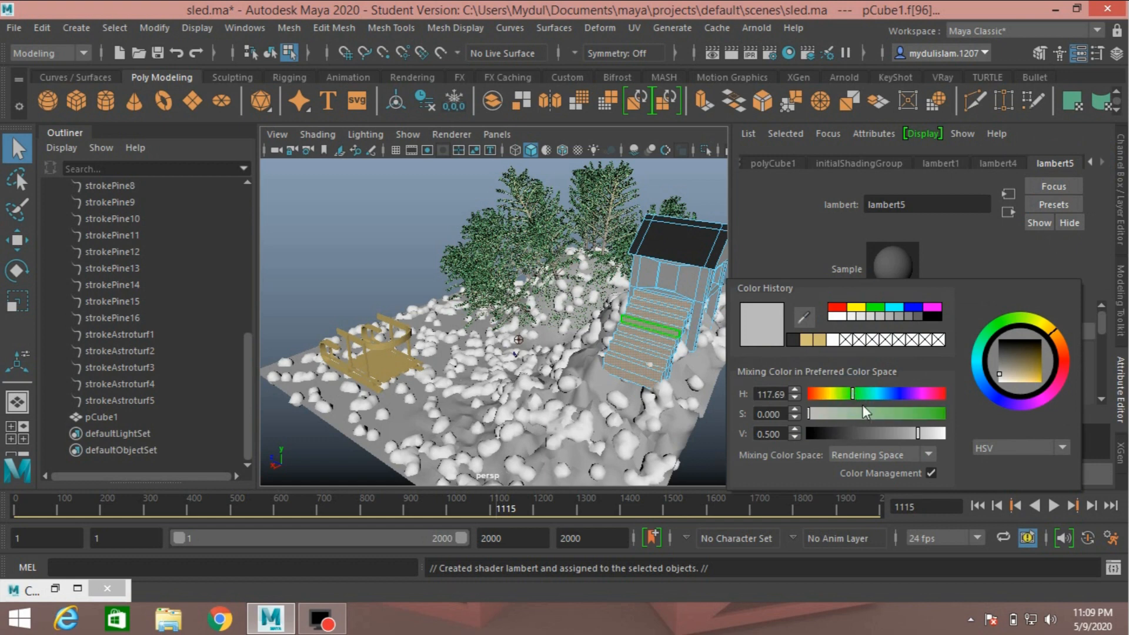
drag(906, 417, 889, 421)
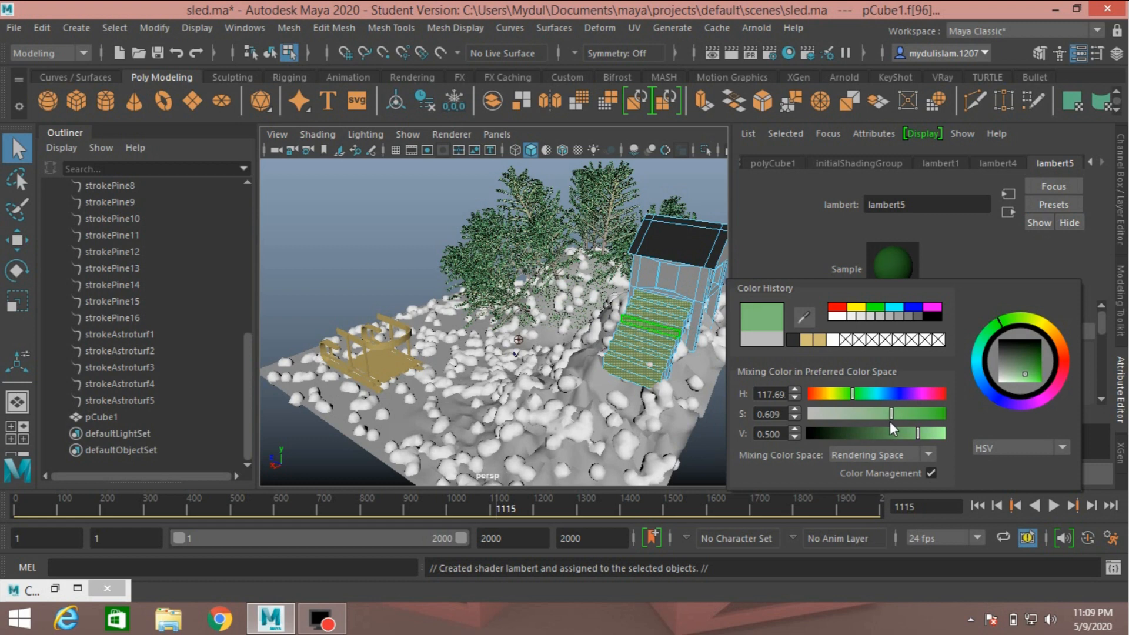
drag(914, 432, 905, 436)
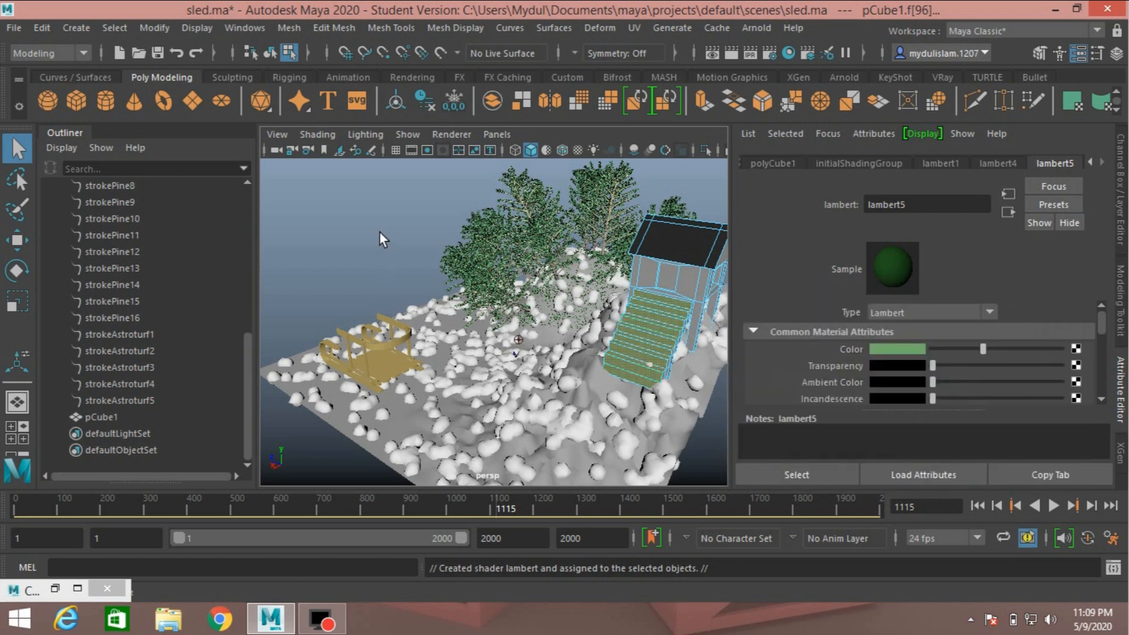
click(371, 215)
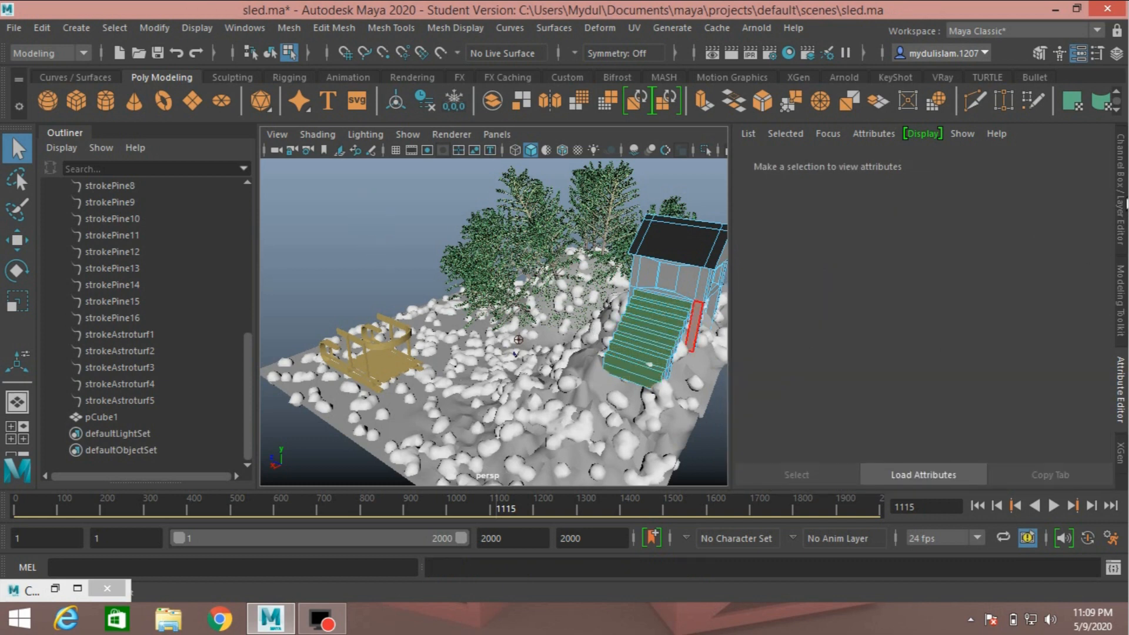
Select the three recessed window pane faces on the house, one on each gable wall and one on the long wall.
key(ctrl+a)
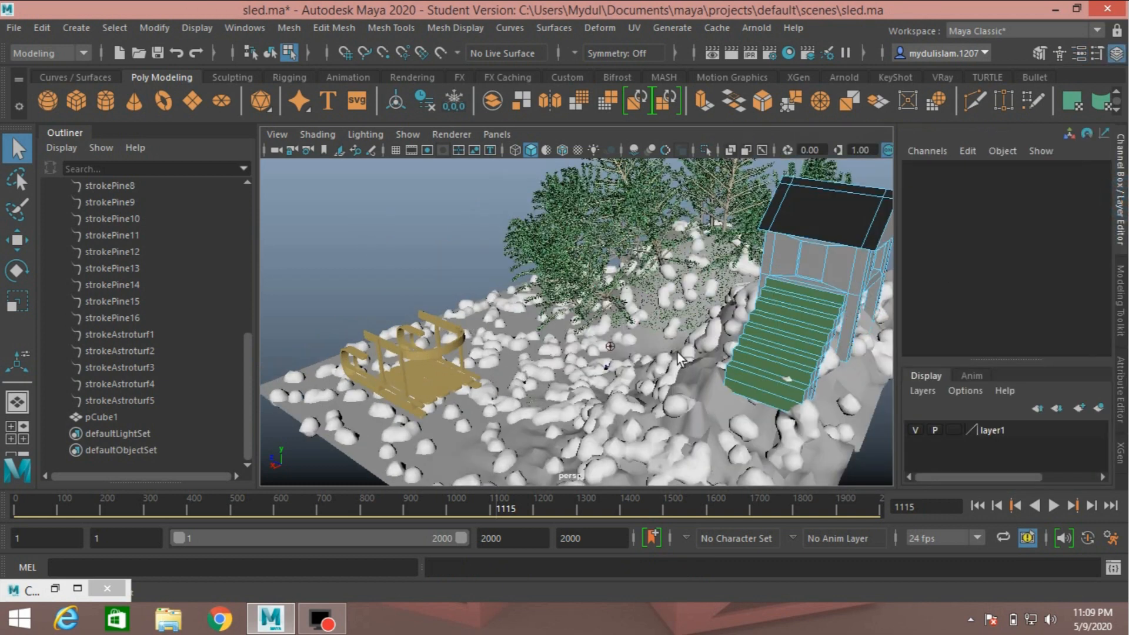
alt+drag(679, 359, 566, 370)
alt+middle_drag(483, 415, 549, 345)
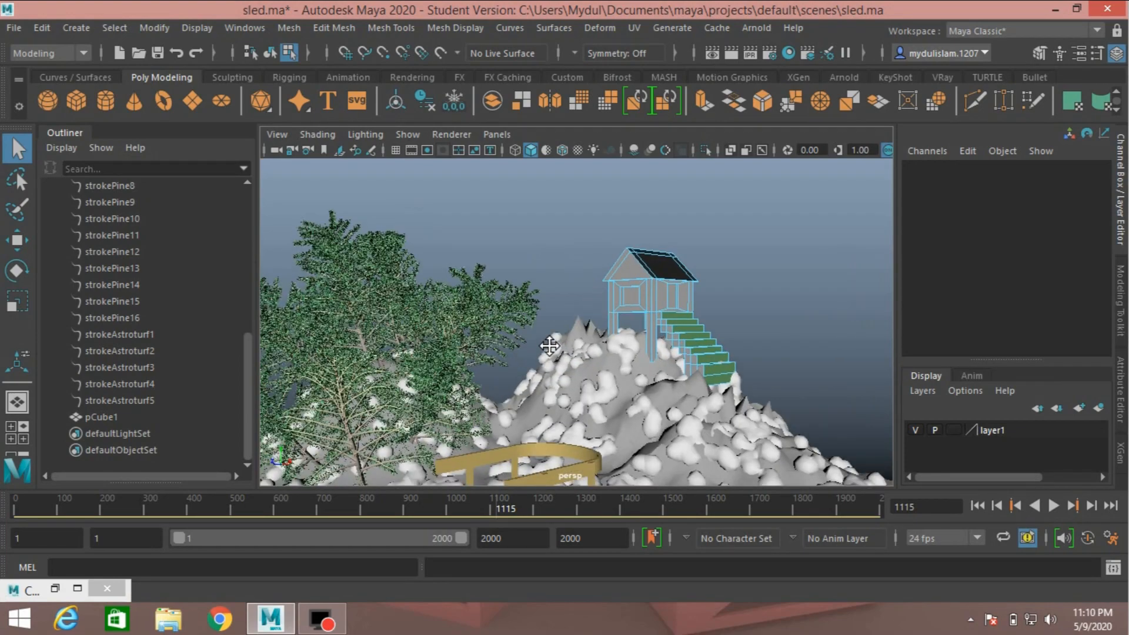
alt+drag(549, 346, 550, 358)
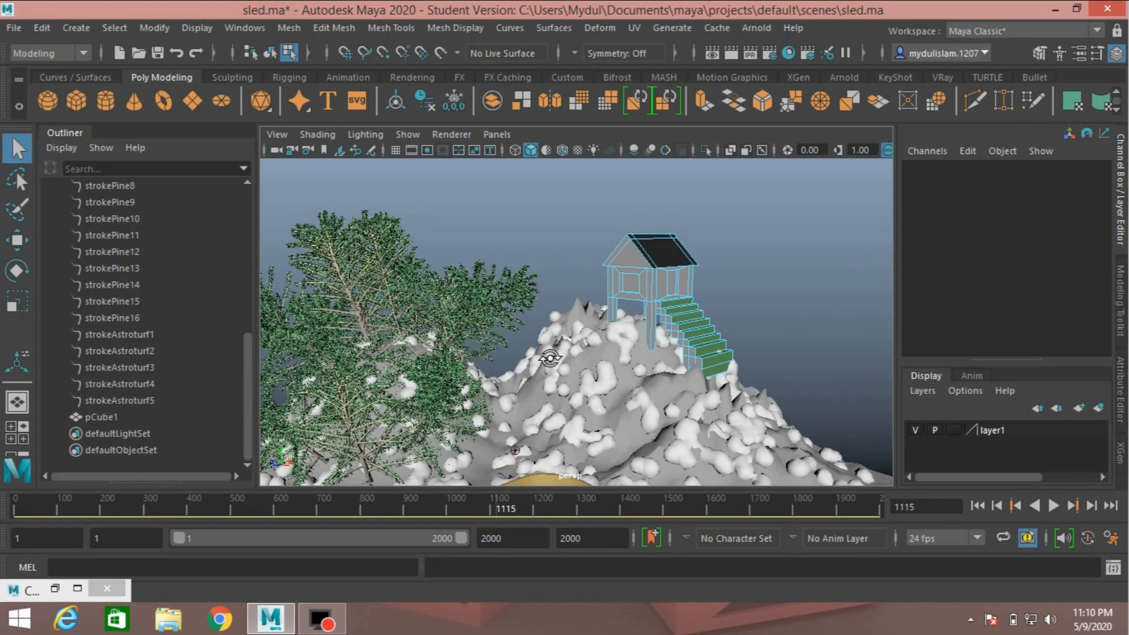
click(627, 281)
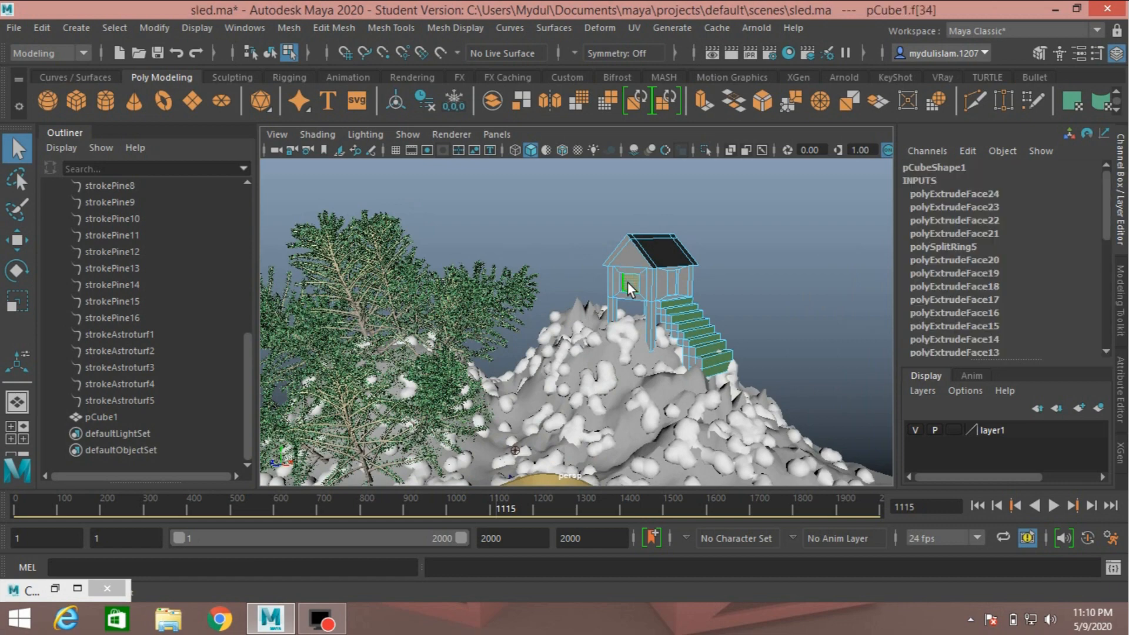
alt+drag(552, 330, 492, 323)
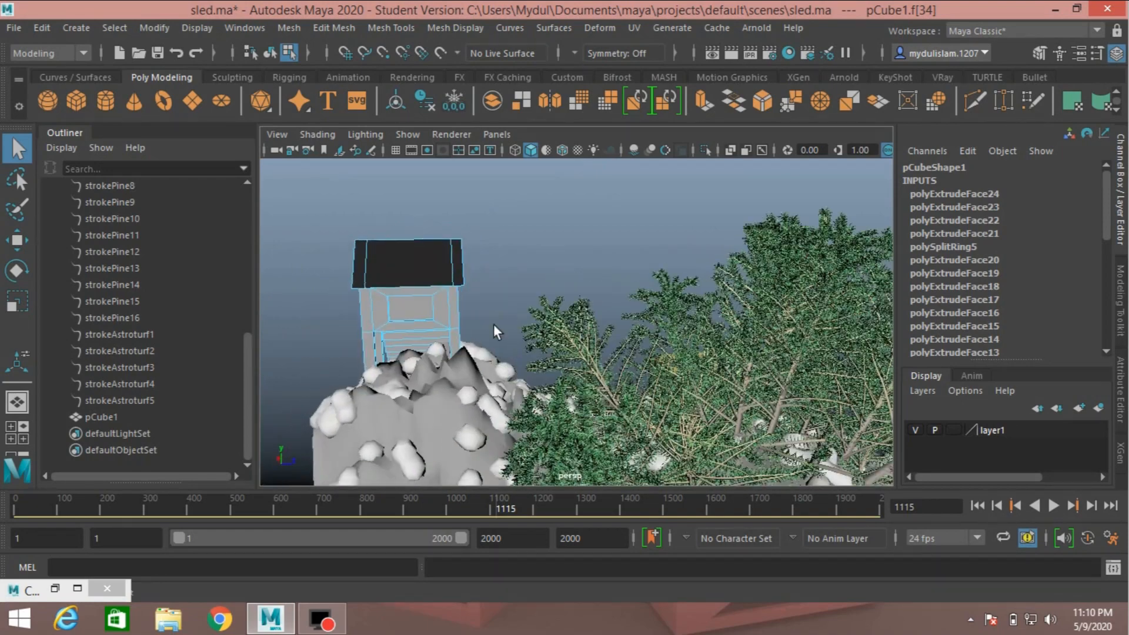
click(401, 305)
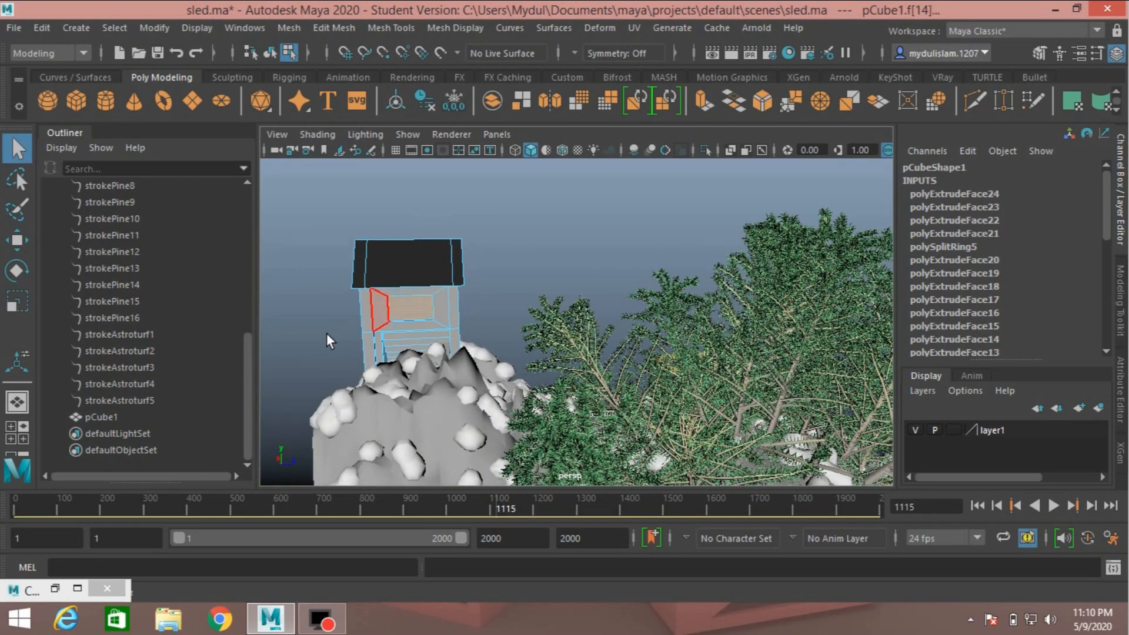
alt+drag(304, 349, 421, 340)
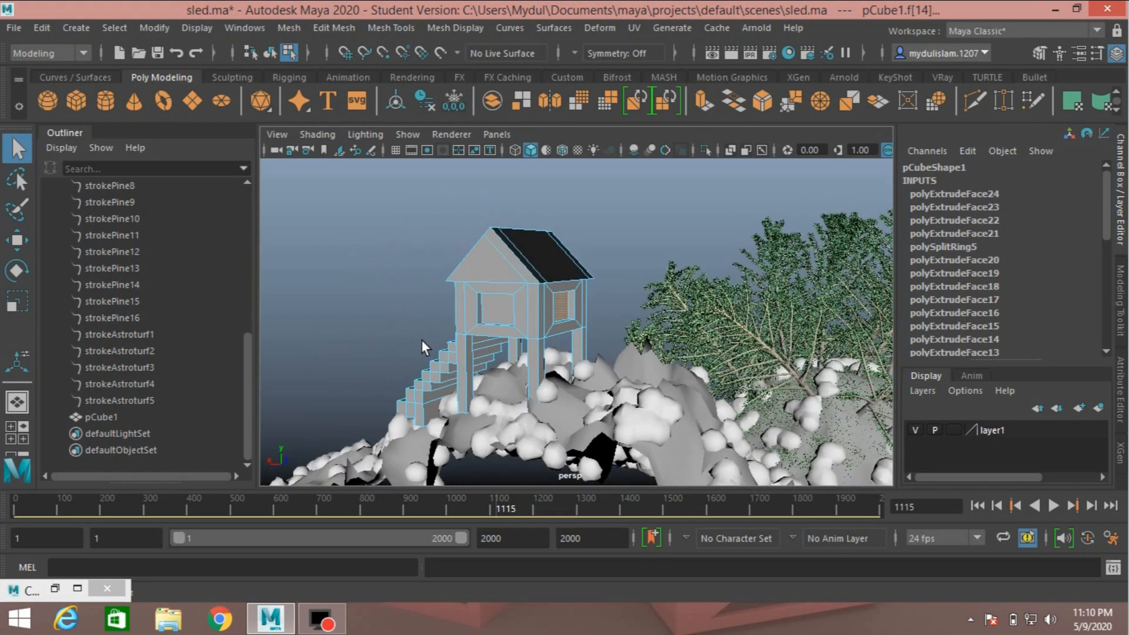
shift+click(501, 315)
Assign a new Blinn material to the selected window faces and bring up its attributes.
right_drag(501, 315, 477, 582)
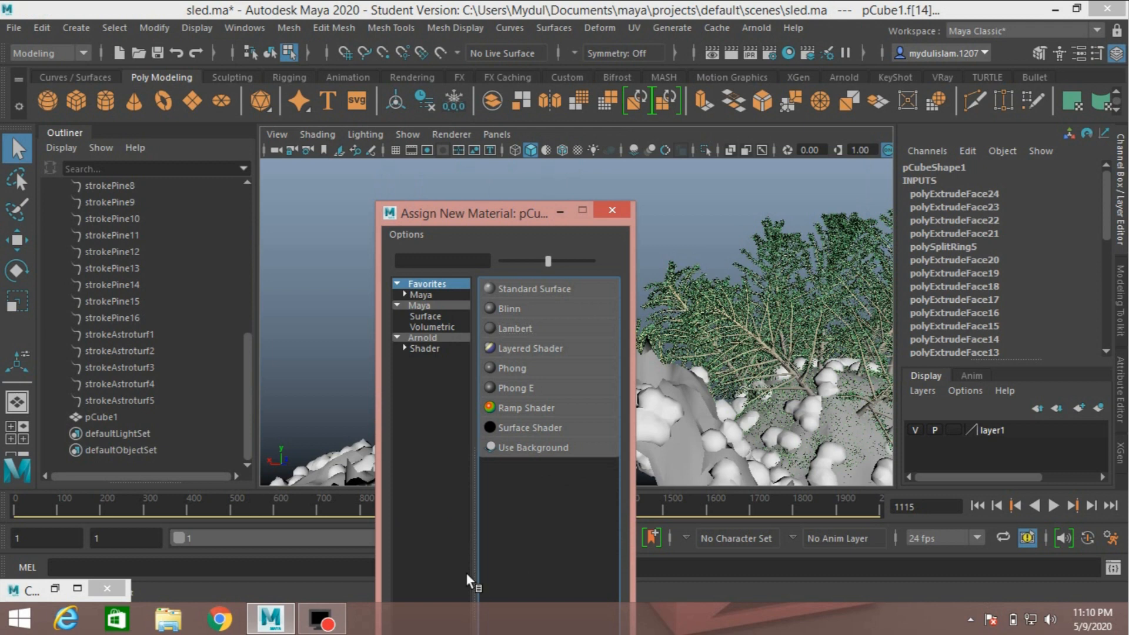
click(507, 308)
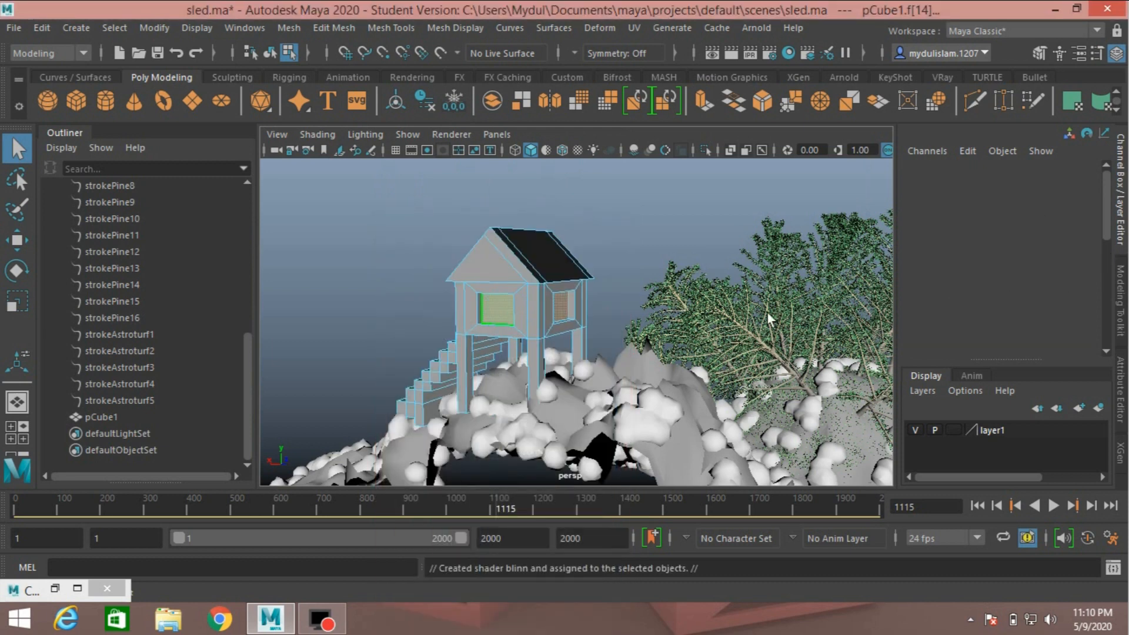
key(ctrl+a)
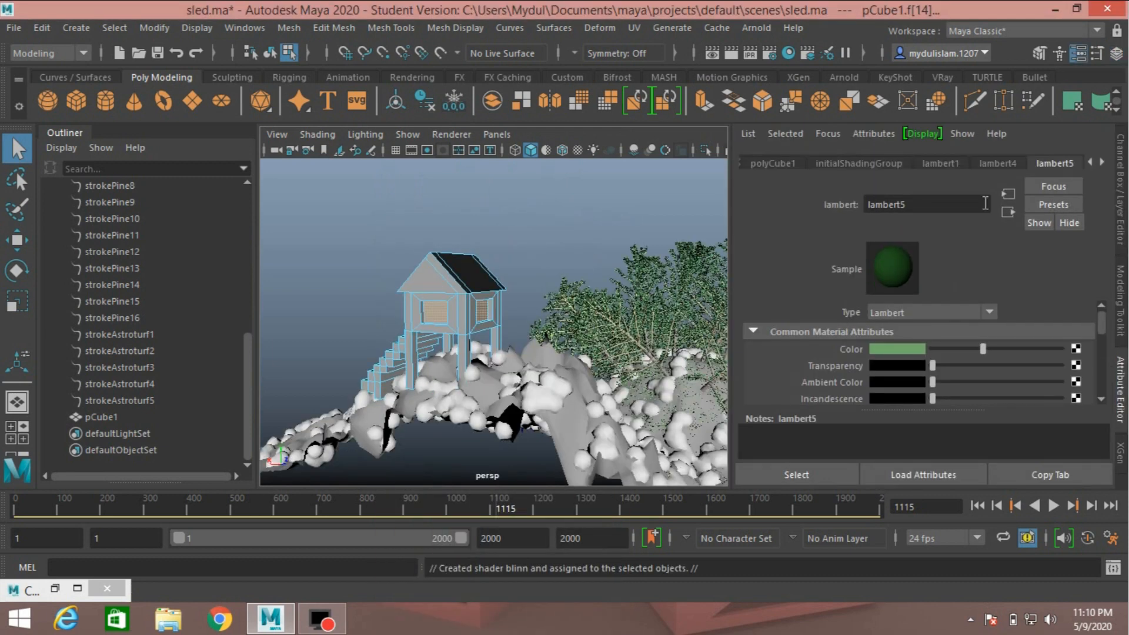
click(1103, 162)
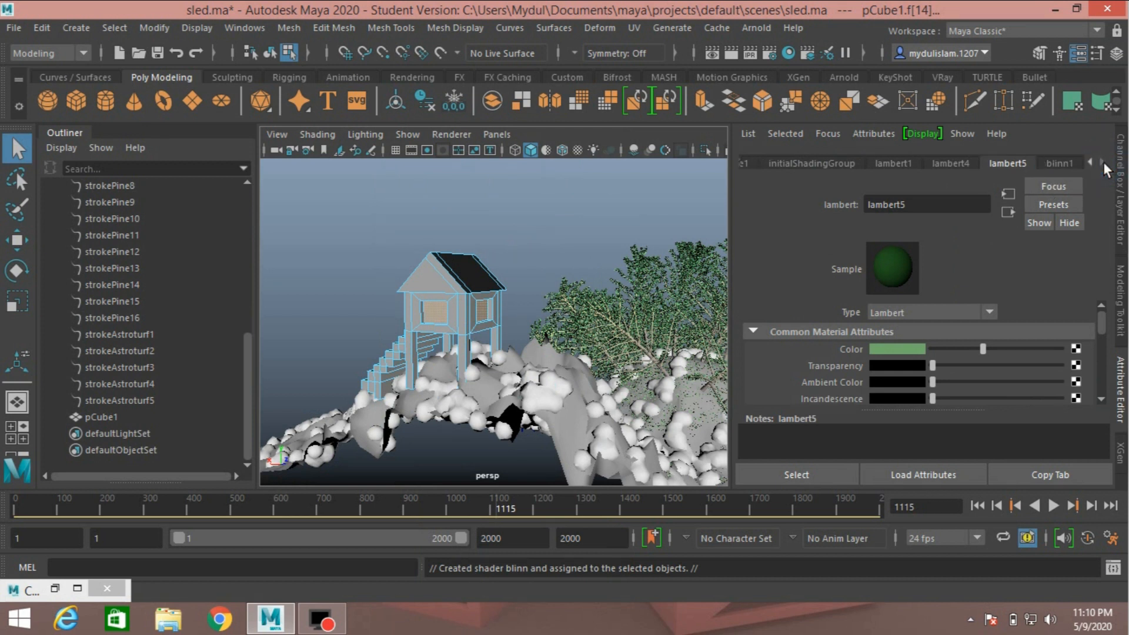
Color the blinn1 window material a light red with hue about 2.3, raising its saturation and brightness.
click(884, 348)
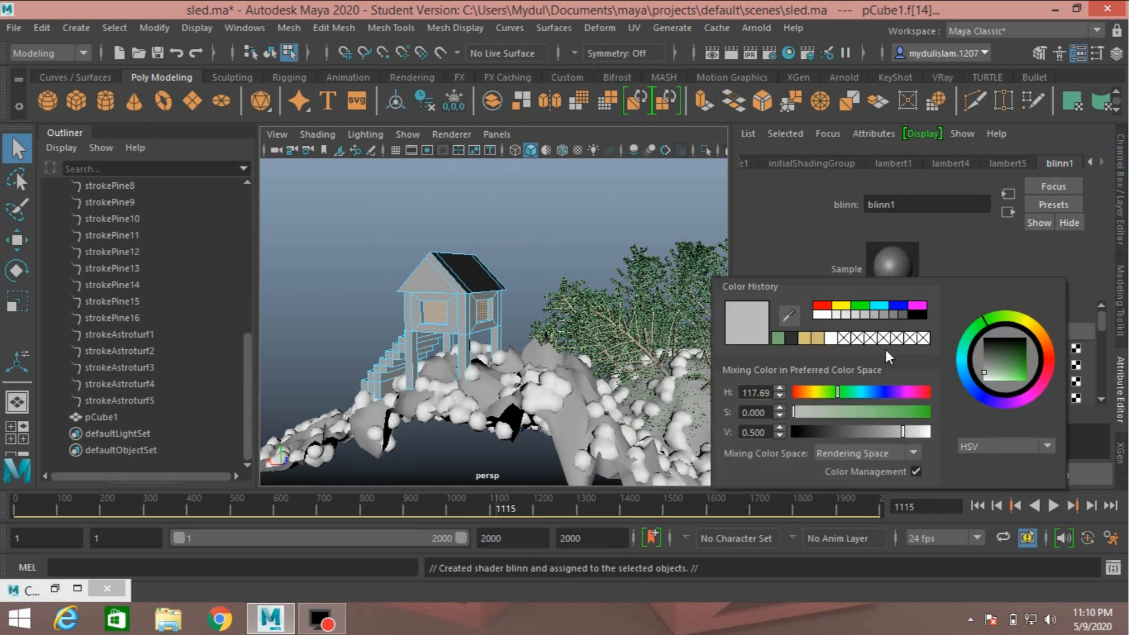
click(798, 394)
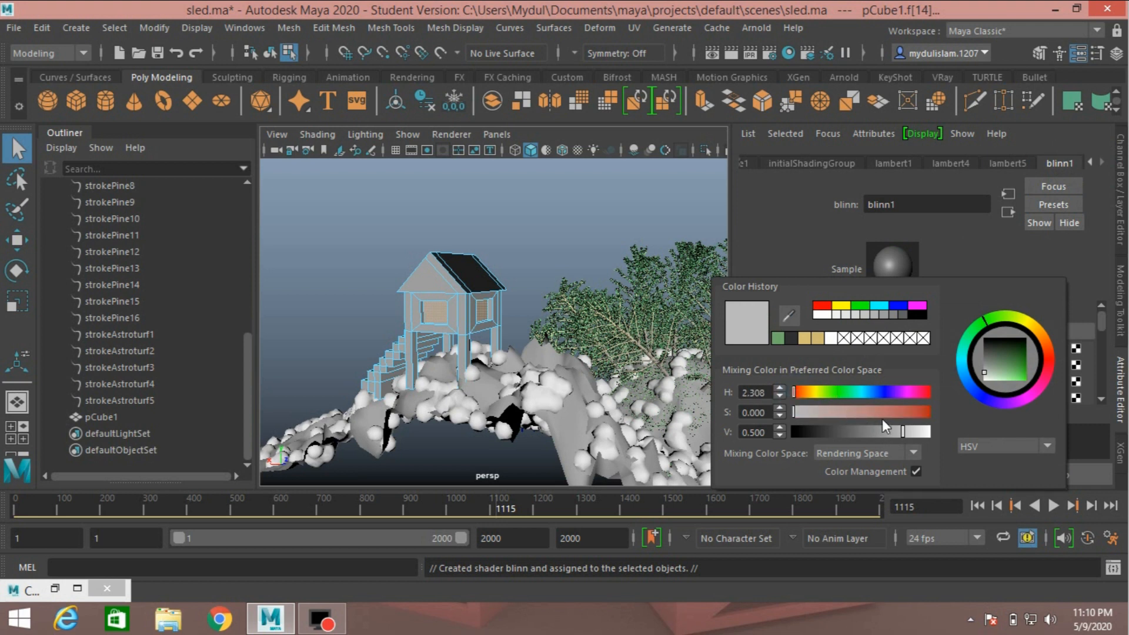
drag(880, 411, 911, 433)
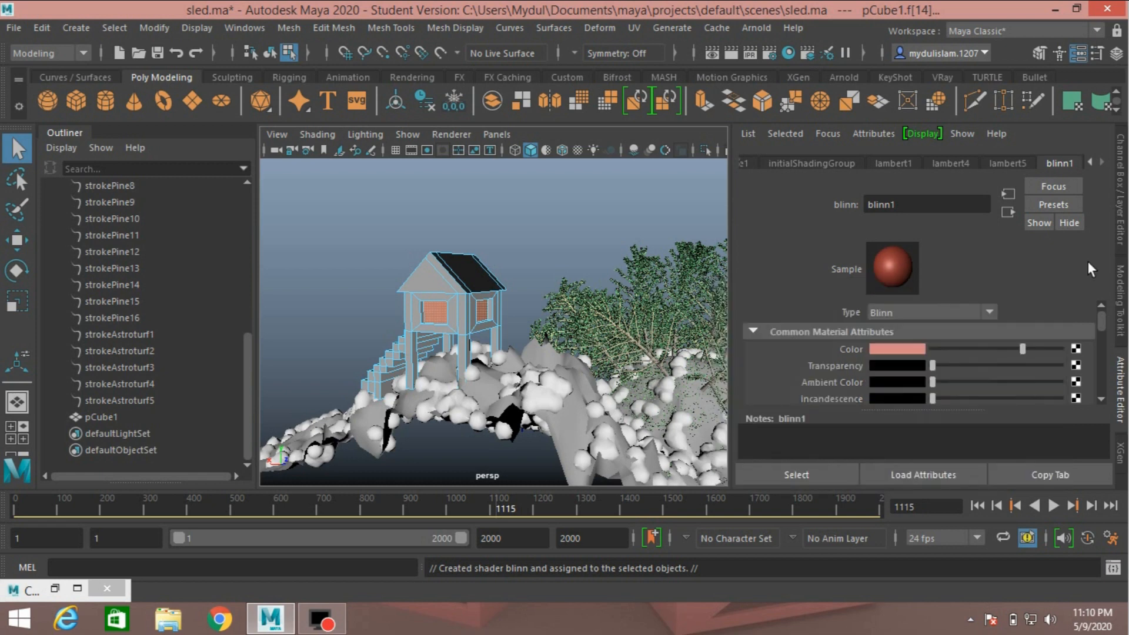
click(1120, 208)
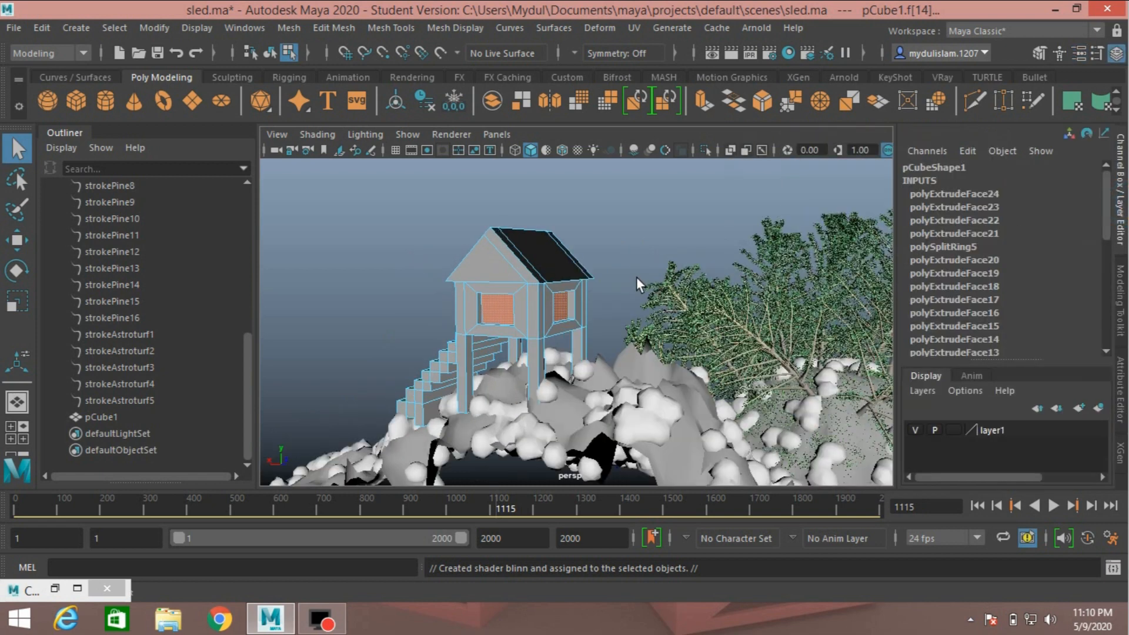
Return the house to object selection and delete its construction history.
click(1037, 54)
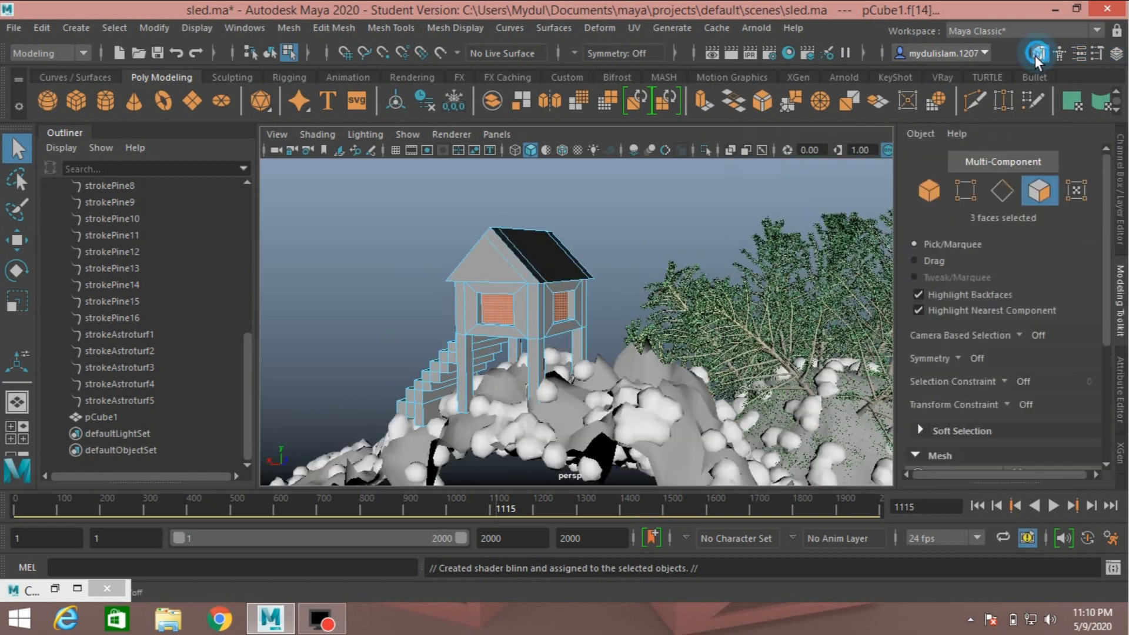
click(925, 191)
click(42, 27)
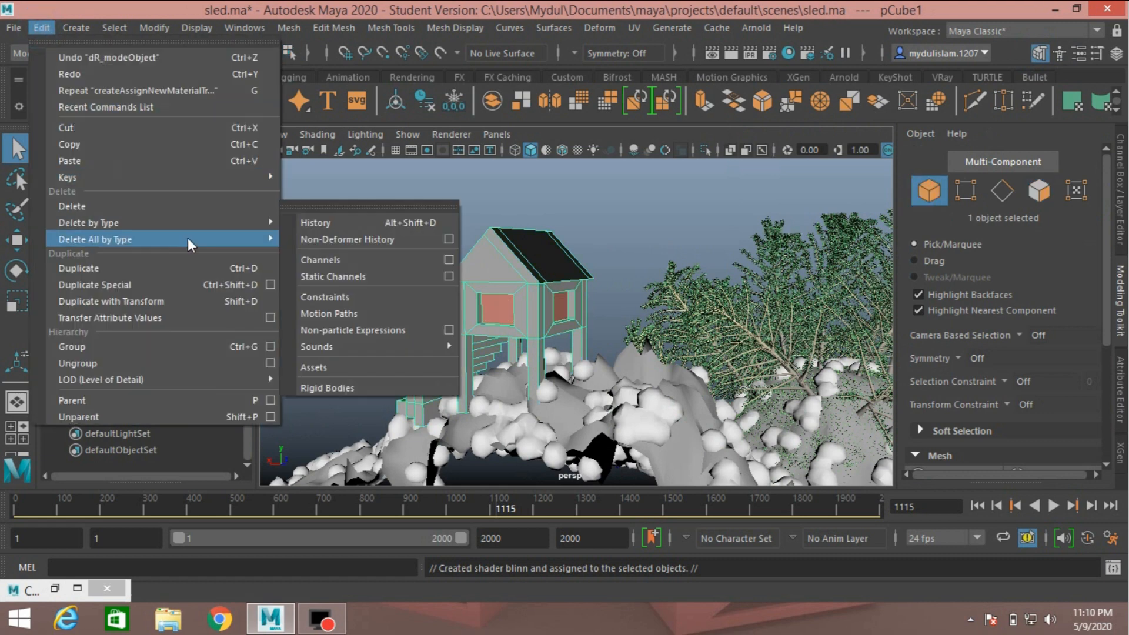
mouse_move(241, 224)
click(323, 223)
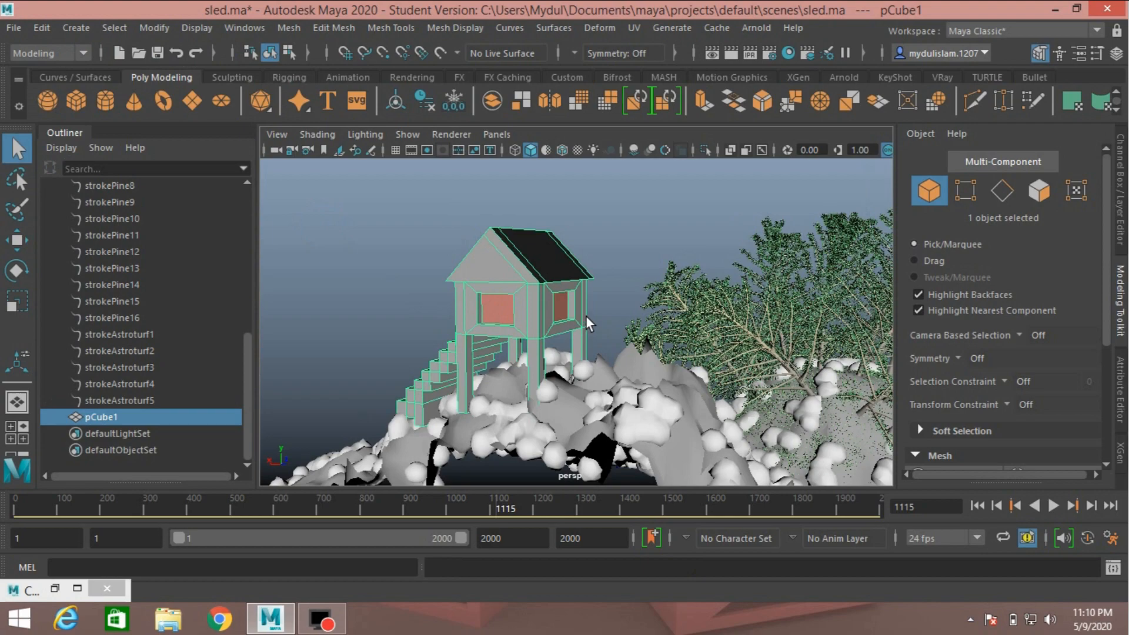
Select the door face above the stairs on the house and assign a new Phong material to it.
alt+drag(605, 301, 732, 308)
click(1024, 196)
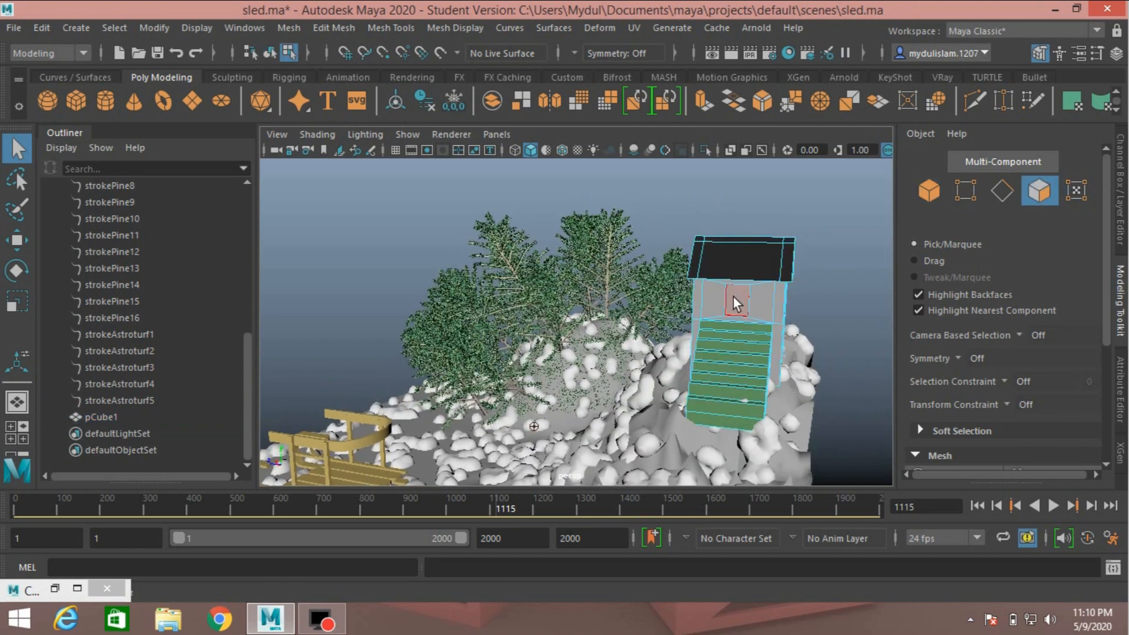
click(734, 302)
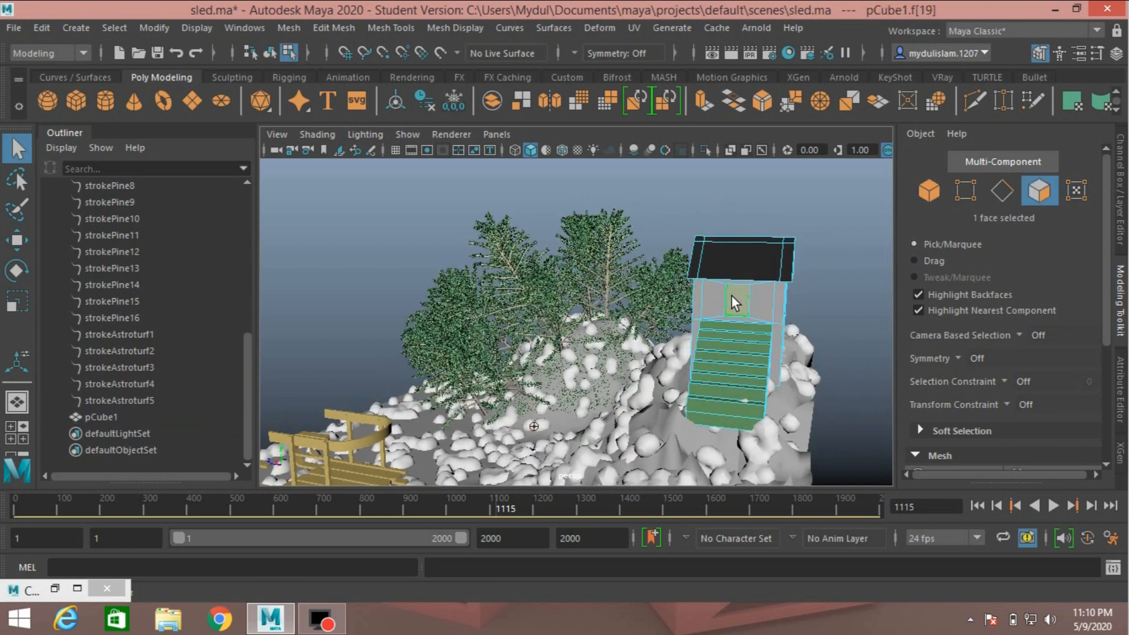
right_click(732, 296)
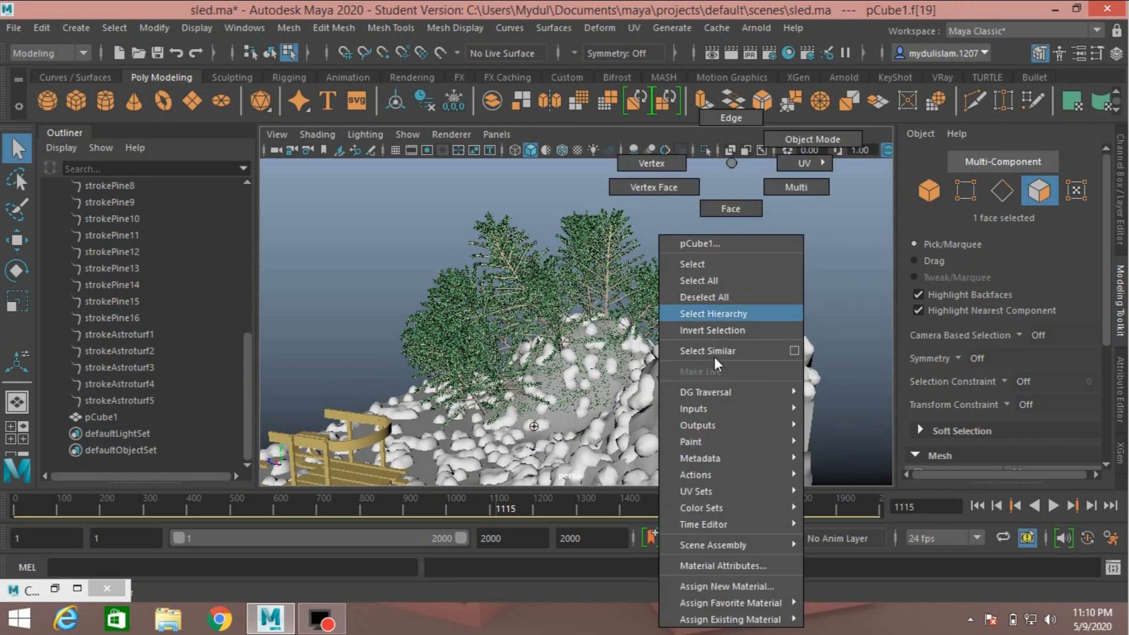
click(687, 586)
click(510, 368)
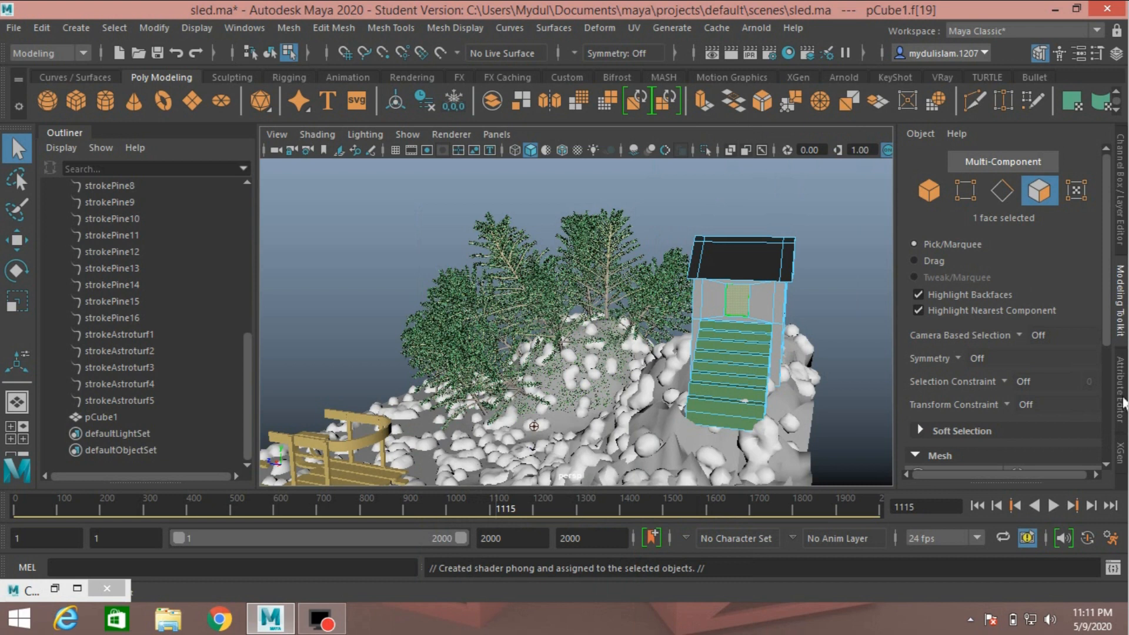
Color the phong1 door material bright cyan with hue 180, saturation 1 and value 1.
click(1120, 400)
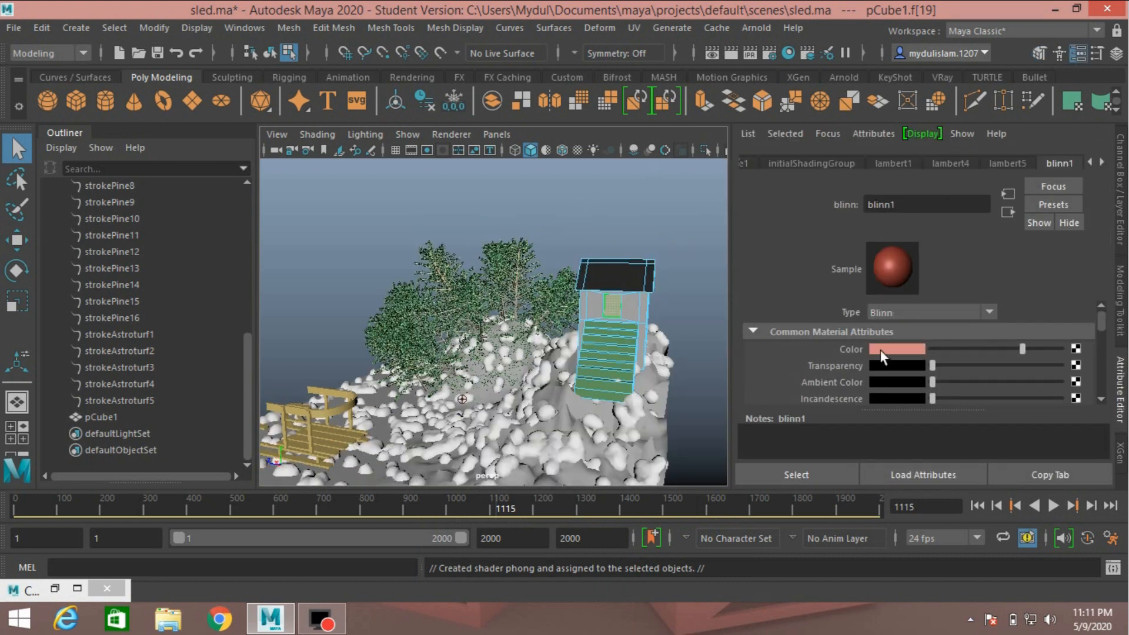
click(1097, 164)
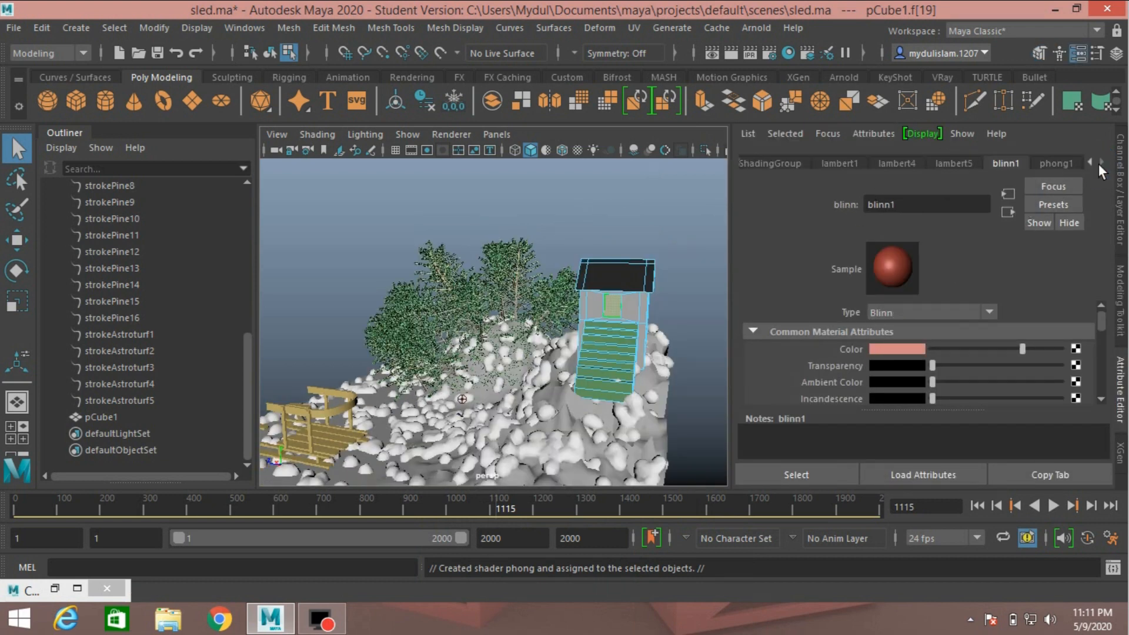
click(894, 347)
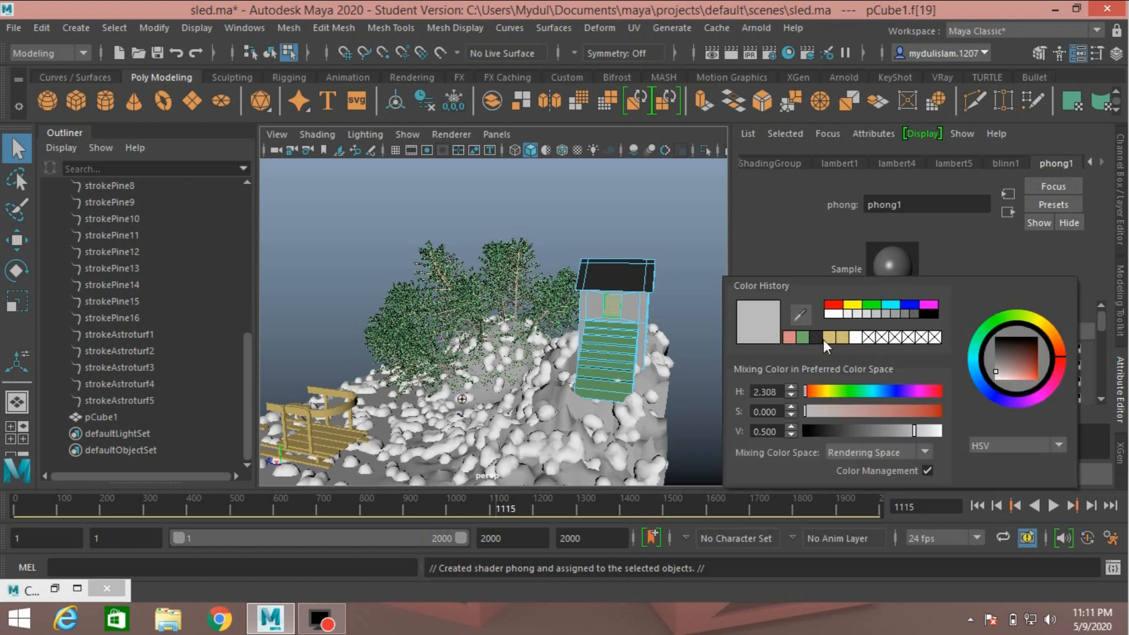
click(891, 306)
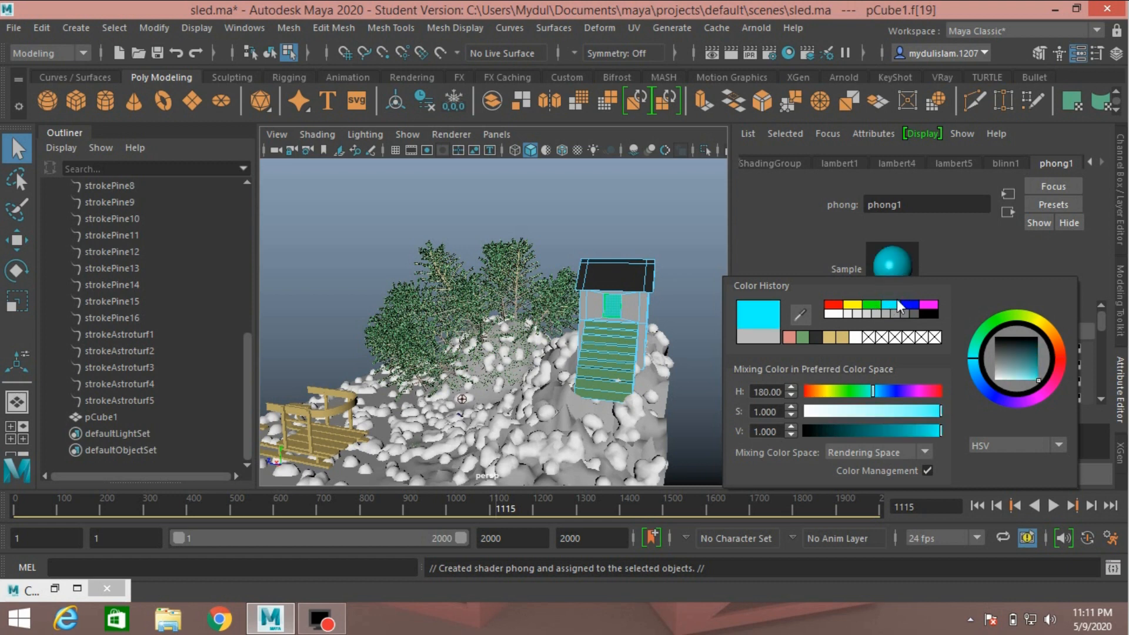
click(1118, 229)
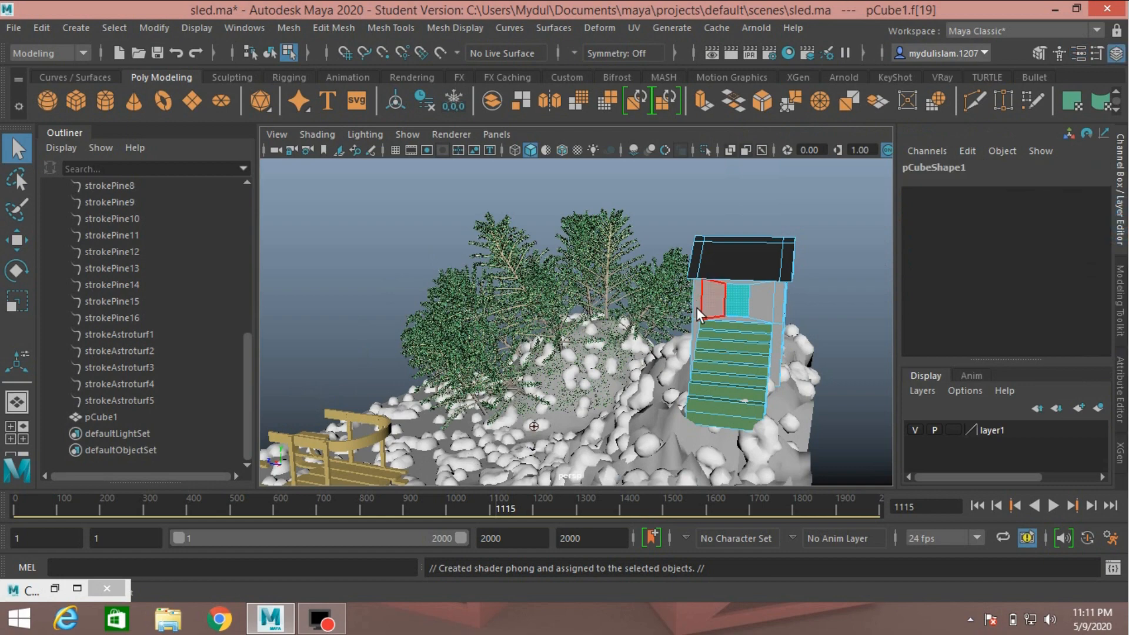
Switch the house from face selection back to object selection.
alt+drag(686, 311, 642, 301)
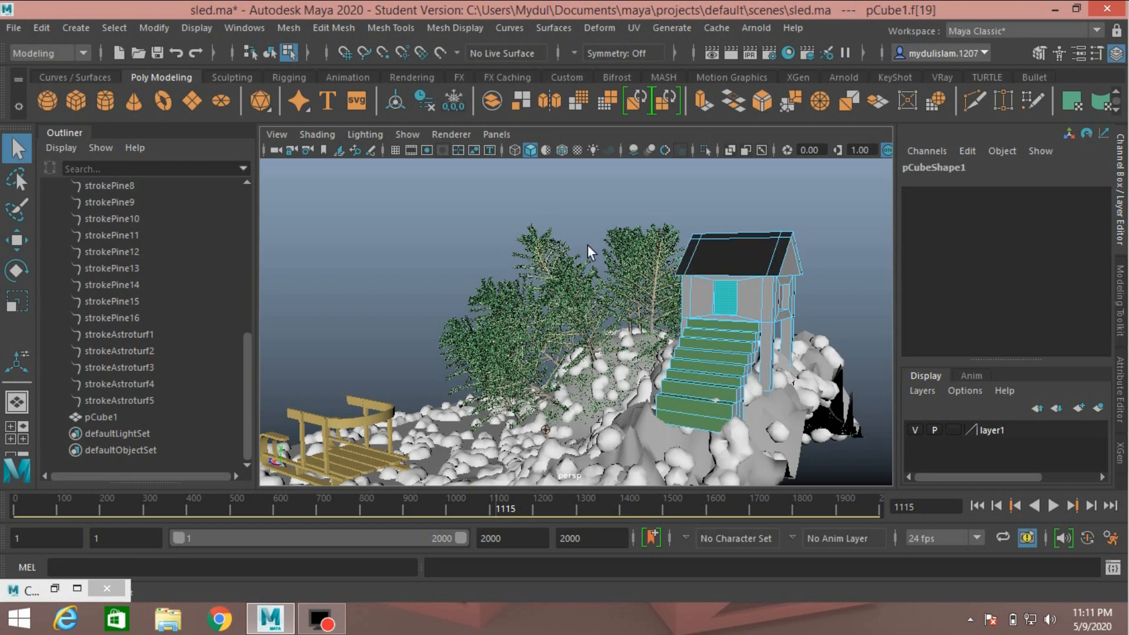
click(1038, 53)
click(929, 190)
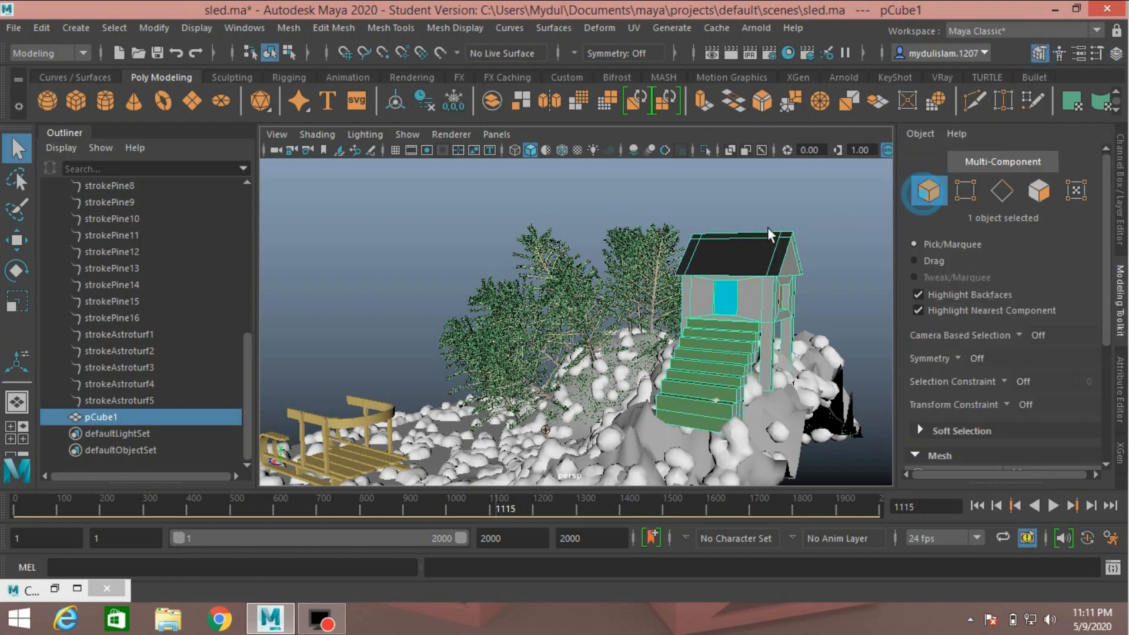
Select the ground surface polySurface1 beneath the snow and assign a new Lambert material to it.
alt+drag(734, 244, 695, 328)
scroll(695, 328, down, 2)
scroll(617, 376, down, 3)
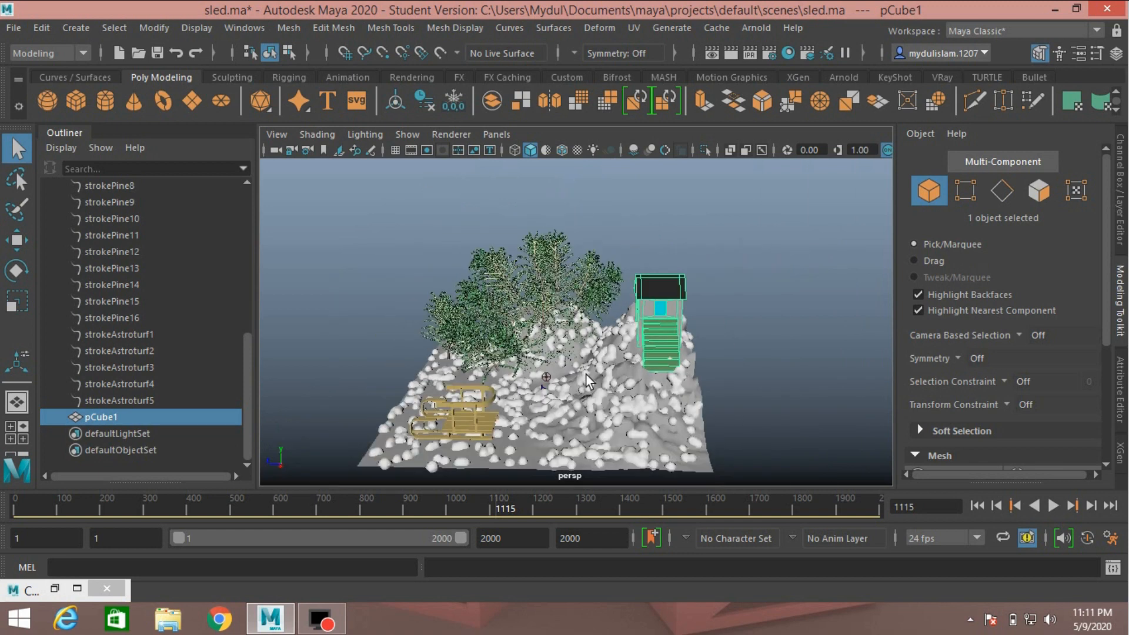
alt+middle_drag(568, 393, 588, 338)
scroll(588, 337, up, 3)
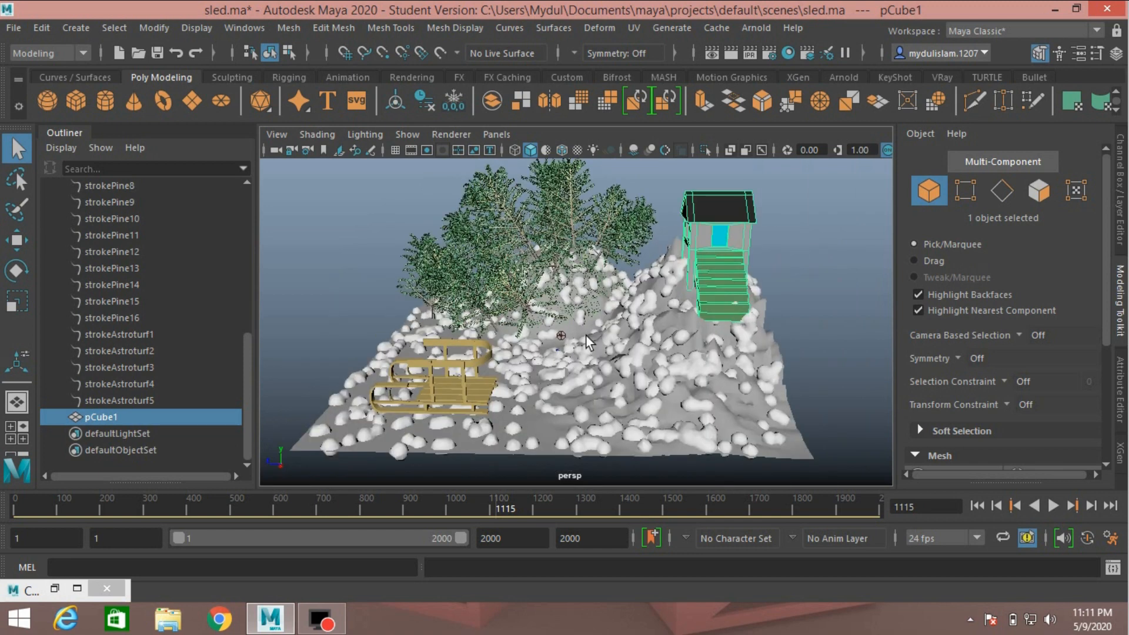
alt+drag(588, 336, 582, 343)
click(543, 433)
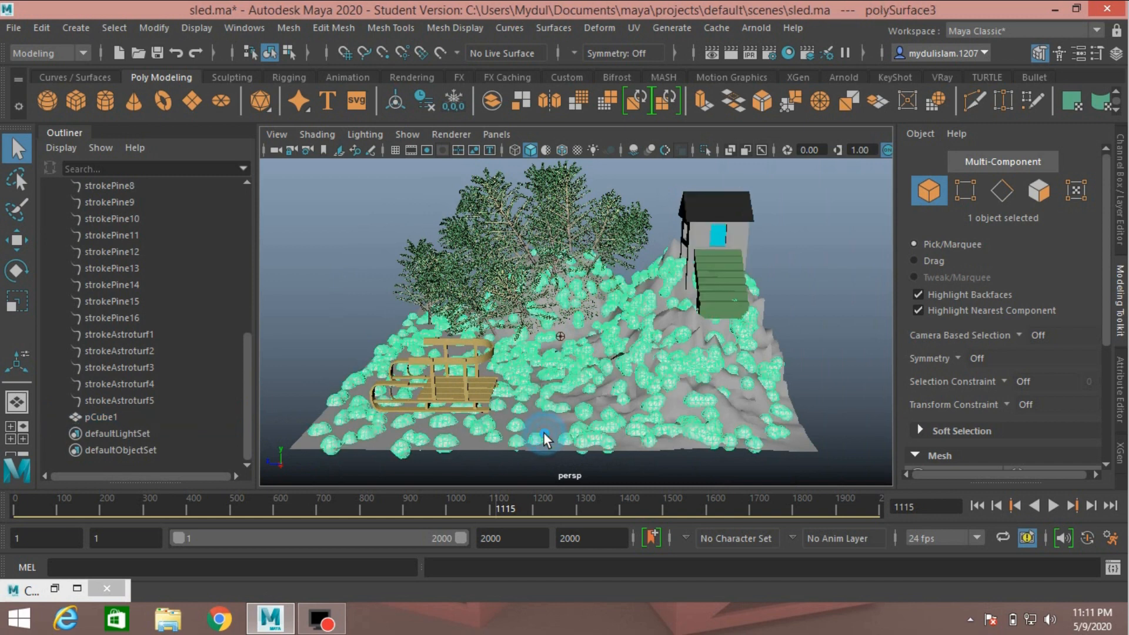
click(548, 449)
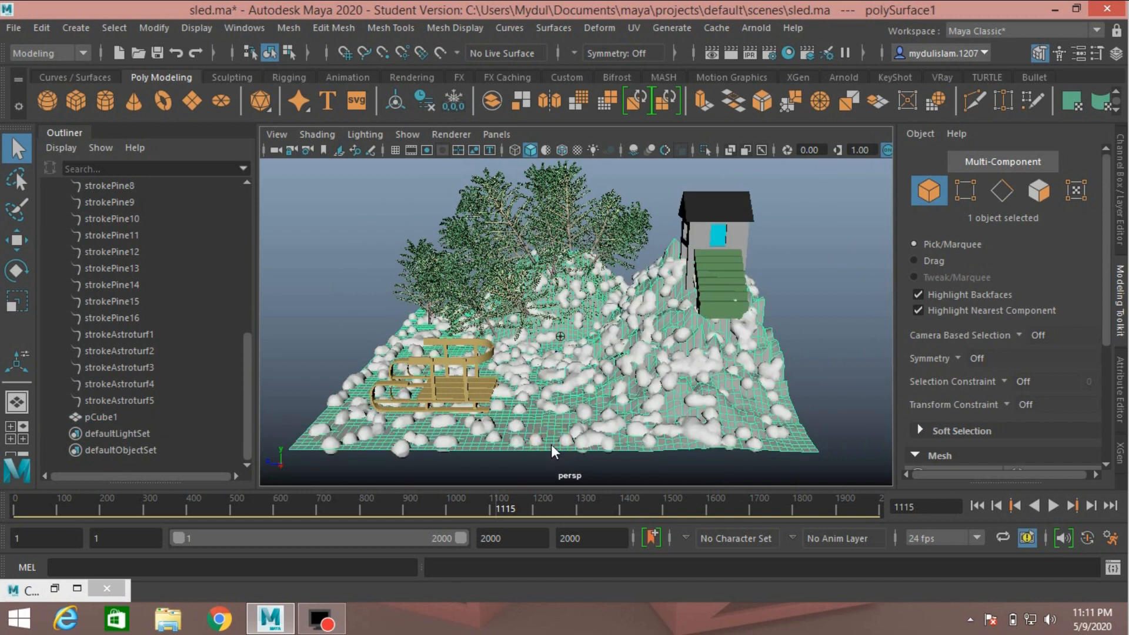
right_drag(552, 445, 524, 583)
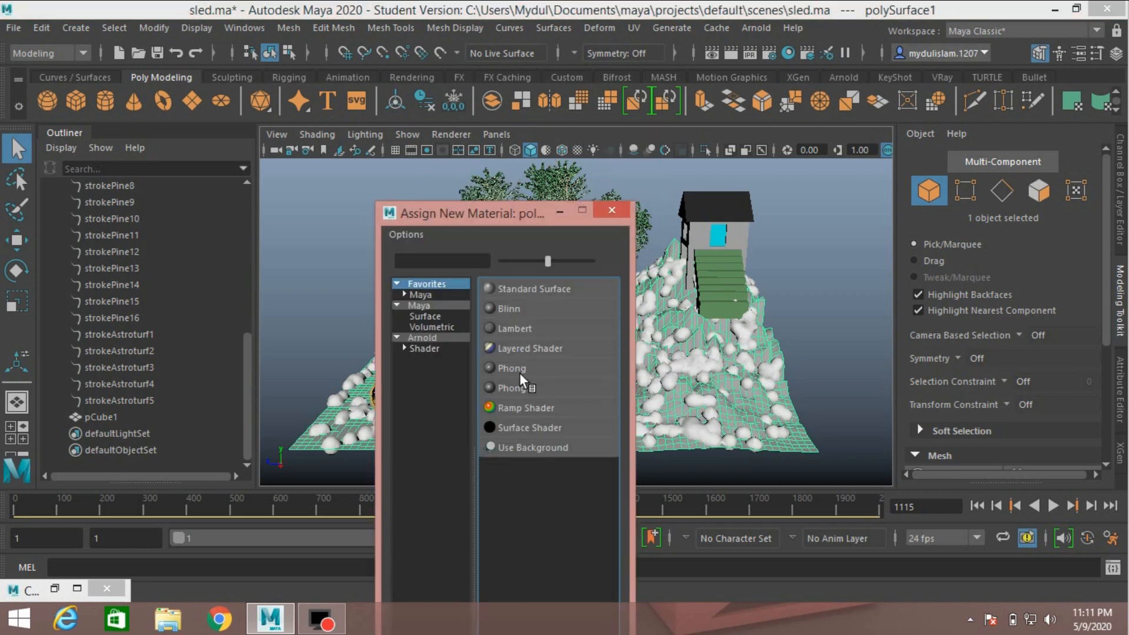
click(513, 329)
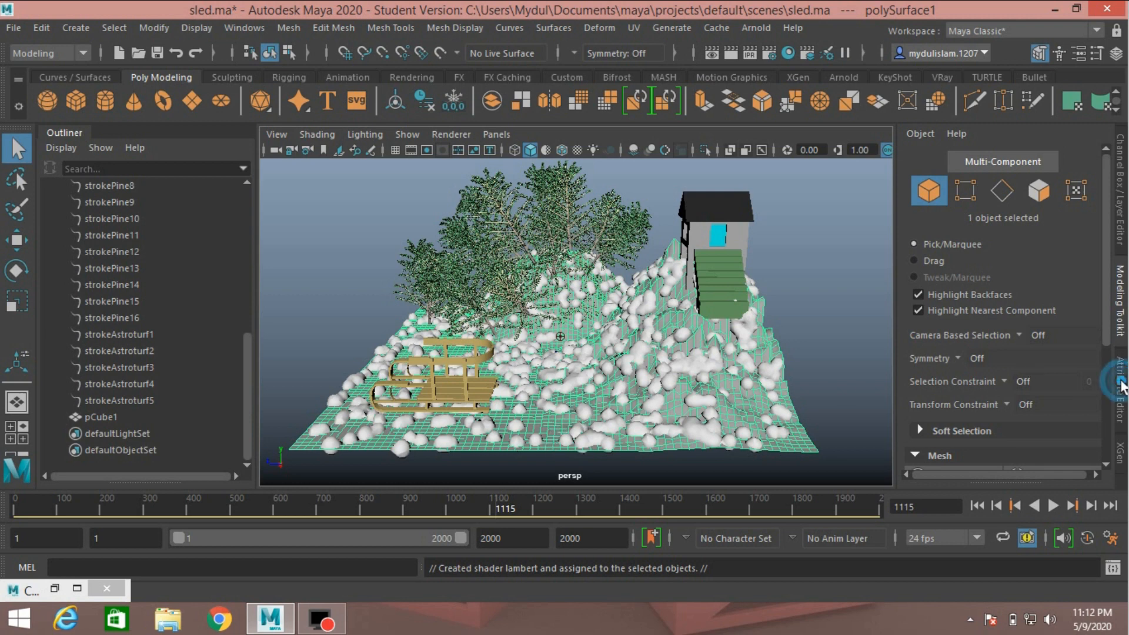
Color the lambert6 ground material dark grey by setting its value to 0.094 and raising the saturation slightly.
key(ctrl+a)
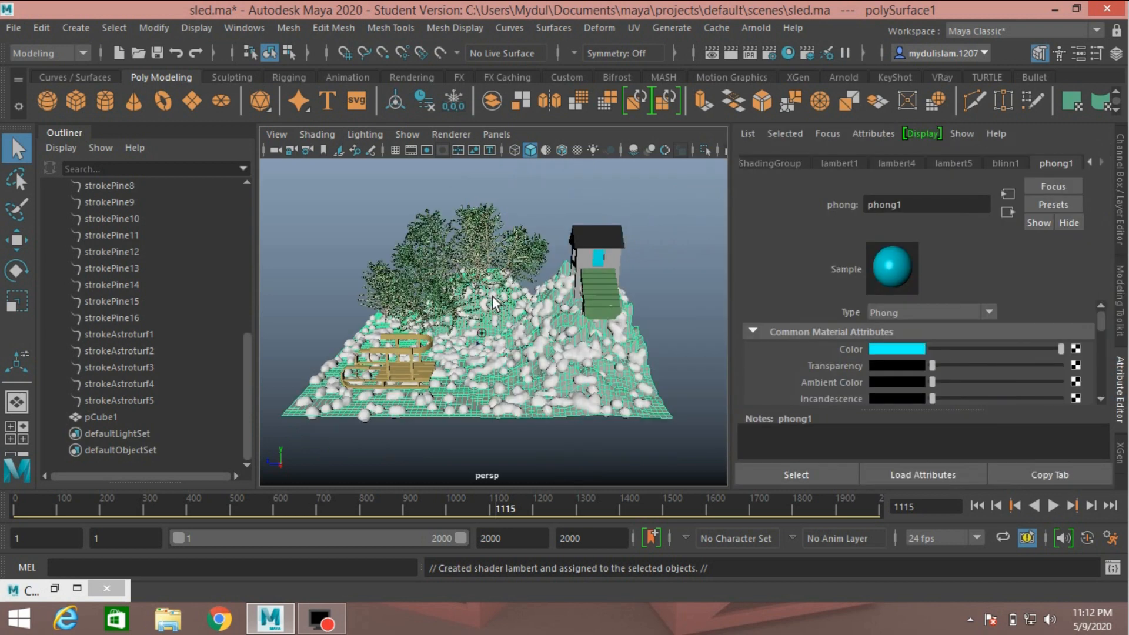
click(898, 349)
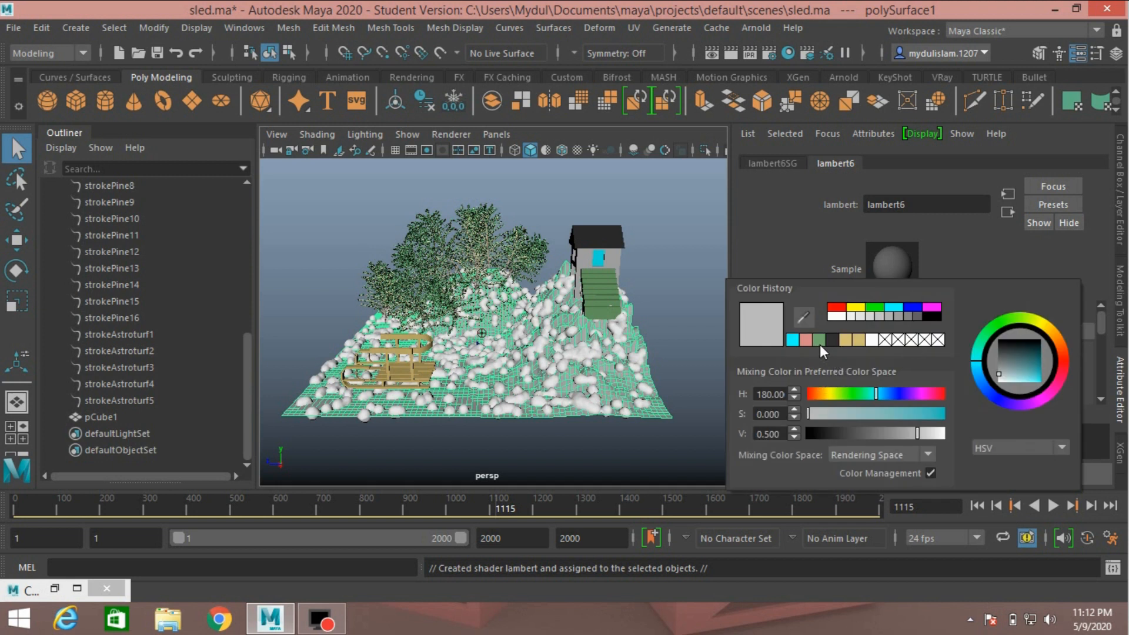
click(857, 433)
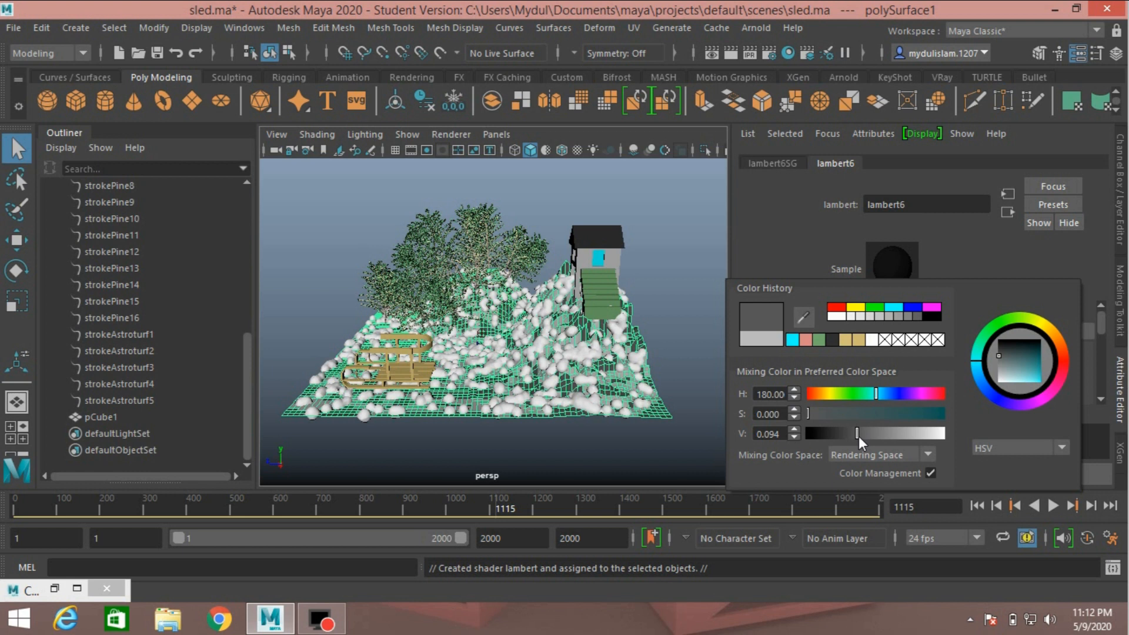
click(825, 416)
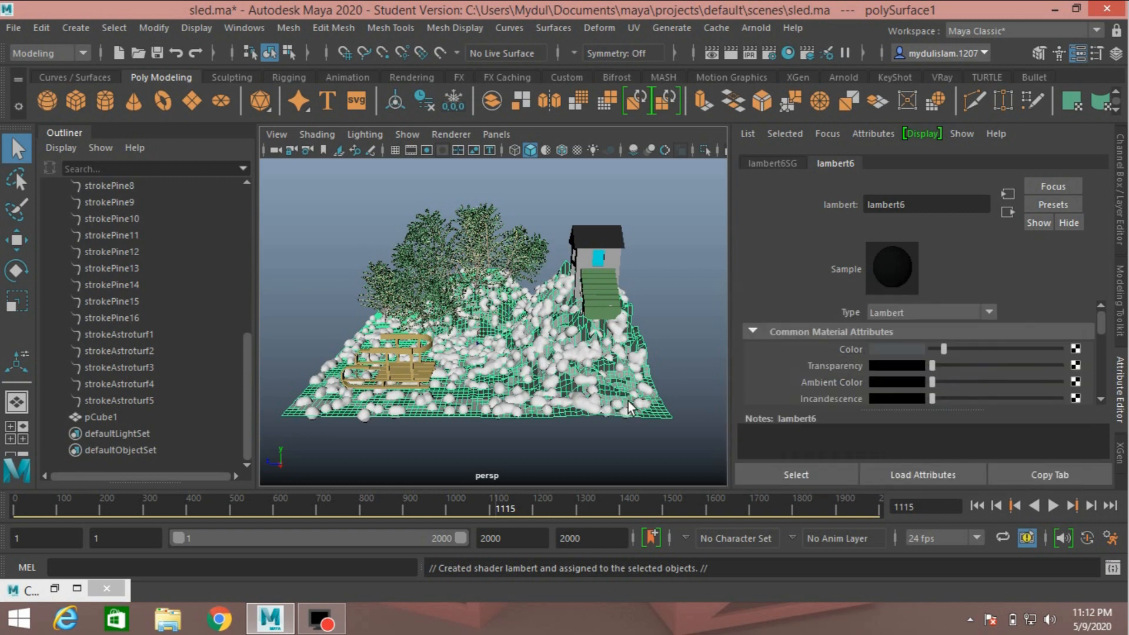
Assign the existing lambert6 material to the overlapping ground surface polySurface2, and deselect it.
scroll(628, 401, up, 4)
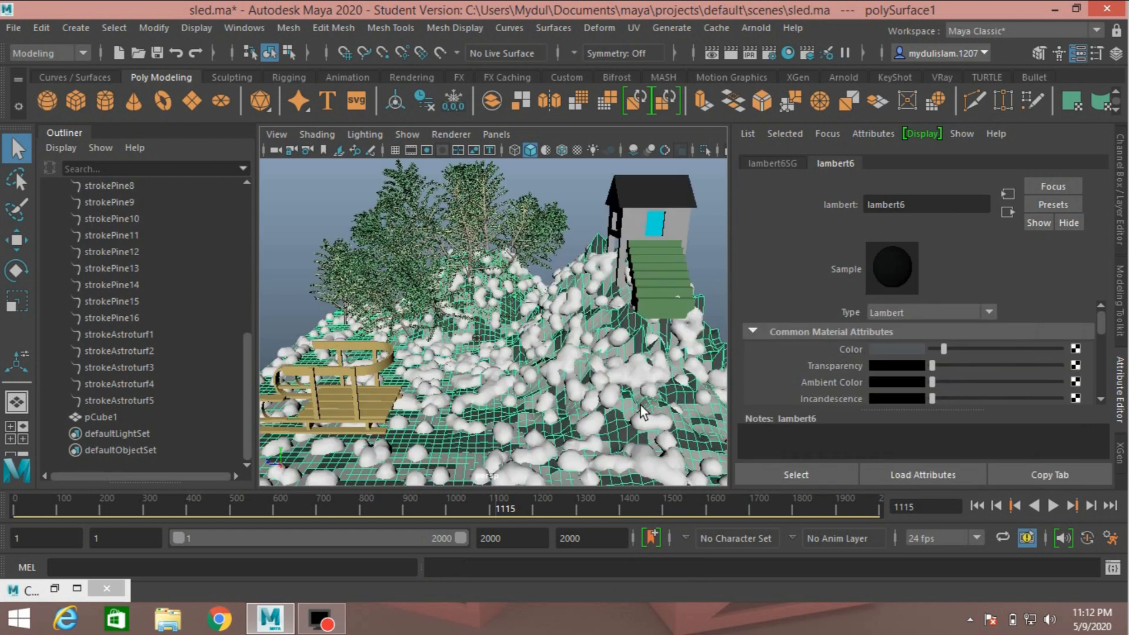
click(640, 405)
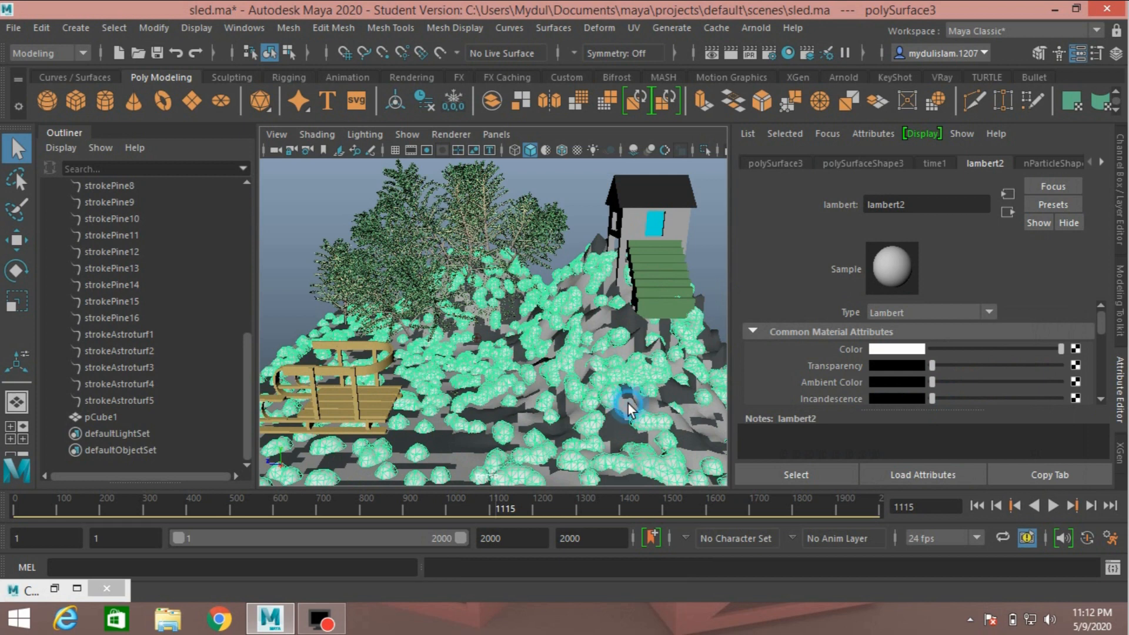
click(628, 405)
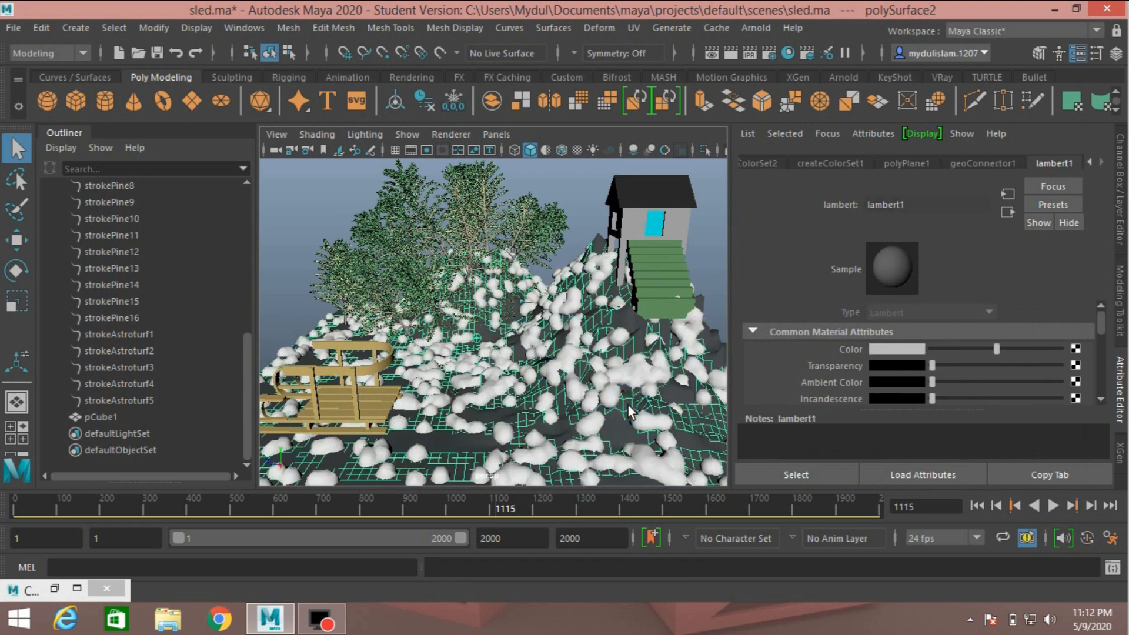
right_click(629, 405)
mouse_move(639, 622)
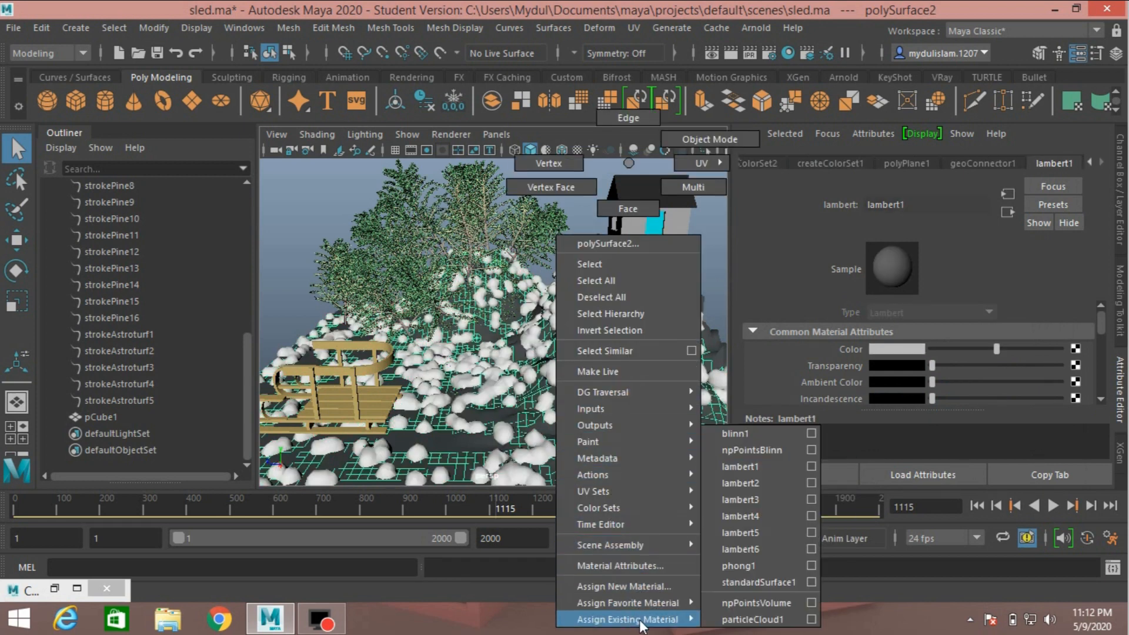
click(736, 549)
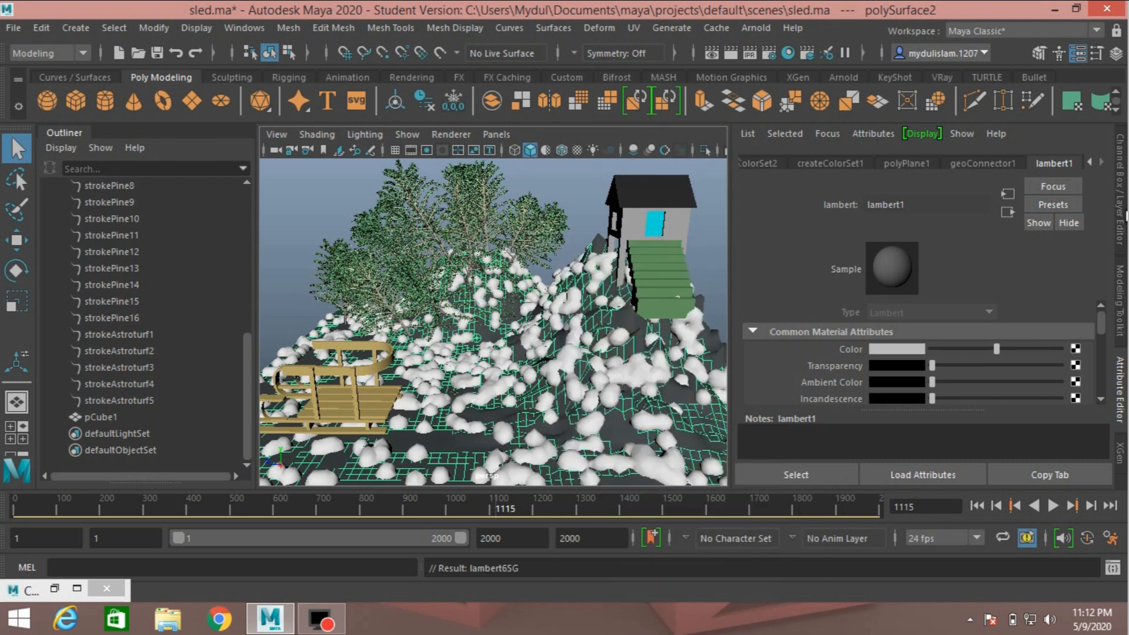
click(1120, 200)
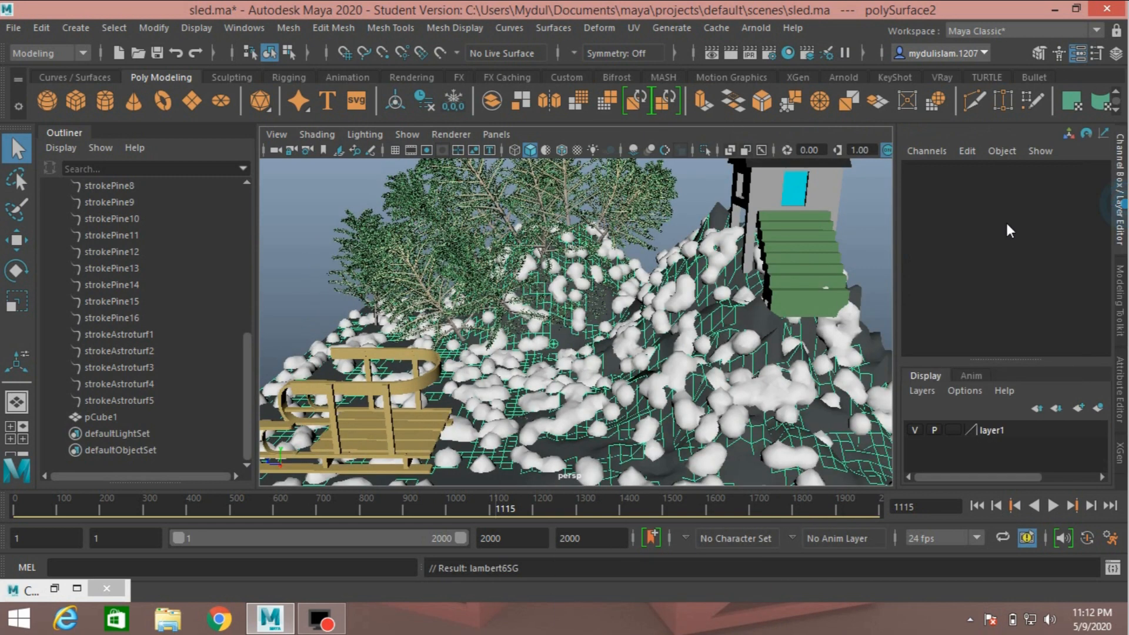
click(861, 242)
scroll(842, 258, down, 4)
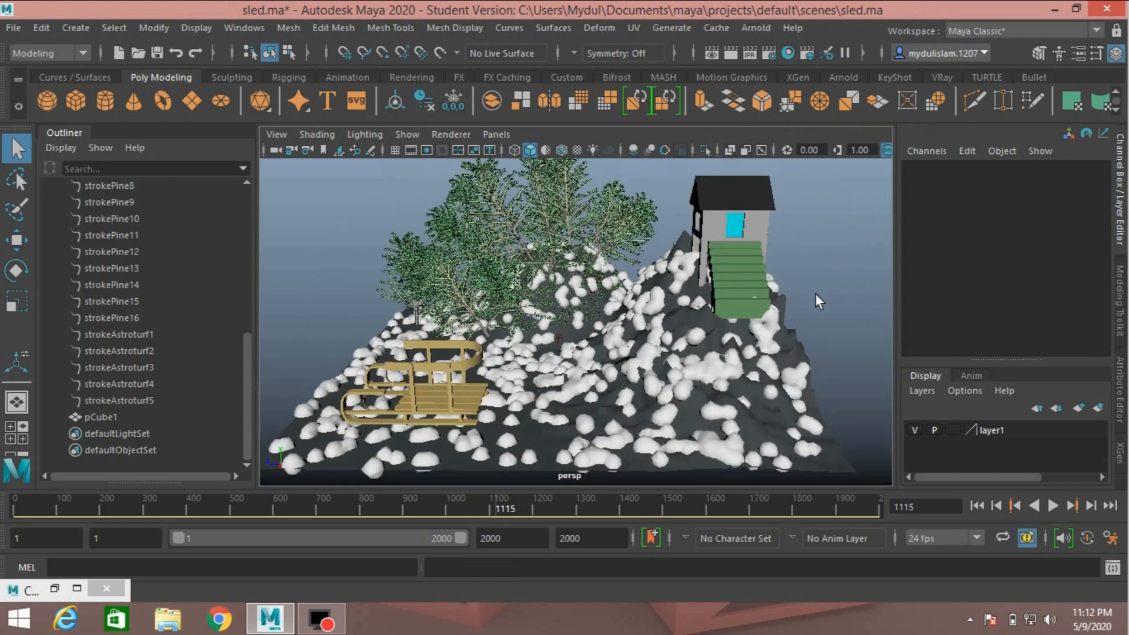
alt+drag(815, 293, 789, 306)
Select the stilt house pCube1 and switch it to face selection.
click(762, 220)
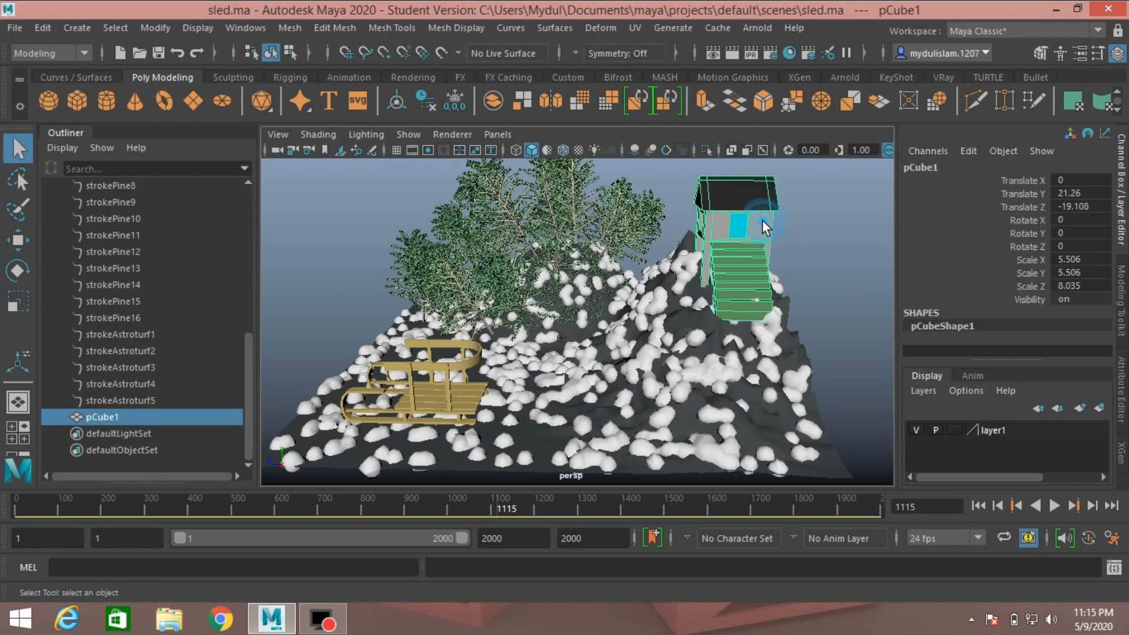
click(1040, 53)
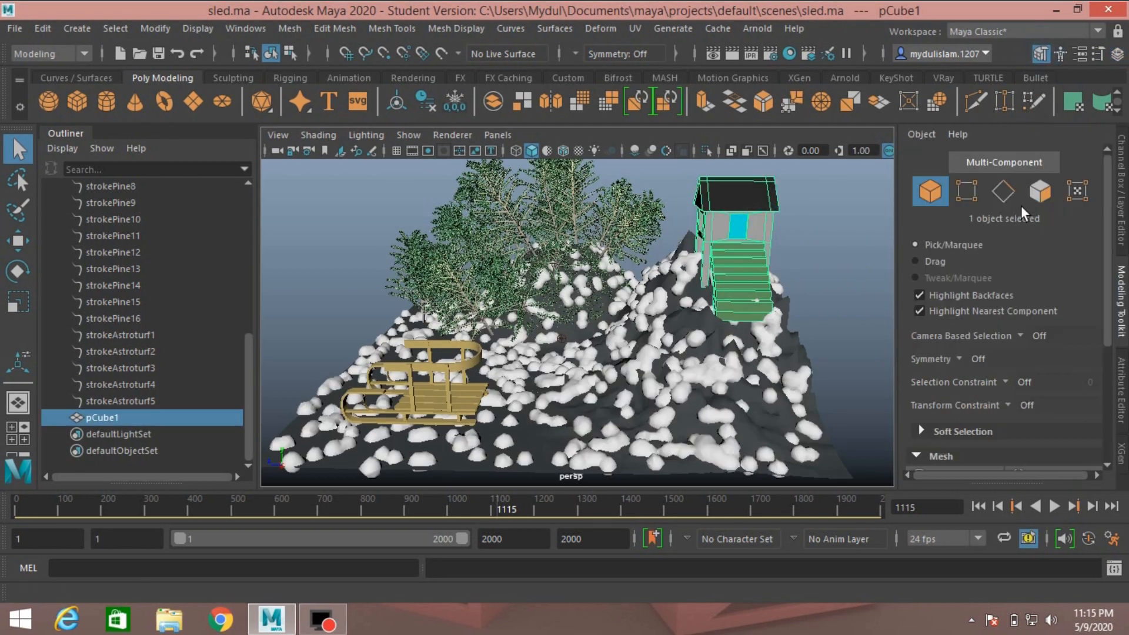
click(1038, 194)
click(745, 291)
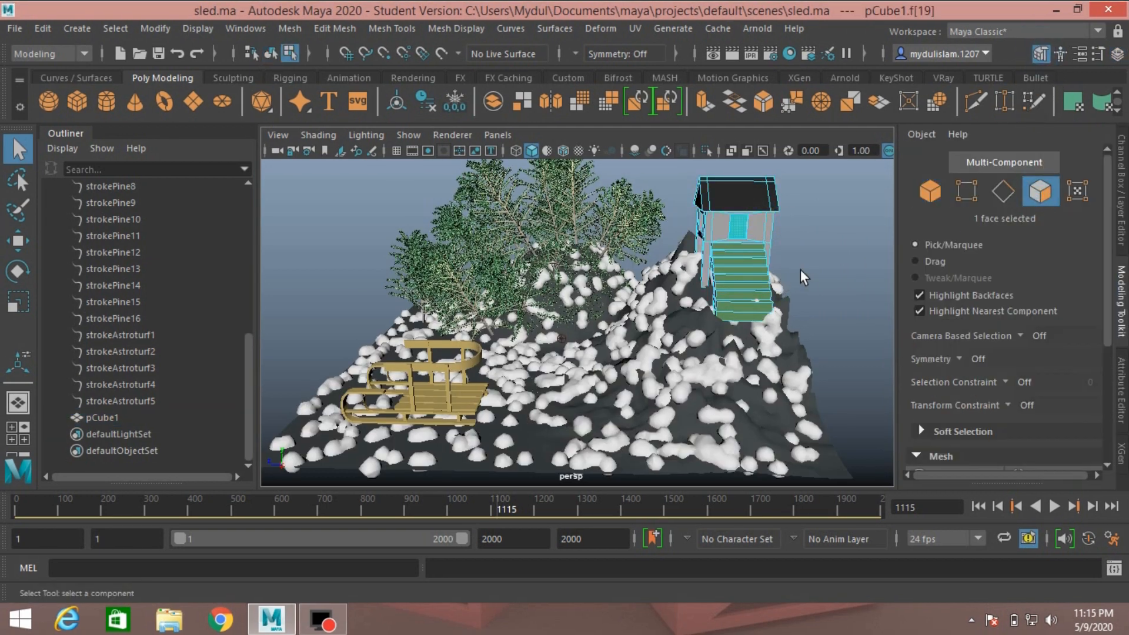
Select the faces of the house's front wall around the blue door, including the narrow strips above, below and beside it.
alt+drag(807, 267, 729, 251)
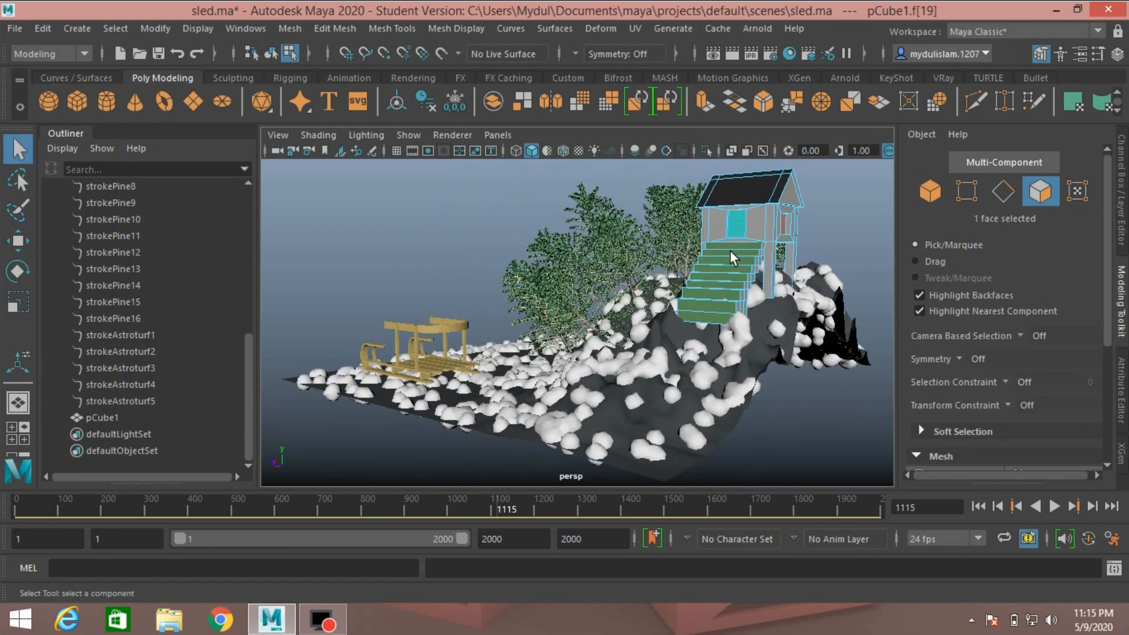
scroll(730, 250, up, 3)
alt+middle_drag(667, 335, 540, 448)
alt+drag(573, 356, 581, 355)
click(746, 286)
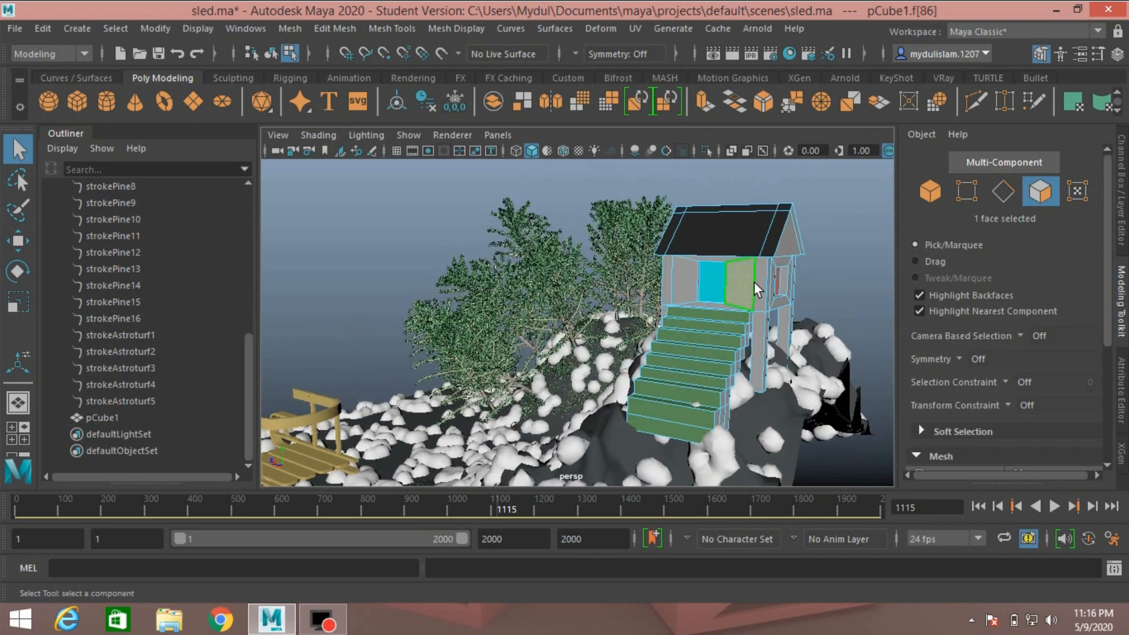
shift+click(757, 287)
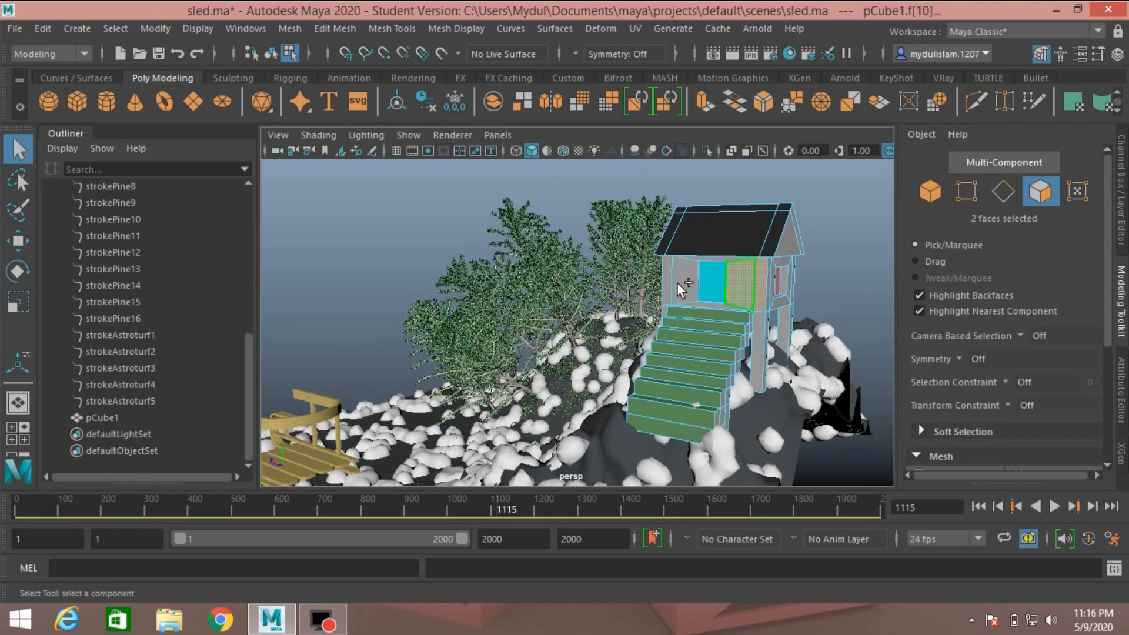
shift+click(679, 282)
shift+click(708, 262)
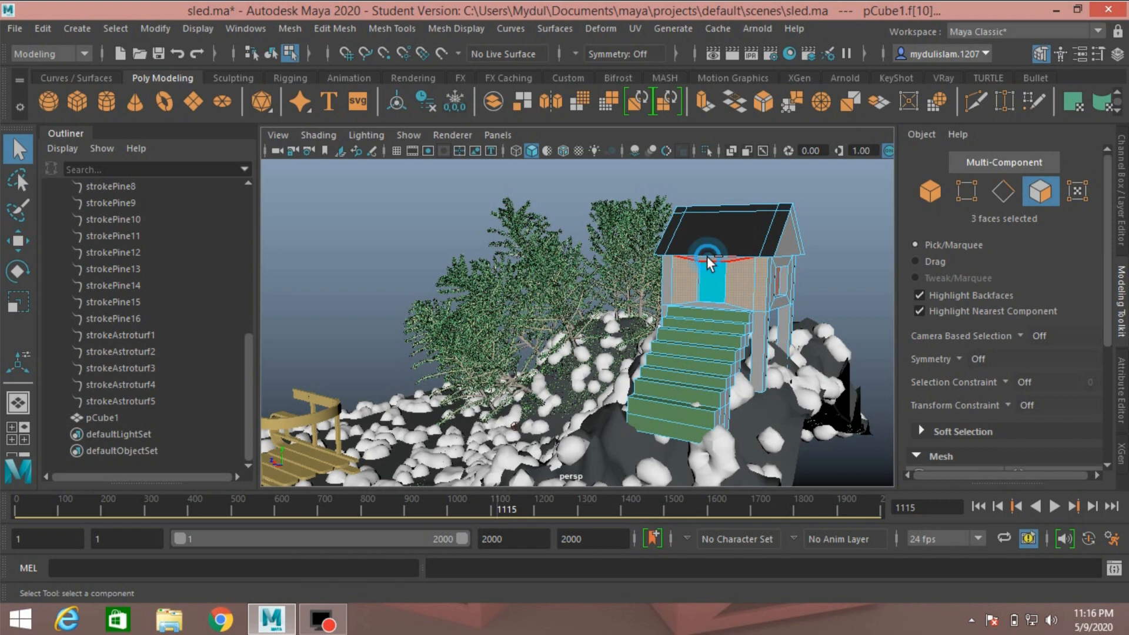
shift+click(715, 310)
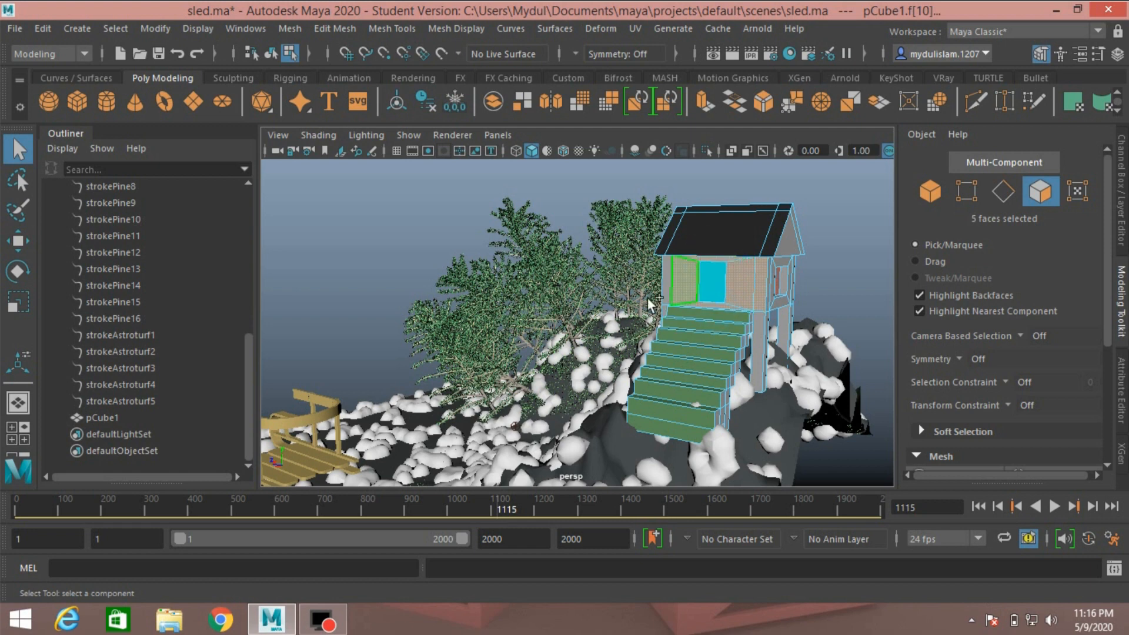
shift+click(665, 291)
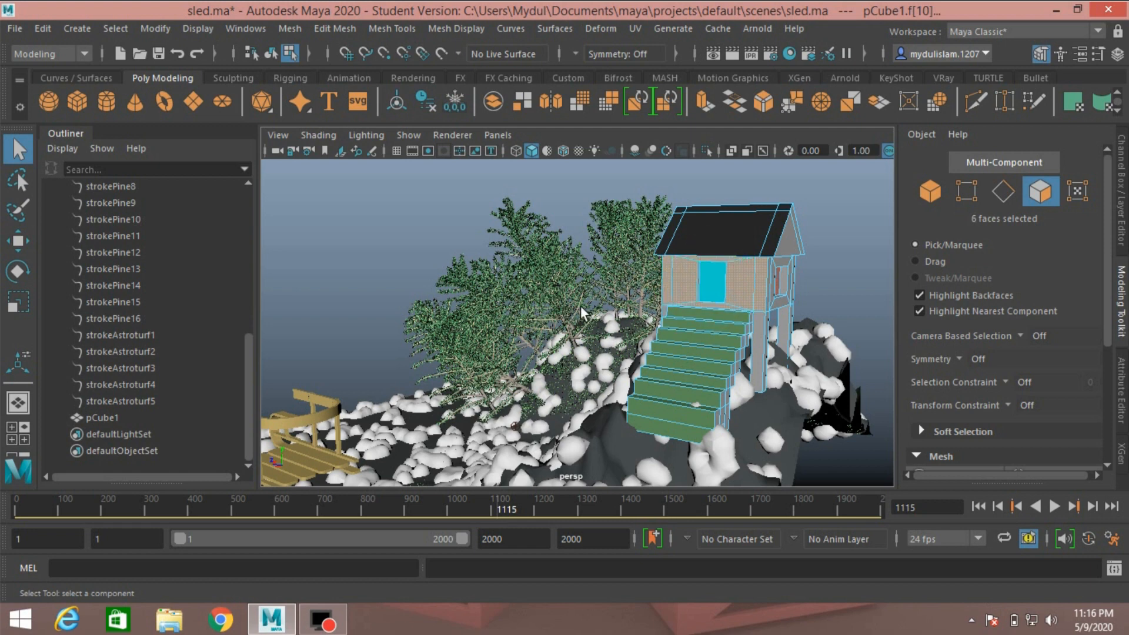
Add the gable, roof-edge and wall faces around the window on the house side facing the trees to the selection.
alt+drag(581, 311, 742, 294)
alt+middle_drag(551, 463, 539, 453)
alt+drag(540, 404, 574, 386)
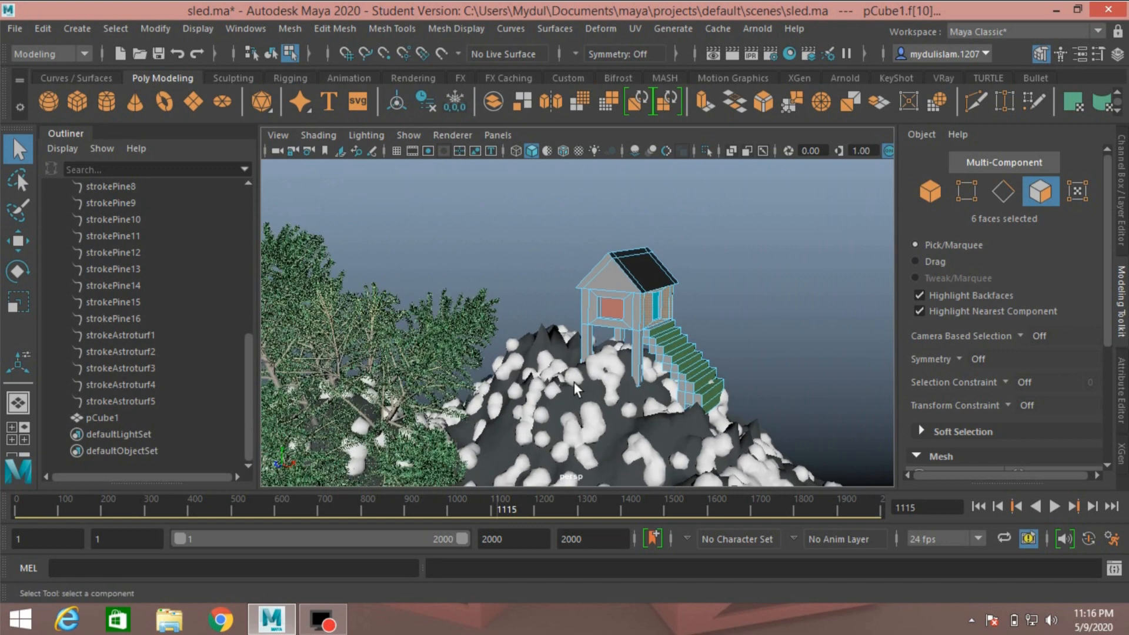
shift+click(636, 321)
shift+click(628, 314)
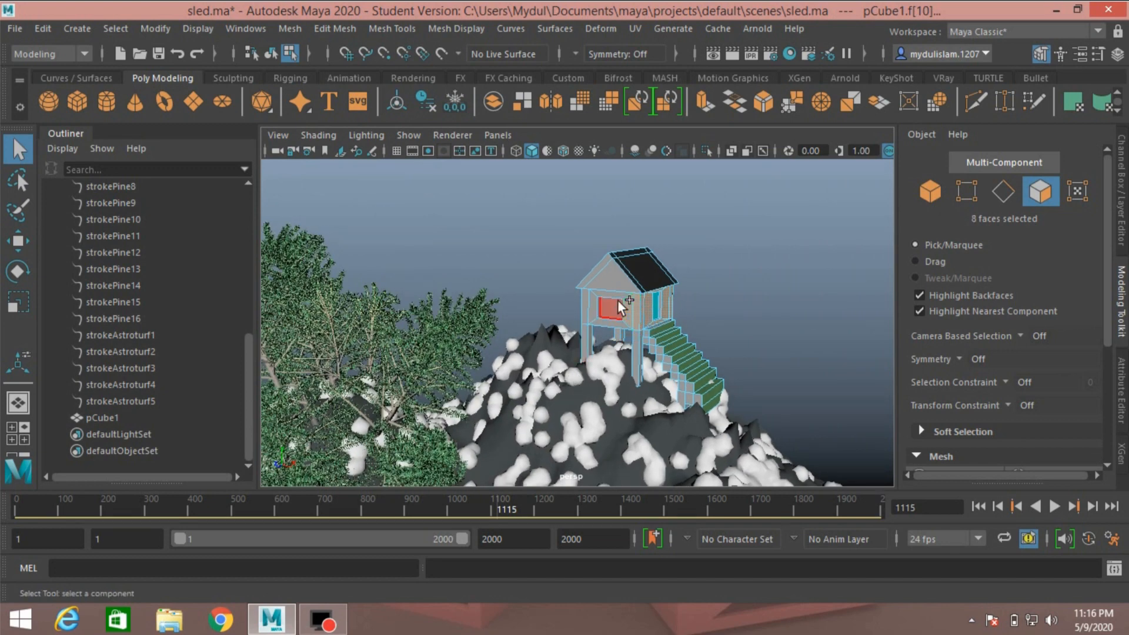
shift+click(601, 276)
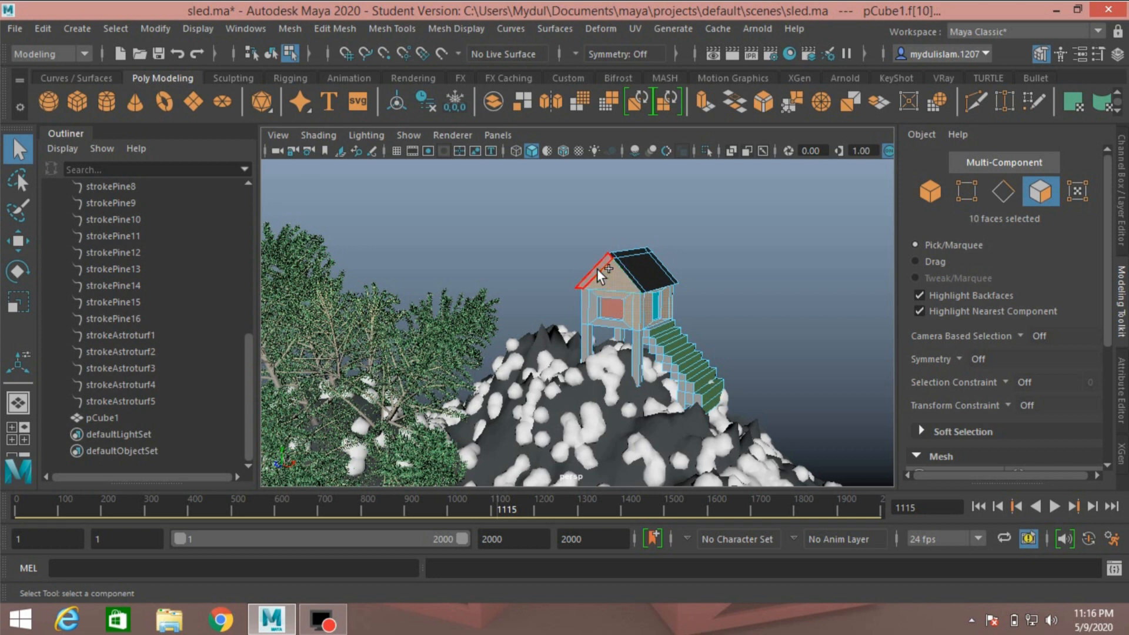
shift+click(599, 275)
shift+click(592, 312)
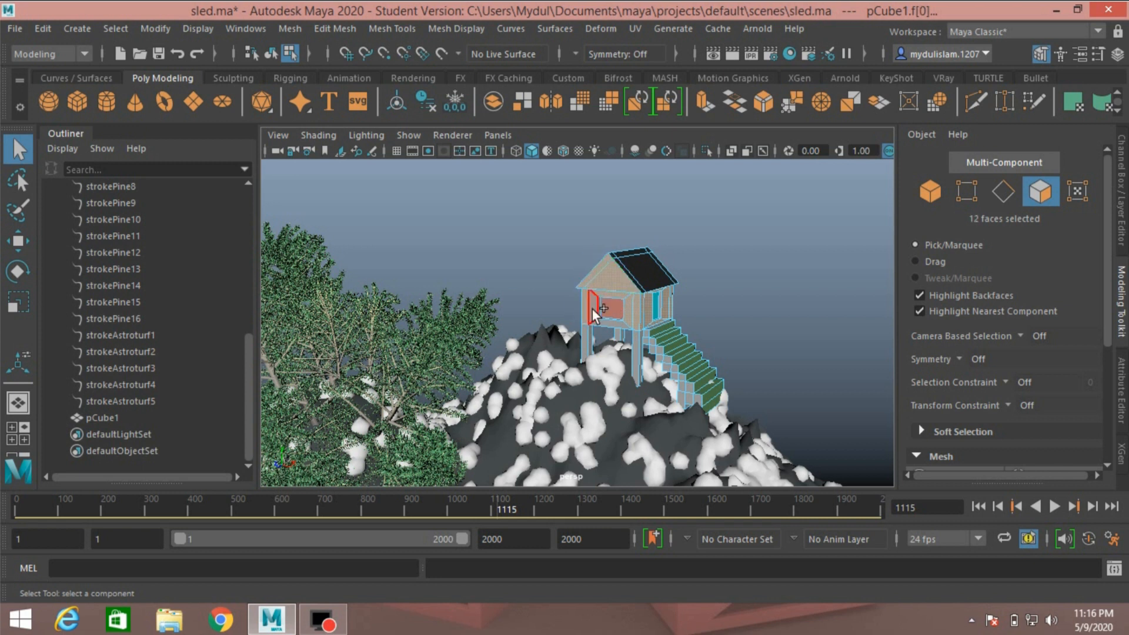
shift+click(592, 313)
Add the back wall faces around the window and the exposed strips beneath that wall to the face selection.
alt+drag(553, 330, 839, 317)
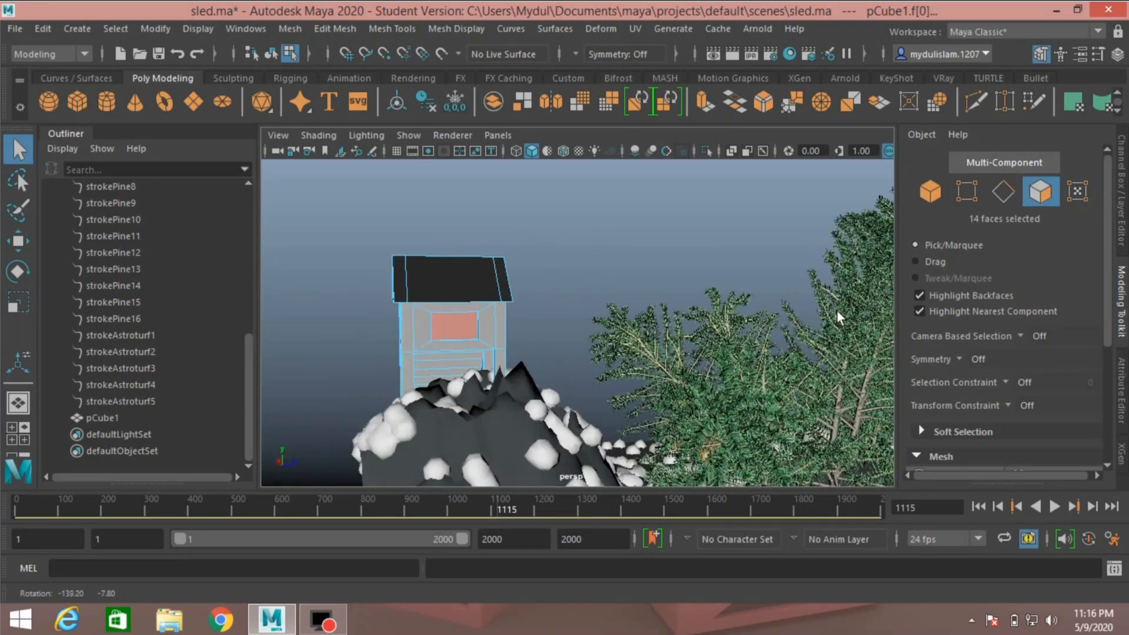
shift+click(499, 341)
shift+click(489, 339)
shift+click(478, 347)
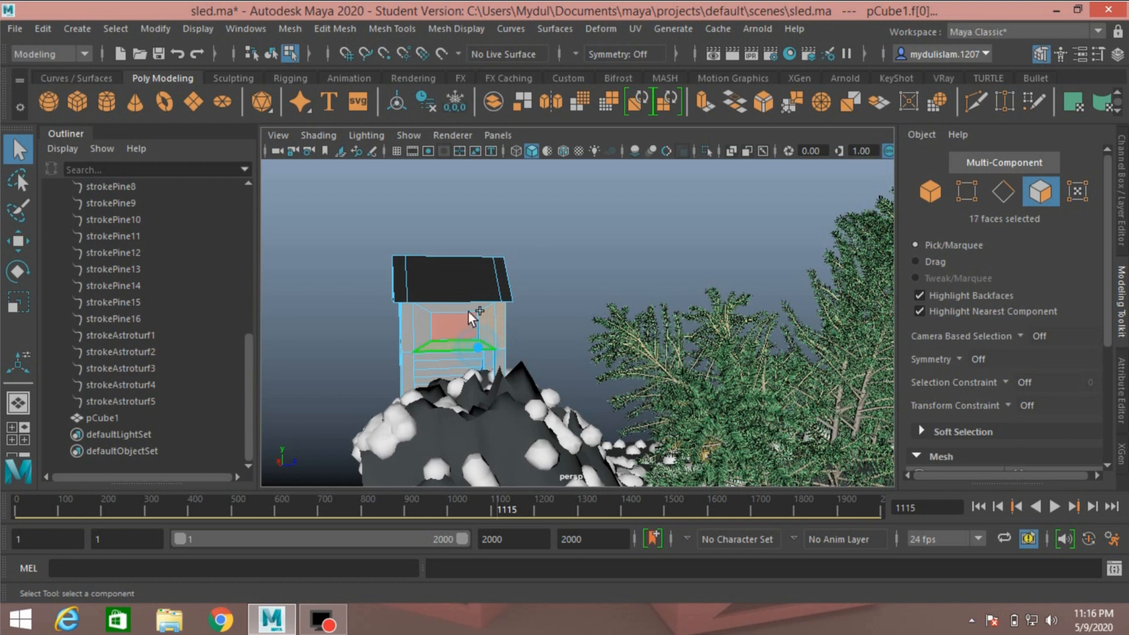
shift+click(471, 305)
shift+click(424, 325)
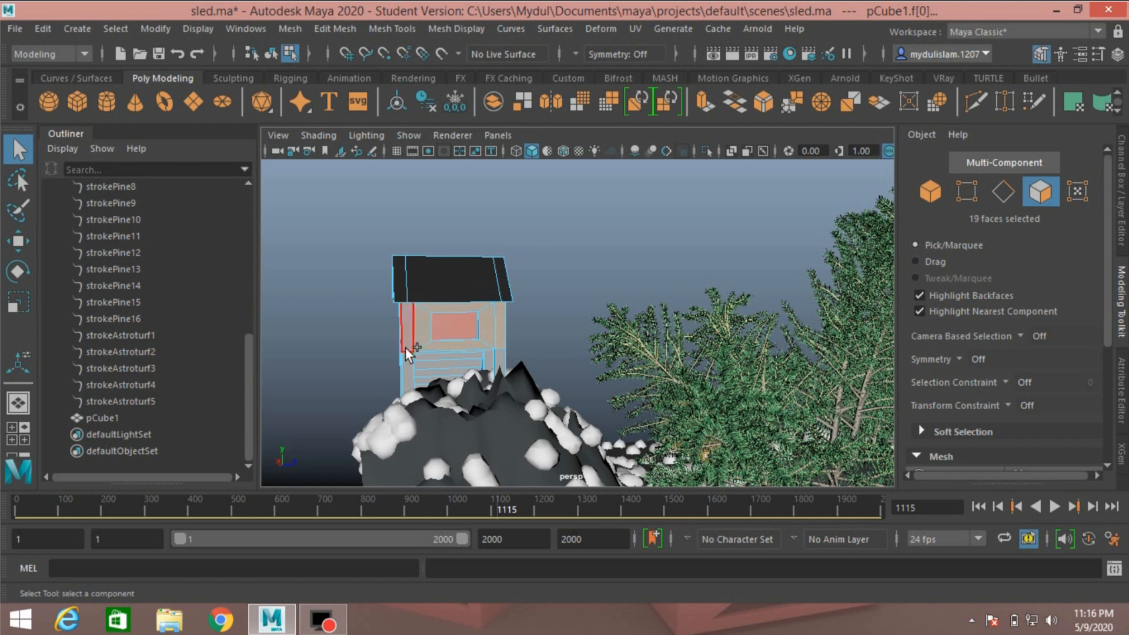
shift+click(405, 350)
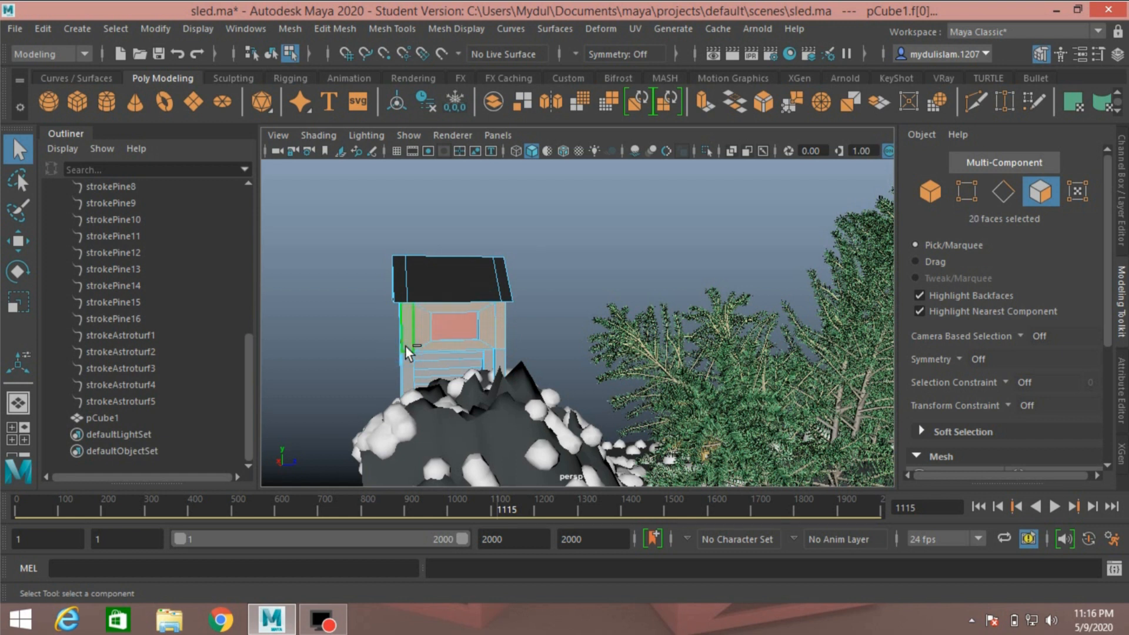
shift+click(456, 363)
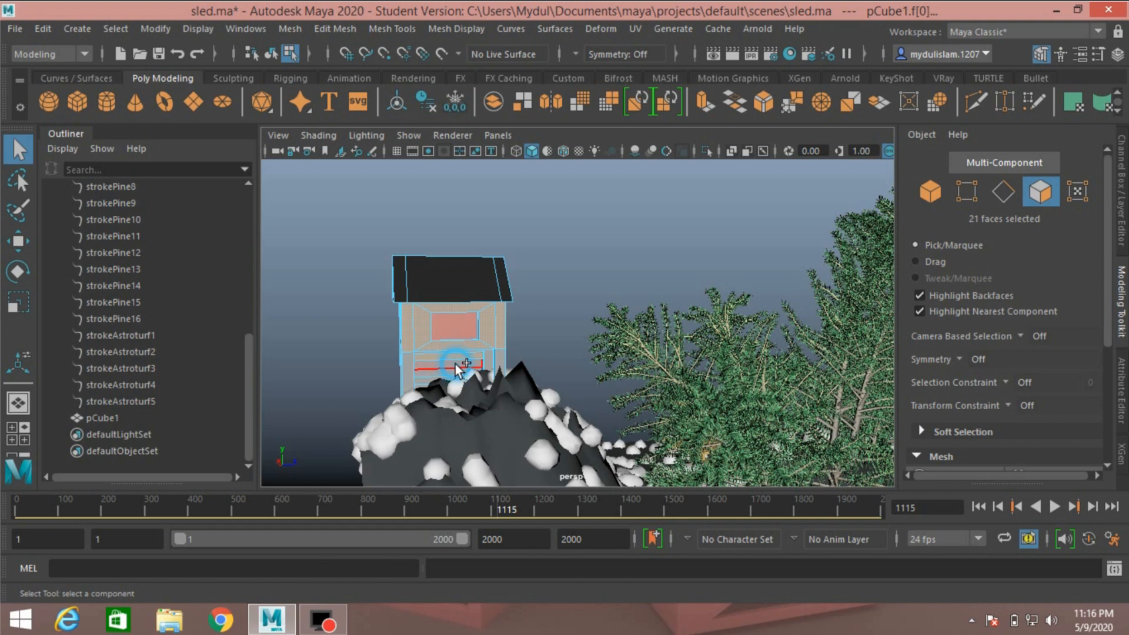
shift+click(457, 369)
shift+click(418, 379)
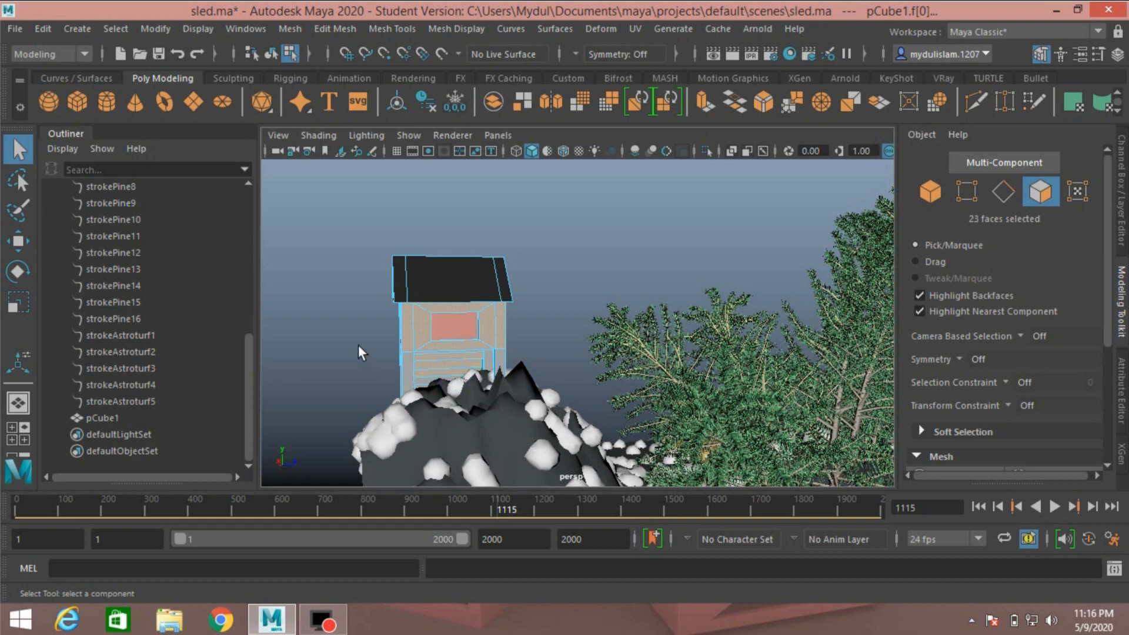
Add the opposite side's gable, roof-edge and wall faces around its window to the selection.
alt+drag(360, 351, 493, 341)
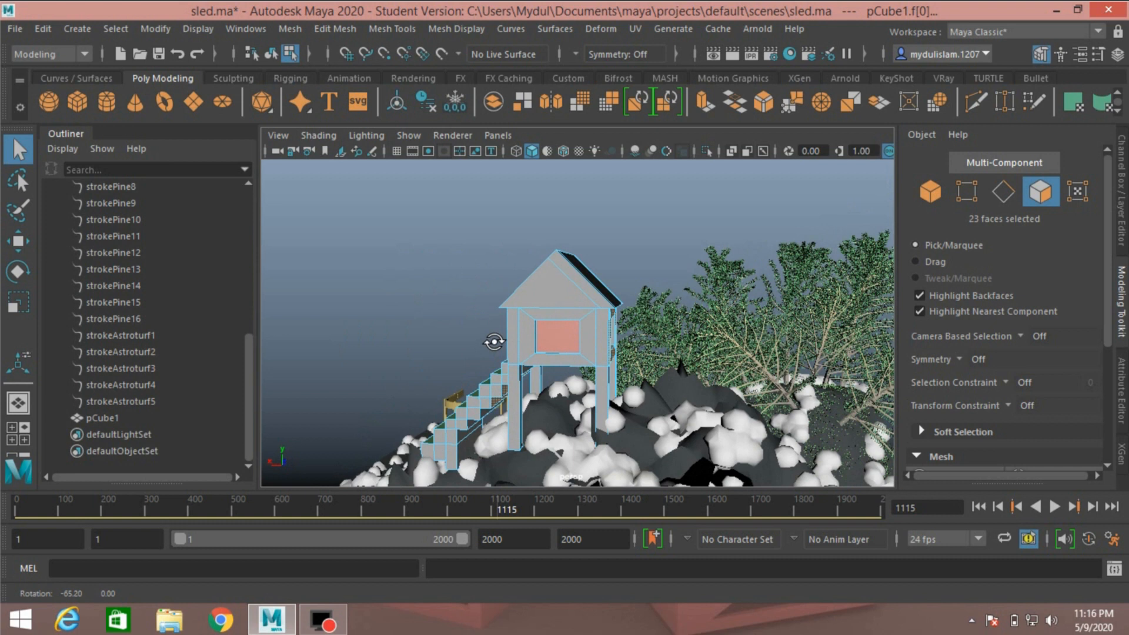
shift+click(546, 291)
shift+click(578, 289)
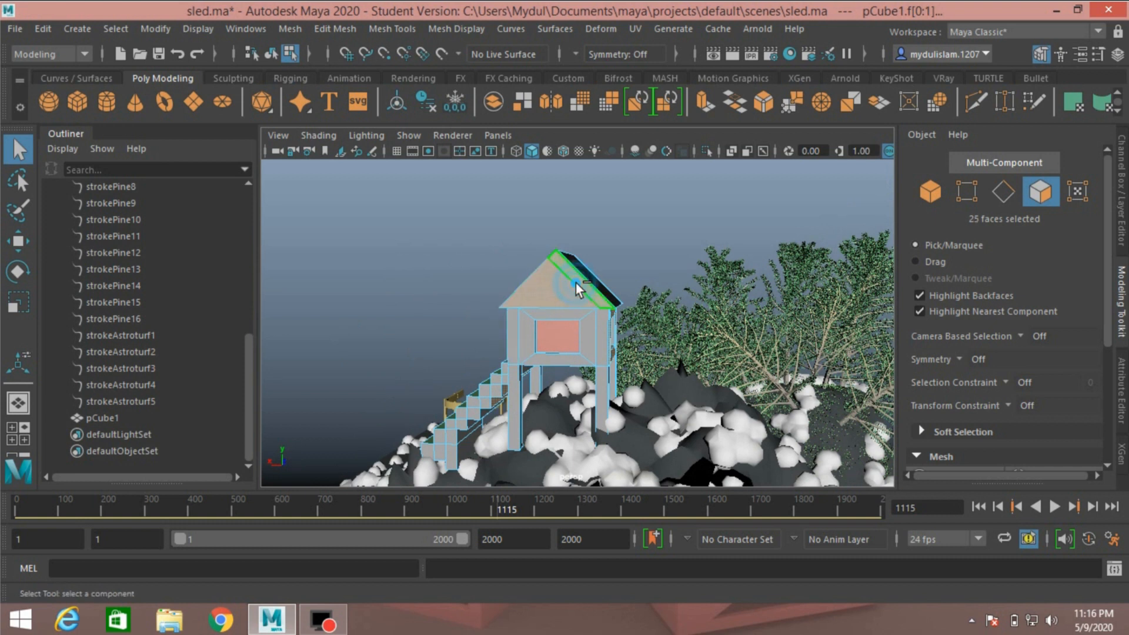
shift+click(599, 352)
shift+click(589, 349)
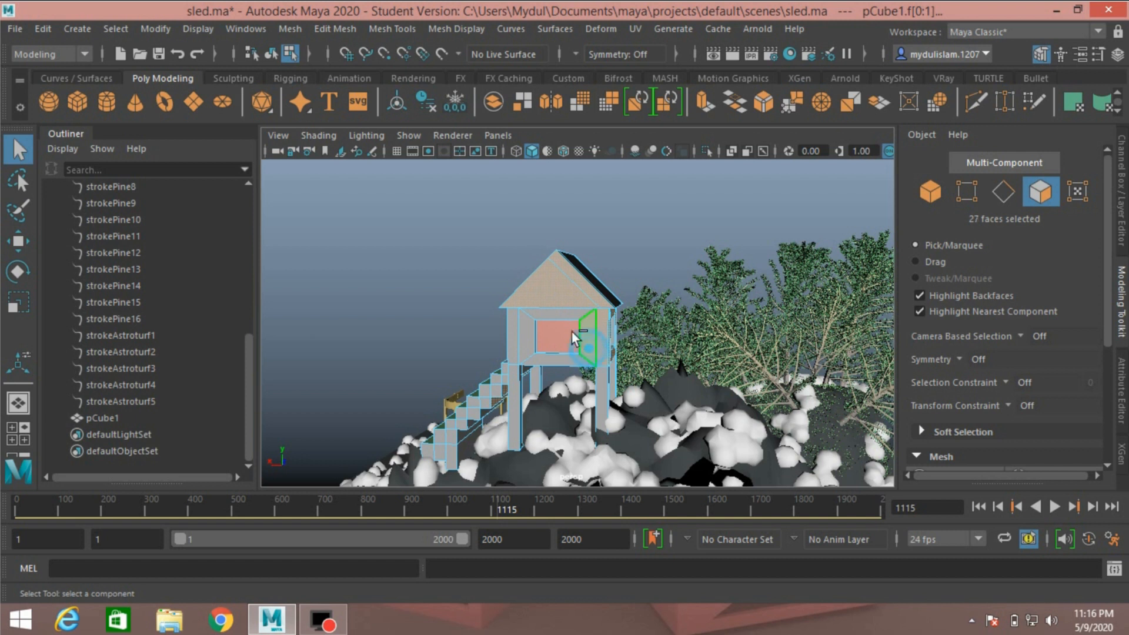
shift+click(561, 316)
shift+click(528, 330)
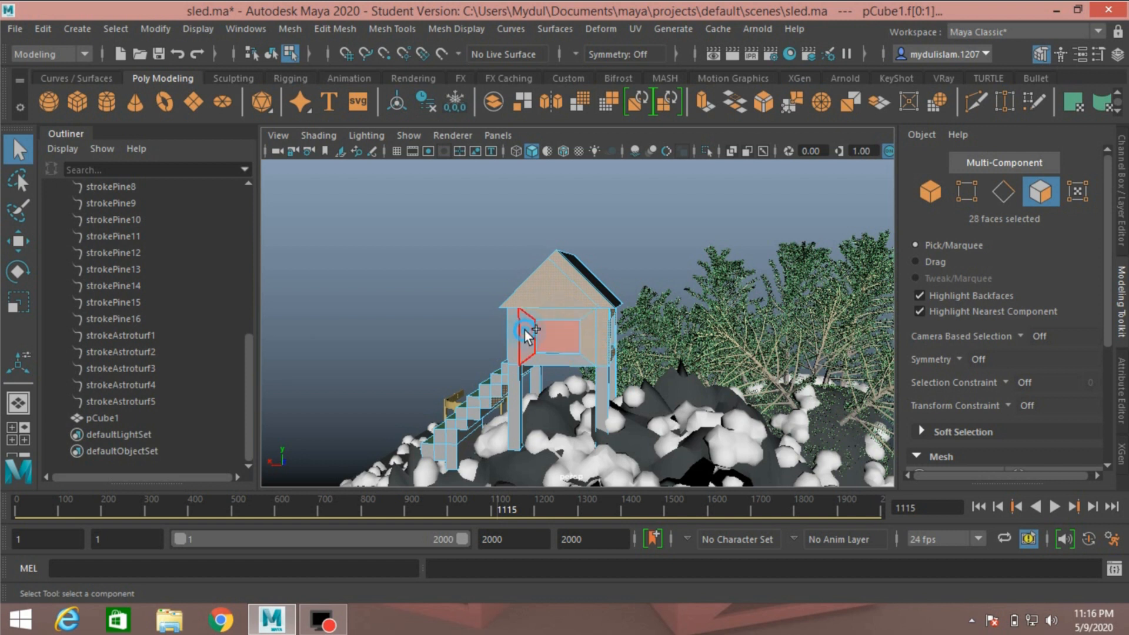
shift+click(515, 334)
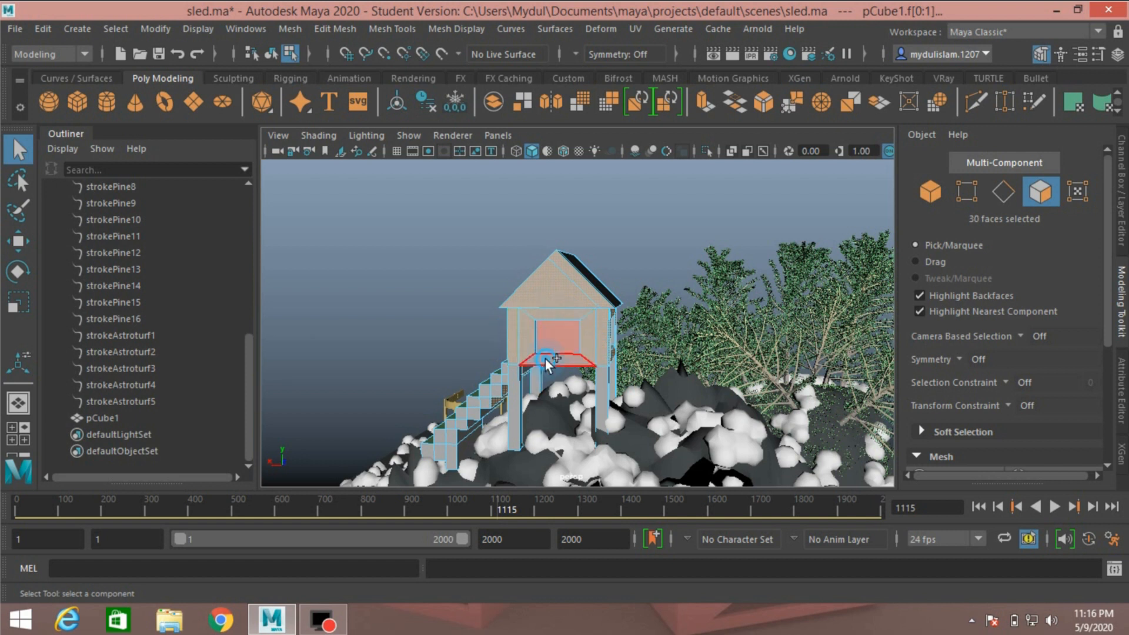
shift+click(541, 368)
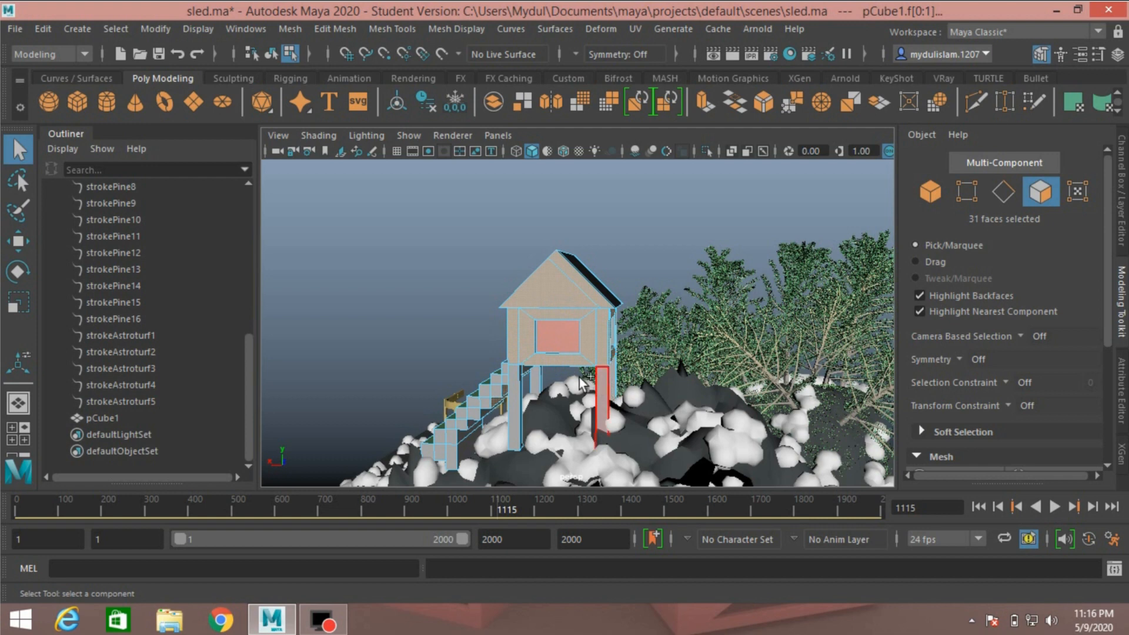
Assign a new Phong E material to the selected wall faces and set its color to white.
right_drag(590, 333, 601, 594)
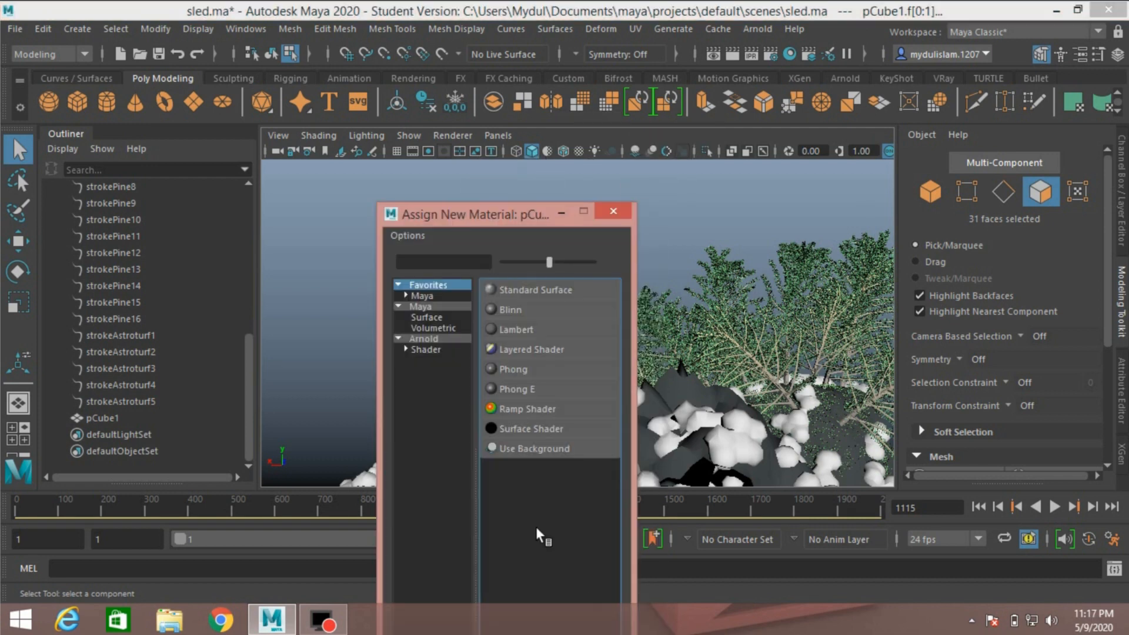
click(516, 388)
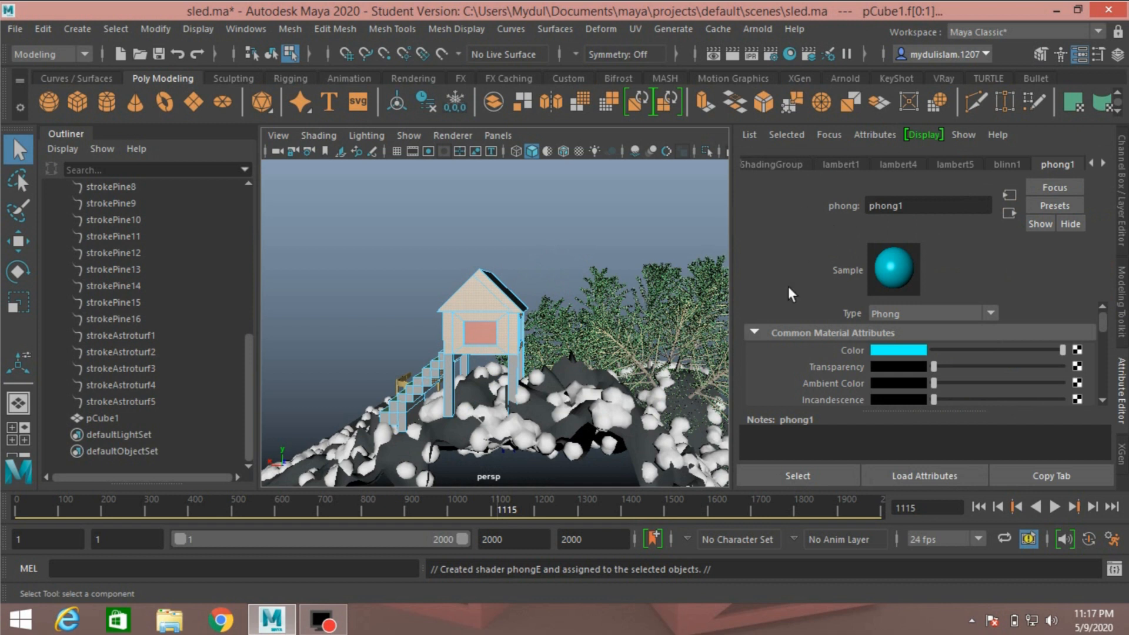
click(1103, 164)
click(1064, 164)
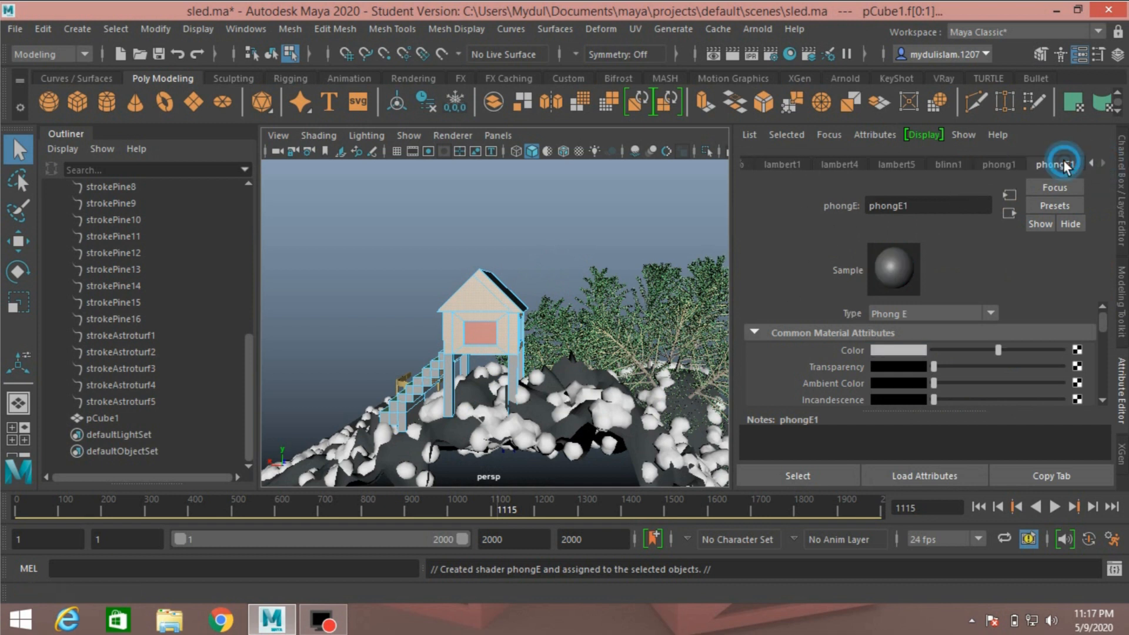
click(877, 351)
click(817, 317)
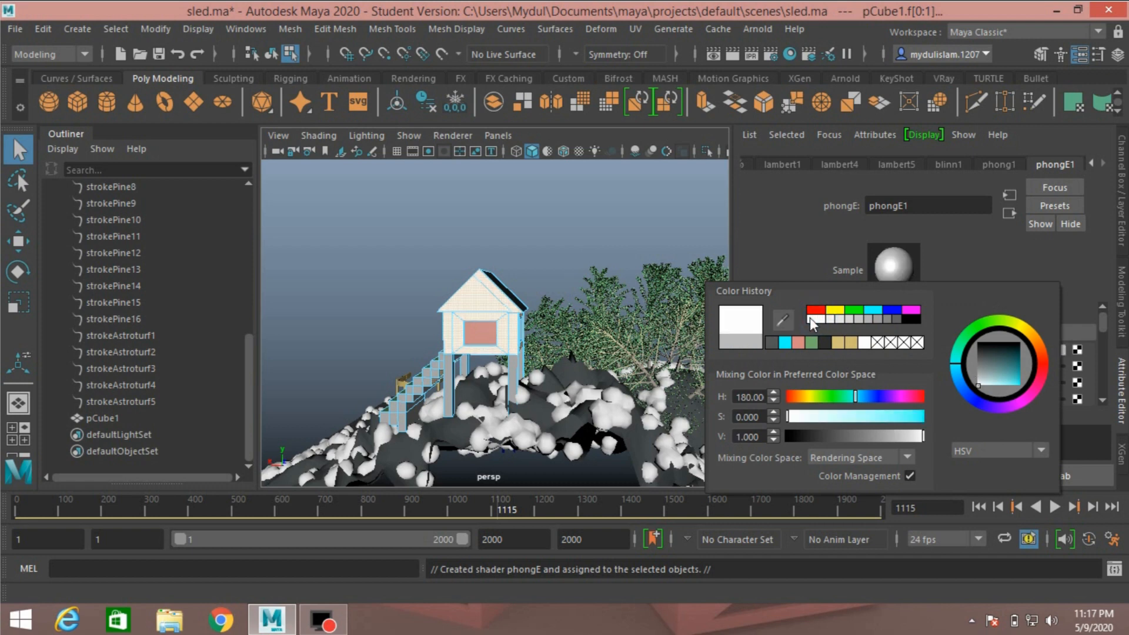
key(ctrl+a)
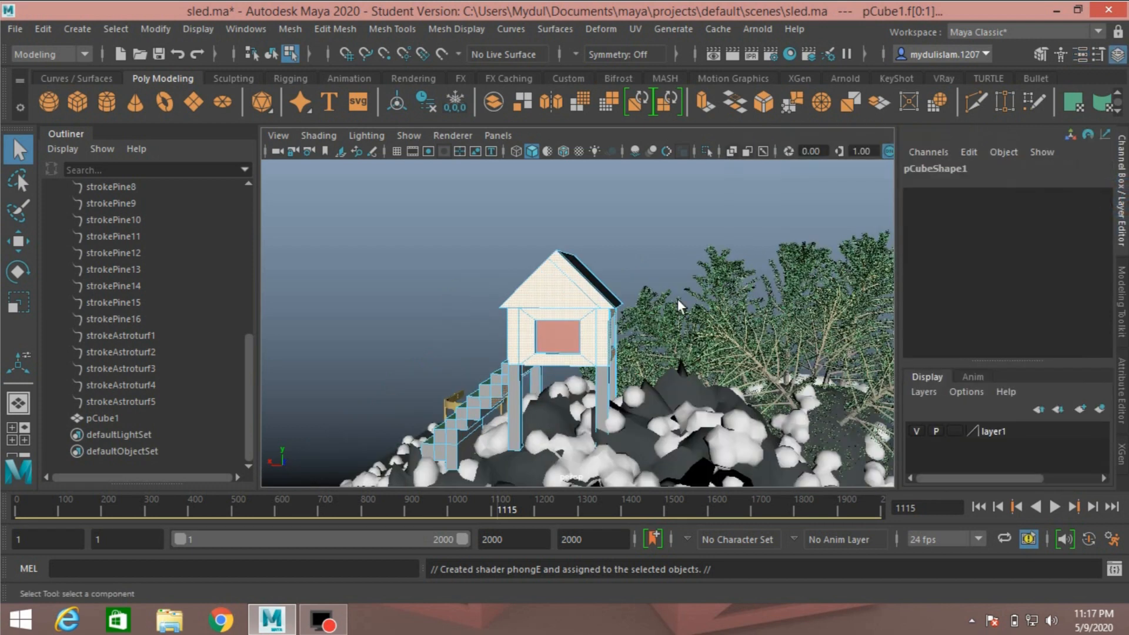
click(672, 257)
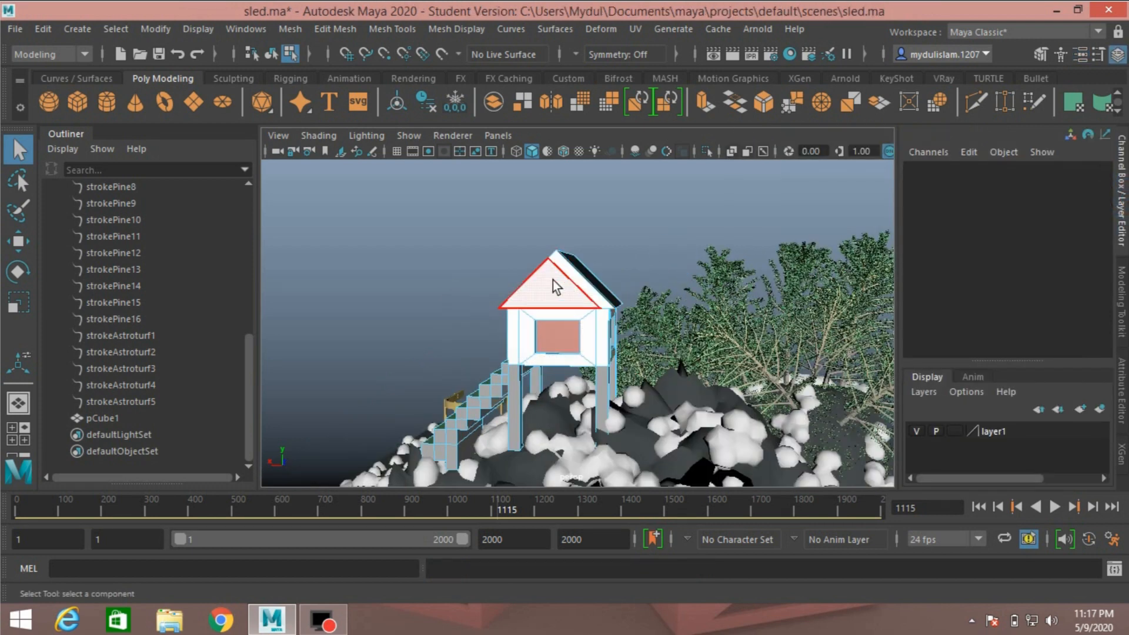
Return the house to object selection and frame the whole scene with the sled and trees.
alt+drag(644, 284, 740, 286)
click(739, 286)
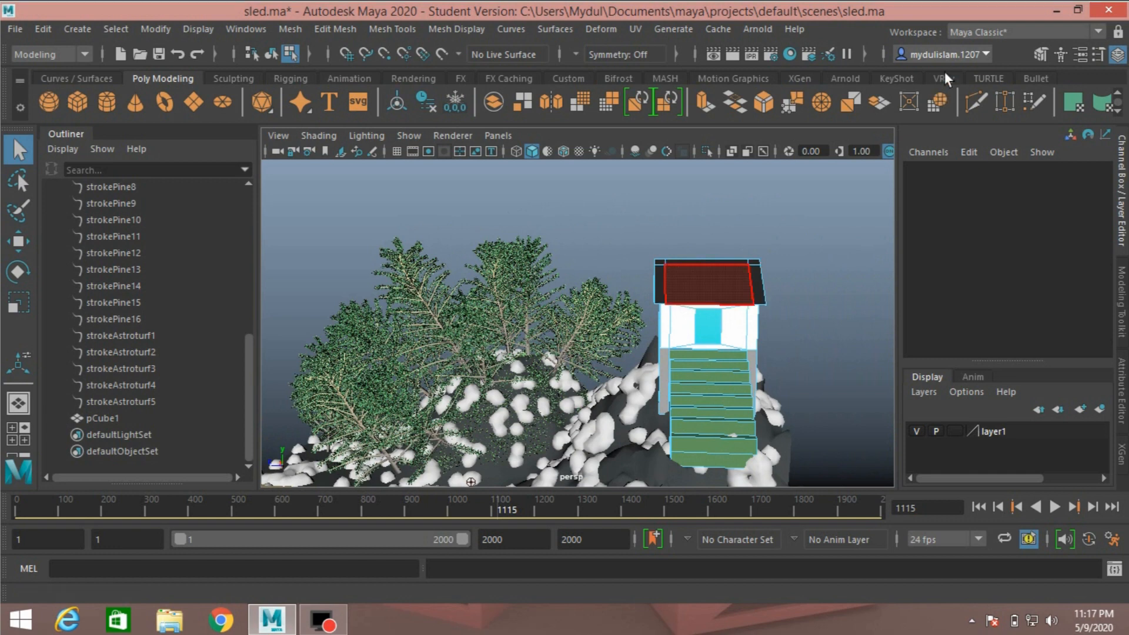
click(1041, 54)
click(930, 191)
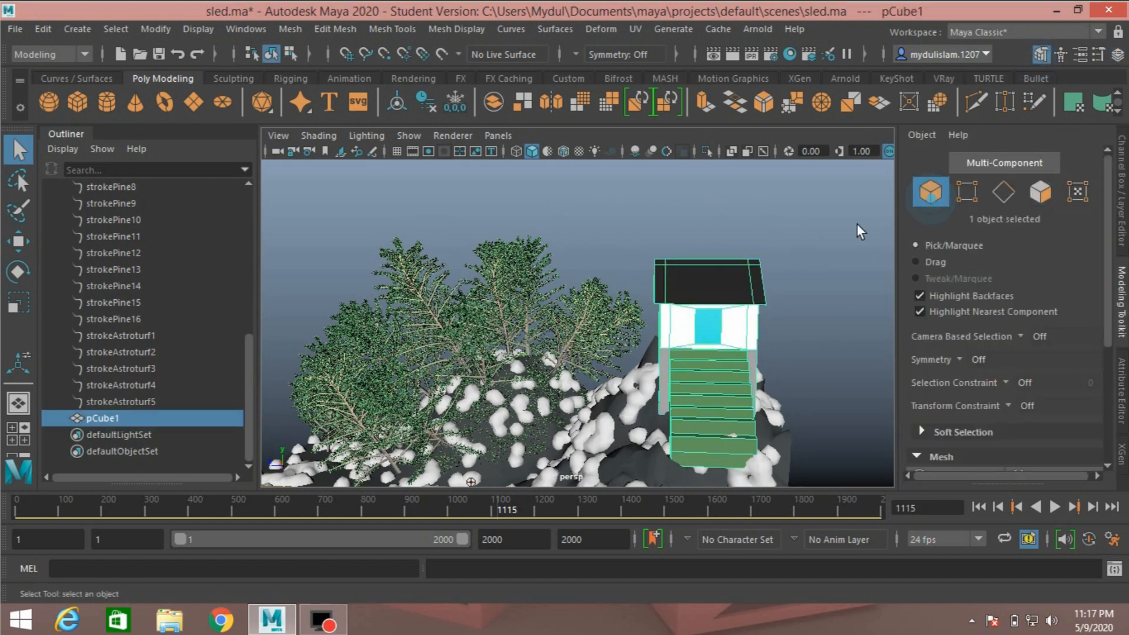
mouse_move(742, 272)
alt+mouse_down()
mouse_move(722, 282)
mouse_move(756, 275)
alt+mouse_up()
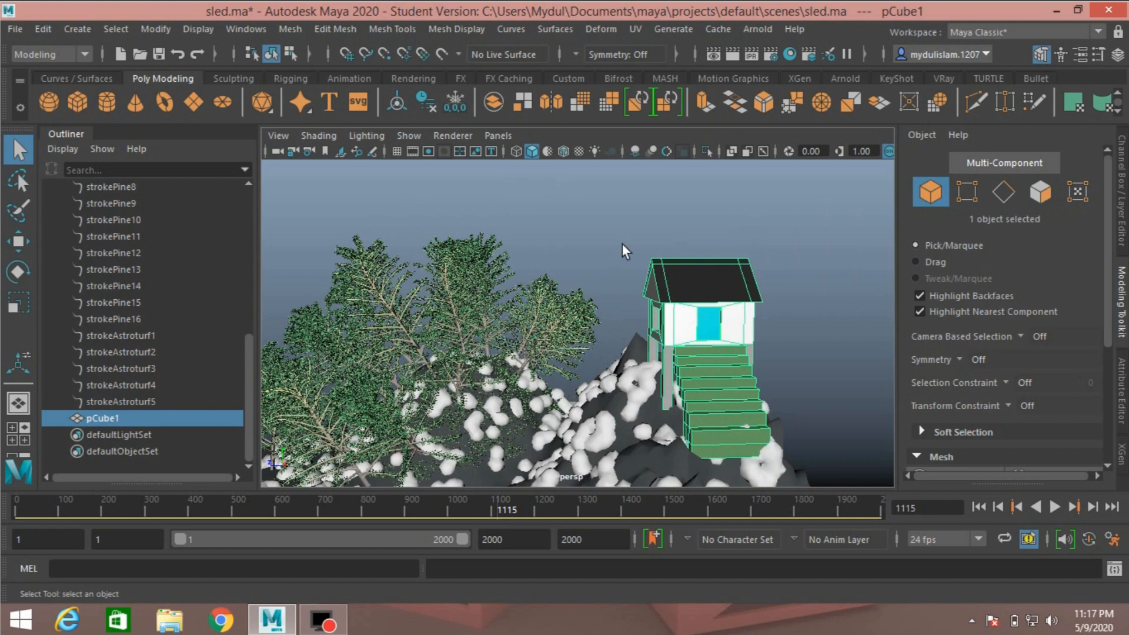
alt+middle_drag(544, 401, 578, 279)
scroll(579, 283, down, 3)
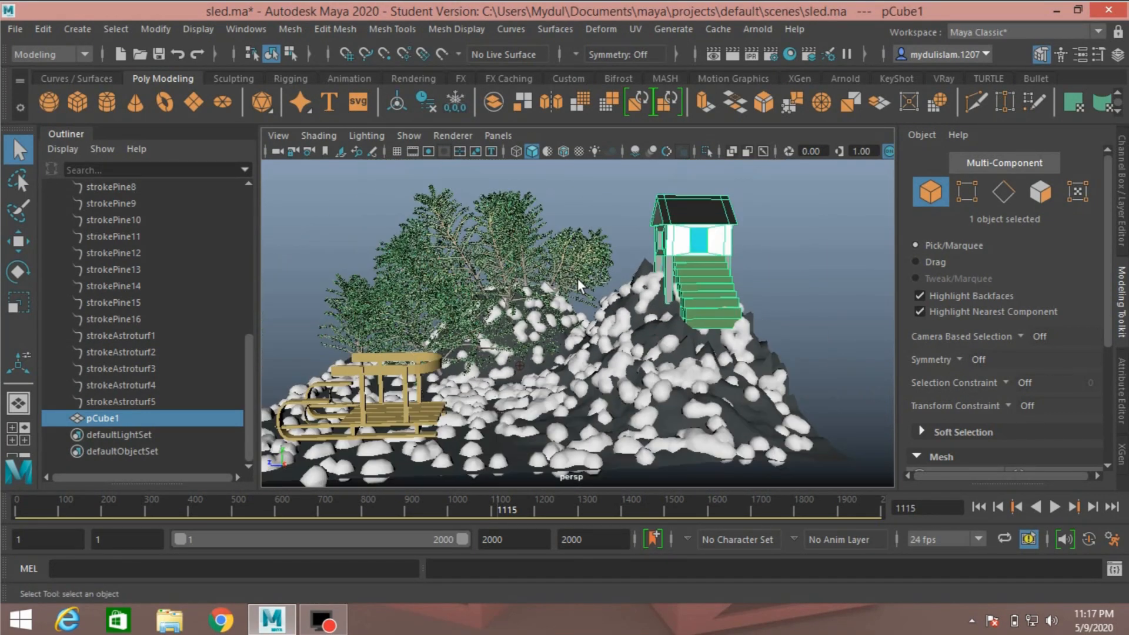
Try to make the ground's parent group pPlane1 paintable for Paint Effects.
scroll(585, 286, up, 2)
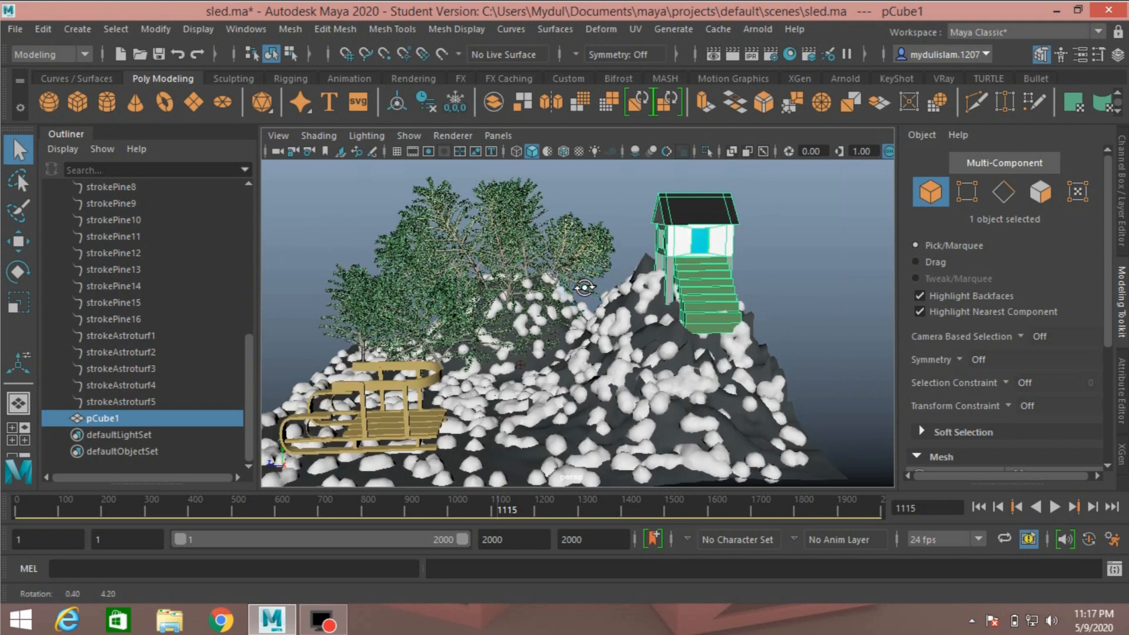
click(661, 479)
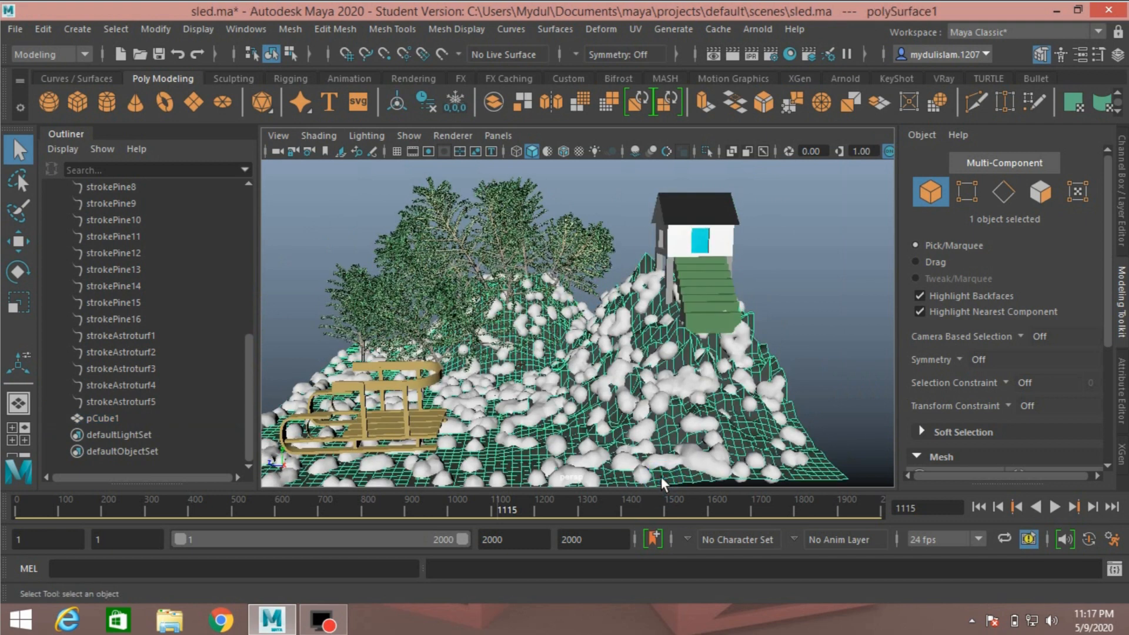
scroll(190, 362, up, 5)
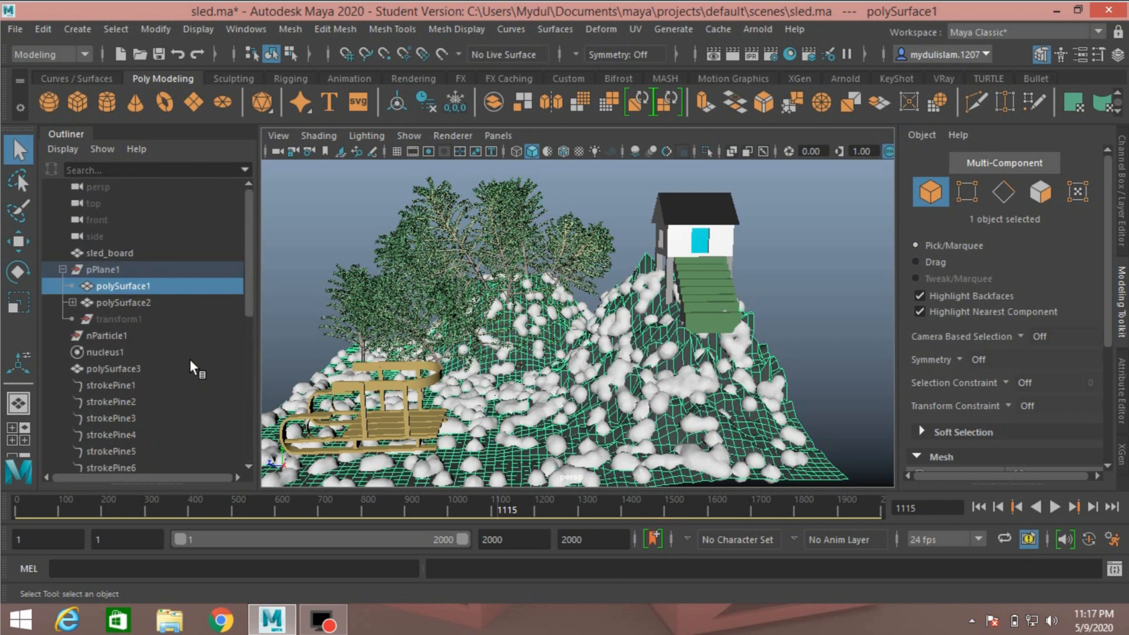
click(134, 270)
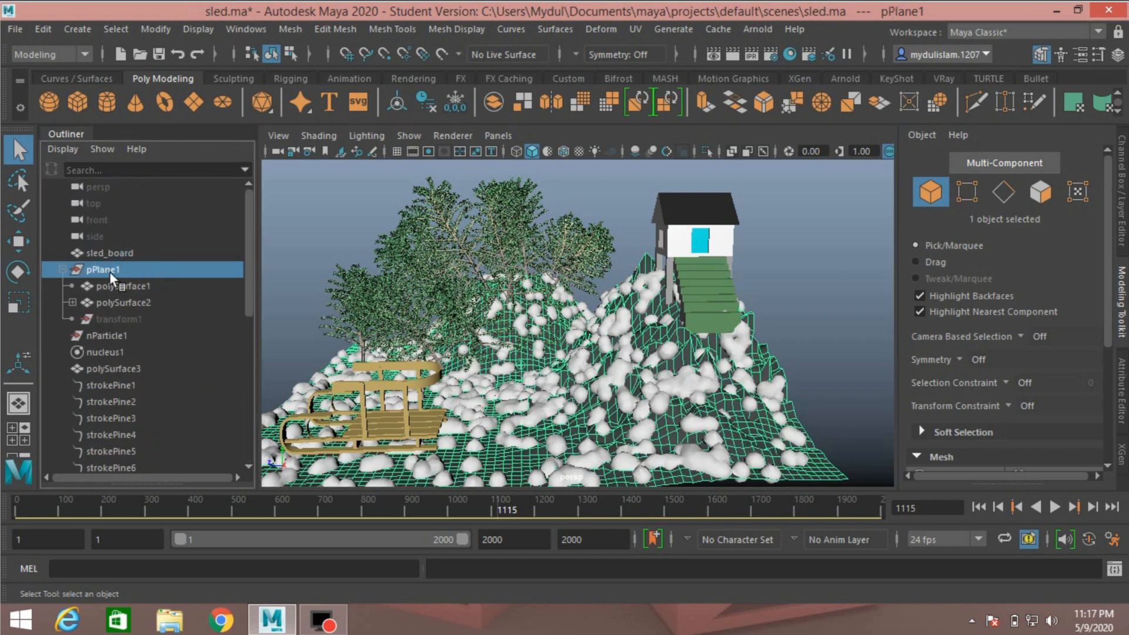
click(658, 33)
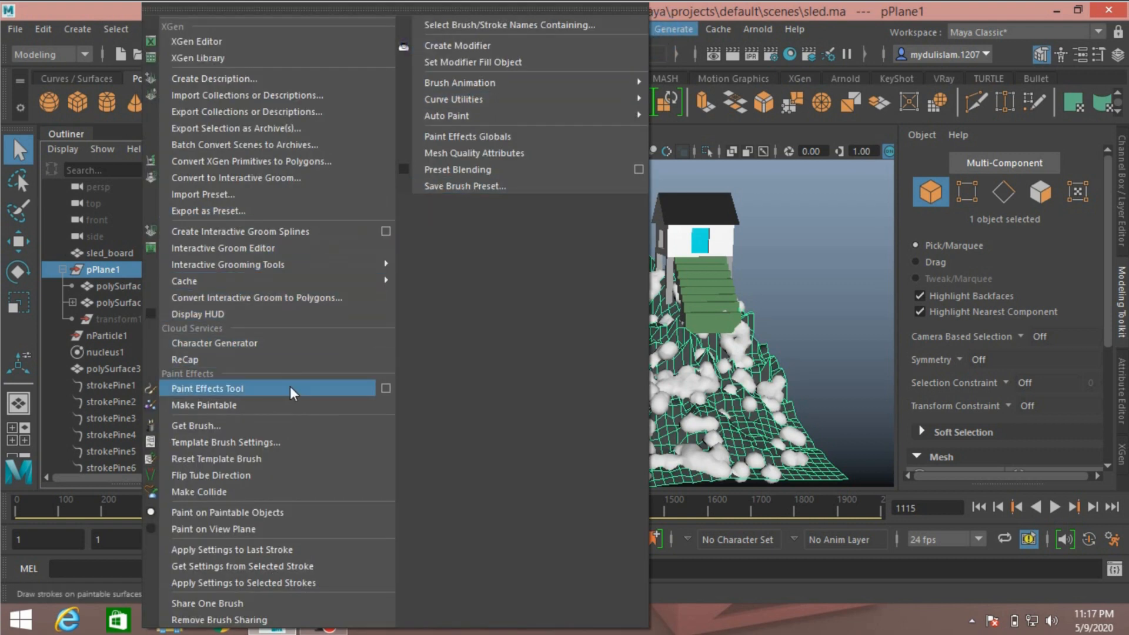
click(283, 405)
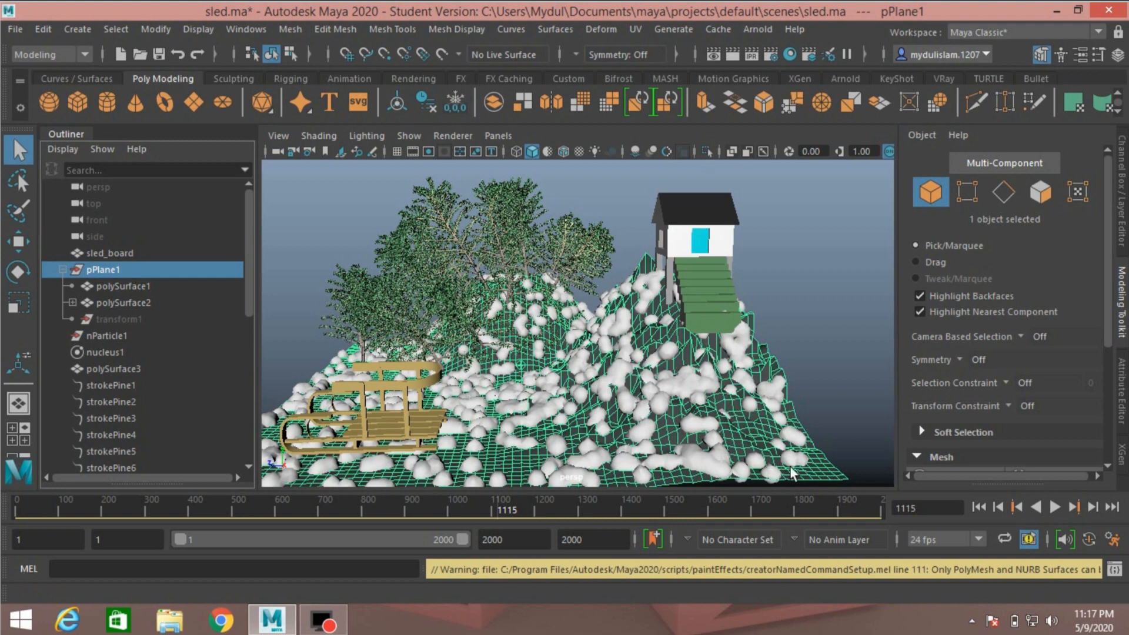
Select the mountain ground mesh polySurface1 and make it paintable for Paint Effects.
click(819, 475)
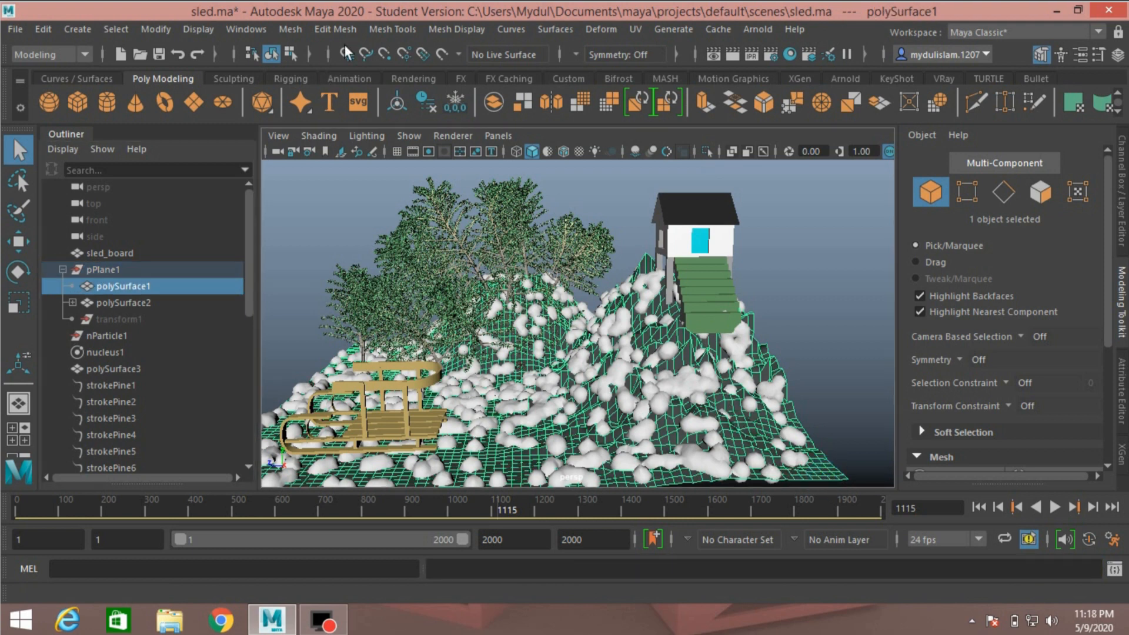
click(668, 30)
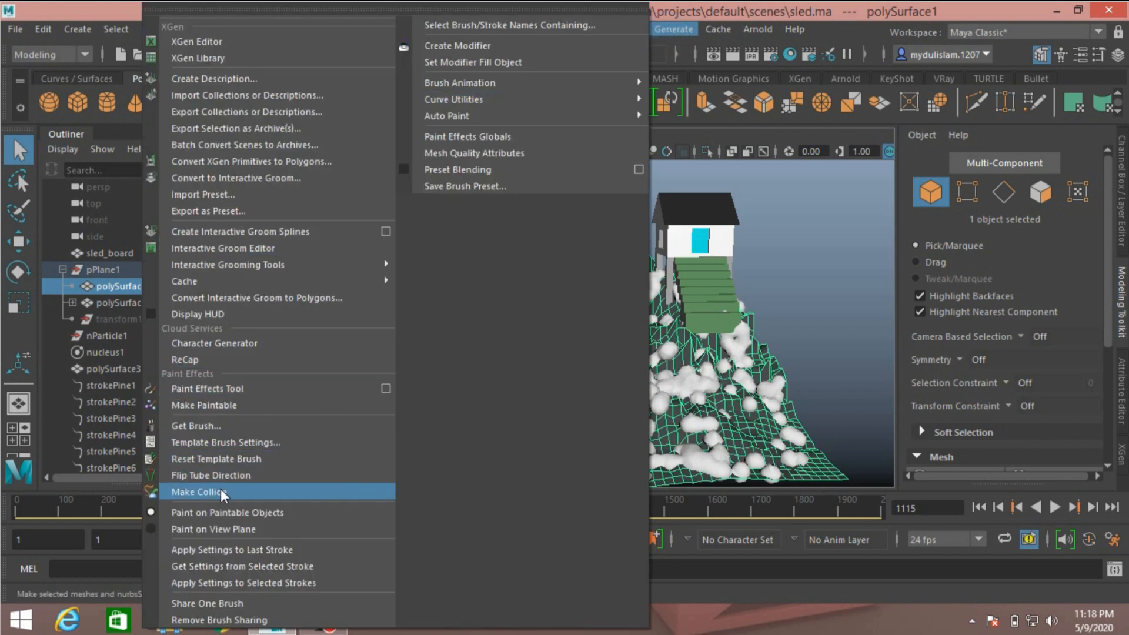
click(213, 407)
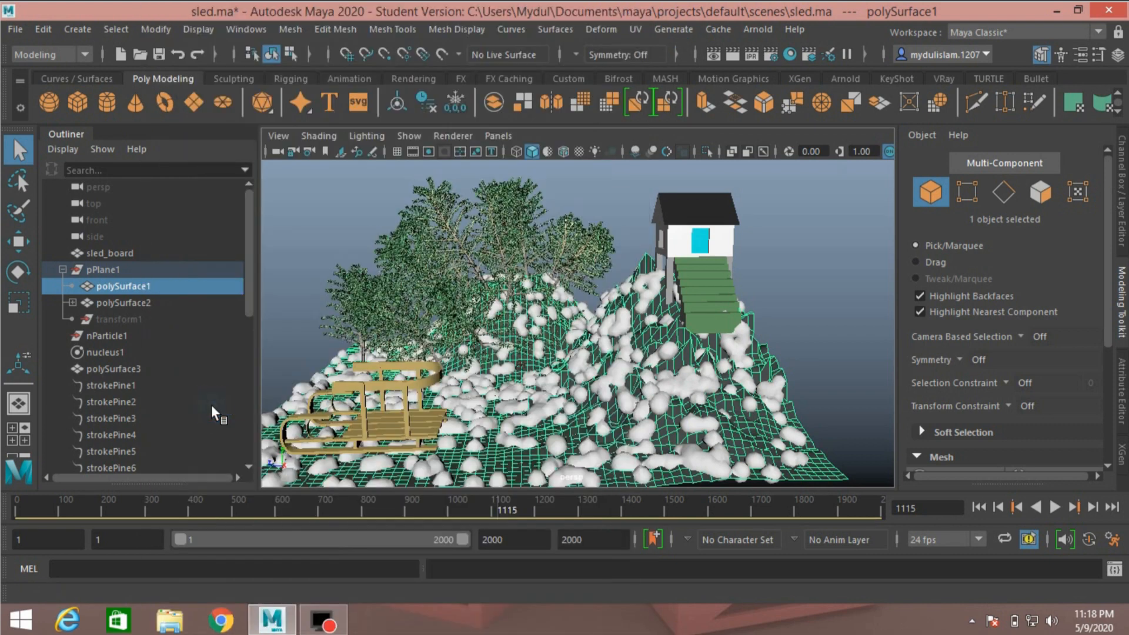
Load the roseRed.mel brush from the FlersMesh Paint Effects examples and put the Content Browser away.
click(666, 25)
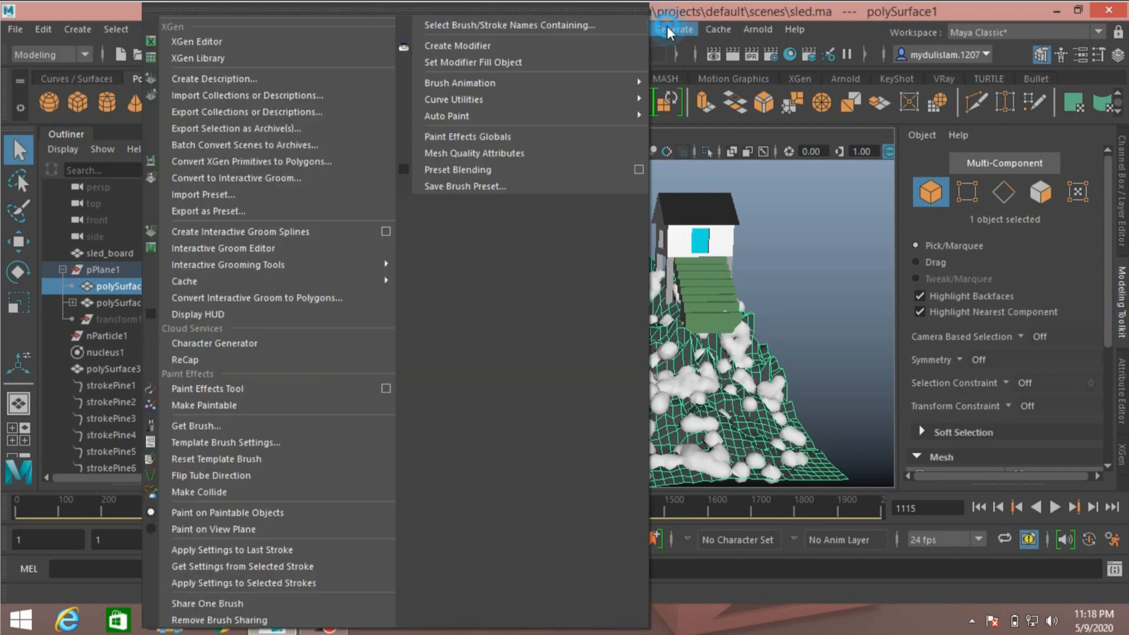
click(228, 429)
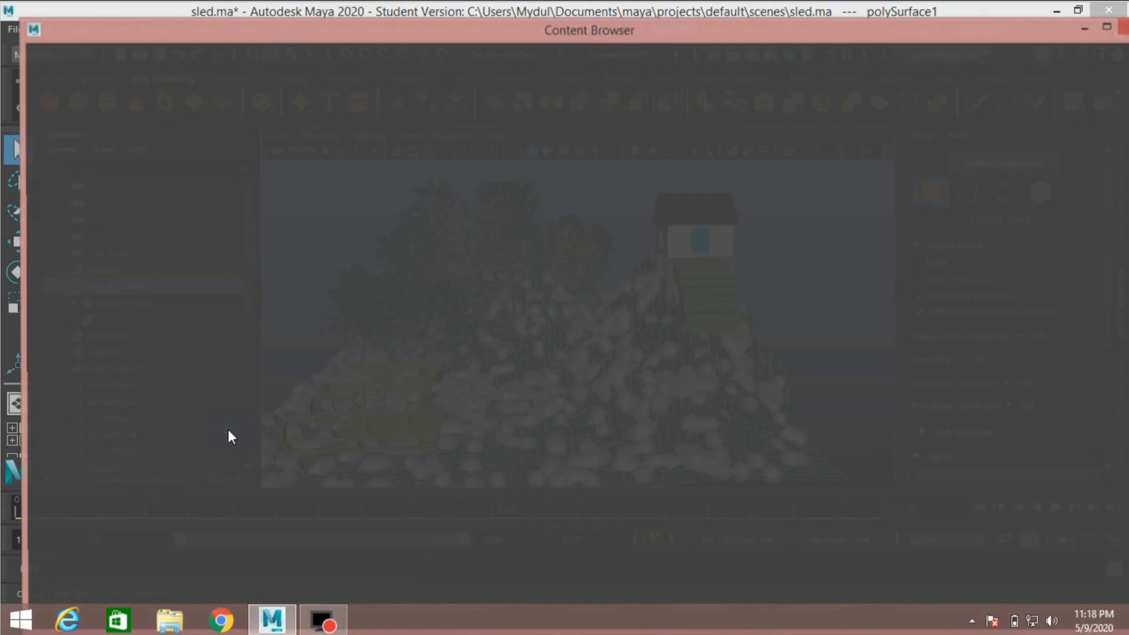
scroll(153, 406, down, 2)
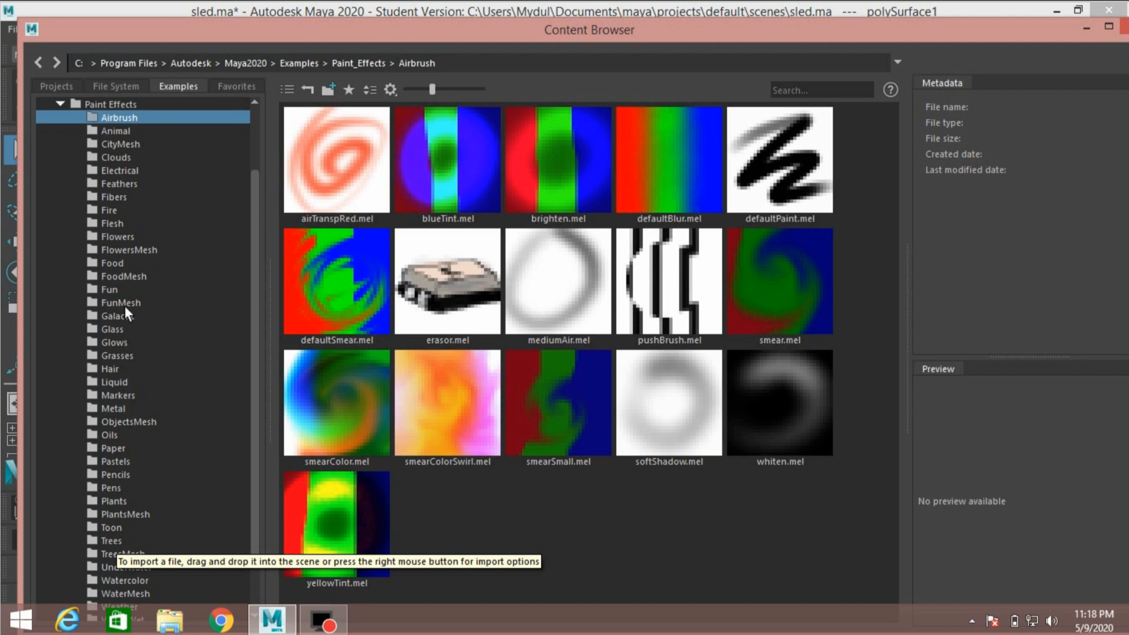
click(125, 250)
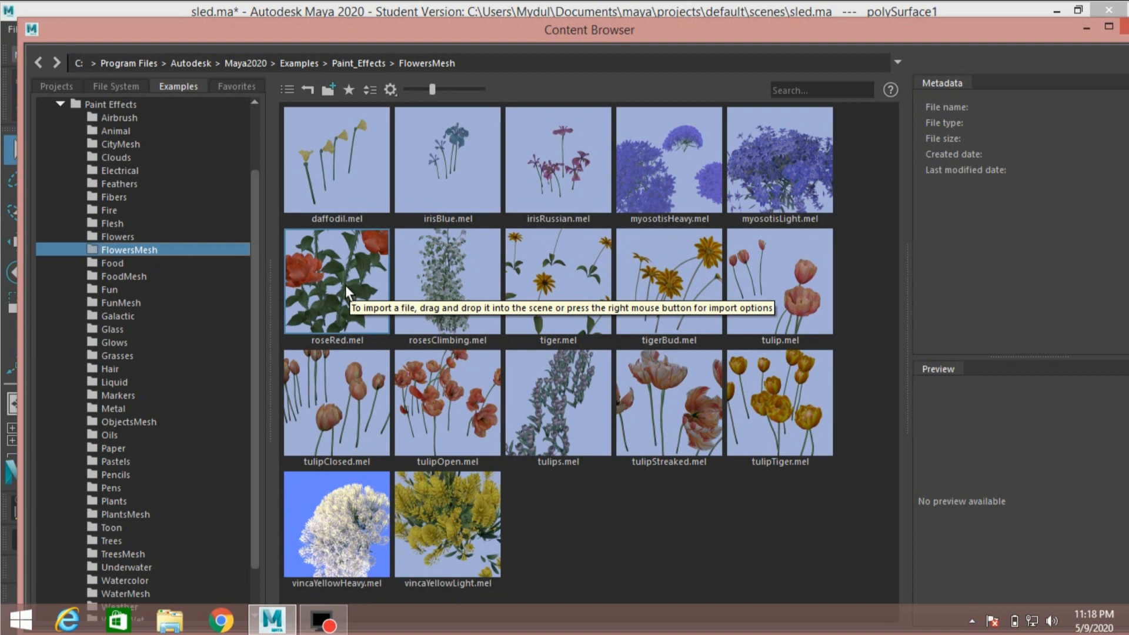
click(344, 285)
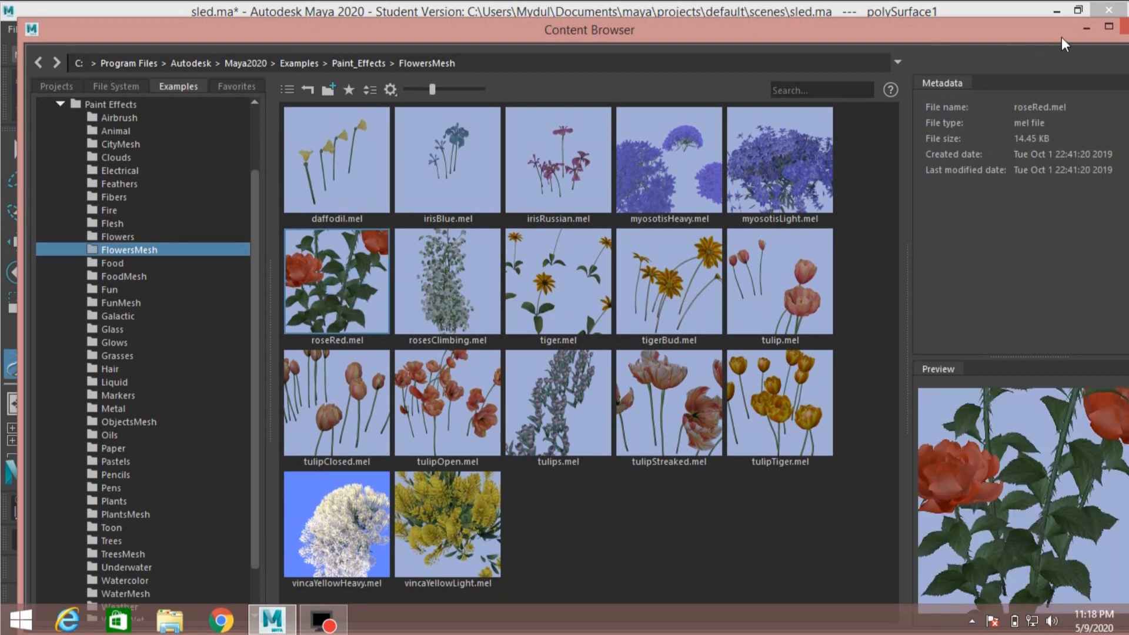
click(1086, 27)
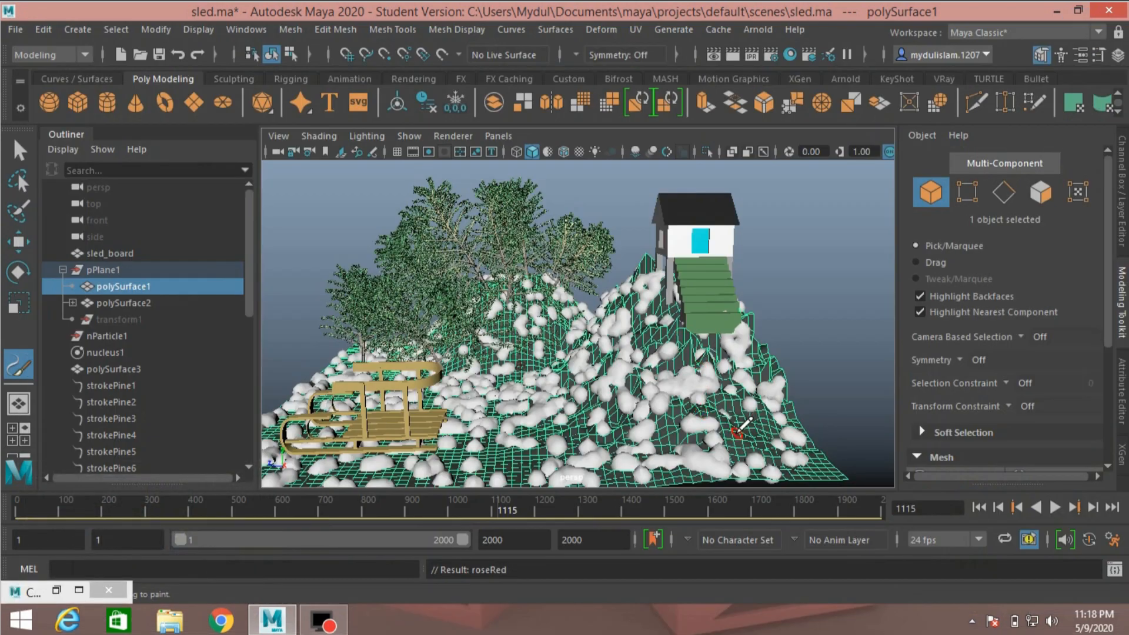
Try a short rose stroke on the slope below the stairs, look at it from another angle and undo it.
drag(738, 431, 754, 418)
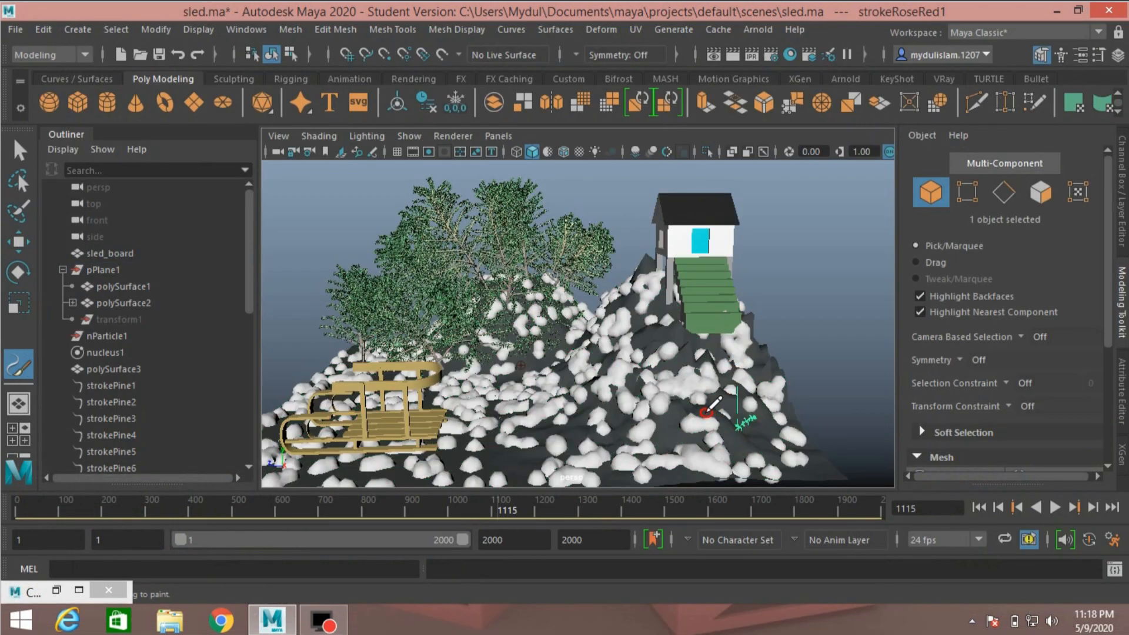
alt+drag(713, 404, 693, 399)
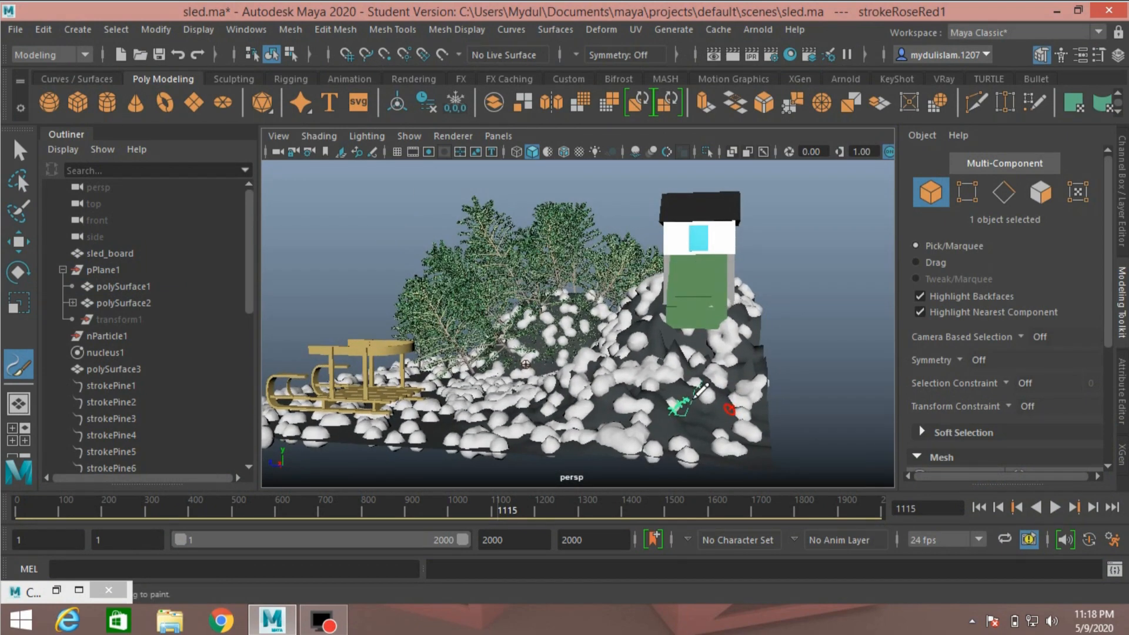
key(ctrl+z)
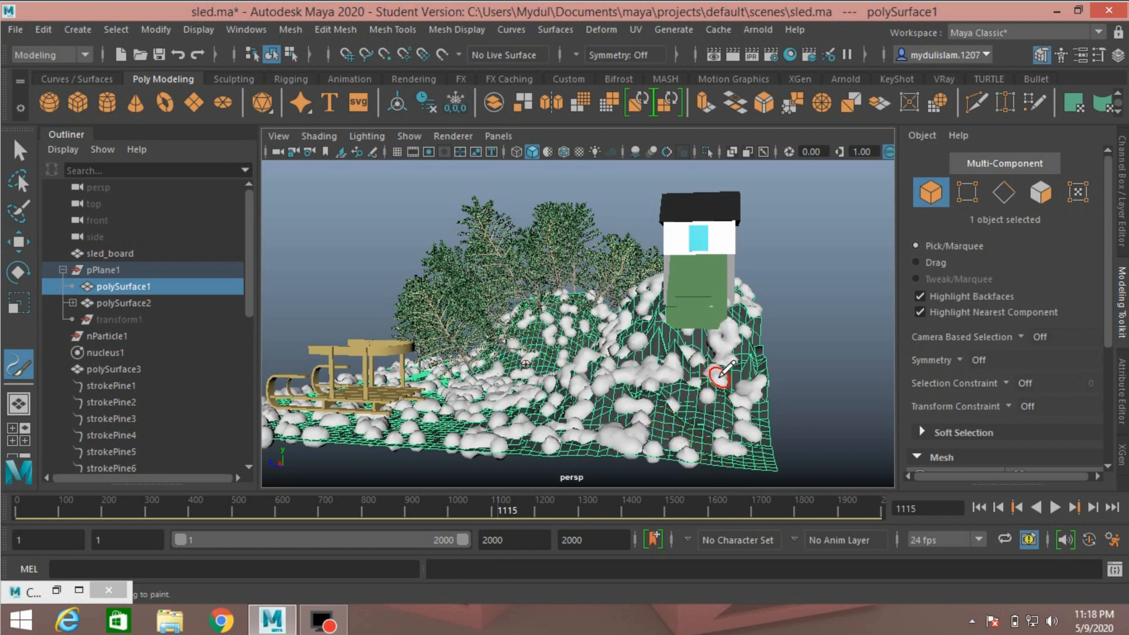
Try painting roses on the ground beside the stairs up close, then undo these strokes.
mouse_move(733, 370)
alt+mouse_down()
mouse_move(699, 385)
mouse_move(719, 392)
mouse_move(741, 359)
mouse_move(702, 346)
mouse_move(729, 353)
alt+mouse_up()
scroll(734, 355, up, 5)
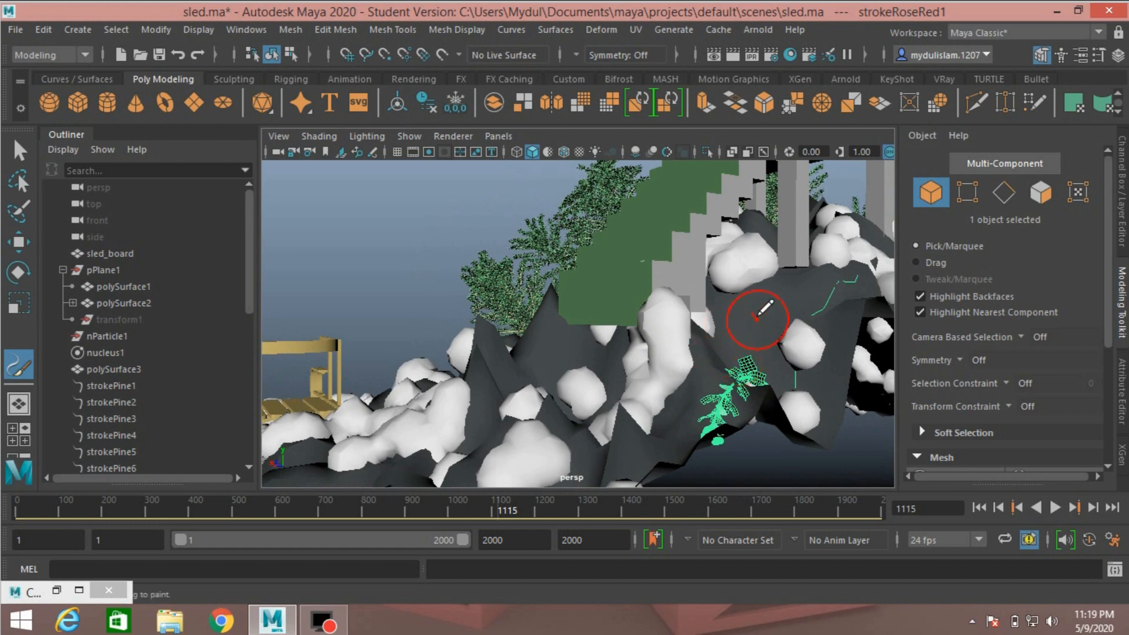
click(747, 311)
alt+drag(717, 327, 713, 351)
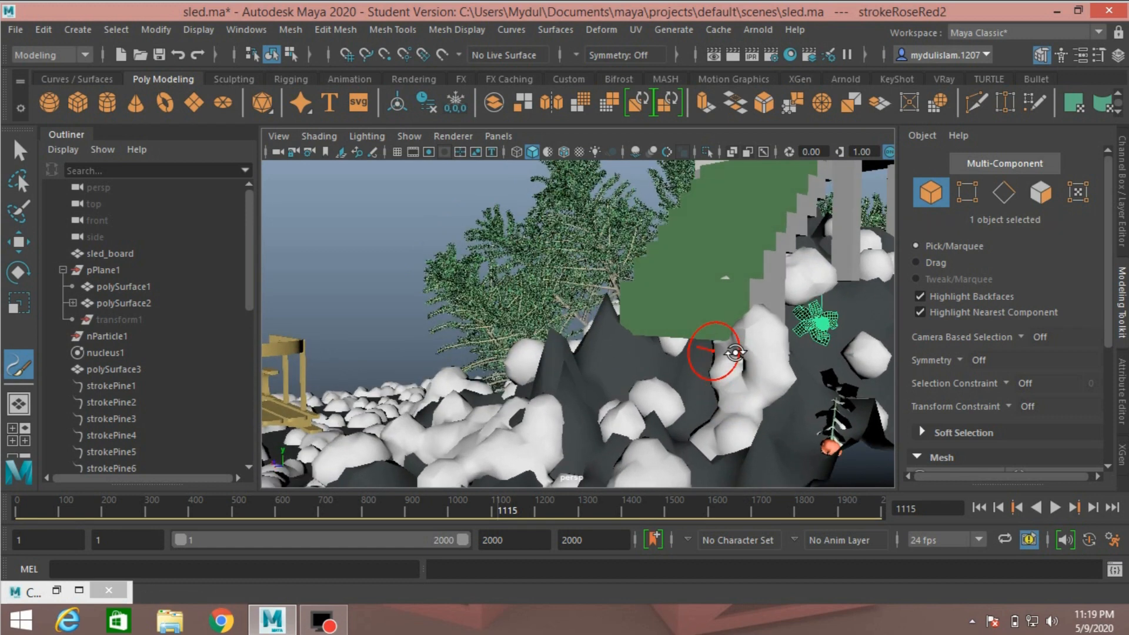
key(ctrl+z)
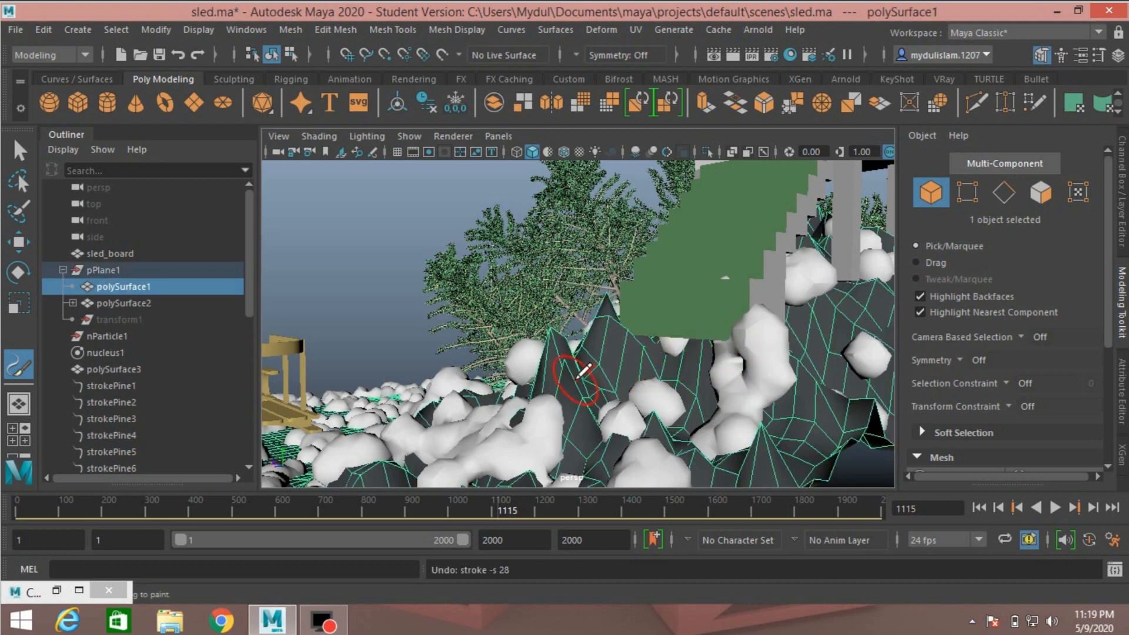
Leave the paint brush and turn on smooth mesh preview for the ground surface.
click(24, 155)
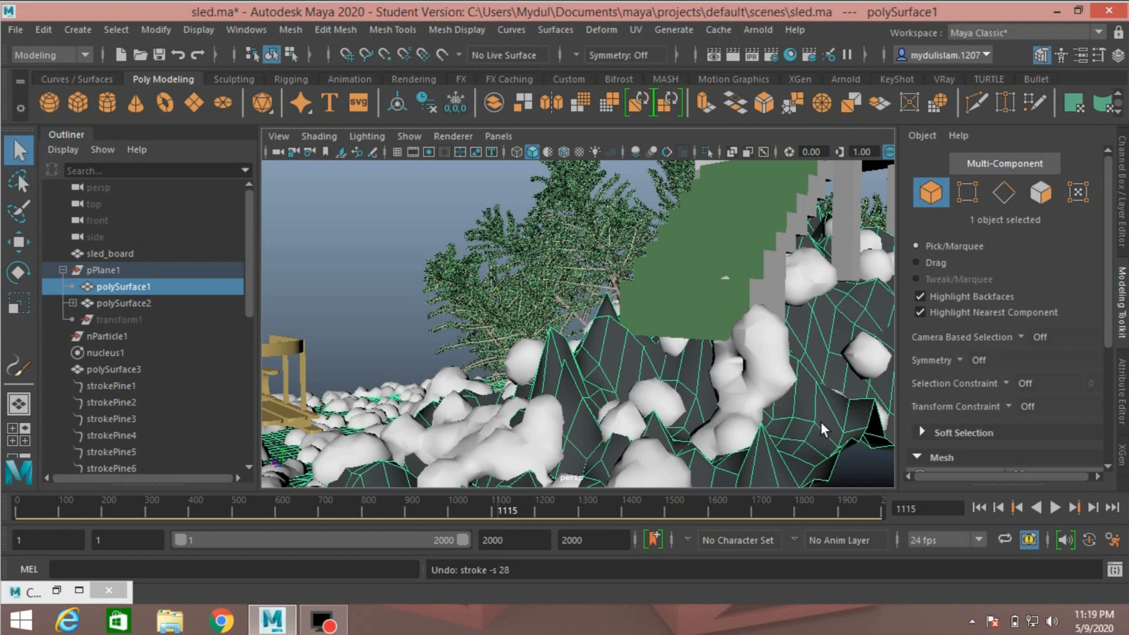
key(3)
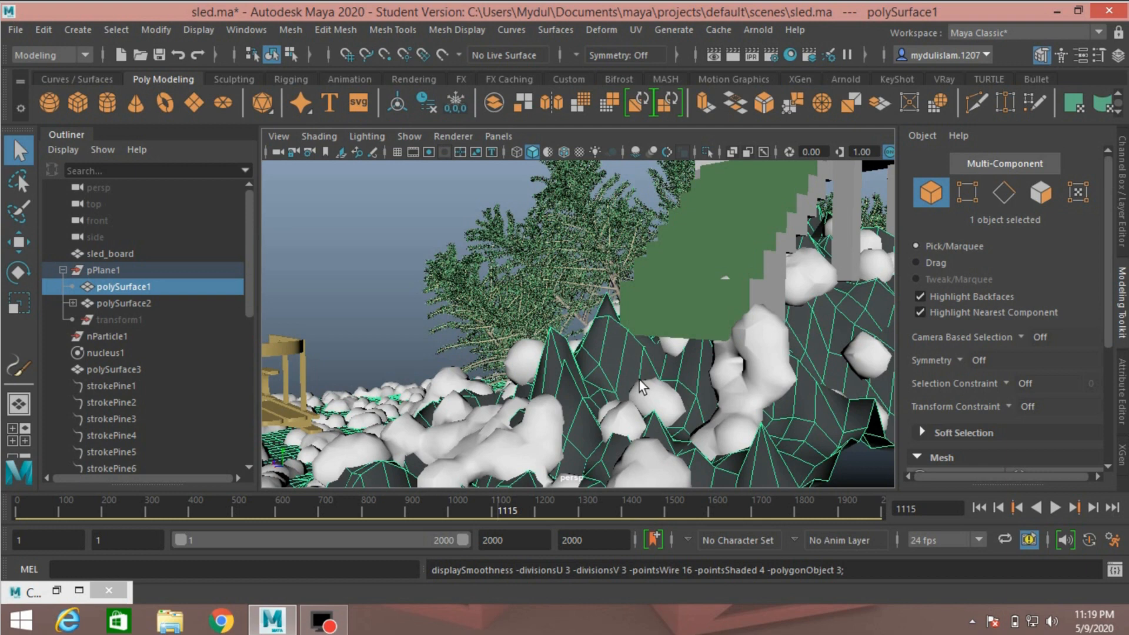
alt+drag(640, 380, 702, 363)
scroll(705, 344, down, 5)
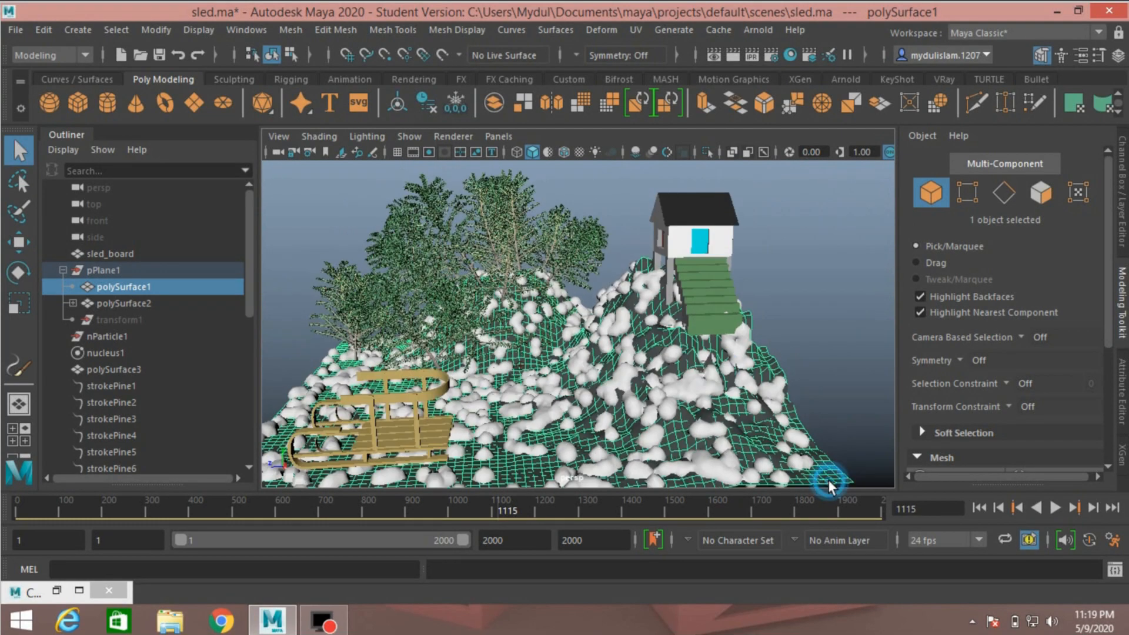
alt+drag(816, 437, 782, 430)
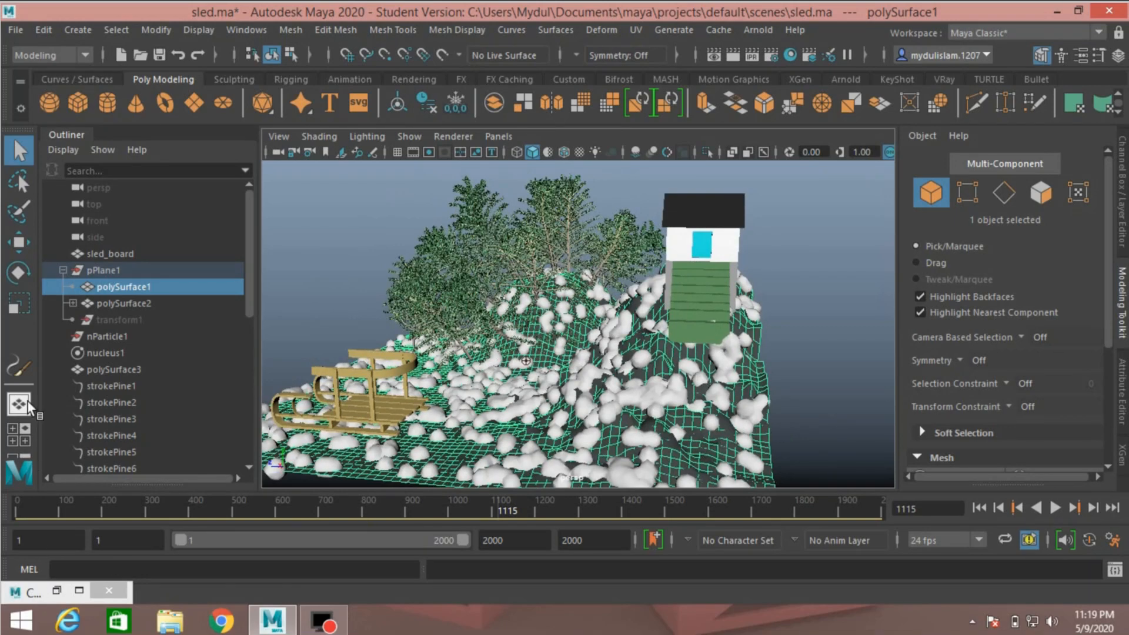
Resume the rose brush and paint a first cluster of red roses on the slope in front of the stairs.
click(19, 367)
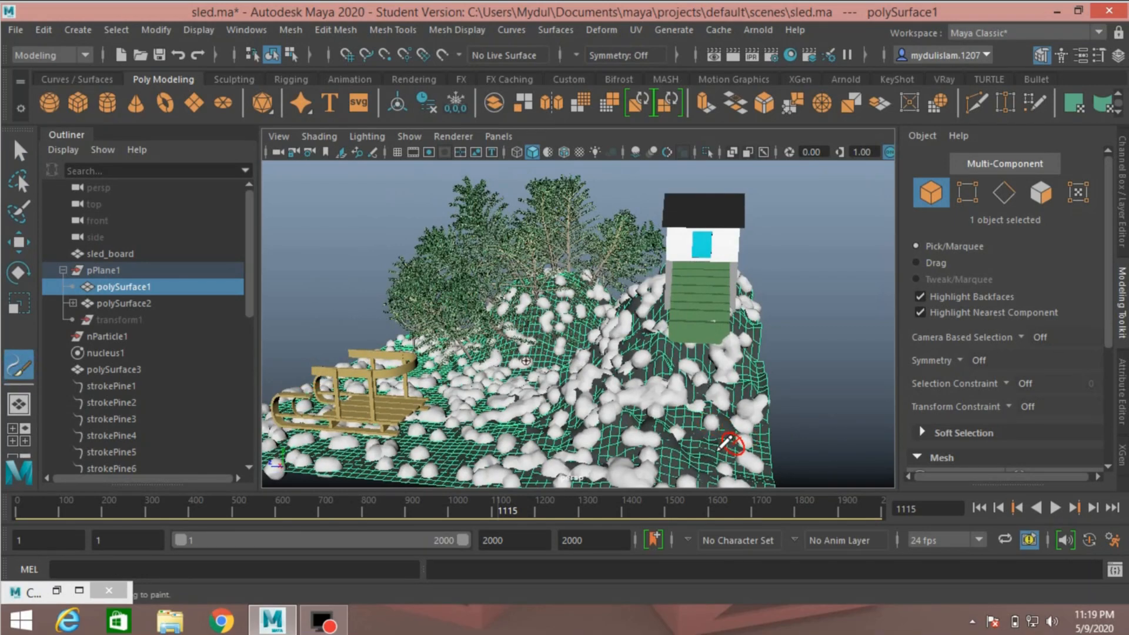
drag(699, 456, 688, 403)
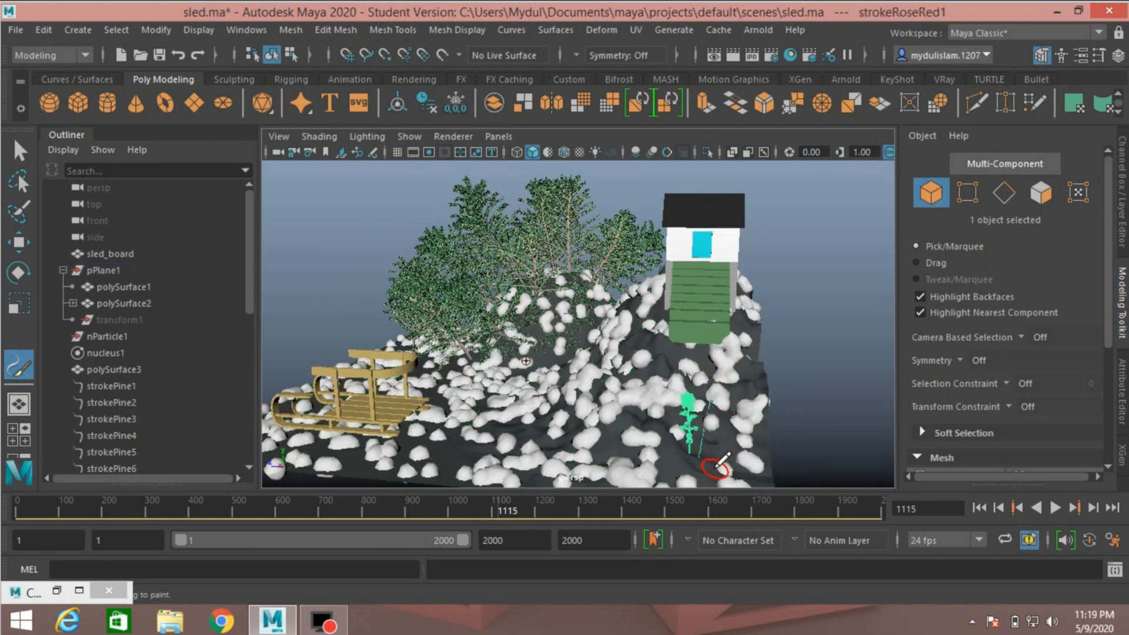
drag(719, 465, 757, 427)
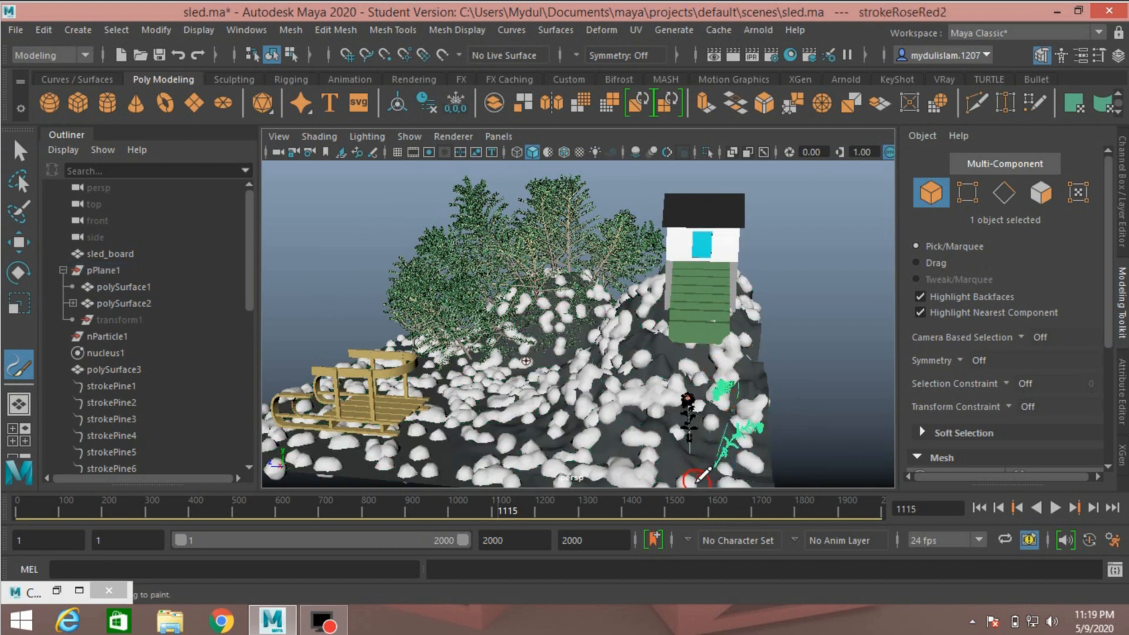
drag(704, 469, 729, 429)
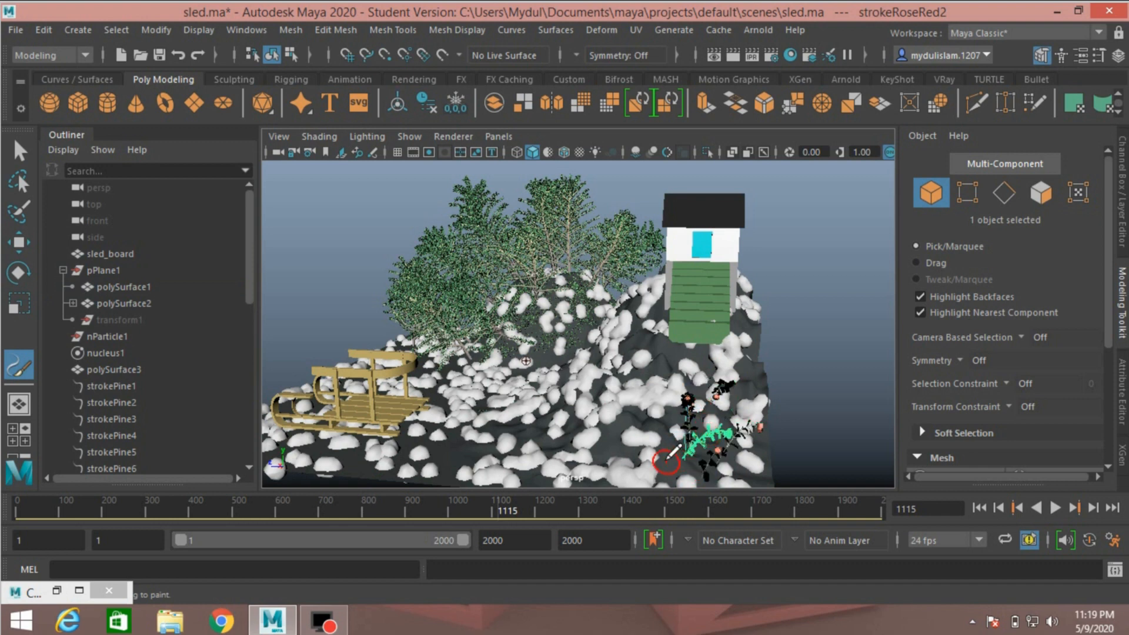
drag(666, 456, 688, 391)
mouse_move(677, 470)
mouse_down()
mouse_move(693, 391)
mouse_move(742, 409)
mouse_move(732, 407)
mouse_up()
Paint five more rose strokes between the existing roses to thicken the flower cluster below the stairs.
scroll(713, 423, up, 3)
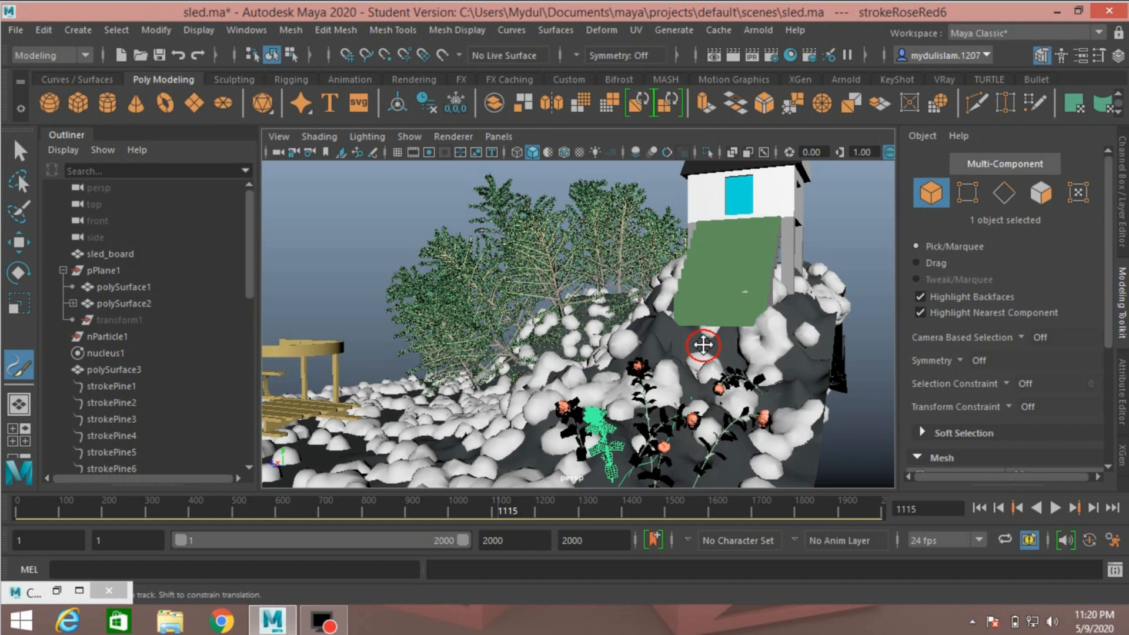
alt+middle_drag(703, 345, 703, 300)
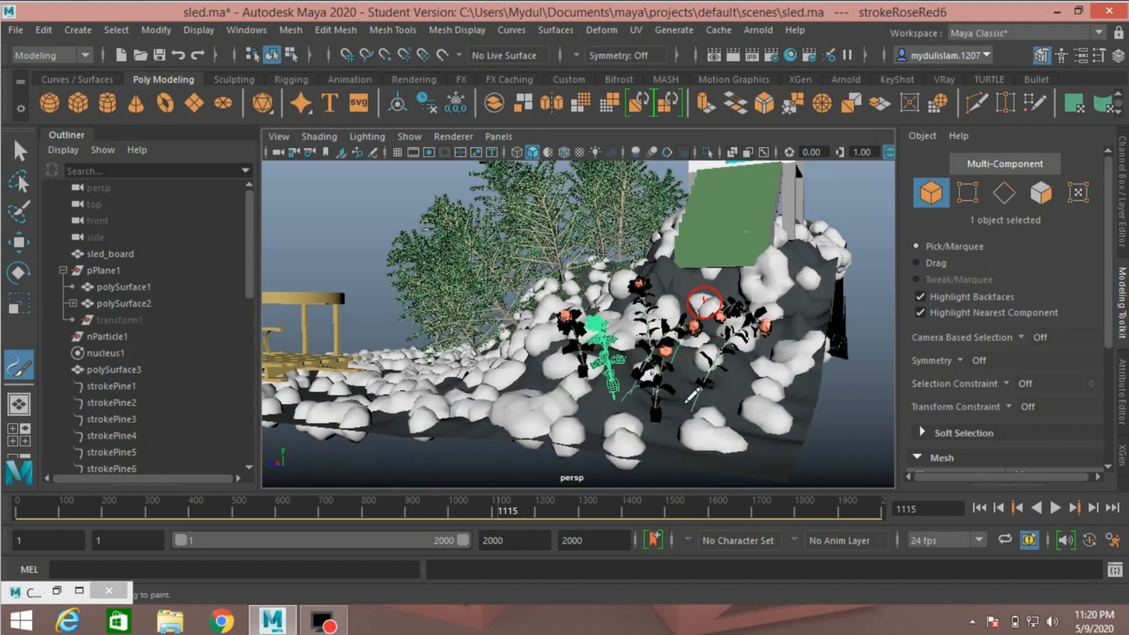
drag(675, 422, 698, 308)
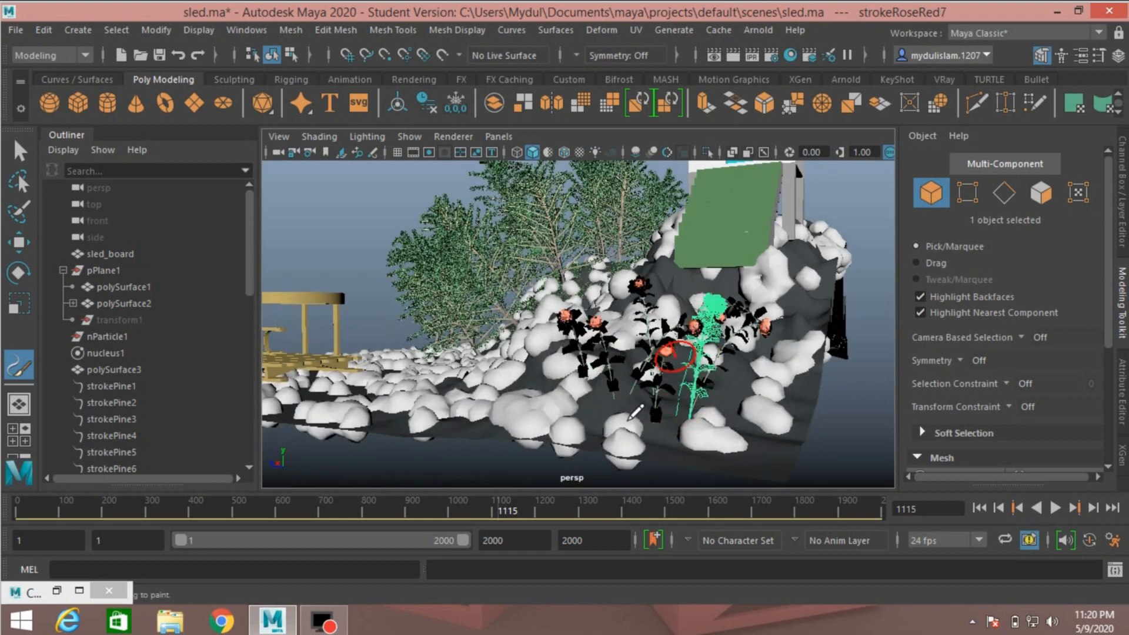
drag(616, 418, 626, 321)
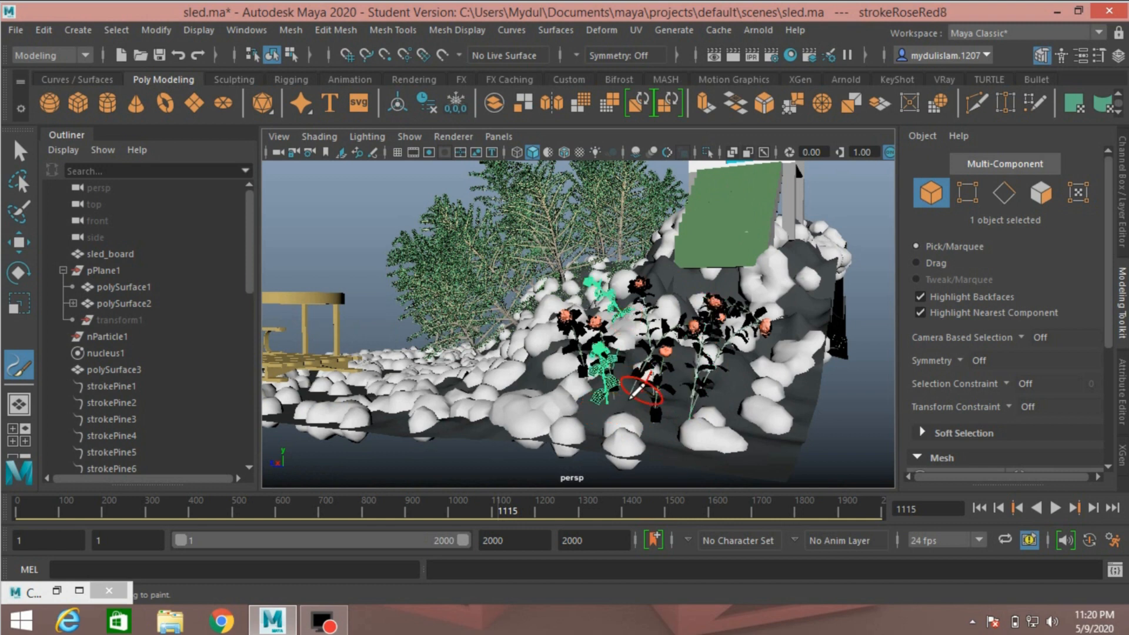
drag(623, 395, 646, 315)
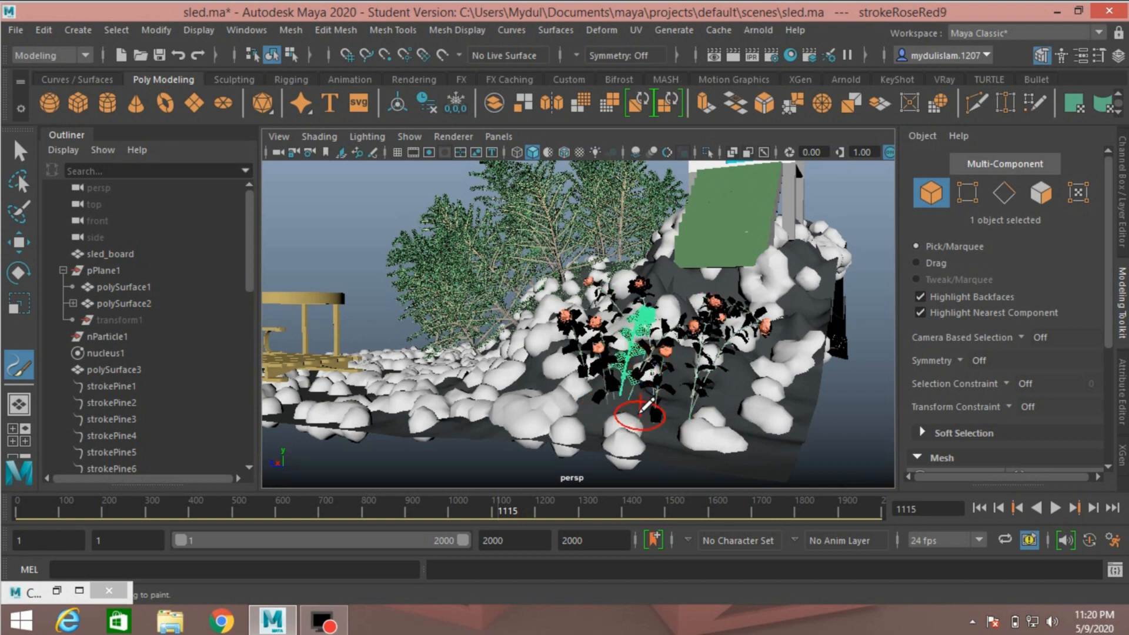
drag(639, 419, 649, 350)
drag(671, 436, 698, 355)
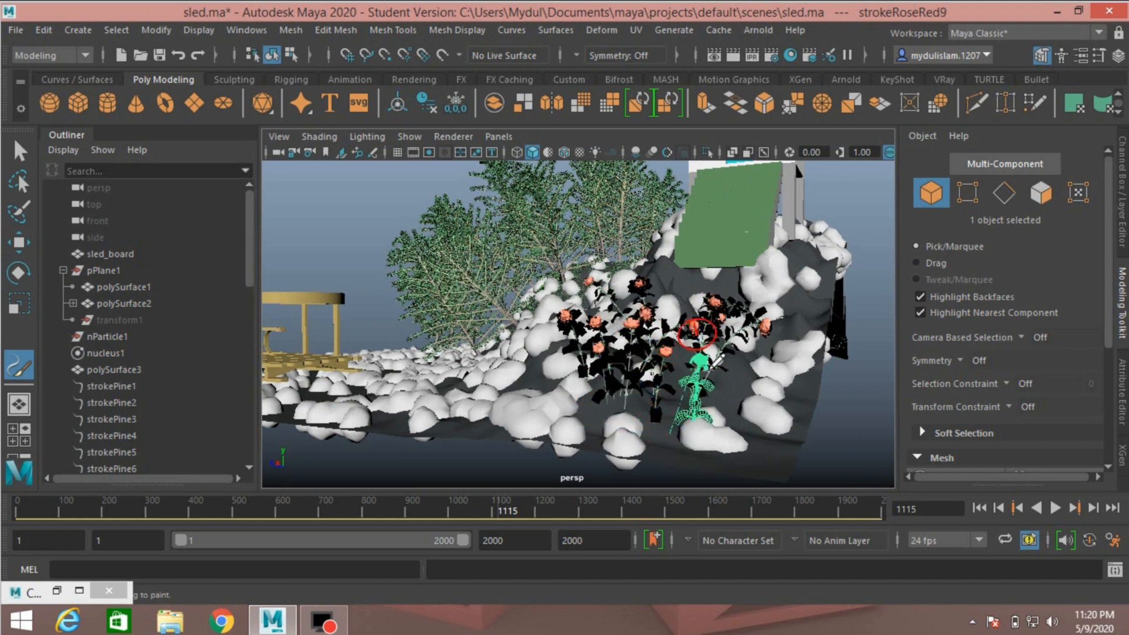
Paint more red rose strokes on the slope below the stairs, filling the gaps in the flower cluster.
drag(732, 418, 748, 320)
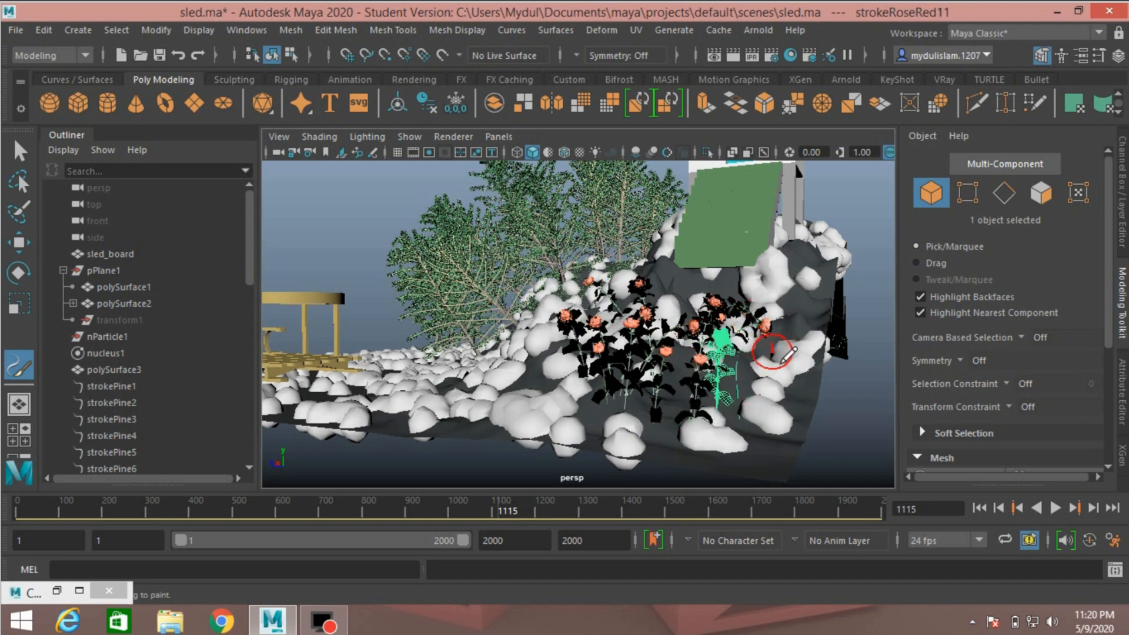
mouse_move(758, 382)
alt+mouse_down()
mouse_move(764, 369)
mouse_move(748, 393)
alt+mouse_up()
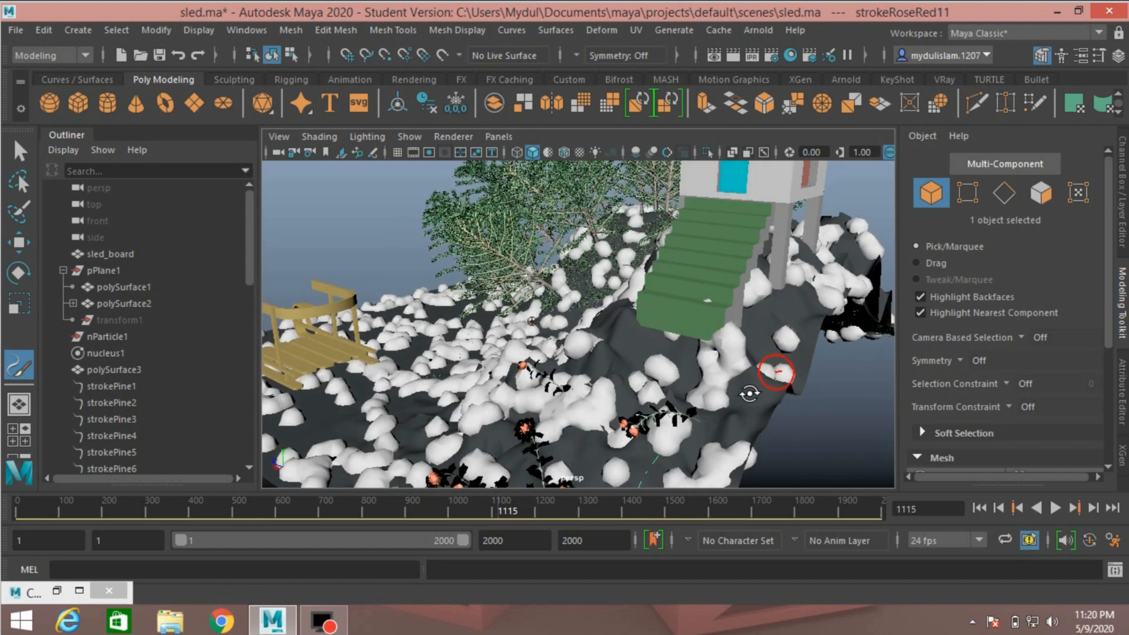
drag(586, 463, 621, 386)
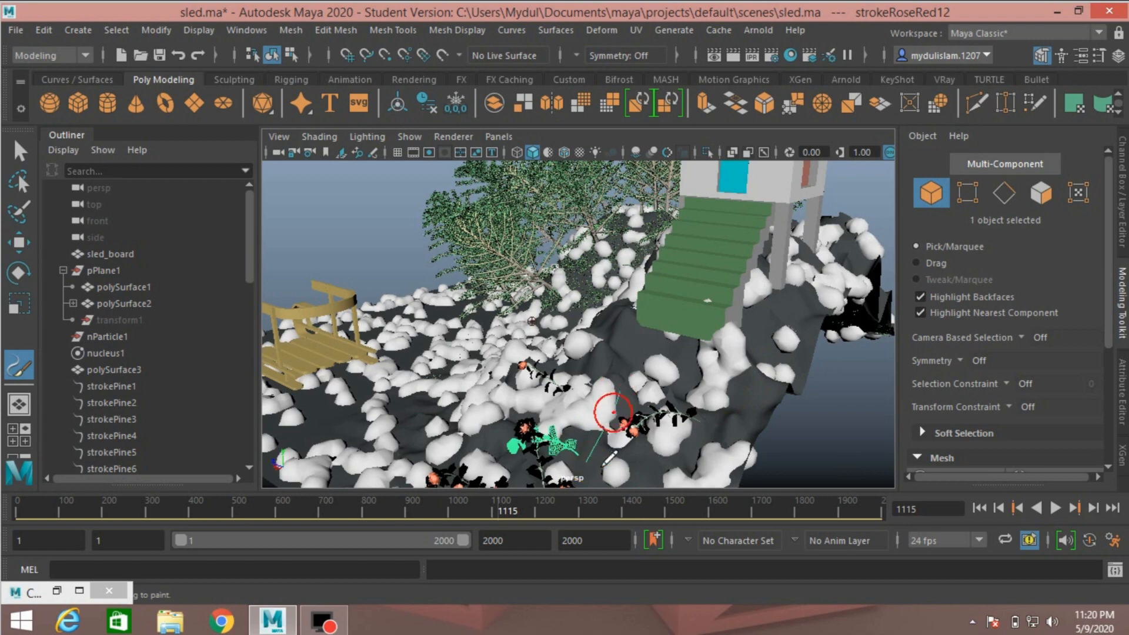
drag(598, 475, 629, 420)
drag(641, 477, 683, 396)
Extend the rose cluster with strokes along its lower edge, between the existing flowers and toward the ground's outer edge.
mouse_move(697, 471)
alt+mouse_down()
mouse_move(720, 455)
mouse_move(760, 466)
mouse_move(770, 456)
alt+mouse_up()
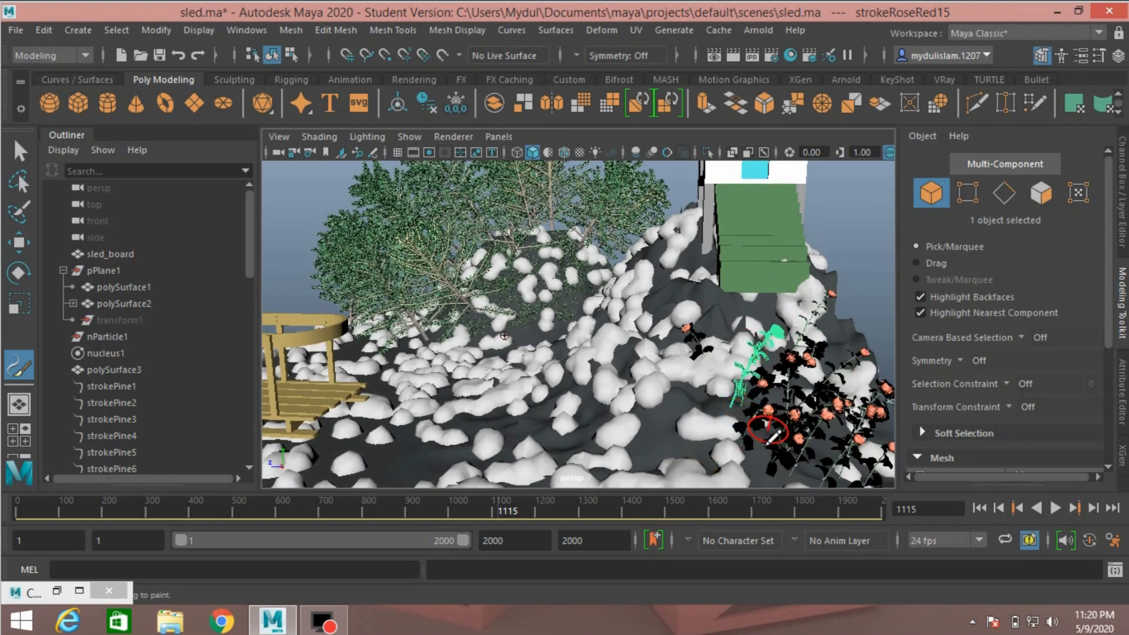
mouse_move(759, 478)
mouse_down()
mouse_move(764, 403)
mouse_move(715, 402)
mouse_up()
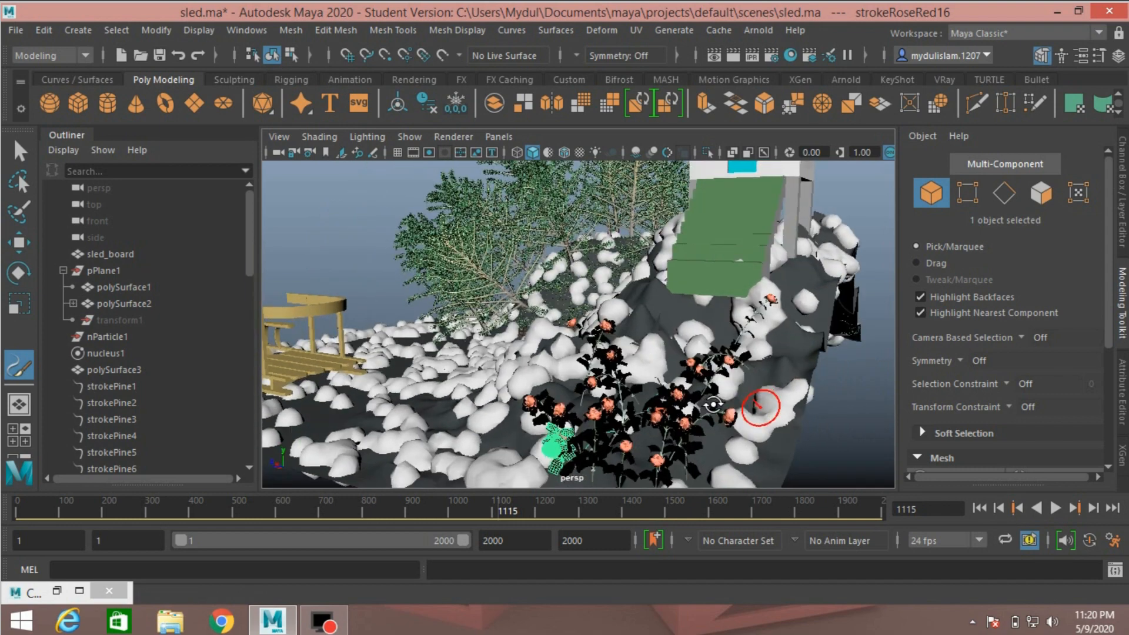
mouse_move(653, 379)
mouse_down()
mouse_move(656, 359)
mouse_move(687, 347)
mouse_up()
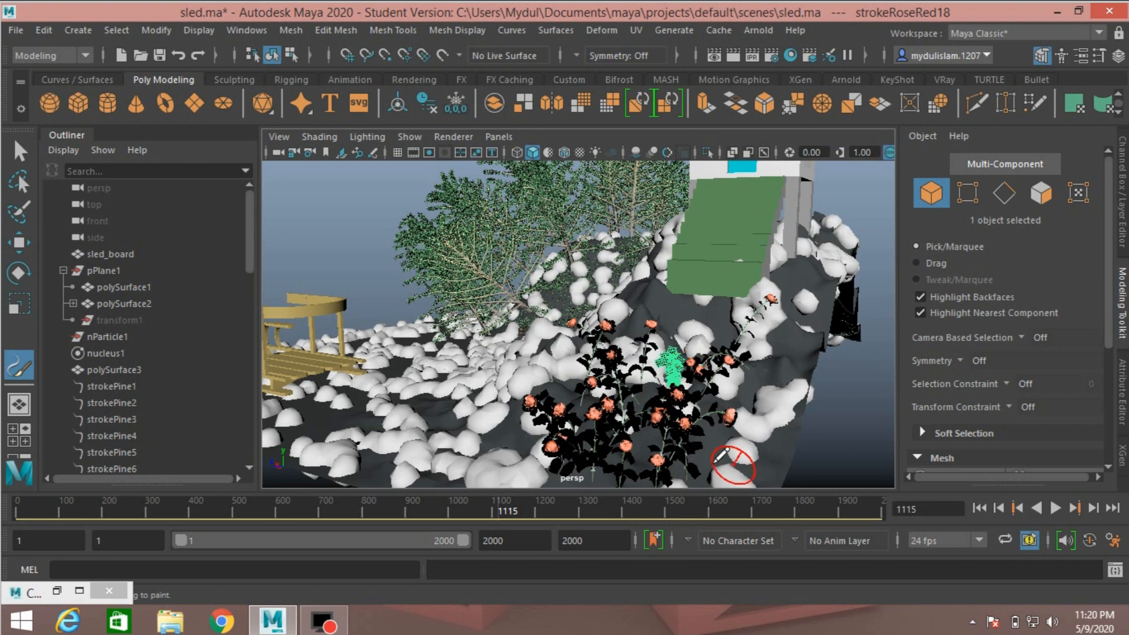
drag(717, 464, 740, 403)
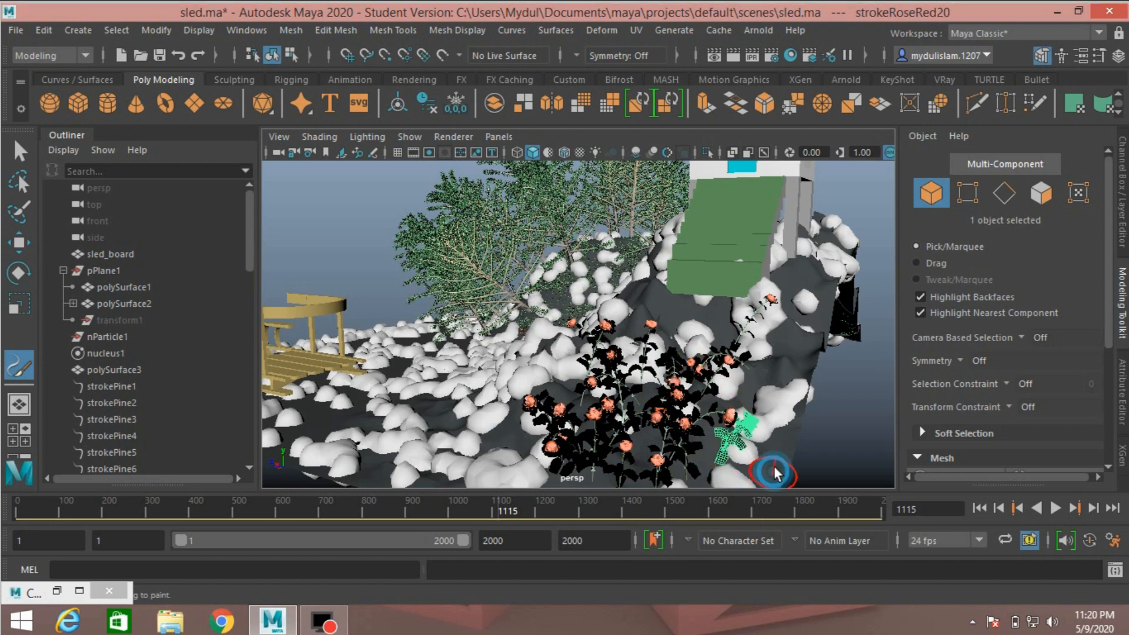
drag(782, 471, 793, 426)
Paint the last roses at the front corner of the ground and return to the Select tool.
scroll(763, 459, down, 3)
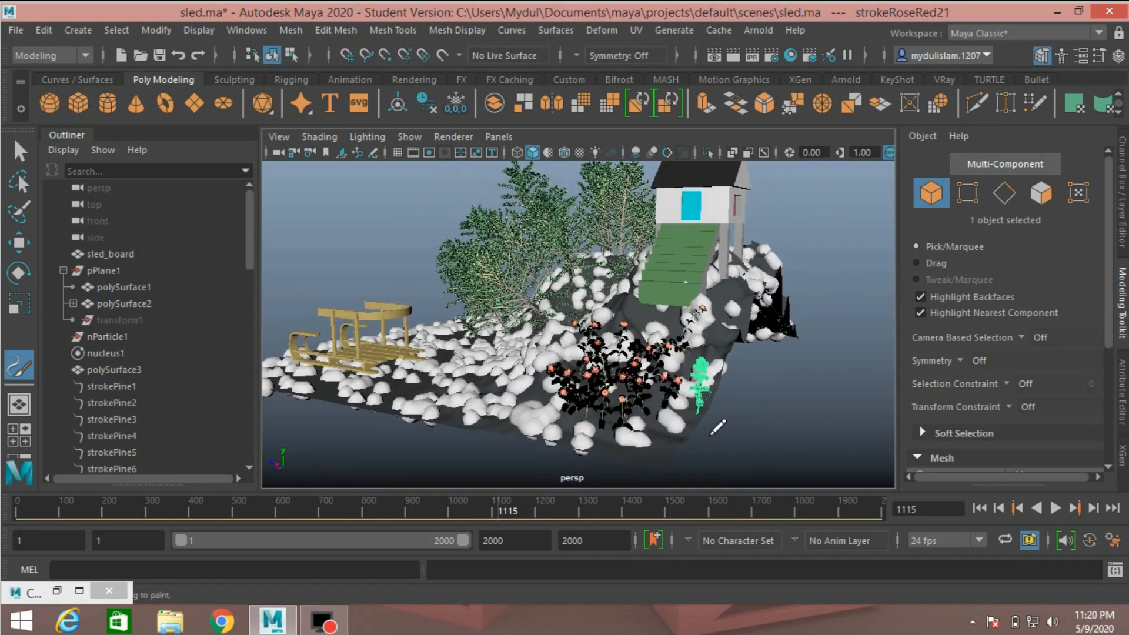
mouse_move(739, 449)
alt+mouse_down()
mouse_move(767, 461)
mouse_move(745, 448)
mouse_move(782, 398)
alt+mouse_up()
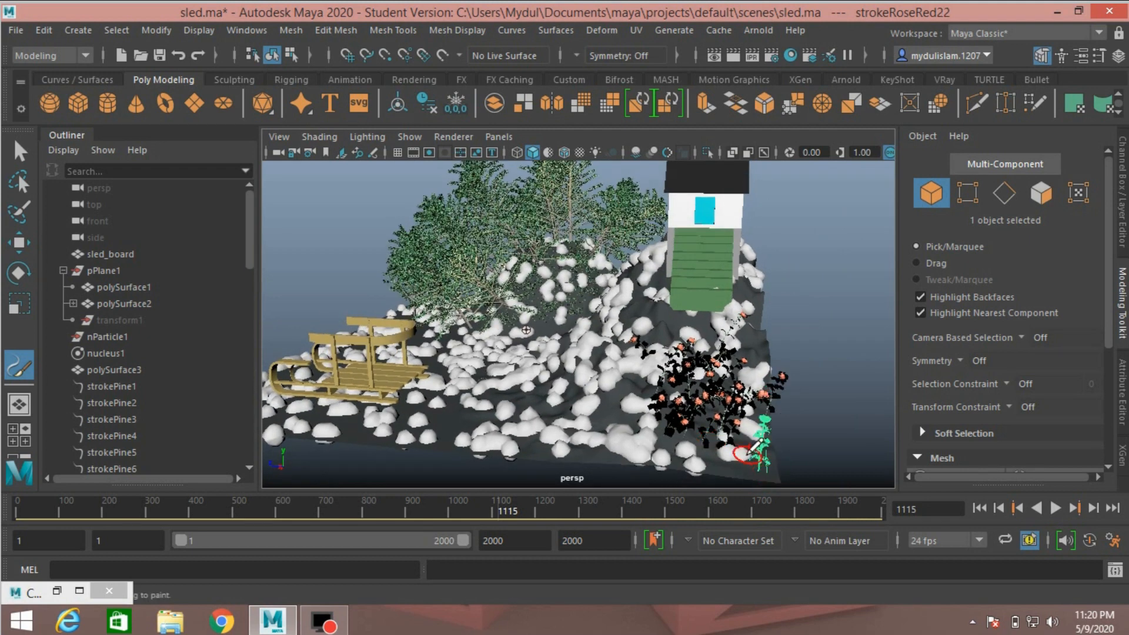
mouse_move(727, 472)
mouse_down()
mouse_move(764, 402)
mouse_move(747, 471)
mouse_move(768, 398)
mouse_move(714, 439)
mouse_move(728, 388)
mouse_up()
mouse_move(653, 426)
alt+mouse_down()
mouse_move(672, 451)
mouse_move(685, 438)
alt+mouse_up()
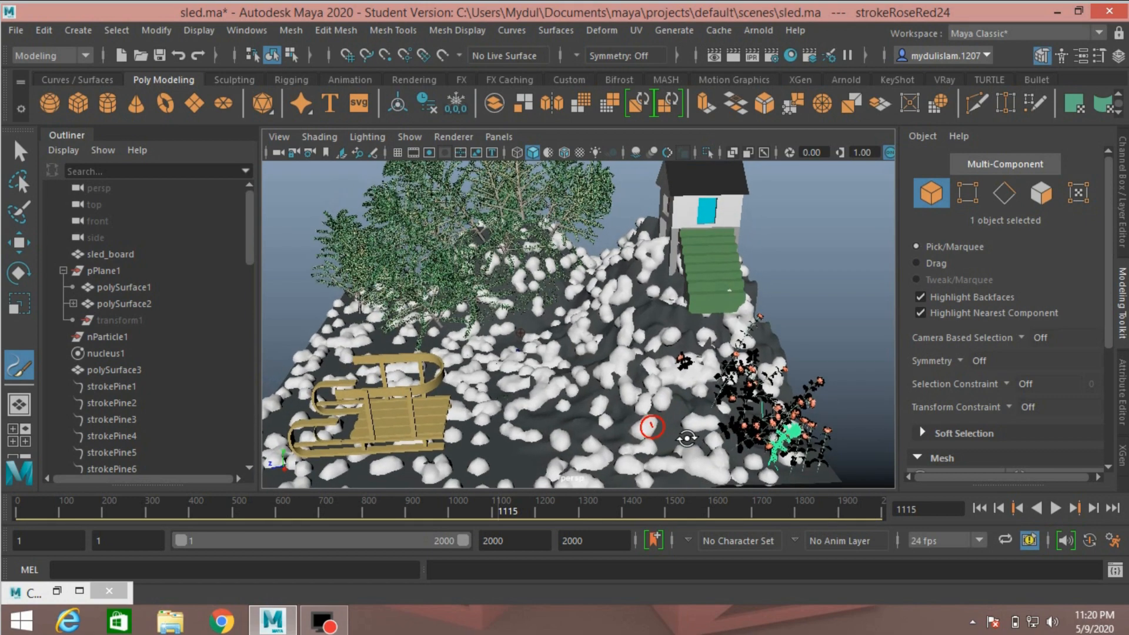
click(22, 154)
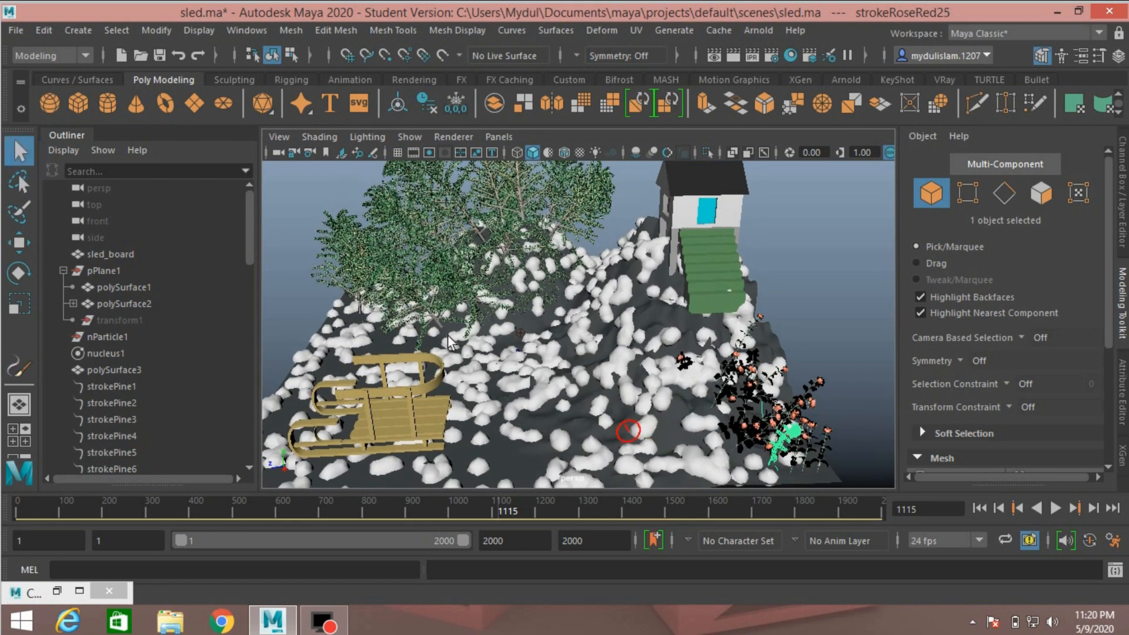
alt+drag(511, 352, 527, 352)
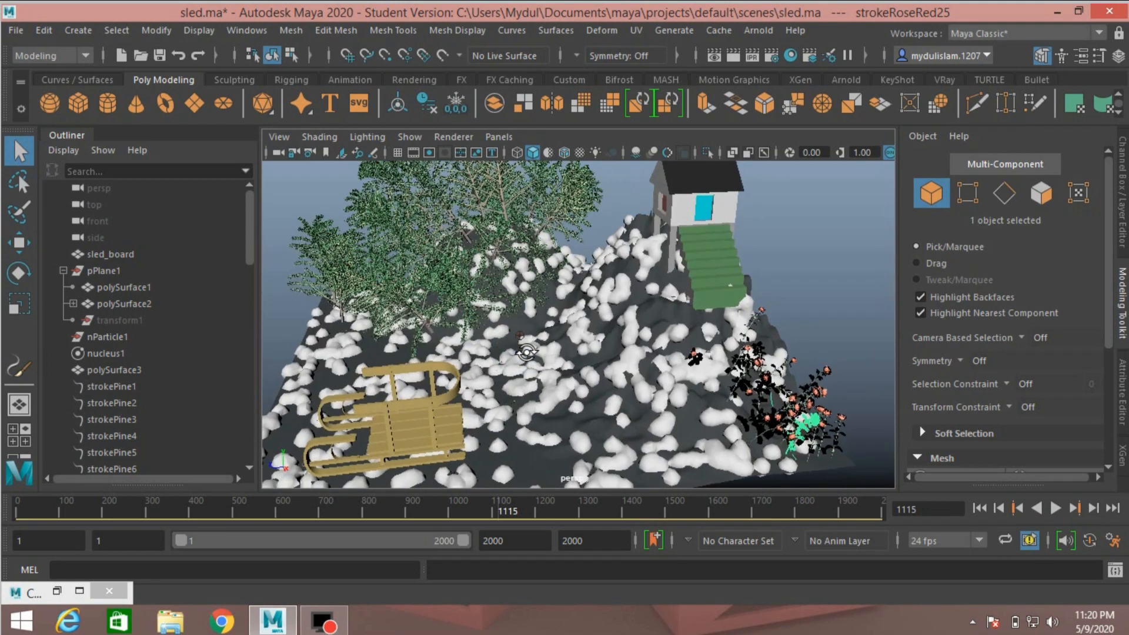
Browse the Paint Effects PlantsMesh, Plants and Trees examples and pick the birchBlowing.mel brush from Trees.
click(58, 591)
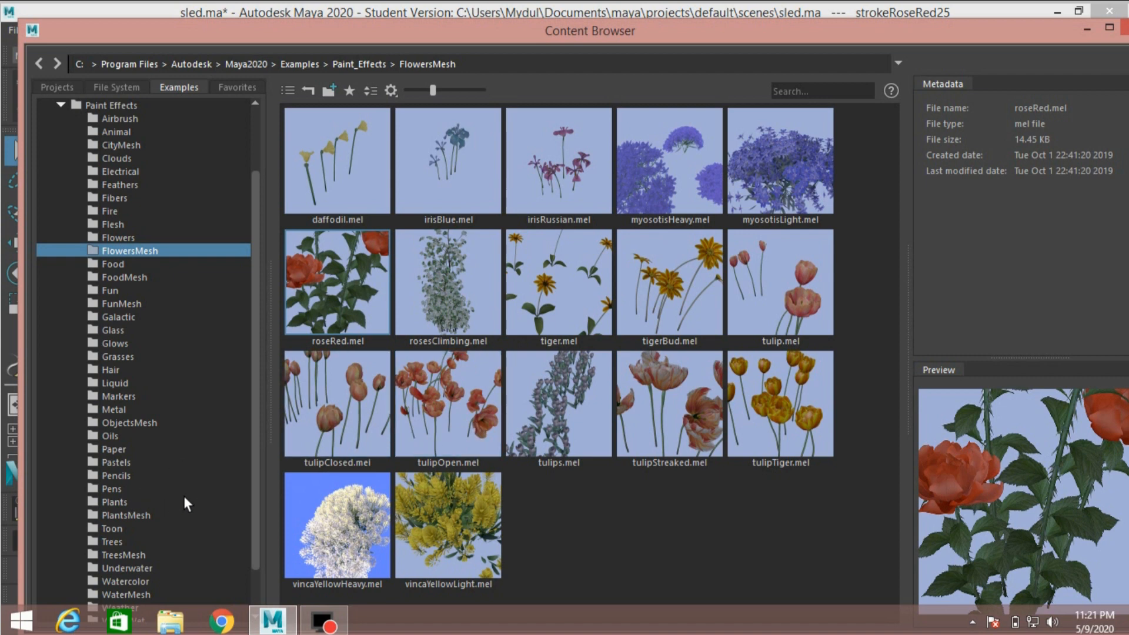
click(134, 516)
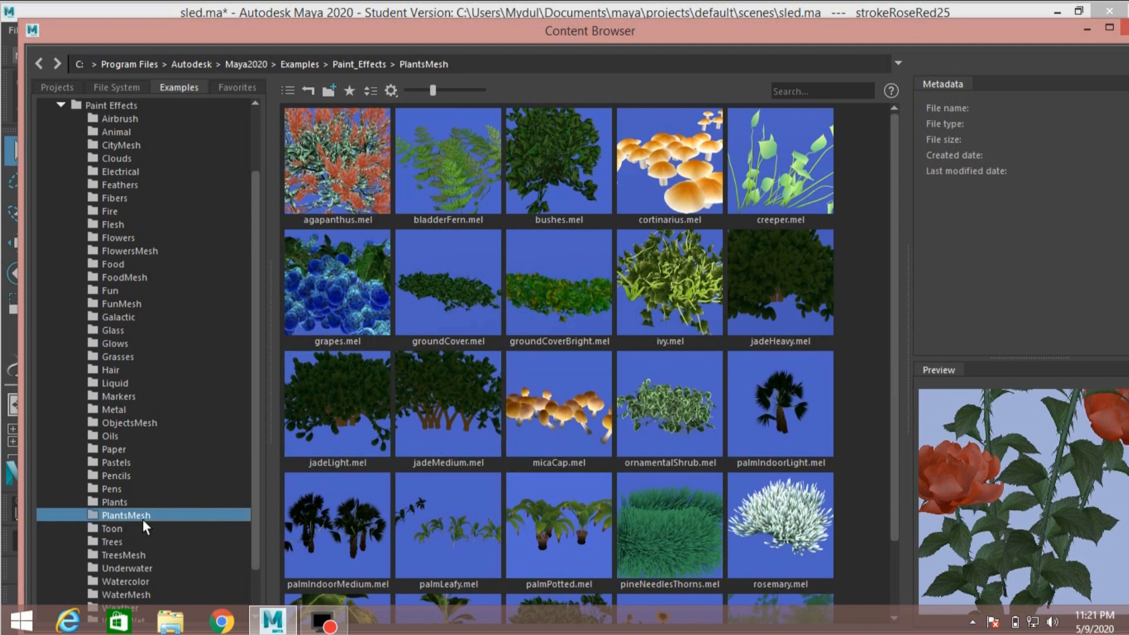
click(126, 506)
scroll(126, 506, down, 1)
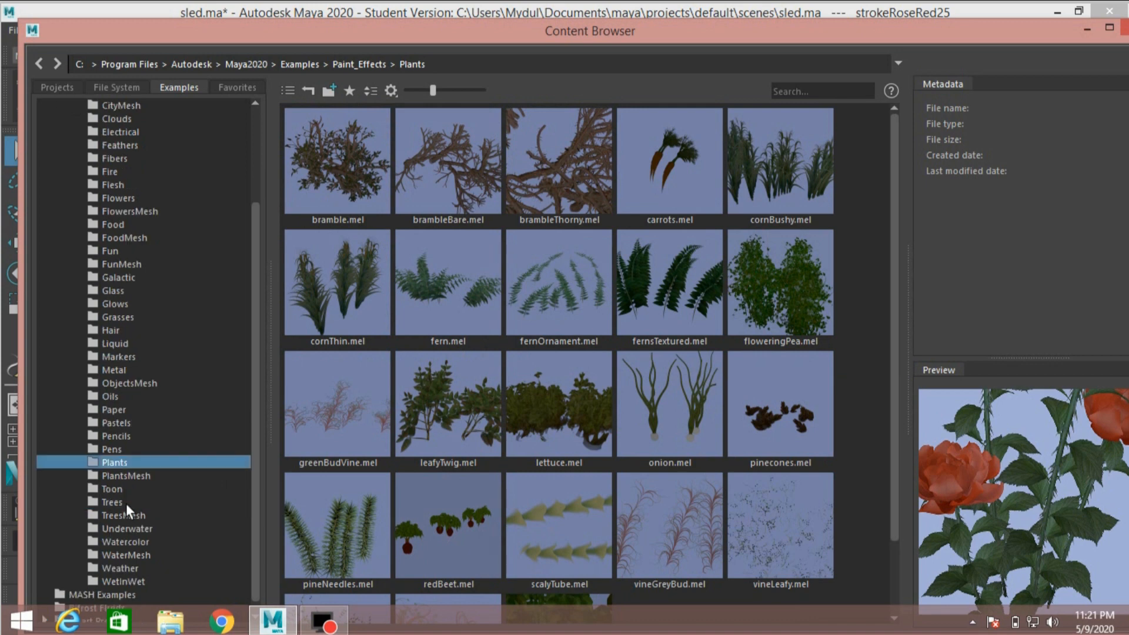
click(126, 503)
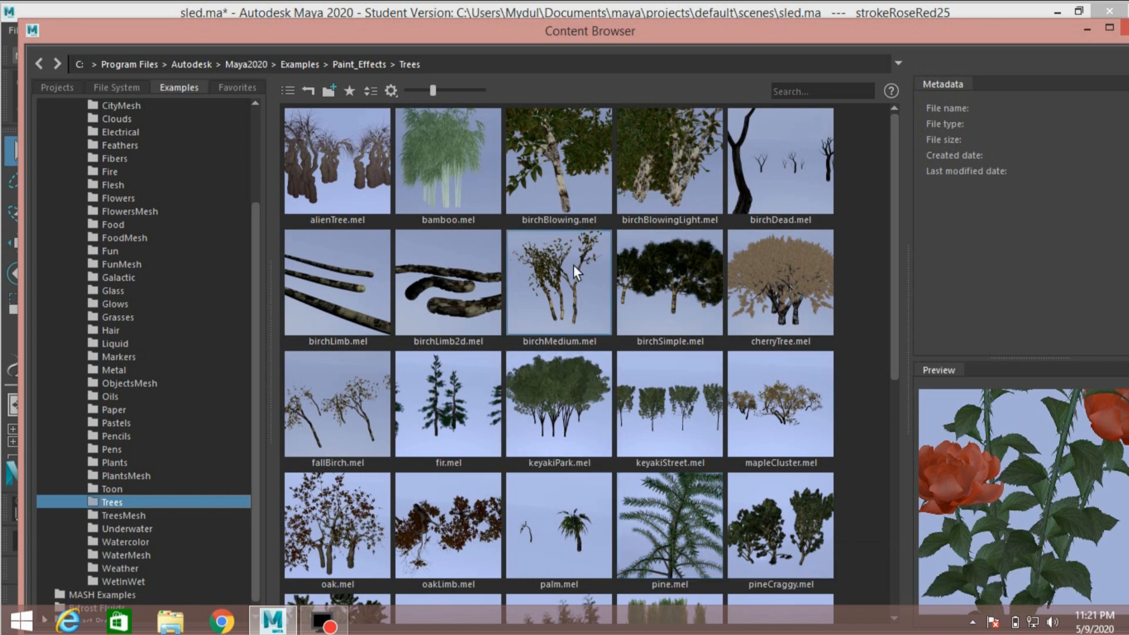
click(561, 174)
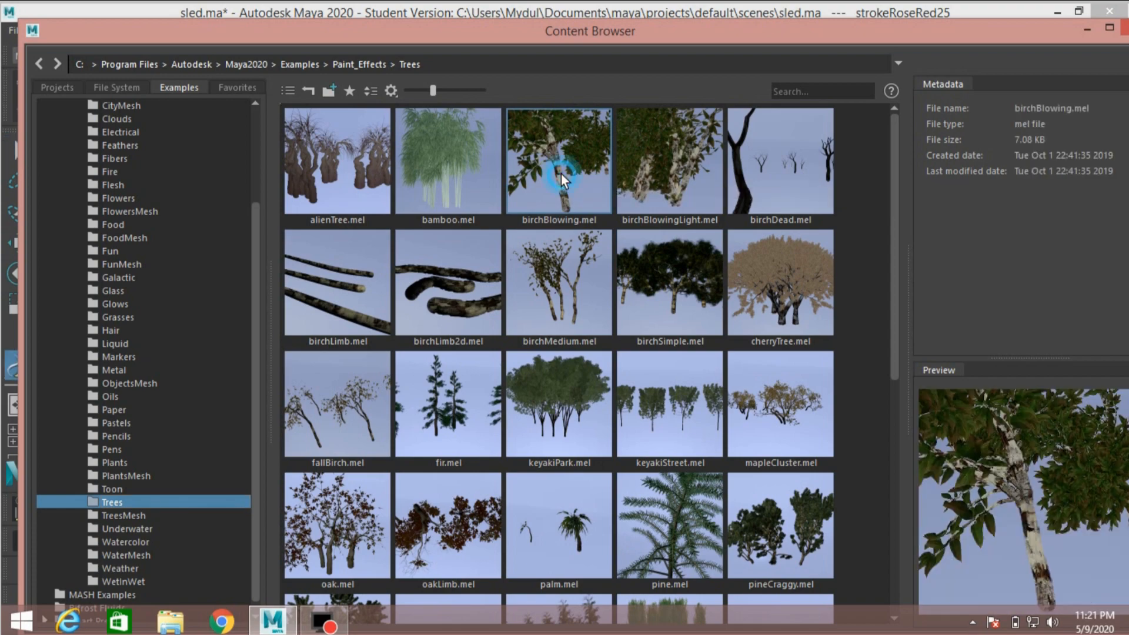
click(1085, 29)
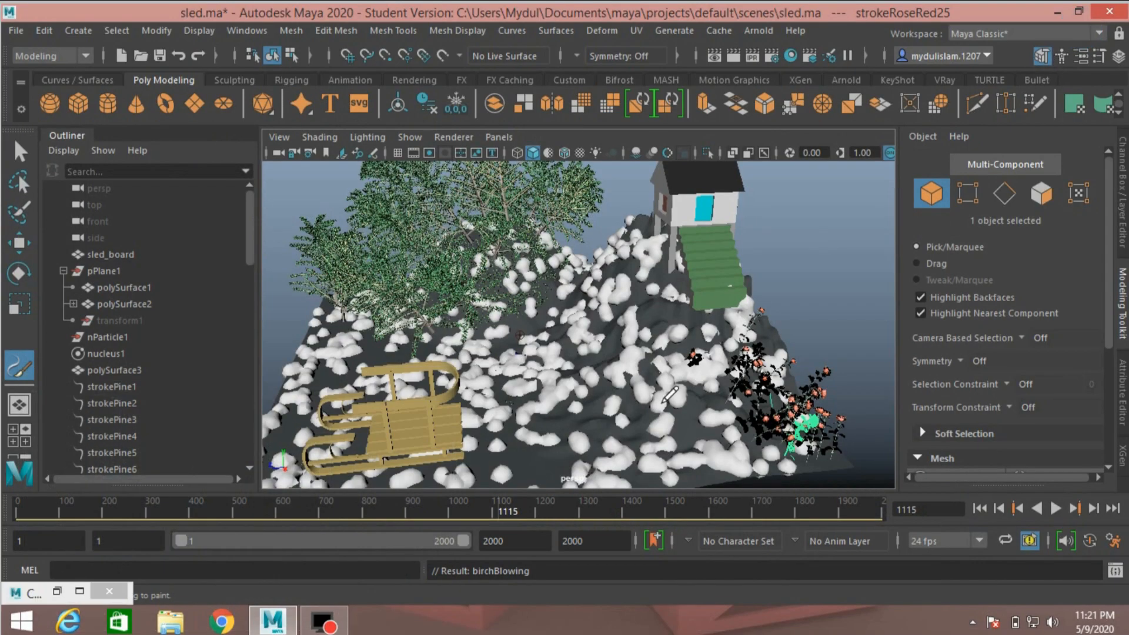
Paint a group of small birchBlowing trees on the front ground between the sled and the roses, then leave the brush.
click(551, 470)
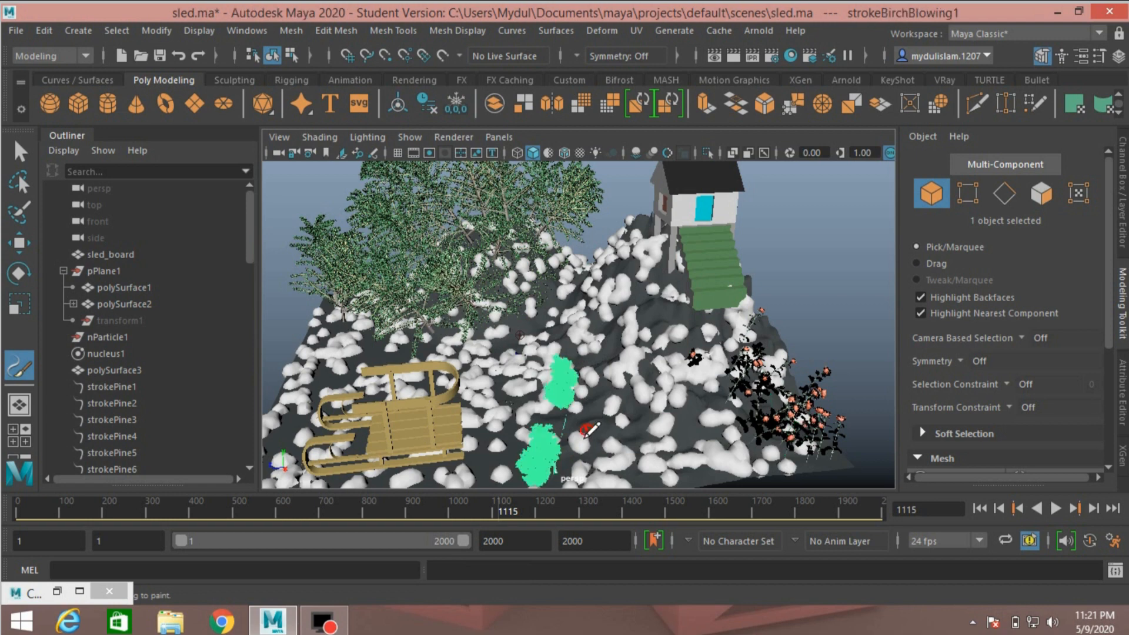
drag(647, 484, 649, 410)
drag(601, 467, 596, 374)
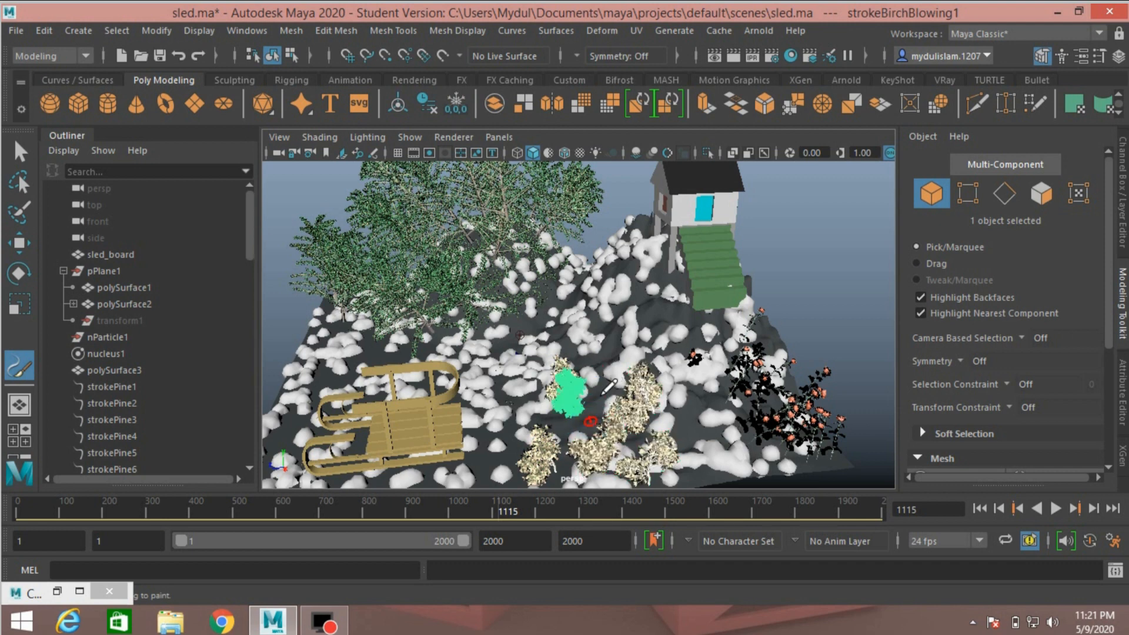
drag(592, 425, 601, 396)
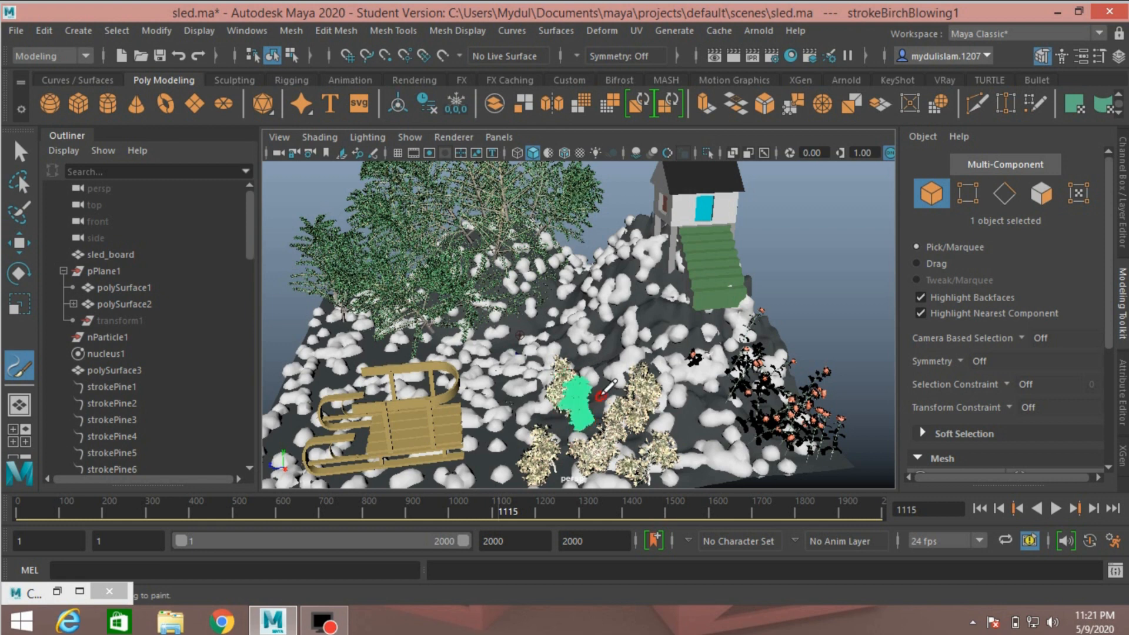
drag(696, 482, 696, 424)
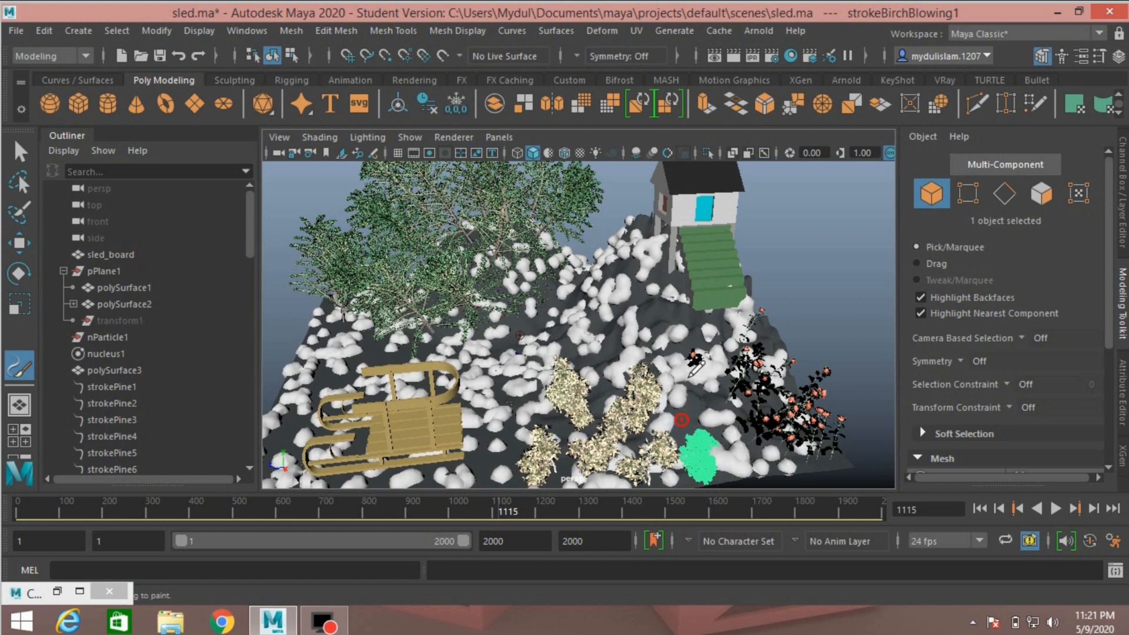
drag(680, 419, 689, 378)
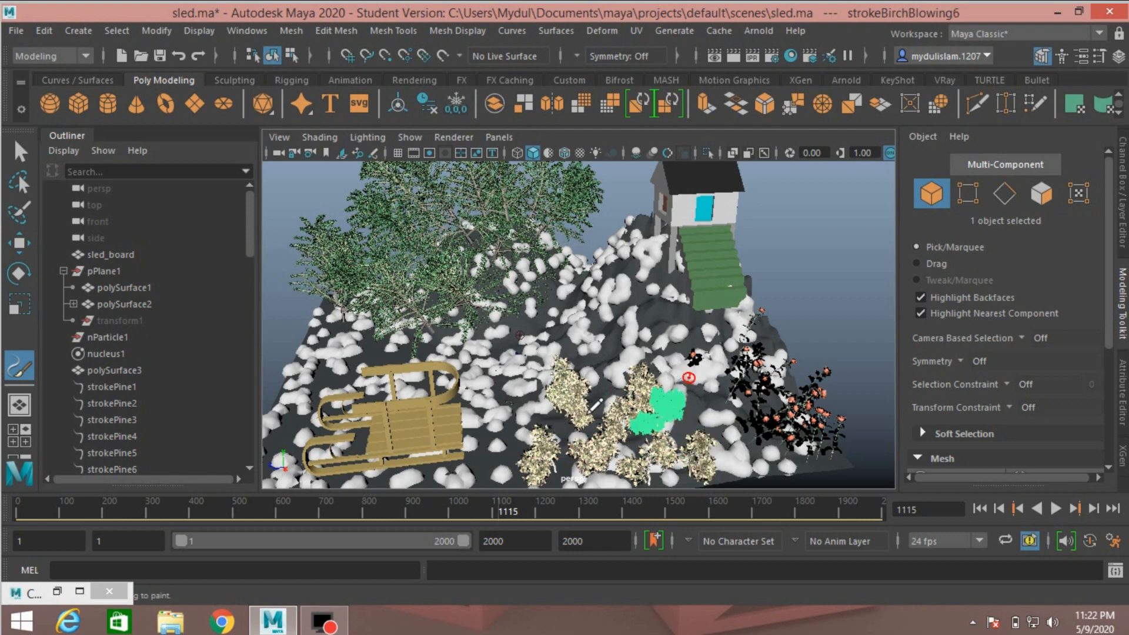
scroll(616, 386, down, 3)
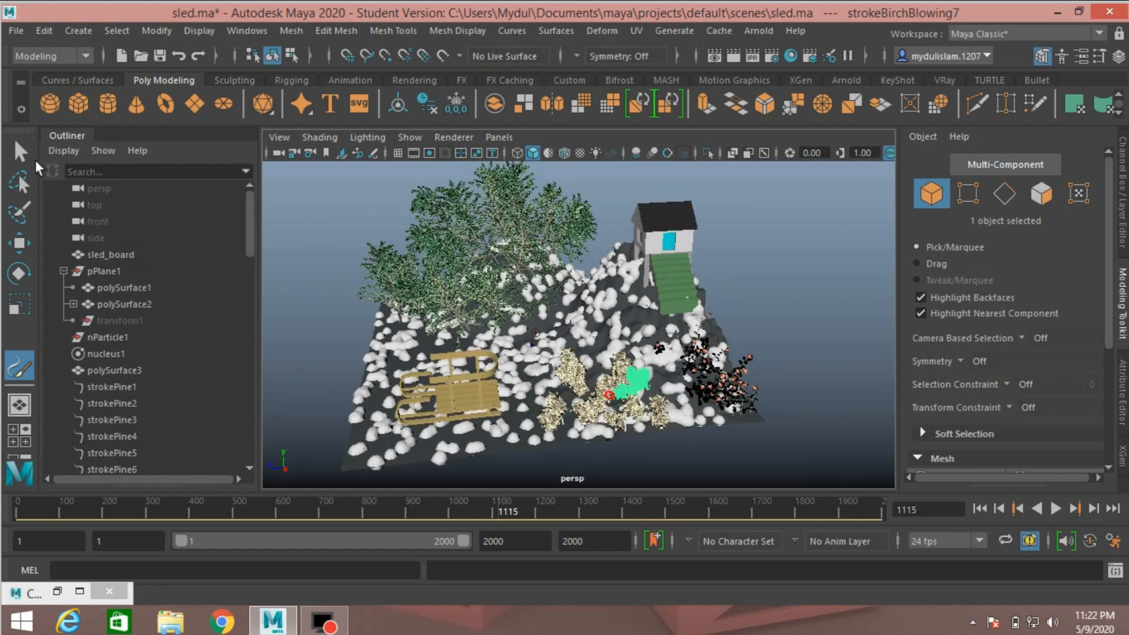
click(26, 154)
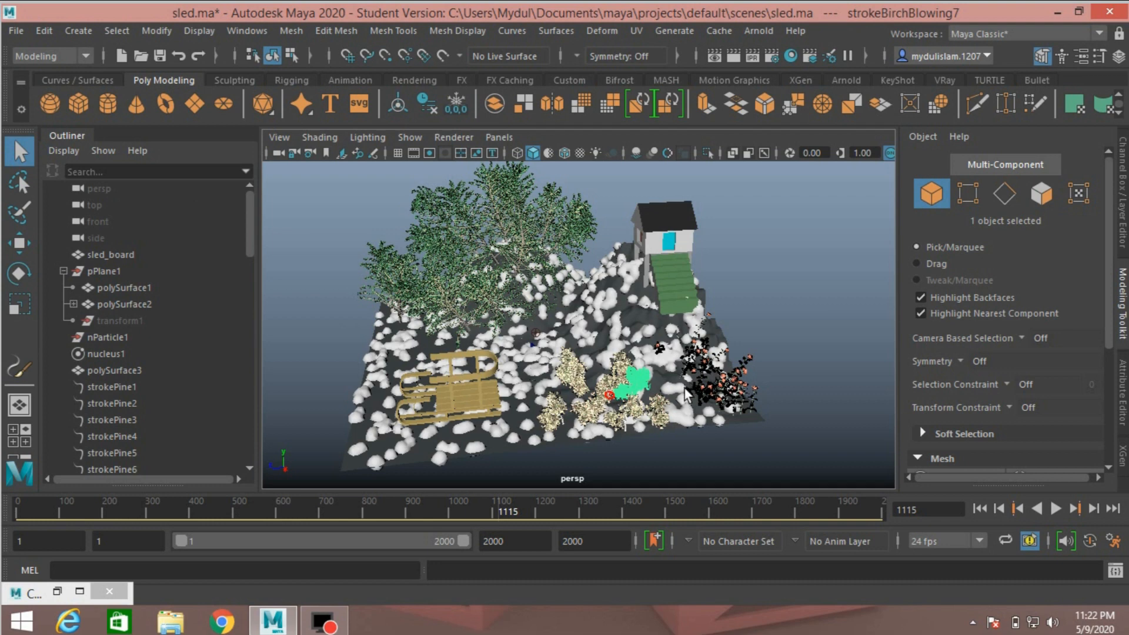
Save the scene file sled.ma with the whole landscape framed in the perspective view.
alt+drag(686, 395, 678, 377)
scroll(686, 383, up, 3)
scroll(678, 377, down, 5)
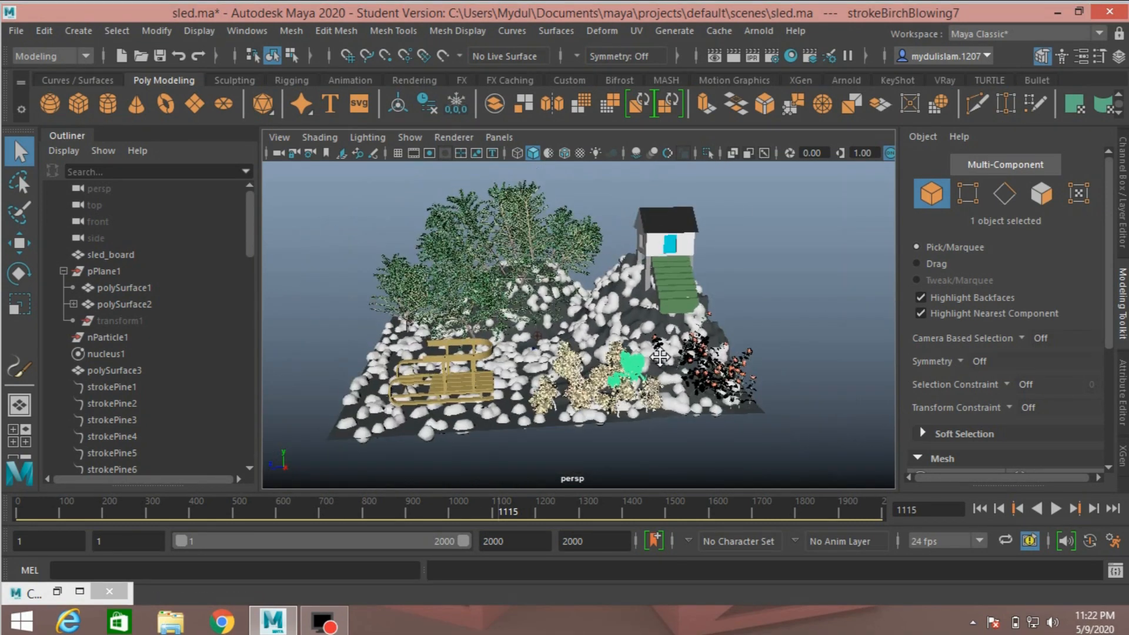
alt+middle_drag(678, 376, 681, 382)
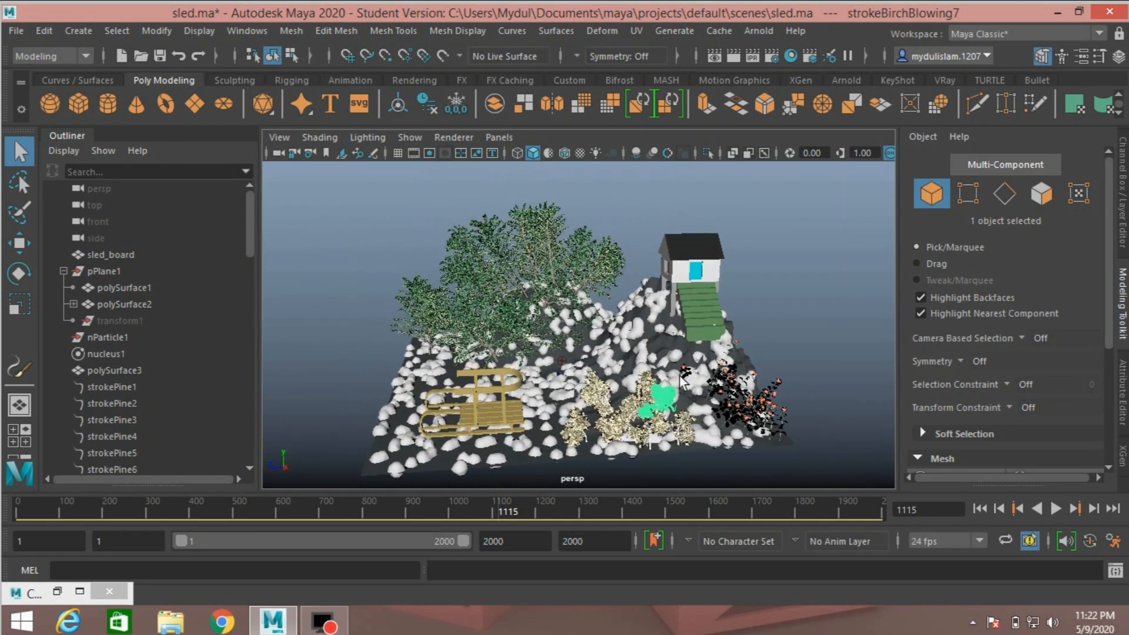
key(ctrl+s)
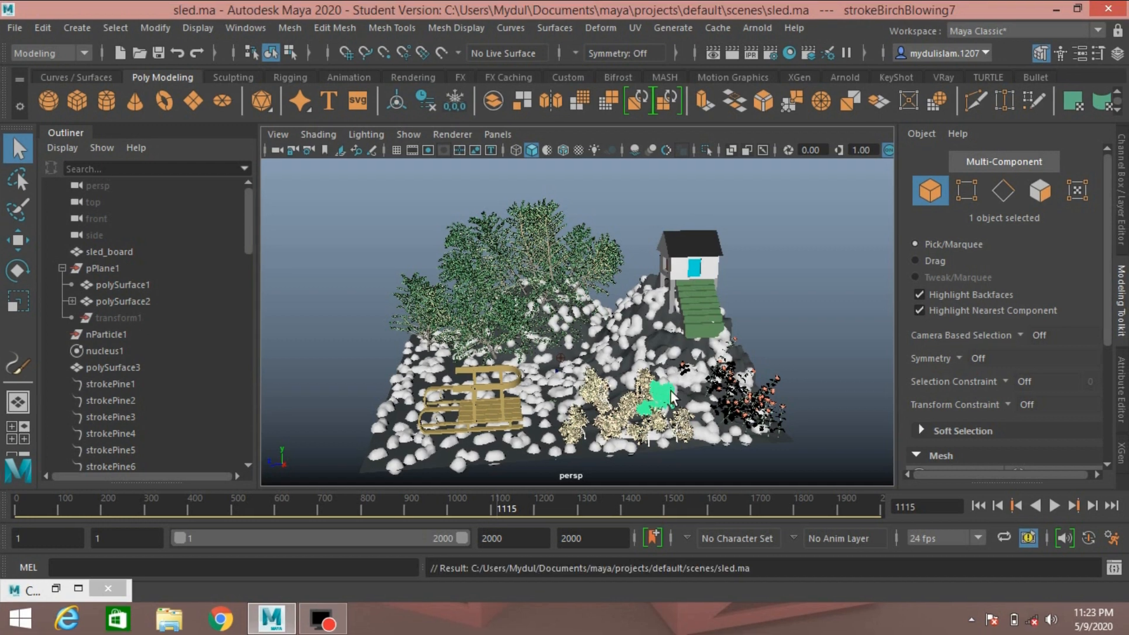
Frame the landscape closer in the perspective view and add an Arnold Skydome Light to the scene.
scroll(672, 397, up, 5)
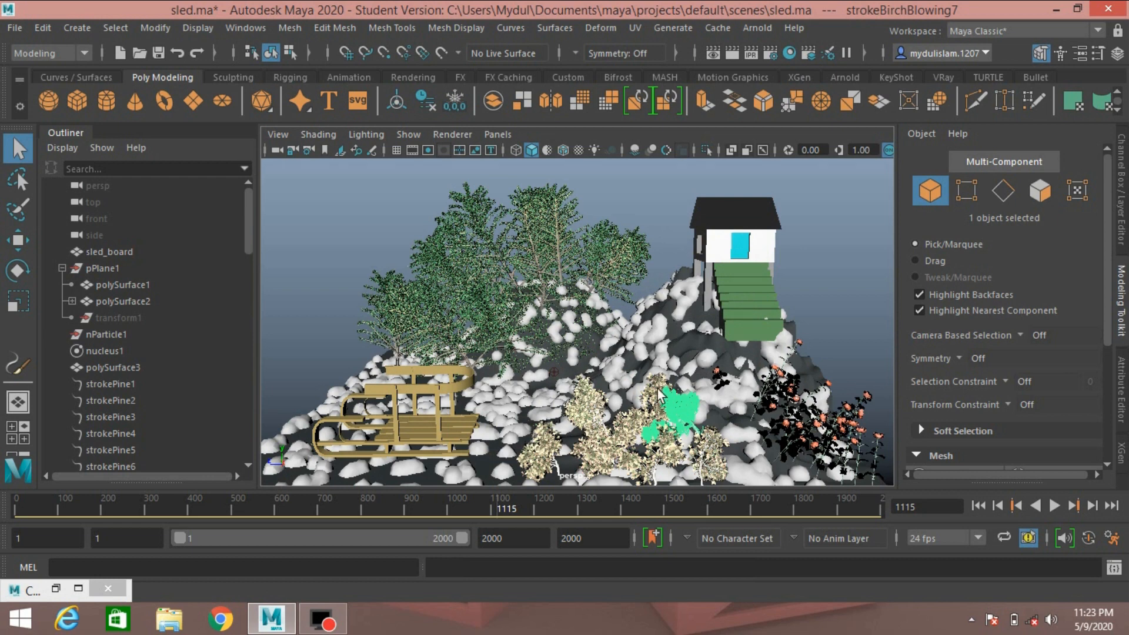
alt+middle_drag(662, 393, 665, 352)
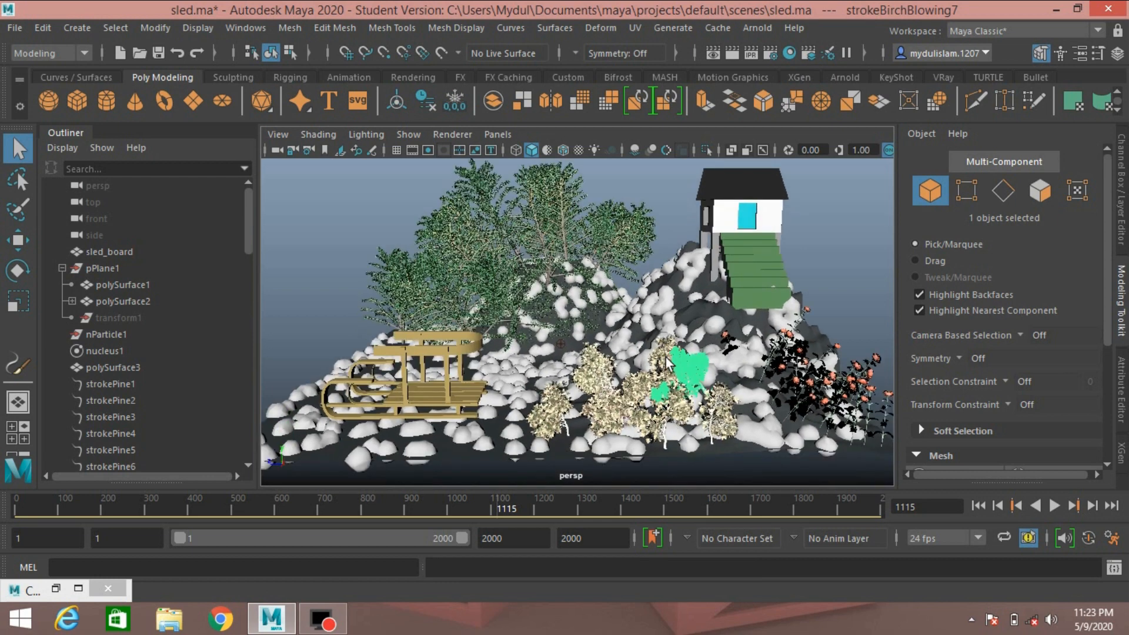
alt+middle_drag(647, 298, 645, 312)
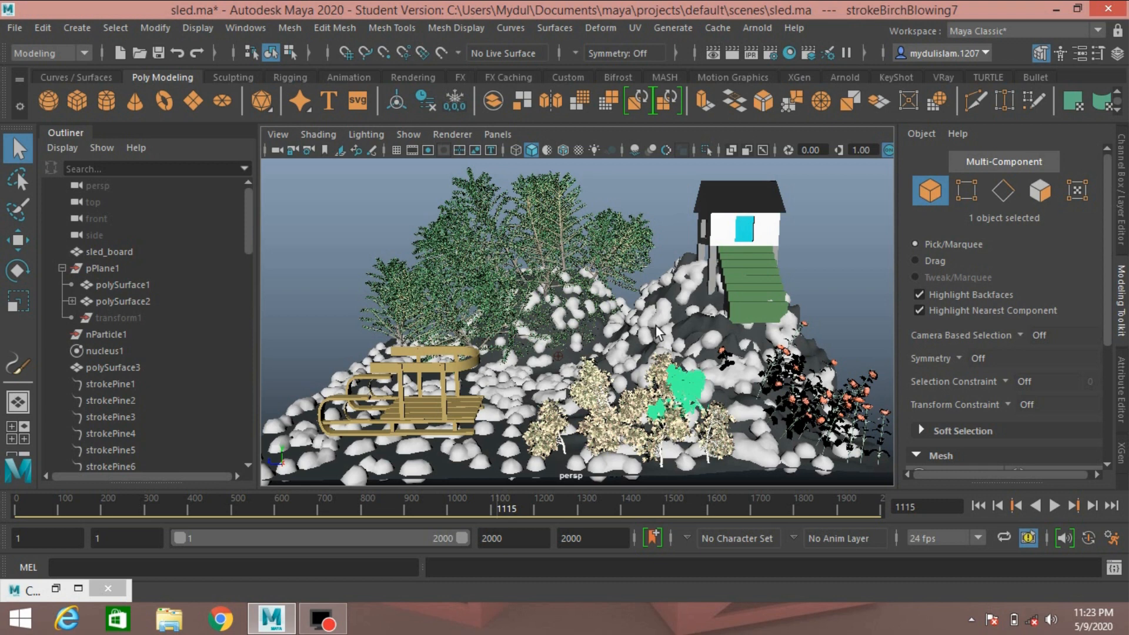
alt+drag(656, 325, 655, 327)
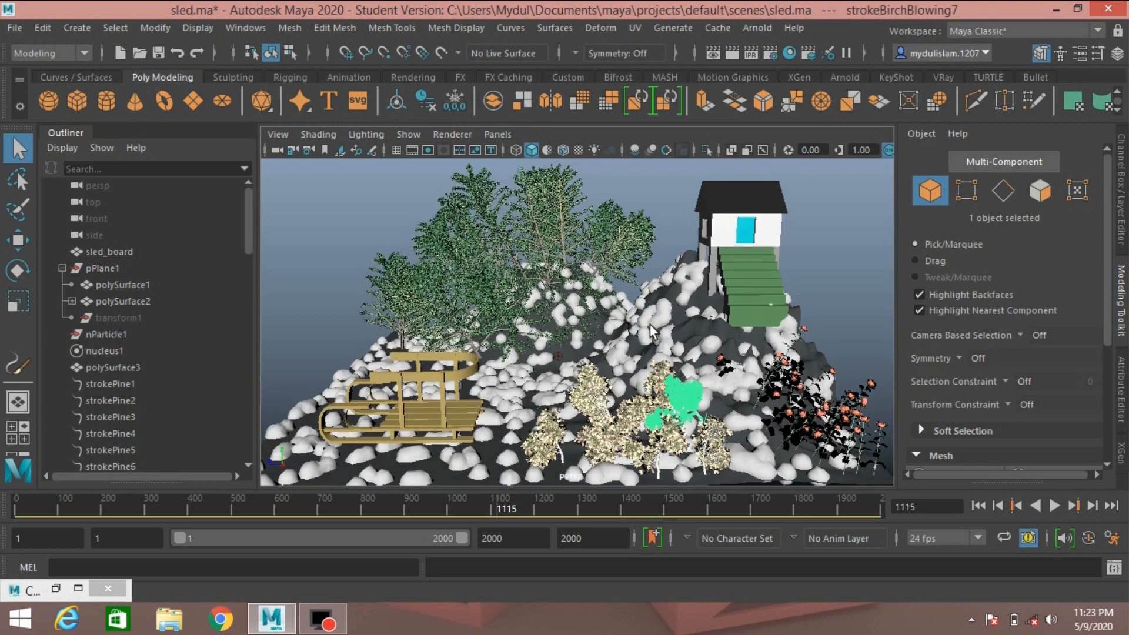
click(749, 26)
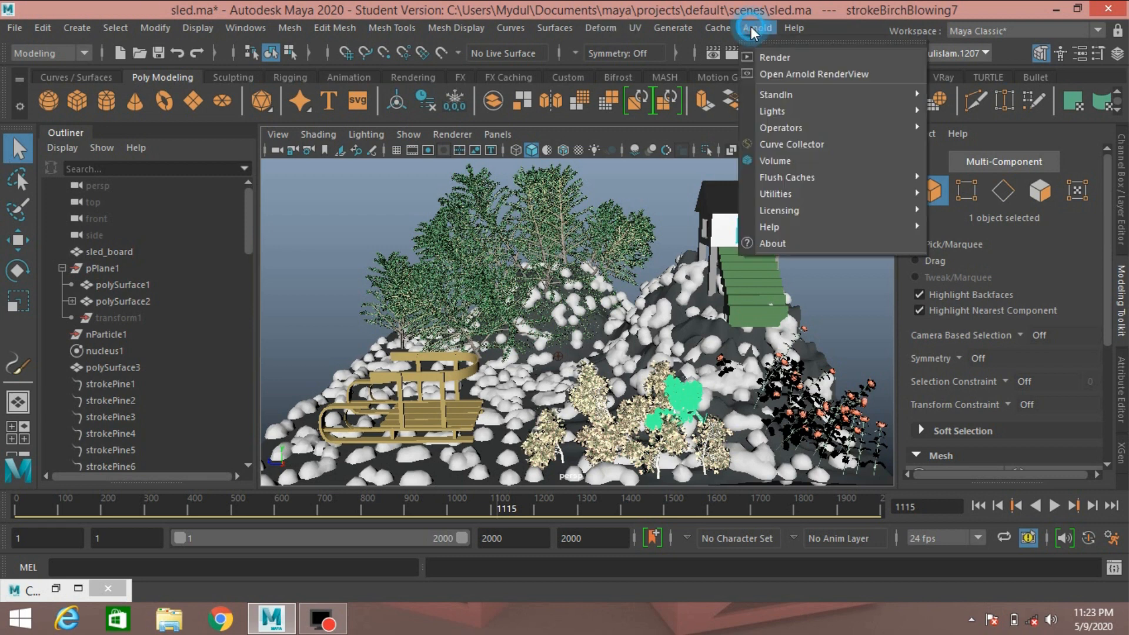
mouse_move(767, 116)
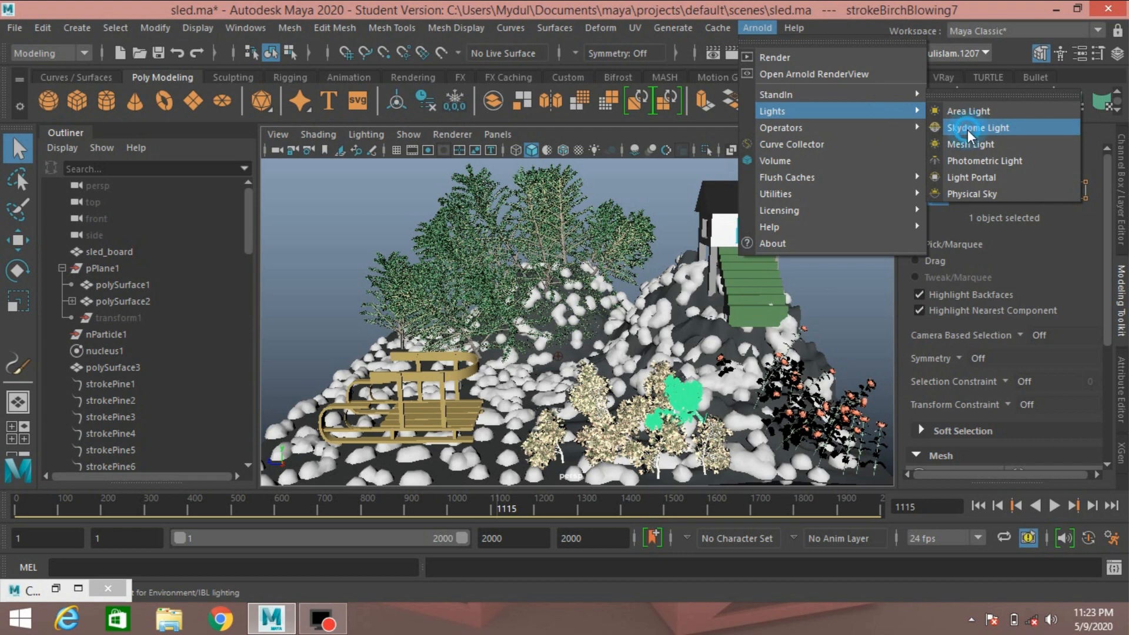
click(968, 128)
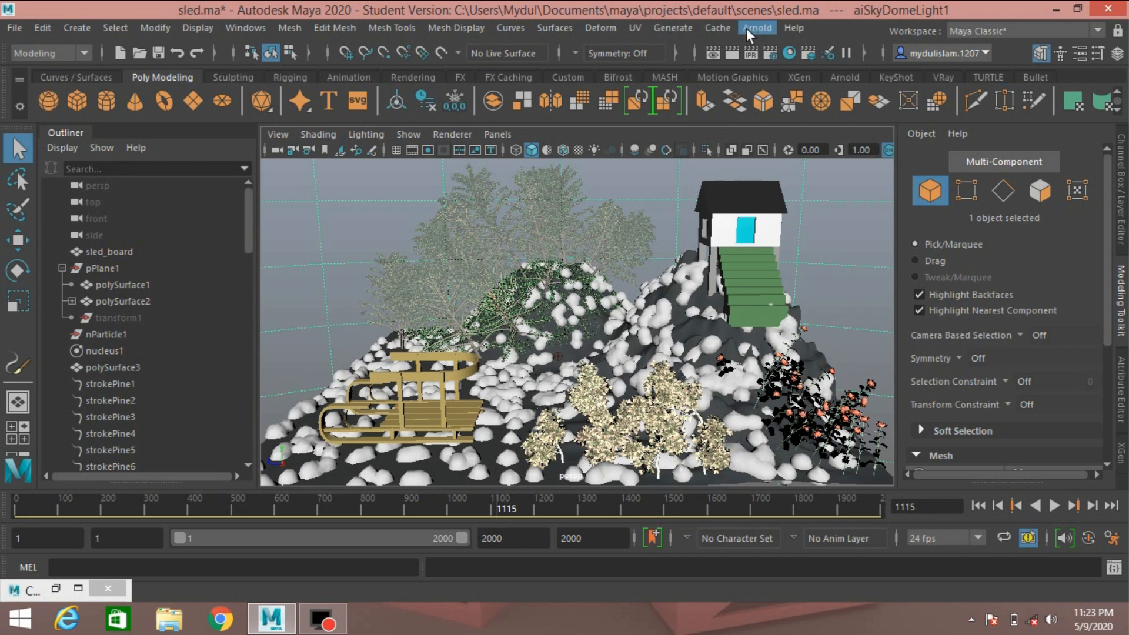
Test-render the skydome-lit landscape from the perspective camera with Arnold, then close the render view.
click(101, 588)
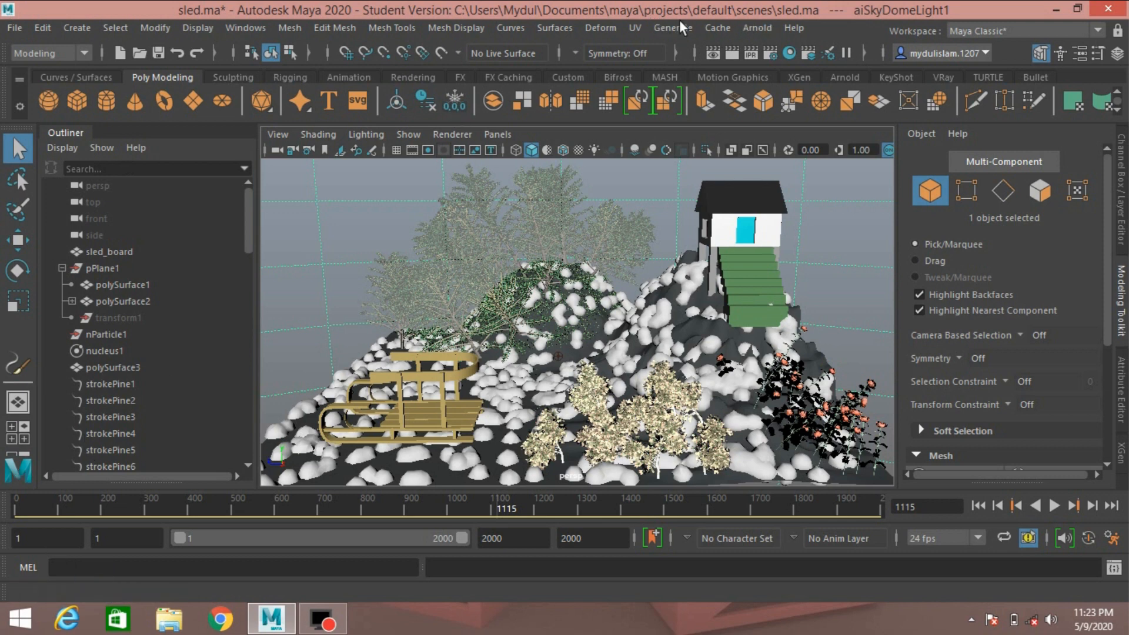
click(742, 28)
click(756, 55)
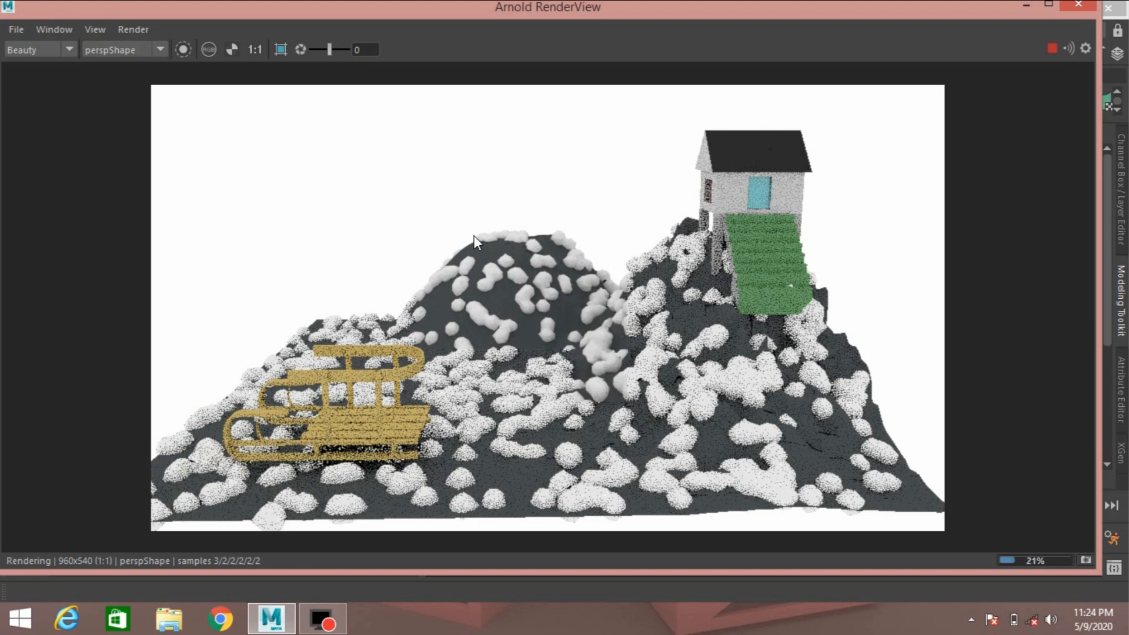
click(1077, 5)
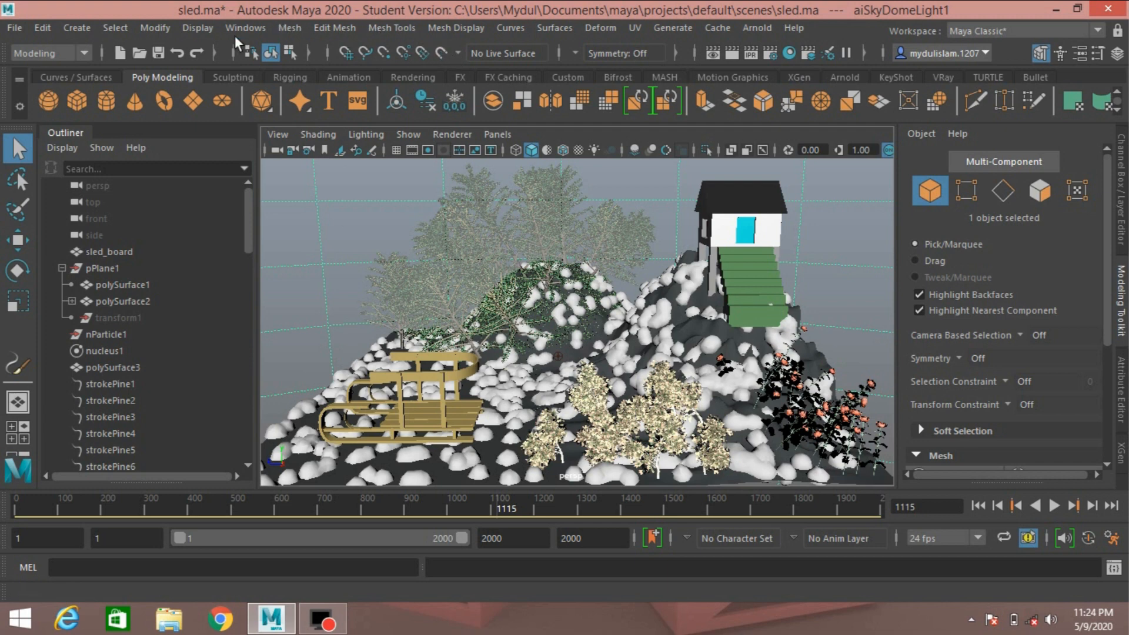
Add a directional light, raise it to the height of the rear hilltop, and scale it uniformly to about 12.3.
click(76, 27)
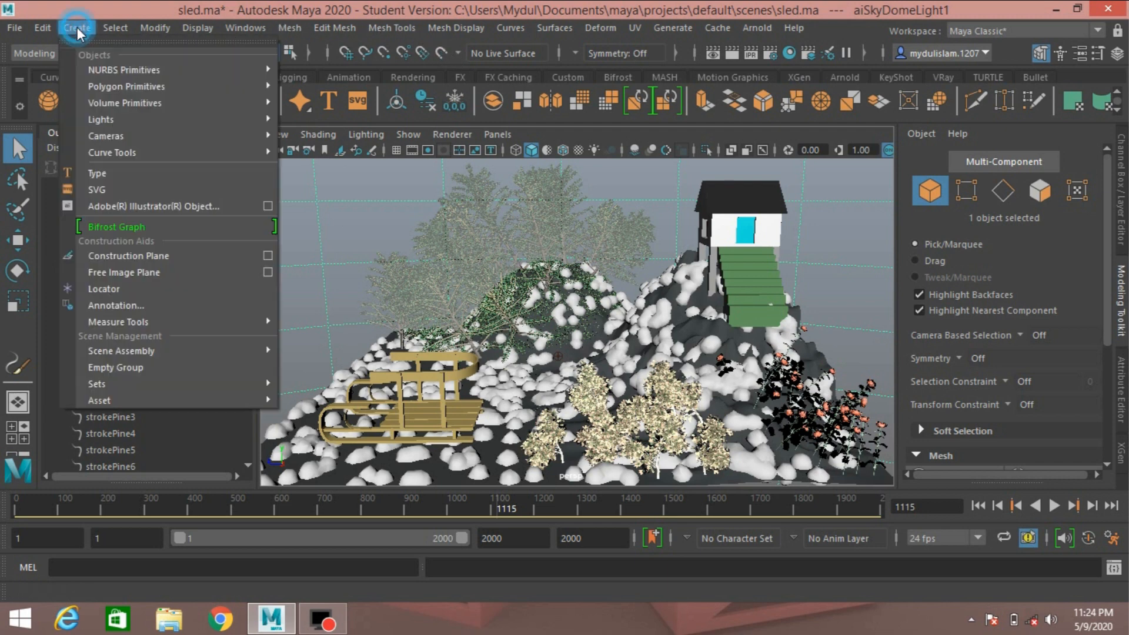
mouse_move(251, 116)
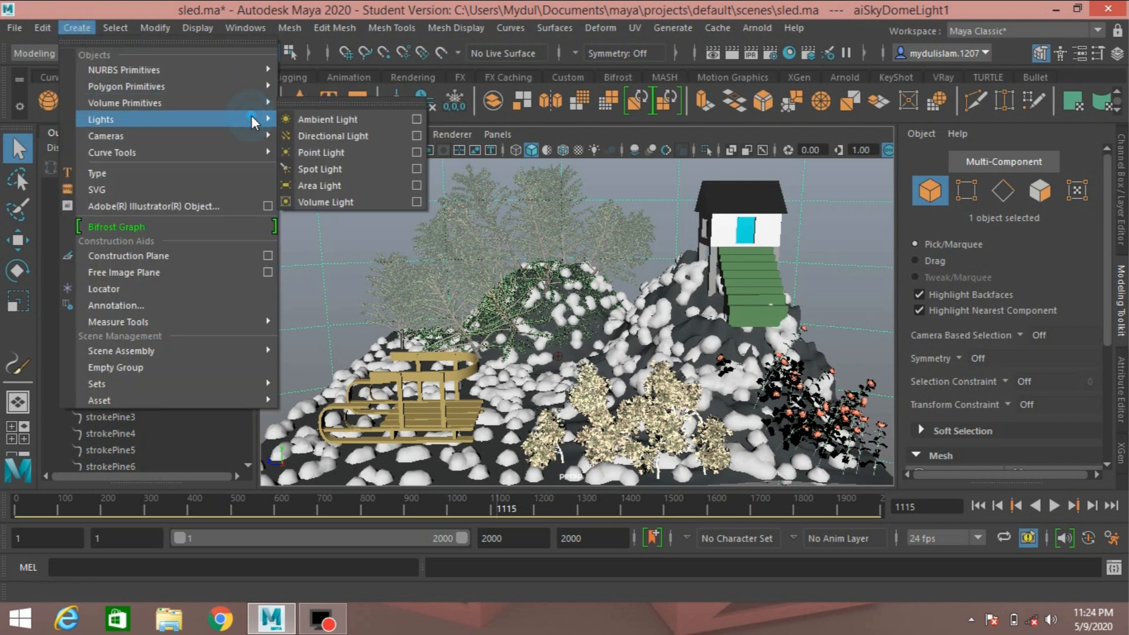
click(322, 136)
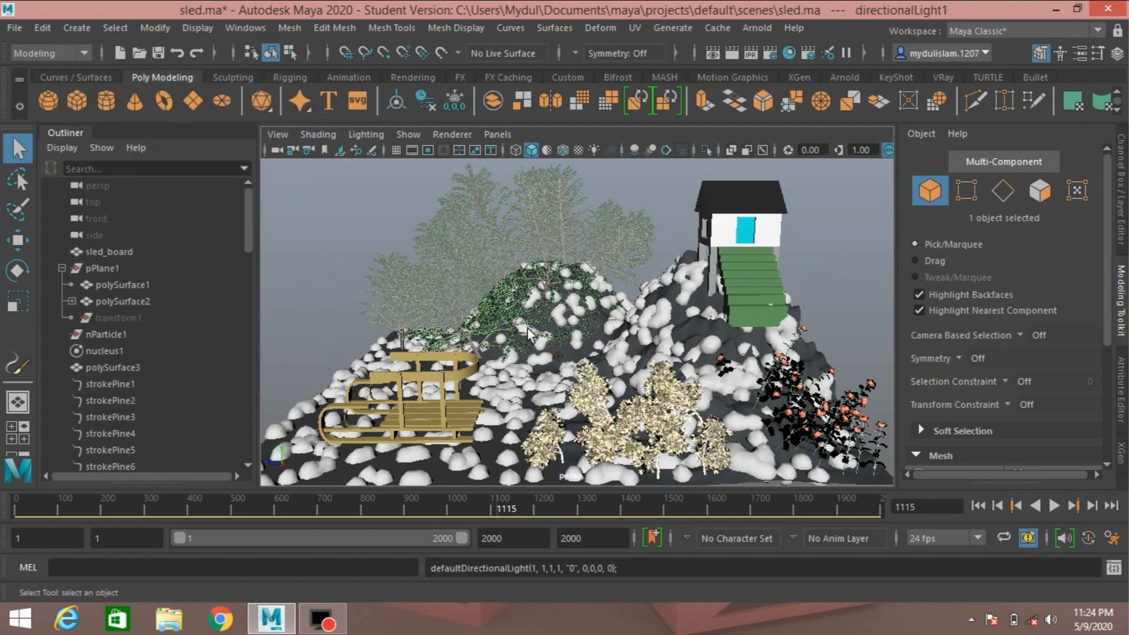
click(18, 240)
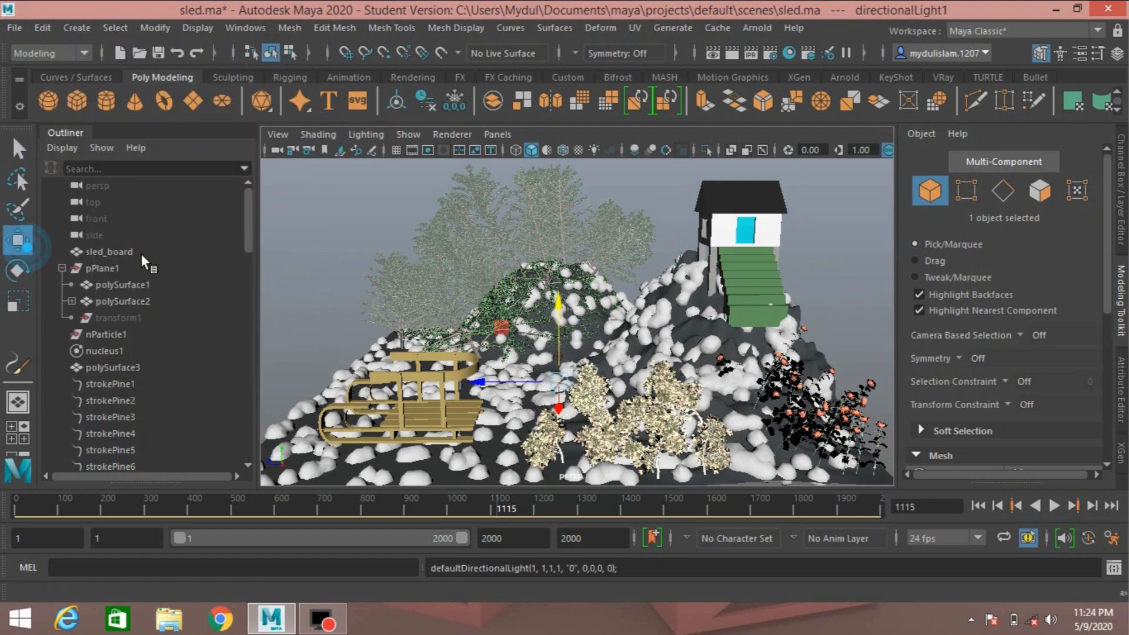
drag(559, 310, 559, 200)
click(18, 302)
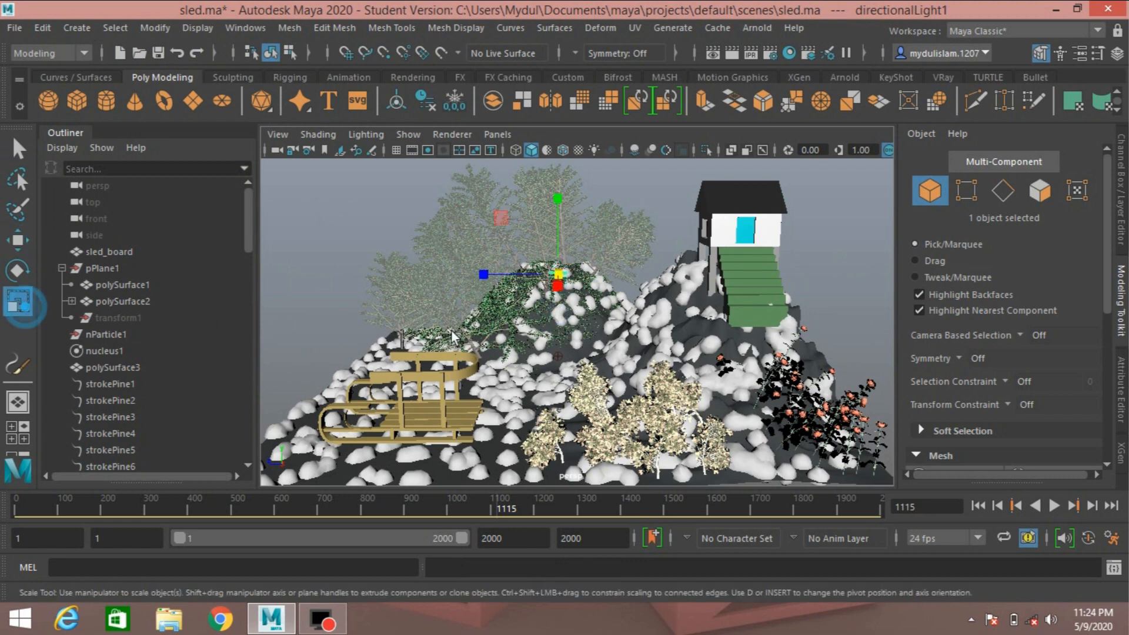
drag(556, 272, 672, 346)
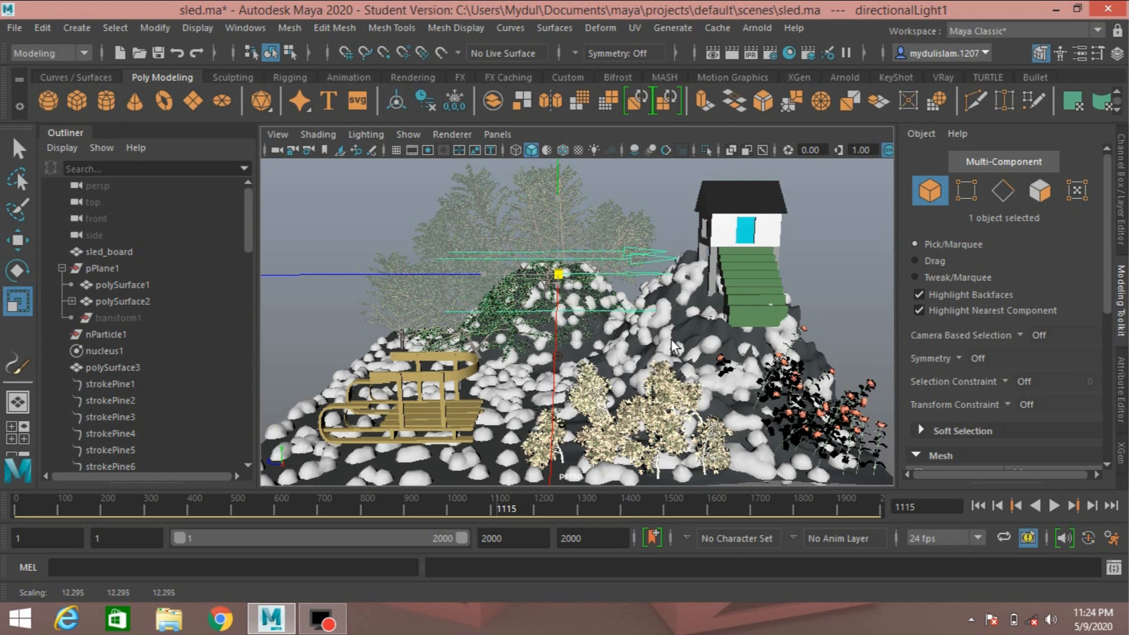
Tilt the directional light about -17° around X and place it high beside the trees on the sled's side, aimed down across the landscape.
click(19, 240)
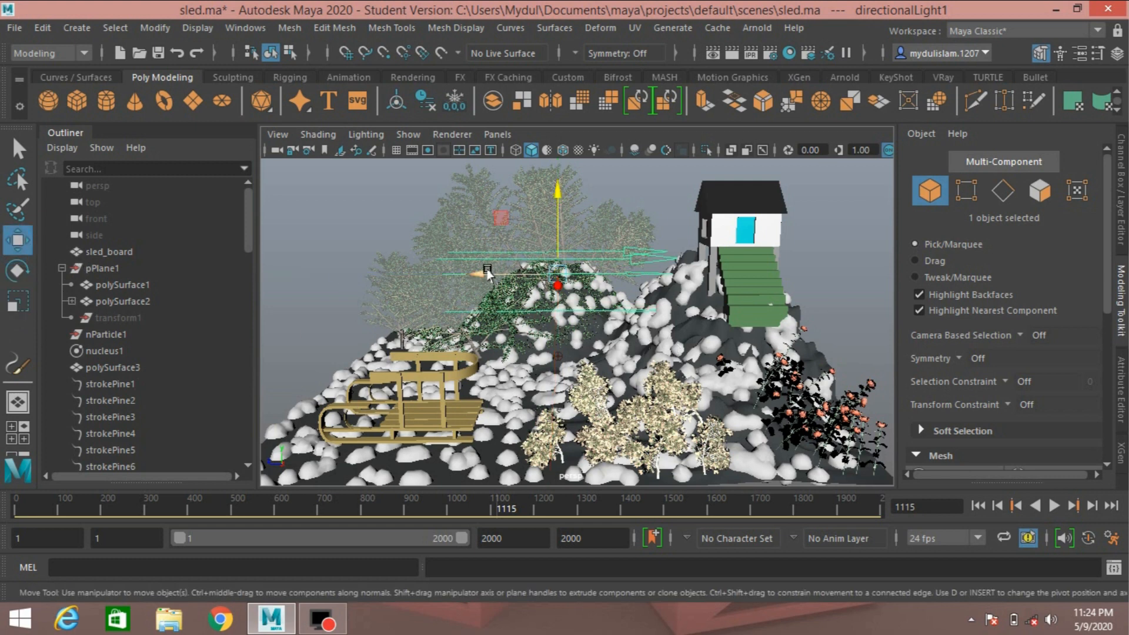
drag(487, 274, 327, 260)
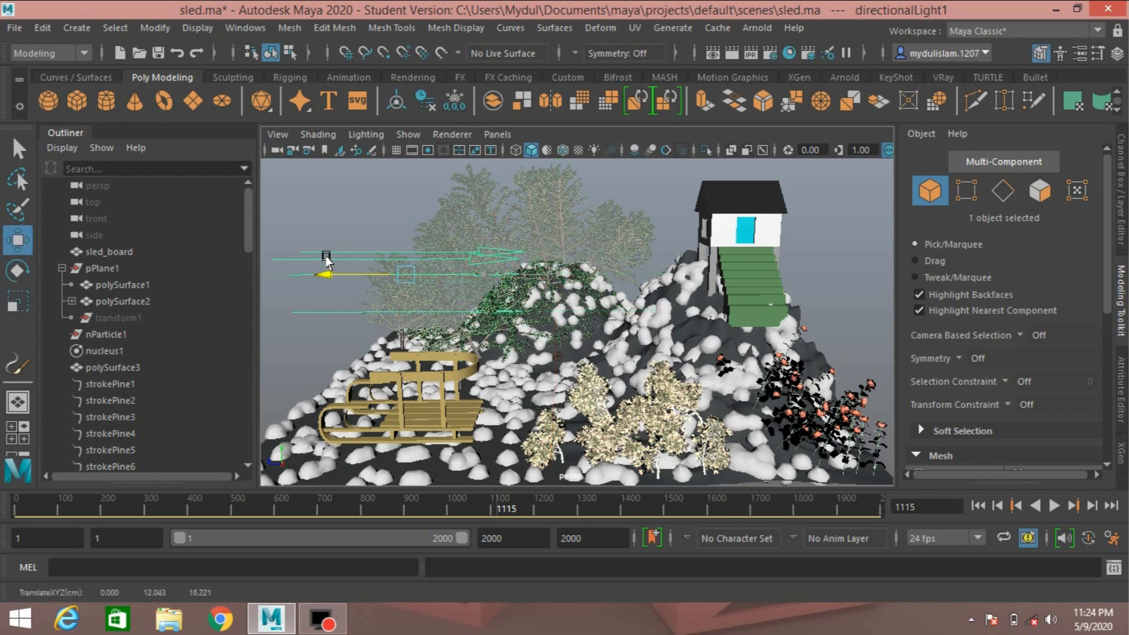
click(17, 270)
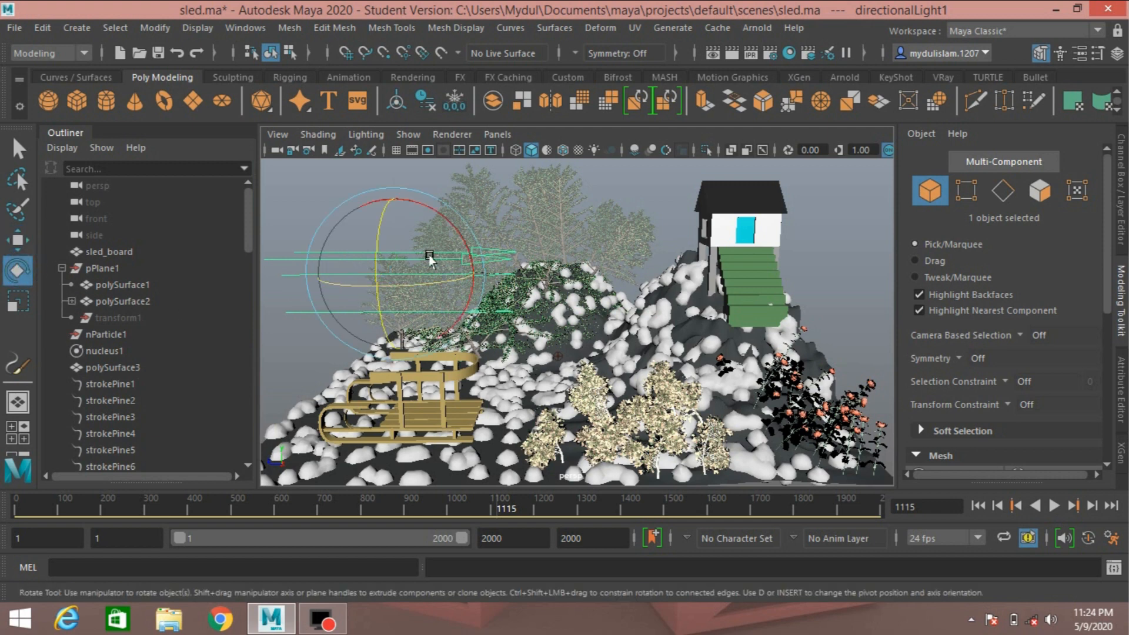
drag(459, 237, 466, 259)
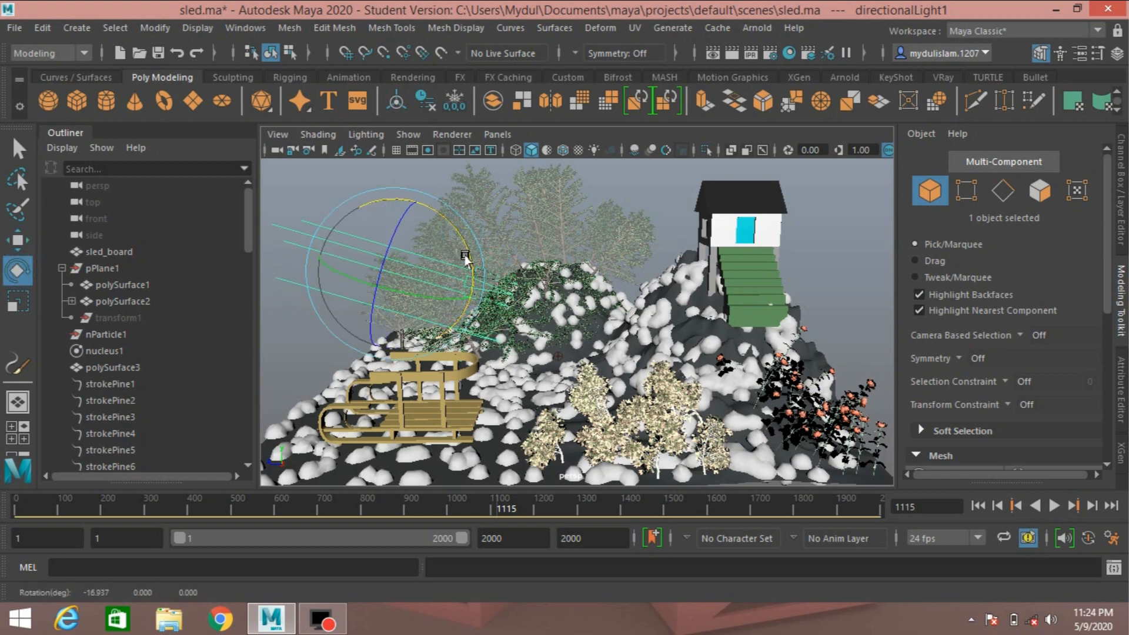
click(17, 240)
drag(377, 285, 451, 247)
drag(444, 194, 445, 116)
drag(406, 176, 282, 177)
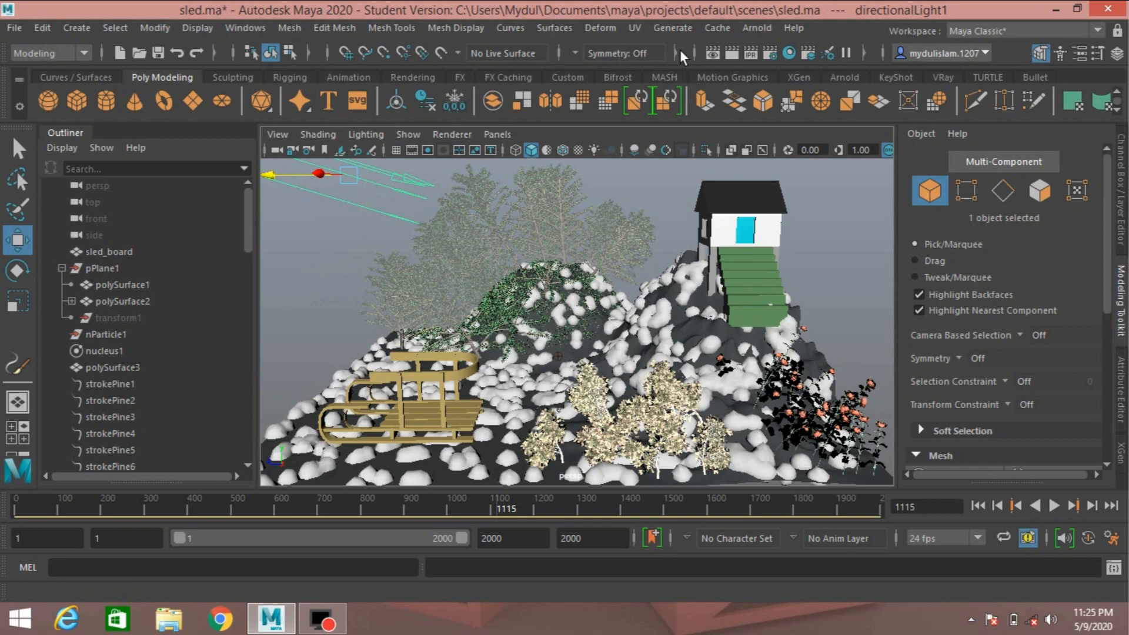
Render the scene with Arnold to check the directional light's effect, then close the render view.
click(749, 28)
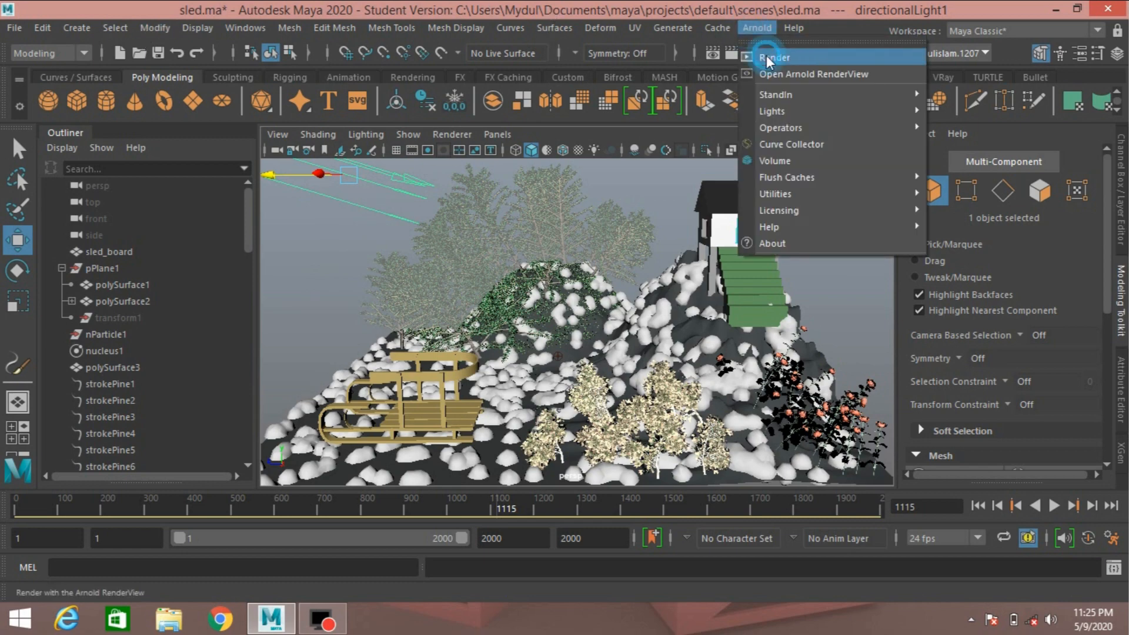
click(767, 57)
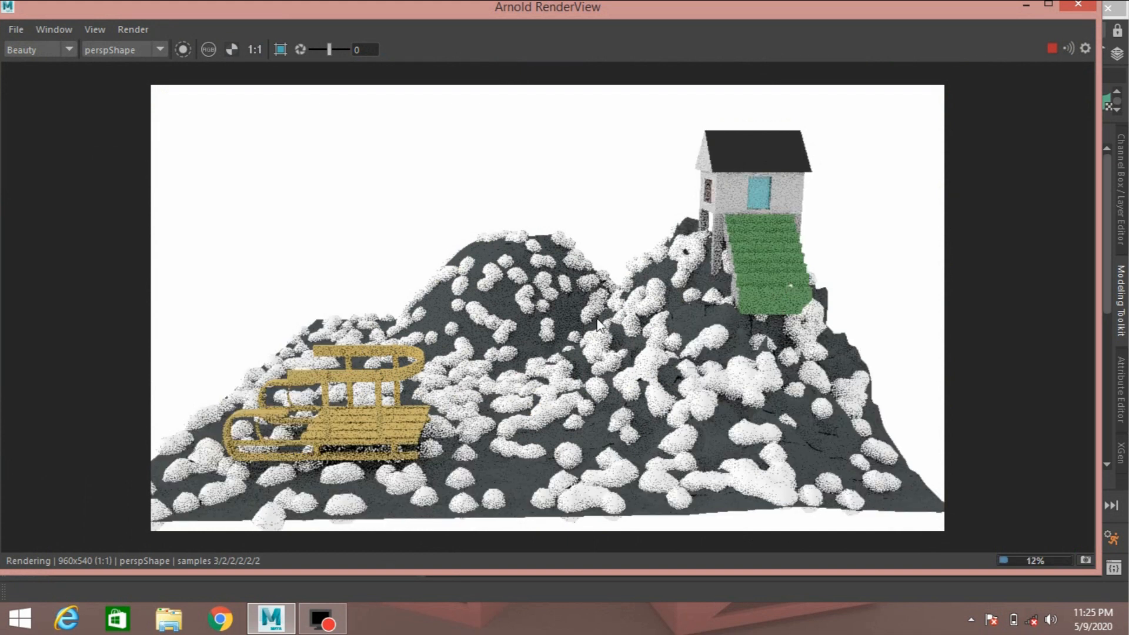
click(1078, 5)
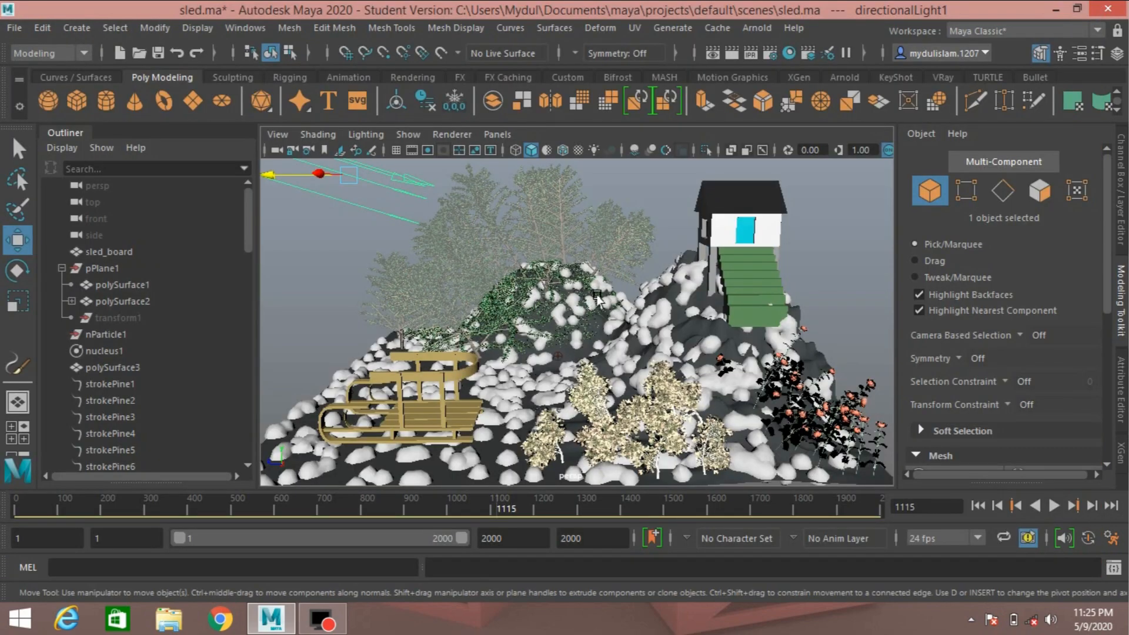
Delete the Arnold skydome light and the directional light from the scene.
mouse_move(609, 296)
alt+mouse_down()
mouse_move(601, 312)
mouse_move(595, 300)
mouse_move(610, 294)
alt+mouse_up()
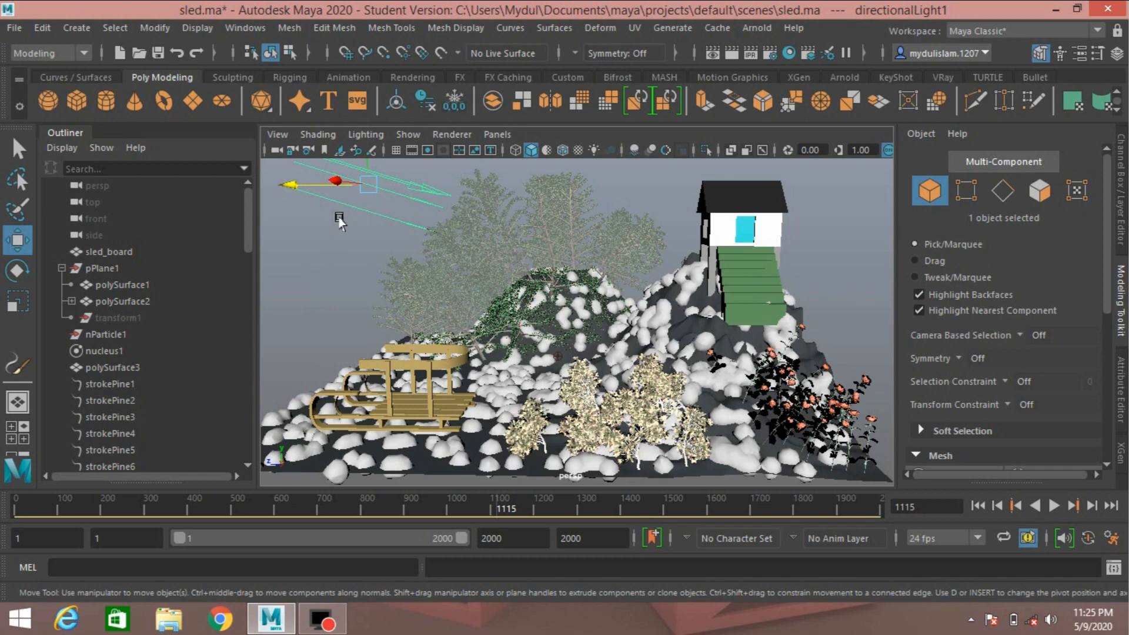
drag(327, 231, 324, 267)
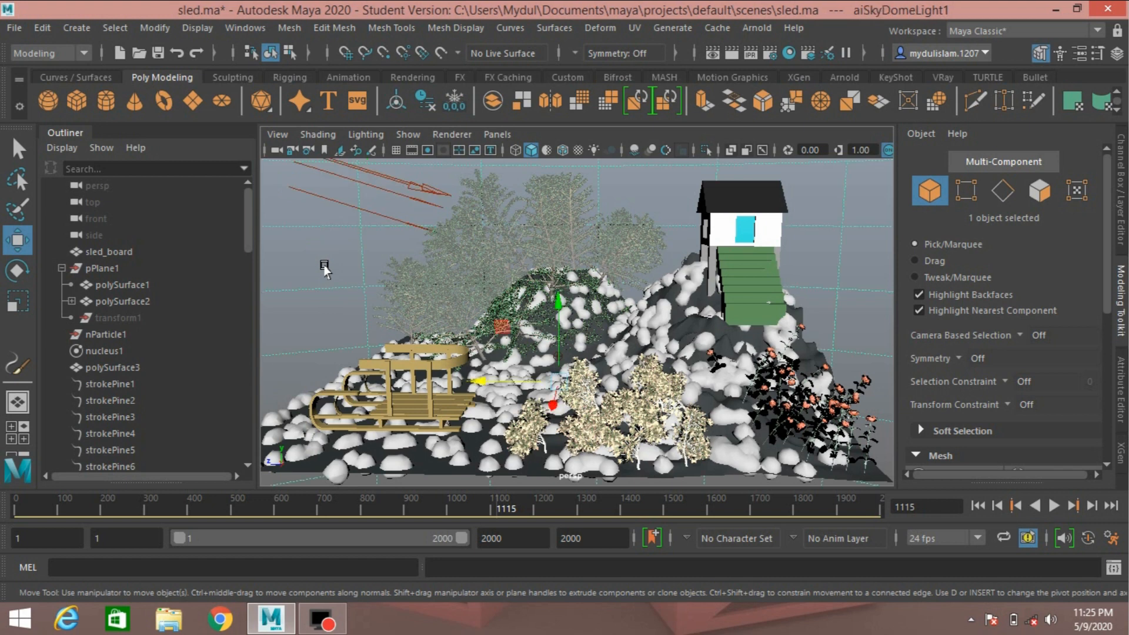
click(324, 267)
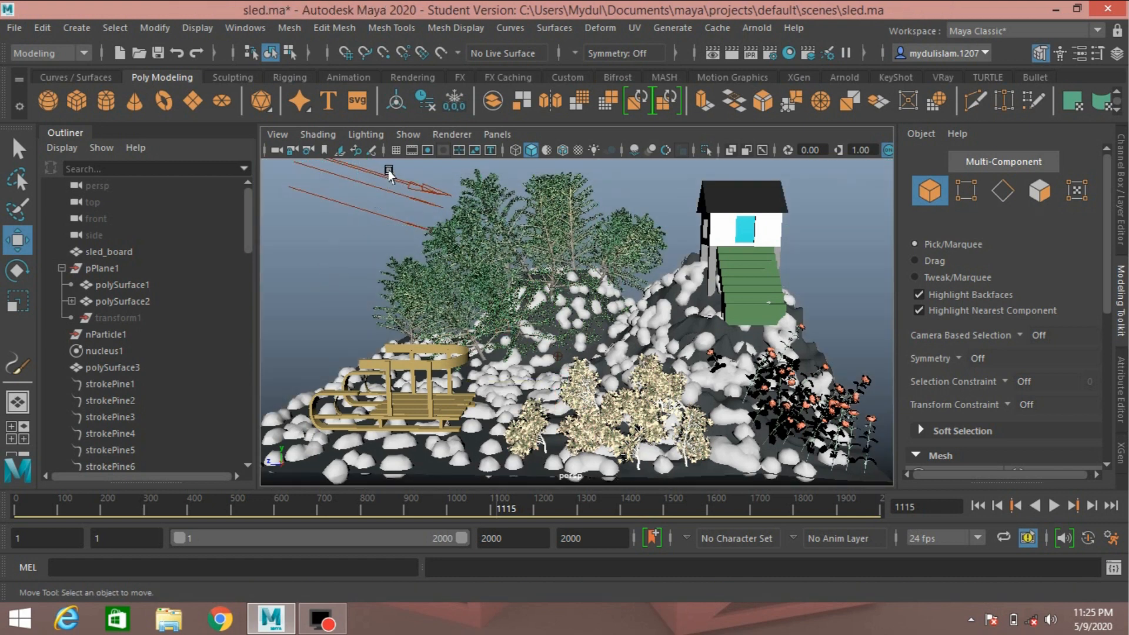
drag(392, 171, 373, 217)
key(Delete)
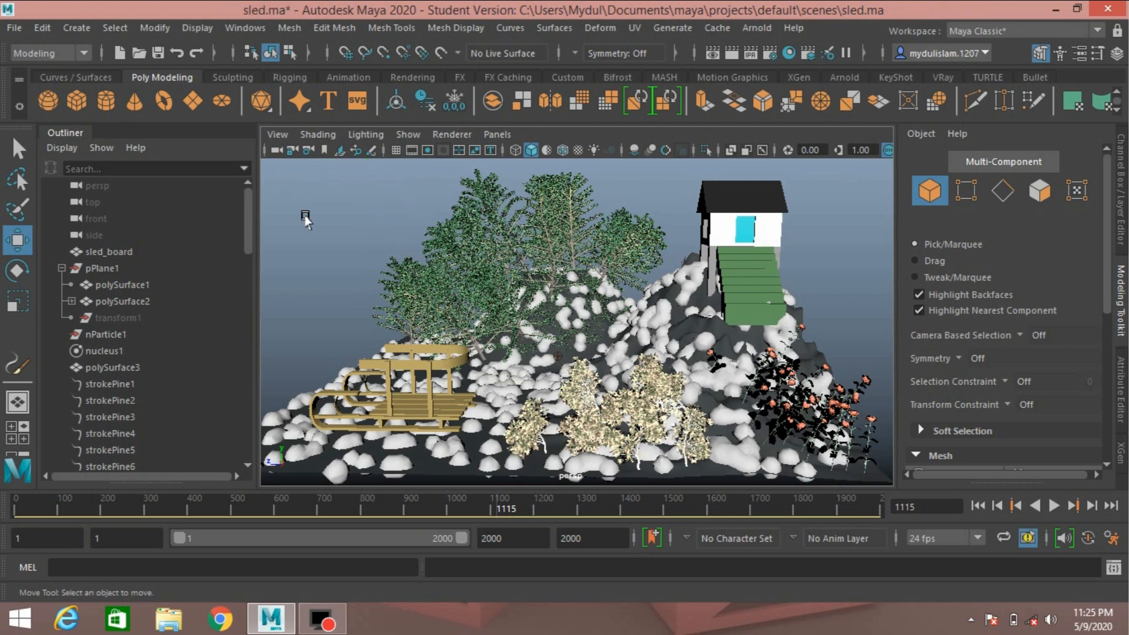
Load all plug-ins of the Maya2020/vray/plug-ins group in the Plug-in Manager.
click(233, 29)
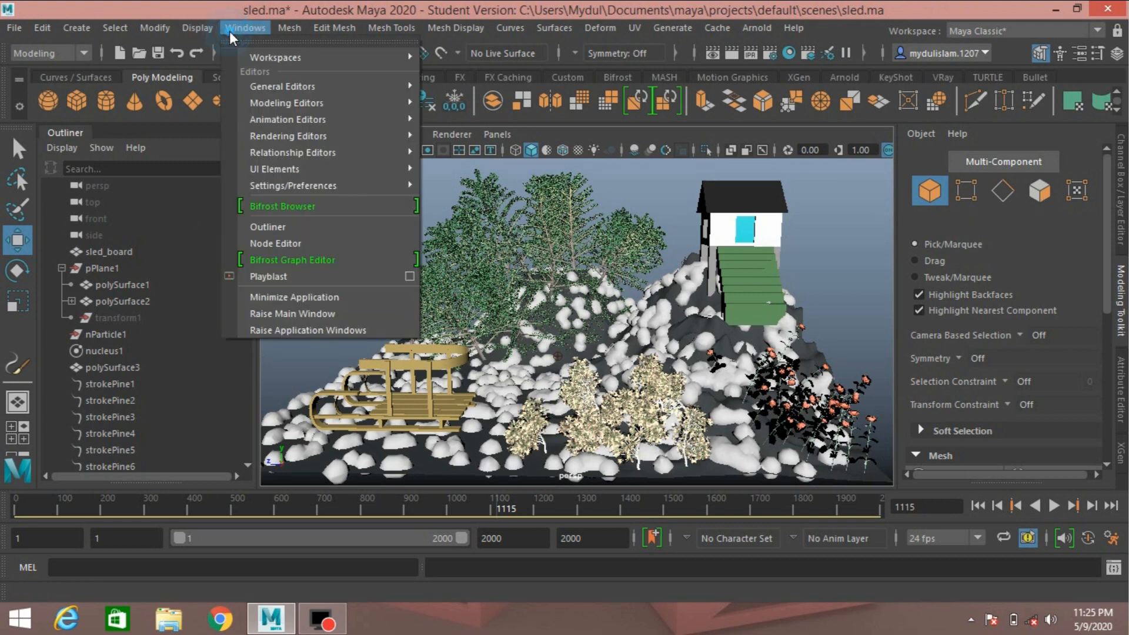
mouse_move(337, 185)
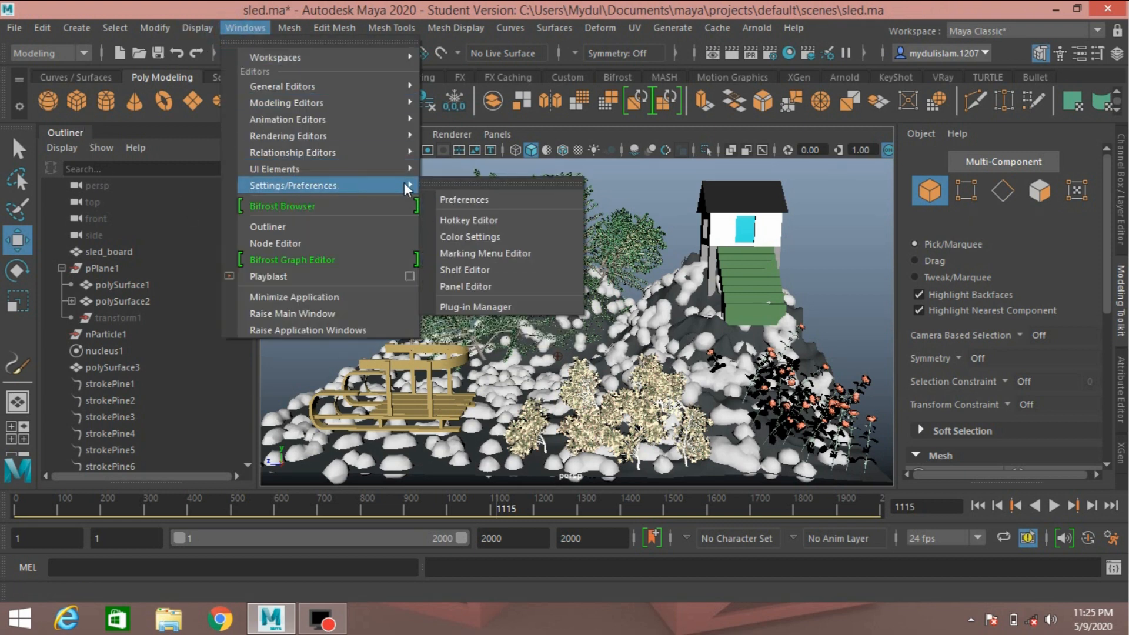
click(496, 306)
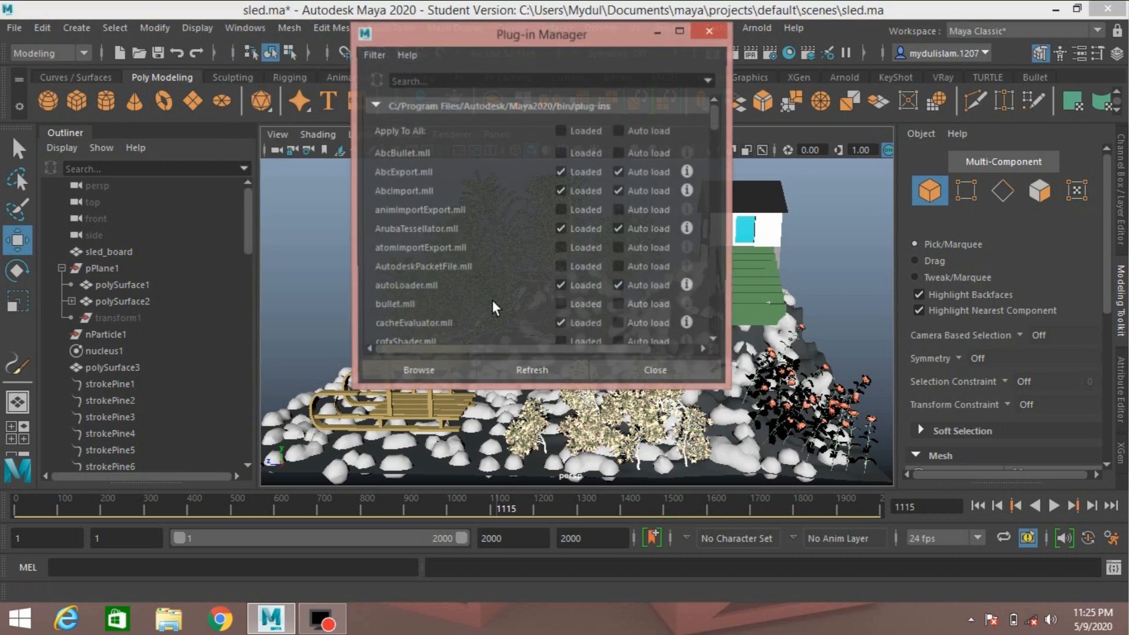
scroll(442, 276, down, 5)
scroll(448, 268, down, 15)
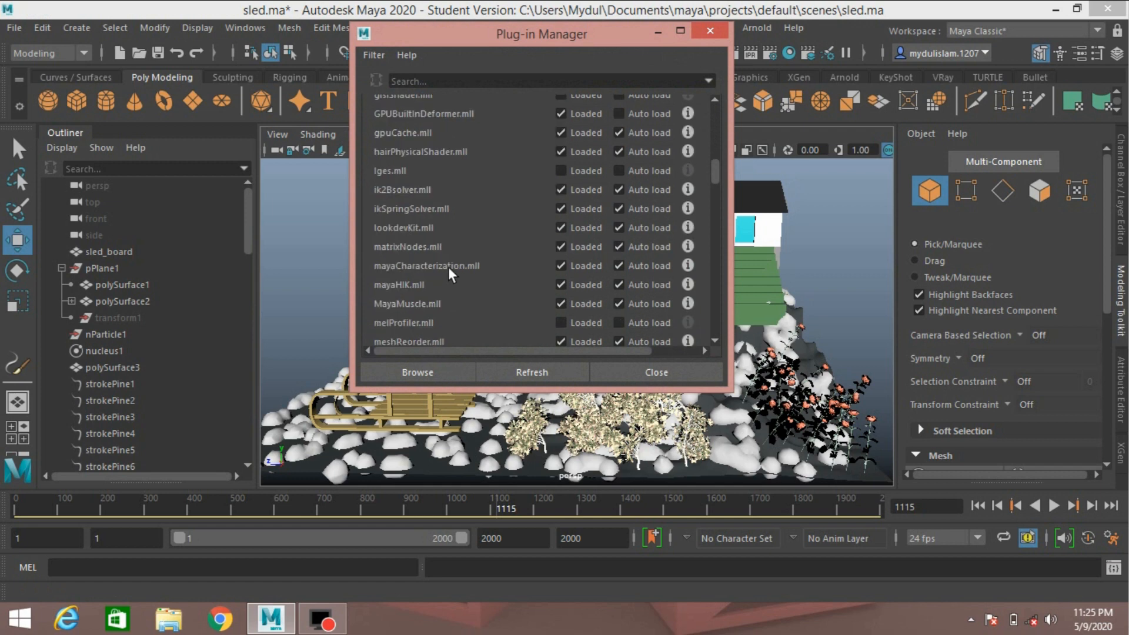
scroll(450, 272, down, 2)
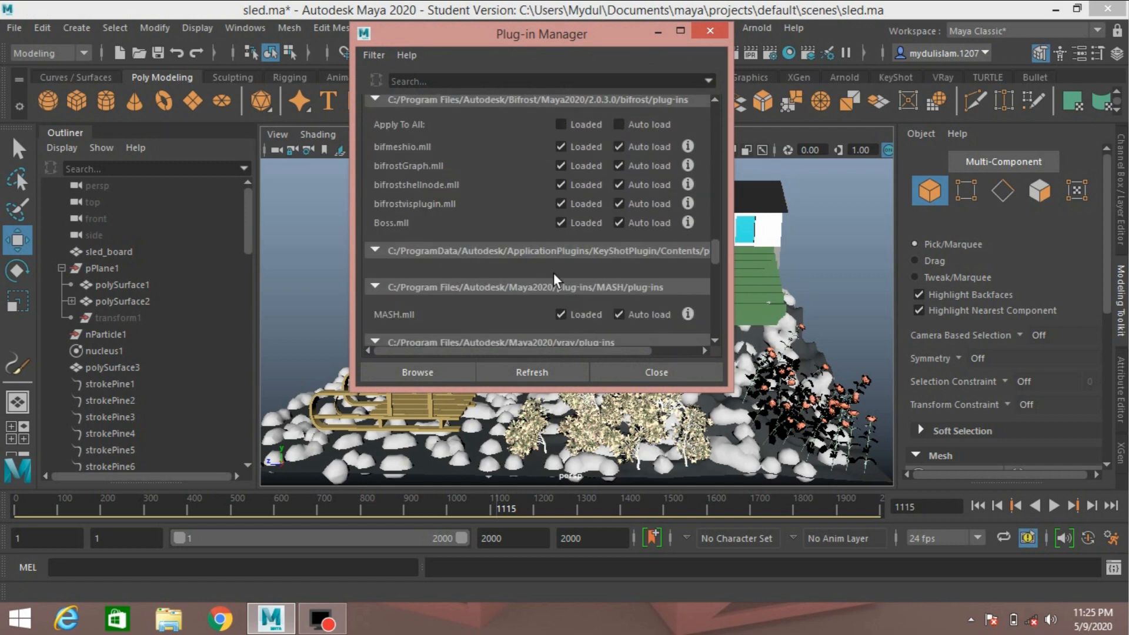
scroll(552, 273, down, 2)
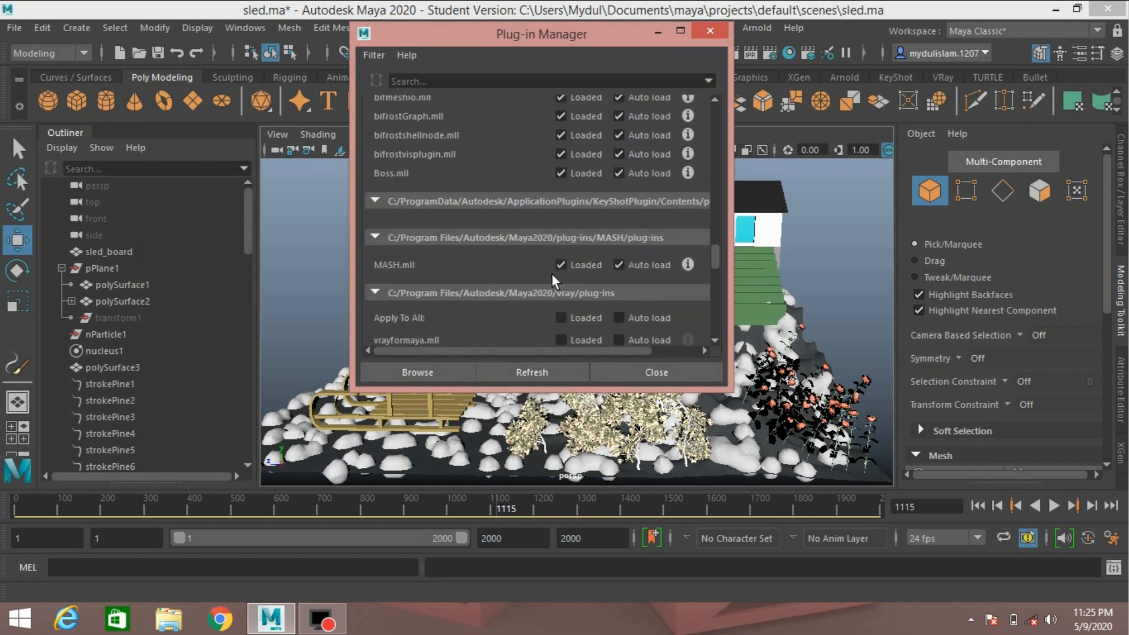
click(560, 318)
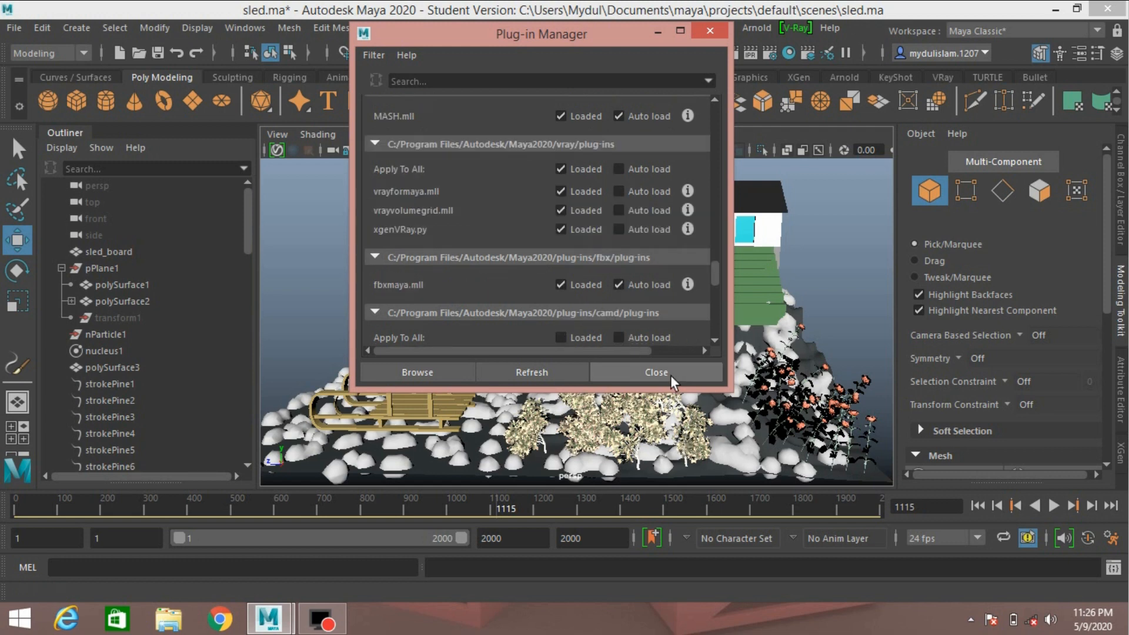
Enable auto load for all the V-Ray plug-ins and close the Plug-in Manager.
scroll(604, 308, up, 2)
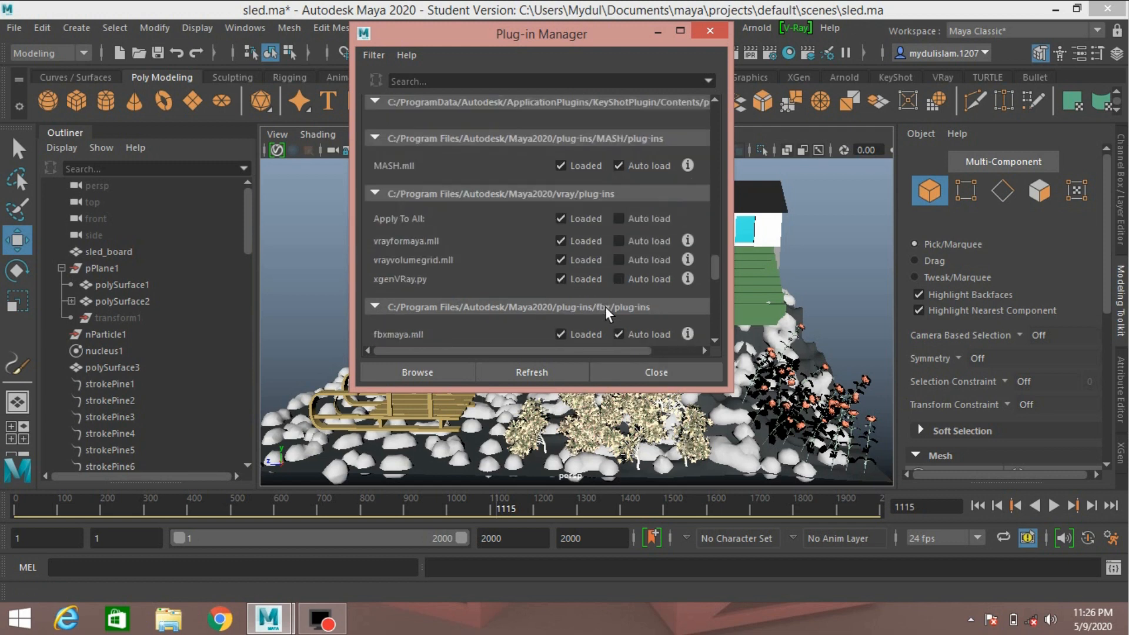
scroll(605, 306, up, 2)
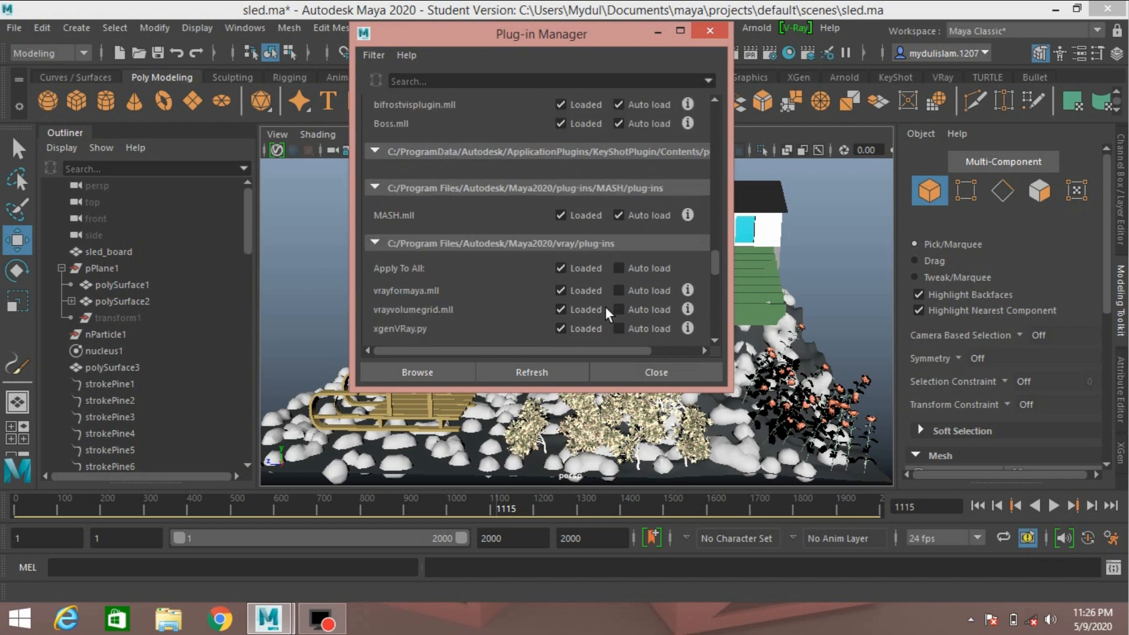
click(619, 268)
click(652, 369)
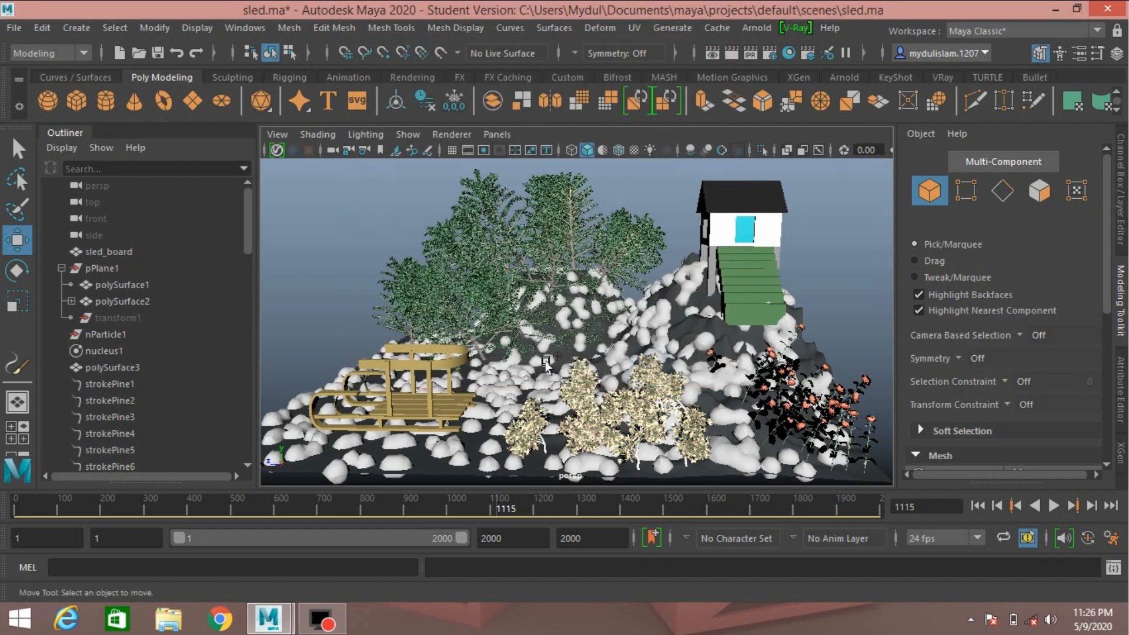
Add a V-Ray rectangle light to the scene and scale it up uniformly to about 21.6.
click(941, 77)
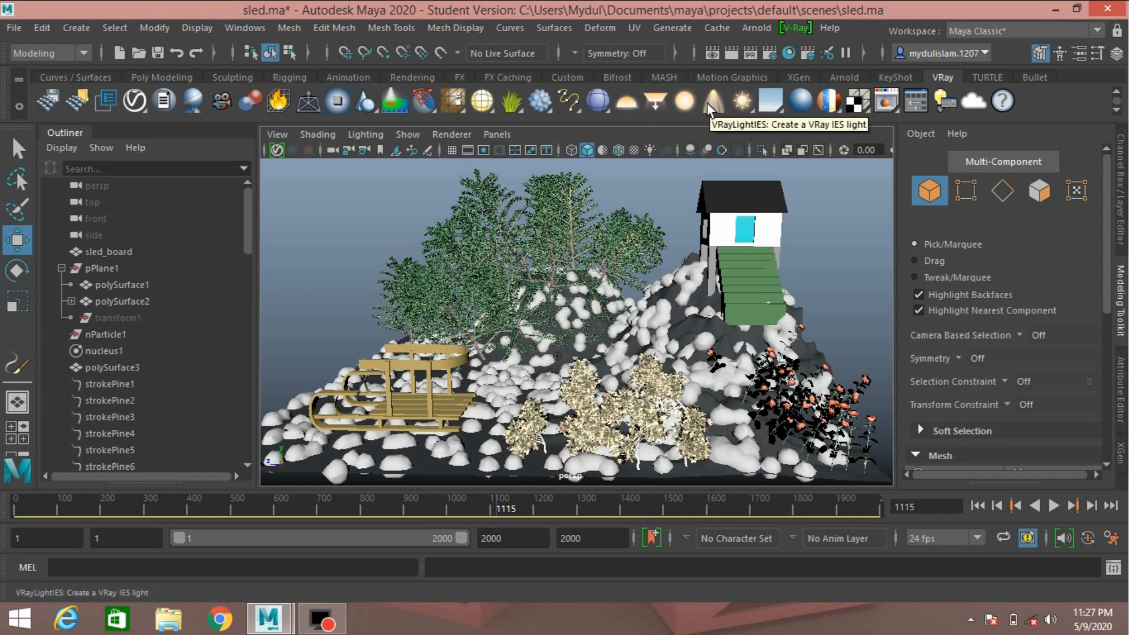
click(655, 101)
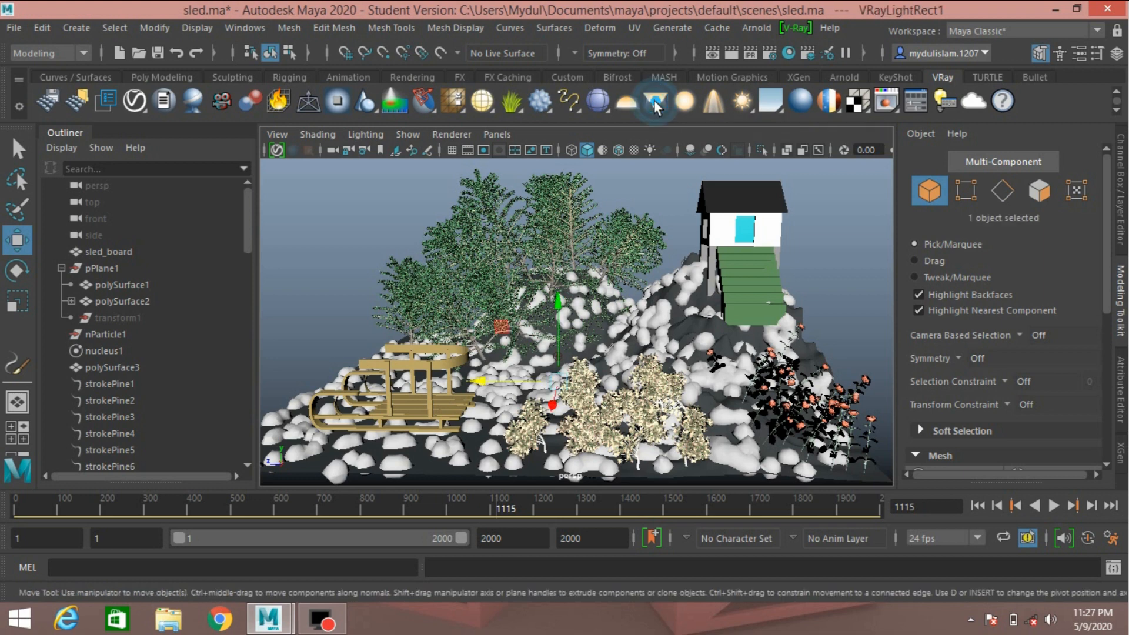
click(17, 302)
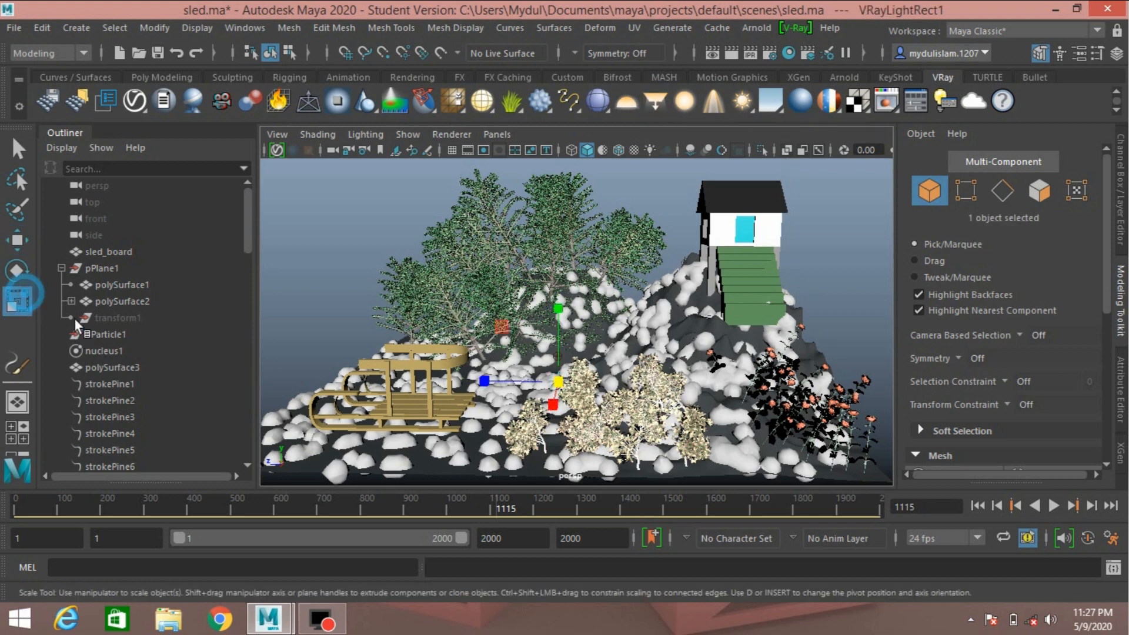
drag(560, 381, 893, 427)
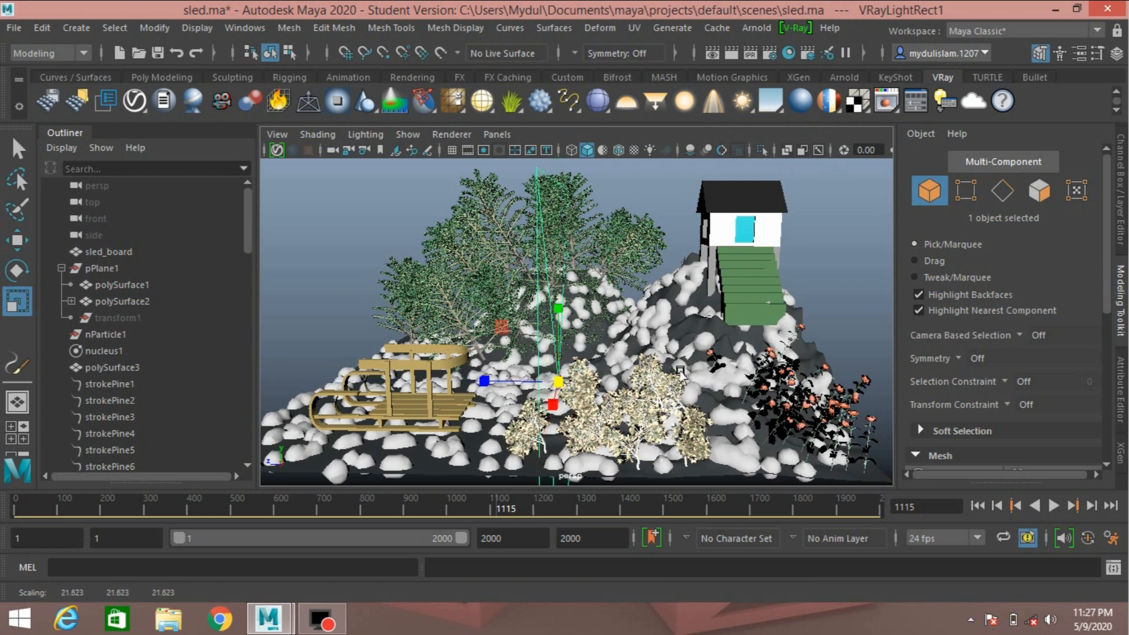
Move the V-Ray rectangle light sideways from the middle of the scene to beyond the sled's outer end.
key(w)
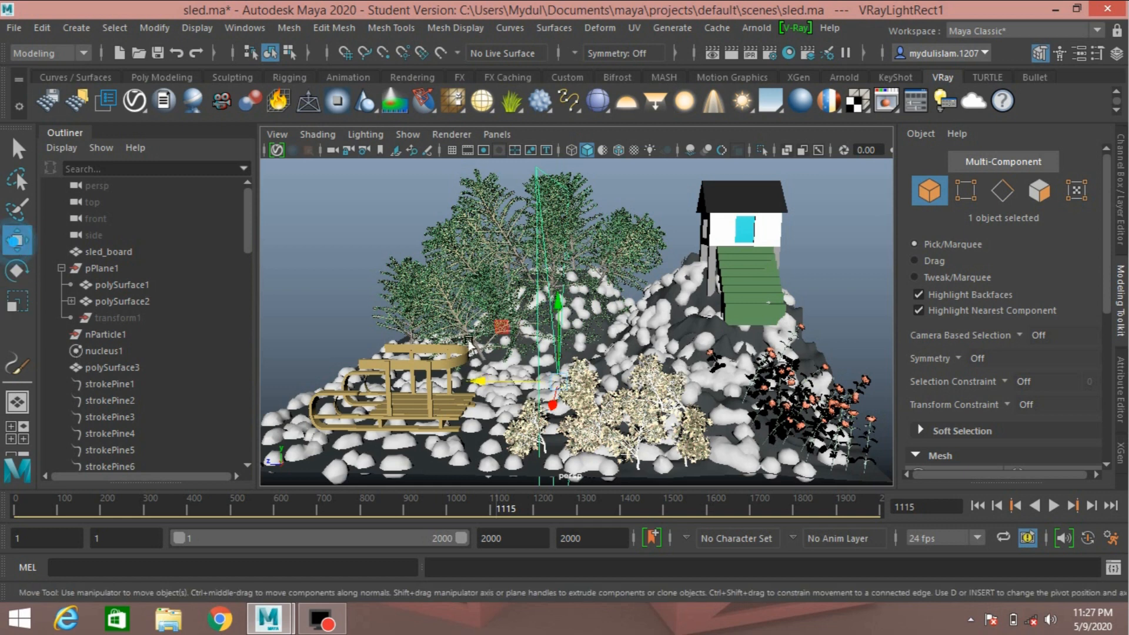
drag(509, 380, 280, 374)
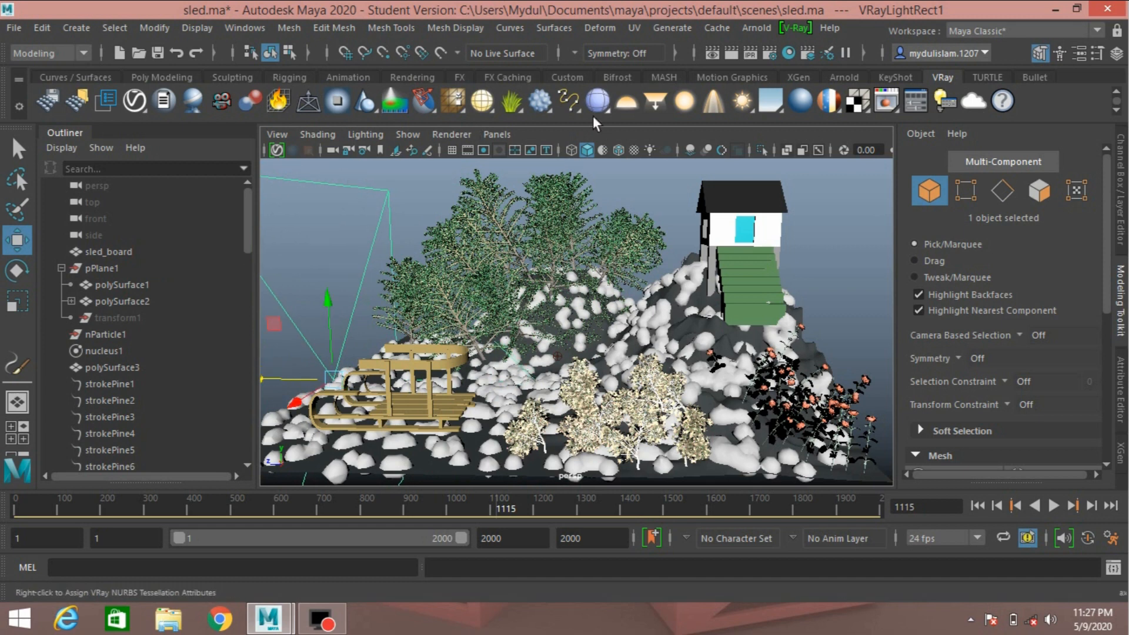
Try to start an interactive render of the persp camera from the V-Ray frame buffer, and close both render windows.
click(886, 105)
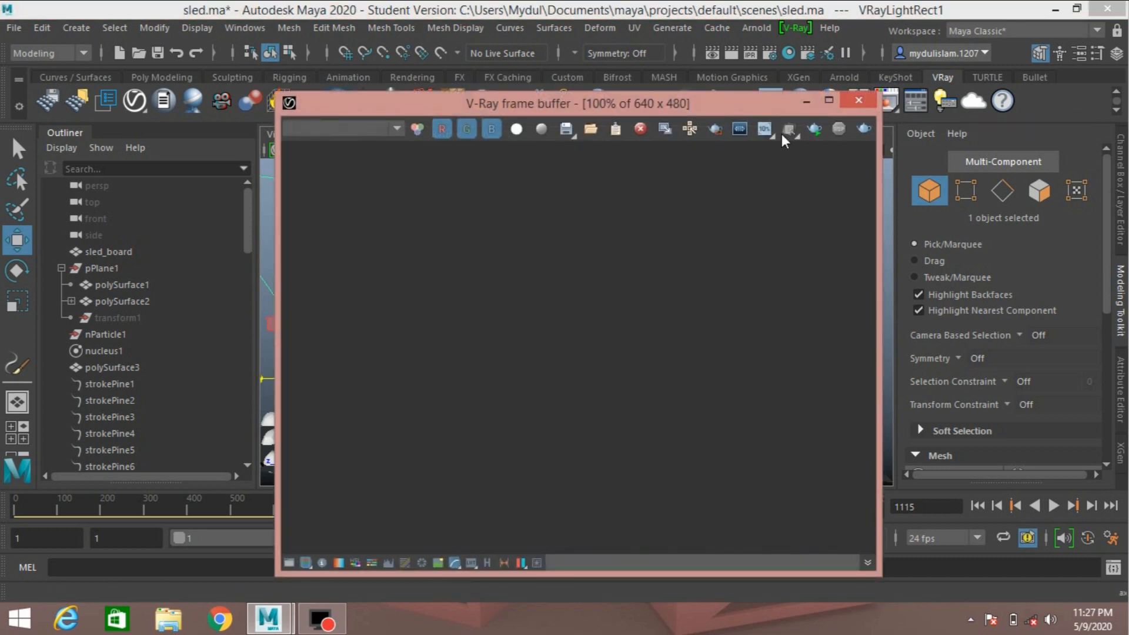
click(817, 132)
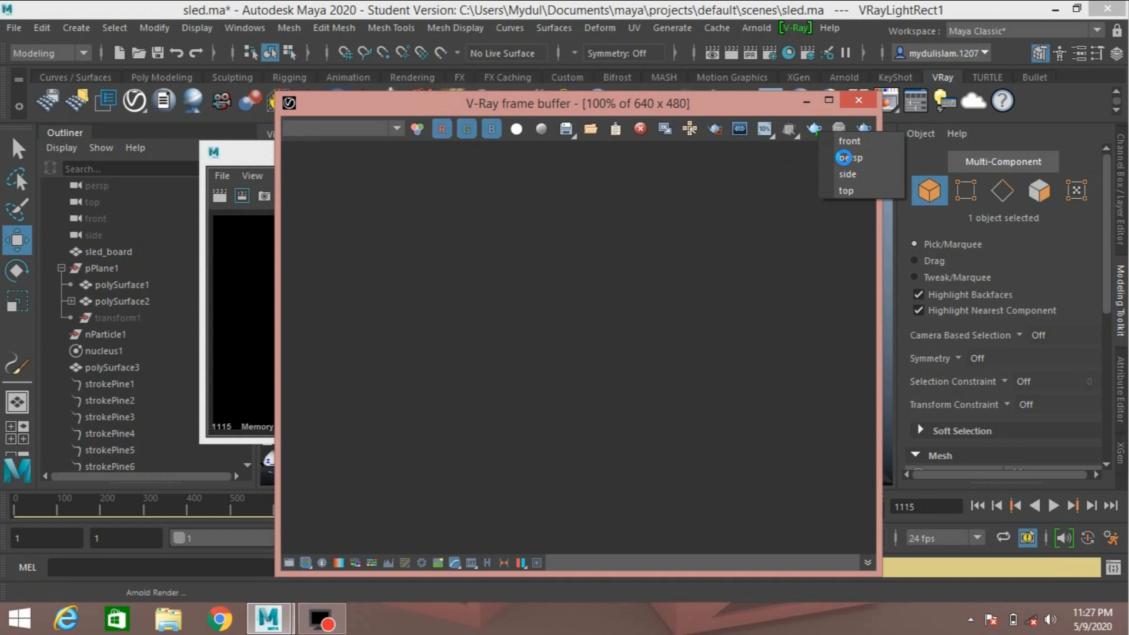
click(847, 157)
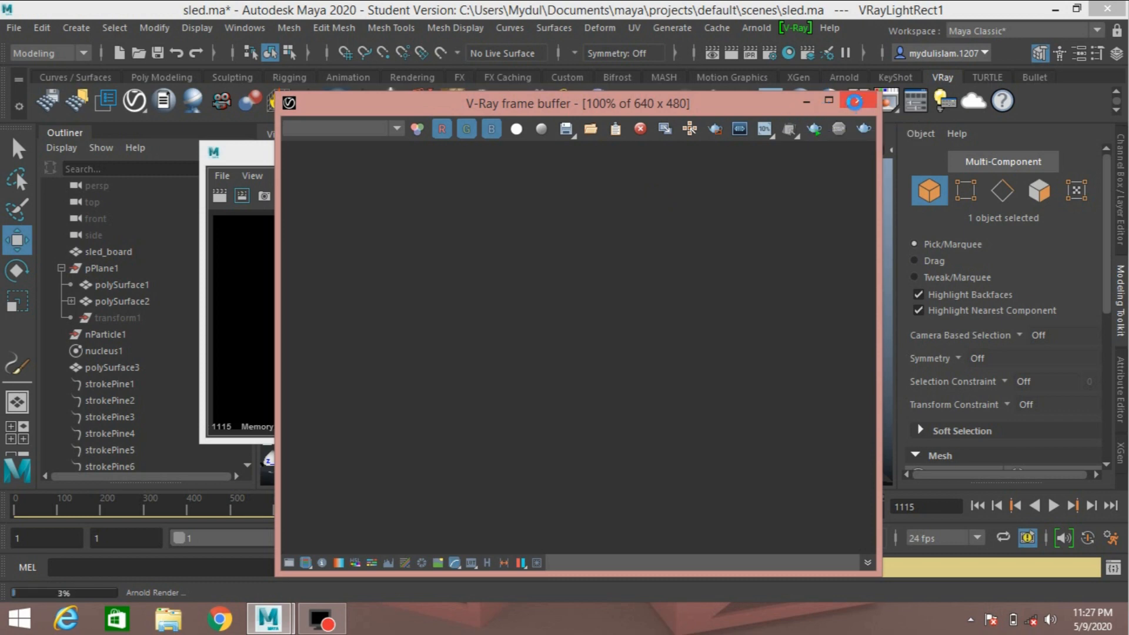
click(854, 104)
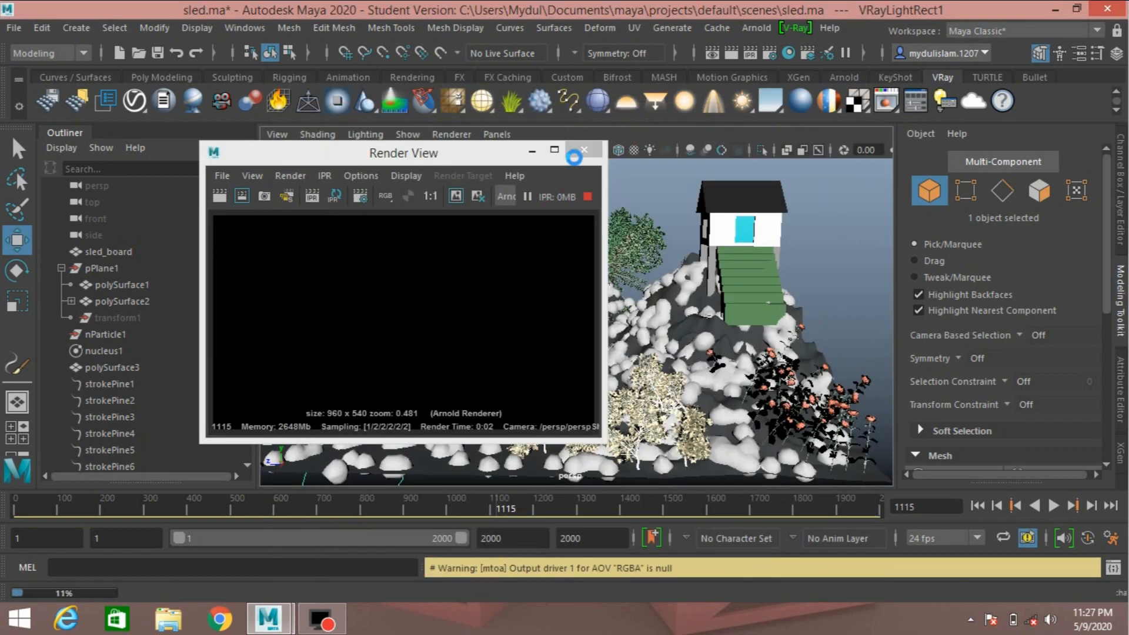
click(584, 149)
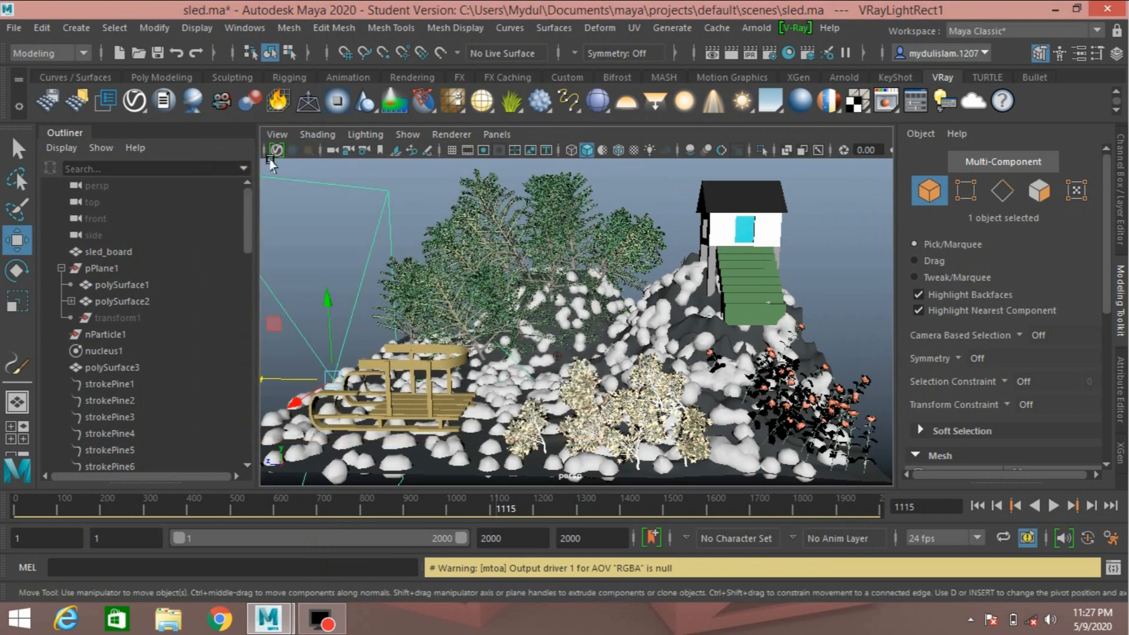
Change the renderer in the Render Settings from Arnold to V-Ray.
click(244, 28)
mouse_move(286, 153)
mouse_move(348, 139)
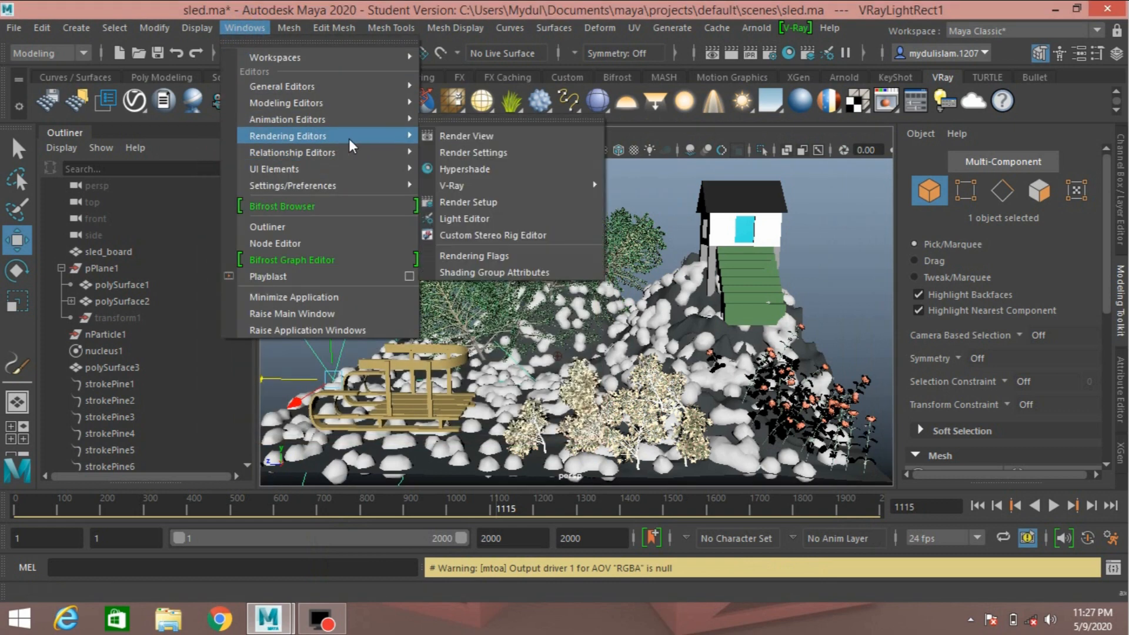
click(453, 151)
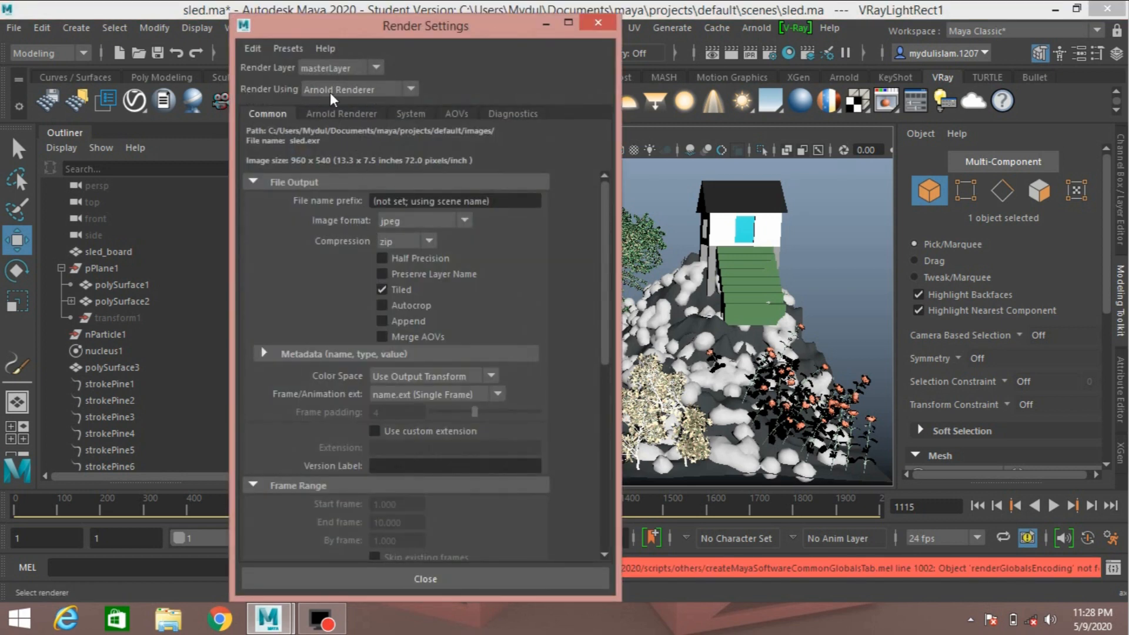
click(406, 87)
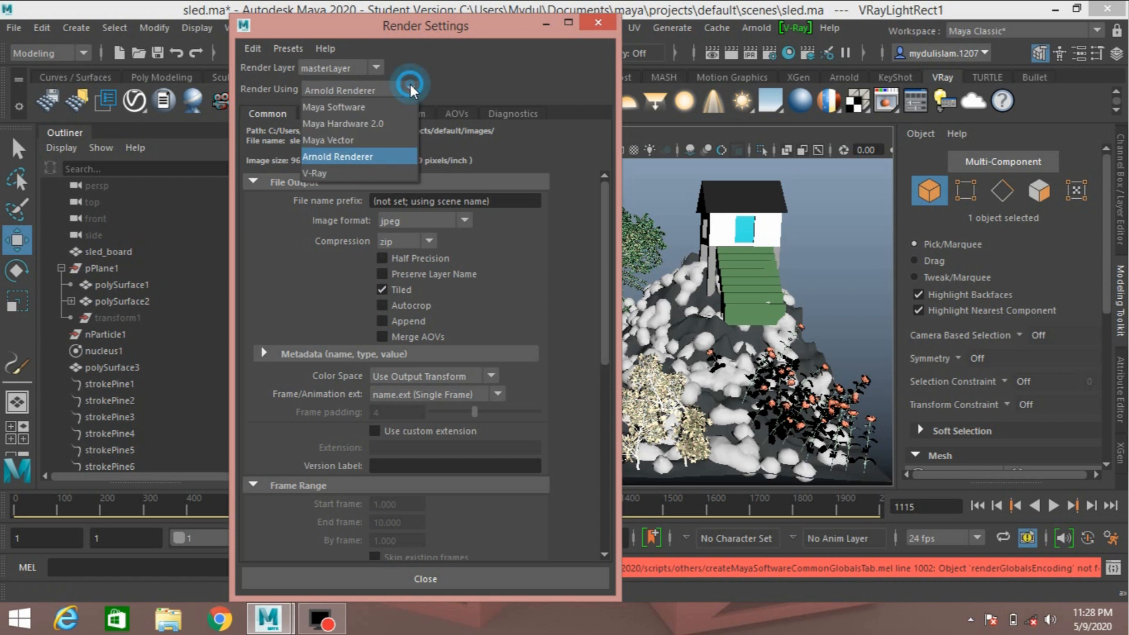
click(356, 165)
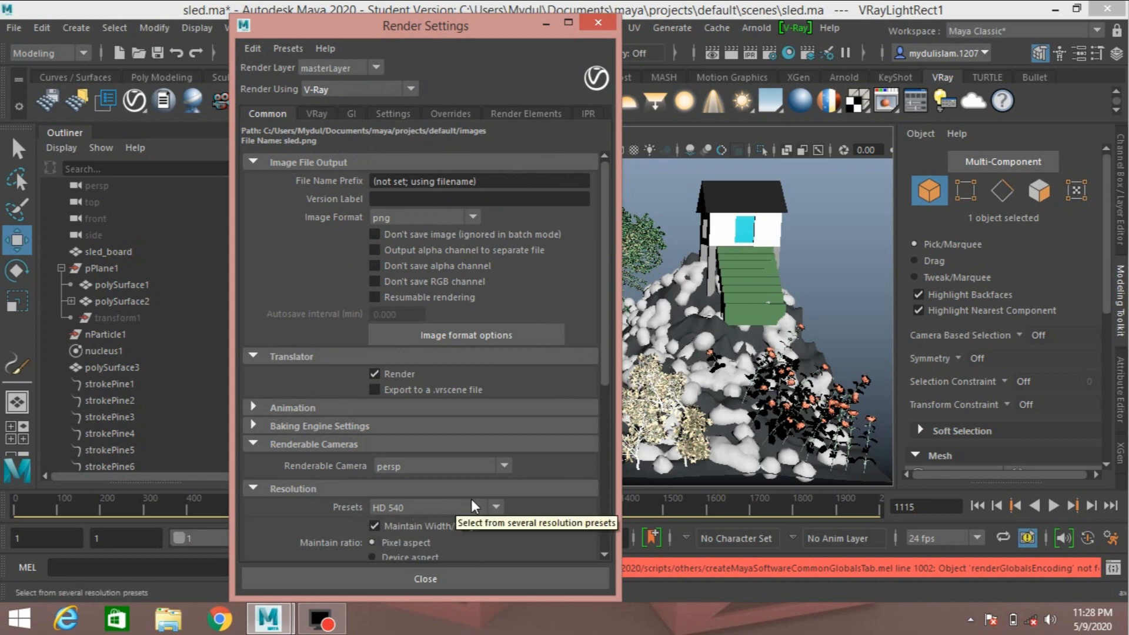
Set the render resolution preset to HD 1080 and look over the remaining common settings.
click(496, 507)
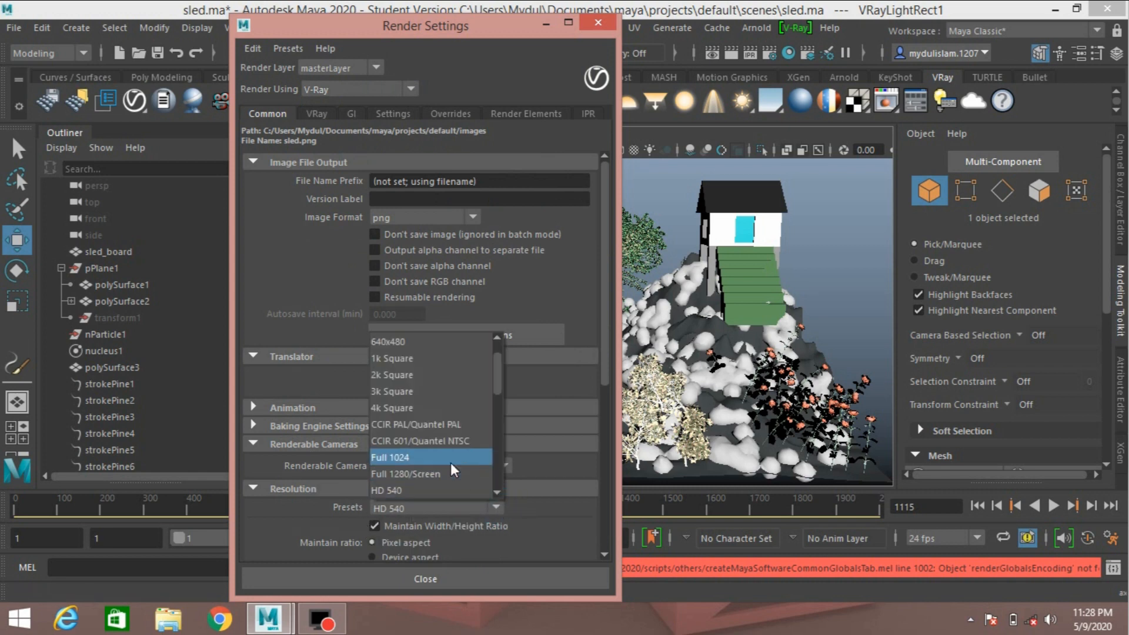
click(439, 472)
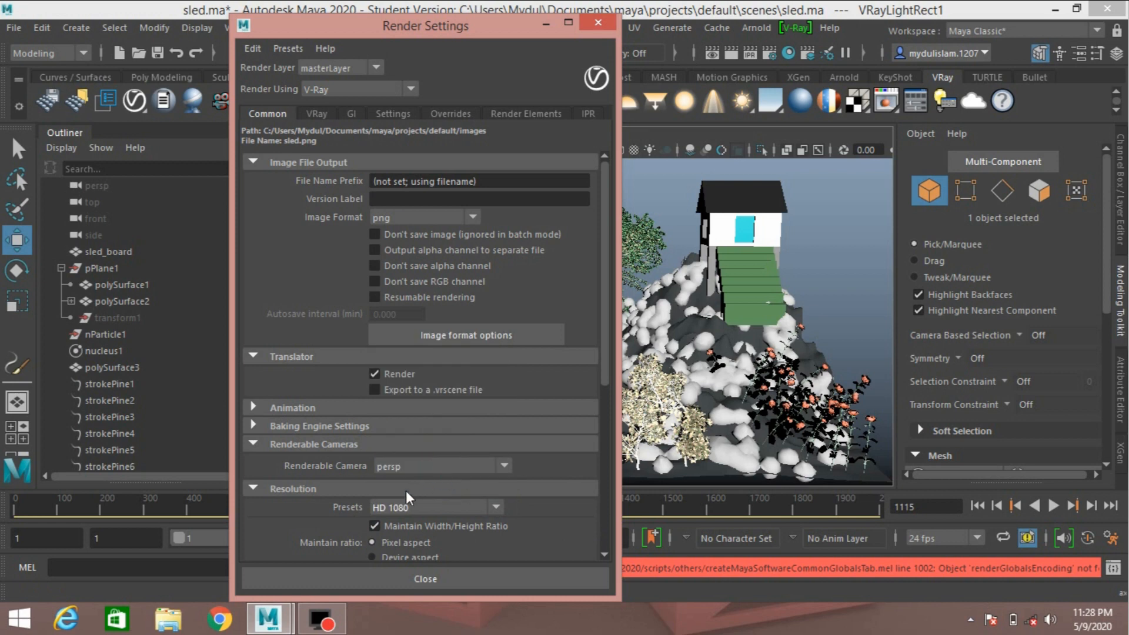
scroll(333, 491, down, 3)
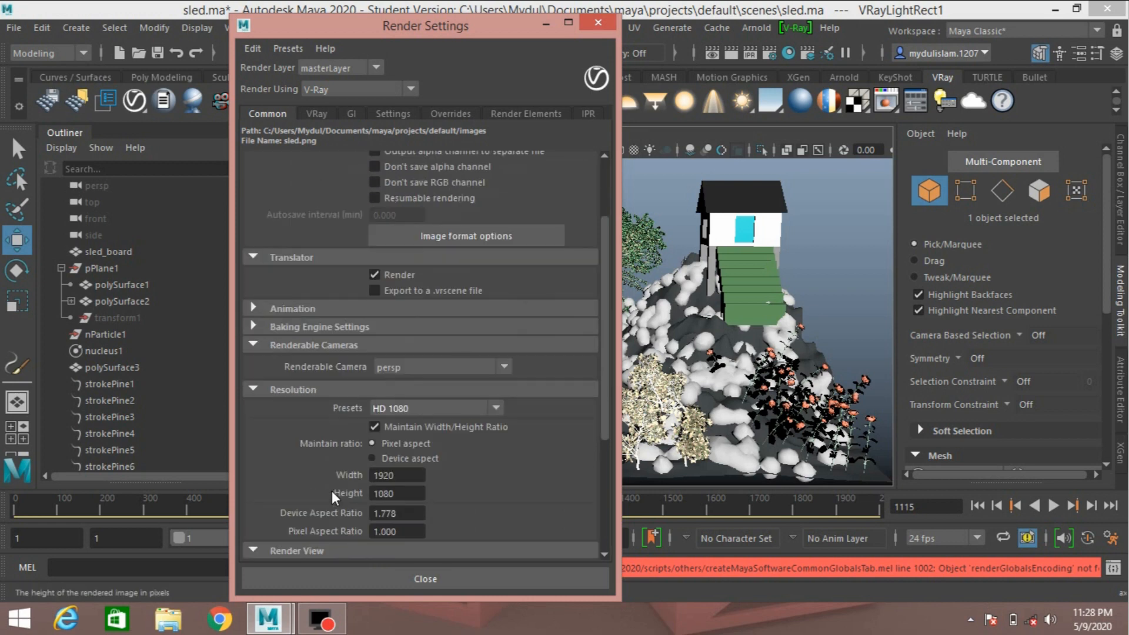
scroll(333, 497, down, 3)
scroll(332, 494, down, 3)
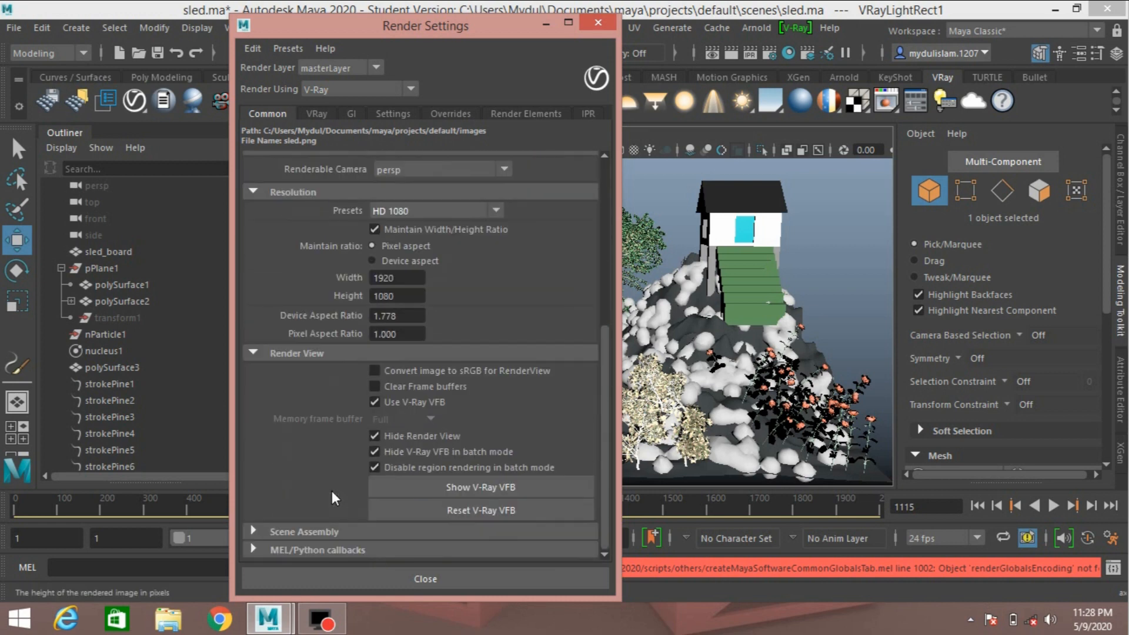
scroll(311, 253, up, 6)
Look through the V-Ray settings categories, add the Atmospheric Effects render element, and close the Render Settings.
click(320, 115)
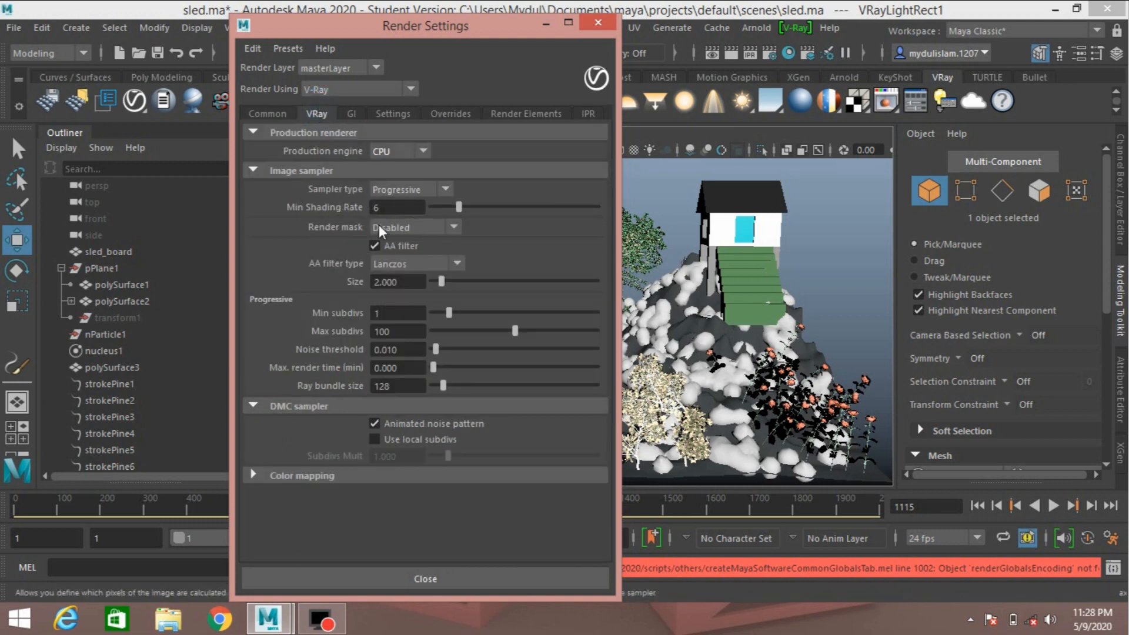
click(350, 115)
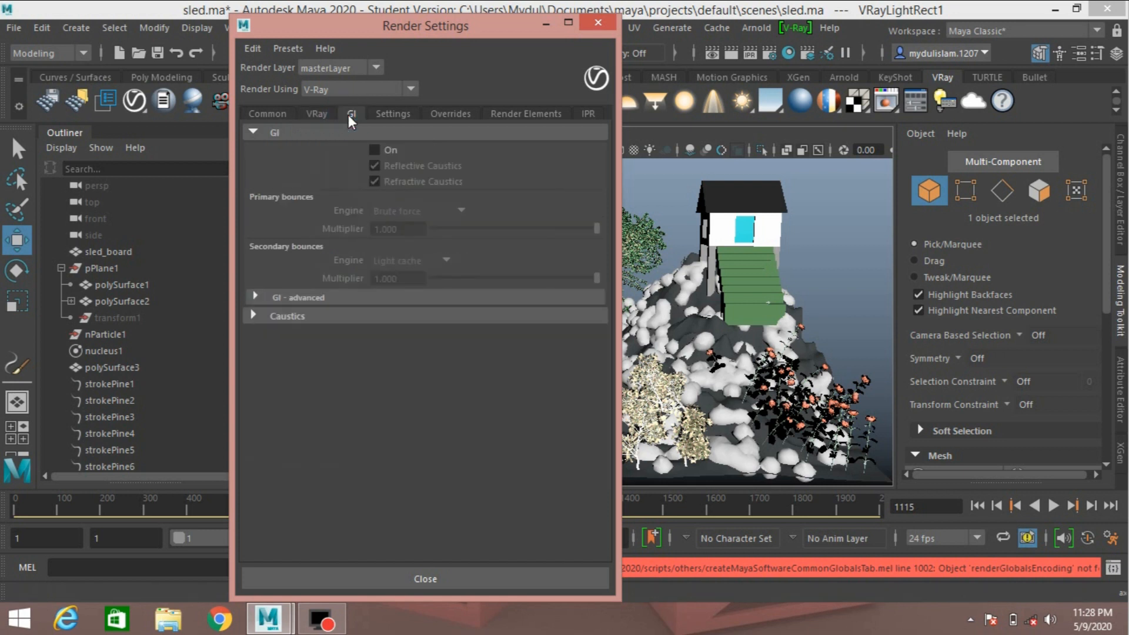
click(408, 116)
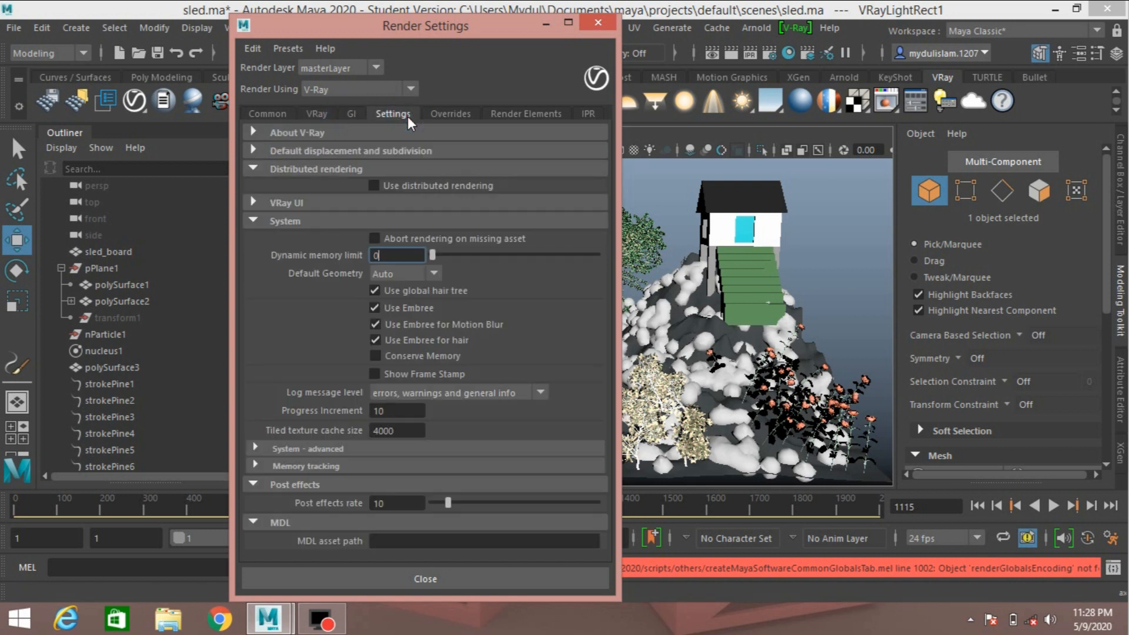
click(439, 115)
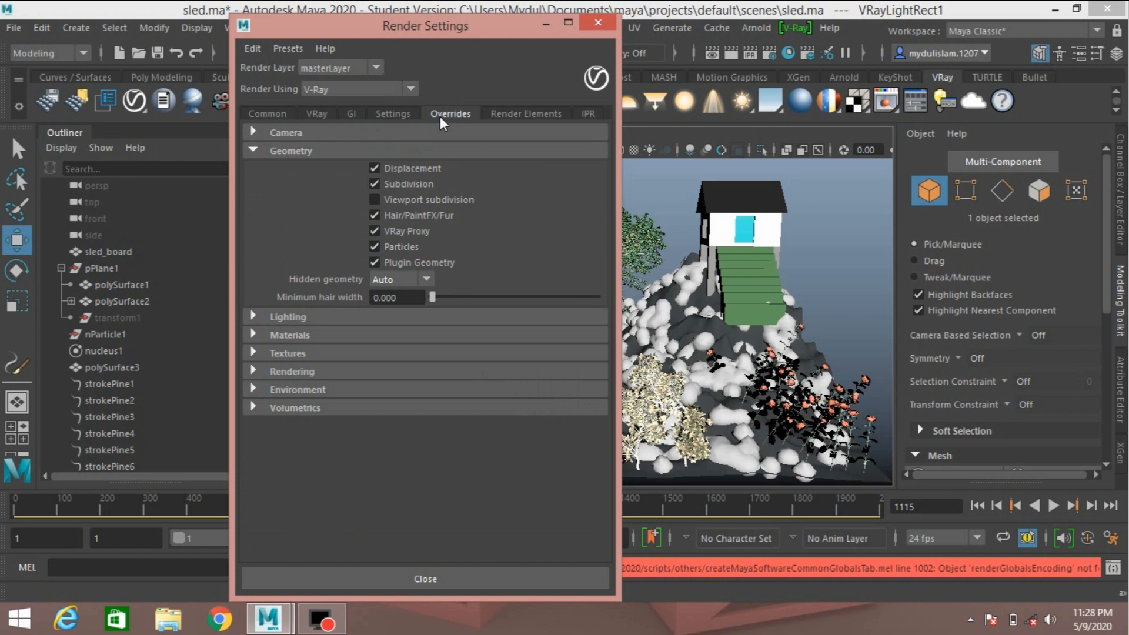
click(499, 116)
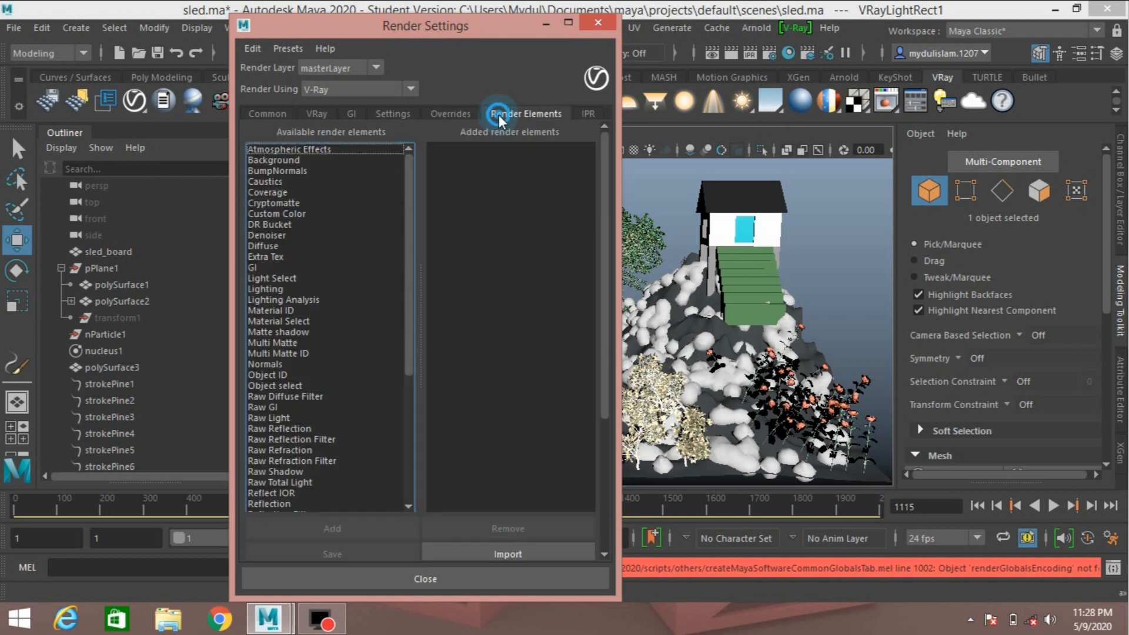
click(340, 151)
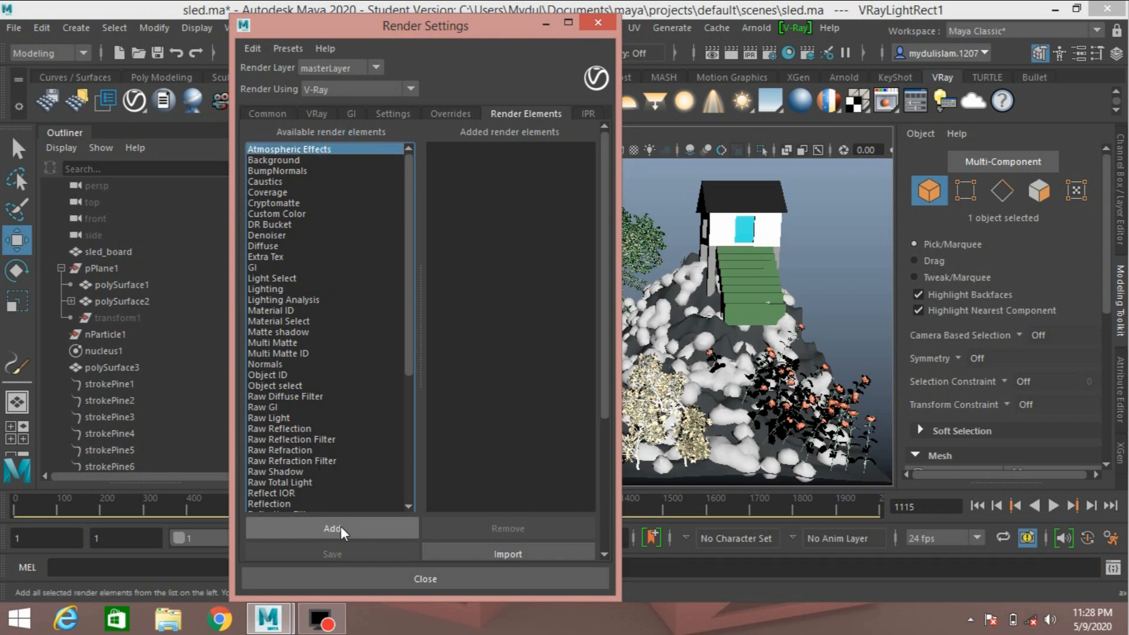
click(335, 529)
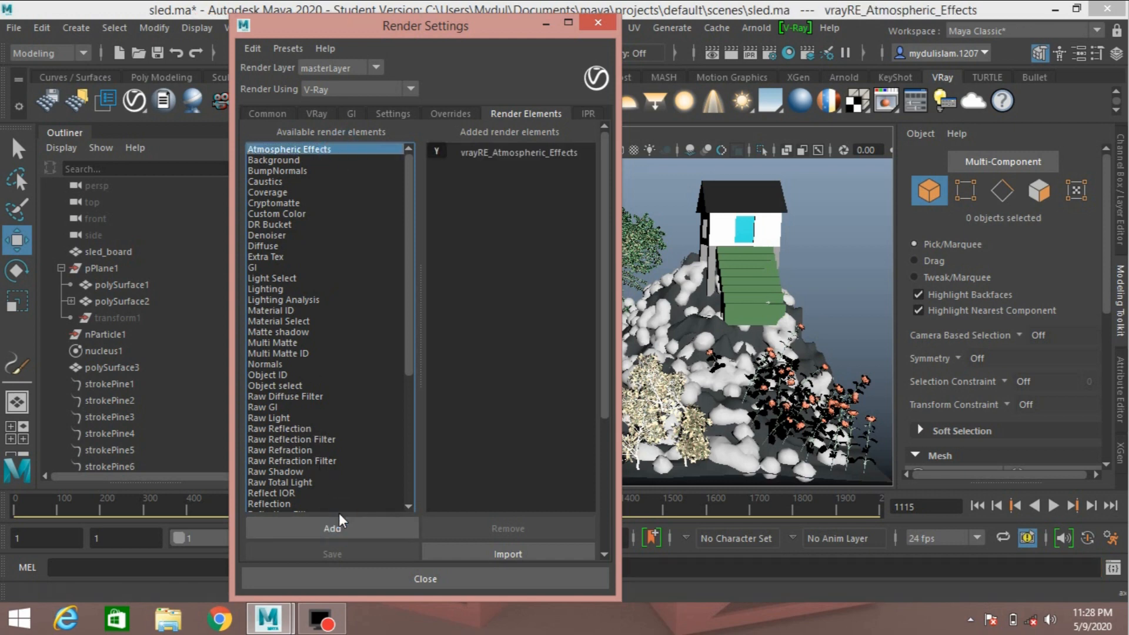
click(585, 115)
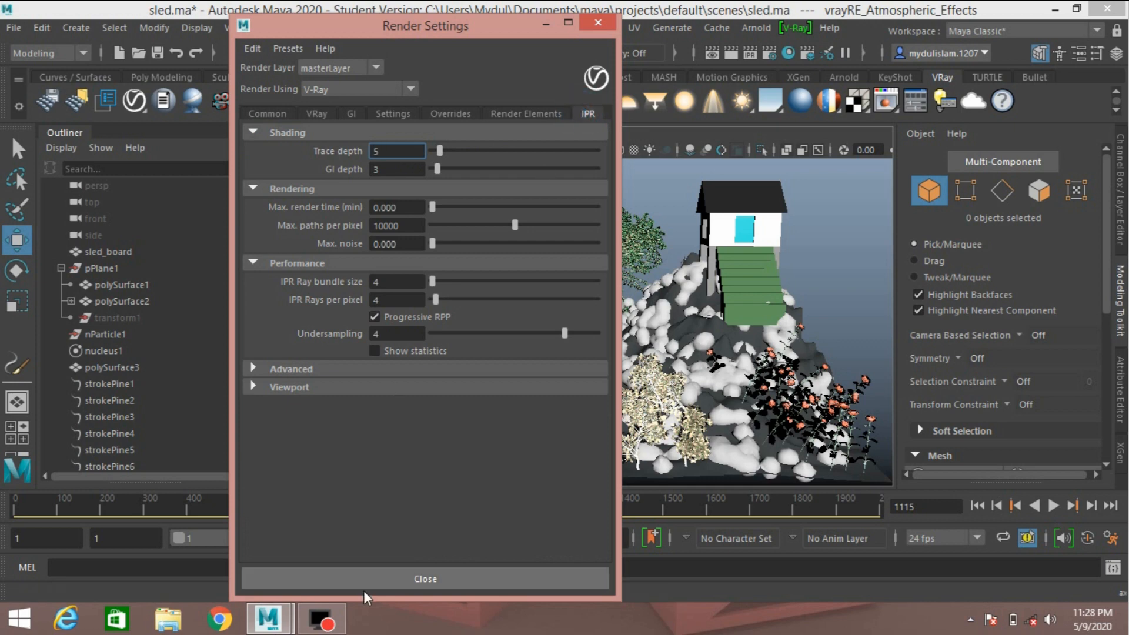
click(434, 582)
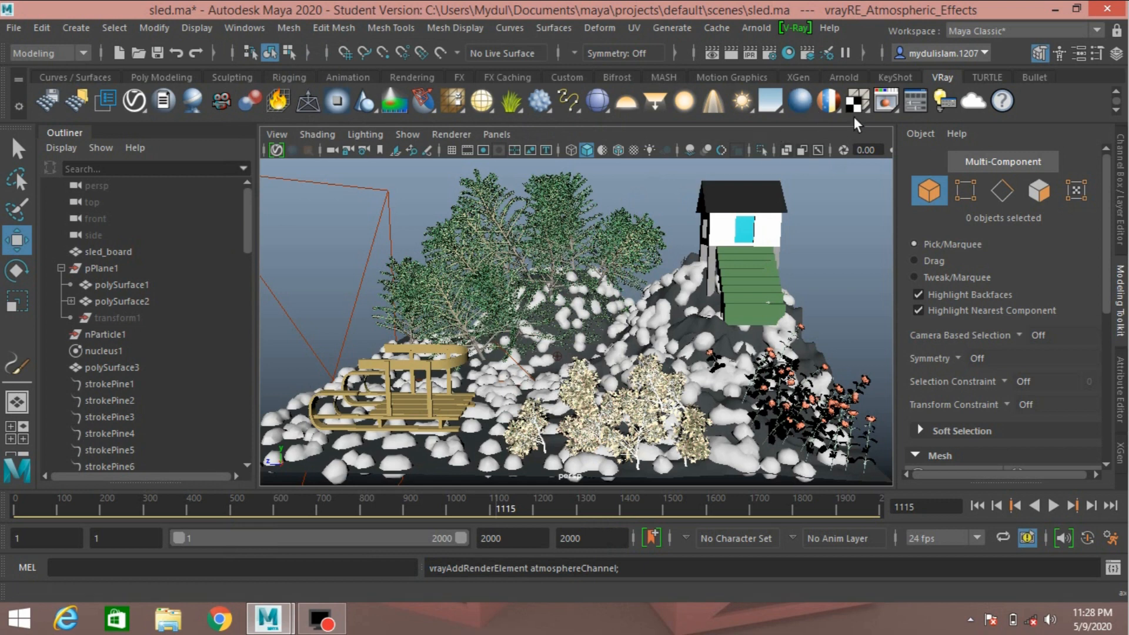
Start an interactive V-Ray render of the persp camera in the frame buffer and minimize its window.
click(885, 103)
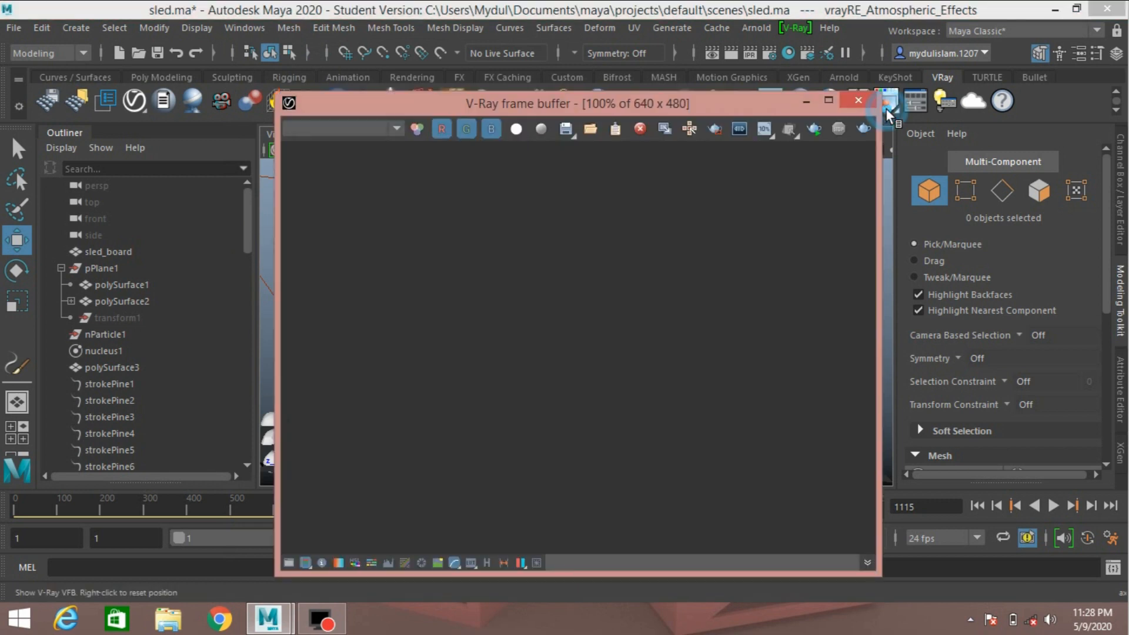
click(814, 129)
click(835, 156)
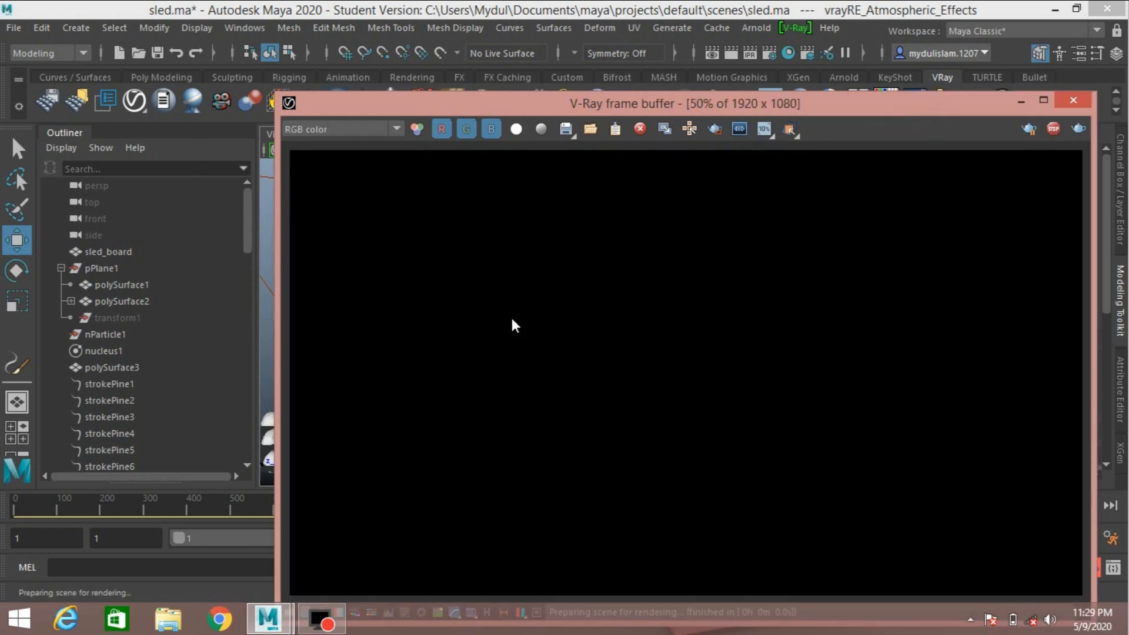
click(1018, 102)
Move the rectangle light back toward the middle of the scene, tilt it to face down over the terrain, and raise it above the trees.
drag(330, 302, 352, 325)
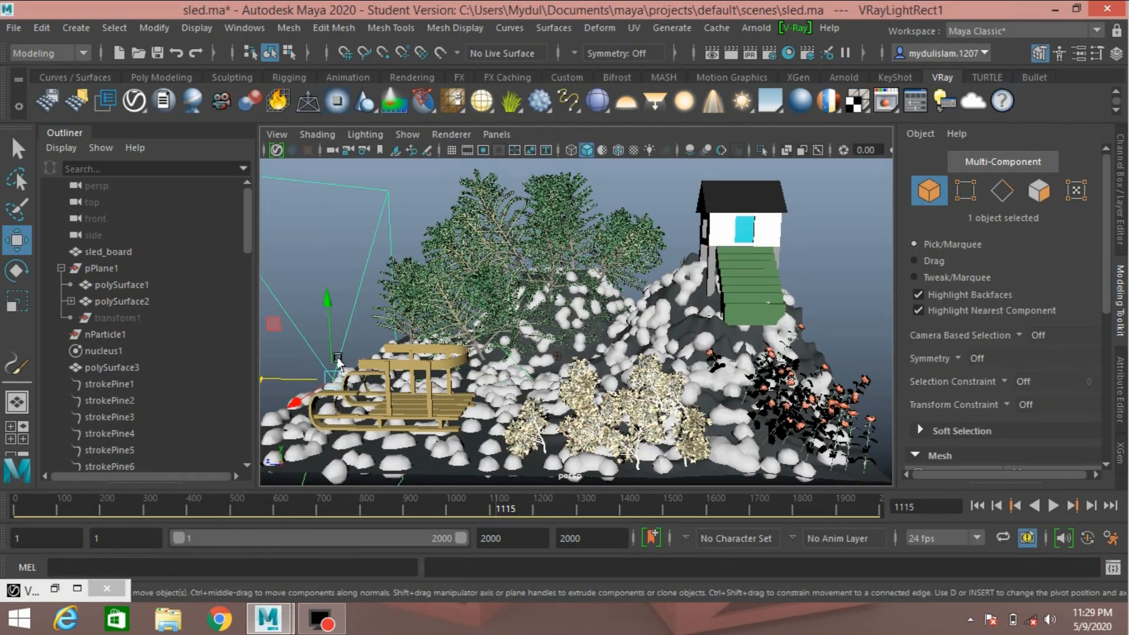
drag(287, 381, 434, 339)
click(16, 270)
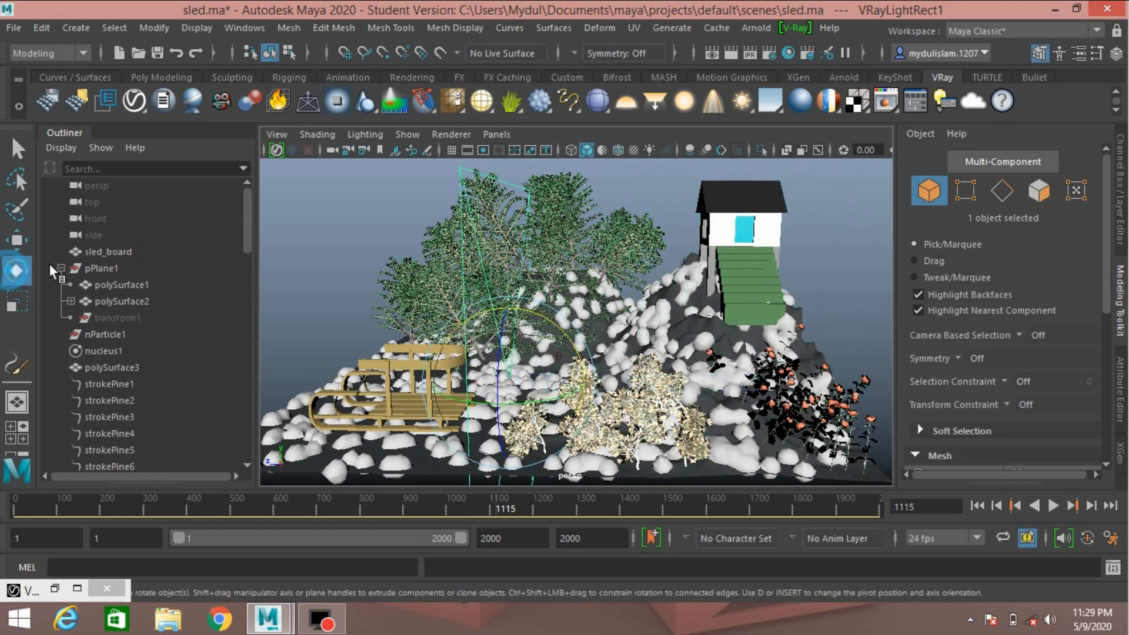
drag(526, 314, 567, 373)
click(15, 240)
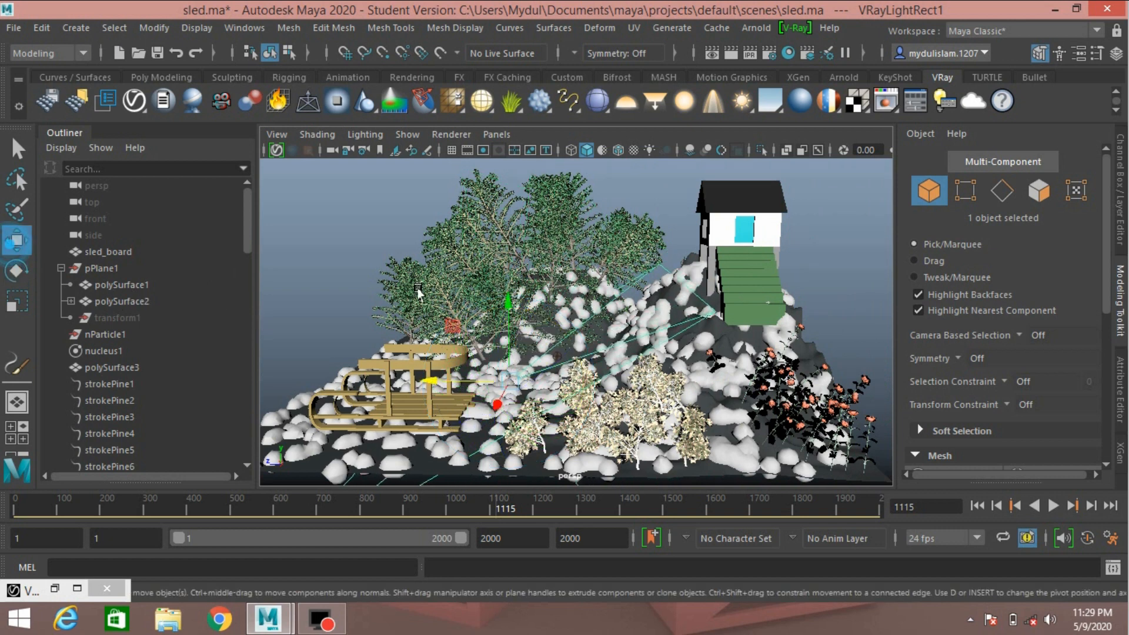
drag(508, 301, 490, 17)
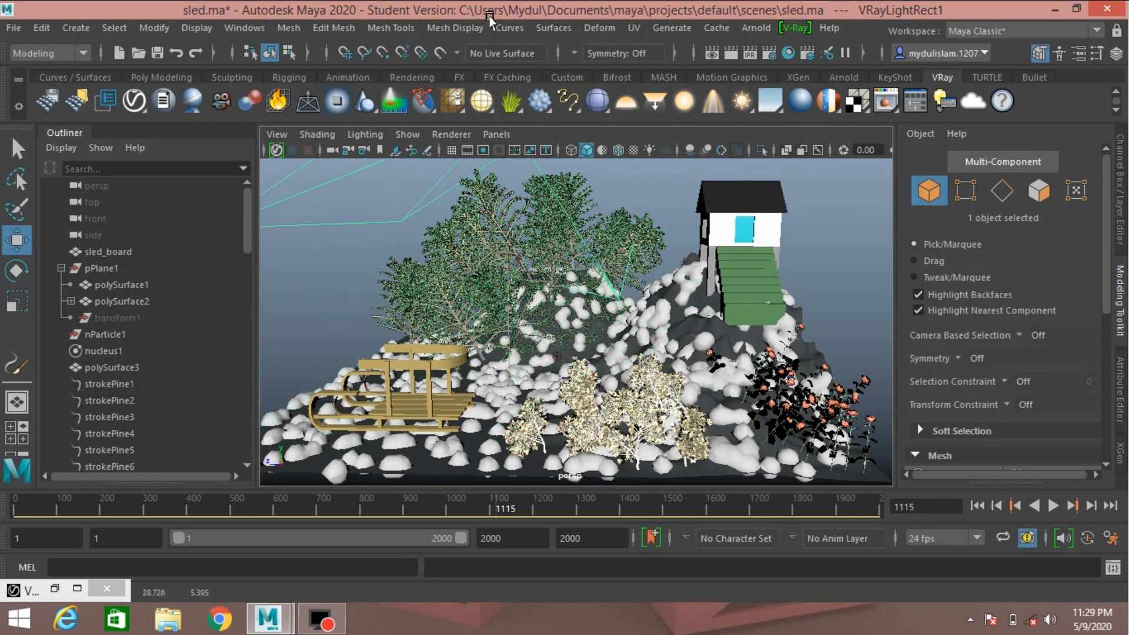
Restore the V-Ray frame buffer, inspect the interactive render lit by the raised rectangle light, and minimize the window again.
click(54, 588)
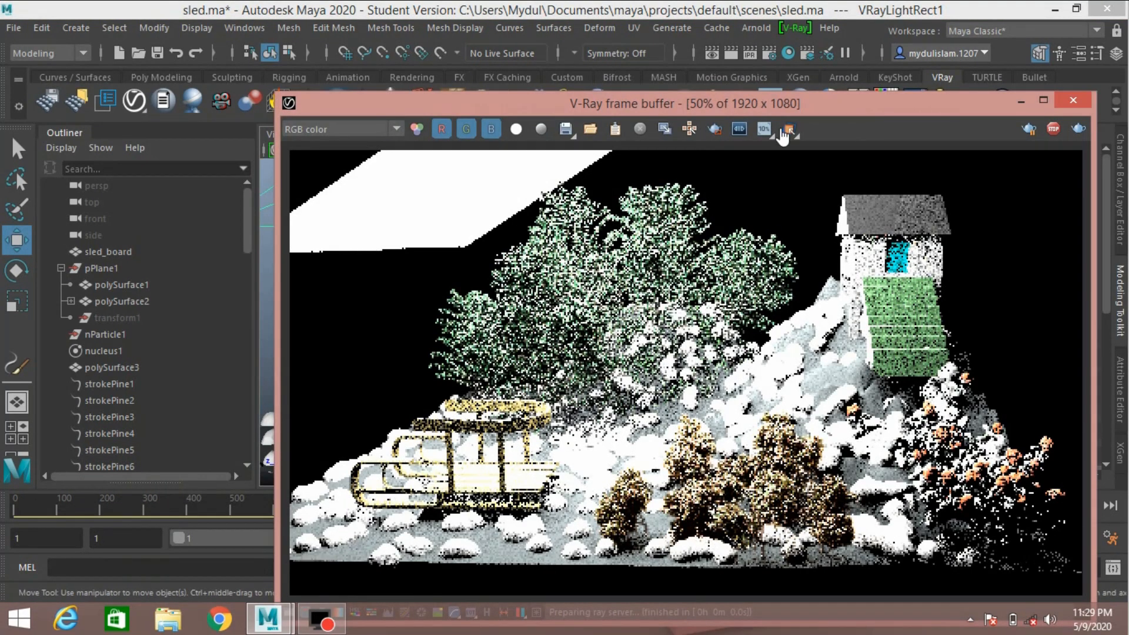
drag(777, 104, 745, 38)
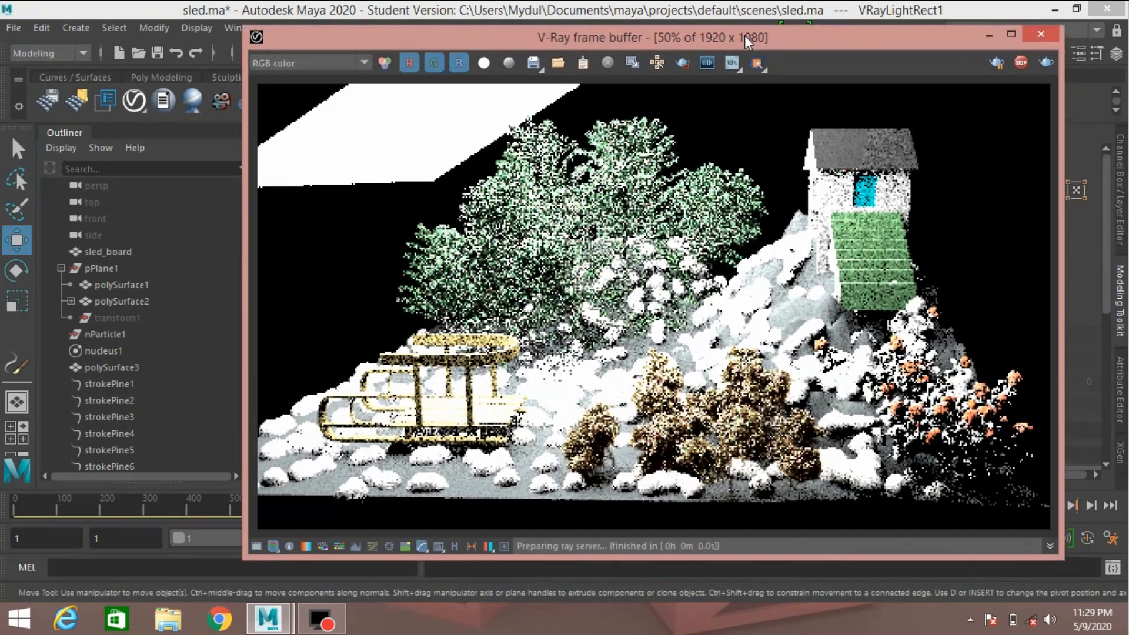
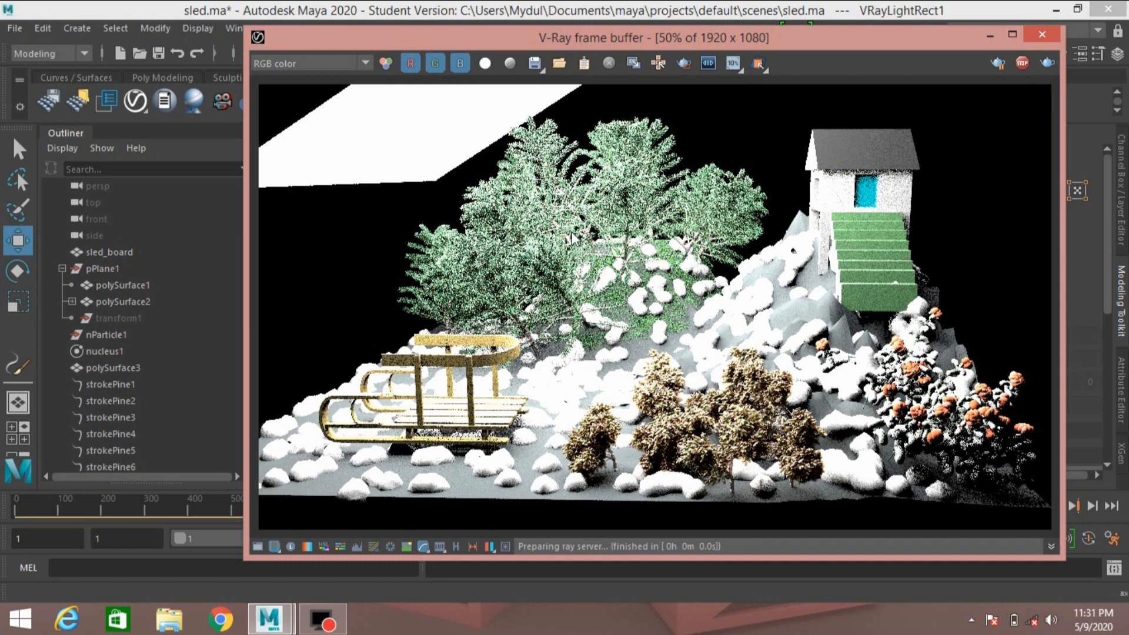
click(990, 34)
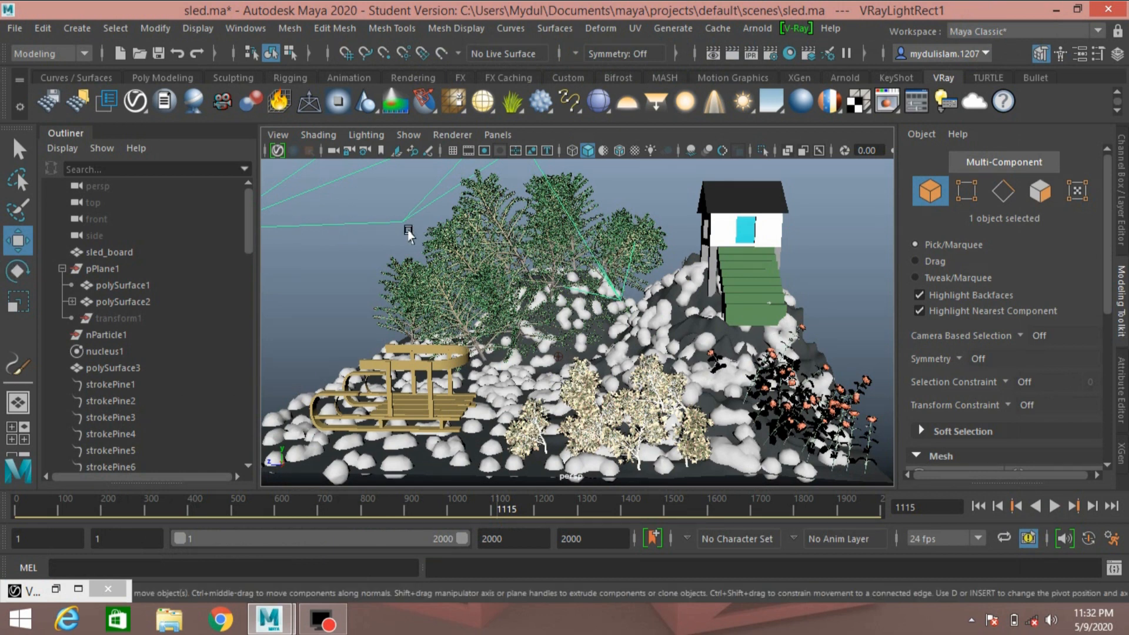
Rotate the rectangle light to a different tilt and raise it much higher above the trees and terrain.
key(e)
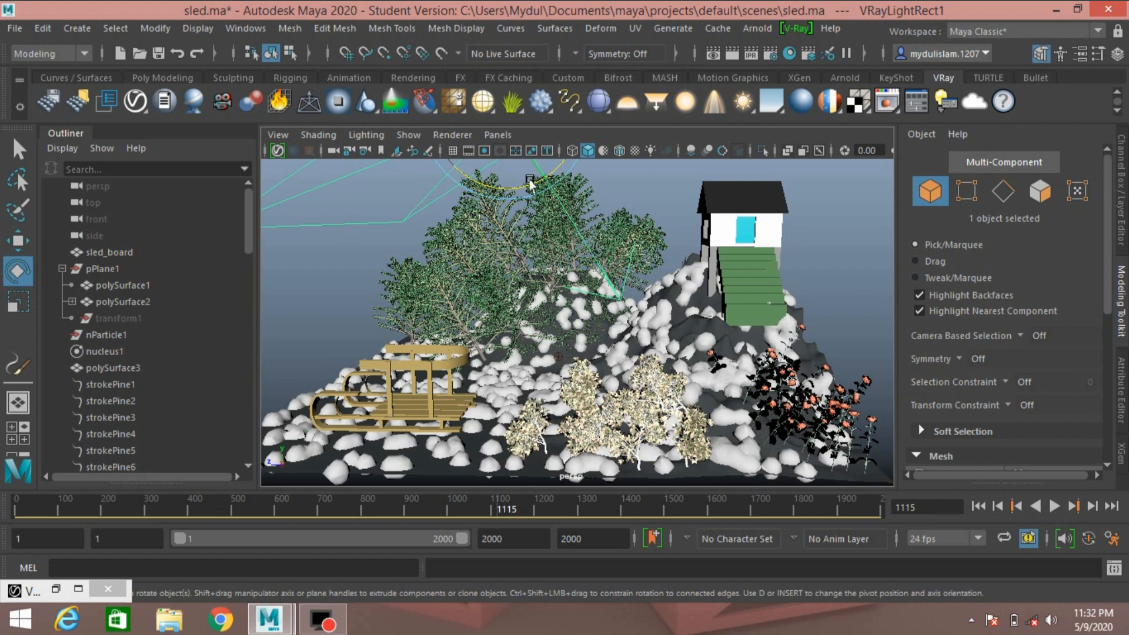
drag(535, 175, 557, 172)
click(26, 242)
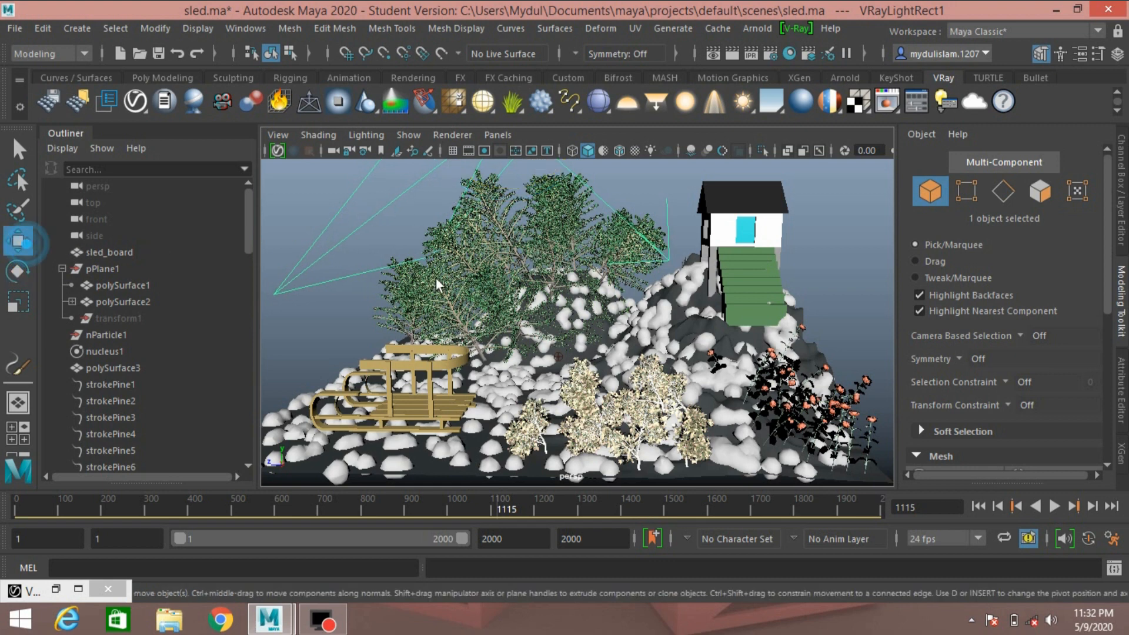
scroll(438, 286, down, 5)
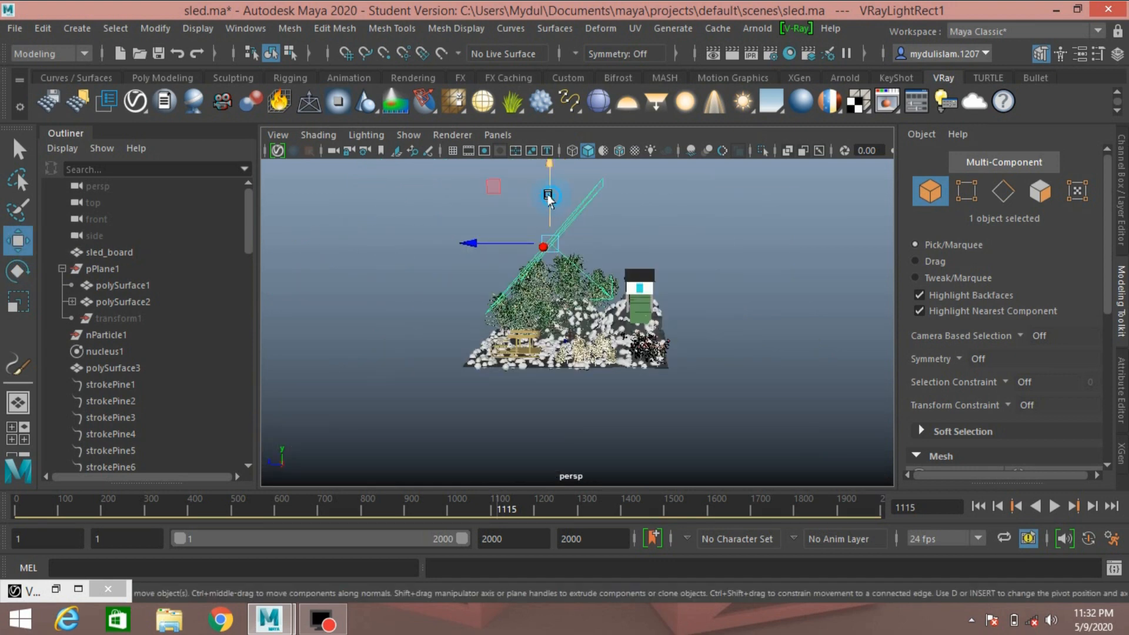
drag(548, 197, 545, 106)
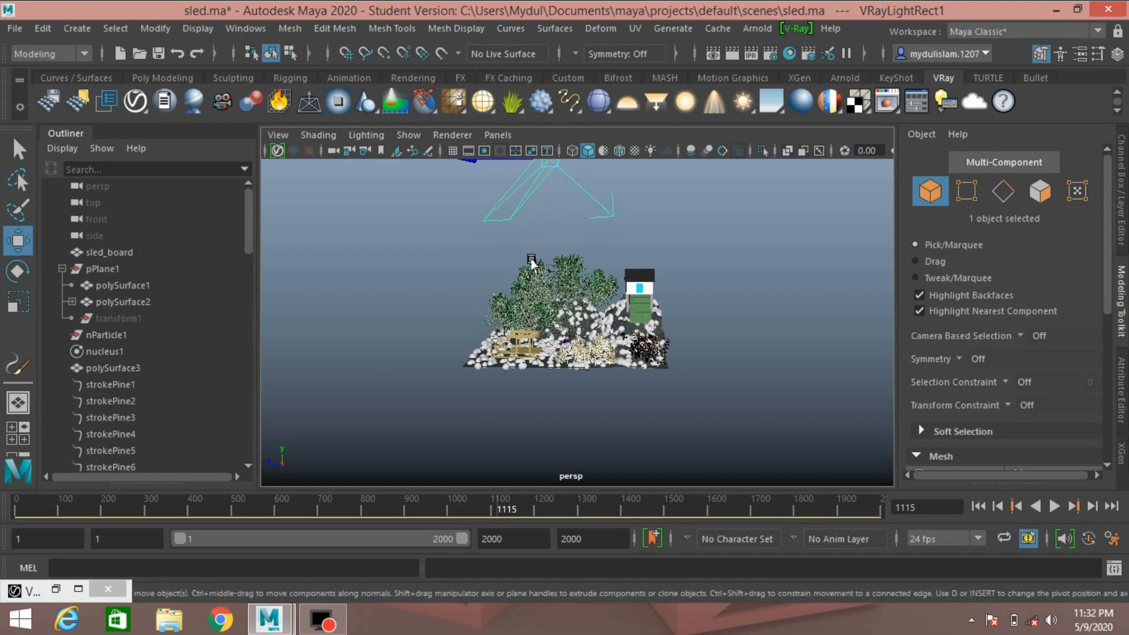
scroll(526, 292, up, 2)
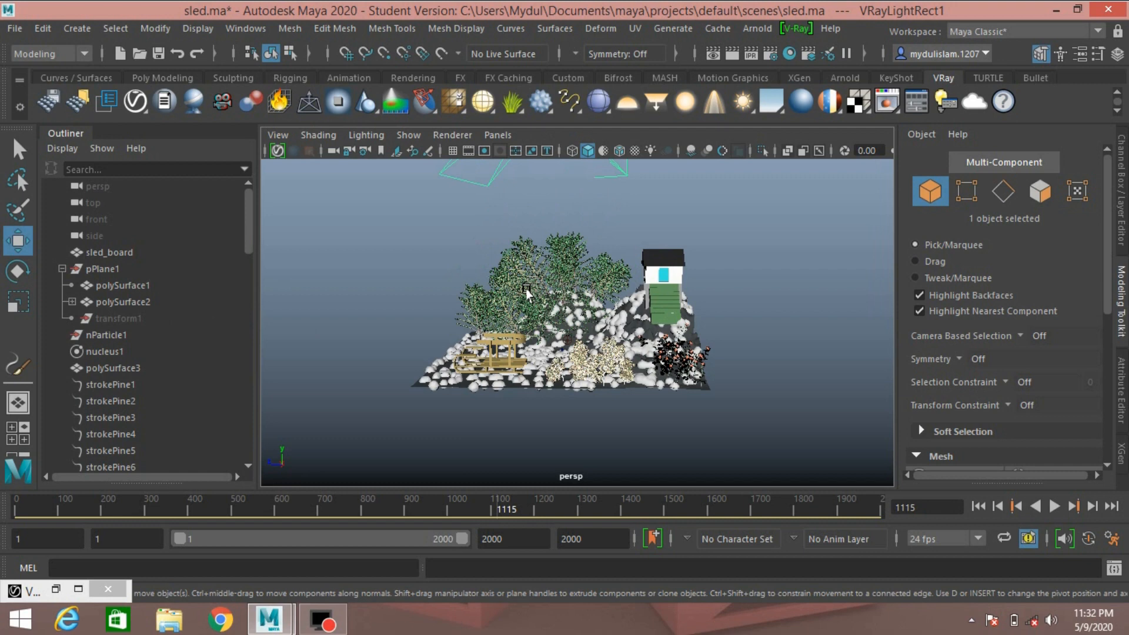
scroll(526, 292, up, 3)
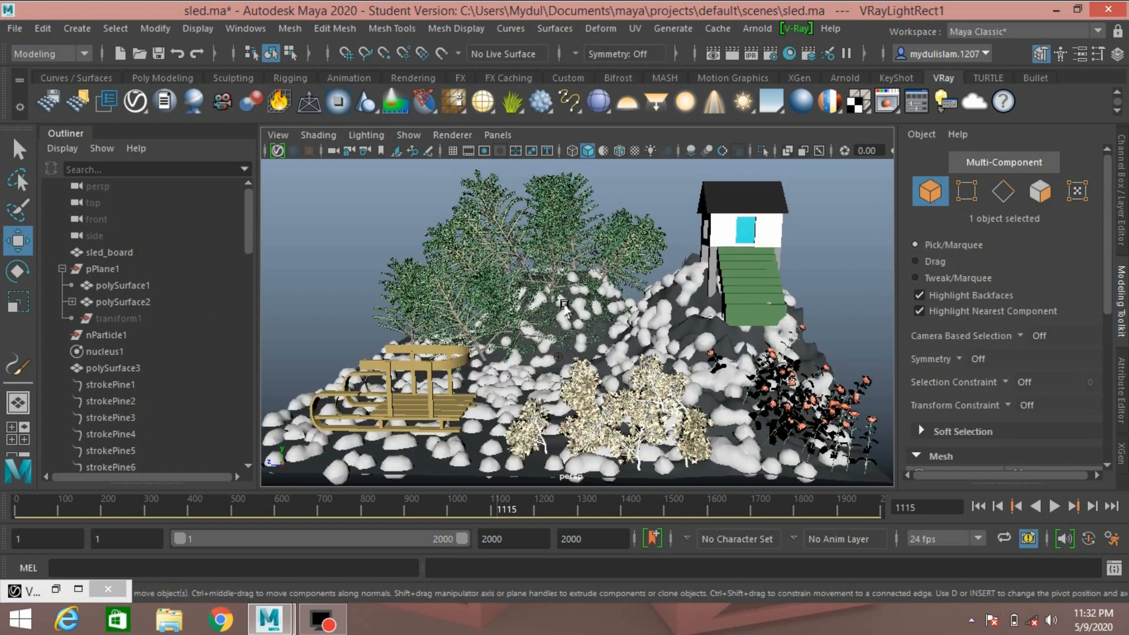
Inspect the interactive render in the V-Ray frame buffer, save the scene as a student version file, and minimize the frame buffer.
click(51, 590)
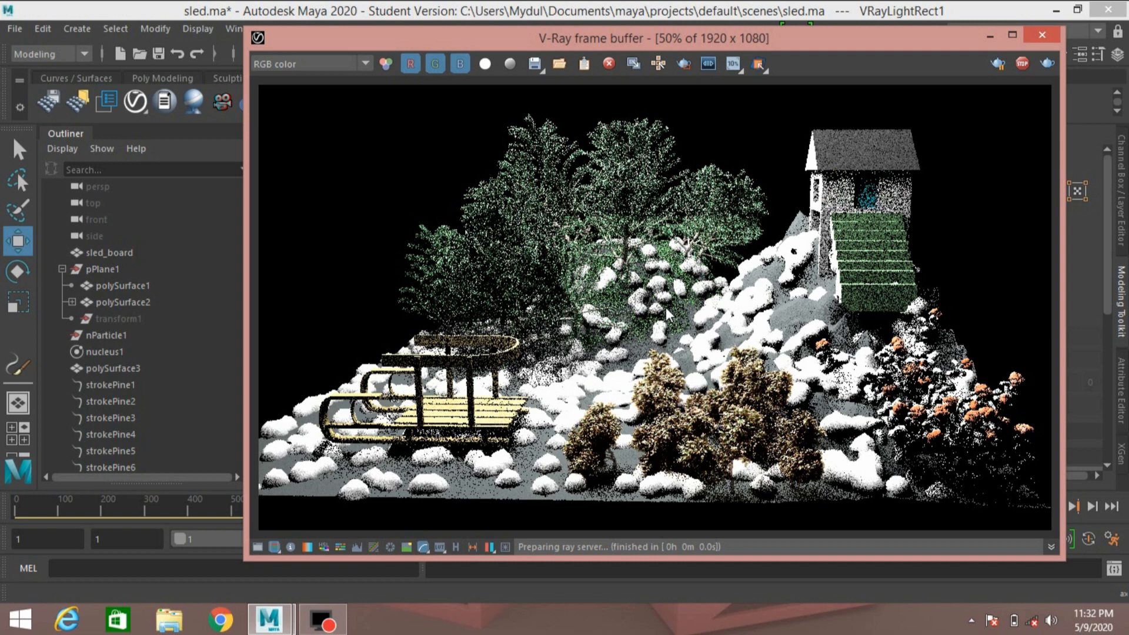
key(q)
key(ctrl+s)
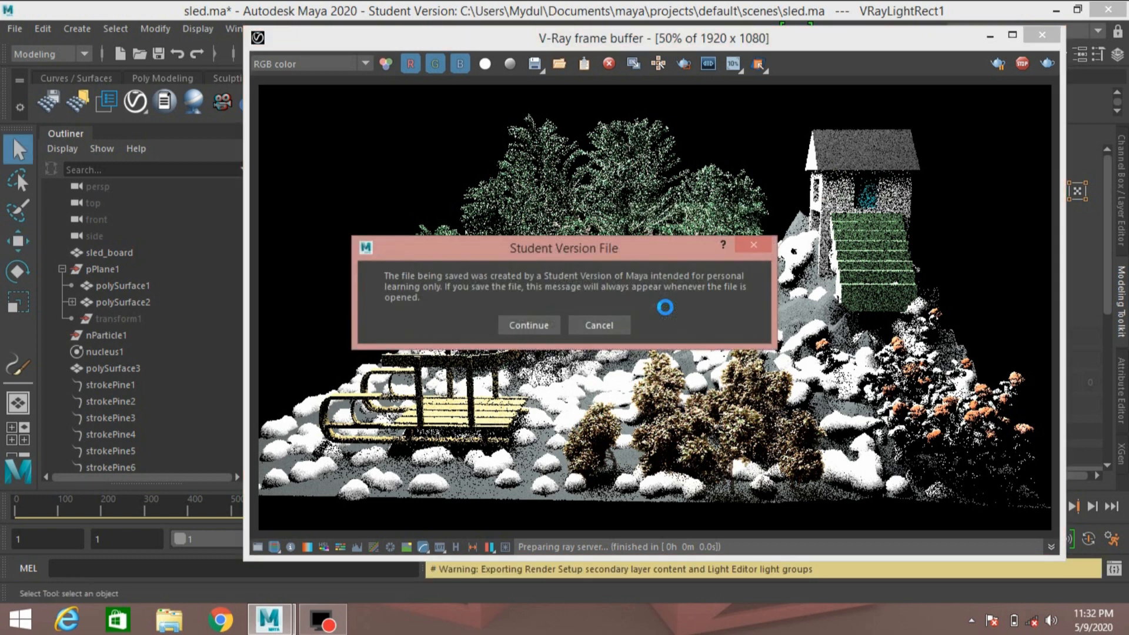
click(516, 323)
key(w)
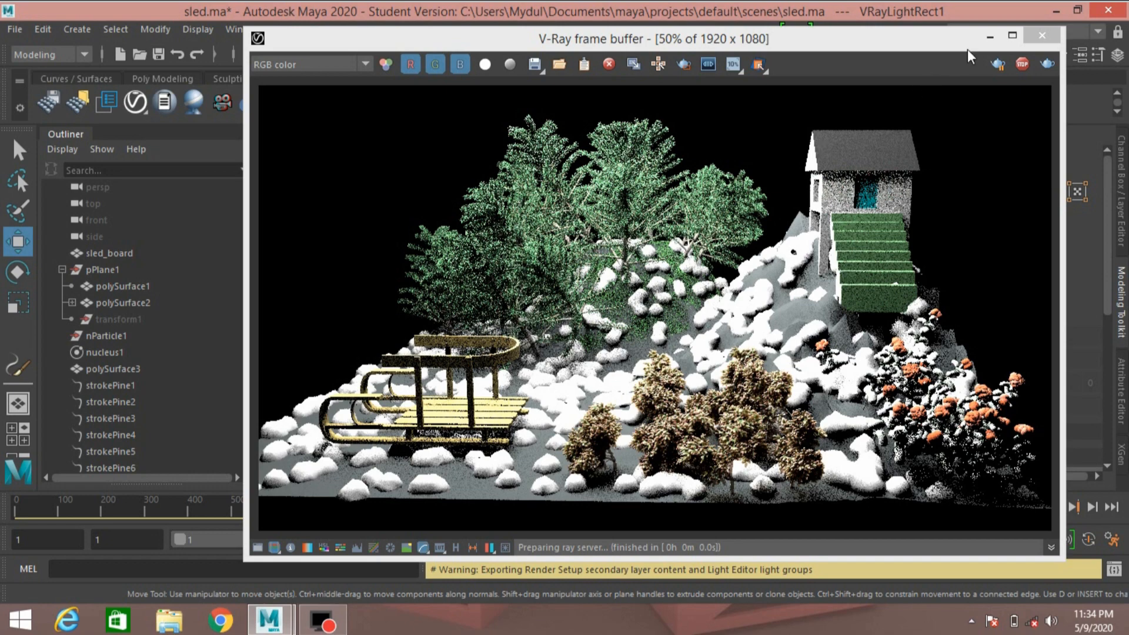
click(988, 36)
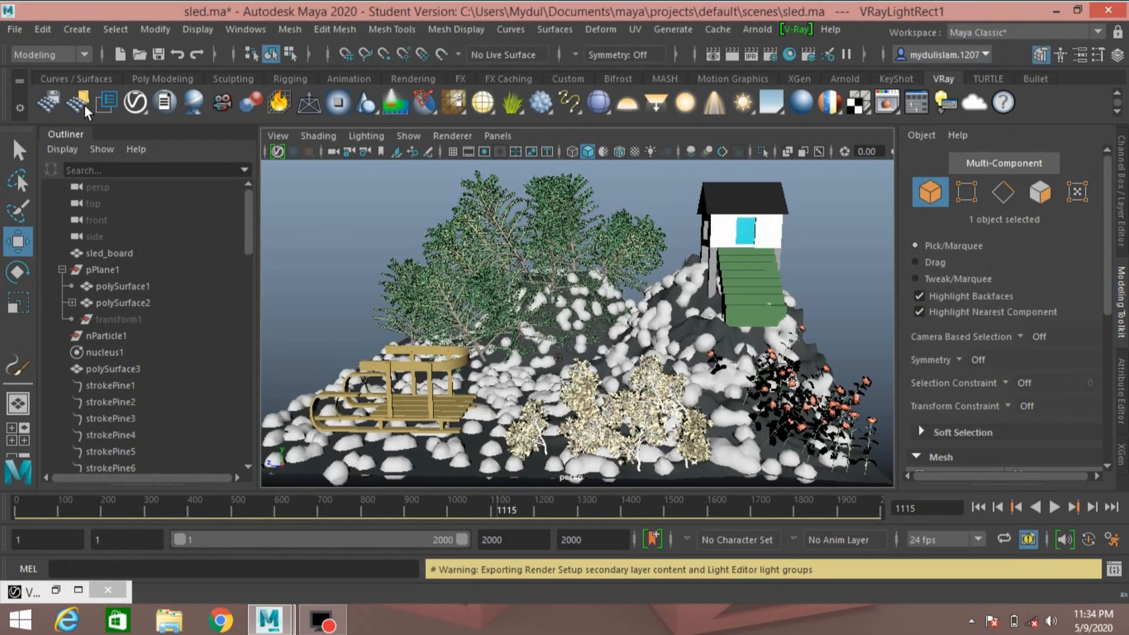
Create a polygon plane at the origin and scale it uniformly to about 57.9 so it extends under the scene.
click(154, 79)
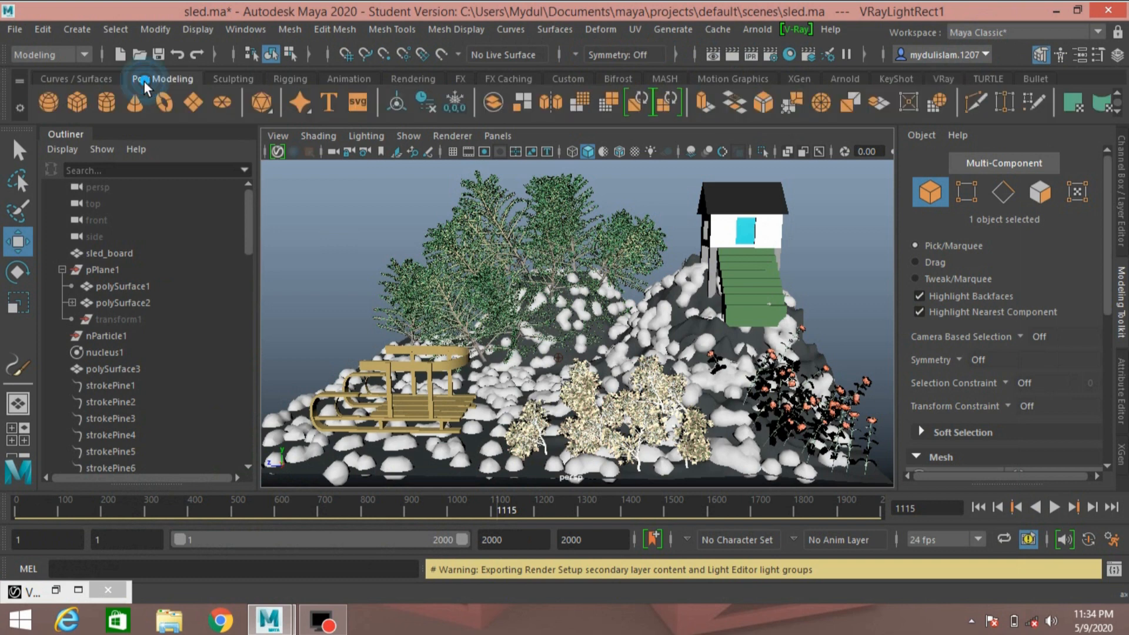
click(194, 103)
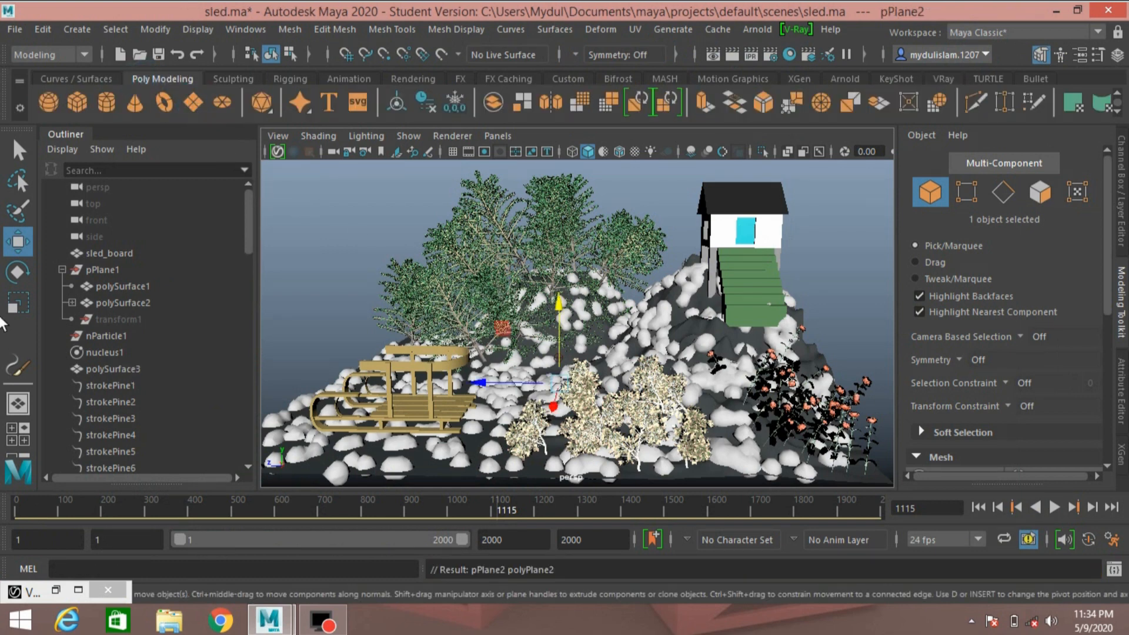
click(19, 304)
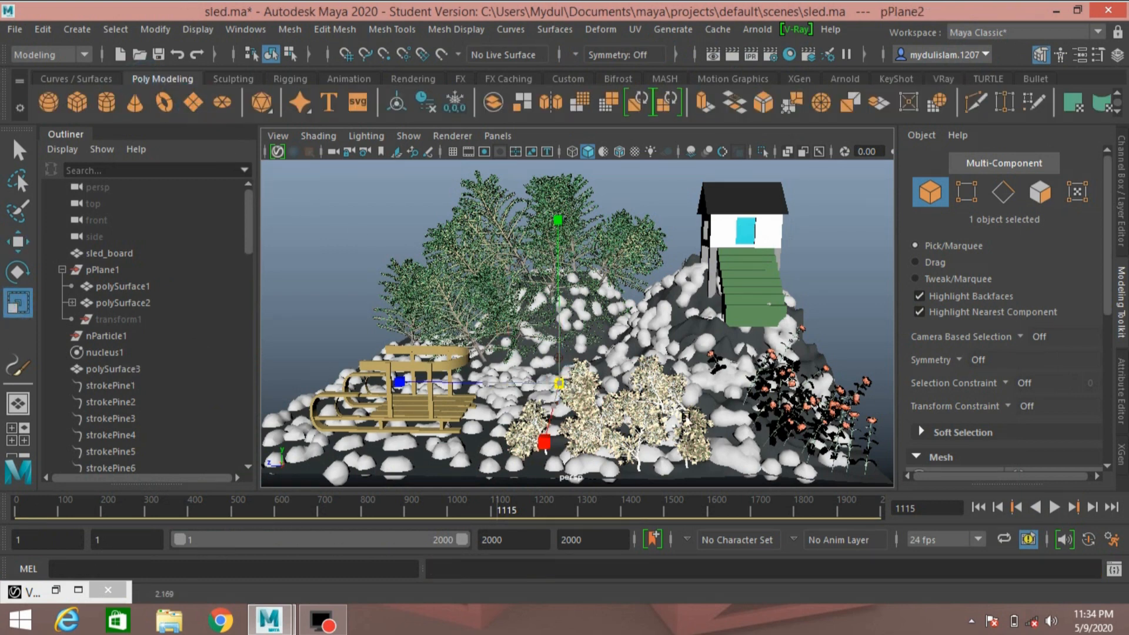
drag(685, 416, 926, 449)
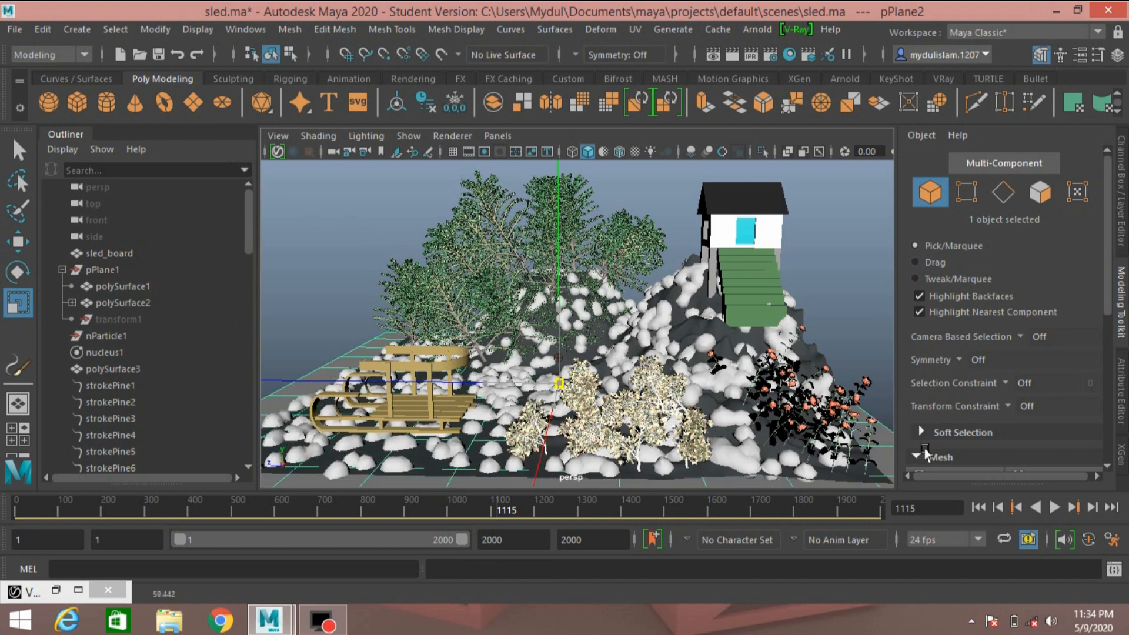
Stand the new plane upright facing the camera by setting its Rotate Z to -90.
click(18, 271)
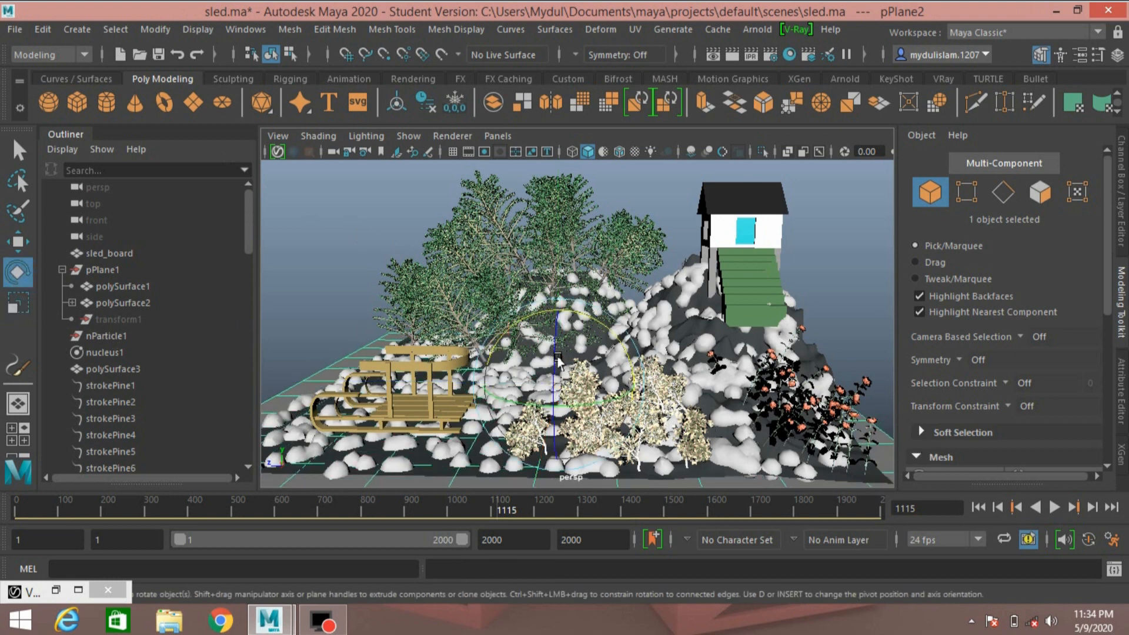
drag(558, 360, 542, 427)
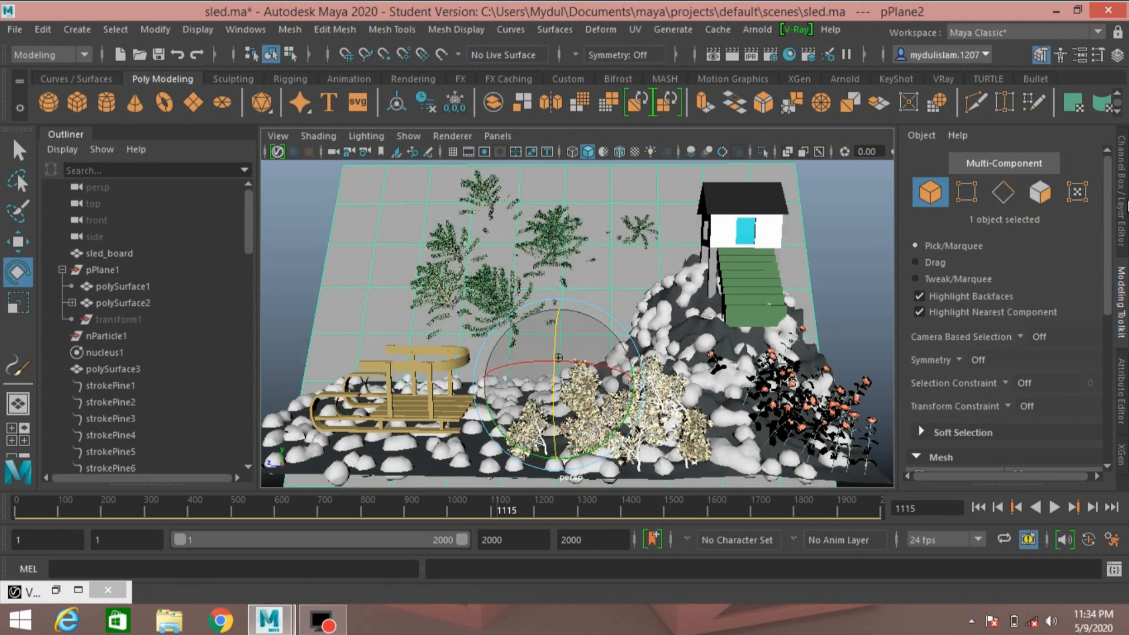
click(1123, 203)
click(1077, 247)
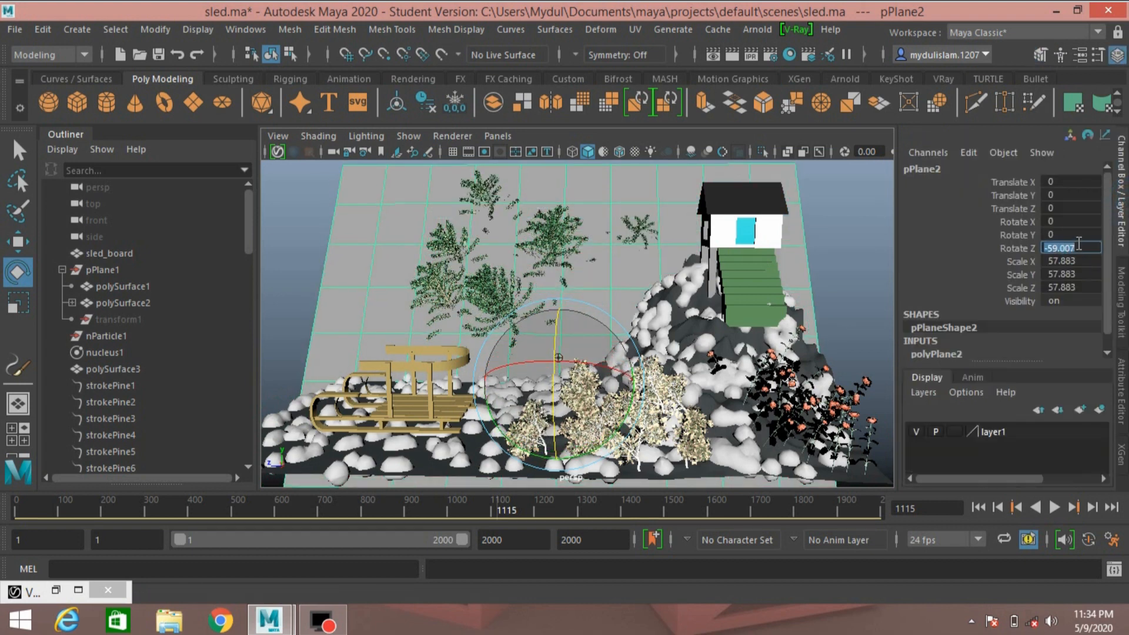
text(90)
key(Return)
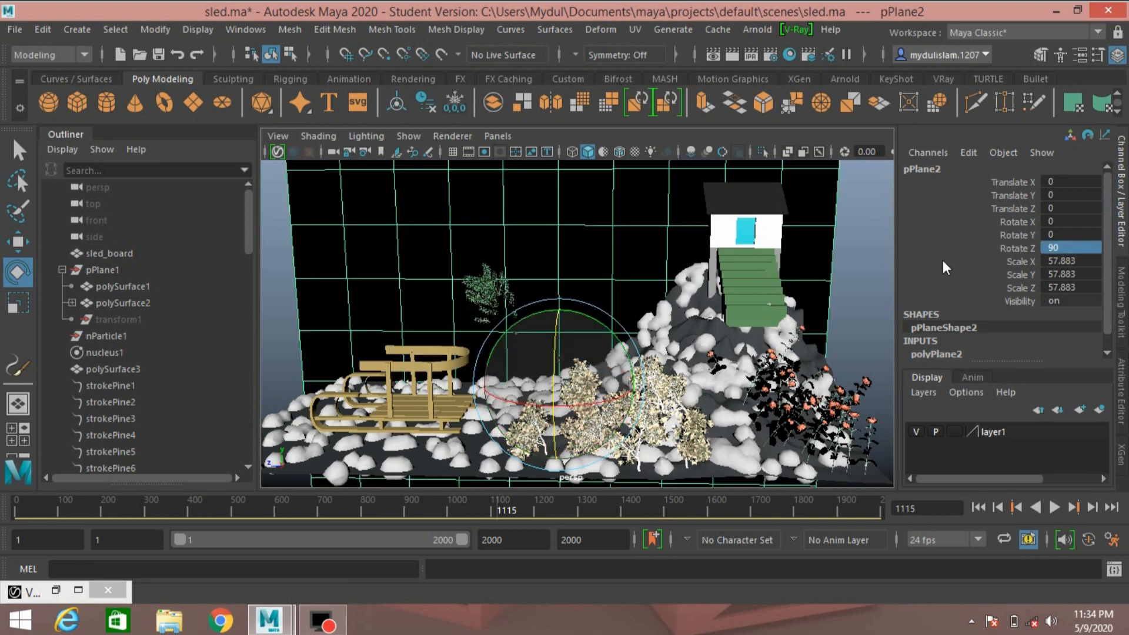
click(1049, 251)
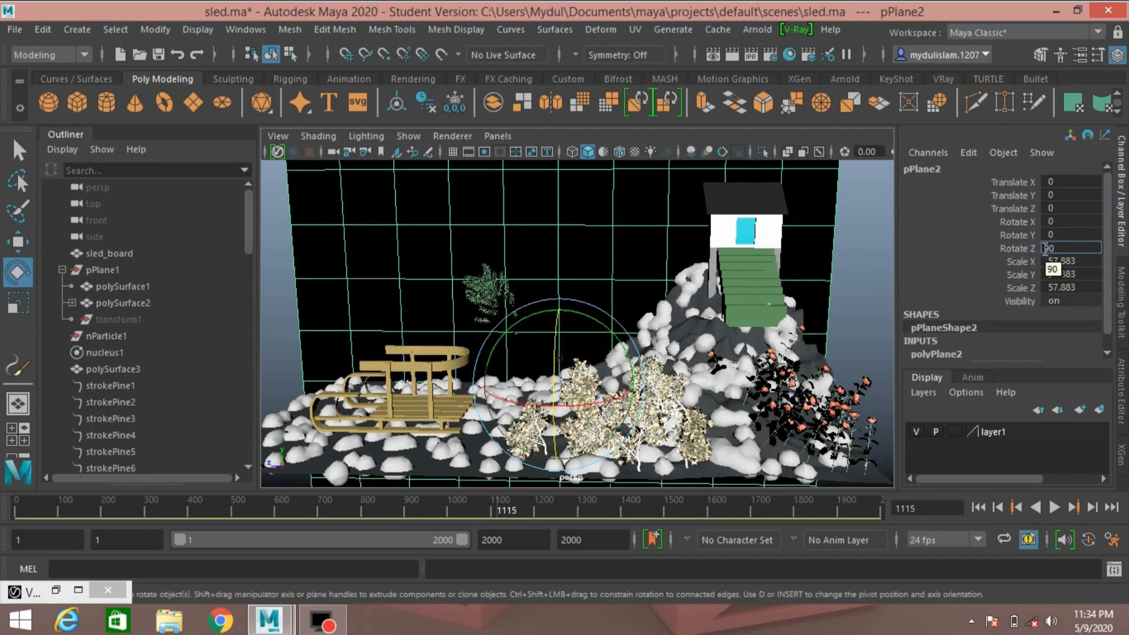
text(-)
key(Return)
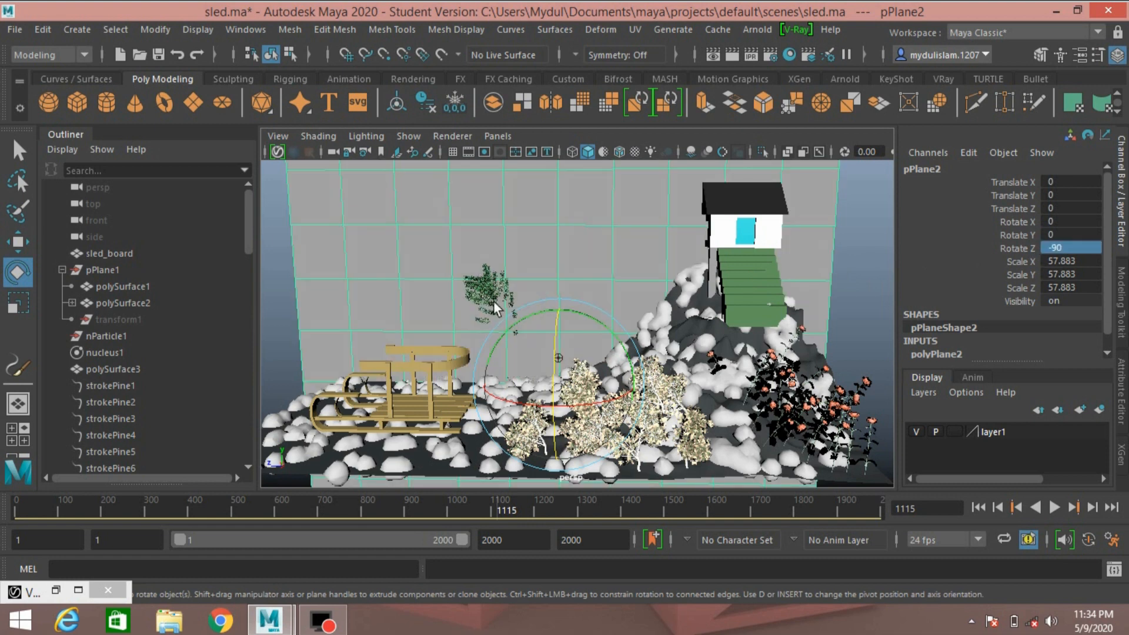
Move the upright plane behind the trees to about -38.5 in X and widen it to a Z scale of about 132.
click(17, 241)
drag(551, 412, 575, 335)
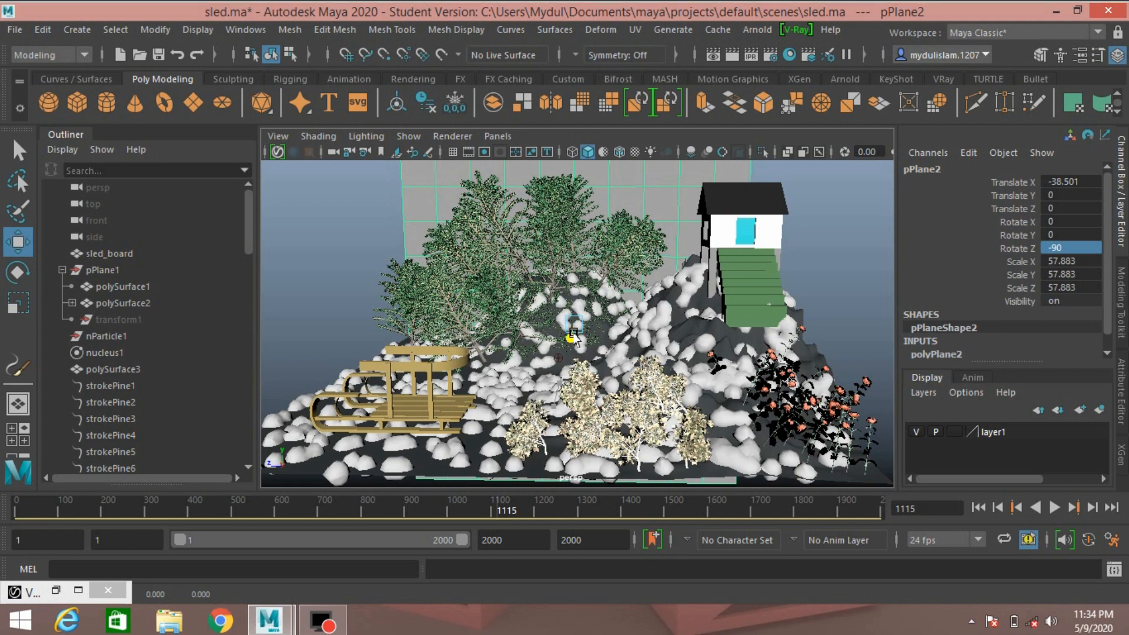
click(17, 304)
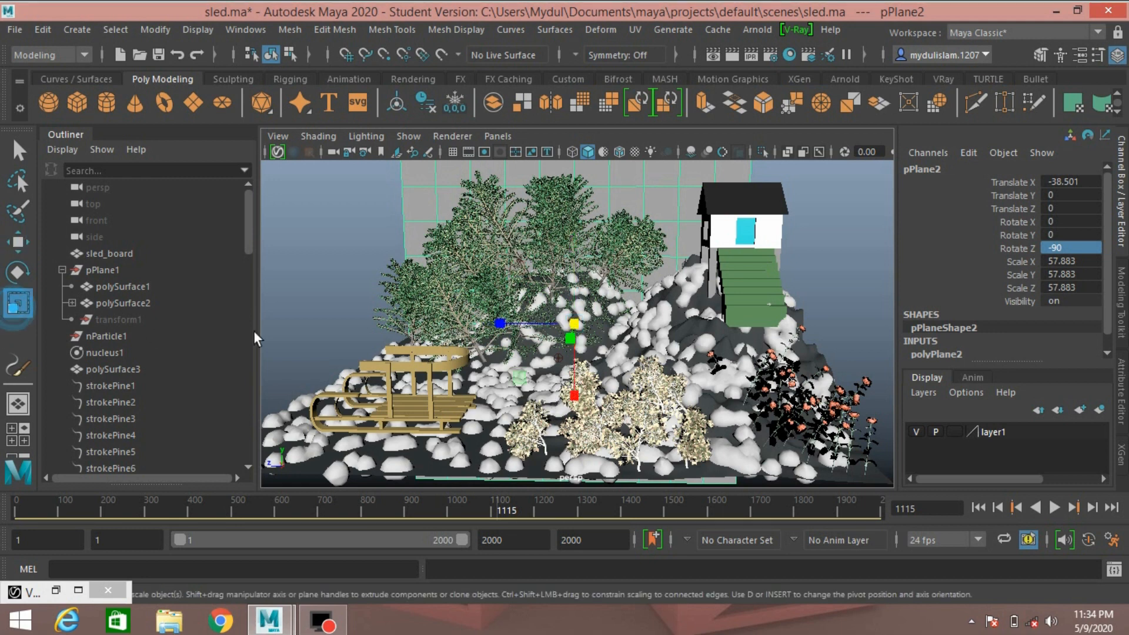
drag(501, 324, 406, 339)
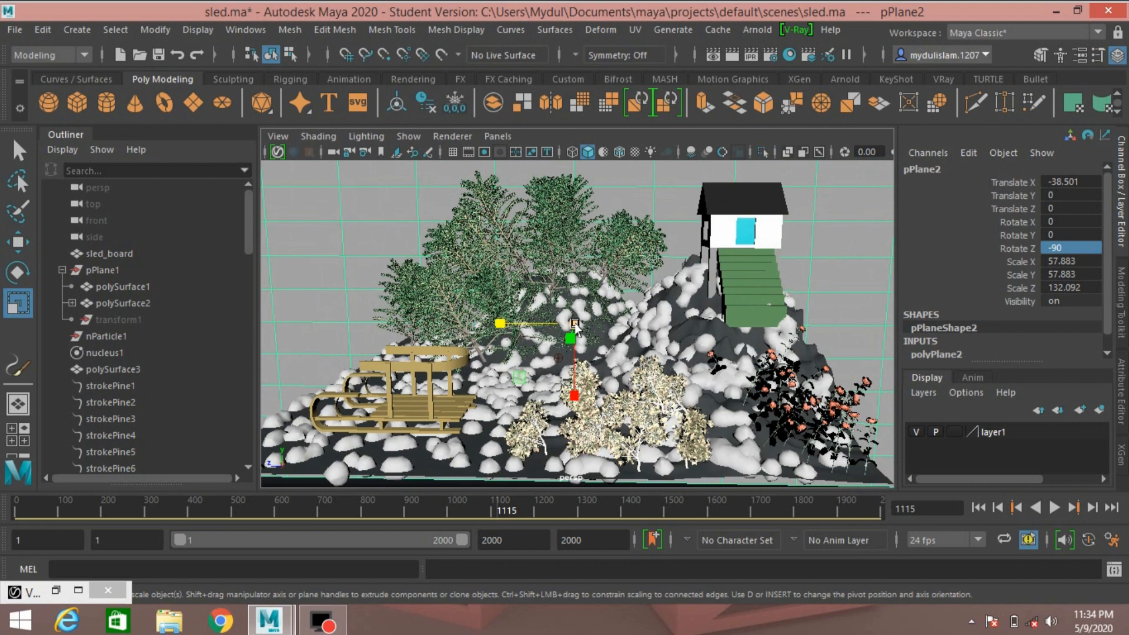
Select the sled and rotate it about 49 degrees around the Y axis so it sits at an angle on the snow.
alt+drag(575, 324, 581, 328)
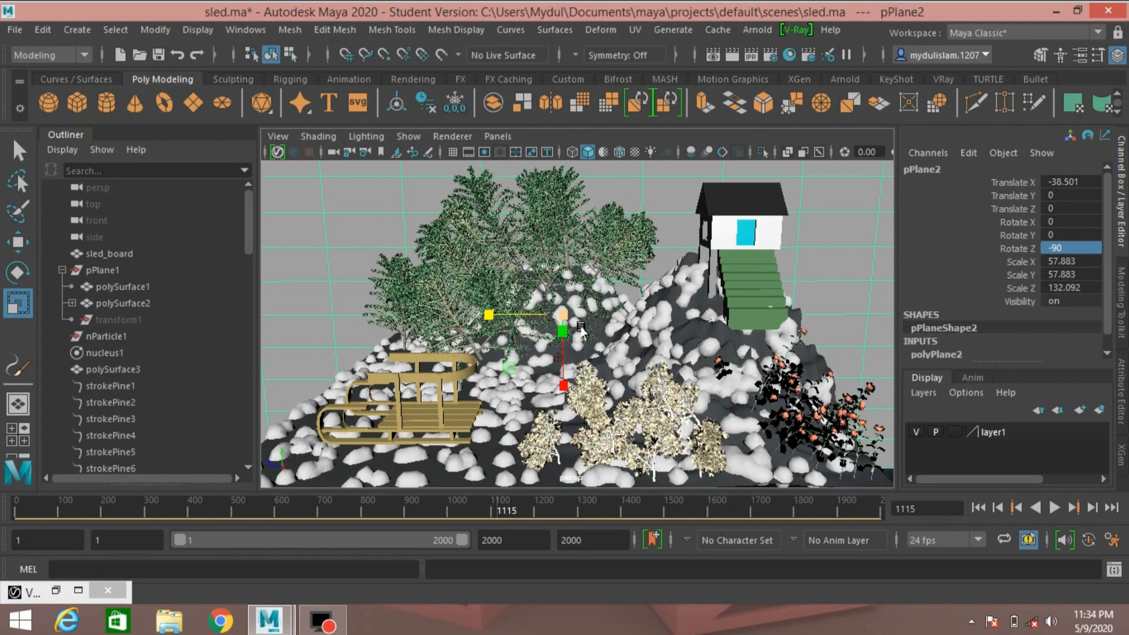
click(410, 410)
key(e)
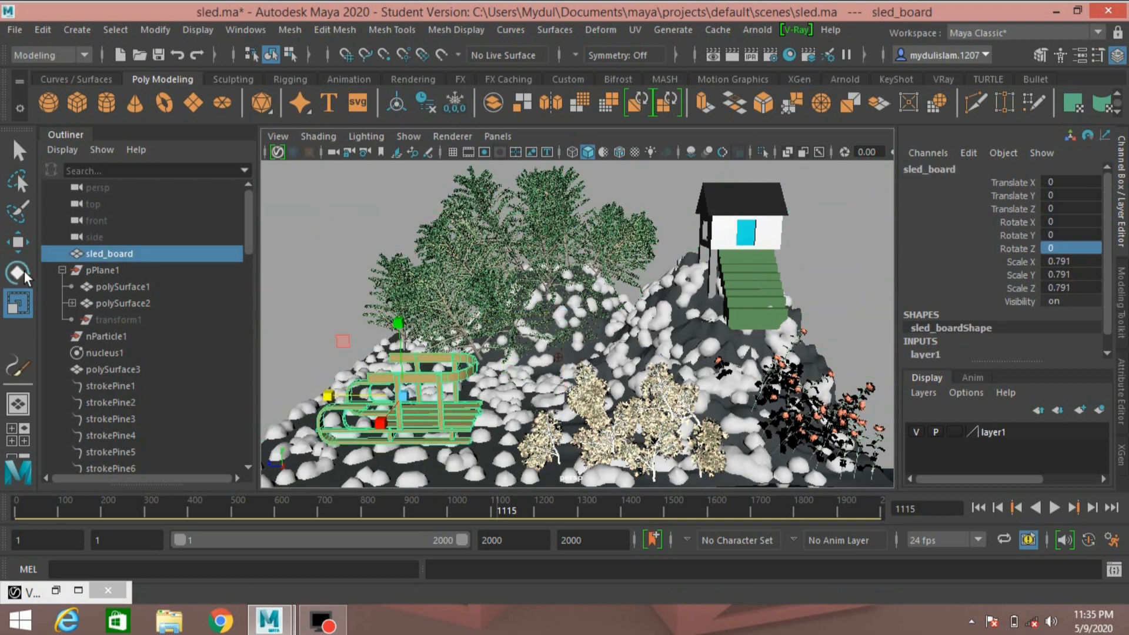
drag(406, 418, 465, 415)
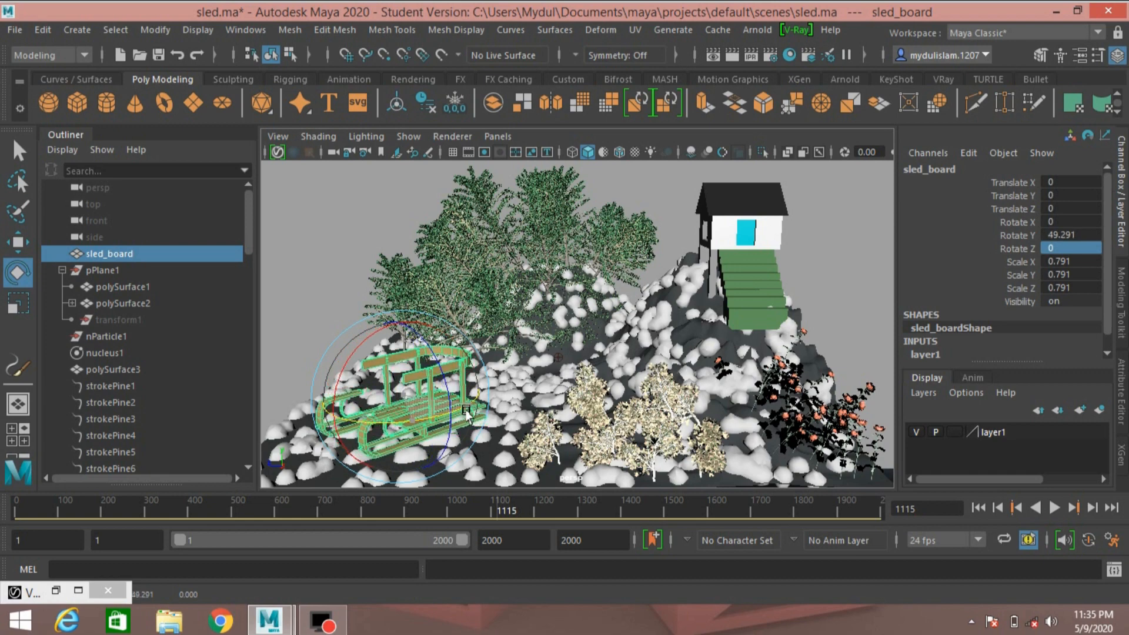
Inspect the render with the backdrop and turned sled, minimize the frame buffer, select the backdrop plane, and restore the frame buffer.
click(55, 589)
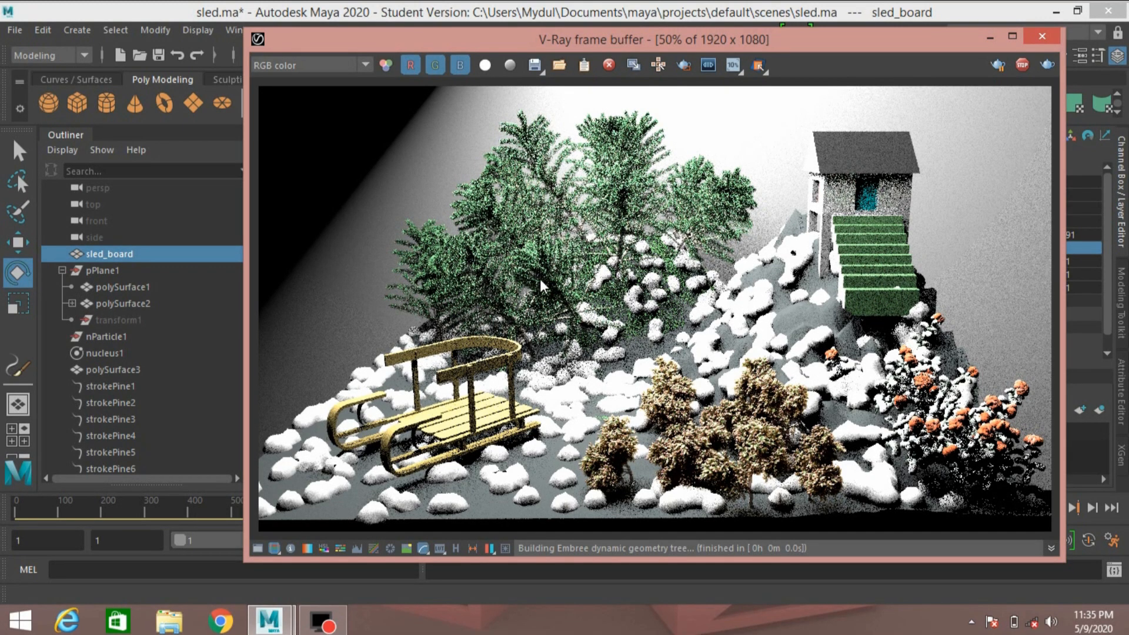
click(988, 37)
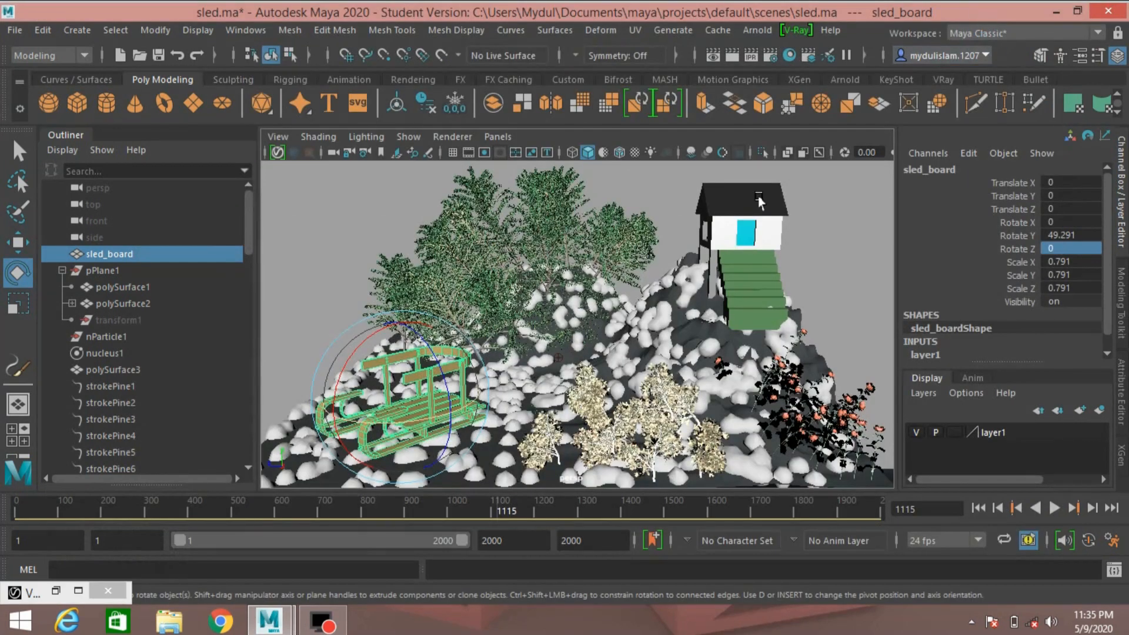
click(350, 238)
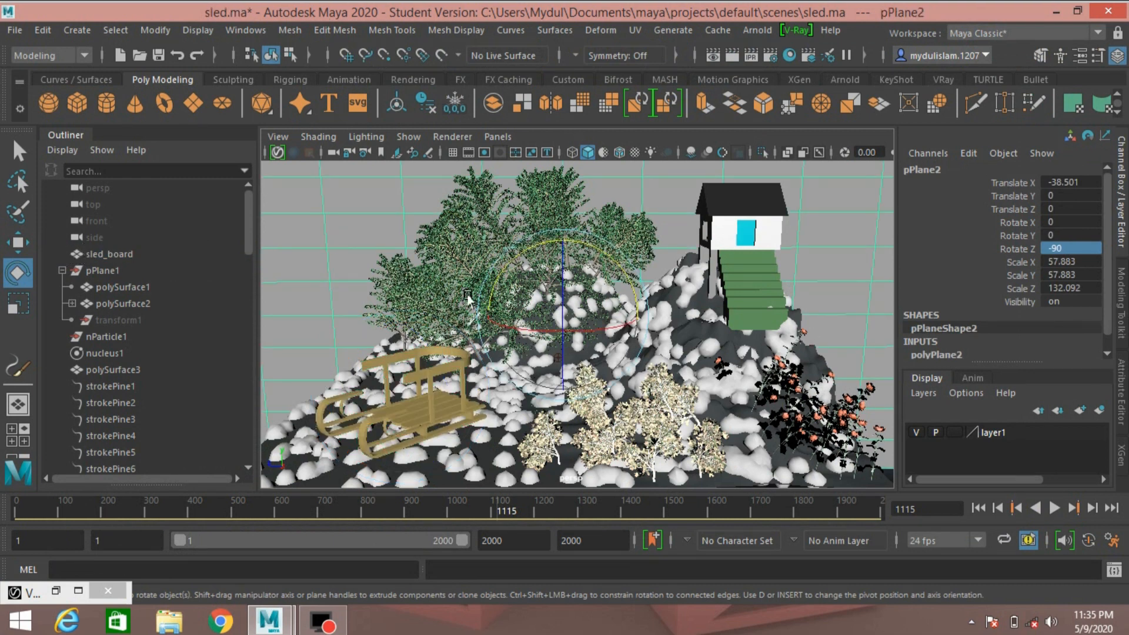
click(52, 591)
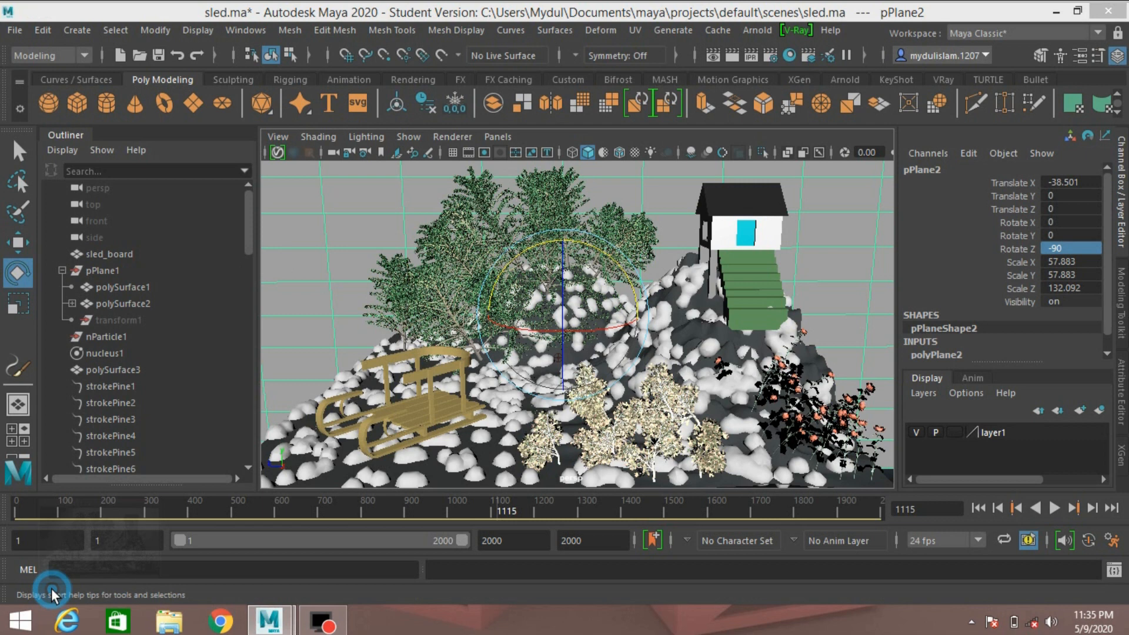